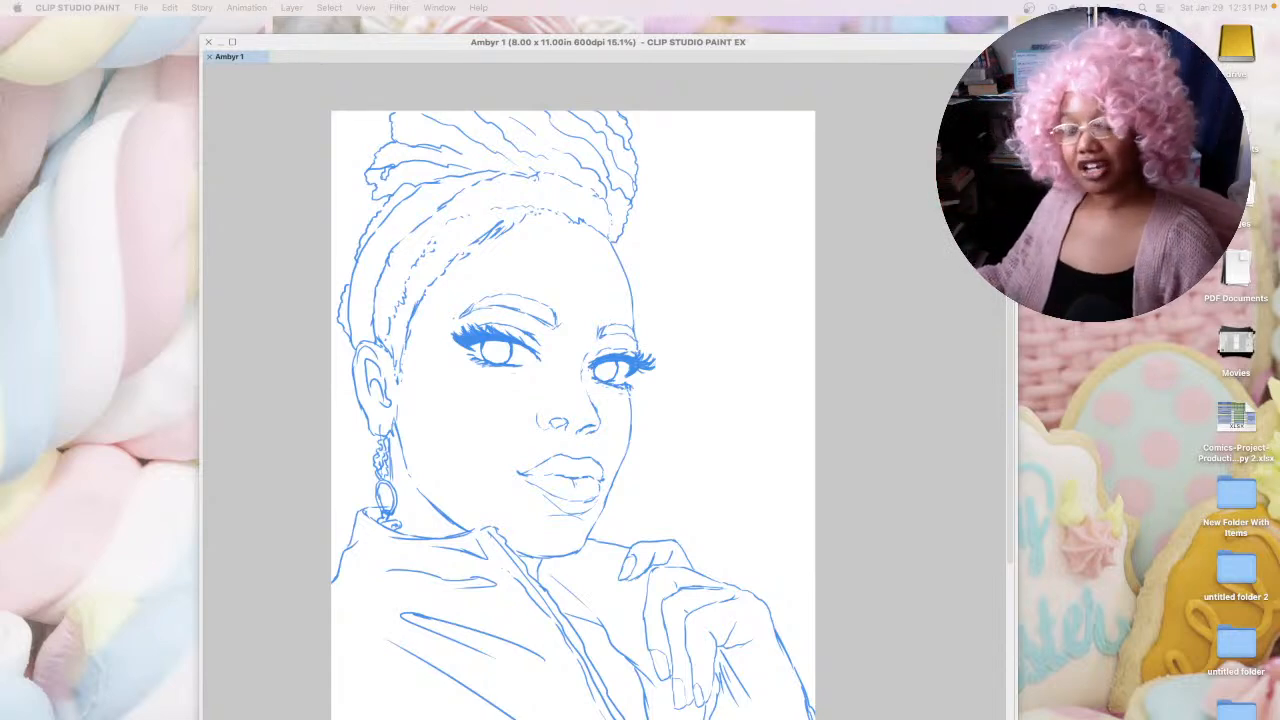
Step: Show the lines folder so the black line art appears over the blue sketch
left_click(299, 166)
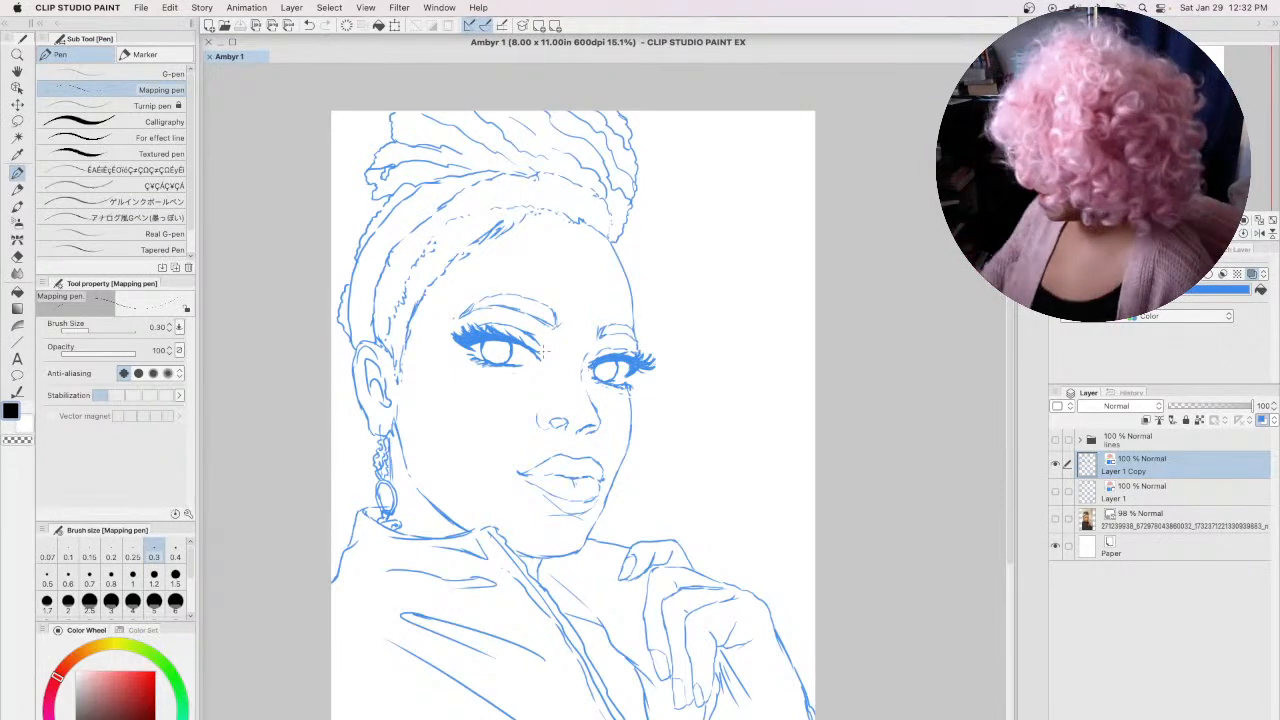
left_click(1055, 440)
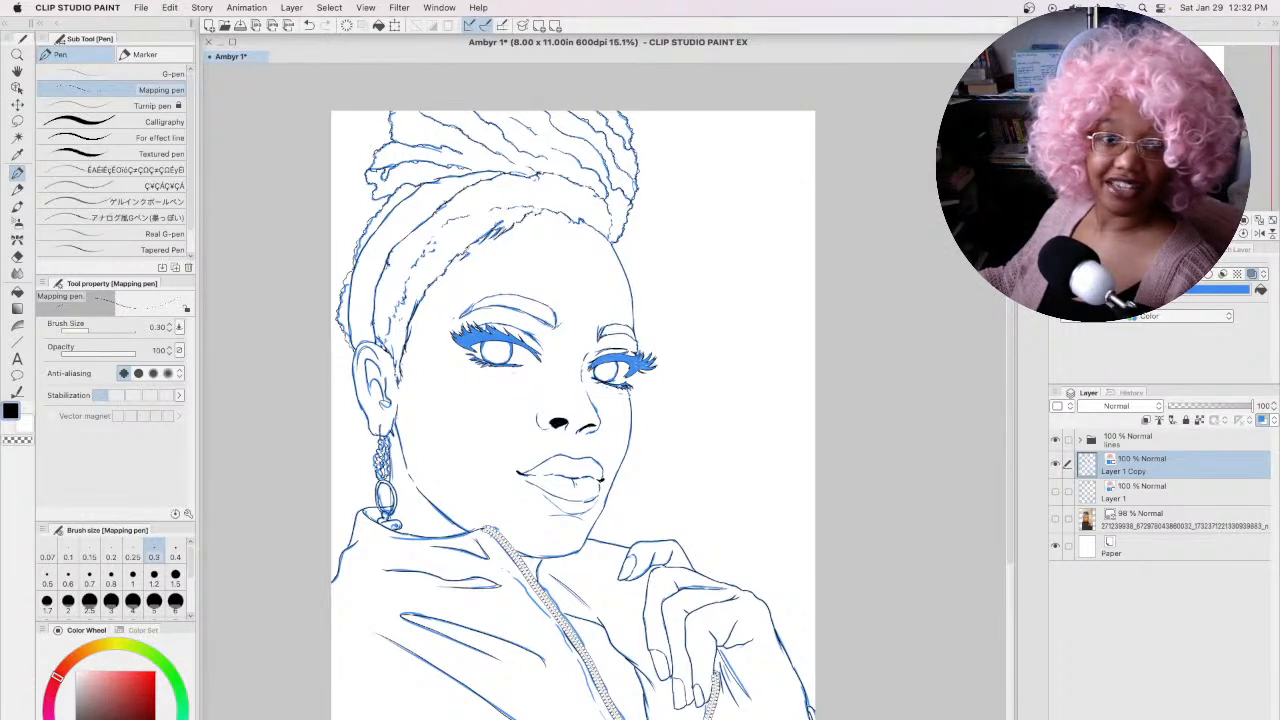
key("Tab")
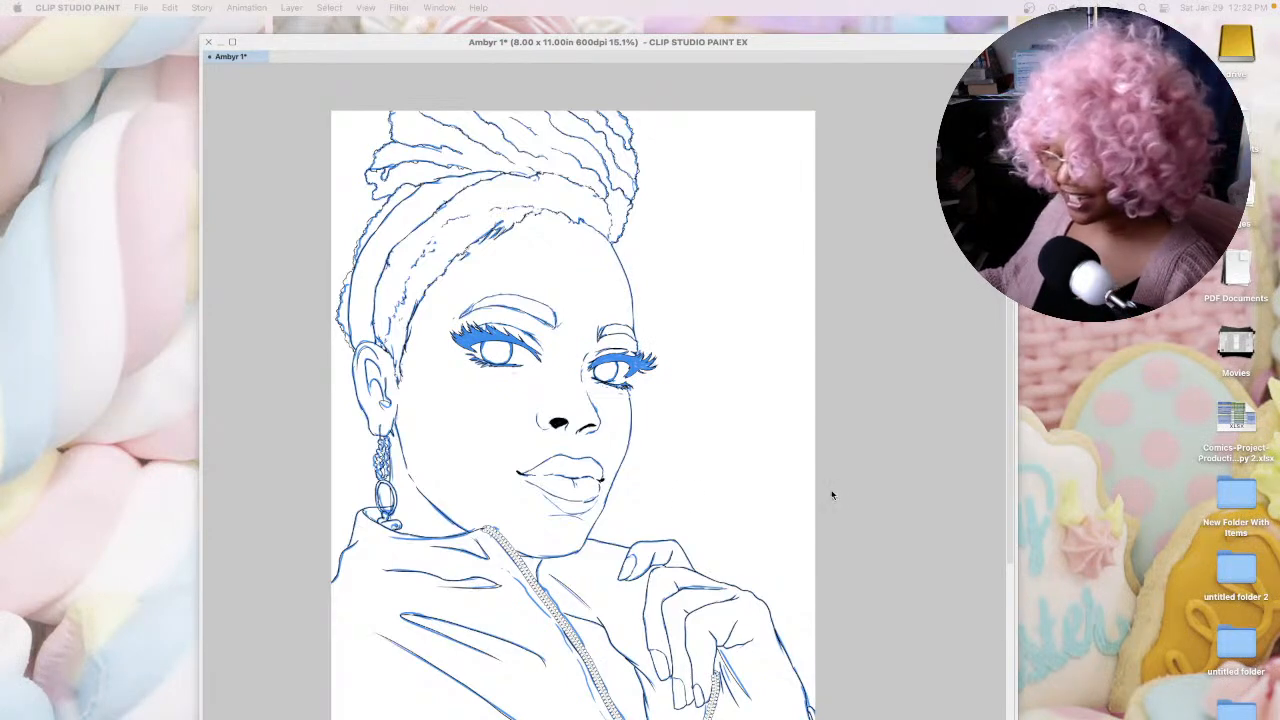
key("Tab")
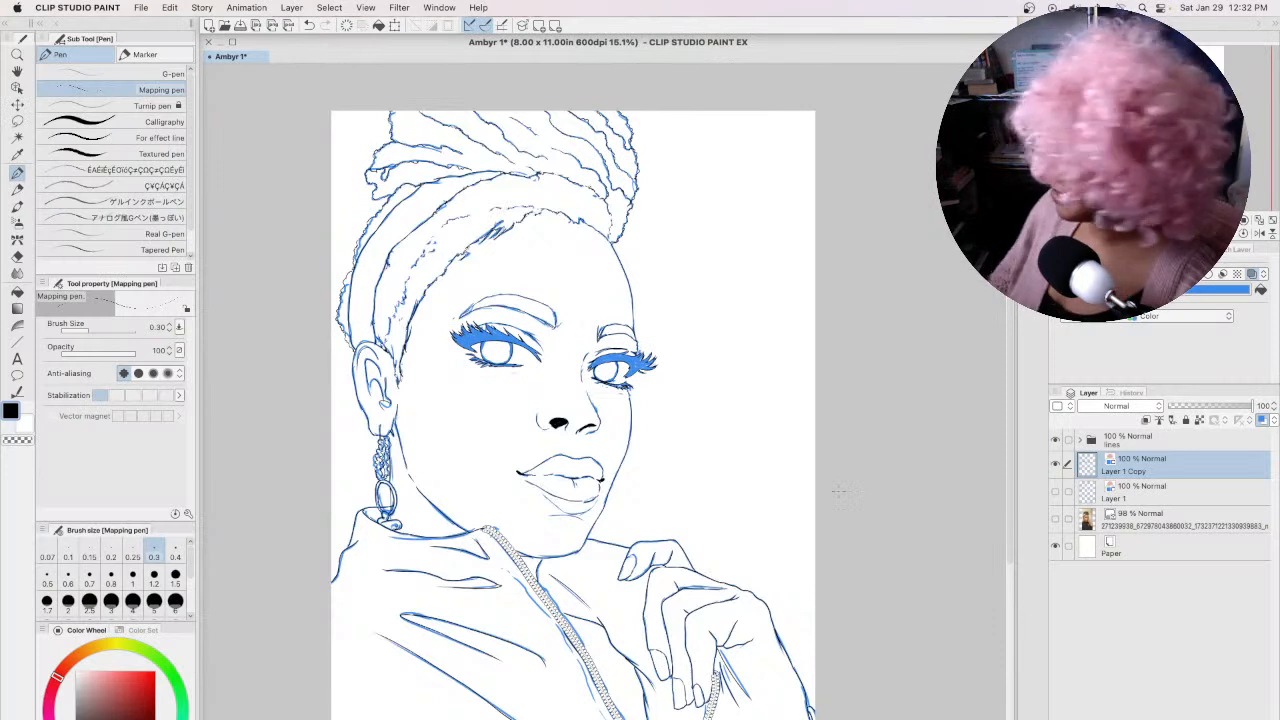
Step: Hide the blue sketch layer Layer 1 Copy and make it the active layer
left_click(1147, 445)
left_click(1081, 441)
left_click(1082, 441)
left_click(1054, 466)
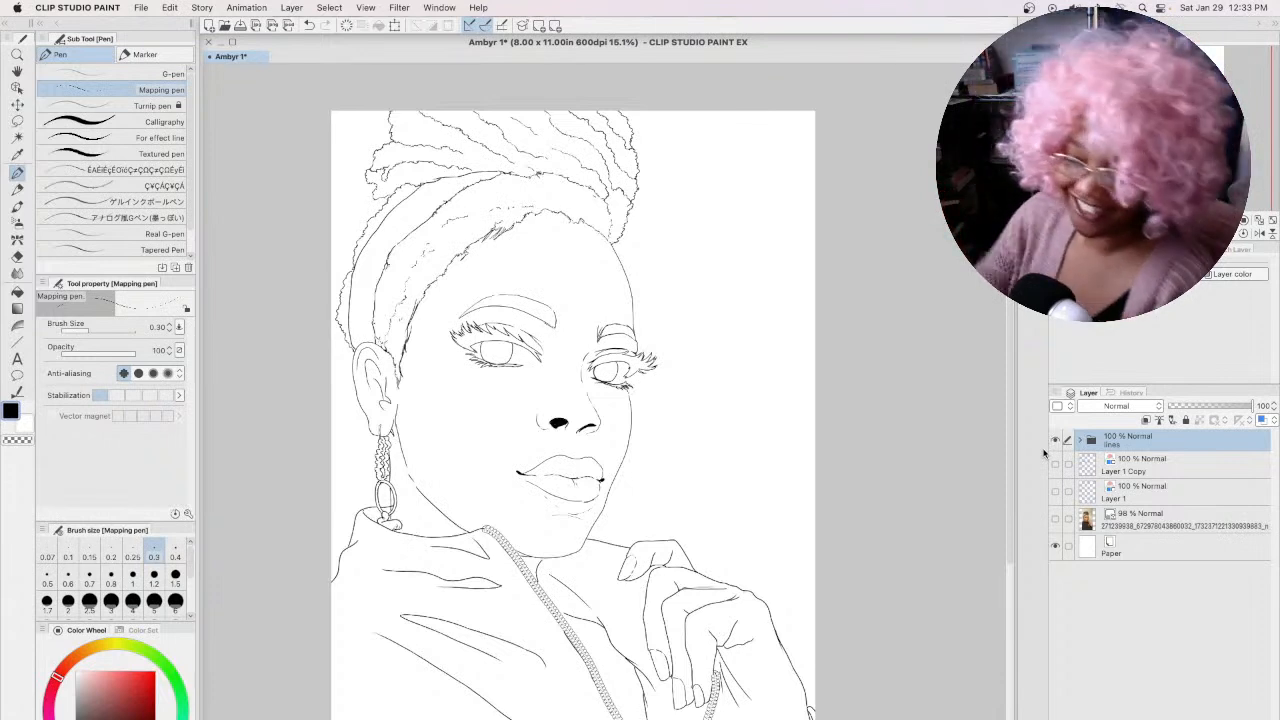
left_click(1157, 459)
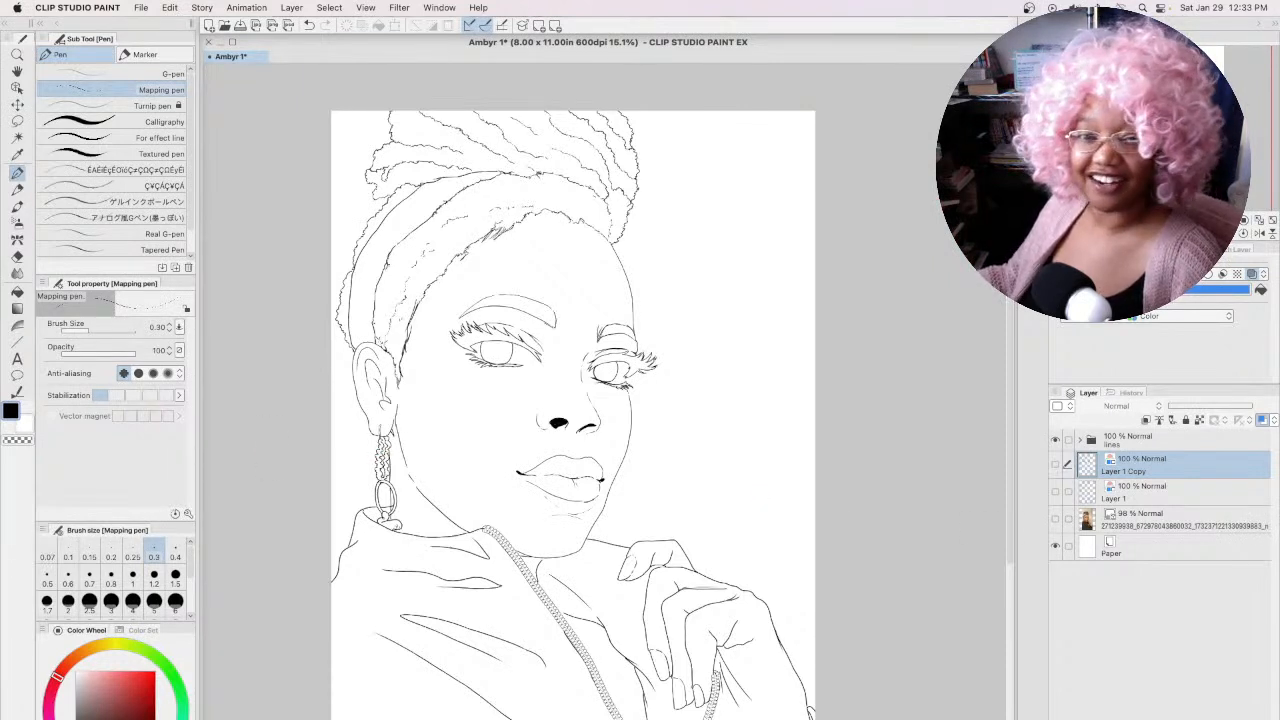
Step: Add a new raster layer directly above Layer 1 Copy
key("Tab")
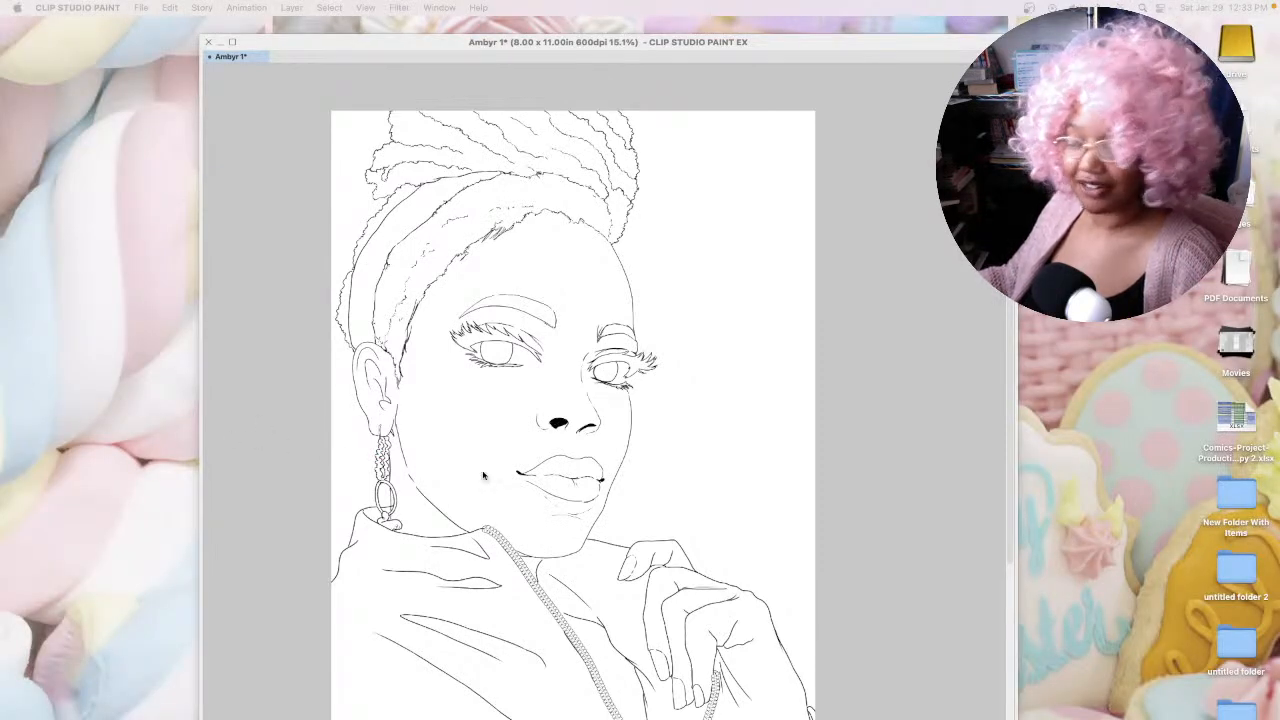
key("Tab")
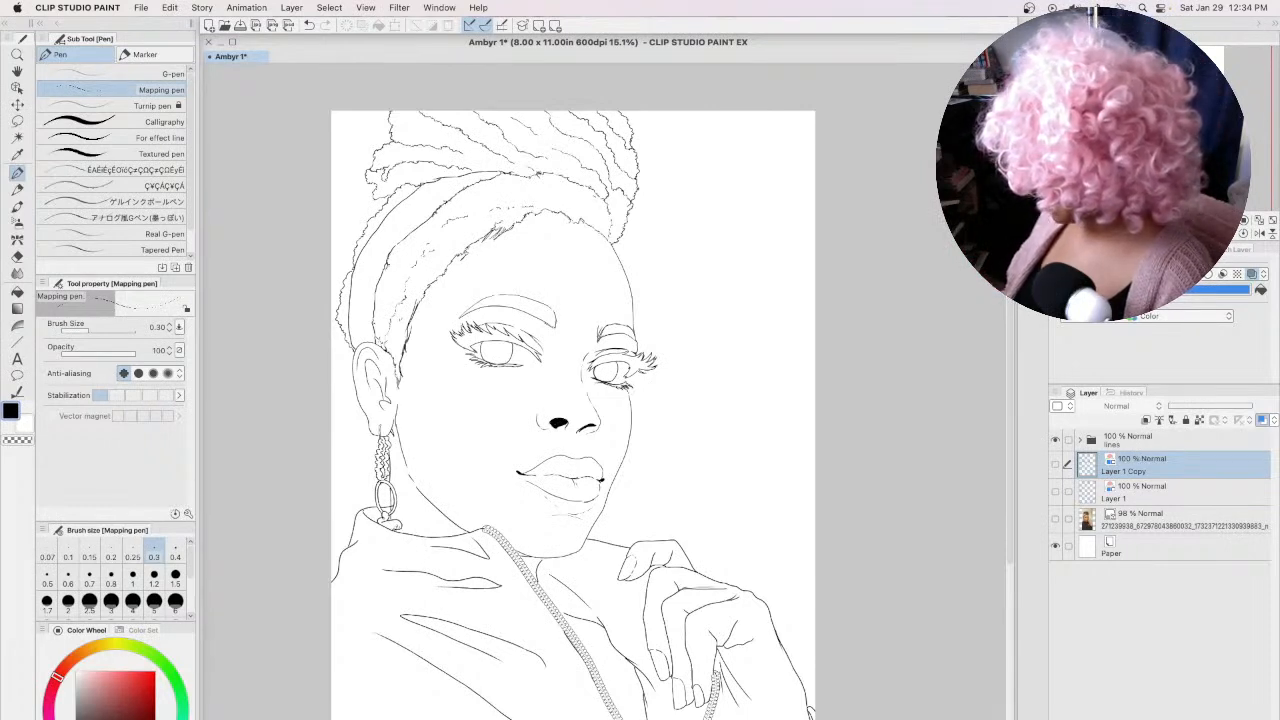
key("shift+super+n")
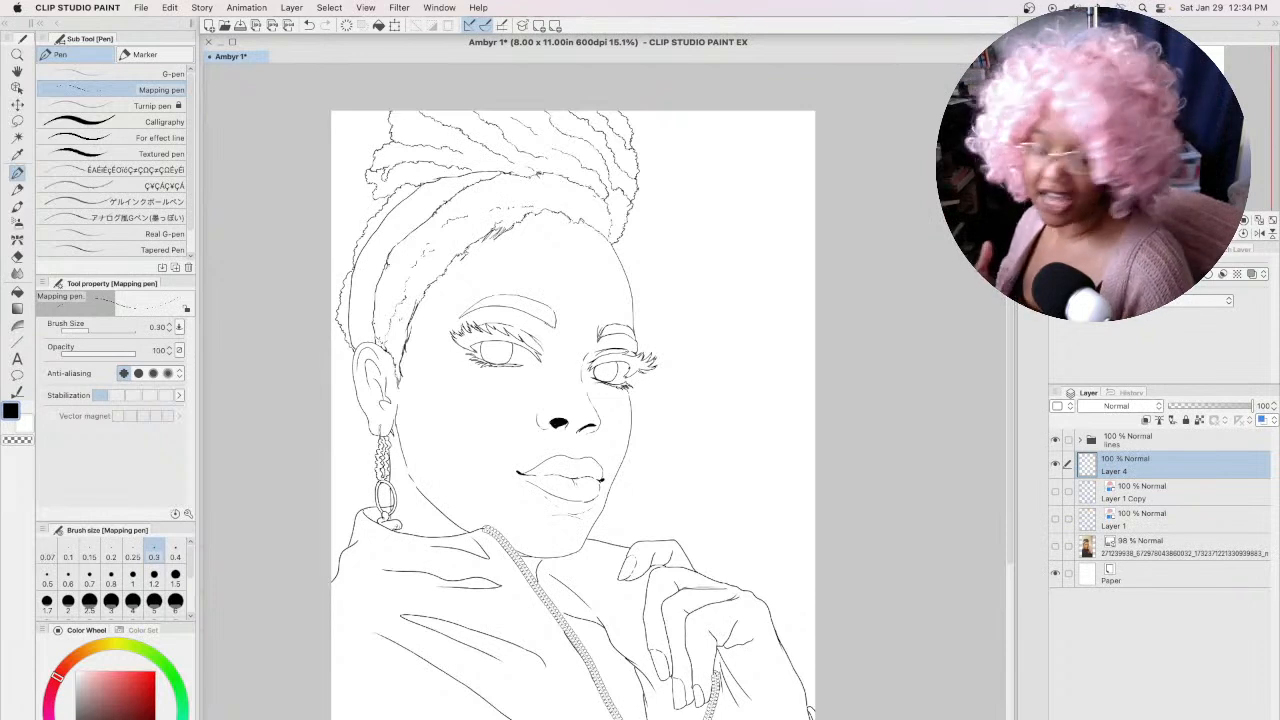
Step: Create another raster layer with Color as expression color and Normal blending mode
left_click(296, 8)
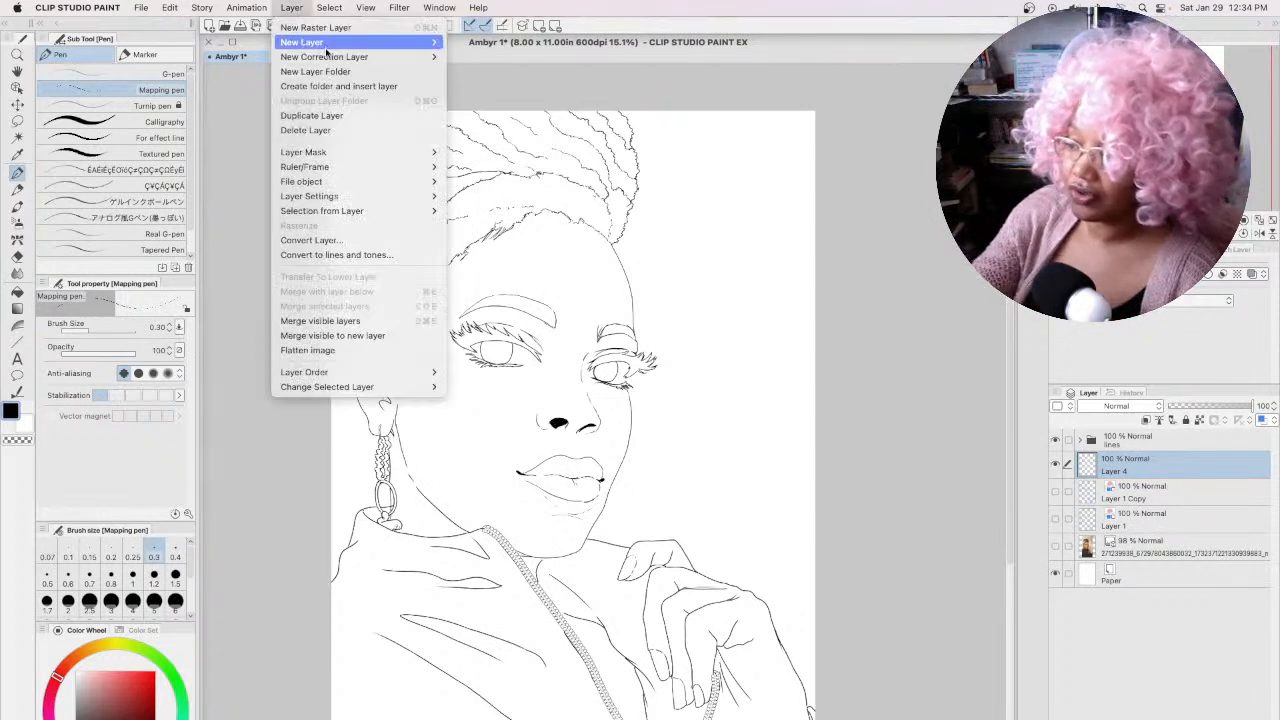
mouse_move(332, 46)
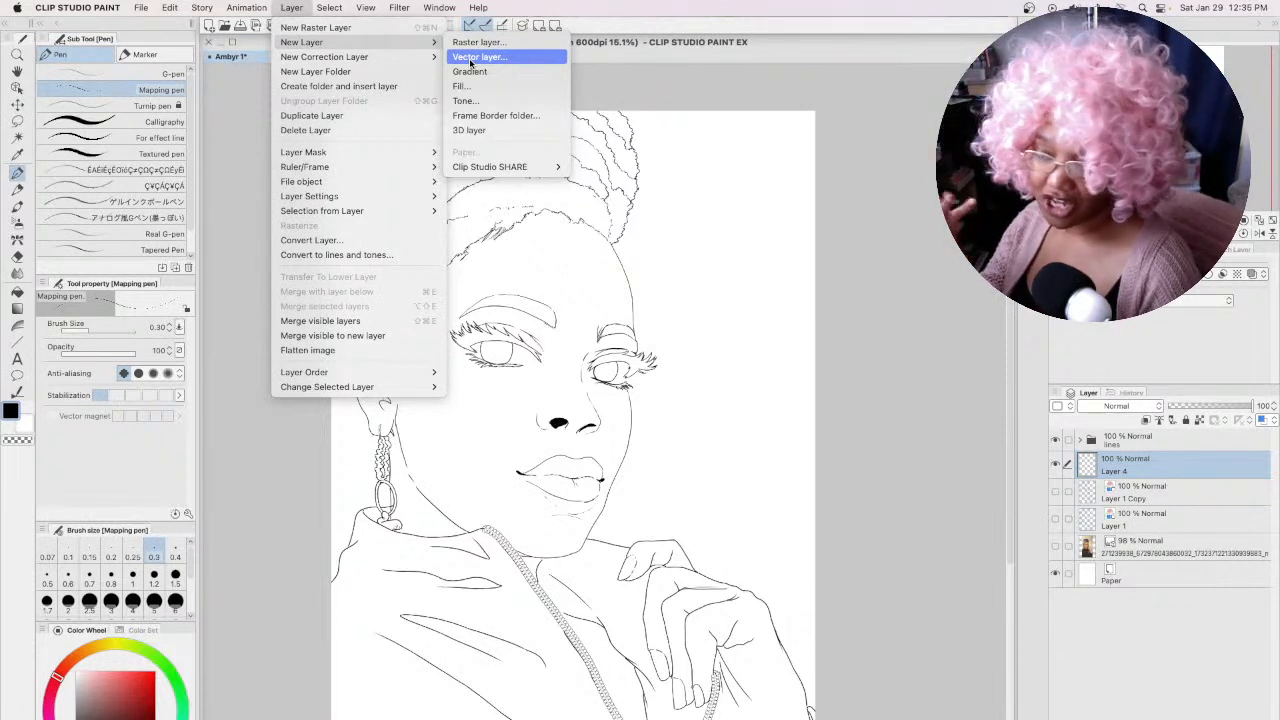
left_click(479, 42)
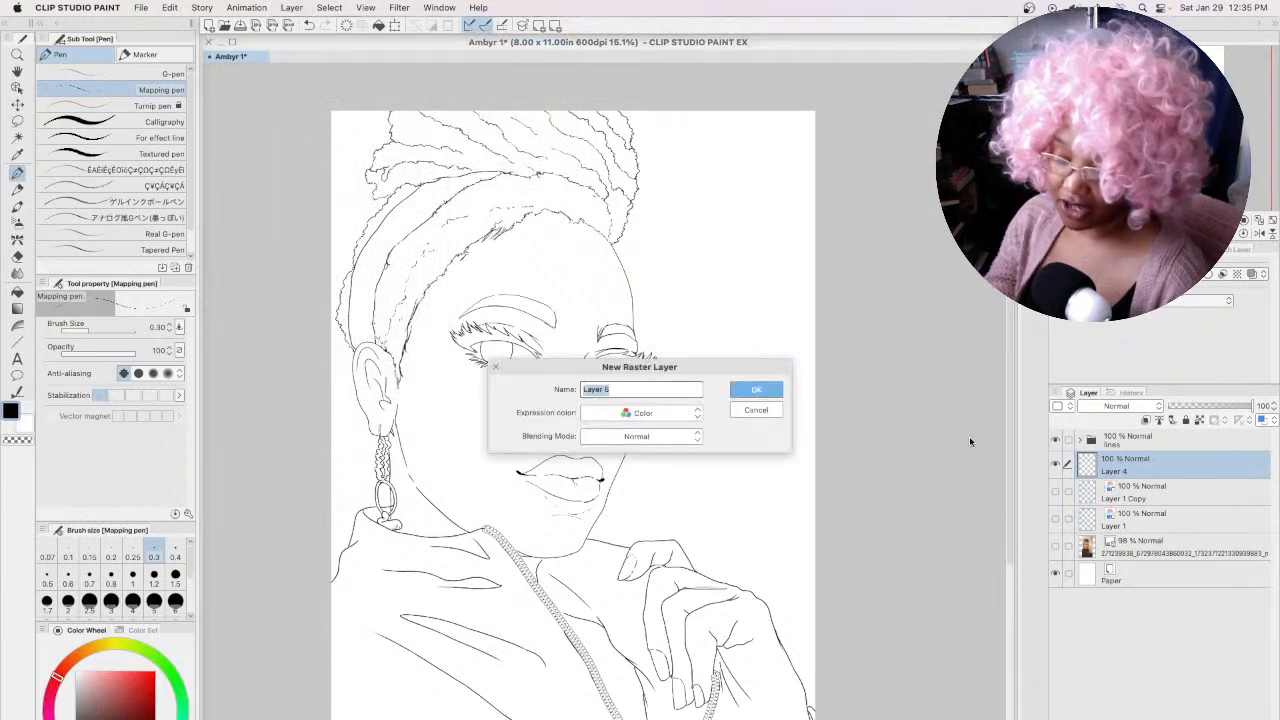
key("Return")
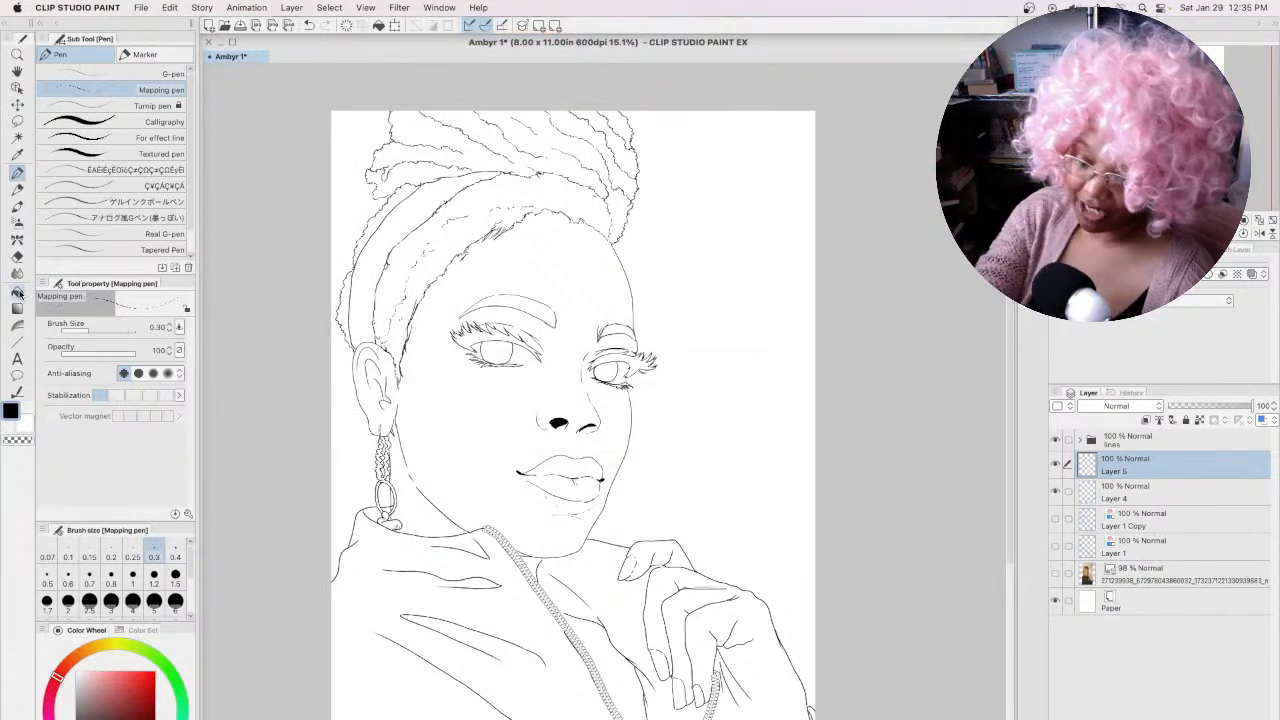
Step: Try a red fill referring to other layers on the hair band above the forehead, then undo the fill and its extra layer
left_click(17, 291)
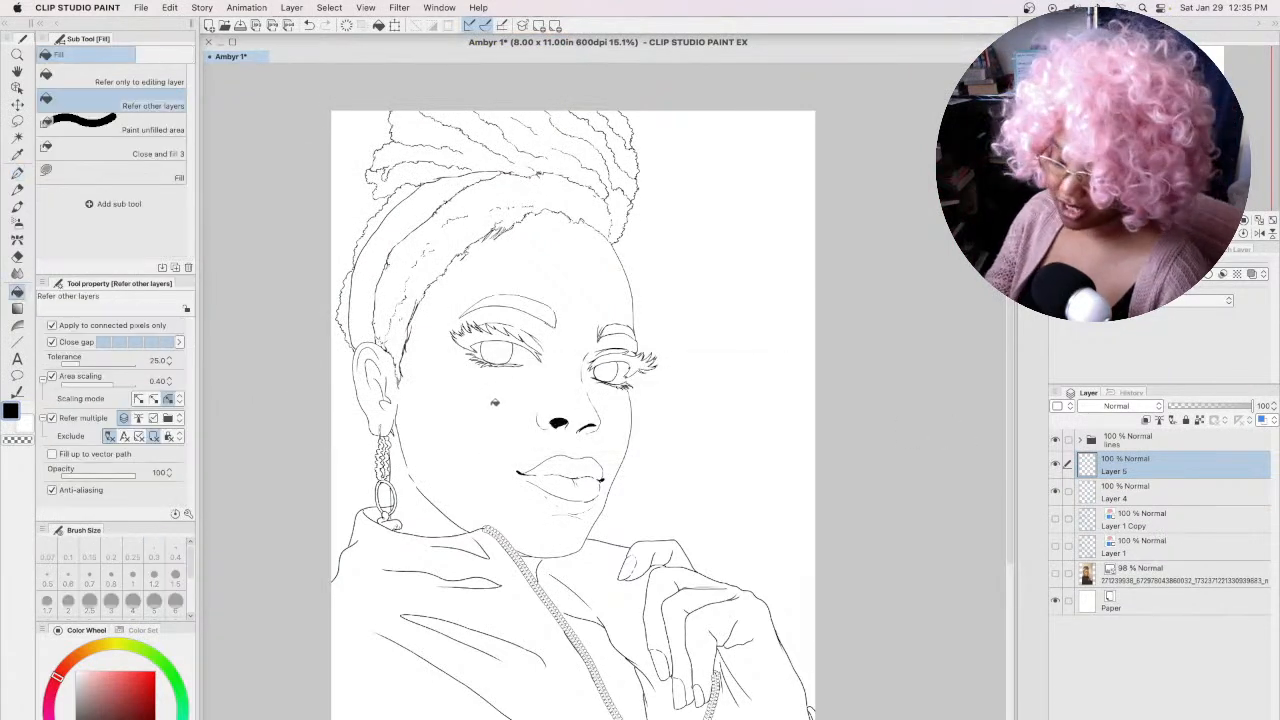
left_click(134, 686)
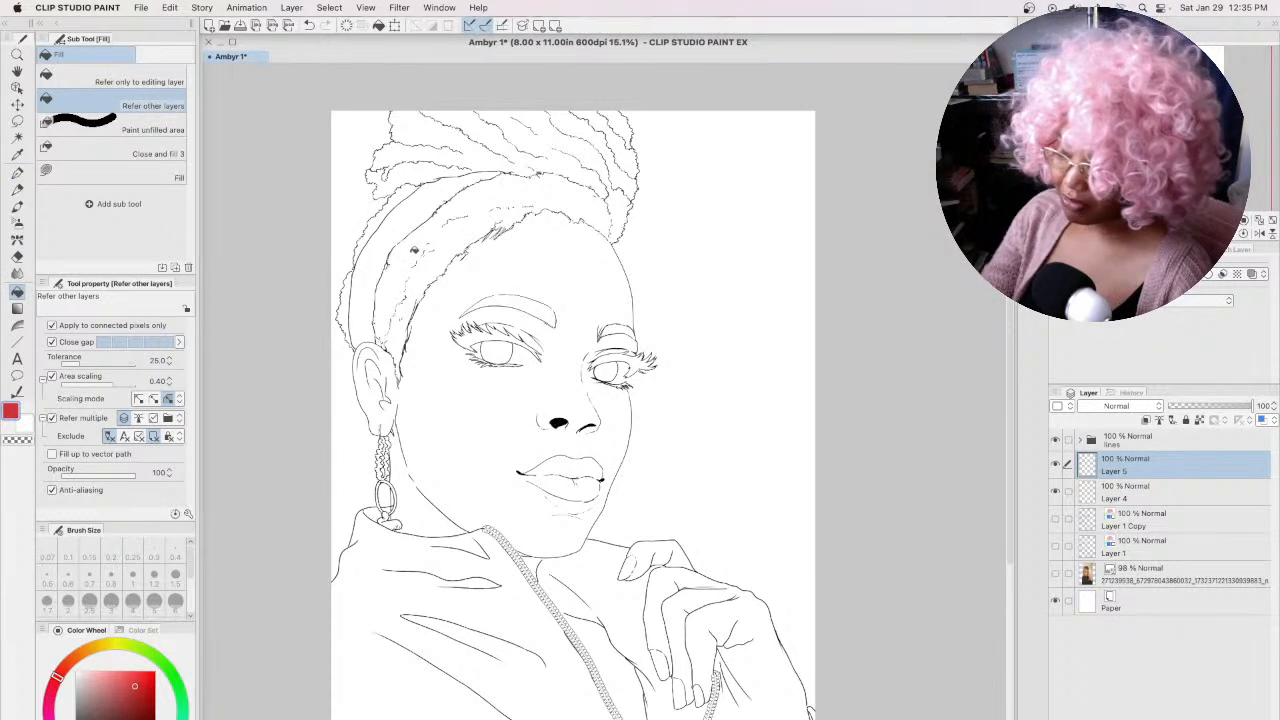
left_click(413, 250)
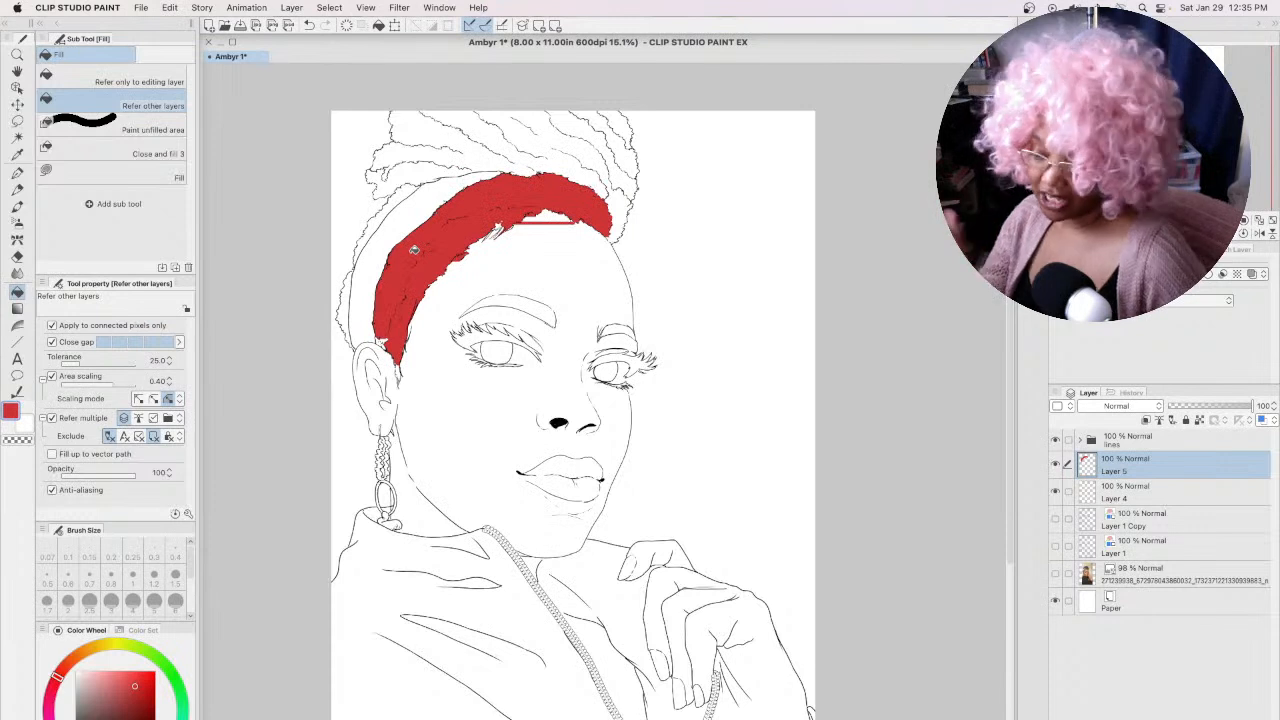
key("super+z")
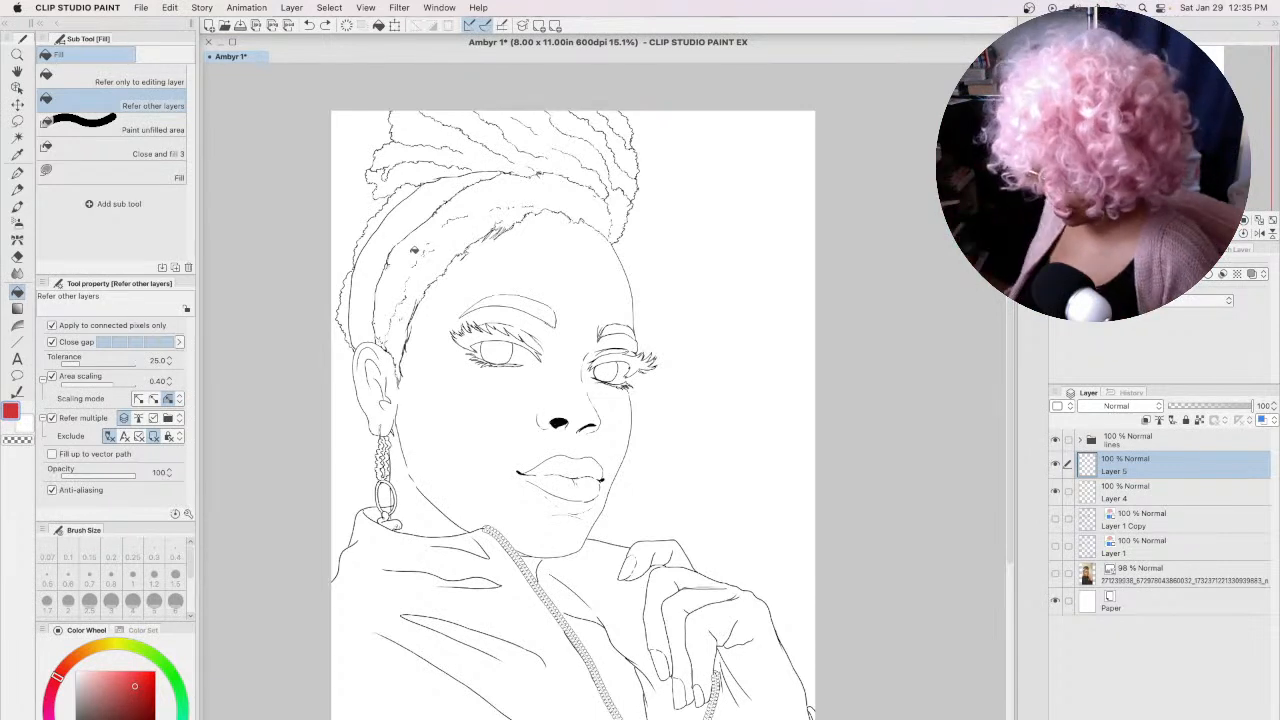
key("super+z")
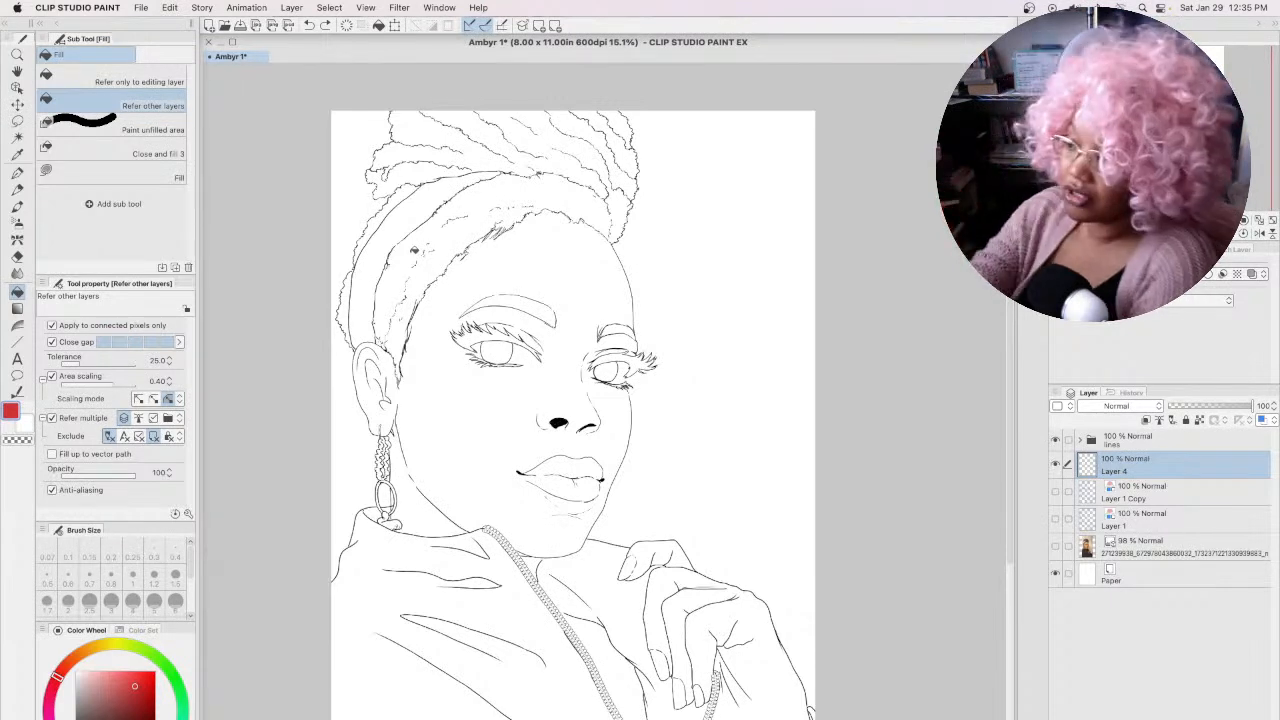
Step: Open the material library showing all materials with its category tree expanded
left_click(440, 9)
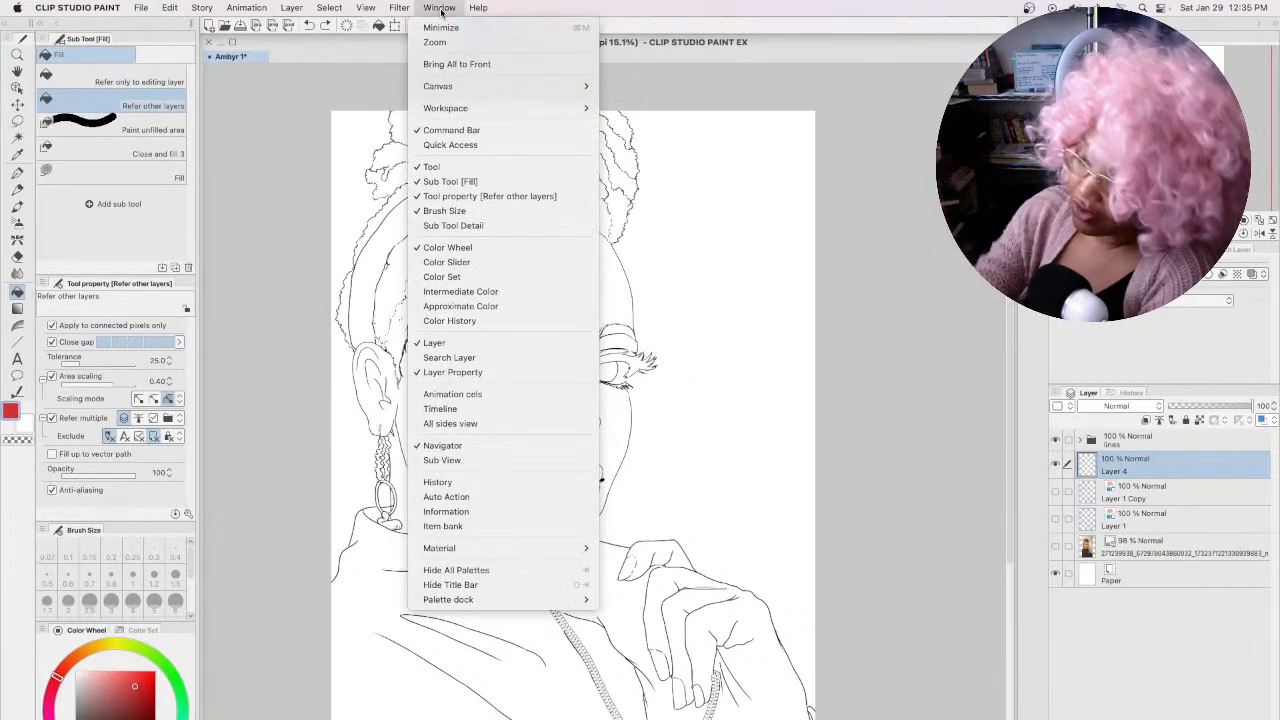
mouse_move(544, 558)
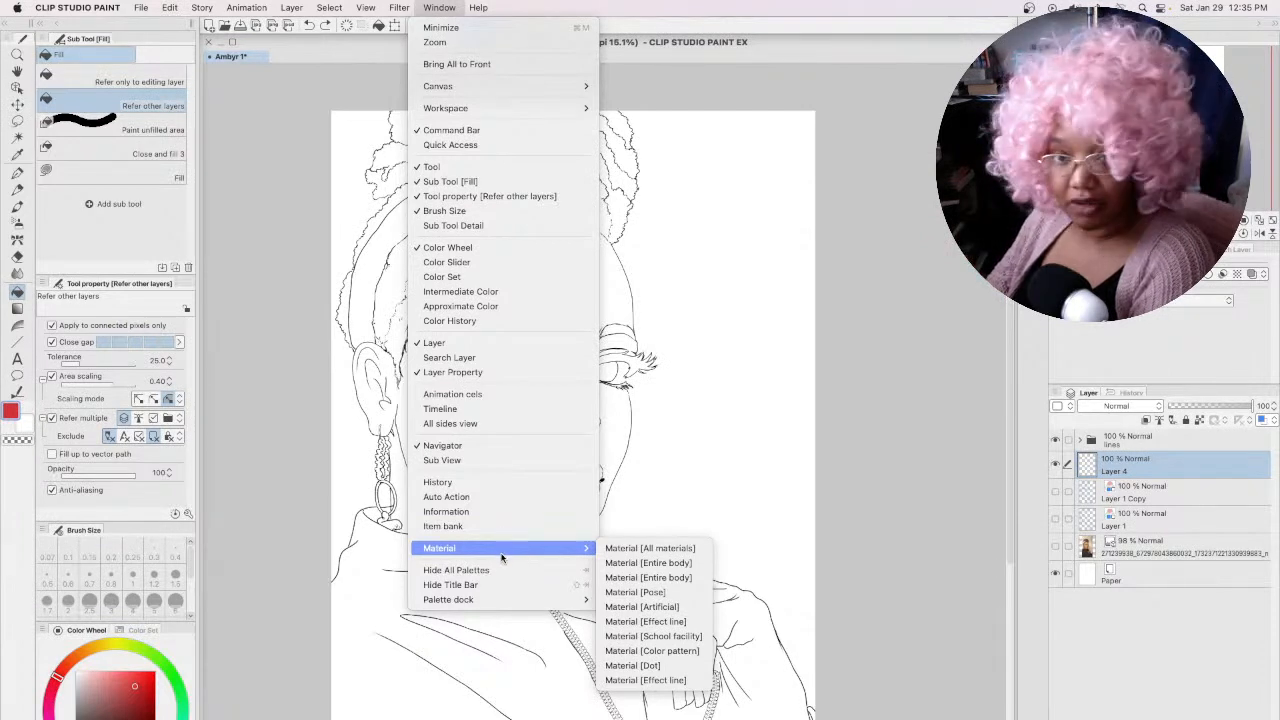
left_click(680, 549)
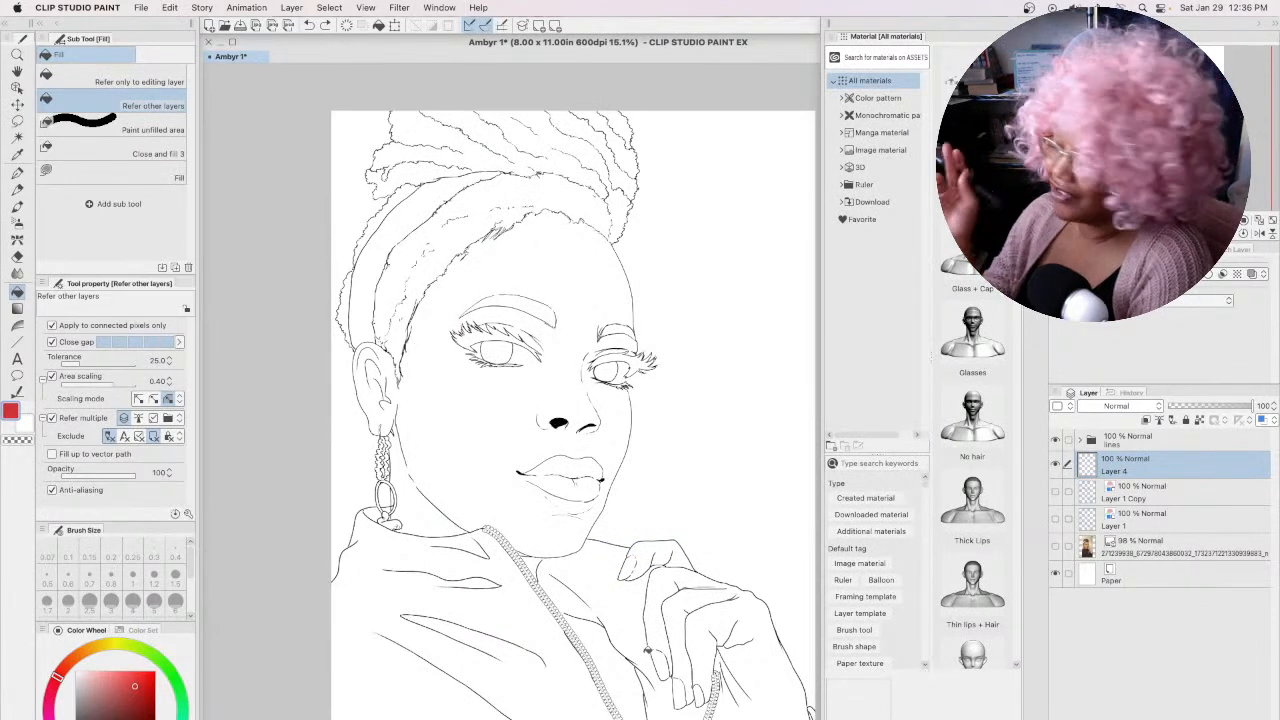
left_click(832, 80)
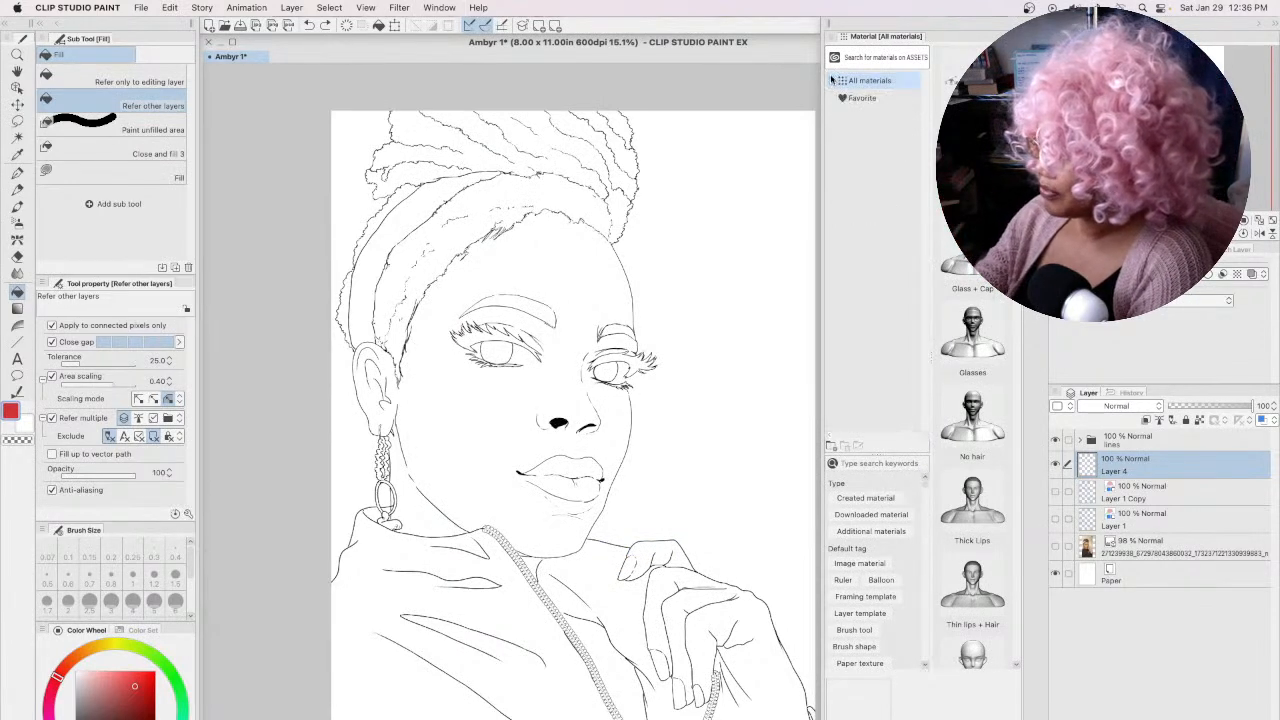
left_click(832, 80)
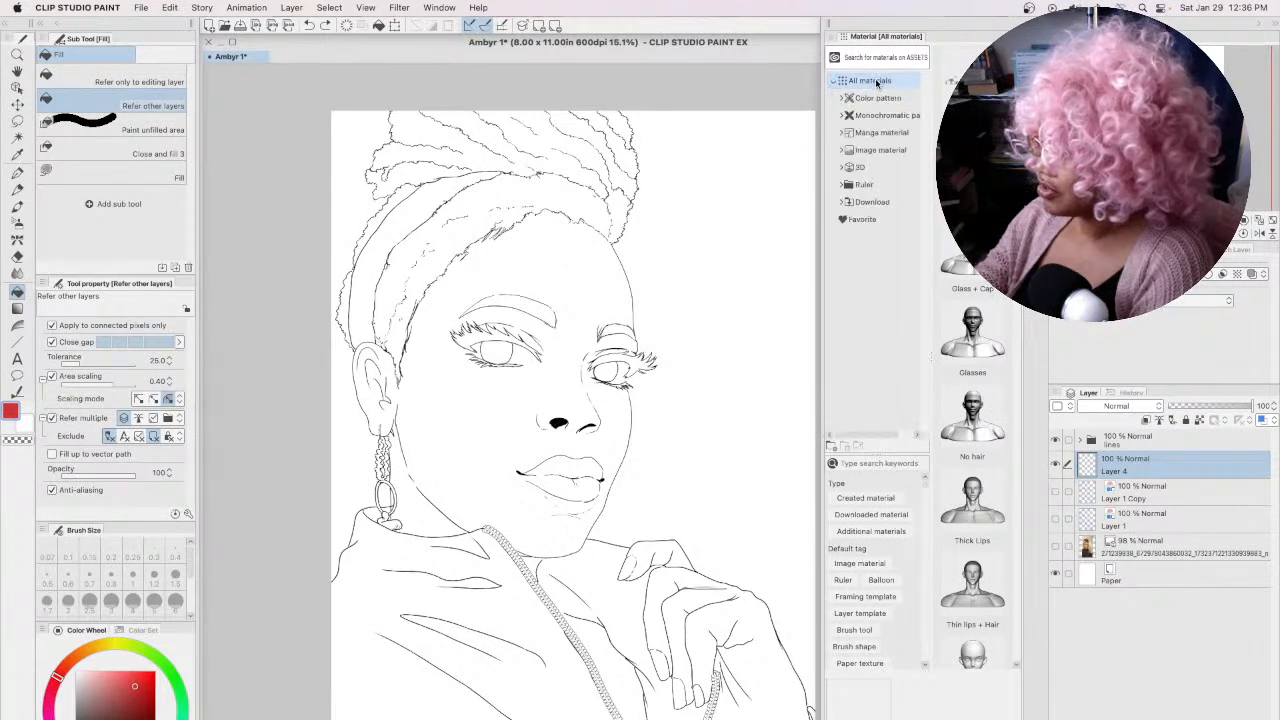
Step: Browse the 3D materials to the Entire body category of poses
left_click(863, 167)
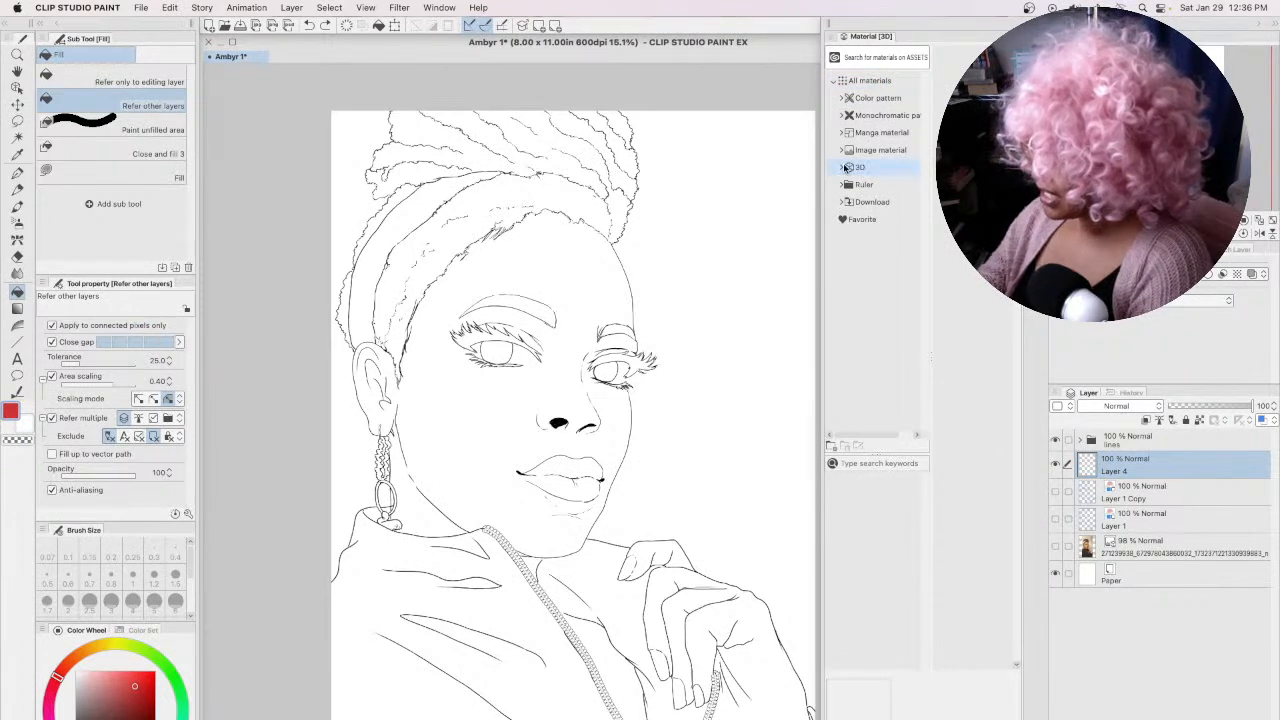
left_click(843, 166)
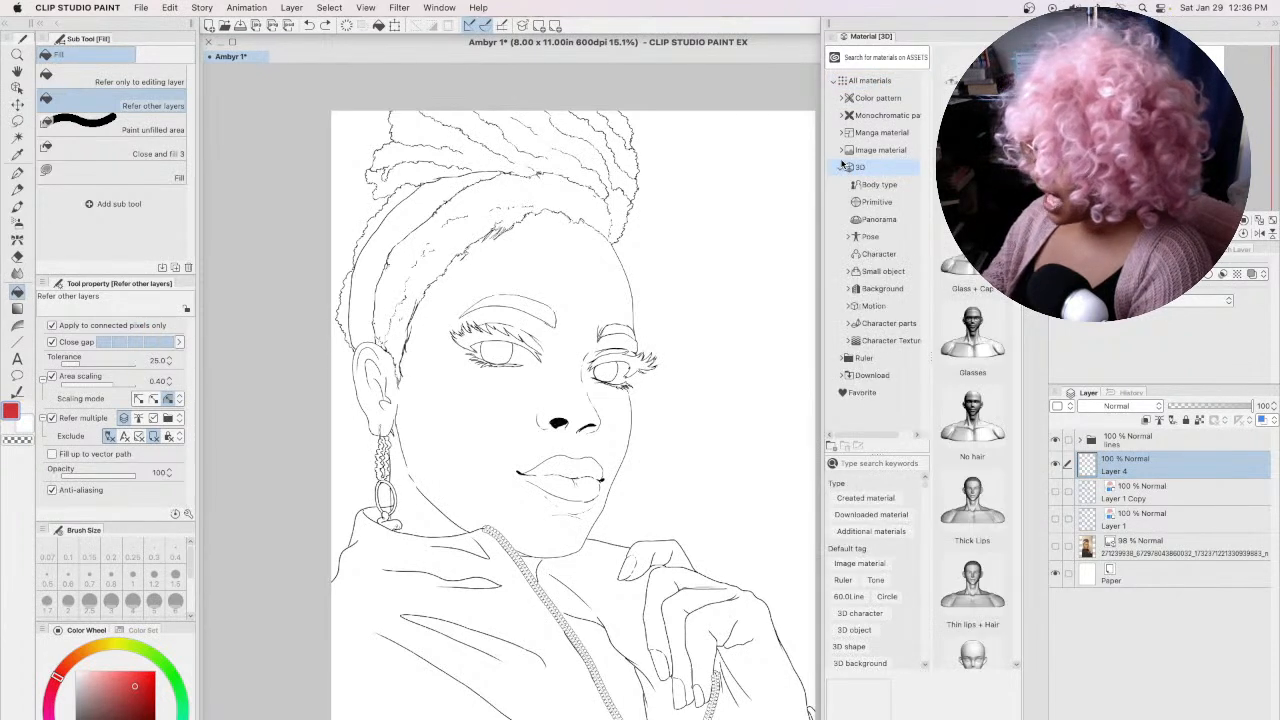
left_click(870, 240)
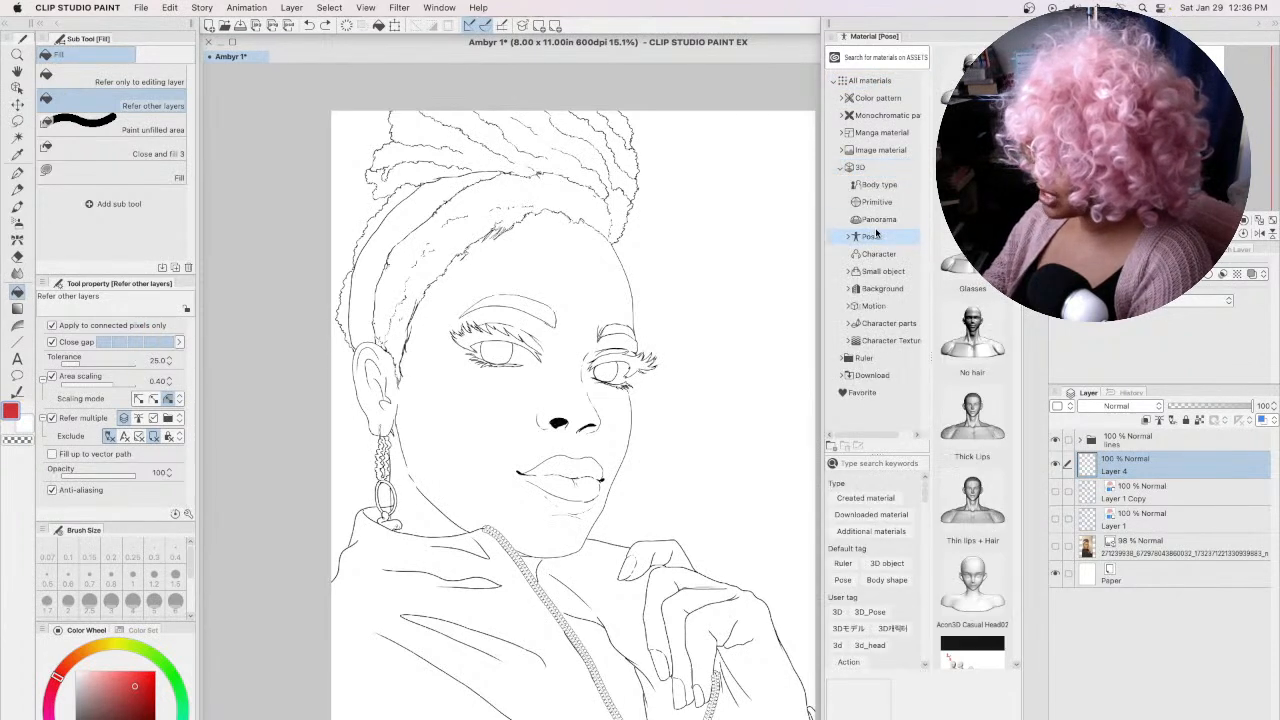
left_click(850, 236)
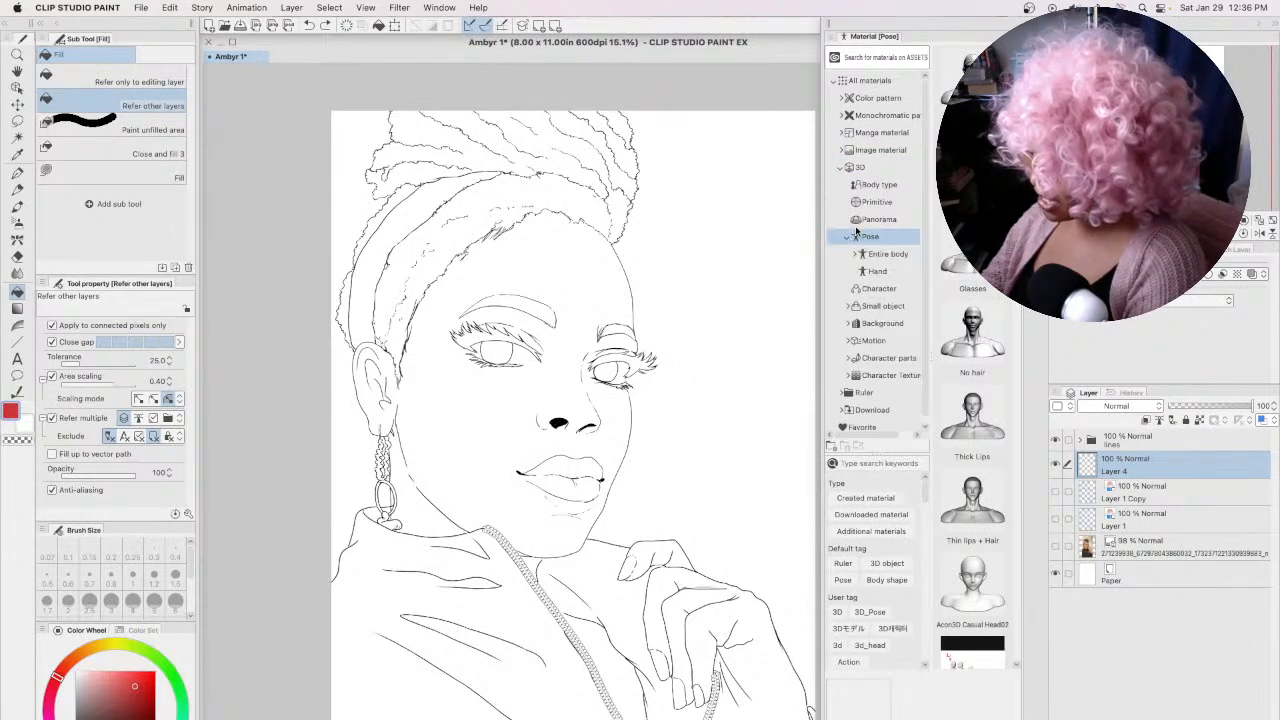
left_click(880, 255)
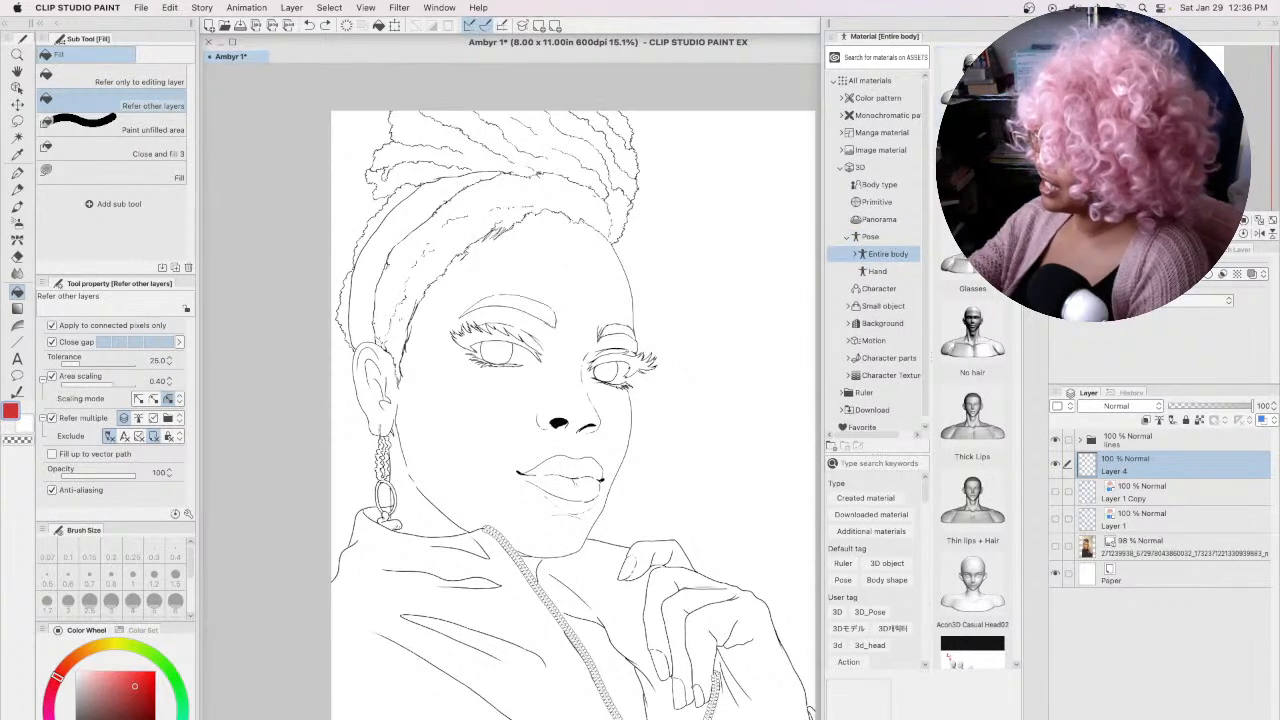
Step: Place the Wish full-body pose on the canvas as a 3D drawing figure and close the material library
scroll(1000, 275, "down", 2)
left_click_drag(1016, 90, 1019, 598)
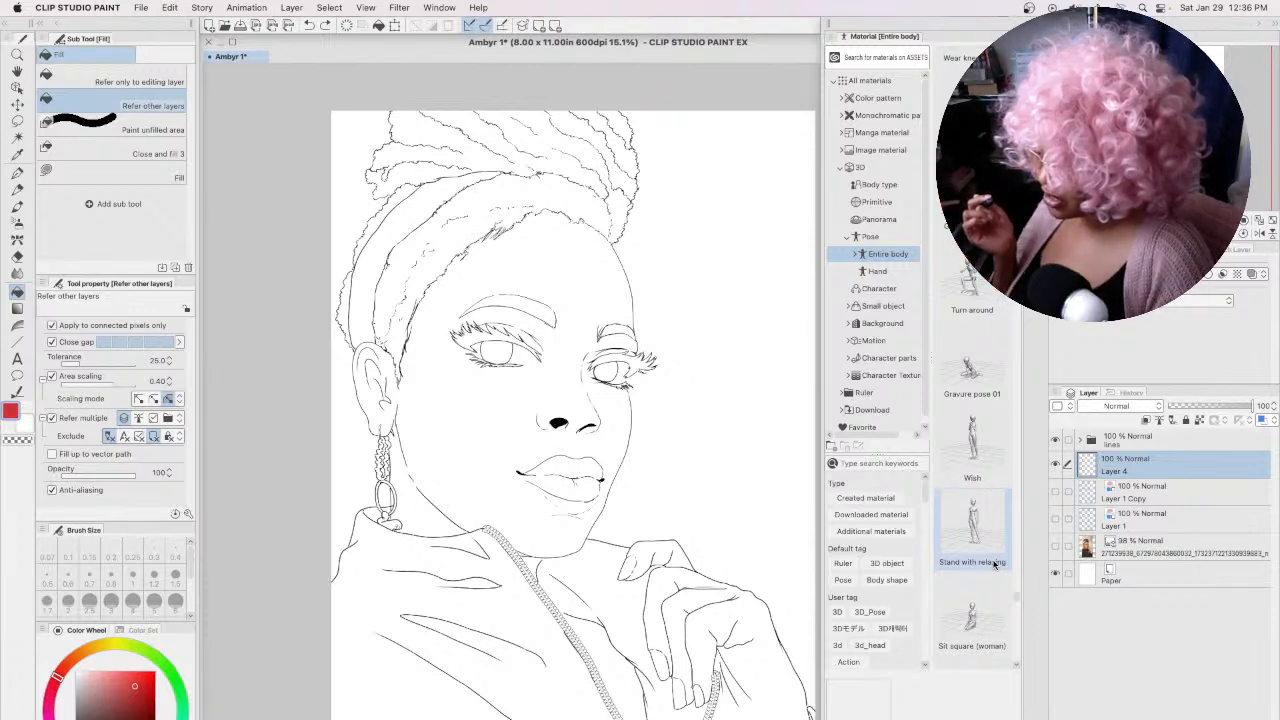
left_click_drag(972, 440, 601, 500)
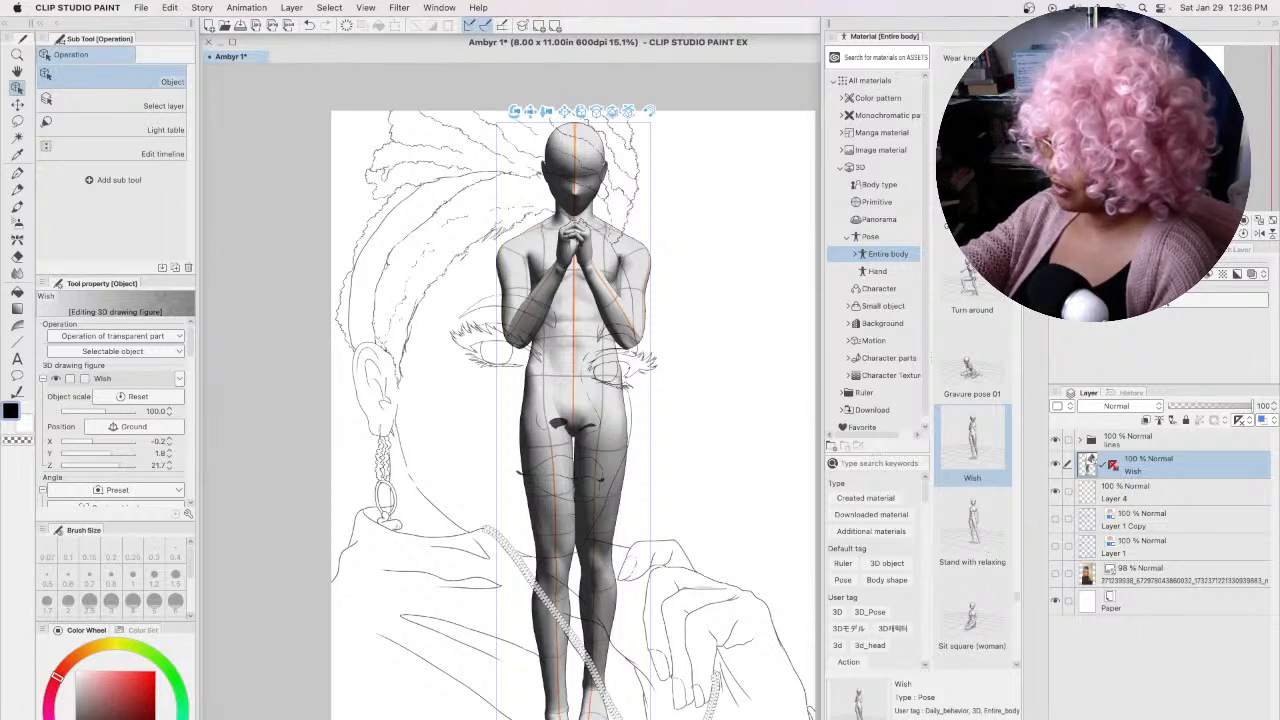
left_click(1014, 23)
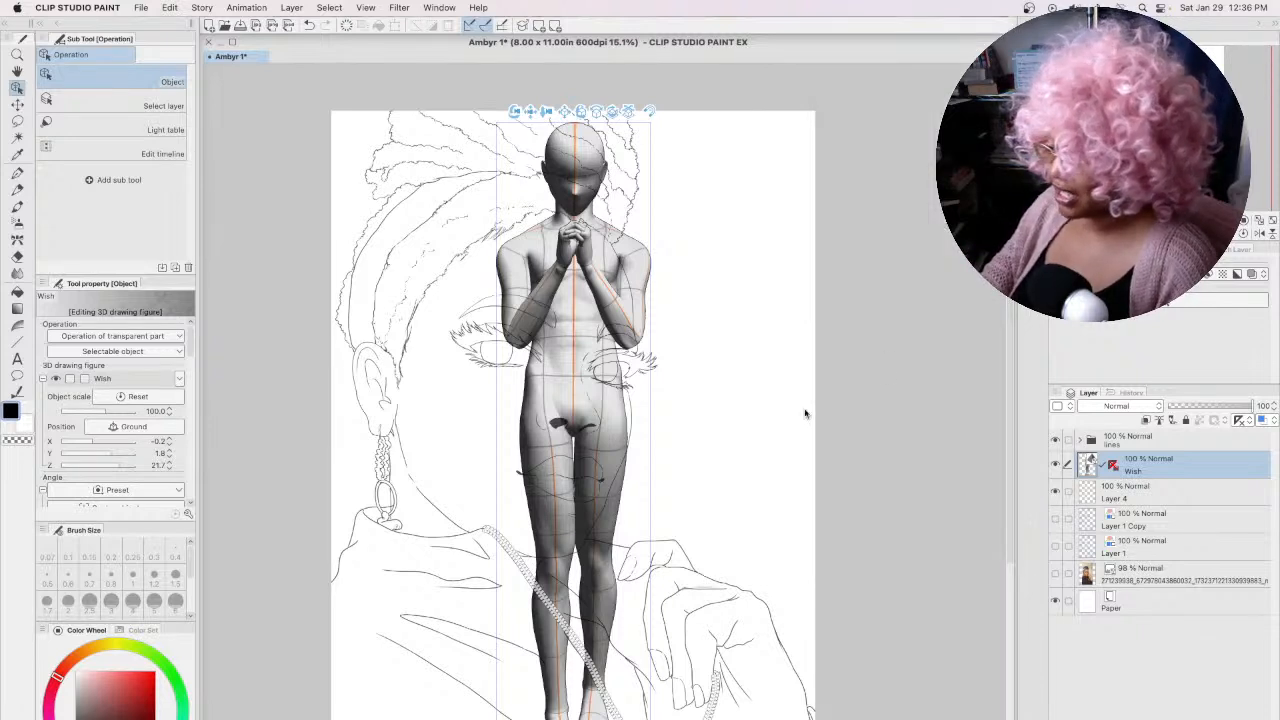
Step: Zoom out until the whole 3D figure fits in view, with the Wish layer selected for editing
left_click(1160, 494)
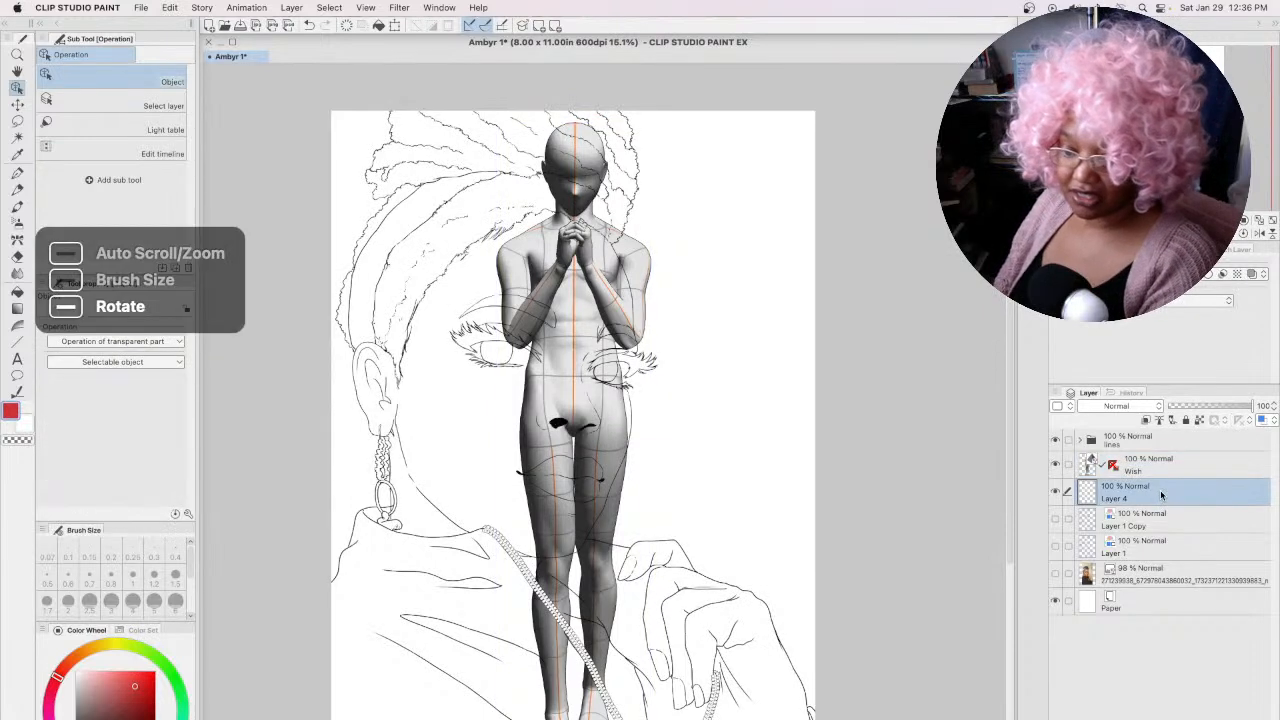
scroll(743, 511, "up", 1)
scroll(742, 512, "down", 4)
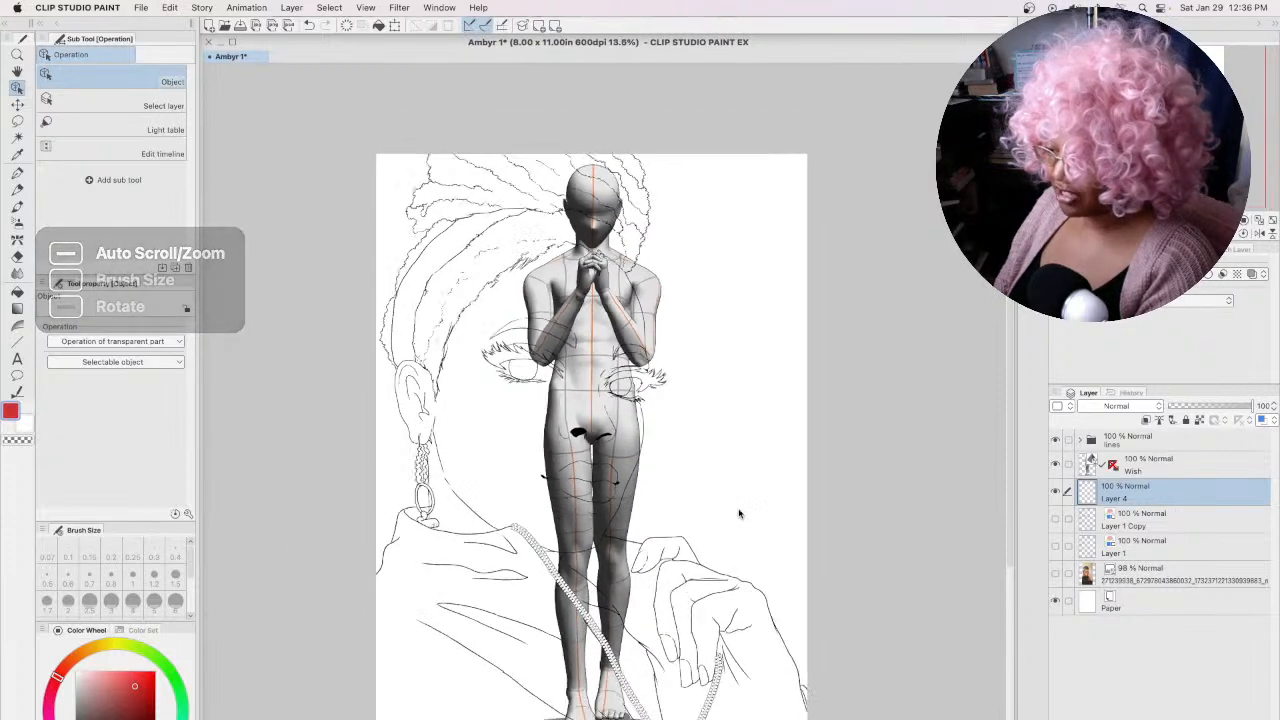
mouse_move(1009, 310)
left_mouse_down()
mouse_move(1009, 323)
mouse_move(1009, 308)
left_mouse_up()
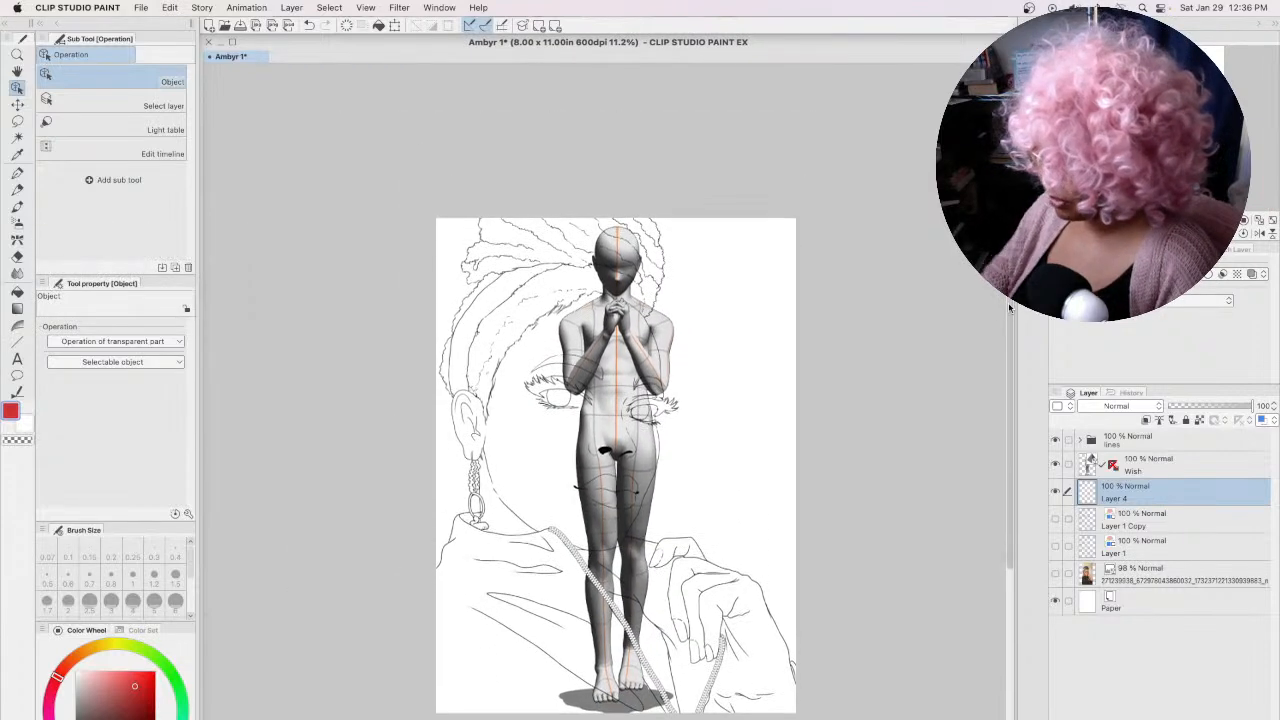
left_click(1162, 463)
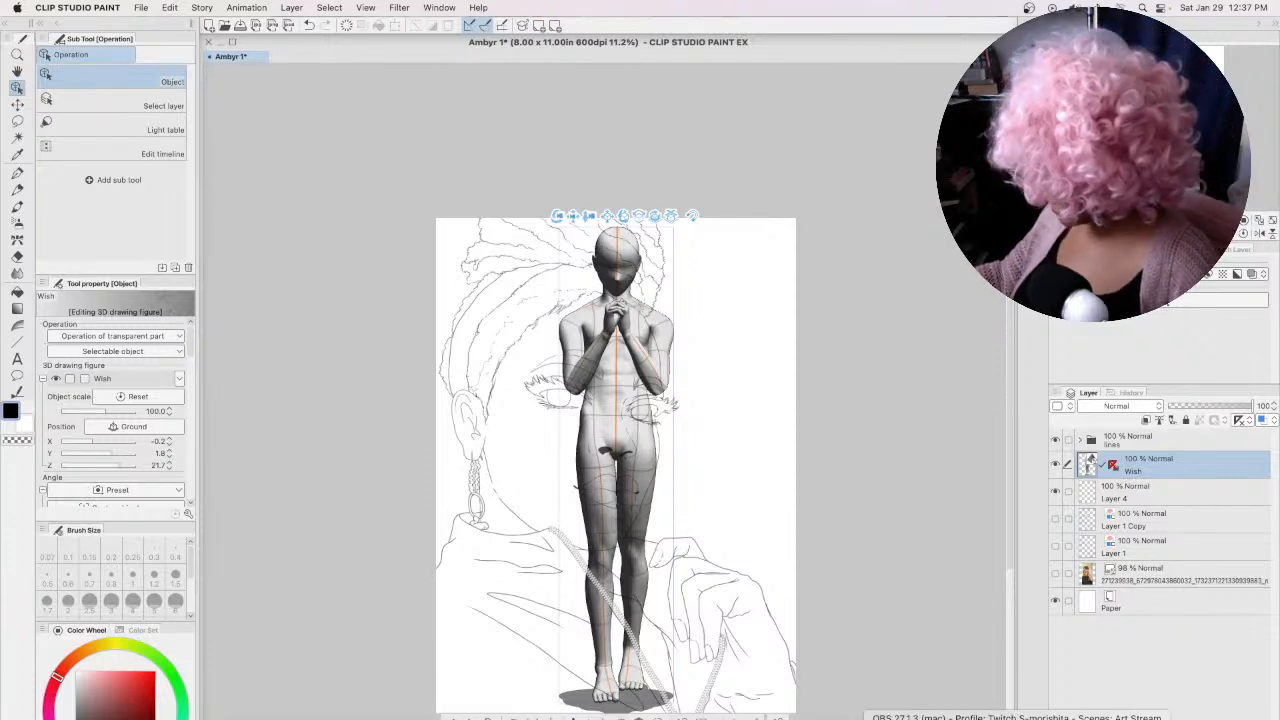
Step: Compare the 3D camera angle presets and frame the Wish figure in a head-and-shoulders close-up seen from a three-quarter angle
left_click(1017, 718)
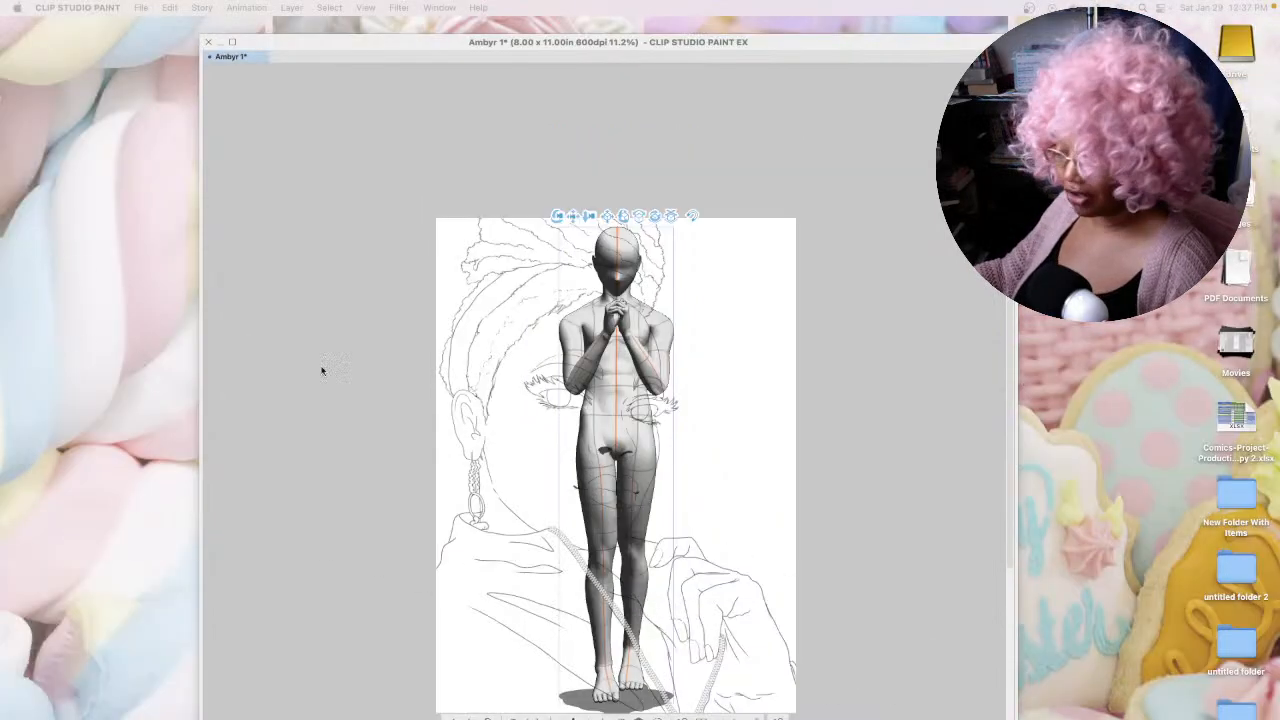
left_click(890, 416)
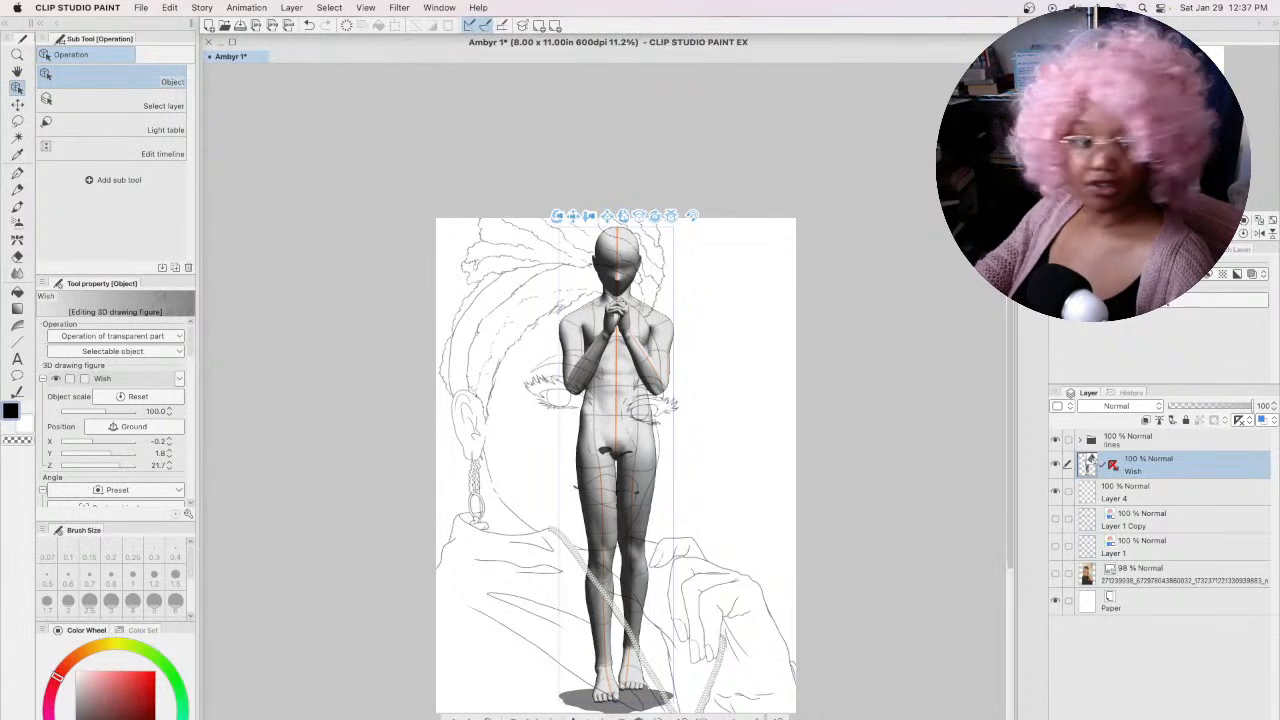
scroll(1012, 348, "down", 5)
scroll(1012, 348, "up", 2)
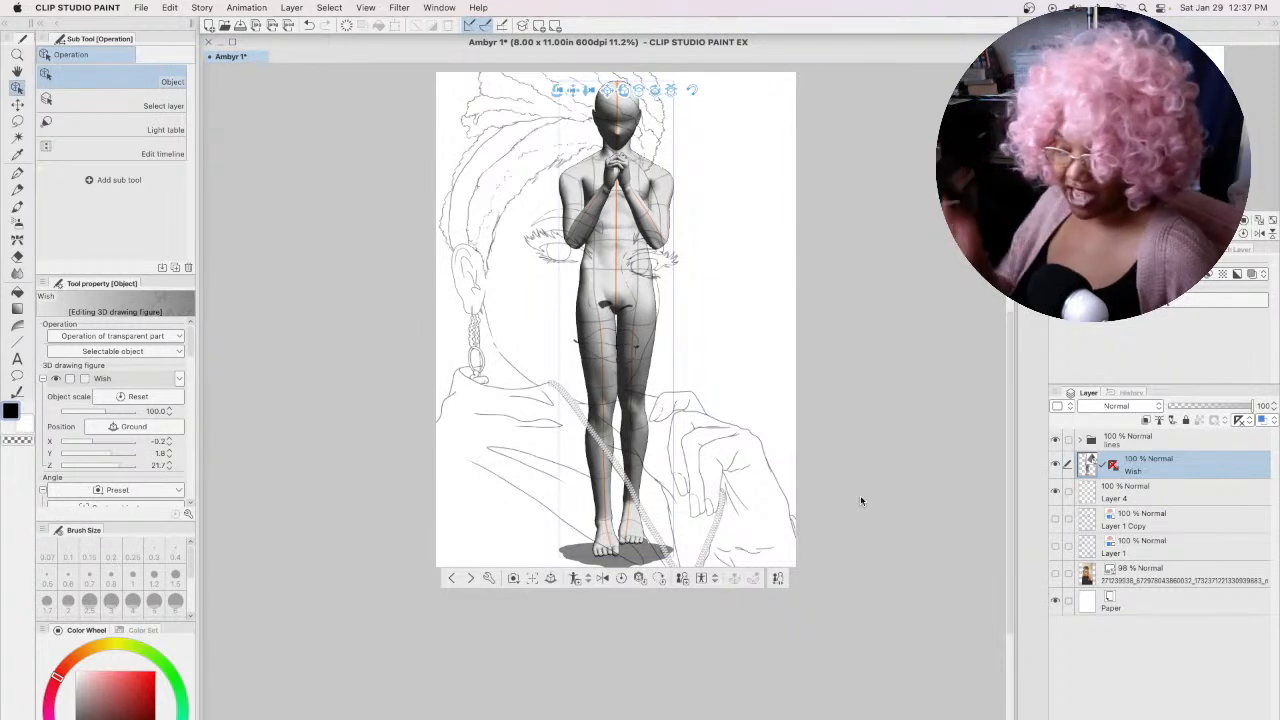
mouse_move(1008, 336)
left_mouse_down()
mouse_move(1008, 347)
mouse_move(1003, 337)
left_mouse_up()
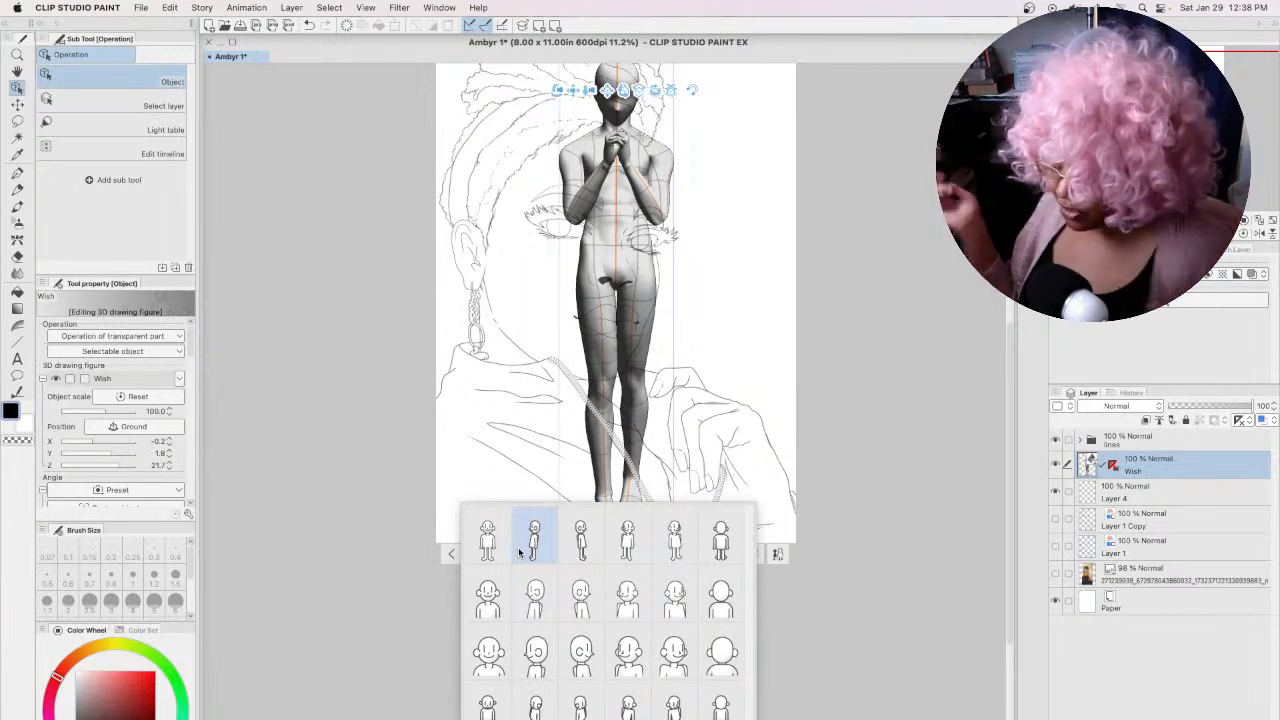
left_click(489, 600)
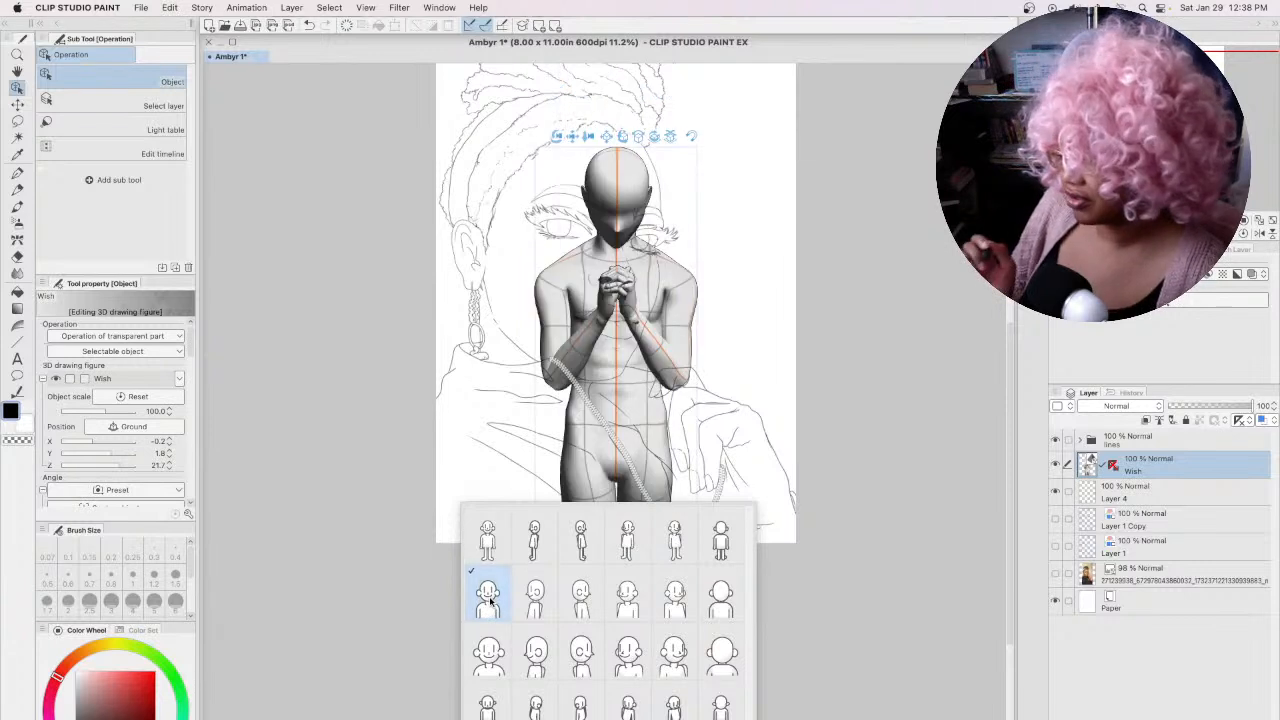
left_click(489, 655)
left_click(632, 660)
left_click(678, 664)
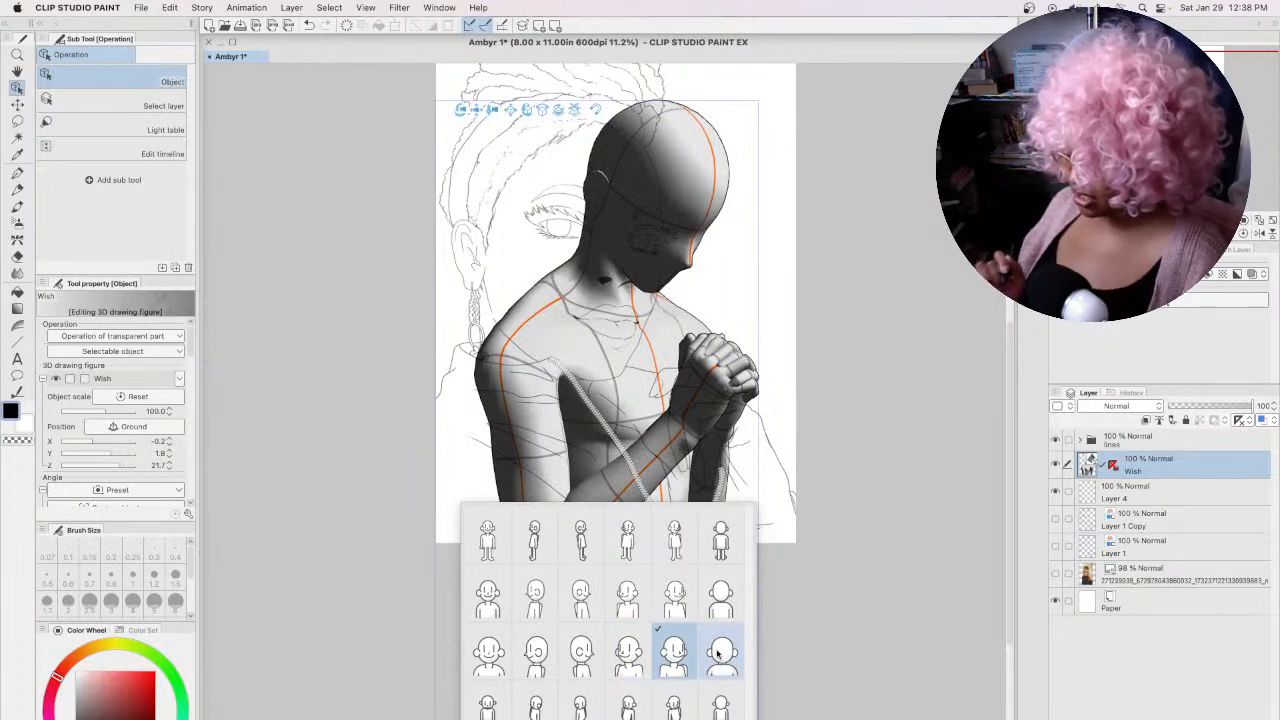
left_click(678, 600)
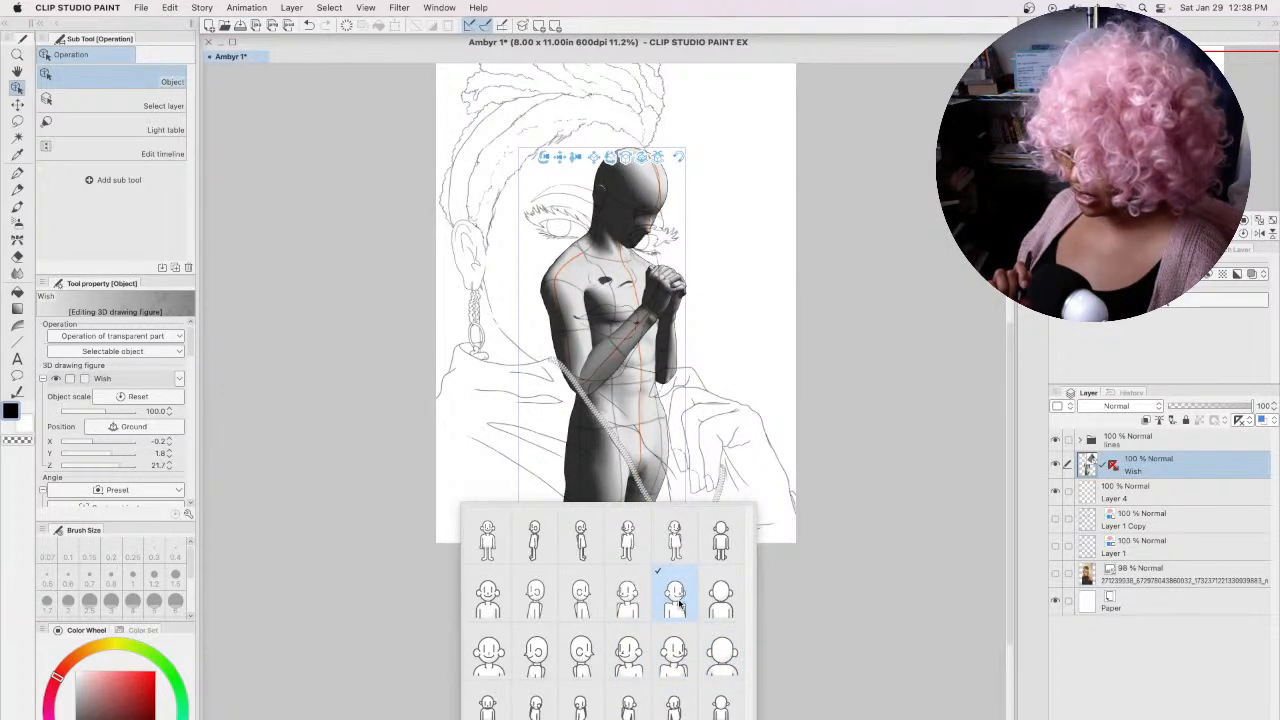
left_click(674, 656)
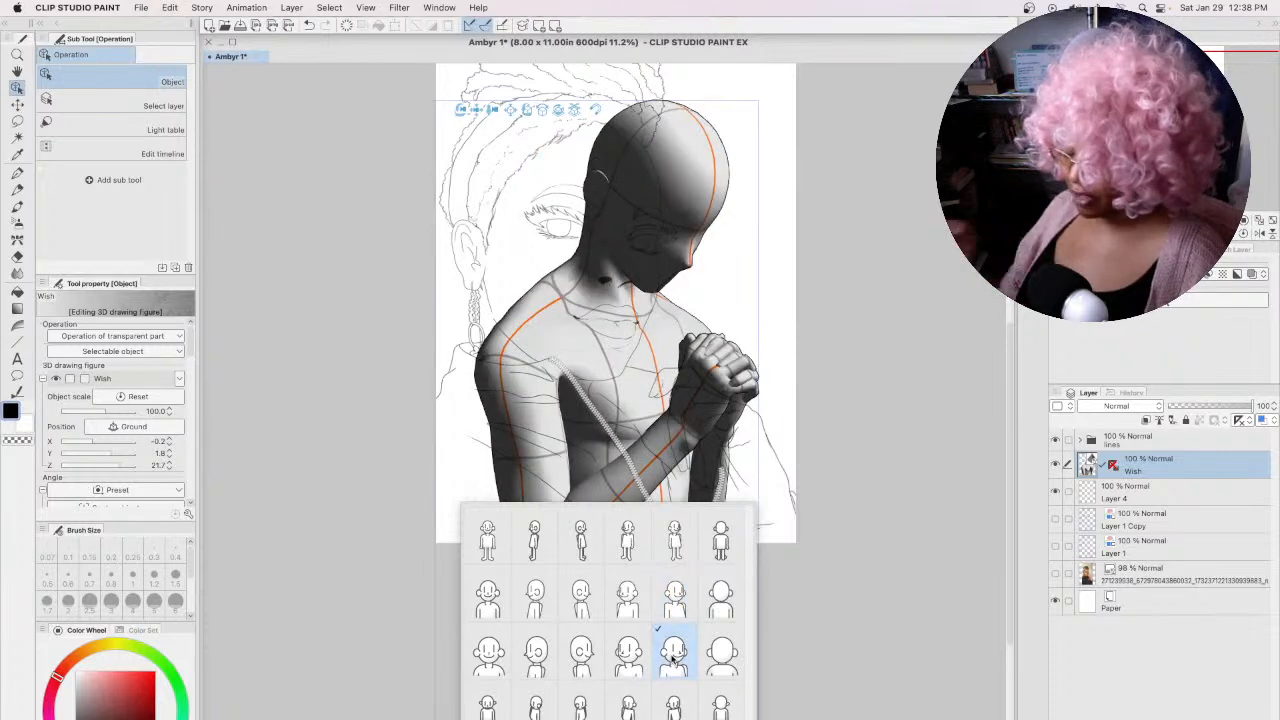
left_click(842, 596)
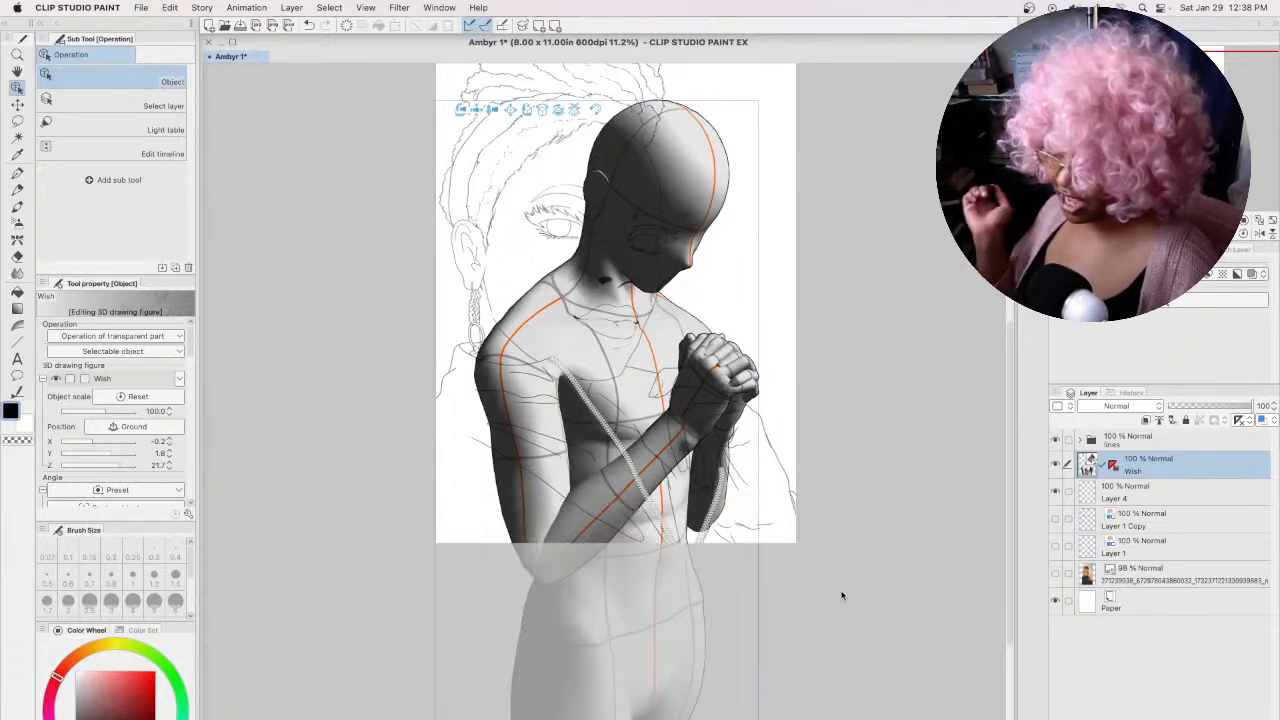
Step: Check the reference photo by showing it with the lines folder and Wish figure hidden, and restore the original layer visibility
left_click(1054, 573)
left_click(1055, 438)
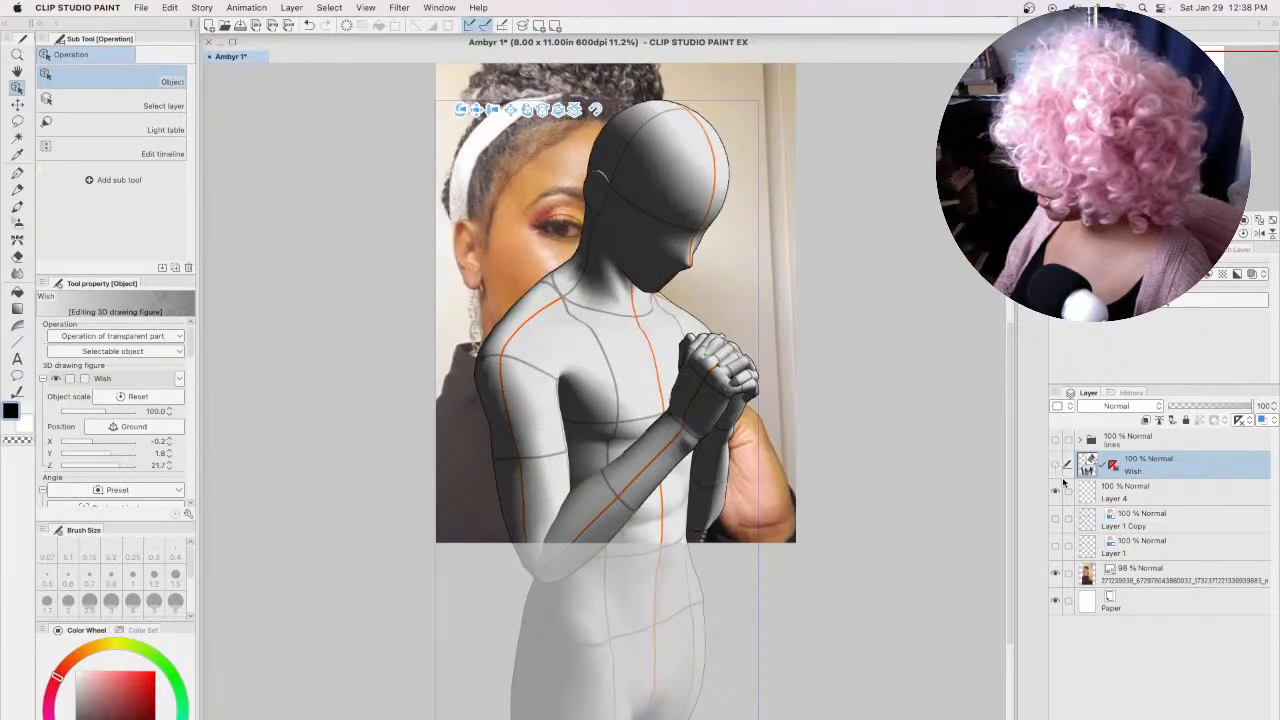
left_click(1056, 466)
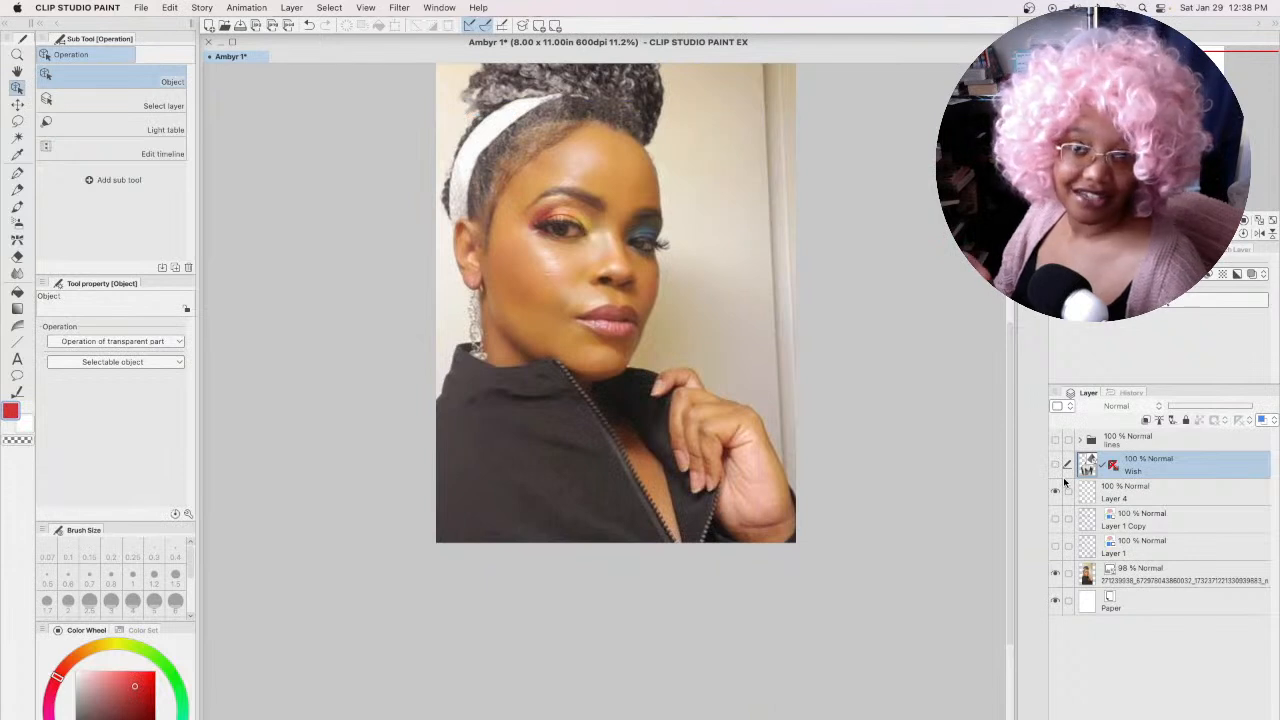
left_click(1057, 466)
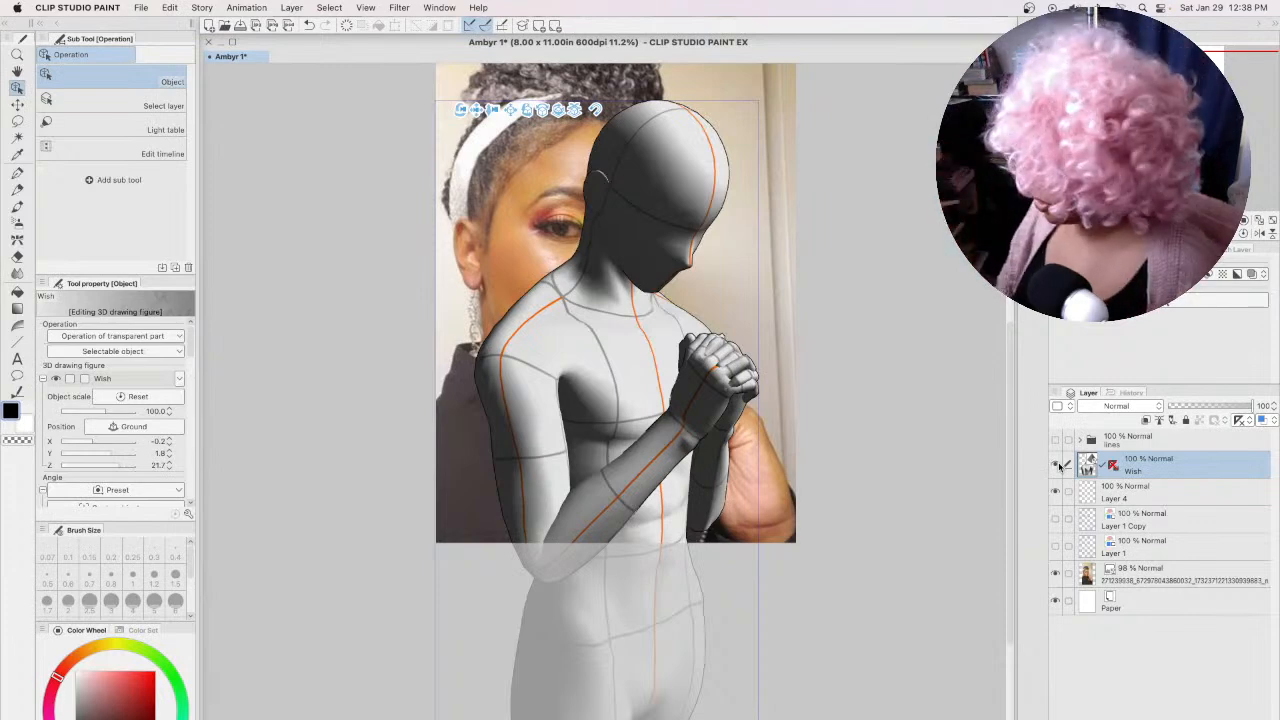
left_click(1055, 441)
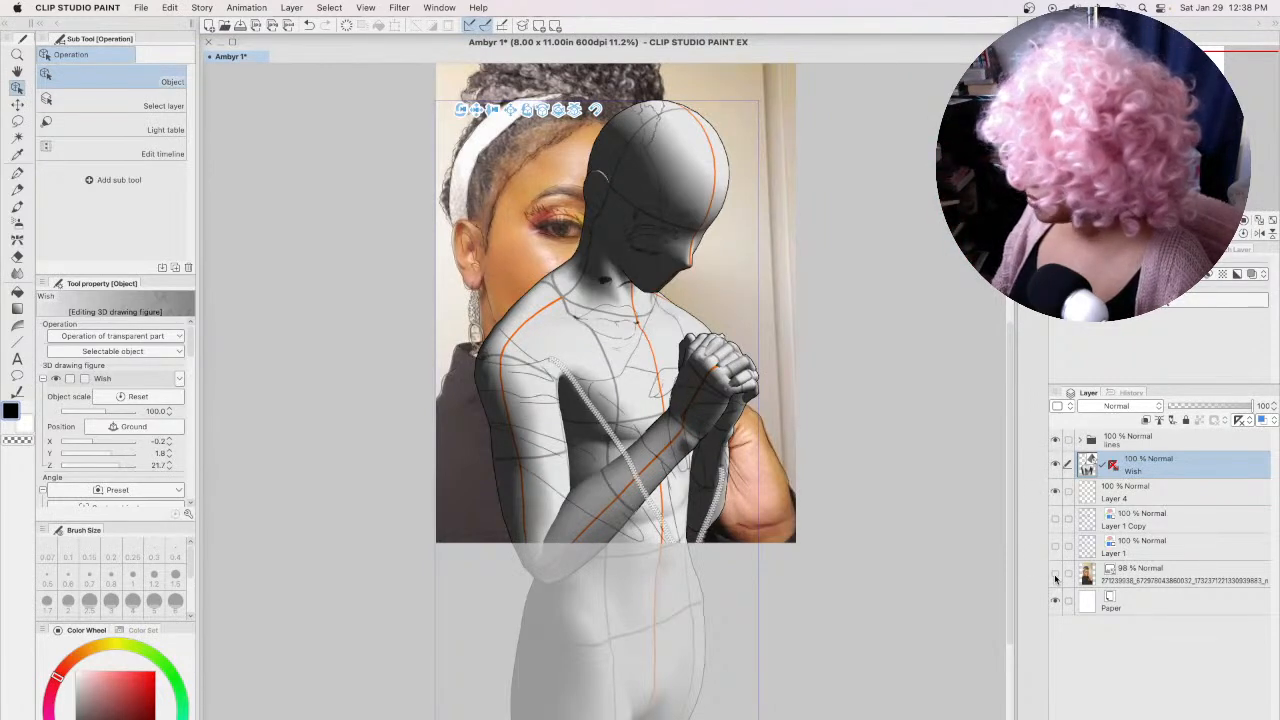
left_click(1055, 575)
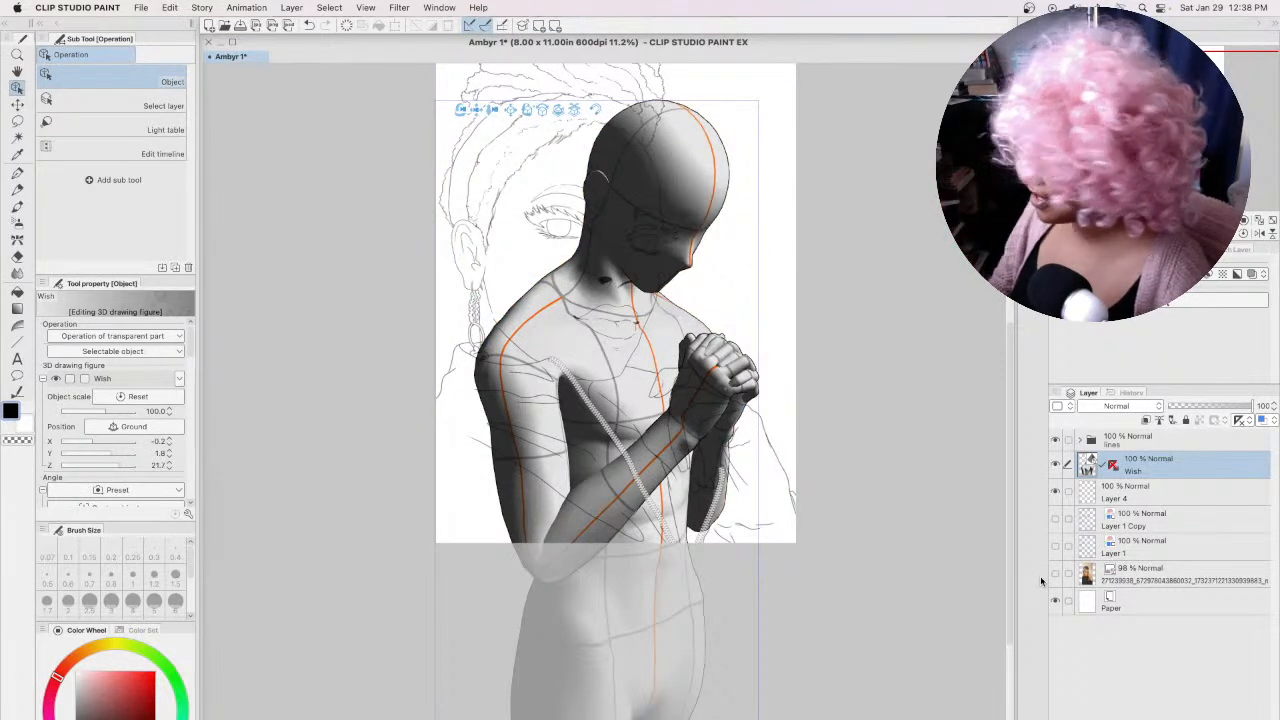
left_click(608, 718)
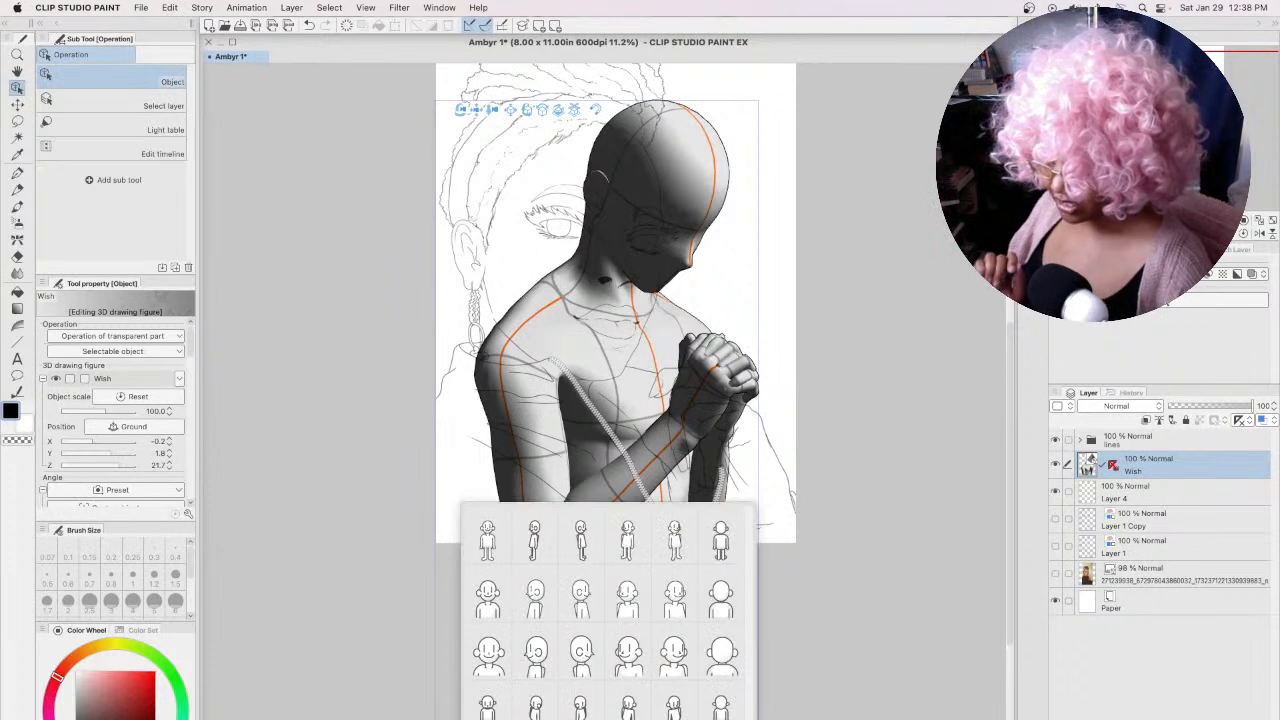
left_click(873, 582)
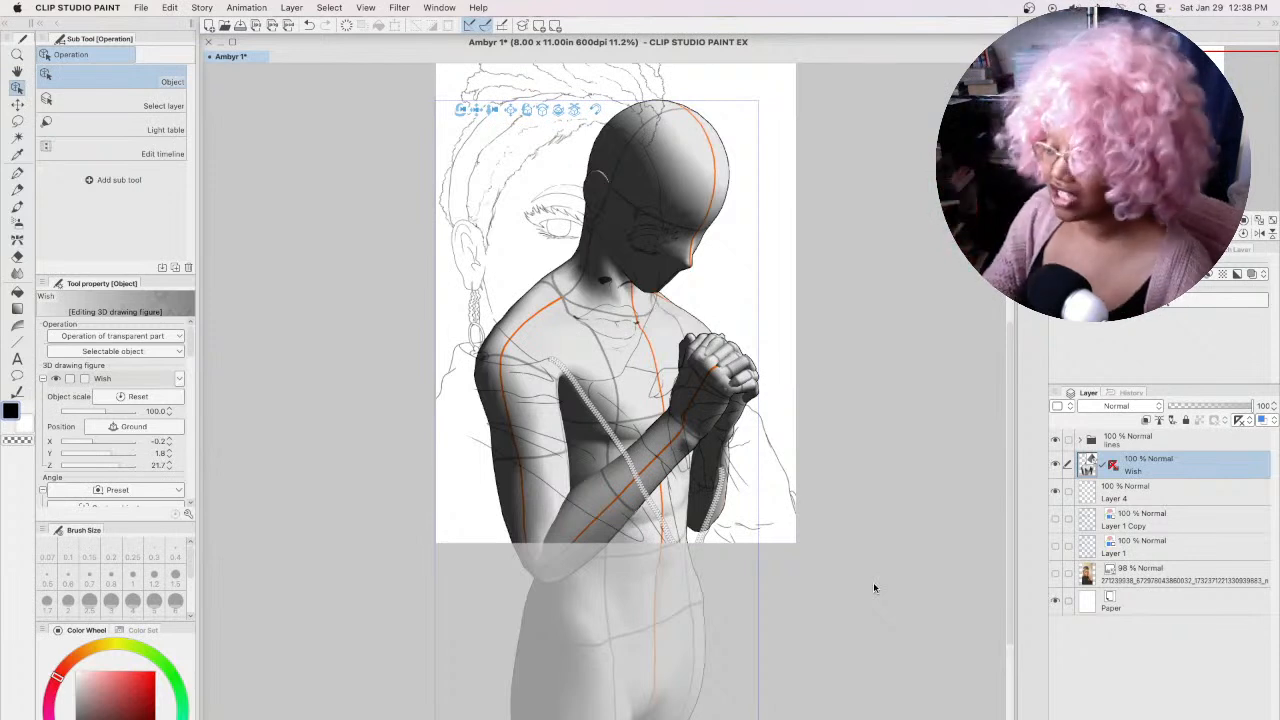
Step: Shift the figure's upper body slightly with the neck control point, and undo the last sideways move
left_click(663, 218)
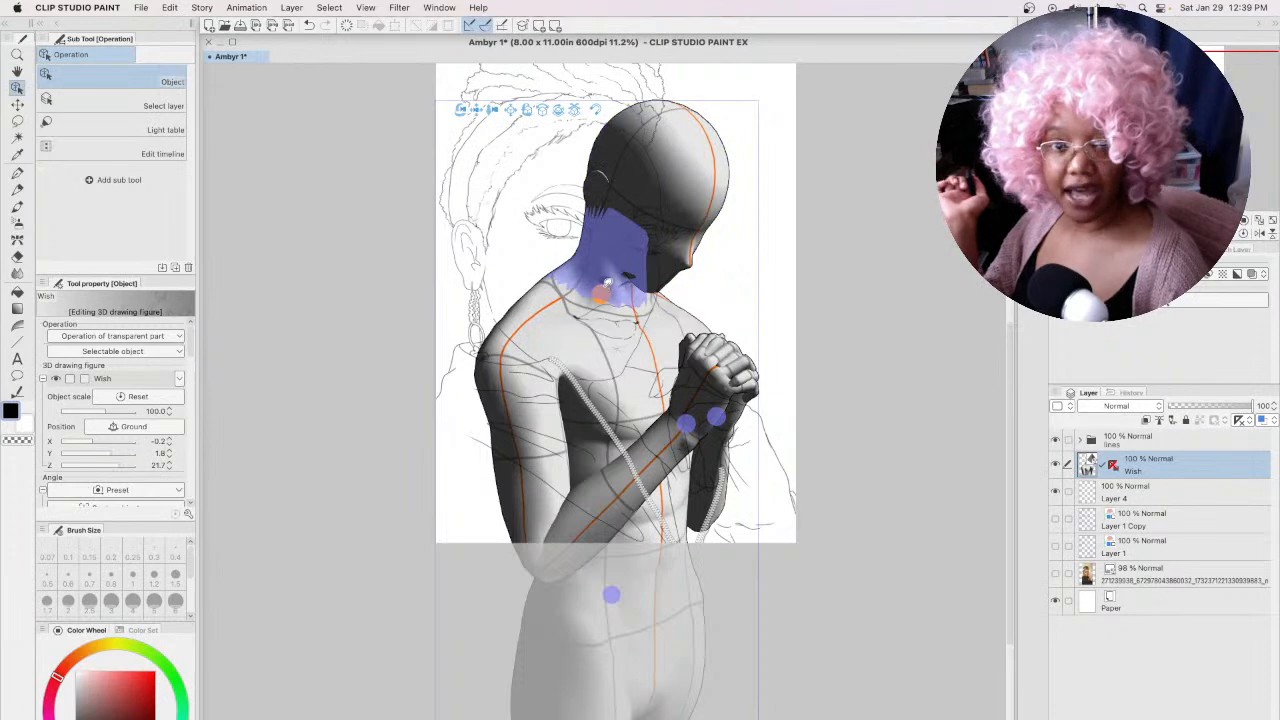
mouse_move(603, 291)
left_mouse_down()
mouse_move(594, 298)
mouse_move(598, 285)
left_mouse_up()
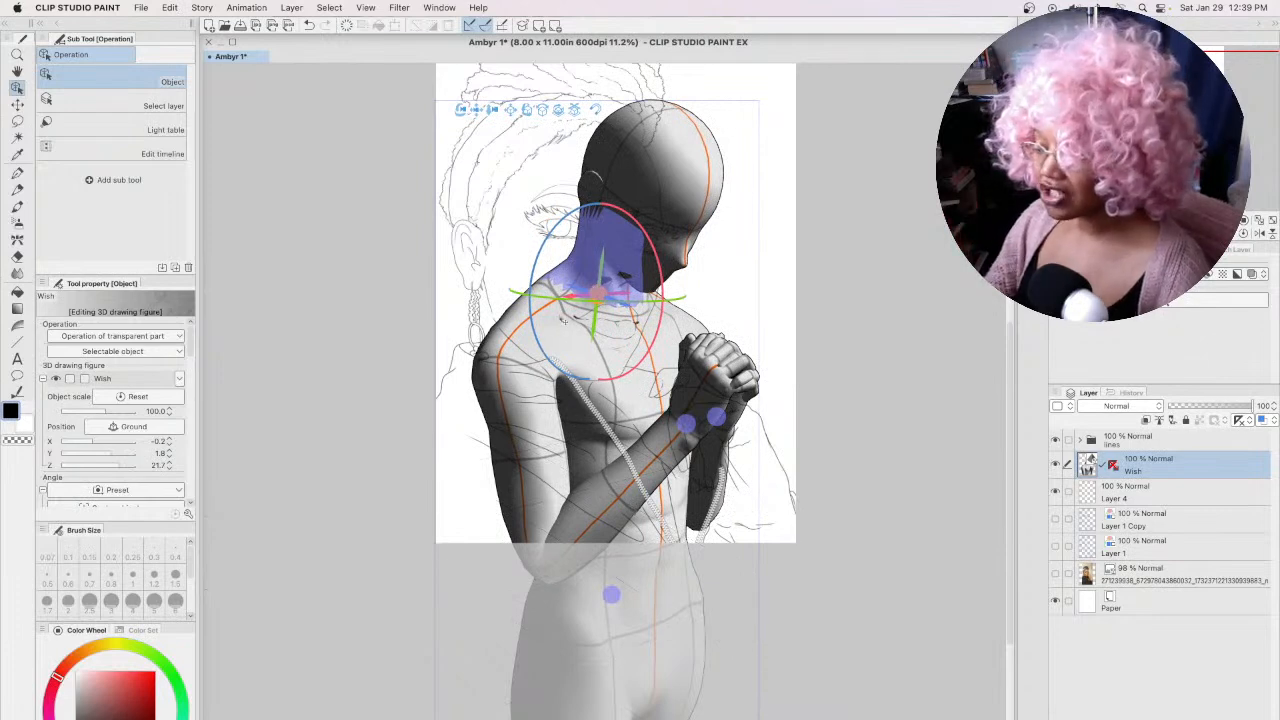
left_click(563, 324)
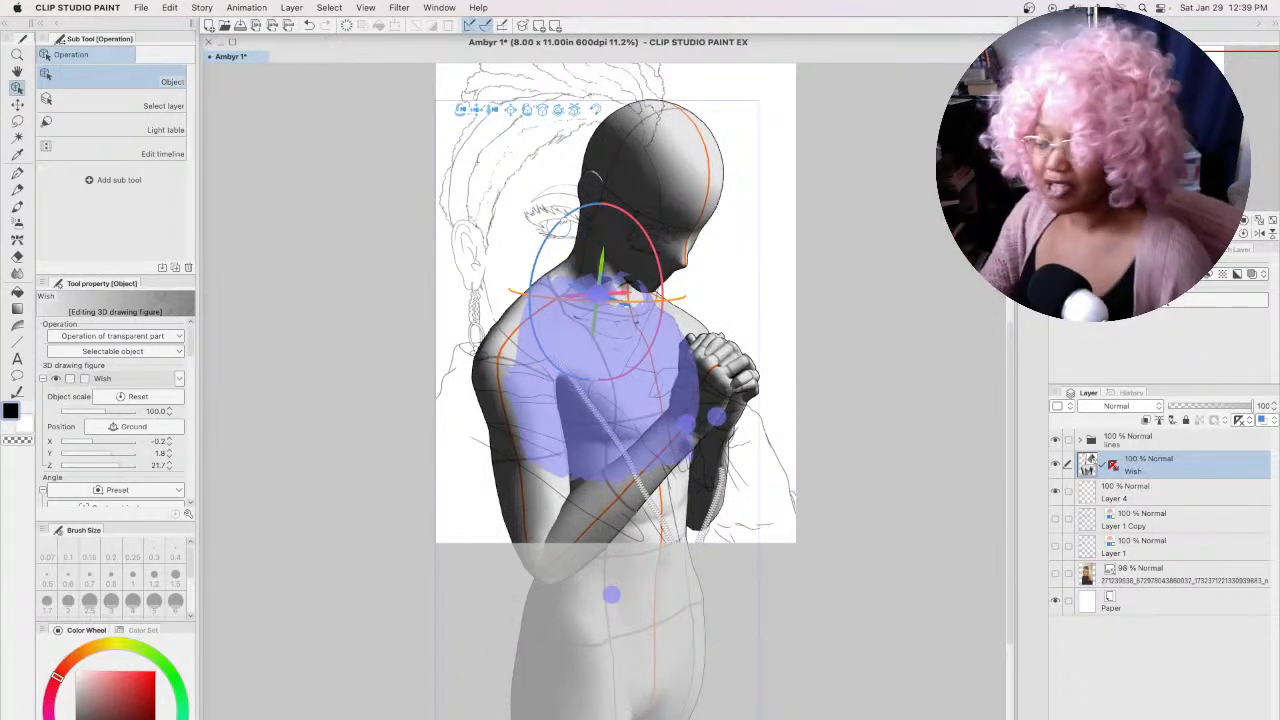
left_click(598, 285)
mouse_move(573, 210)
left_mouse_down()
mouse_move(557, 233)
mouse_move(576, 200)
mouse_move(547, 247)
mouse_move(561, 215)
left_mouse_up()
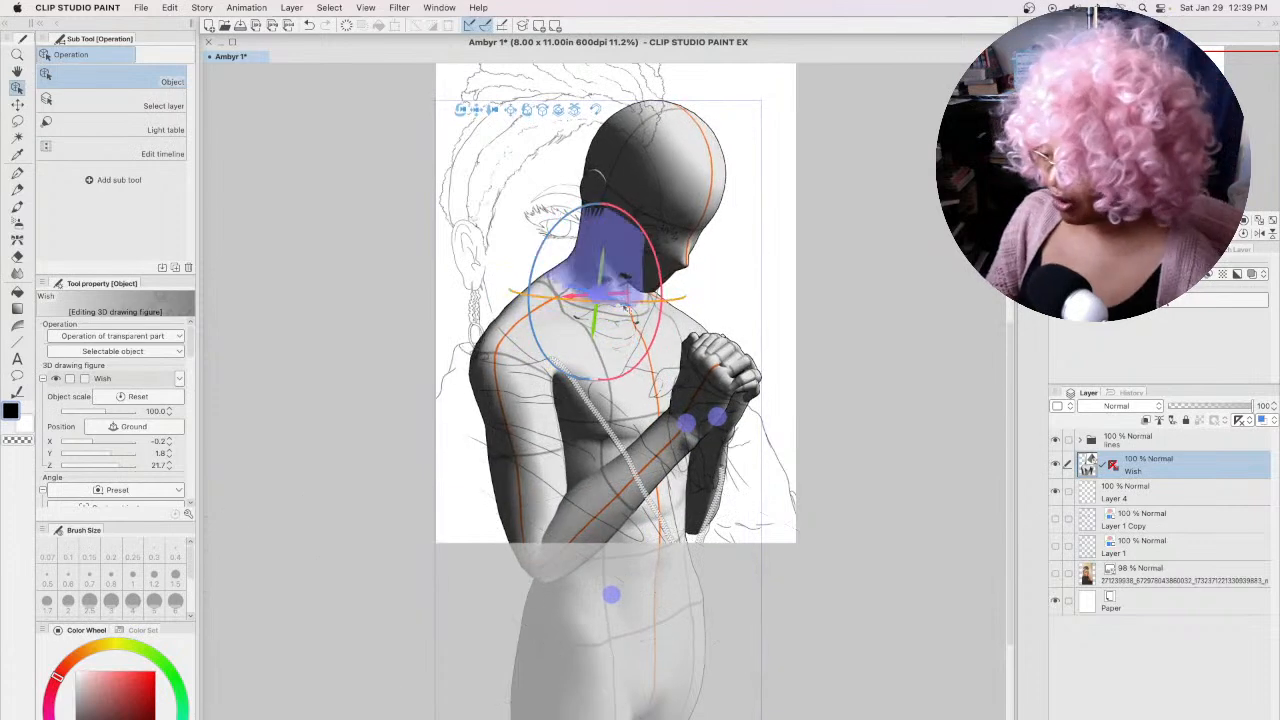
mouse_move(628, 300)
left_mouse_down()
mouse_move(587, 297)
mouse_move(640, 327)
left_mouse_up()
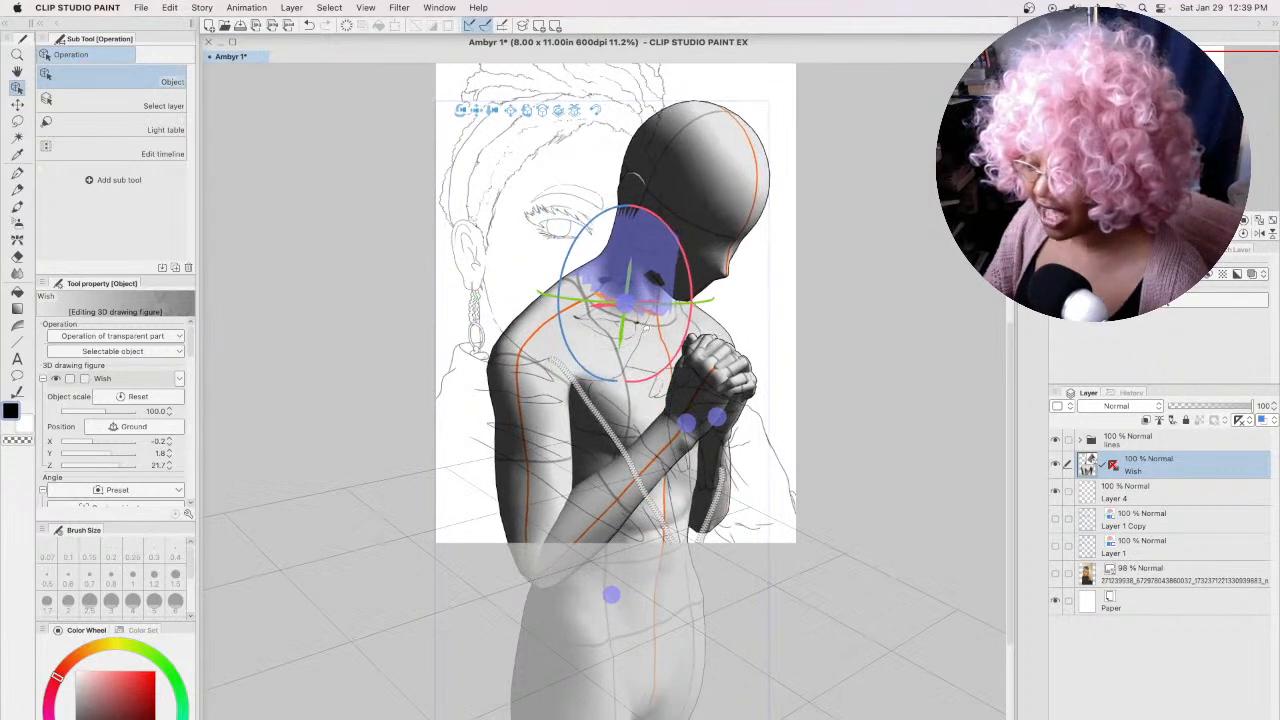
key("super+z")
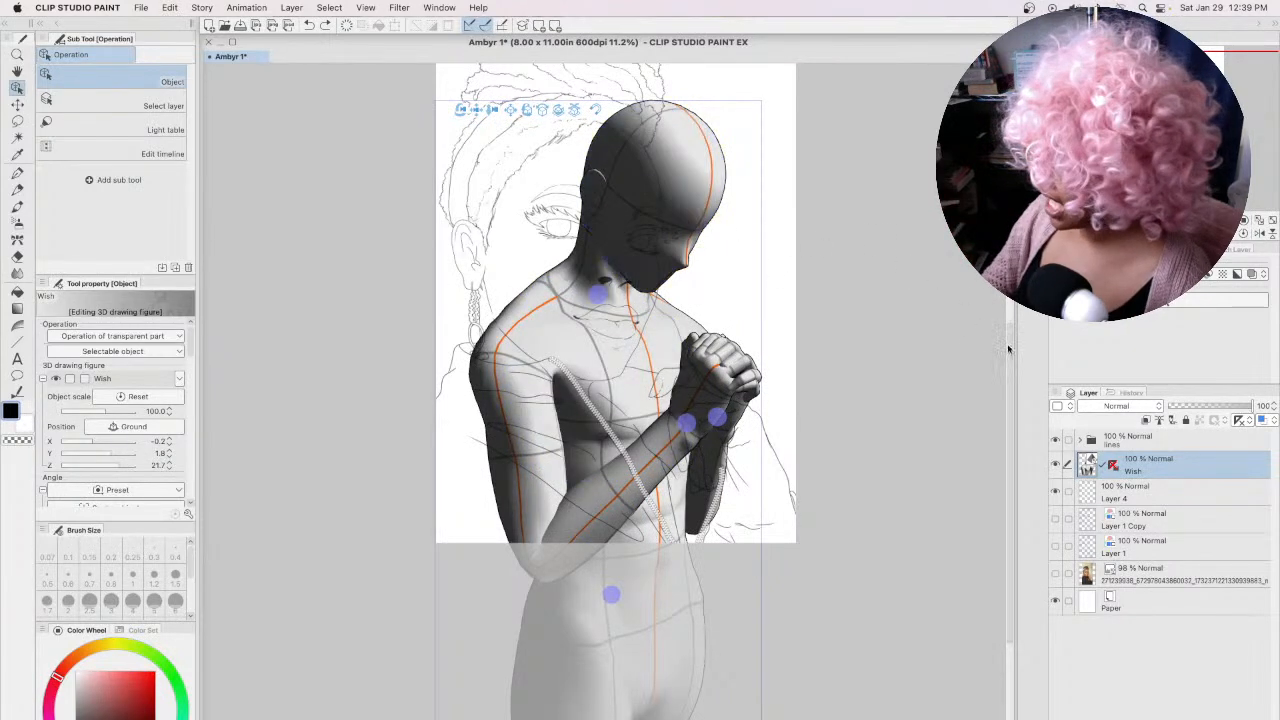
Step: Raise the 3D figure's bowed head by moving the face-direction control point that sits away from the body
left_click_drag(1008, 361, 985, 470)
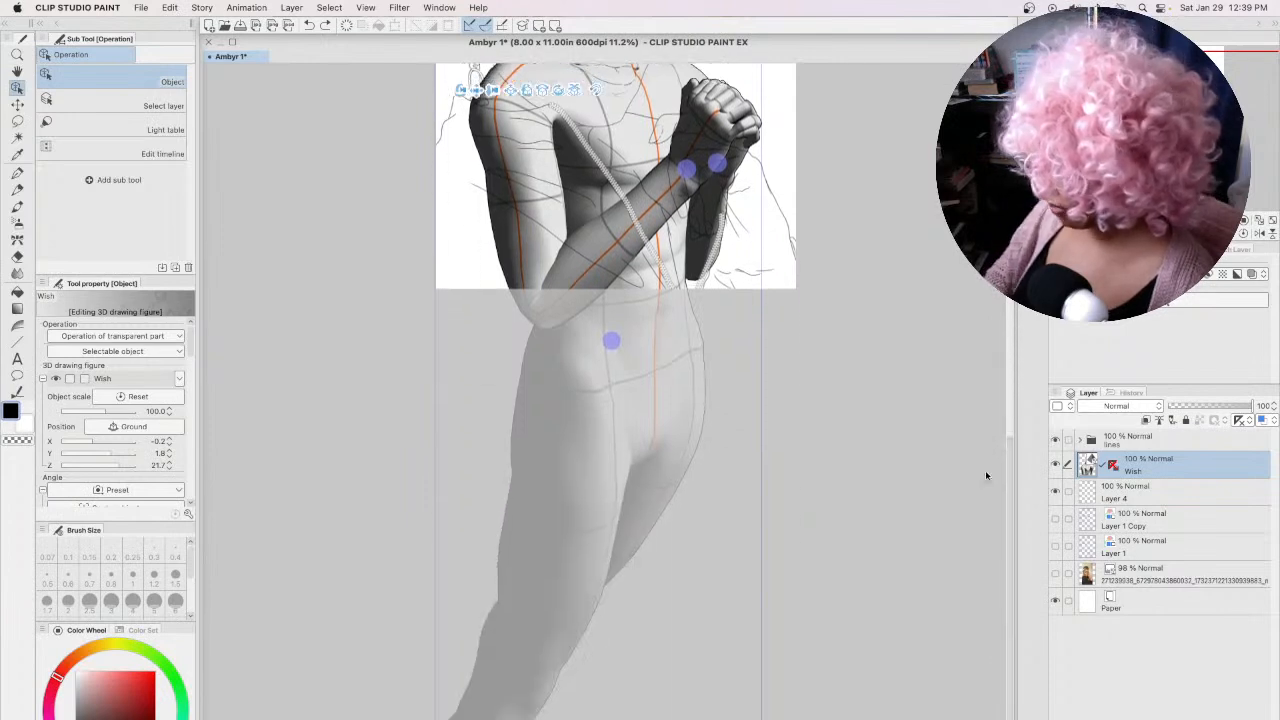
left_click_drag(535, 718, 629, 718)
left_click(1140, 491)
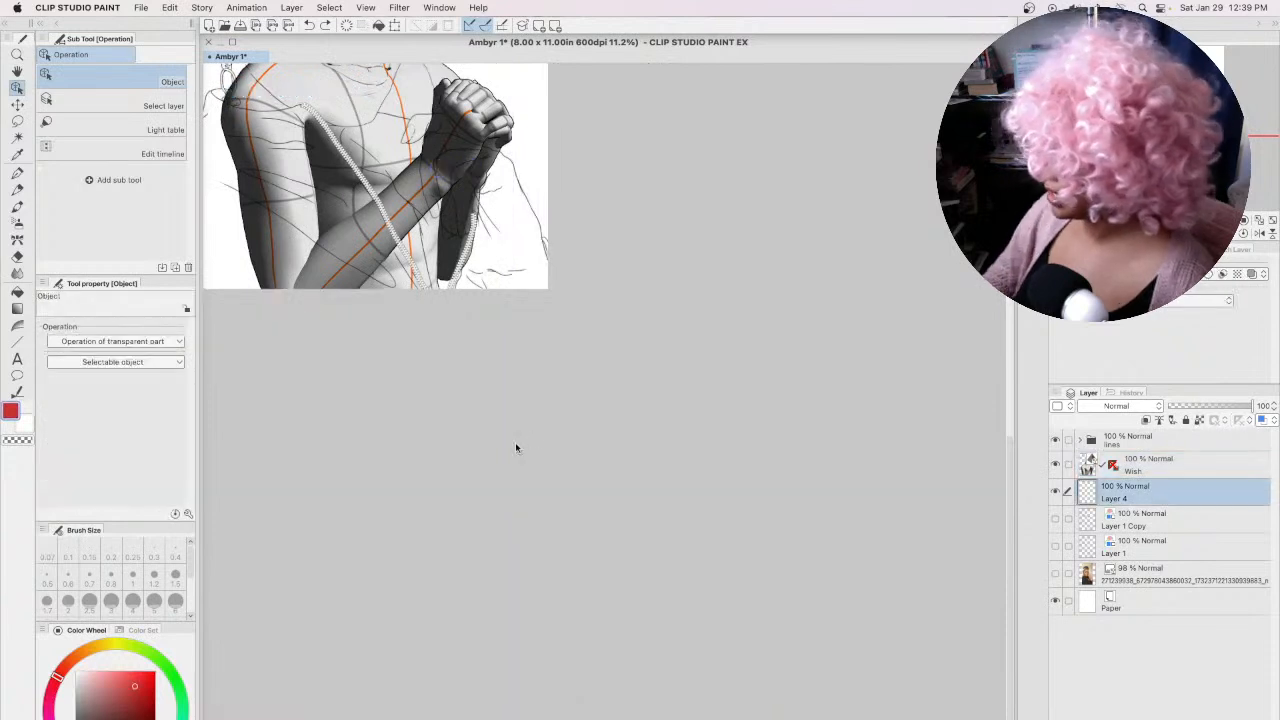
scroll(515, 442, "down", 2)
scroll(515, 442, "down", 1)
left_click_drag(1007, 398, 1007, 371)
left_click(443, 300)
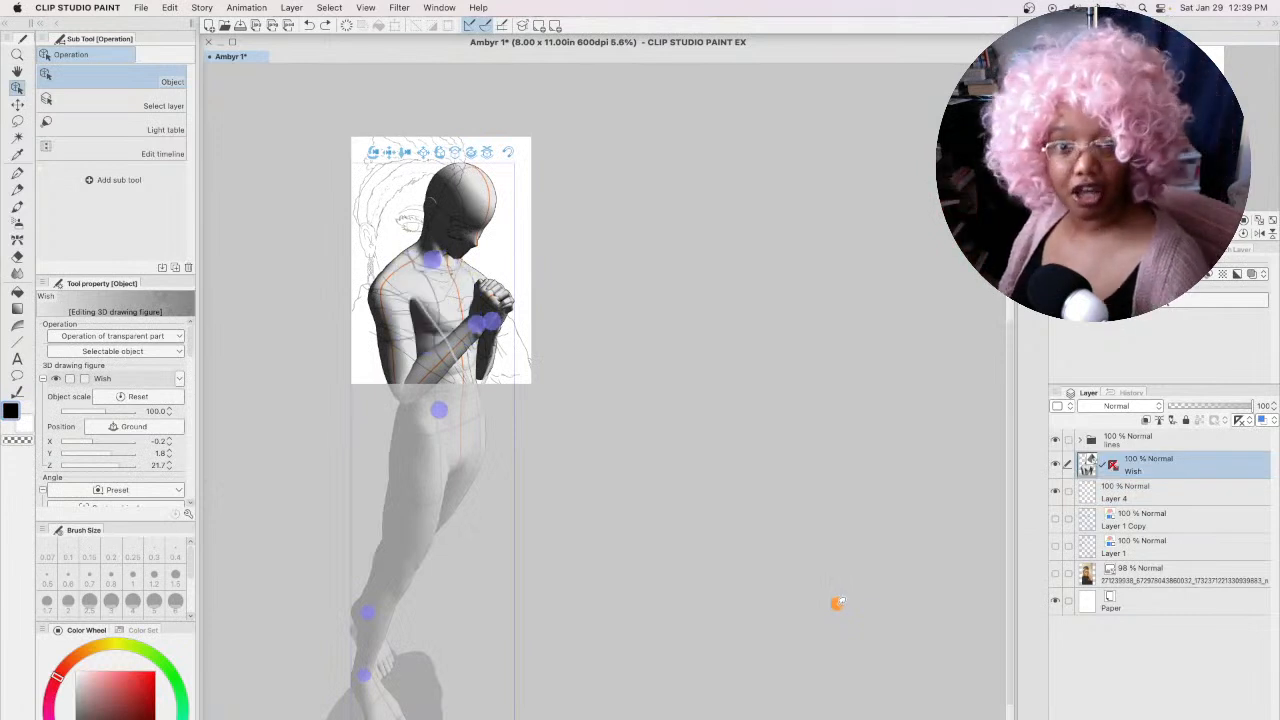
mouse_move(838, 604)
left_mouse_down()
mouse_move(848, 175)
mouse_move(815, 480)
mouse_move(824, 205)
mouse_move(589, 289)
mouse_move(757, 257)
mouse_move(770, 314)
mouse_move(766, 300)
left_mouse_up()
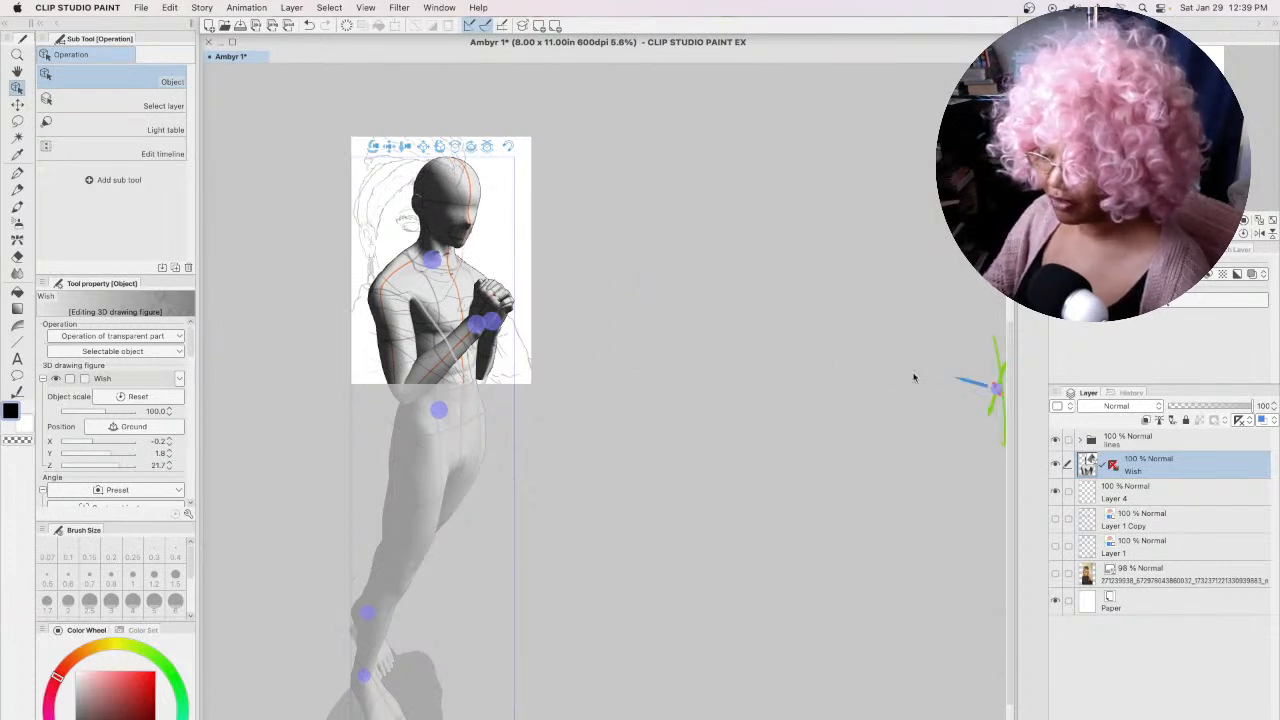
Step: Fine-tune the pose by rotating the figure's head and tilting its neck slightly with the rotation rings
left_click(457, 218)
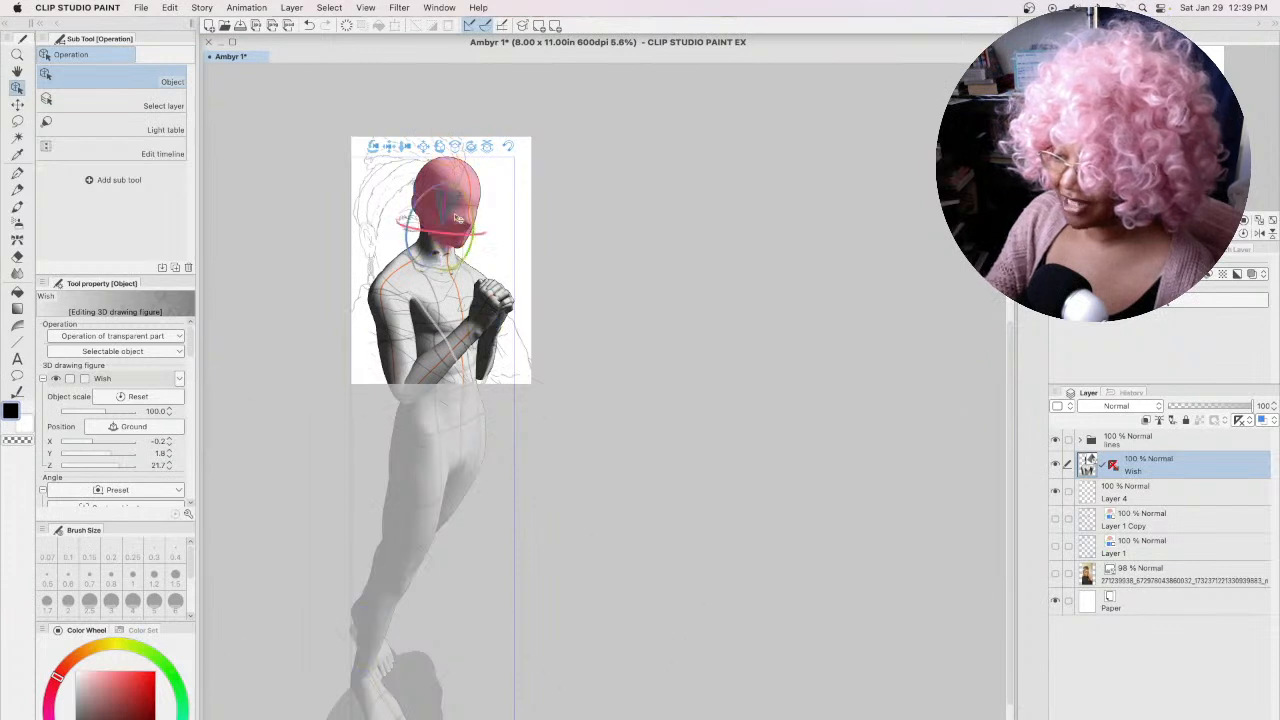
mouse_move(420, 229)
left_mouse_down()
mouse_move(434, 230)
mouse_move(410, 229)
left_mouse_up()
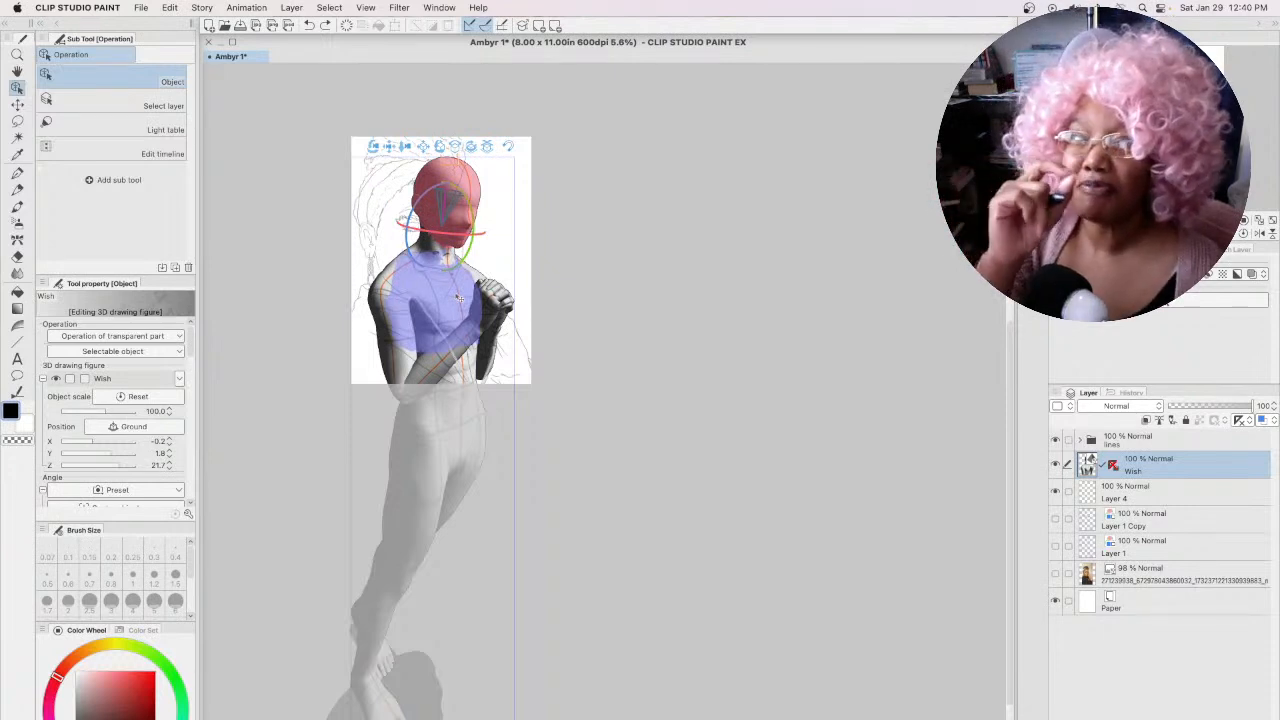
left_click(430, 248)
left_click_drag(464, 262, 463, 268)
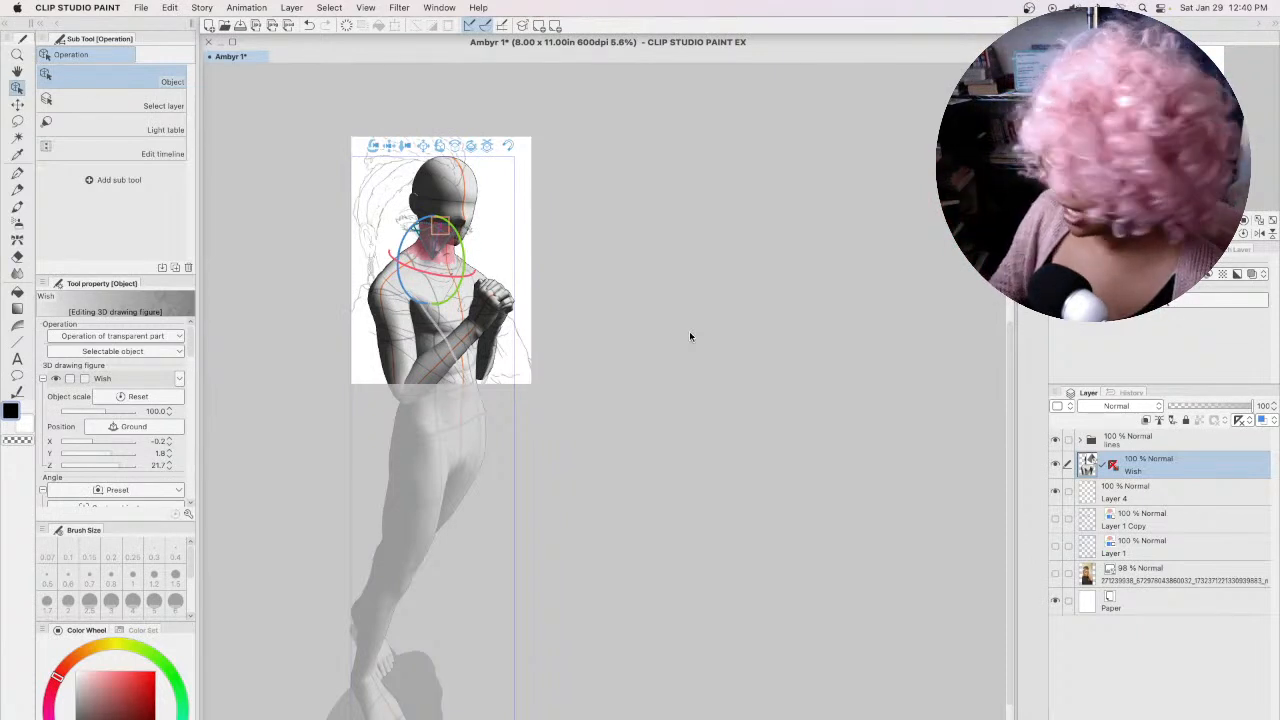
Step: Pan the 3D camera and zoom it in so the figure's head and shoulders overlap the line-drawn portrait
left_click(1160, 494)
scroll(400, 430, "up", 2)
scroll(400, 430, "up", 4)
left_click_drag(1009, 410, 1005, 276)
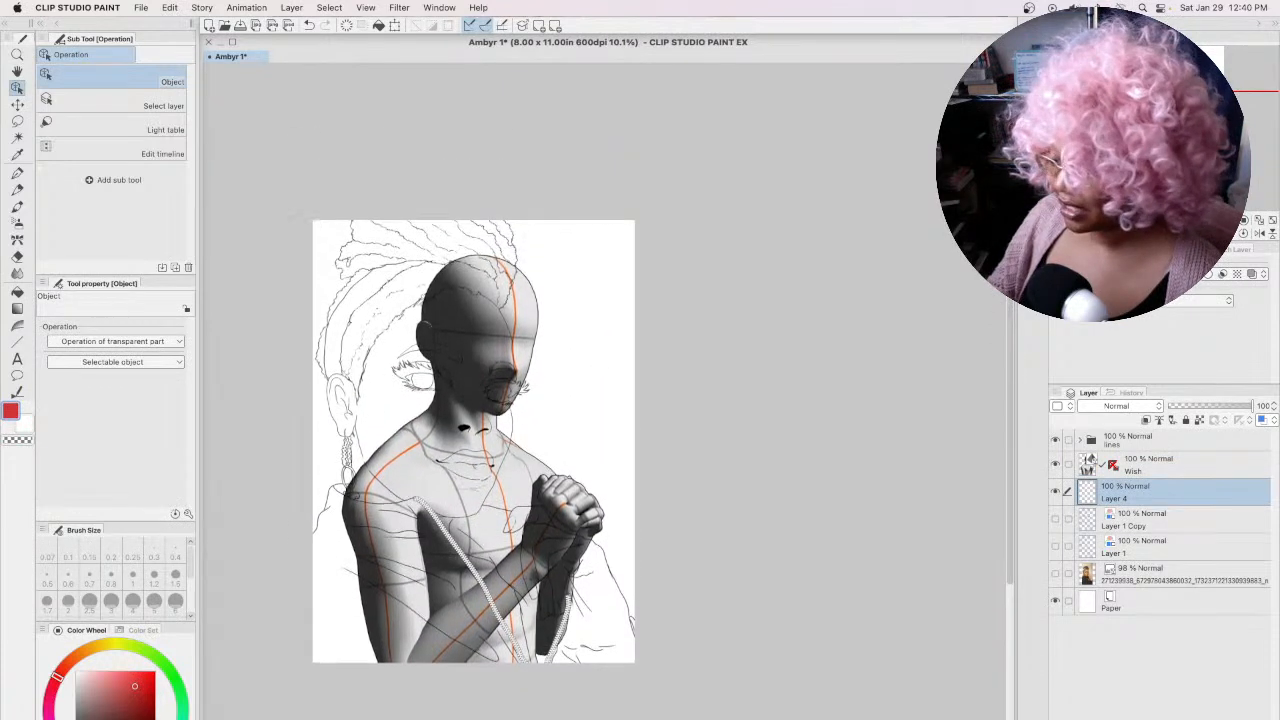
scroll(1008, 356, "down", 2)
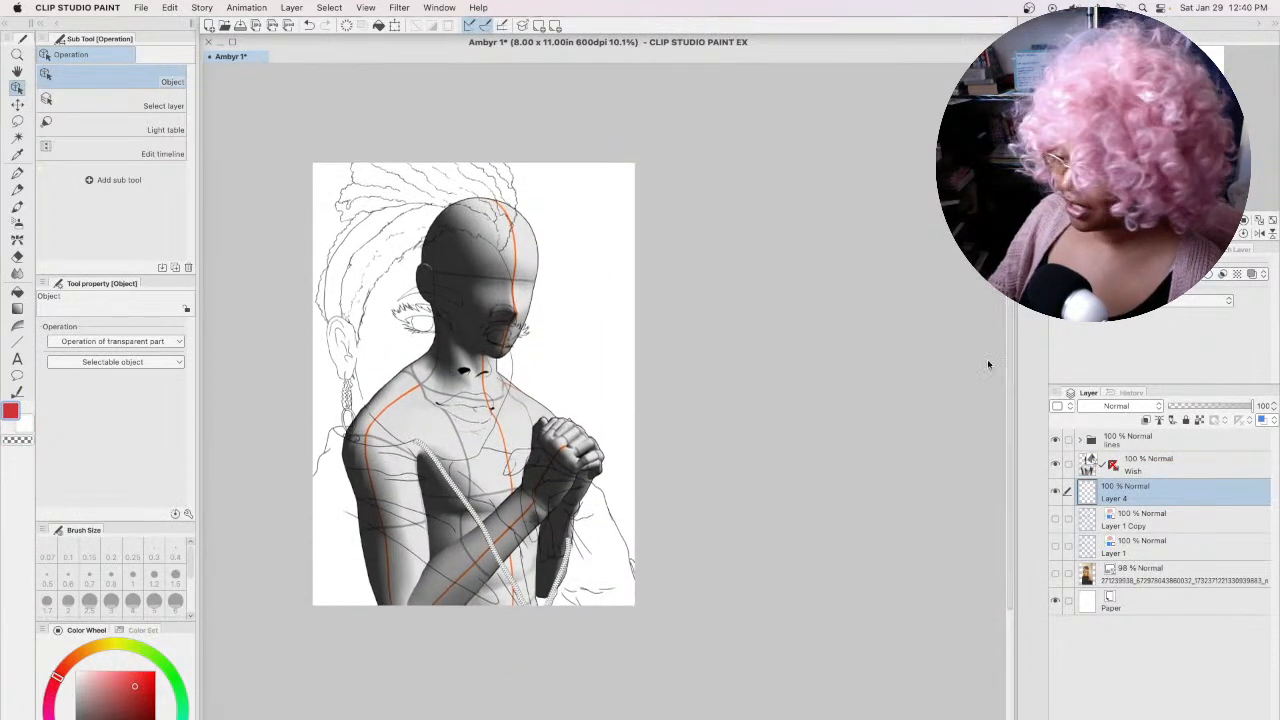
left_click(452, 414)
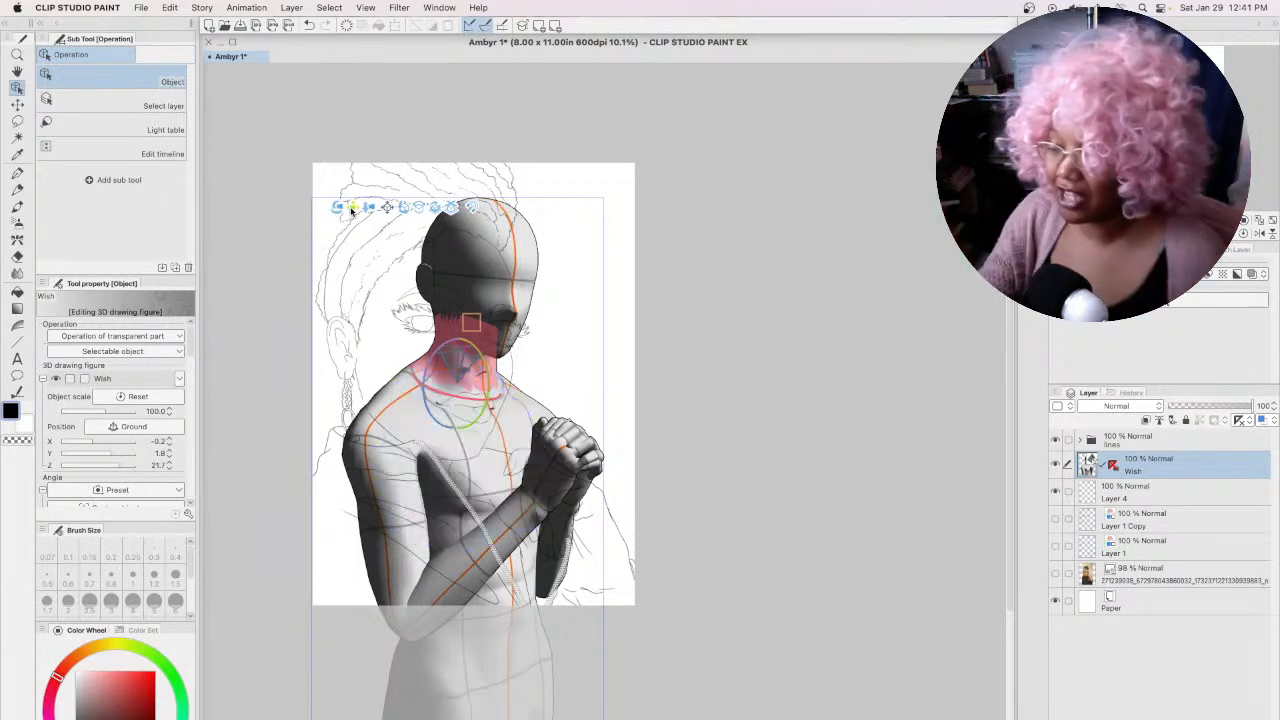
left_click_drag(352, 208, 340, 240)
left_click_drag(340, 243, 322, 240)
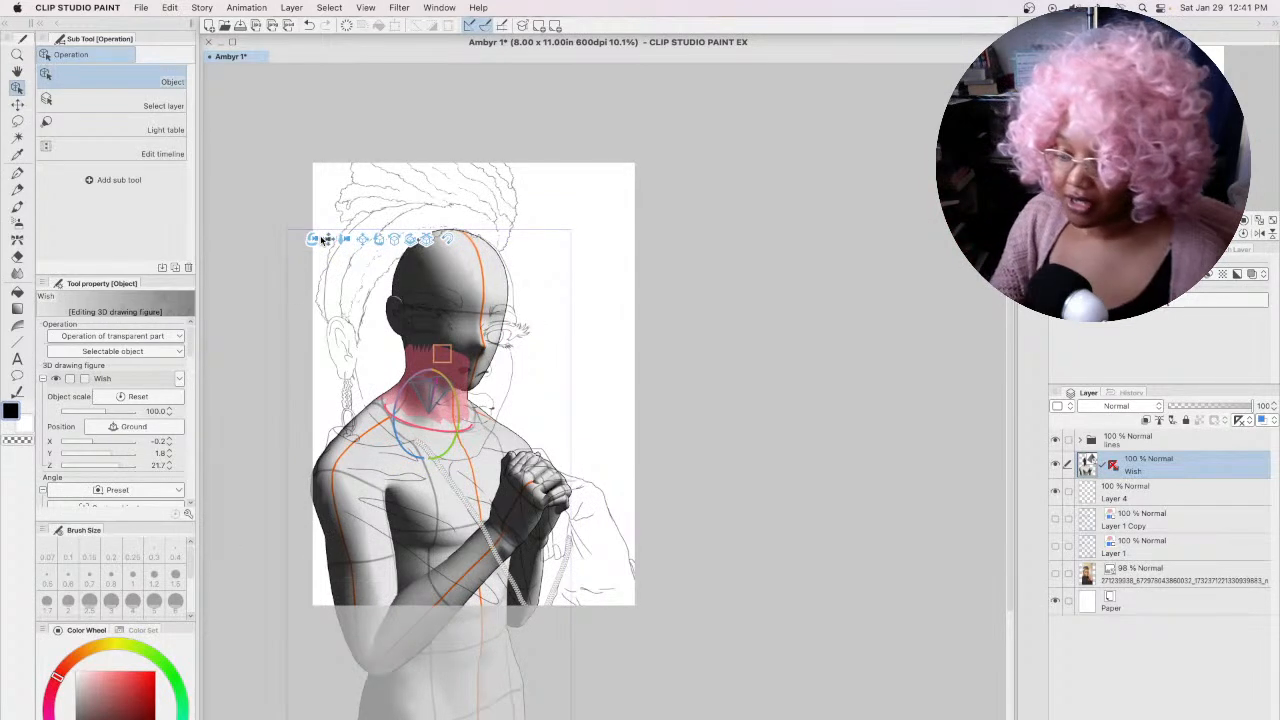
left_click_drag(341, 250, 338, 276)
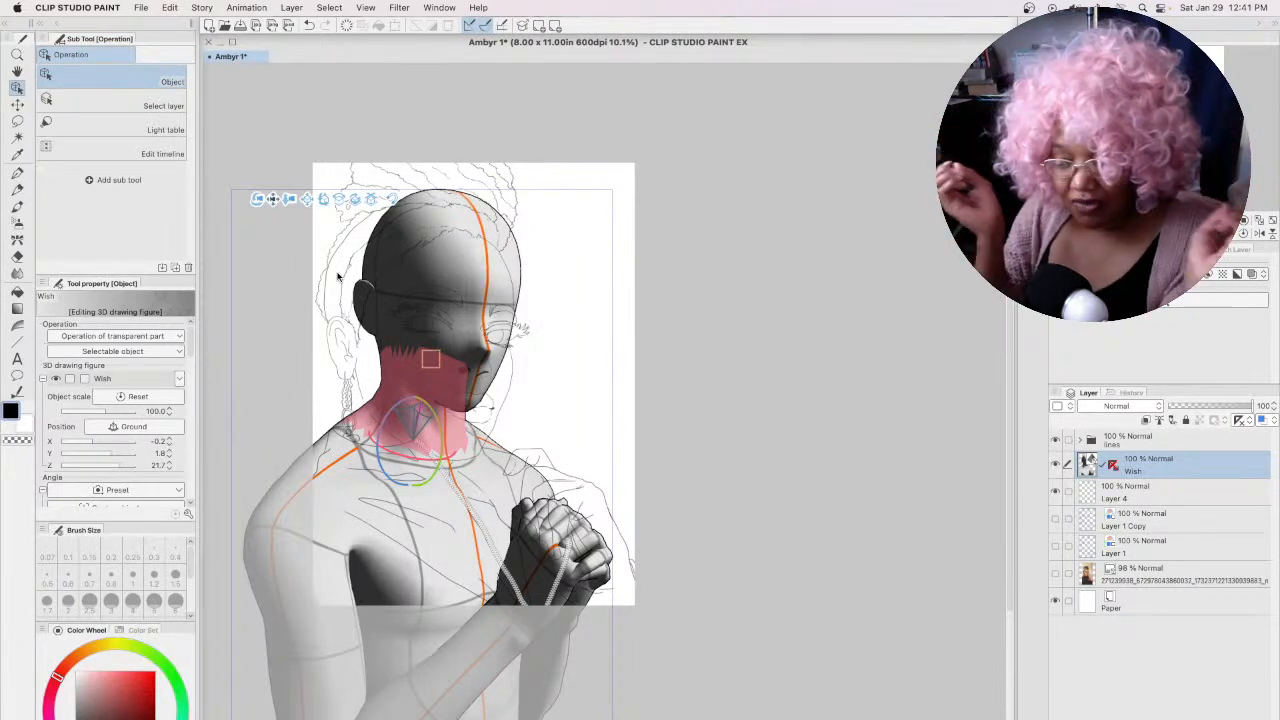
mouse_move(287, 201)
left_mouse_down()
mouse_move(294, 256)
mouse_move(300, 192)
left_mouse_up()
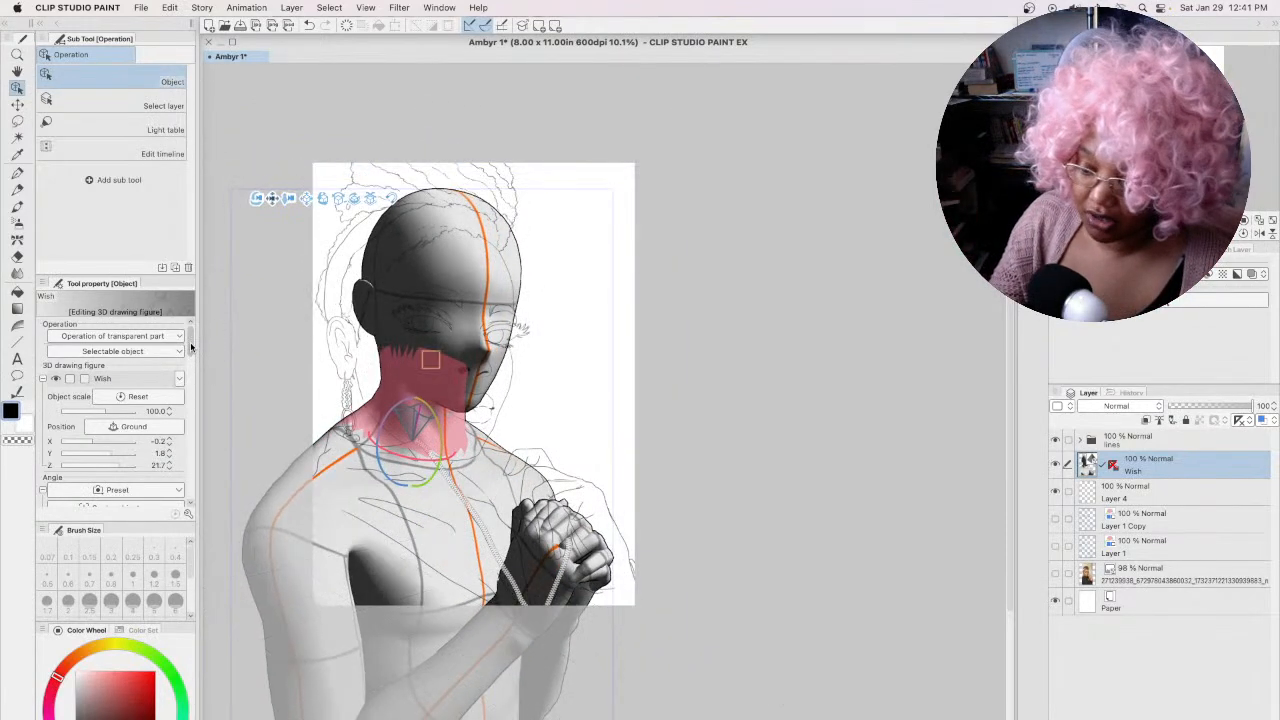
Step: Set the camera perspective of the 3D figure layer to 1.00
left_click_drag(191, 347, 191, 393)
scroll(191, 393, "down", 3)
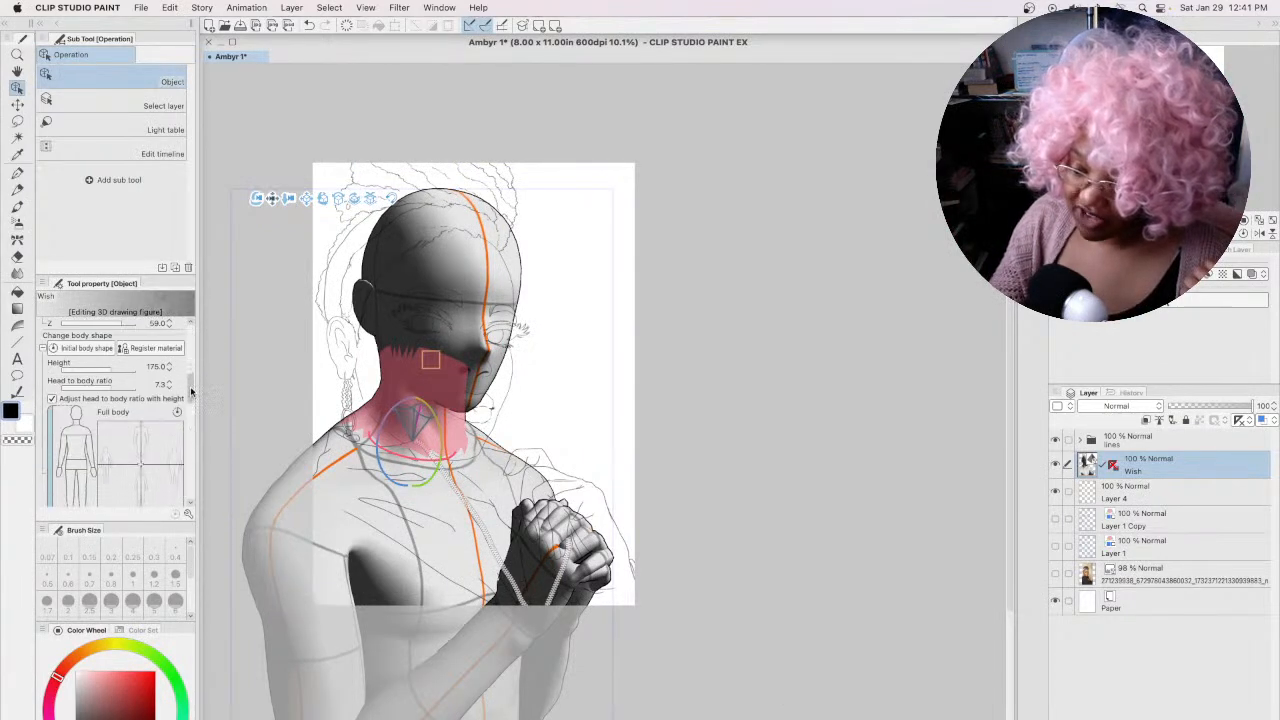
scroll(191, 383, "up", 6)
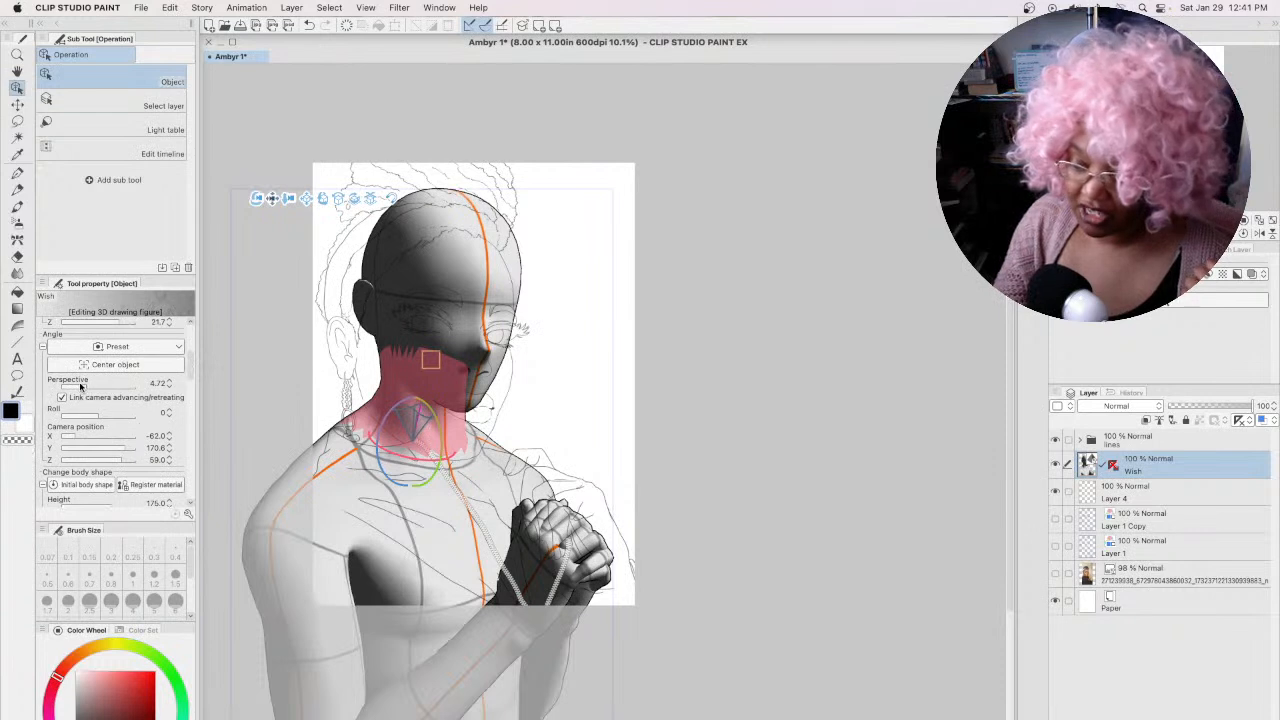
left_click_drag(80, 388, 60, 389)
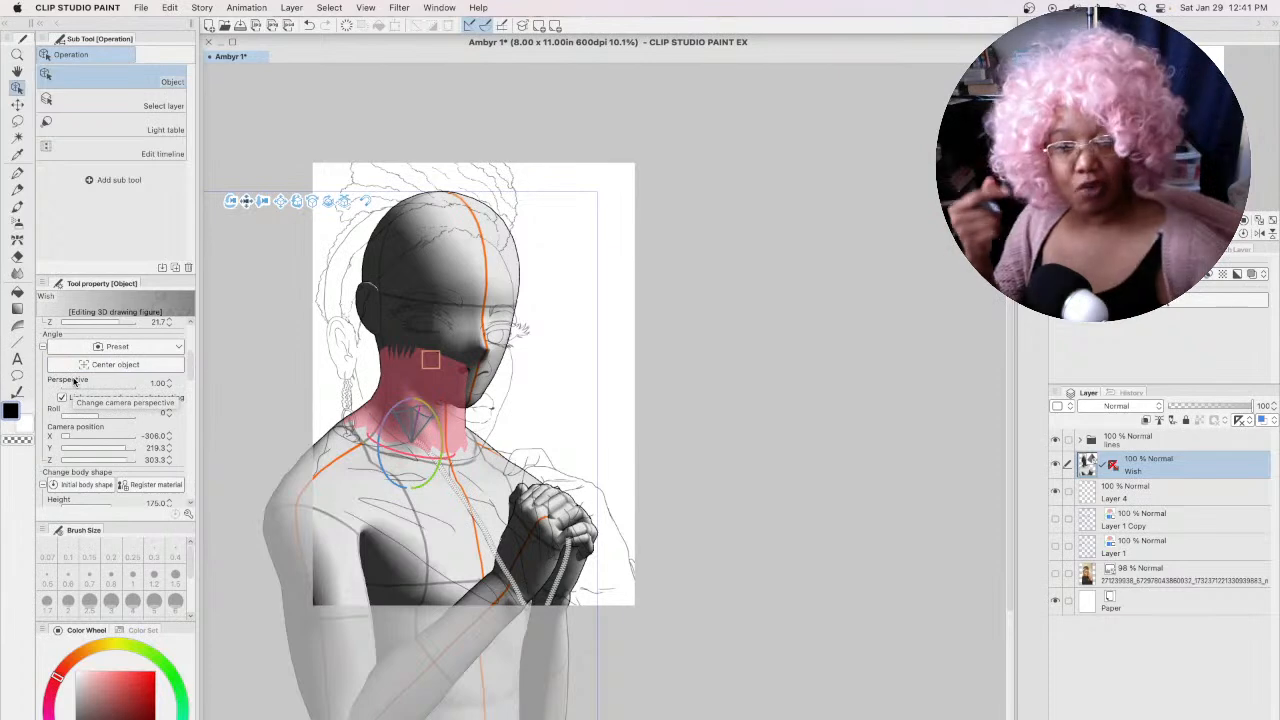
left_click_drag(90, 381, 46, 384)
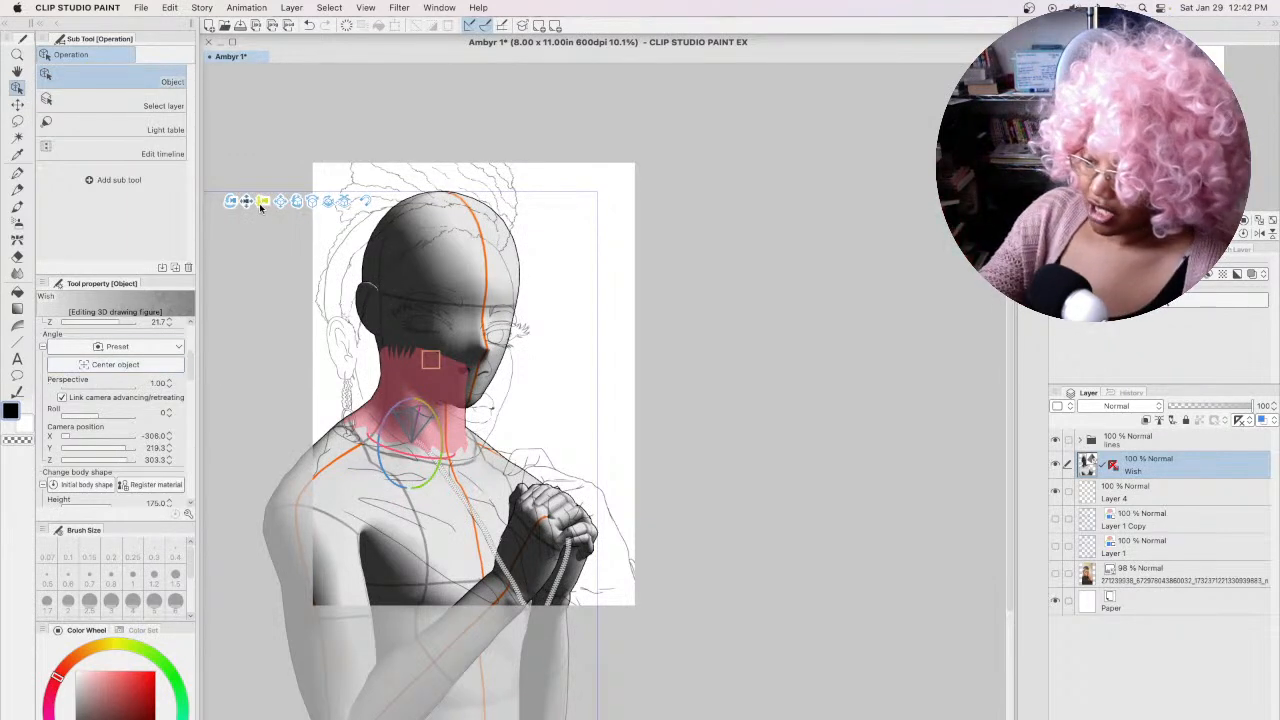
Step: Move the 3D camera closer and pan it so the figure's head covers the face in the line drawing
left_click_drag(258, 204, 256, 253)
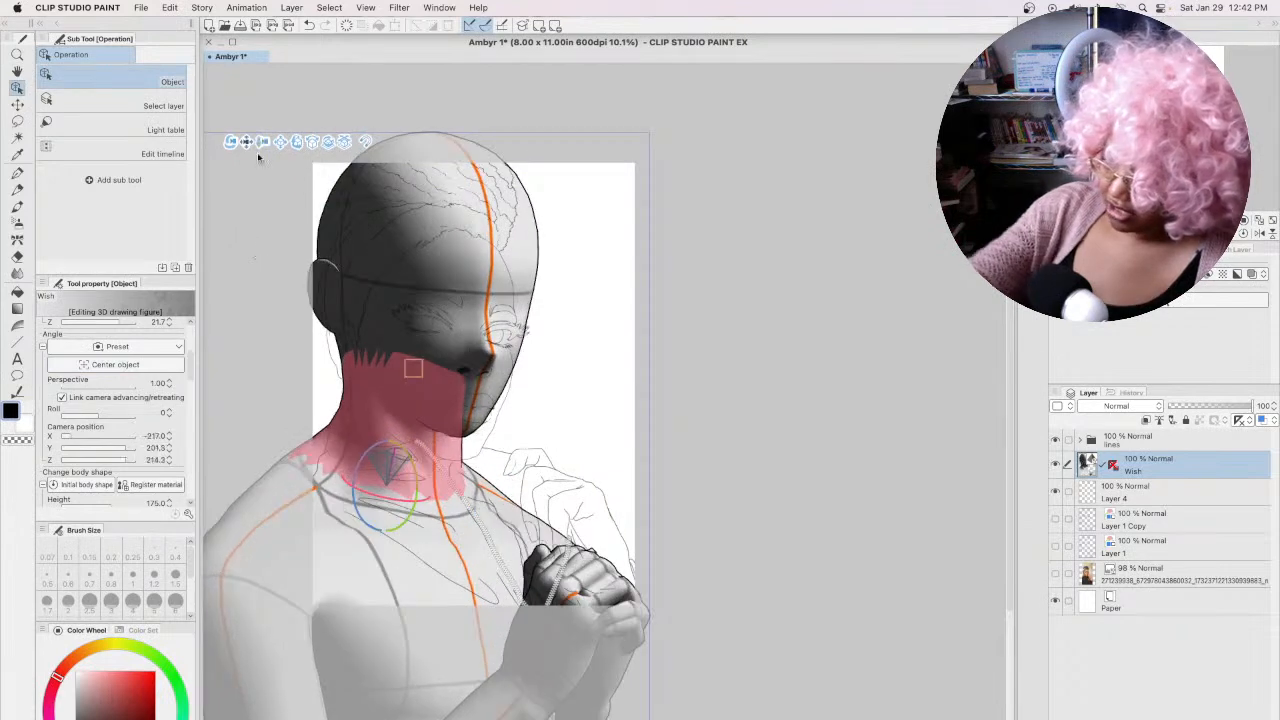
left_click_drag(248, 150, 248, 170)
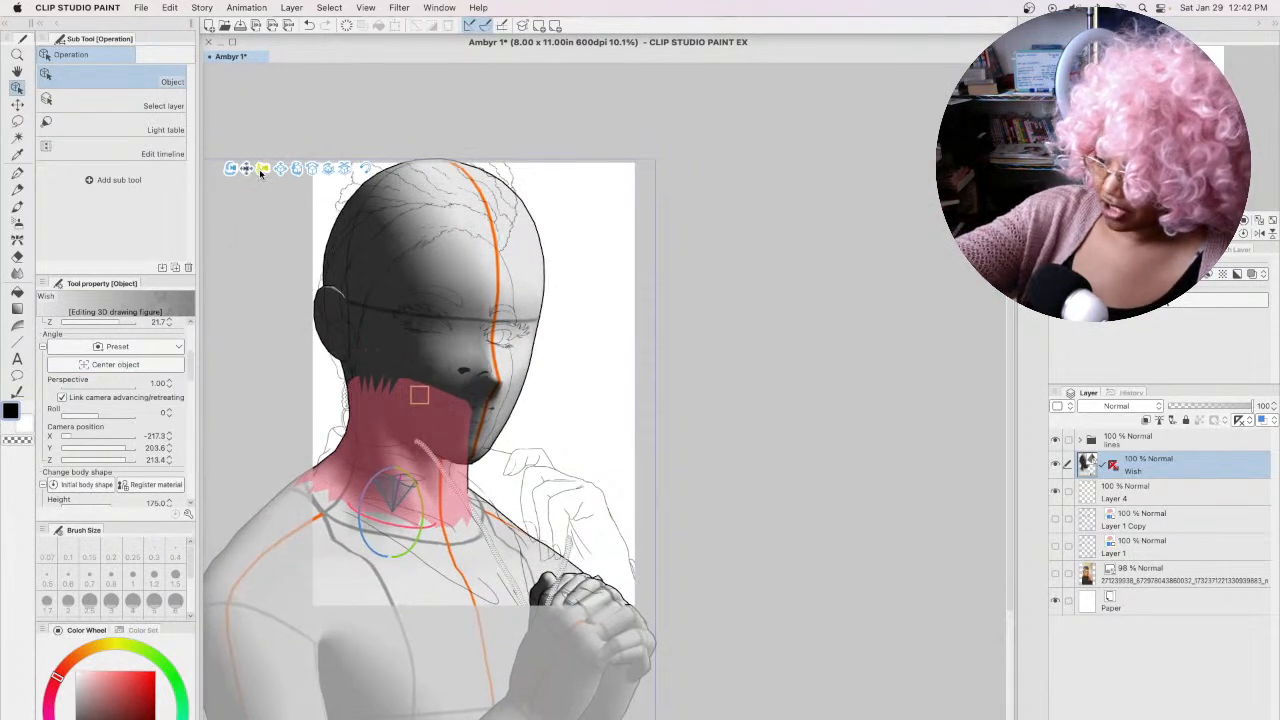
left_click_drag(260, 172, 245, 184)
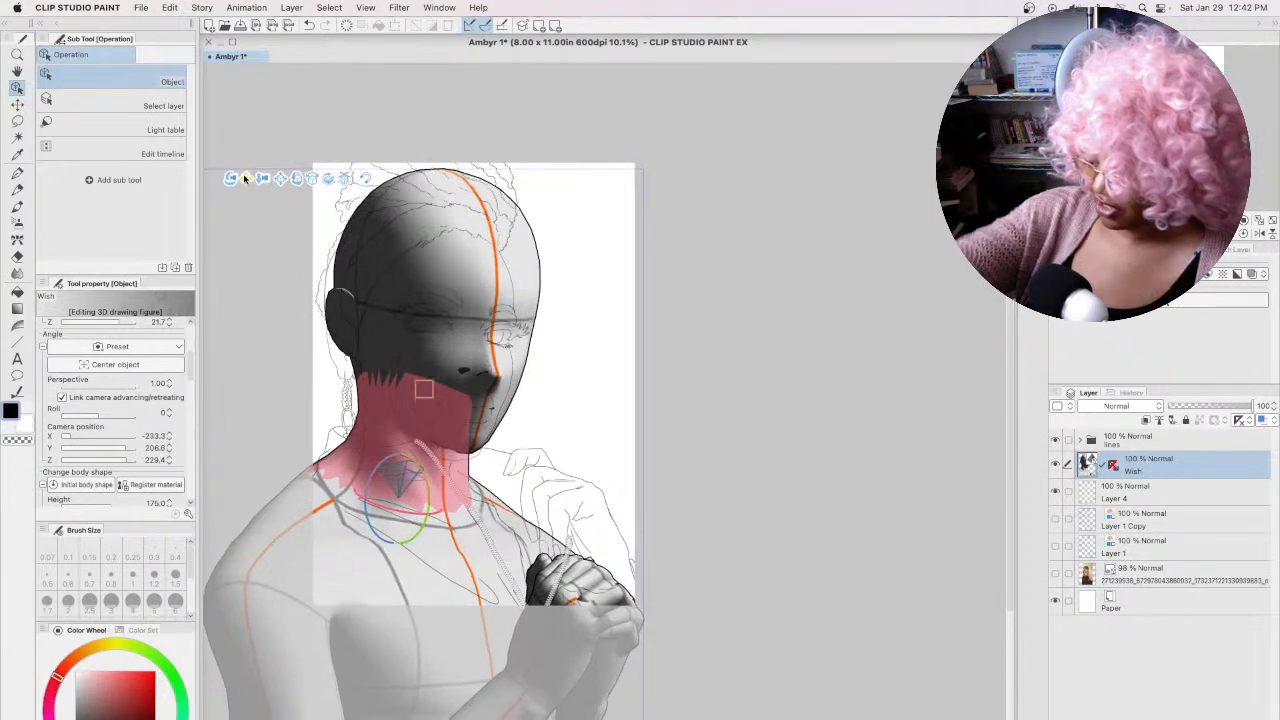
Step: Separate the figure's clasped hands with the wrist control points, raising one hand toward the drawn hand below the chin
scroll(1010, 405, "down", 2)
scroll(1010, 410, "down", 3)
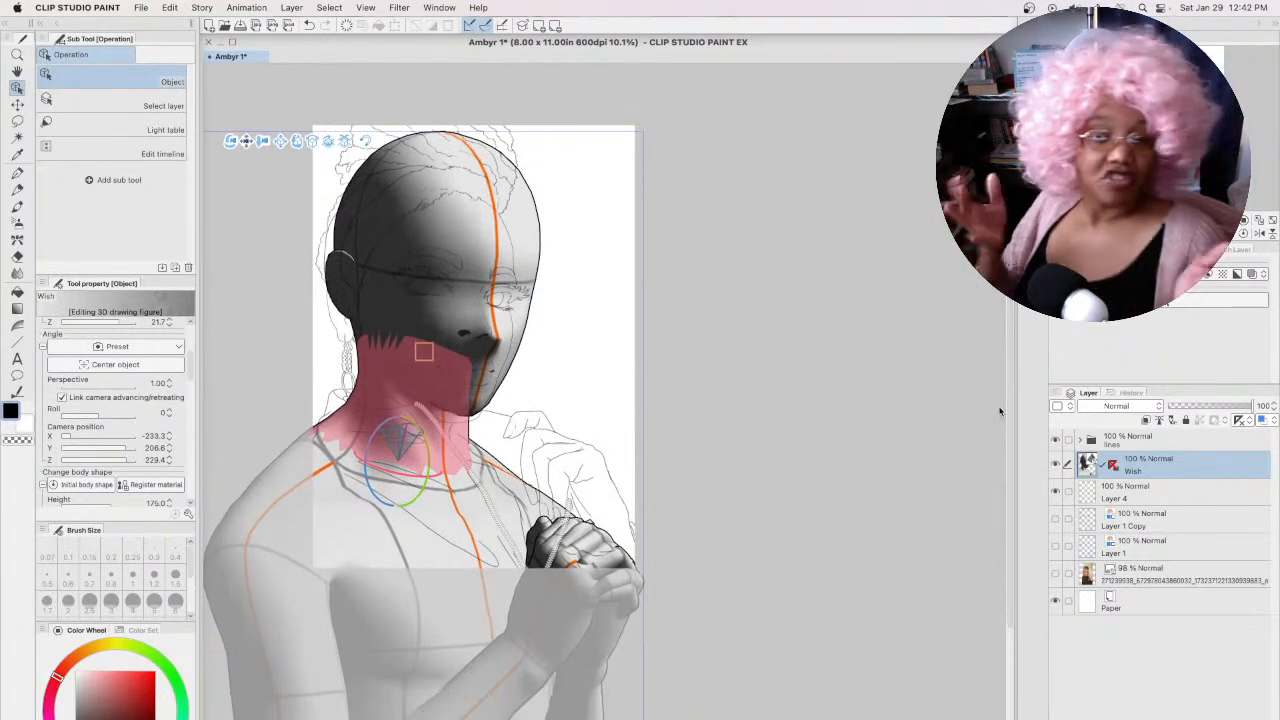
left_click(561, 555)
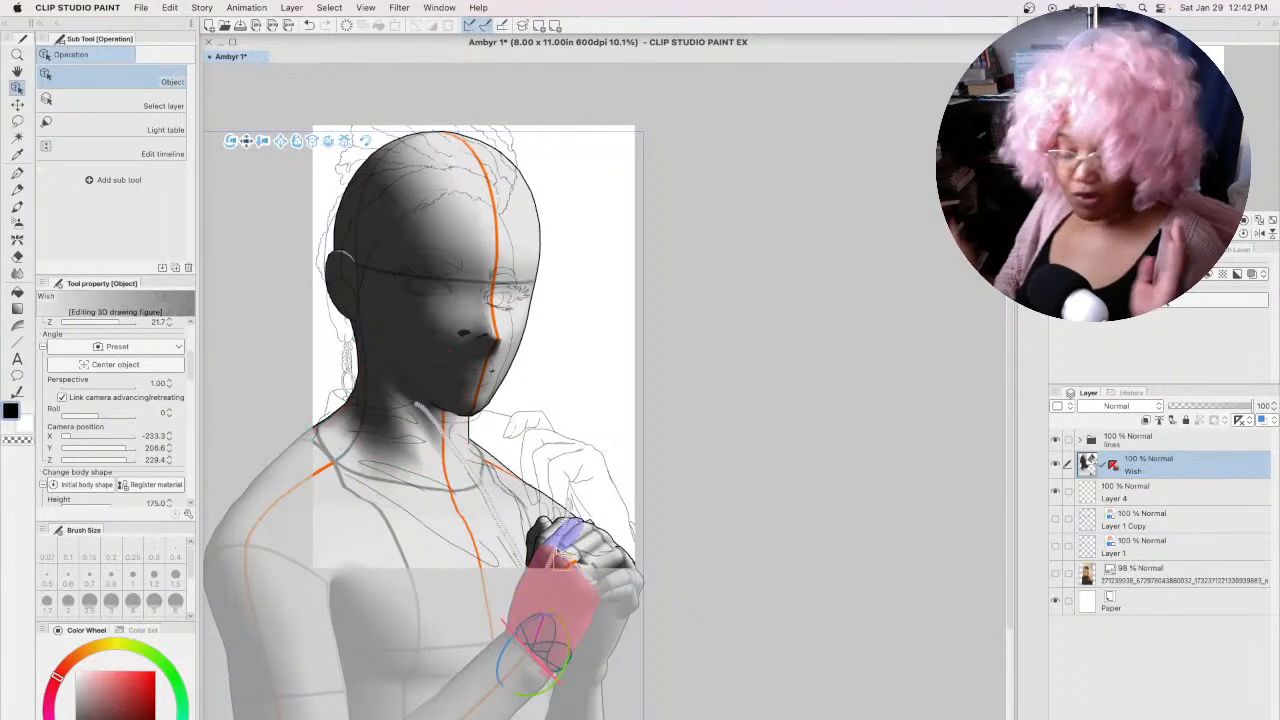
left_click(547, 560)
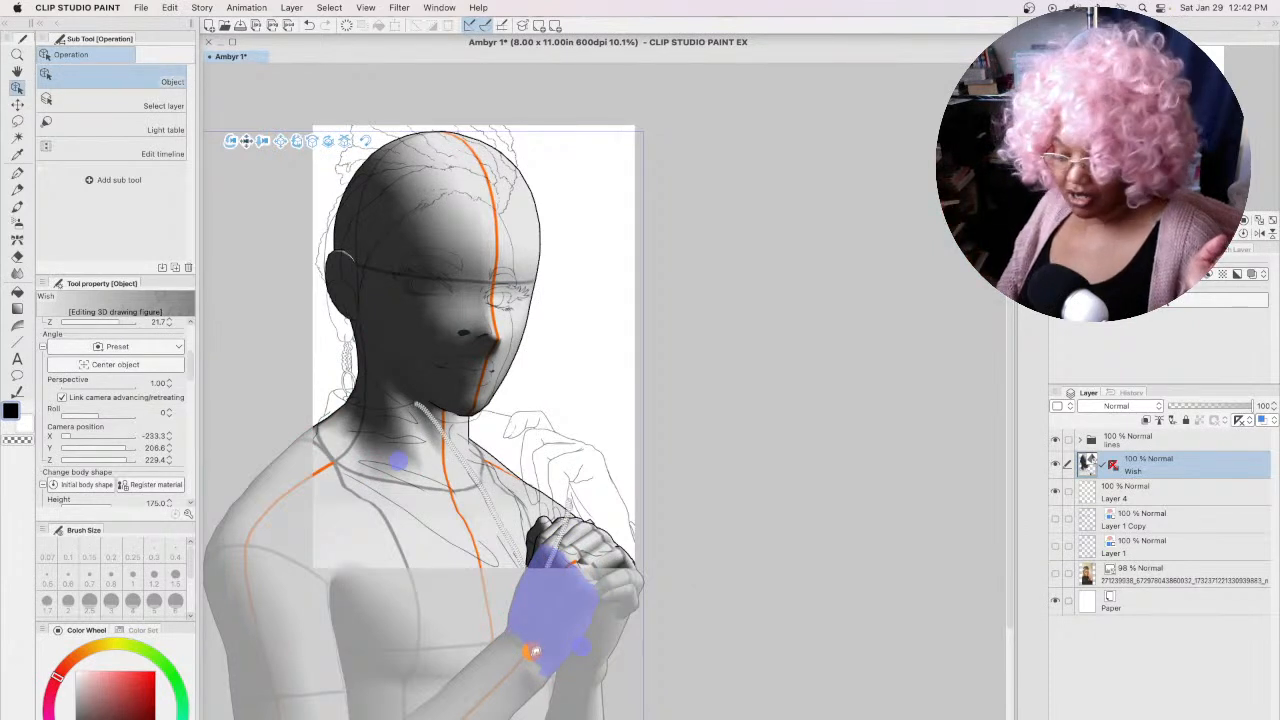
left_click_drag(535, 650, 553, 684)
left_click(593, 534)
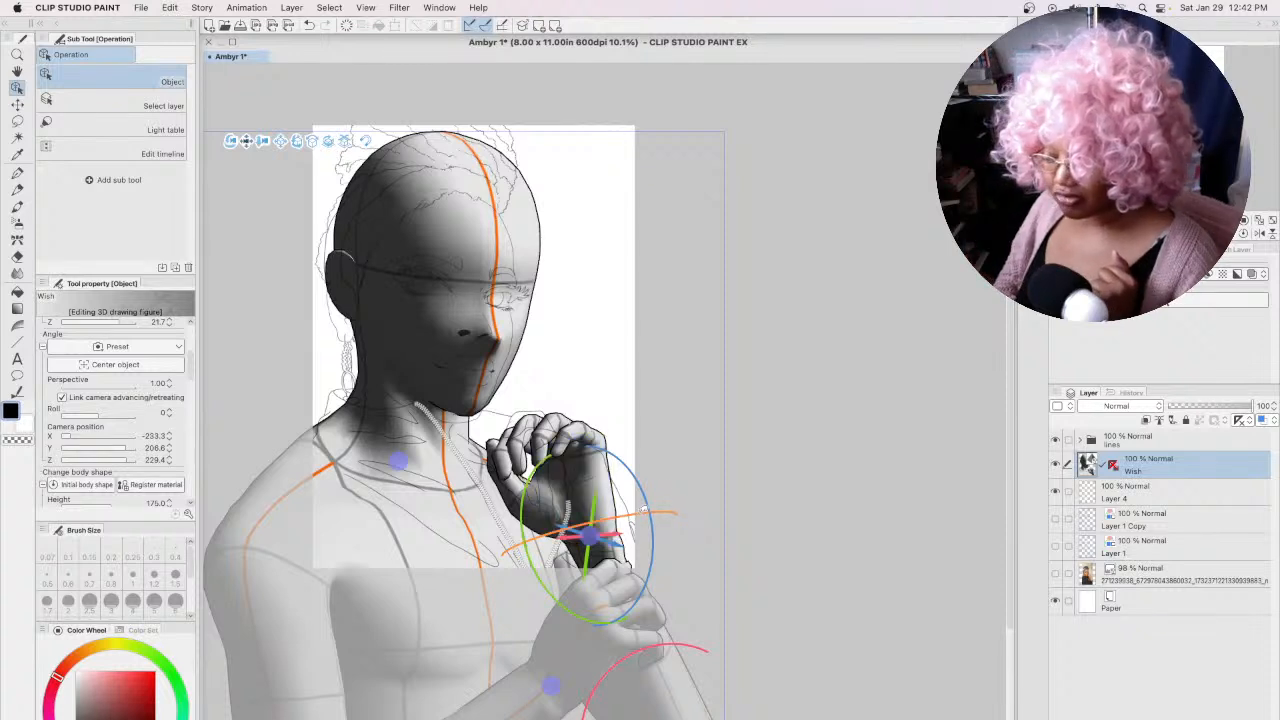
Step: Rotate the raised hand with its rotation rings and nudge its wrist to follow the drawn hand
left_click_drag(598, 525, 553, 535)
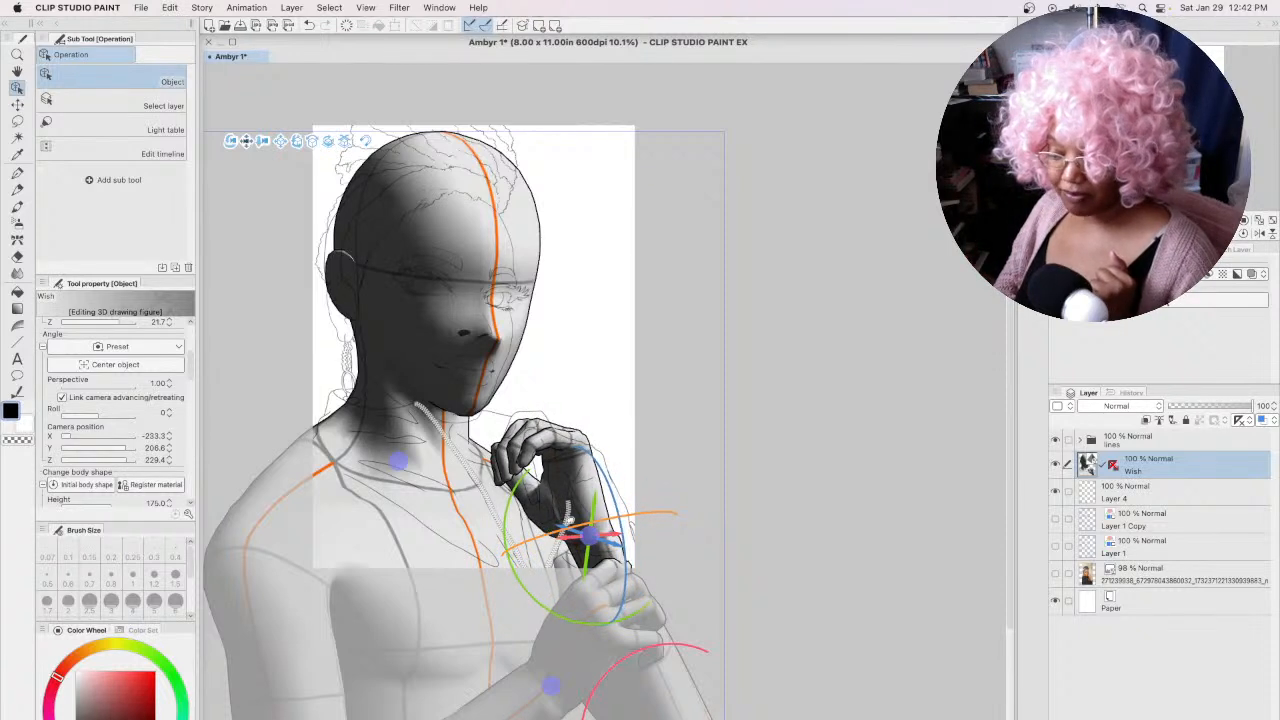
left_click_drag(615, 484, 602, 446)
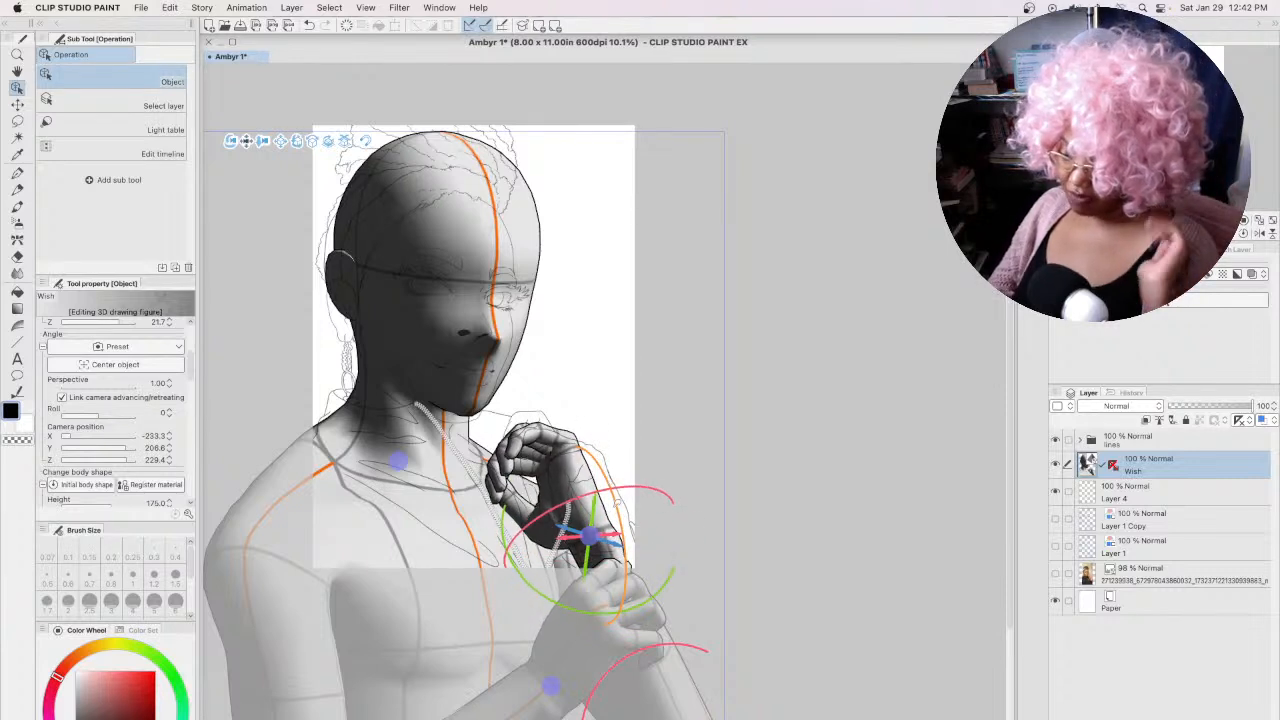
left_click_drag(615, 499, 624, 548)
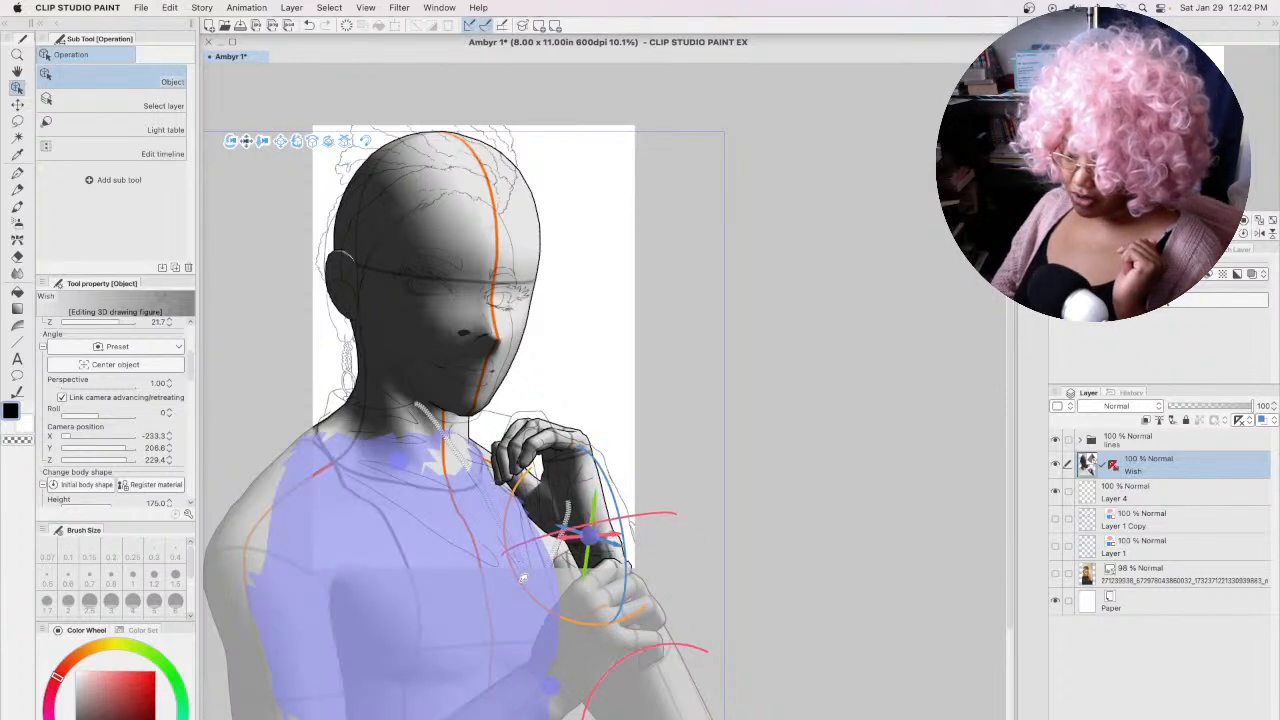
left_click_drag(514, 556, 532, 606)
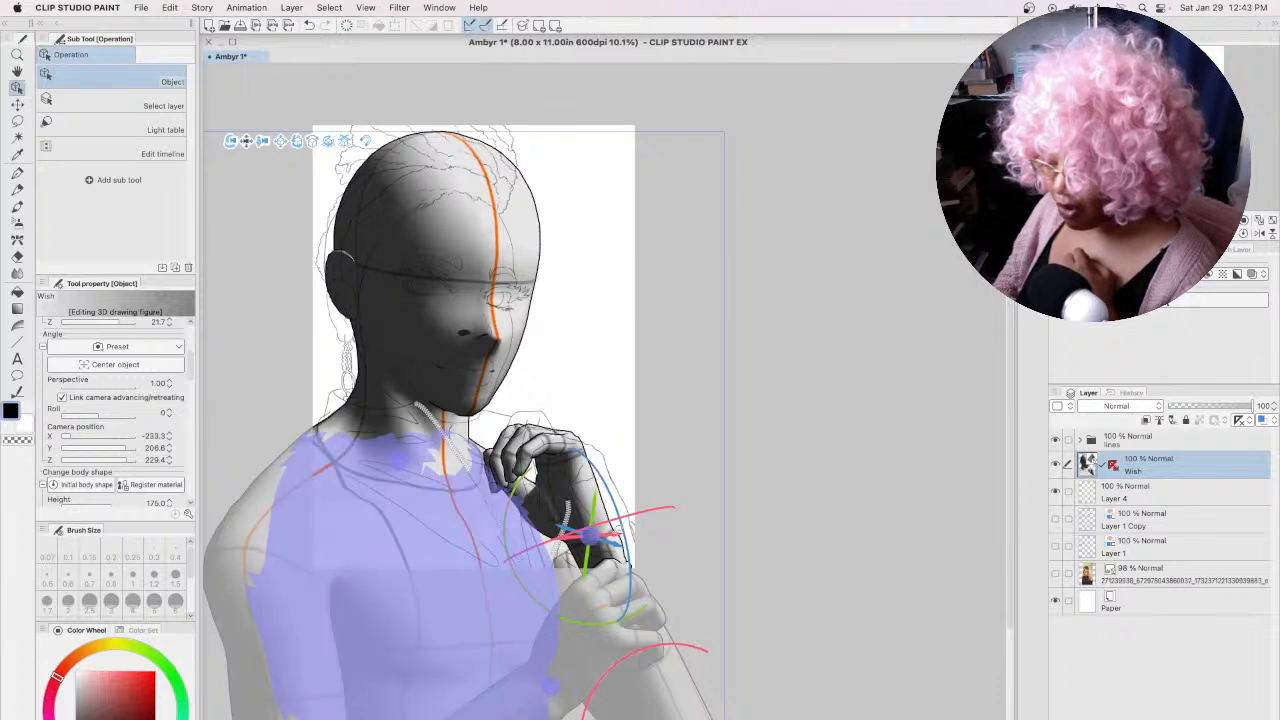
left_click_drag(617, 532, 582, 514)
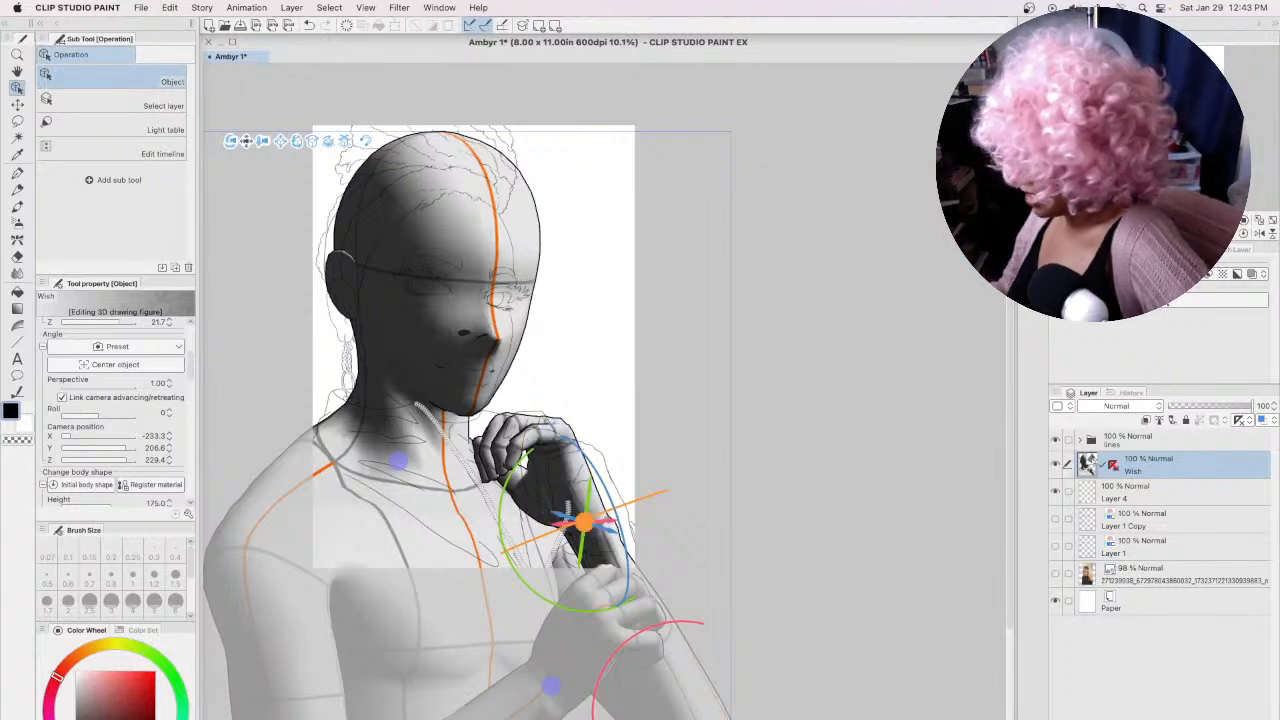
Step: Delete the 3D figure layer from the portrait drawing
key("Delete")
left_click(720, 310)
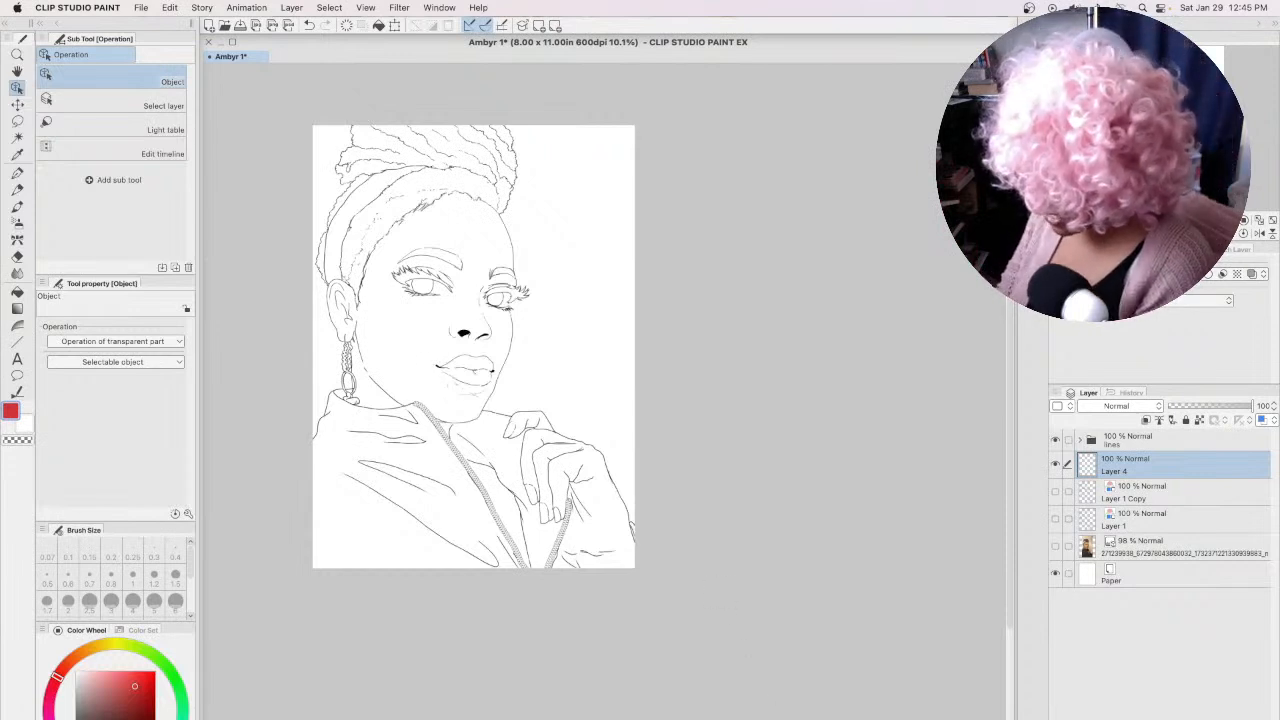
scroll(503, 347, "left", 2)
scroll(531, 347, "left", 4)
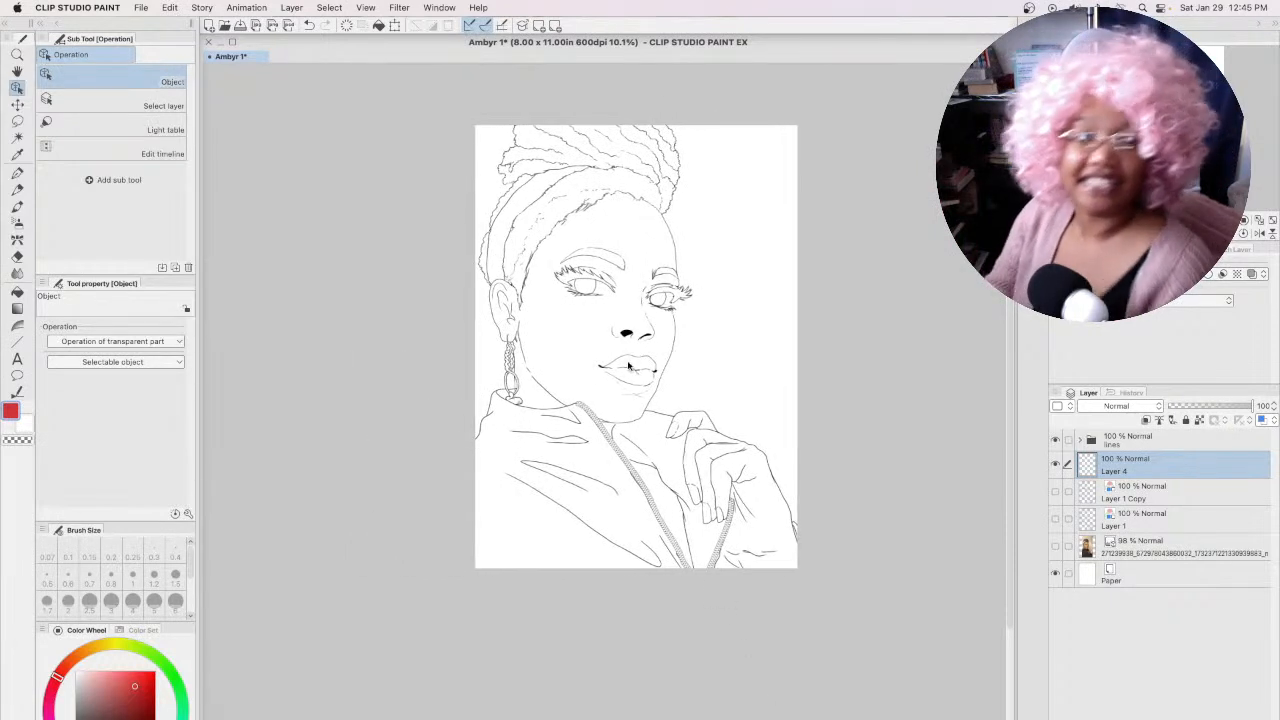
scroll(1003, 366, "up", 3)
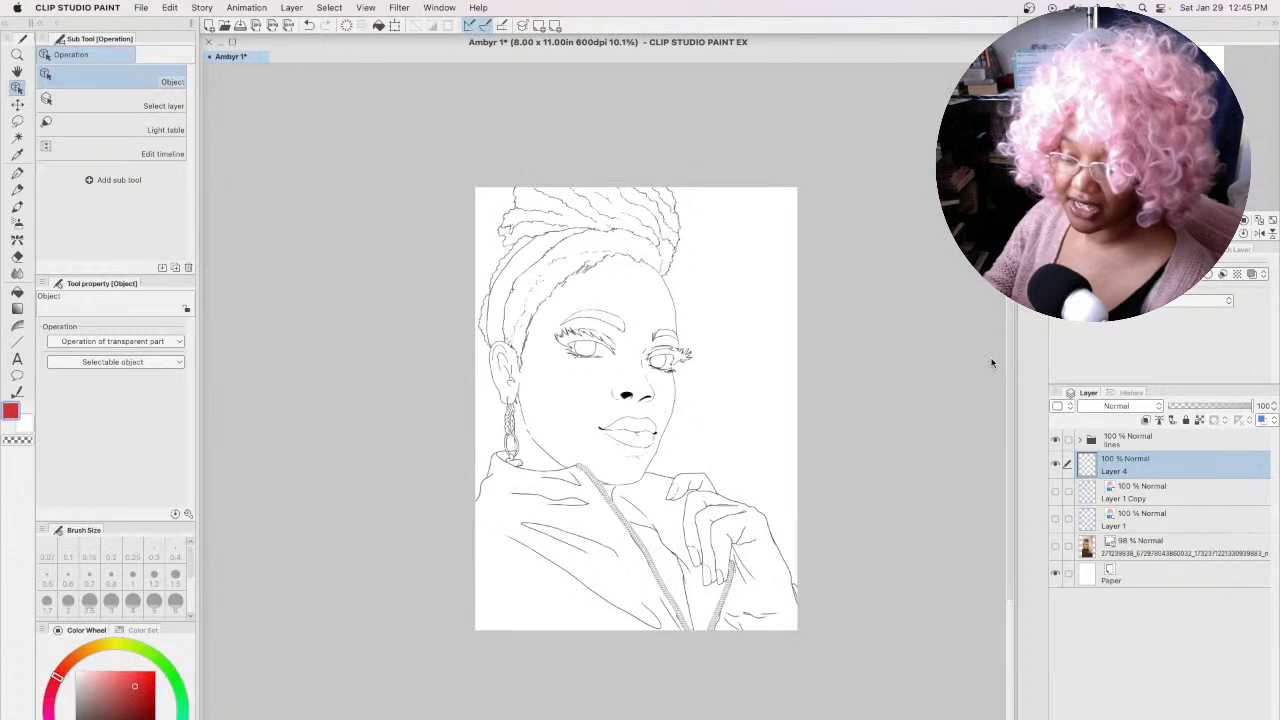
Step: Show the portrait photo layer beneath the line art and rename Layer 4 as "base color"
left_click(1055, 546)
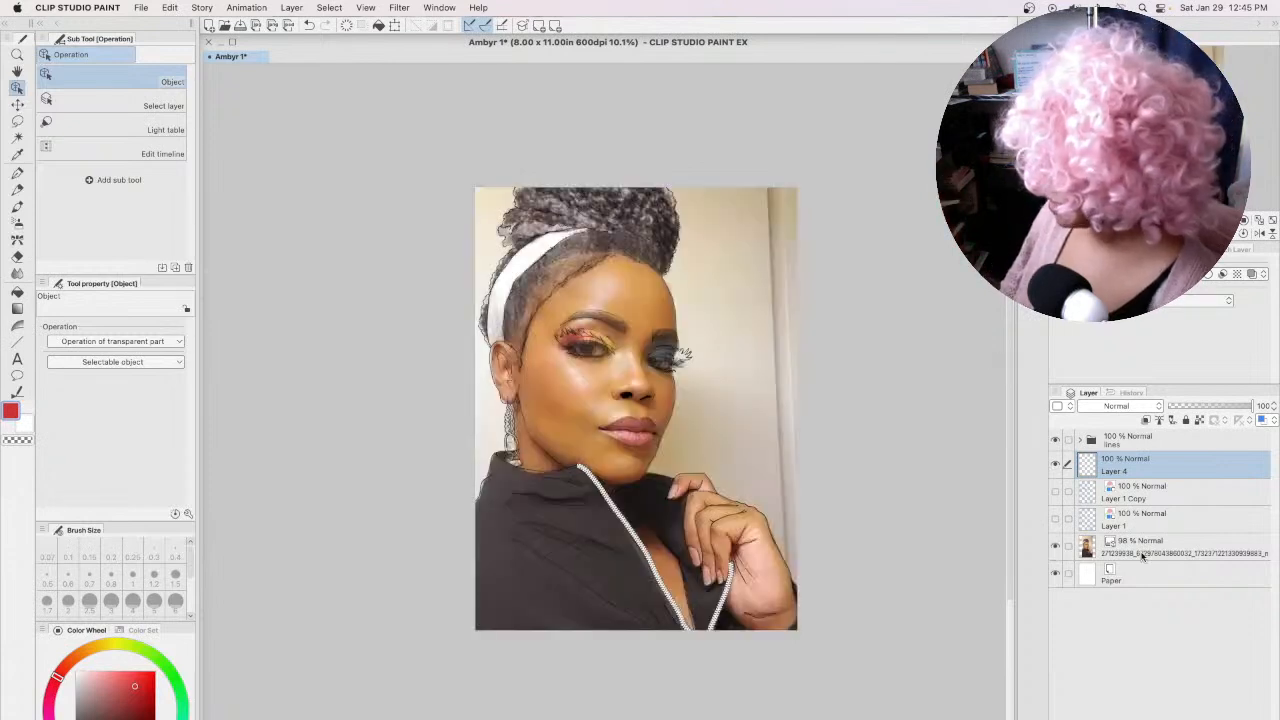
left_click(1150, 541)
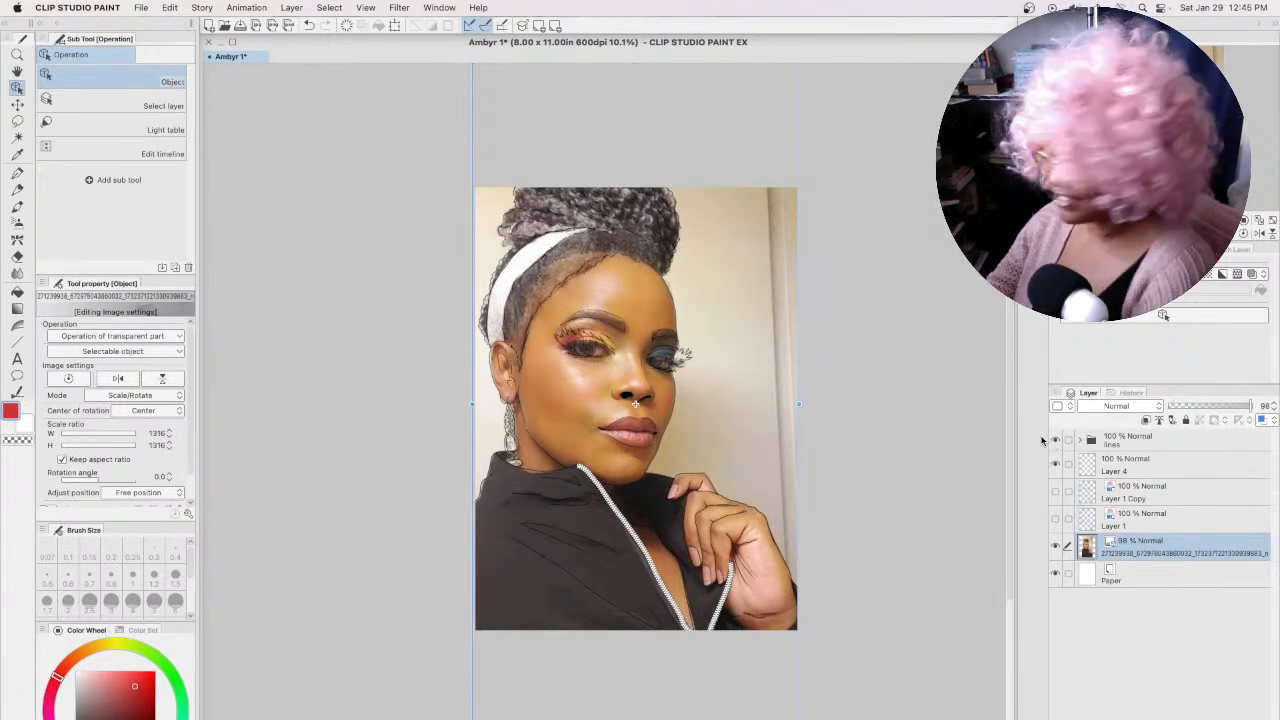
left_click(1148, 466)
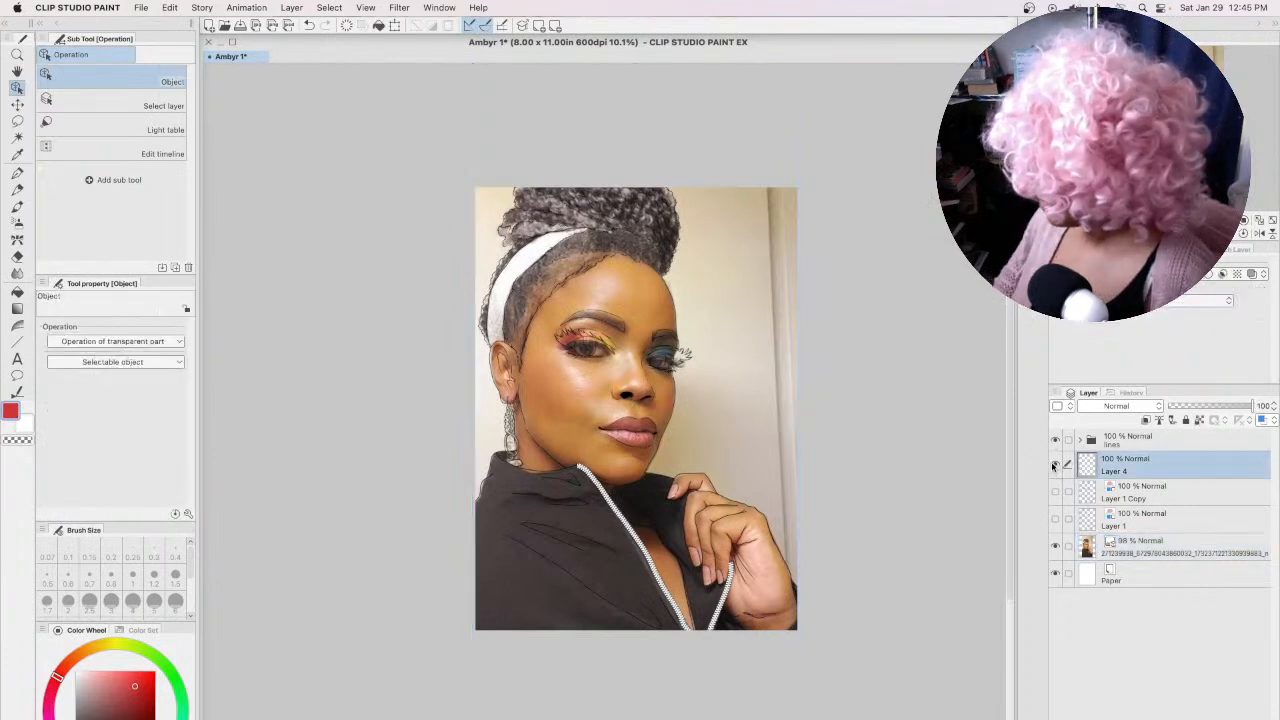
double_click(1114, 469)
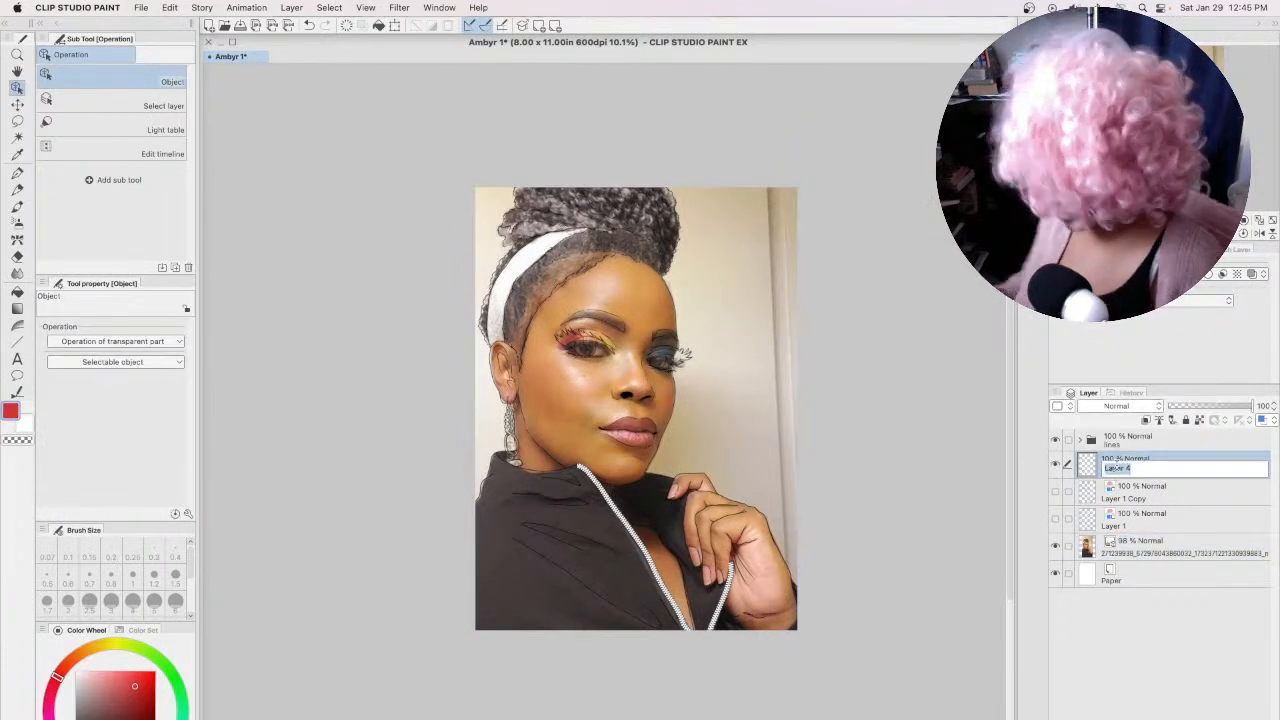
type("bas")
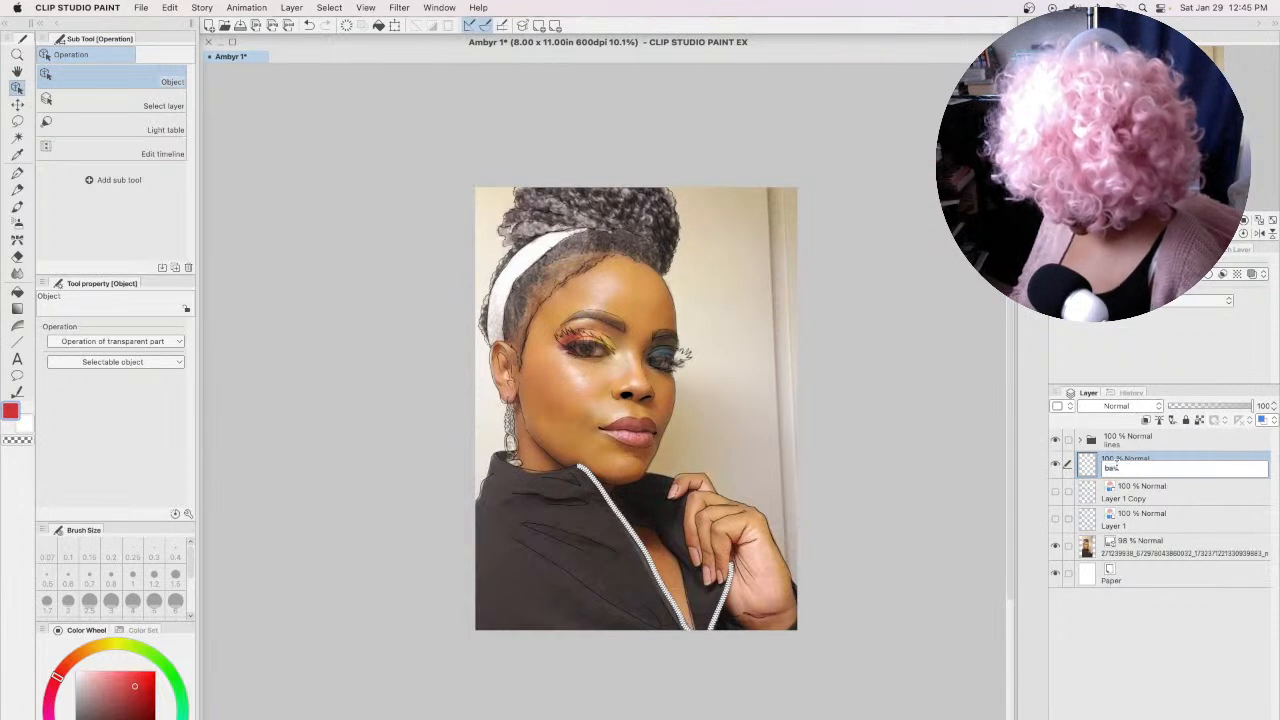
type("e color")
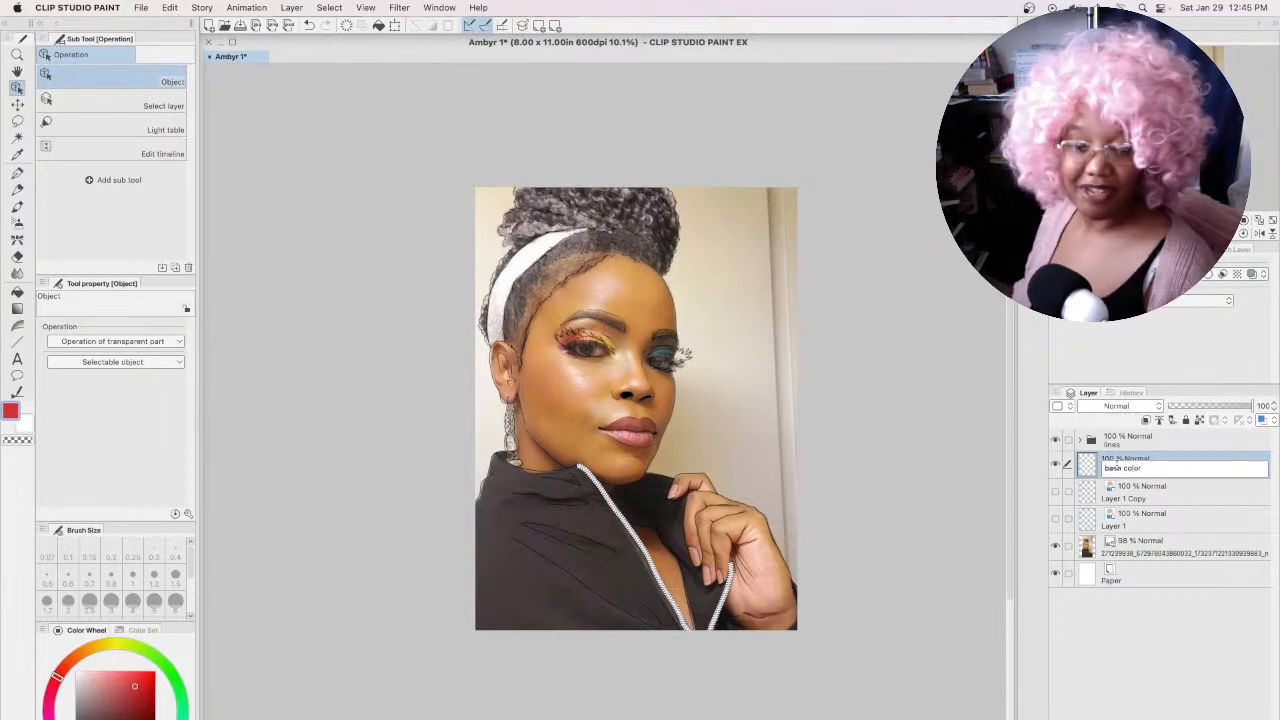
key("Return")
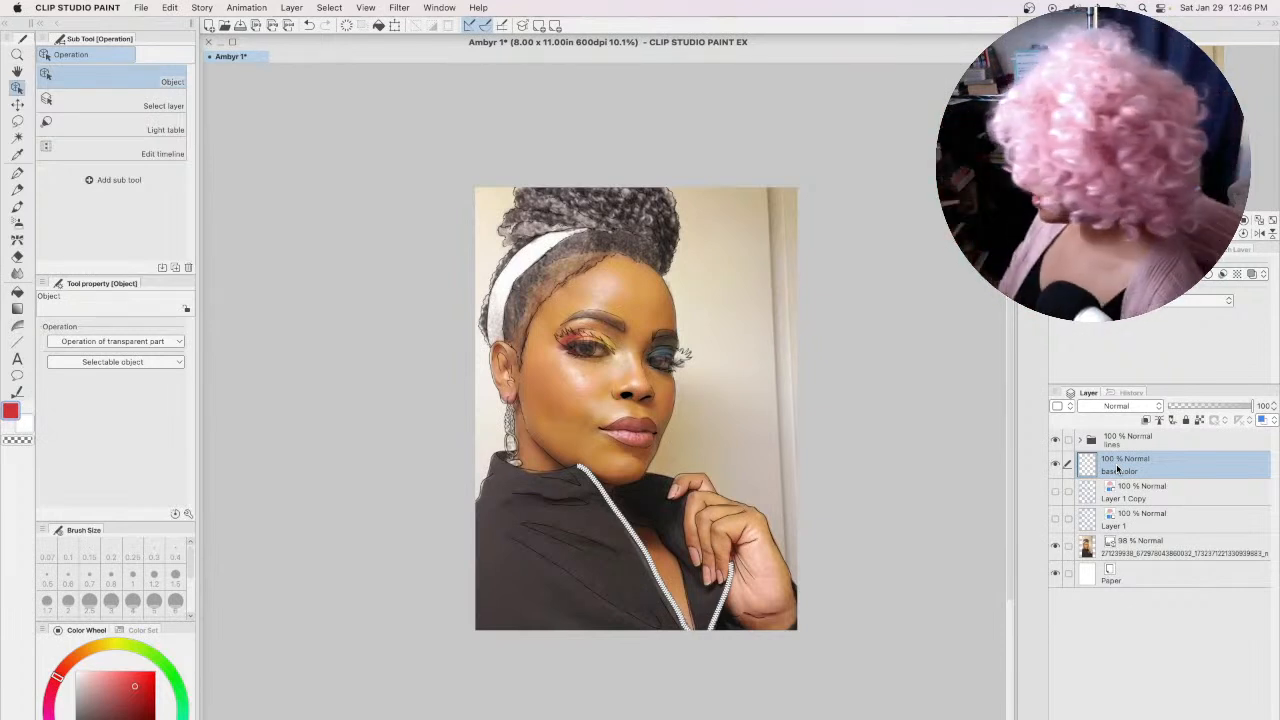
Step: Duplicate the portrait photo layer and rasterize the copy
left_click(1175, 552)
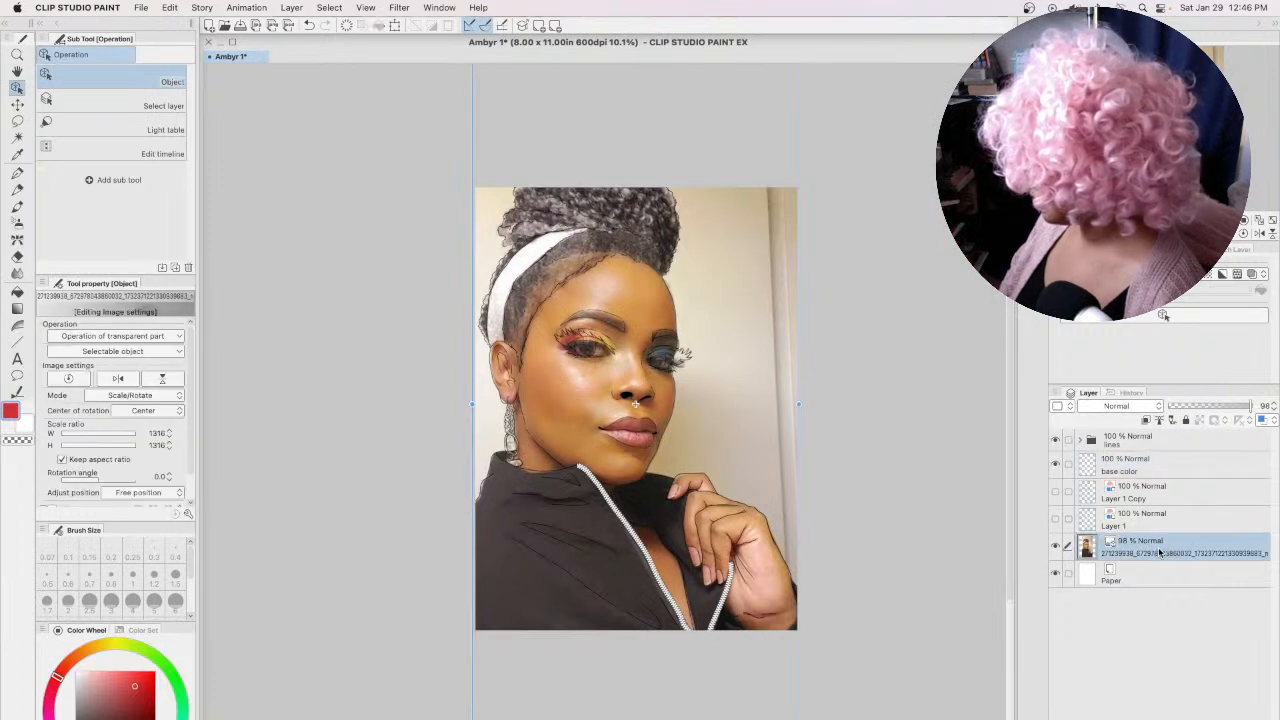
right_click(1155, 554)
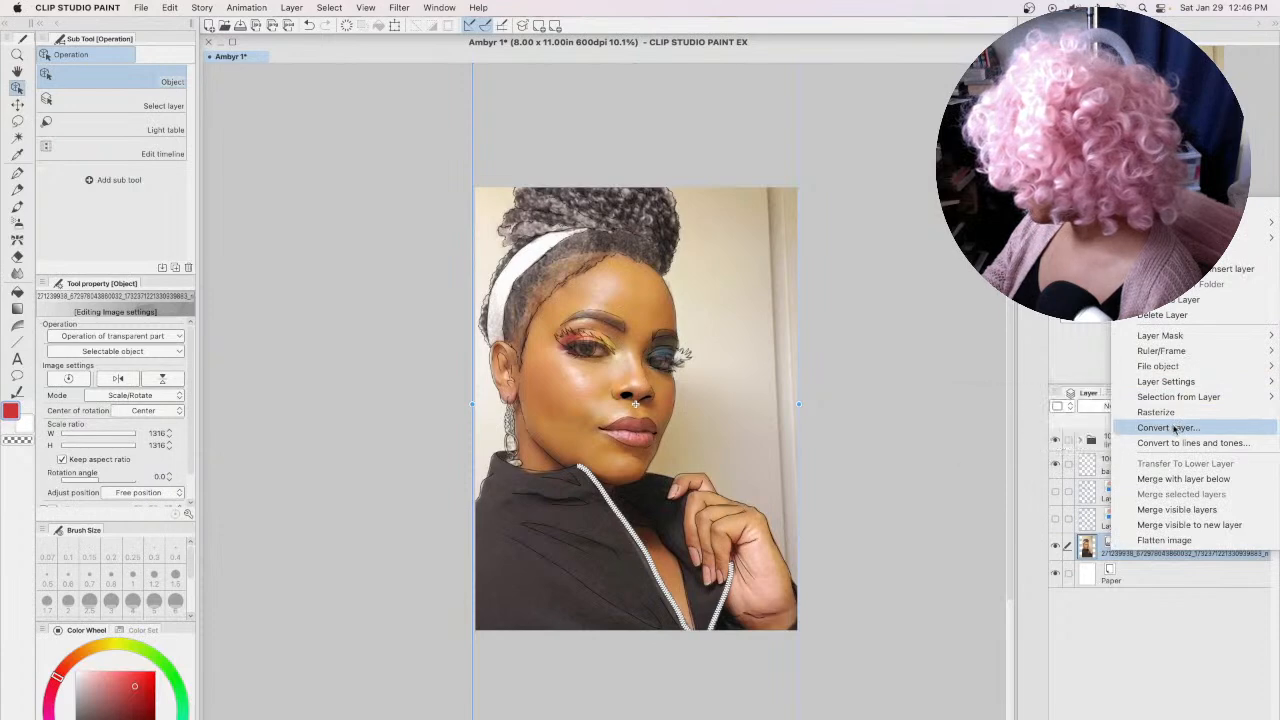
left_click(1168, 300)
right_click(1155, 556)
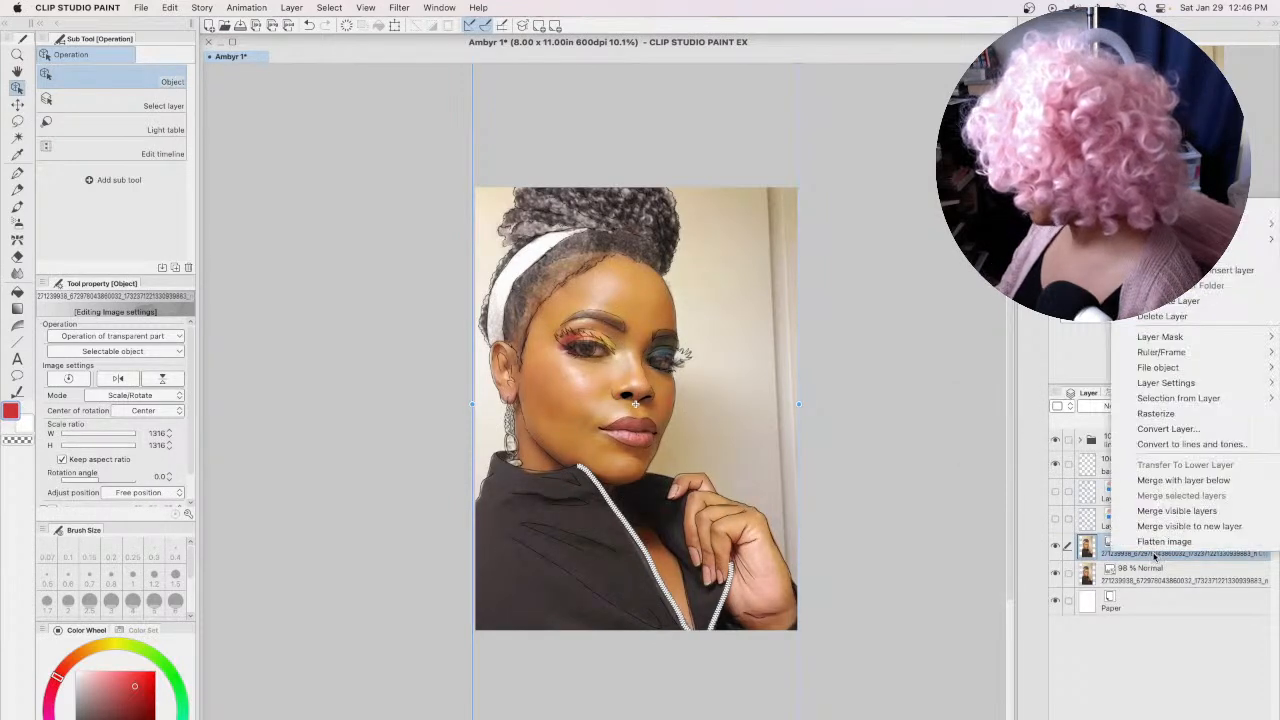
left_click(1155, 414)
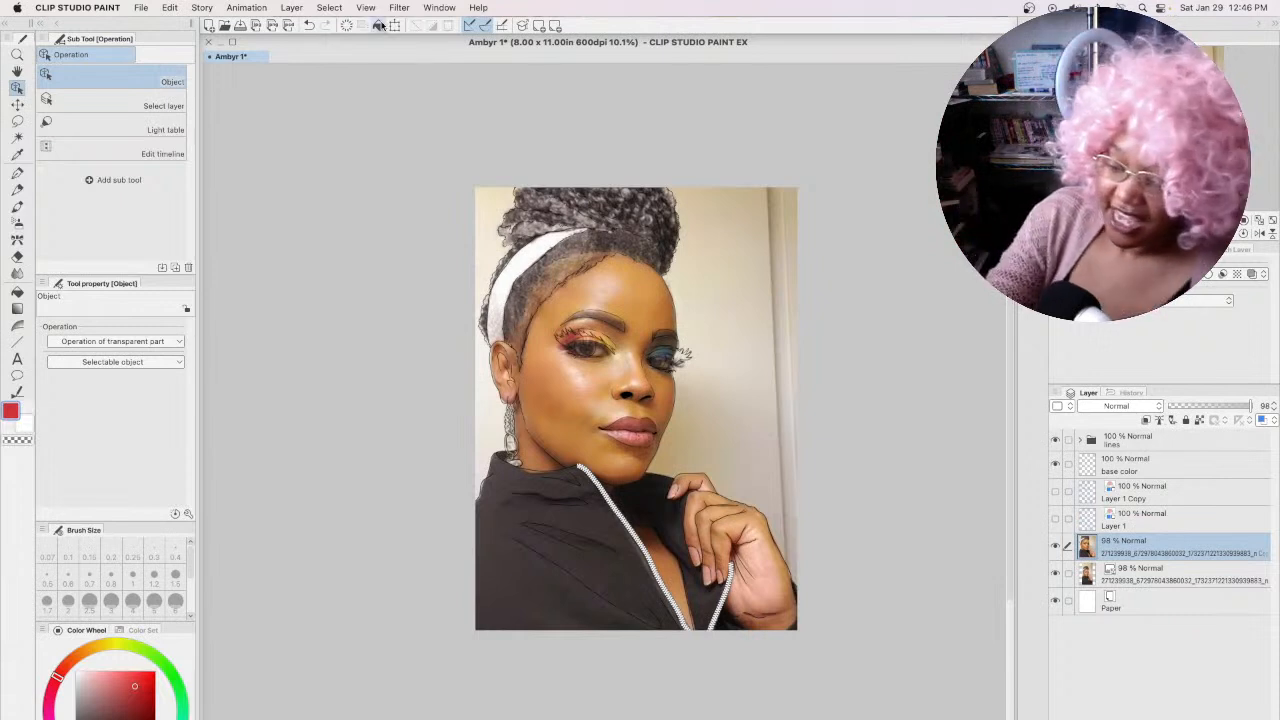
Step: Smooth the forehead skin on the rasterized photo copy with the Blend tool at brush size 12
left_click(17, 273)
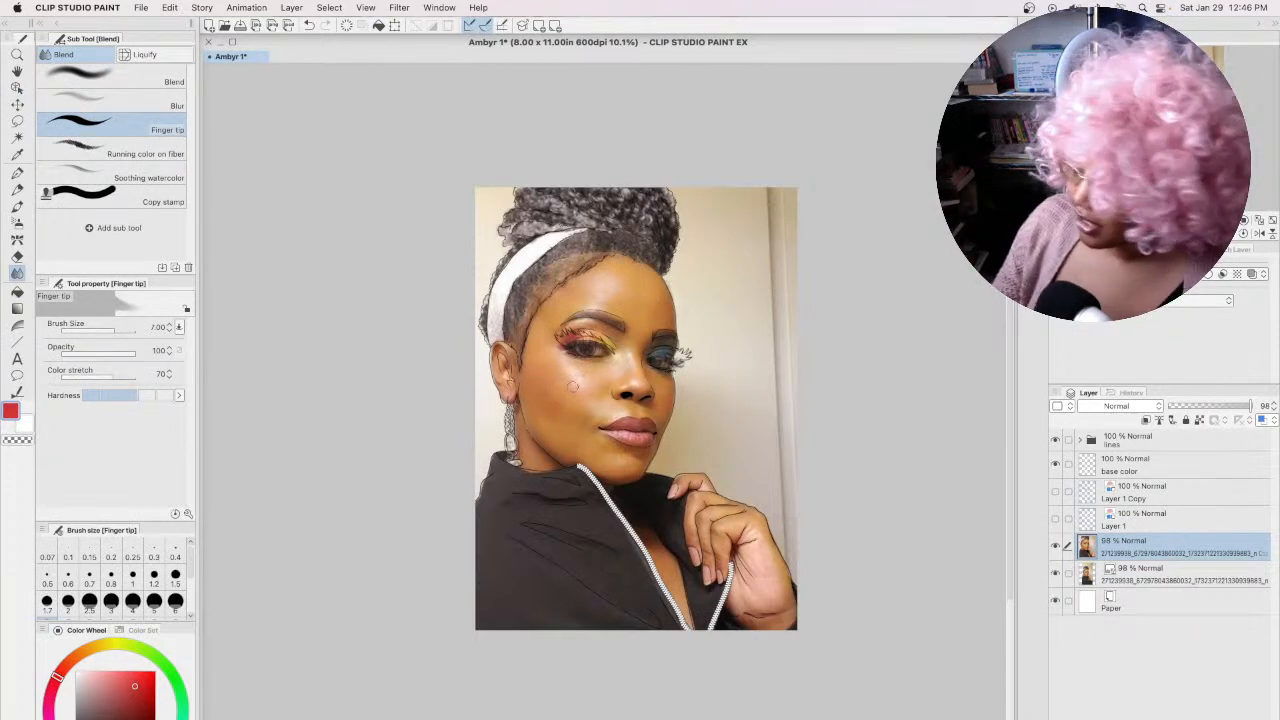
left_click(150, 80)
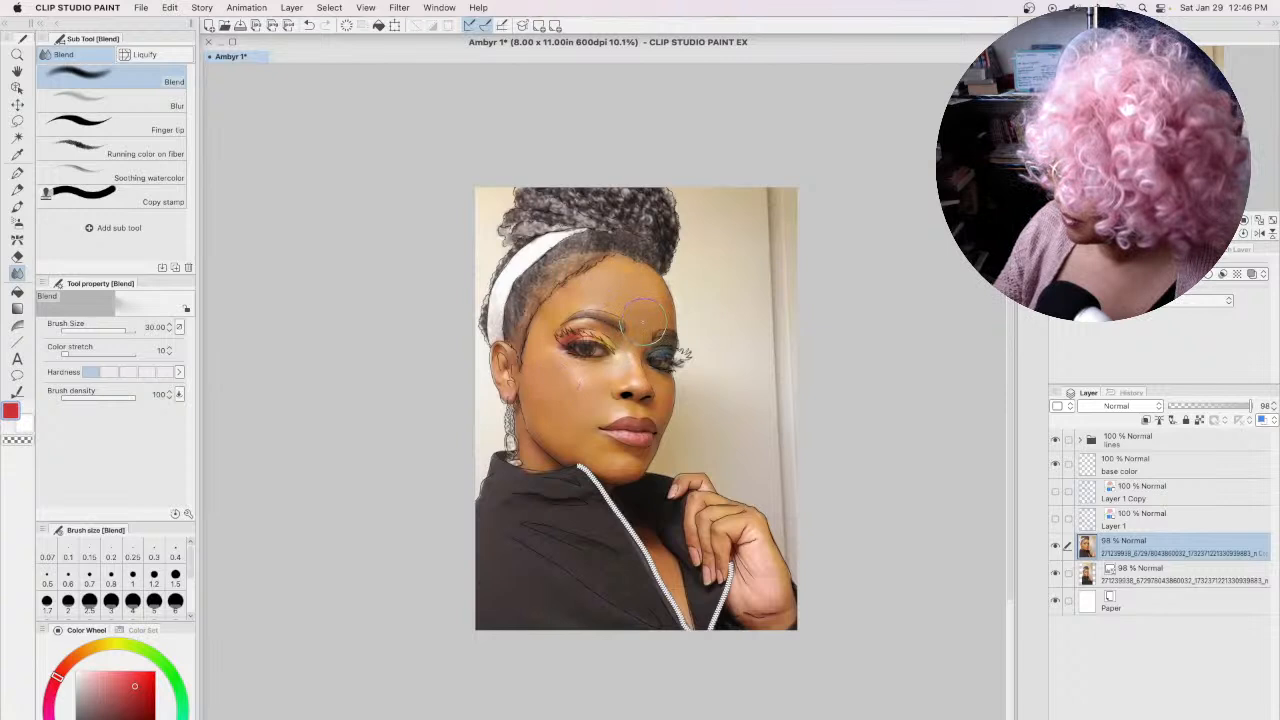
key("super+z")
scroll(657, 318, "down", 2)
scroll(650, 320, "up", 4)
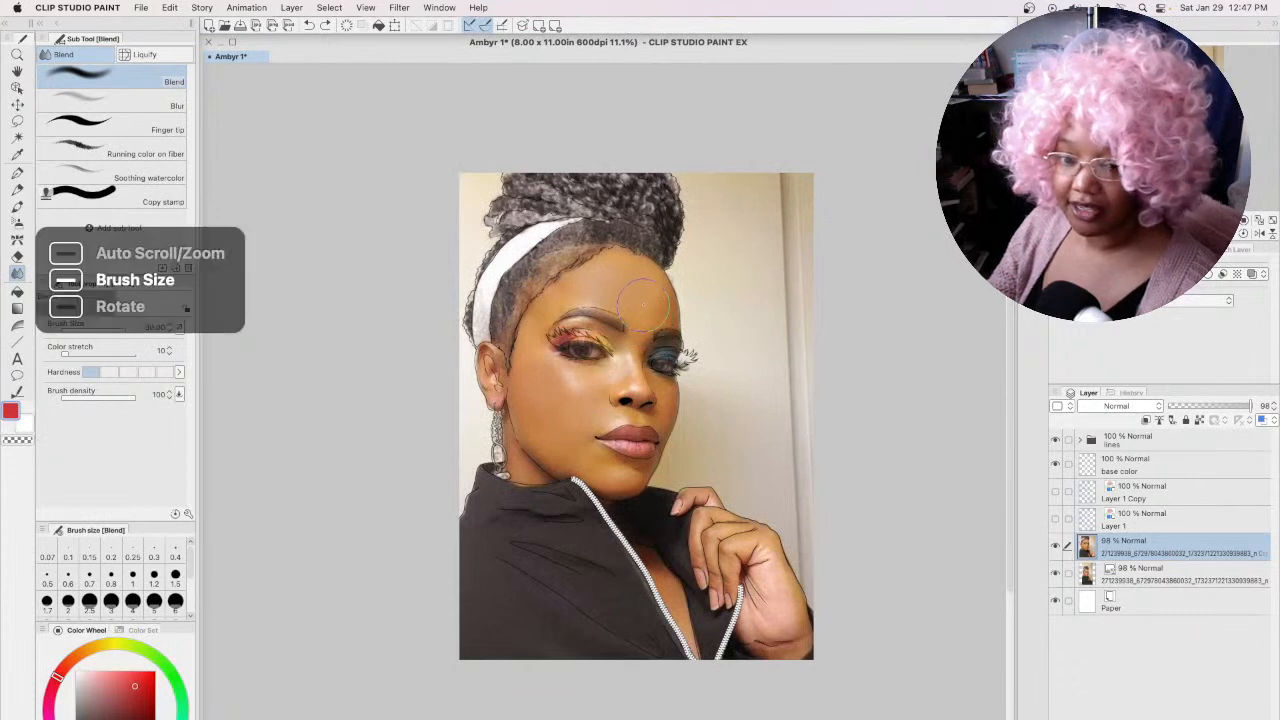
key("[")
key("[")
key("[")
key("[")
key("[")
left_click_drag(634, 327, 633, 312)
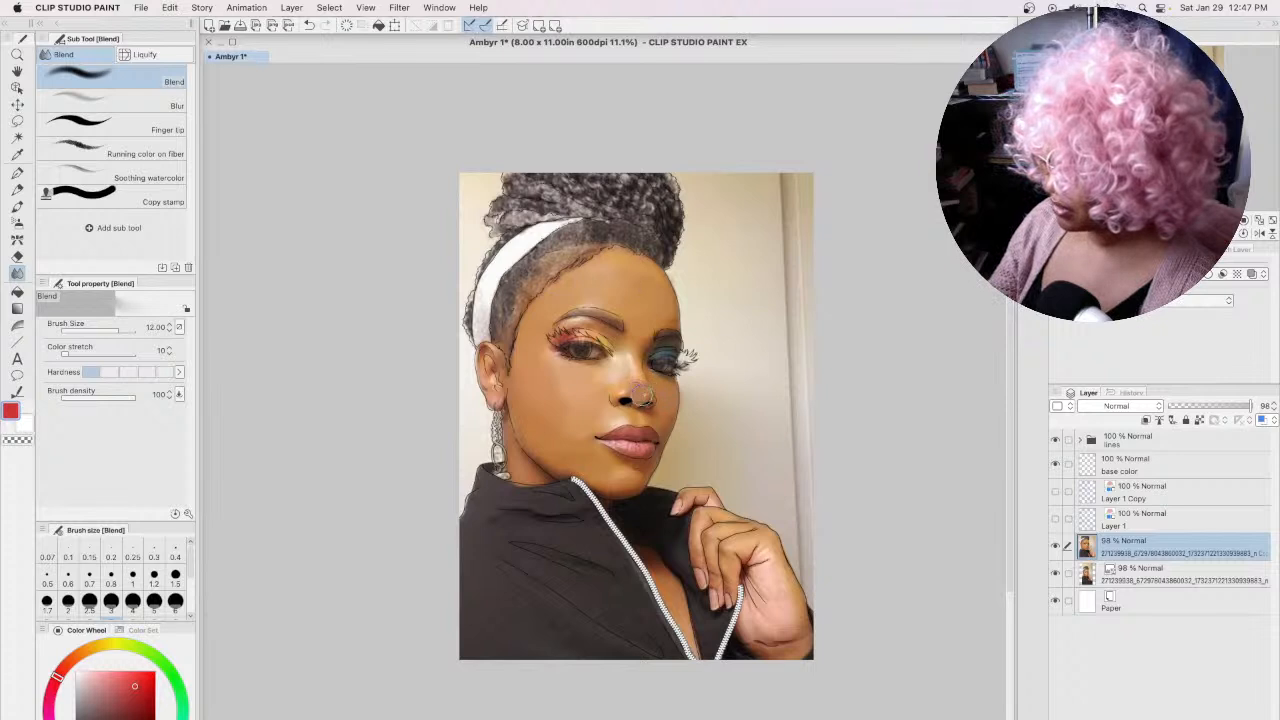
Step: Reduce the Blend brush size to 7 for finer smoothing of the face
key("bracketleft")
key("bracketleft")
key("bracketleft")
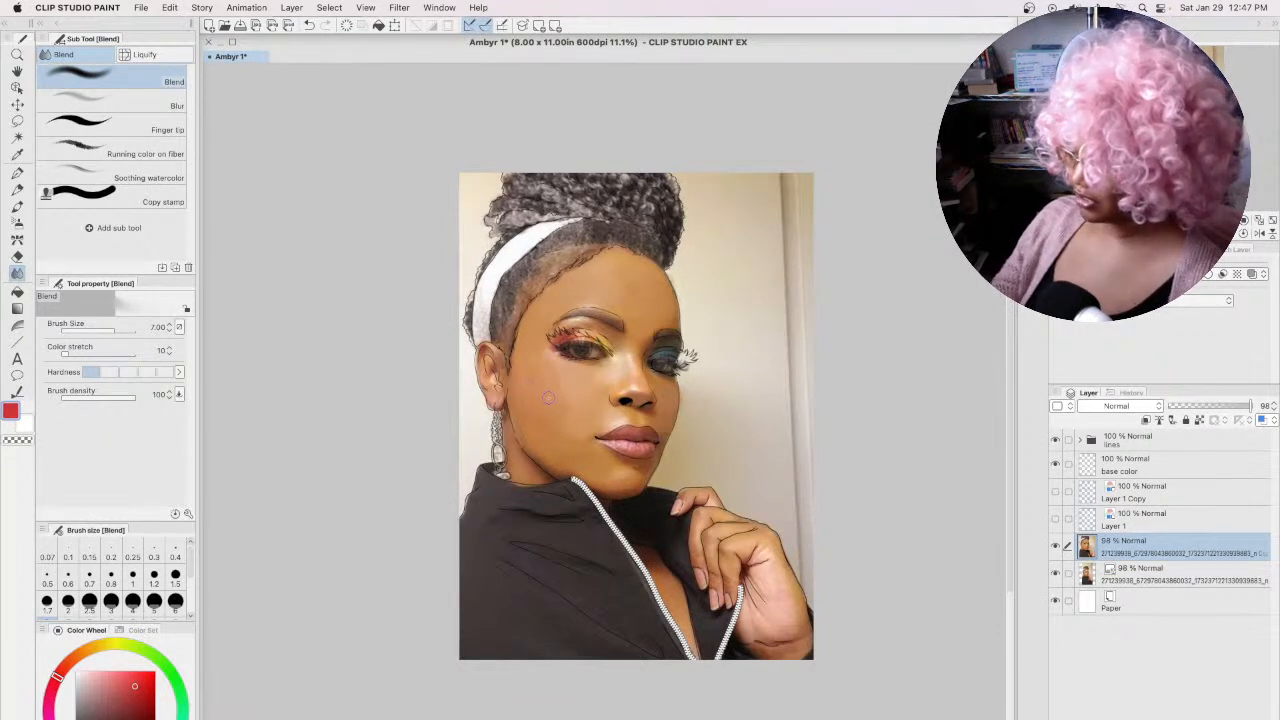
Step: Enlarge the Blend brush to size 12
key("]")
key("]")
key("]")
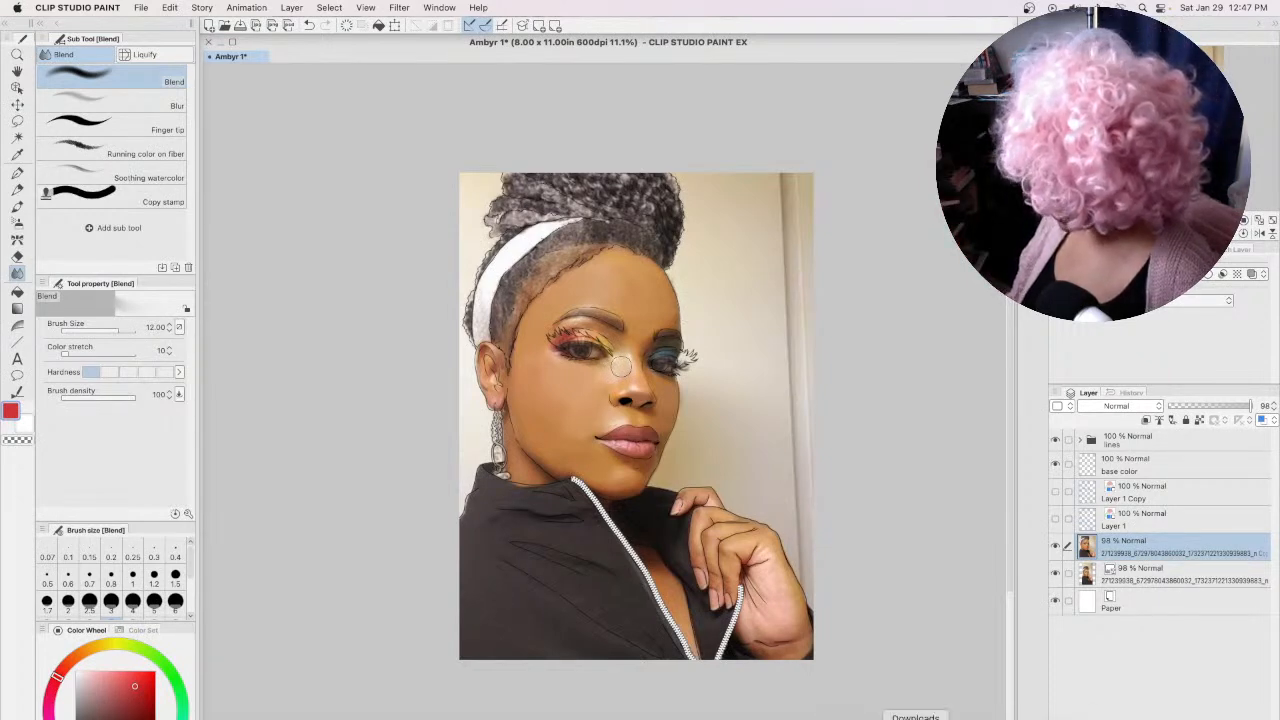
left_click(1016, 719)
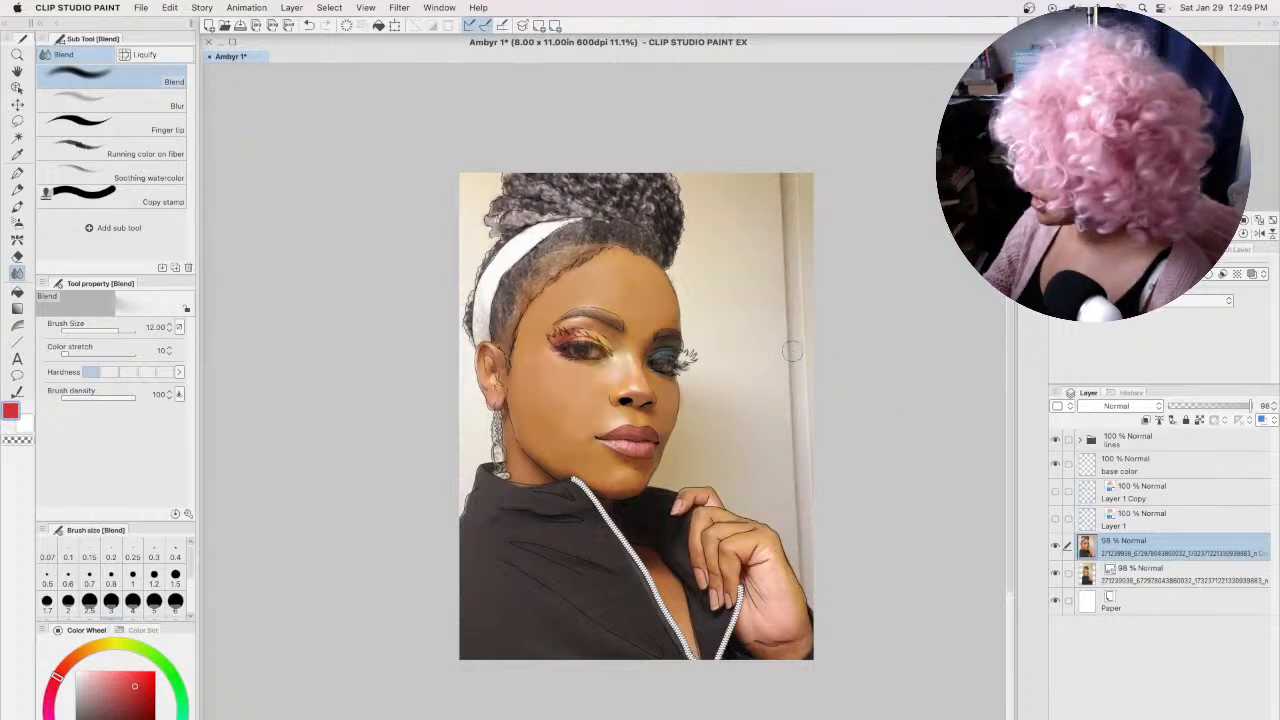
Step: Sample the forehead's light skin tone from the photo copy and enlarge the G-pen to size 7
left_click(606, 280, "alt")
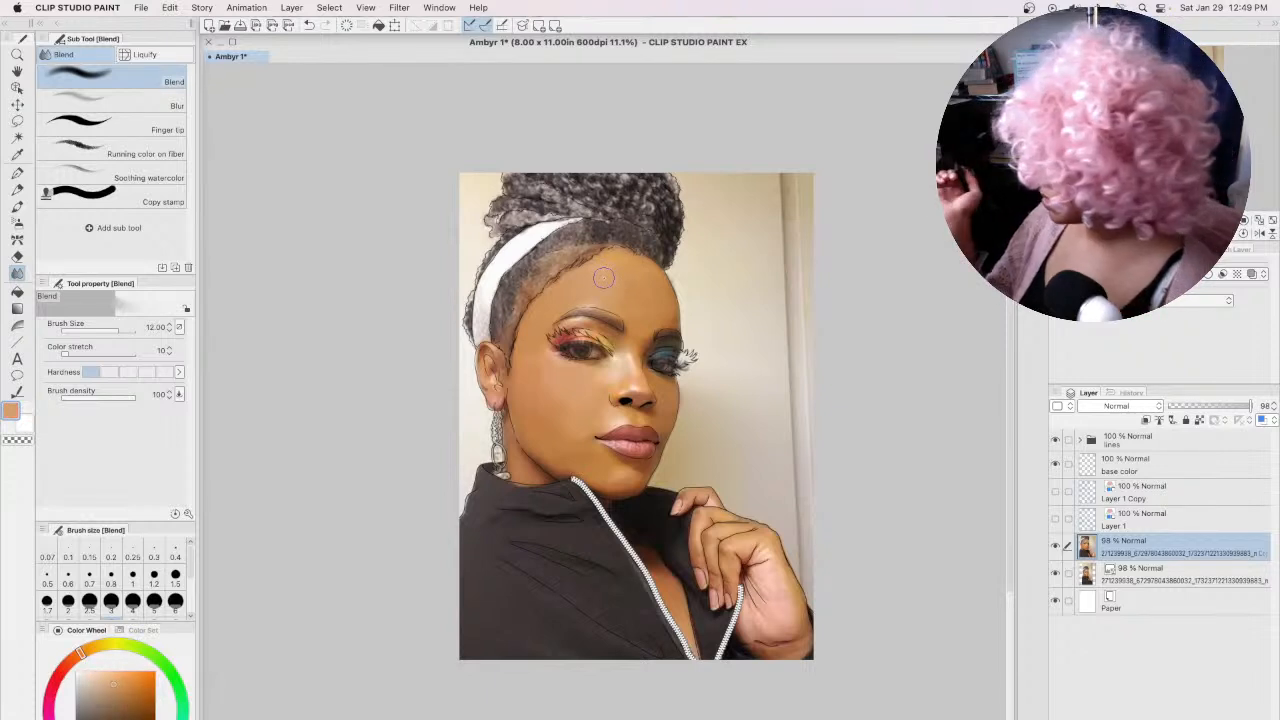
left_click(19, 173)
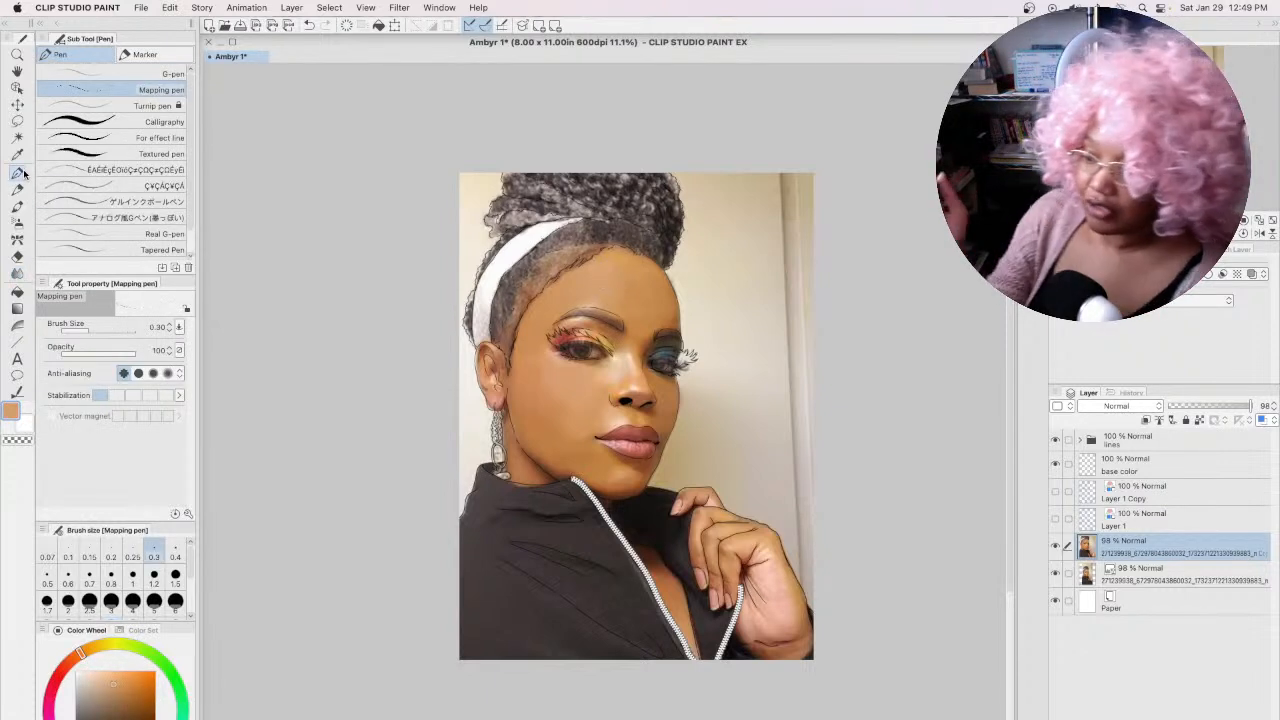
left_click(127, 74)
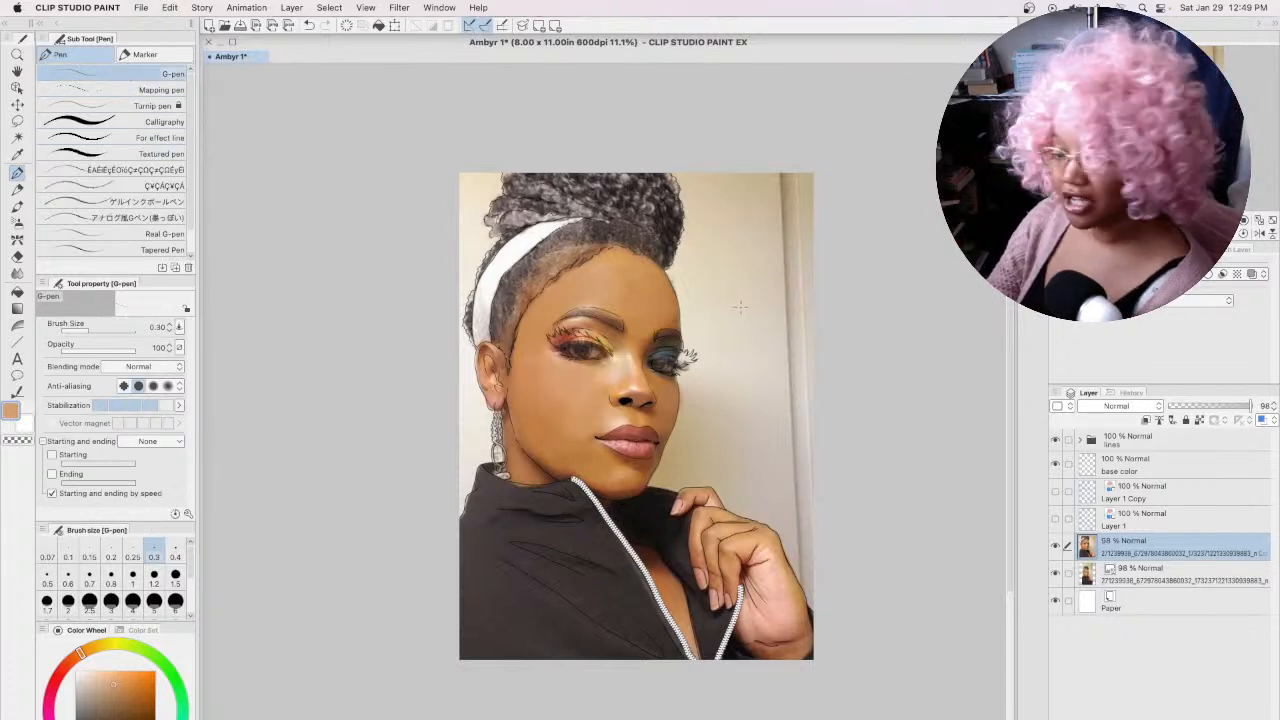
key("bracketright")
key("bracketright")
key("bracketright")
key("bracketright")
key("bracketright")
key("bracketright")
key("bracketright")
key("bracketright")
key("bracketright")
key("bracketright")
key("bracketright")
key("bracketright")
key("bracketright")
key("bracketright")
key("bracketright")
key("bracketright")
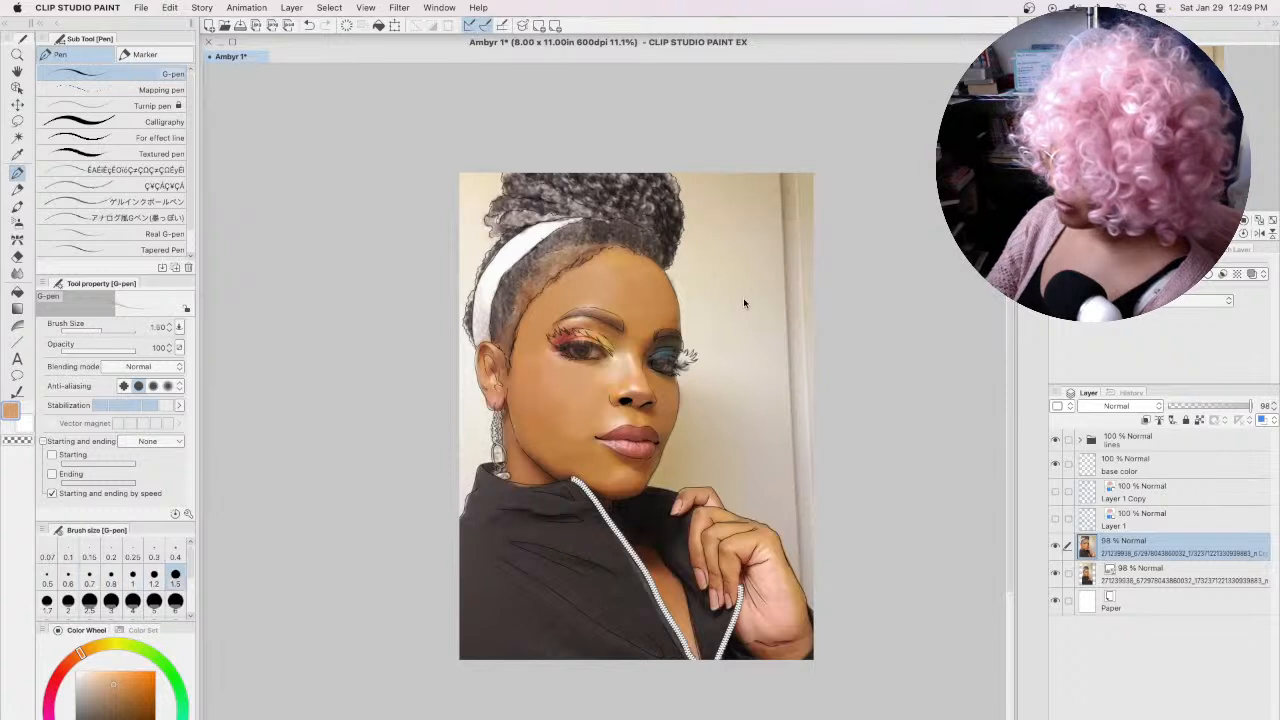
Step: Add a new raster layer above base color and paint four skin-tone swatches sampled from the photo on the background beside the face
left_click(1148, 463)
key("super+shift+n")
mouse_move(752, 248)
left_mouse_down()
mouse_move(756, 262)
mouse_move(737, 272)
mouse_move(749, 300)
mouse_move(770, 273)
mouse_move(777, 303)
left_mouse_up()
left_click(658, 304, "alt")
left_click(578, 446, "alt")
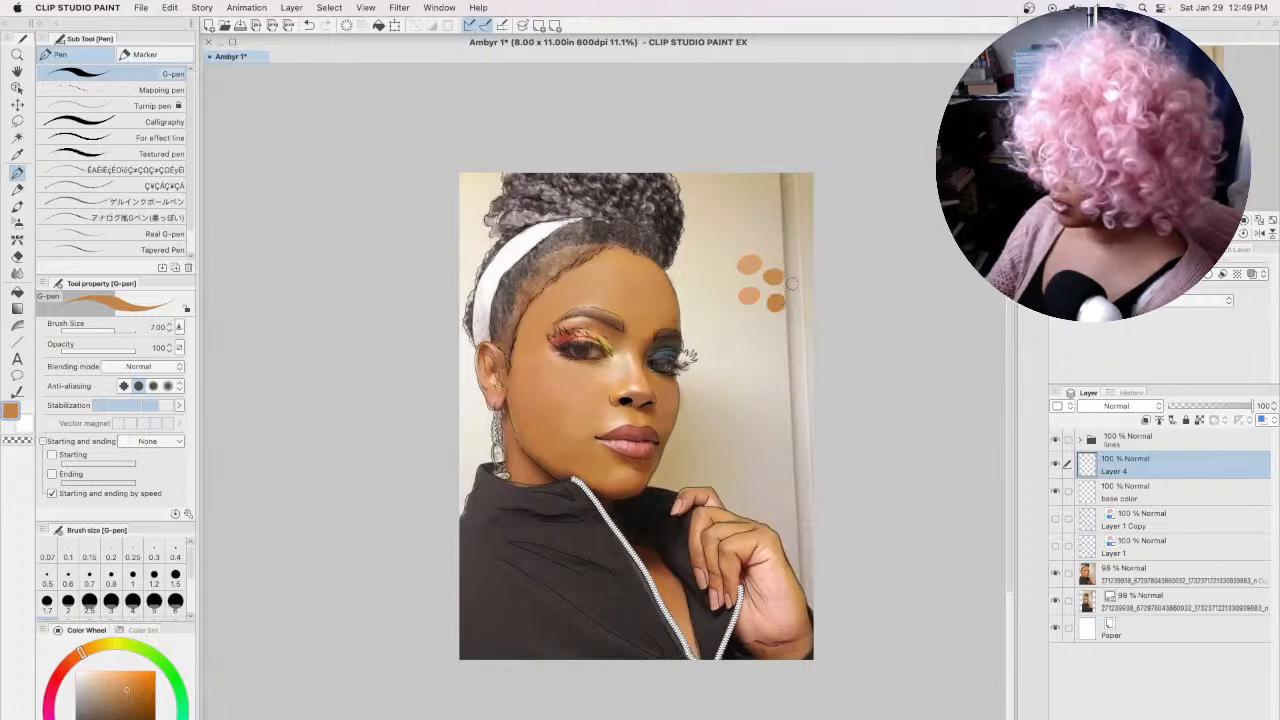
Step: Hide both photo layers and enlarge the four swatches with the G-pen, each in its own sampled skin tone
left_click(1056, 574)
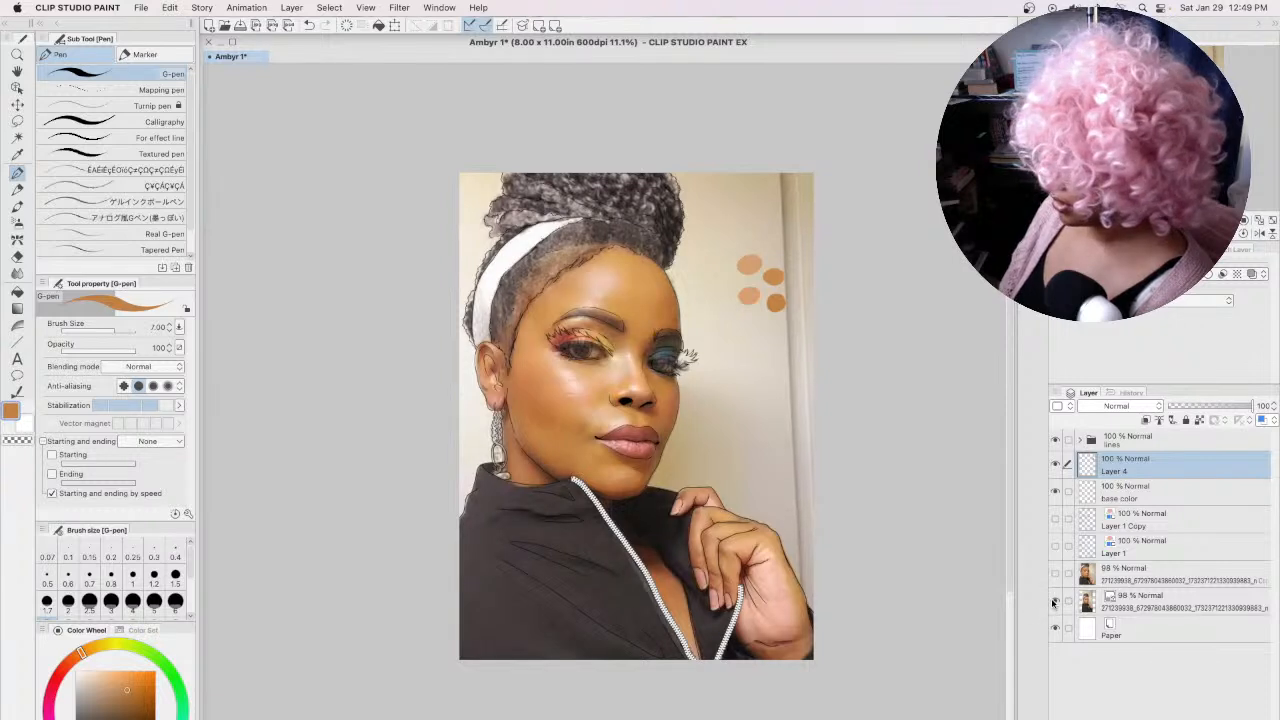
left_click(1055, 601)
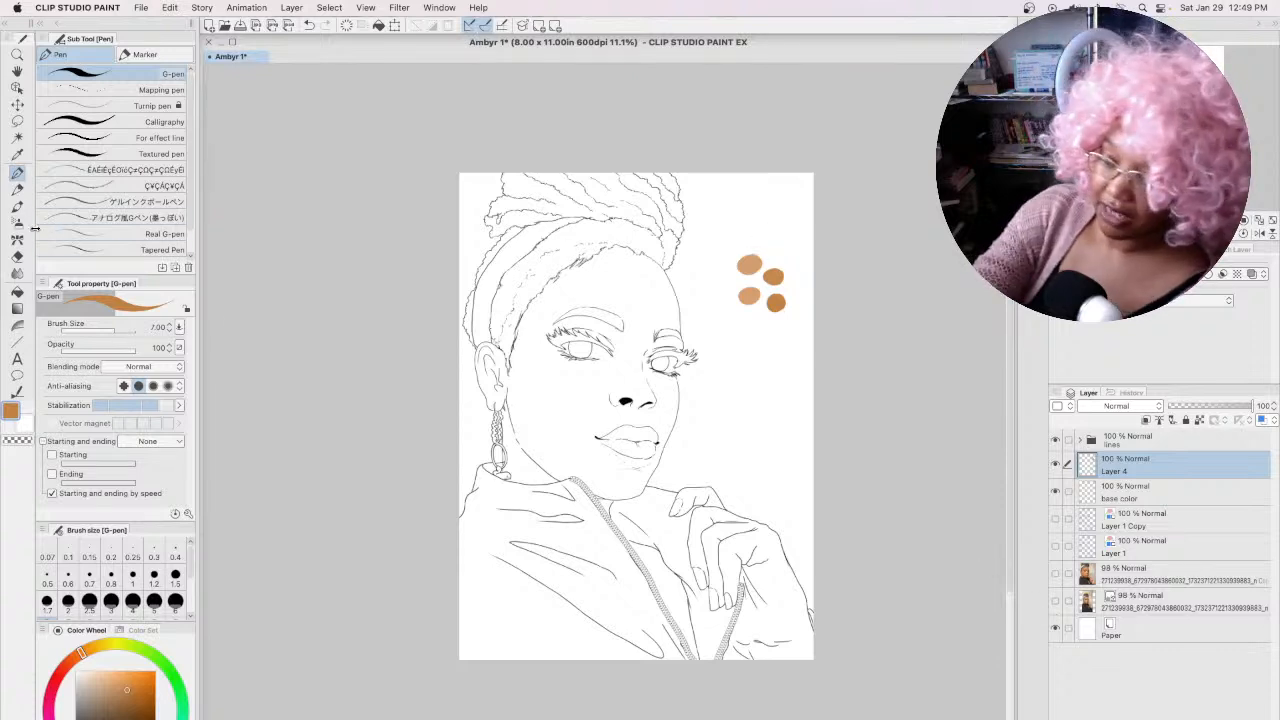
left_click(748, 265, "alt")
mouse_move(744, 270)
left_mouse_down()
mouse_move(752, 258)
mouse_move(764, 276)
mouse_move(780, 264)
left_mouse_up()
left_click(776, 270, "alt")
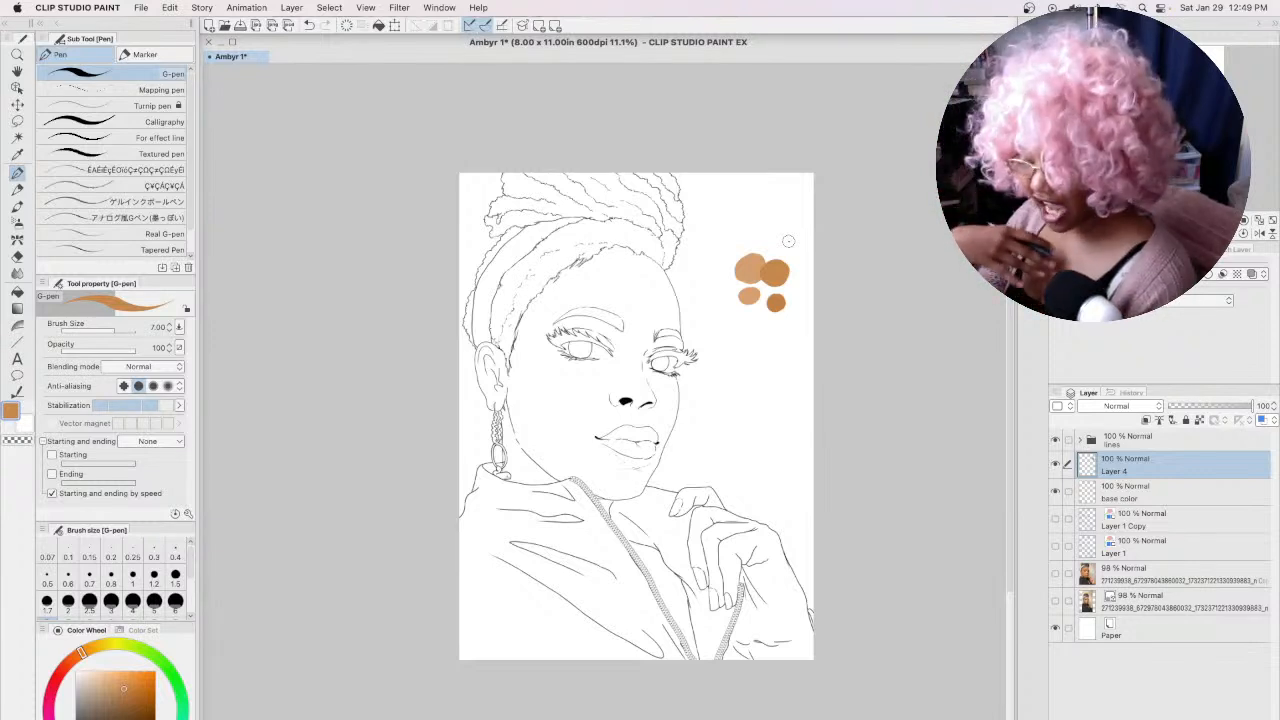
left_click(750, 296, "alt")
mouse_move(755, 288)
left_mouse_down()
mouse_move(745, 292)
mouse_move(772, 290)
left_mouse_up()
left_click(779, 301, "alt")
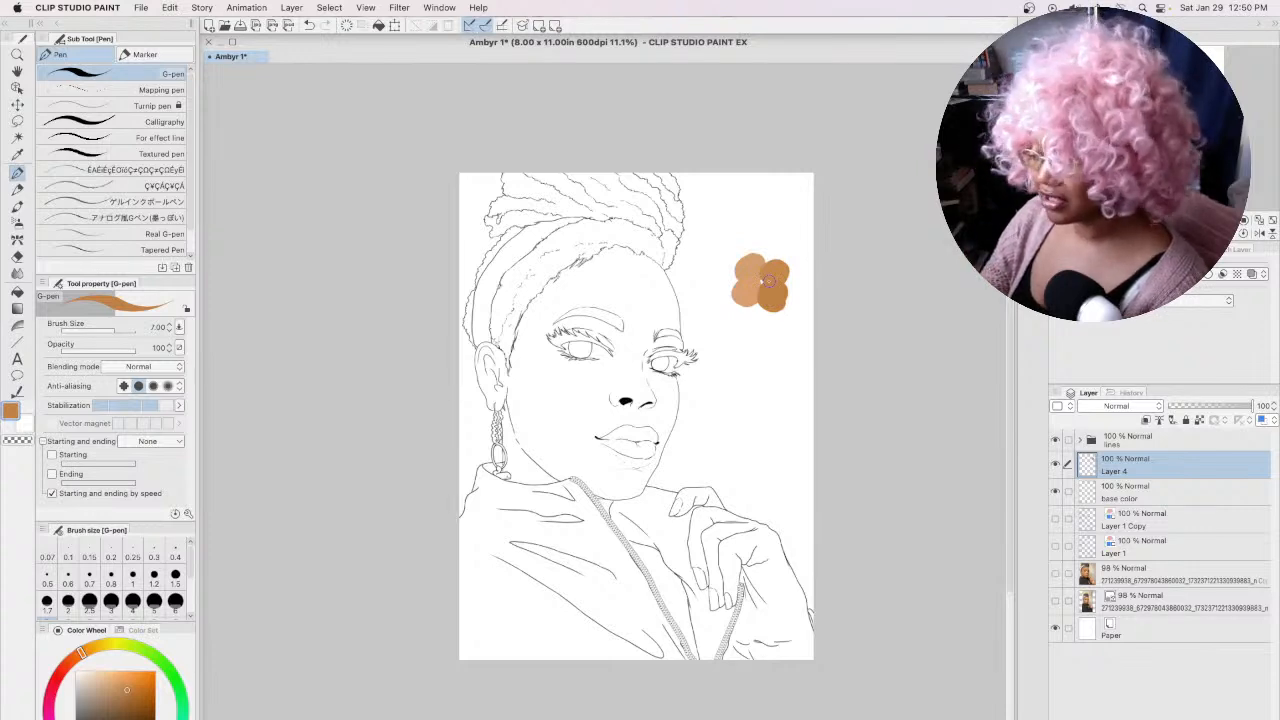
Step: Extend the four skin swatches into one overlapping patch and mix their centre with the Blend tool at size 12
left_click(747, 261, "alt")
left_click_drag(750, 261, 781, 285)
left_click(784, 272, "alt")
left_click(776, 299, "alt")
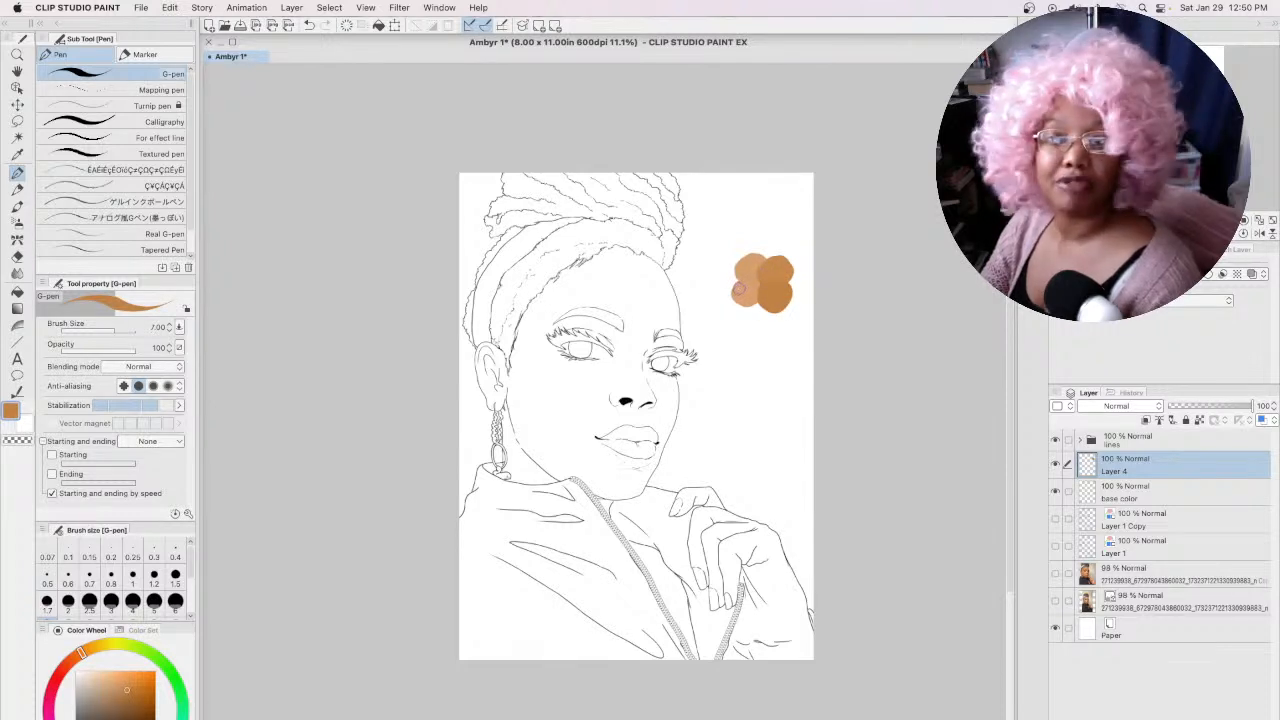
left_click(745, 286, "alt")
left_click_drag(742, 281, 741, 288)
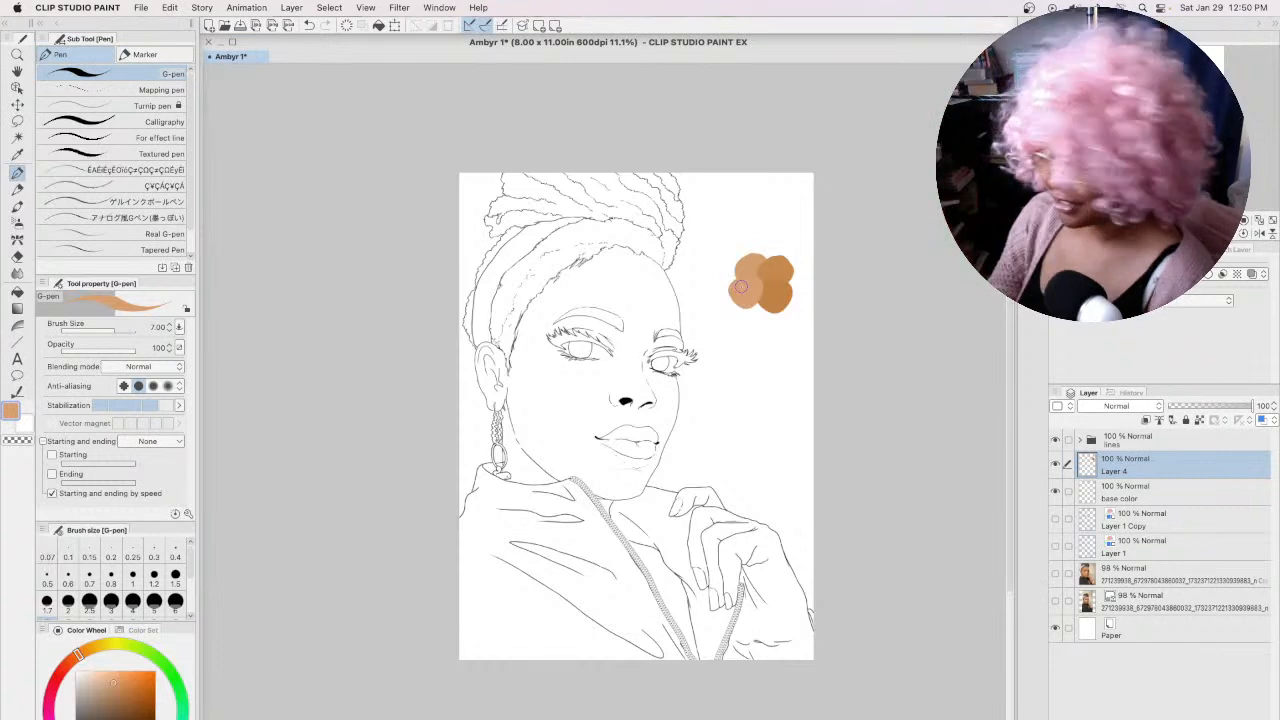
left_click(17, 272)
mouse_move(759, 282)
left_mouse_down()
mouse_move(755, 270)
mouse_move(758, 290)
mouse_move(778, 258)
left_mouse_up()
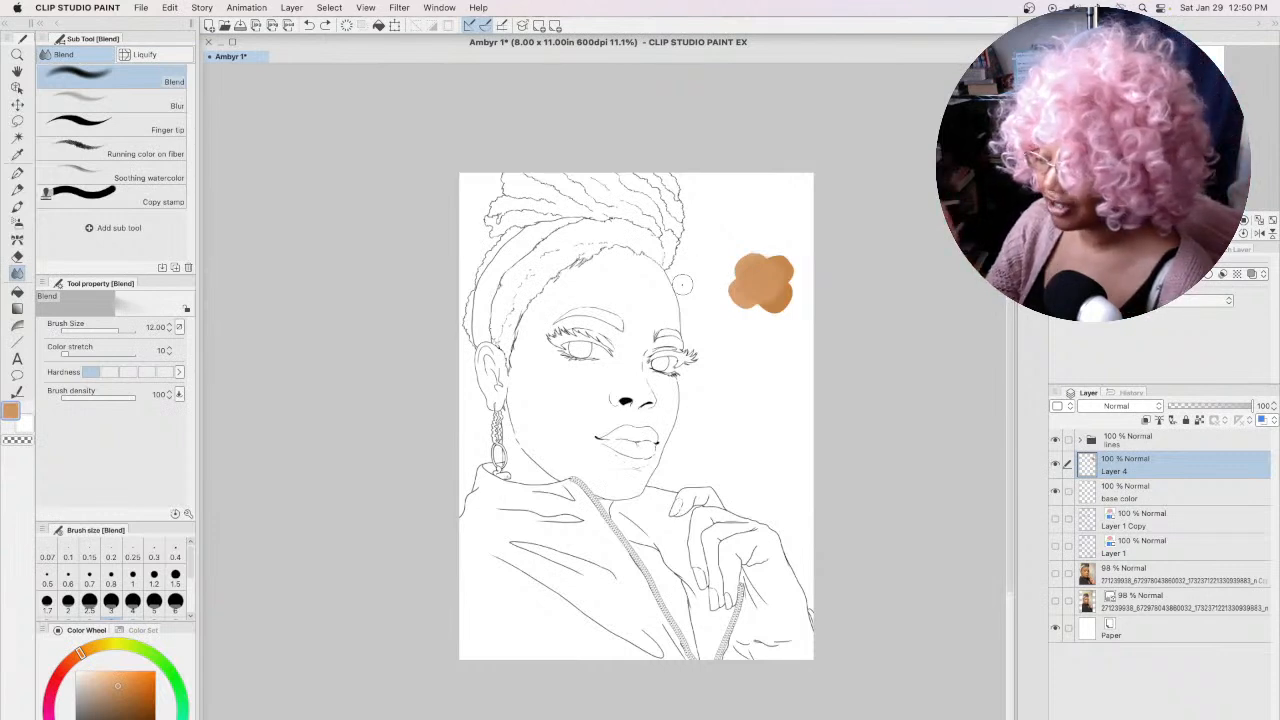
Step: Try filling the face on the base color layer with the blended skin tone, using the Refer other layers fill
left_click(1139, 492)
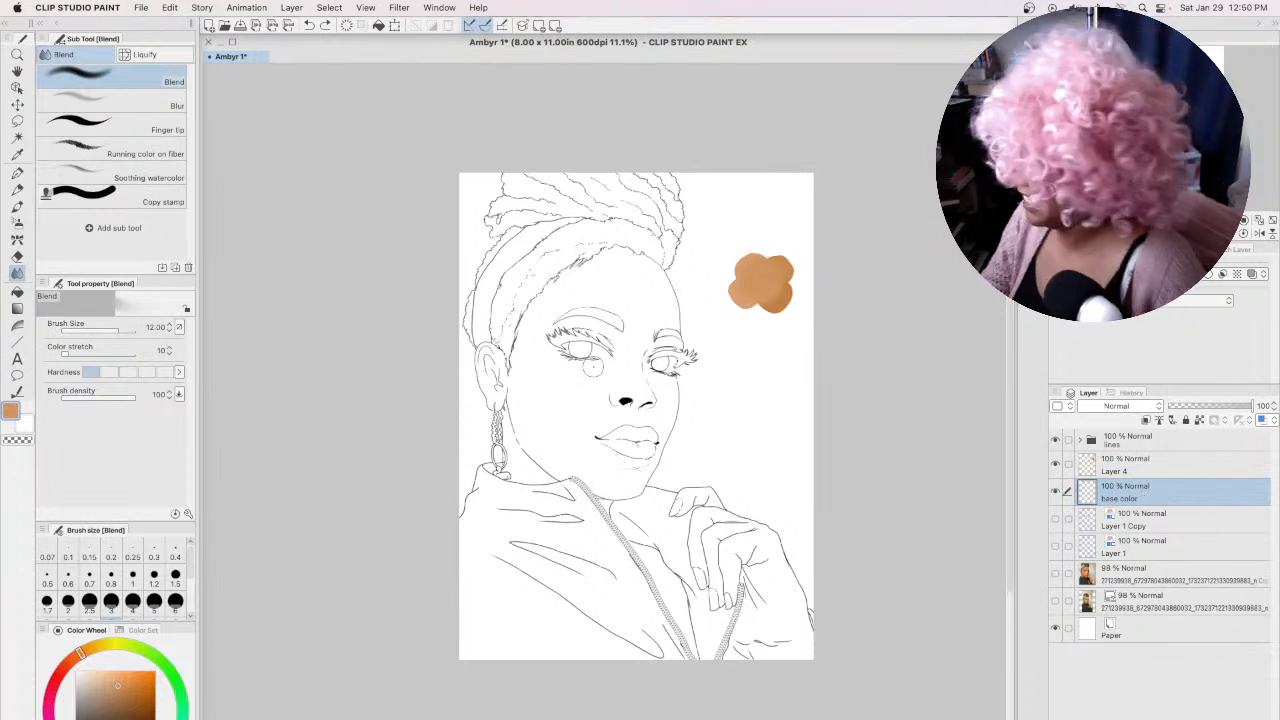
scroll(592, 367, "up", 1)
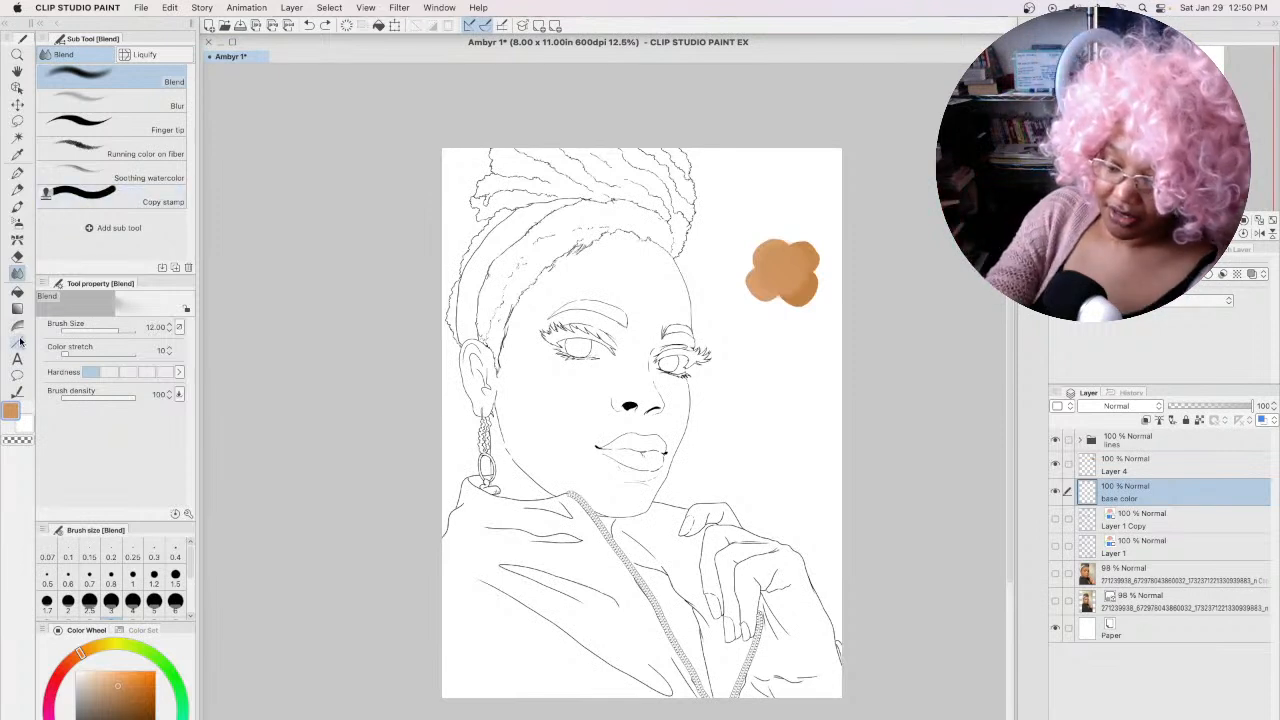
left_click(17, 292)
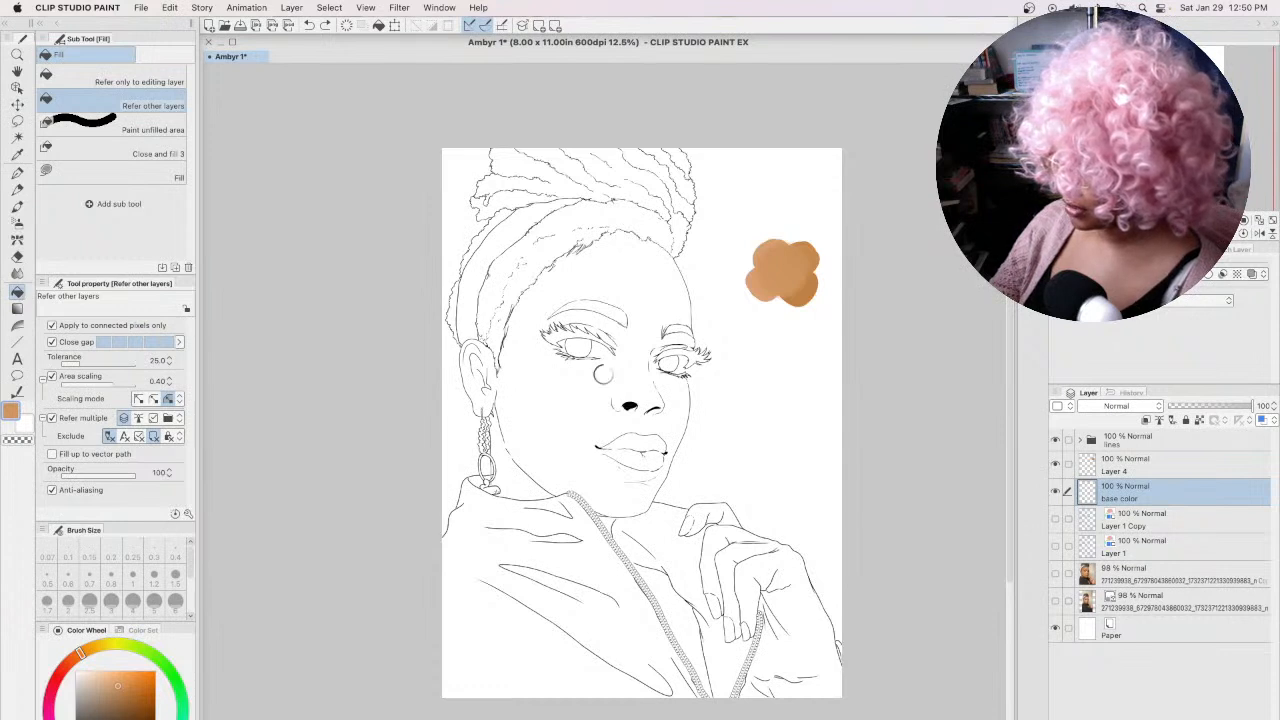
left_click(604, 372)
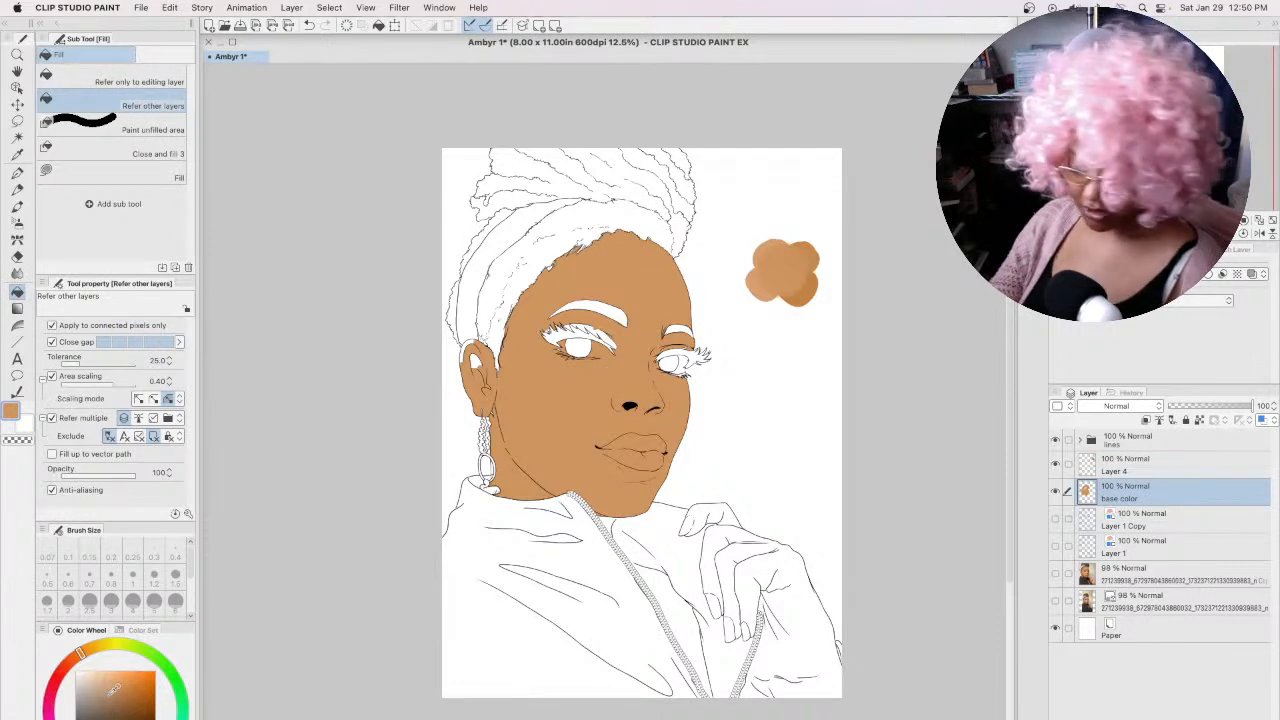
key("super+z")
Step: Fill the face on the base color layer with a darker brown, comparing it with the original photo and refilling to refine the shade
left_click_drag(116, 690, 109, 701)
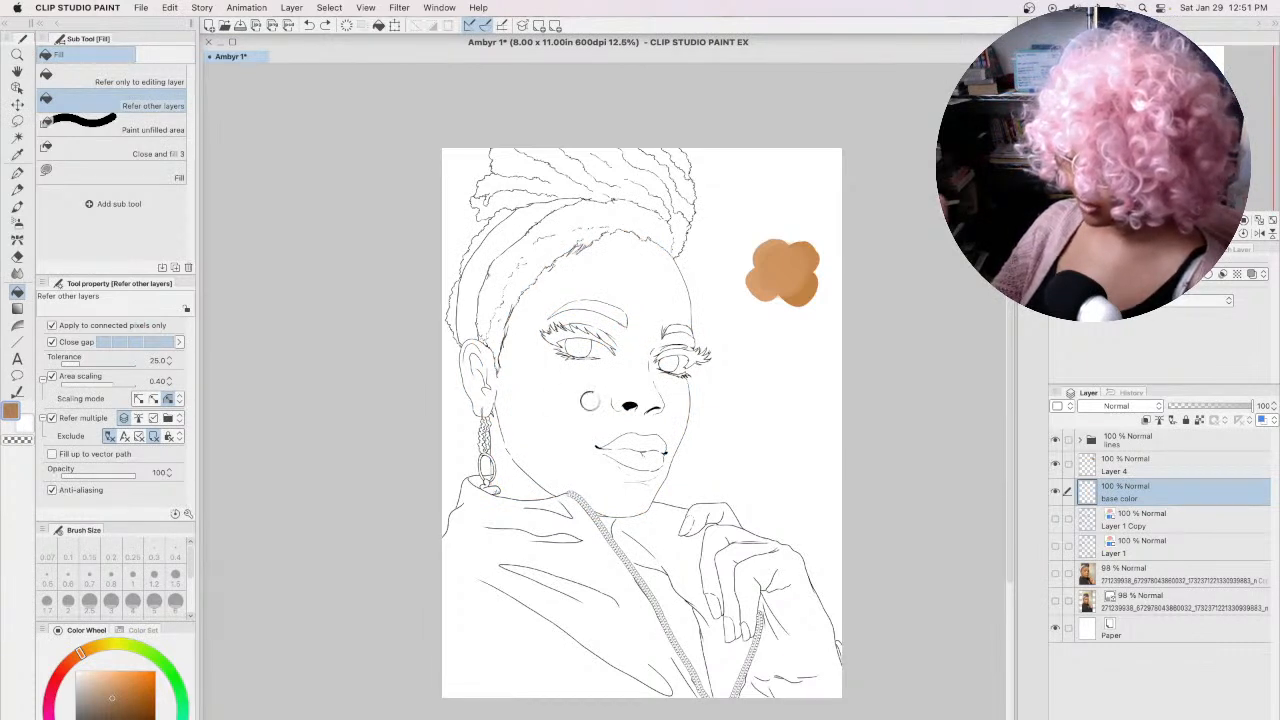
left_click(590, 401)
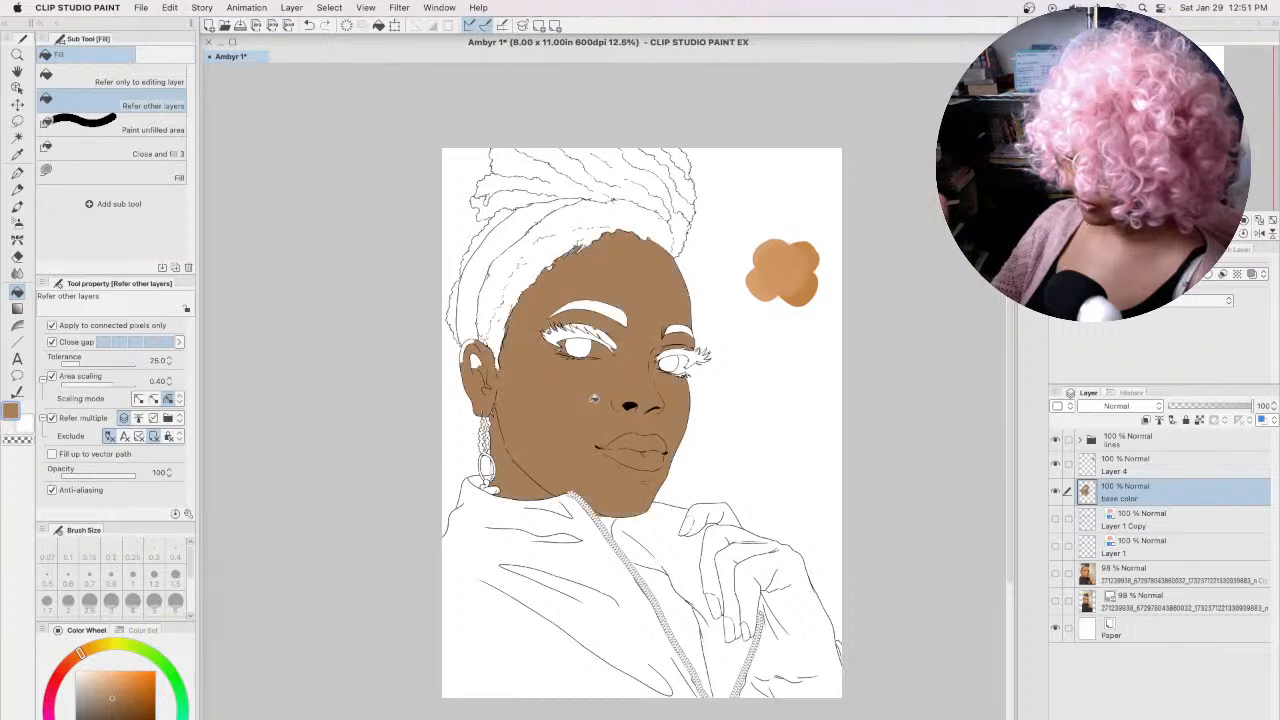
left_click(1055, 600)
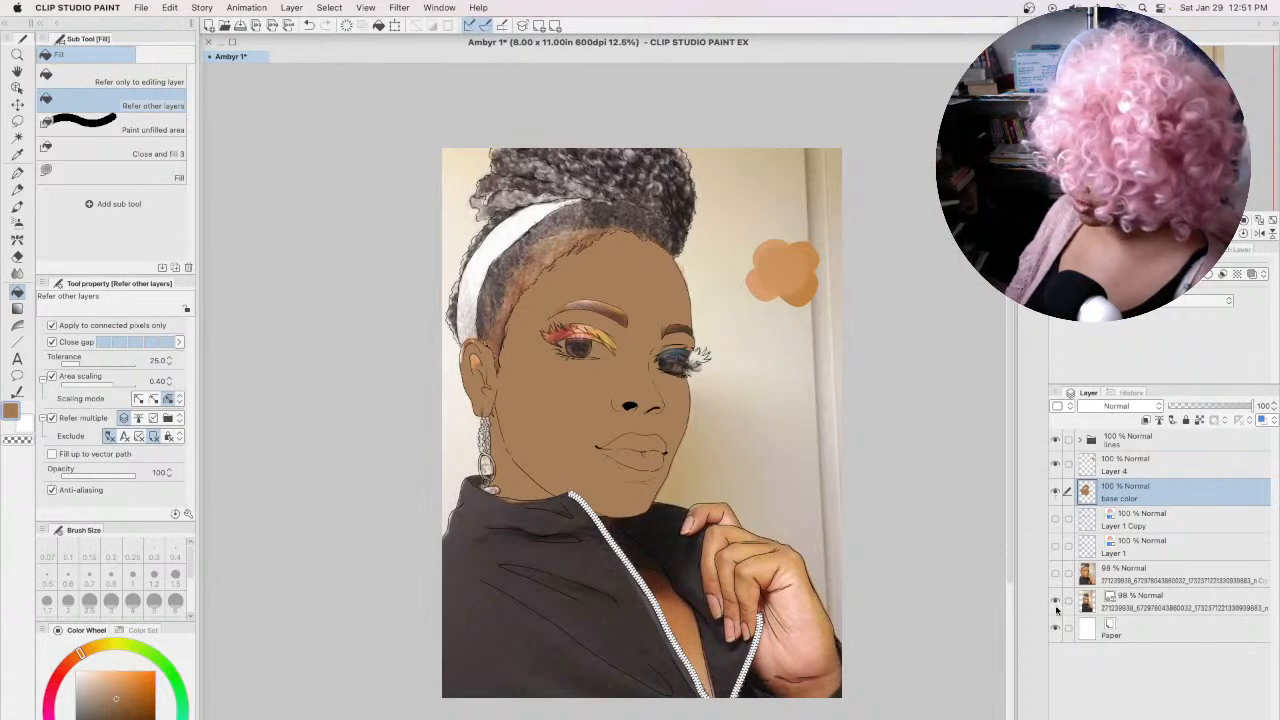
left_click(1056, 603)
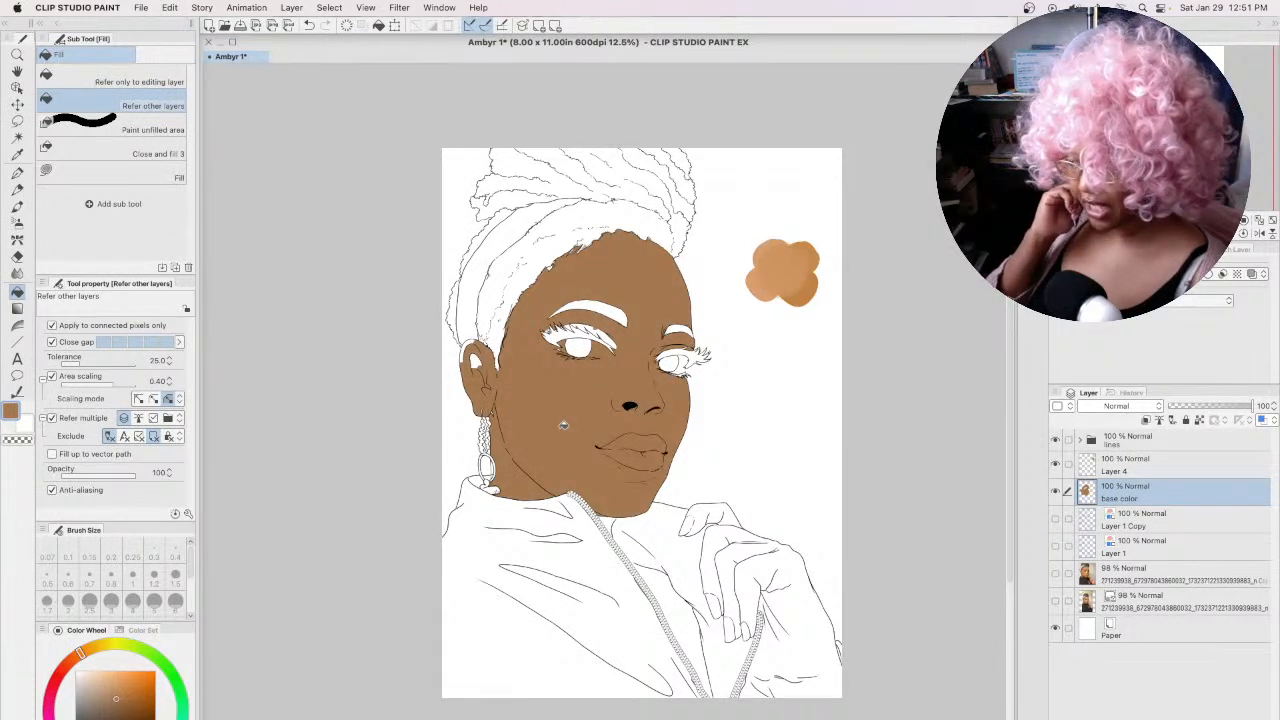
key("super+z")
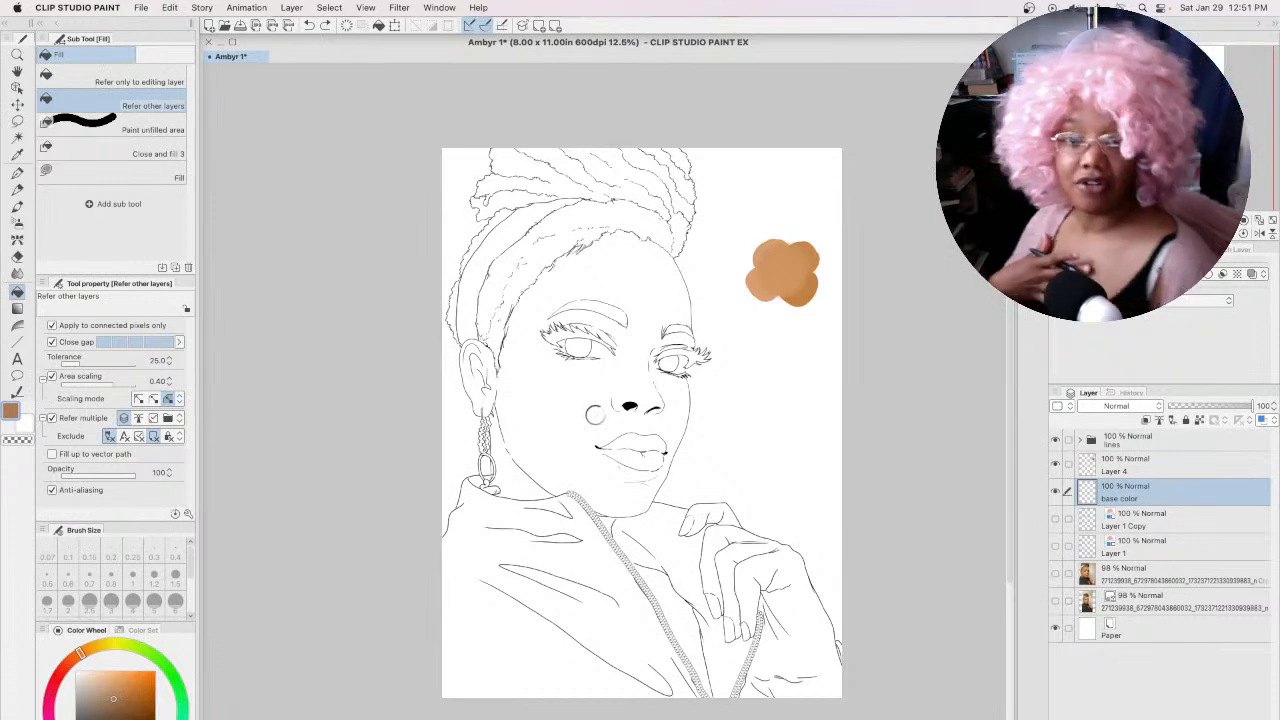
left_click(599, 412)
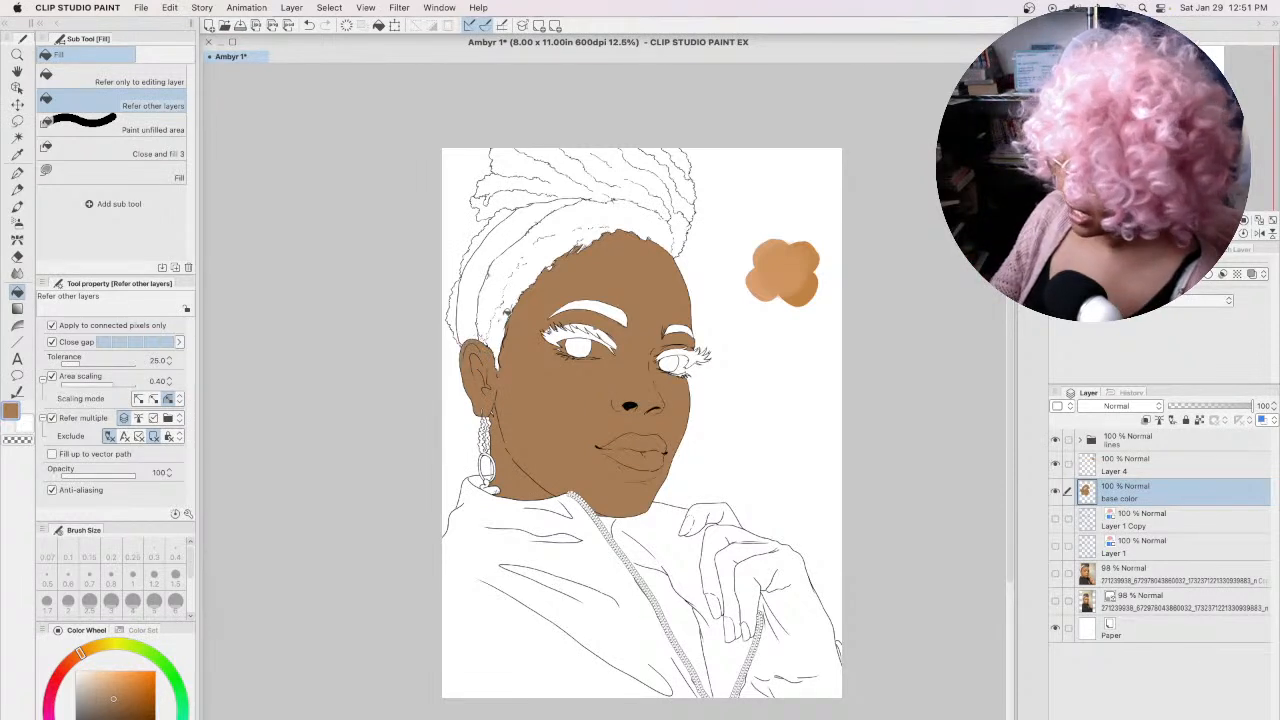
Step: Reduce the G-pen to size 0.8, close the line gap below the chin, and fill the neck area beside the zipper with the base brown
left_click(17, 172)
scroll(600, 503, "up", 3)
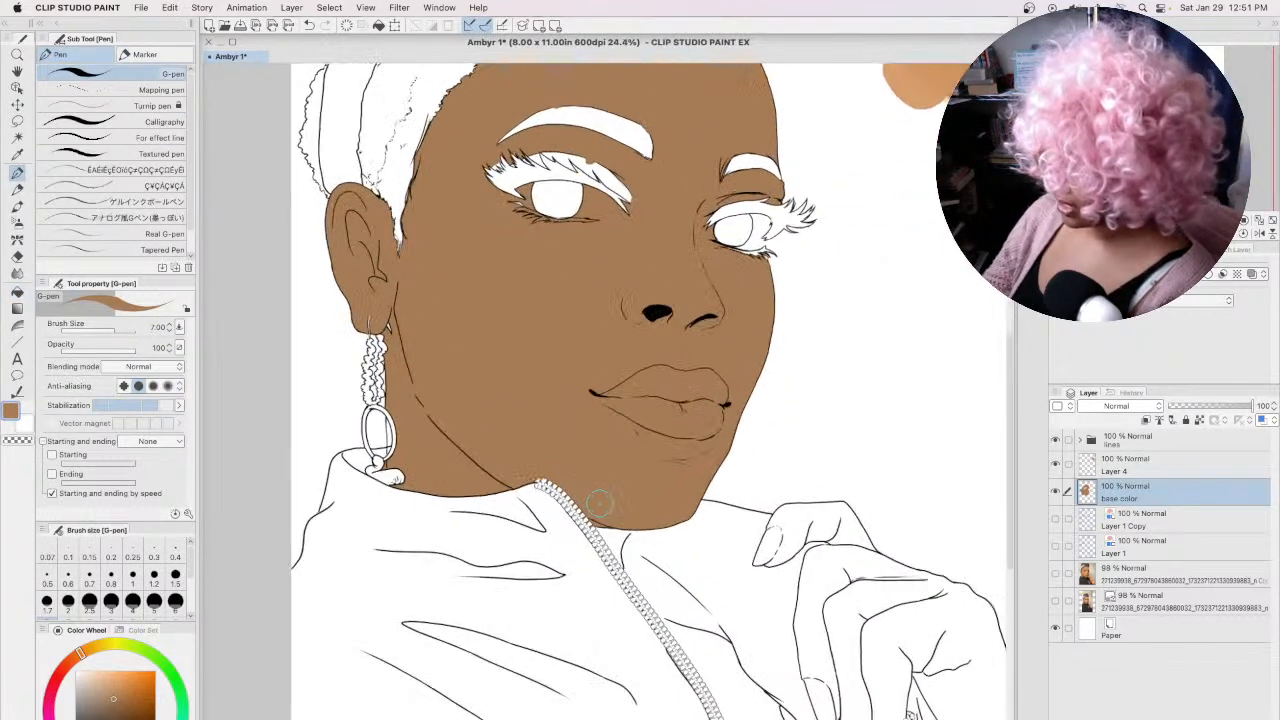
scroll(600, 503, "down", 3)
key("bracketleft")
key("bracketleft")
key("bracketleft")
key("bracketleft")
key("bracketleft")
key("bracketleft")
key("bracketleft")
key("bracketleft")
key("bracketleft")
key("bracketleft")
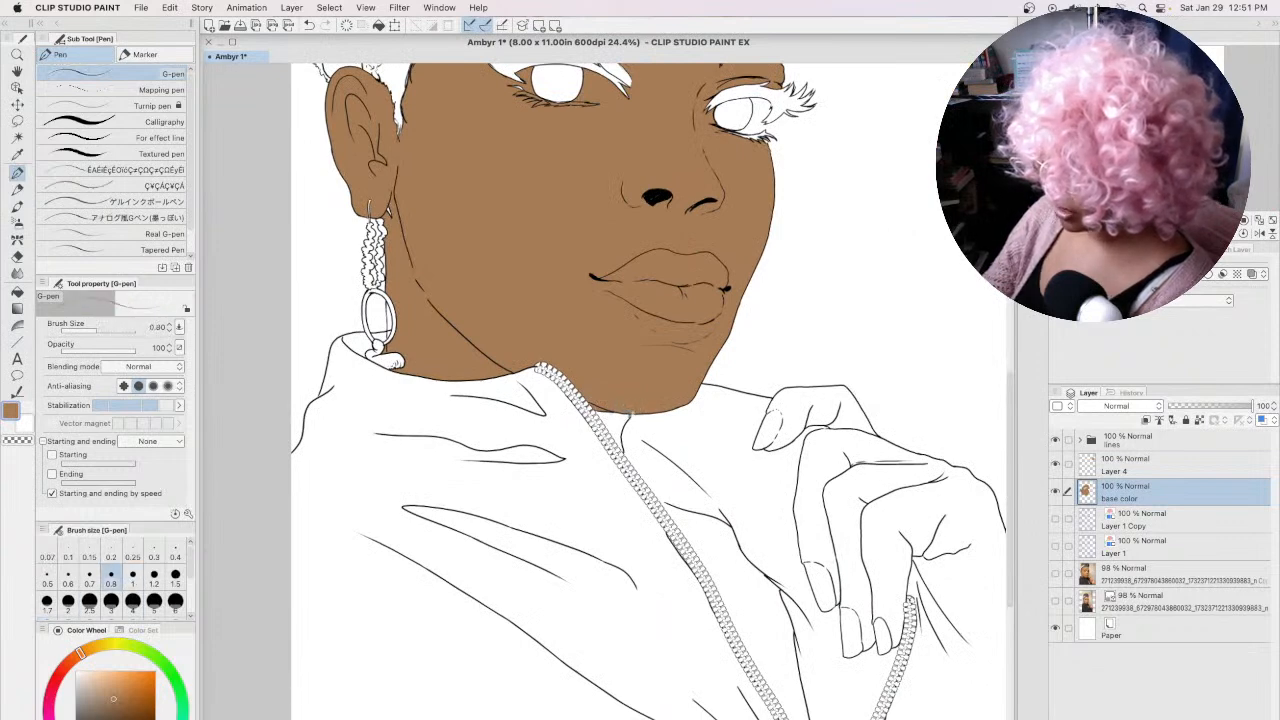
left_click(17, 291)
left_click(616, 416)
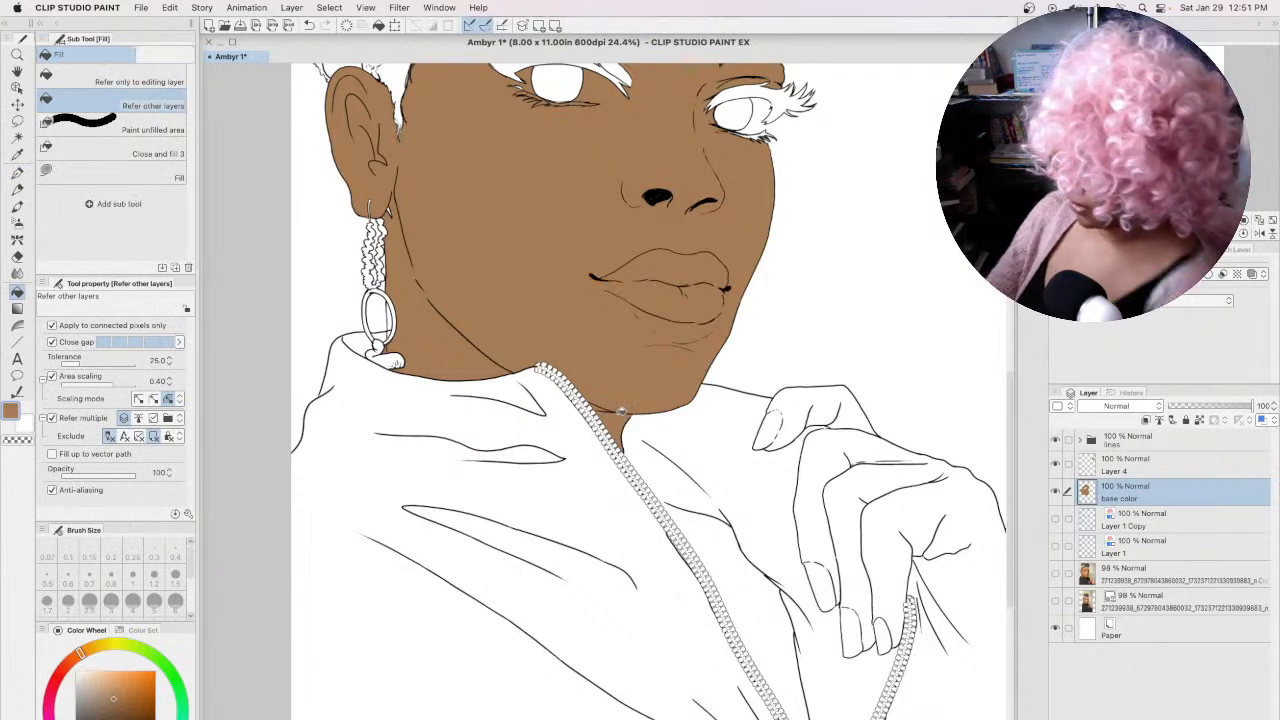
Step: Check the neckline against the photo copy and fill the exposed chest inside the open jacket with the base brown
left_click(1055, 573)
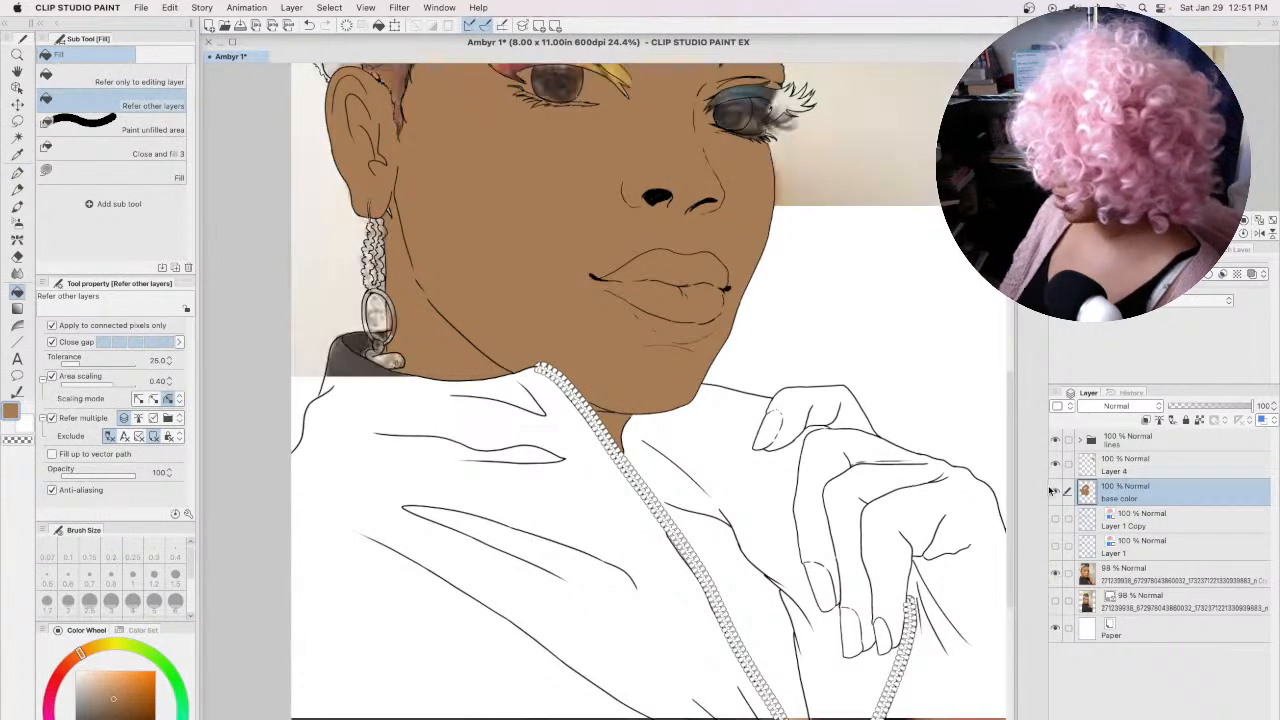
left_click(1055, 574)
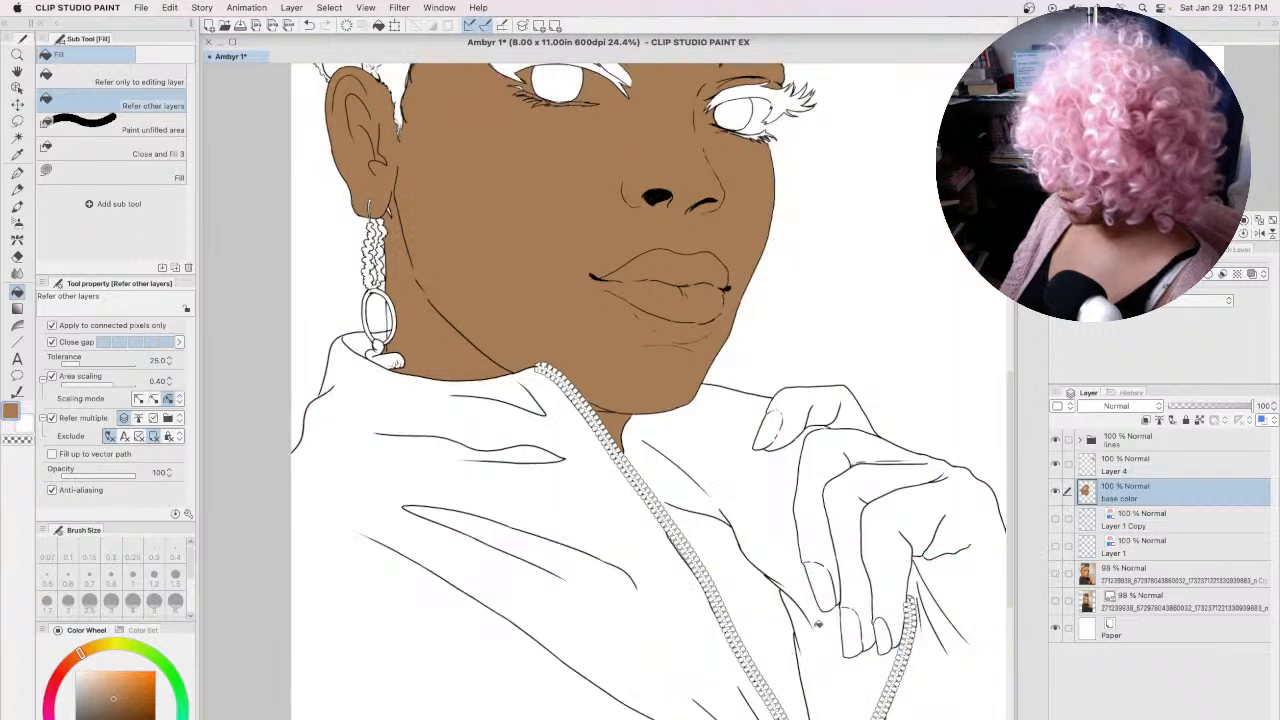
left_click(806, 653)
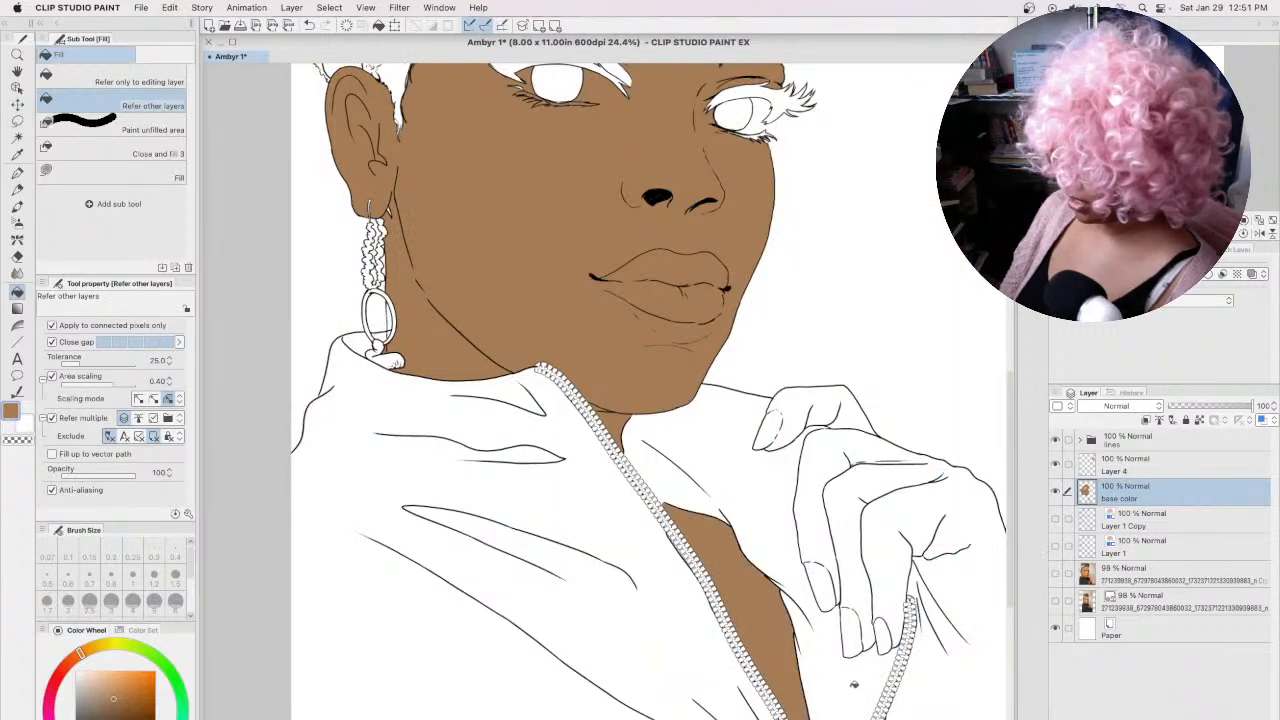
Step: Try to fill the raised hand with the base brown
key("h")
left_click_drag(903, 660, 721, 487)
key("g")
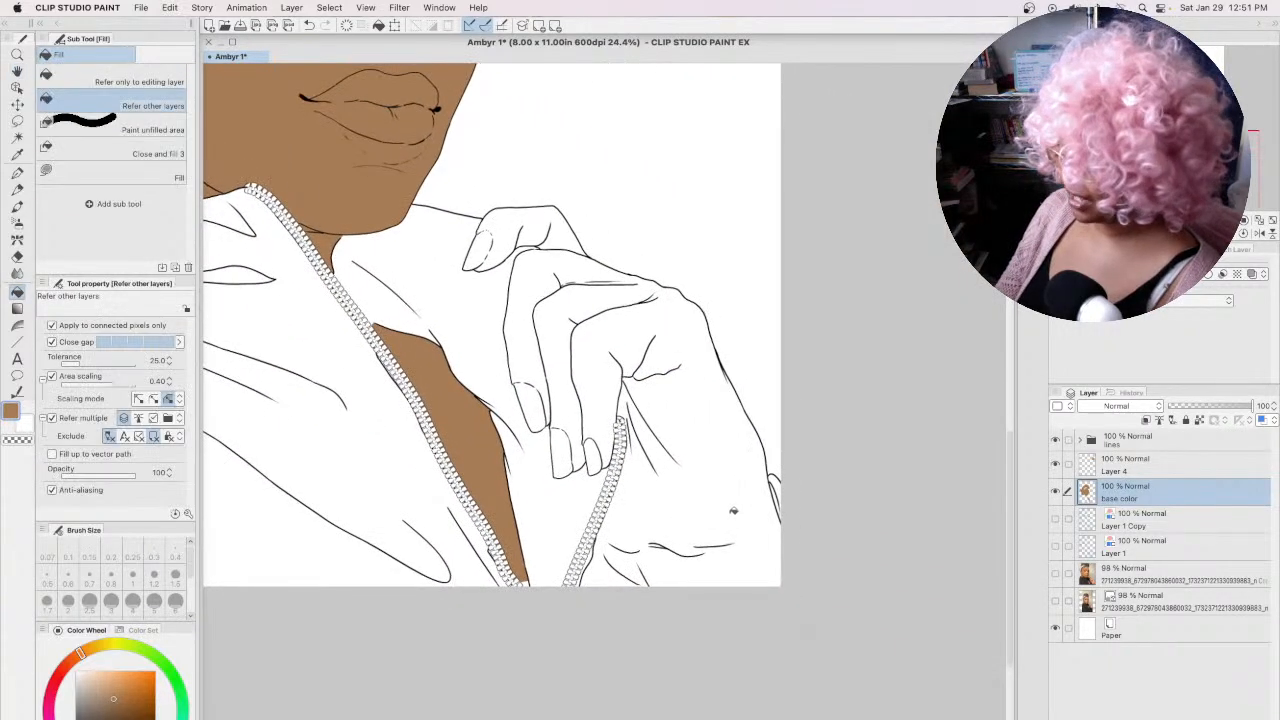
left_click(749, 508)
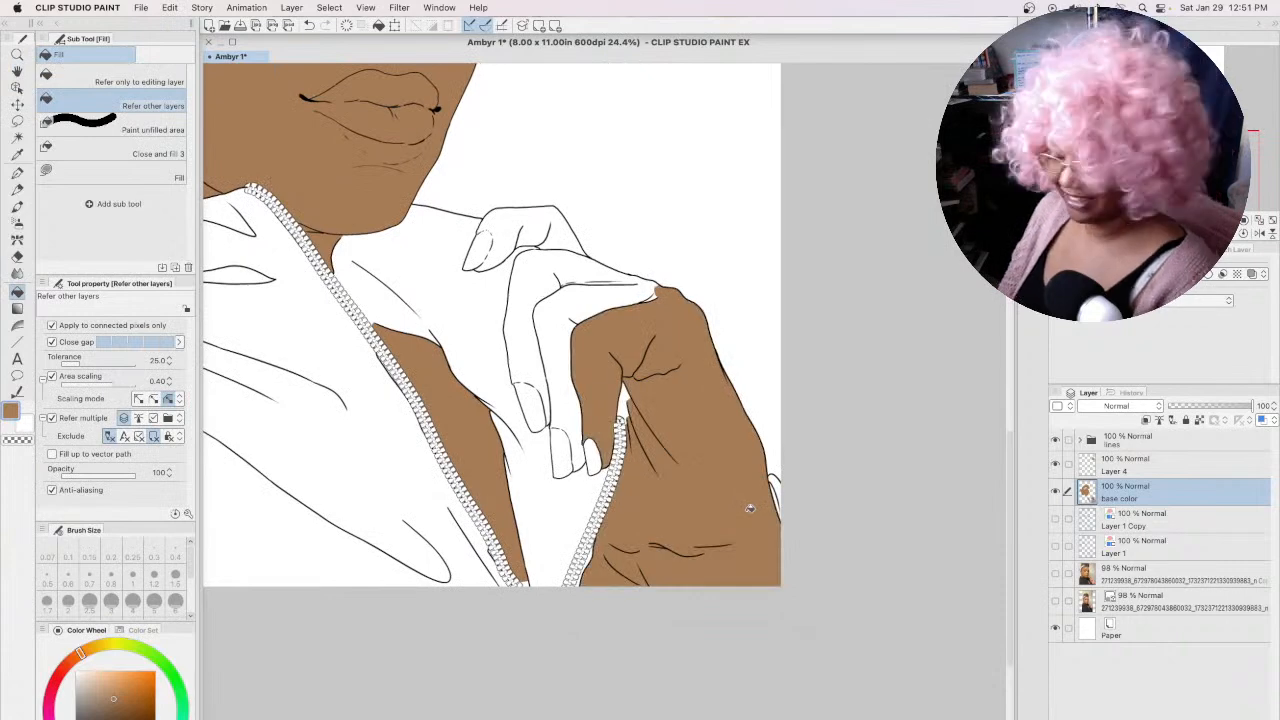
key("super+z")
Step: Compare the raised hand with the photo copy and try to fill its palm and wrist with the base brown
left_click(1055, 574)
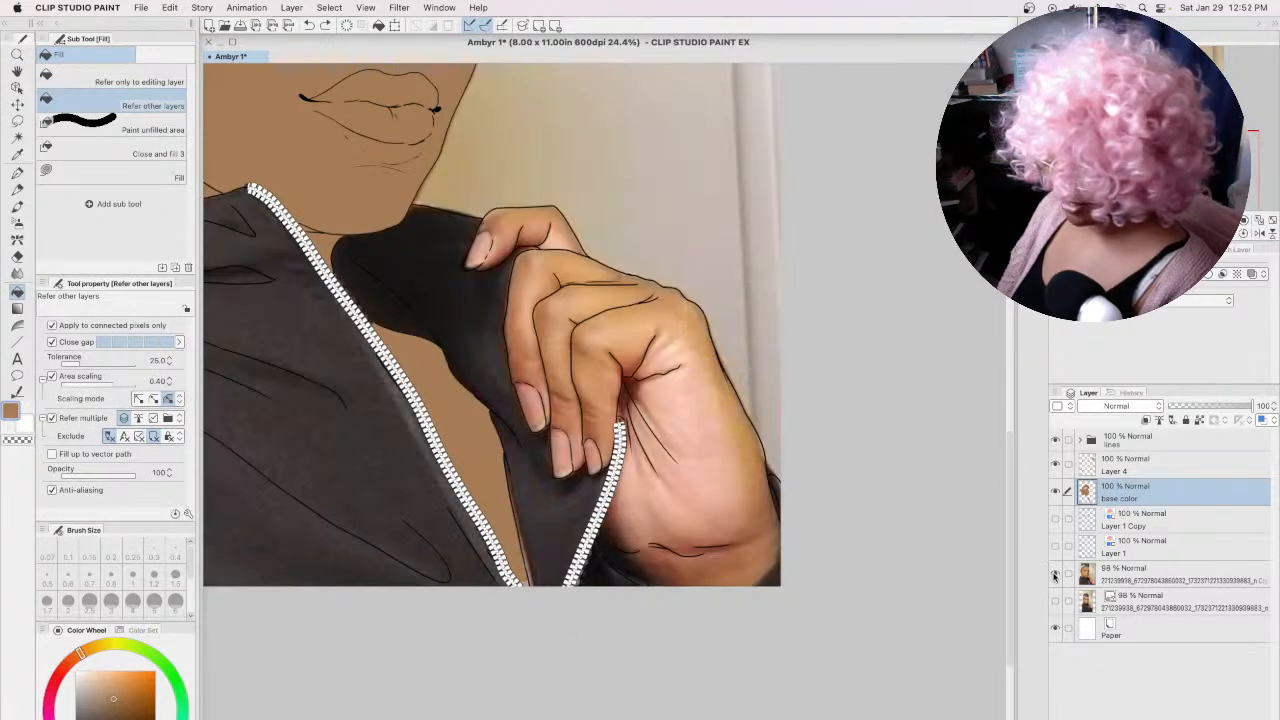
left_click(1055, 575)
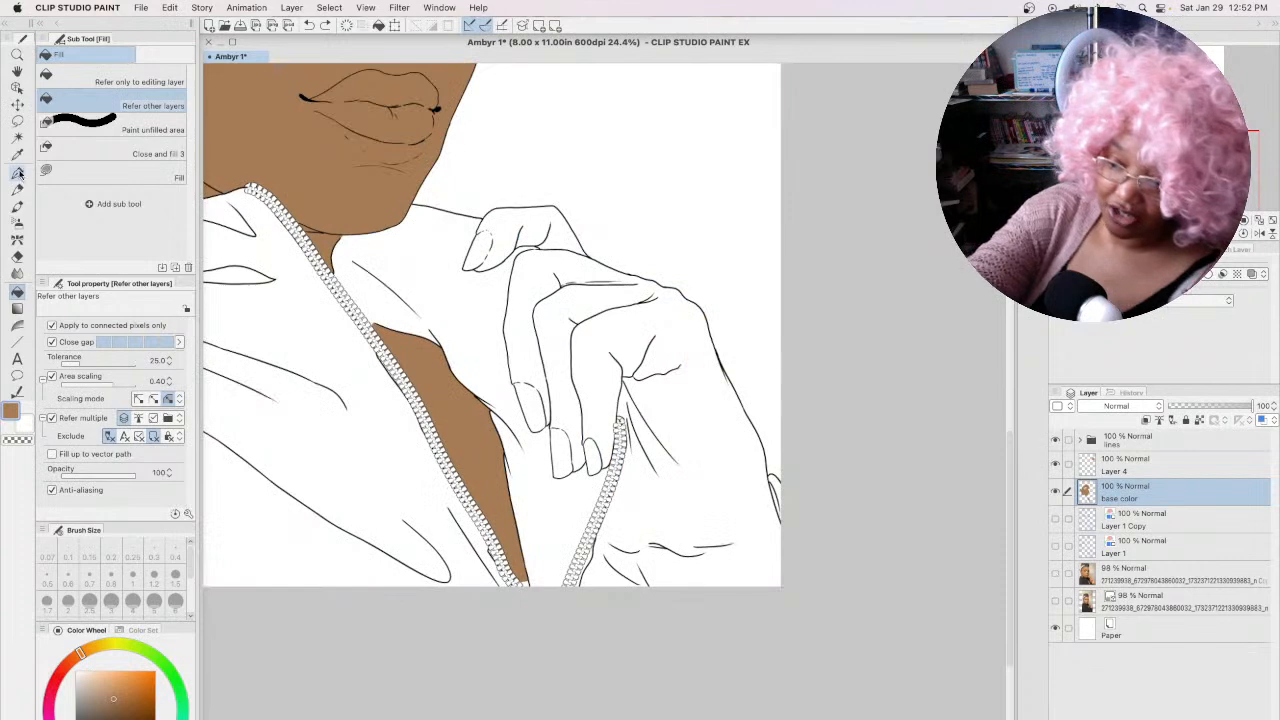
left_click(17, 172)
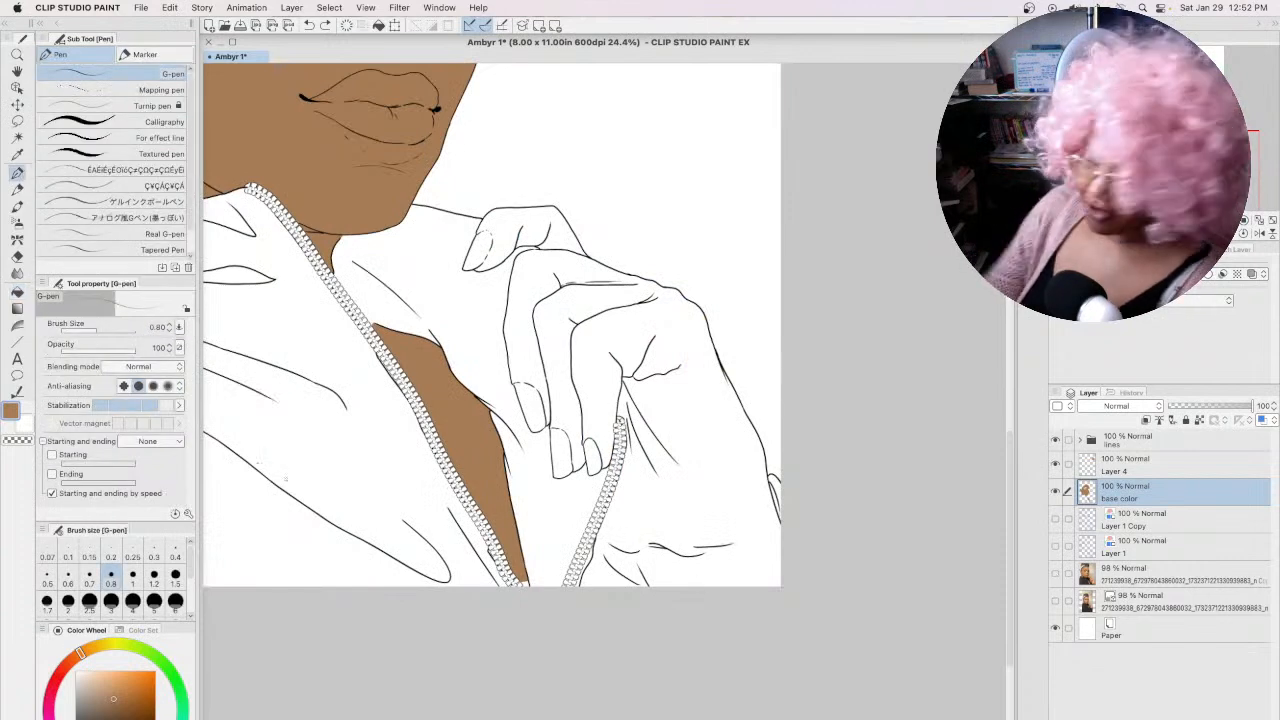
left_click(17, 291)
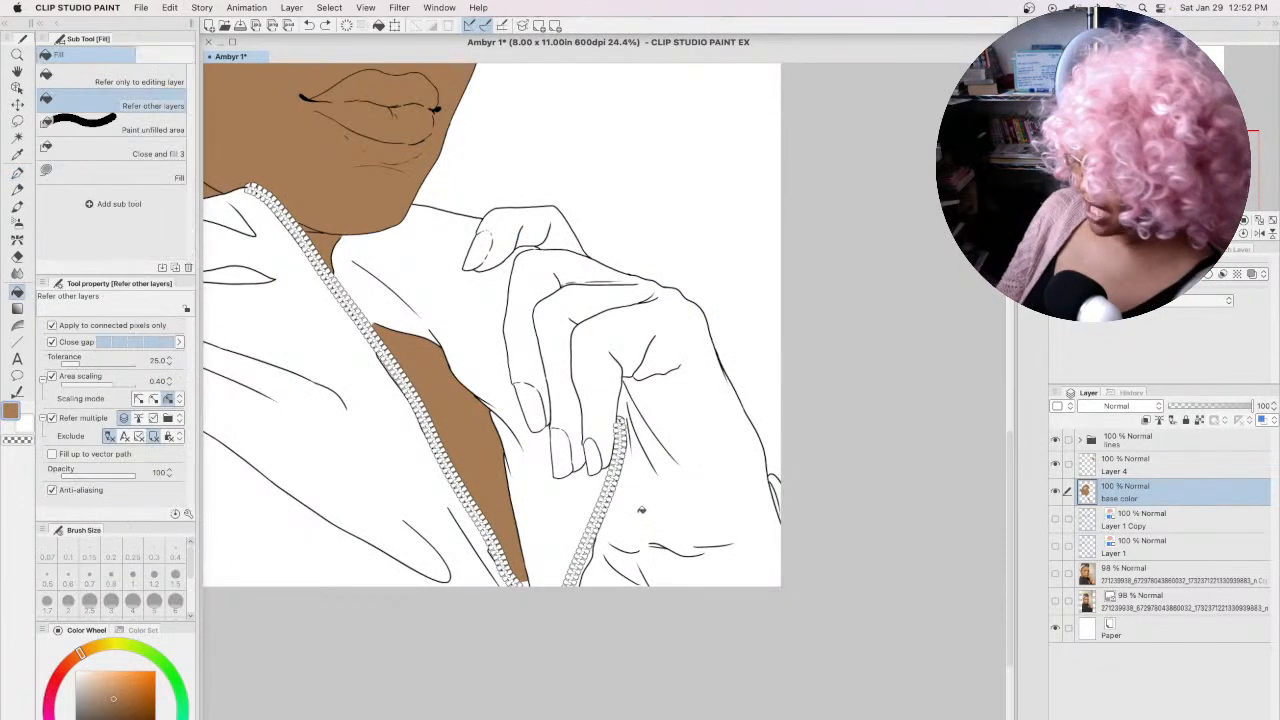
left_click(641, 510)
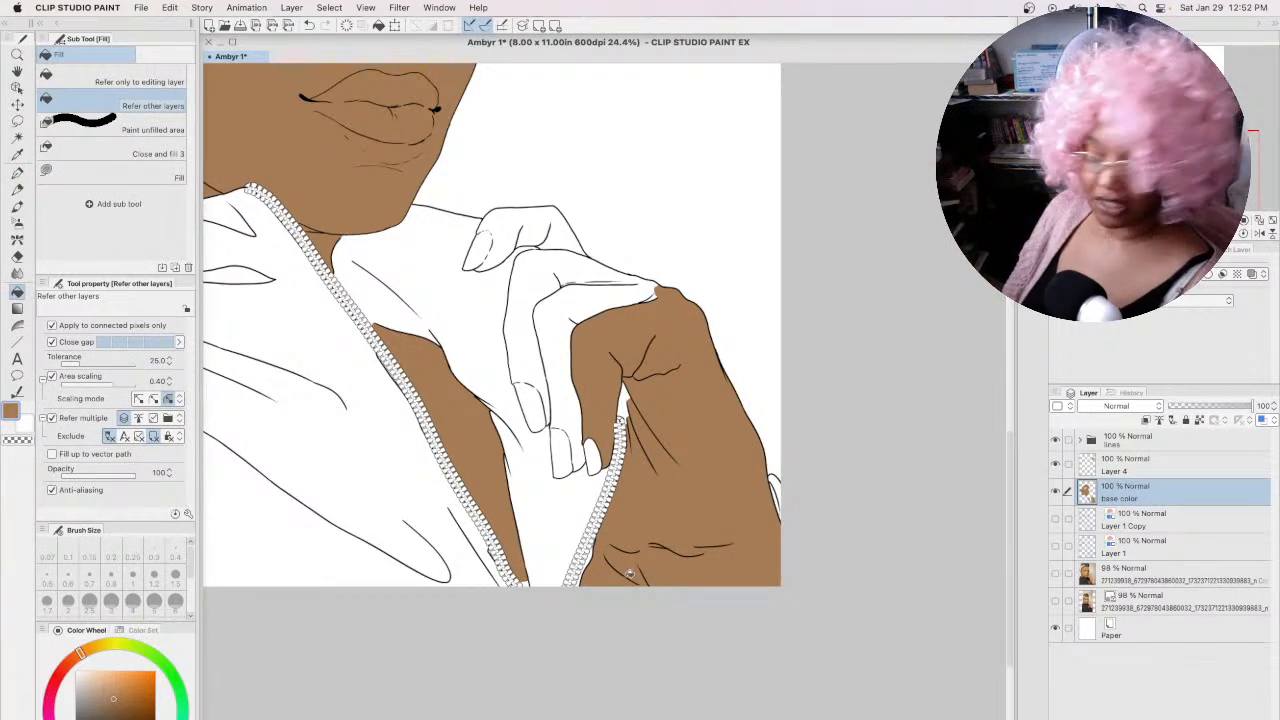
left_click_drag(633, 567, 698, 410)
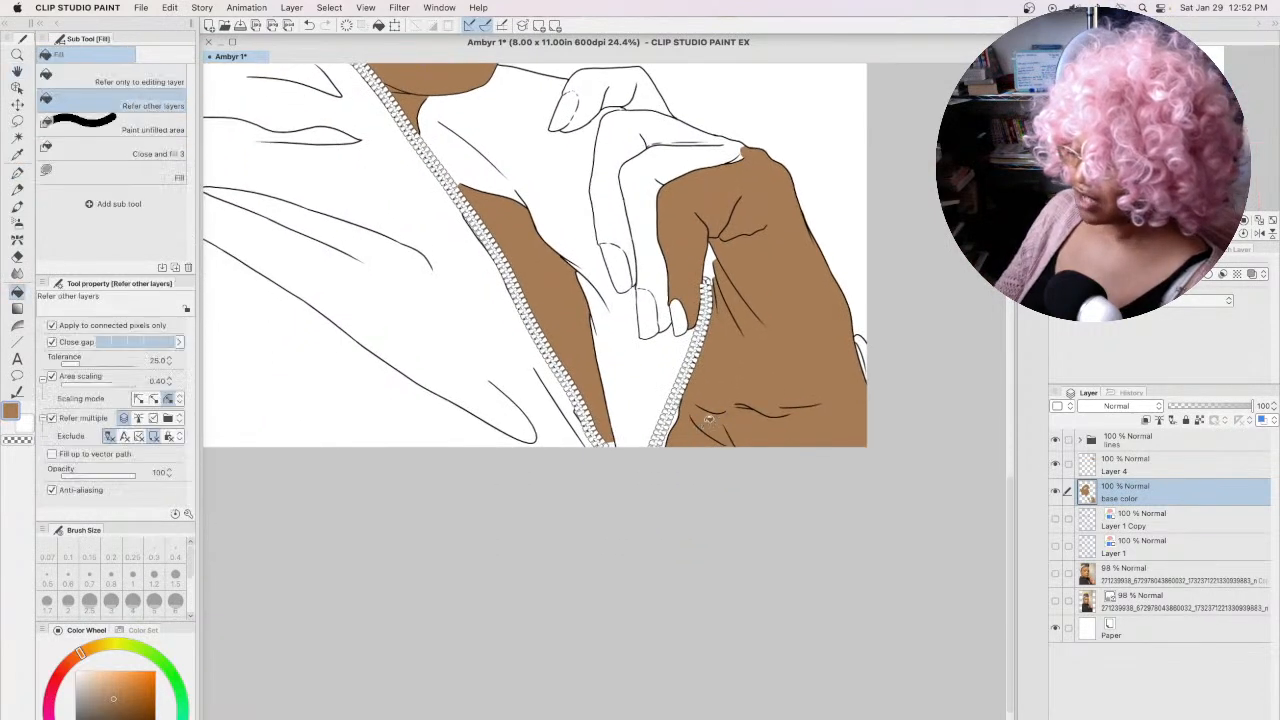
key("super+z")
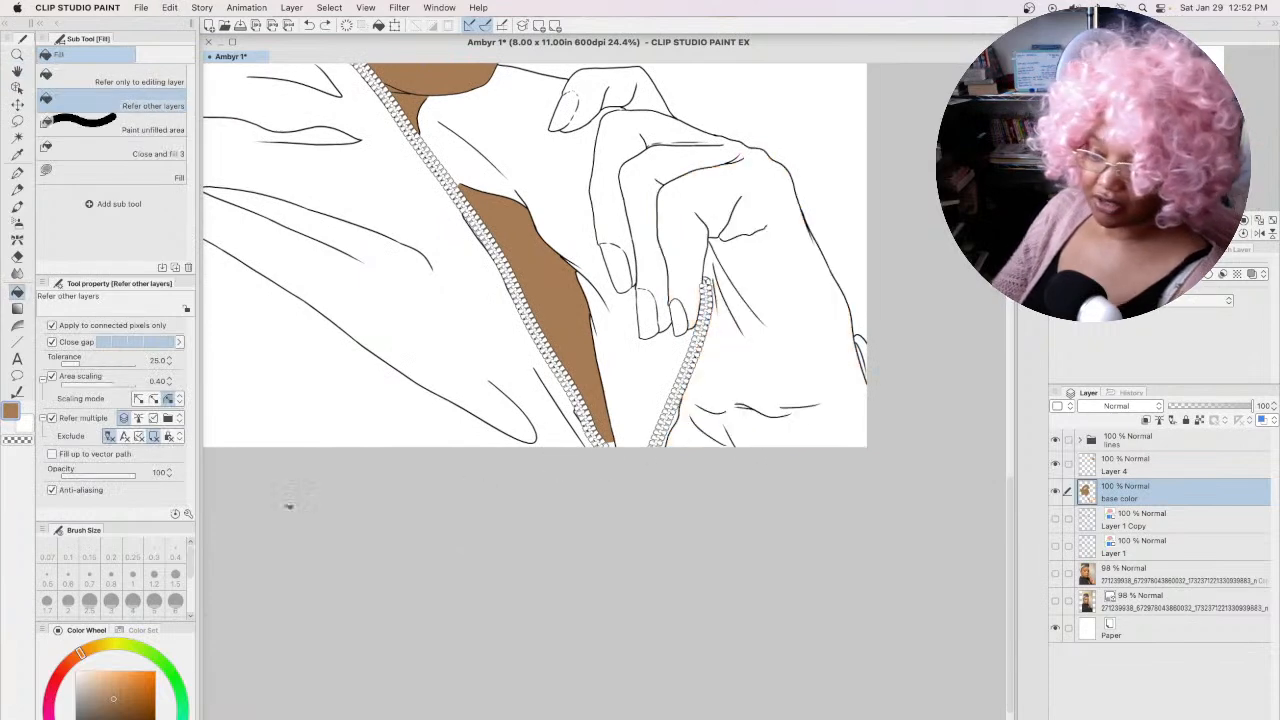
Step: Close the wrist line gap beside the zipper with the G-pen and fill the hand, fingers and thumb with the base brown
left_click(17, 173)
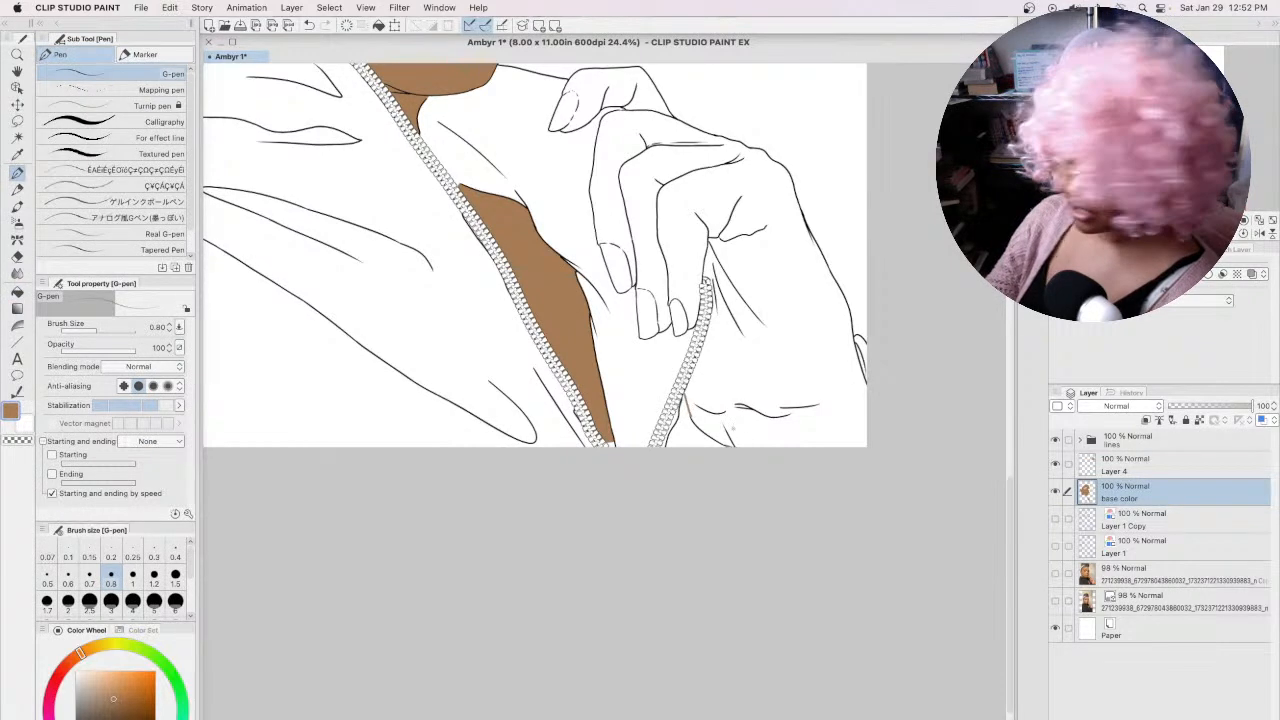
left_click(22, 291)
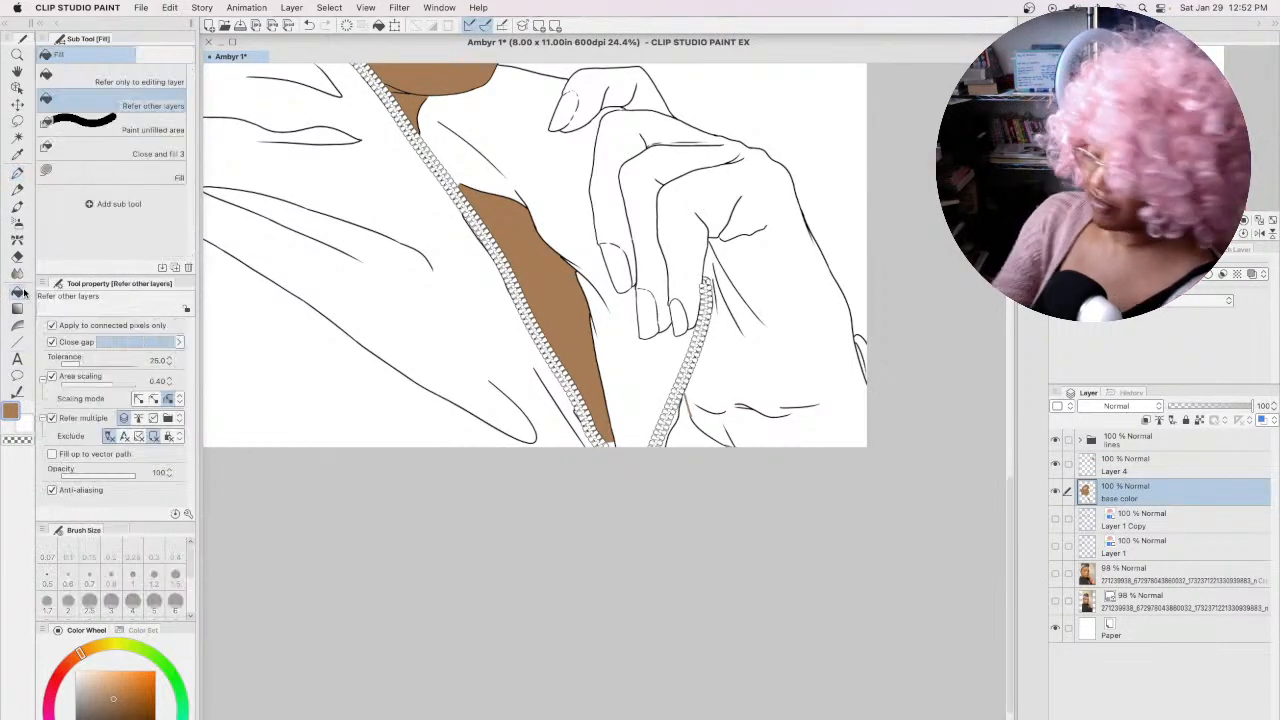
left_click(787, 365)
left_click_drag(1010, 484, 1004, 424)
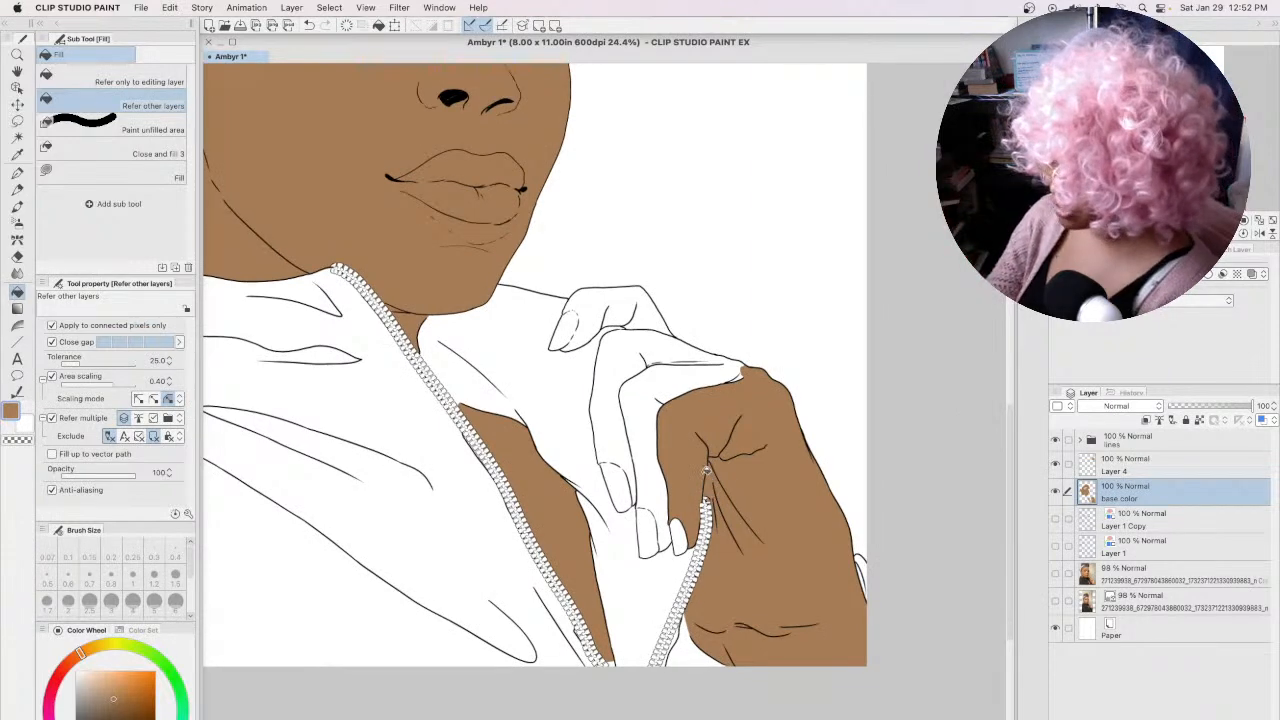
left_click(710, 366)
left_click(678, 336)
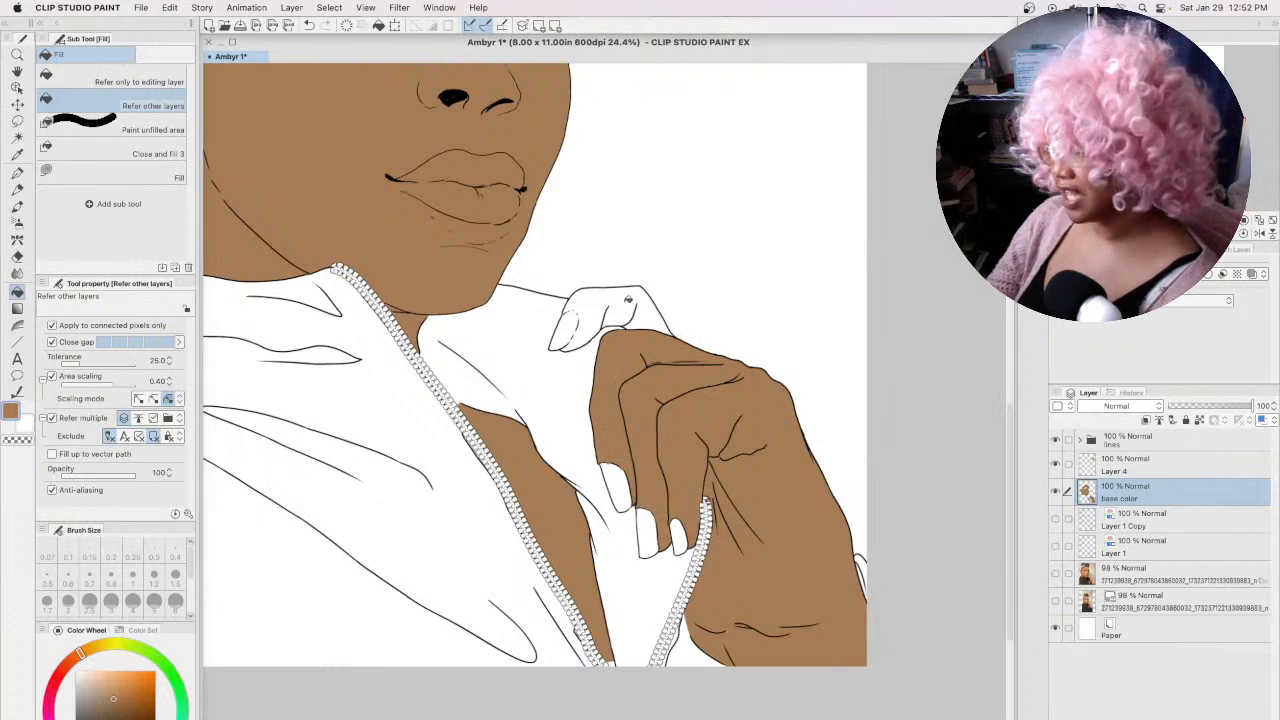
left_click(631, 294)
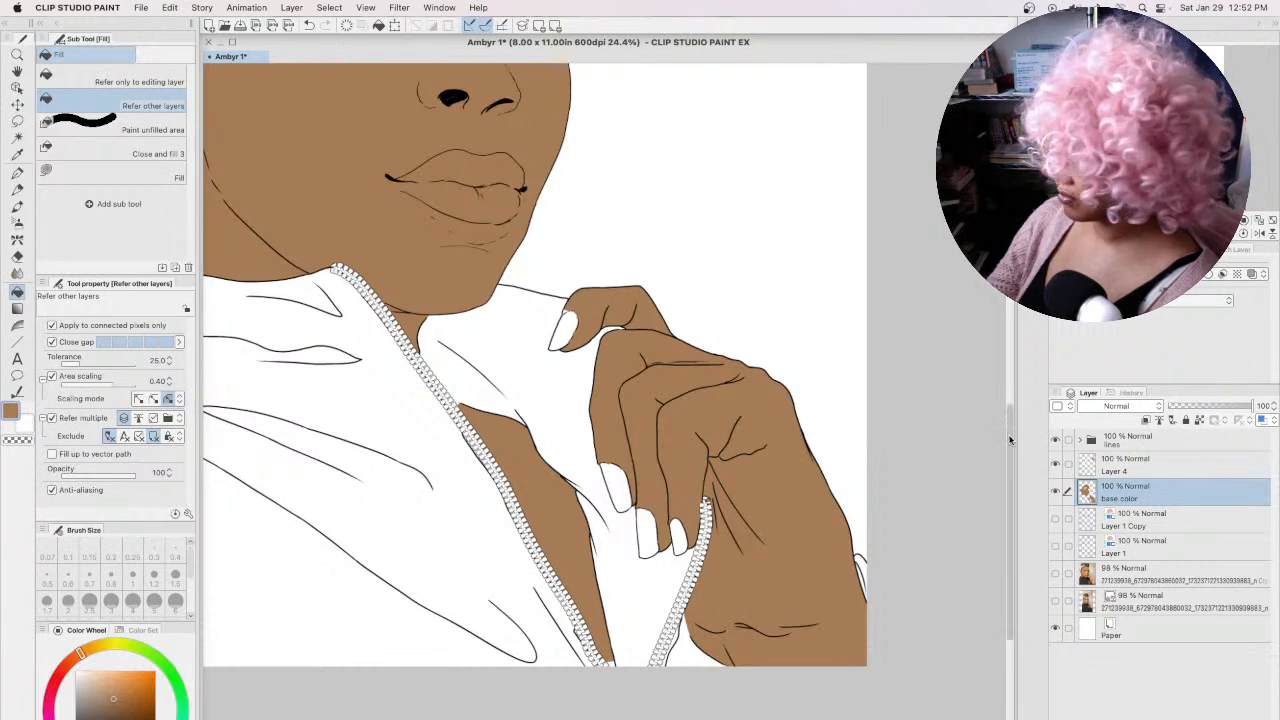
Step: Compare the Close and fill 3, Refer only to editing layer and Refer other layers fill settings, toggling the lines folder and base color layer
scroll(1001, 375, "up", 5)
scroll(1001, 371, "up", 2)
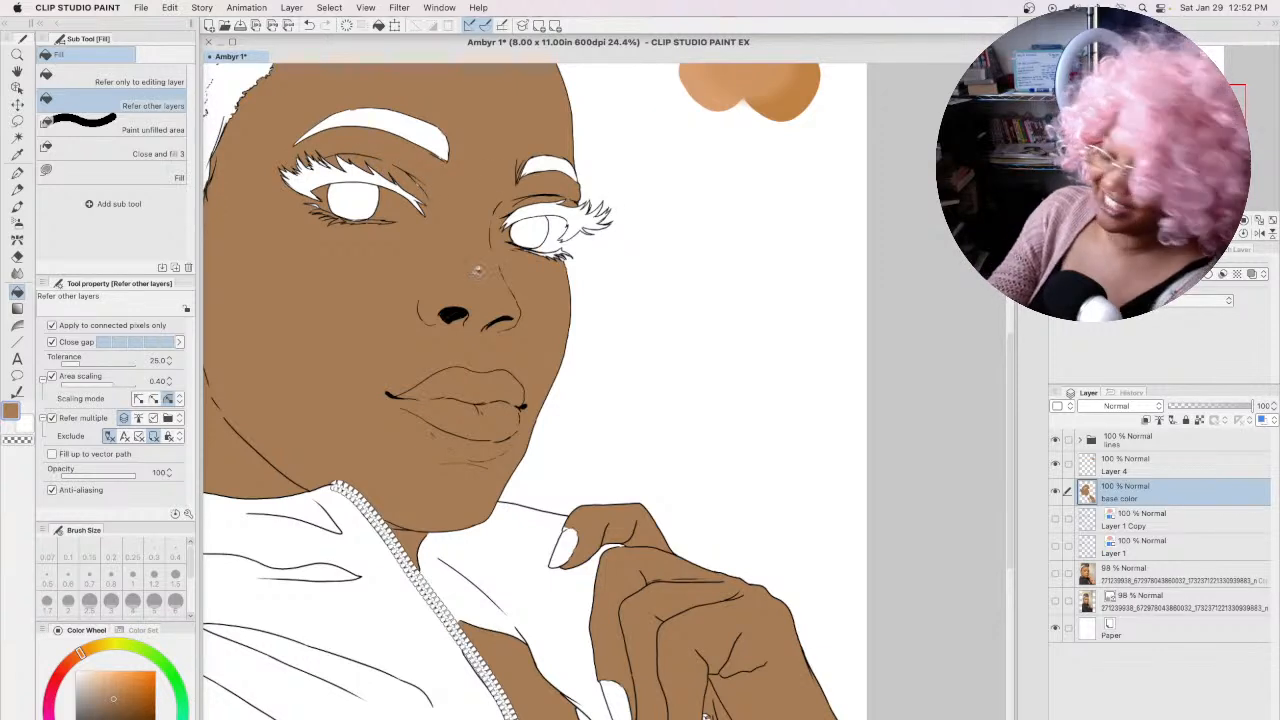
key("p")
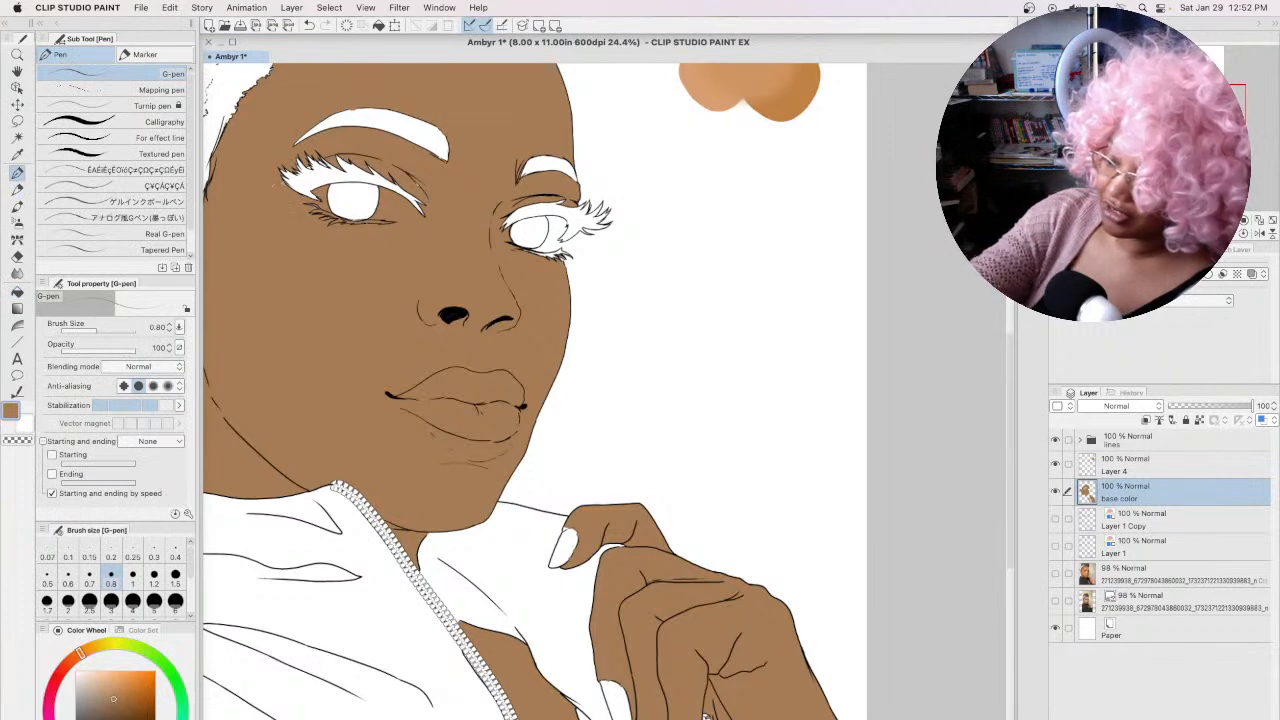
left_click(18, 290)
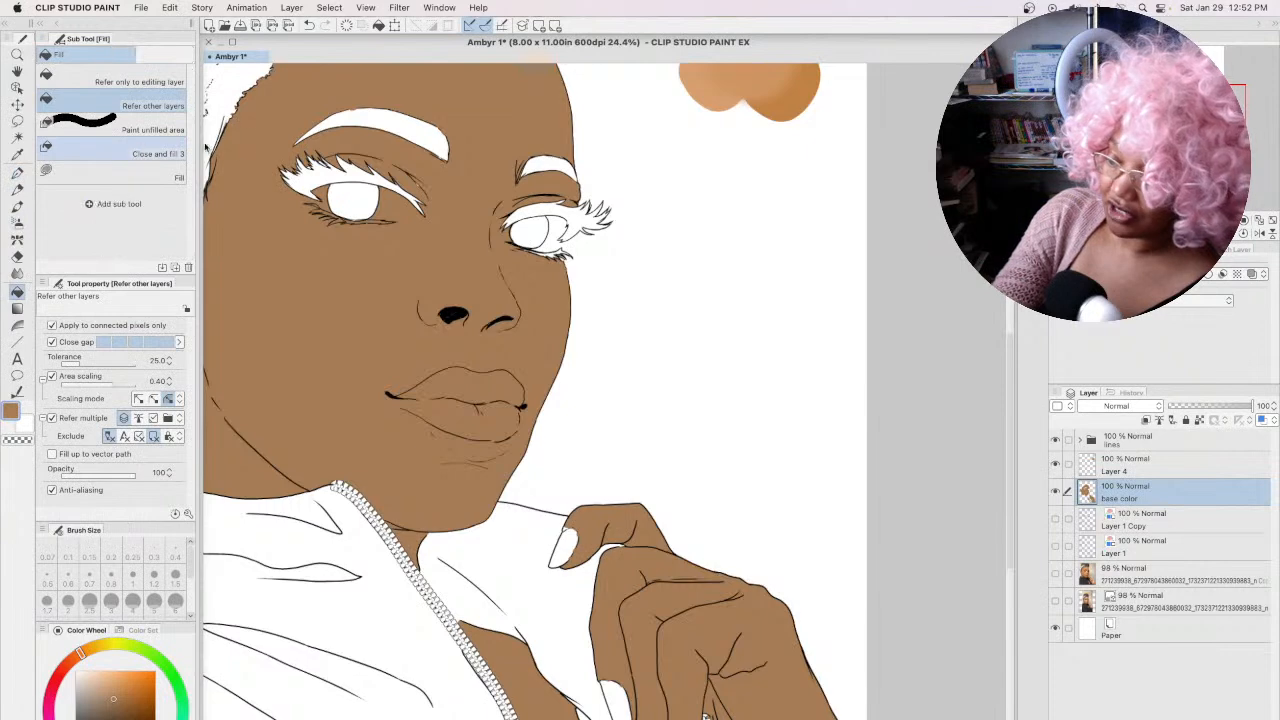
left_click(171, 149)
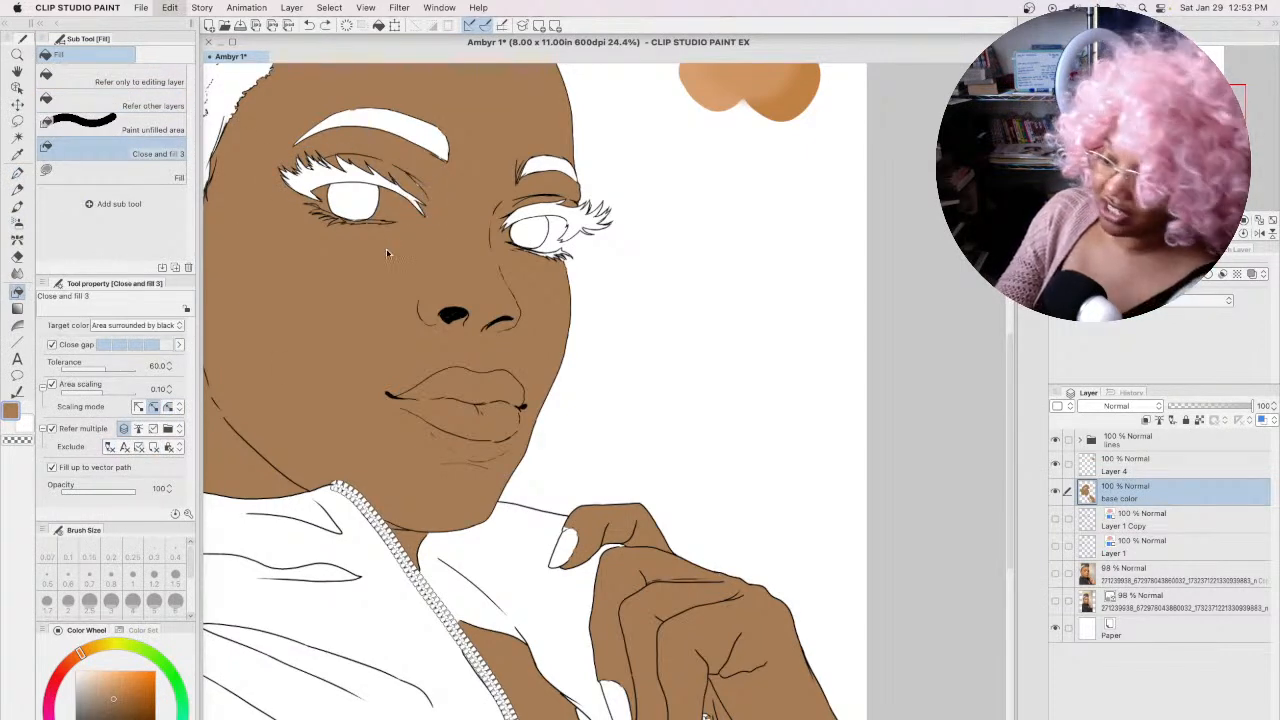
left_click(169, 108)
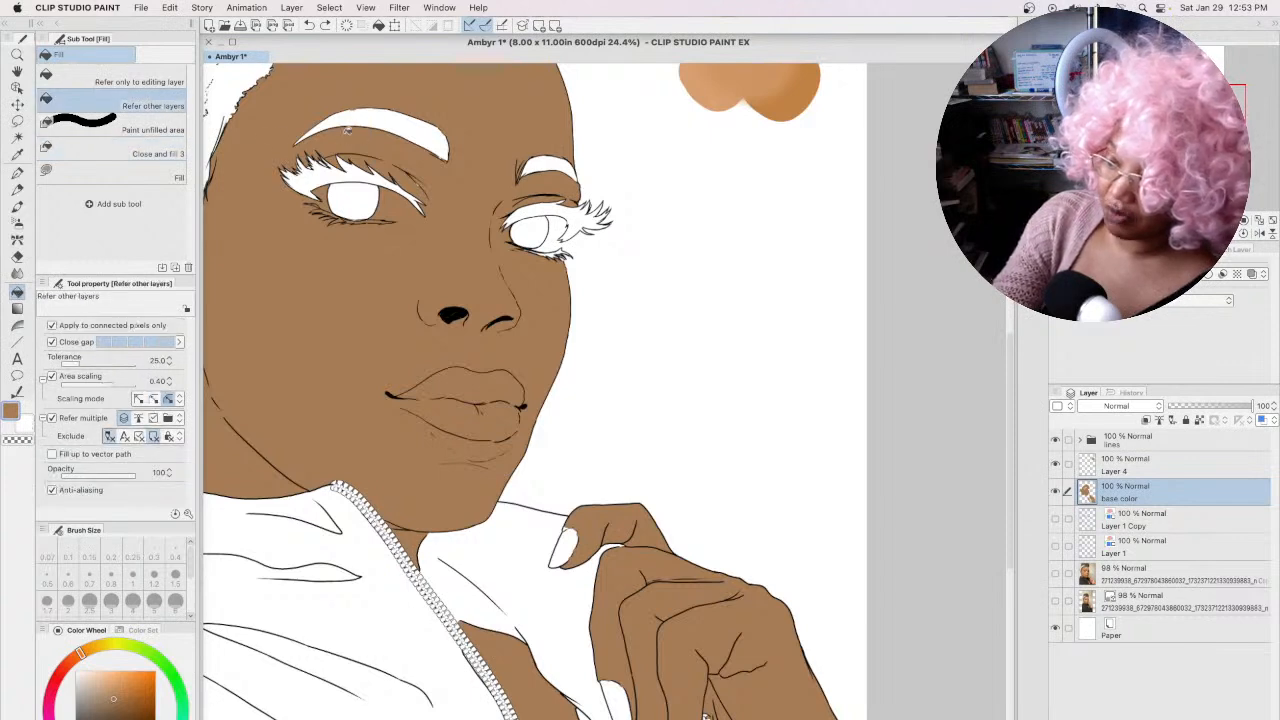
left_click(1055, 441)
left_click(1055, 441)
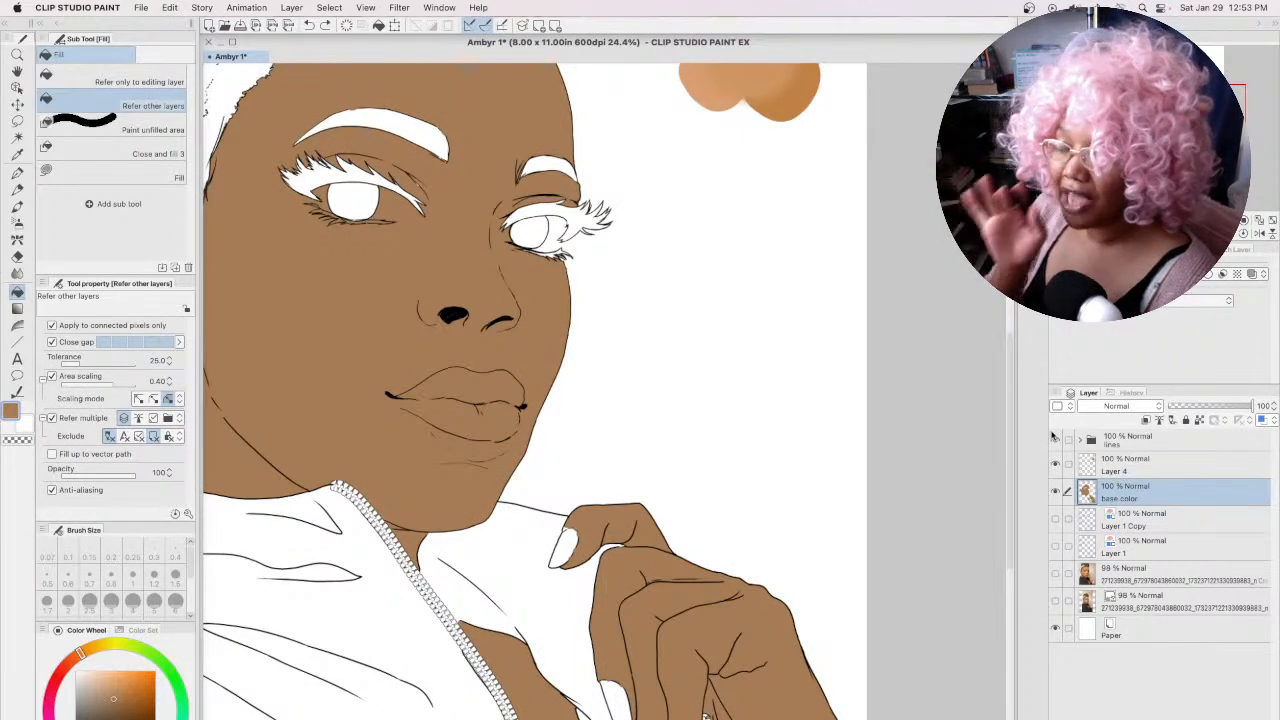
left_click(140, 81)
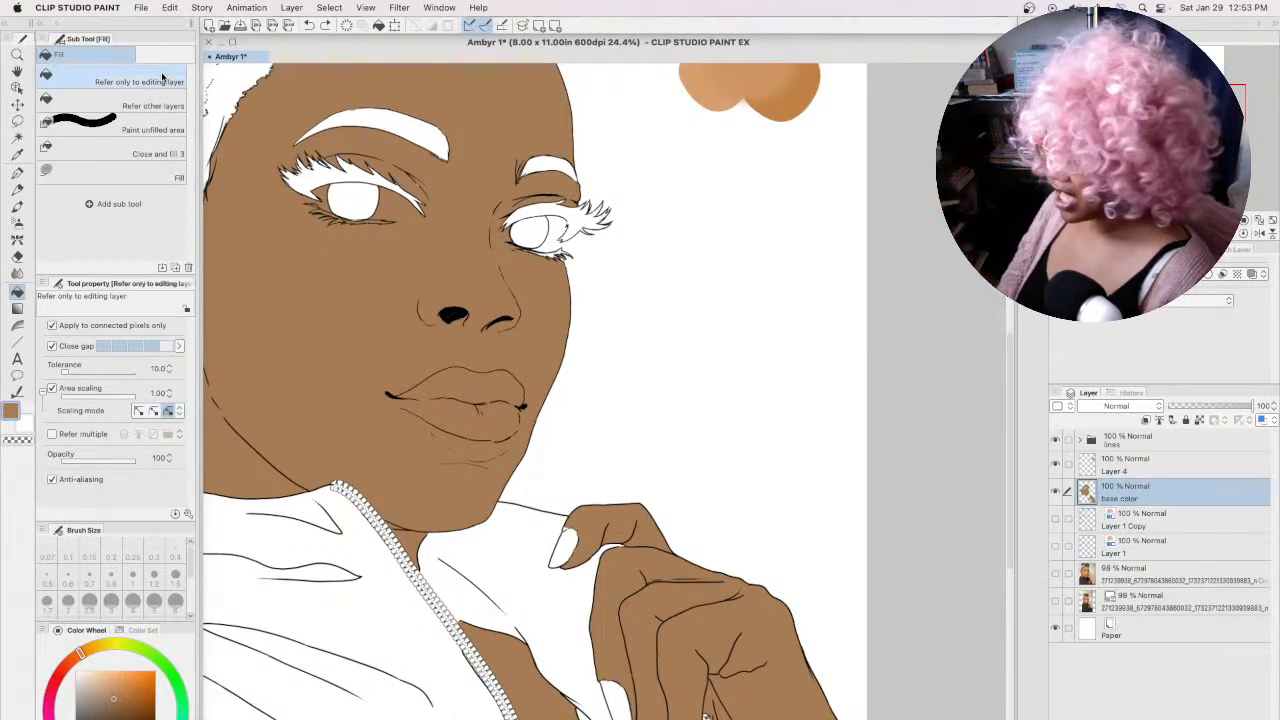
left_click(1055, 491)
left_click(1055, 491)
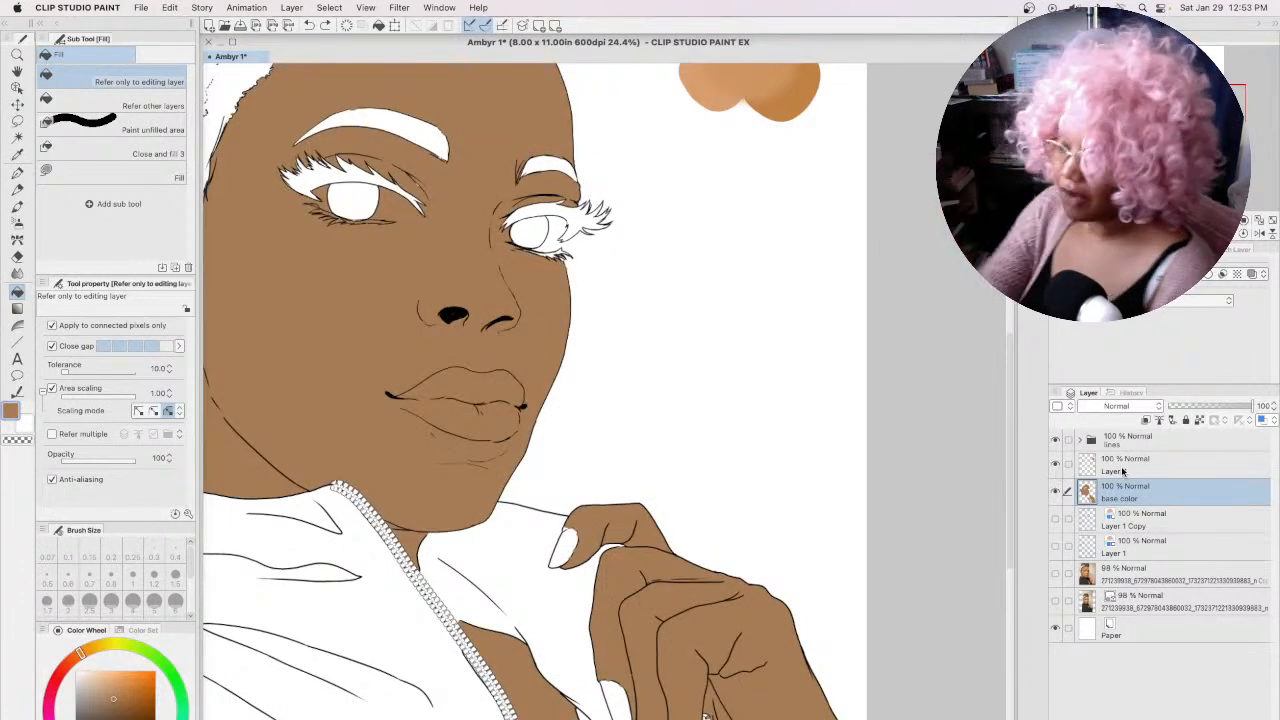
left_click(163, 104)
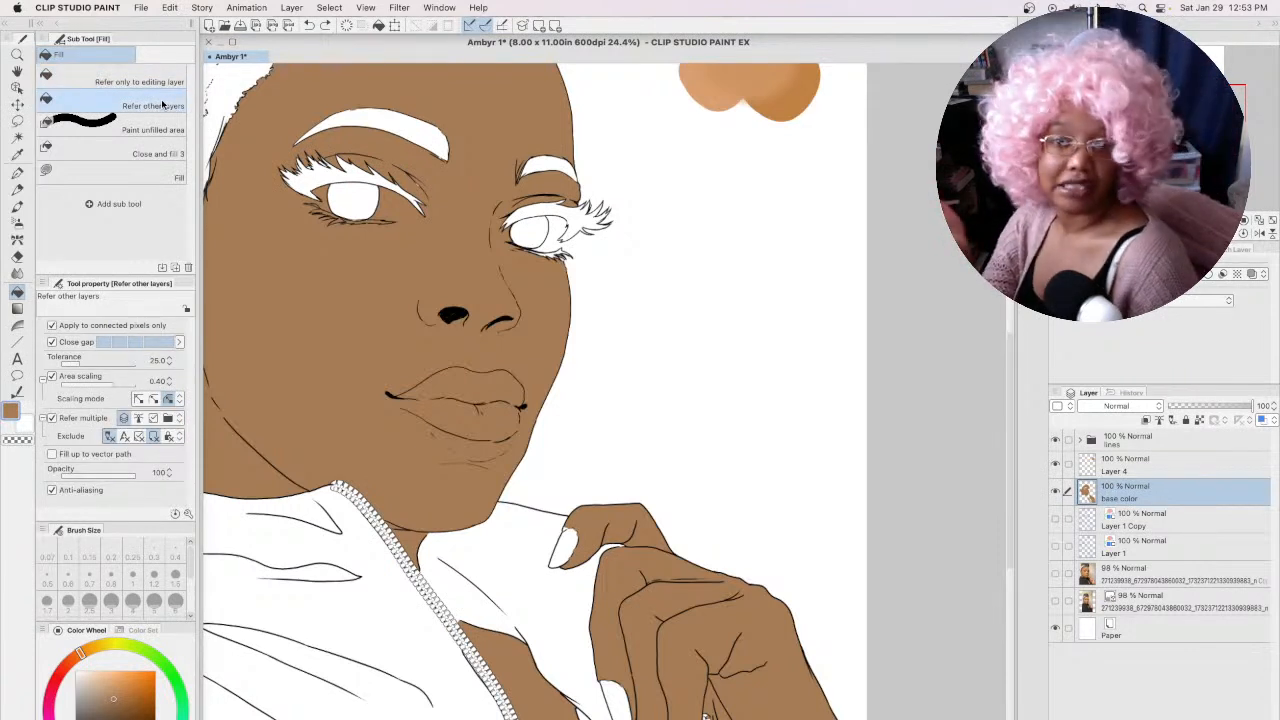
Step: Fill the nearer eye's lash area with the base brown and paint over its iris and eyebrow with the G-pen at size 8
left_click(17, 172)
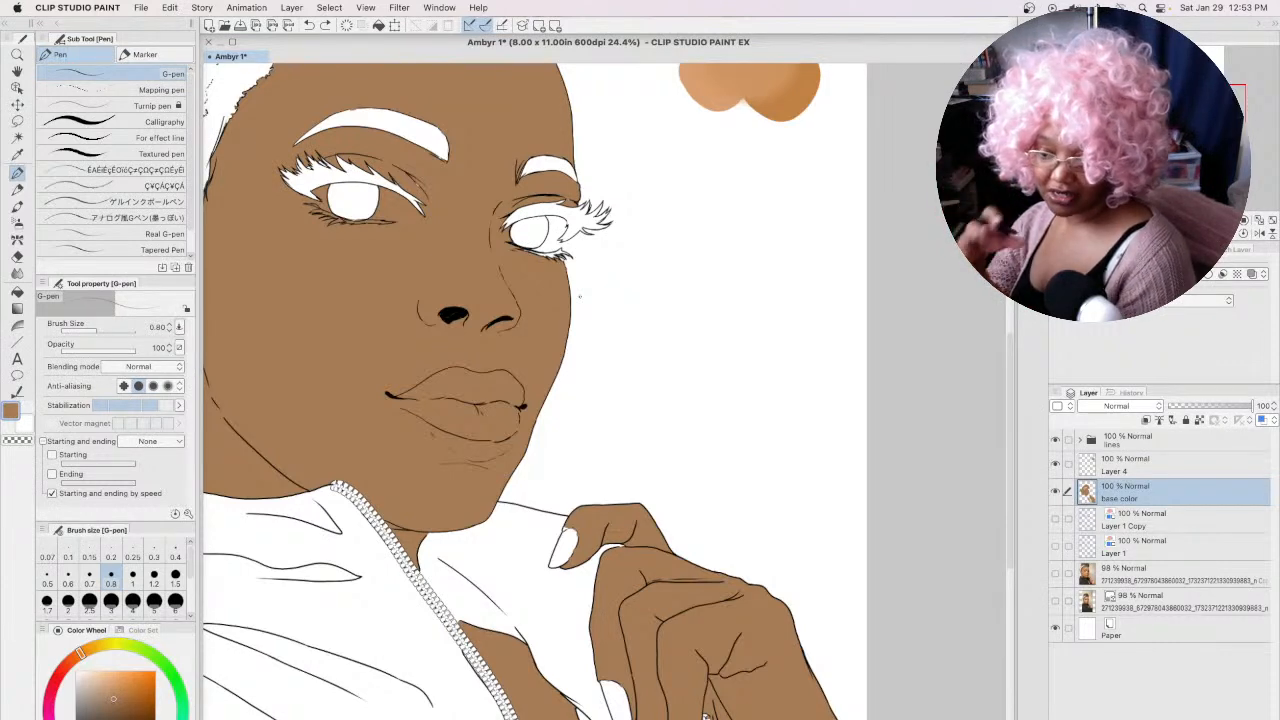
left_click(17, 290)
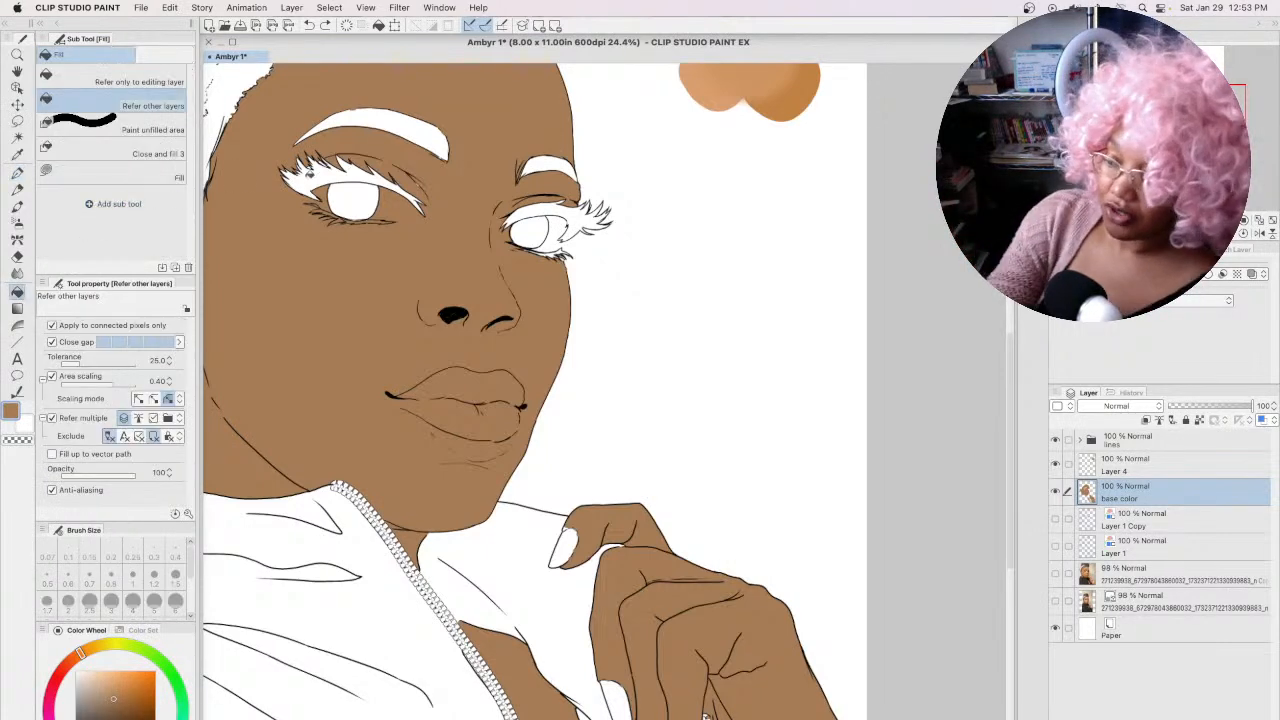
left_click(311, 177)
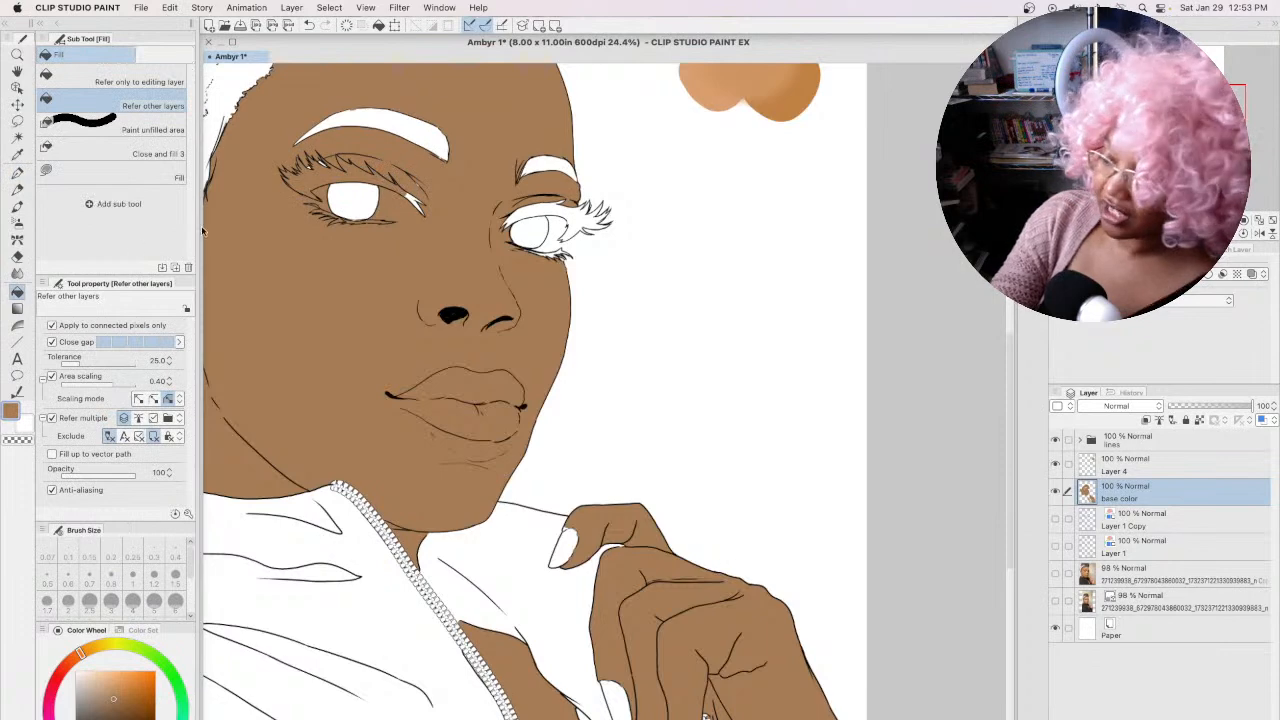
left_click(17, 172)
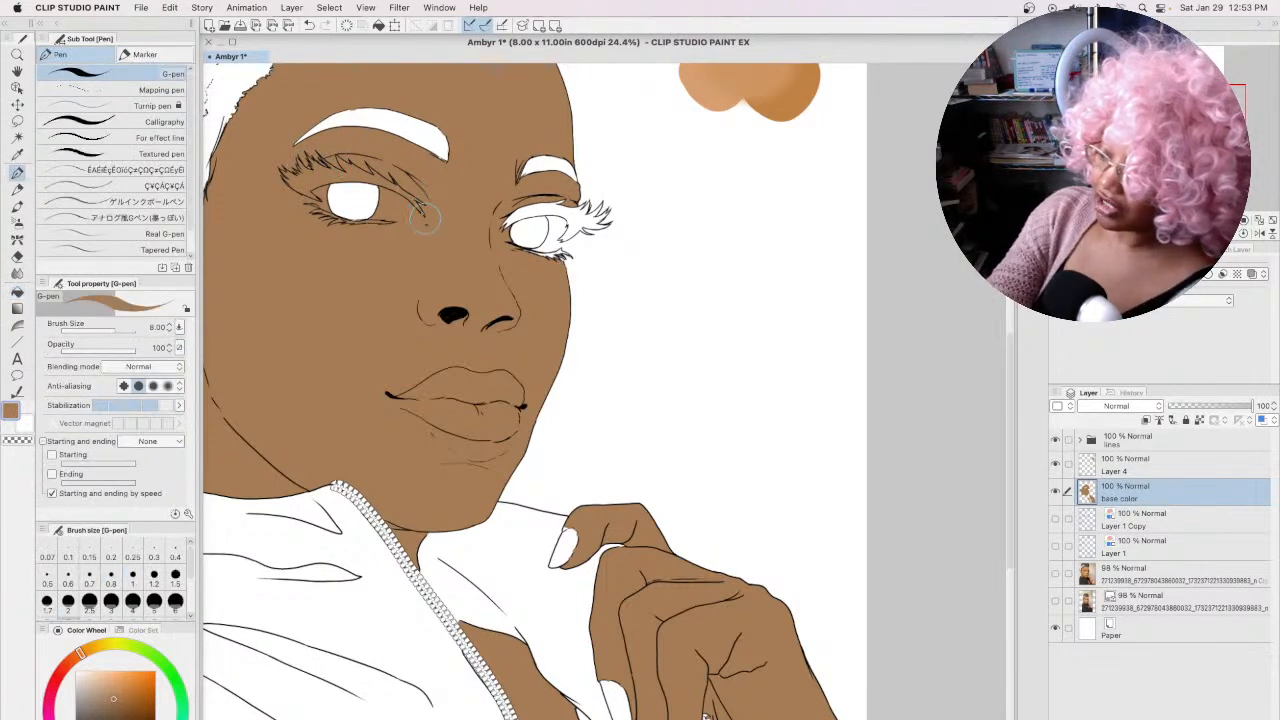
left_click_drag(337, 191, 372, 208)
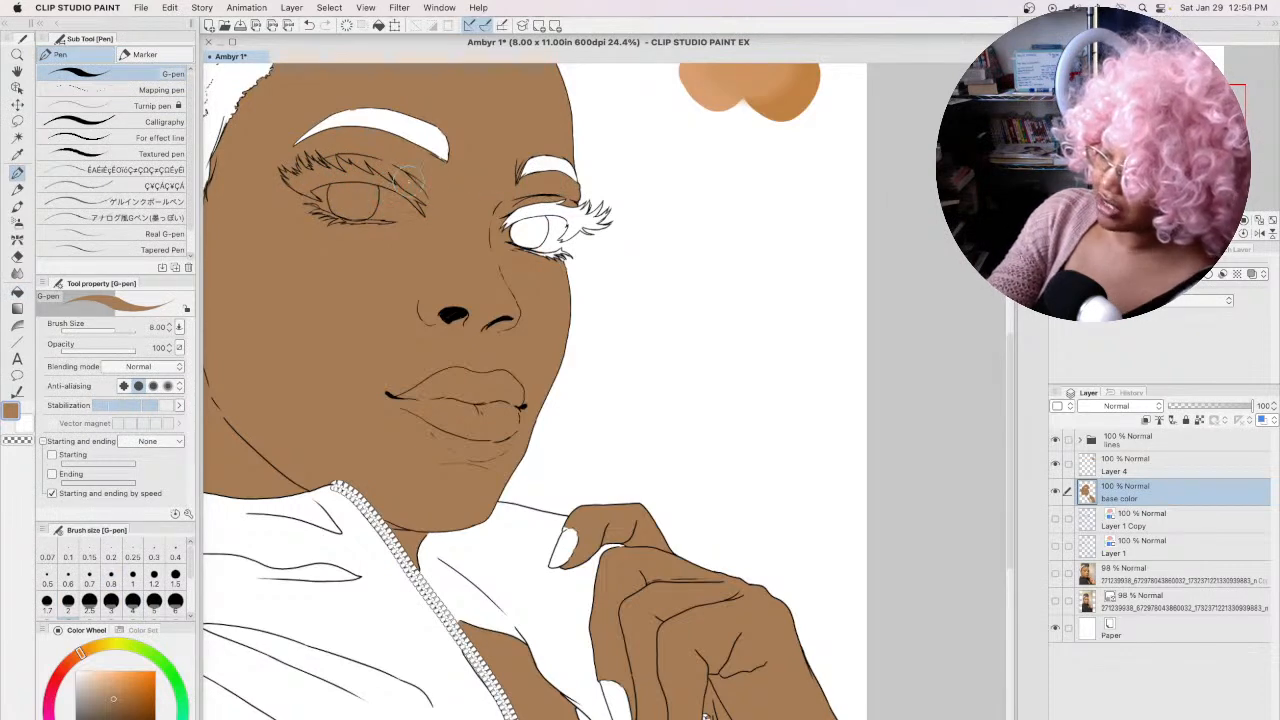
mouse_move(441, 152)
left_mouse_down()
mouse_move(326, 108)
mouse_move(432, 150)
left_mouse_up()
Step: Paint the far eye and eyebrow with the base brown, reducing the G-pen to size 1.7 toward the face edge
mouse_move(526, 160)
left_mouse_down()
mouse_move(499, 210)
mouse_move(534, 133)
mouse_move(524, 262)
mouse_move(536, 277)
mouse_move(542, 140)
mouse_move(543, 270)
left_mouse_up()
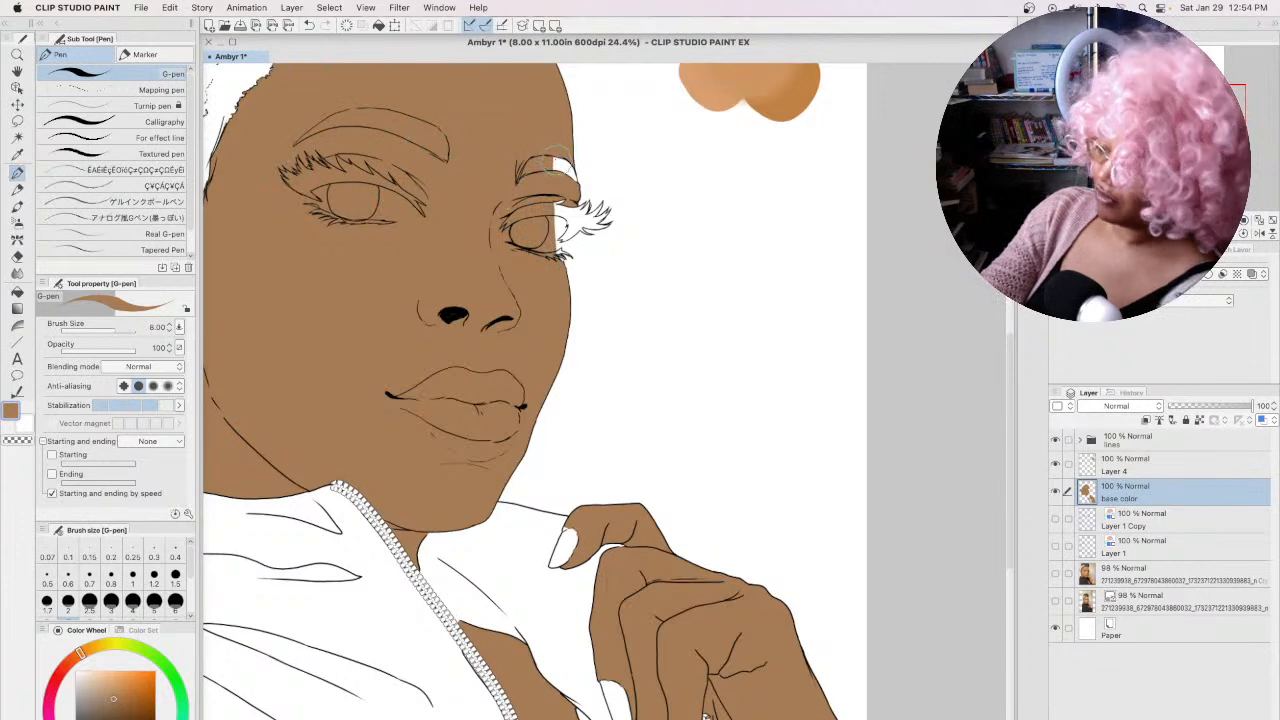
key("bracketleft")
key("bracketleft")
key("bracketleft")
key("bracketleft")
mouse_move(556, 161)
left_mouse_down()
mouse_move(569, 190)
mouse_move(559, 158)
mouse_move(575, 188)
mouse_move(564, 230)
left_mouse_up()
key("bracketleft")
key("bracketleft")
key("bracketleft")
key("bracketleft")
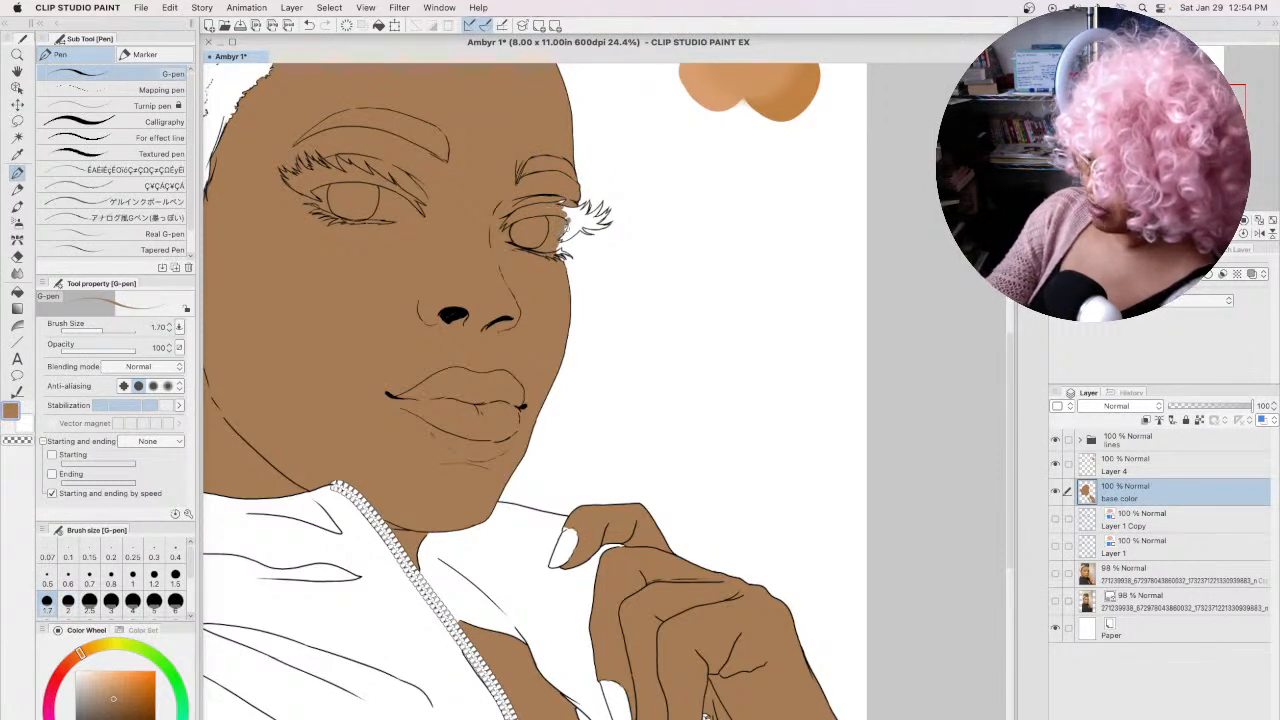
Step: Fill the far eye's protruding lashes with the base brown and touch up the remaining white spots around them with the G-pen
left_click(17, 290)
left_click(575, 228)
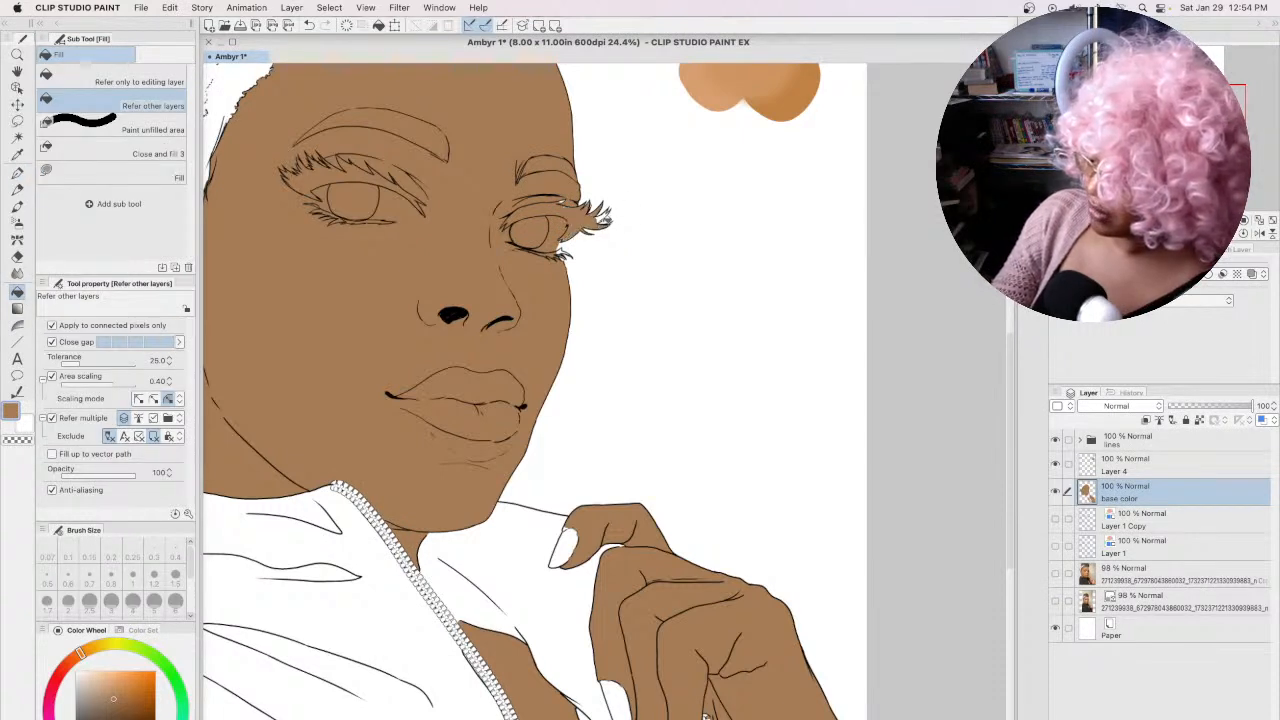
left_click(17, 172)
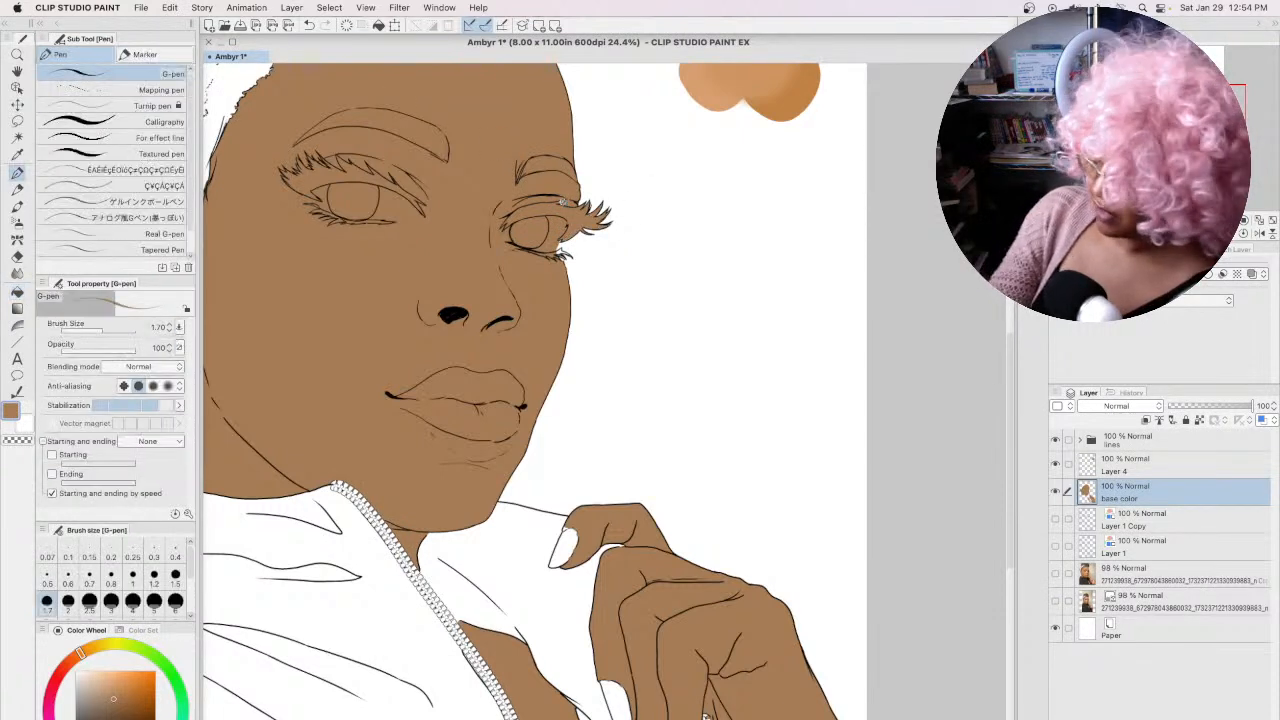
left_click(17, 290)
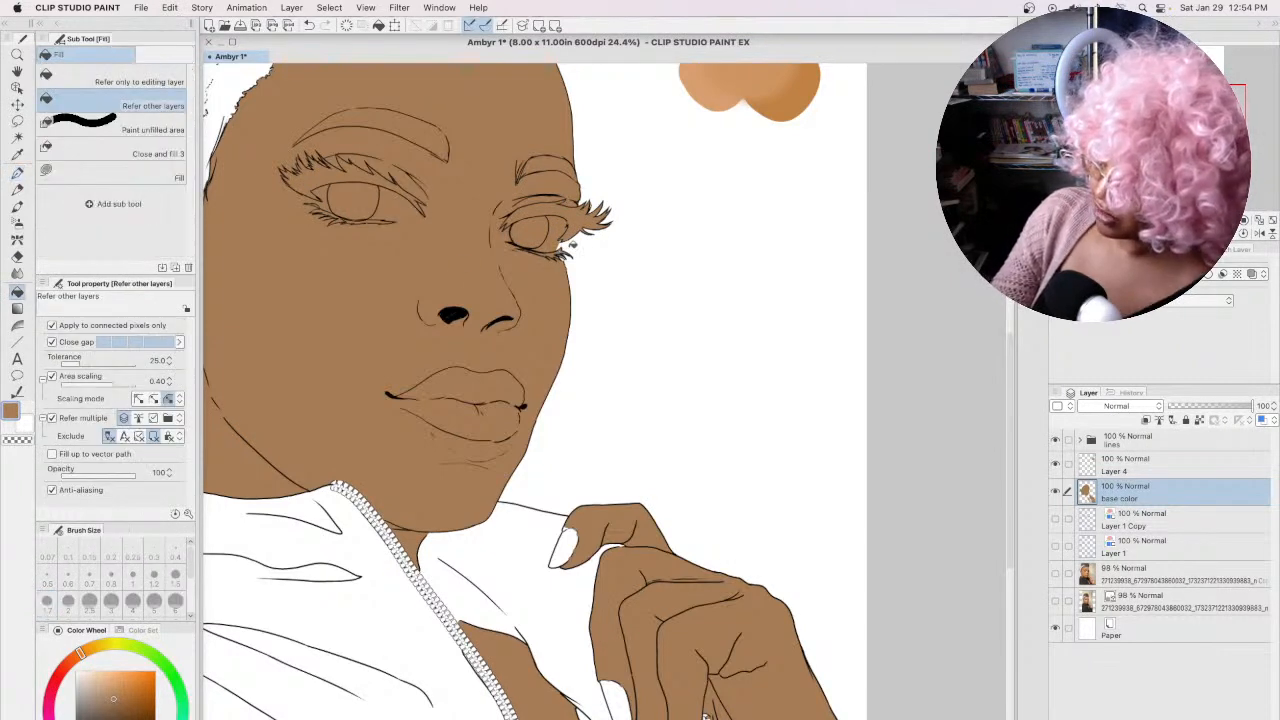
left_click(17, 172)
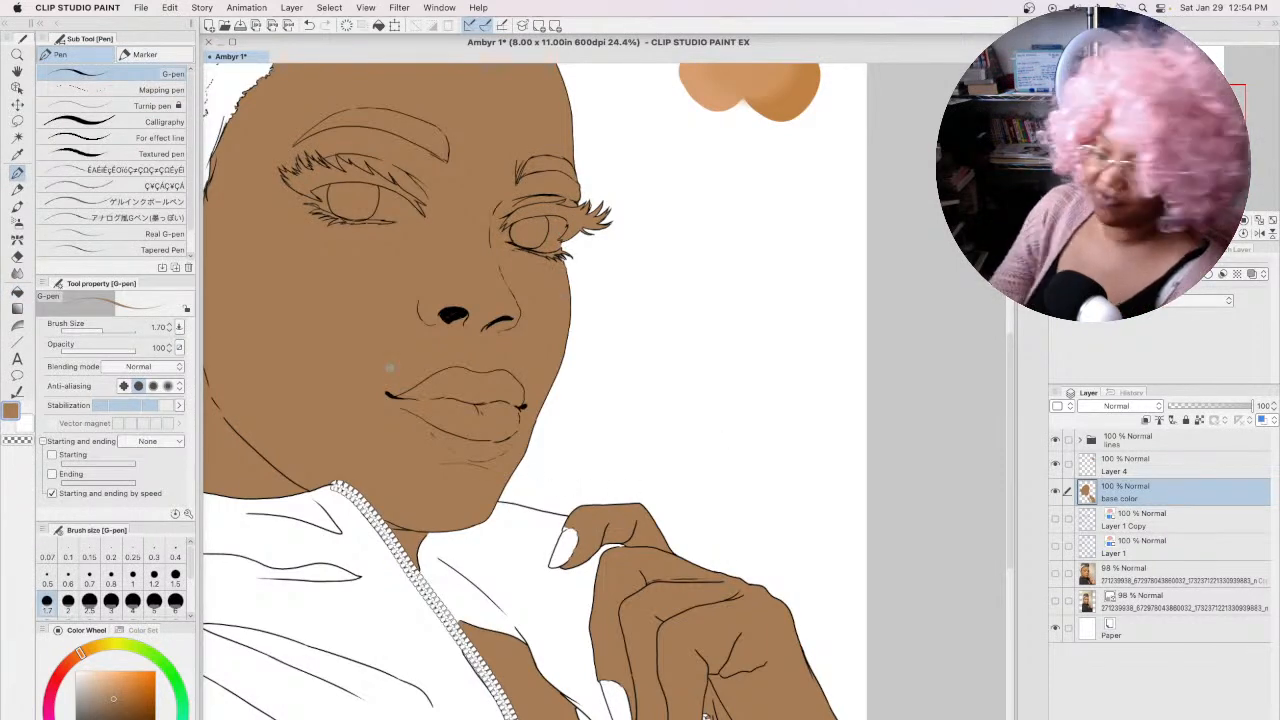
Step: Fill the thumbnail and the three fingernails of the raised hand with the base brown
scroll(682, 625, "down", 5)
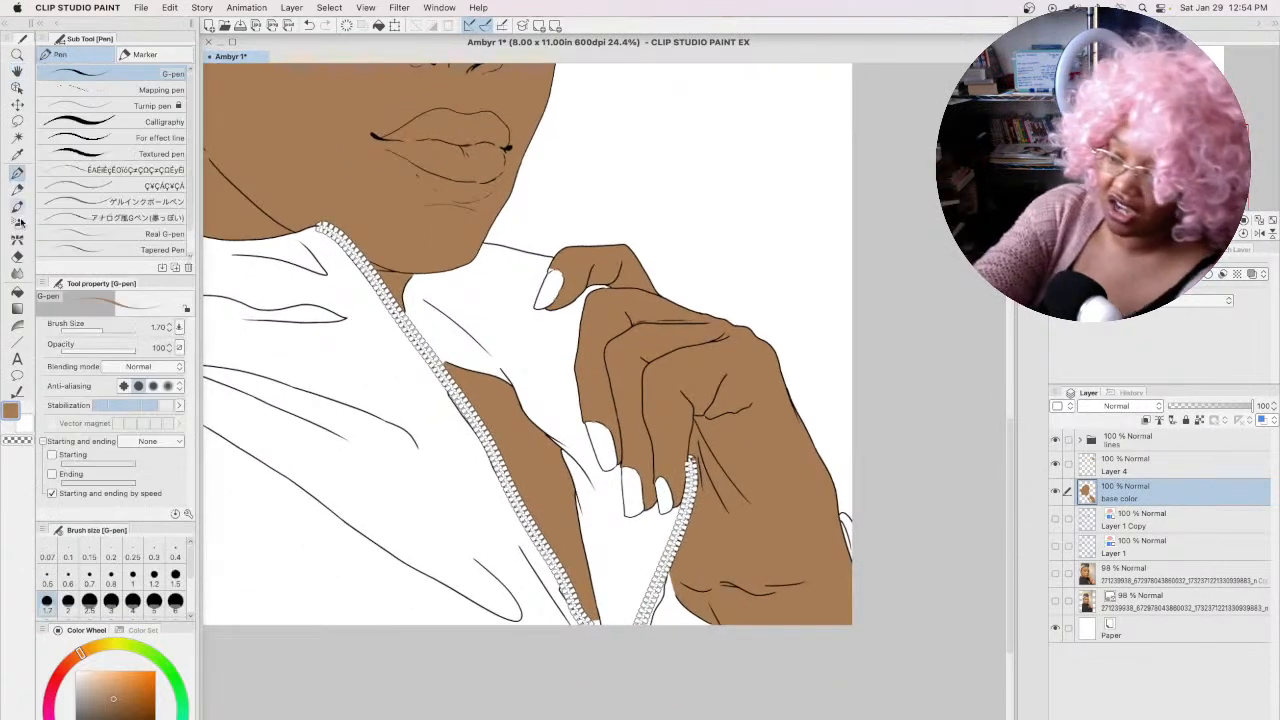
left_click(18, 290)
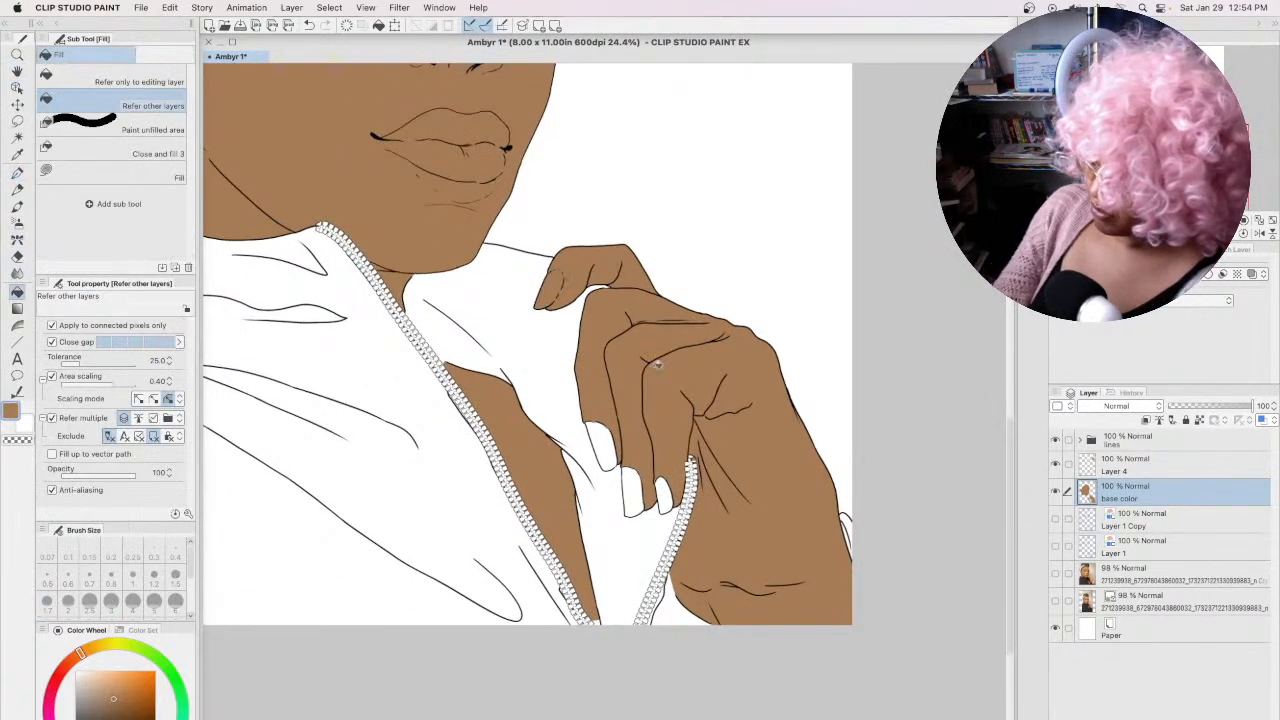
left_click(599, 446)
left_click(635, 494)
left_click(668, 496)
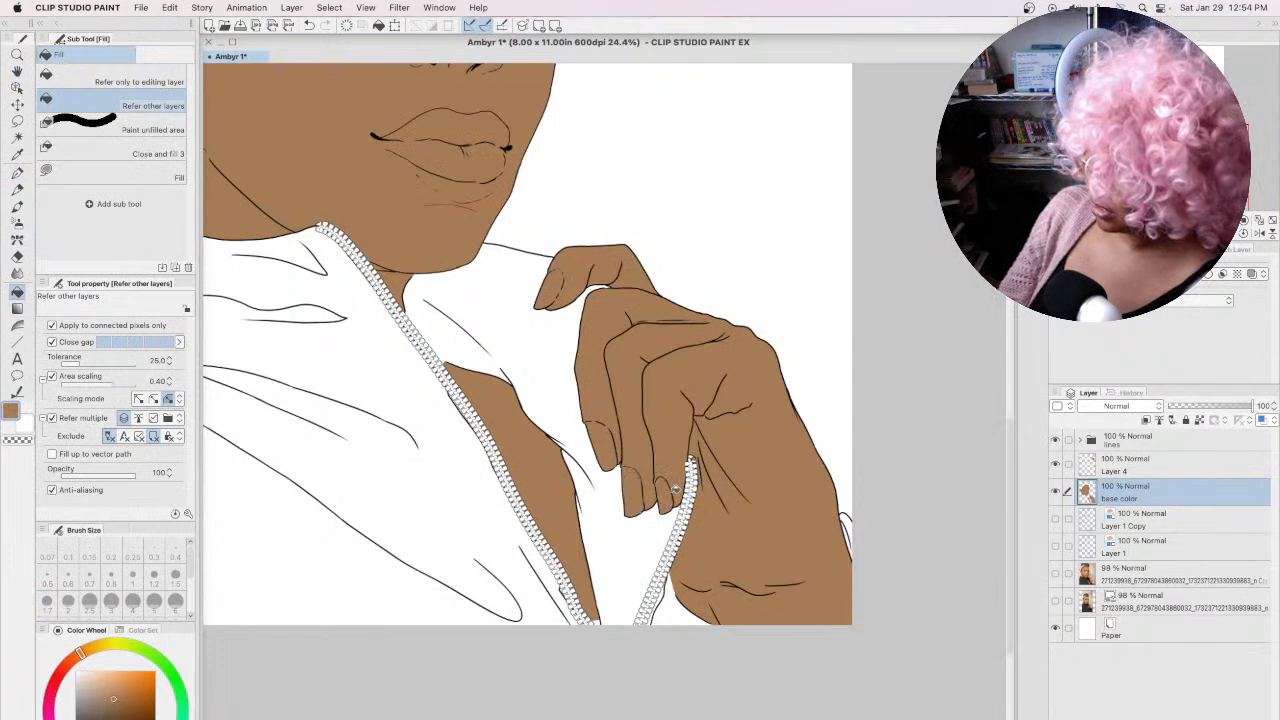
Step: Compare the hair and headband with the reference photo by briefly showing and hiding each of the two photo layers
left_click_drag(475, 195, 697, 543)
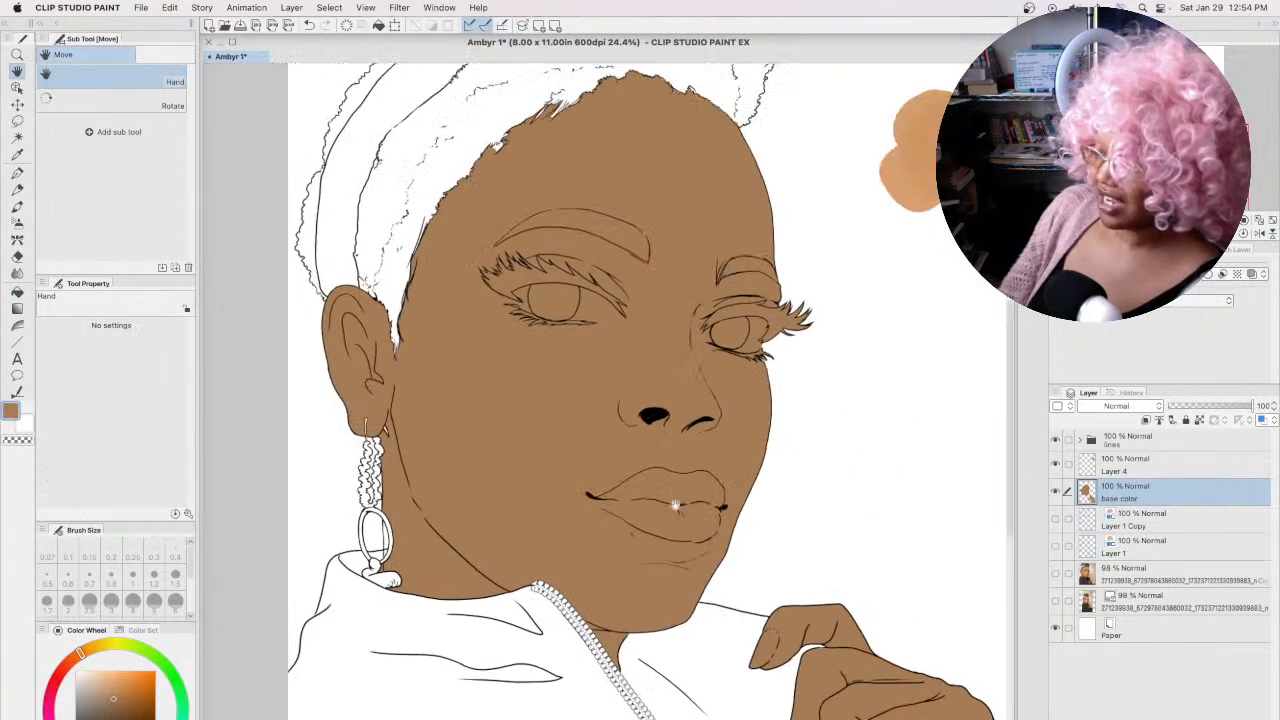
left_click_drag(663, 251, 651, 337)
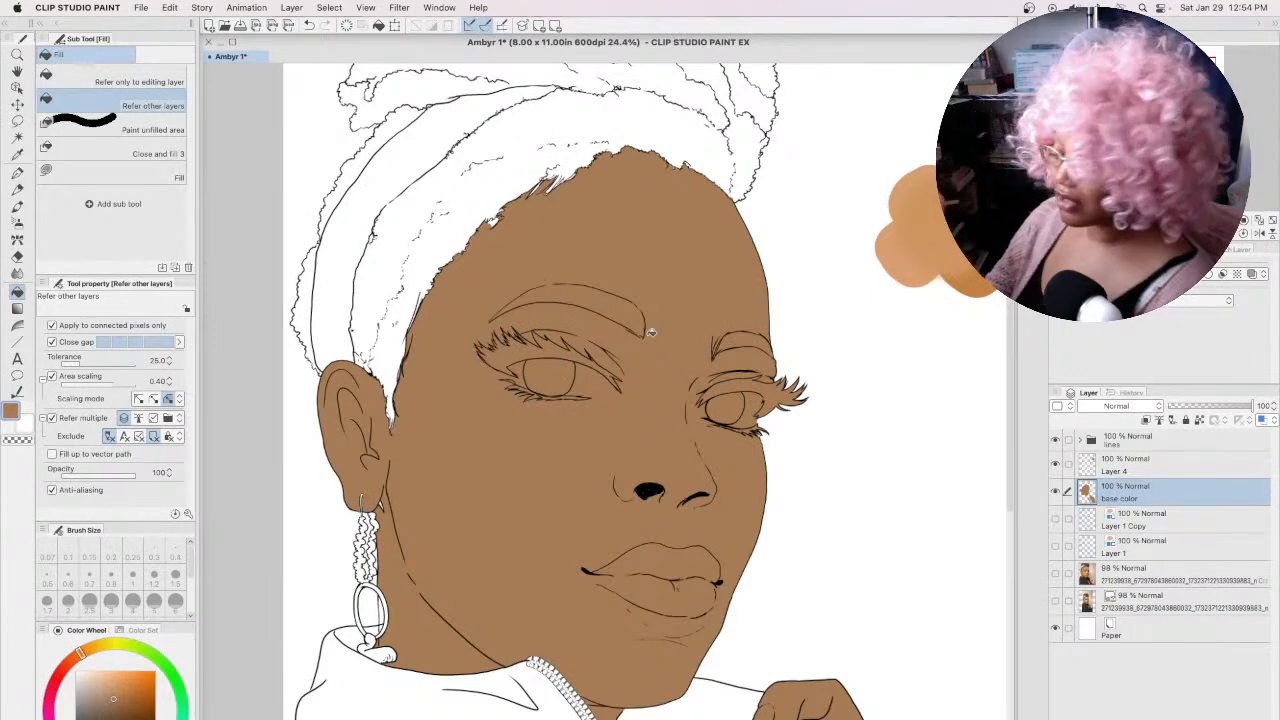
left_click(18, 172)
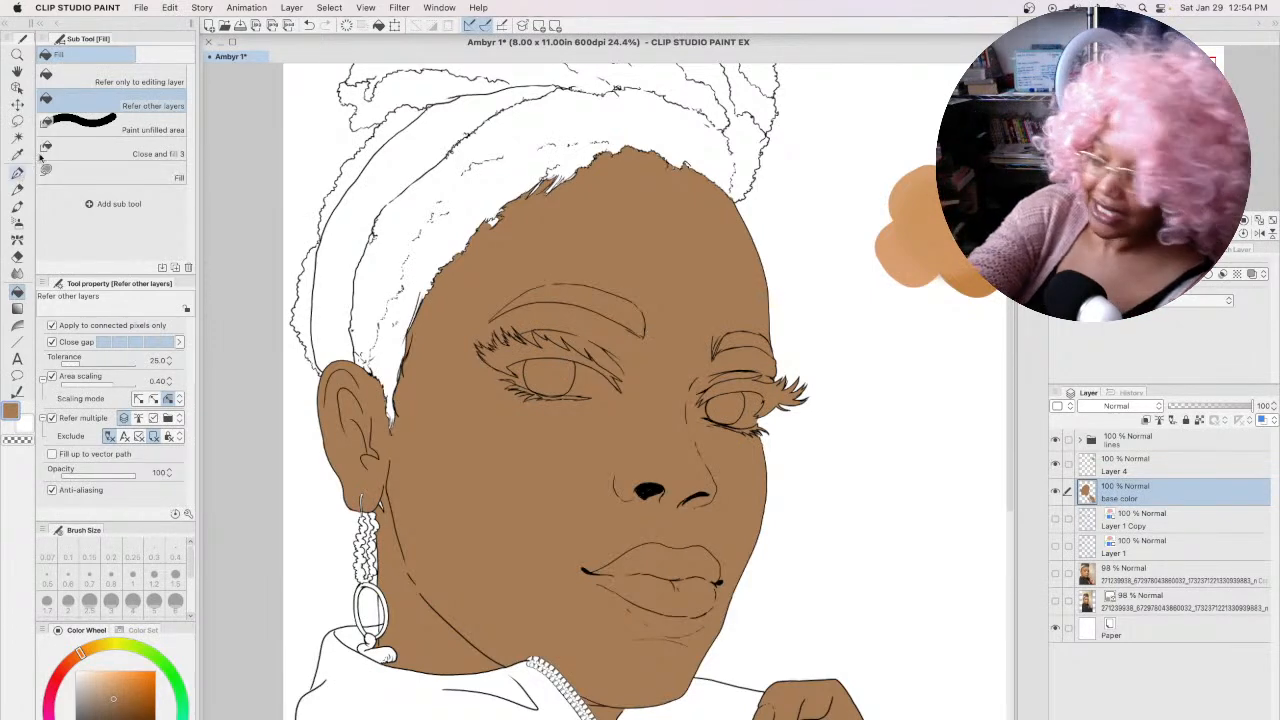
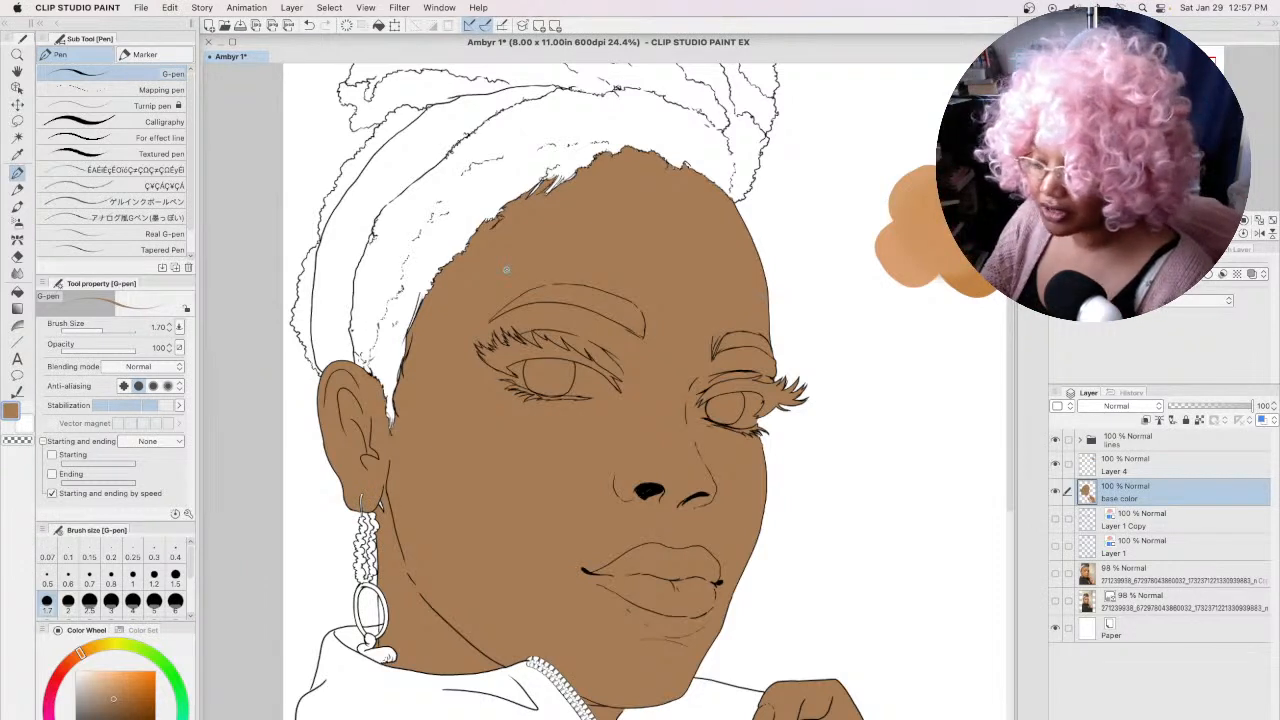
left_click_drag(576, 236, 646, 376)
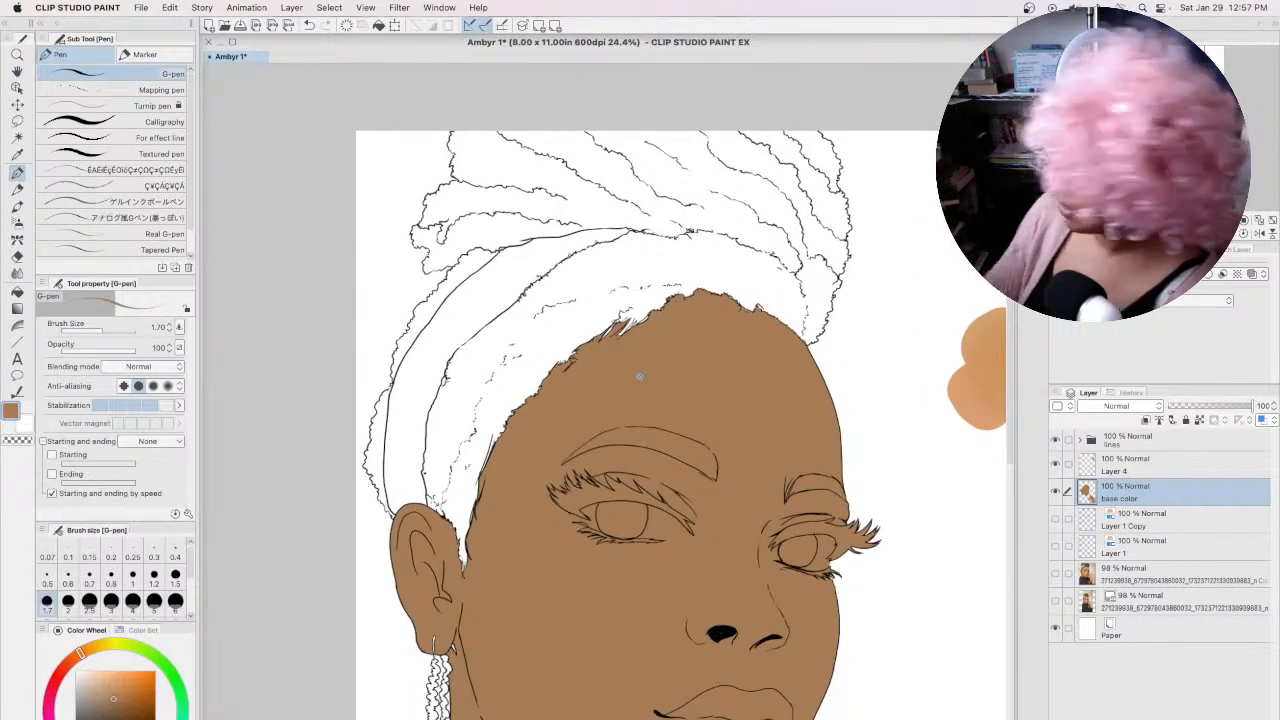
left_click(1055, 574)
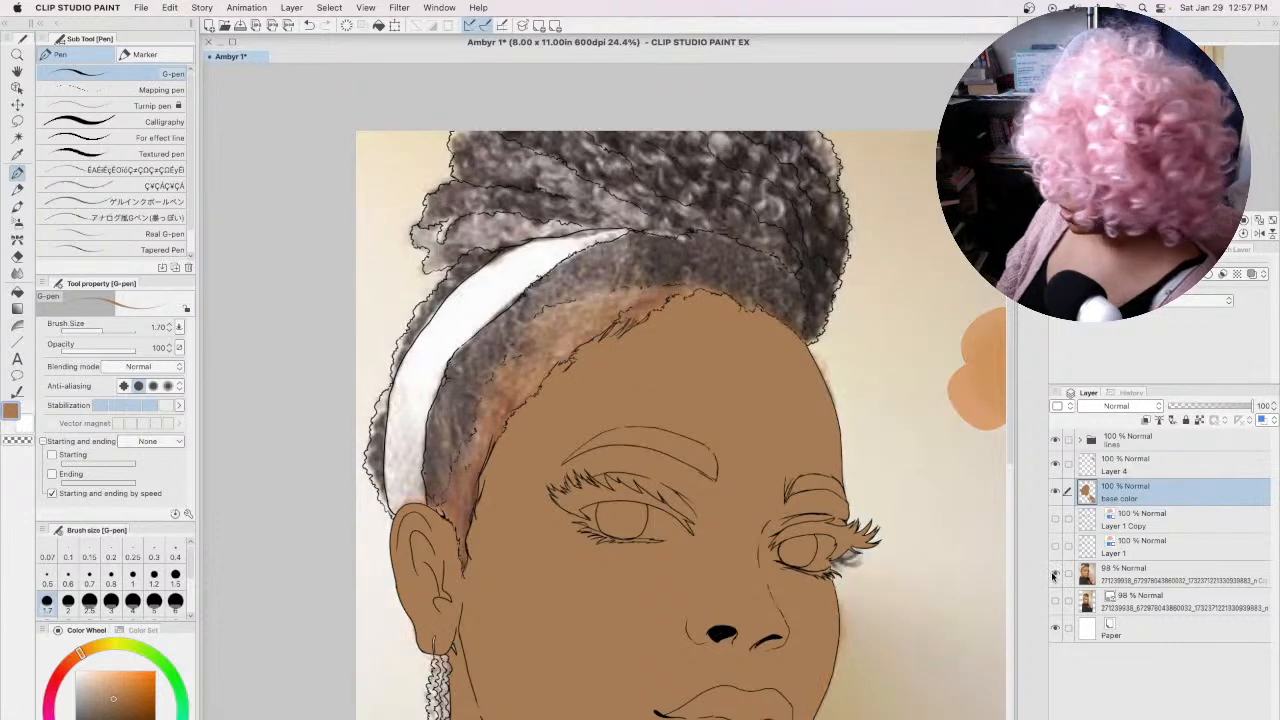
left_click(1055, 574)
left_click(1153, 613)
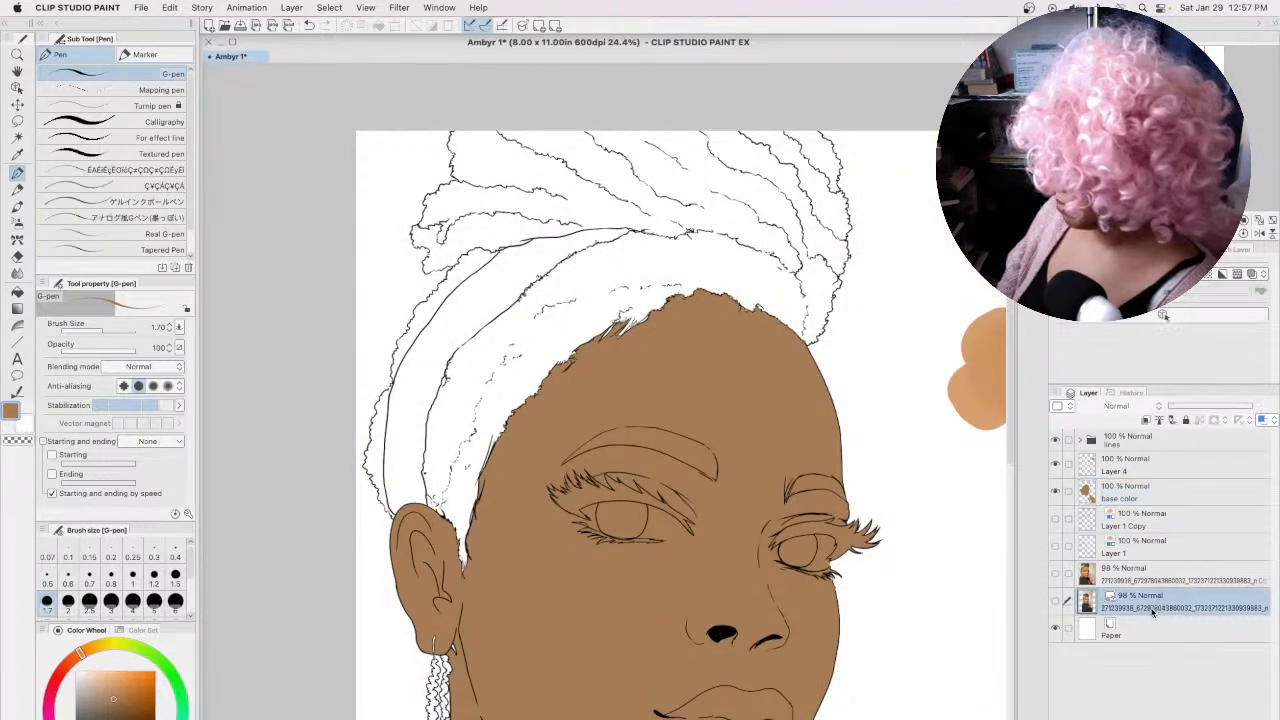
left_click(1055, 601)
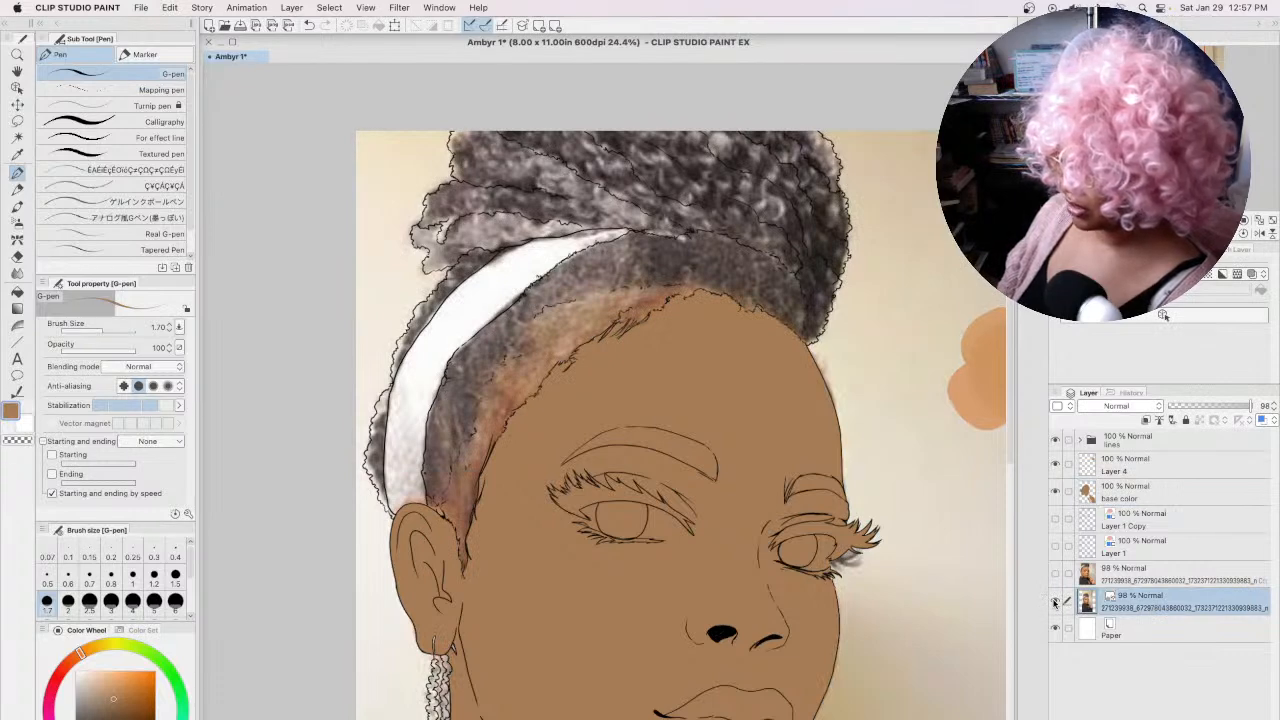
left_click(1056, 601)
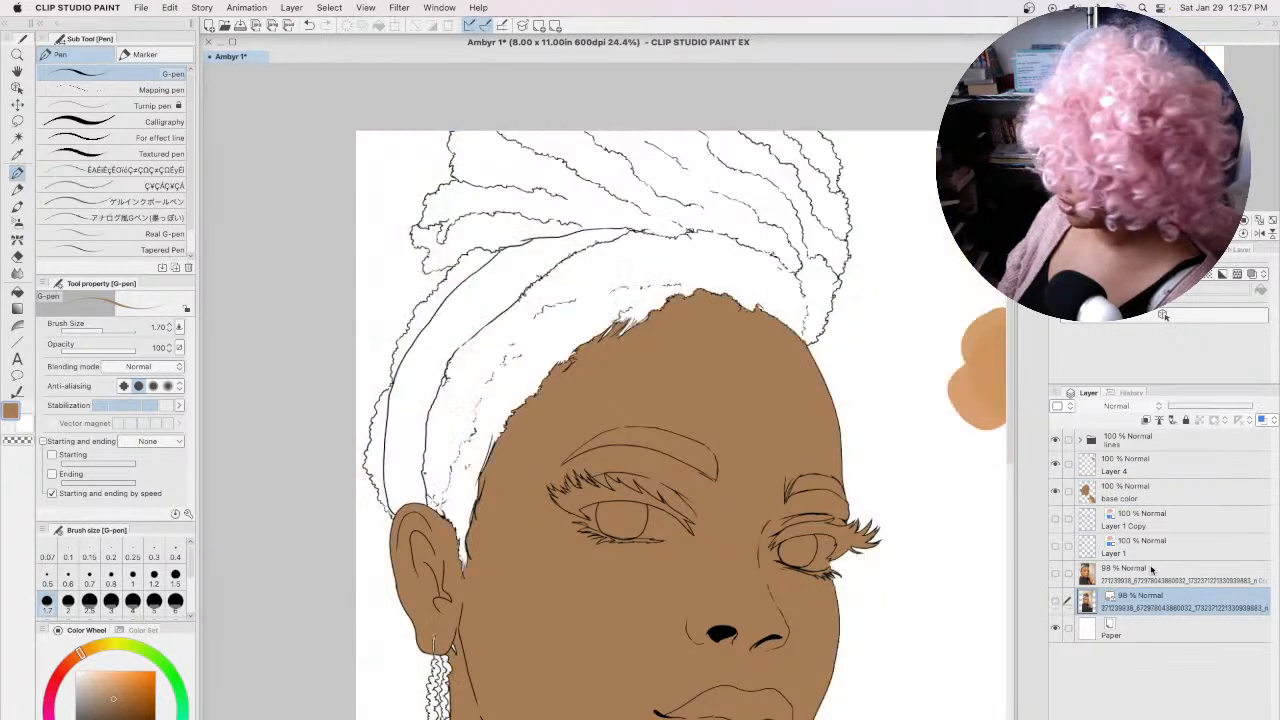
Step: Pick a near-black purple and fill the hair in front of and behind the headband on the base color layer
left_click(1140, 488)
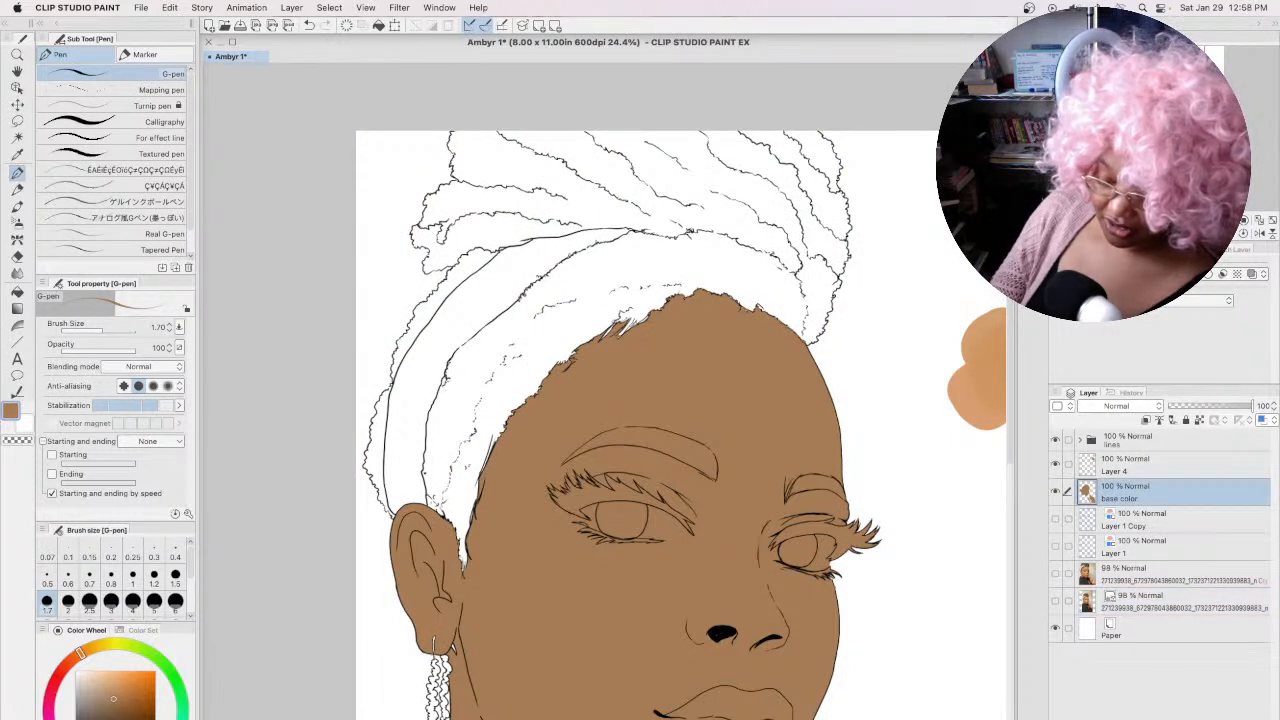
left_click(95, 719)
left_click(126, 719)
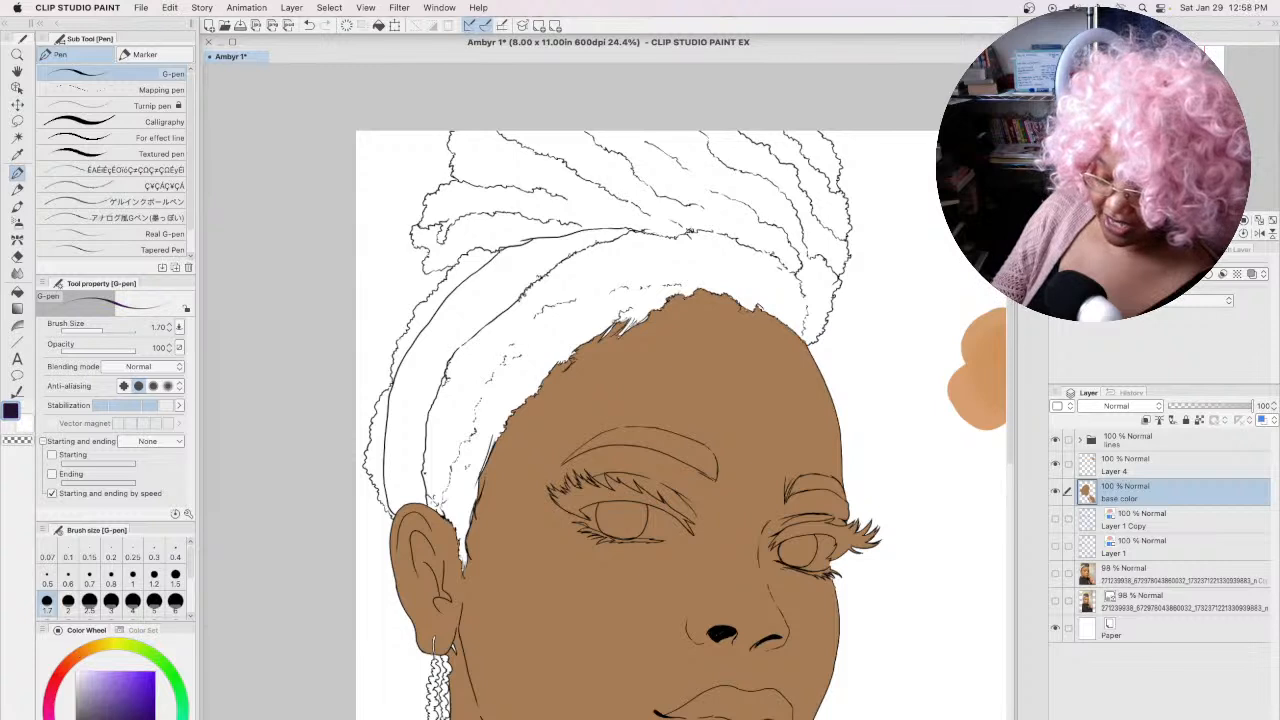
left_click(17, 290)
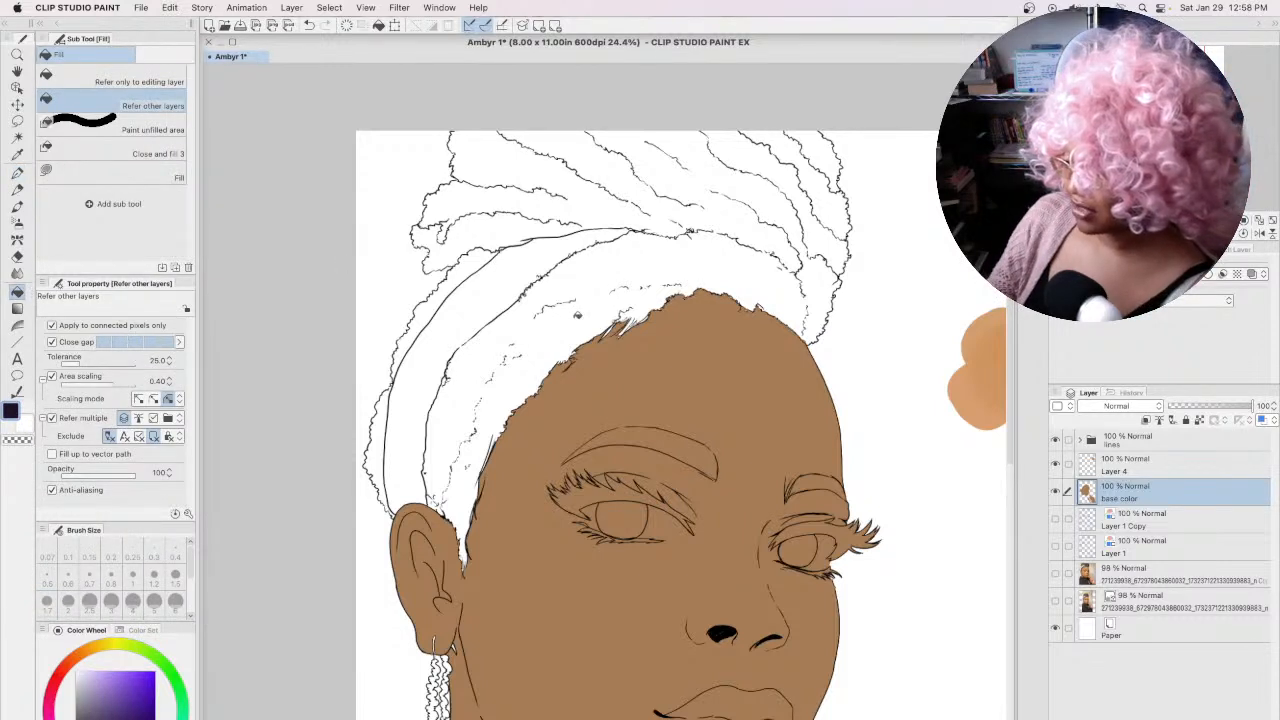
left_click(577, 315)
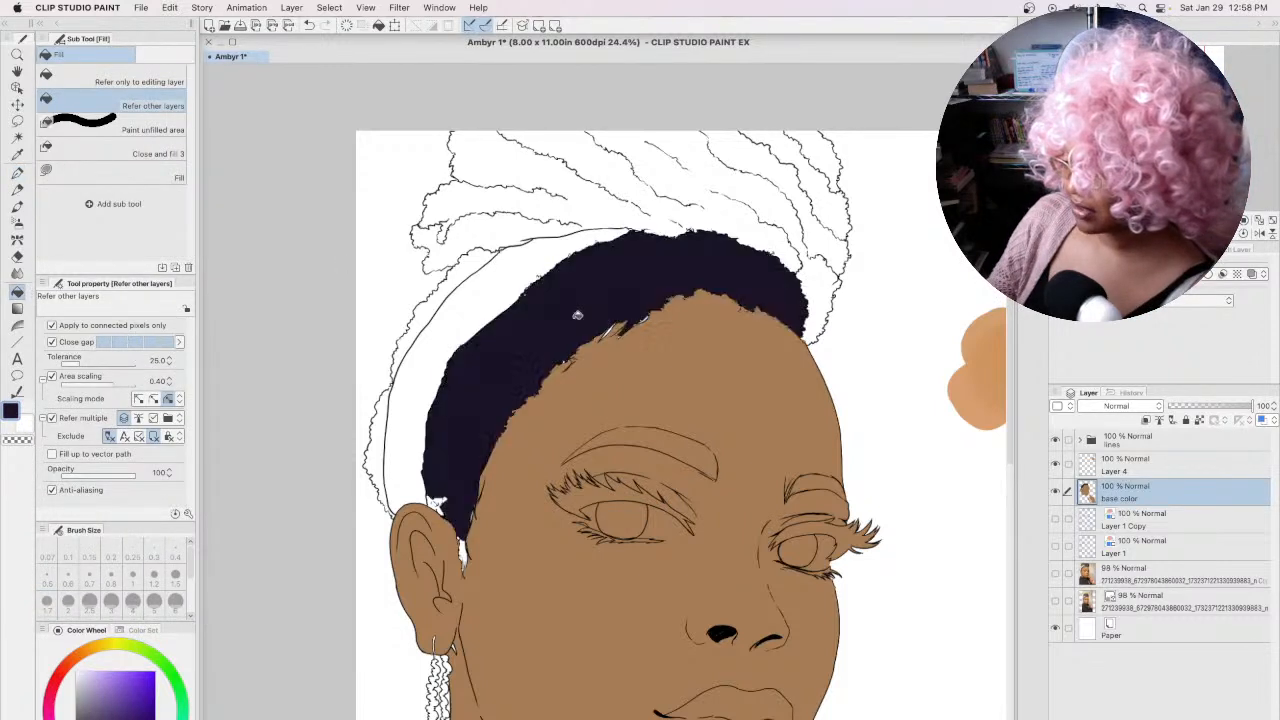
left_click(451, 281)
left_click(384, 440)
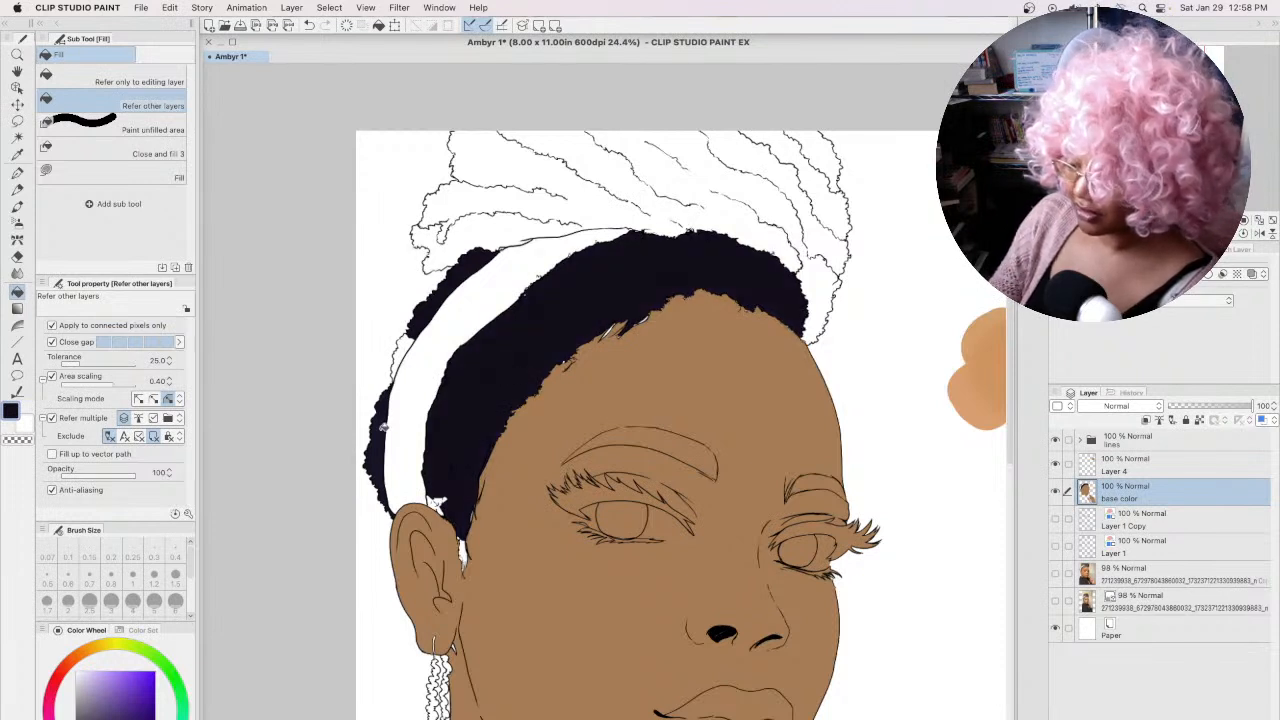
Step: Fill the bun's sections and the leftover hair patches around the headband with the near-black purple
left_click(822, 295)
left_click(787, 213)
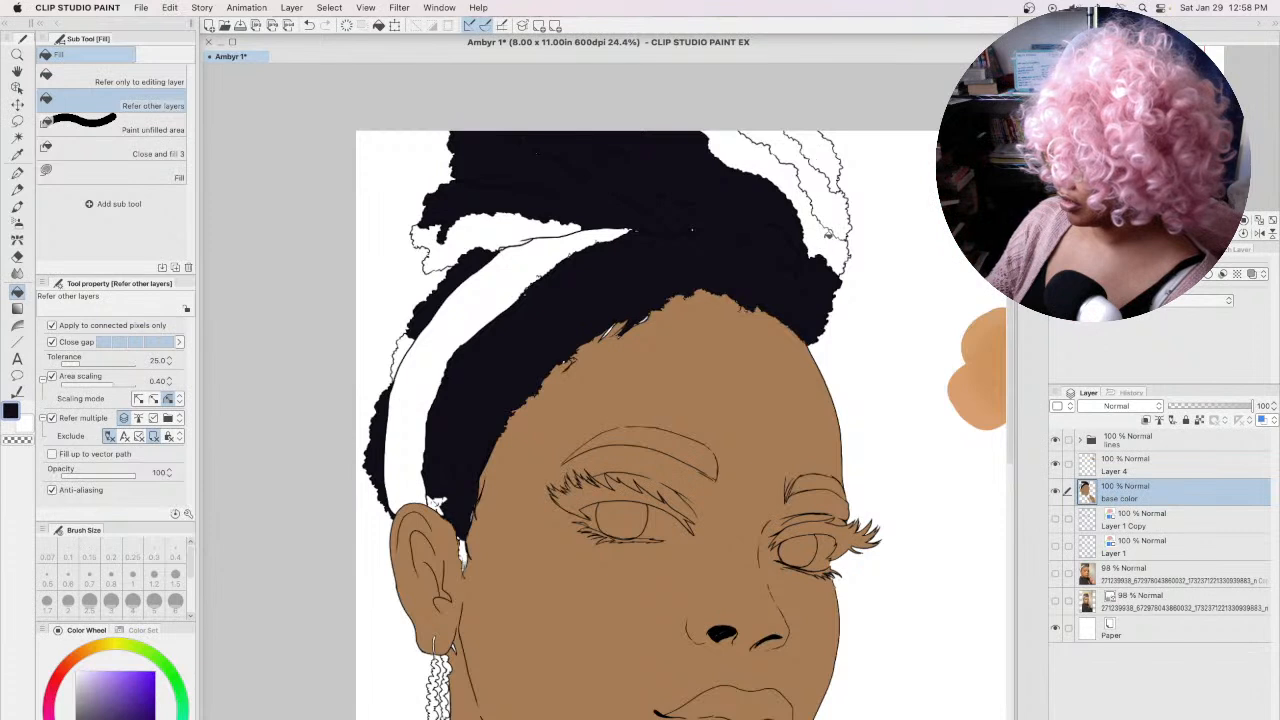
left_click(826, 240)
left_click(830, 155)
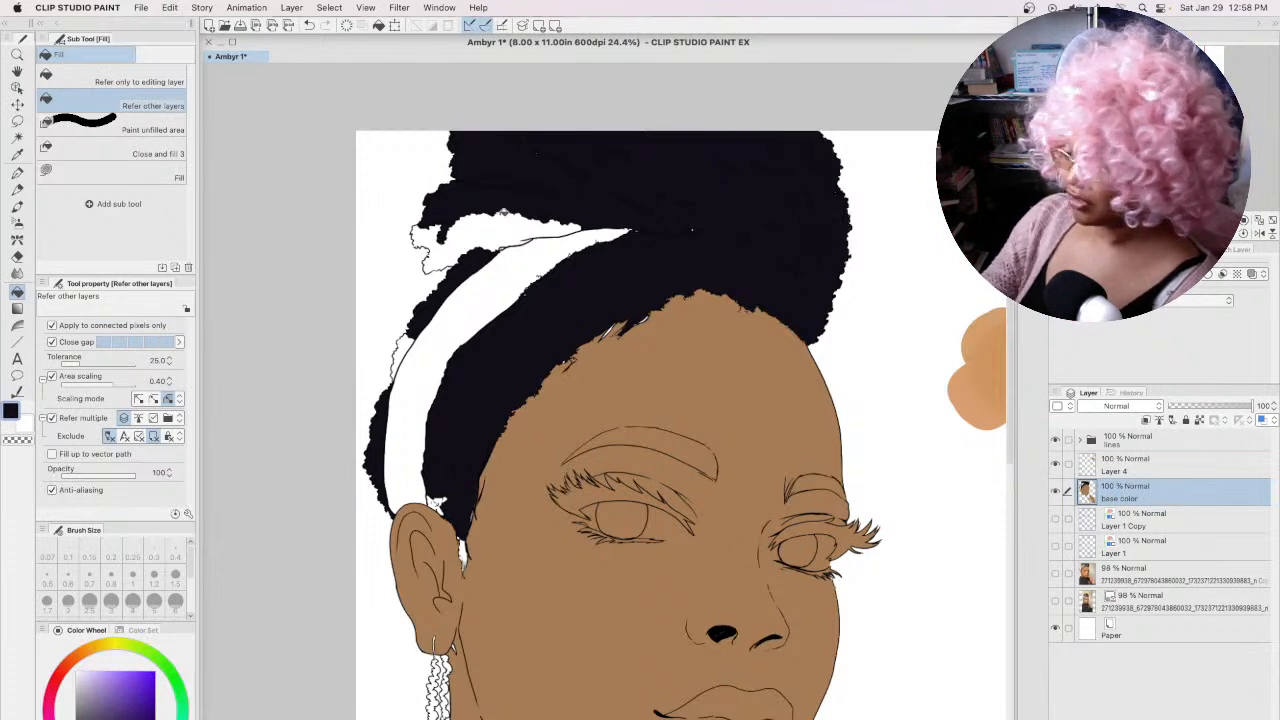
left_click(502, 220)
left_click(406, 345)
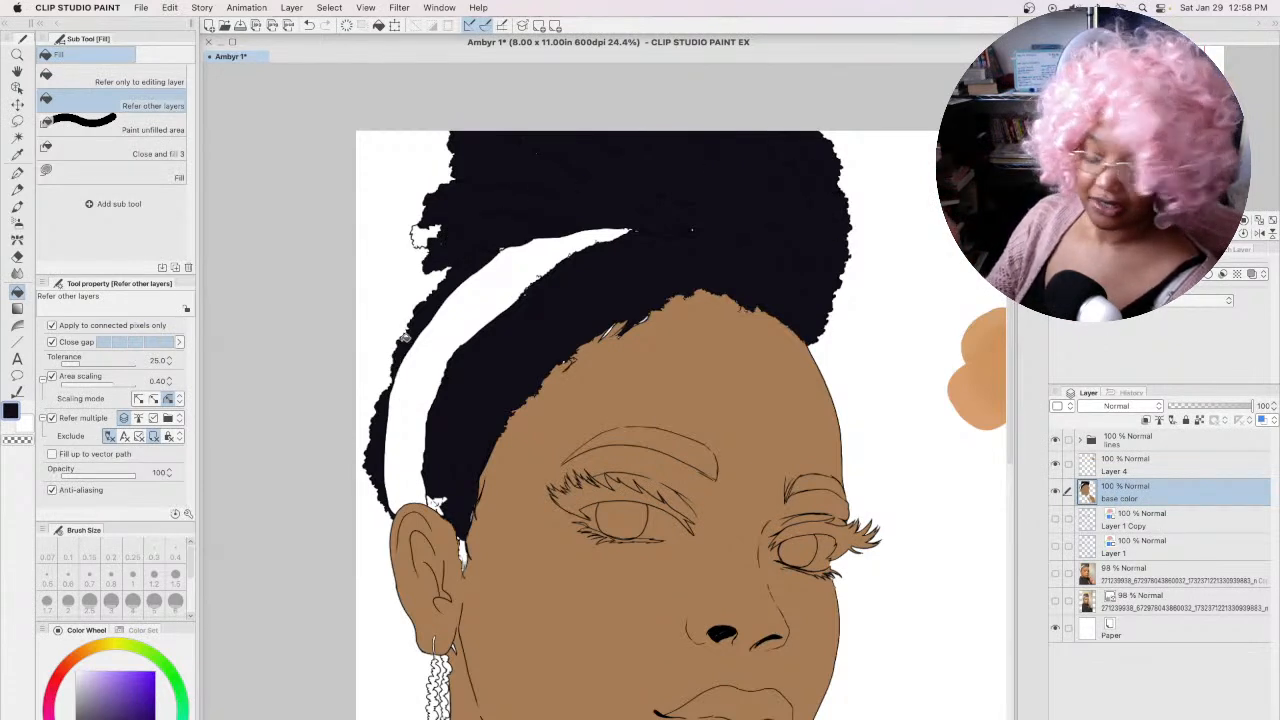
left_click(406, 339)
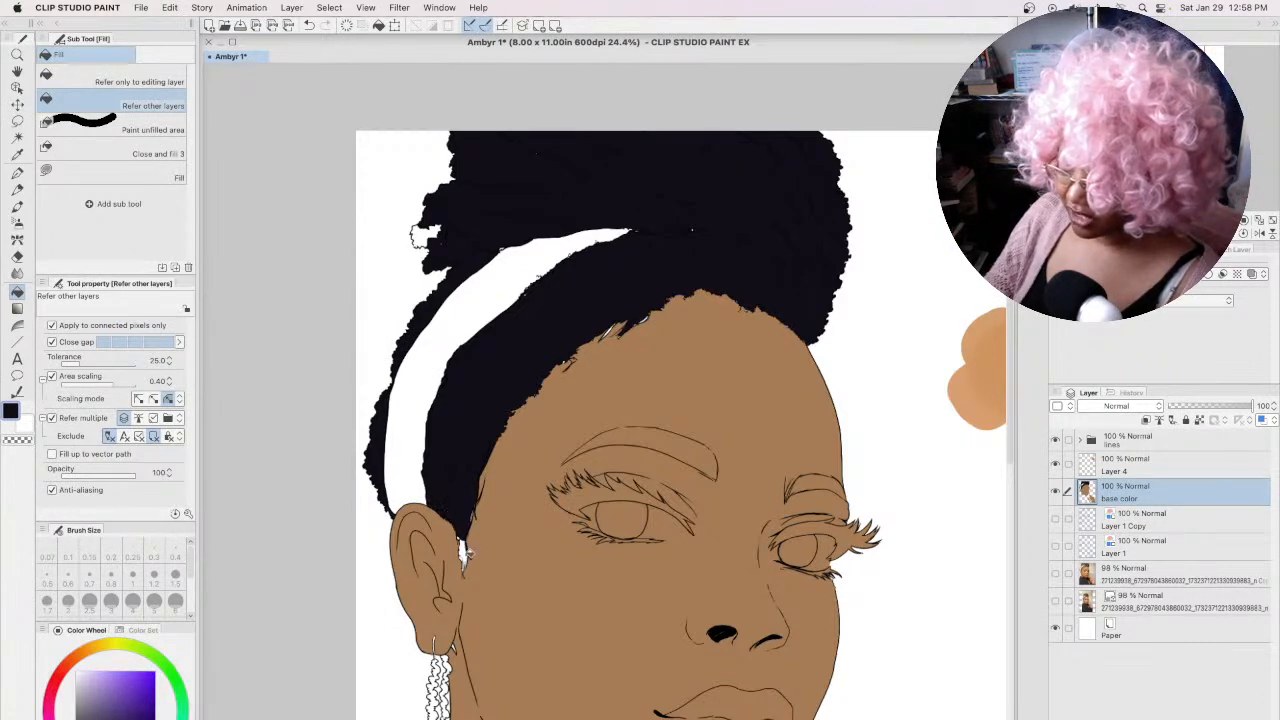
Step: Fill the bun's protruding tip with the dark hair color and paint the gaps along the hairline with the G-pen at size 1.7
left_click(17, 172)
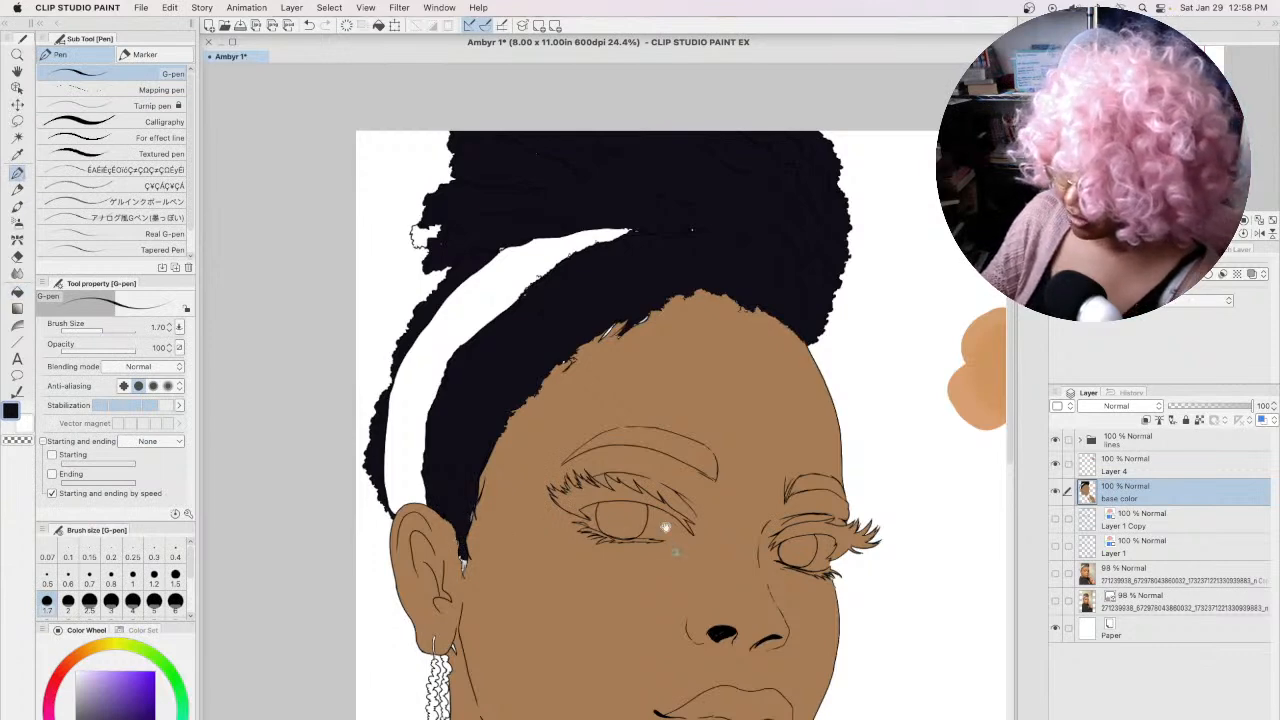
left_click_drag(670, 538, 651, 446)
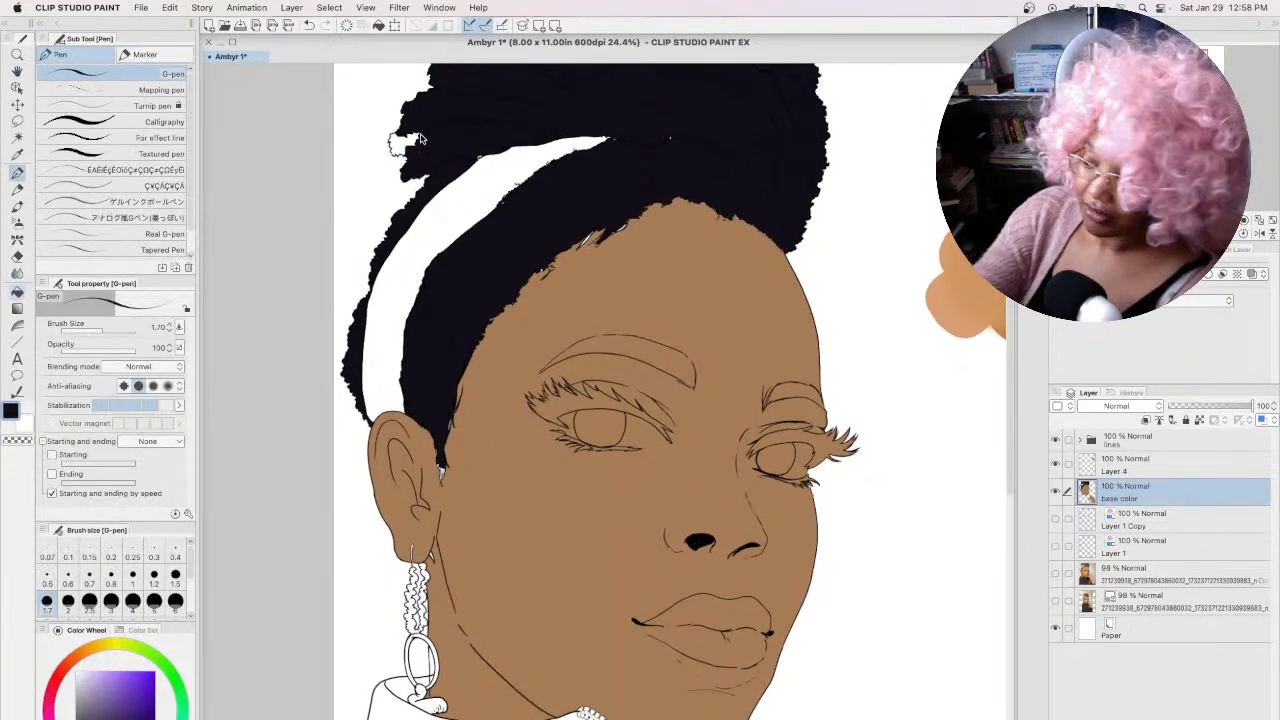
key("g")
left_click(398, 145)
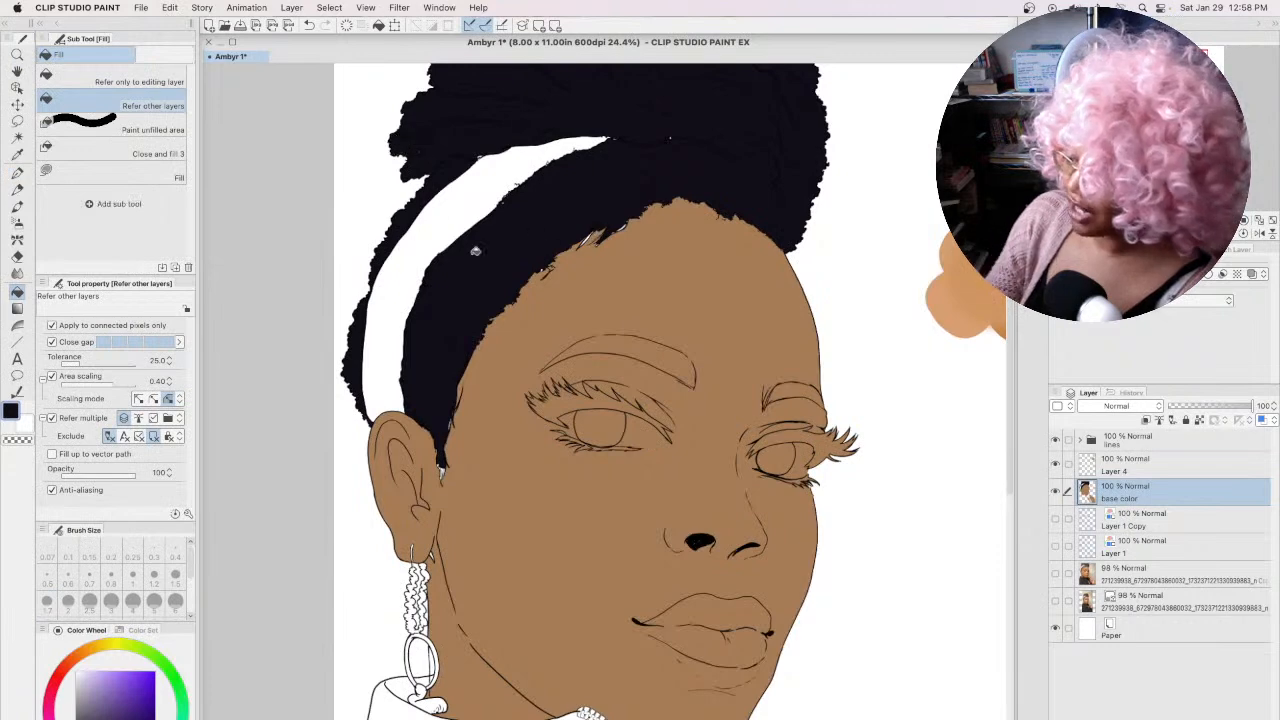
left_click(17, 172)
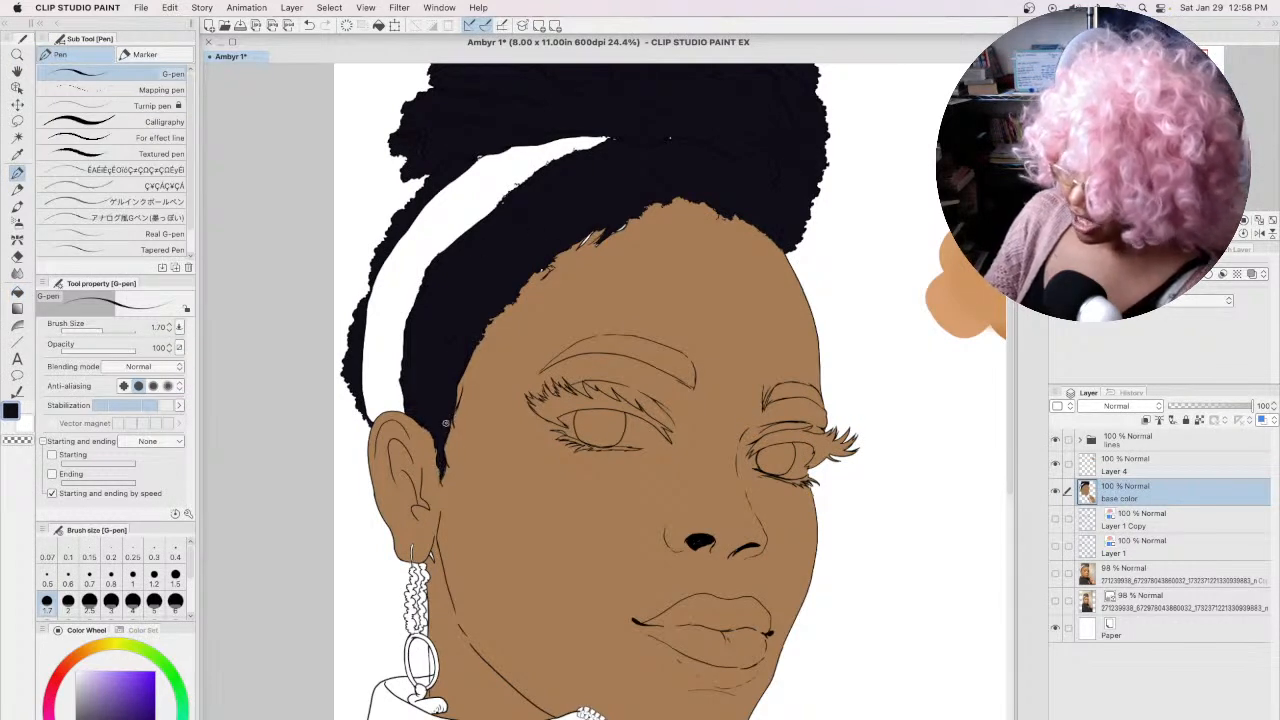
mouse_move(541, 269)
left_mouse_down()
mouse_move(628, 213)
mouse_move(598, 239)
left_mouse_up()
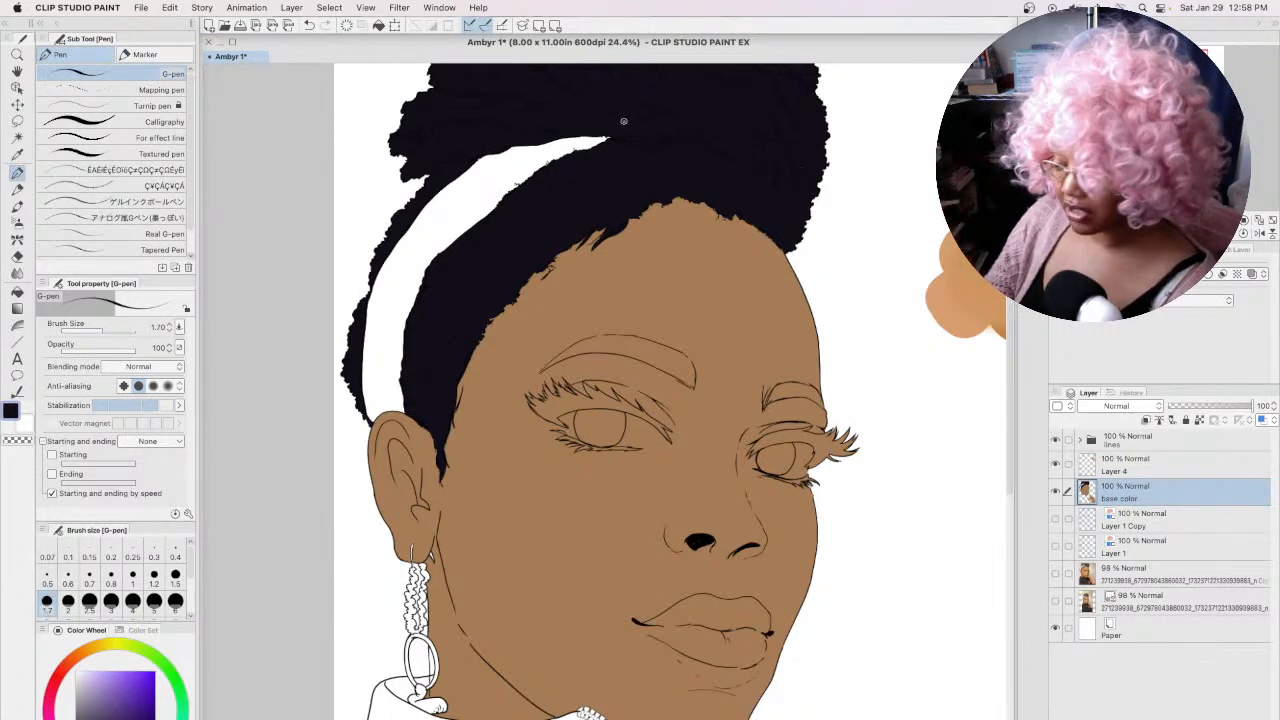
scroll(1008, 440, "down", 5)
scroll(1010, 465, "down", 4)
left_click(487, 367, "alt")
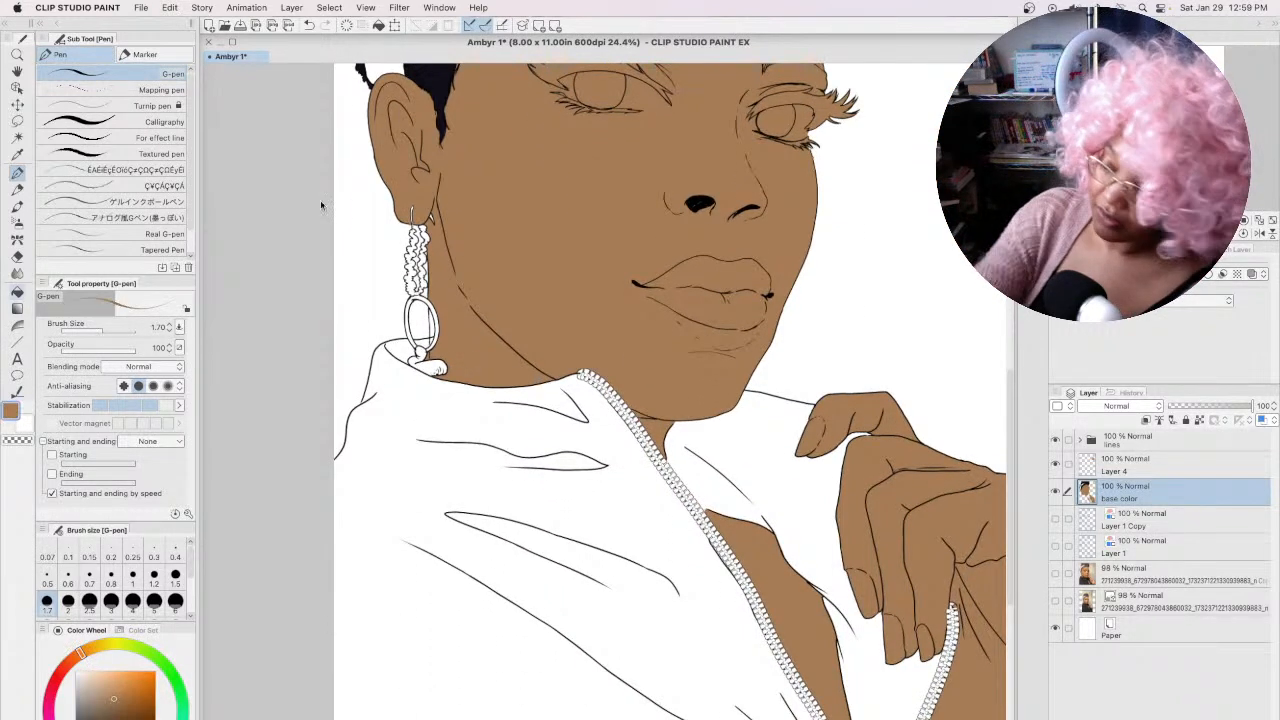
key("g")
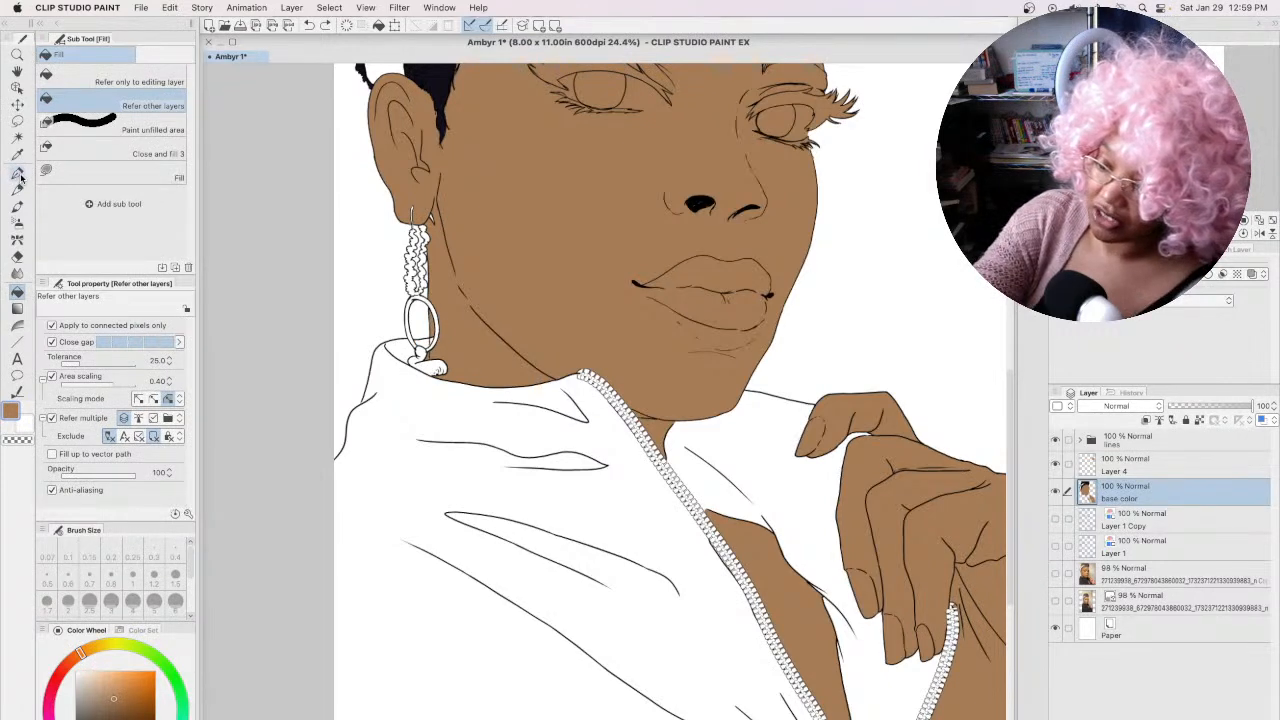
left_click(150, 130)
left_click(158, 153)
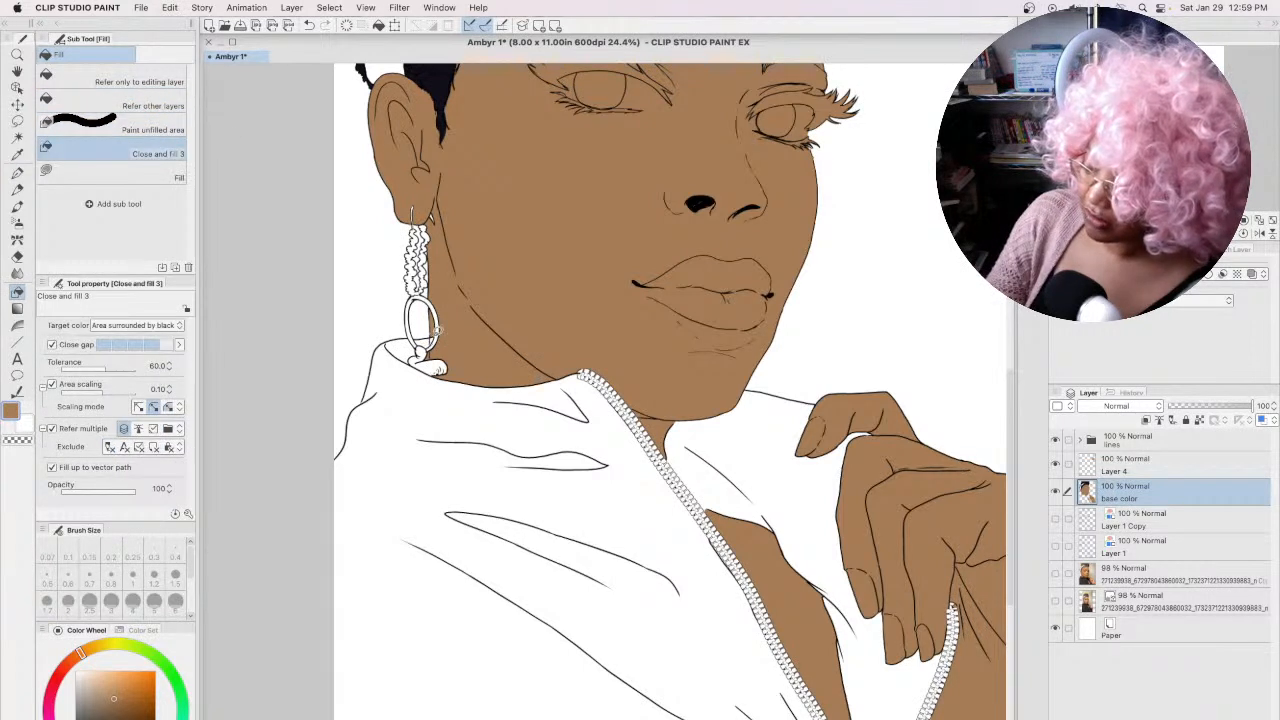
left_click(108, 105)
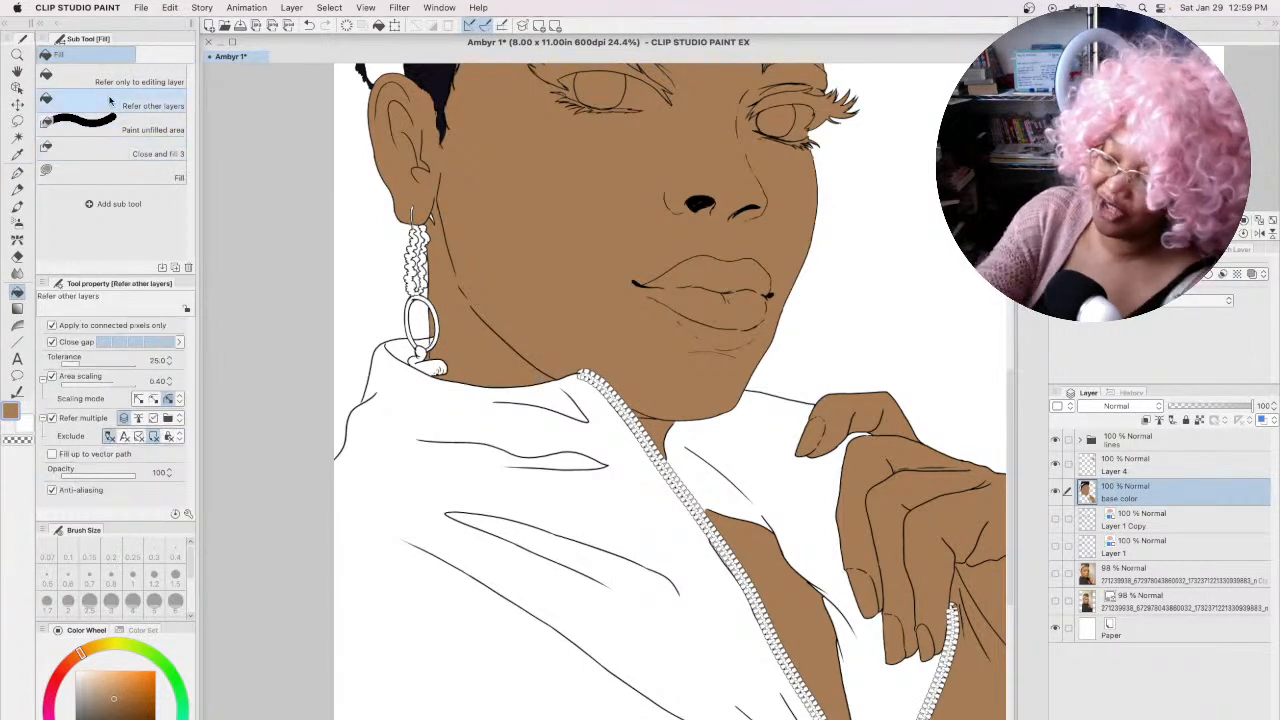
left_click(18, 173)
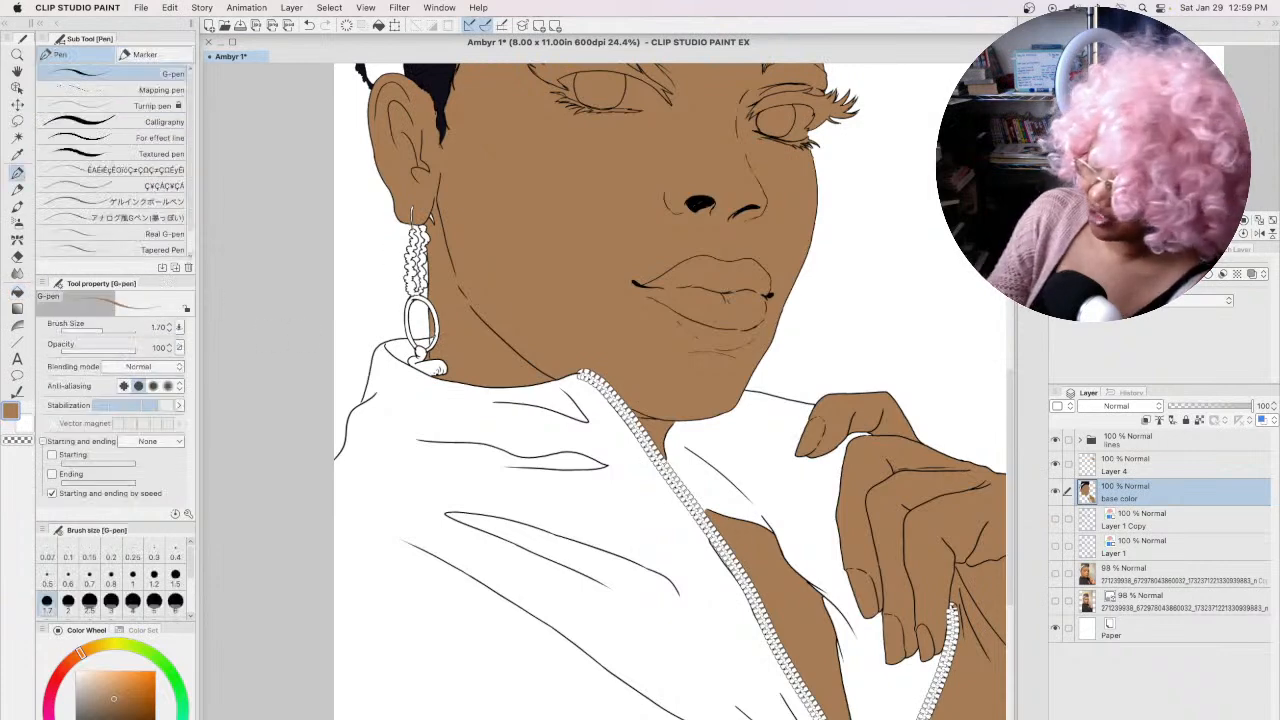
Step: Check the reference photo, pick a pale beige and fill the earring's chain using Refer other layers
left_click(1055, 602)
left_click(1055, 602)
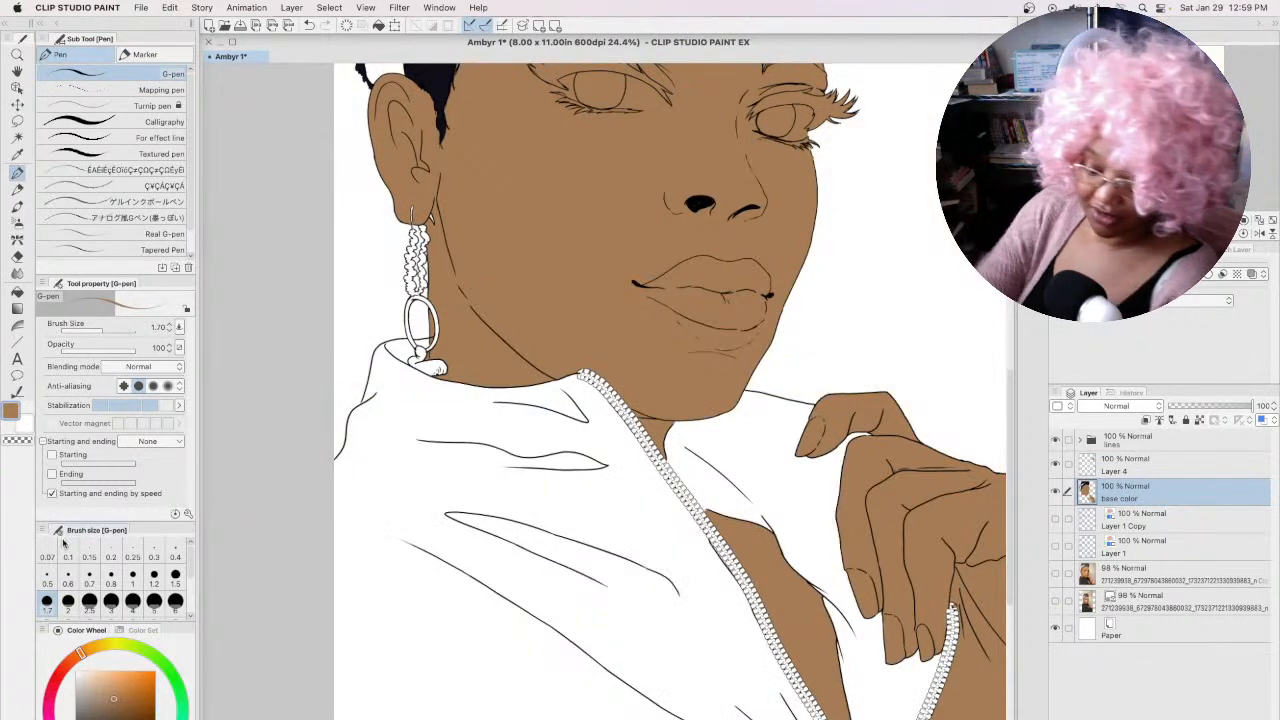
left_click_drag(97, 705, 81, 684)
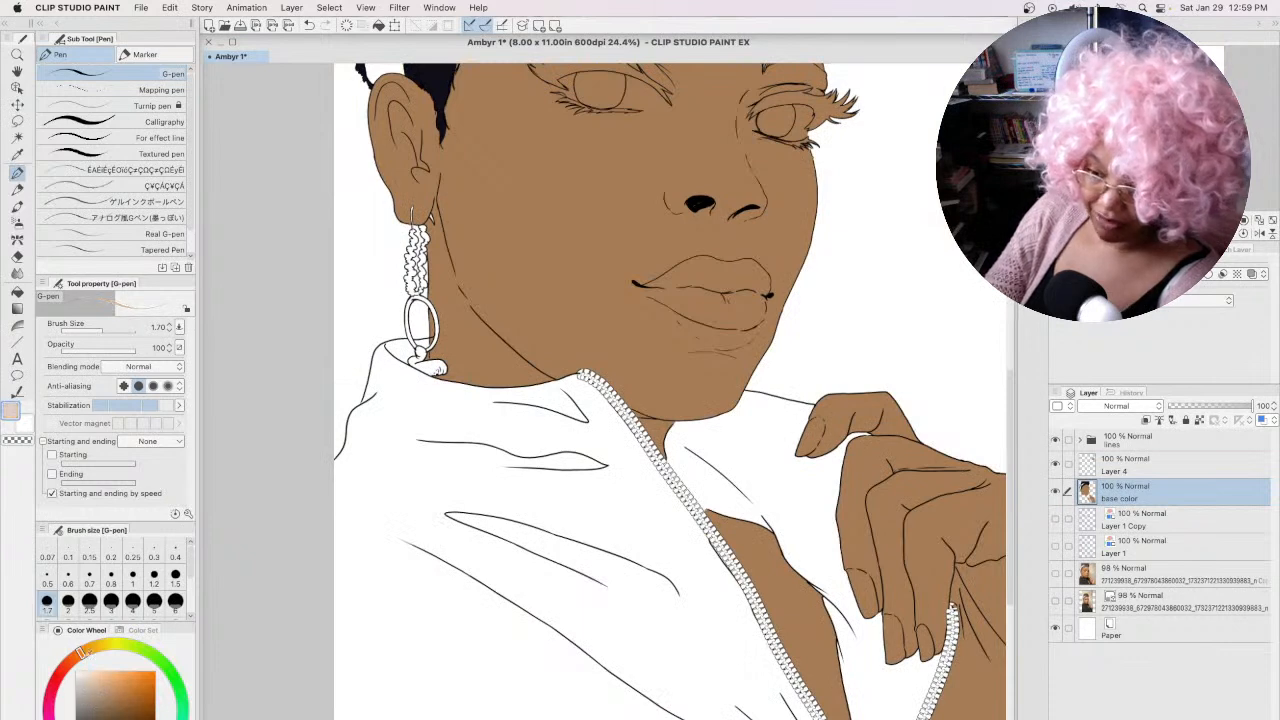
left_click(17, 291)
left_click(432, 258)
left_click(430, 236)
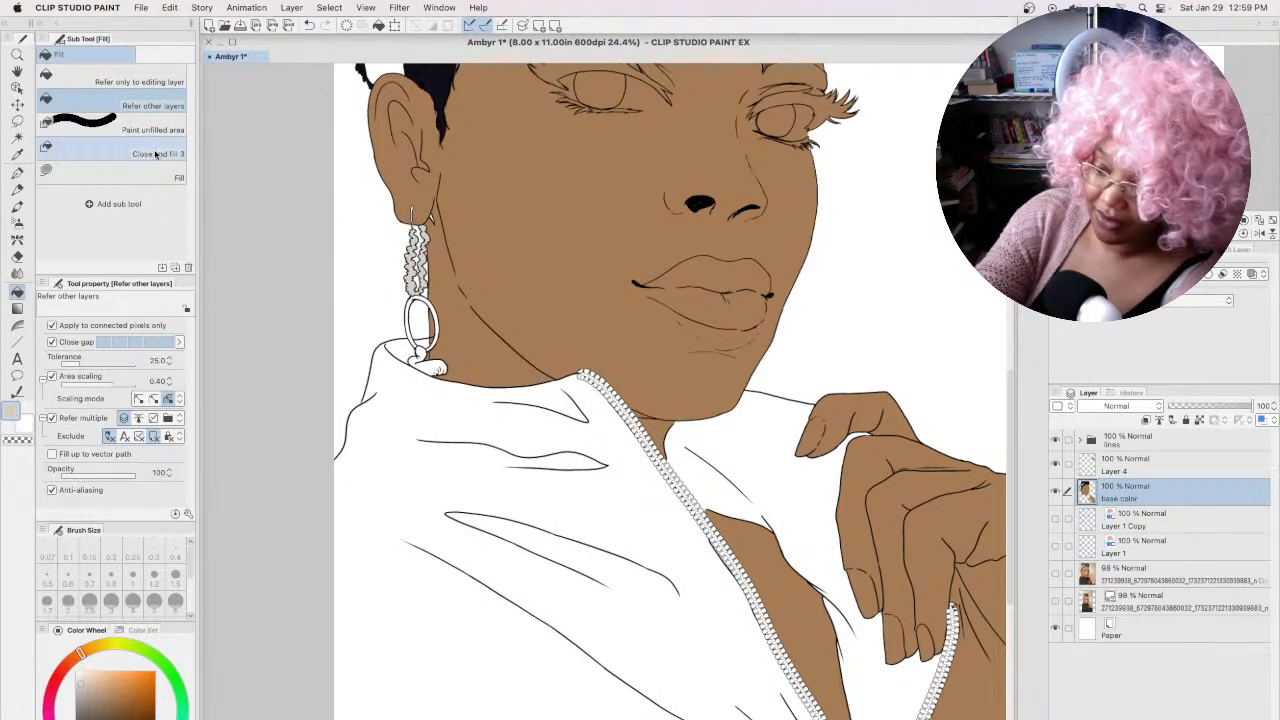
Step: Fill the earring's hoop and the ornament below it with the pale beige
scroll(391, 252, "up", 2)
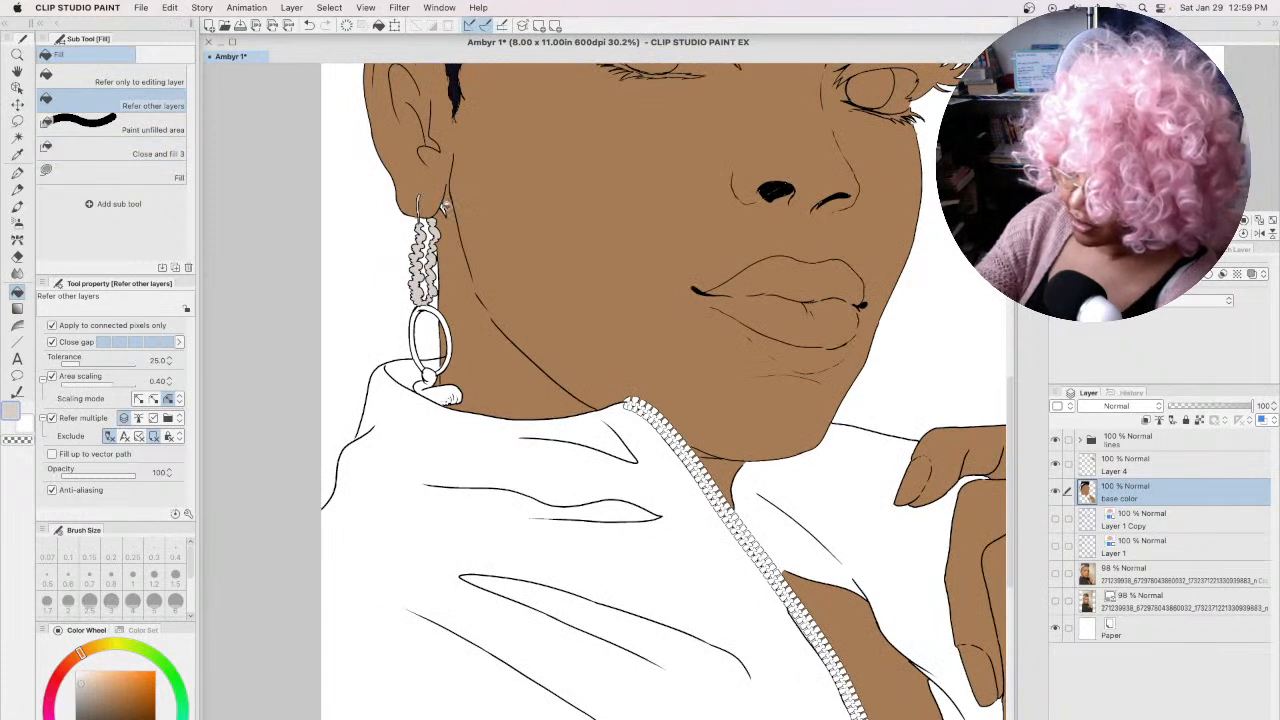
left_click(415, 328)
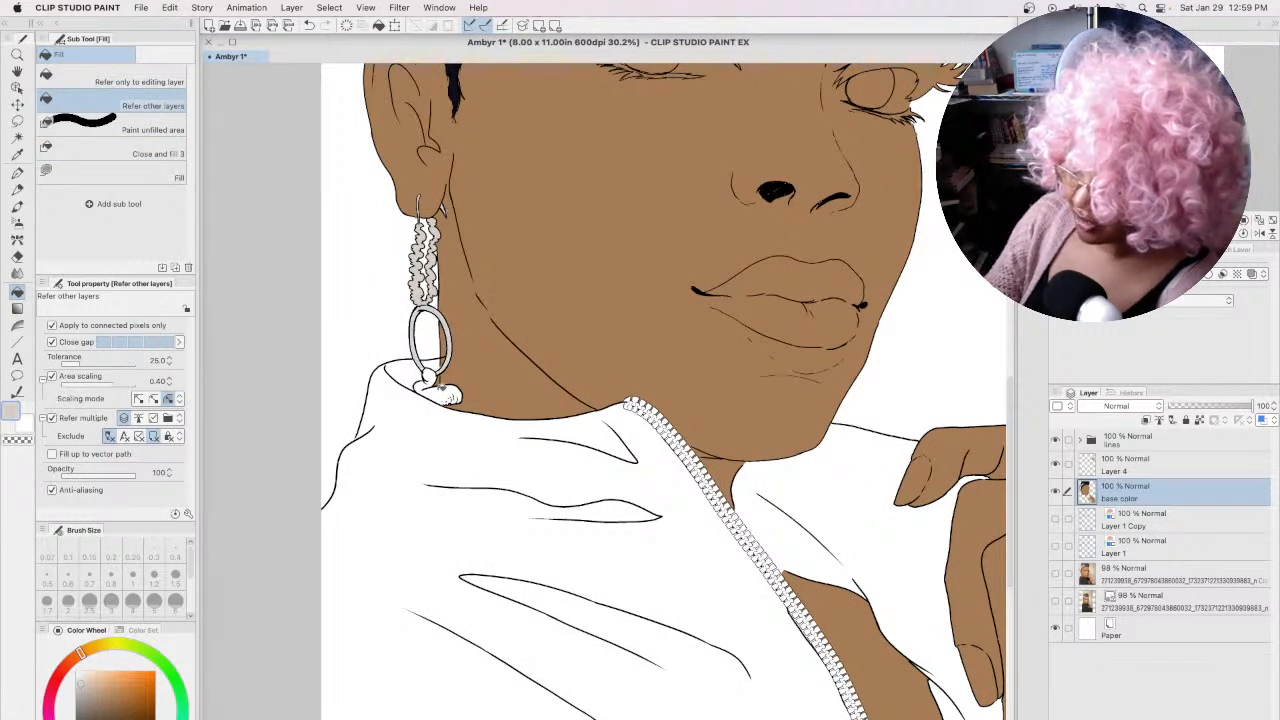
left_click(446, 396)
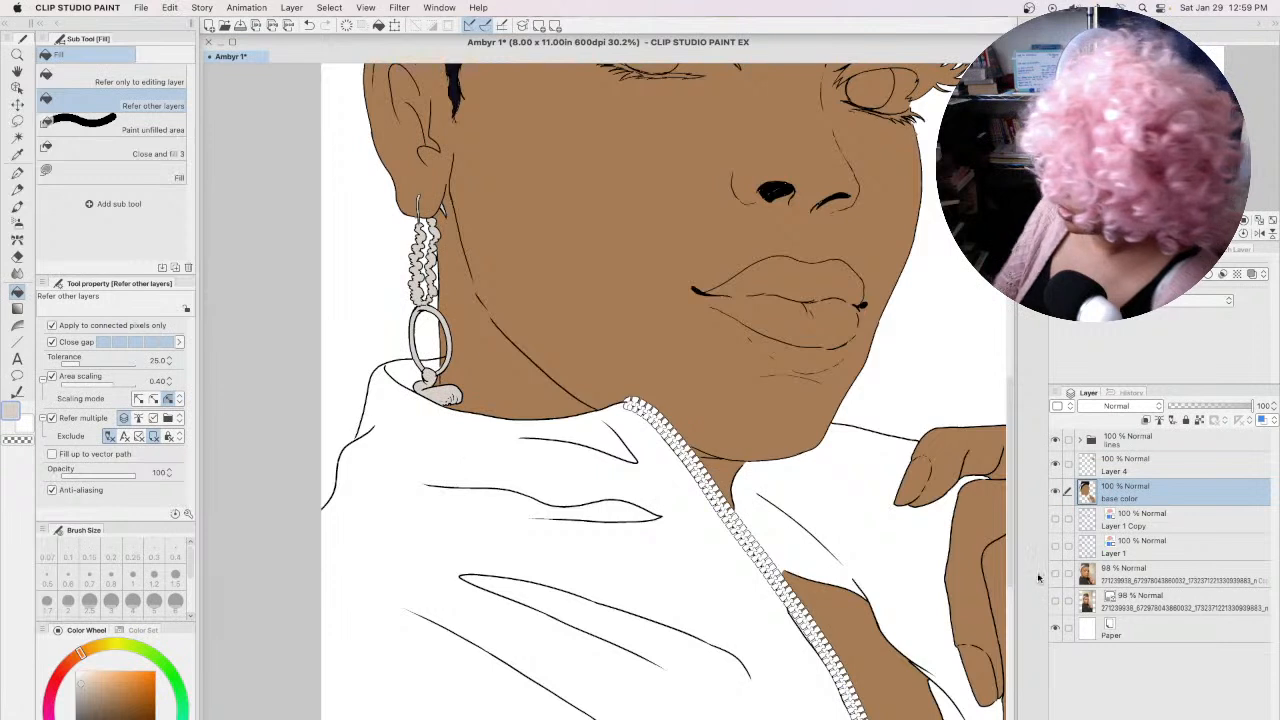
Step: Sample the dark grey jacket color from the reference photo, hide the photo and fill the jacket's large front section
left_click(1055, 601)
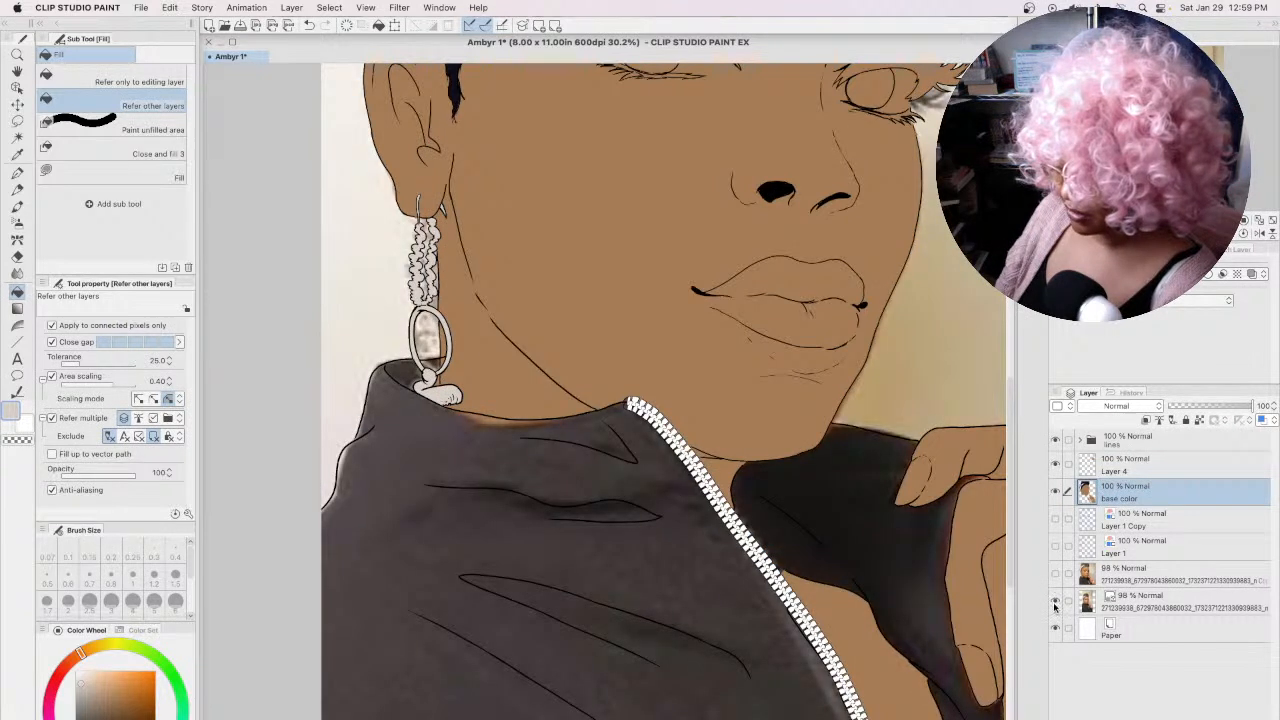
left_click(498, 544, "alt")
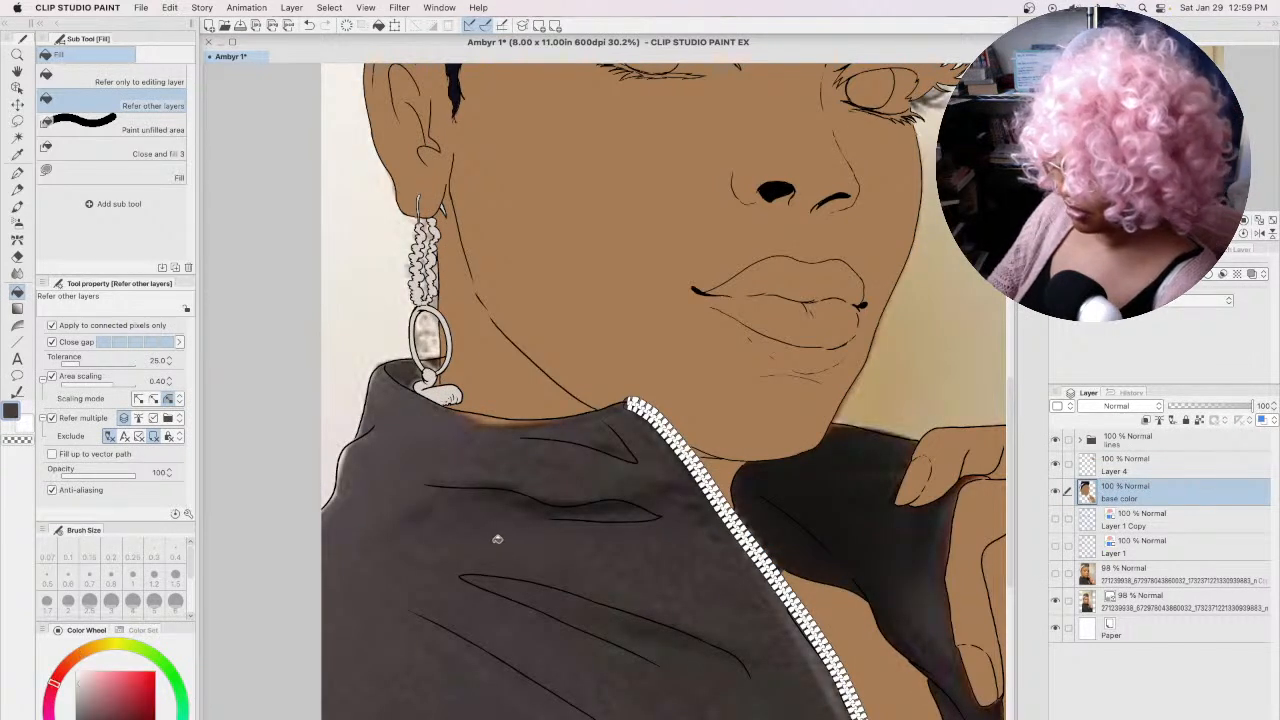
left_click(1055, 601)
left_click(566, 565)
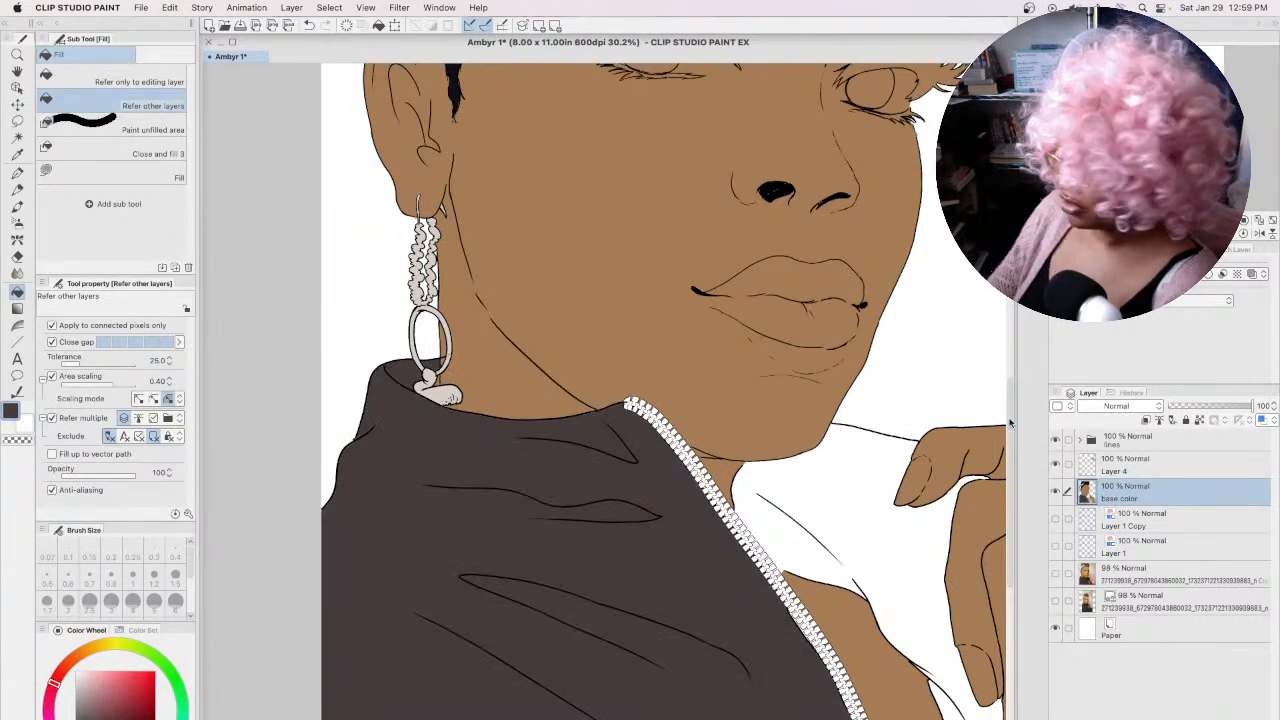
Step: Fill the jacket's far side behind the hand and the small patches around the wrist with the same dark grey
scroll(445, 353, "down", 5)
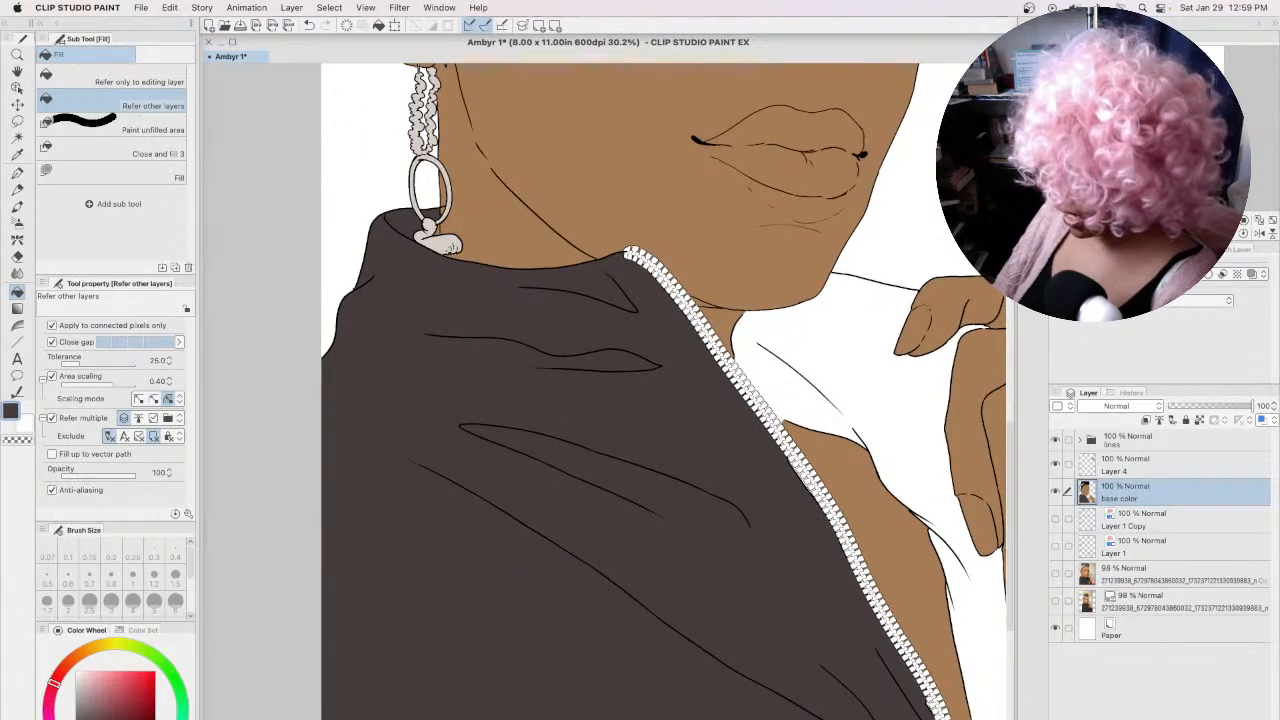
scroll(531, 404, "right", 5)
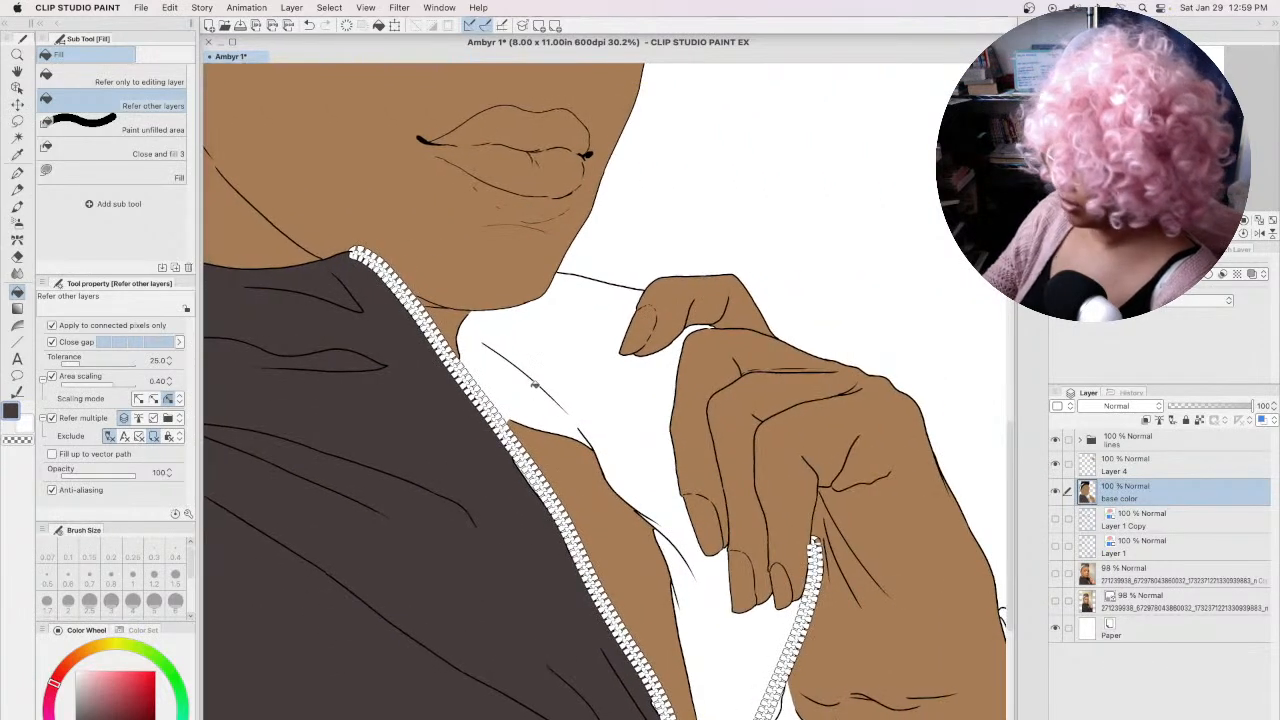
left_click(535, 385)
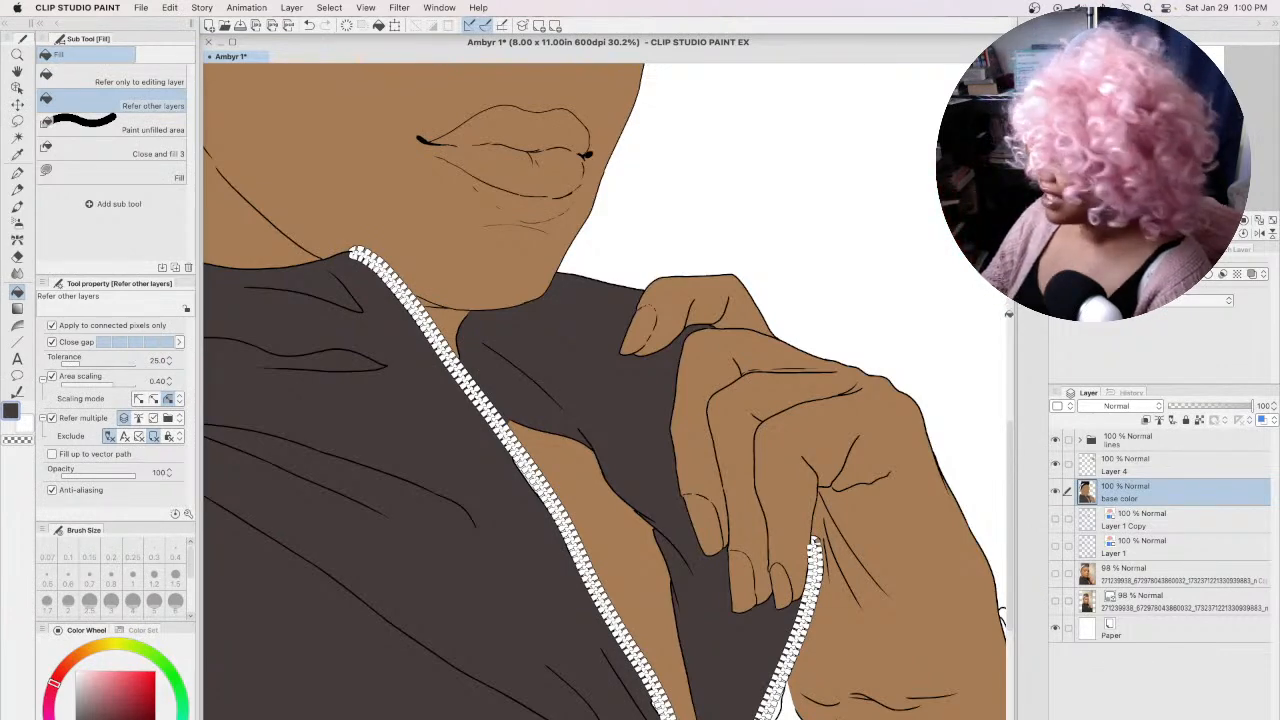
scroll(1007, 434, "down", 3)
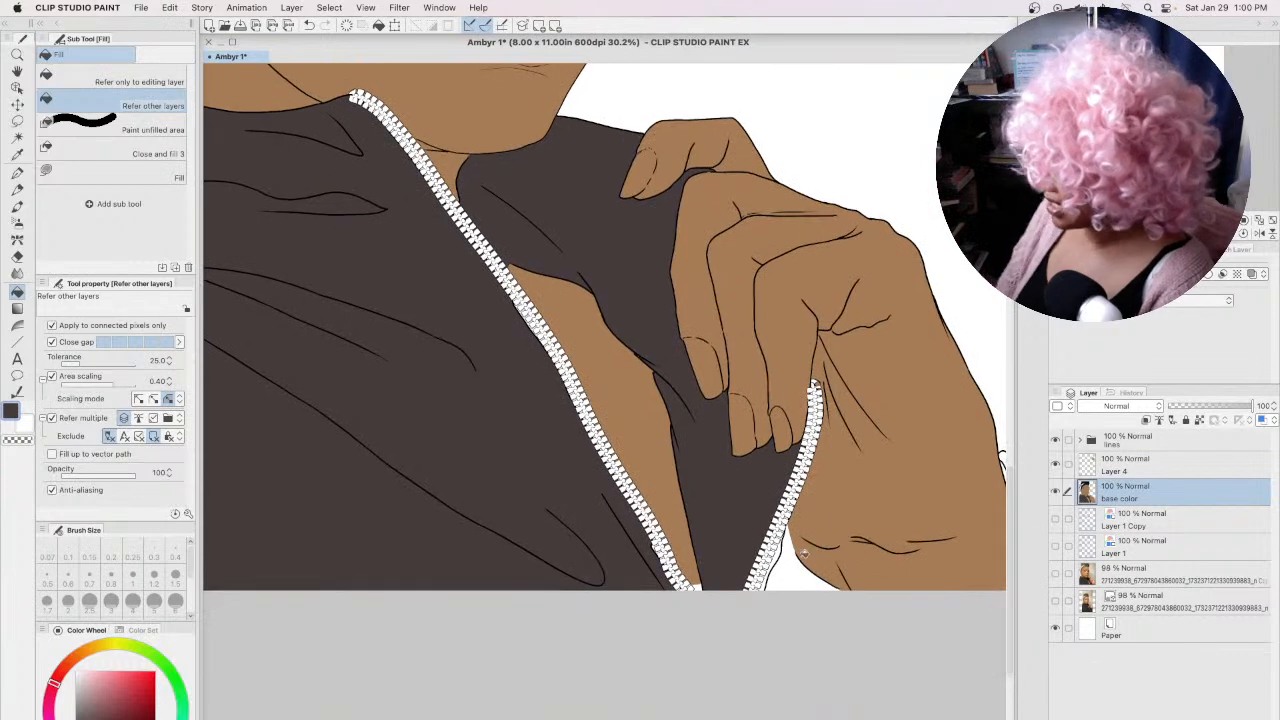
left_click(797, 571)
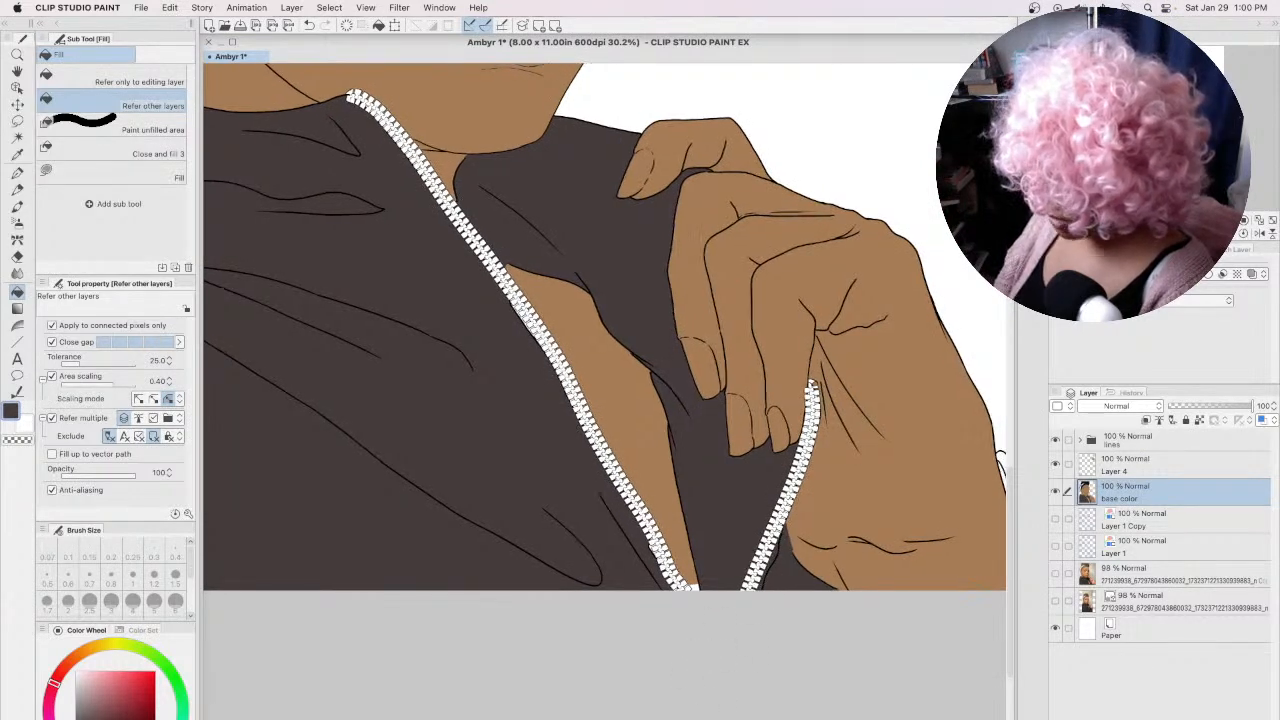
scroll(604, 327, "right", 3)
left_click(850, 470)
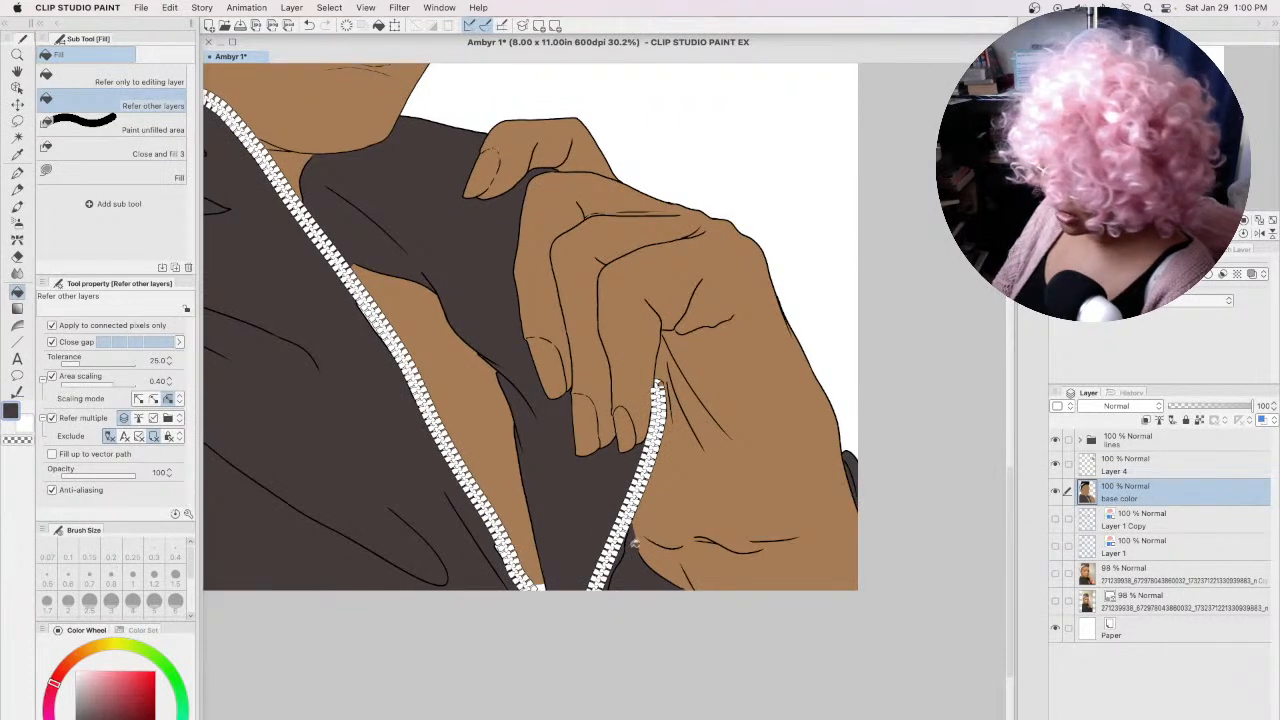
left_click(527, 537, "alt")
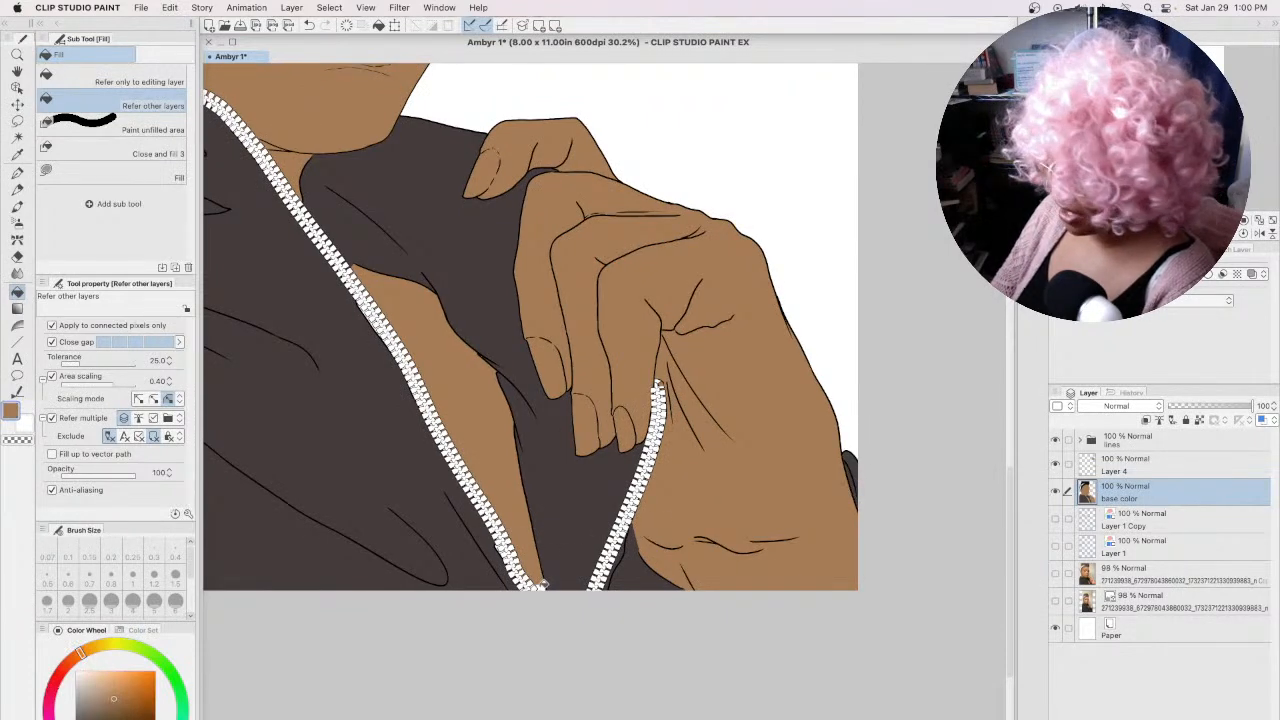
scroll(657, 384, "left", 6)
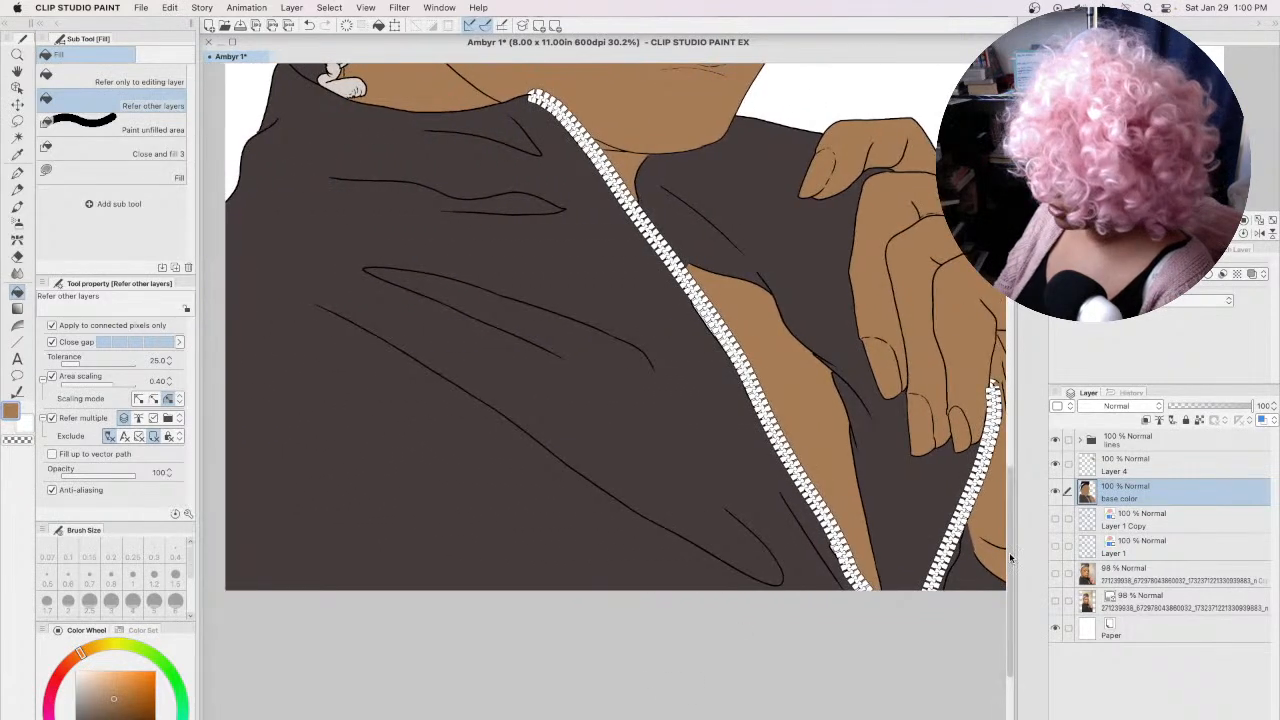
scroll(1005, 527, "up", 3)
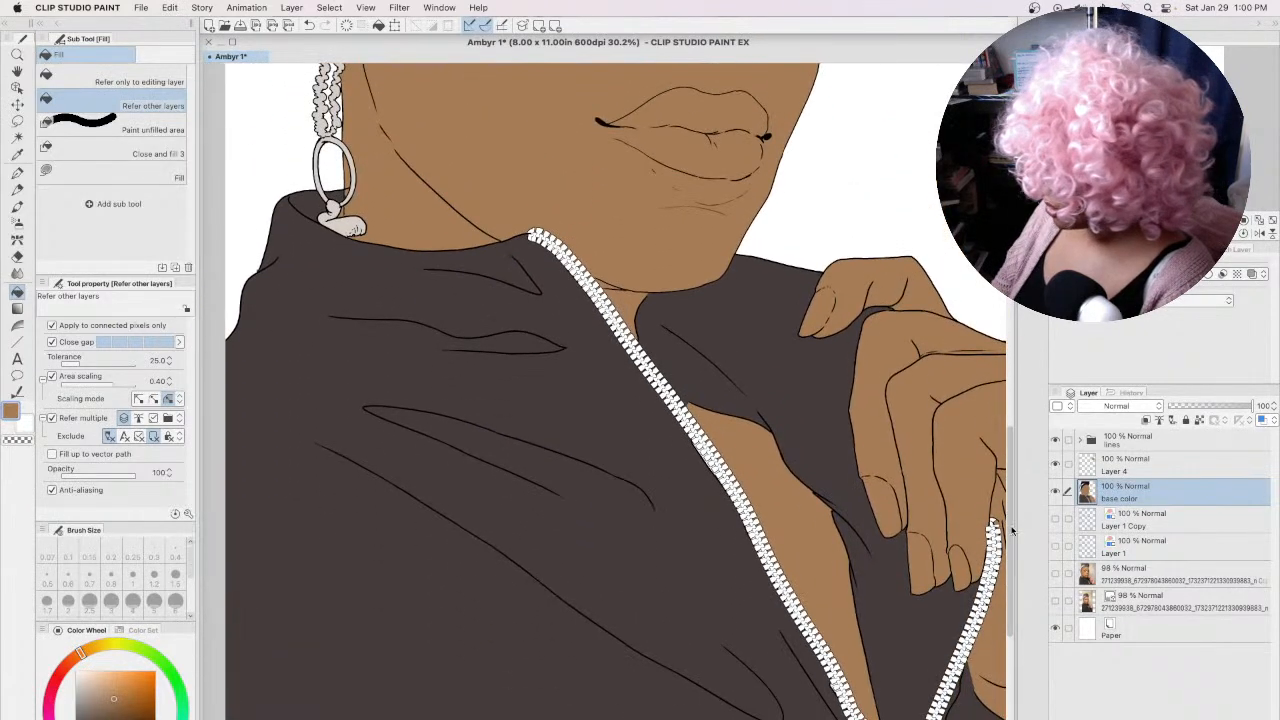
scroll(605, 390, "right", 3)
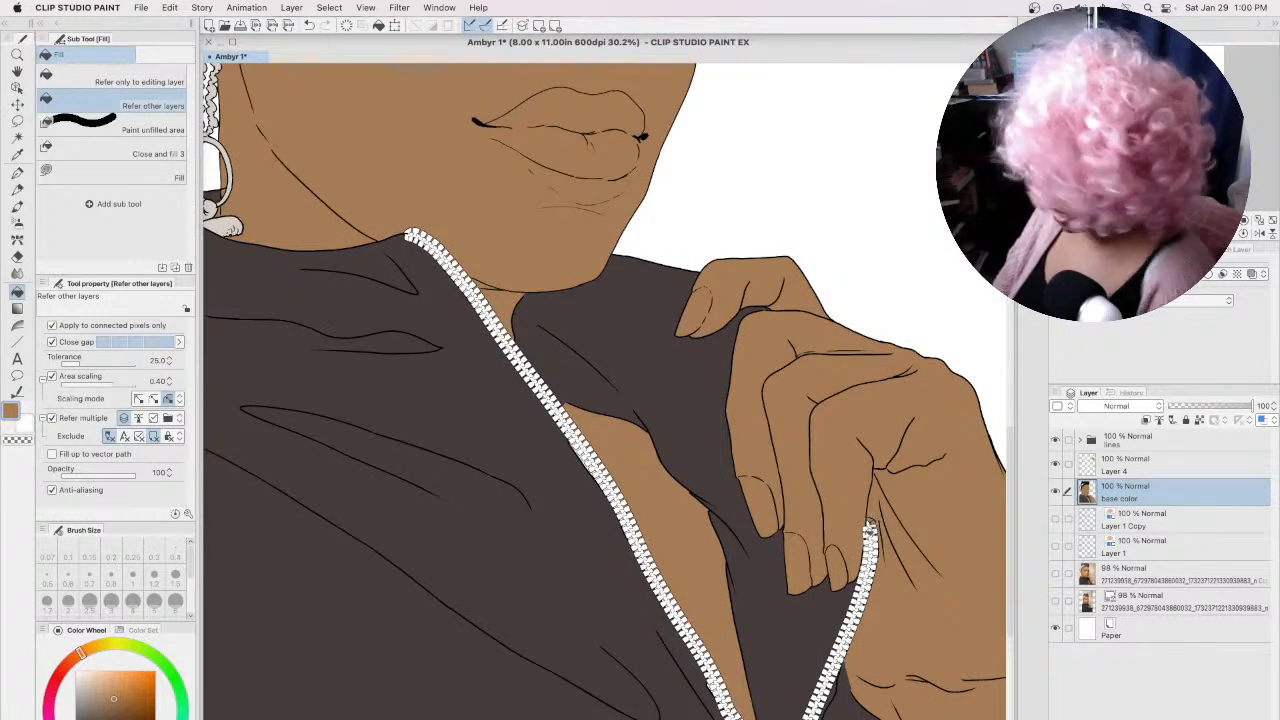
key("super+z")
left_click(795, 621, "alt")
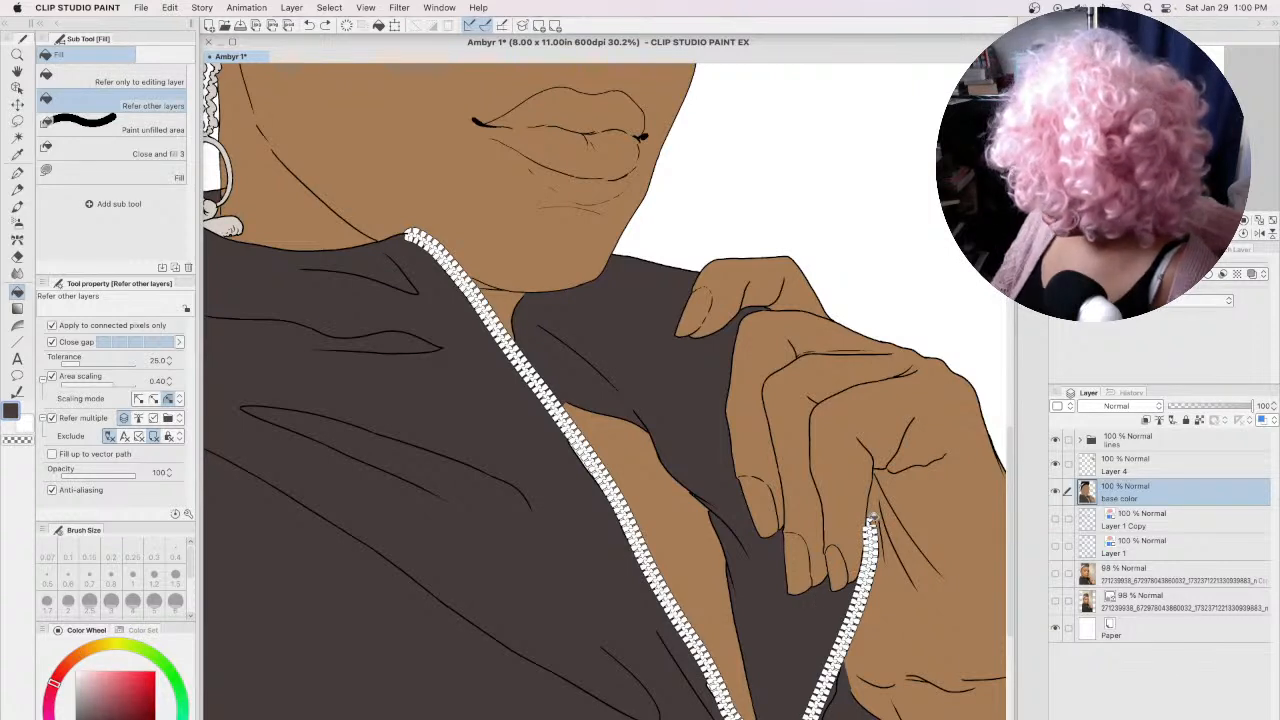
left_click(18, 173)
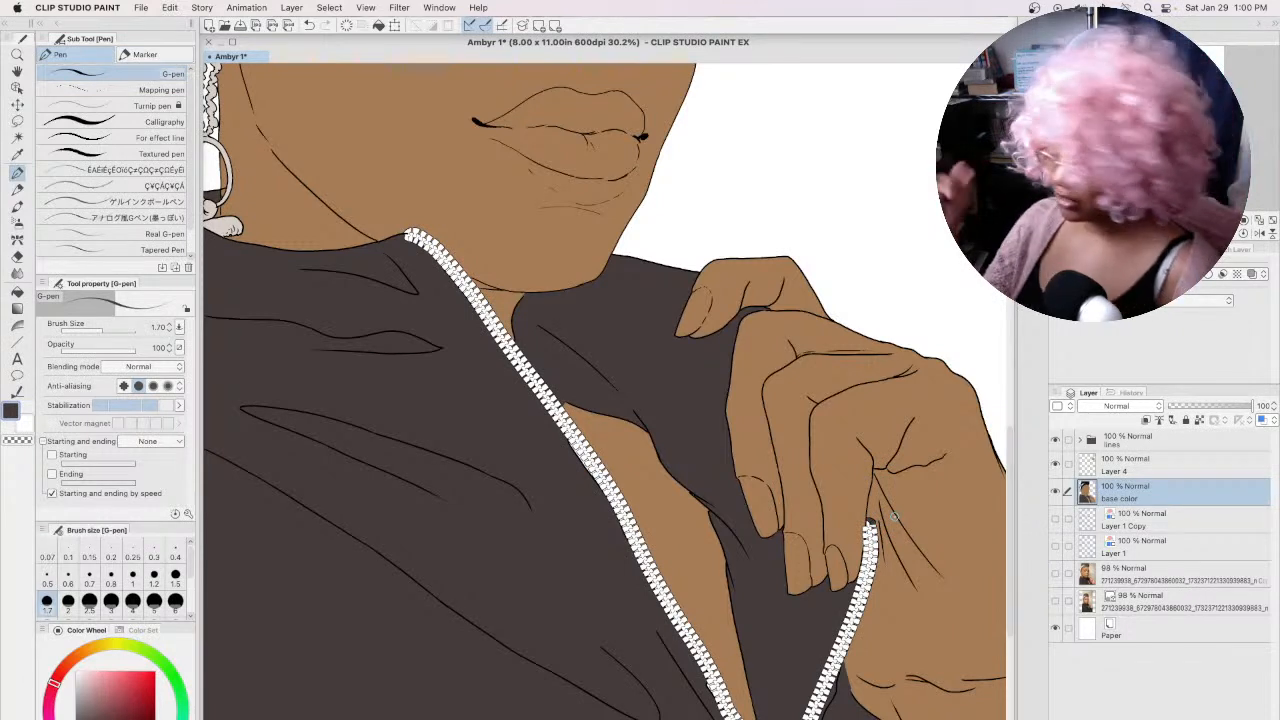
Step: Rename Layer 3 in the lines folder to "zipper" and hide that layer
left_click(1081, 441)
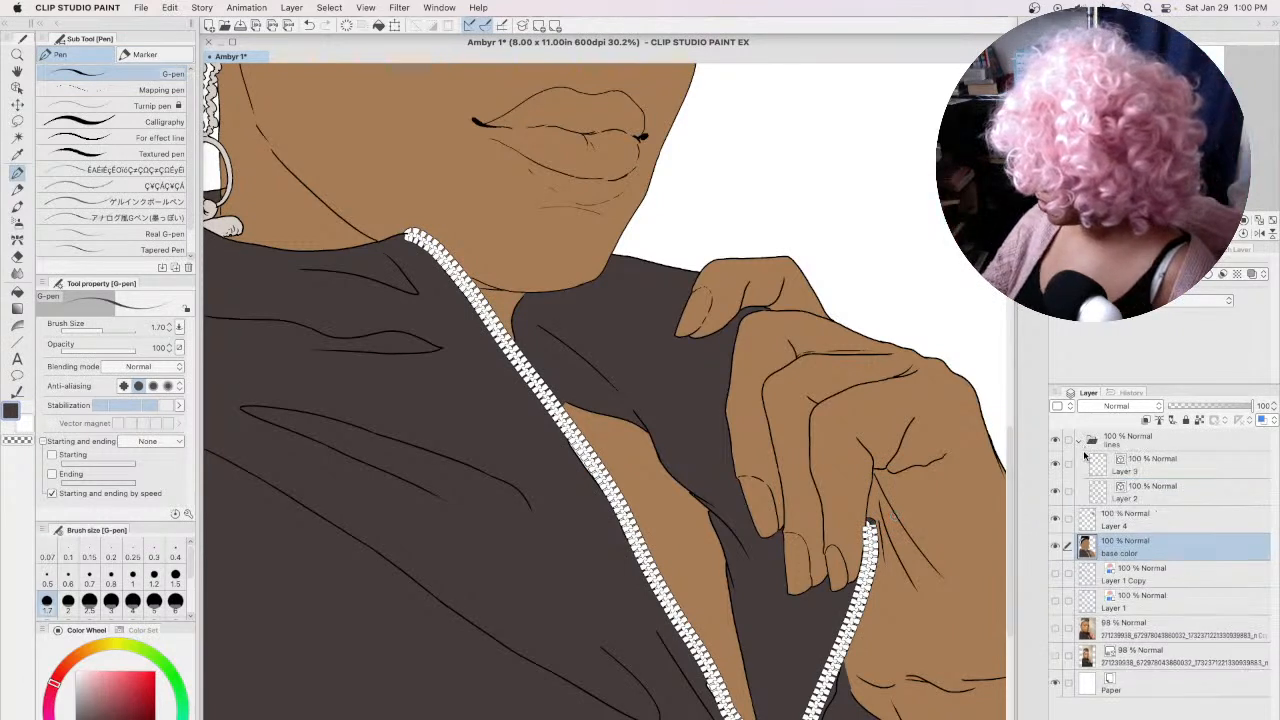
left_click(1056, 464)
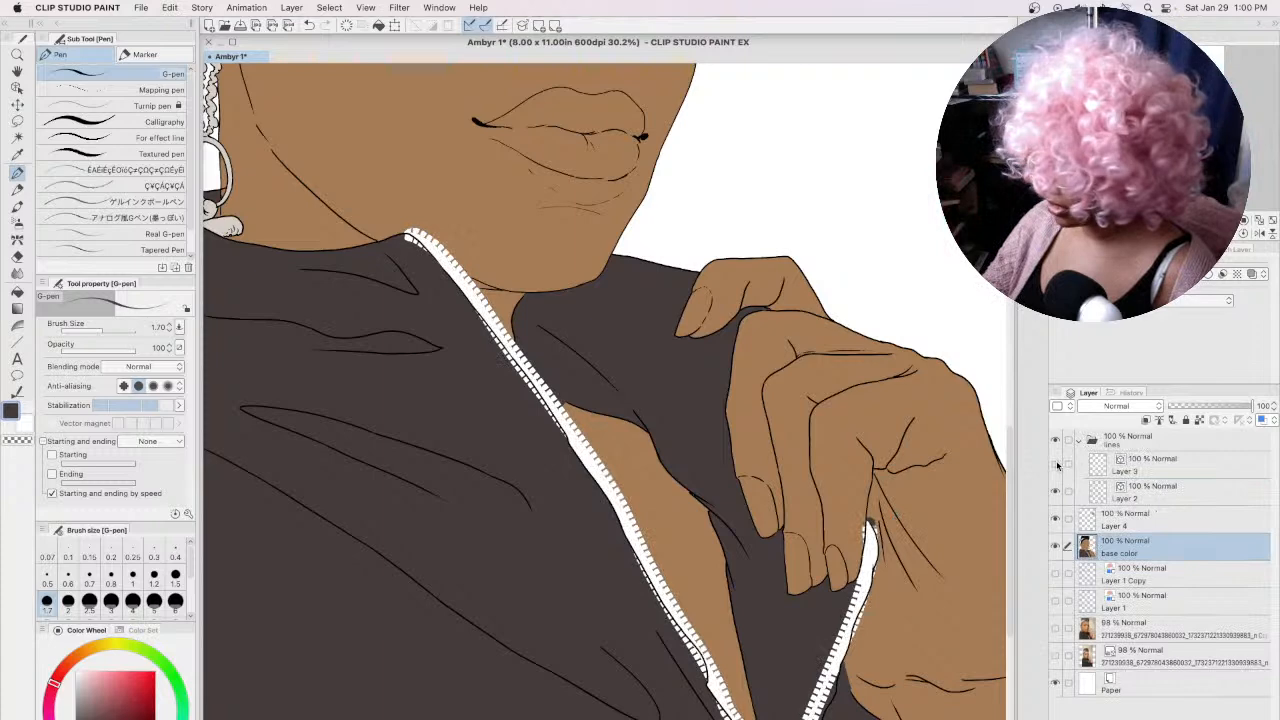
left_click(1056, 464)
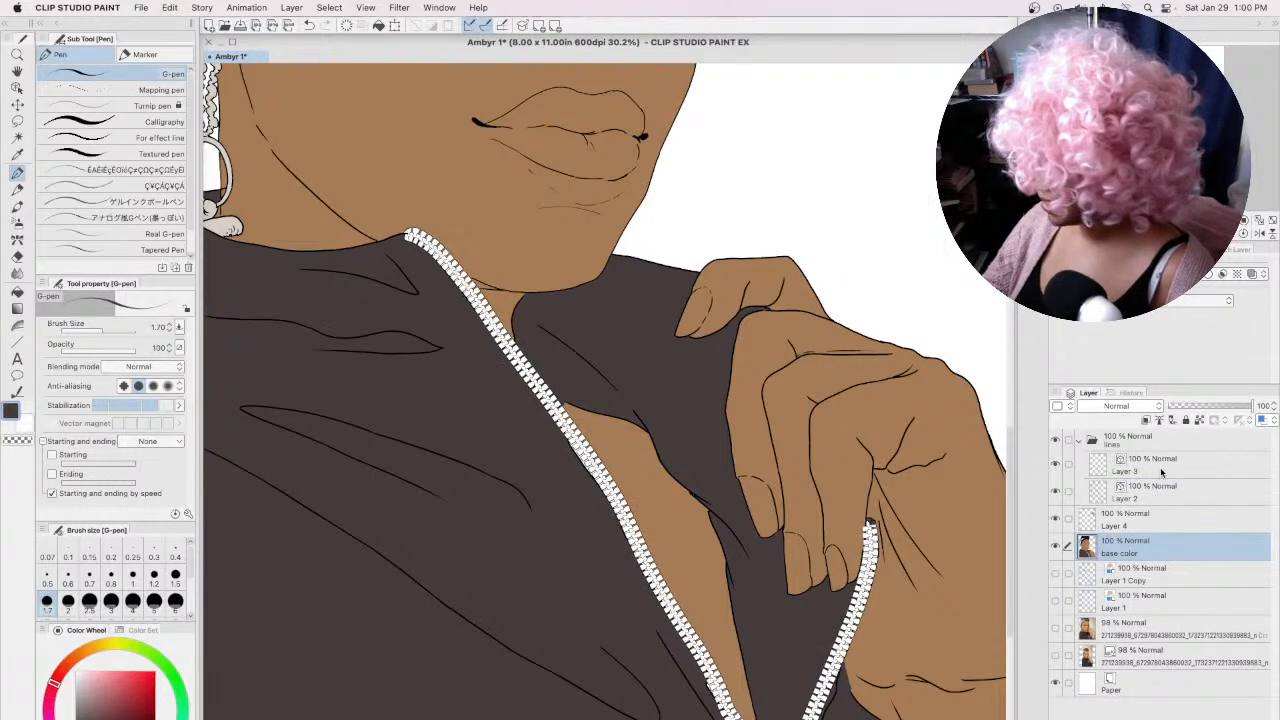
double_click(1122, 472)
type("zipper")
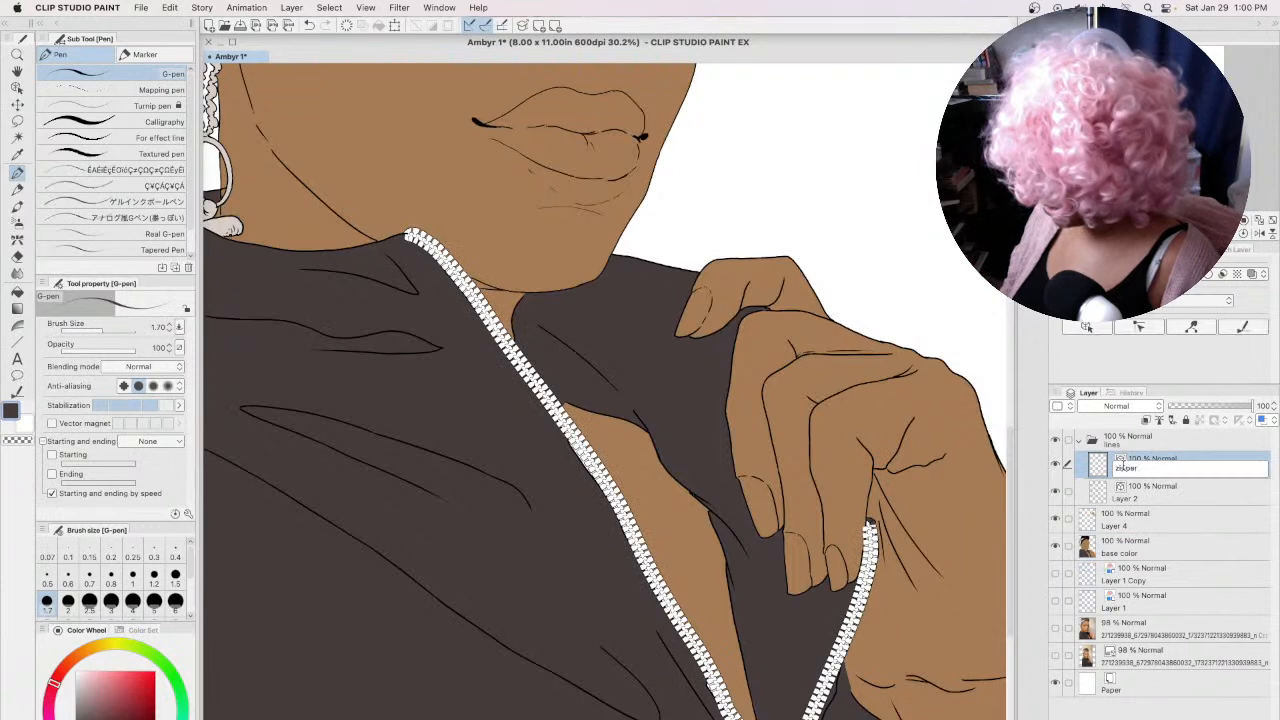
key("Return")
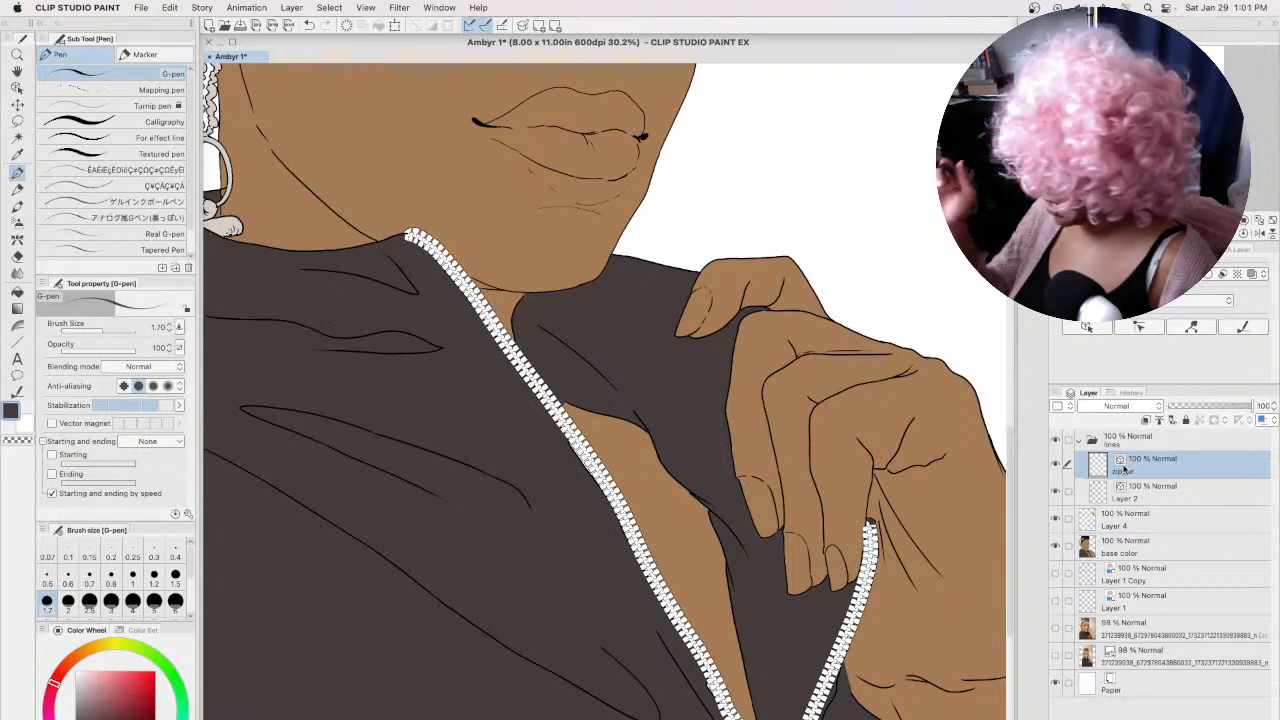
left_click(1056, 463)
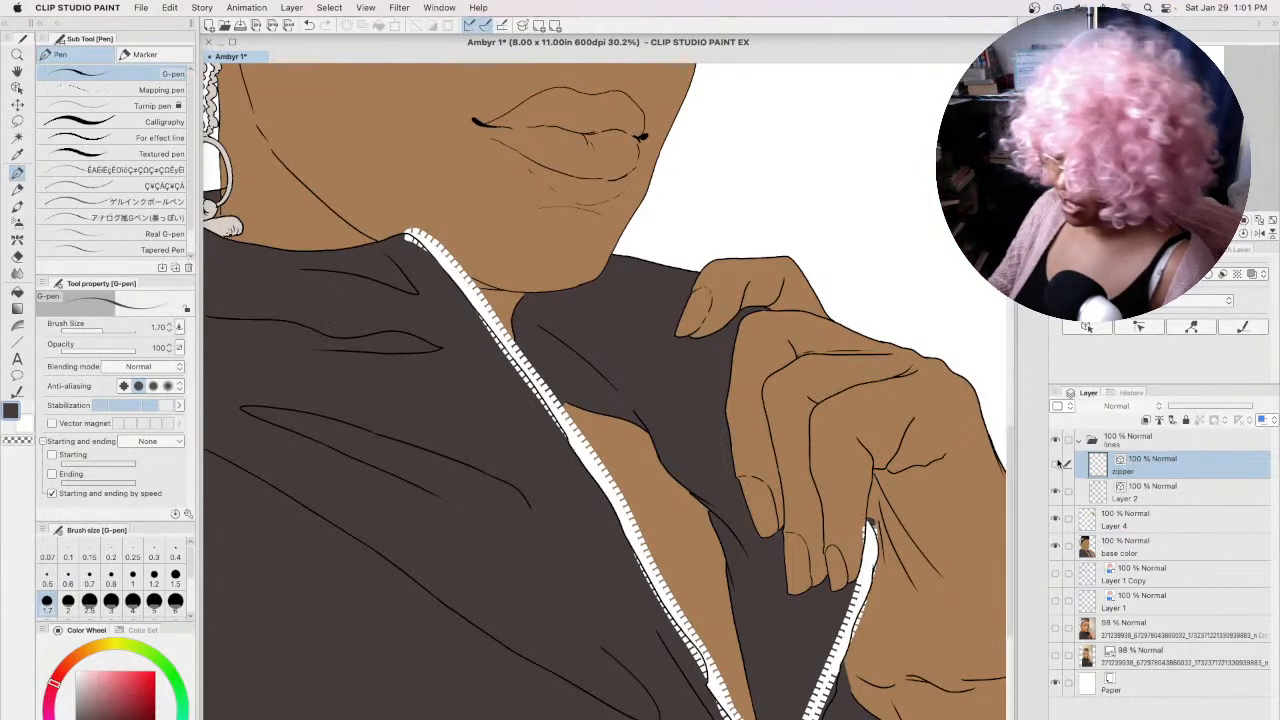
Step: On the base color layer, fill the white zipper area along the exposed chest with the sampled skin brown using Refer other layers
left_click(1141, 548)
left_click(678, 577, "alt")
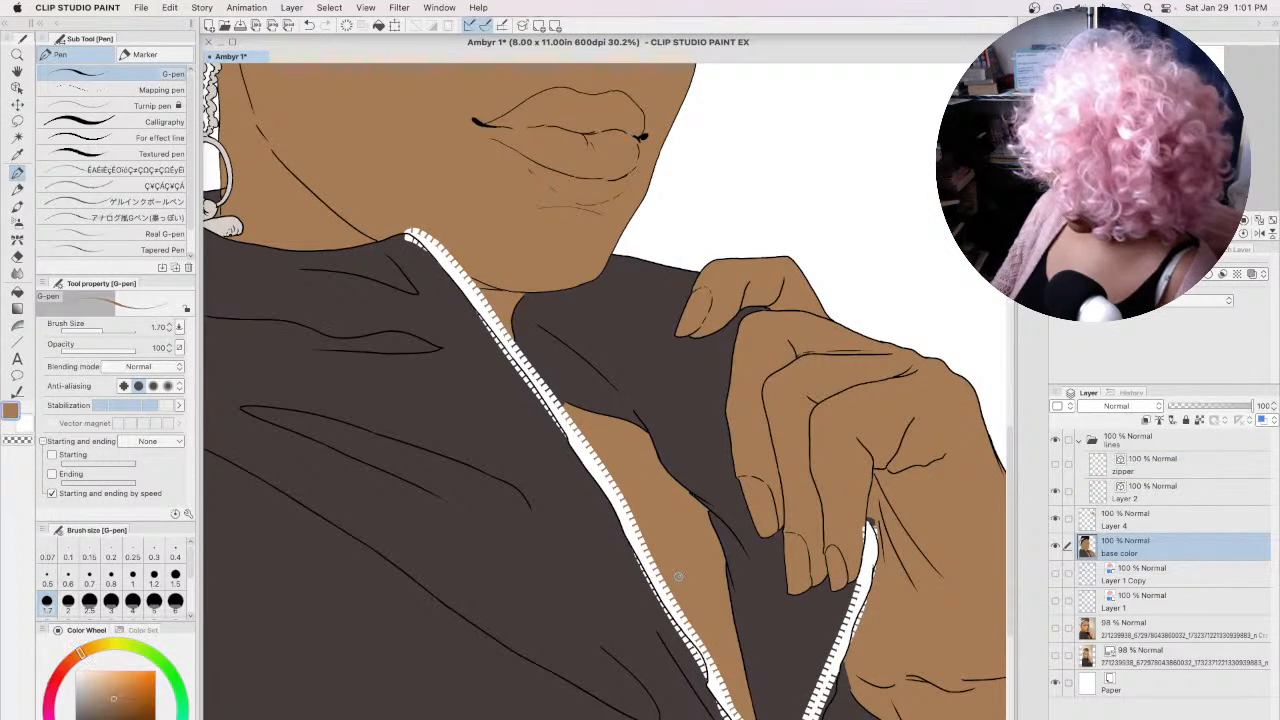
left_click(17, 291)
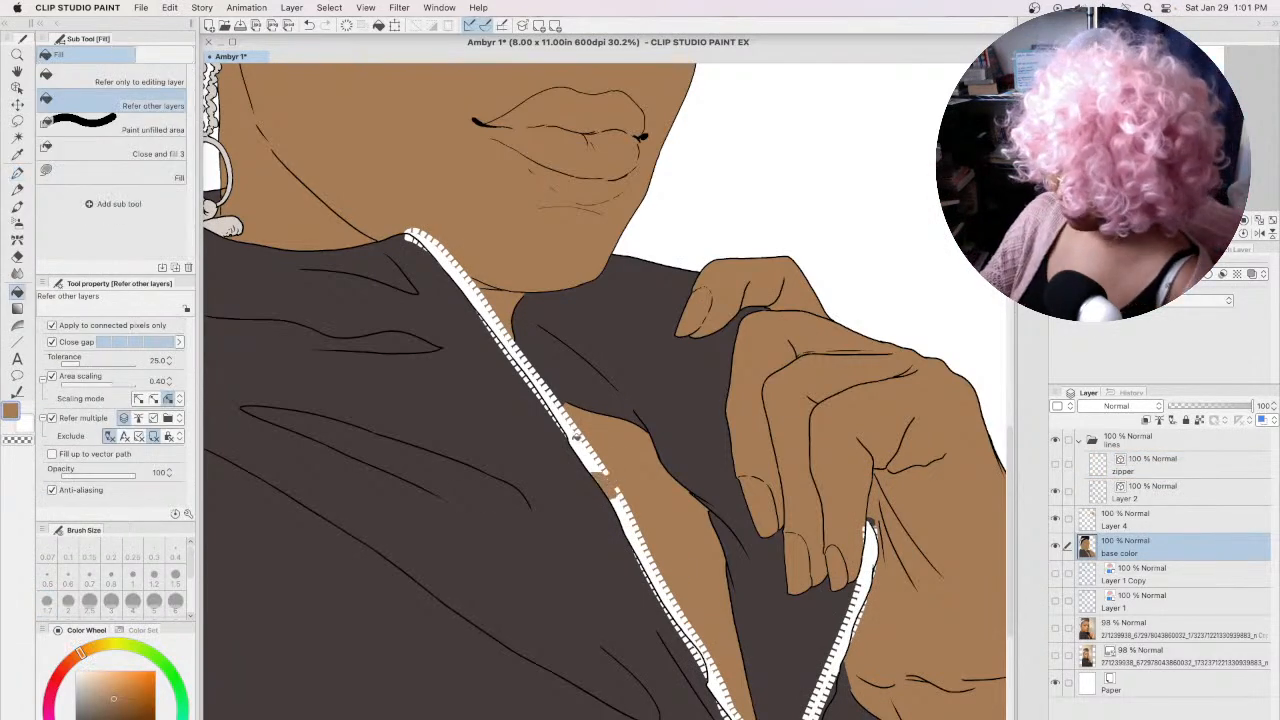
left_click(565, 411)
left_click(575, 429)
left_click(622, 506)
left_click(642, 540)
left_click(650, 567)
left_click(667, 596)
left_click(679, 613)
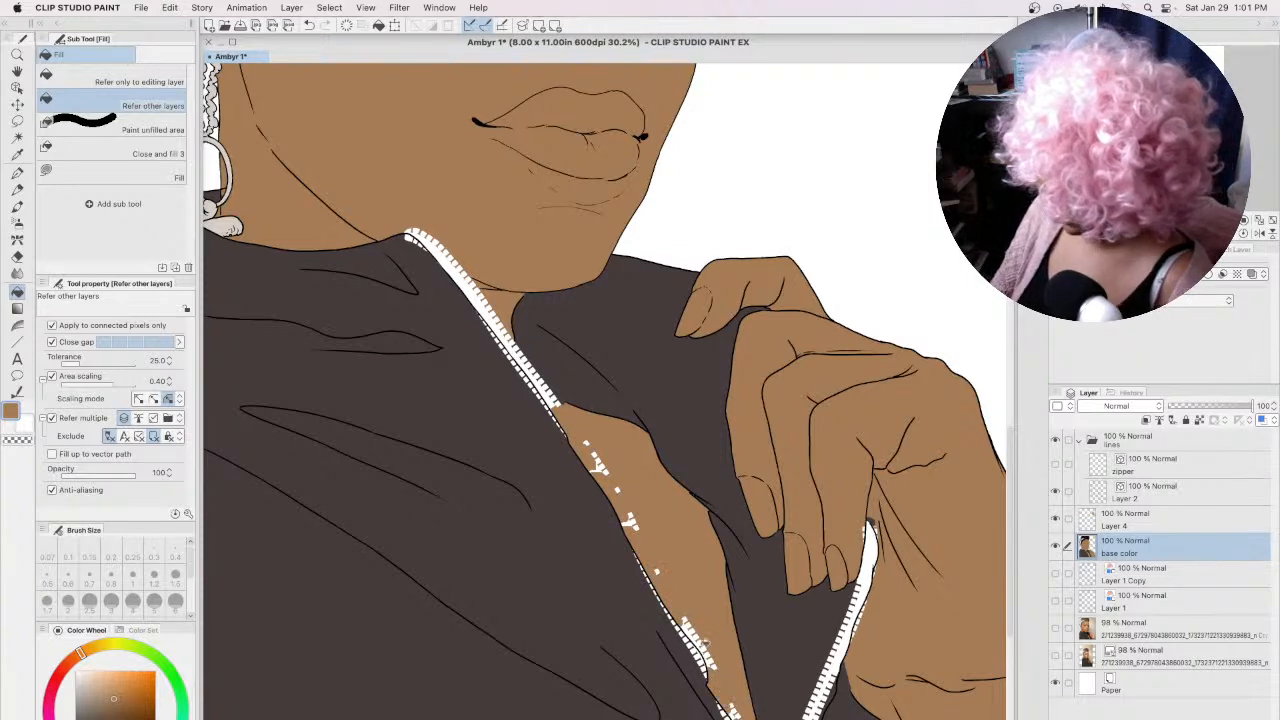
Step: Paint over the leftover white specks along the chest opening and the neck edge in skin brown with the G-pen at size 1.70
left_click(17, 153)
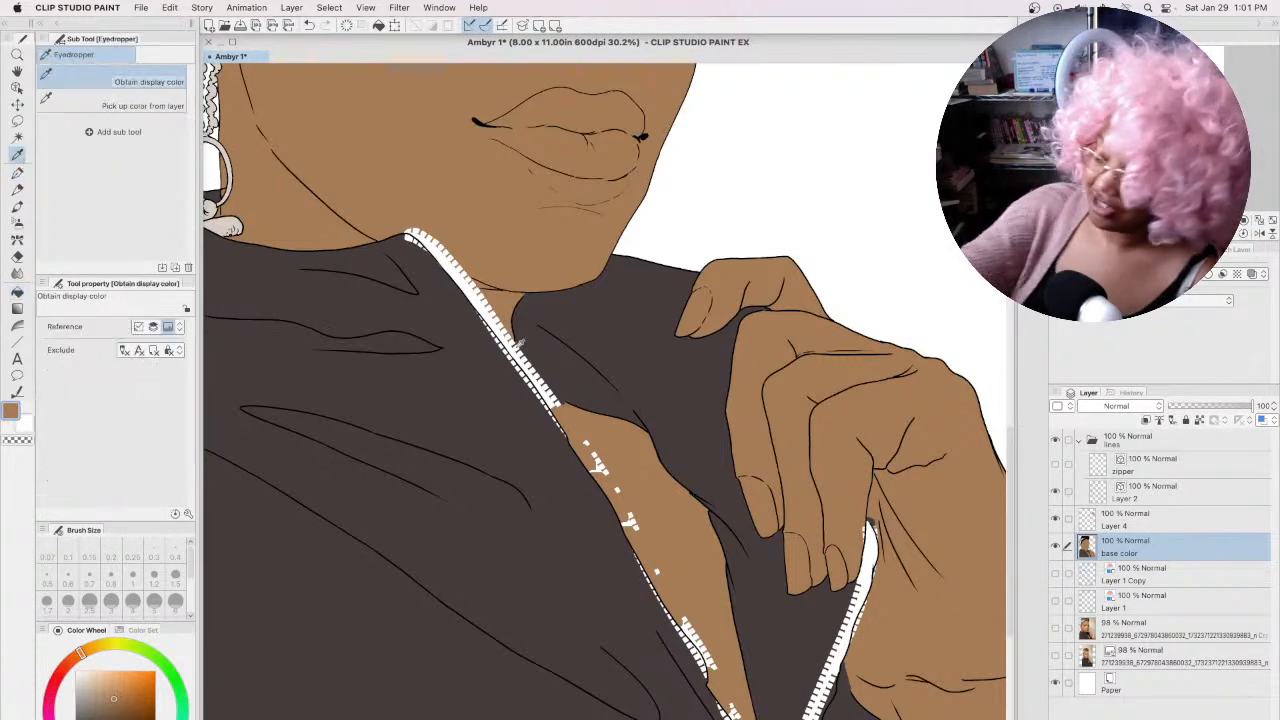
left_click(19, 174)
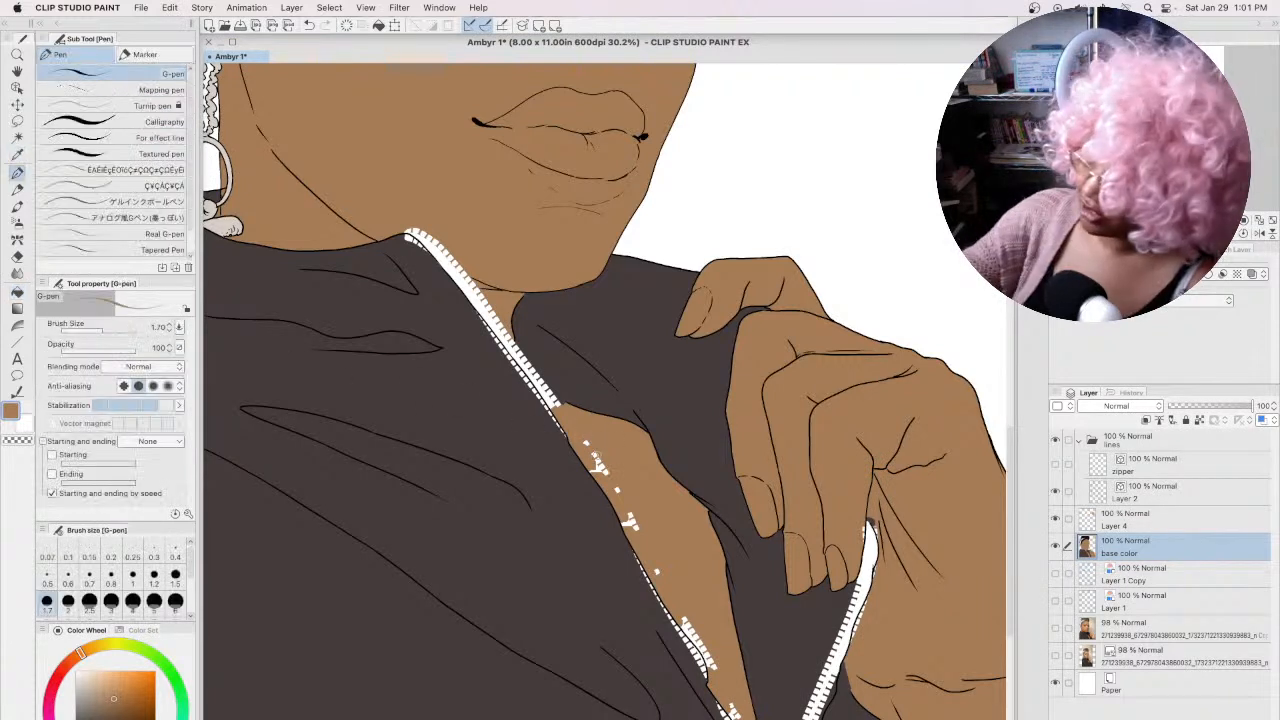
left_click_drag(586, 442, 581, 443)
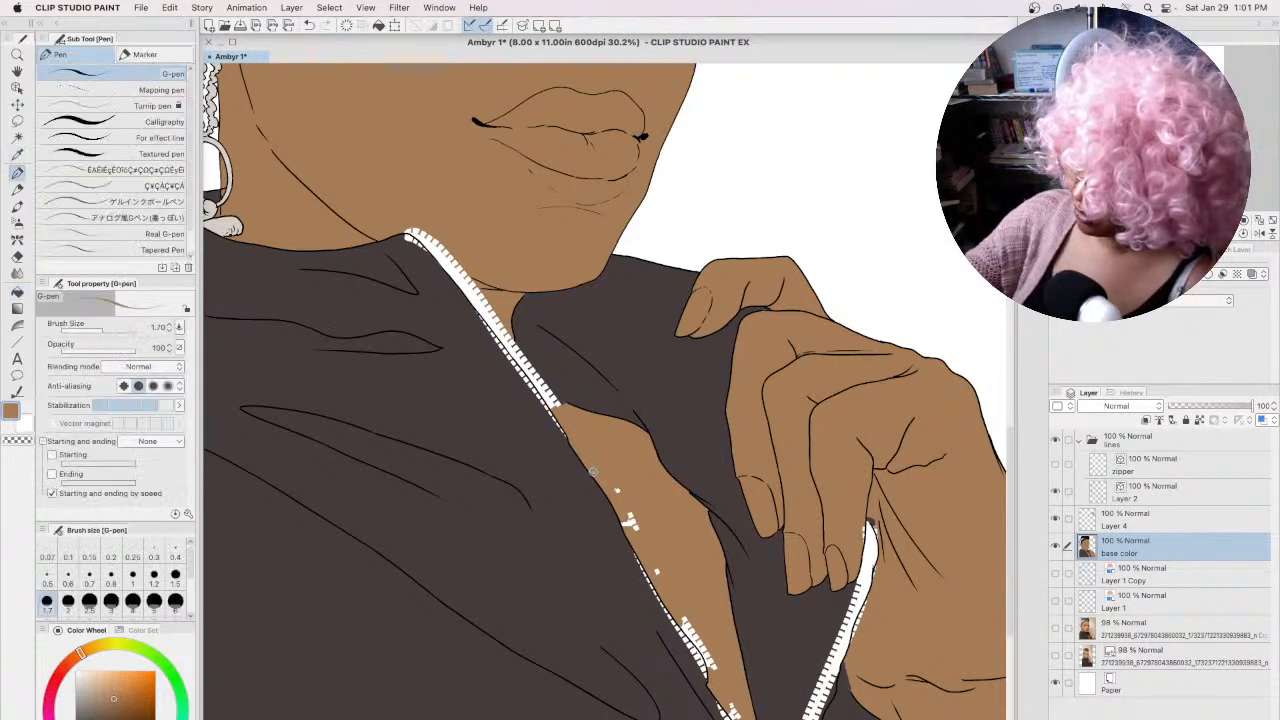
left_click_drag(627, 510, 625, 522)
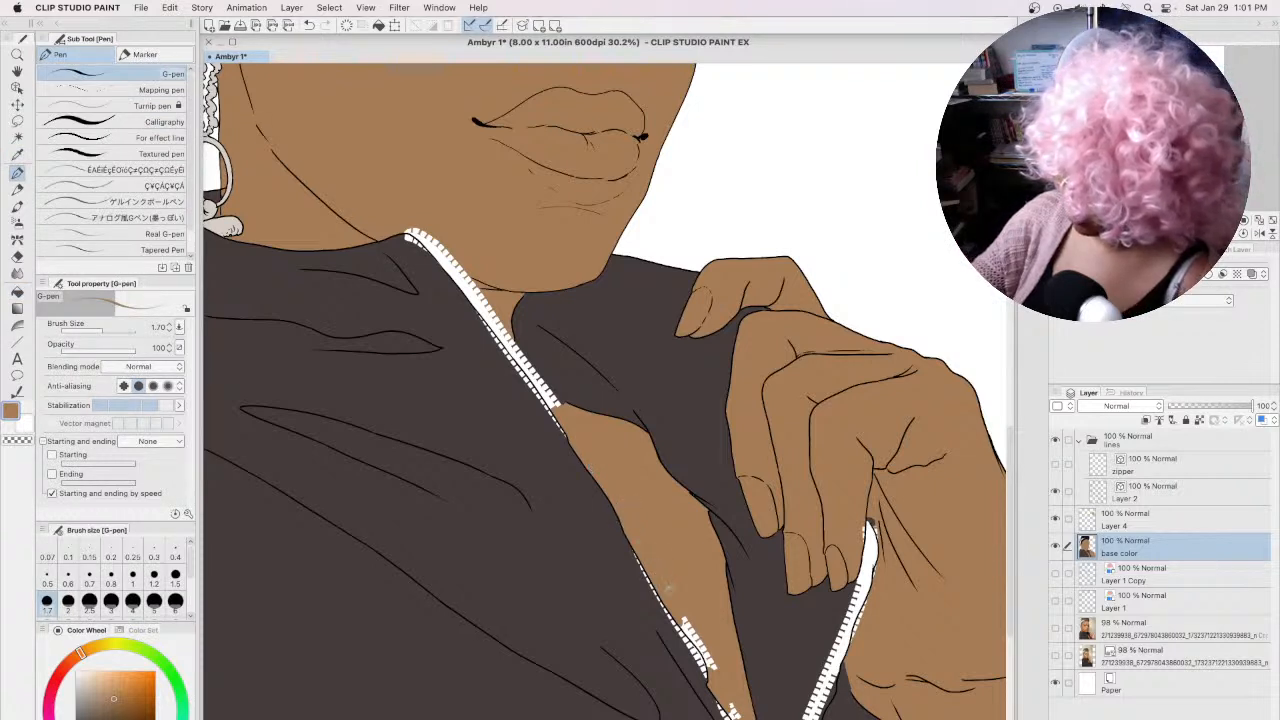
left_click_drag(686, 622, 712, 670)
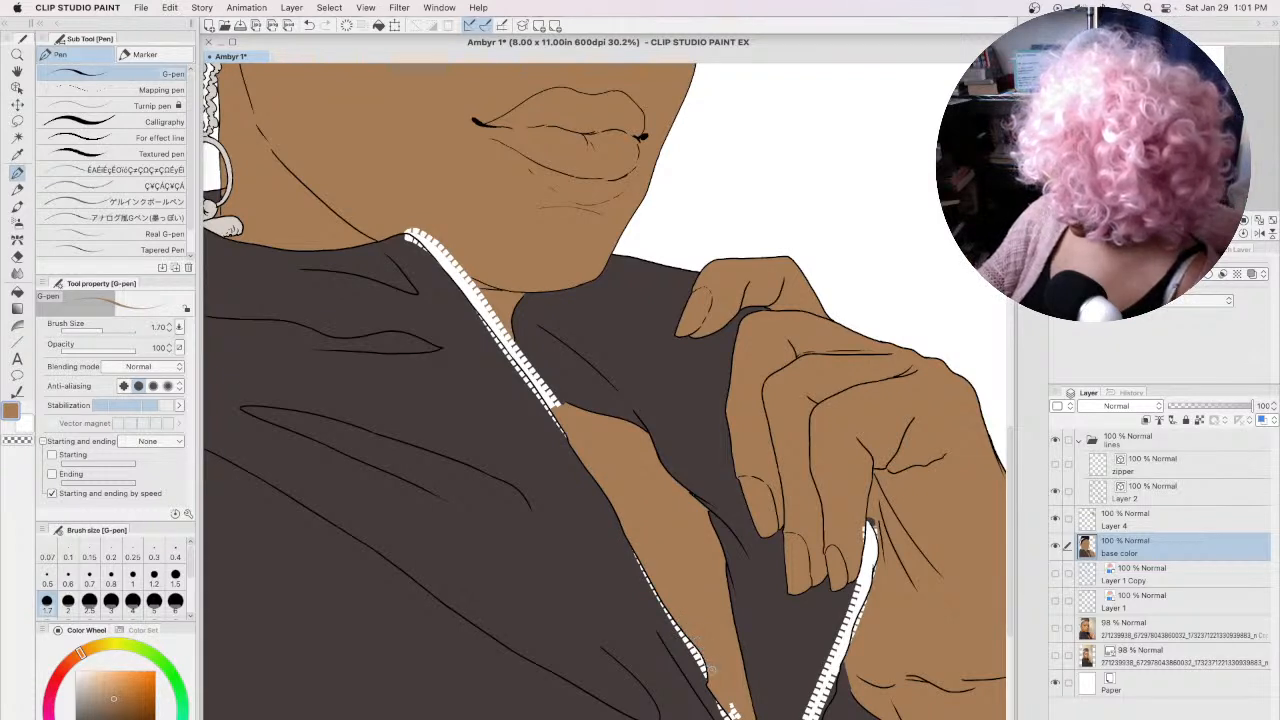
left_click_drag(736, 714, 724, 706)
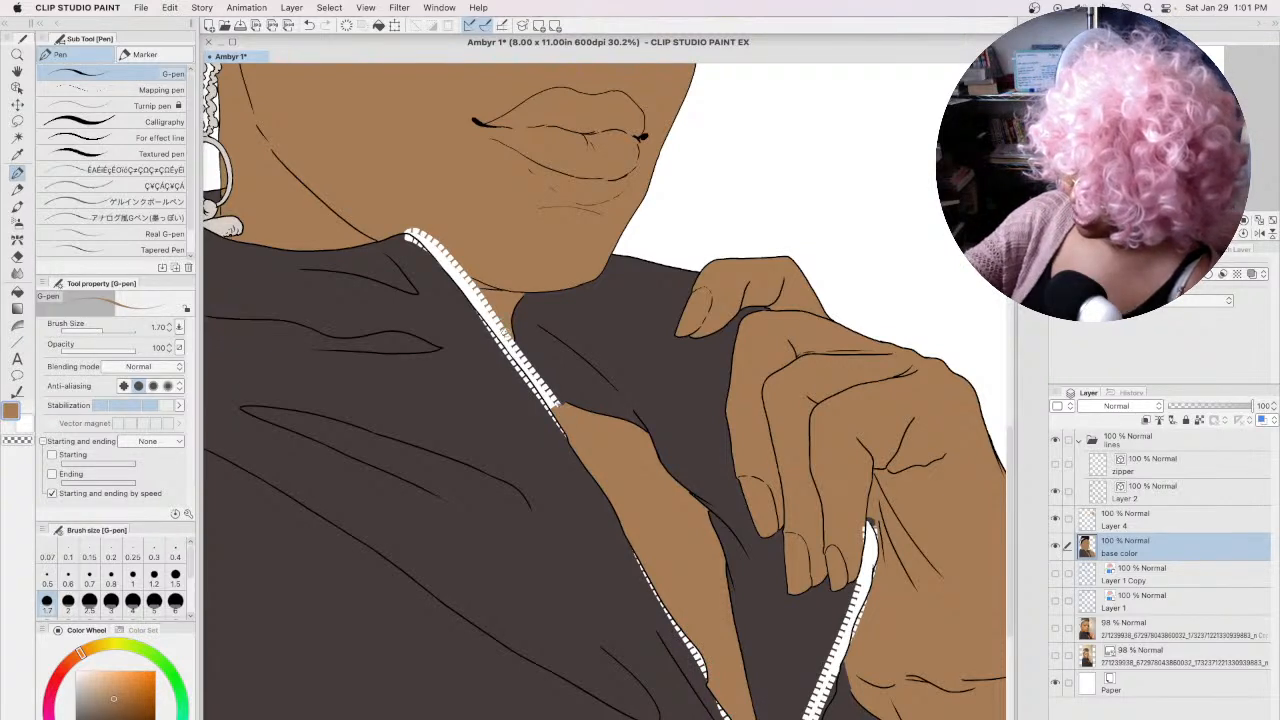
left_click_drag(507, 337, 483, 295)
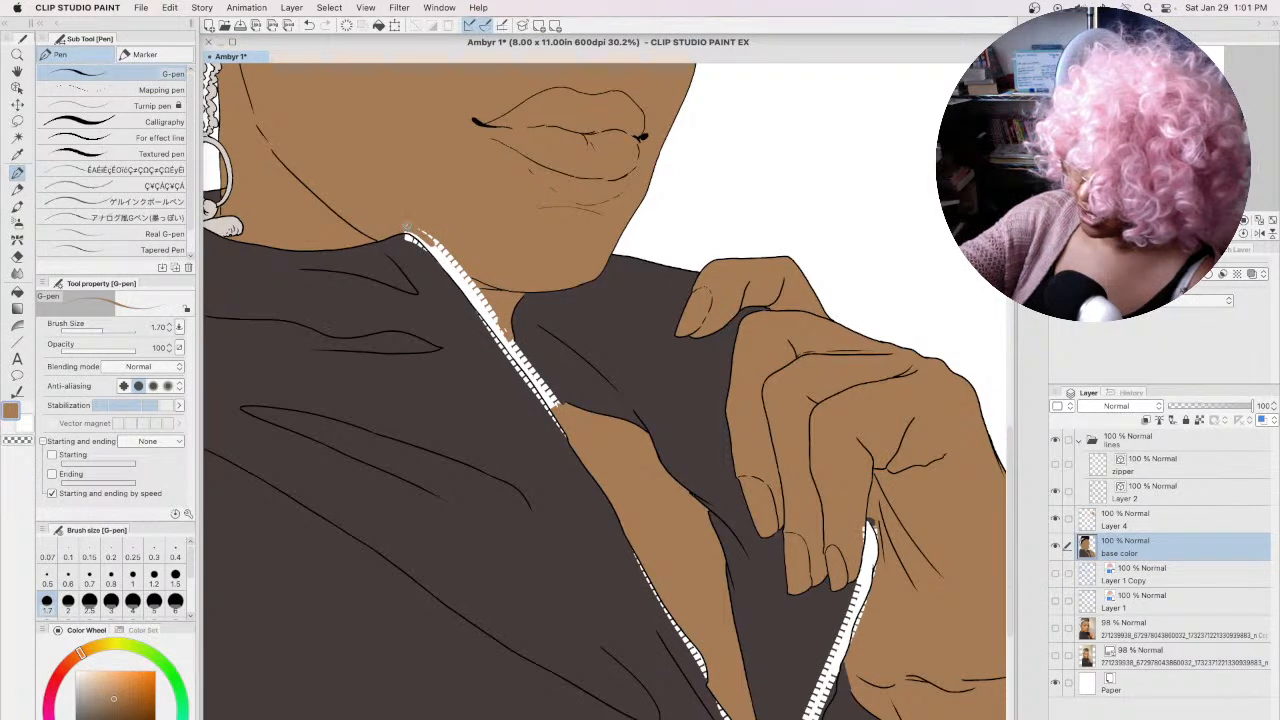
Step: Fill the zipper gaps beside the neck with skin brown and those against the collar with dark grey, touching up specks with the G-pen
left_click(17, 290)
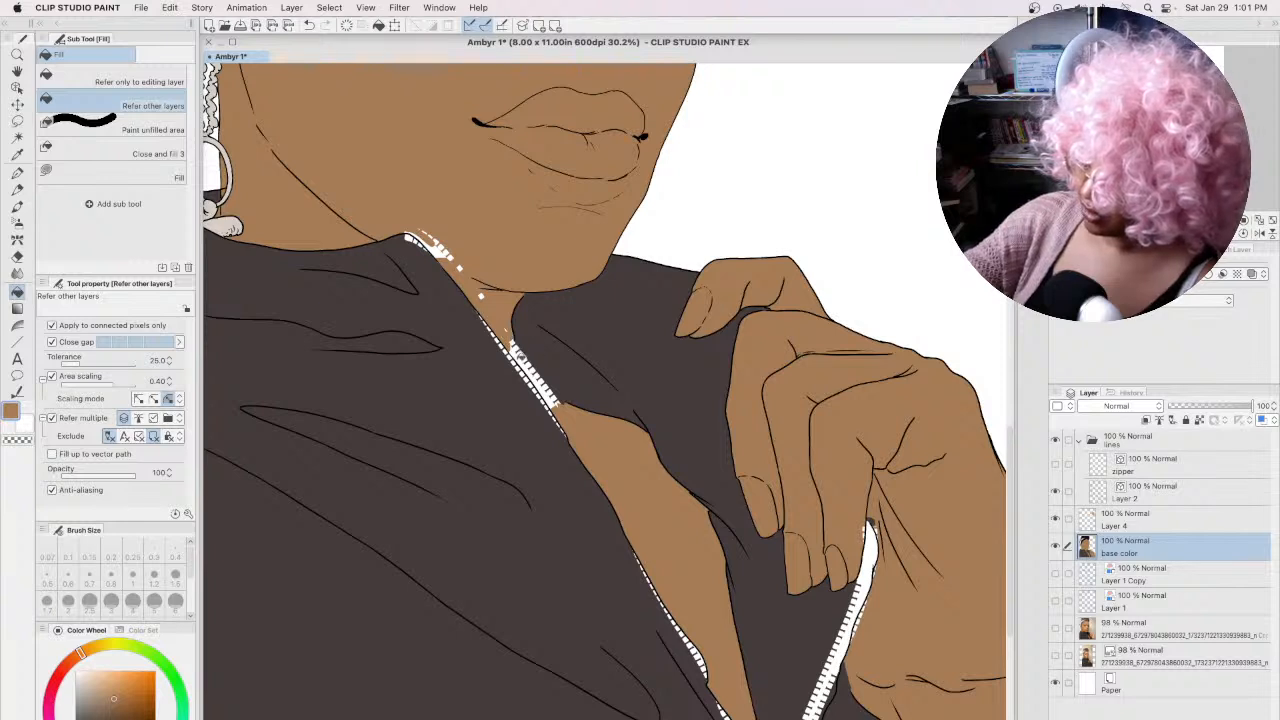
left_click(537, 345, "alt")
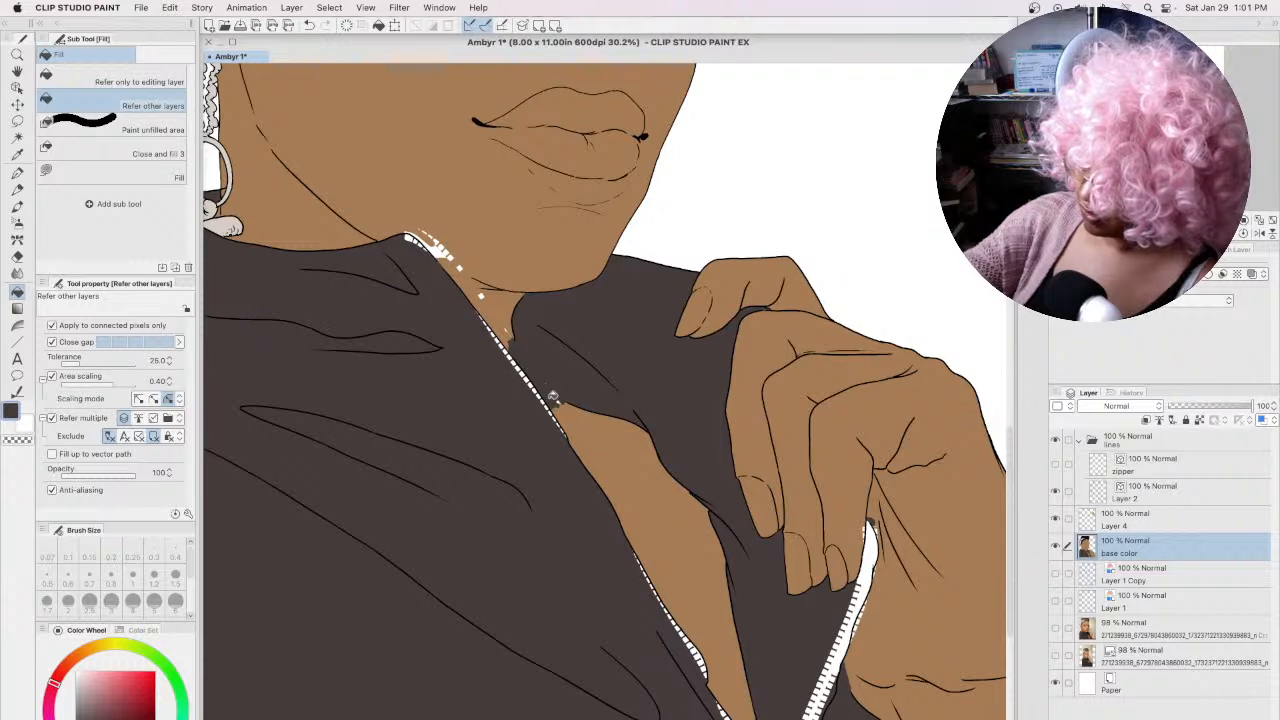
left_click(451, 222, "alt")
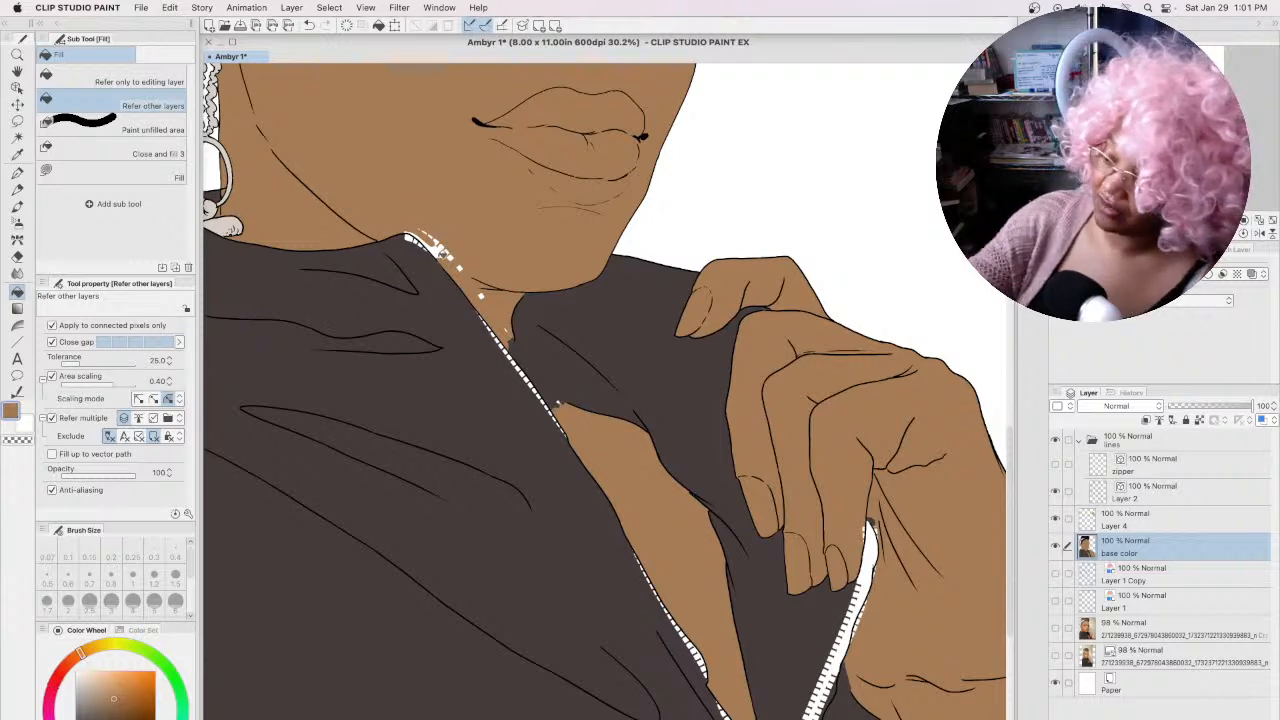
left_click(17, 172)
left_click_drag(422, 236, 452, 262)
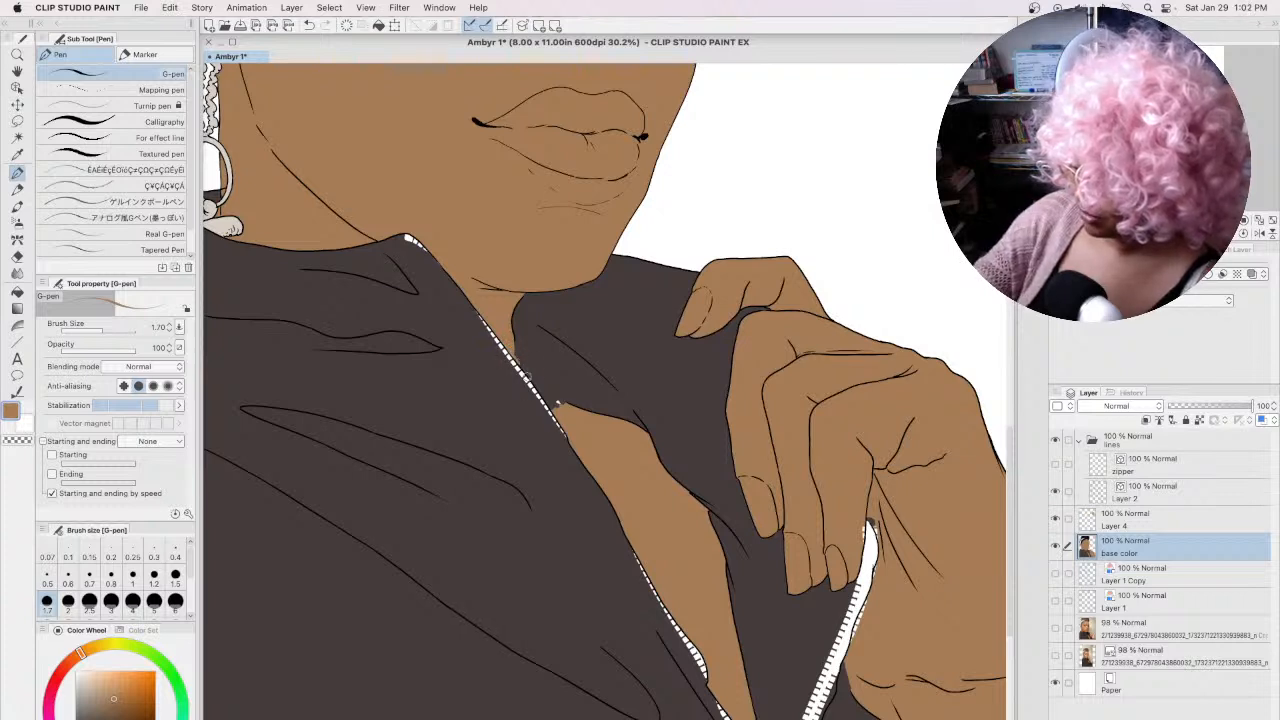
Step: Paint the remaining zipper gap below the chin with the G-pen at size 1.70, skin brown beside the neck and sampled dark grey along the collar
left_click_drag(517, 354, 556, 405)
mouse_move(513, 346)
left_mouse_down()
mouse_move(589, 422)
mouse_move(507, 327)
left_mouse_up()
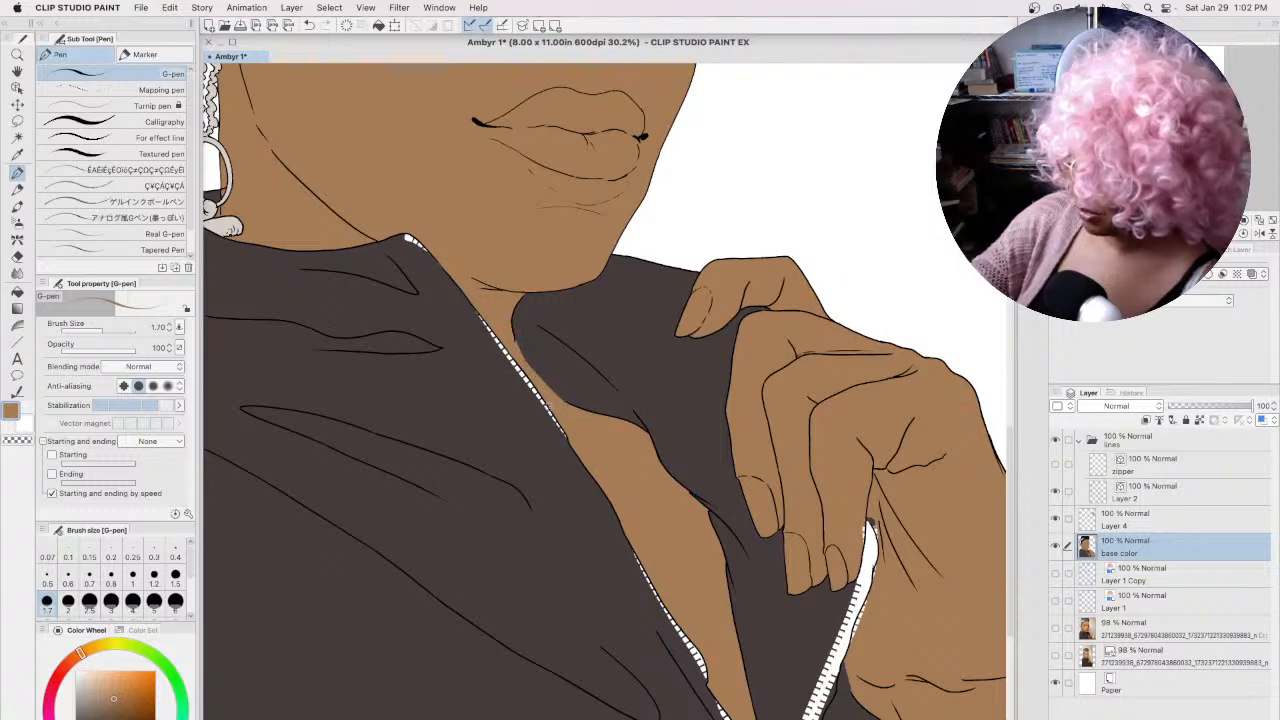
left_click(526, 446, "alt")
left_click(19, 292)
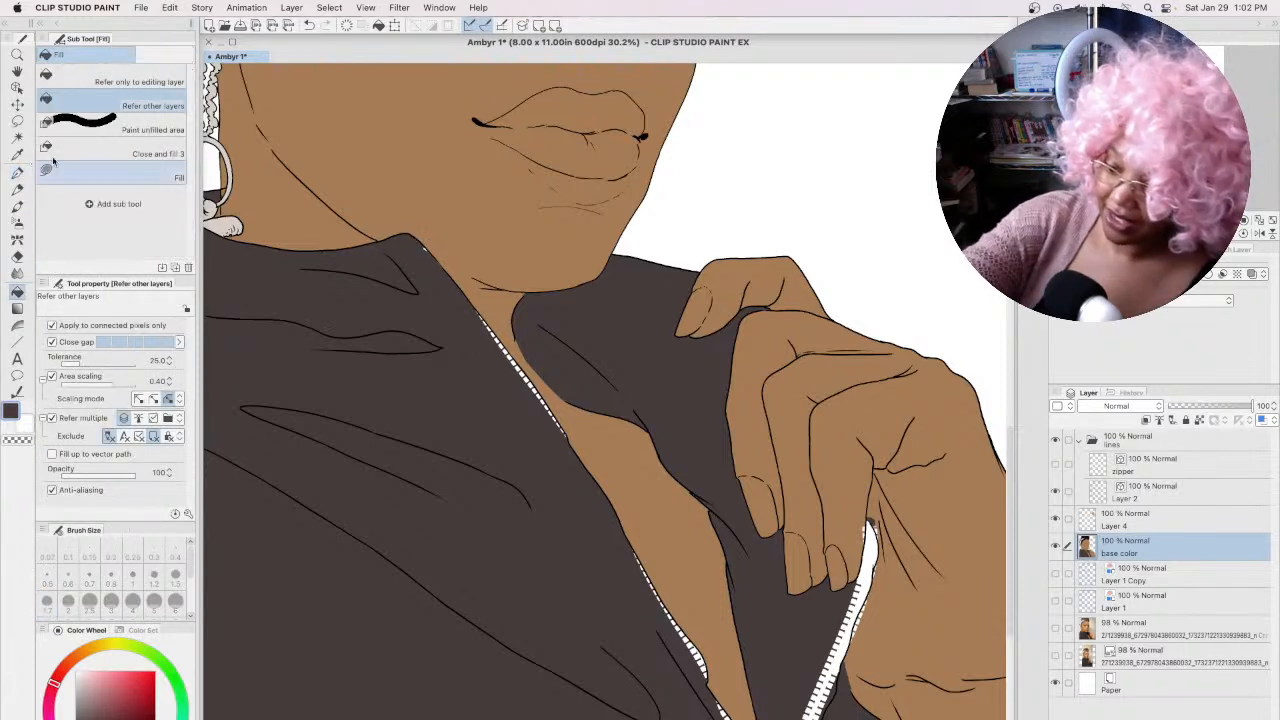
left_click(17, 172)
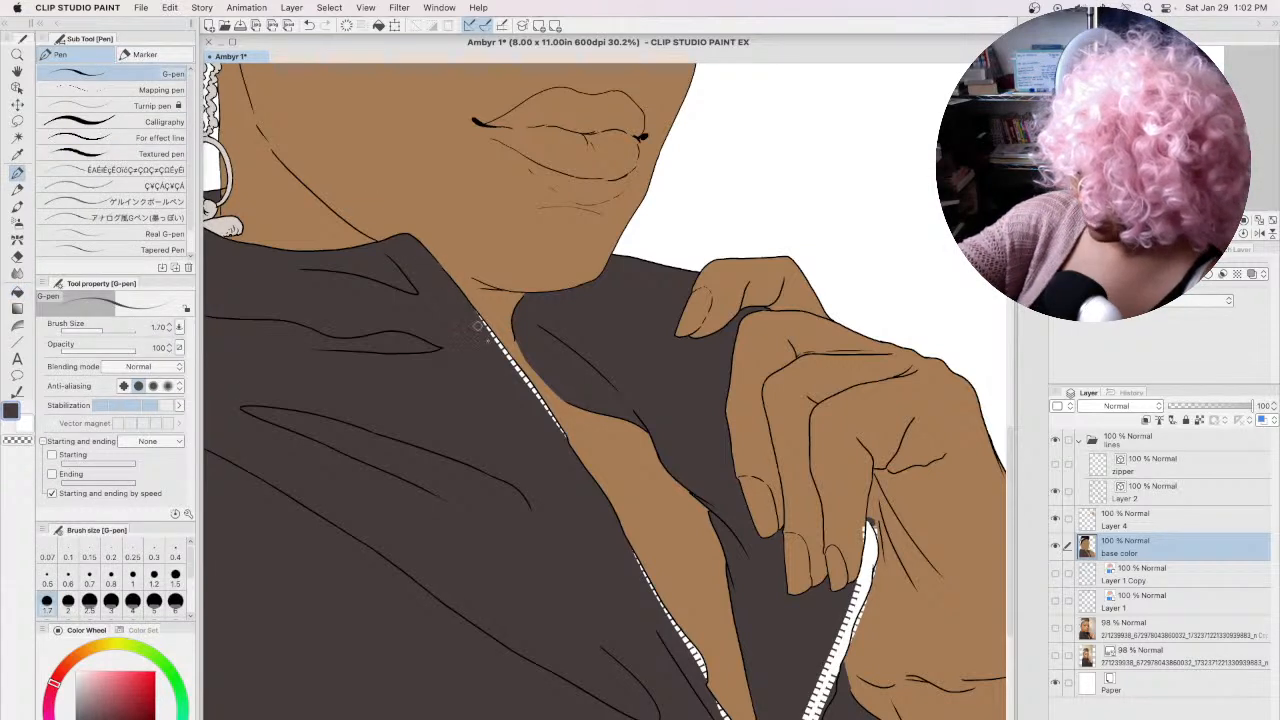
left_click_drag(474, 313, 546, 412)
left_click_drag(500, 348, 558, 424)
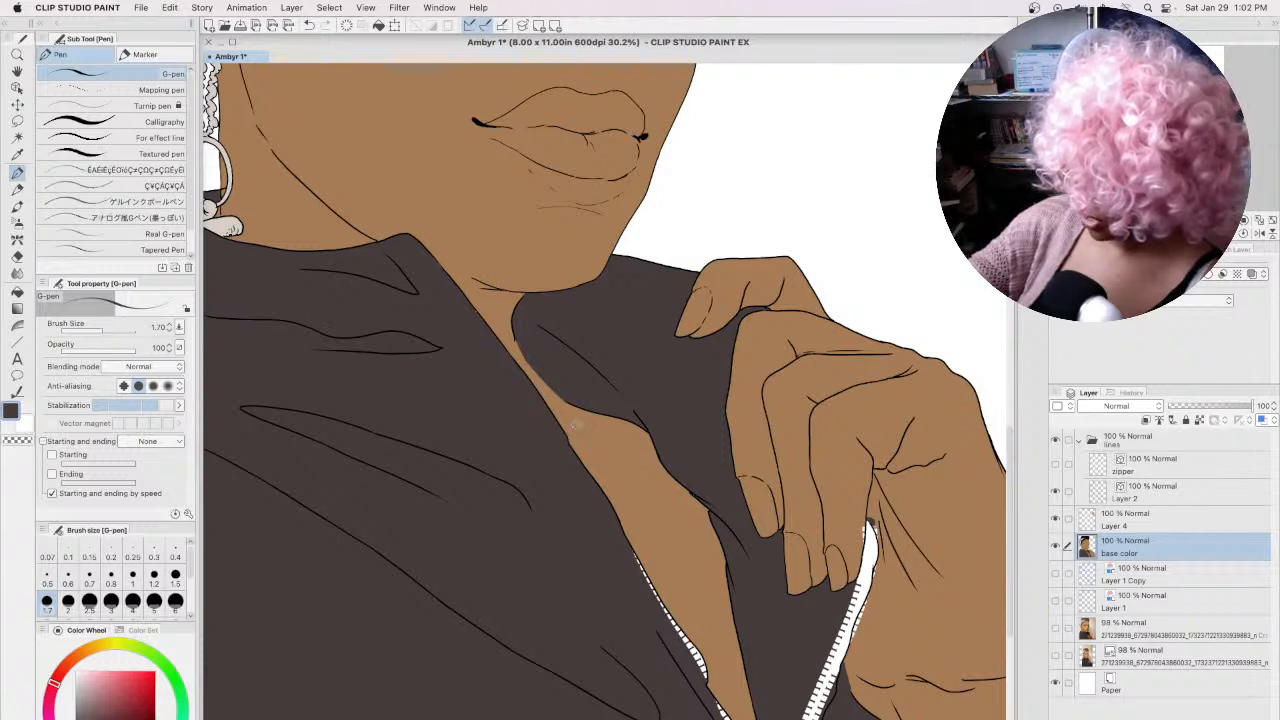
Step: Cover the remaining white zipper teeth along the lower jacket opening beside the chest with sampled jacket grey using the G-pen
left_click(582, 433, "alt")
left_click(514, 378, "alt")
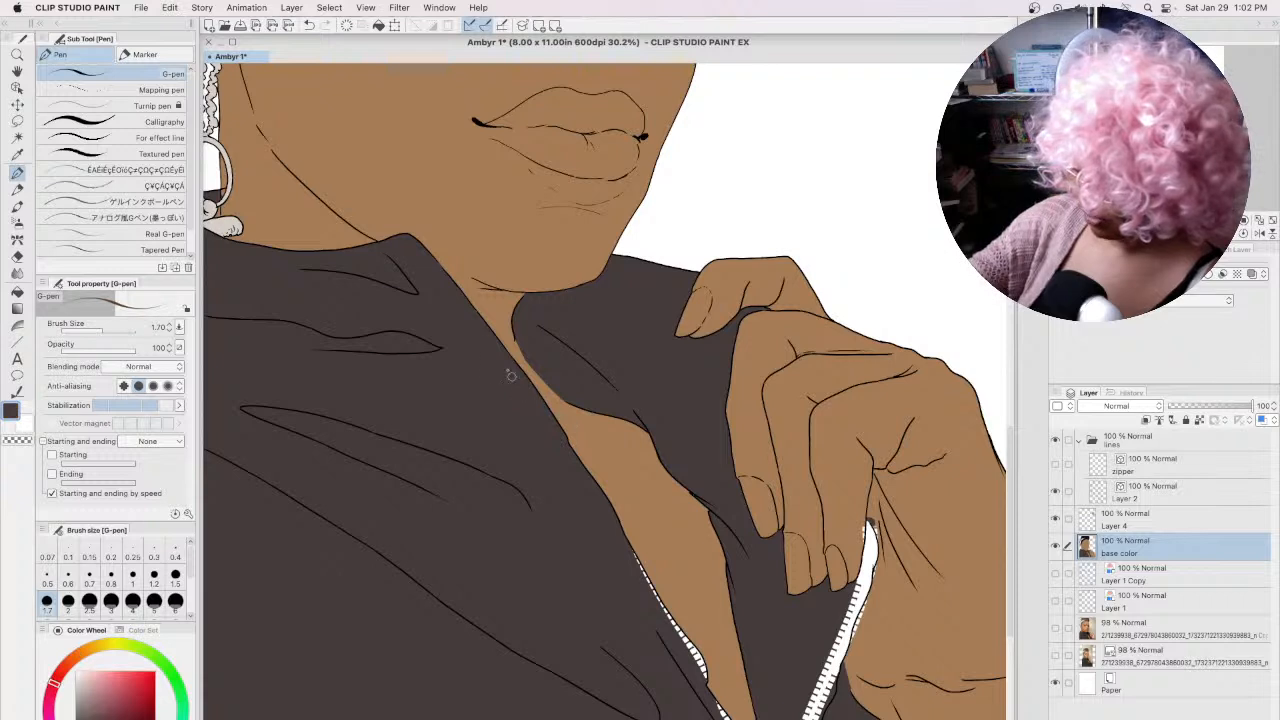
left_click(497, 313, "alt")
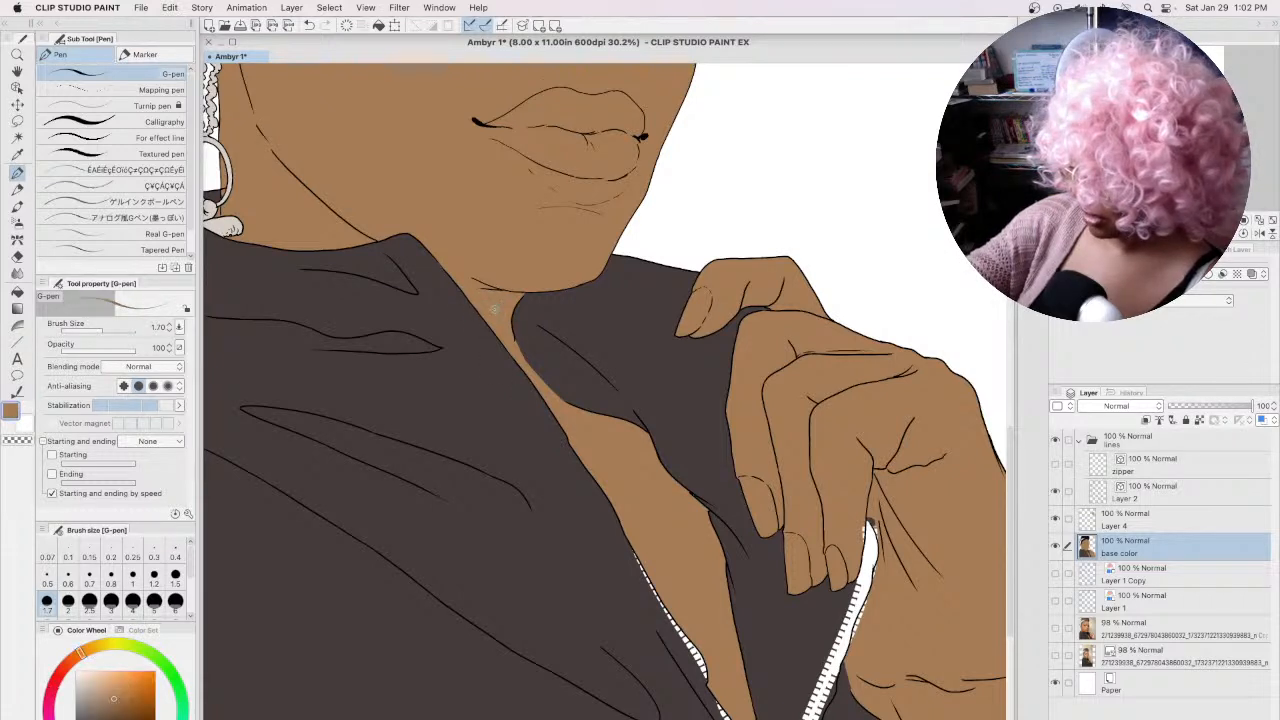
left_click(630, 582, "alt")
left_click_drag(637, 565, 704, 677)
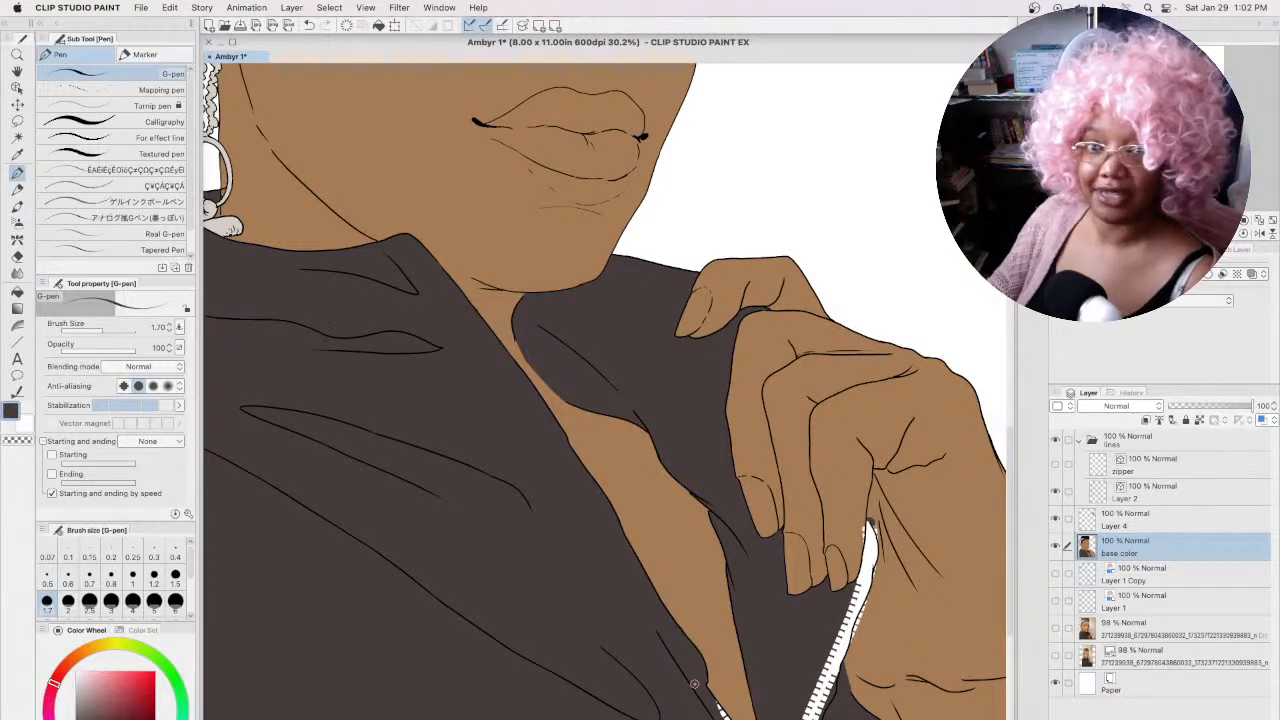
left_click_drag(712, 700, 724, 714)
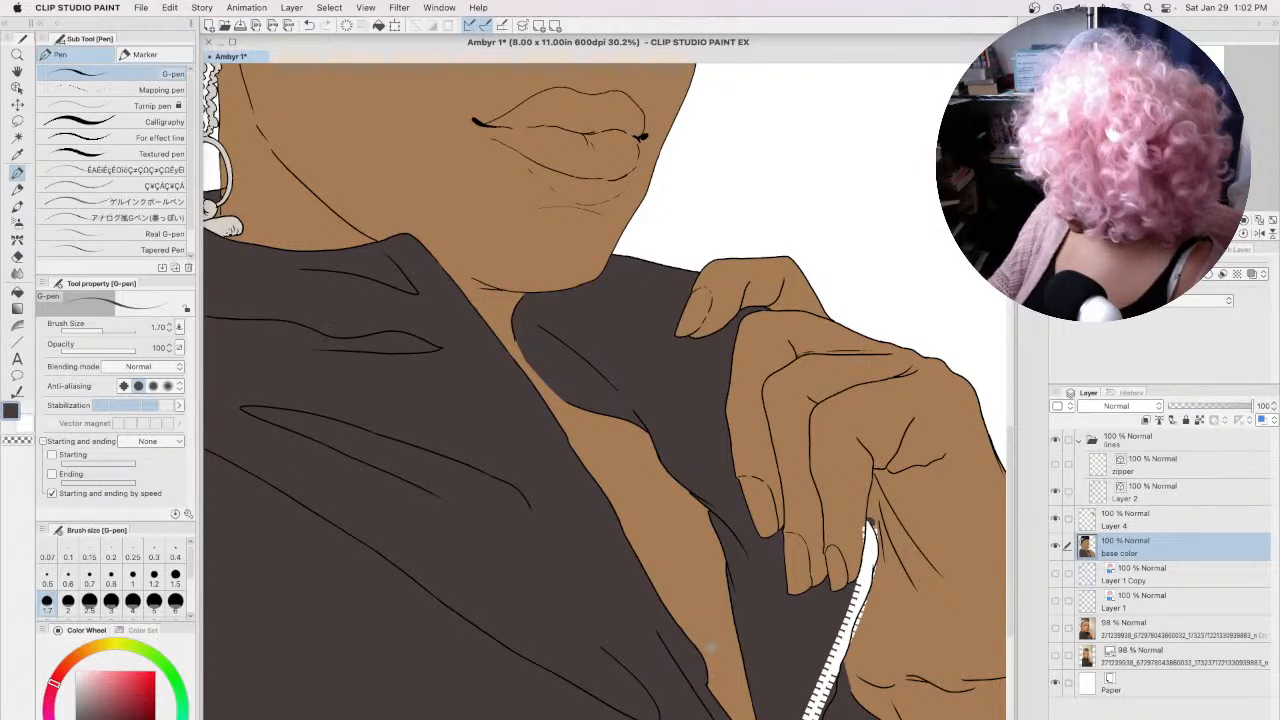
Step: Fill the white zipper strip below the fingers with jacket grey using Refer other layers, and touch up its edges in grey and skin brown with the G-pen
left_click(857, 530, "alt")
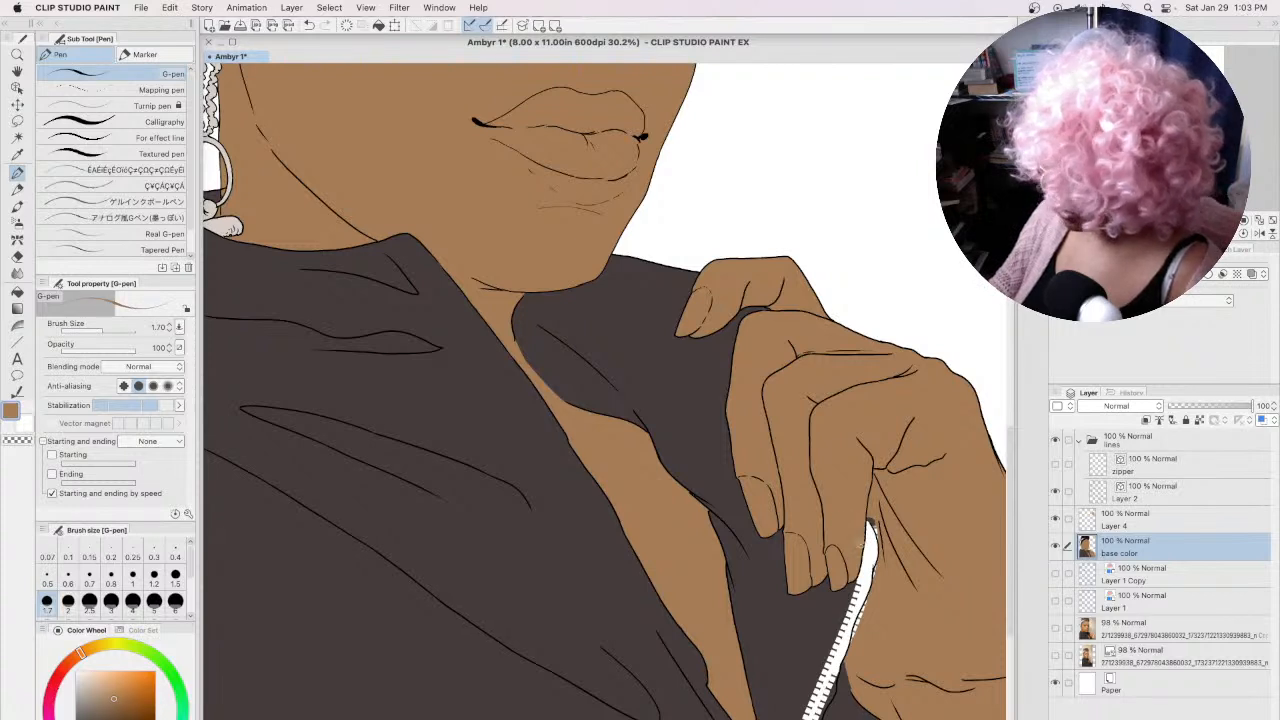
left_click(815, 618, "alt")
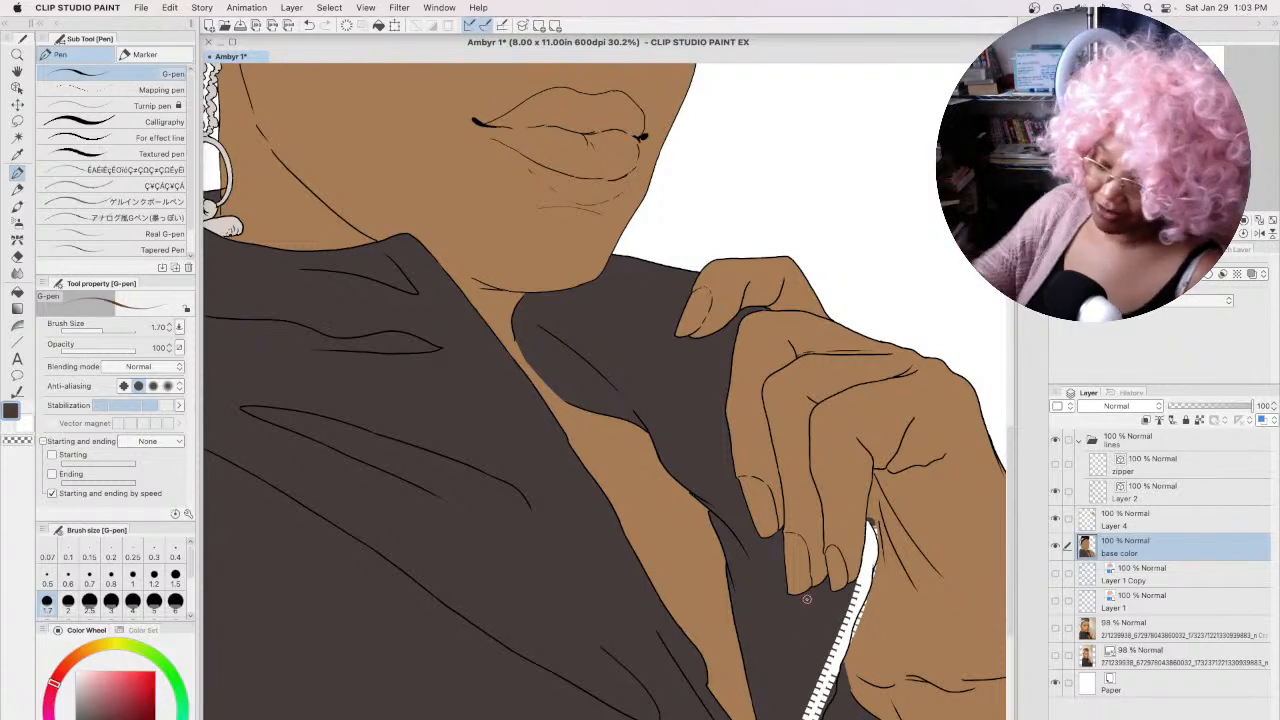
left_click(17, 292)
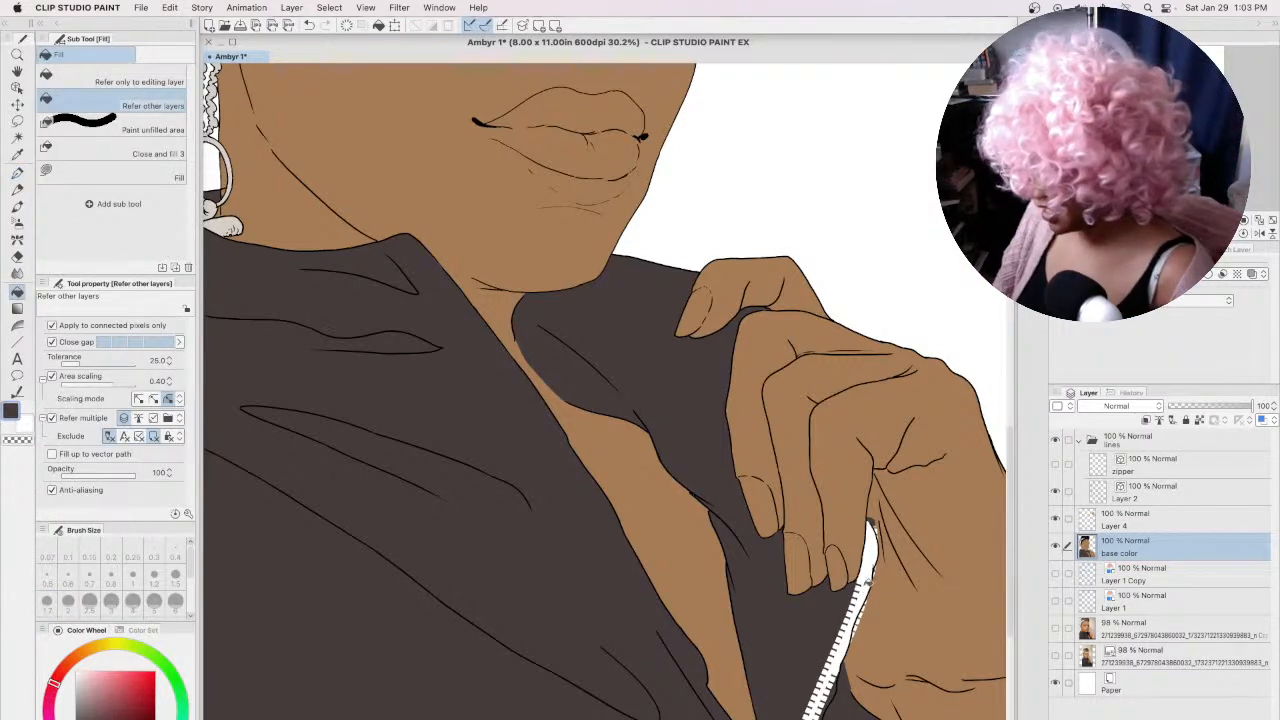
left_click_drag(862, 596, 832, 681)
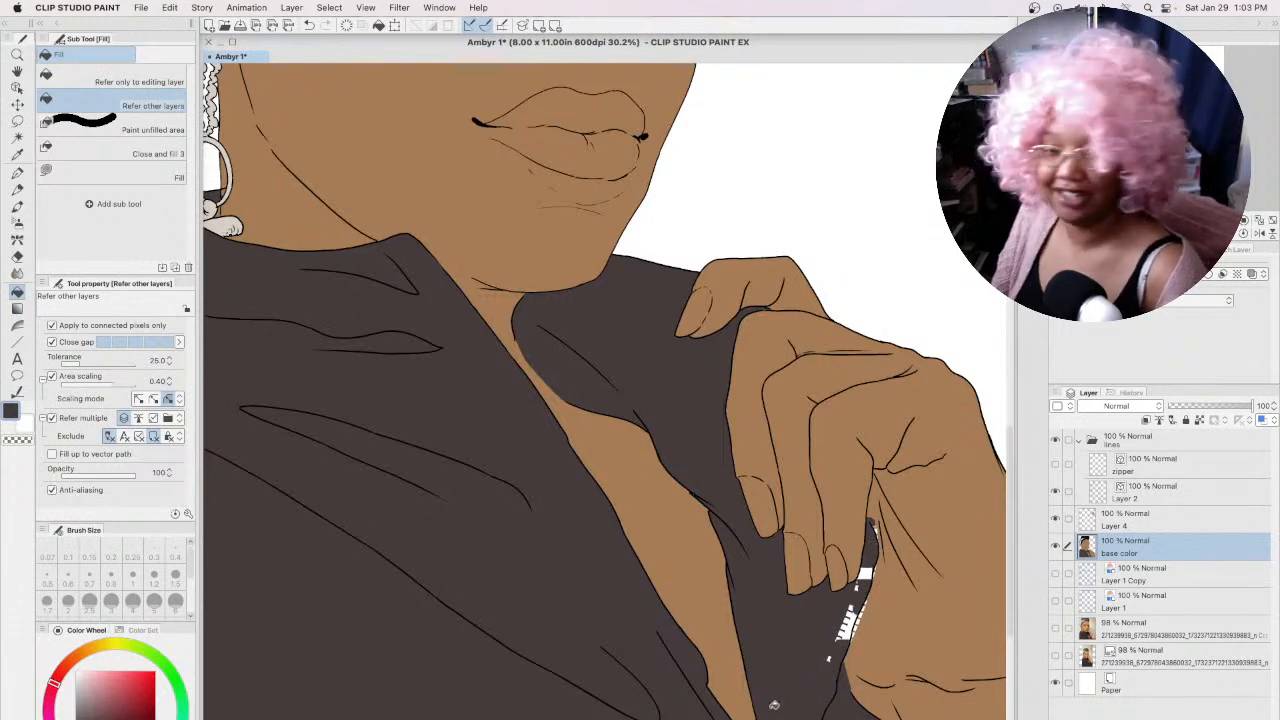
left_click(17, 172)
left_click_drag(840, 630, 856, 608)
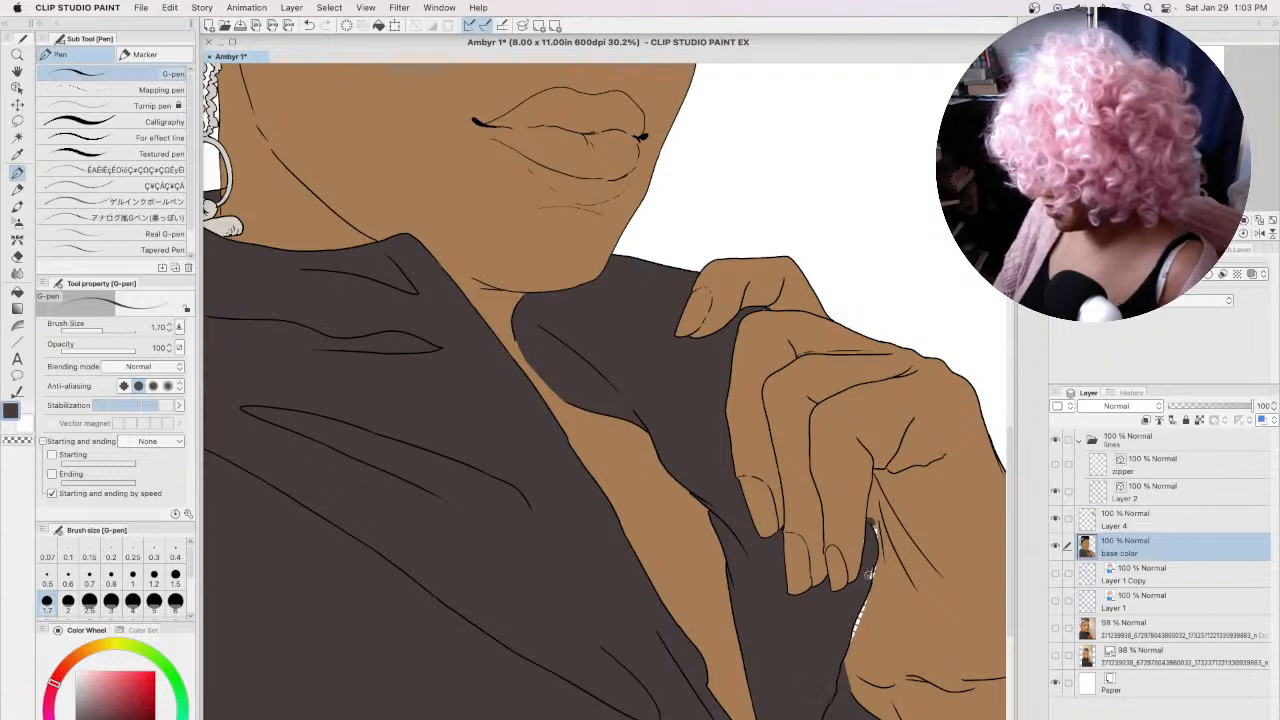
left_click(879, 503, "alt")
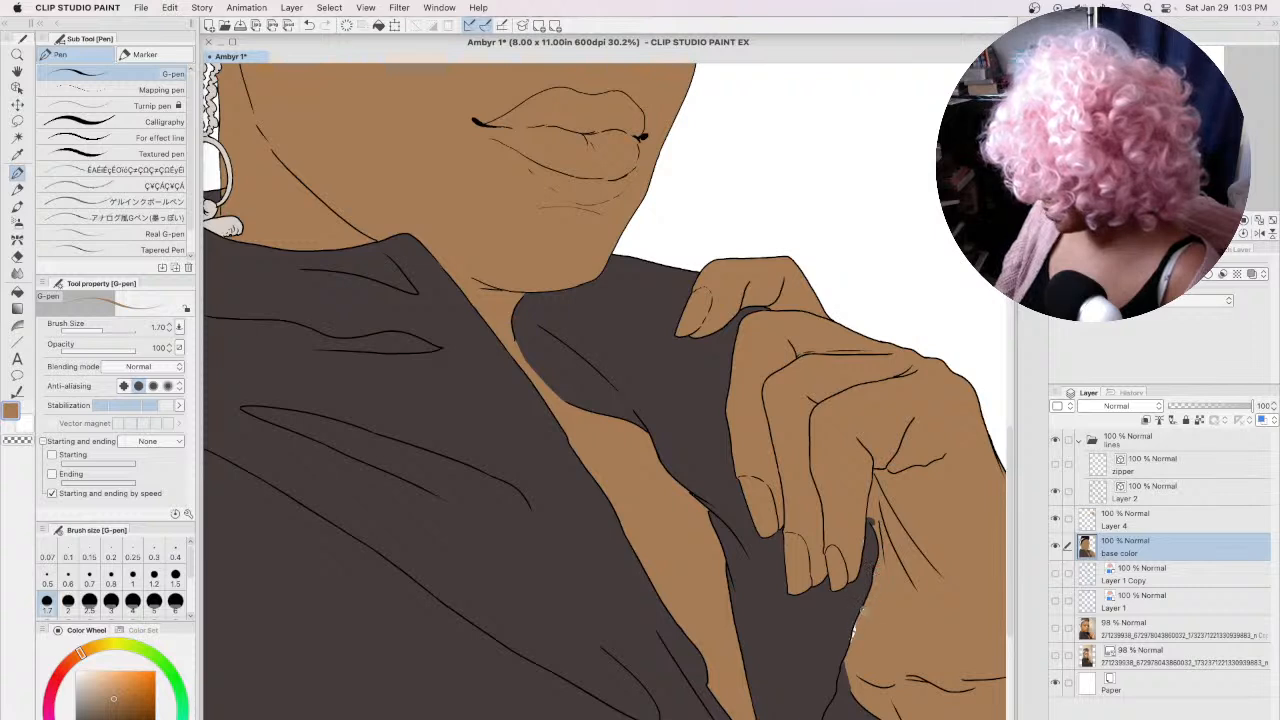
left_click(840, 620, "alt")
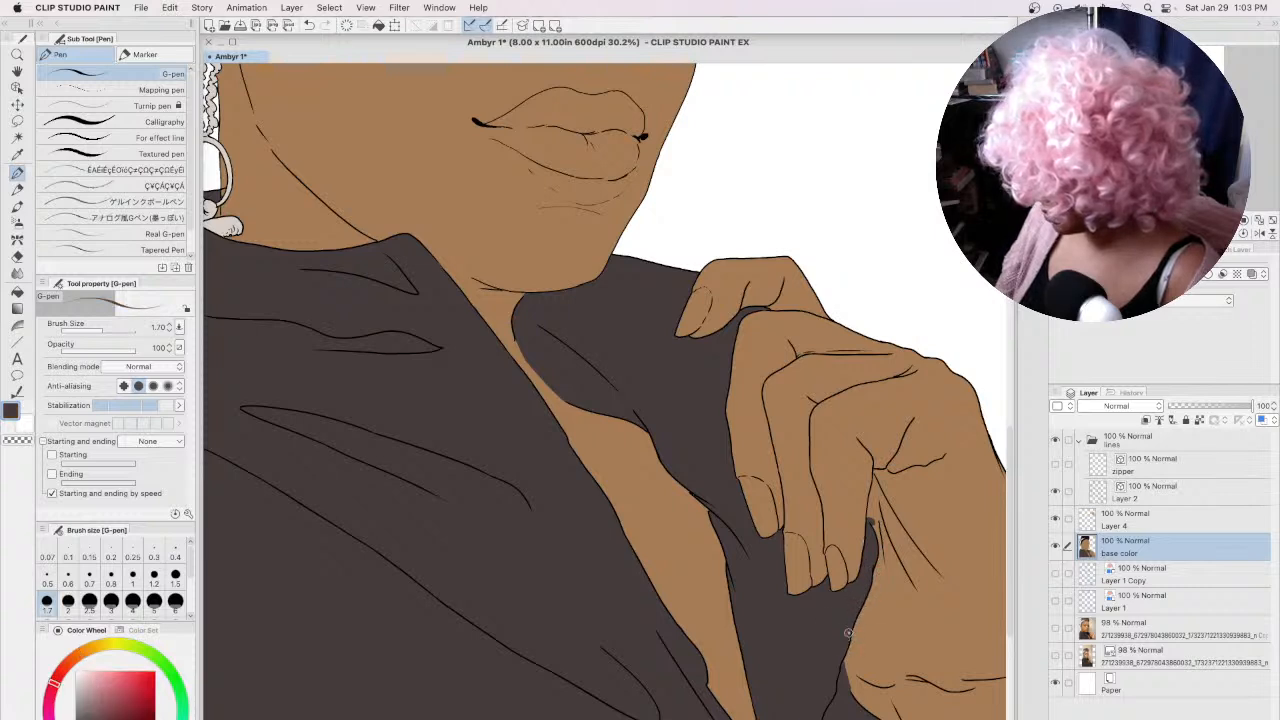
left_click(862, 533, "alt")
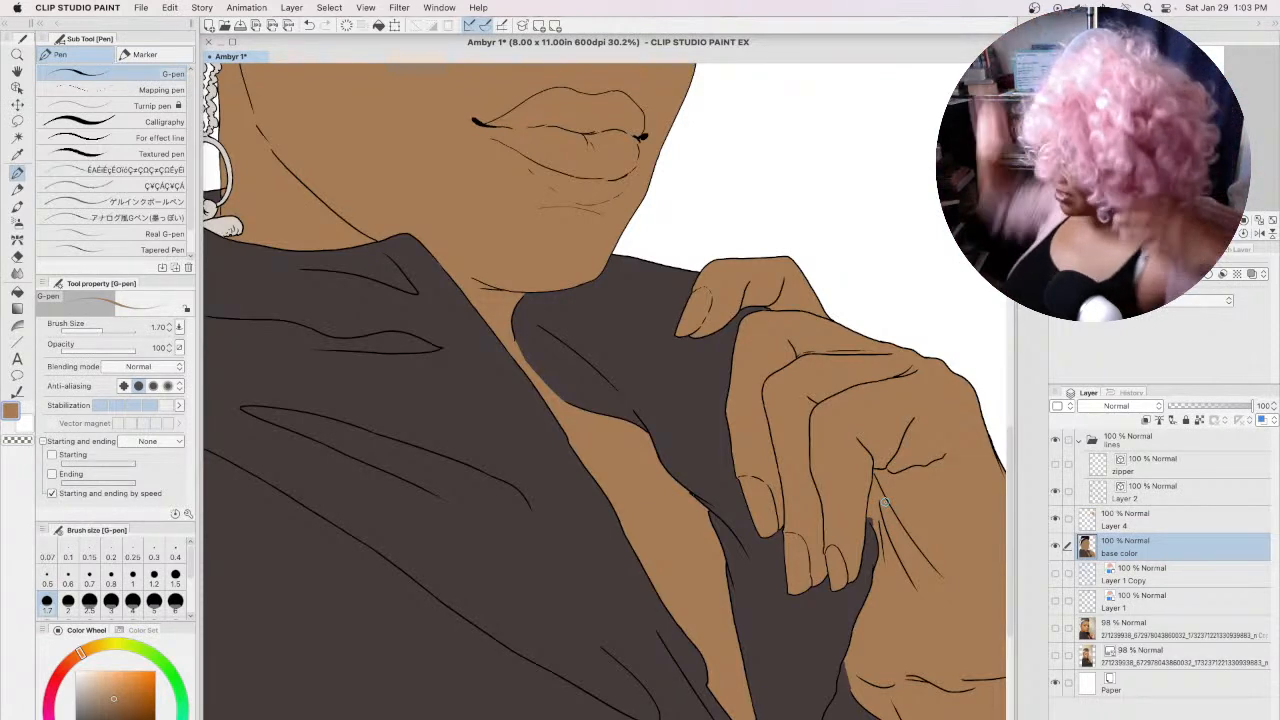
Step: Sample the headband's off-white from the temporarily shown reference photo layer and fill the headband with it on the base color layer
left_click(1056, 658)
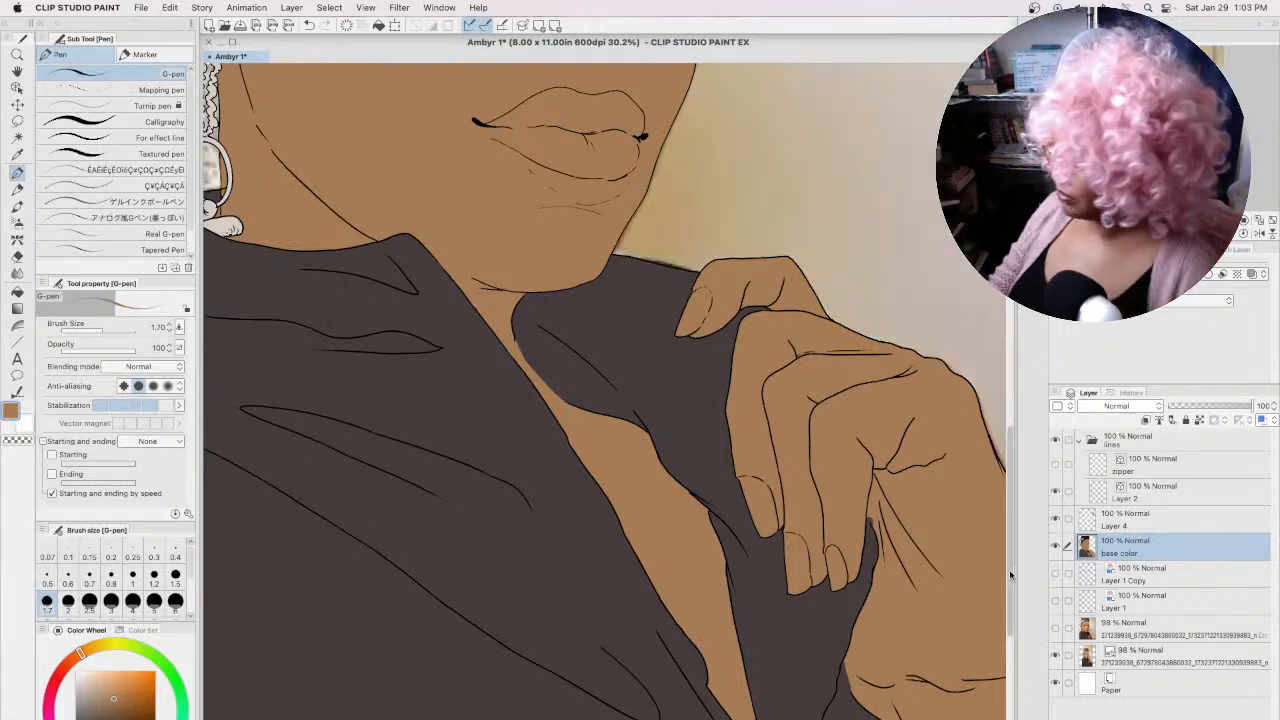
scroll(1001, 388, "up", 10)
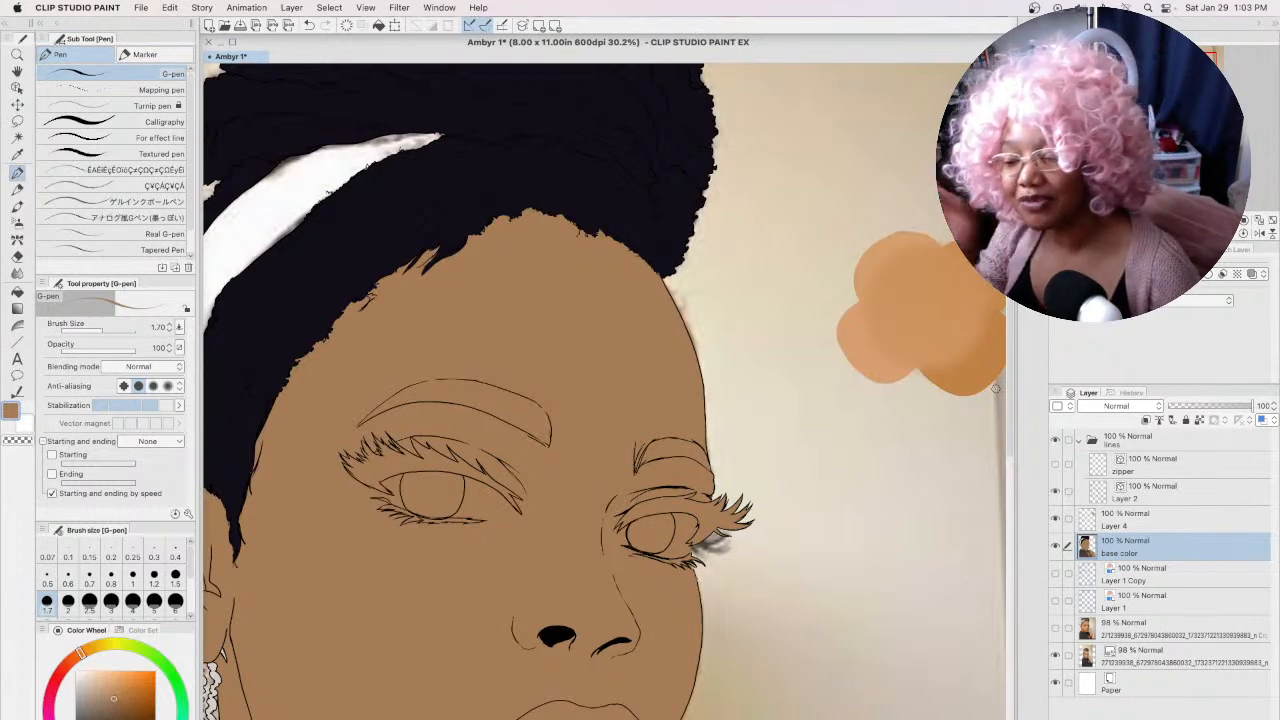
key("space")
left_click_drag(531, 422, 771, 408)
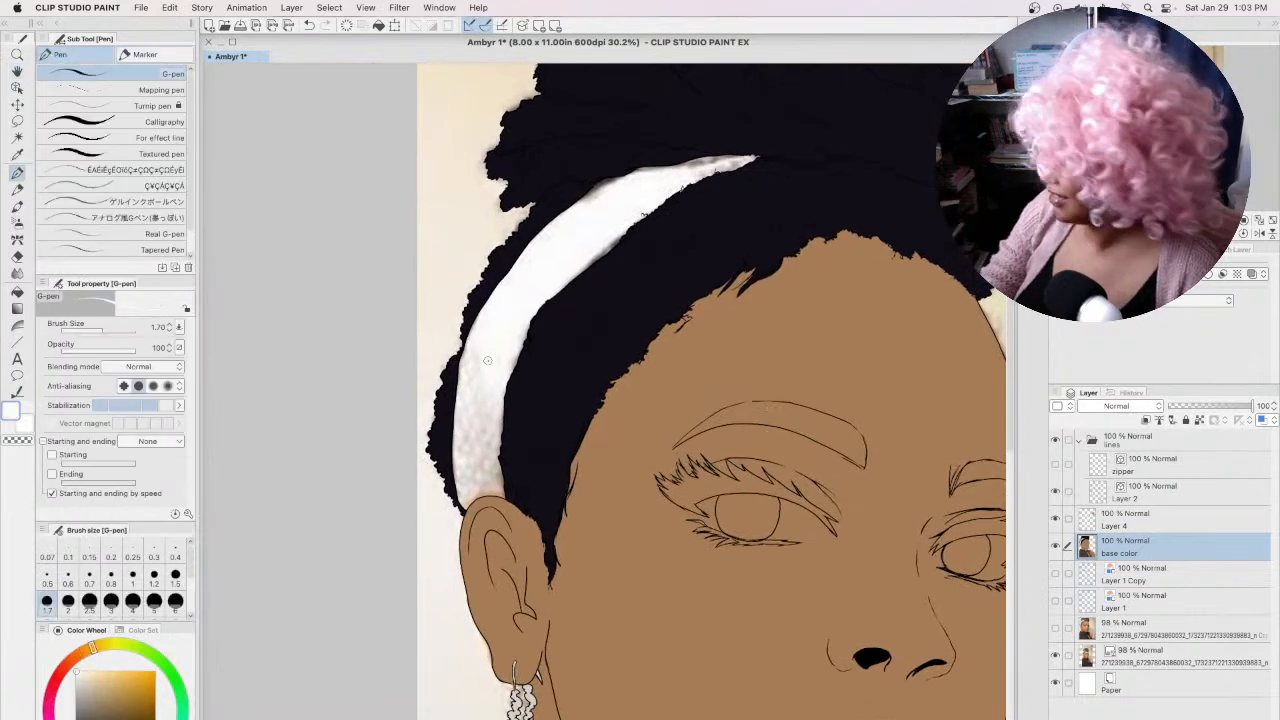
left_click(1055, 656)
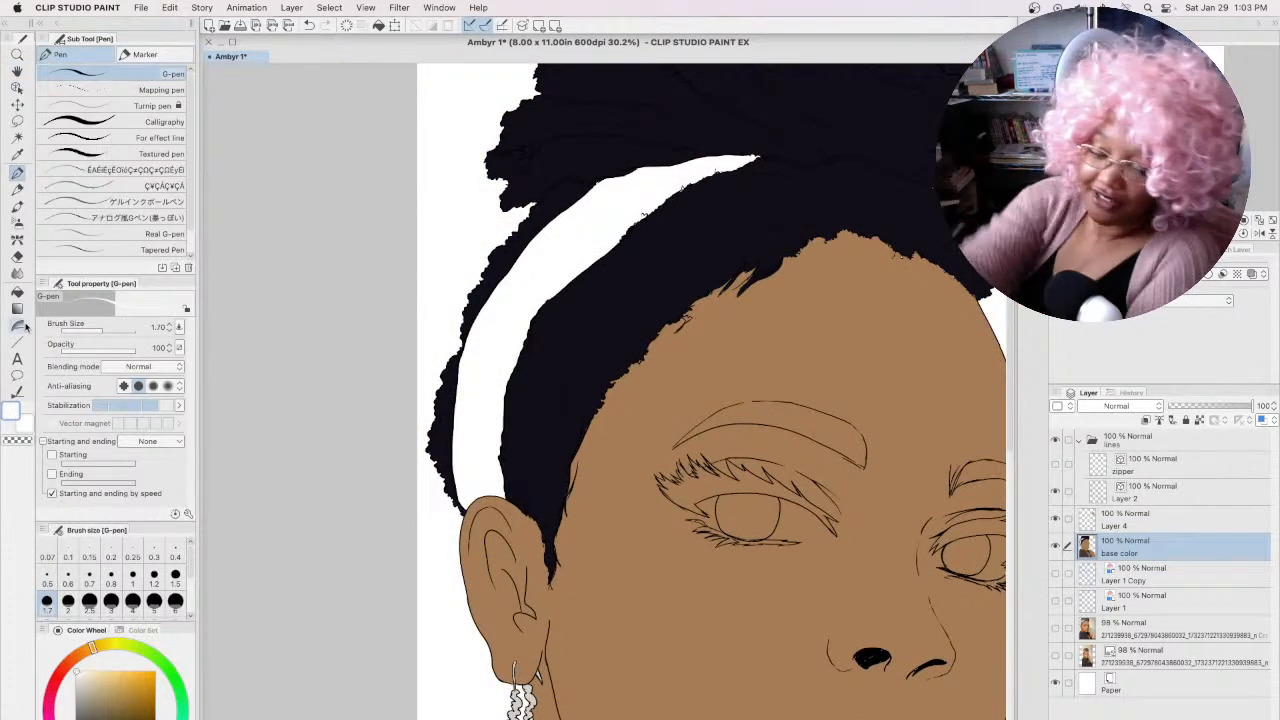
left_click(17, 291)
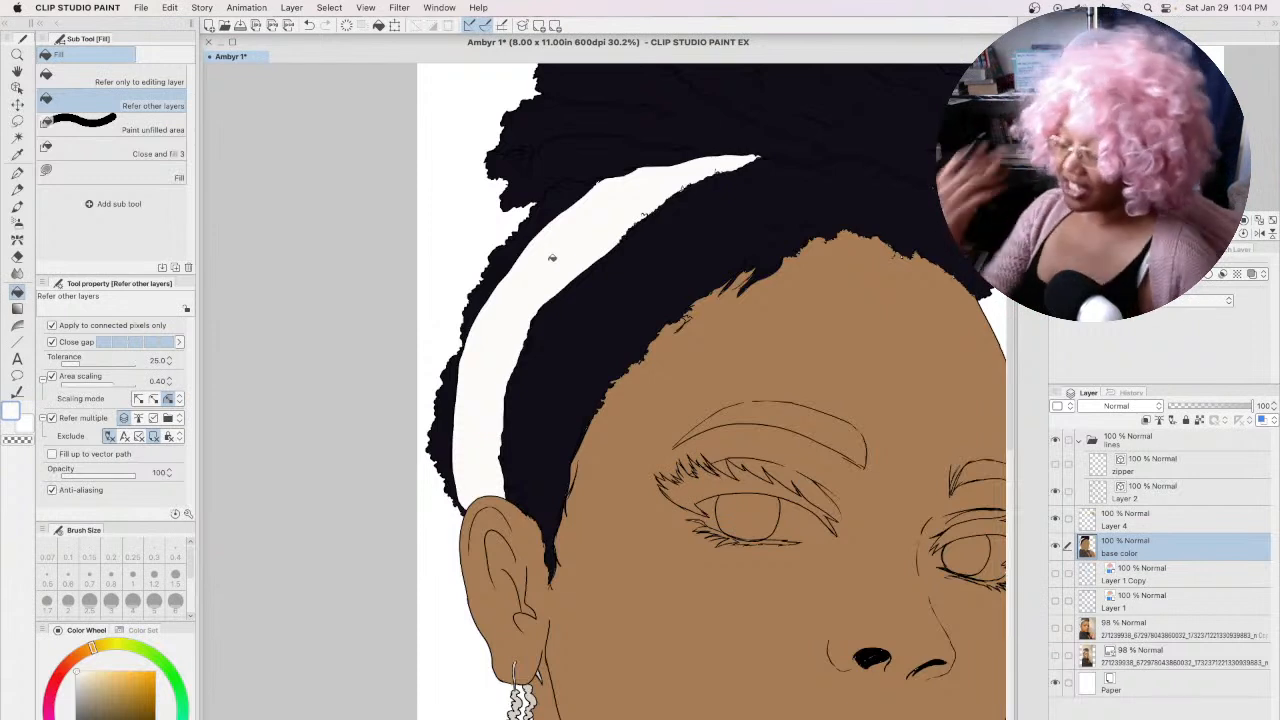
Step: Touch up specks along the hairline from forehead to ear in the sampled dark hair color with the G-pen at size 1.20
left_click(766, 319, "alt")
left_click(660, 286, "alt")
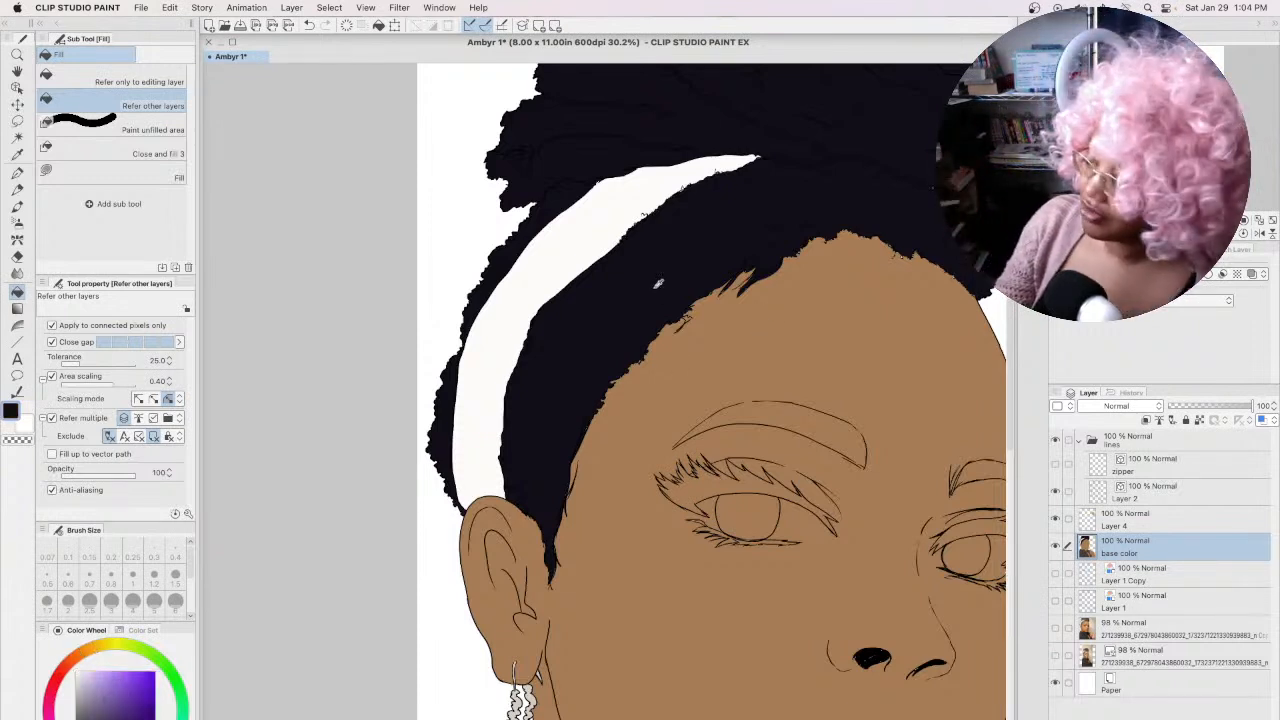
left_click(17, 173)
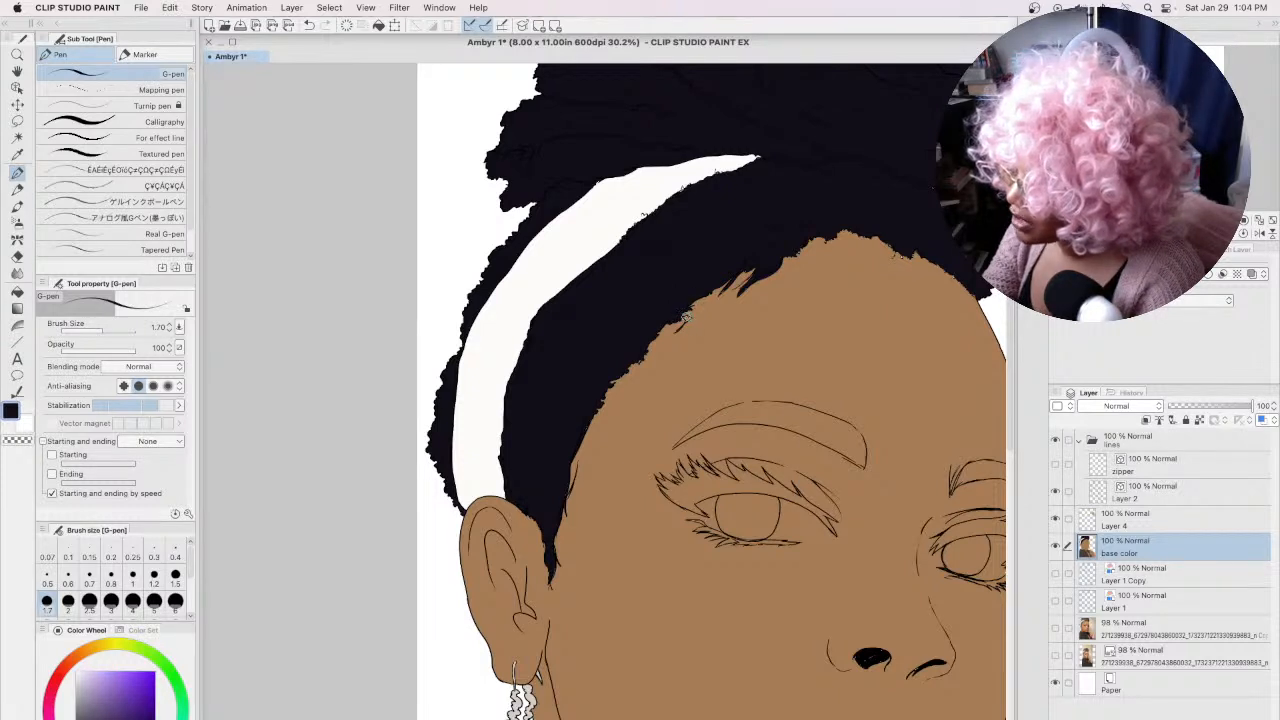
key("bracketleft")
key("bracketleft")
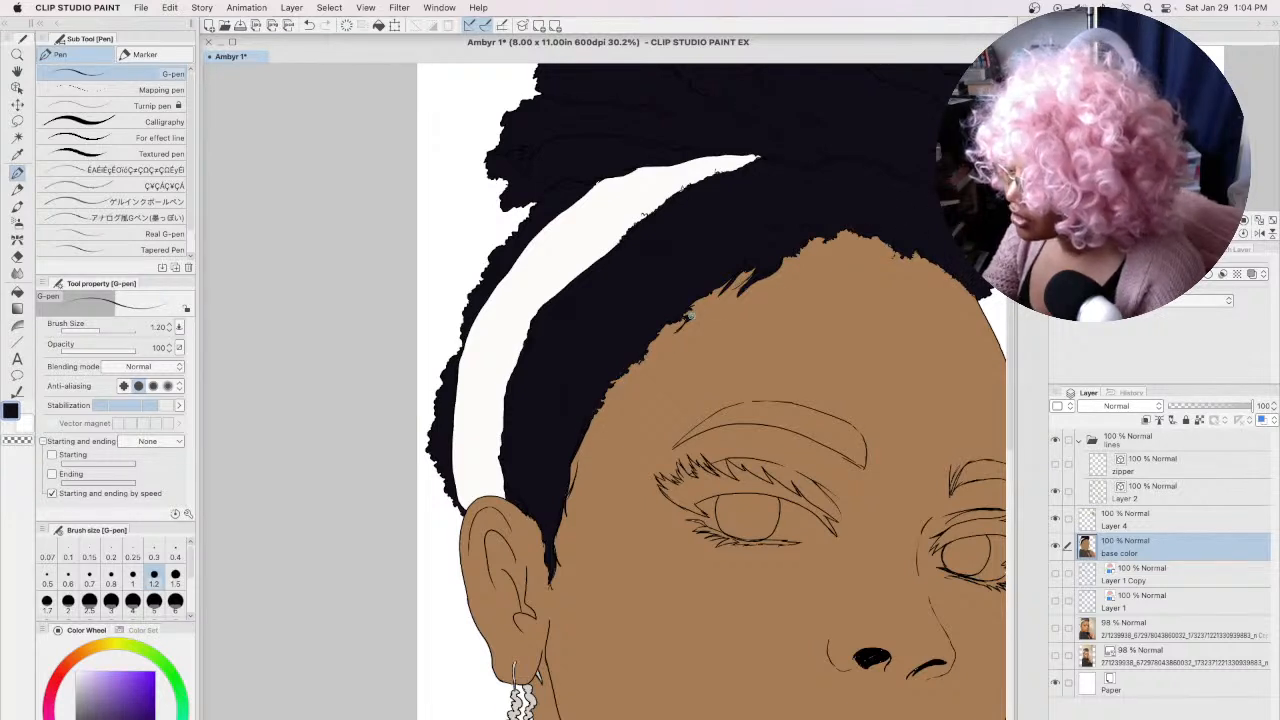
left_click_drag(909, 300, 860, 268)
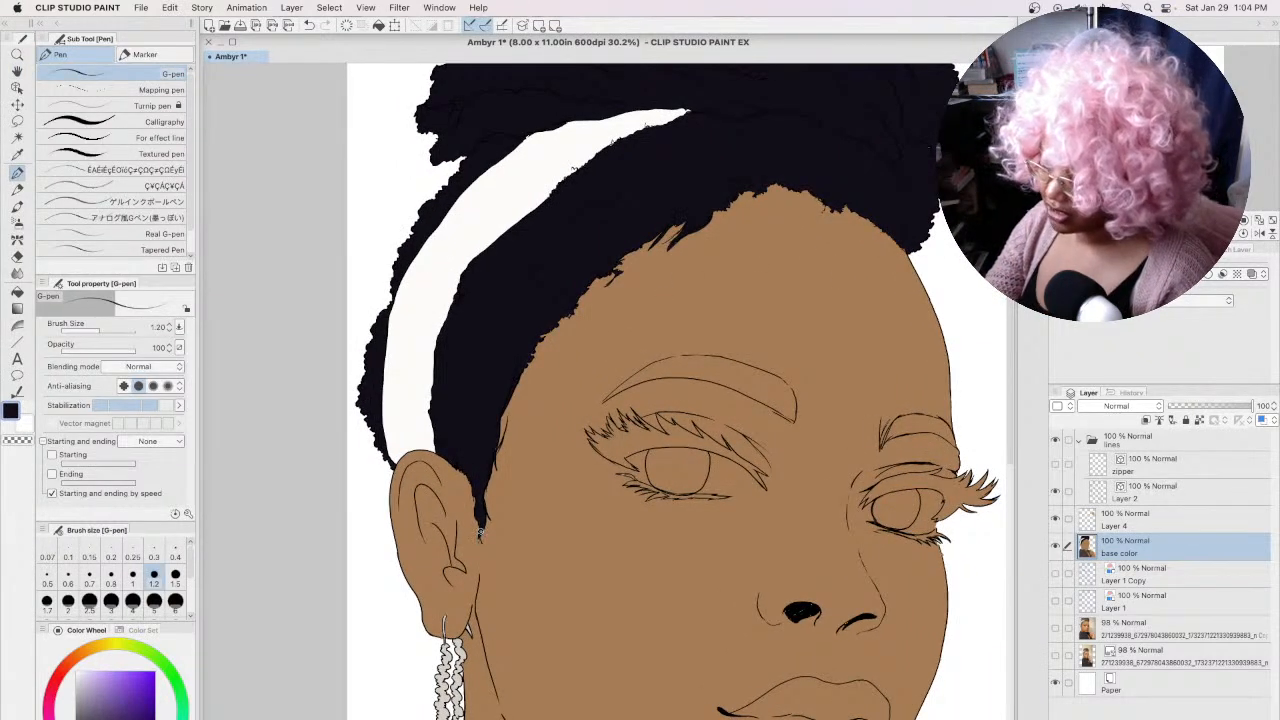
left_click_drag(520, 443, 450, 668)
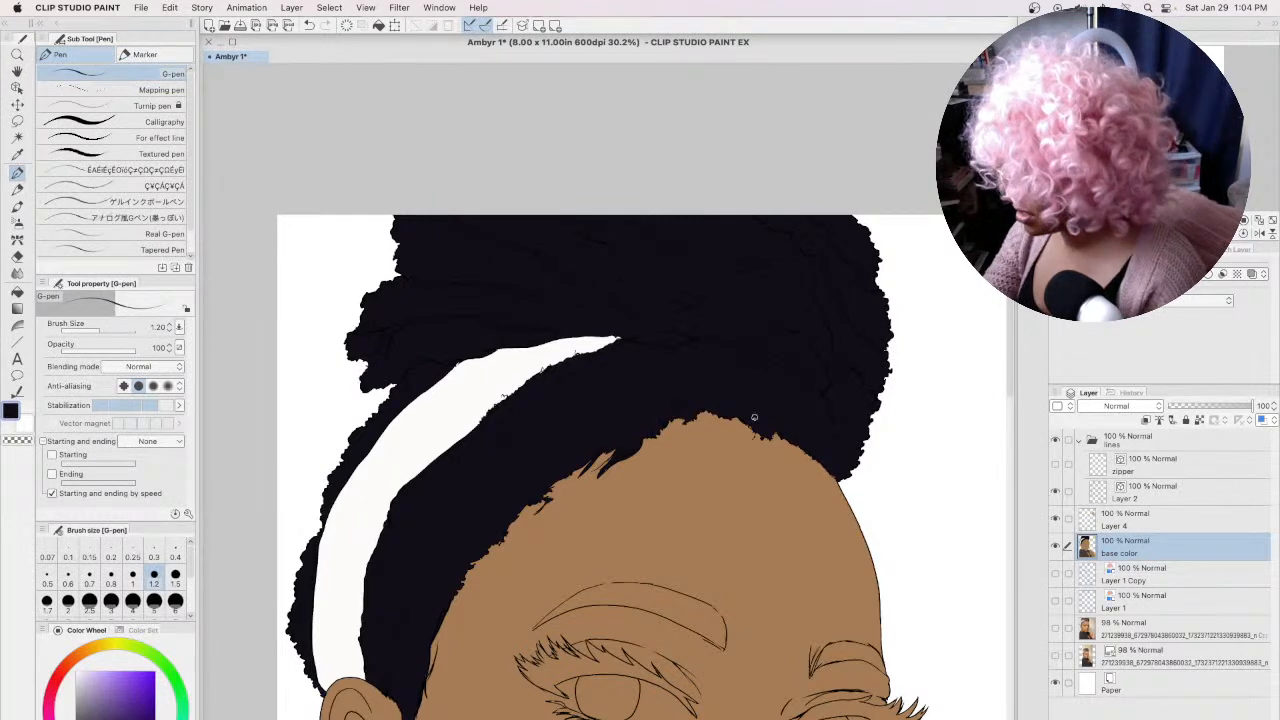
left_click_drag(660, 541, 646, 329)
left_click(645, 326, "alt")
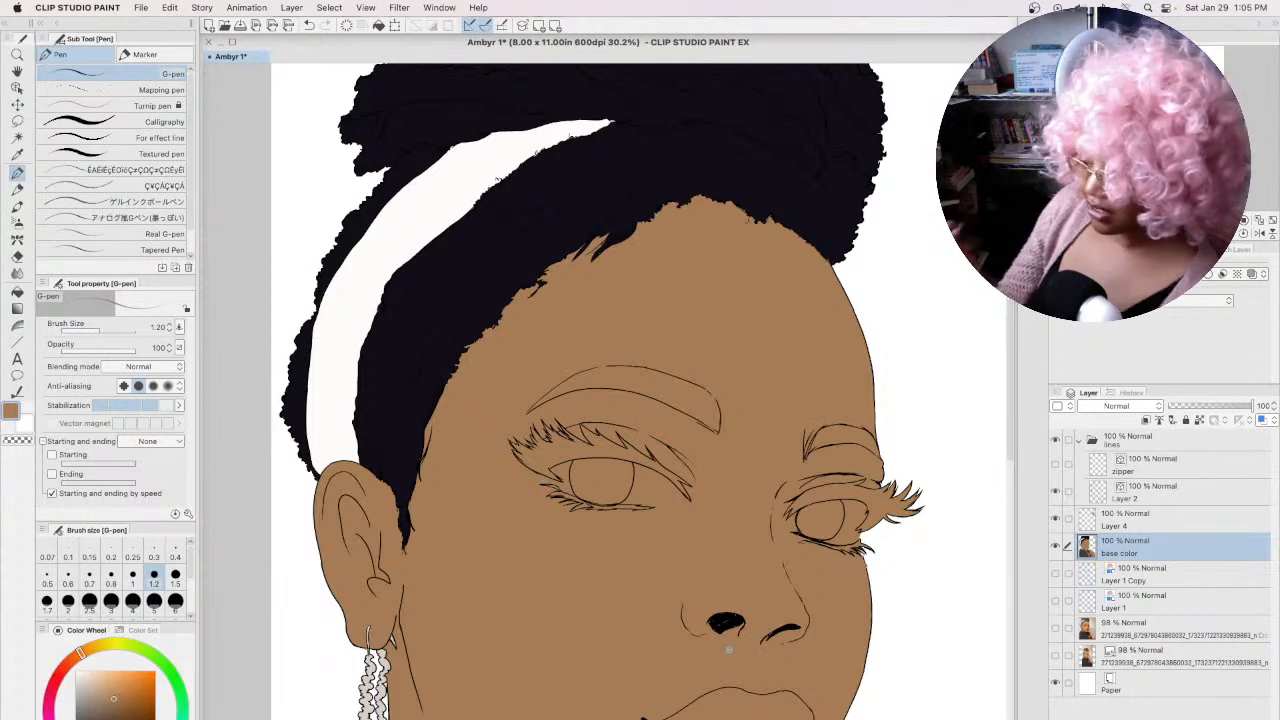
Step: Fill the upper and lower lashes of the eye nearest the ear with the sampled dark hair color using Refer other layers
left_click(410, 412, "alt")
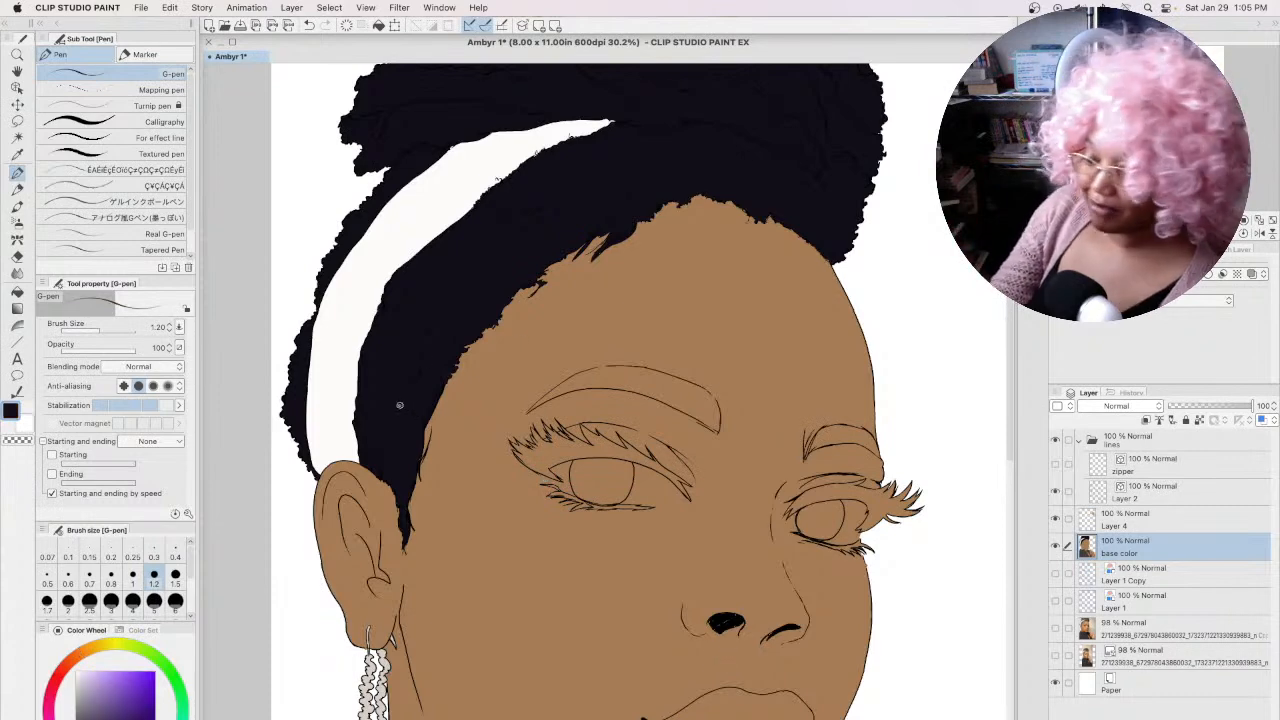
left_click(18, 290)
left_click(599, 444)
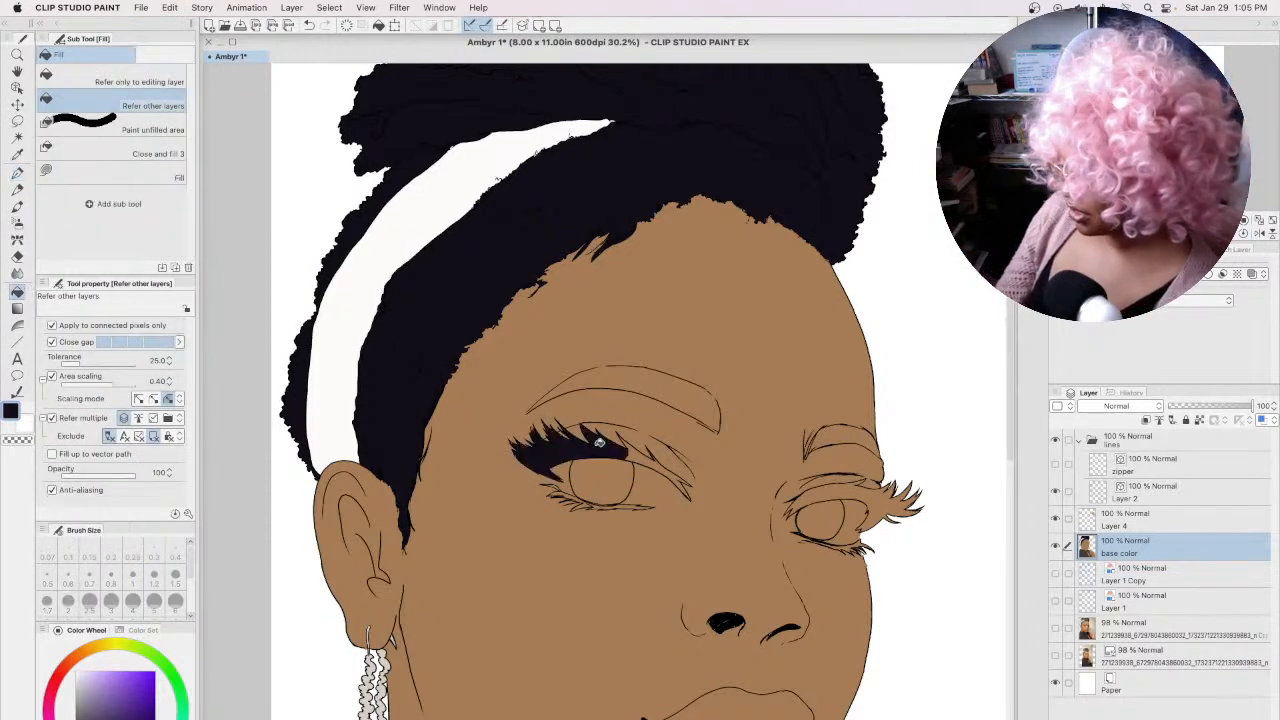
left_click(643, 460)
left_click(682, 482)
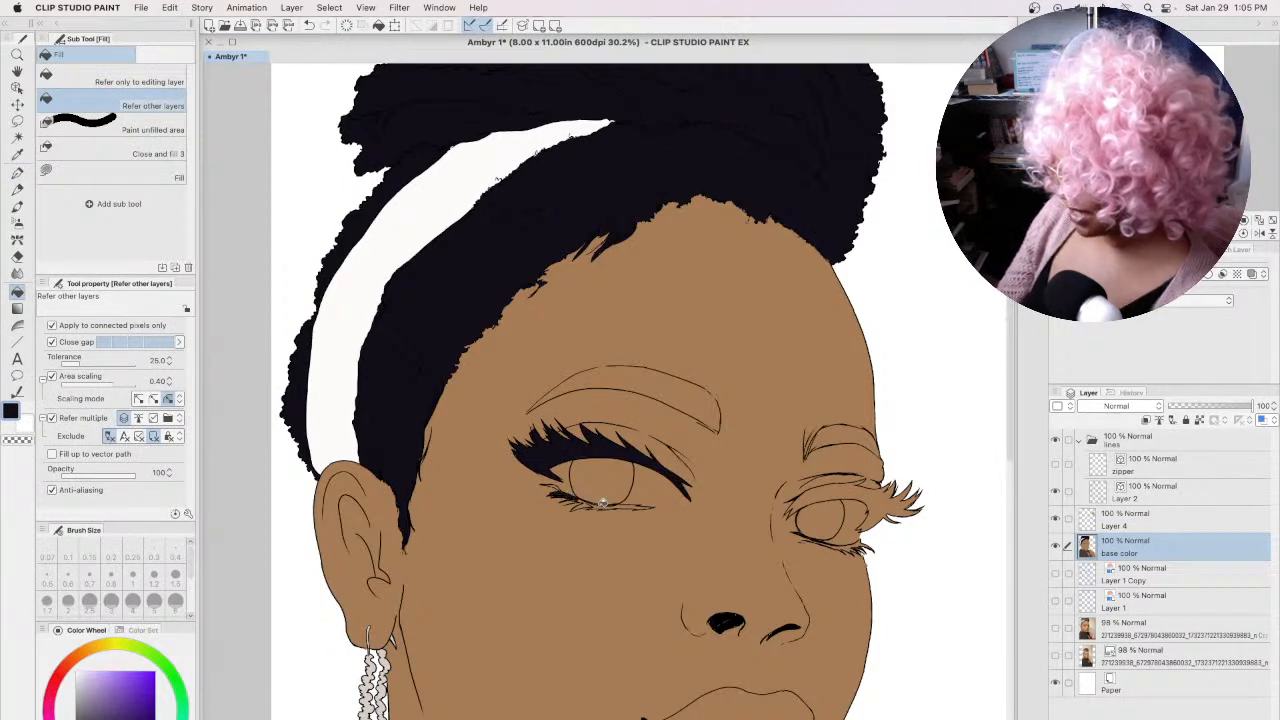
left_click(598, 505)
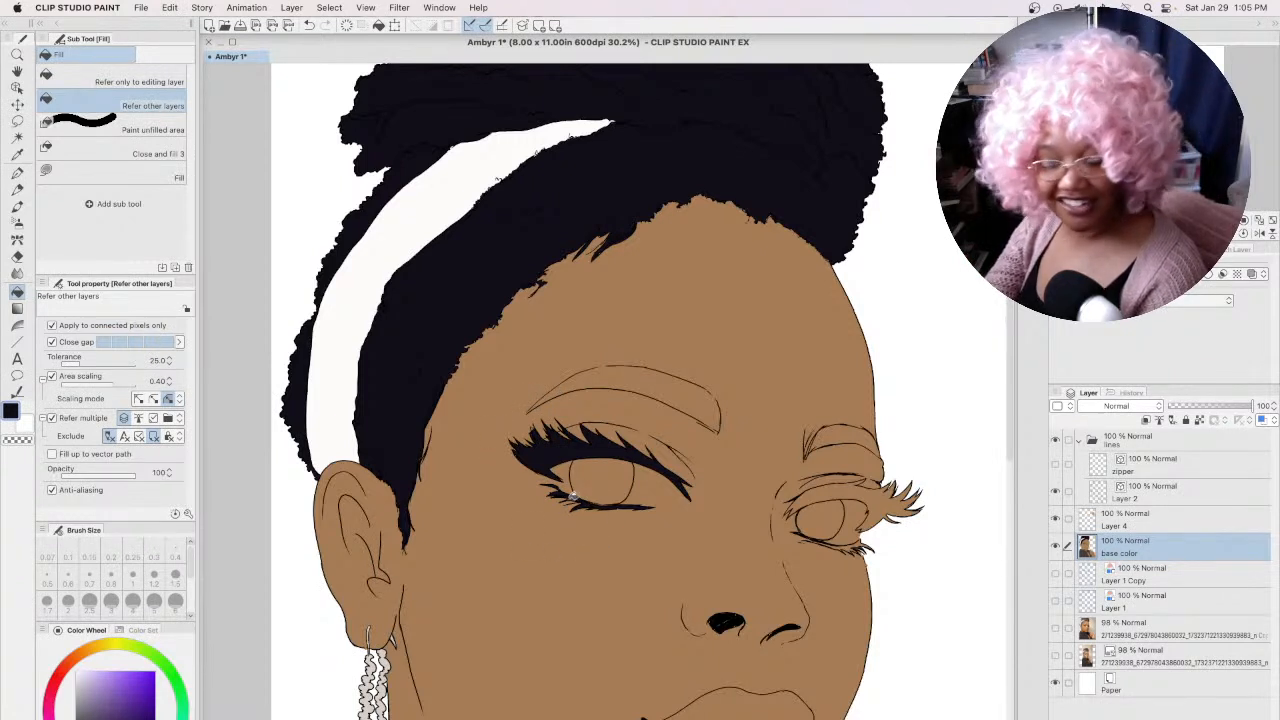
Step: Fill both eyebrows and the other eye's upper lashes with the dark hair color, and paint its lower lashes with the G-pen at size 0.70
left_click(623, 380)
left_click(842, 434)
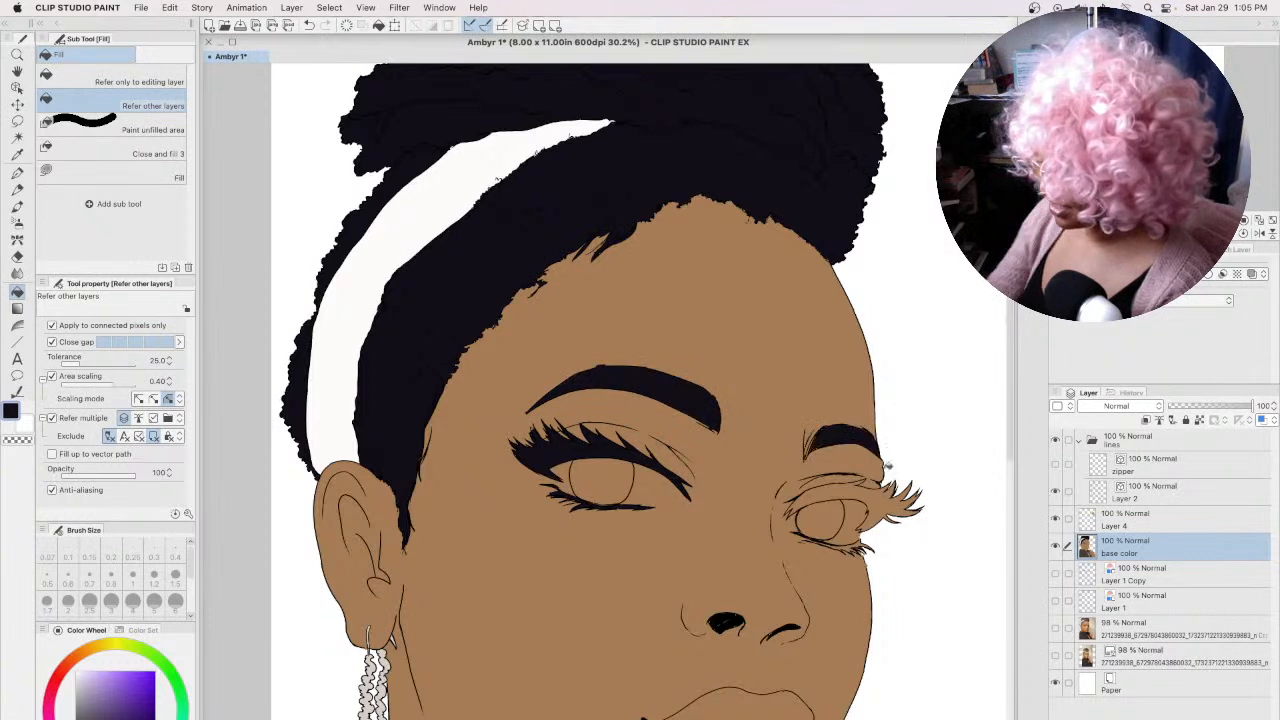
left_click(884, 497)
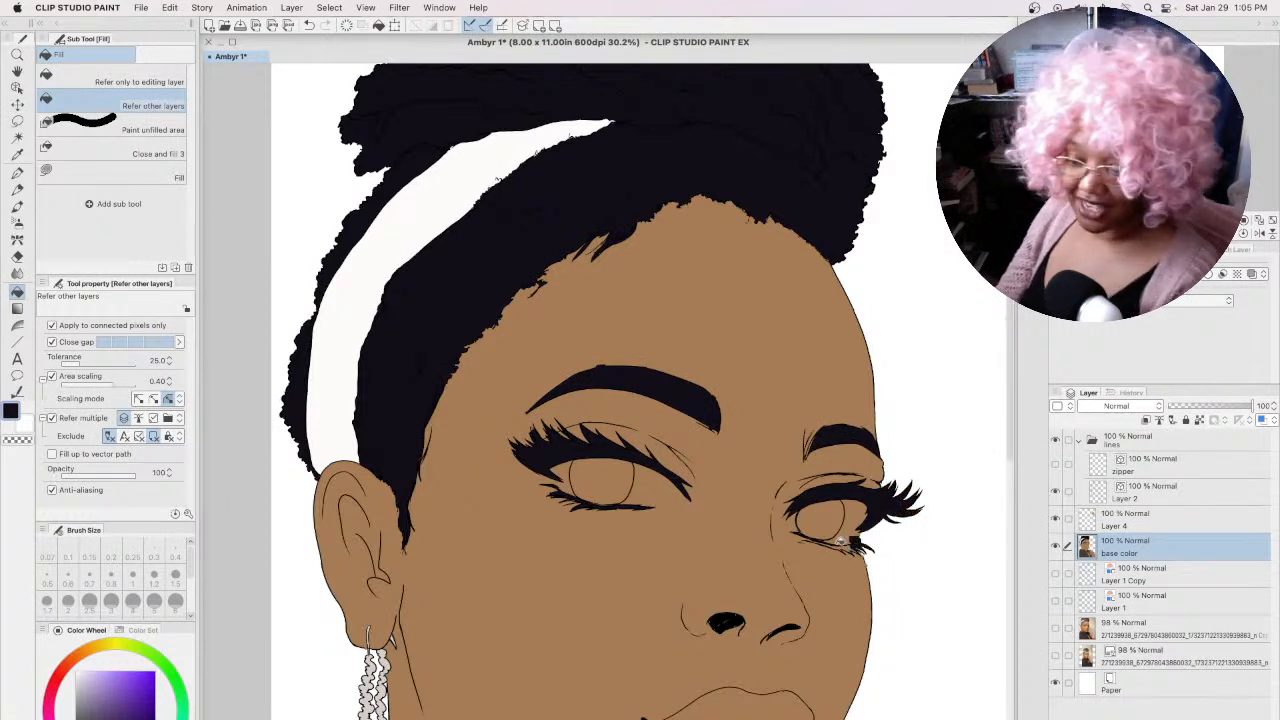
left_click(17, 172)
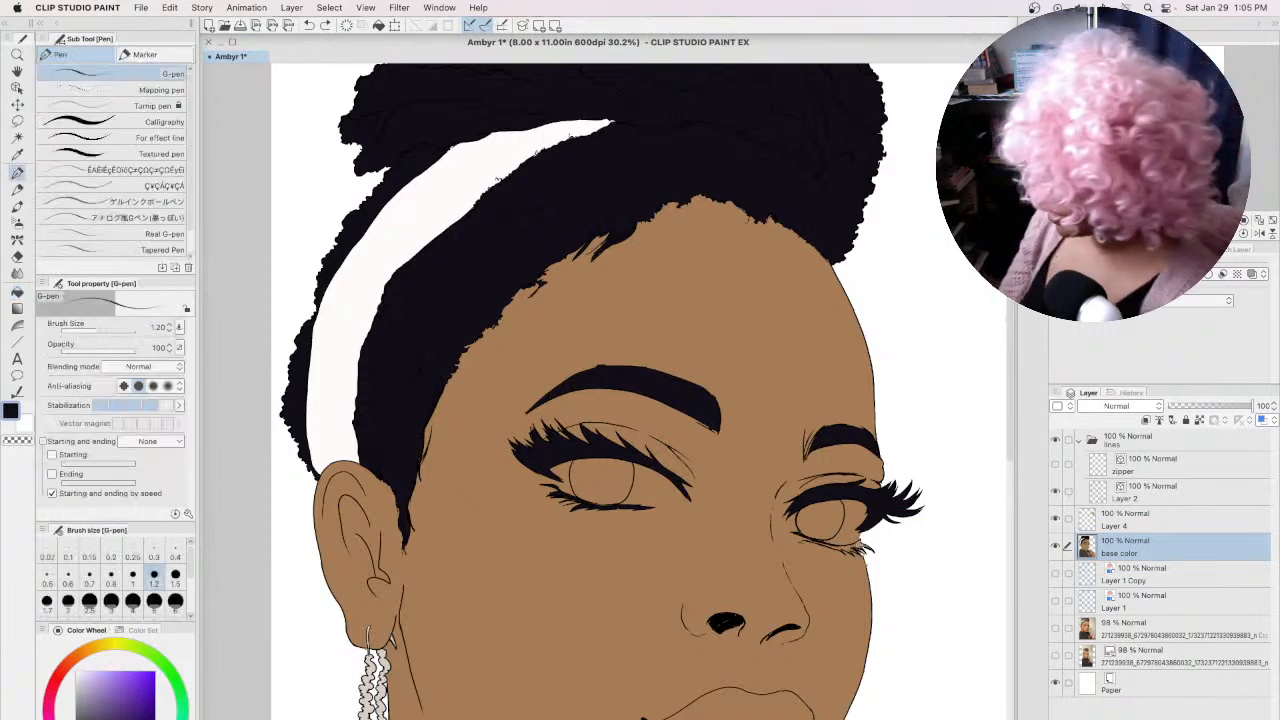
left_click(89, 576)
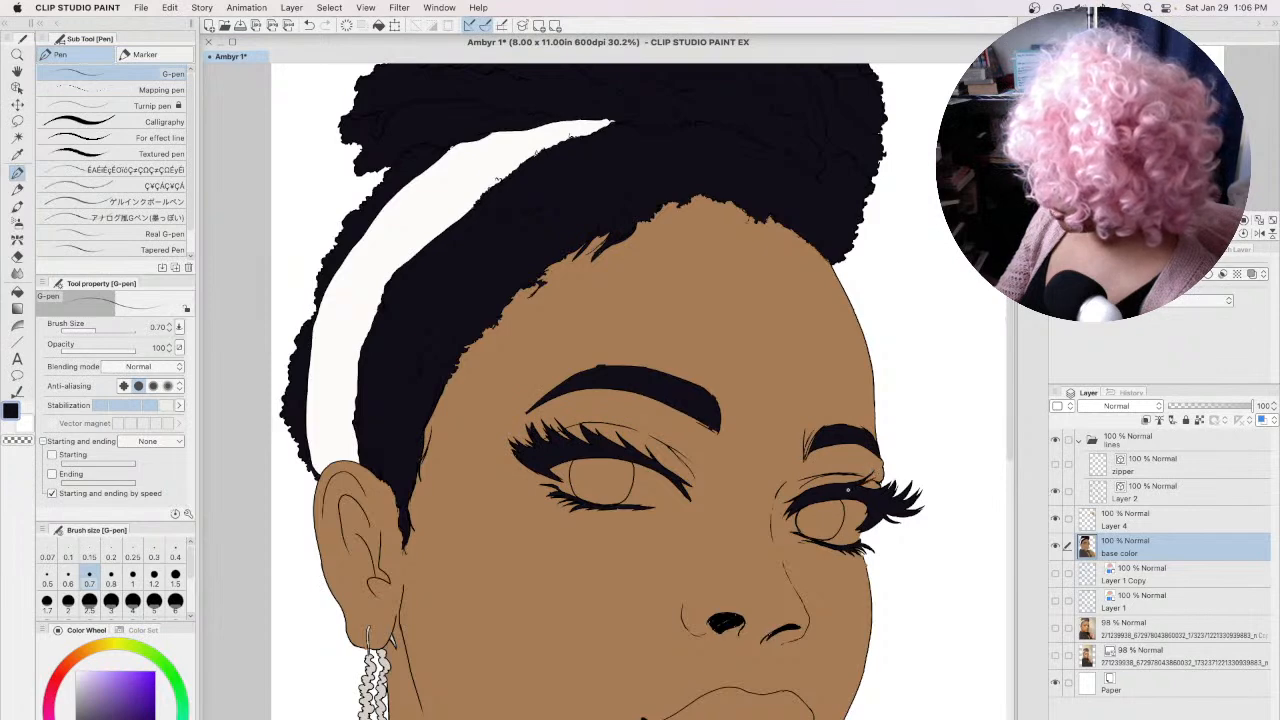
Step: Touch up the outer upper lashes of the far eye with the dark hair color using the G-pen
left_click_drag(880, 484, 892, 473)
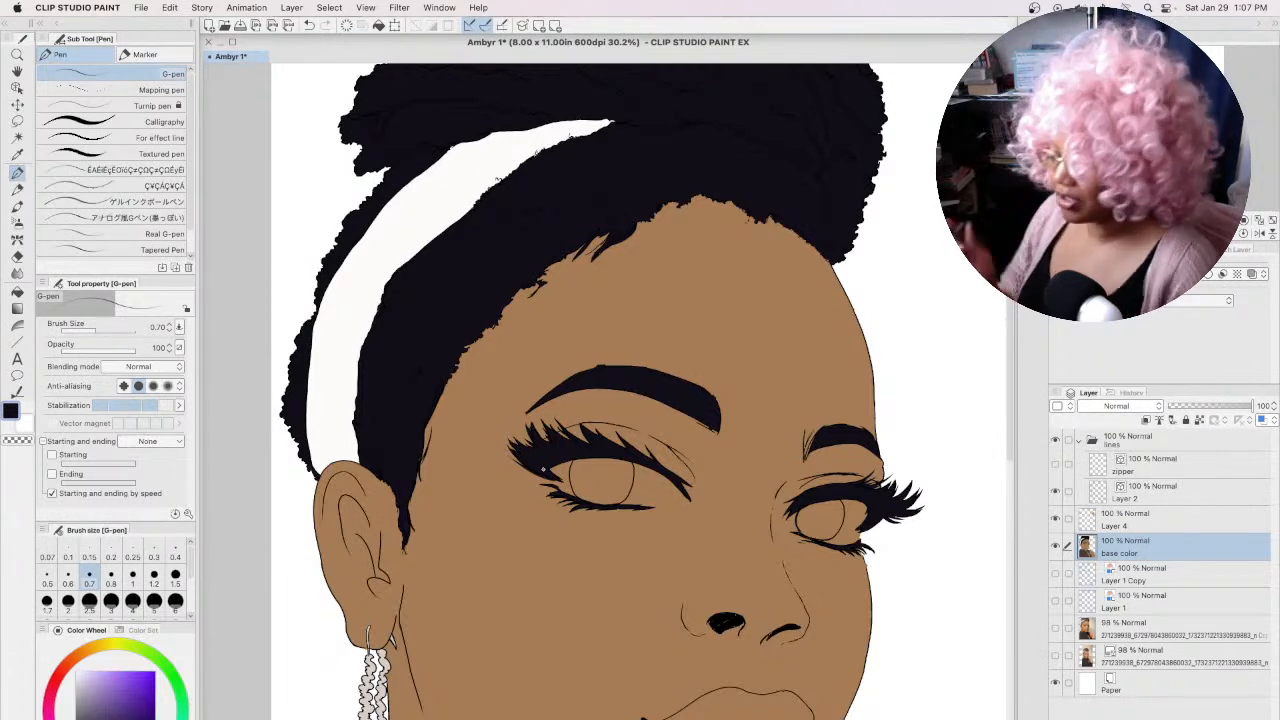
Step: Sample white, close the outer corners of both eyes with the G-pen, and fill the outer eye whites using Refer other layers
left_click_drag(810, 644, 754, 425)
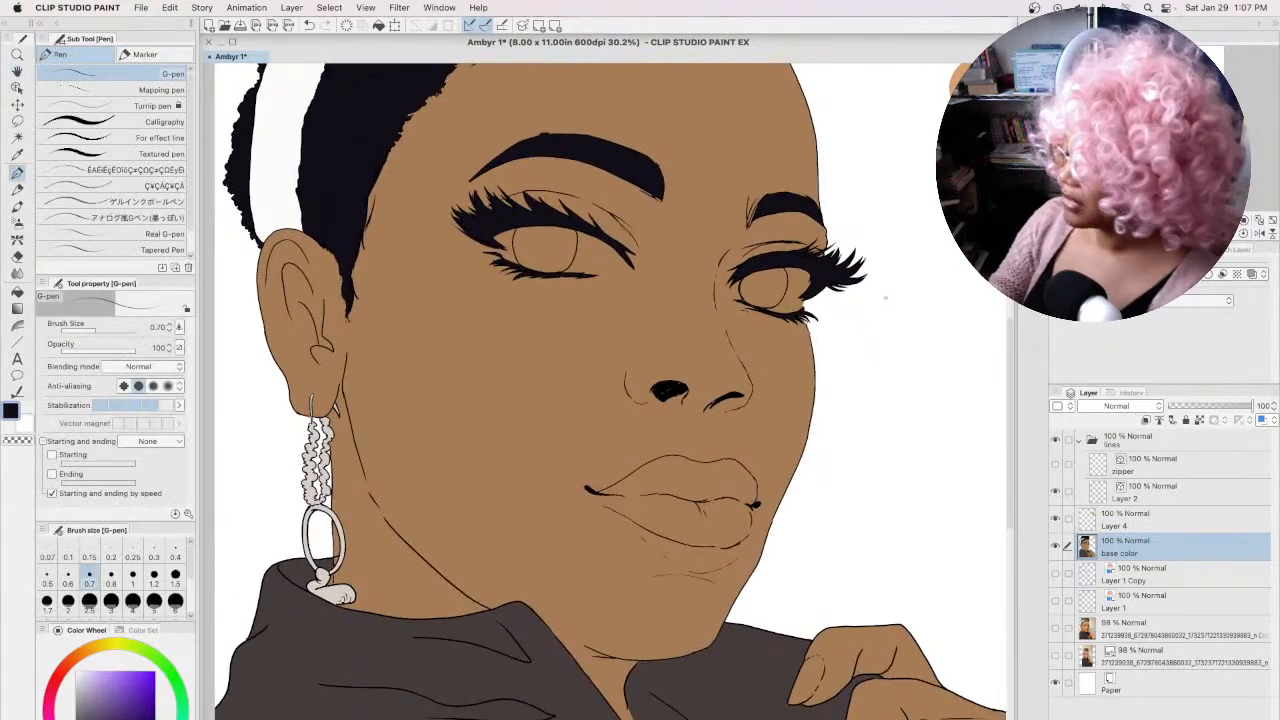
left_click(318, 596, "alt")
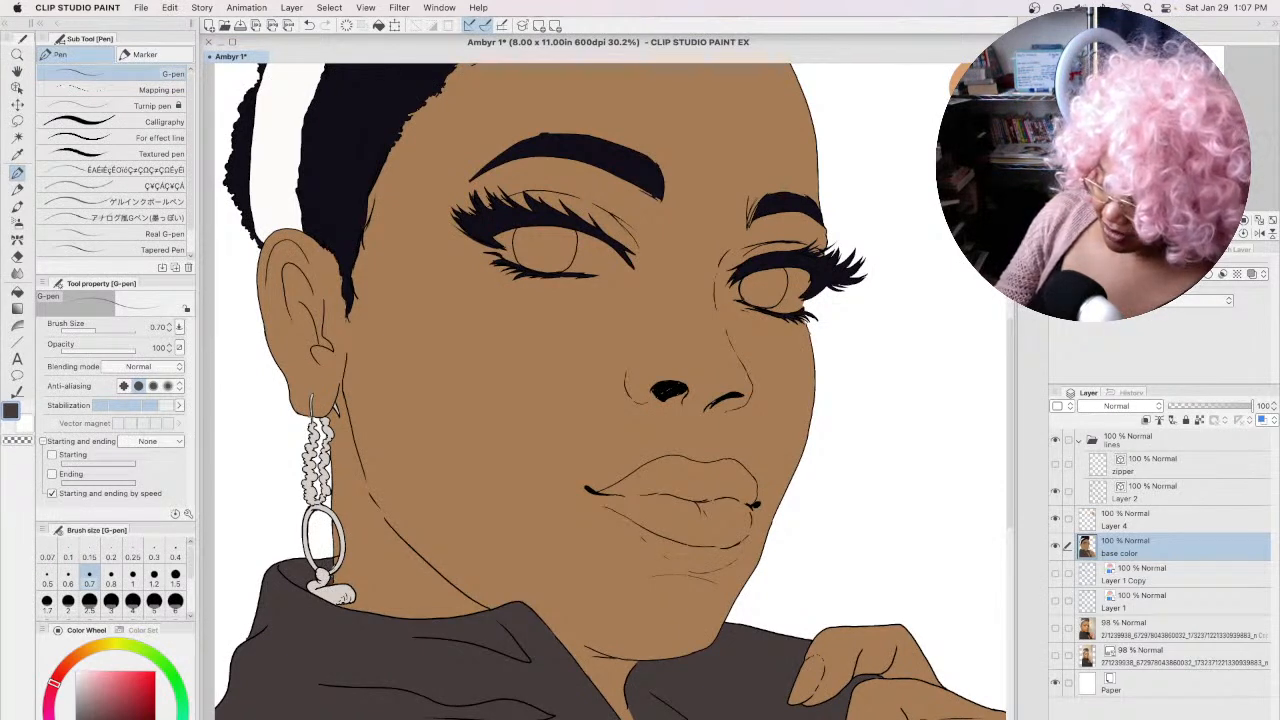
left_click(345, 568, "alt")
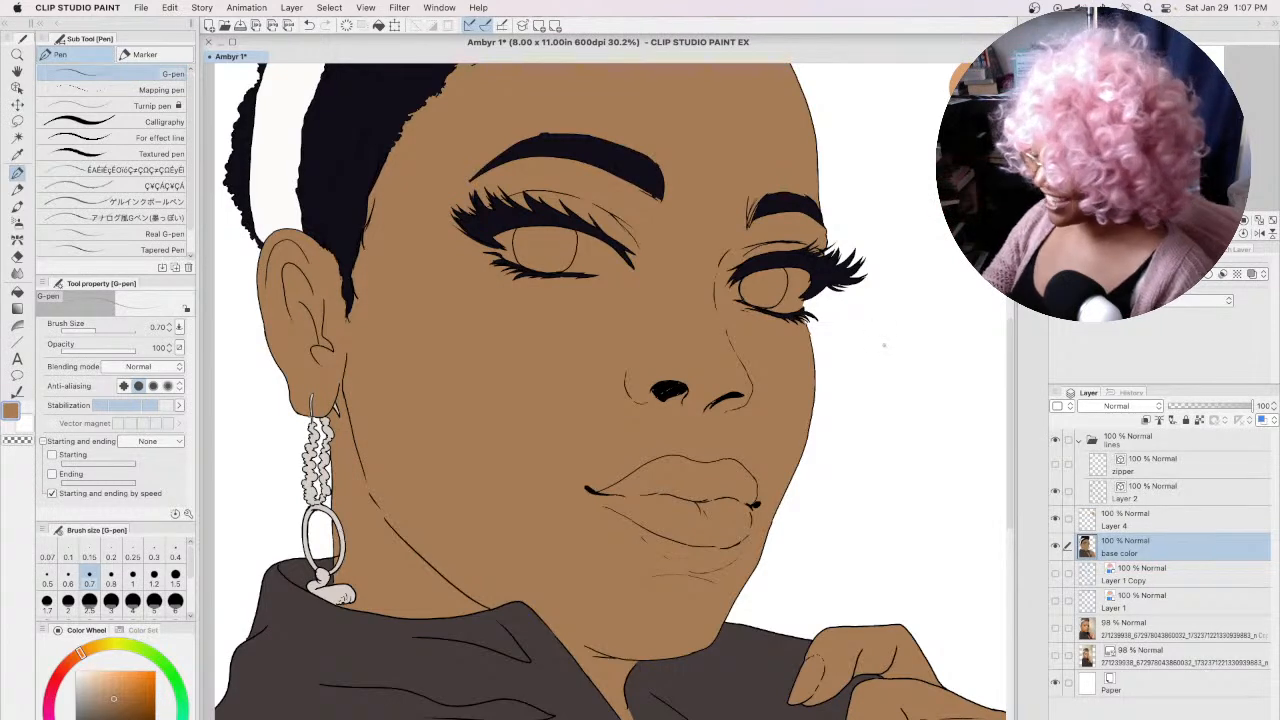
left_click(878, 340, "alt")
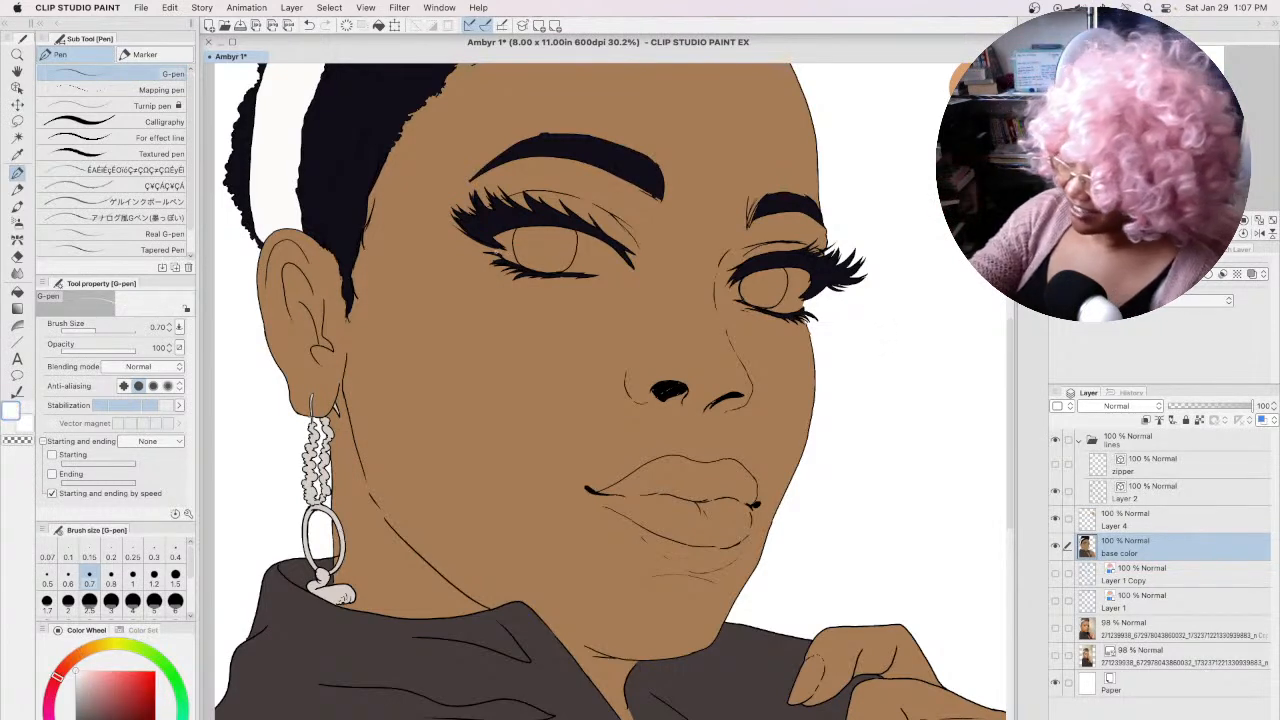
left_click_drag(500, 246, 510, 260)
key("super+z")
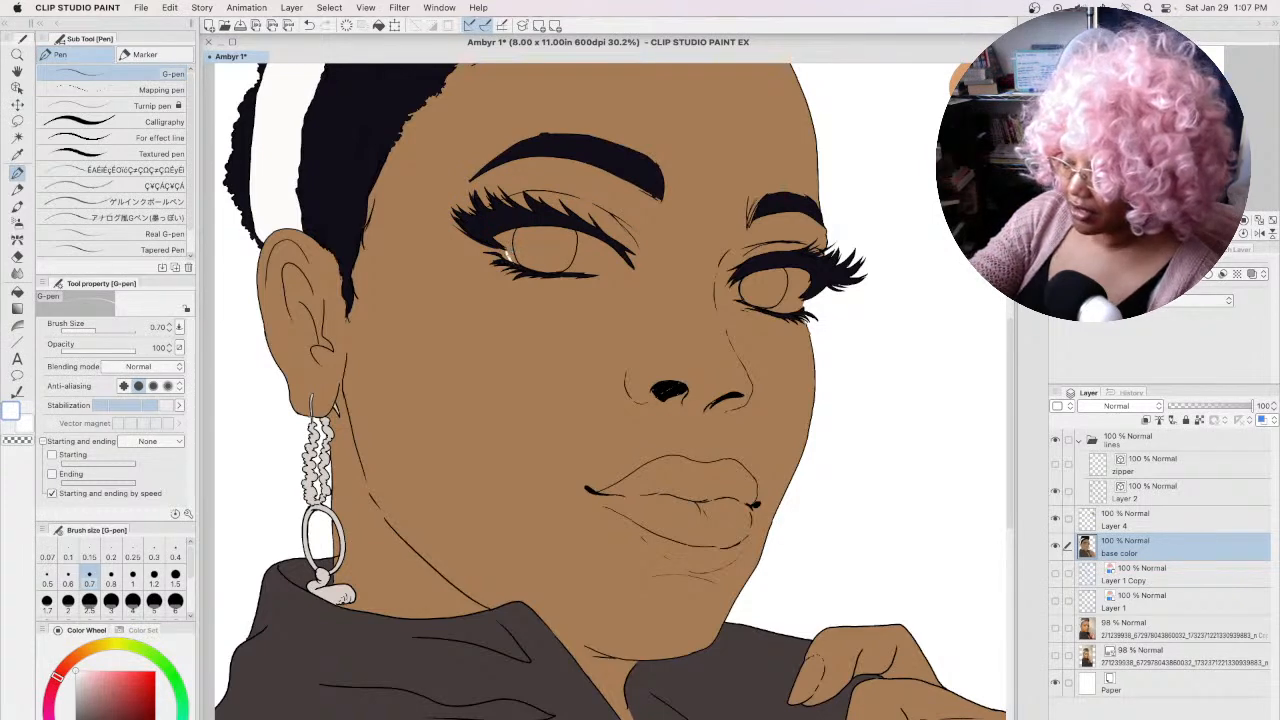
left_click_drag(804, 297, 794, 311)
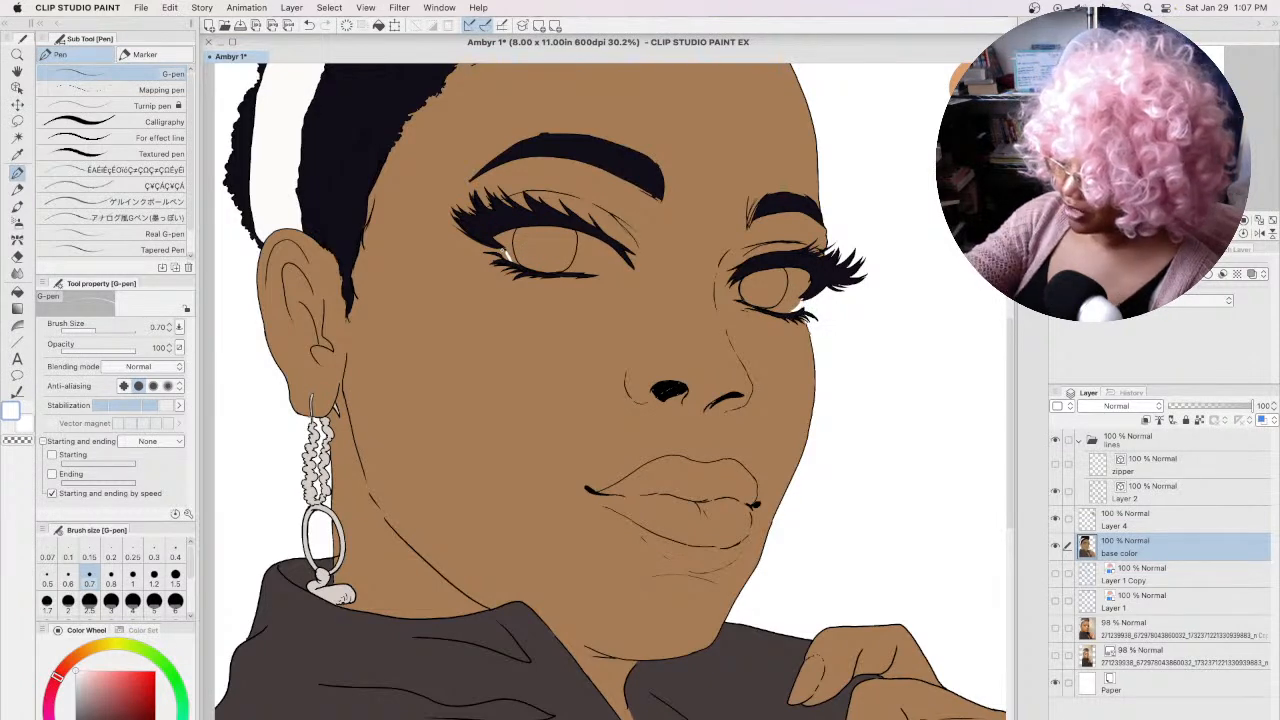
left_click_drag(501, 249, 507, 260)
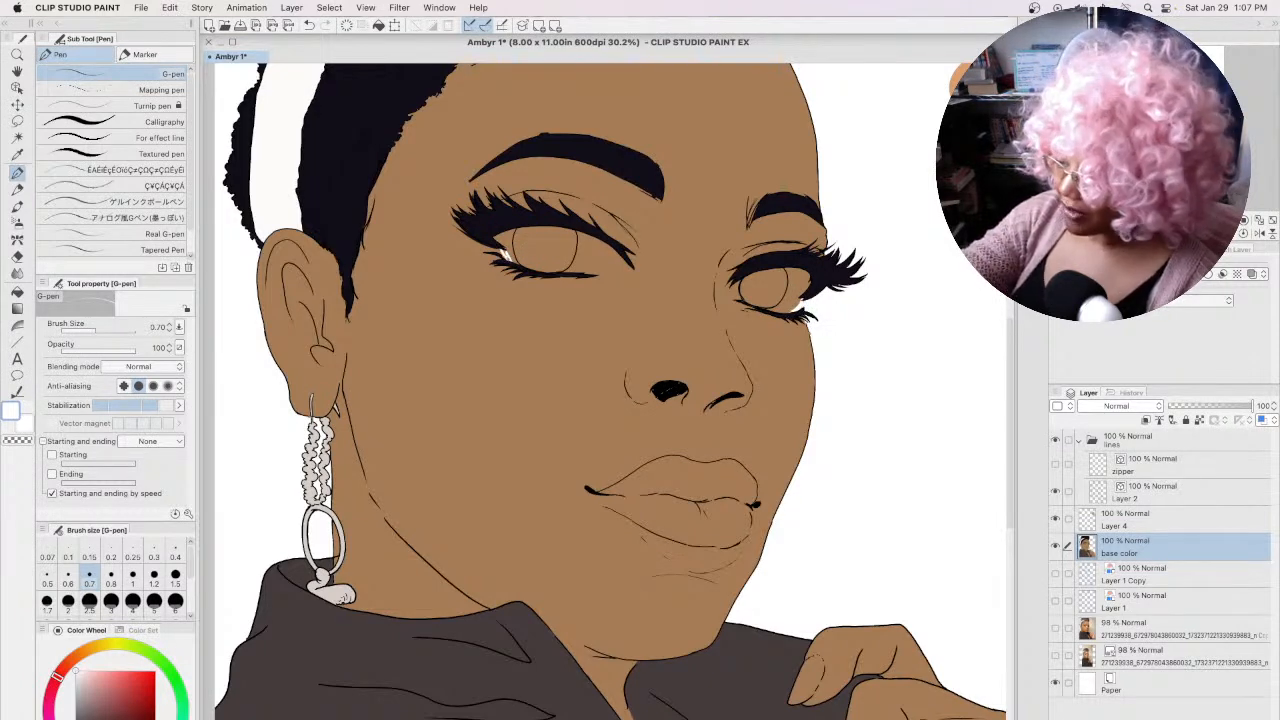
left_click(17, 290)
left_click(516, 232)
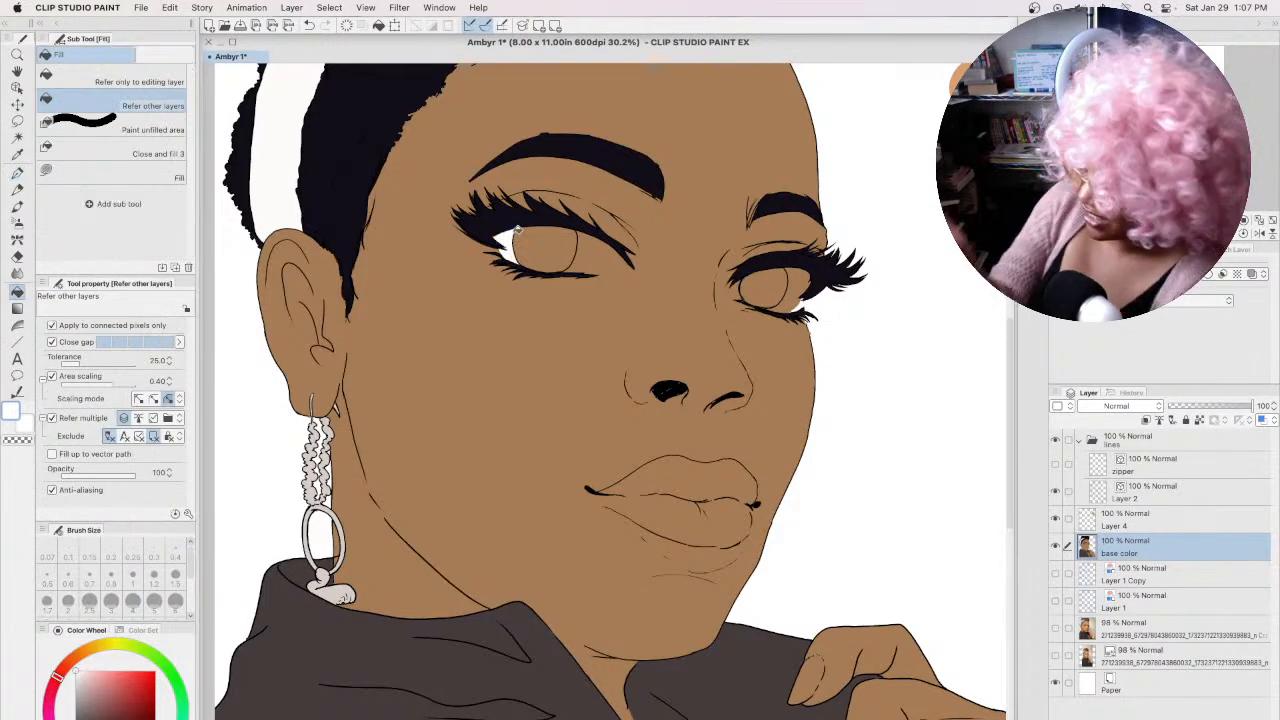
left_click(801, 290)
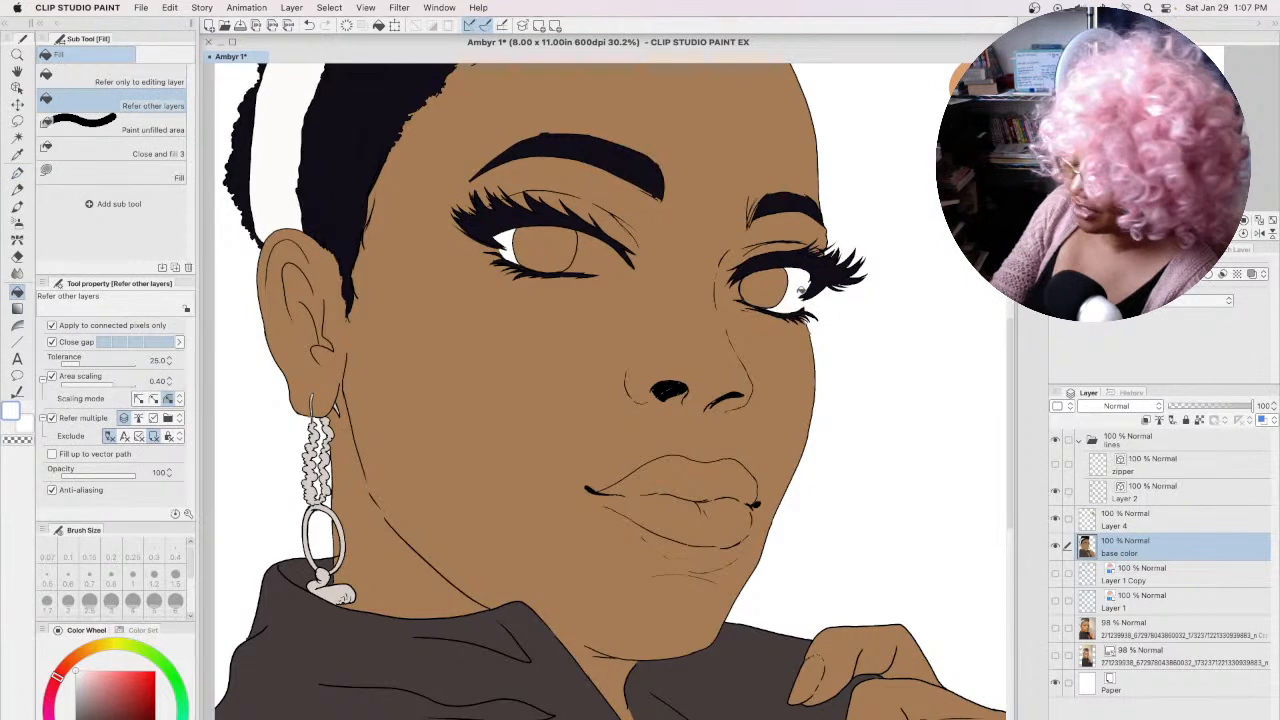
Step: Clean up the outer lower lashes of the eye nearest the ear with the G-pen in sampled skin and dark hair colors
left_click(18, 176)
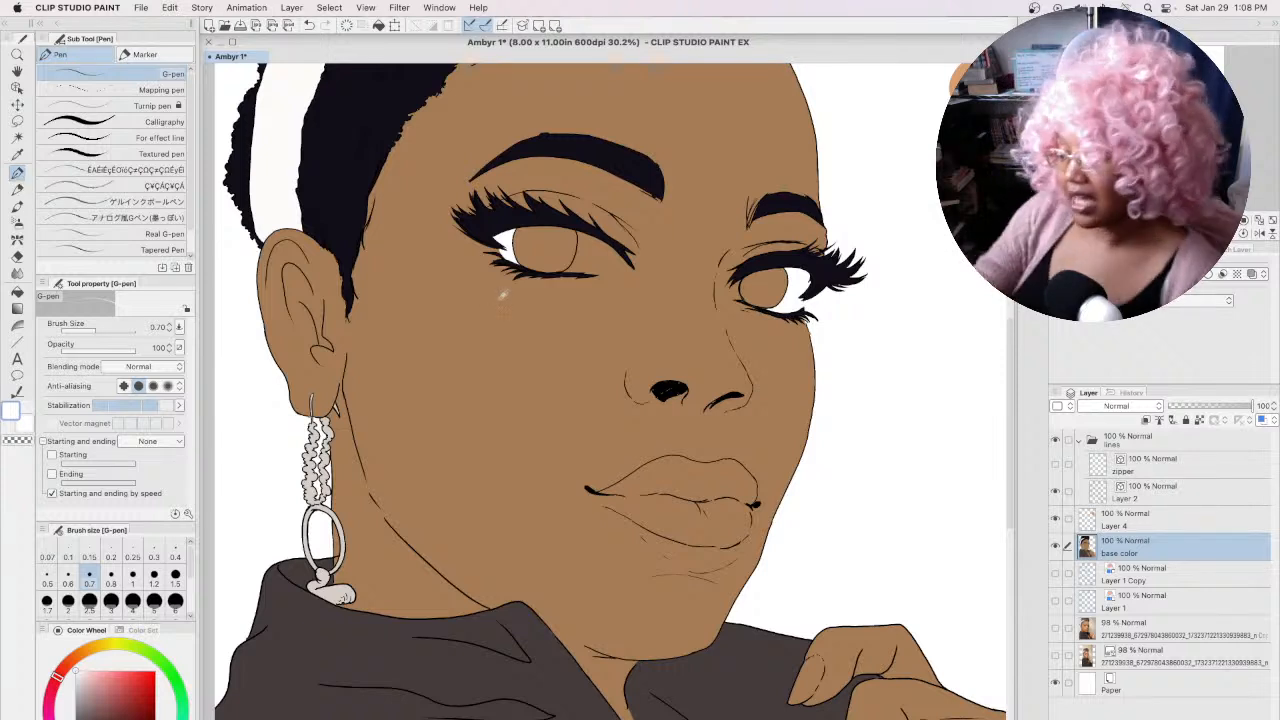
left_click(494, 232, "alt")
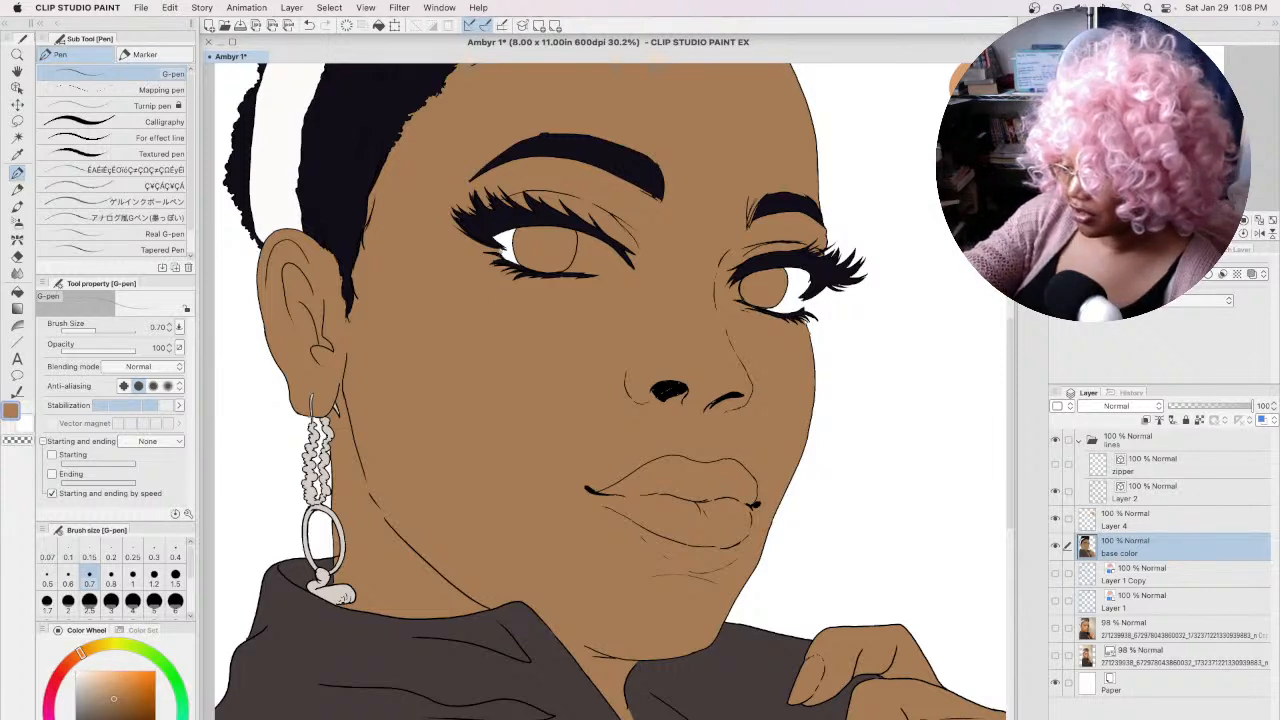
left_click_drag(506, 256, 518, 264)
left_click(500, 252, "alt")
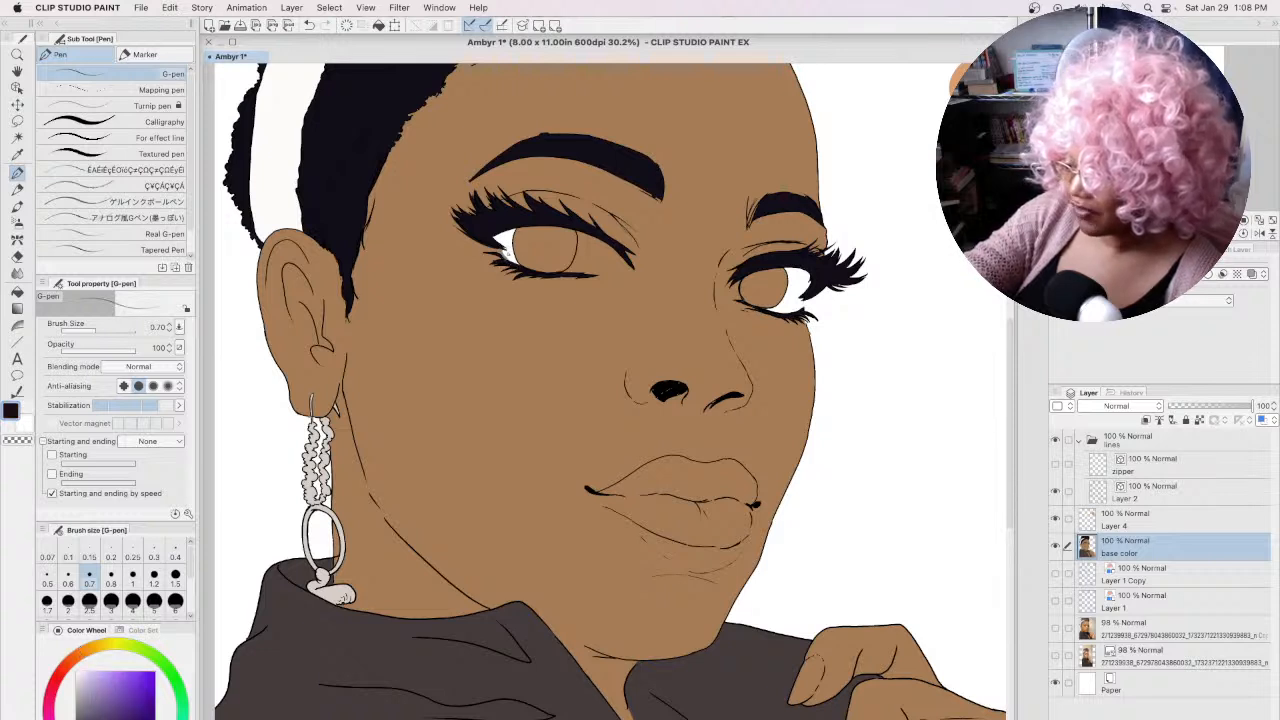
Step: Sample the eye white, draw the inner corner edges of both eyes with the G-pen, and fill the inner eye whites
left_click(507, 253, "alt")
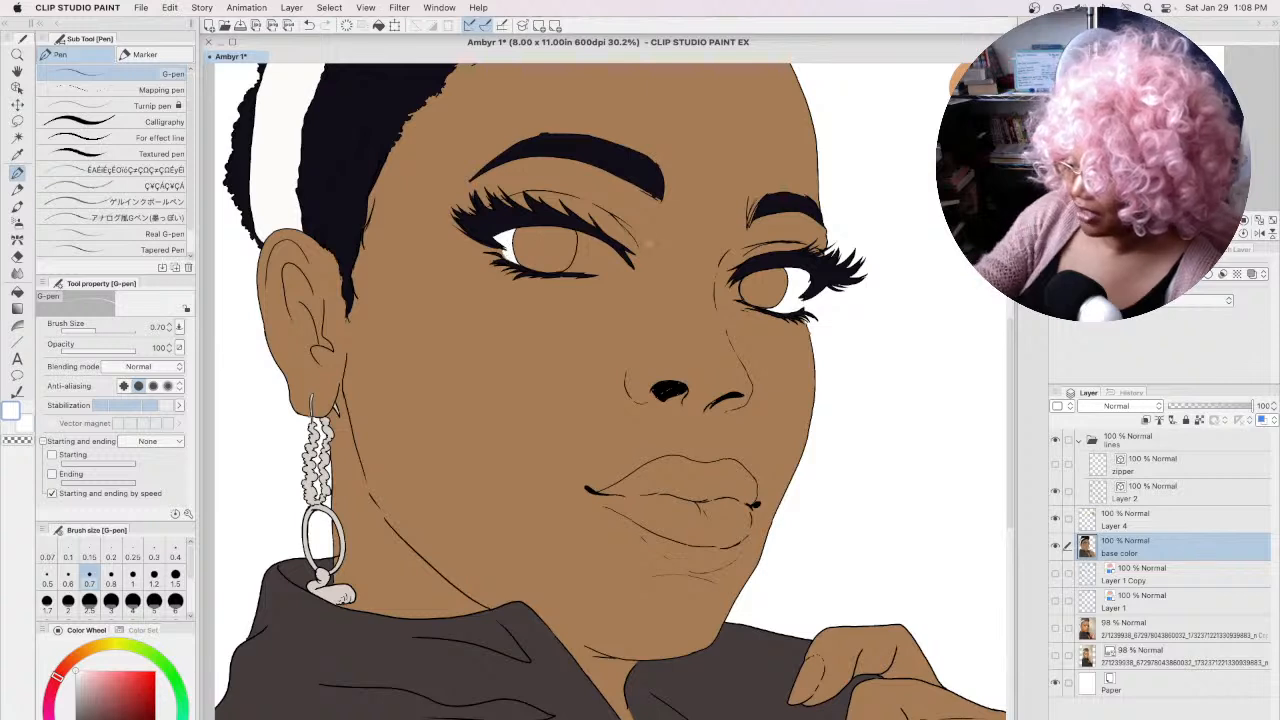
left_click_drag(604, 273, 628, 266)
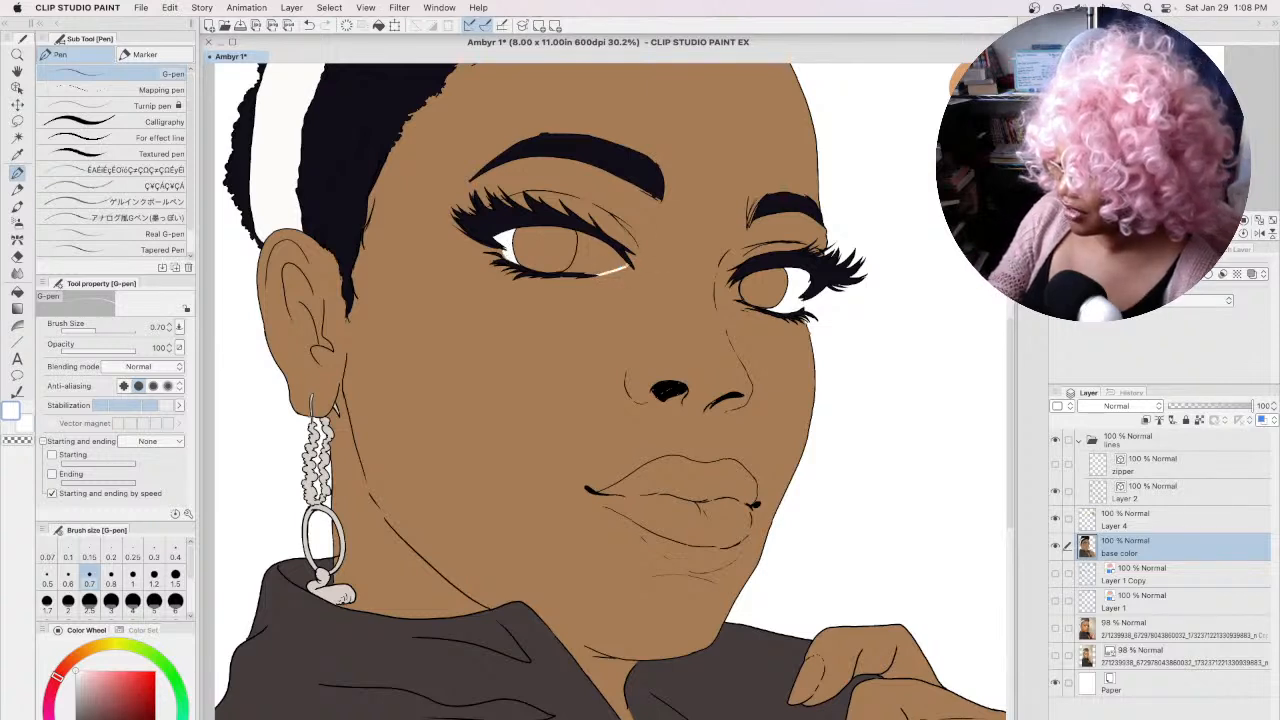
left_click_drag(730, 284, 733, 300)
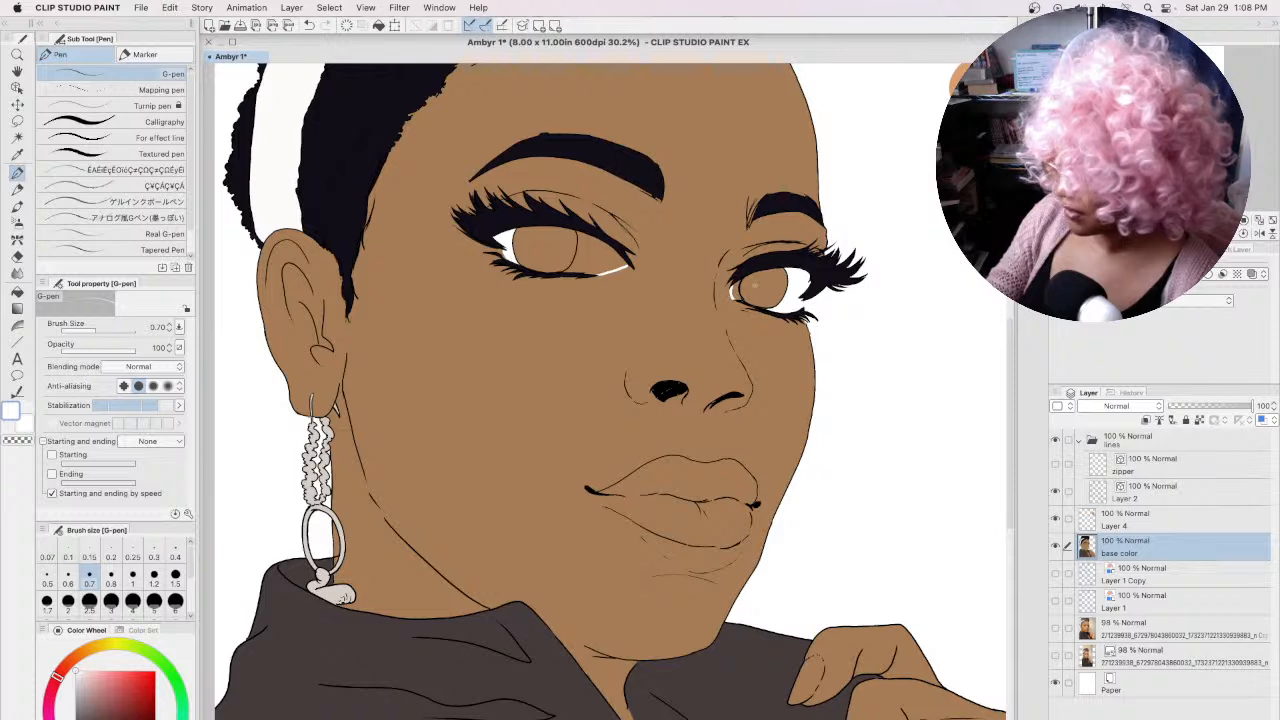
left_click(17, 291)
left_click(622, 248)
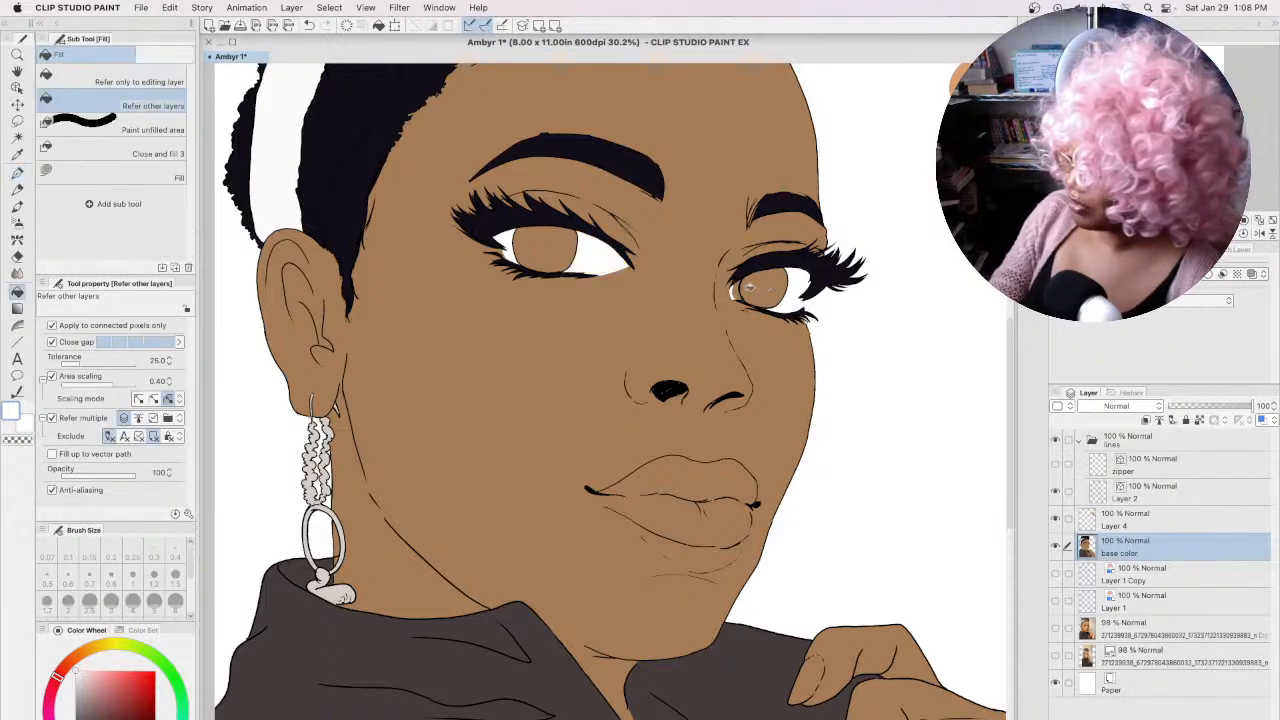
left_click(737, 290)
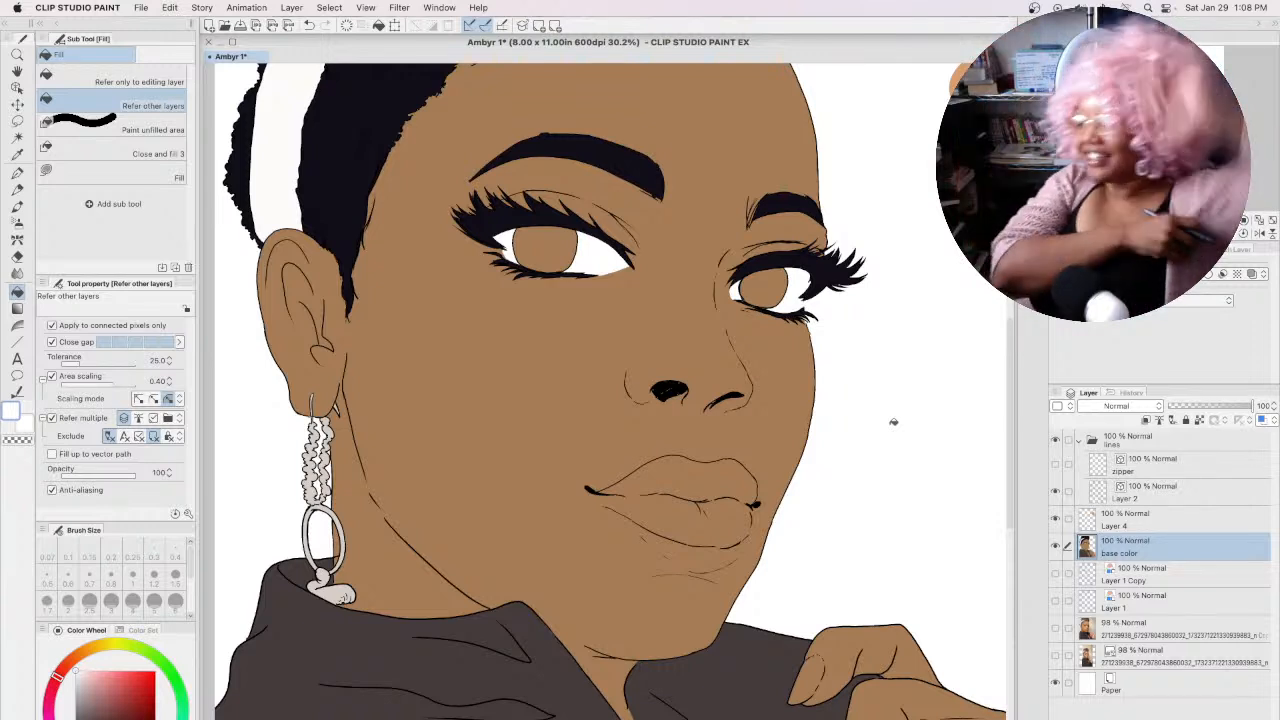
scroll(1008, 382, "up", 3)
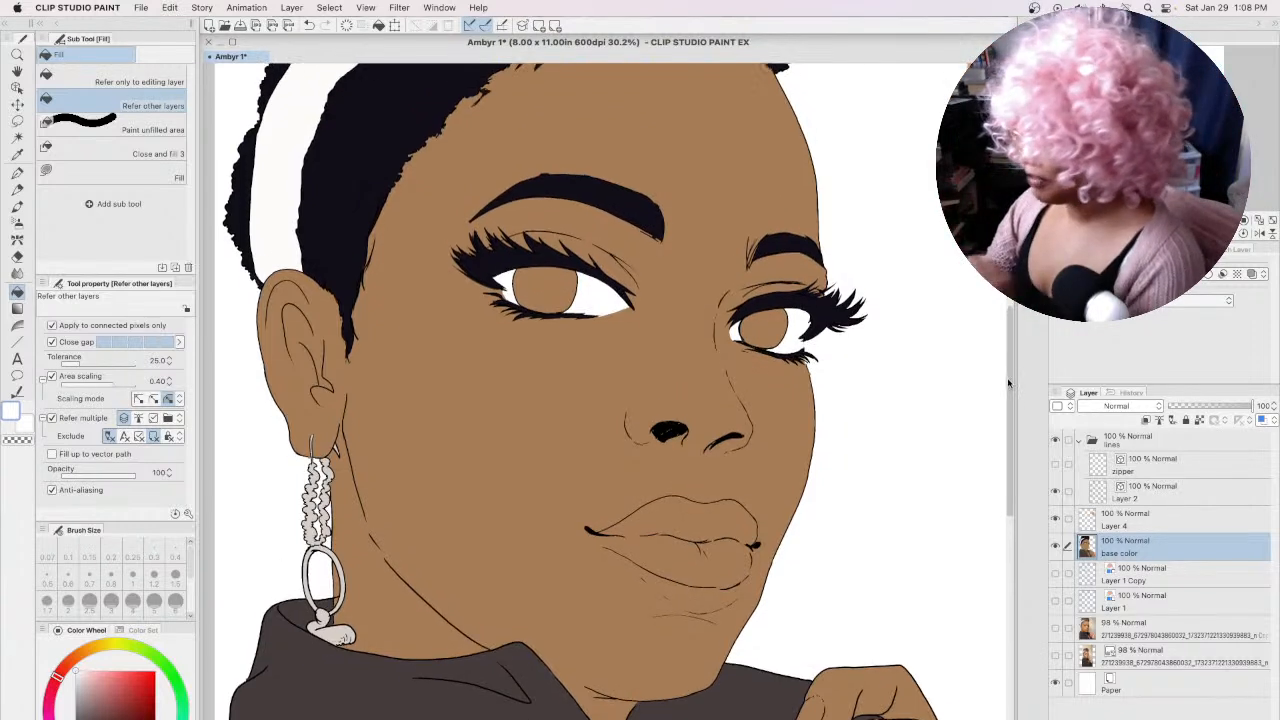
left_click(786, 301, "alt")
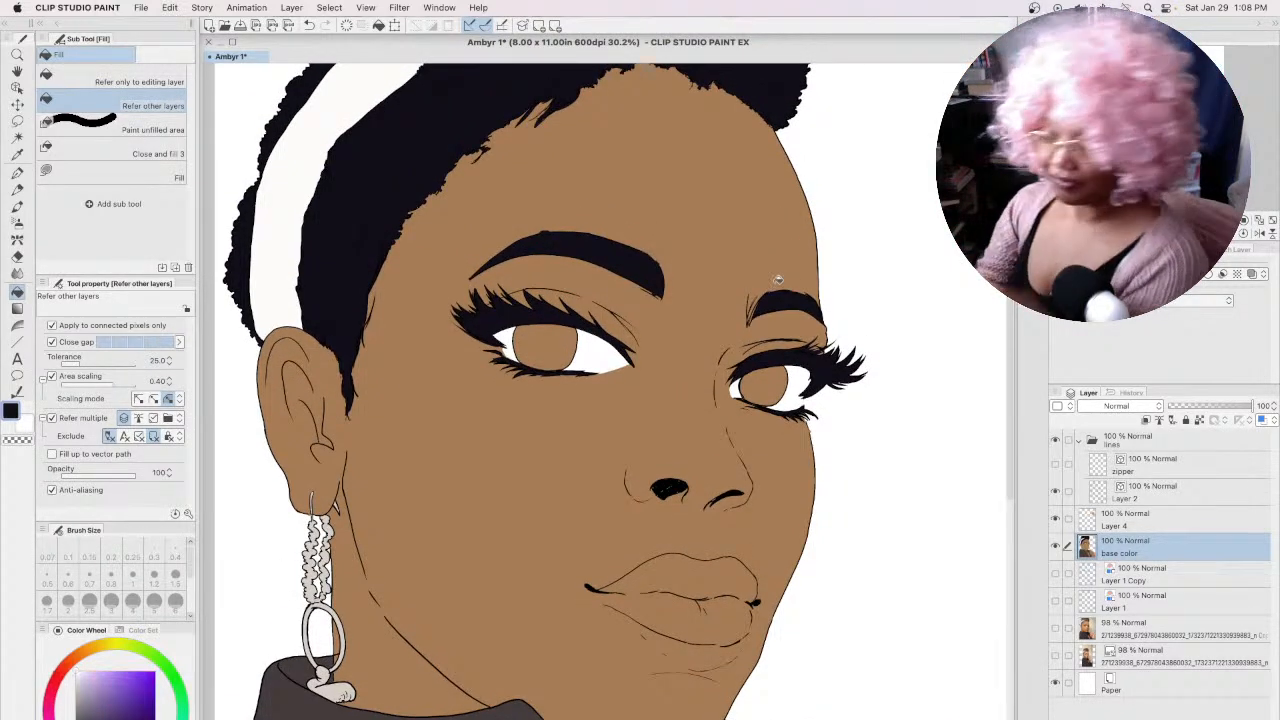
left_click(18, 174)
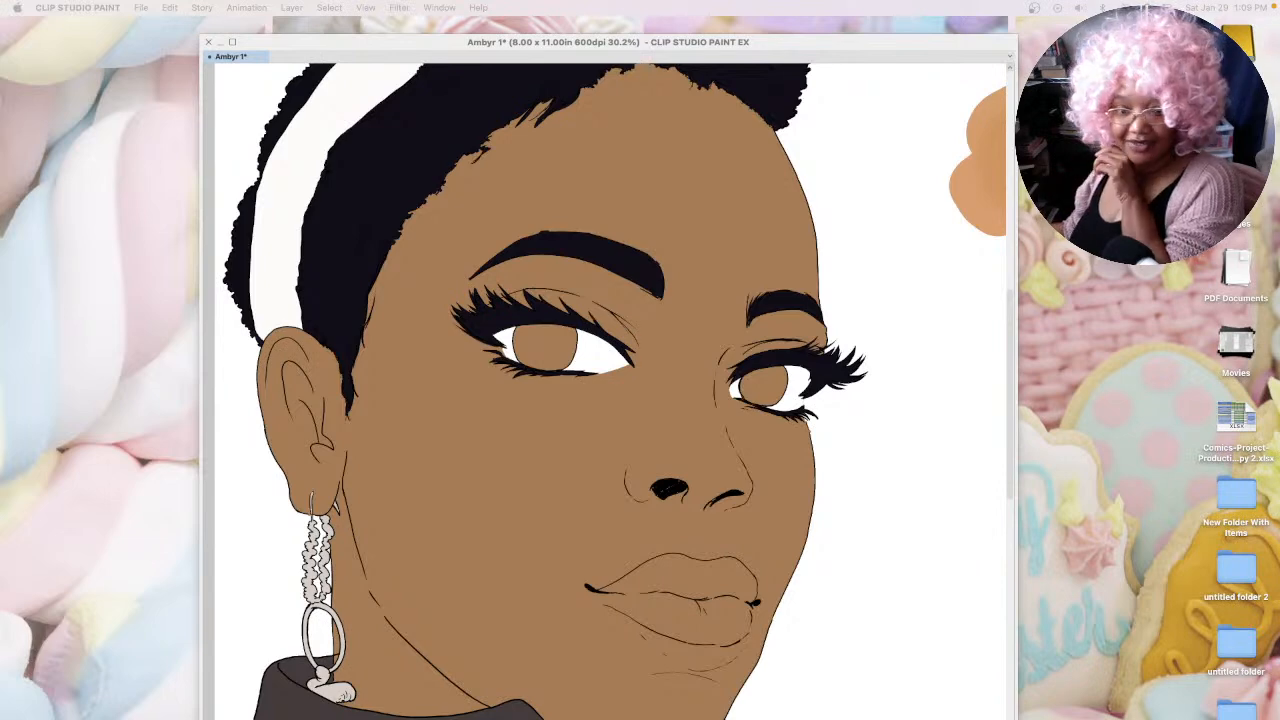
left_click(885, 425)
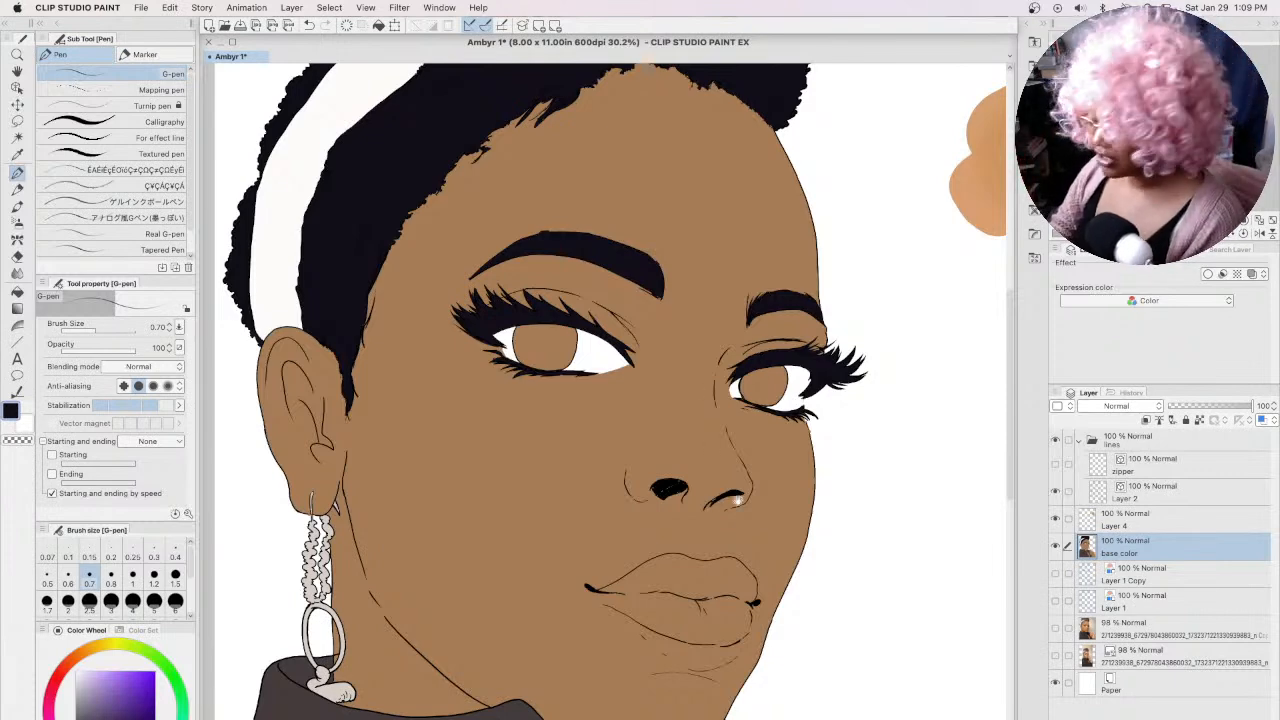
scroll(744, 274, "down", 5)
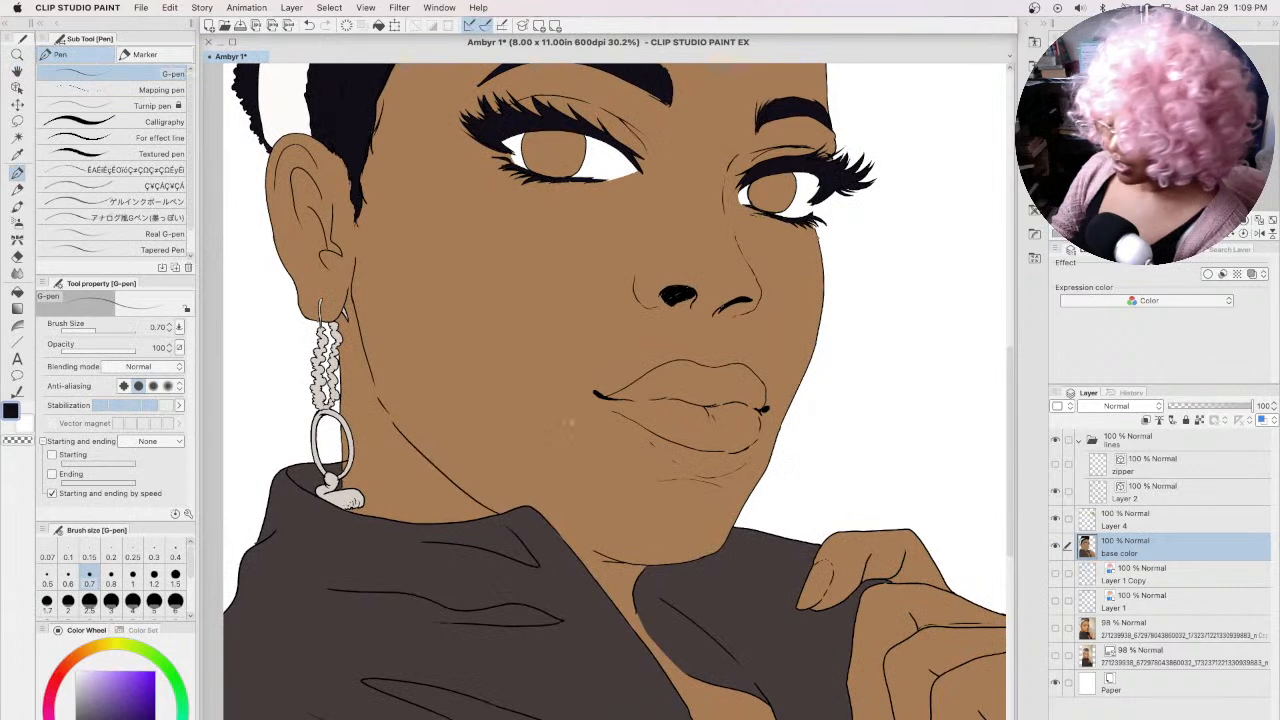
left_click(565, 422, "alt")
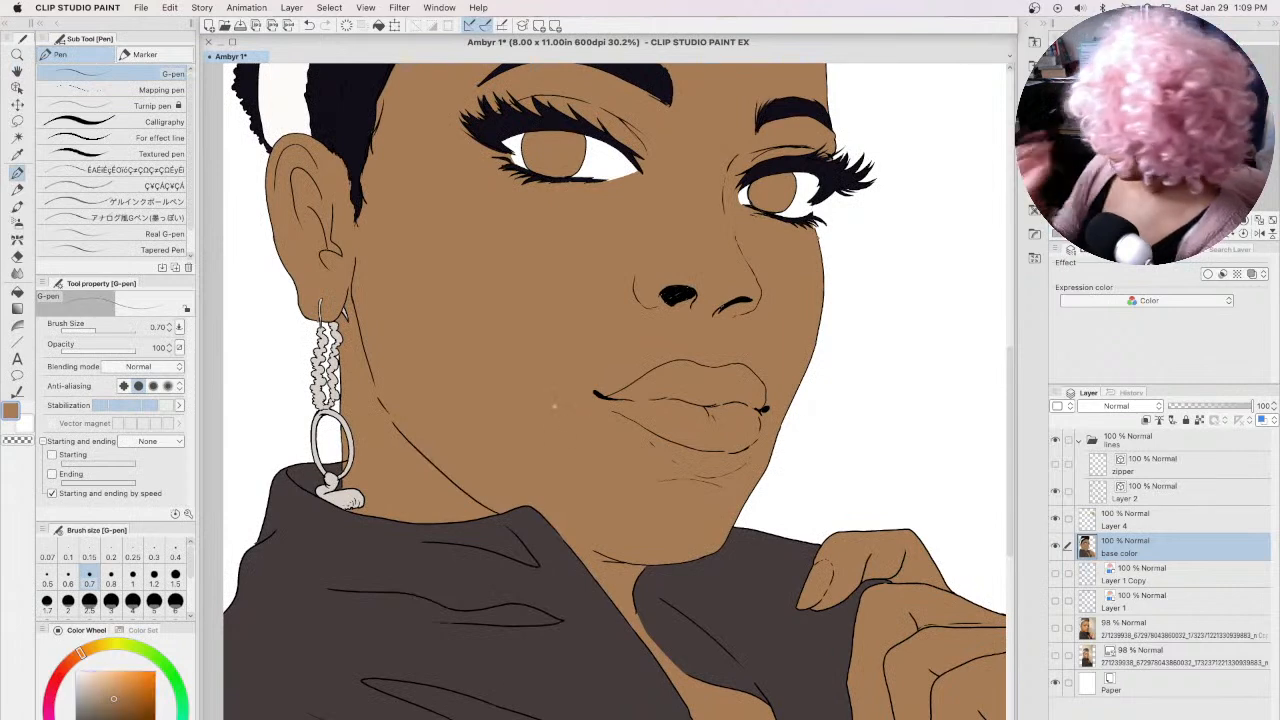
Step: Sample the lower lip's red from the reference photo with the base color layer temporarily hidden, and mark gaps in the lower lip outline
left_click(1056, 622)
left_click(1055, 546)
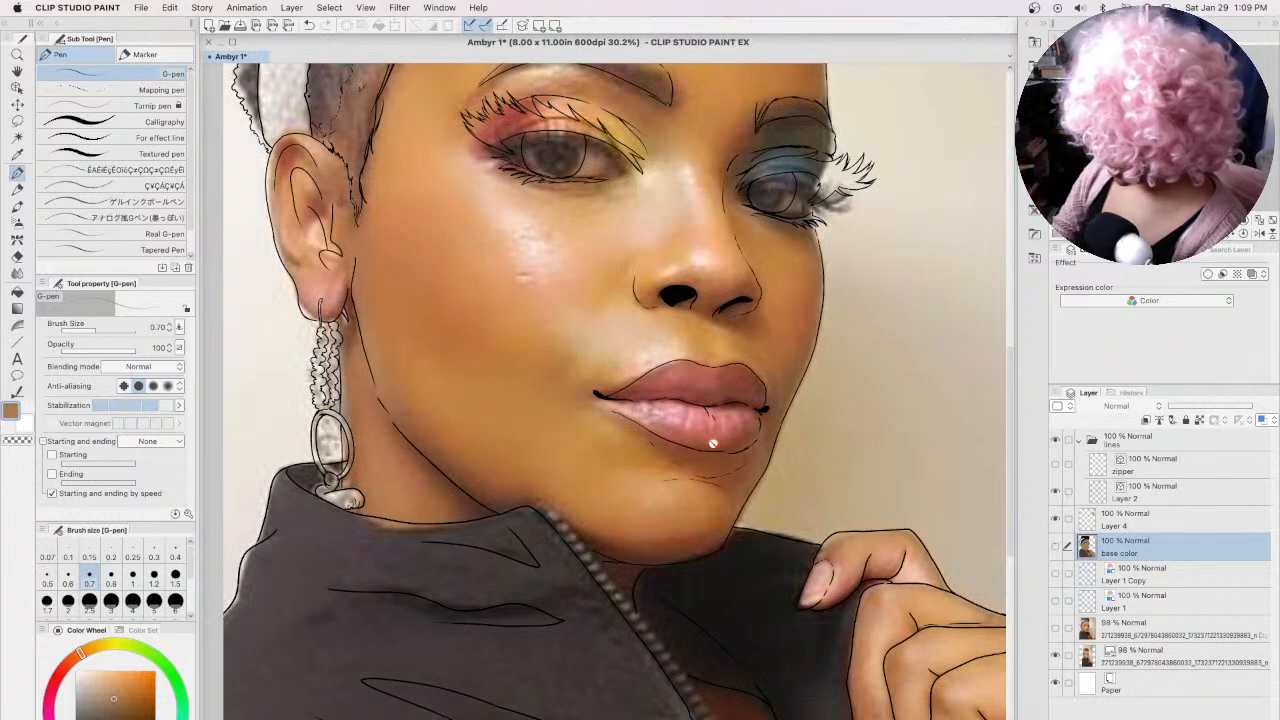
left_click(717, 430, "alt")
left_click(1055, 546)
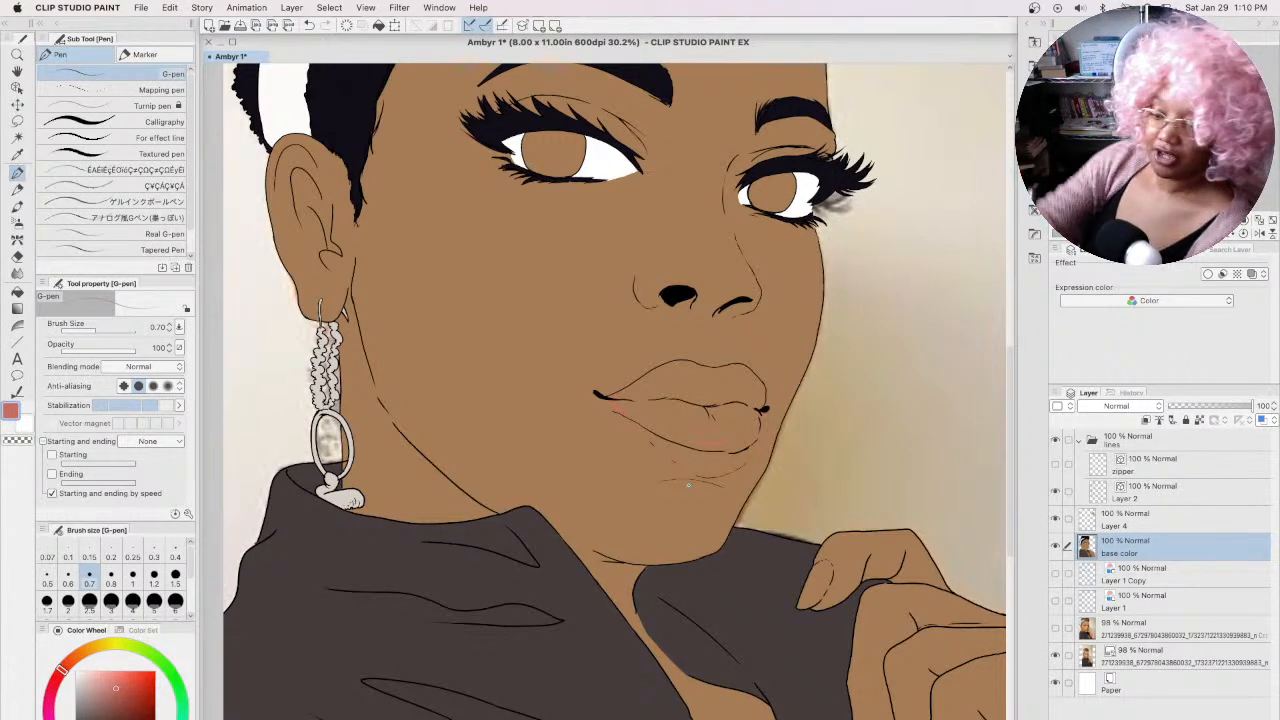
Step: Try to fill the lower lip with the sampled red using Refer other layers, patching its outline with the G-pen between attempts
left_click(18, 292)
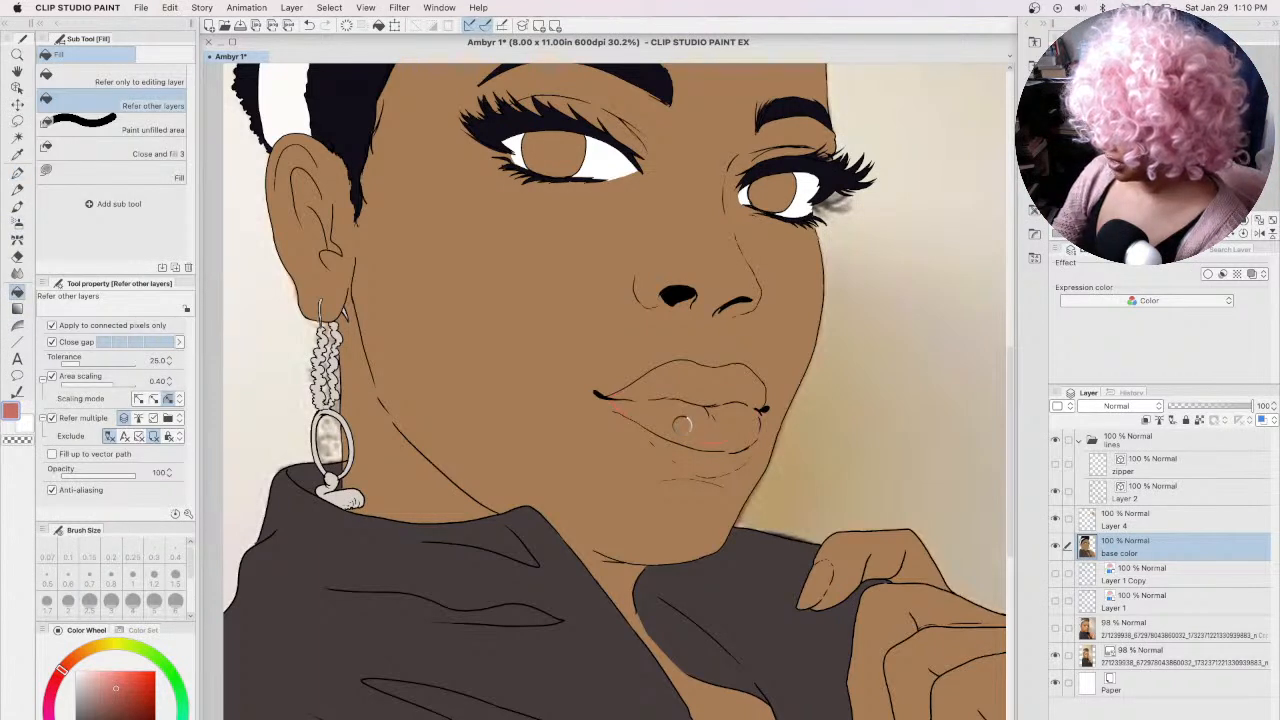
left_click(684, 424)
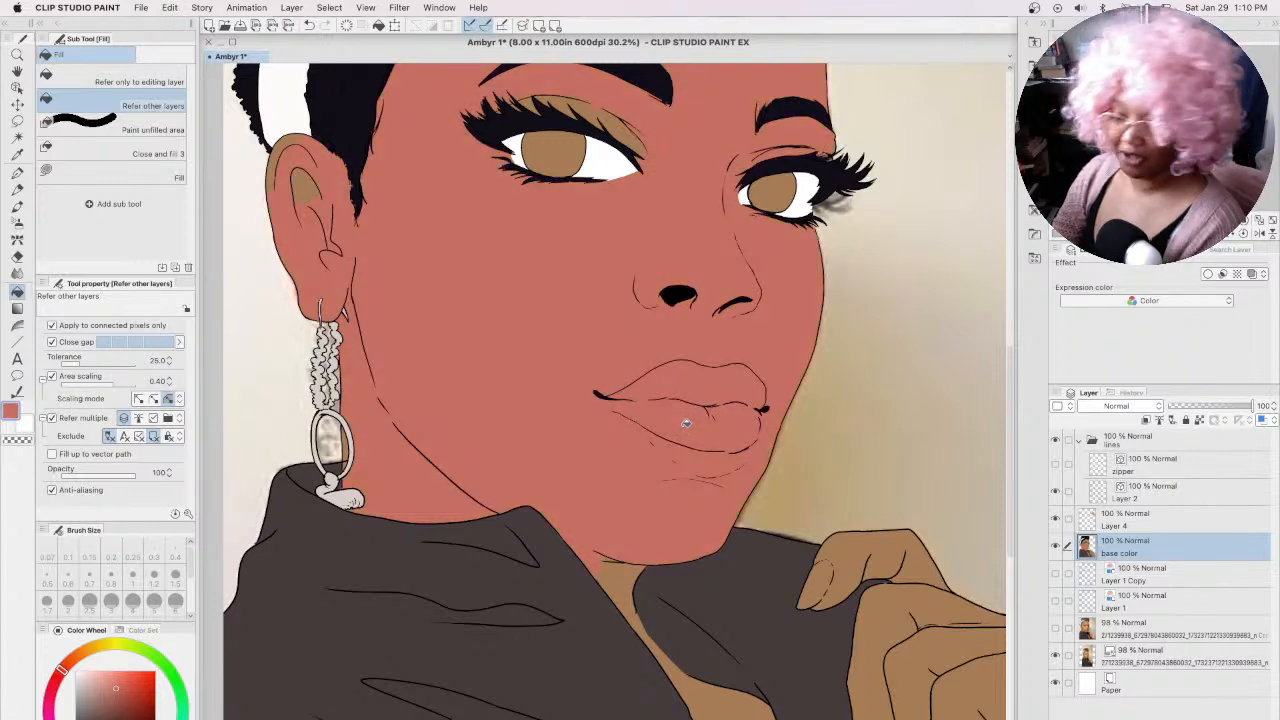
key("super+z")
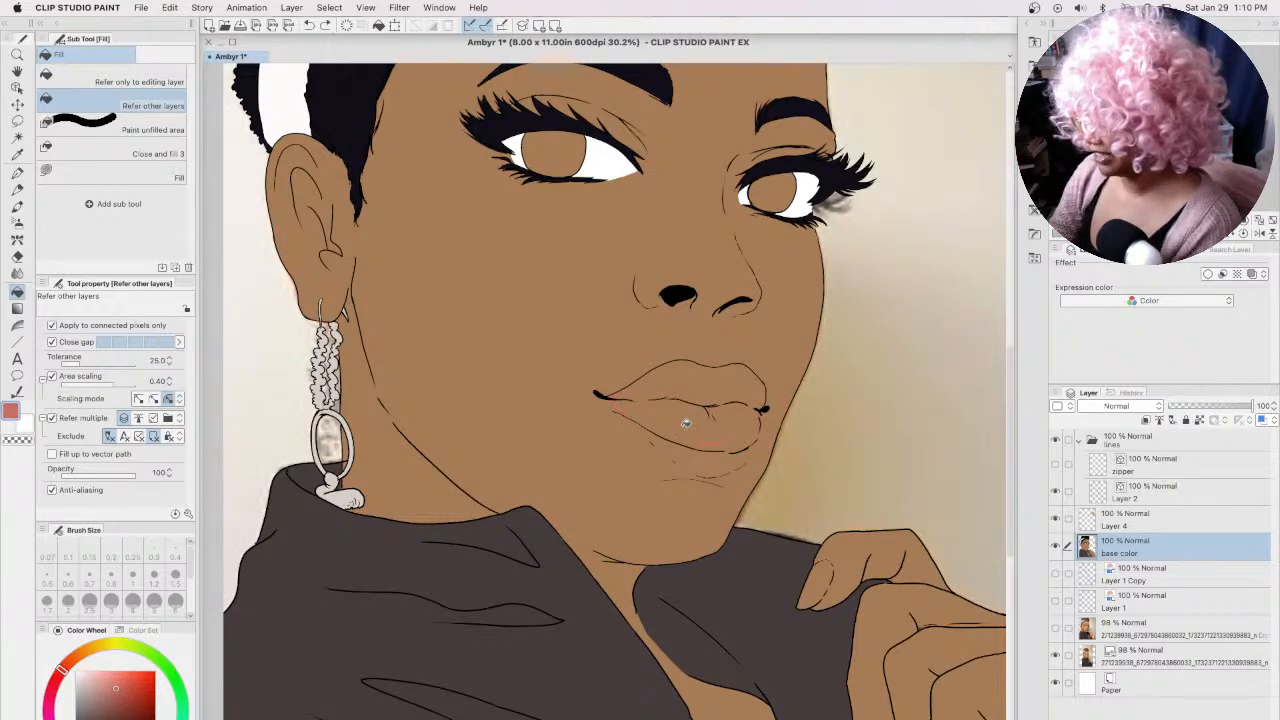
left_click(20, 172)
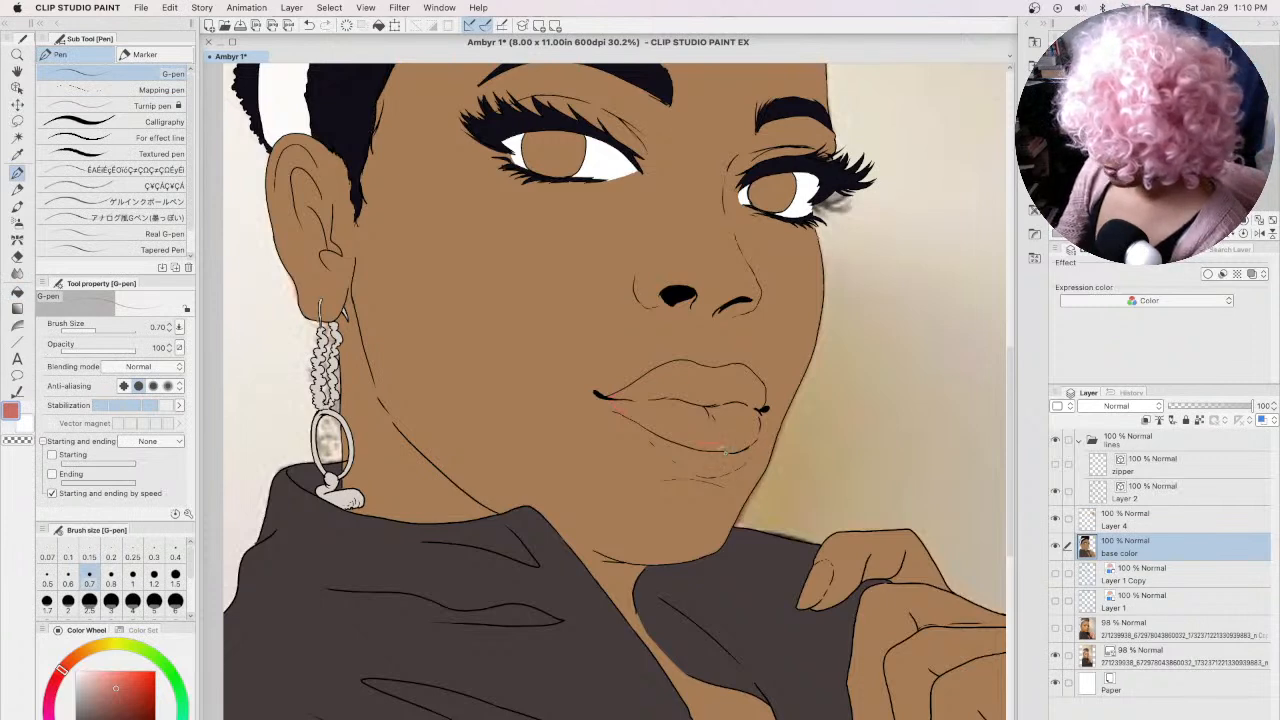
left_click(18, 291)
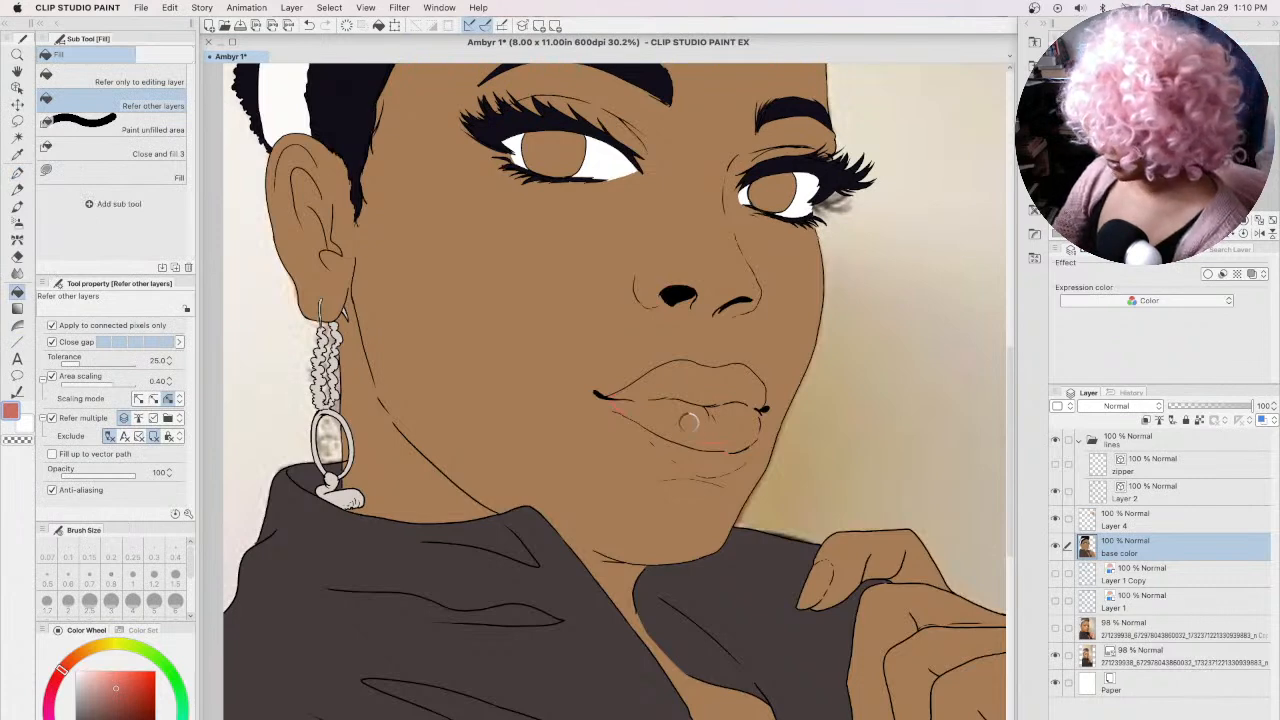
left_click(688, 422)
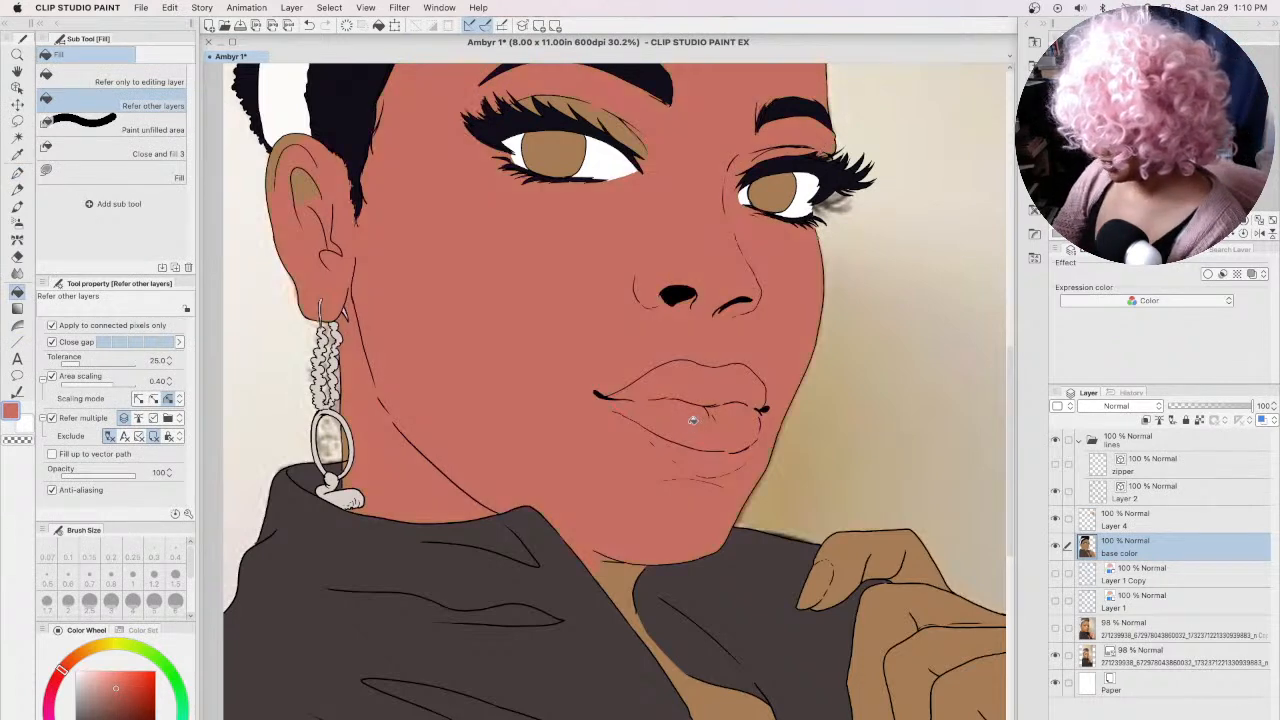
key("super+z")
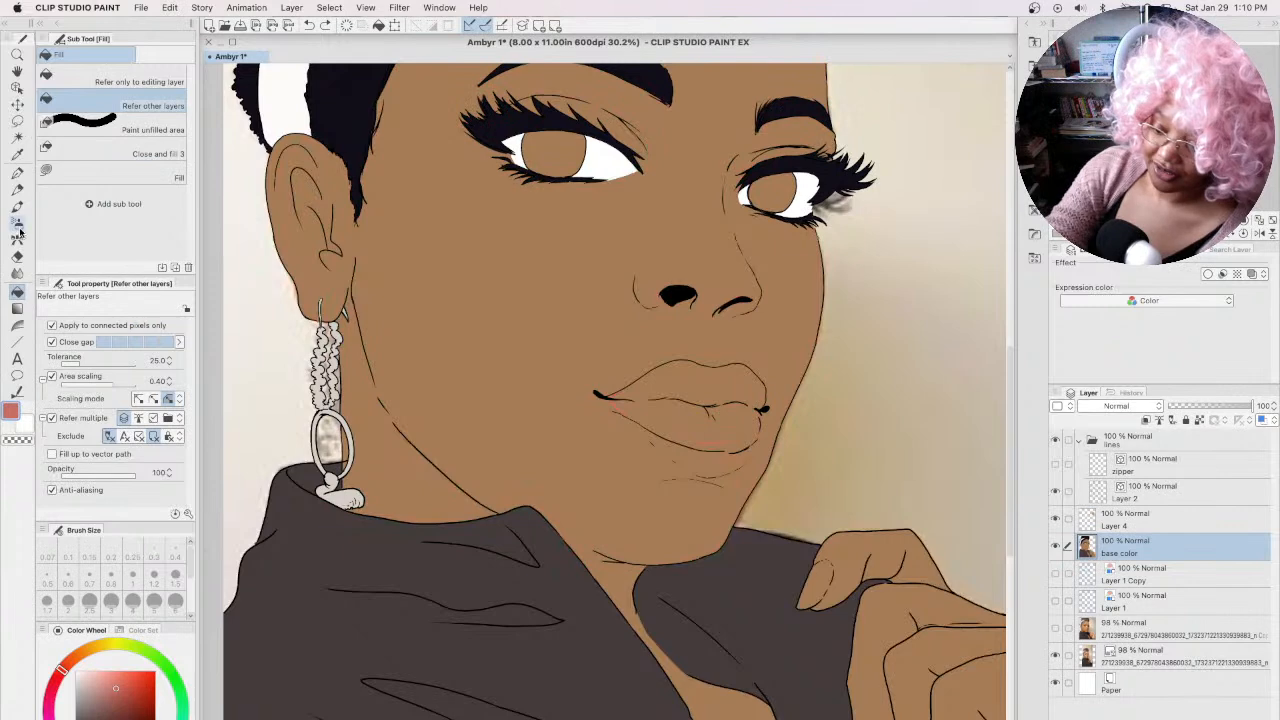
Step: Set the G-pen to size 1.70 and paint the inner edge of both lips in the sampled red, correcting the lower edge with skin color
left_click(18, 172)
key("bracketright")
key("bracketright")
key("bracketright")
key("bracketright")
key("bracketright")
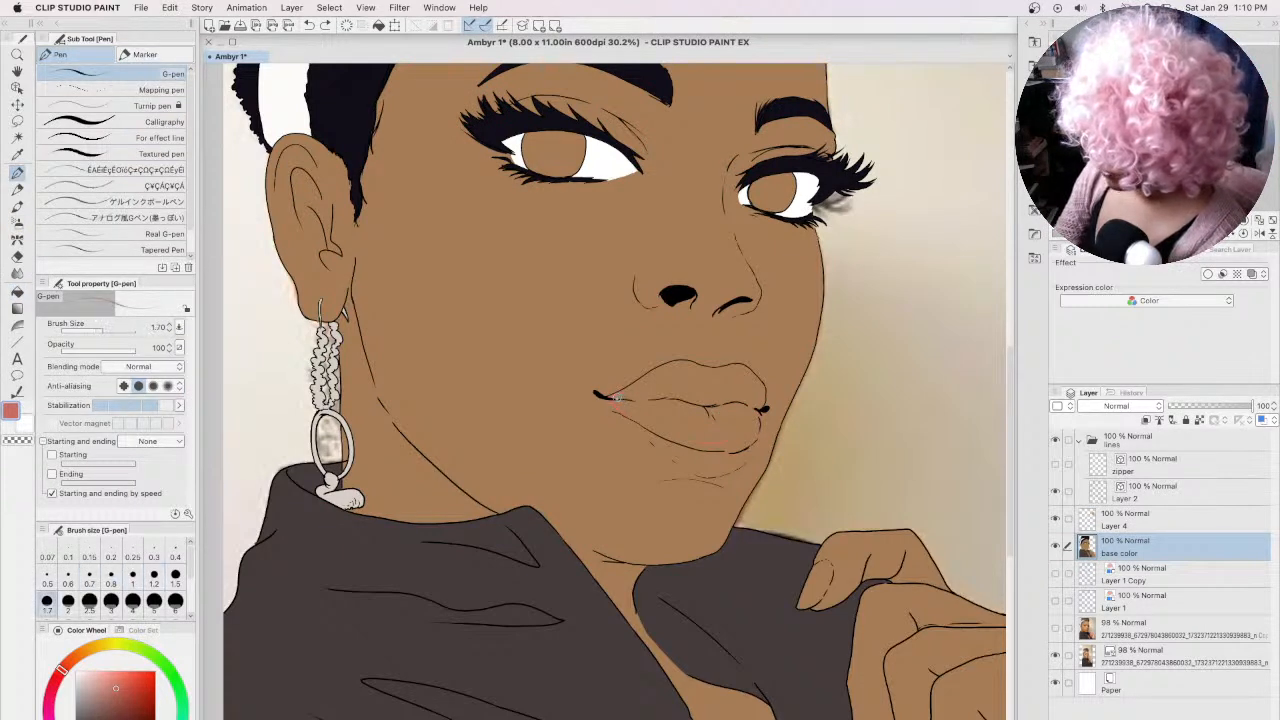
mouse_move(614, 399)
left_mouse_down()
mouse_move(656, 379)
mouse_move(623, 398)
mouse_move(634, 414)
mouse_move(620, 405)
mouse_move(688, 442)
mouse_move(666, 434)
mouse_move(708, 439)
mouse_move(729, 421)
mouse_move(694, 443)
mouse_move(747, 444)
left_mouse_up()
left_click(719, 463, "alt")
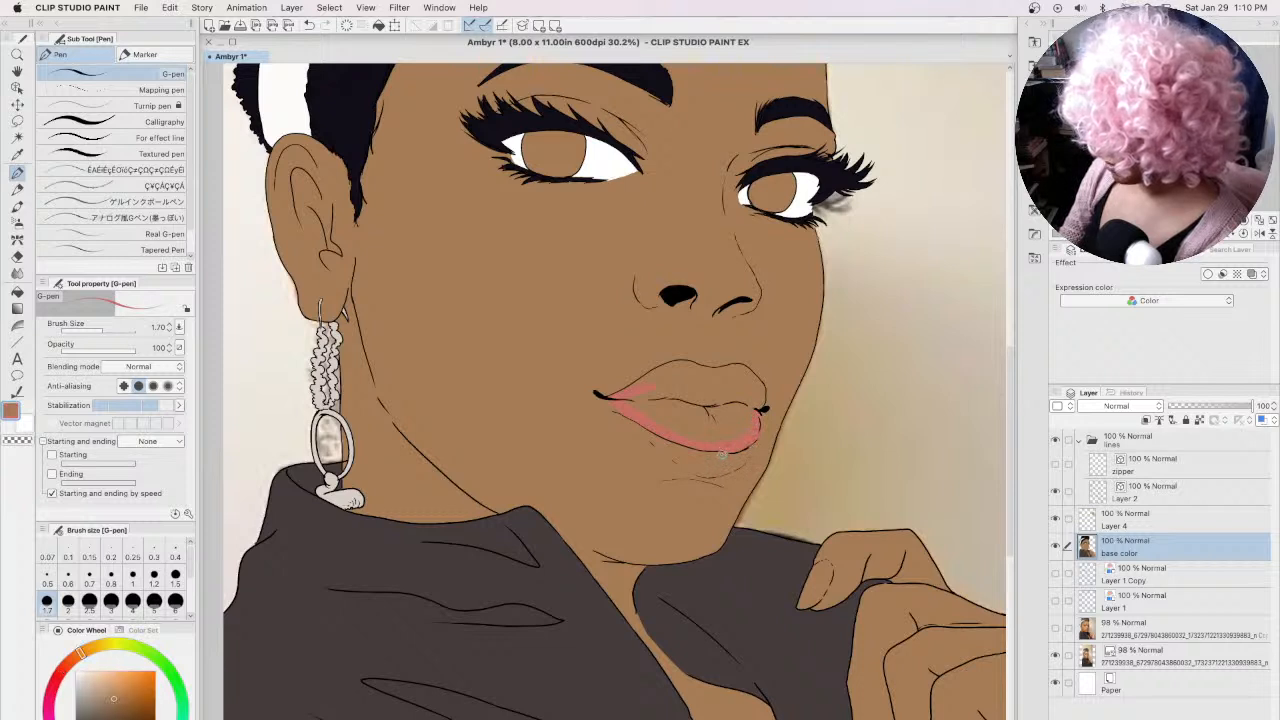
left_click(739, 442, "alt")
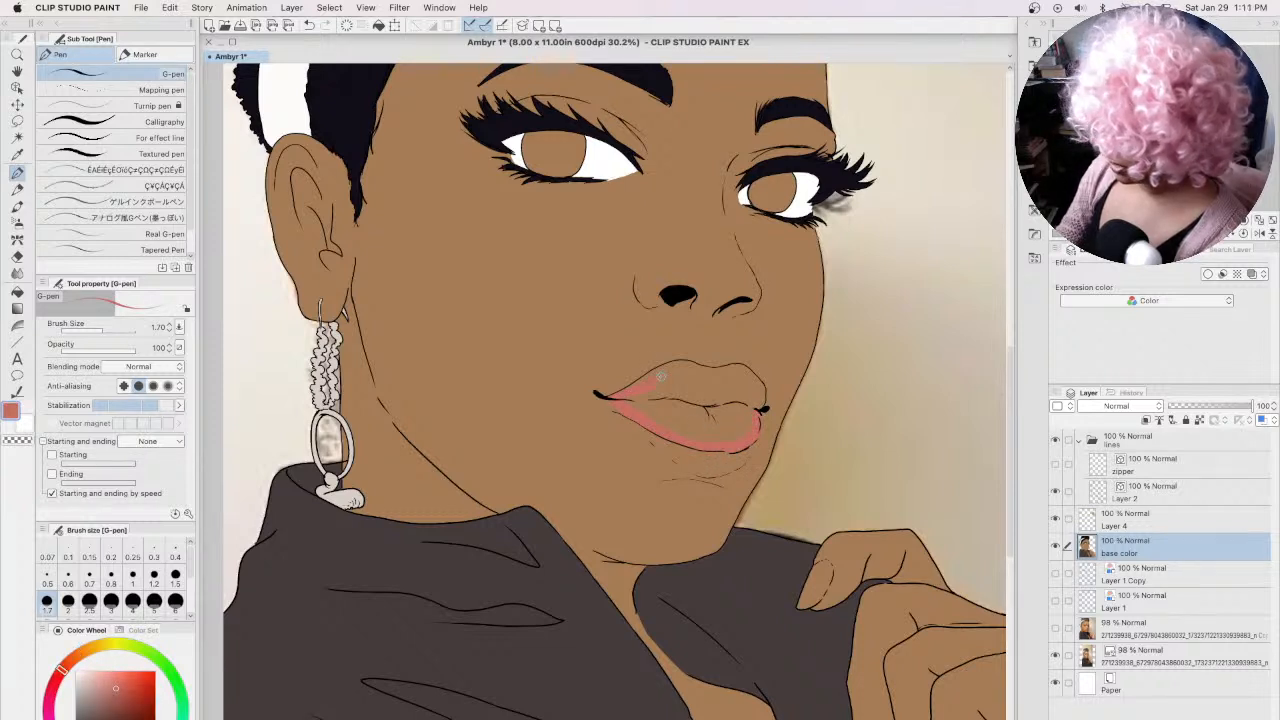
mouse_move(660, 376)
left_mouse_down()
mouse_move(720, 375)
mouse_move(697, 372)
mouse_move(767, 359)
mouse_move(751, 376)
mouse_move(733, 369)
mouse_move(763, 401)
left_mouse_up()
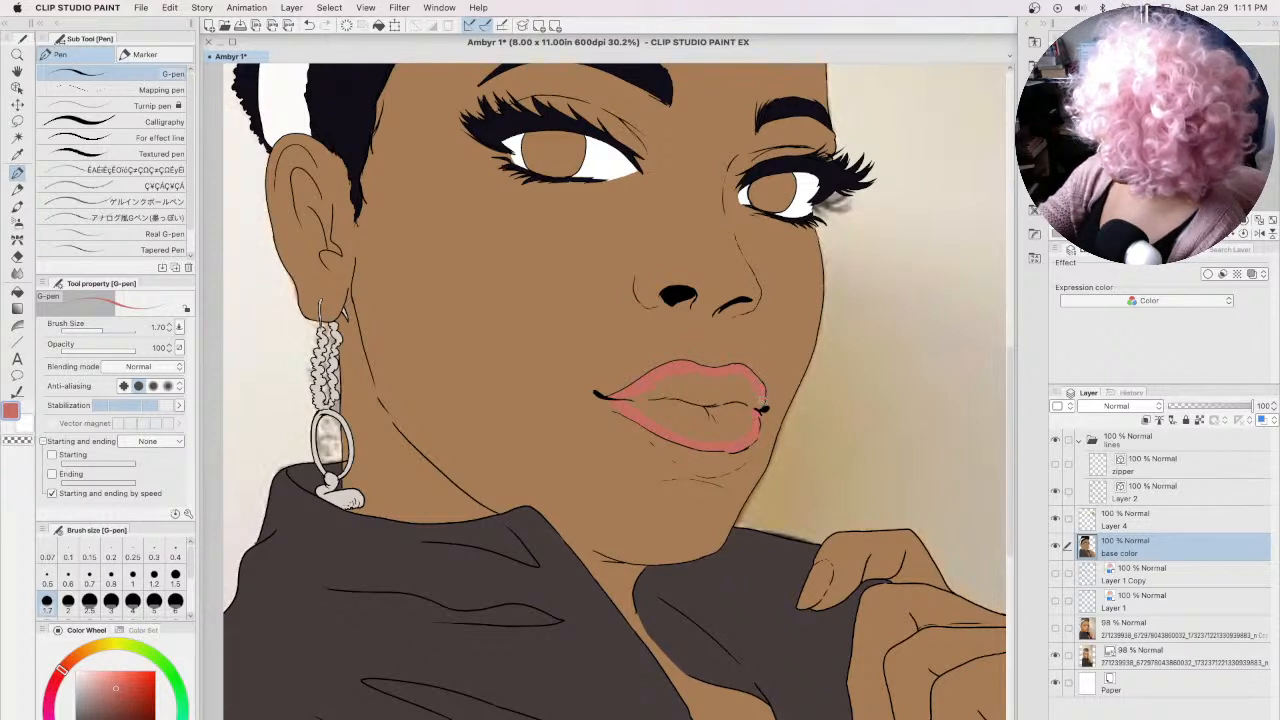
Step: Paint the inside of both lips solid with the sampled red, and clean up the lip corner with the sampled skin color
left_click(780, 400, "alt")
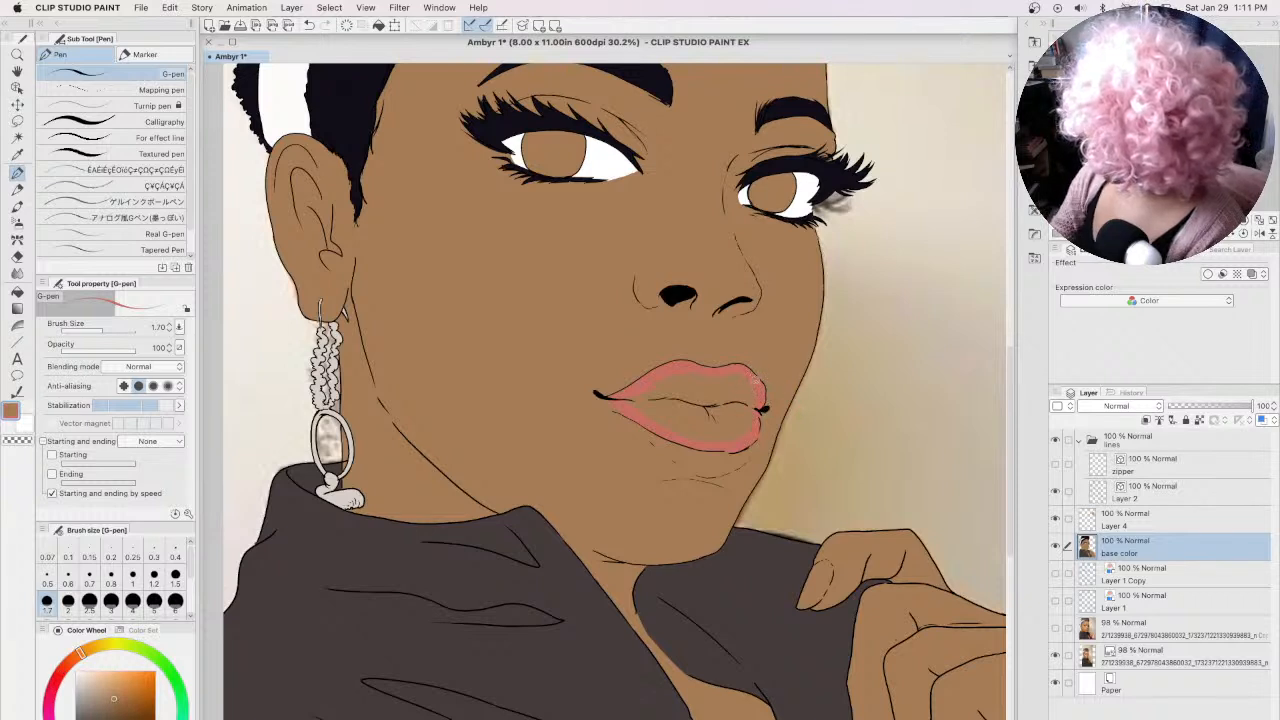
left_click(758, 386, "alt")
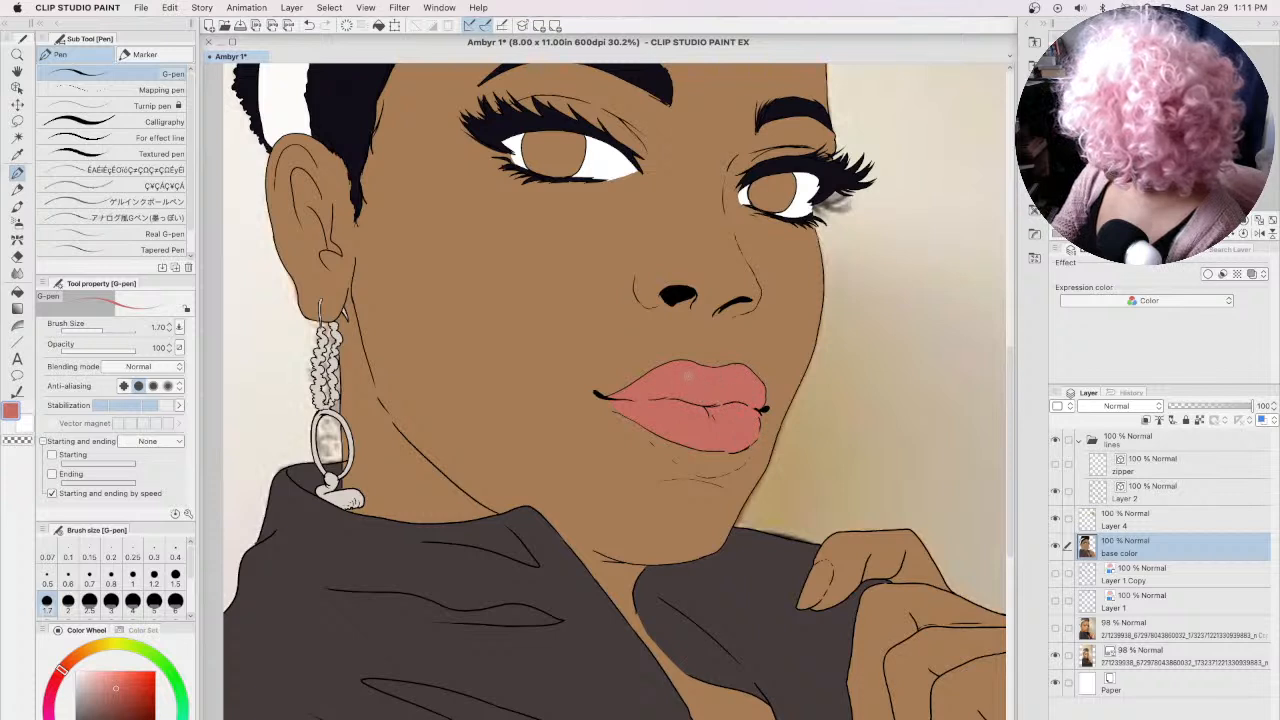
left_click(780, 348, "alt")
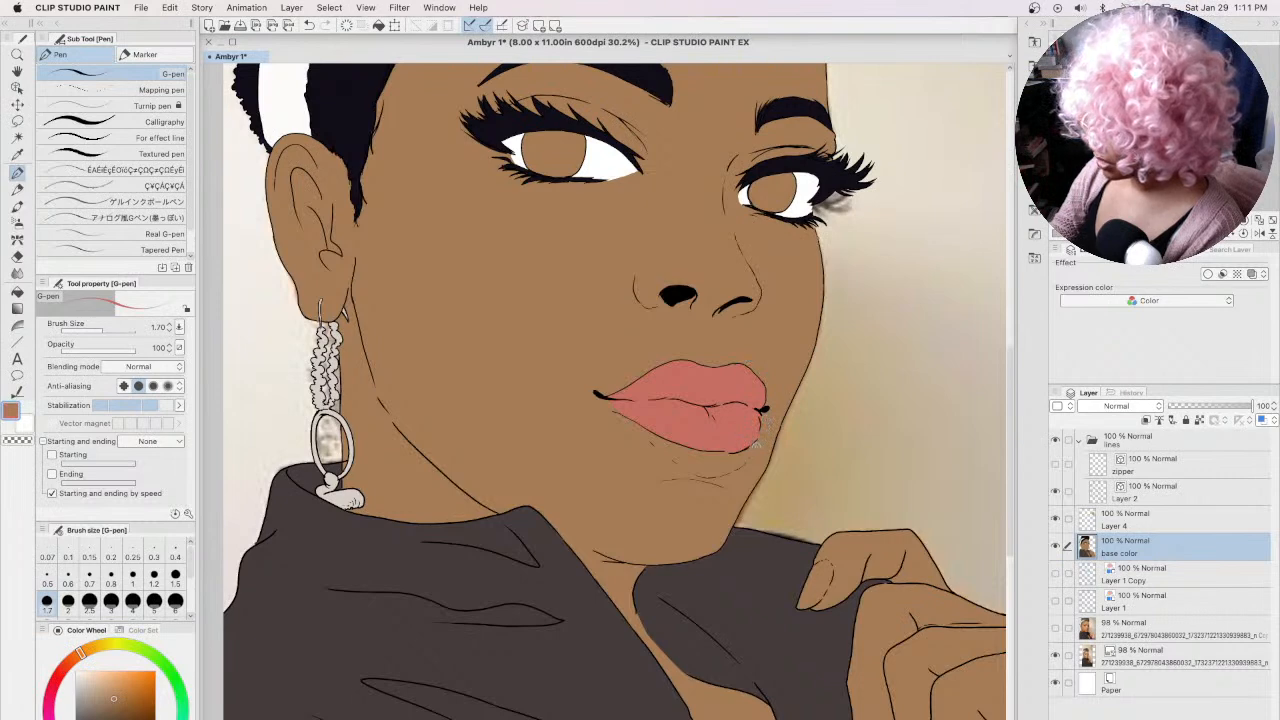
Step: Touch up the edges of the lips with the G-pen, using the sampled lip and skin colours
left_click(724, 420, "alt")
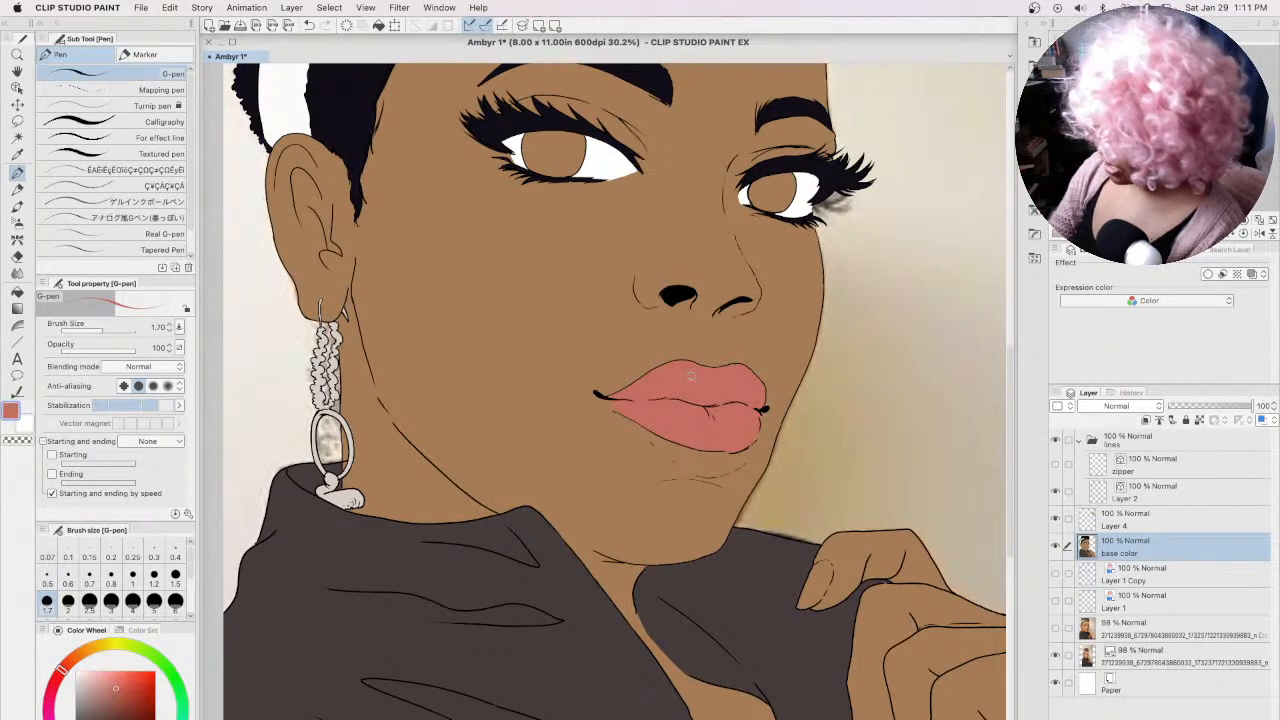
left_click(629, 442, "alt")
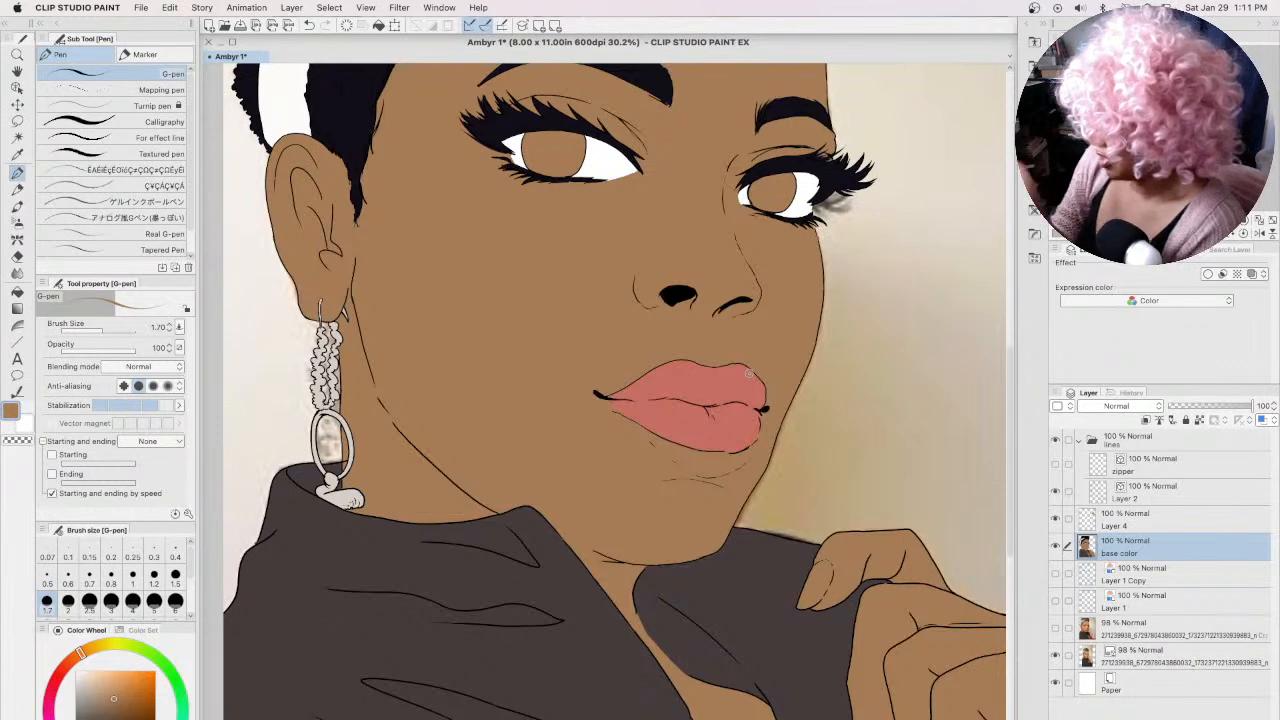
Step: Clean up the eye whites and the skin under the inner eye corner with the G-pen in sampled white and skin colours
scroll(1008, 367, "up", 3)
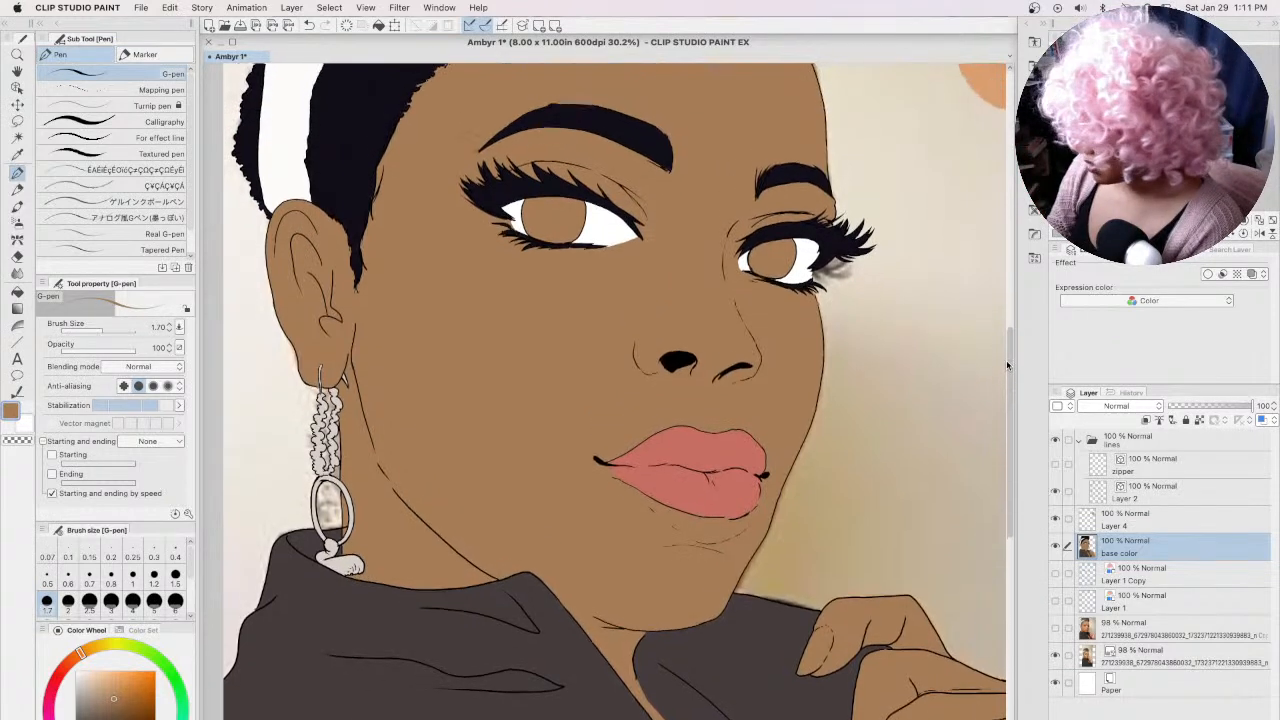
scroll(1008, 367, "up", 2)
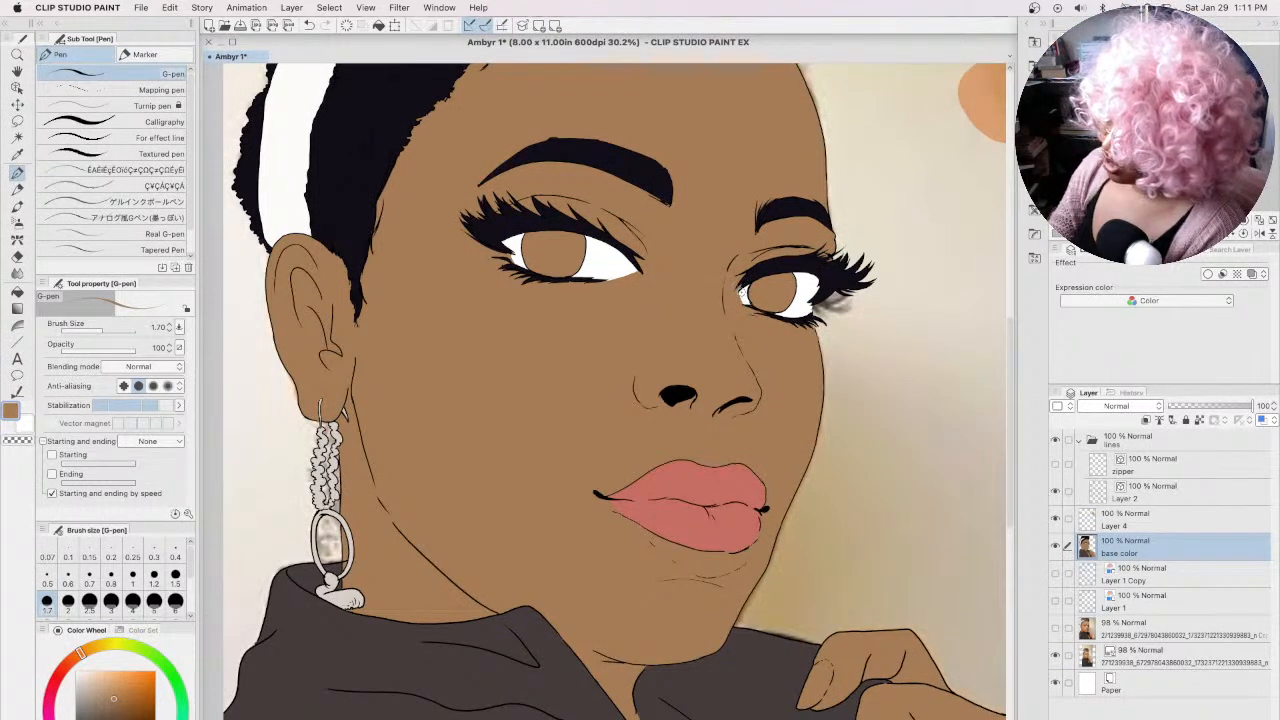
left_click(744, 296, "alt")
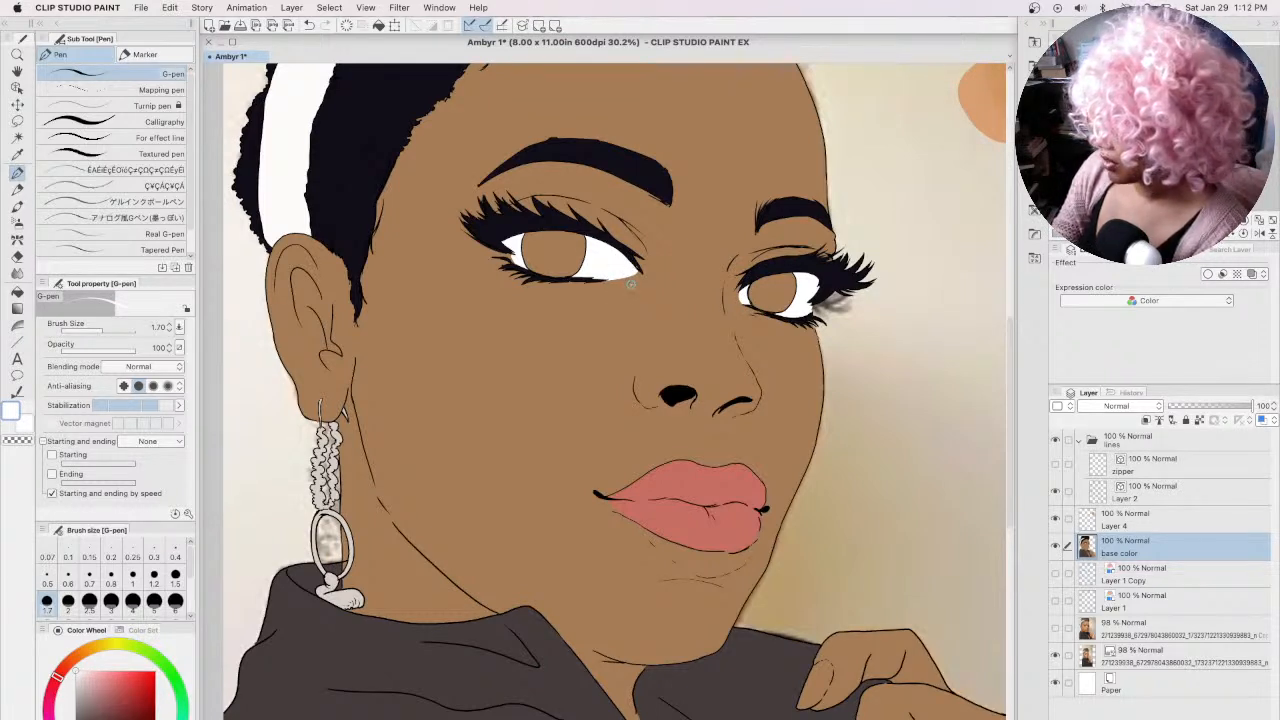
left_click(628, 286, "alt")
left_click_drag(609, 282, 637, 272)
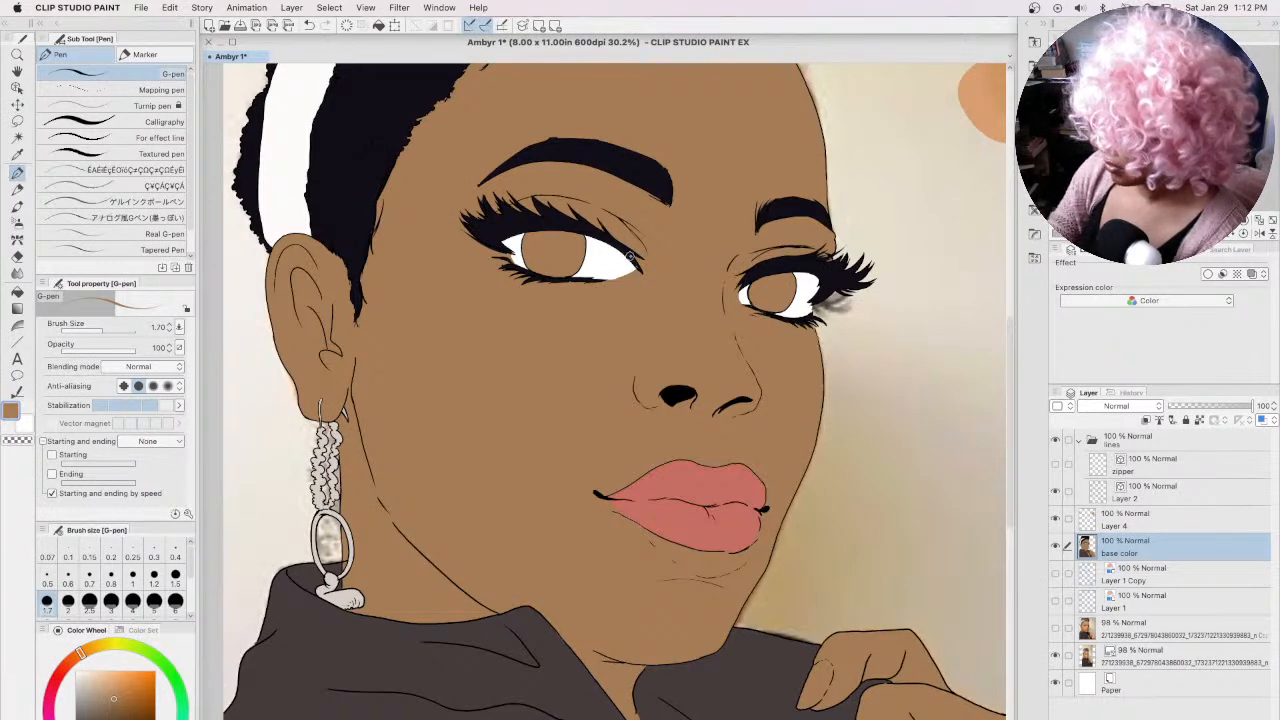
Step: Refine the eye outlines and nearby skin with the G-pen at size 0.70, using the sampled lash and skin colours
left_click(628, 256, "alt")
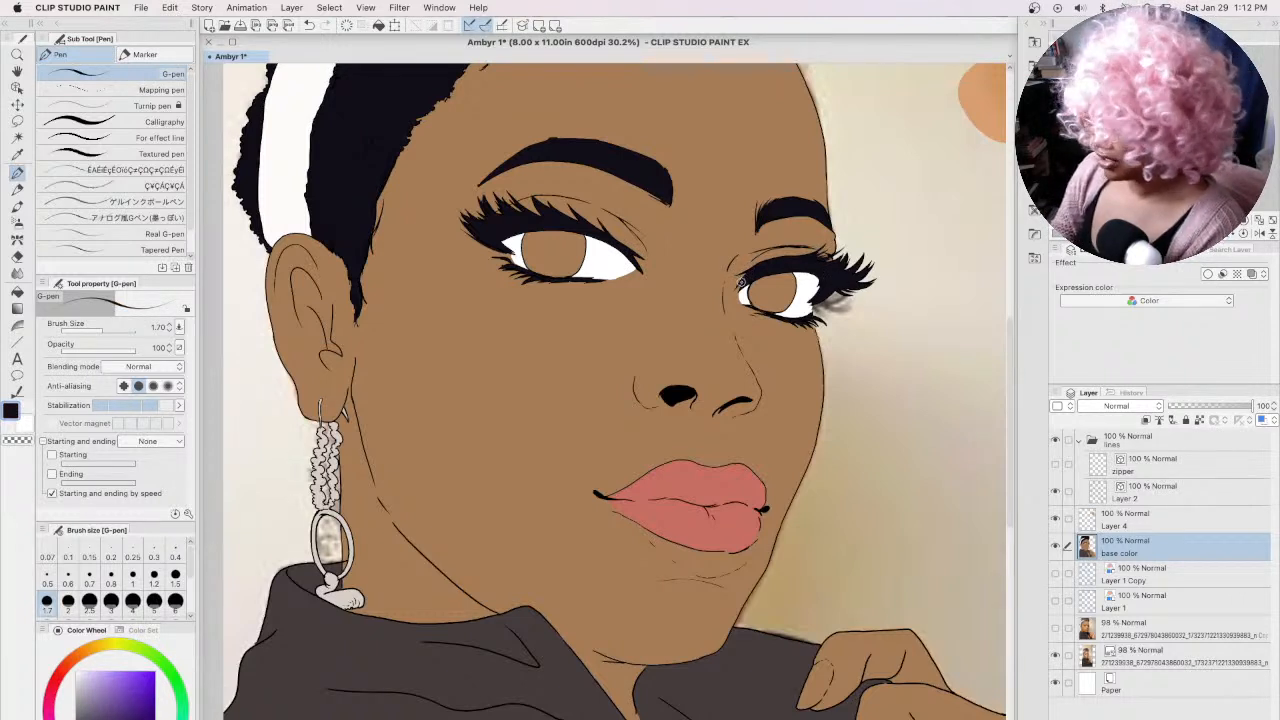
key("bracketleft")
key("bracketleft")
key("bracketleft")
key("bracketleft")
key("bracketleft")
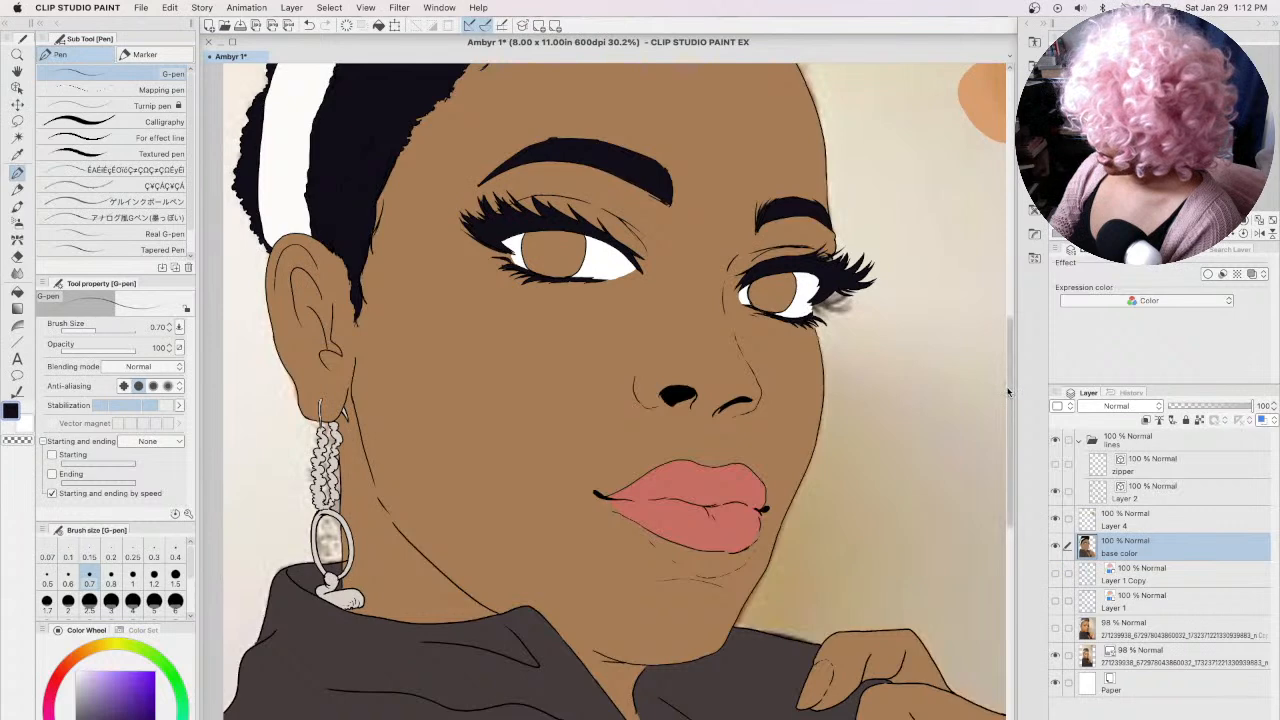
scroll(1009, 405, "down", 3)
left_click_drag(1009, 405, 1008, 403)
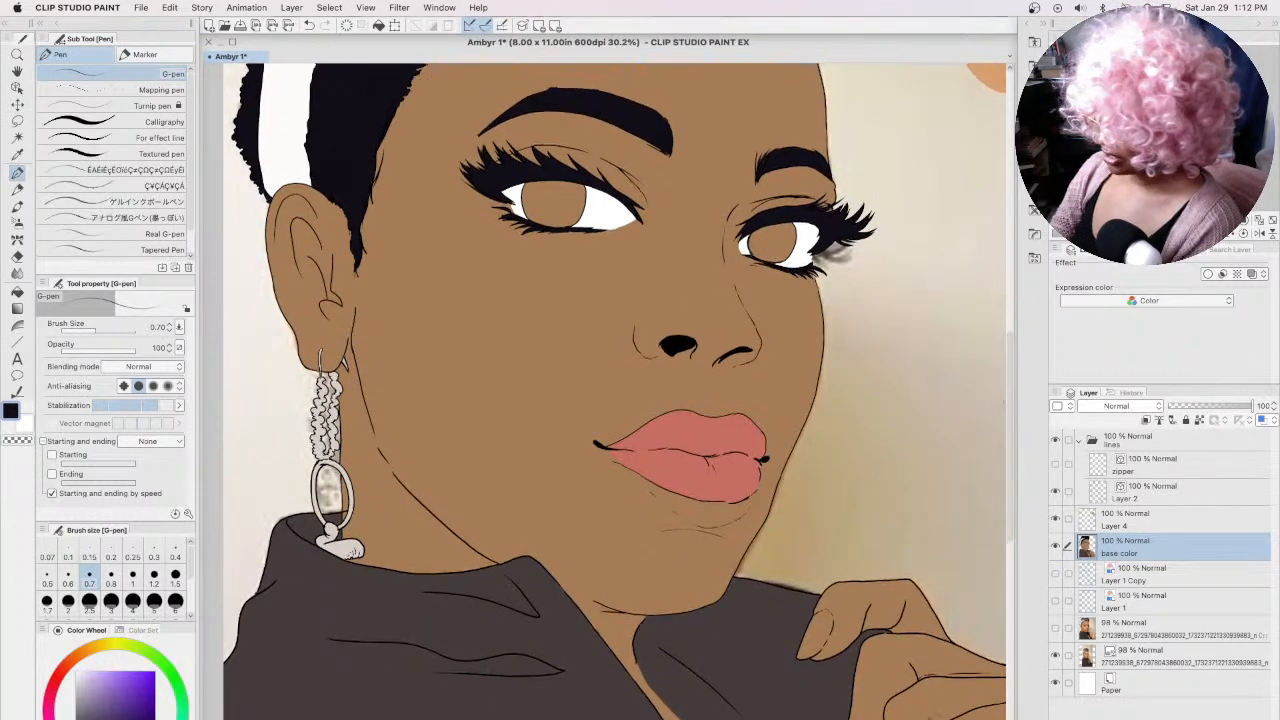
left_click(578, 399, "alt")
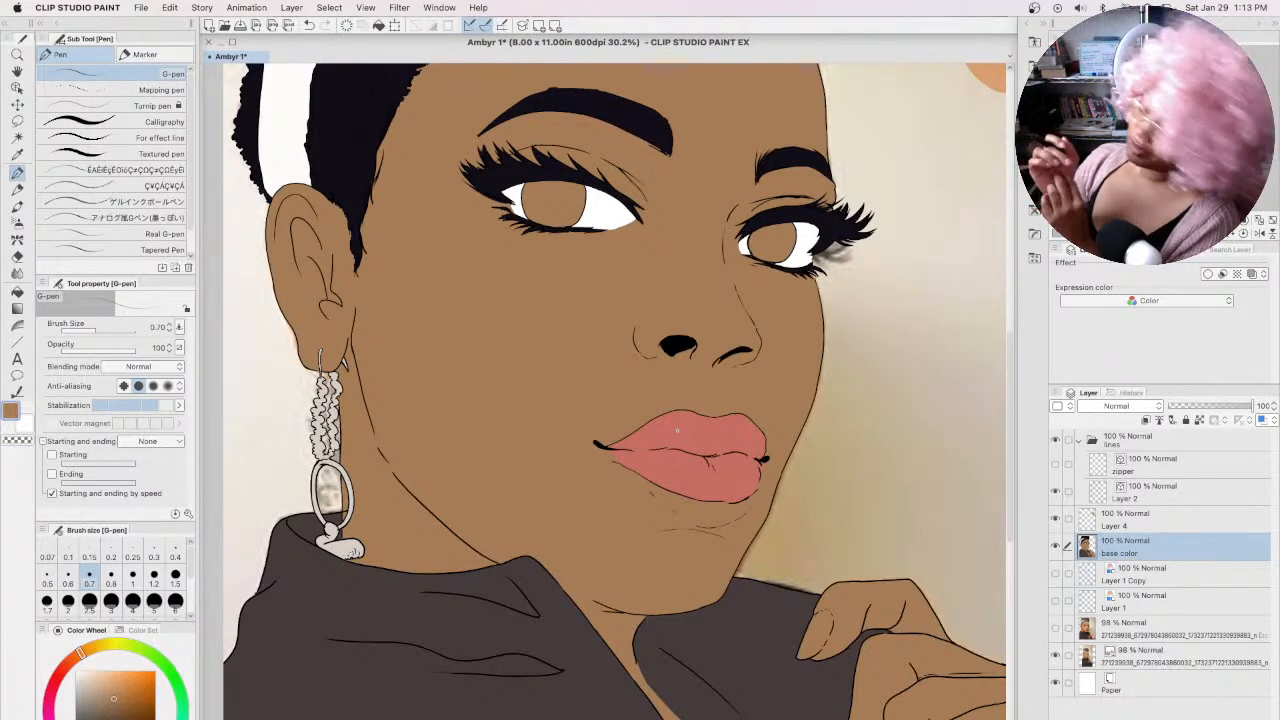
Step: Hide the lower reference photo layer and toggle the base color layer's visibility to check the colouring
left_click(1055, 655)
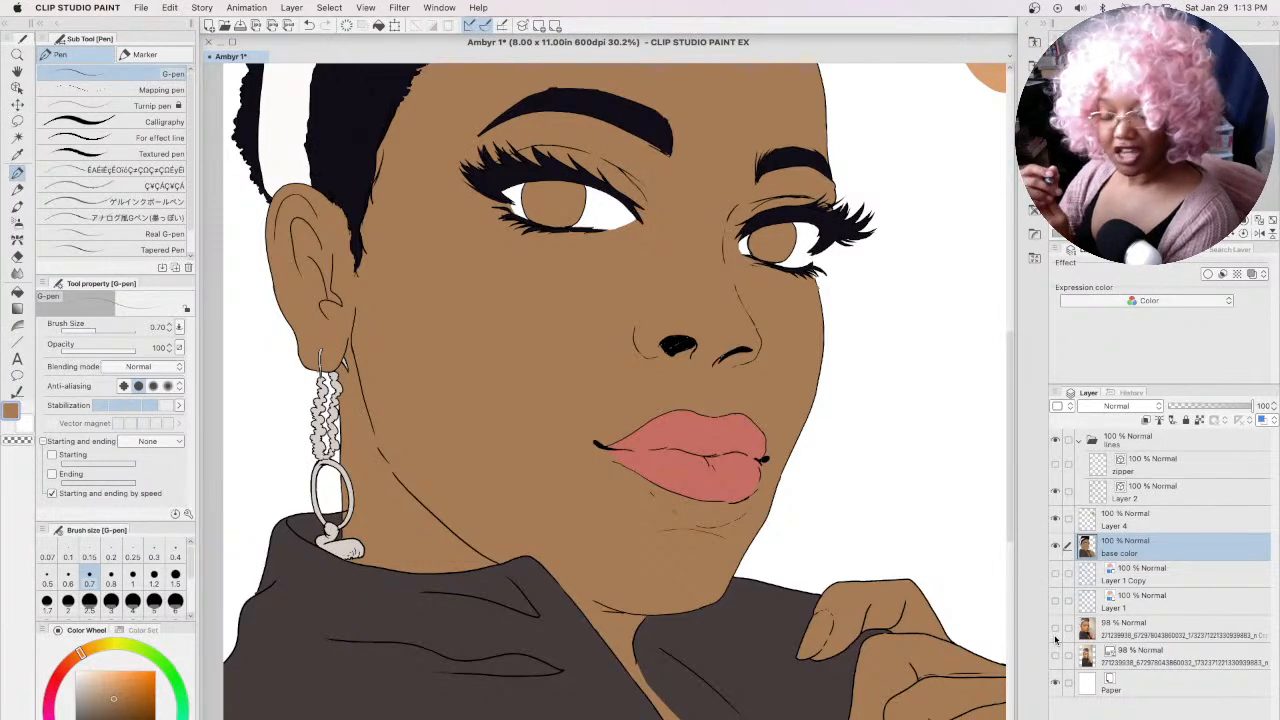
left_click_drag(1009, 446, 1008, 410)
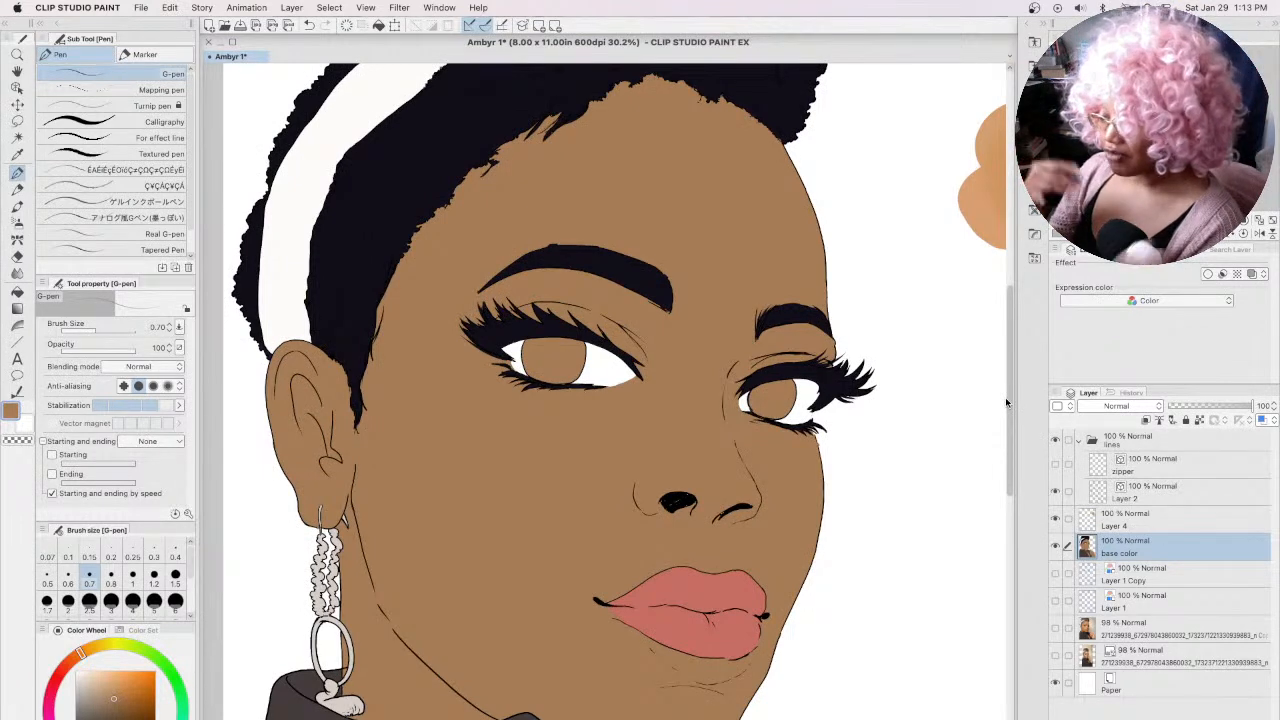
left_click_drag(1010, 398, 1008, 363)
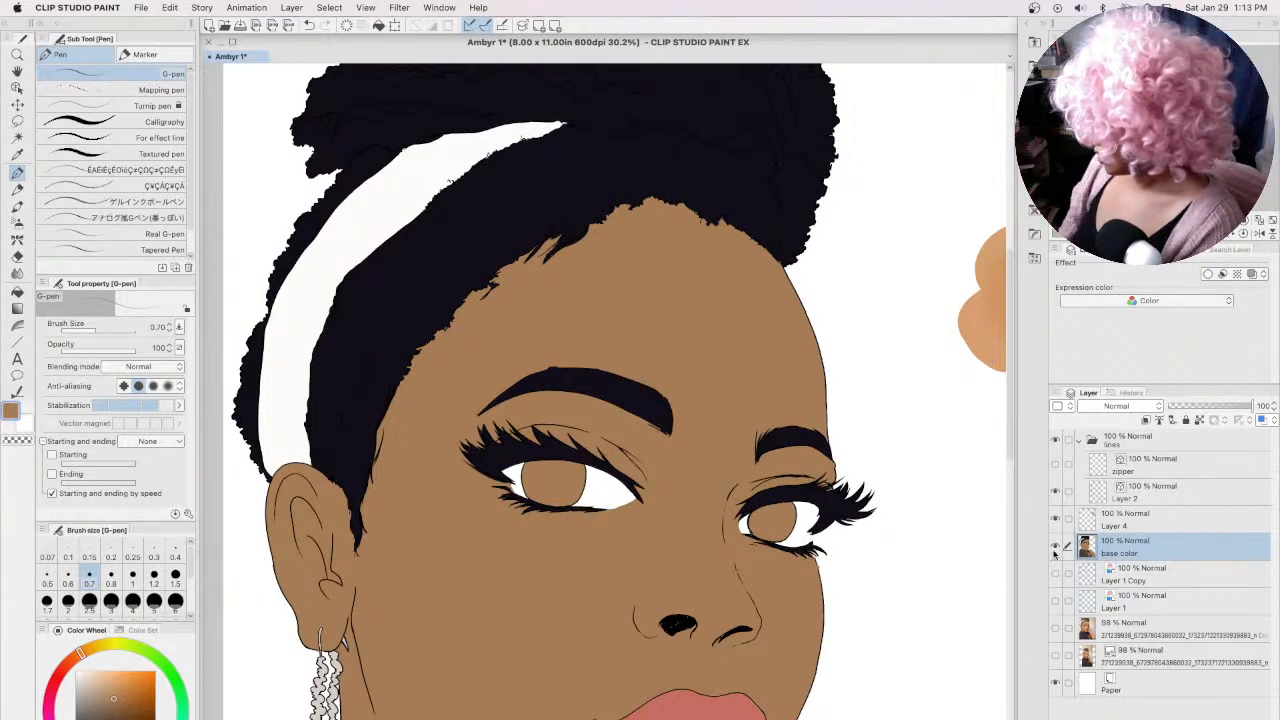
left_click(1055, 546)
left_click(1055, 546)
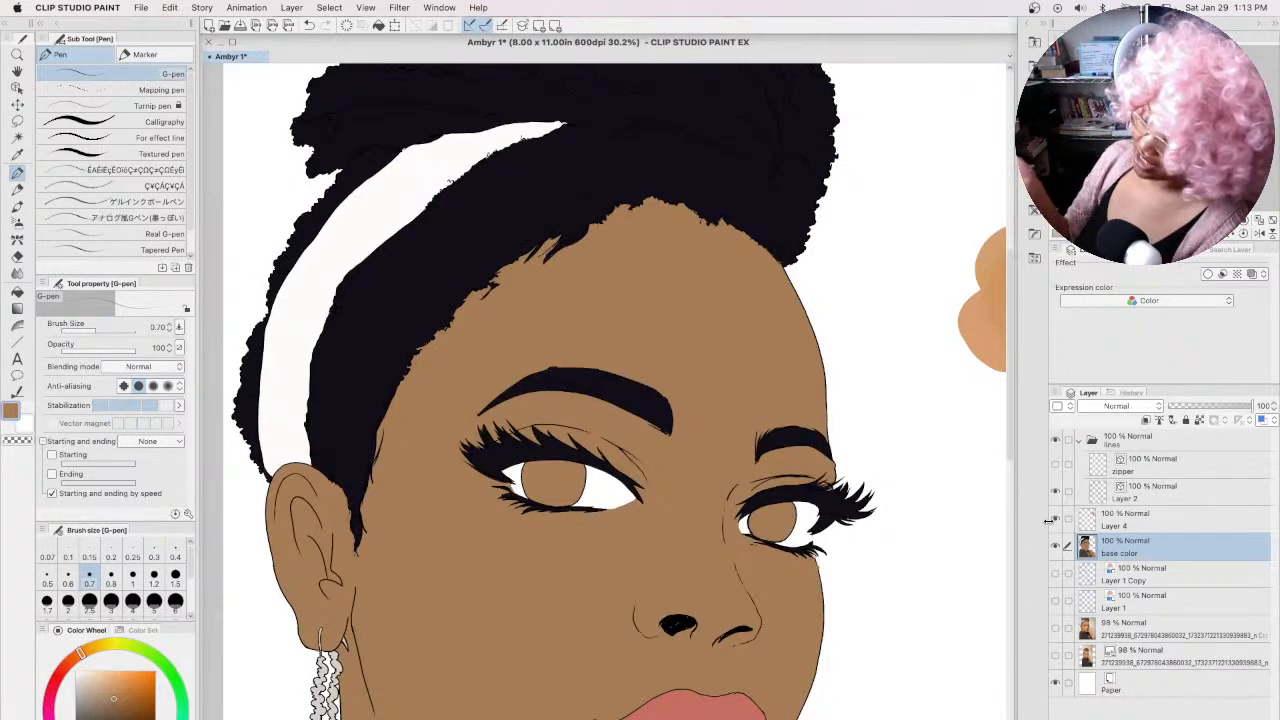
Step: Soften the hairline at the temple with the Cross-hatching (for tone scraping) brush at size 5, using the sampled hair colour
left_click(18, 240)
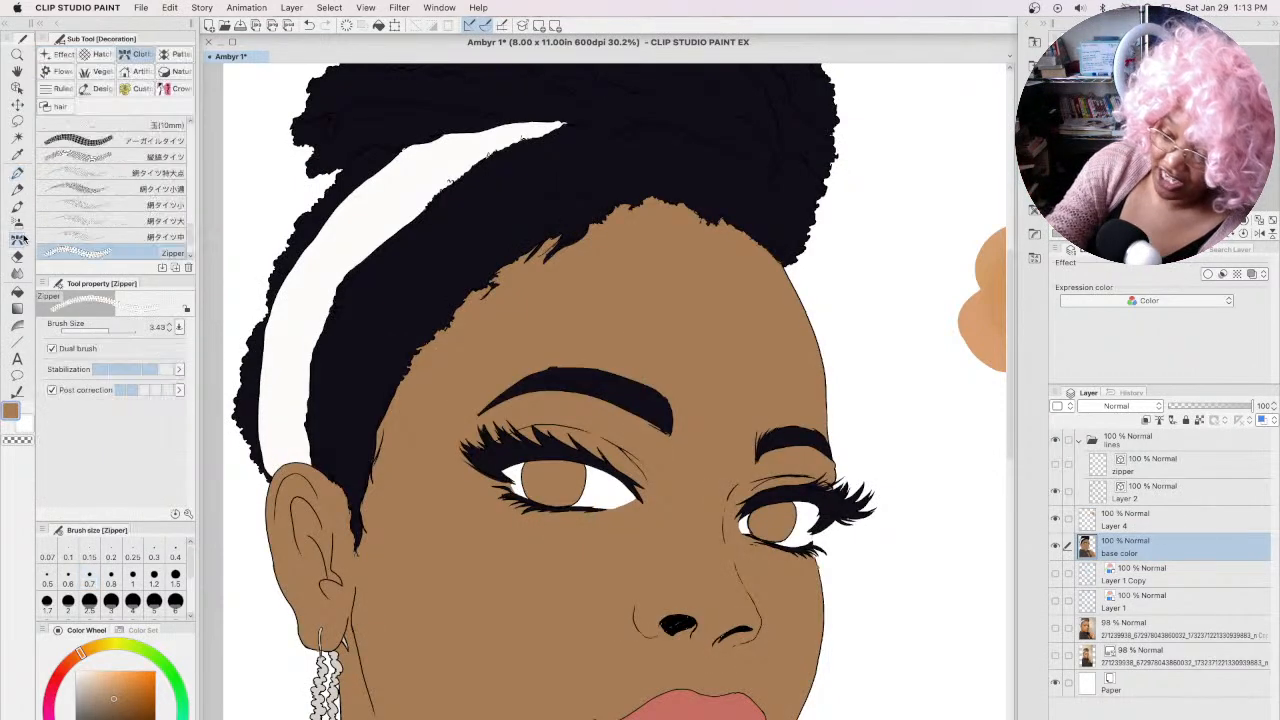
left_click(99, 53)
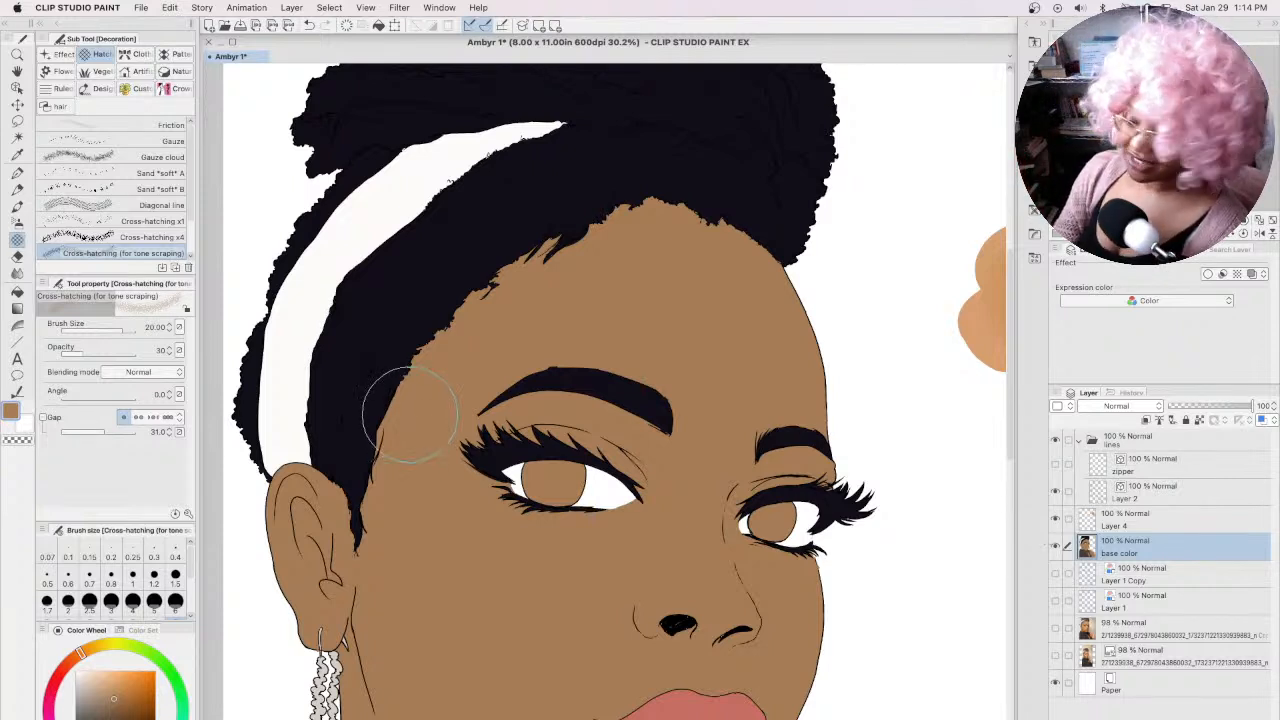
key("bracketleft")
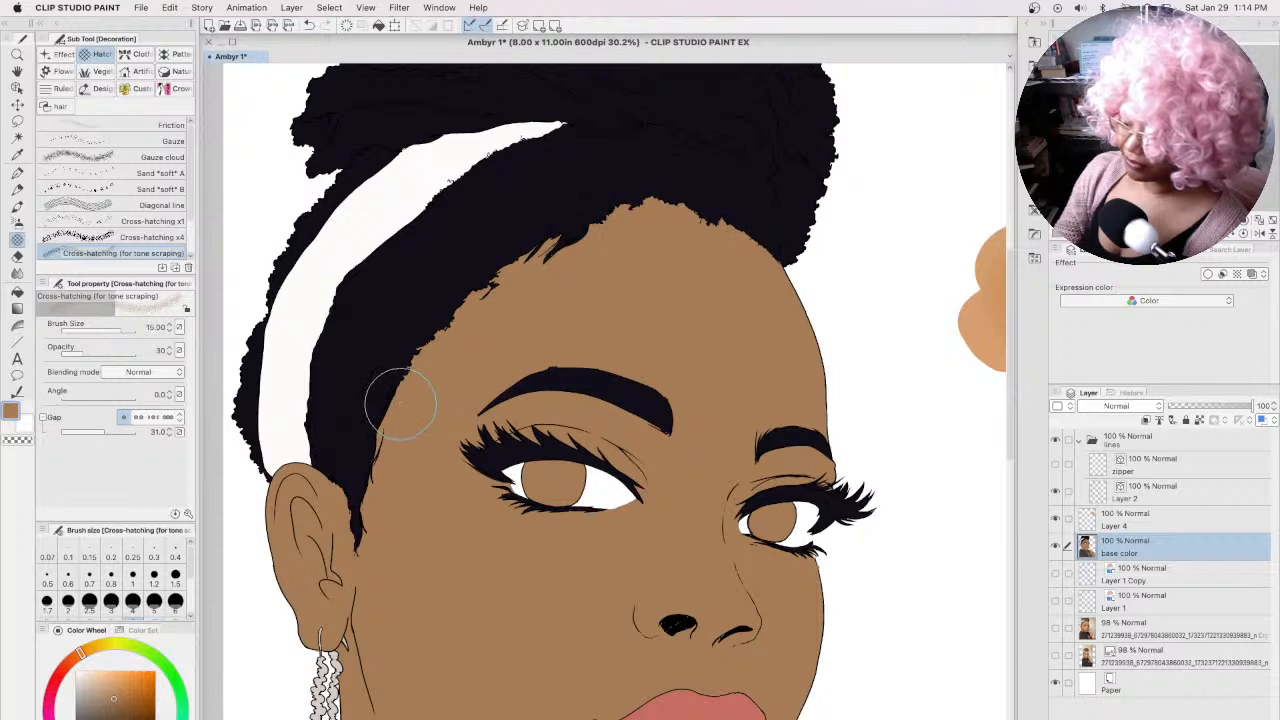
key("bracketleft")
key("bracketleft")
key("bracketleft")
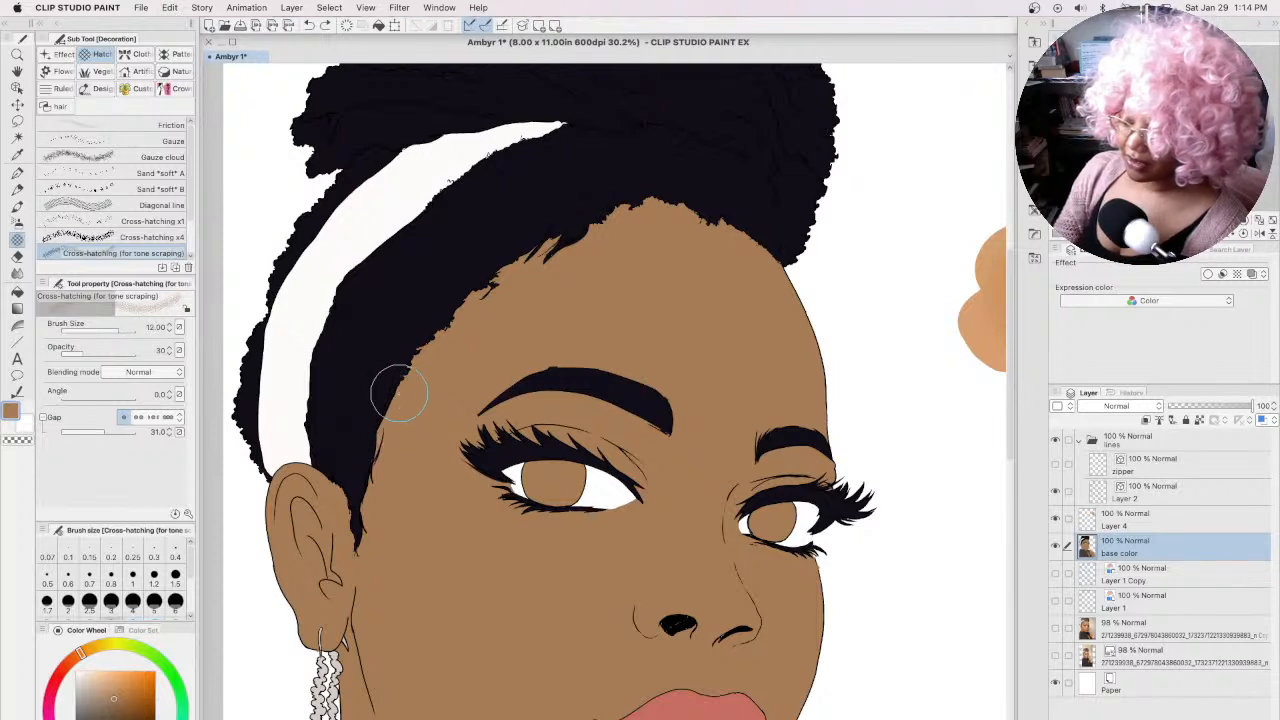
left_click(386, 380, "alt")
left_click_drag(391, 381, 387, 390)
key("bracketleft")
key("bracketleft")
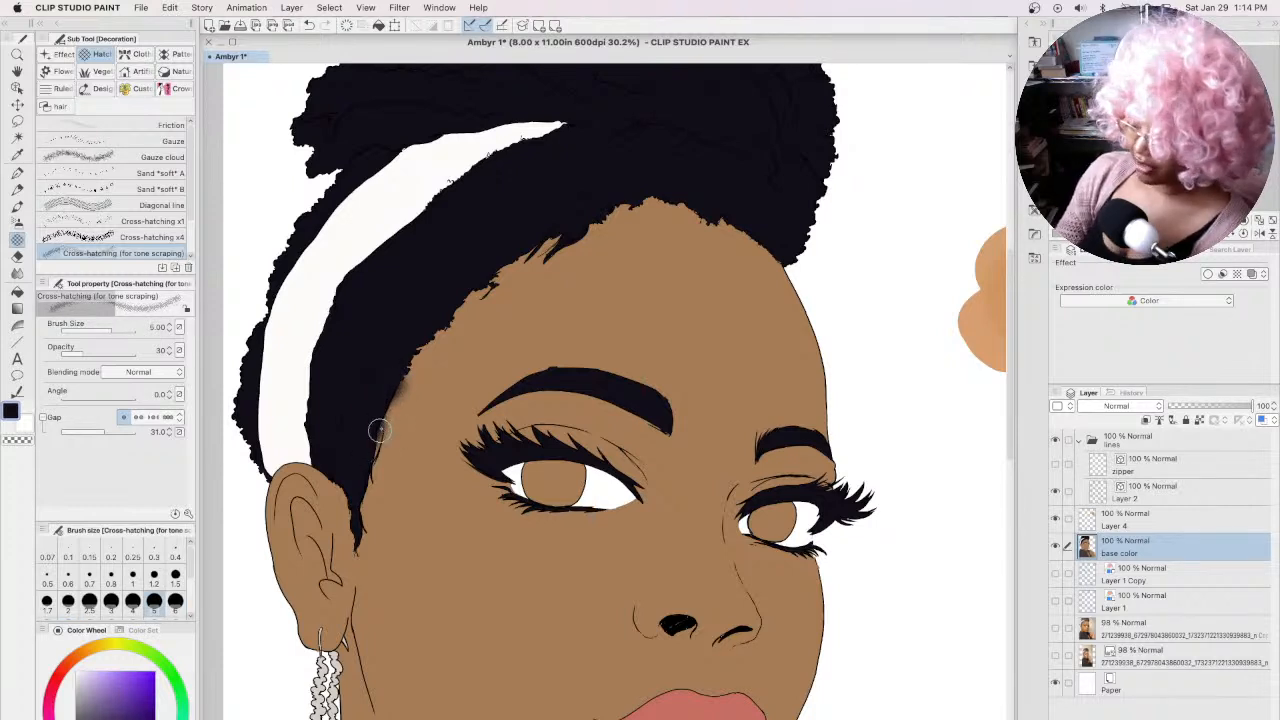
mouse_move(374, 429)
left_mouse_down()
mouse_move(361, 508)
mouse_move(365, 467)
left_mouse_up()
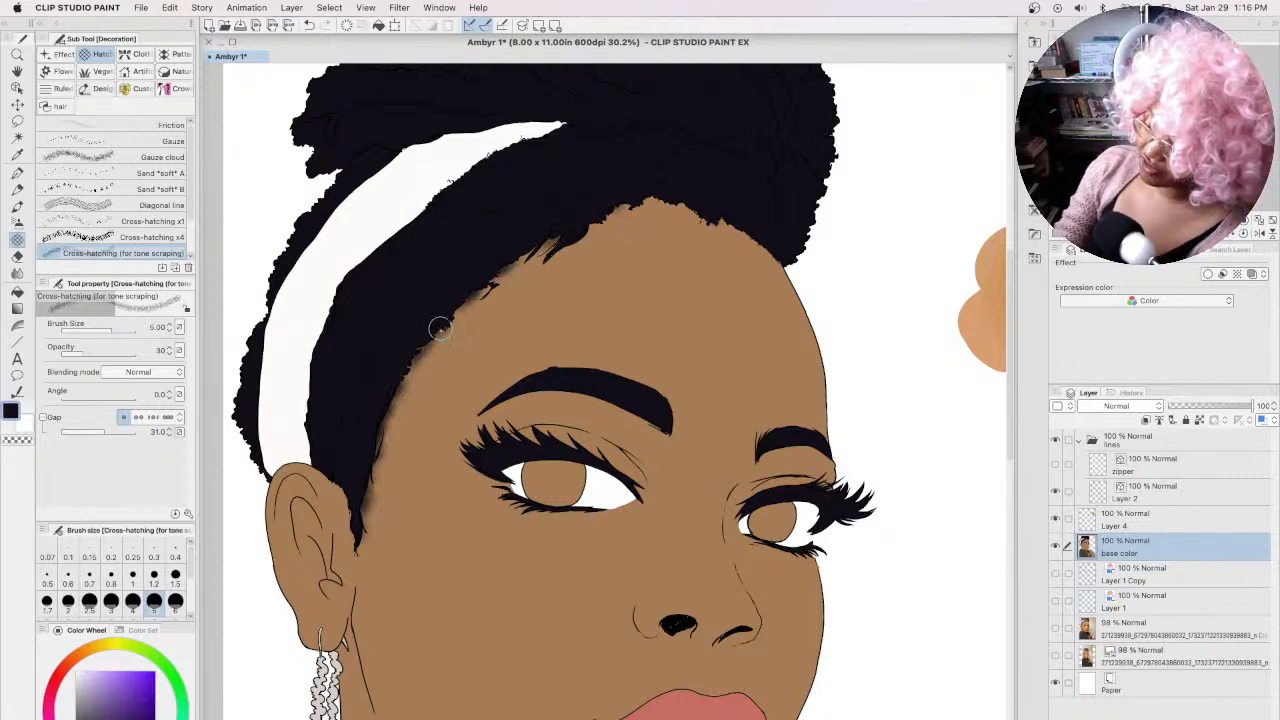
Step: Hatch more dark texture along the hairline from the ear to the forehead, varying the brush size between 2, 6 and 3
key("bracketleft")
key("bracketleft")
key("bracketleft")
key("bracketleft")
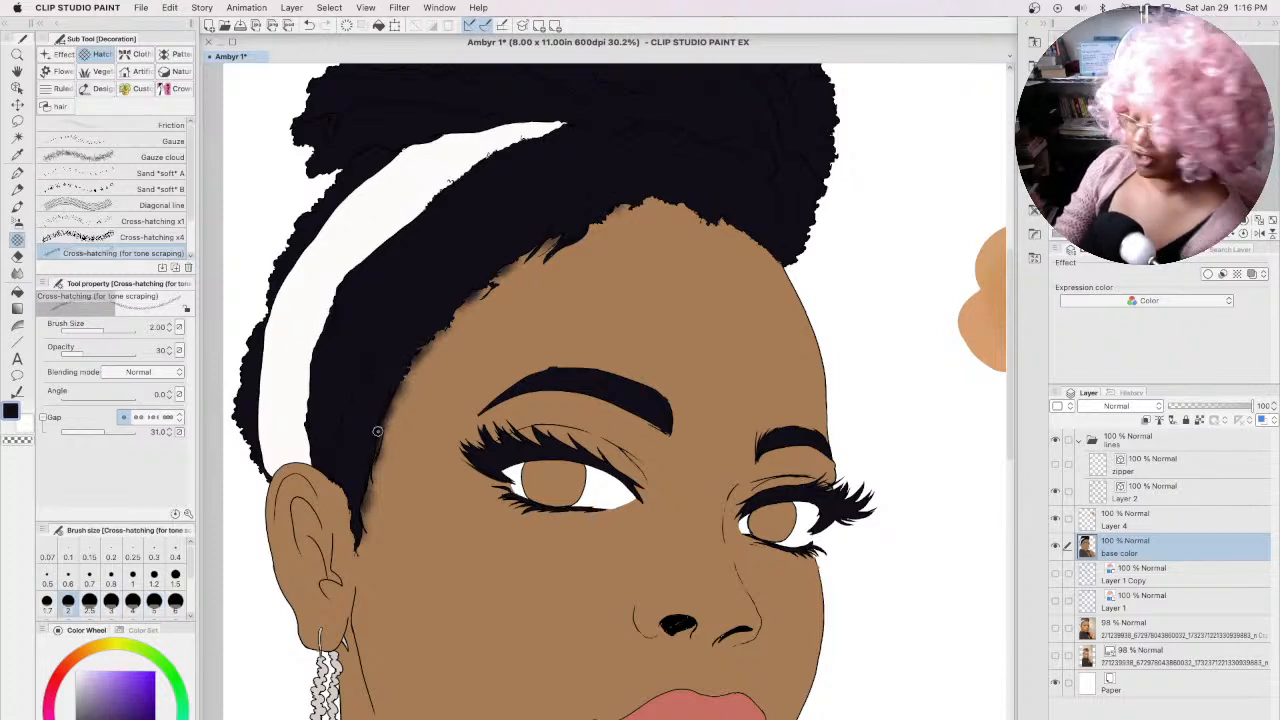
key("bracketright")
key("bracketright")
key("bracketright")
key("bracketright")
key("bracketright")
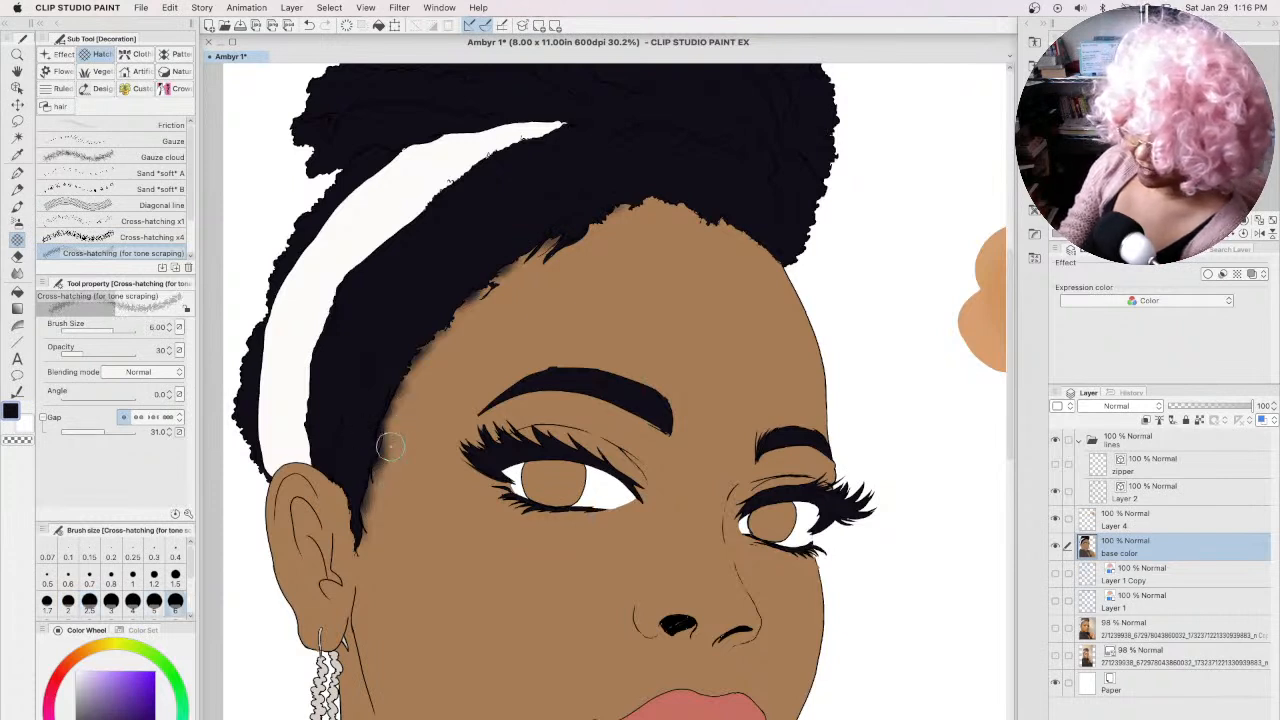
key("bracketleft")
key("bracketleft")
key("bracketleft")
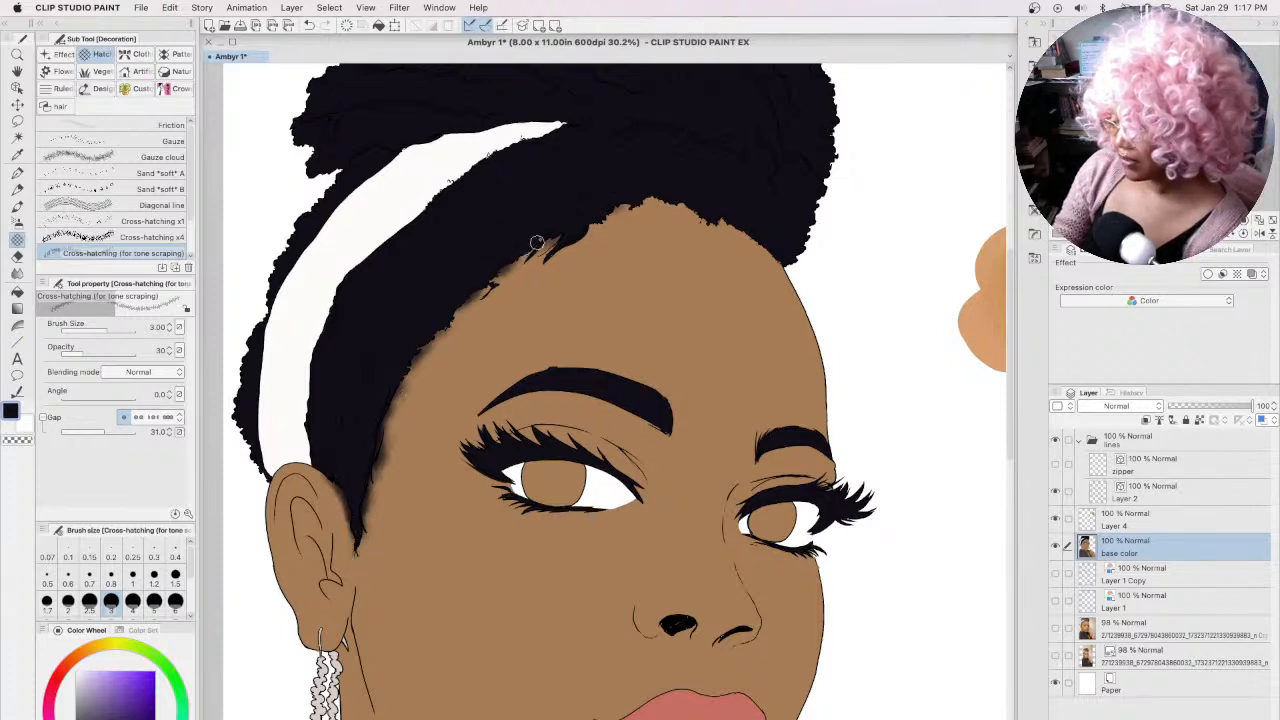
Step: Draw fine short hairs along the temple and forehead hairline with the G-pen at size 0.60
left_click(17, 172)
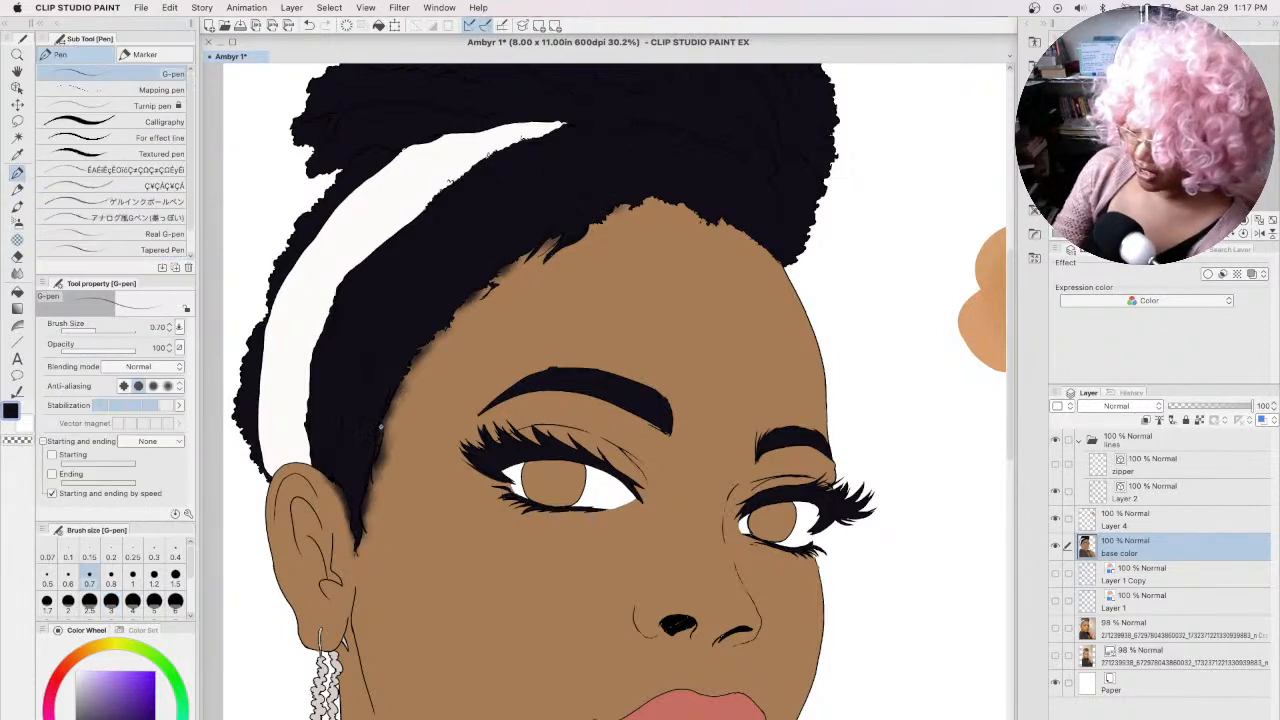
key("bracketleft")
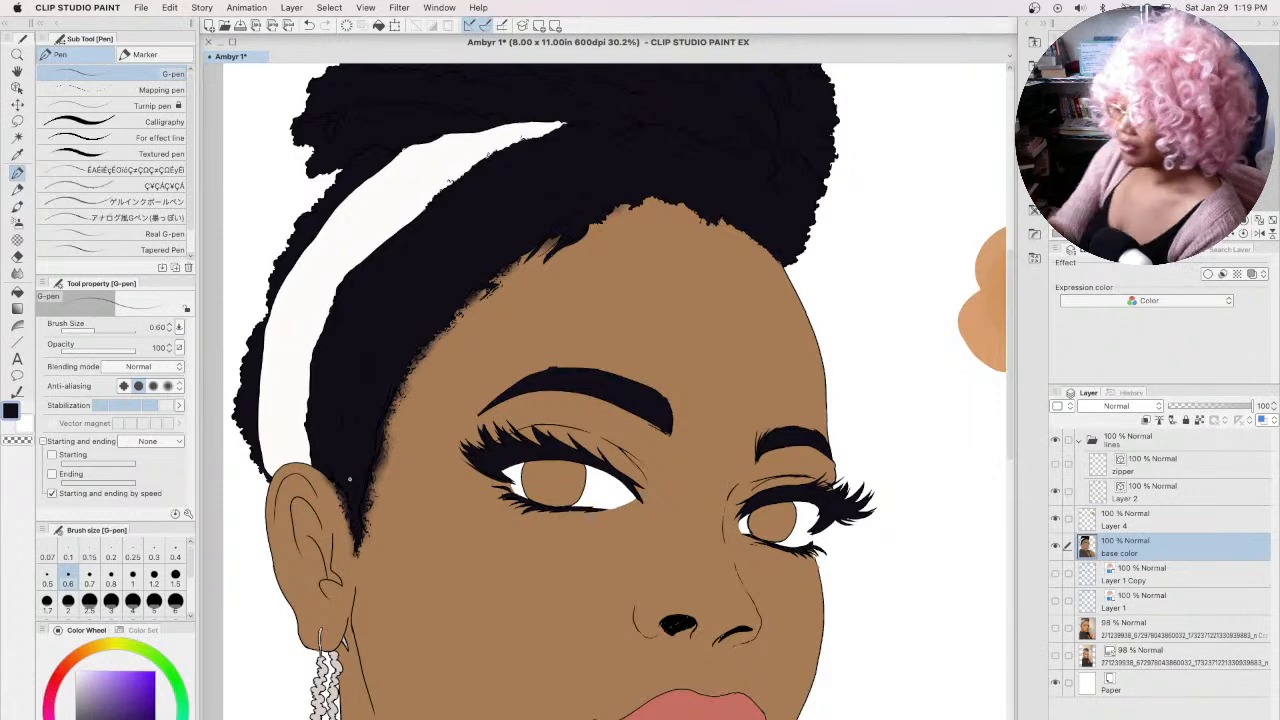
left_click_drag(533, 248, 522, 260)
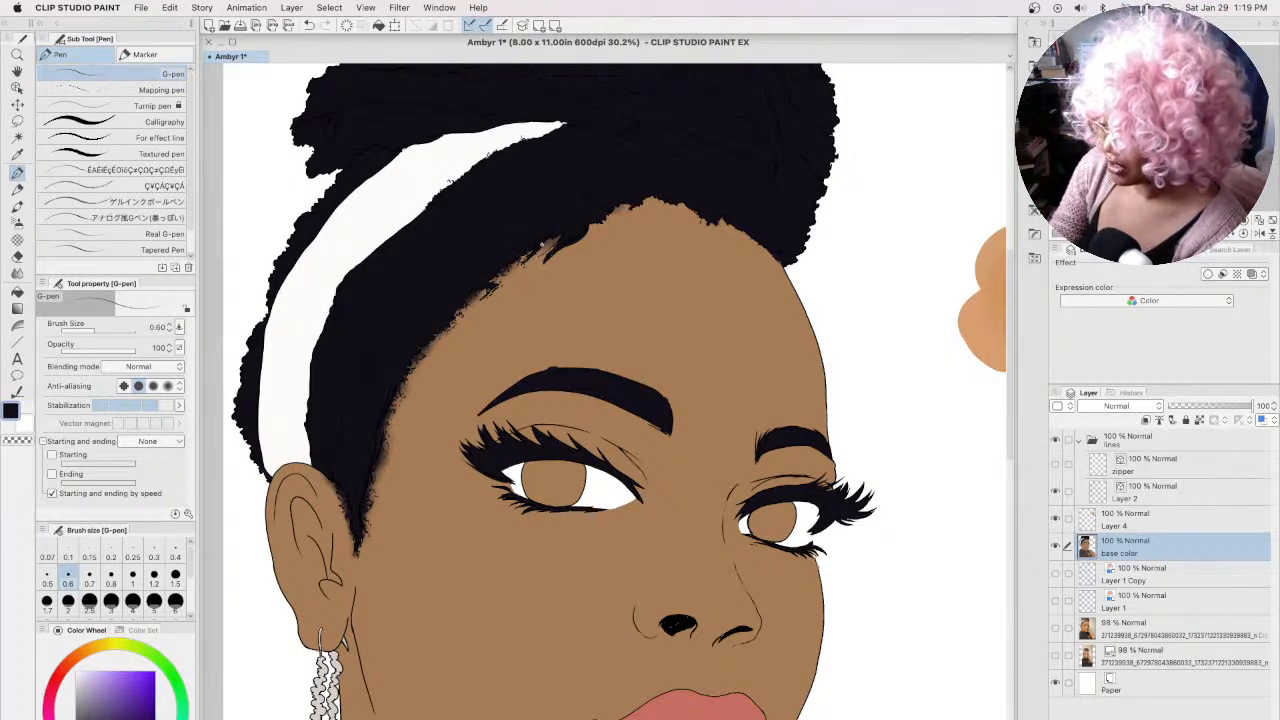
mouse_move(558, 239)
left_mouse_down()
mouse_move(526, 259)
mouse_move(562, 250)
left_mouse_up()
left_click_drag(581, 238, 577, 245)
mouse_move(589, 231)
left_mouse_down()
mouse_move(521, 269)
mouse_move(533, 255)
left_mouse_up()
left_click_drag(503, 276, 497, 287)
left_click_drag(511, 279, 501, 287)
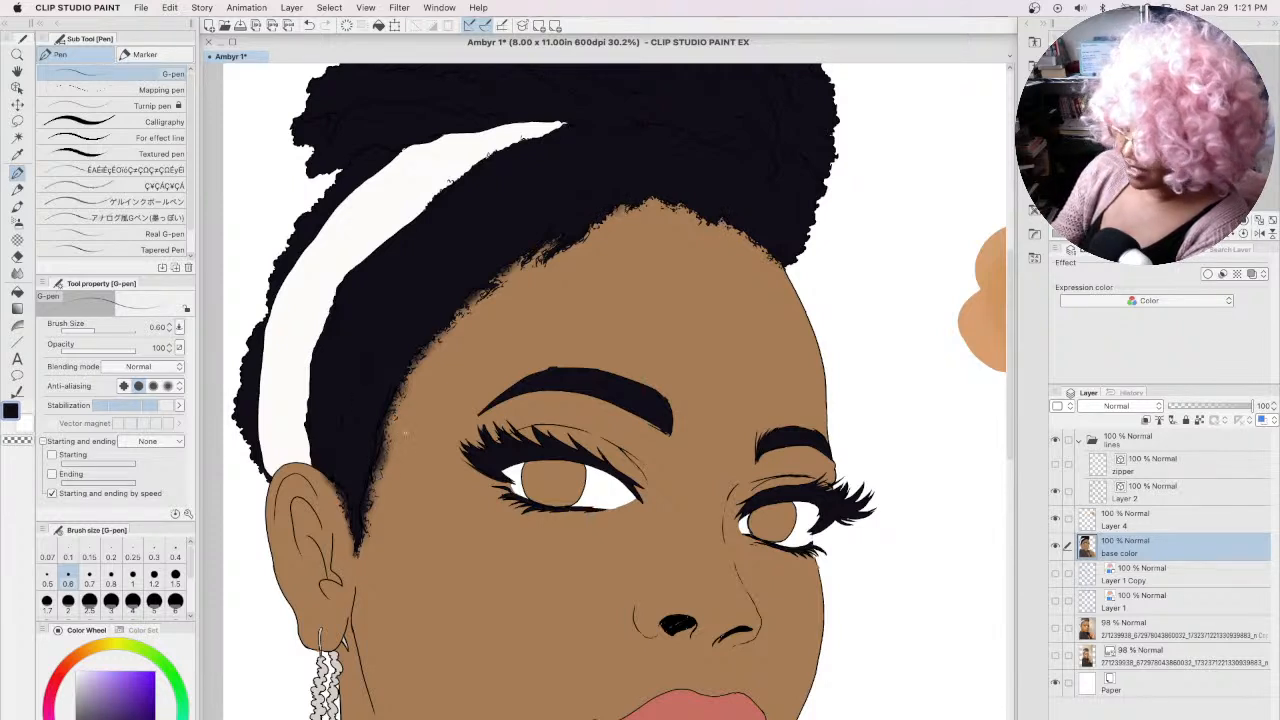
Step: Soften the hairline on the far side of the forehead with the cross-hatching brush at size 3
left_click(17, 240)
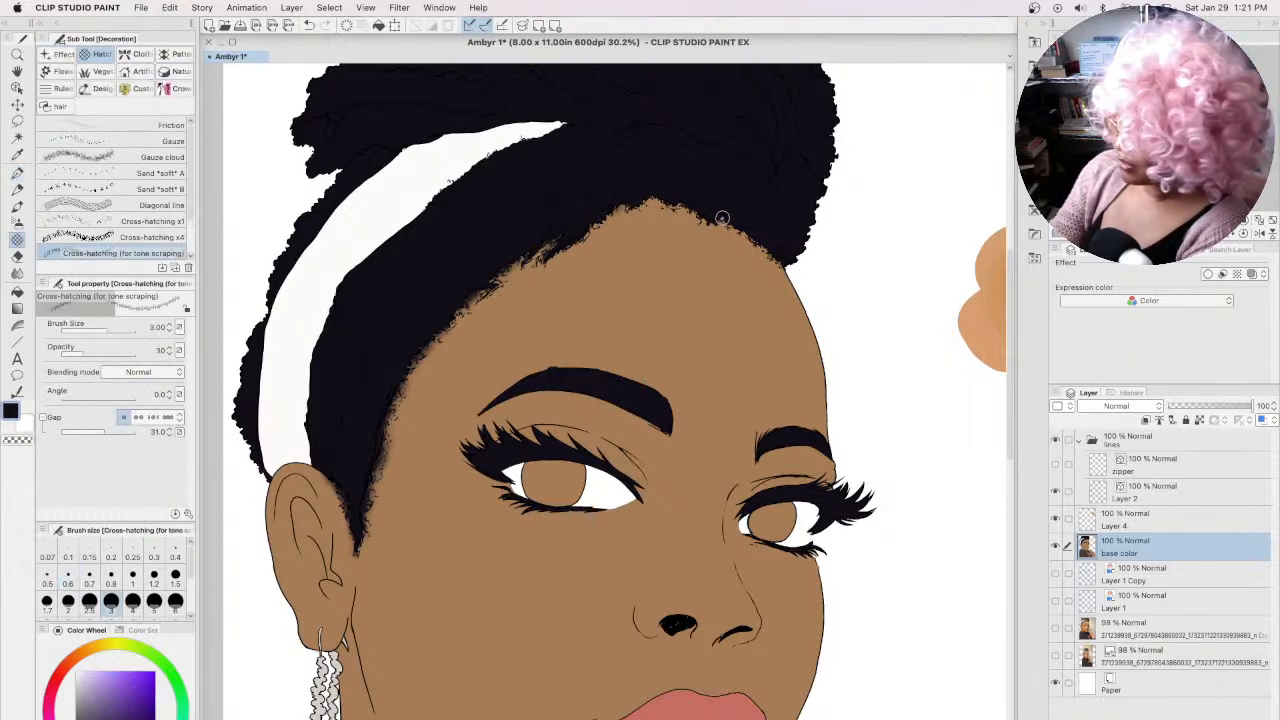
left_click_drag(730, 222, 787, 266)
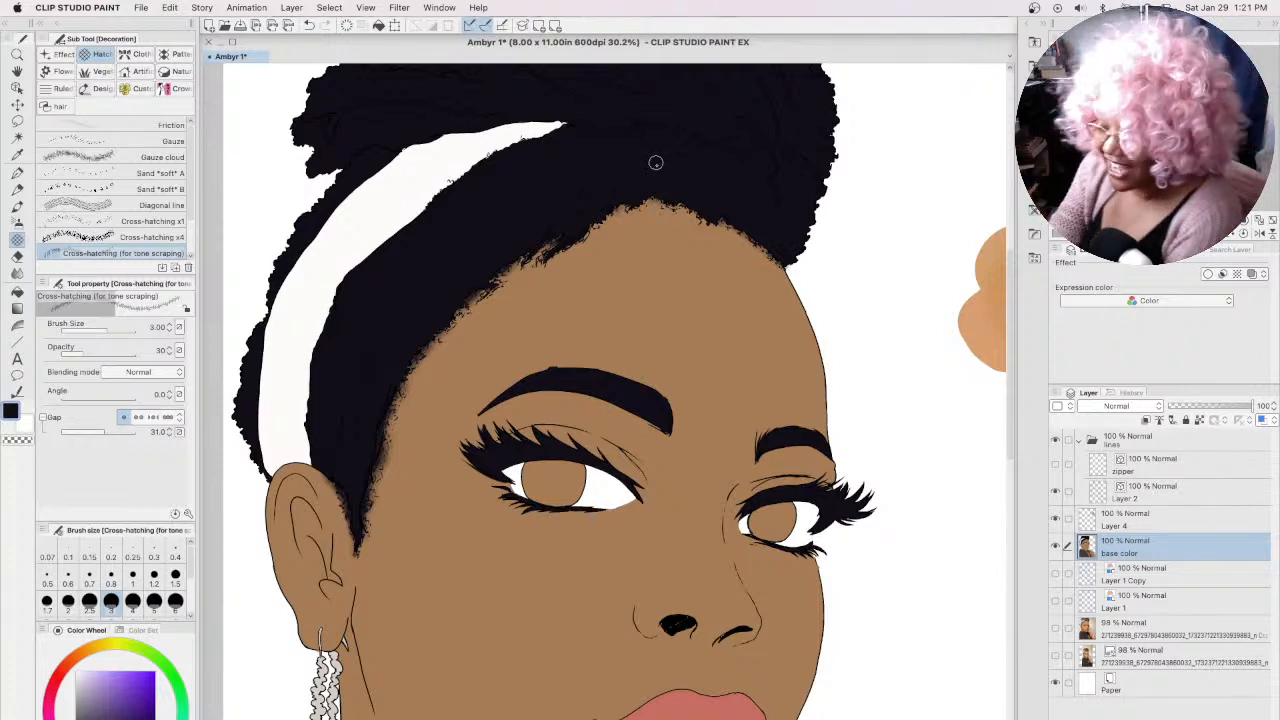
Step: Dab a hatching spot on the blank background beside the face, sample its grey, and undo the last two strokes
left_click(937, 344)
left_click(937, 344, "alt")
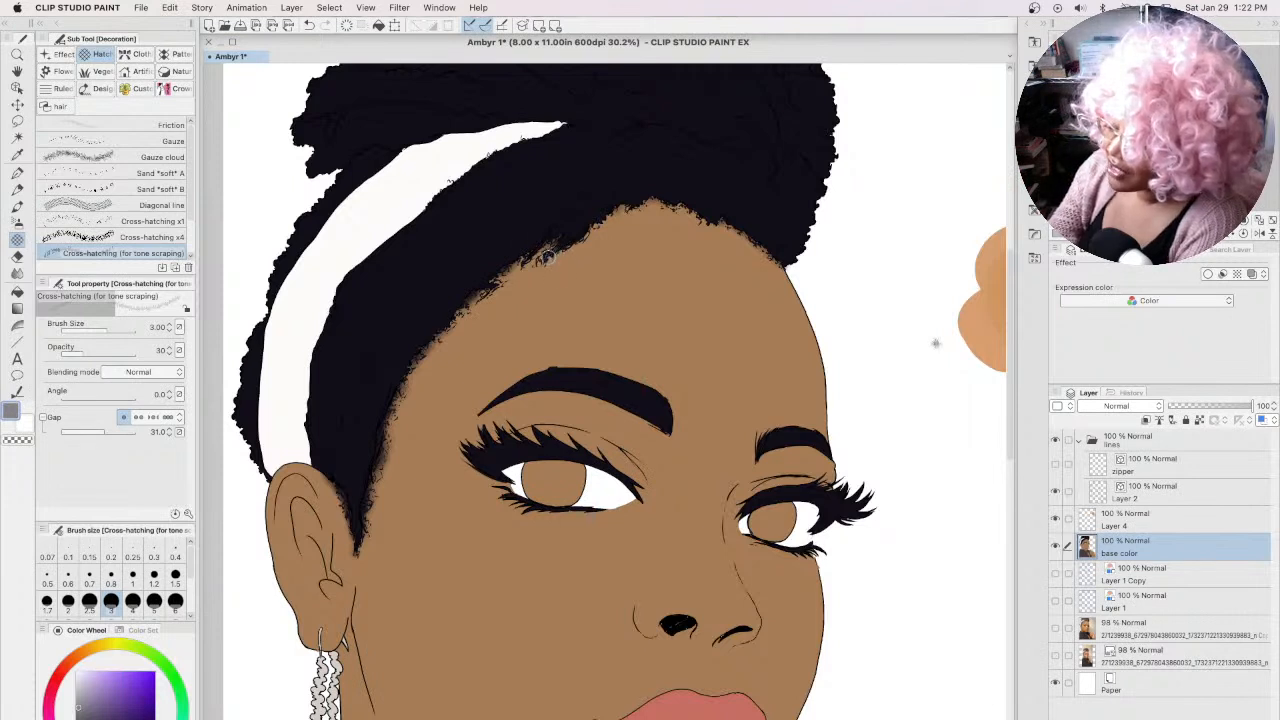
key("super+z")
key("super+z")
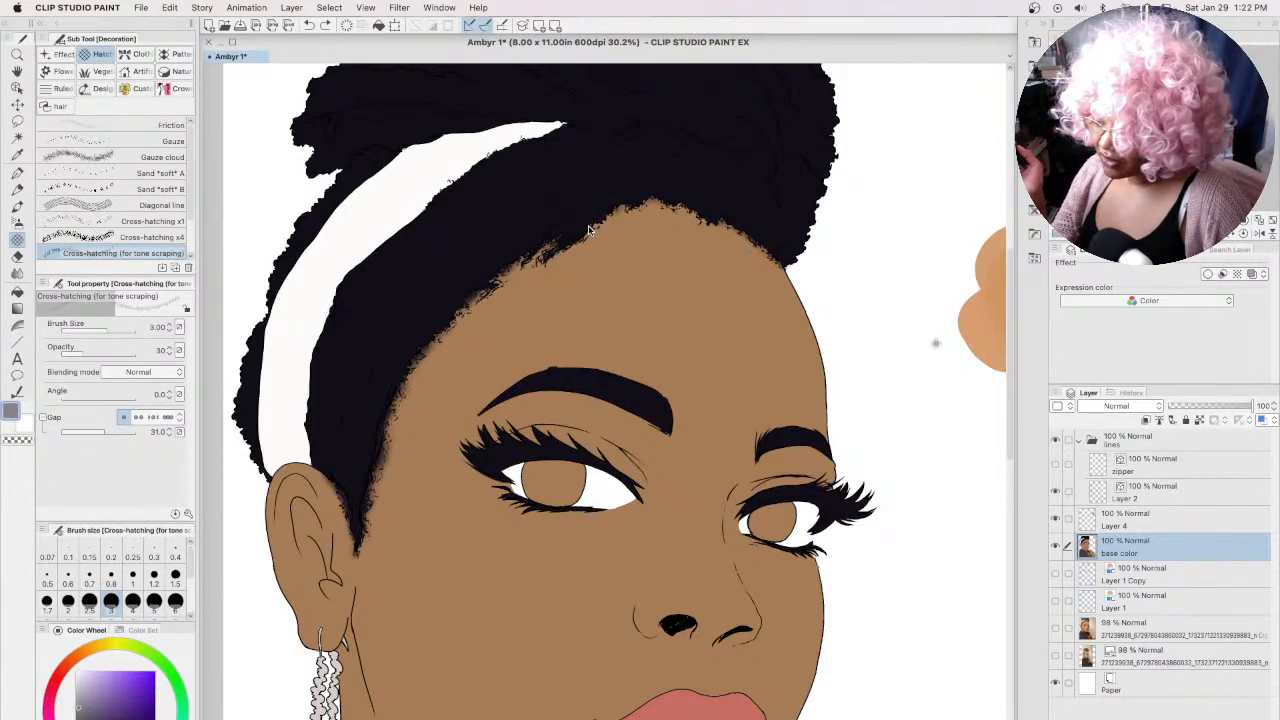
Step: Touch up the hairline in the dark hair colour, alternating the G-pen at 0.60 with the cross-hatching brush at size 3
key("c")
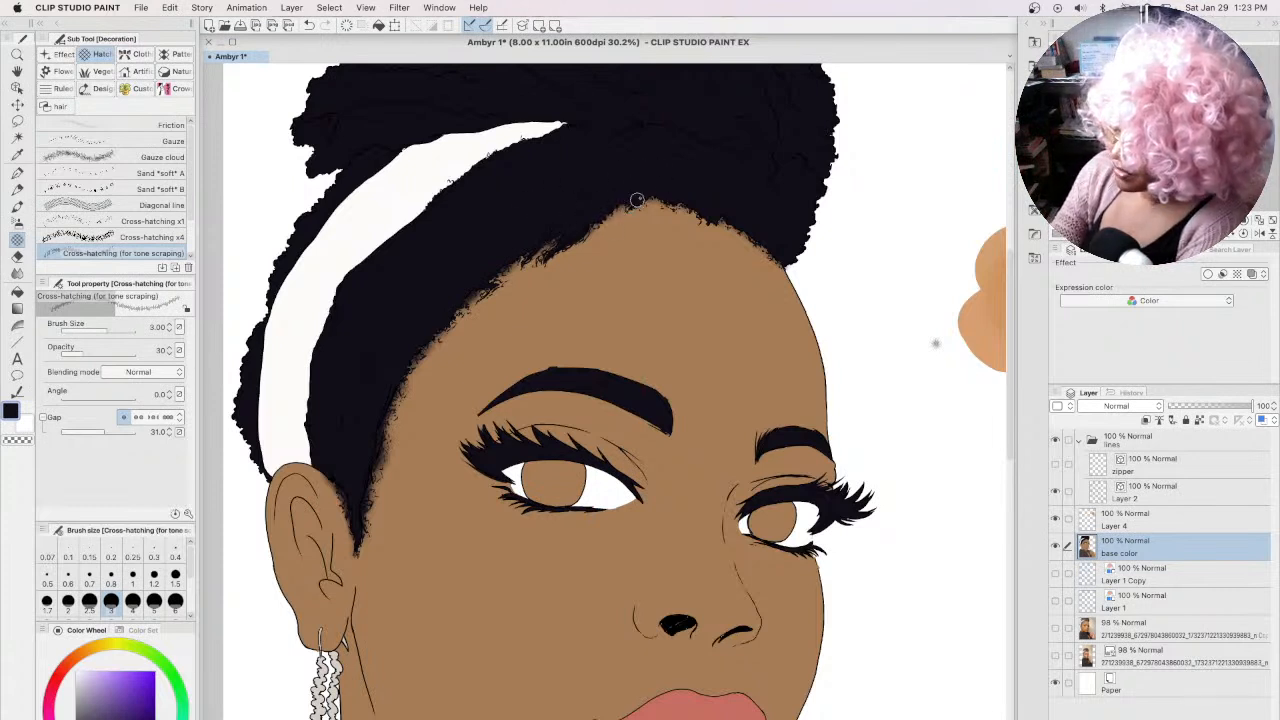
left_click(17, 172)
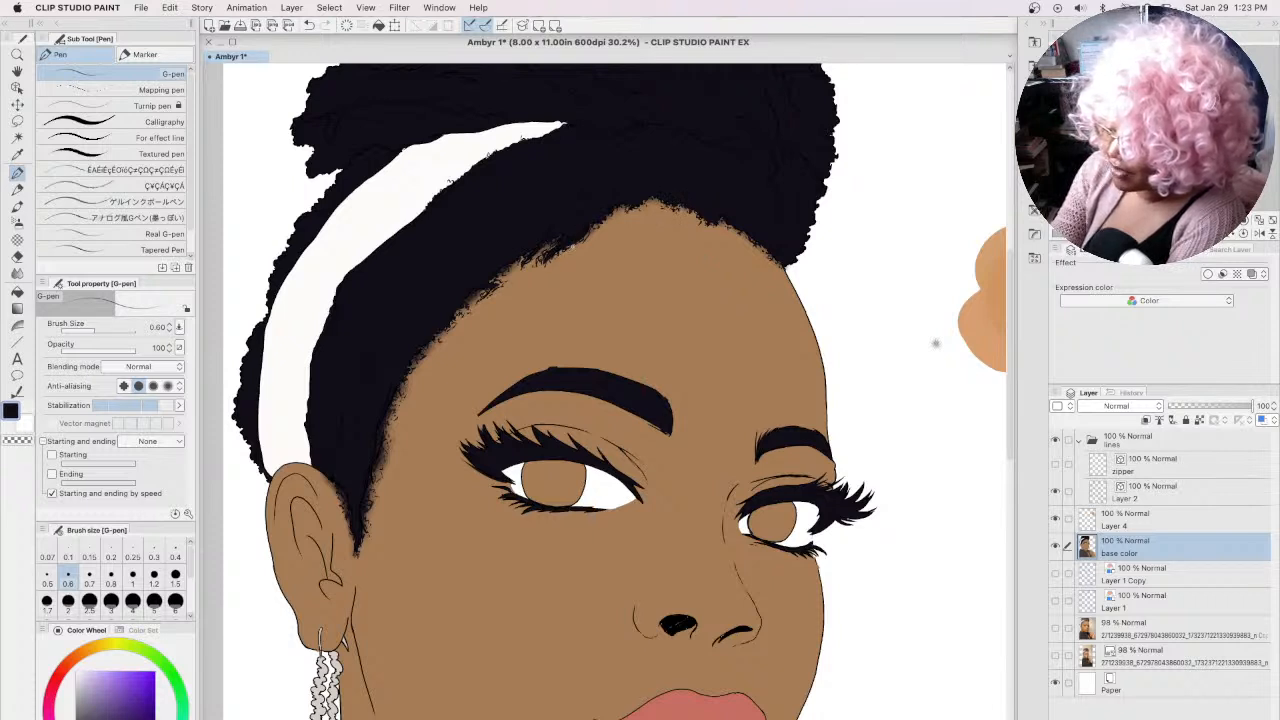
left_click(17, 238)
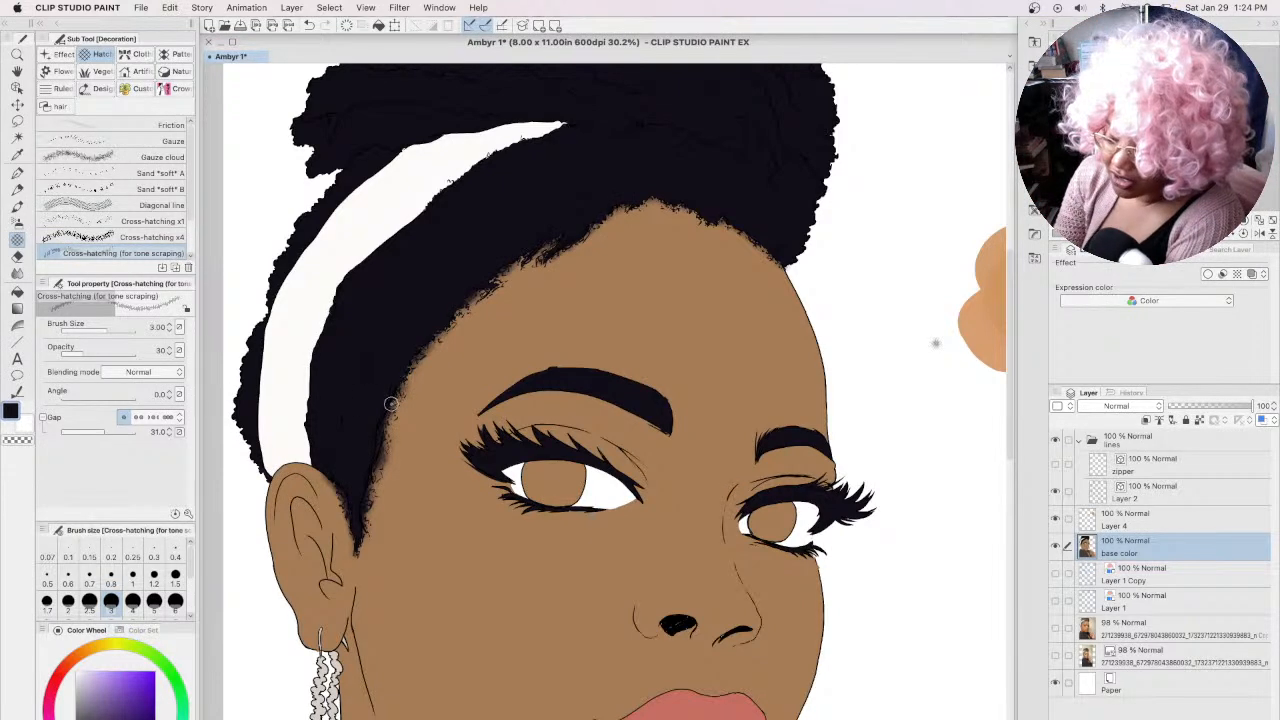
left_click(18, 173)
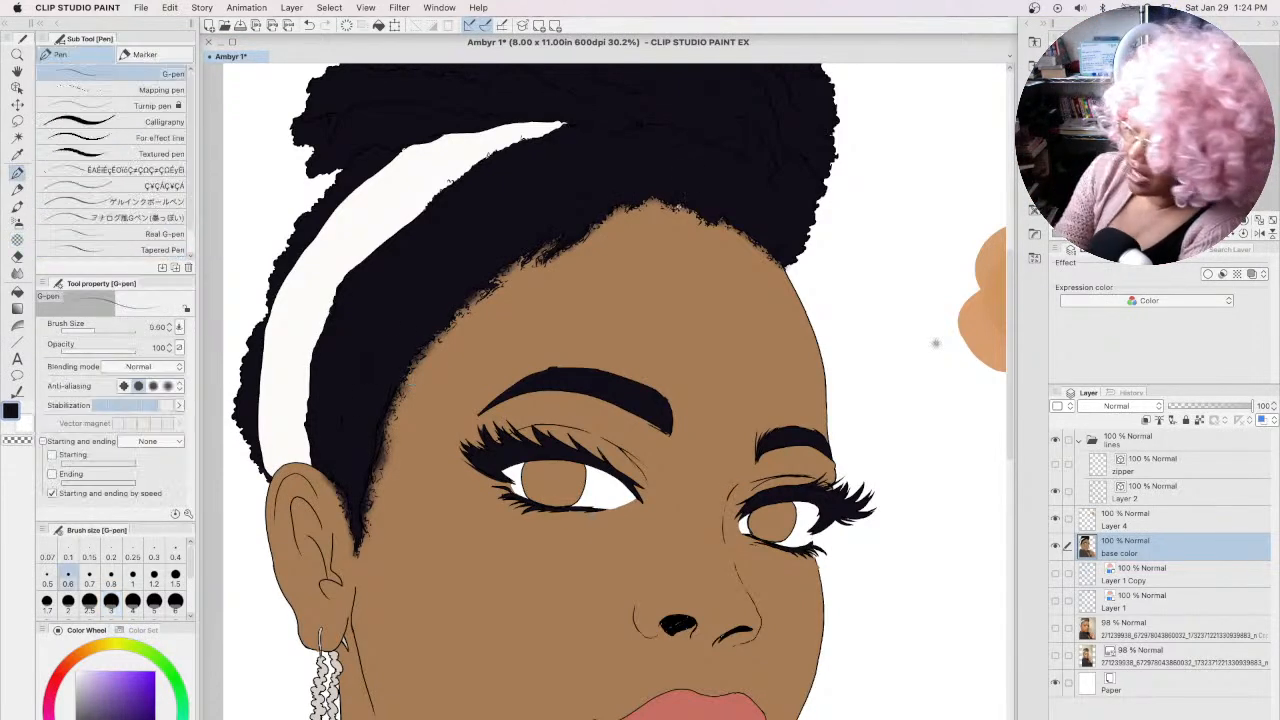
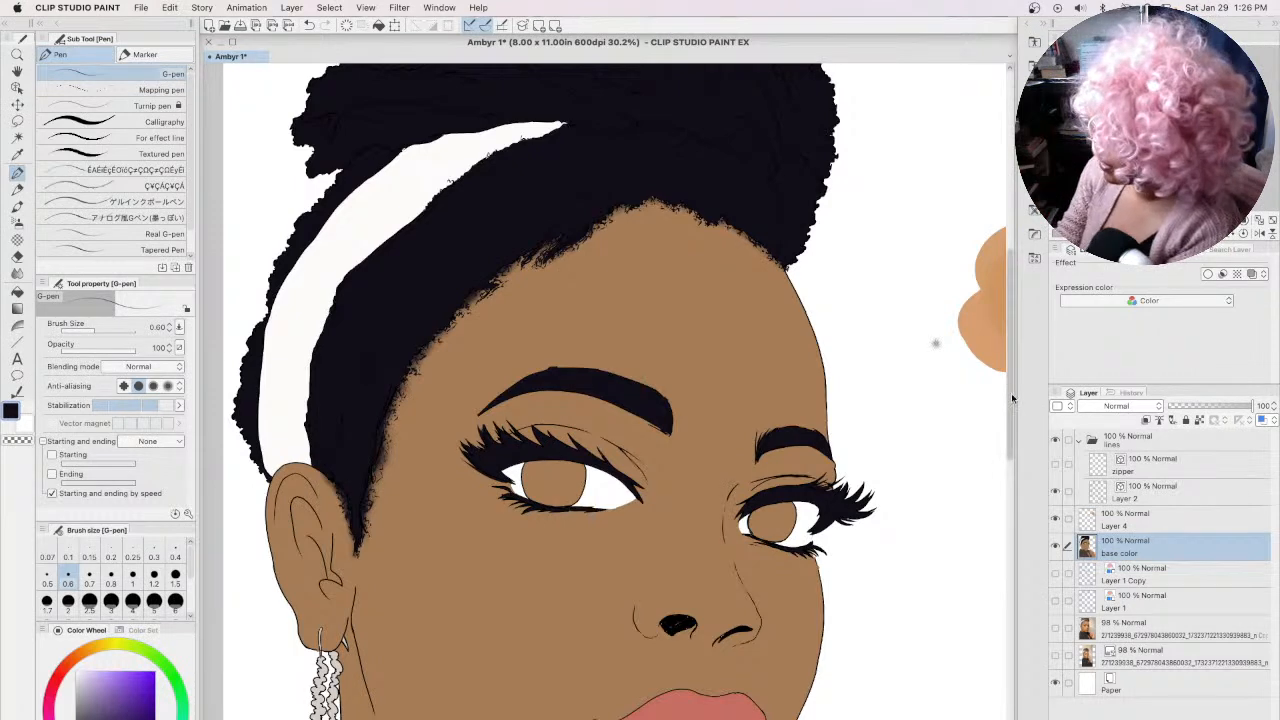
Step: Sample the skin brown from the forehead as the drawing colour
left_click(551, 360, "alt")
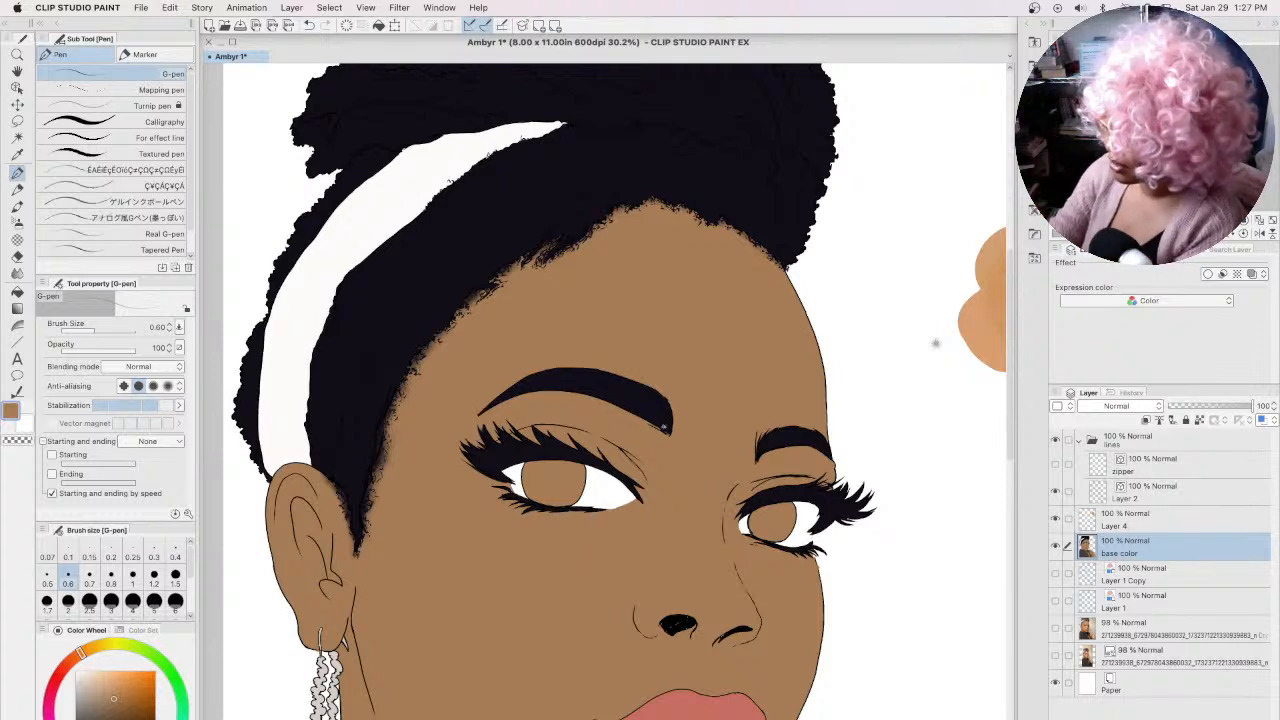
left_click_drag(1009, 383, 1010, 422)
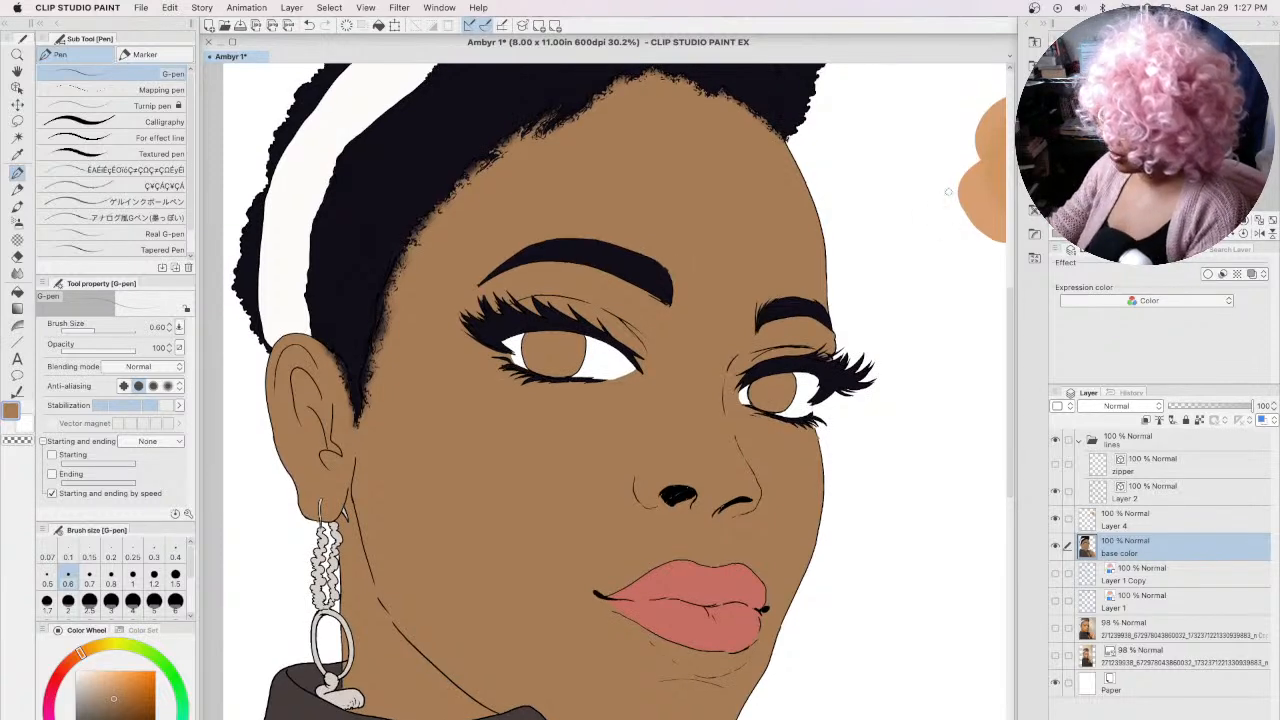
scroll(948, 191, "down", 3)
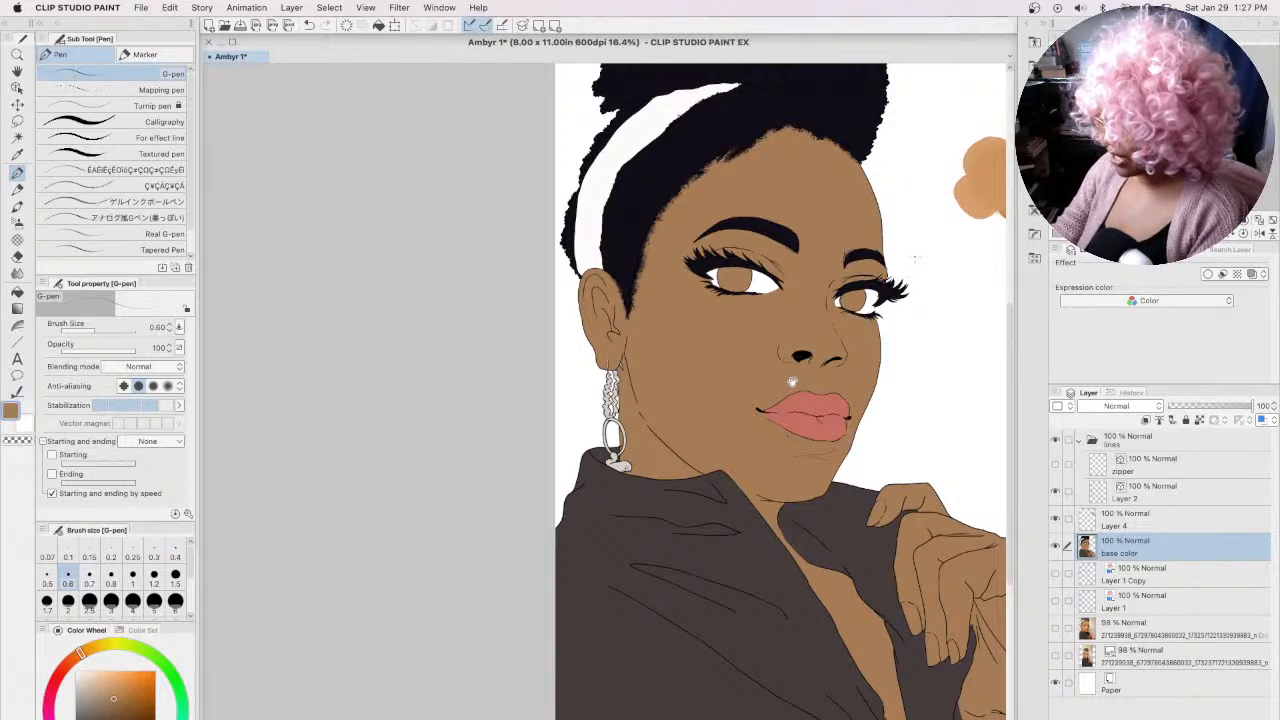
key("space")
left_click_drag(933, 352, 797, 428)
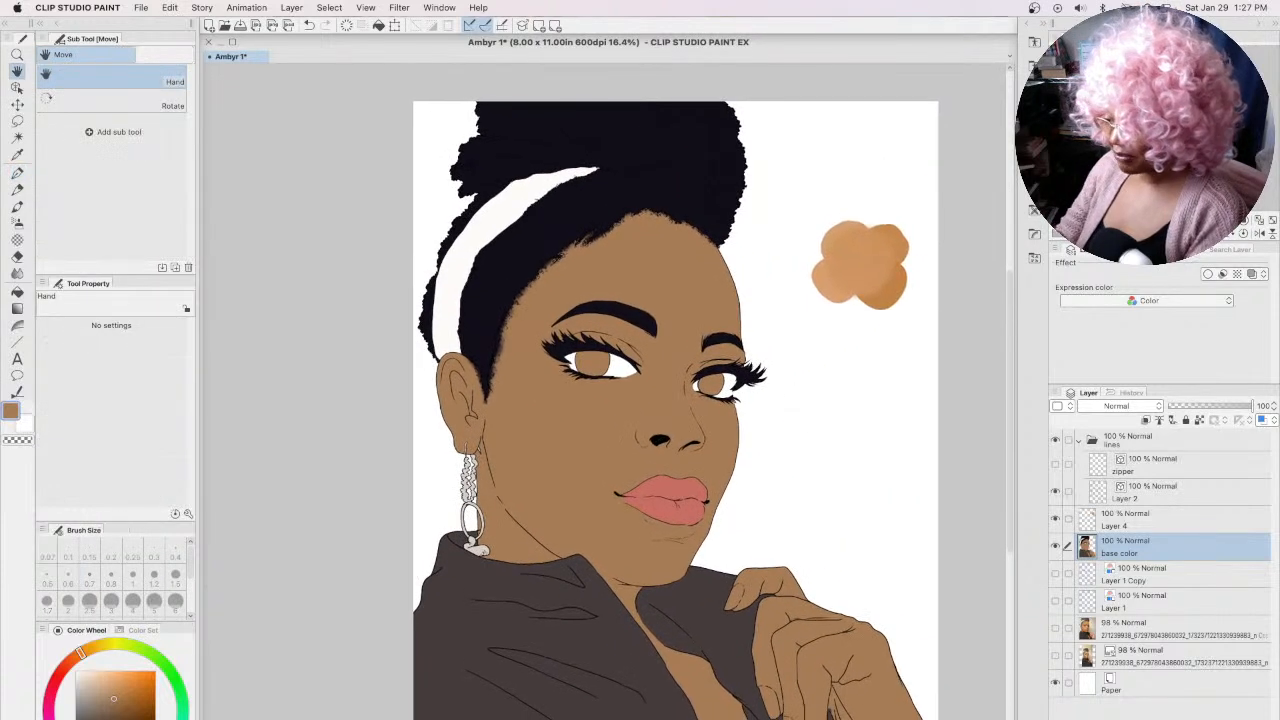
Step: Check the base color layer by hiding and reshowing it, and clear the skin-tone swatches beside the face from Layer 4
left_click(1055, 546)
left_click(1055, 546)
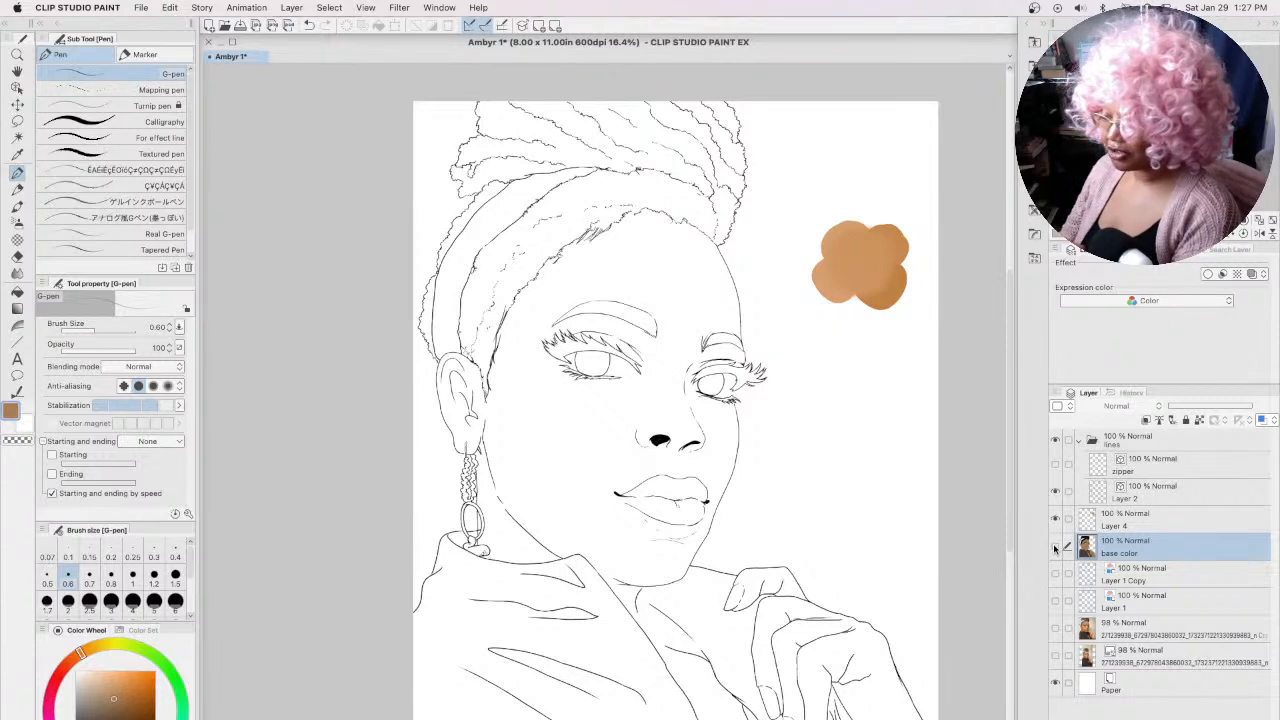
left_click(1055, 547)
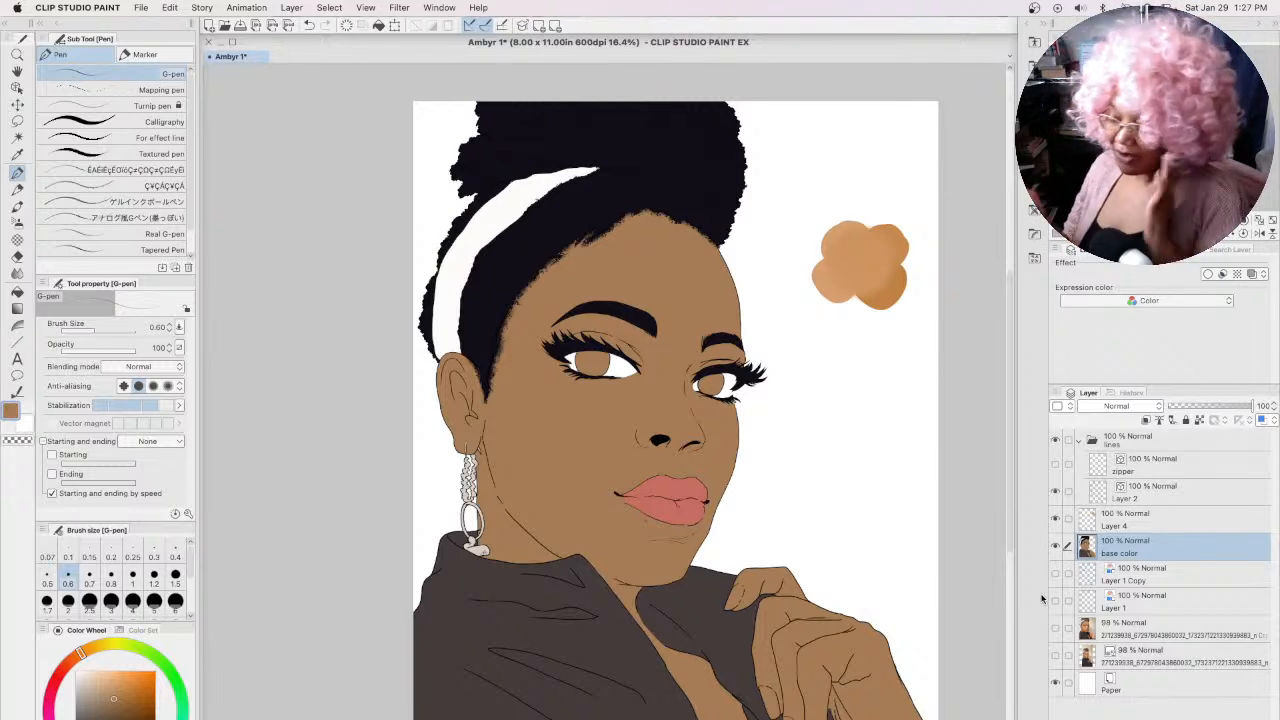
left_click(1150, 520)
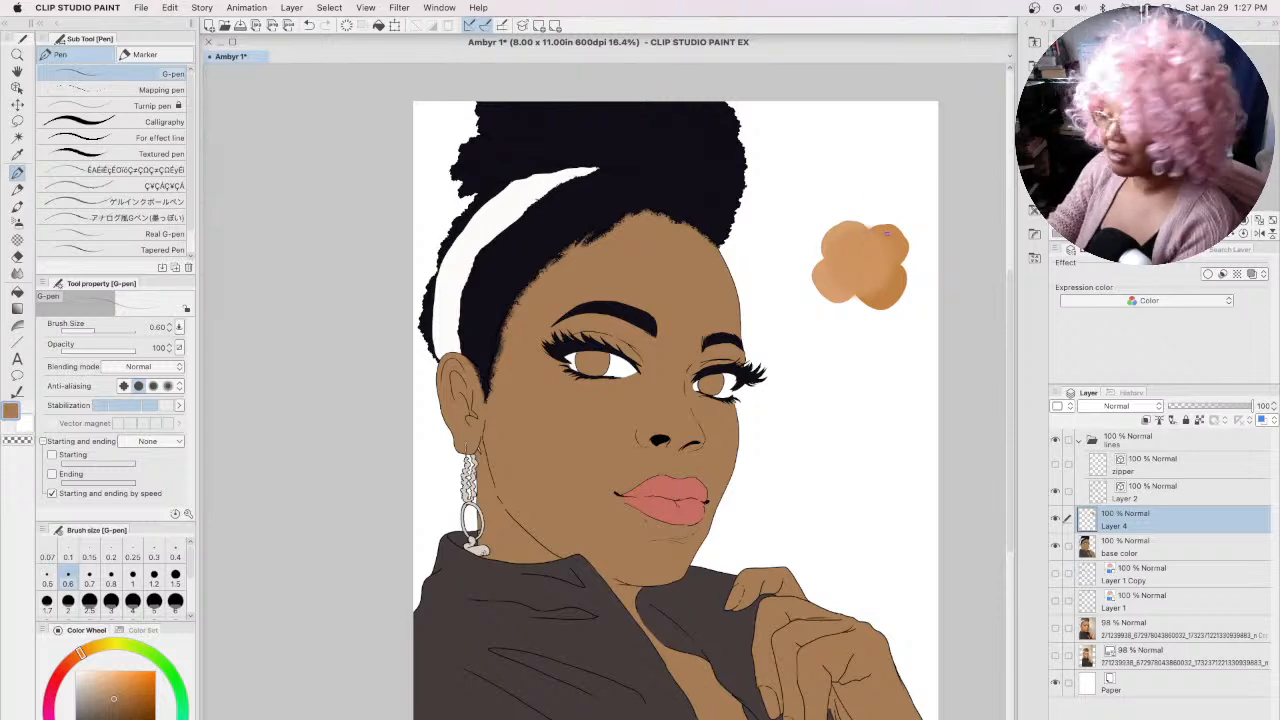
mouse_move(881, 226)
left_mouse_down()
mouse_move(837, 240)
mouse_move(886, 239)
mouse_move(894, 274)
left_mouse_up()
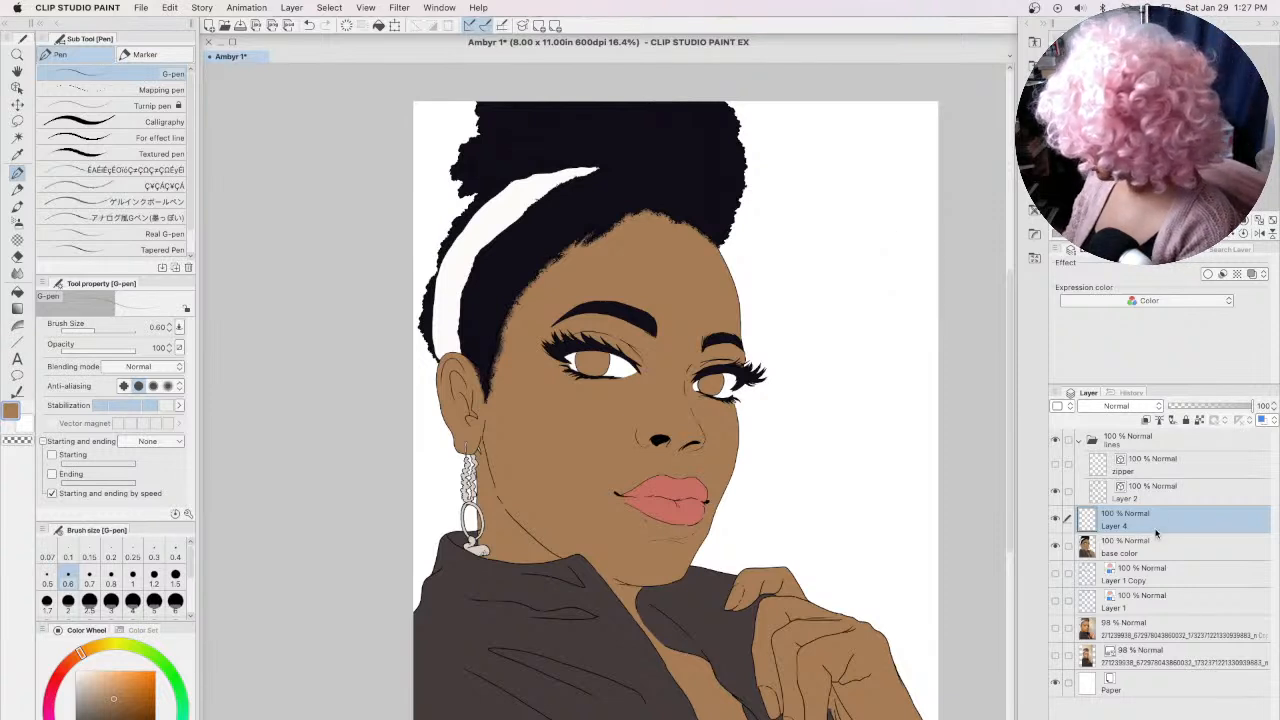
Step: Show the zipper layer inside the lines folder and collapse the folder
left_click(1080, 438)
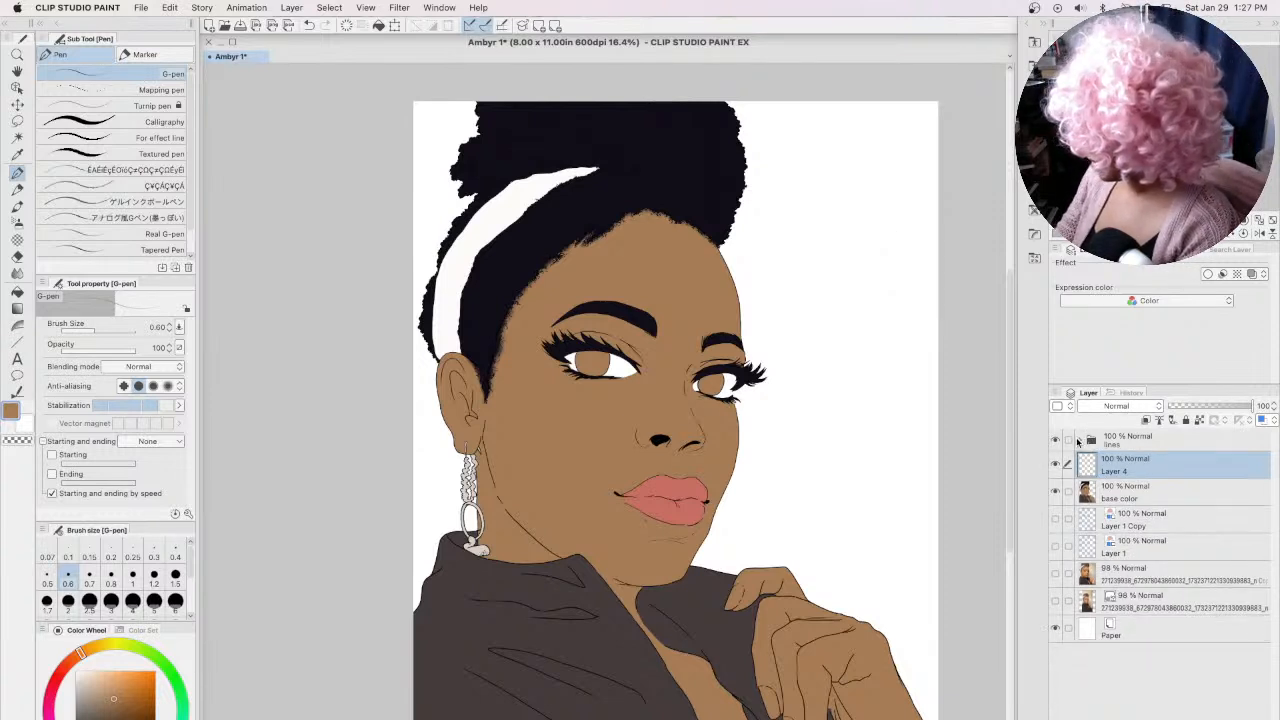
left_click(1080, 439)
left_click(1055, 466)
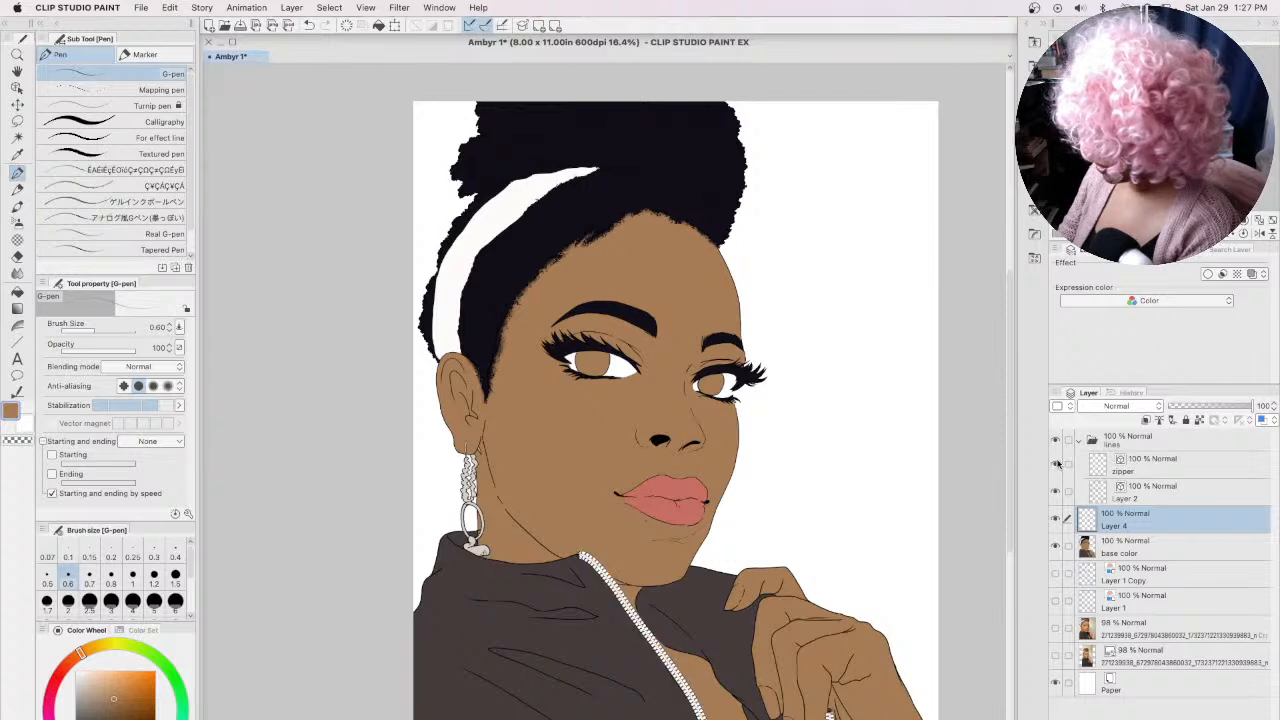
left_click(1080, 439)
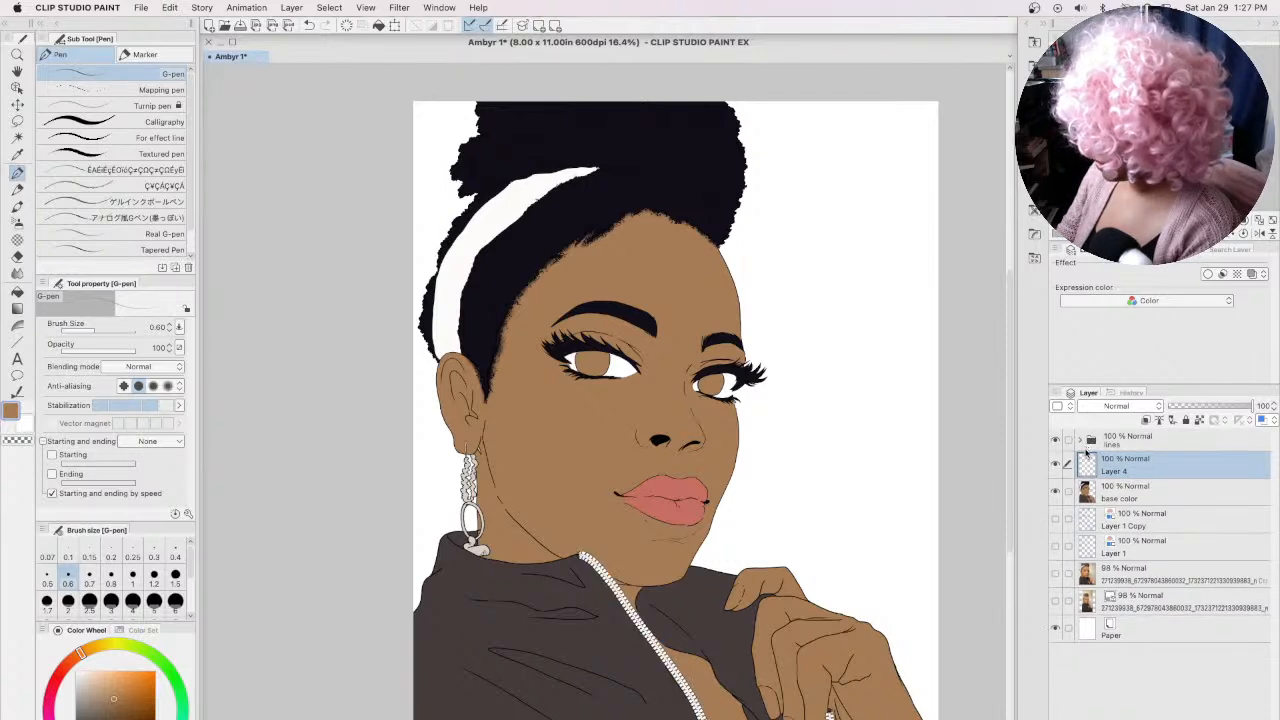
Step: Create a layer folder named "renders" and move Layer 4 and the base color layer into it
left_click(1137, 500)
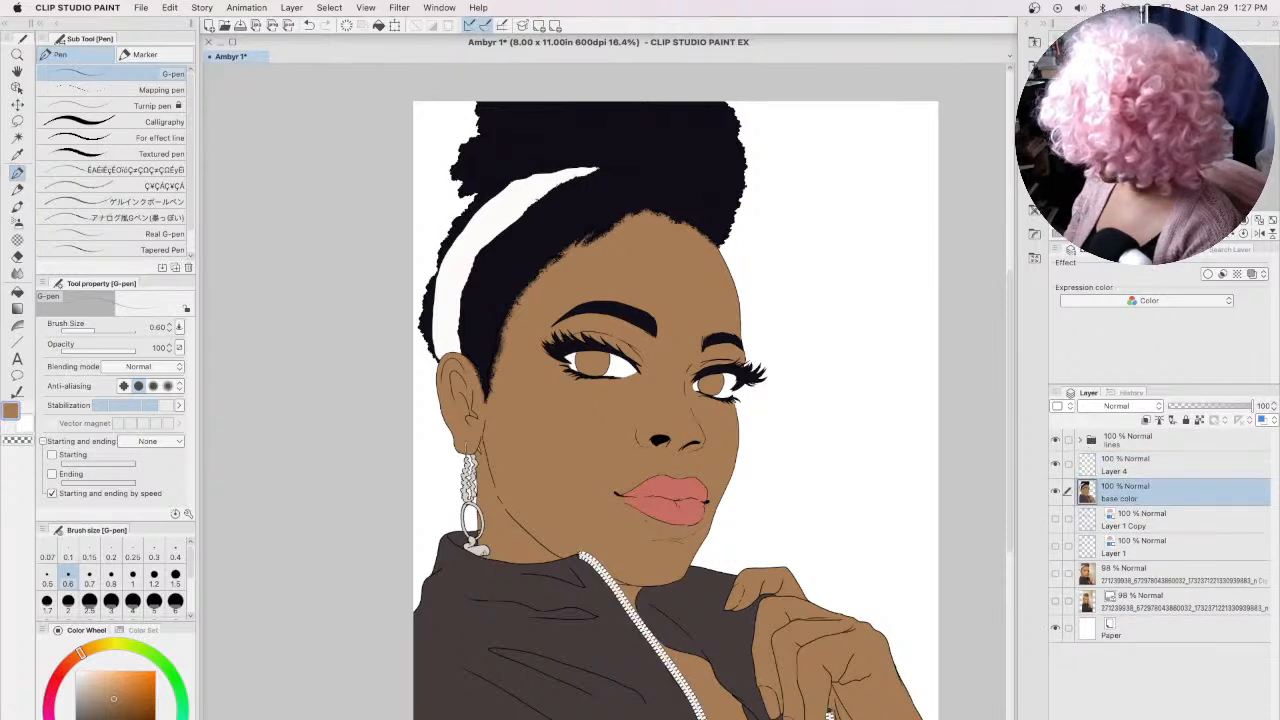
left_click(1112, 716)
double_click(1121, 494)
type("render")
key("Return")
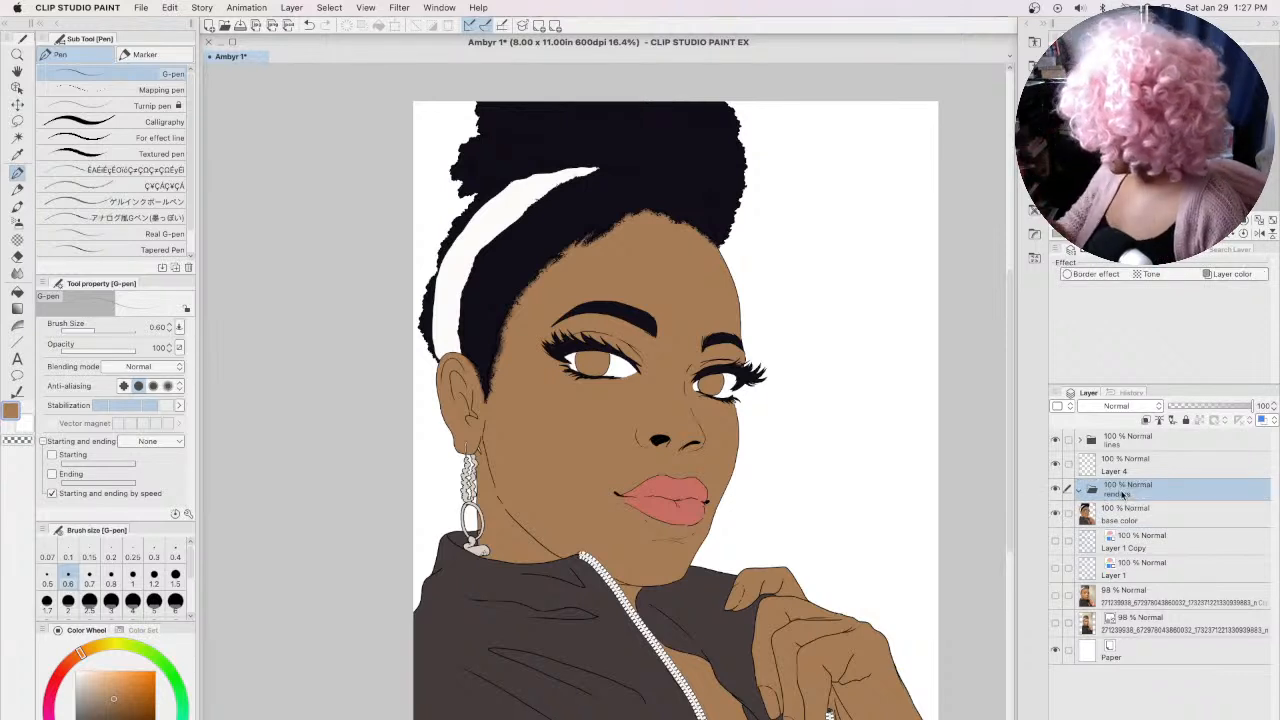
left_click_drag(1172, 500, 1150, 500)
Step: Clip Layer 4 to the base color layer and rename it "shadows"
left_click(1147, 421)
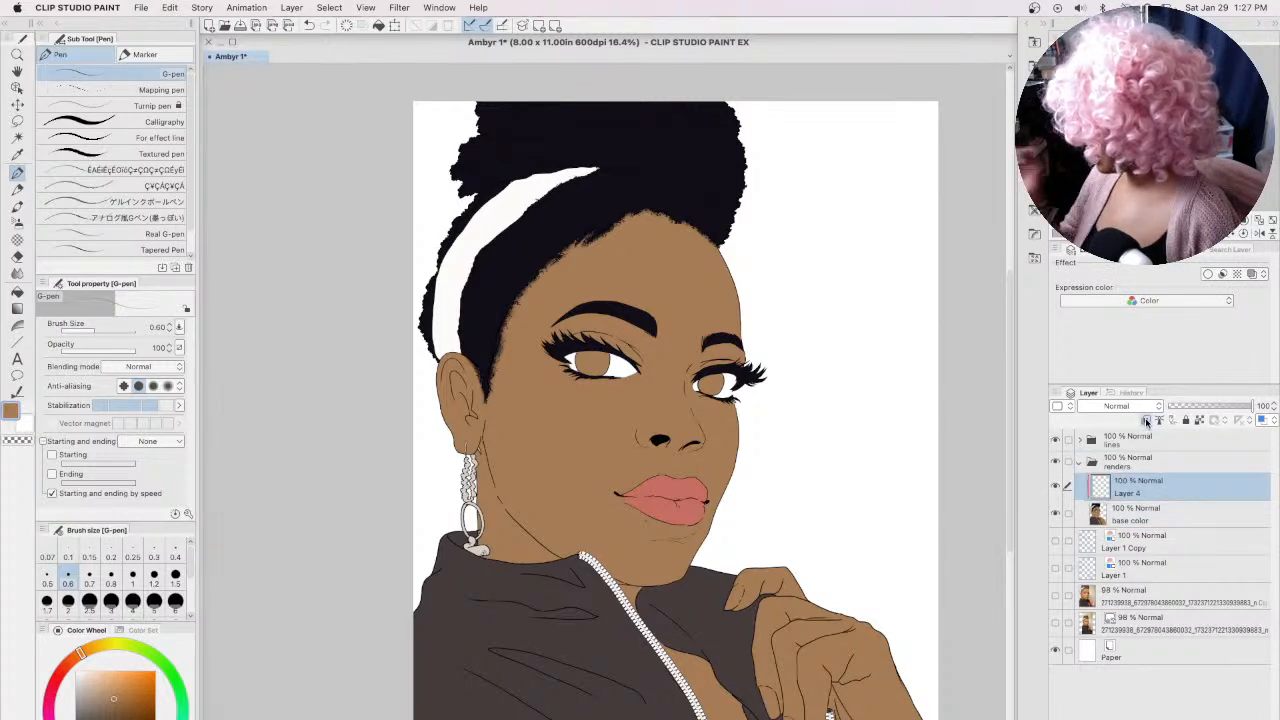
double_click(1131, 494)
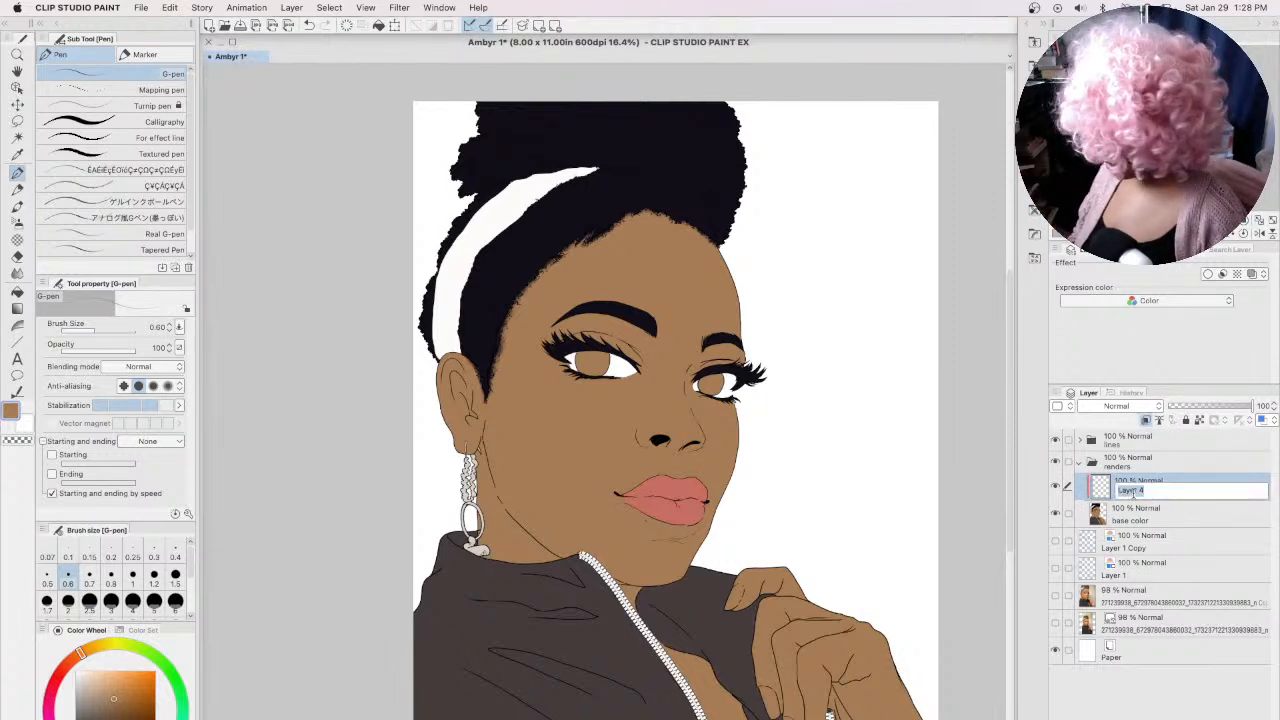
type("shadow")
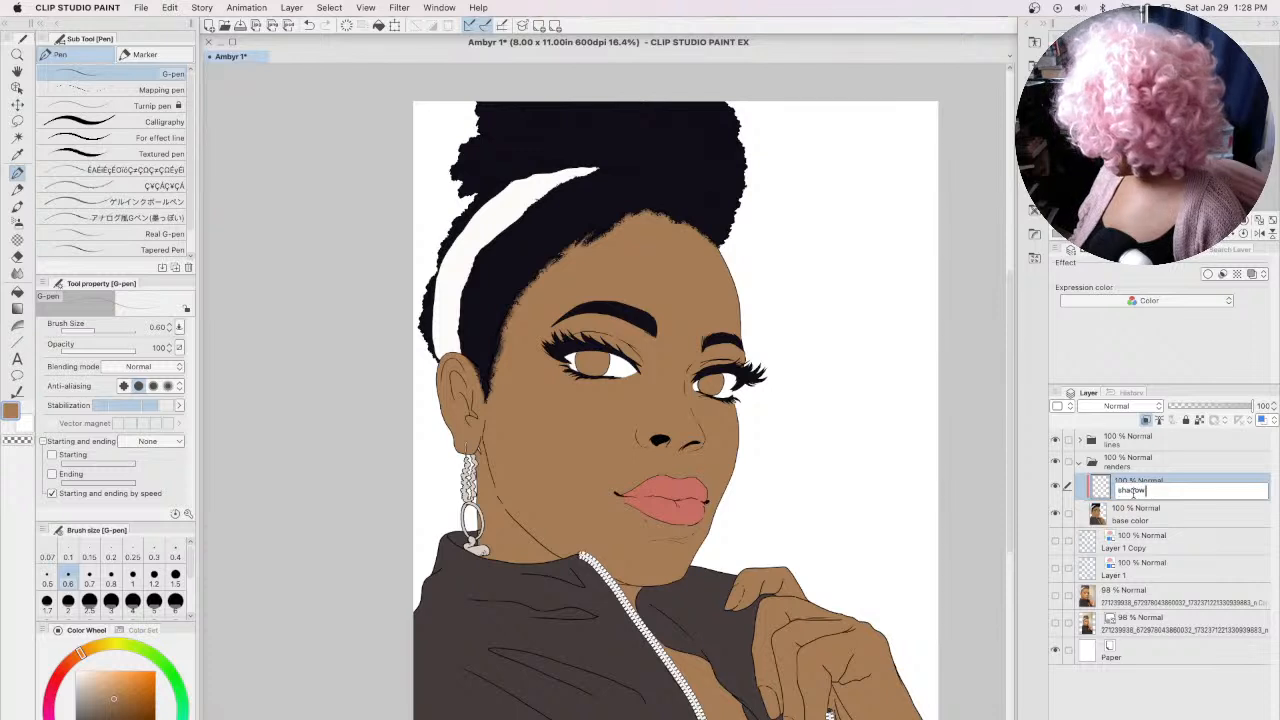
key("Return")
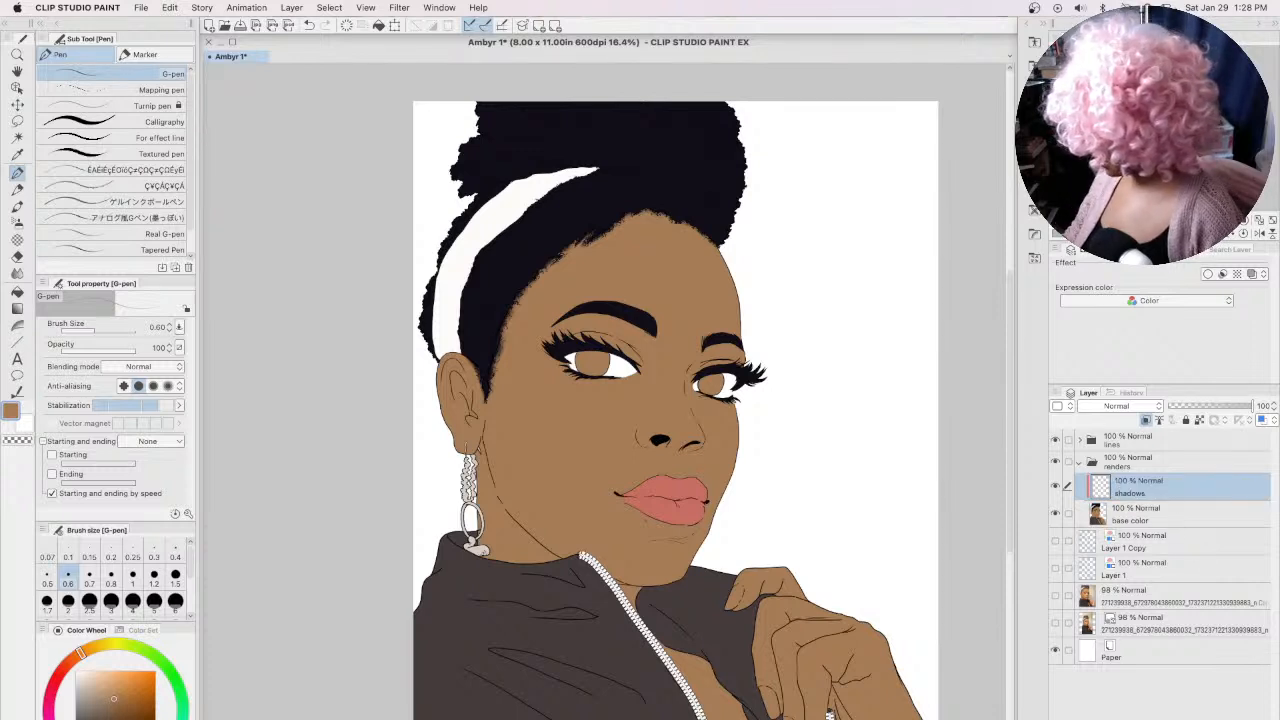
Step: Add a new layer above shadows, clipped to the base color, and name it "cell shade"
key("super+shift+n")
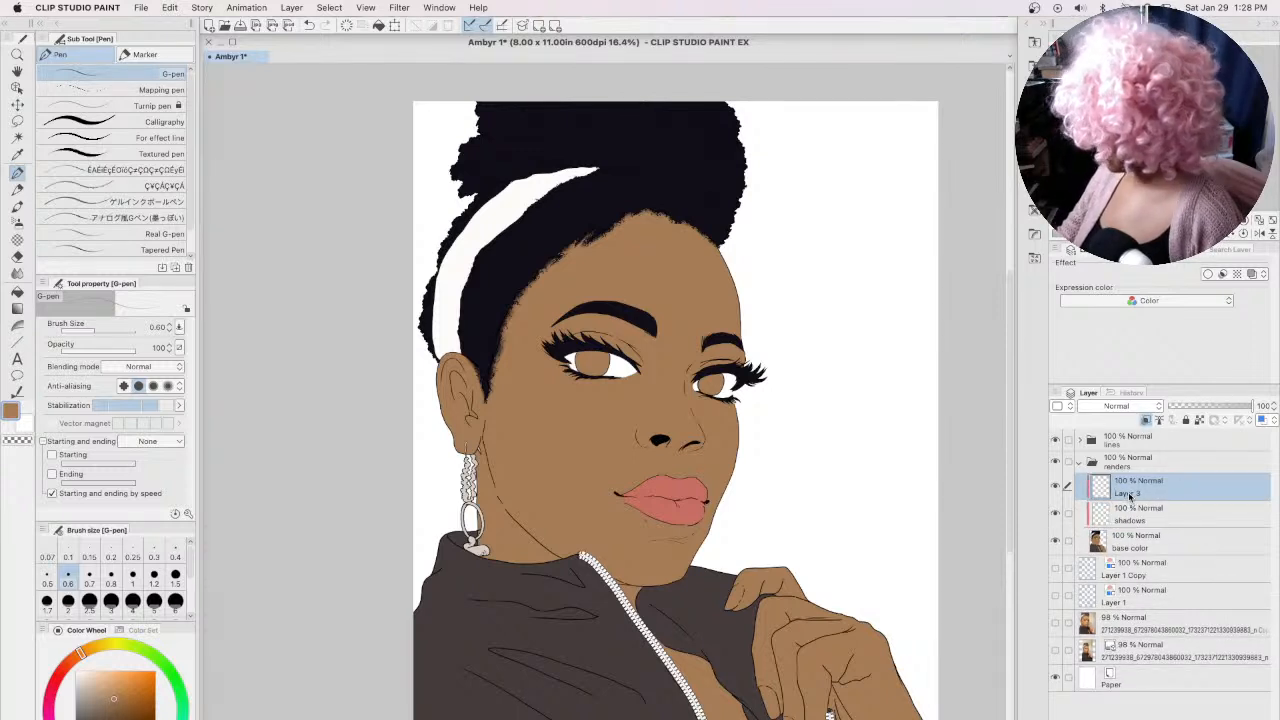
double_click(1136, 493)
key("Return")
left_click(1054, 540)
left_click(1054, 540)
left_click(1160, 517)
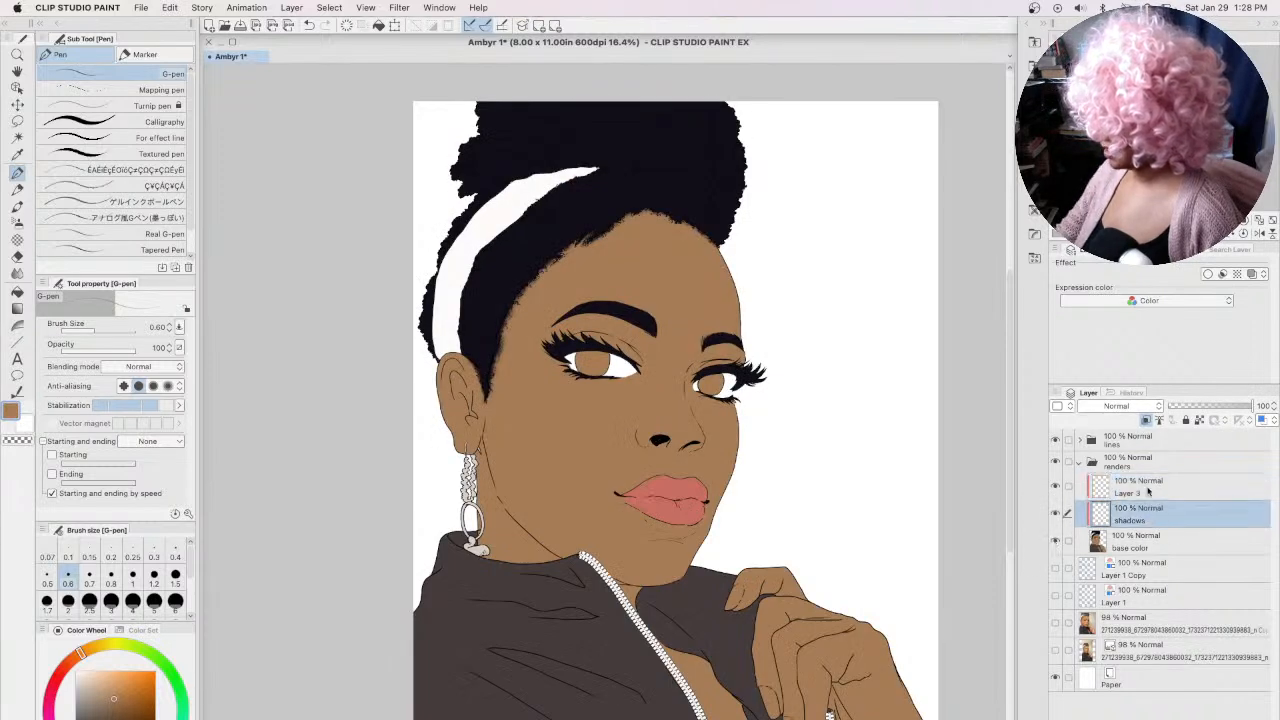
left_click(1153, 488)
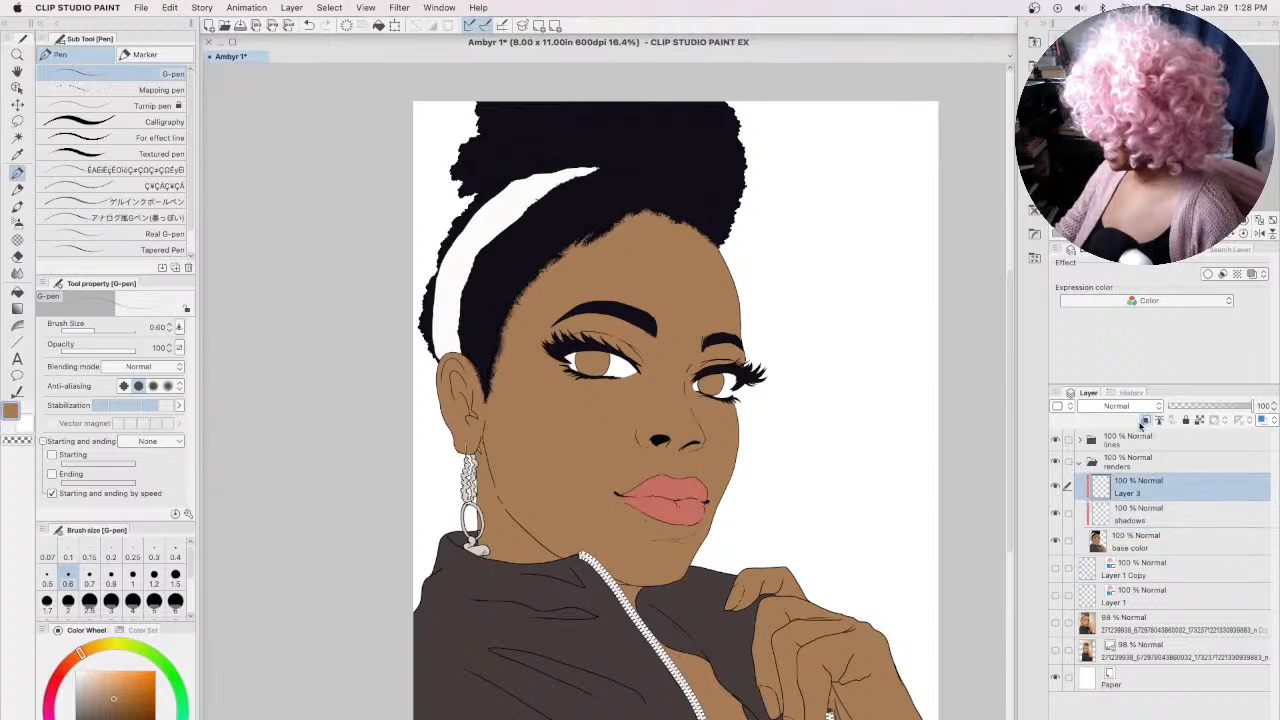
double_click(1133, 493)
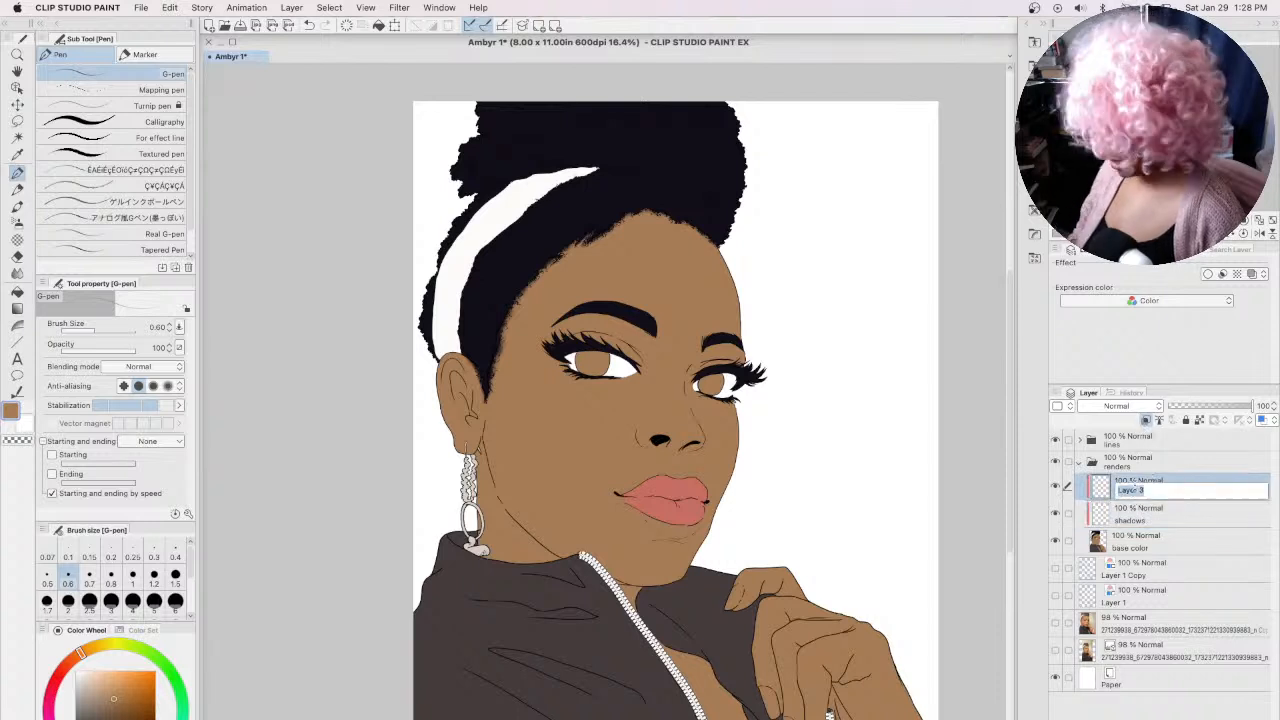
type("sell 2hade")
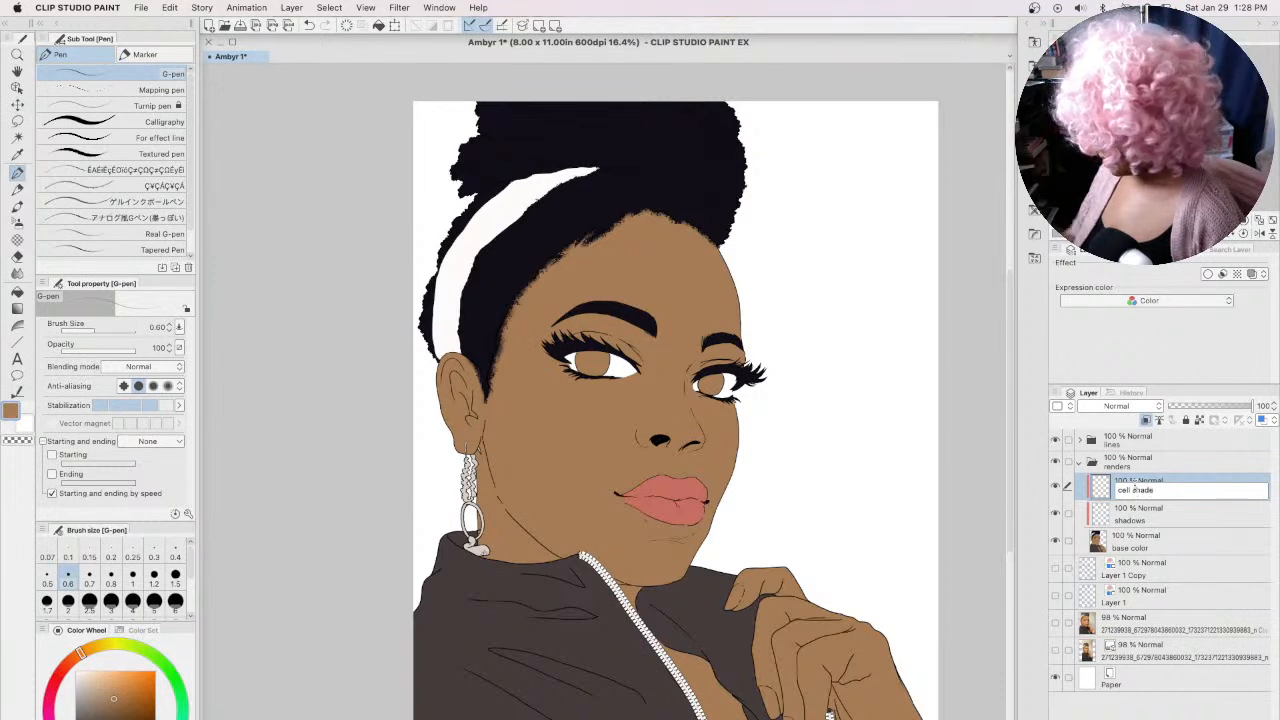
key("Return")
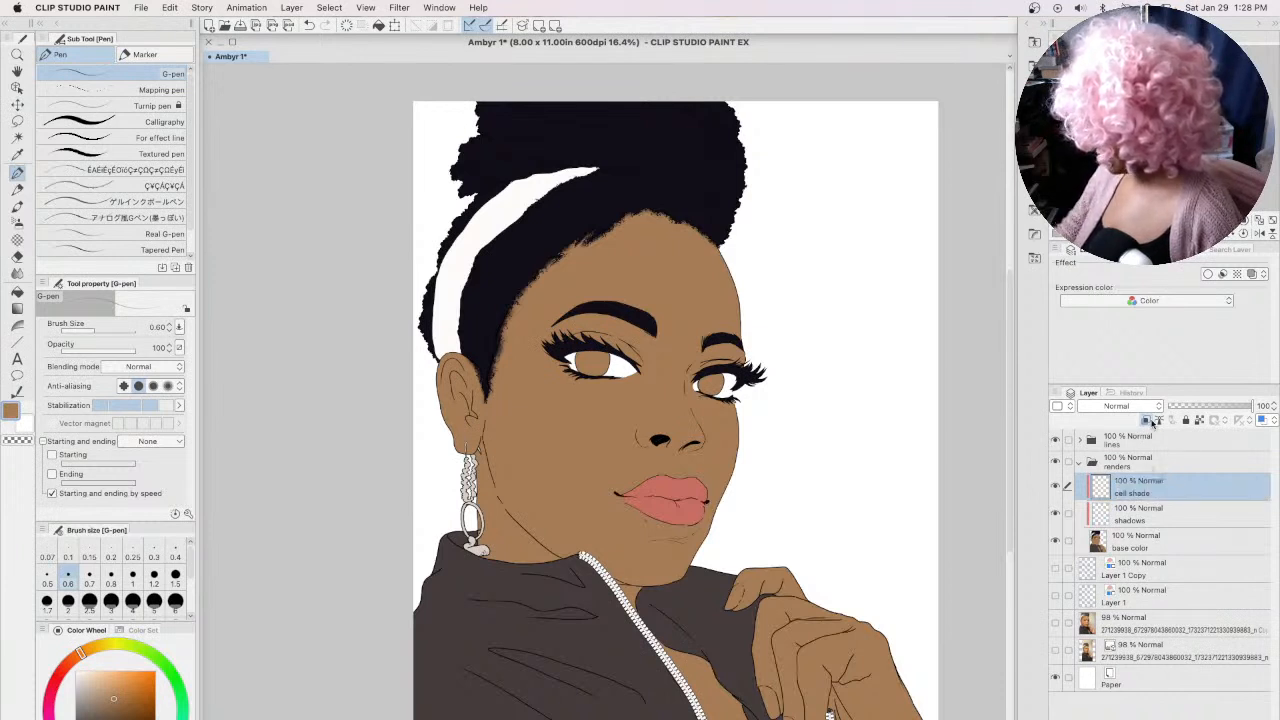
Step: Add a clipped layer above cell shade, set its blending mode to Overlay, and name it "highlights"
key("super+shift+n")
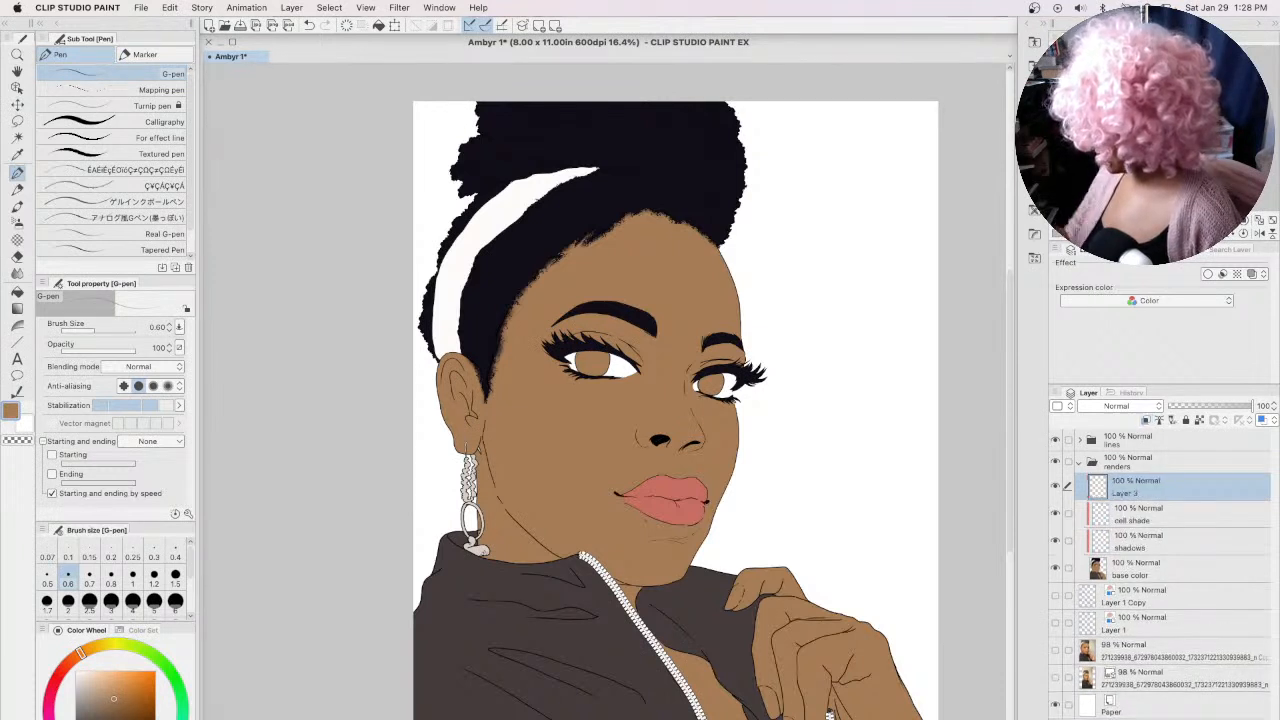
left_click(1133, 407)
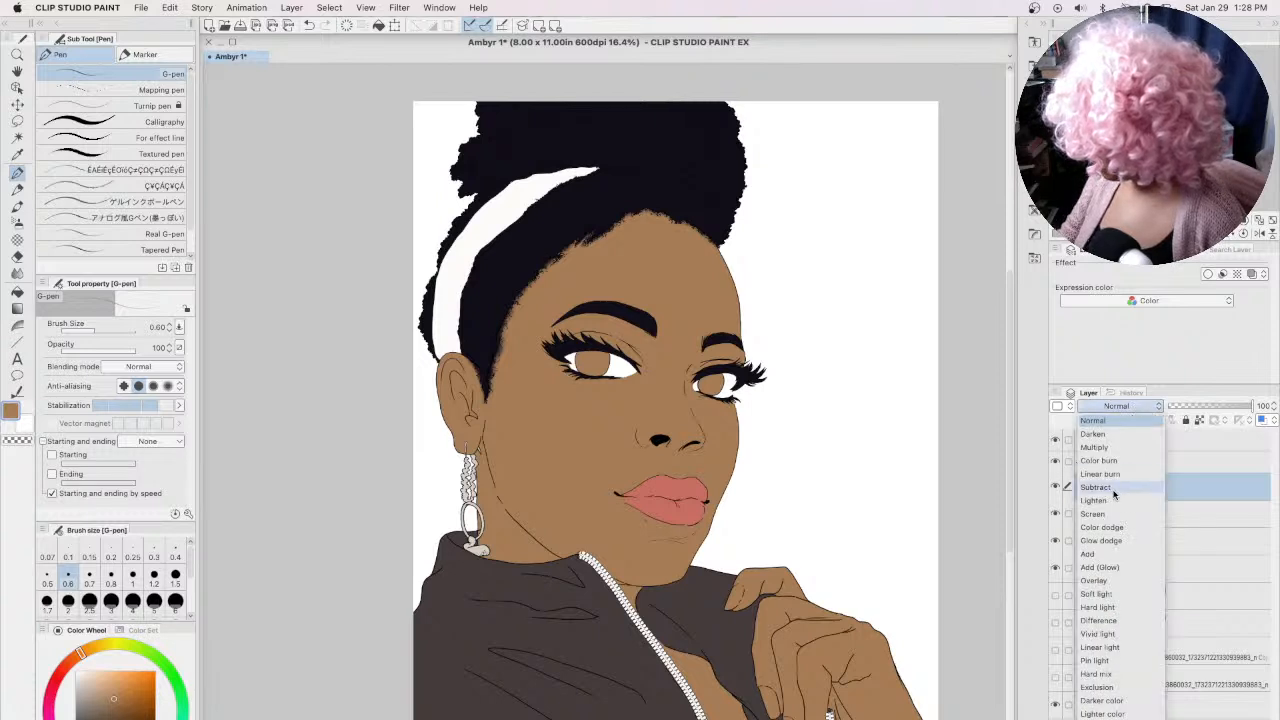
left_click(1117, 581)
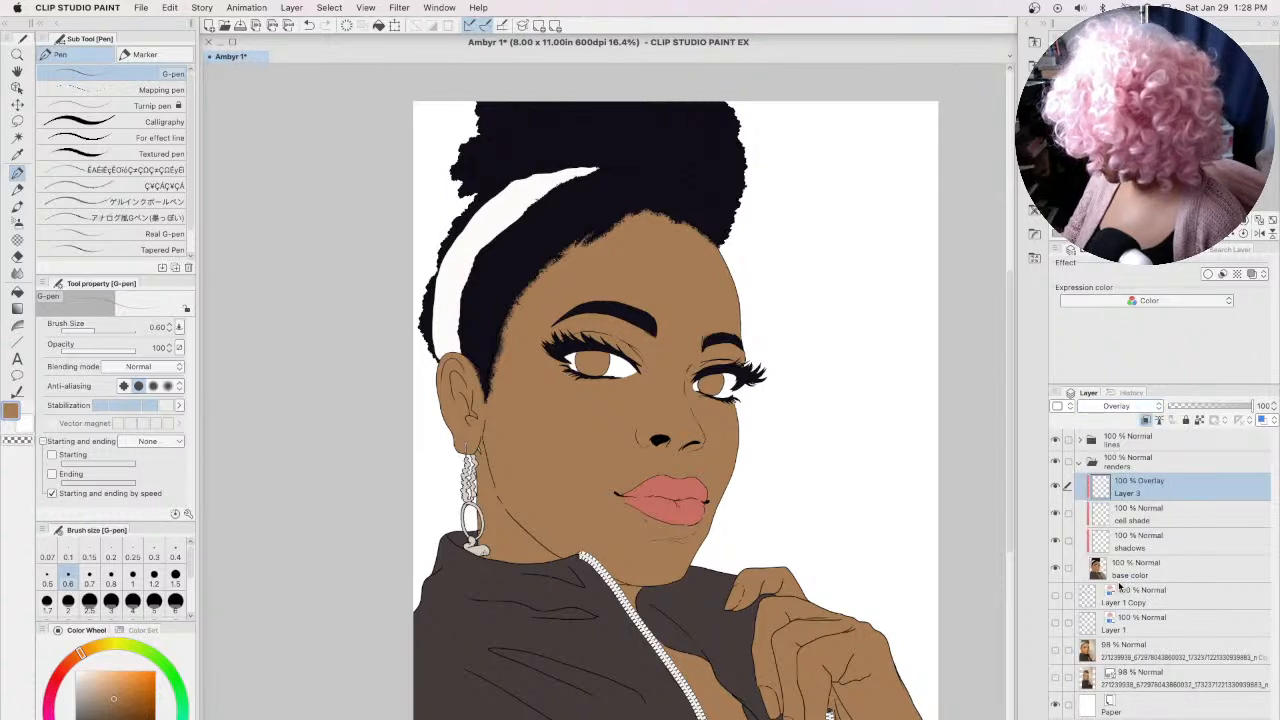
double_click(1133, 492)
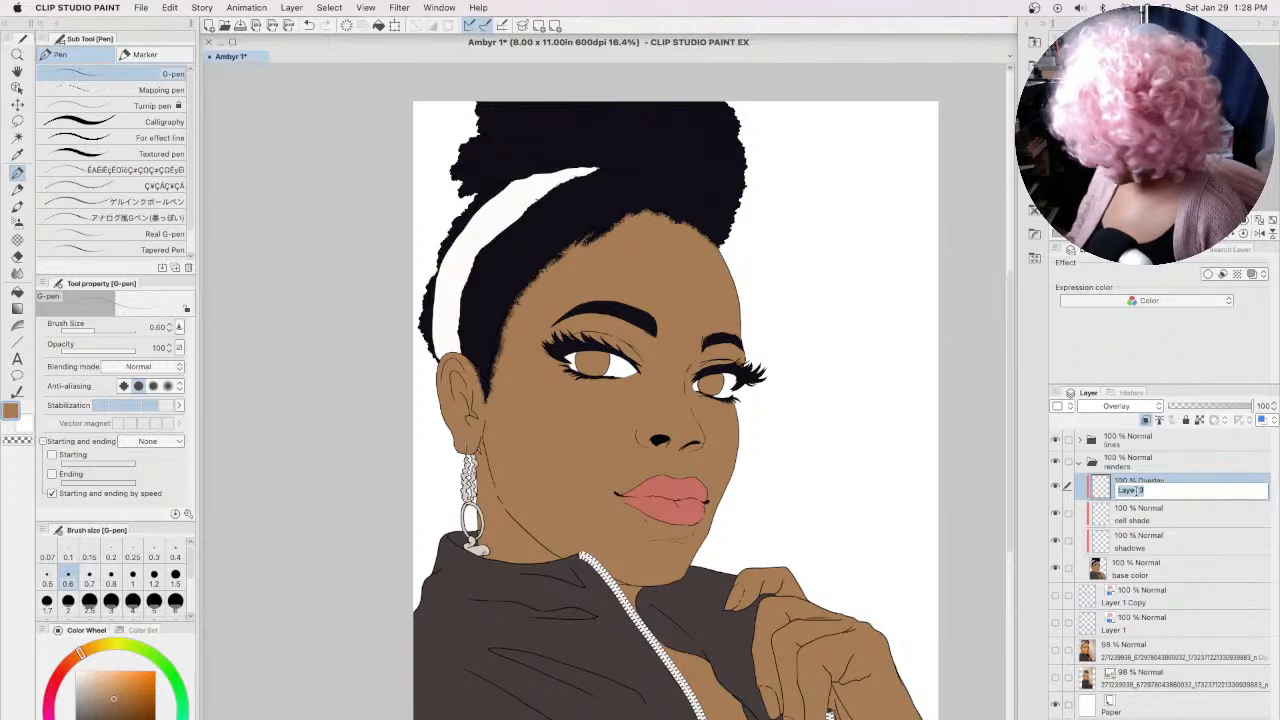
type("highlights")
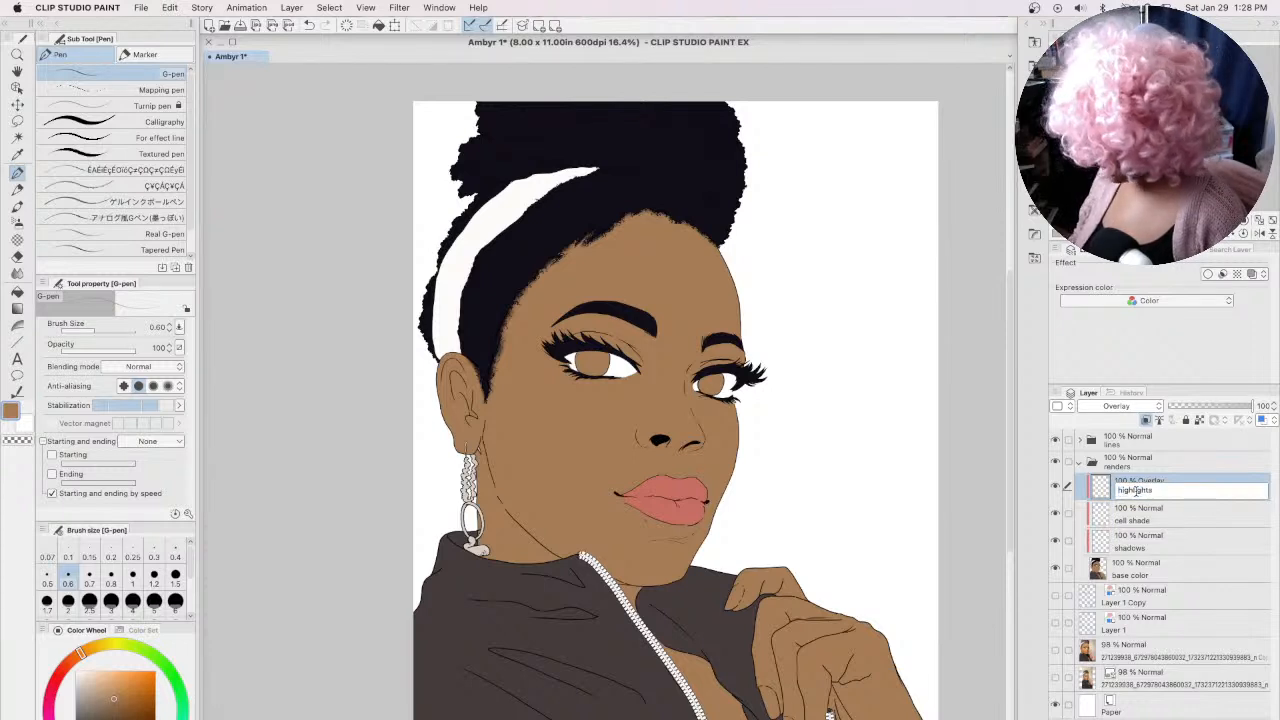
key("Return")
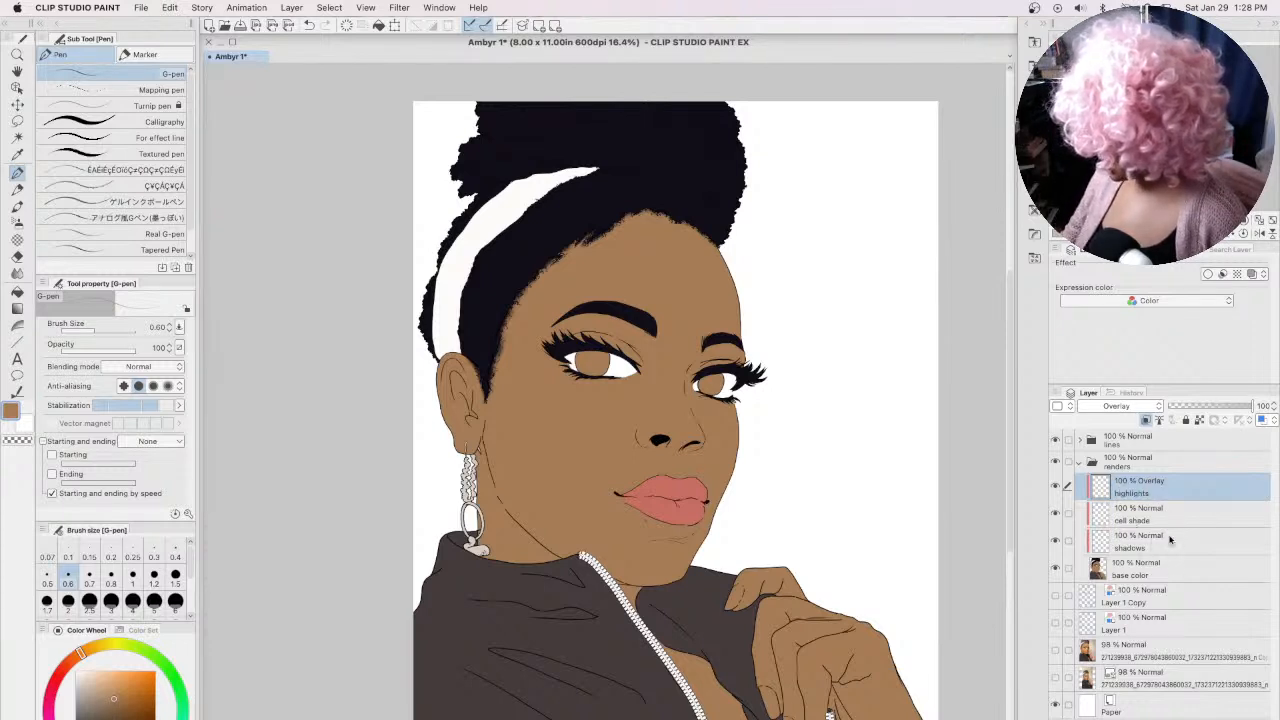
Step: Make the shadows layer the active drawing layer
left_click(1160, 544)
scroll(1008, 345, "down", 2)
scroll(648, 388, "down", 2)
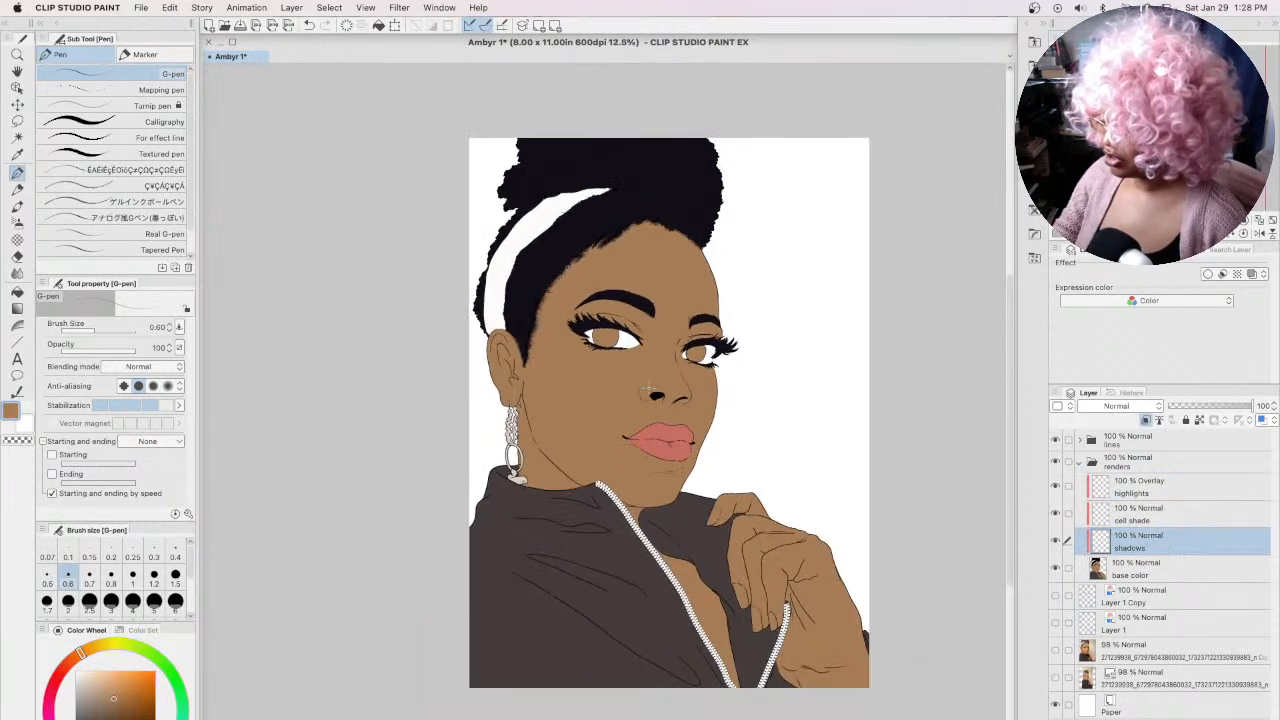
Step: Hide the renders folder and delete the duplicate reference photo layer, confirming the deletion
scroll(1007, 347, "down", 2)
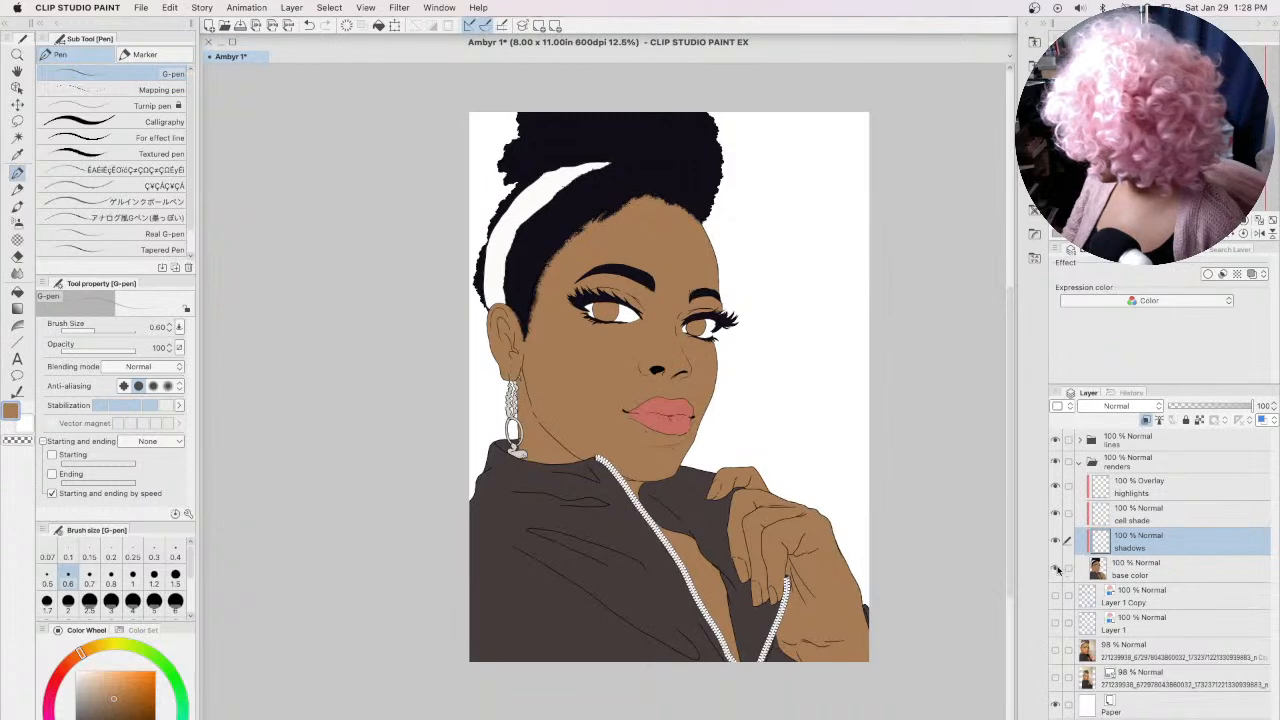
left_click(1055, 462)
left_click(1055, 651)
left_click(1055, 651)
left_click(1178, 656)
key("Delete")
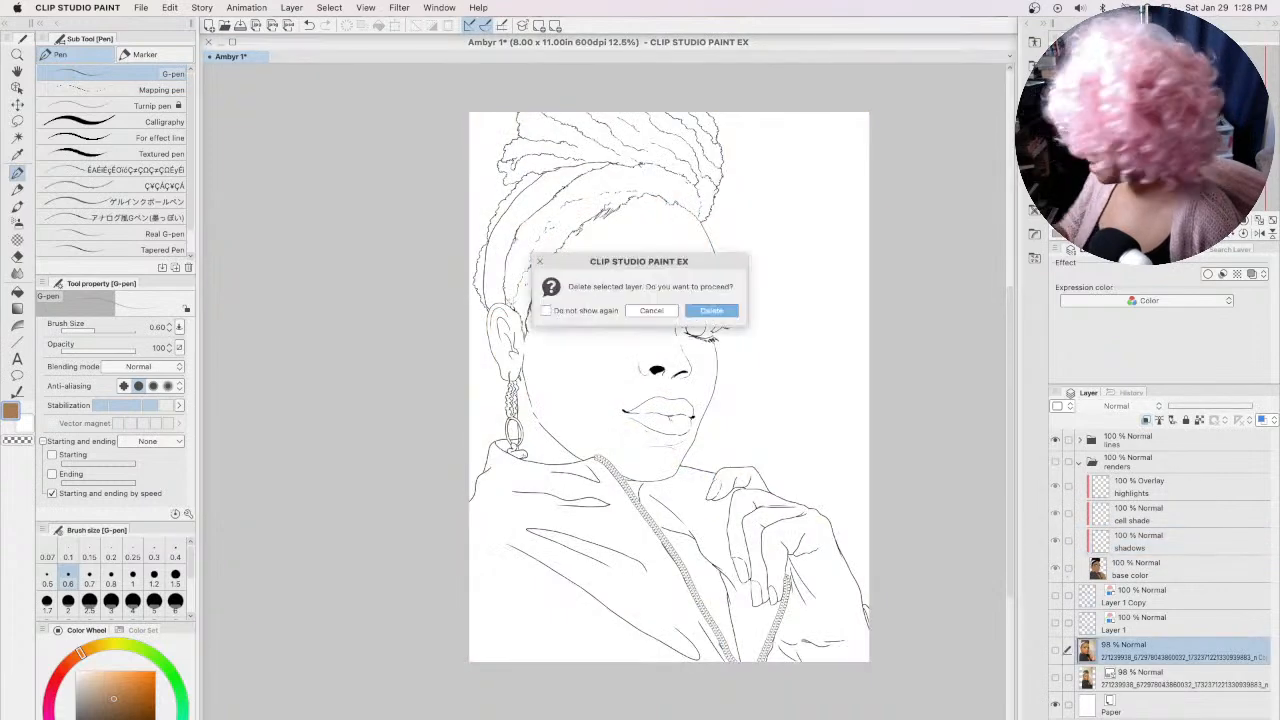
left_click(733, 306)
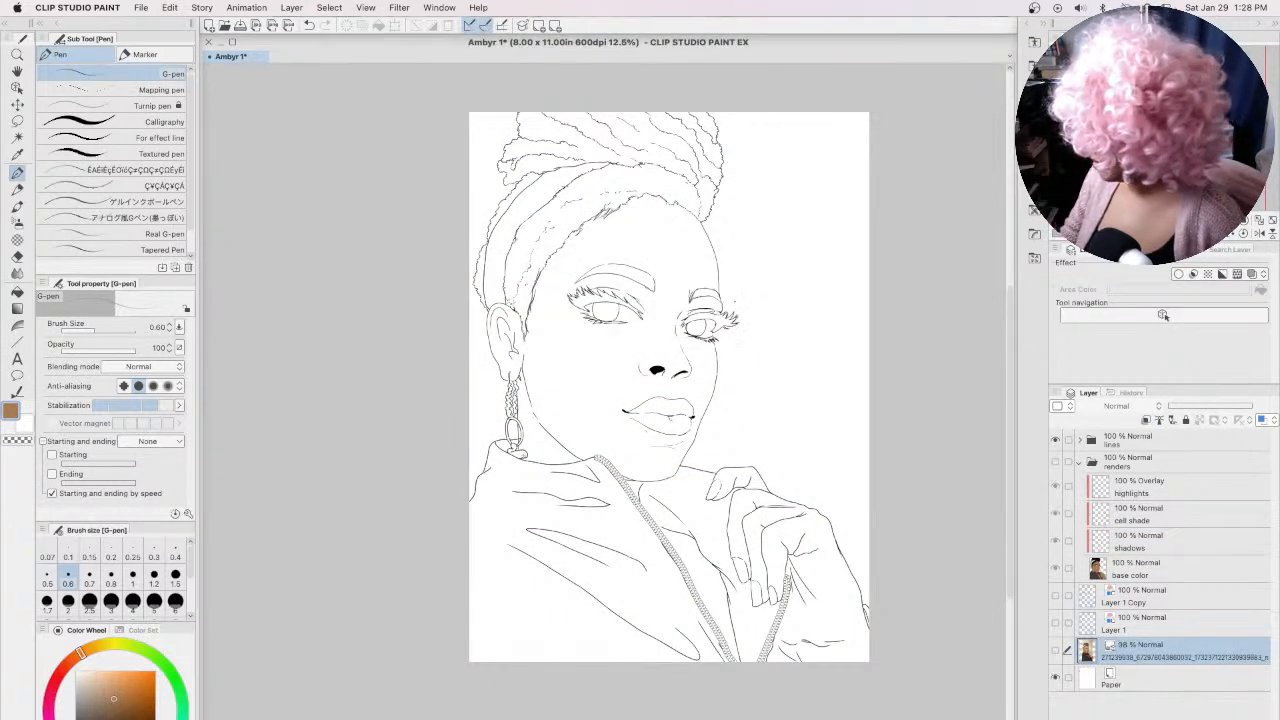
Step: Show the renders folder again and make the shadows layer the active drawing layer
left_click(1055, 462)
left_click(1148, 570)
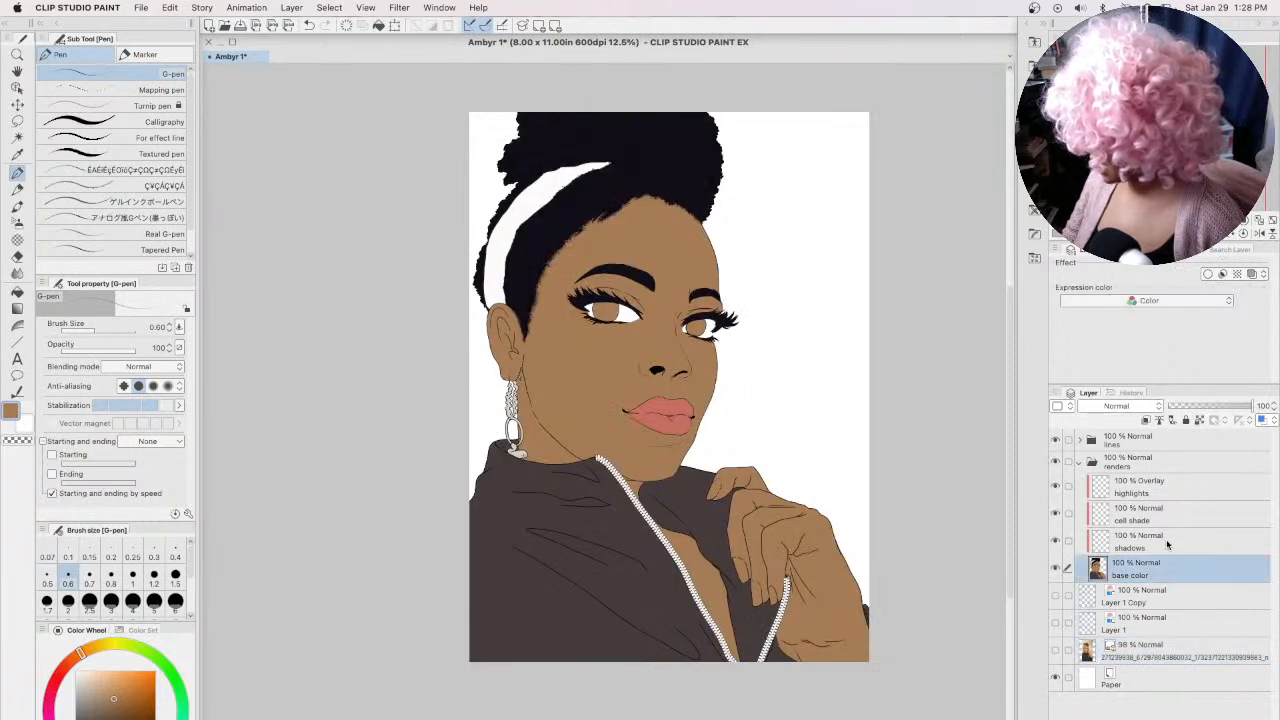
left_click(1170, 545)
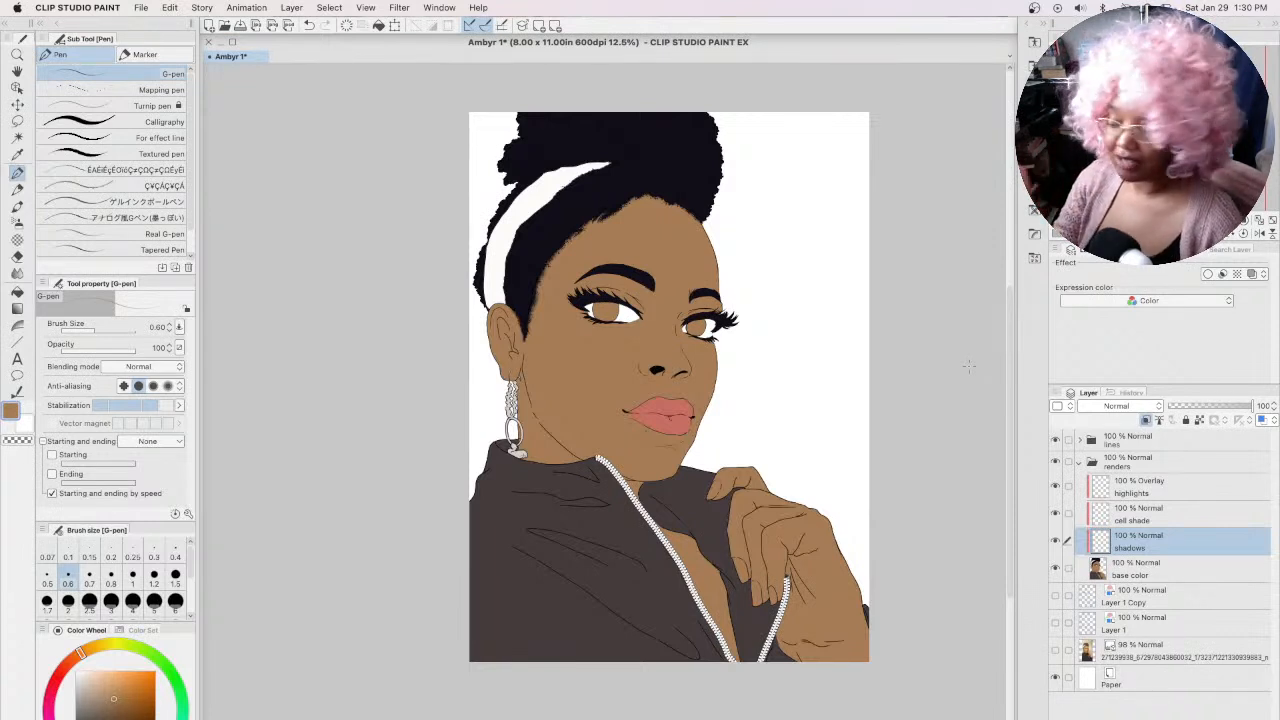
Step: Choose the Soft airbrush and briefly hide and show the base color layer to check what it contains
left_click(18, 223)
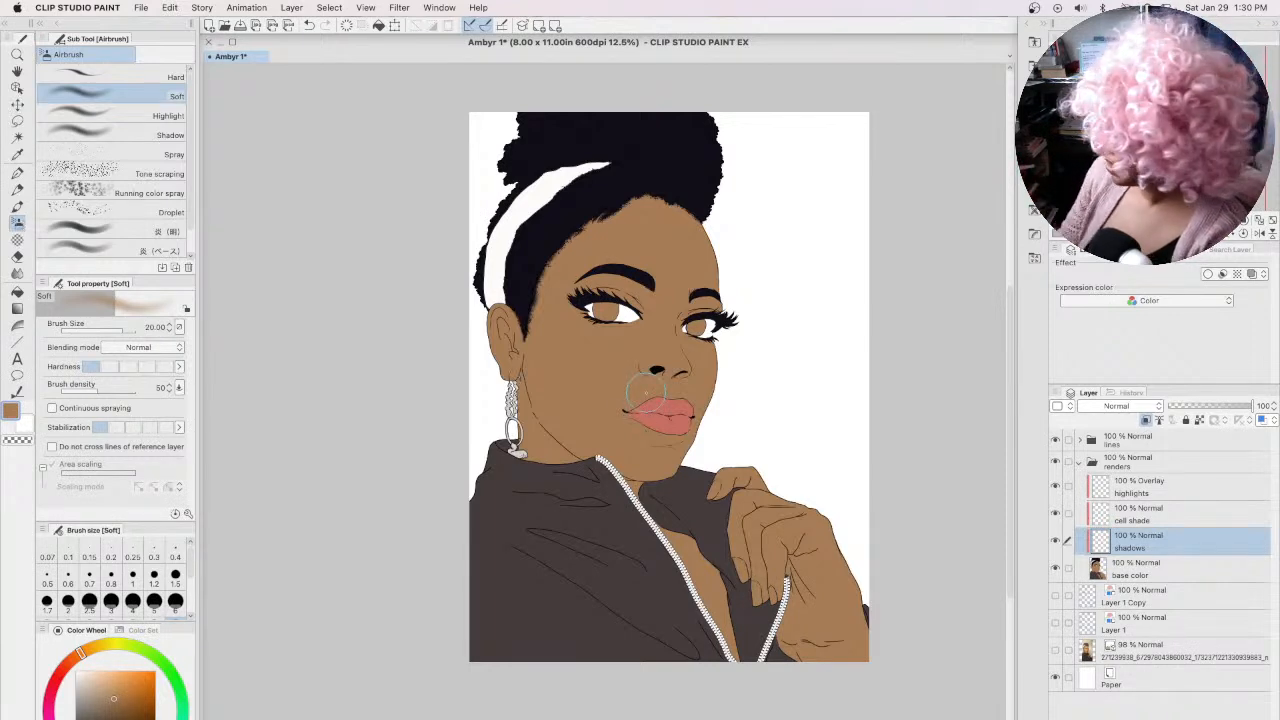
left_click(1055, 568)
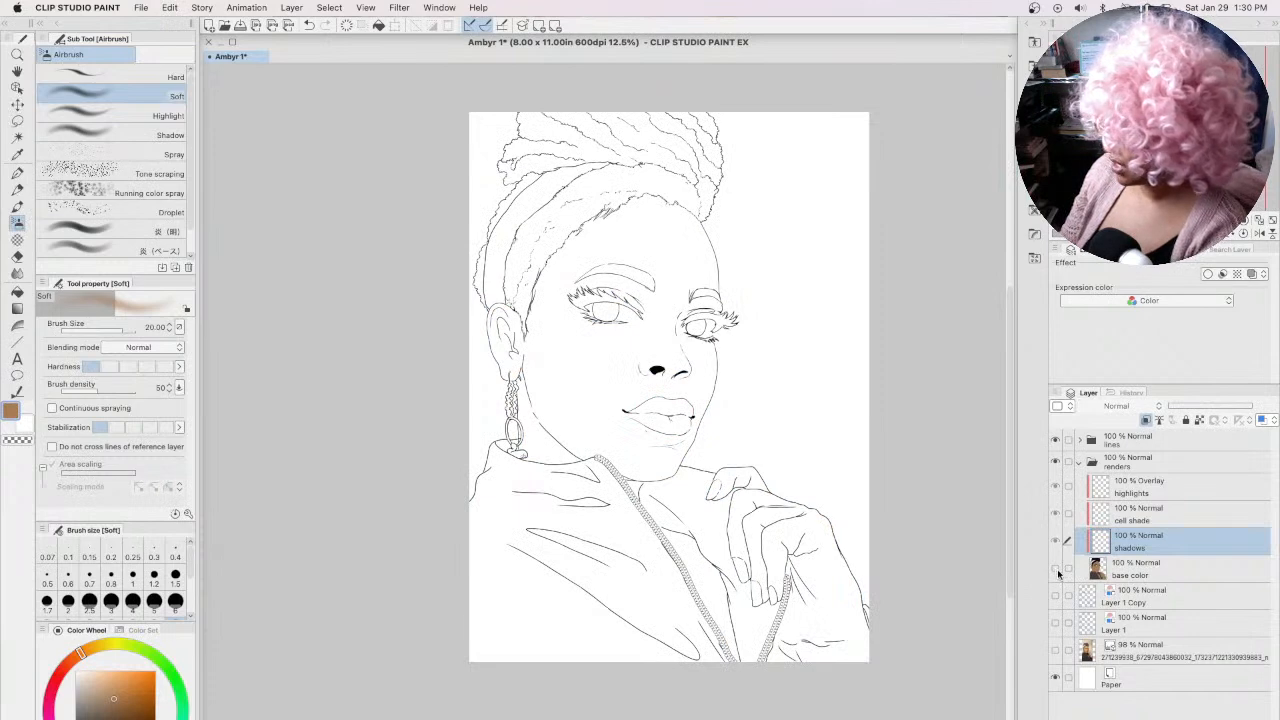
left_click(1056, 569)
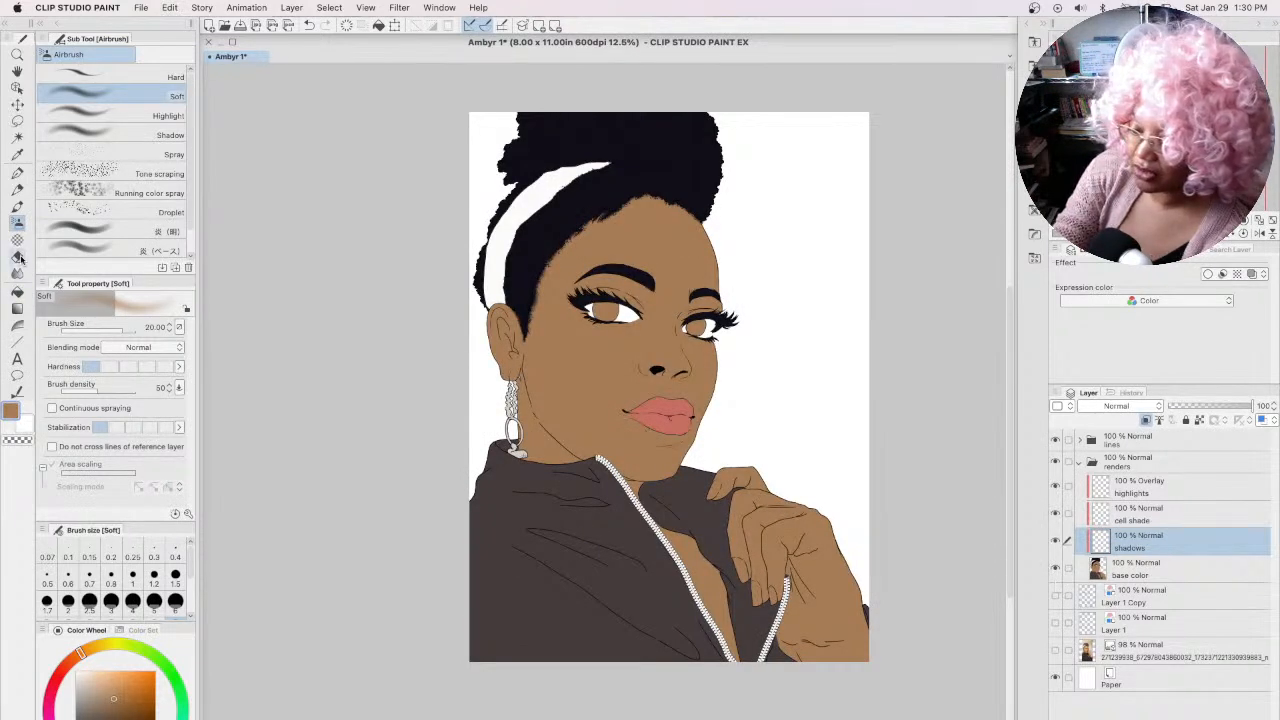
Step: Try drawing an oval in the blank area beside the face on the base color layer and filling it green, and undo both
left_click(18, 172)
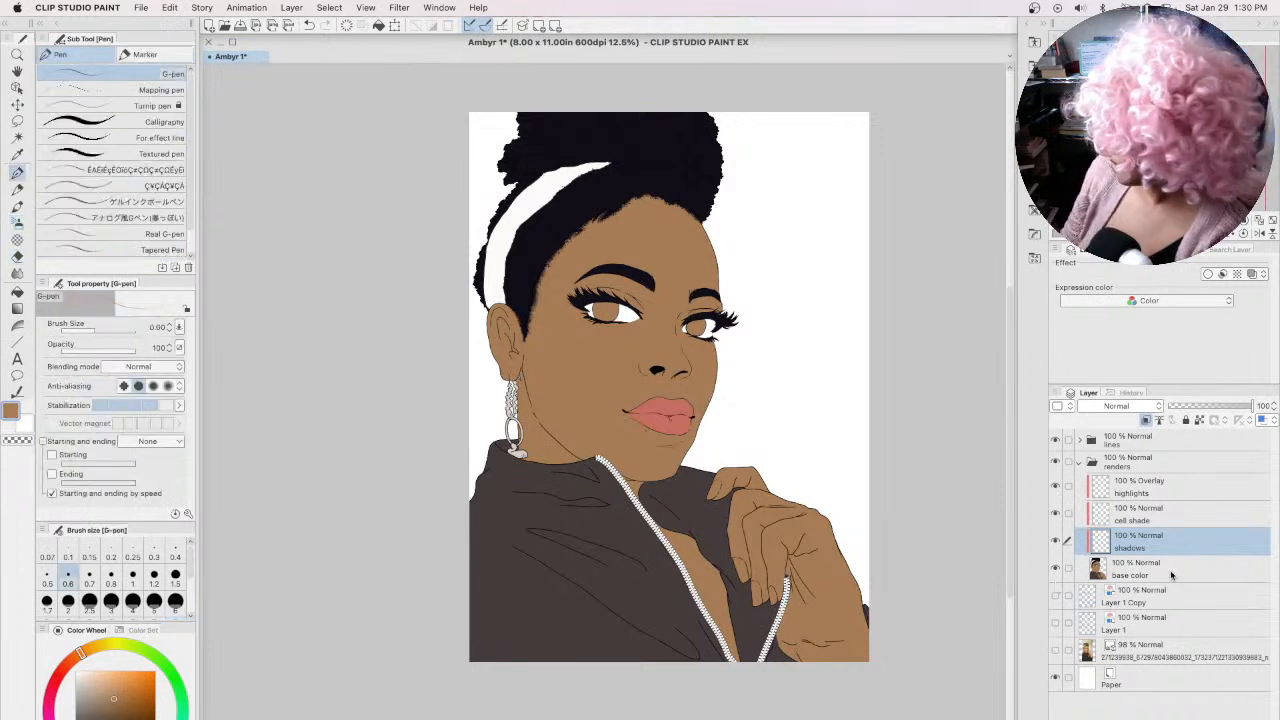
left_click(1135, 568)
mouse_move(802, 298)
left_mouse_down()
mouse_move(774, 363)
mouse_move(818, 302)
left_mouse_up()
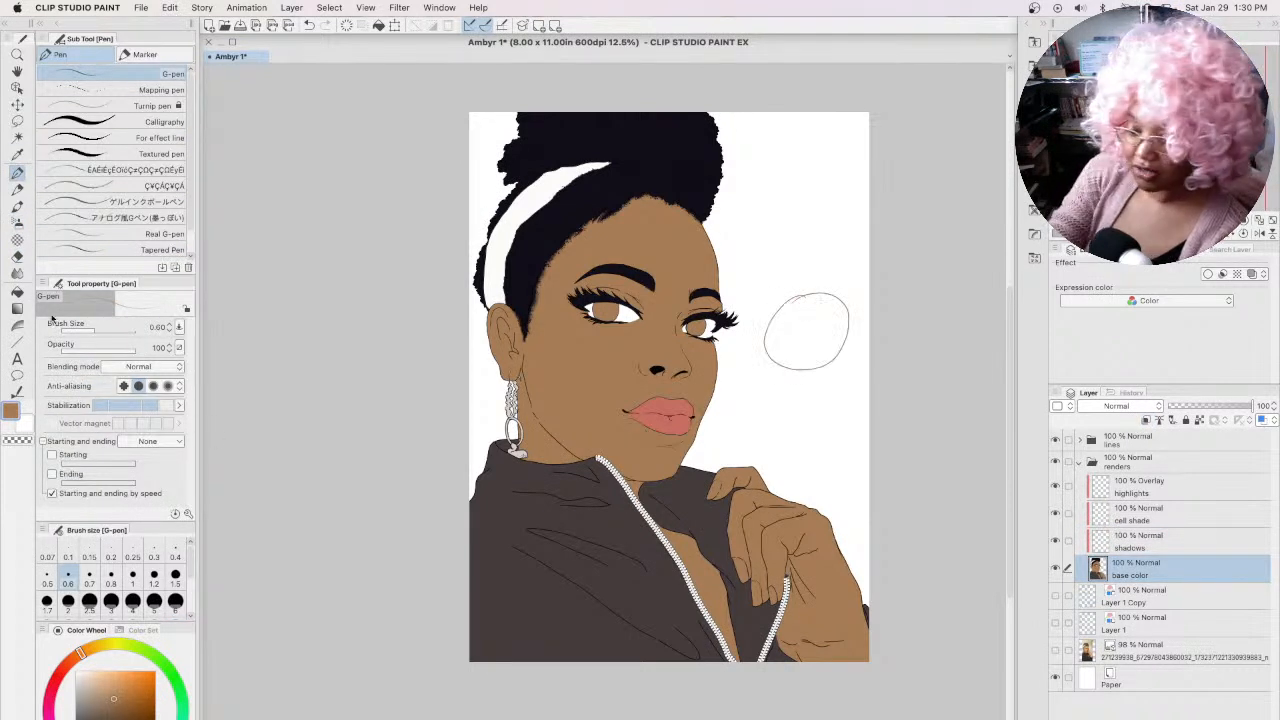
left_click(17, 291)
left_click(147, 651)
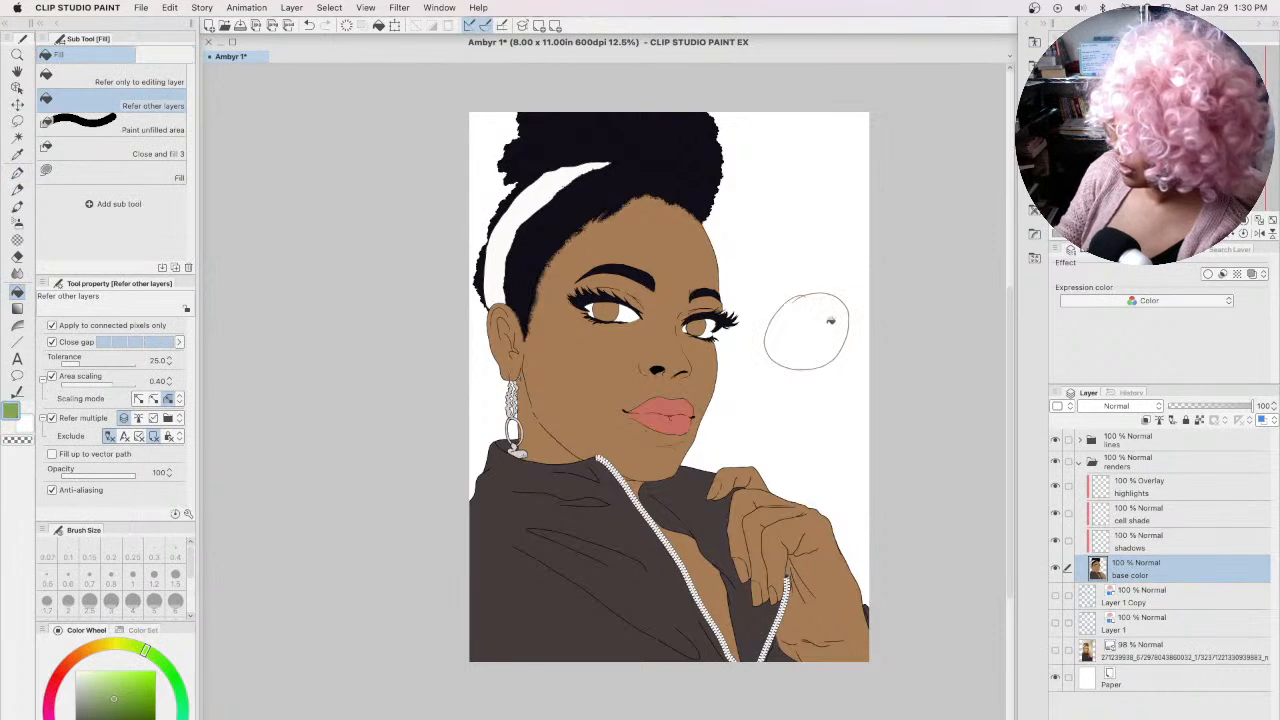
left_click(829, 321)
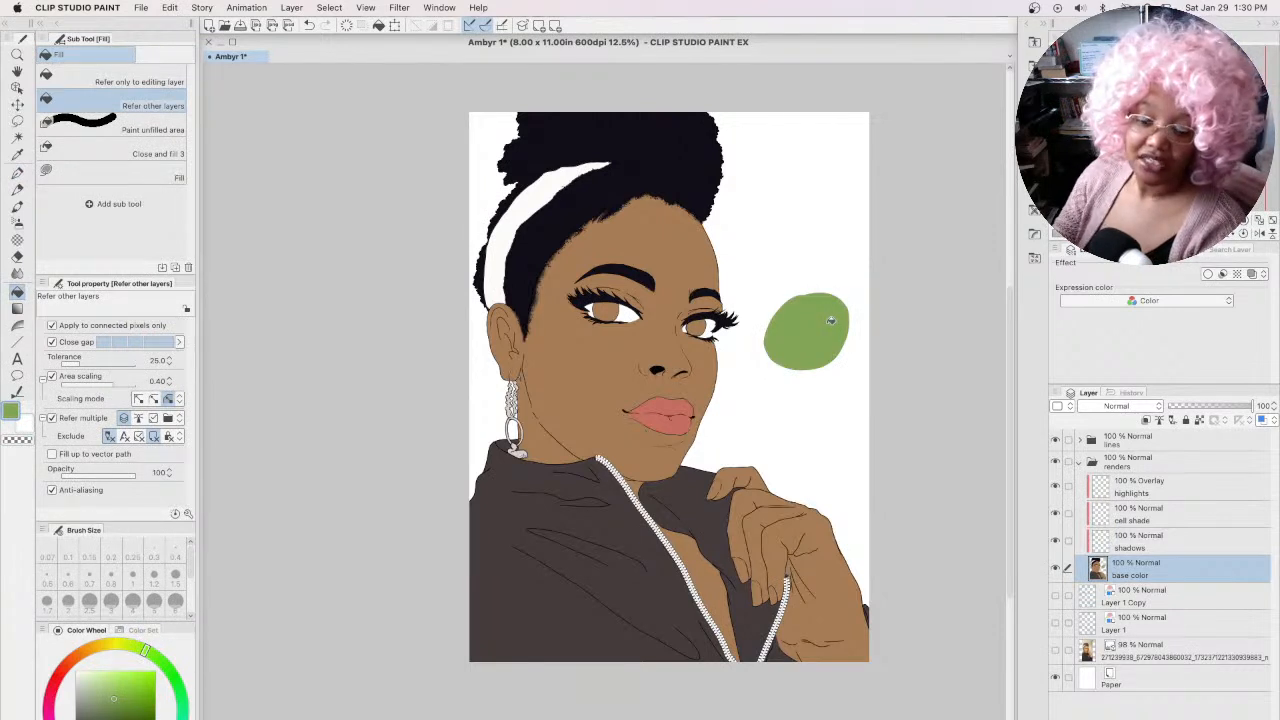
key("super+z")
key("super+z")
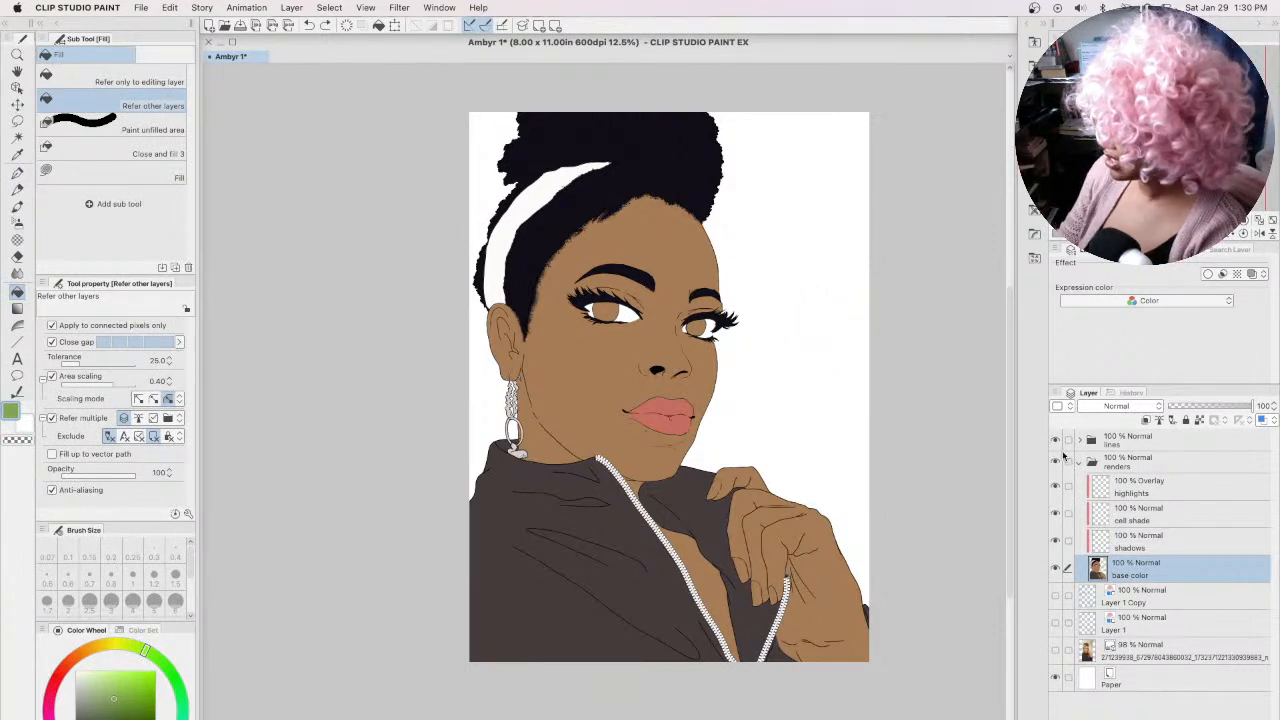
Step: Toggle the visibility of the lines and renders folders to compare the line art with the flat colors
left_click(1056, 440)
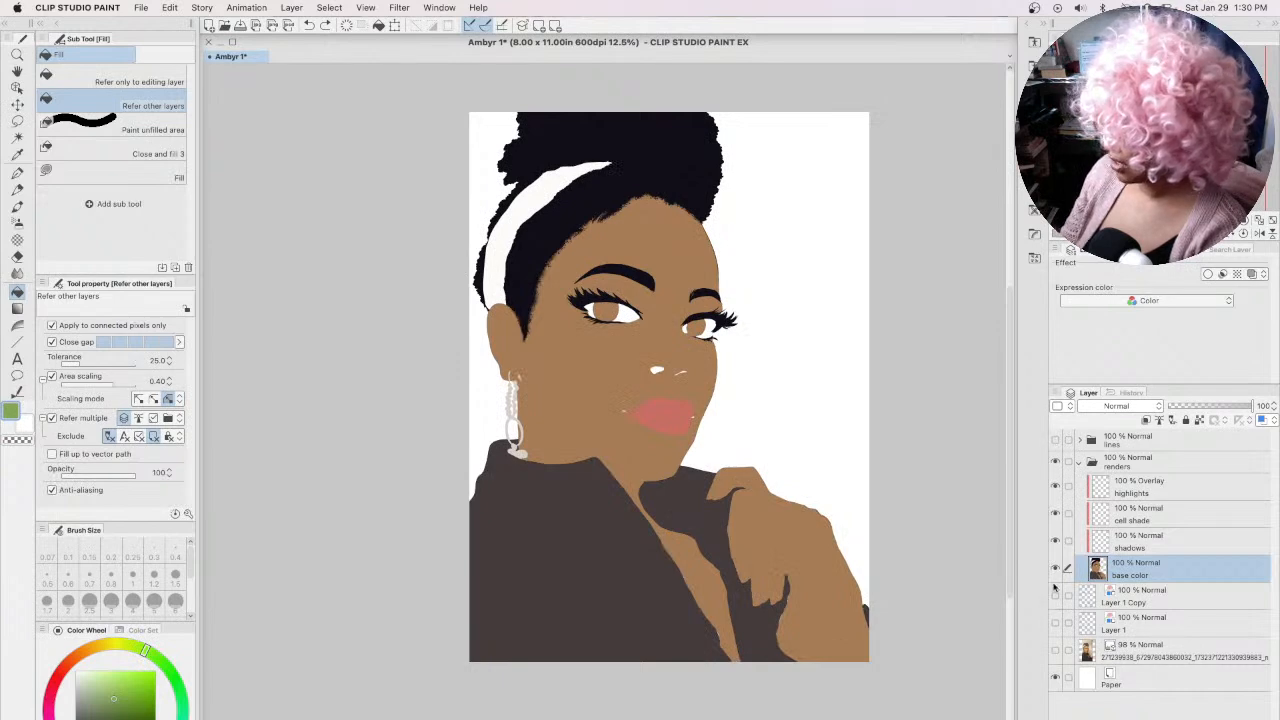
left_click(1056, 440)
left_click(1055, 462)
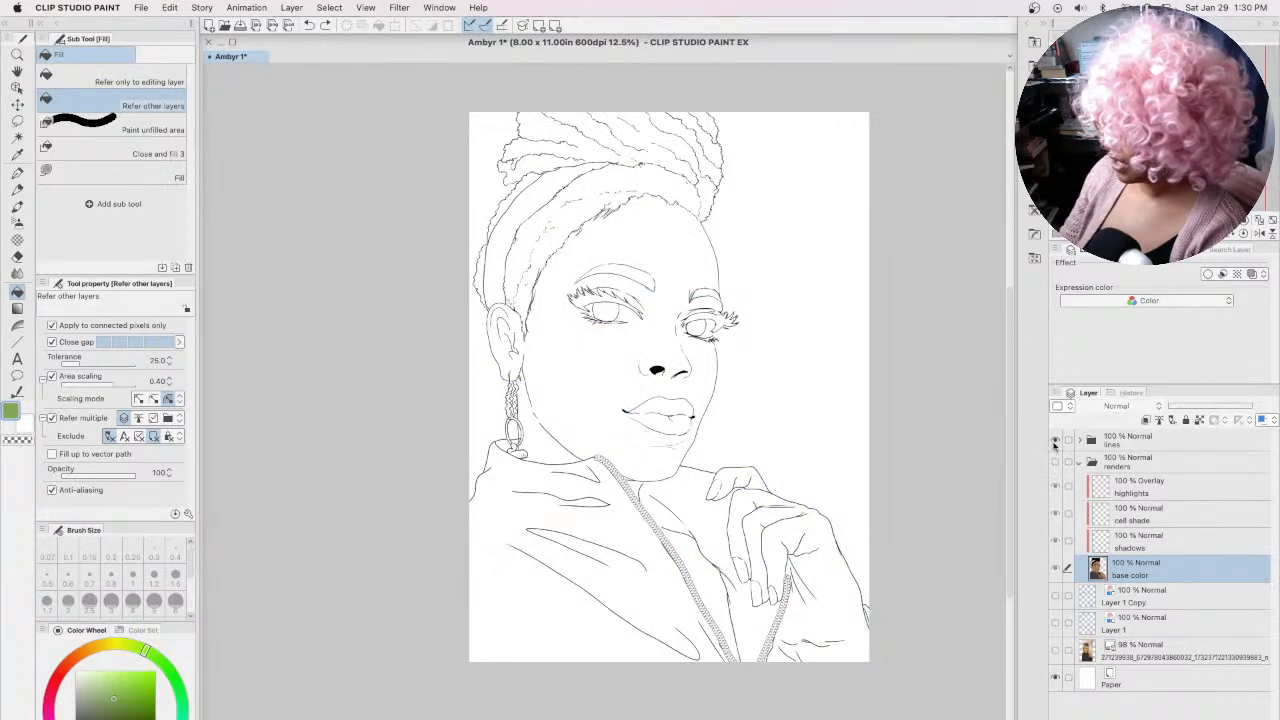
left_click(1055, 440)
left_click(1055, 440)
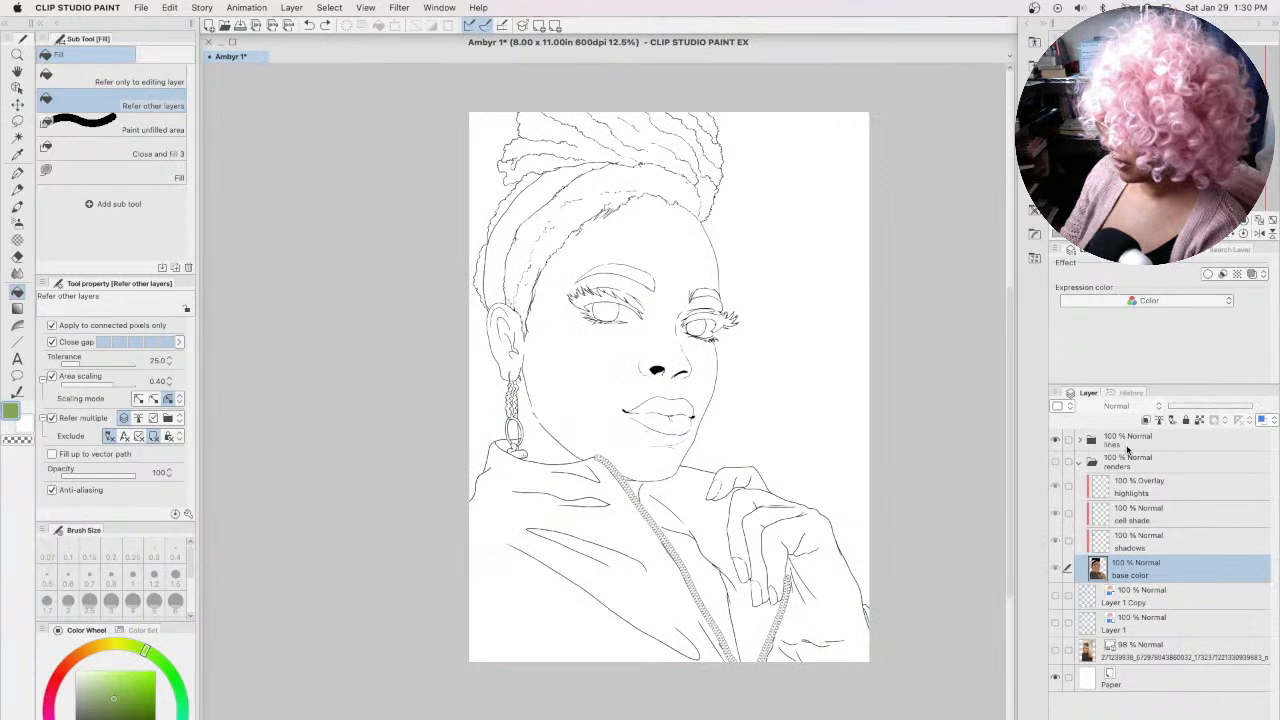
left_click(1131, 447)
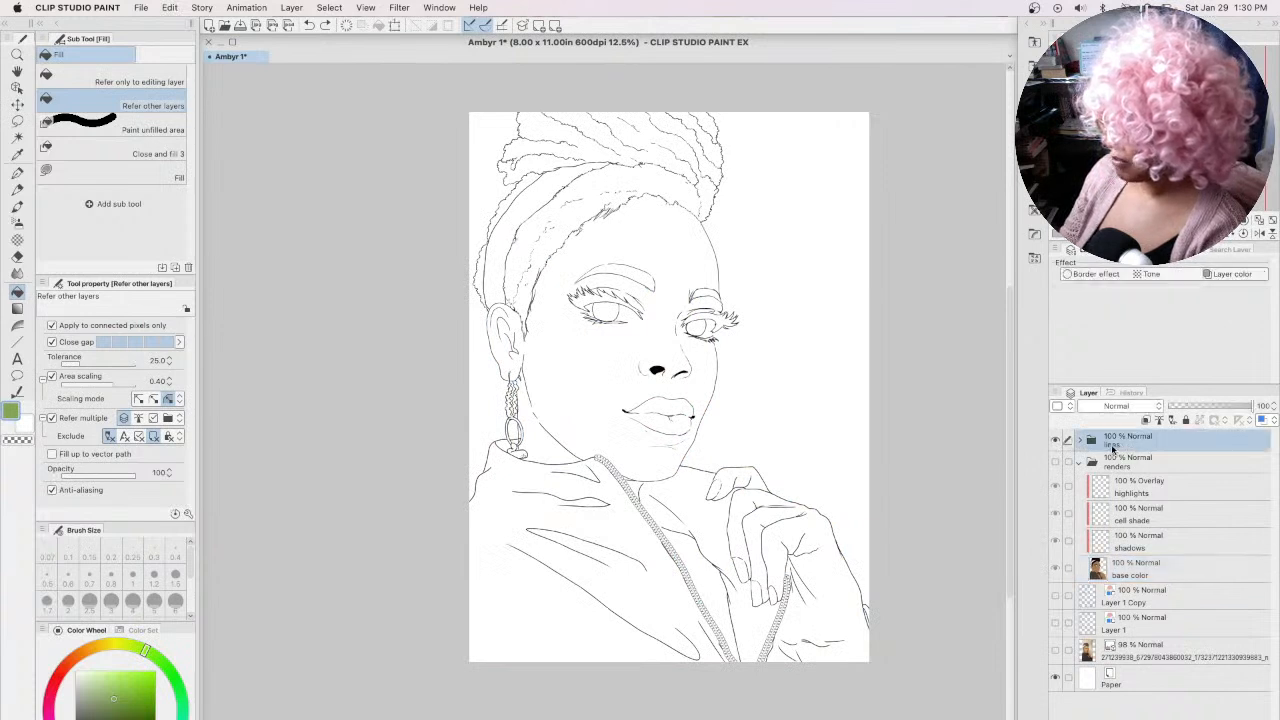
left_click(1055, 462)
Step: Collapse the renders folder and try placing the lines folder below it, returning lines to the top of the stack
left_click(1080, 464)
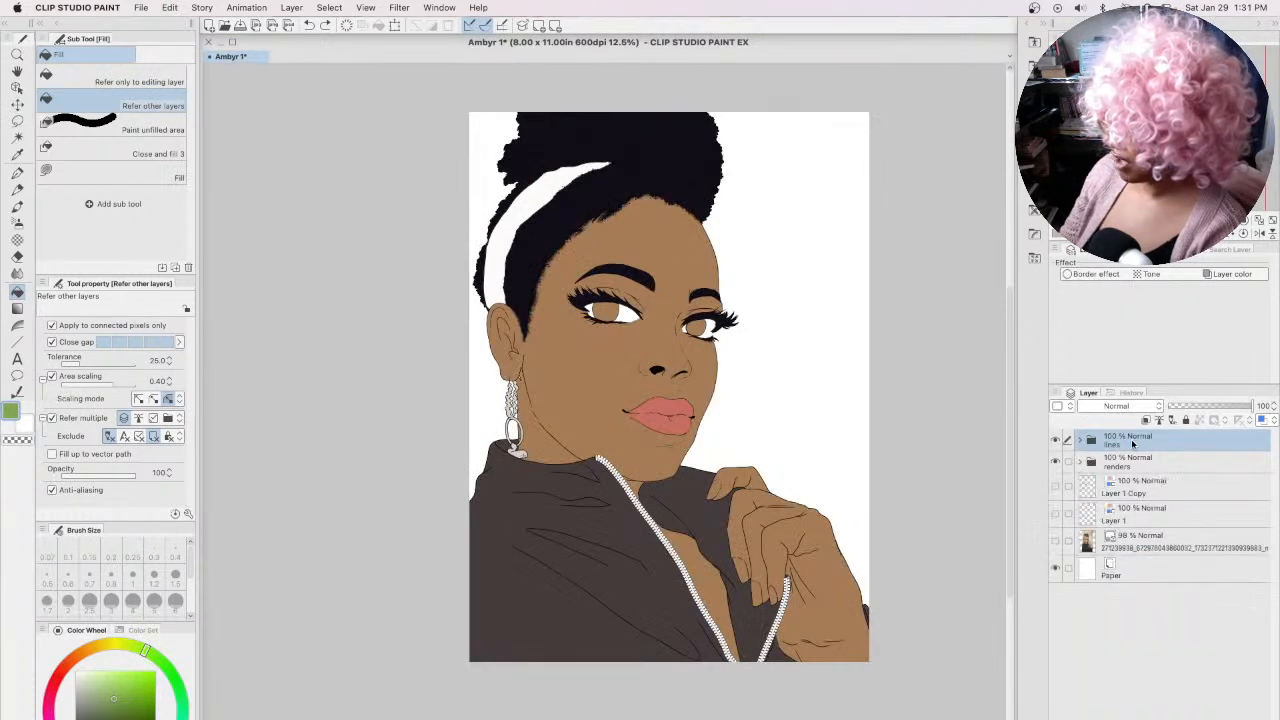
left_click_drag(1133, 450, 1140, 482)
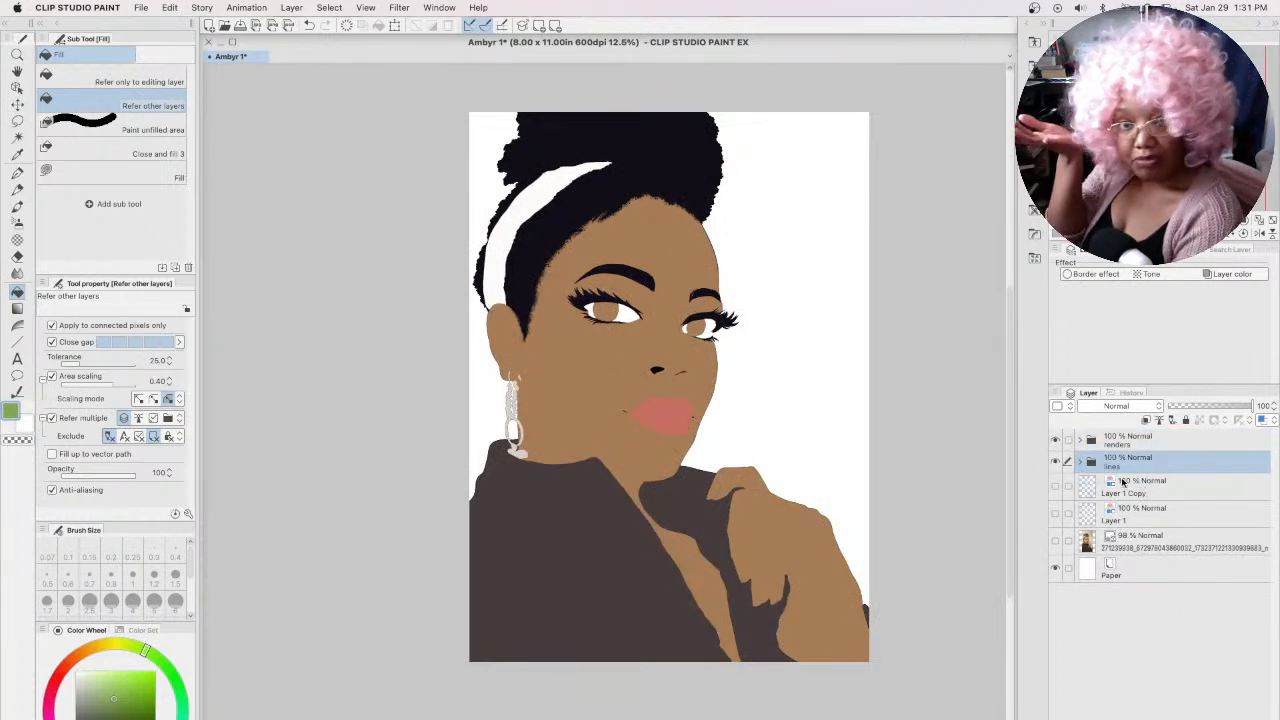
mouse_move(1160, 465)
left_mouse_down()
mouse_move(1184, 413)
mouse_move(1158, 436)
left_mouse_up()
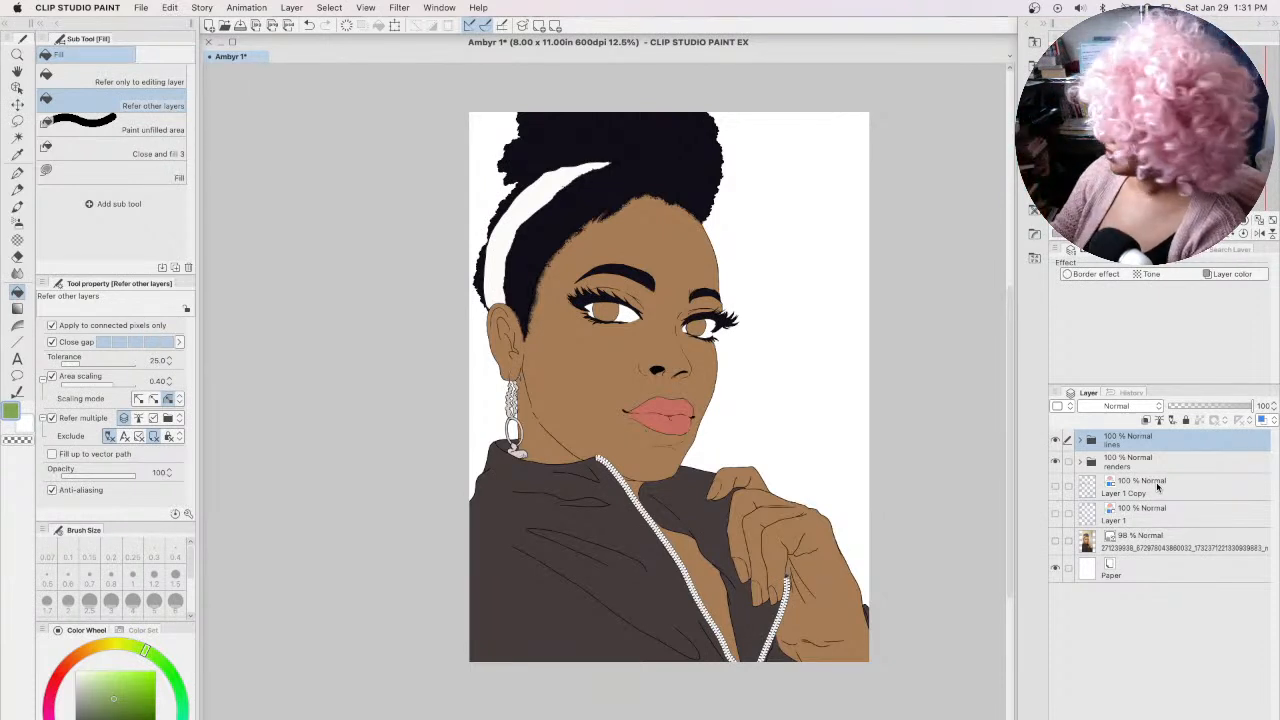
Step: Expand the renders folder and inspect the base color layer by hiding and showing it
left_click(1081, 462)
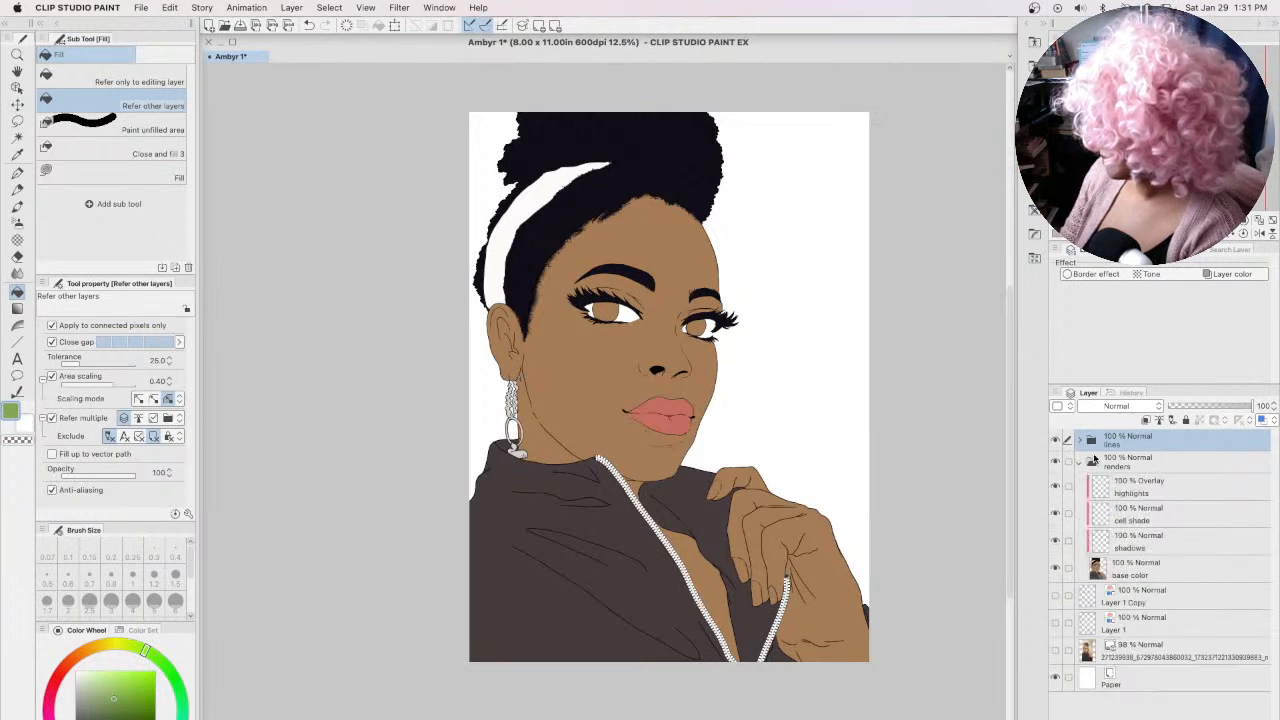
left_click(1145, 577)
left_click(1055, 568)
left_click(1055, 568)
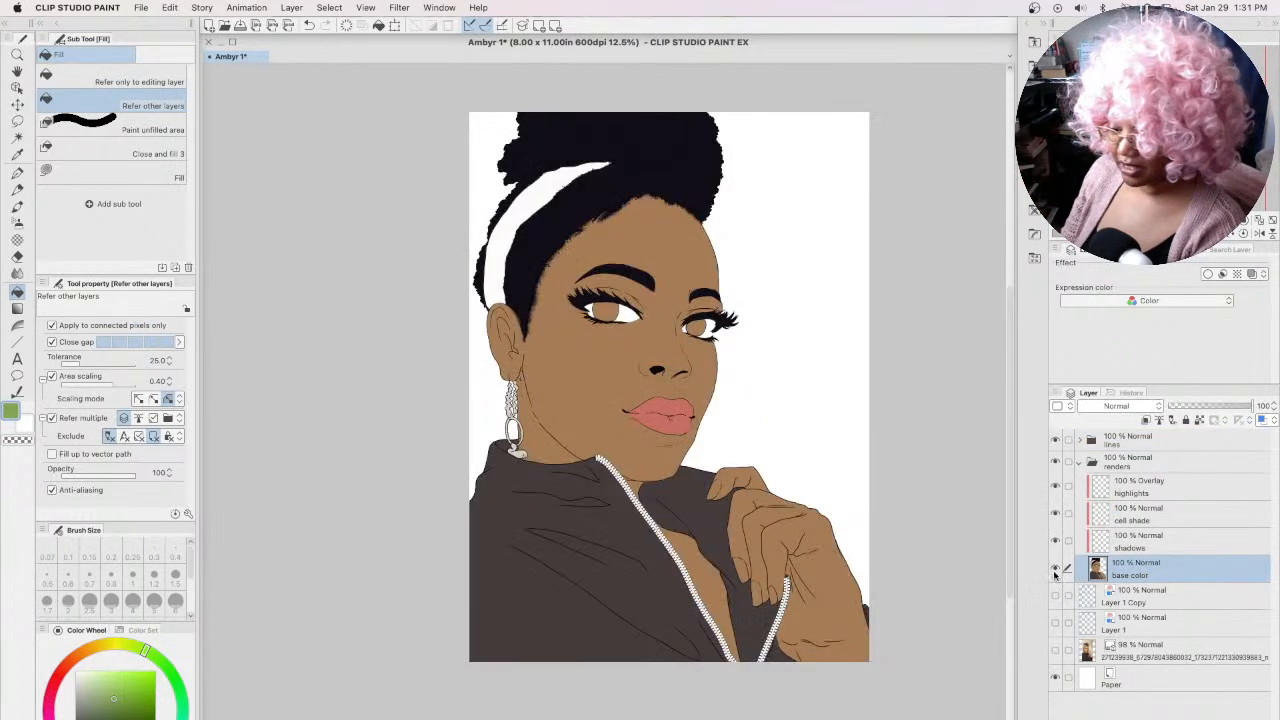
Step: Choose the Soft airbrush and set the blending mode of both the shadows and cell shade layers to Multiply
left_click(1150, 542)
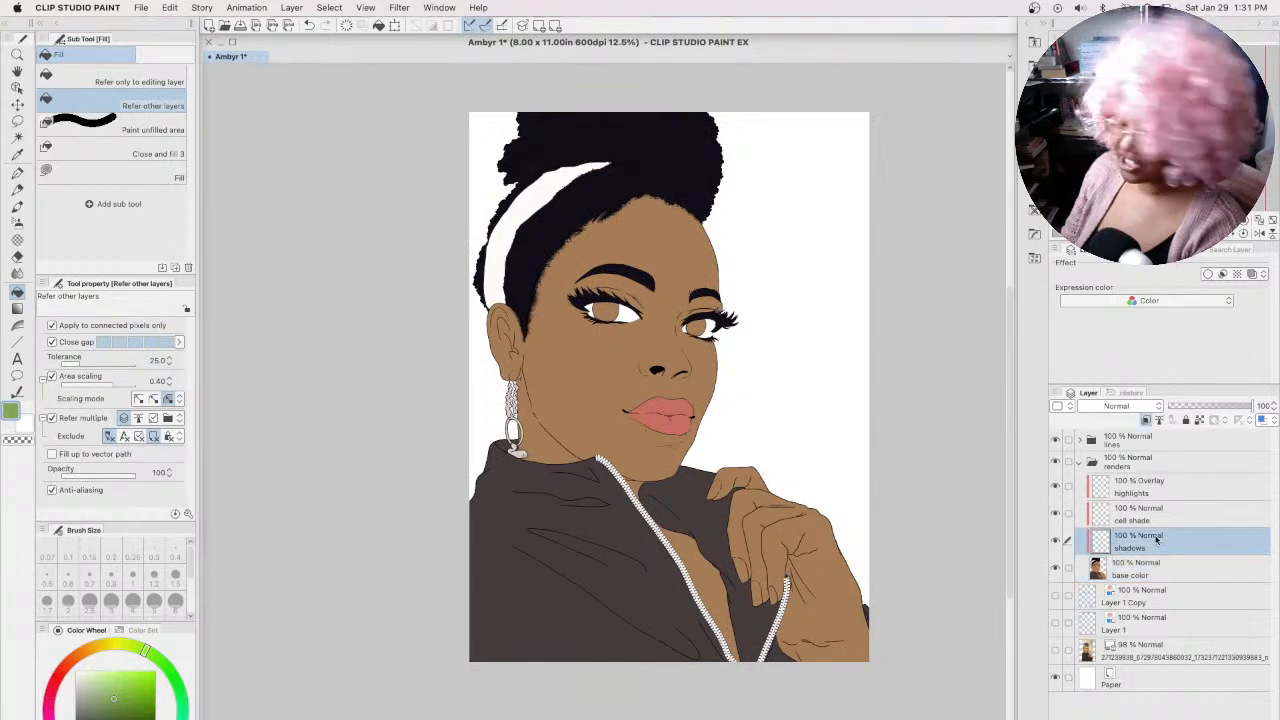
left_click(18, 240)
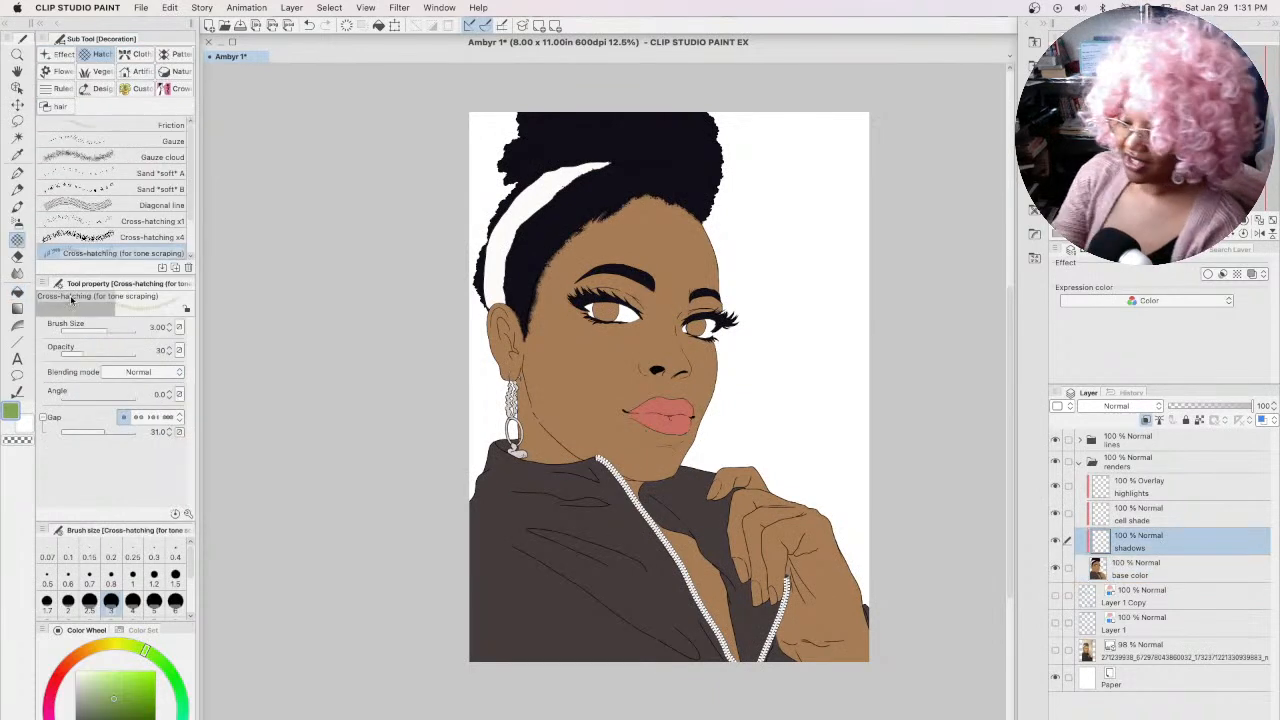
left_click(18, 223)
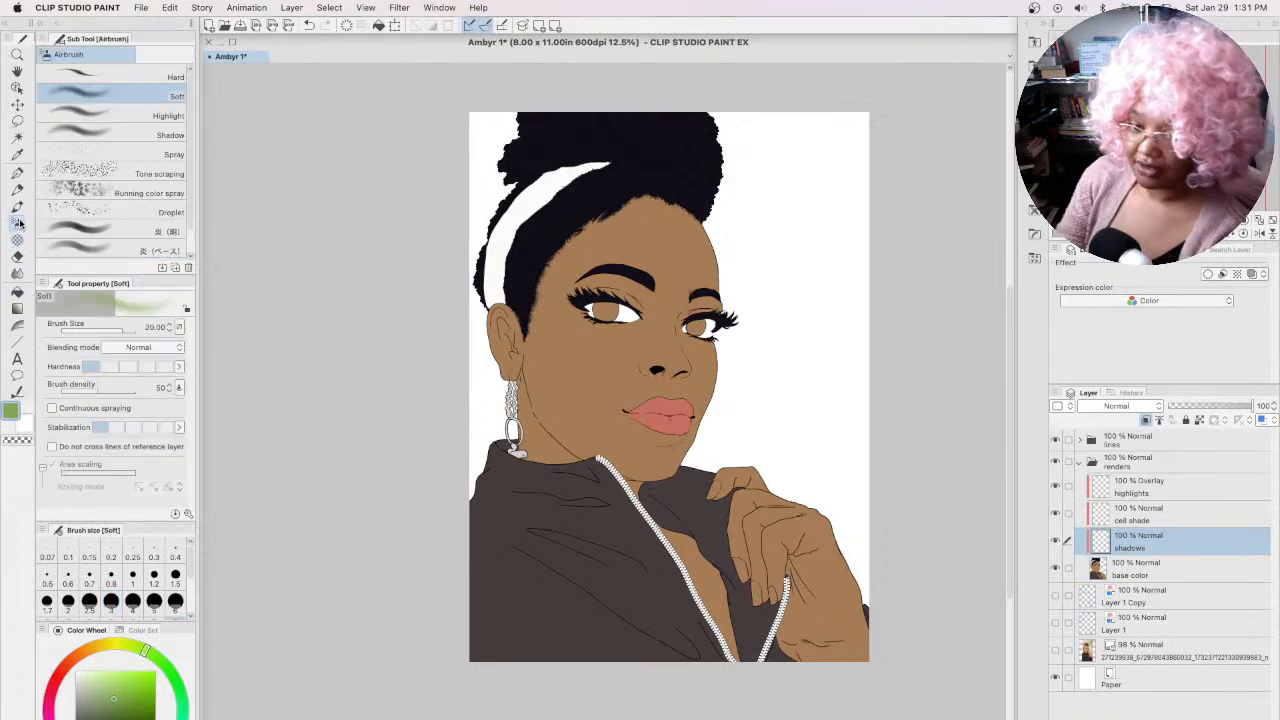
left_click(1126, 409)
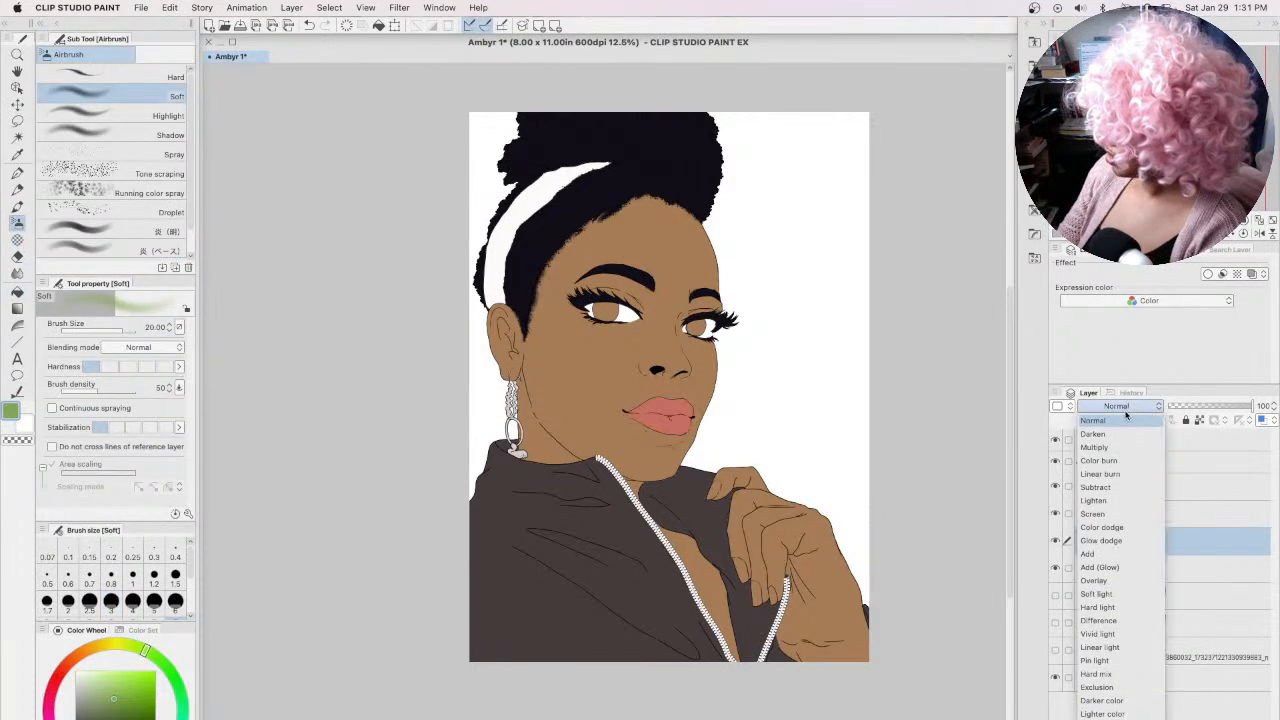
left_click(1116, 453)
left_click(1162, 510)
left_click(1124, 407)
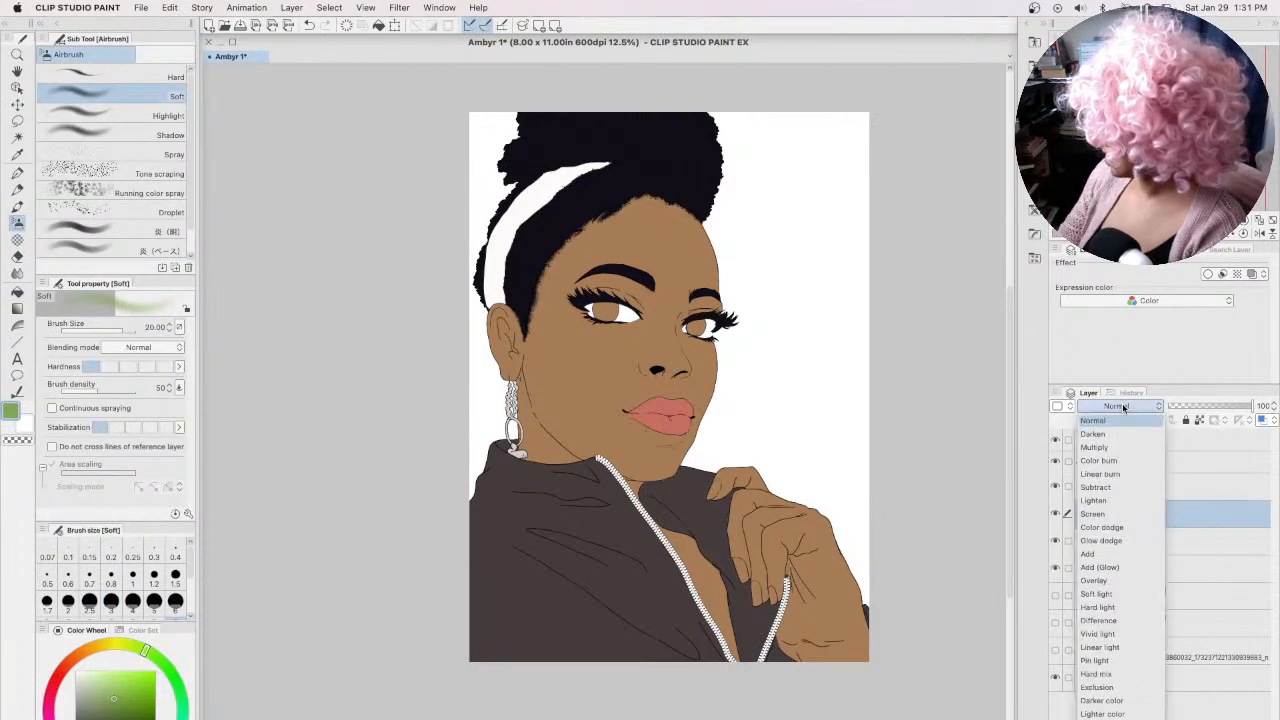
left_click(1117, 450)
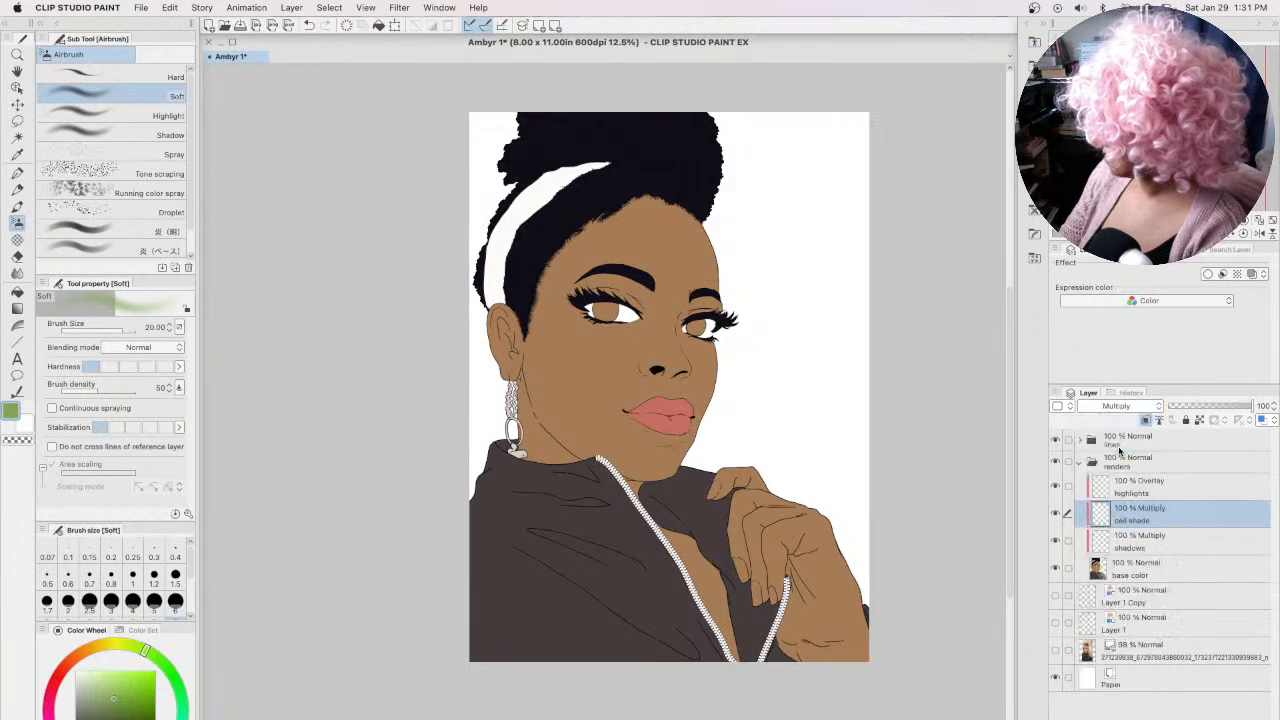
Step: On the shadows layer, pick a muted red shading color and enlarge the Soft airbrush to size 60
left_click(1153, 538)
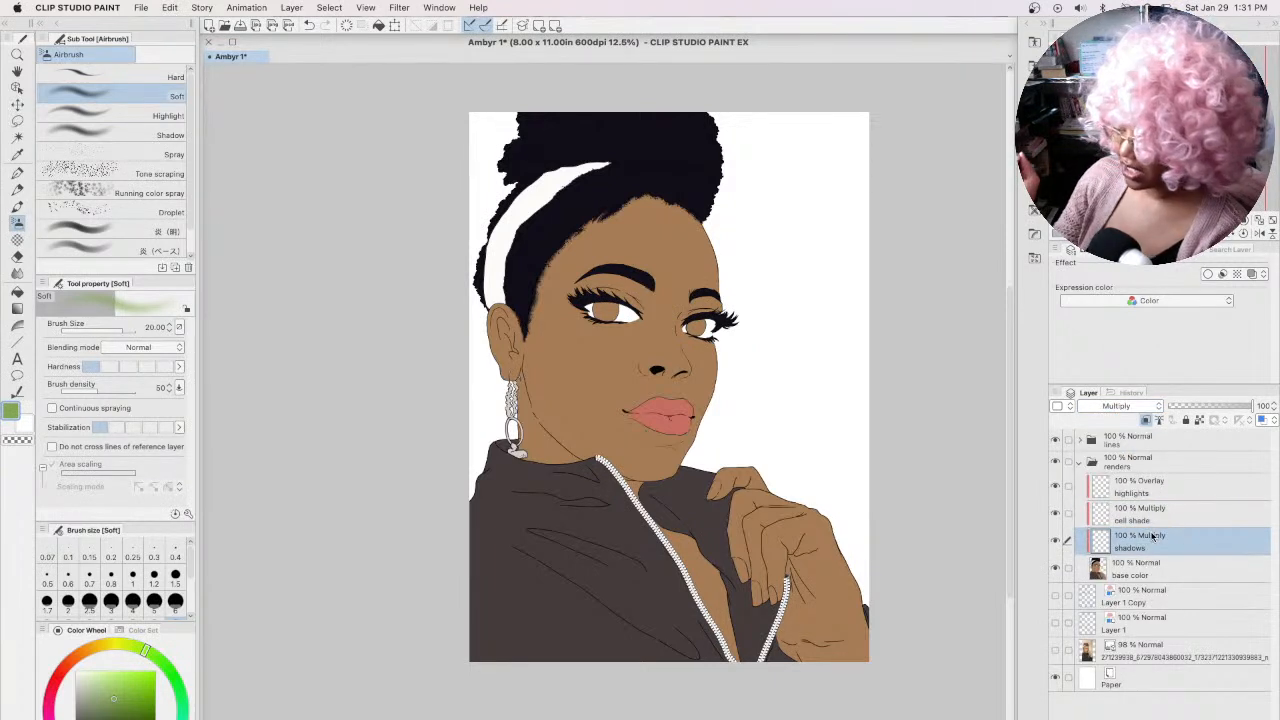
left_click(67, 673)
left_click_drag(112, 697, 100, 683)
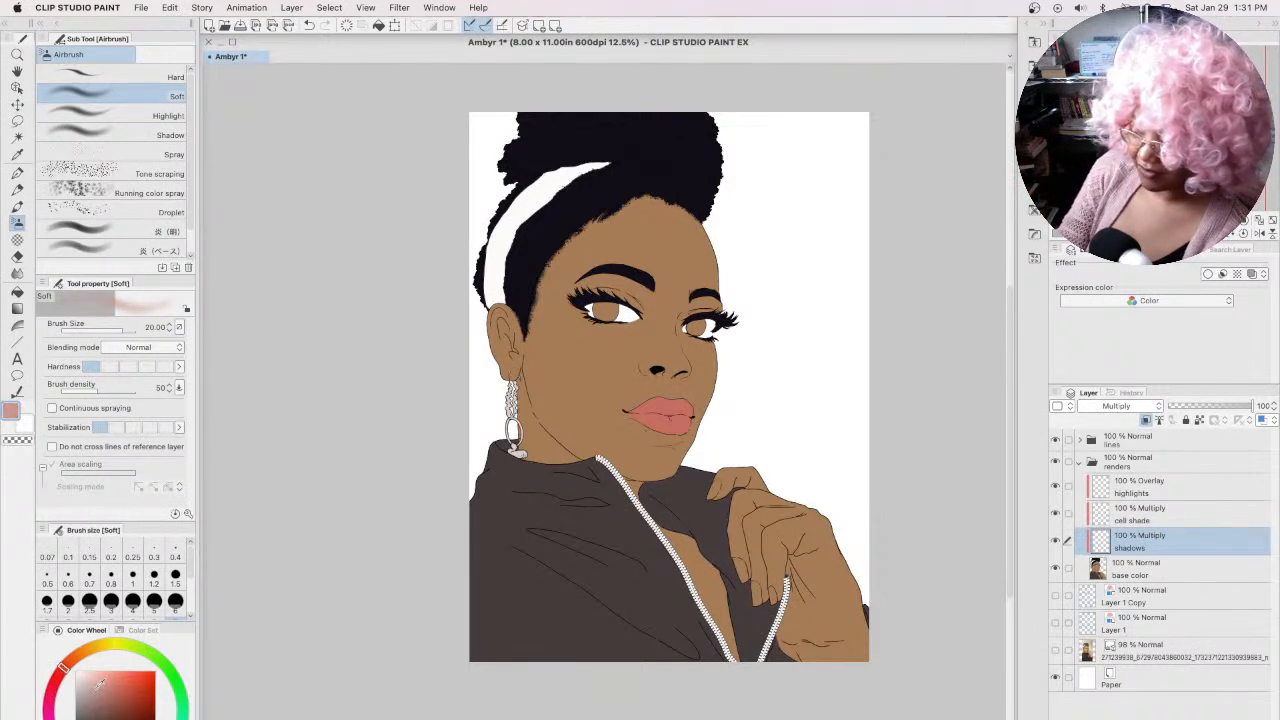
key("bracketright")
key("bracketright")
key("bracketright")
key("bracketright")
key("bracketright")
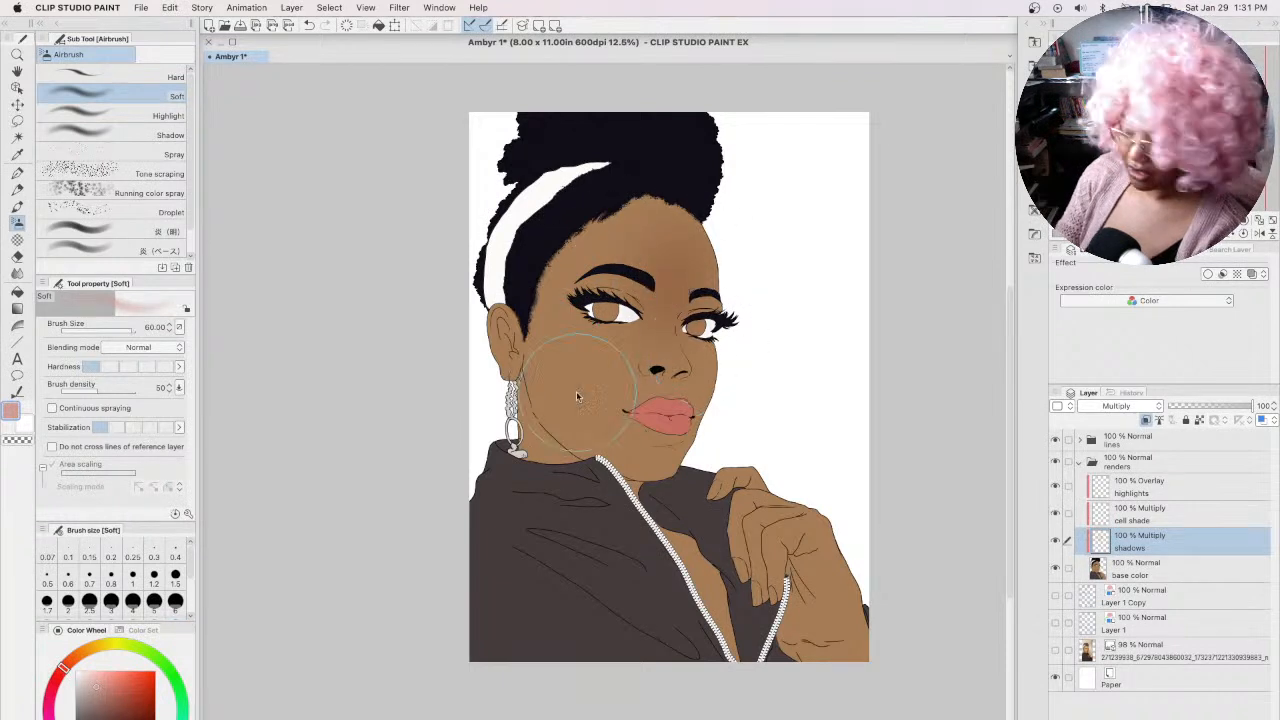
Step: Undo the trial forehead shading on the shadows layer and readjust the muted red shading color
left_click(95, 693)
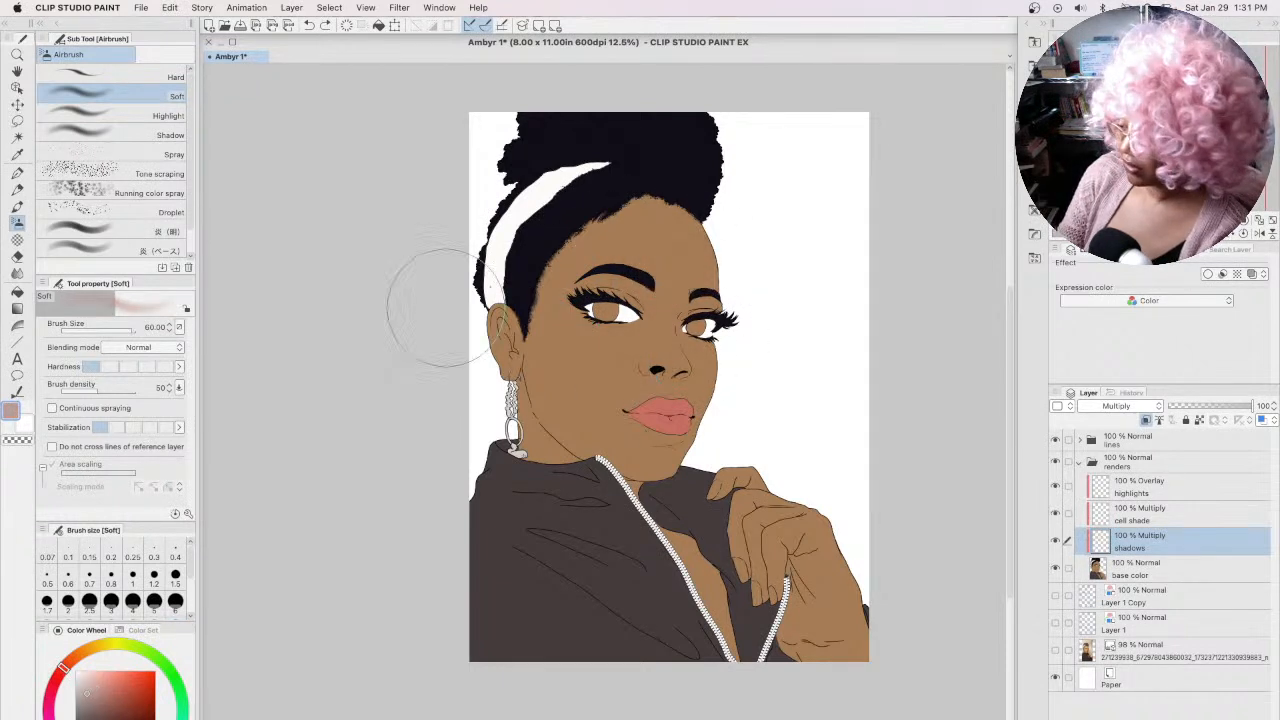
key("super+z")
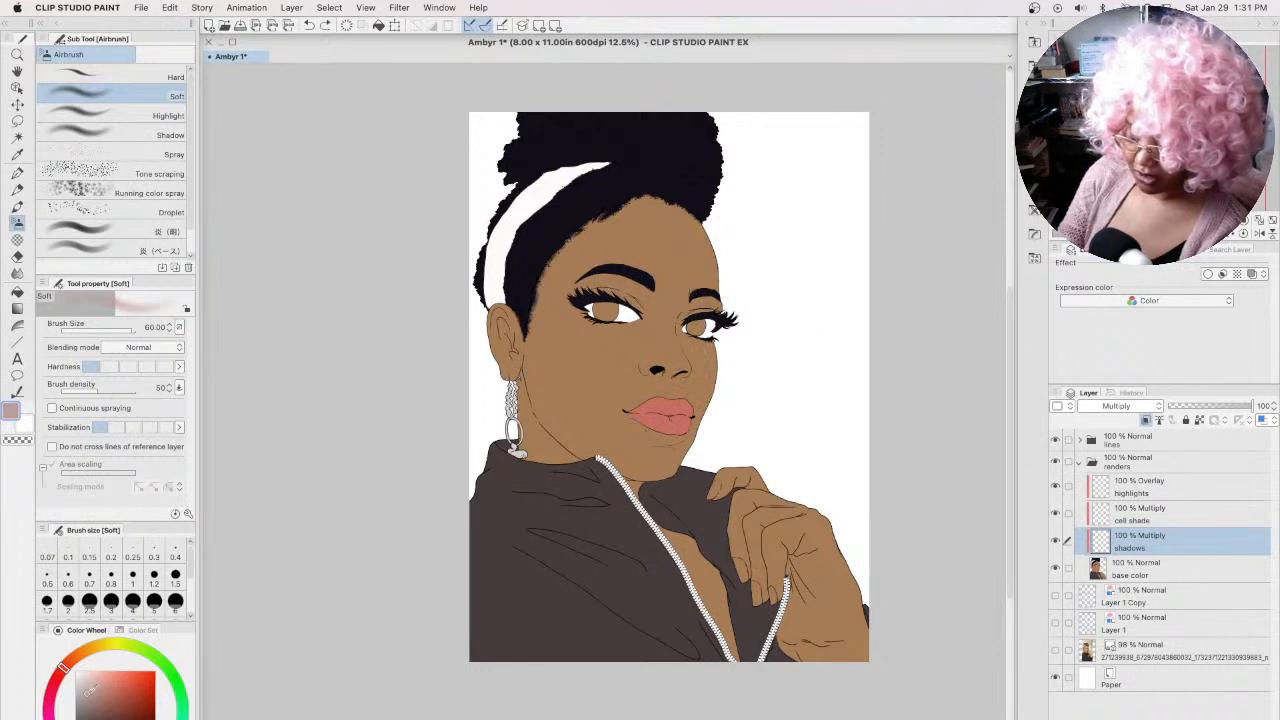
key("super+z")
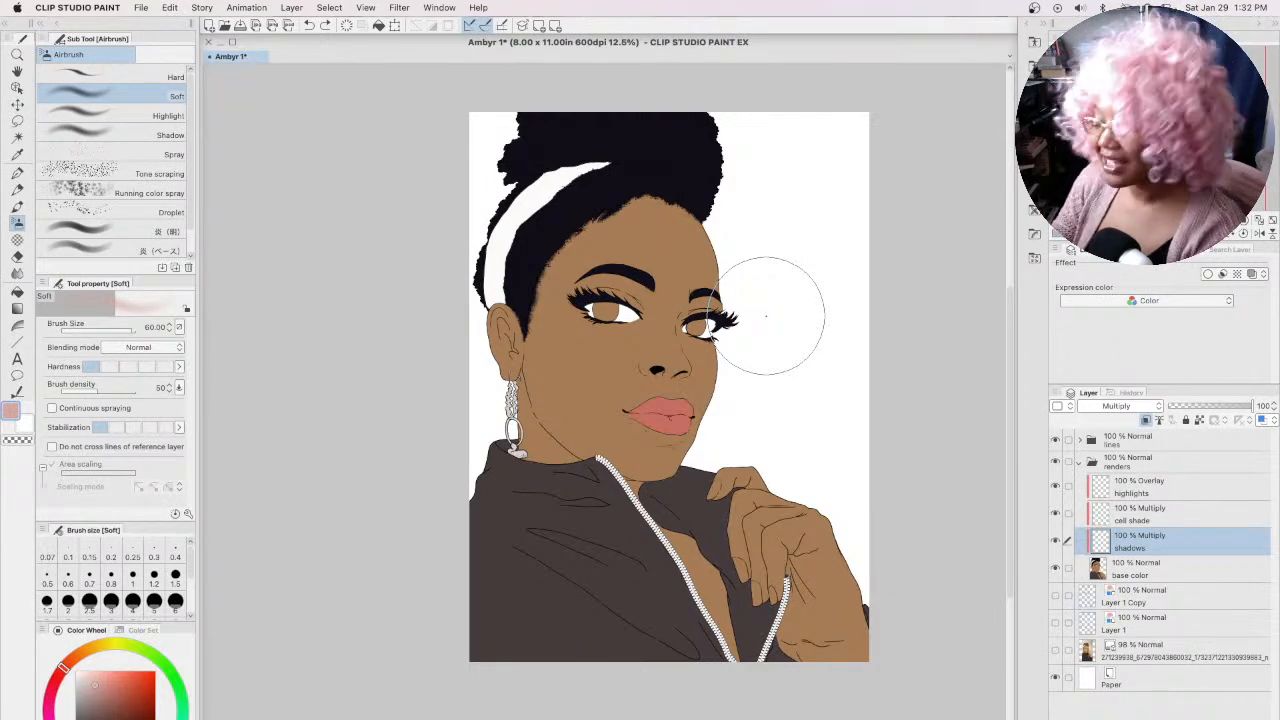
Step: Airbrush soft shadows along the forehead hairline and the side of the face, reducing the brush size to 25
scroll(644, 254, "up", 1)
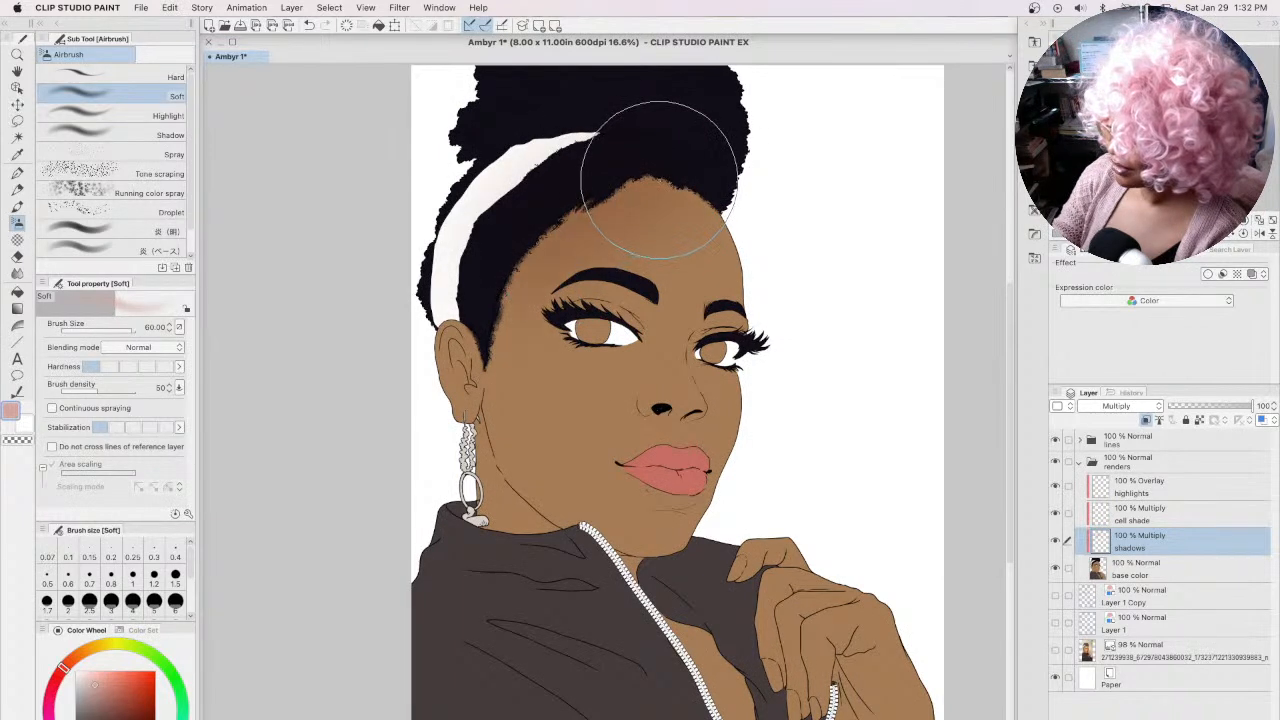
key("bracketleft")
key("bracketleft")
key("bracketleft")
key("bracketleft")
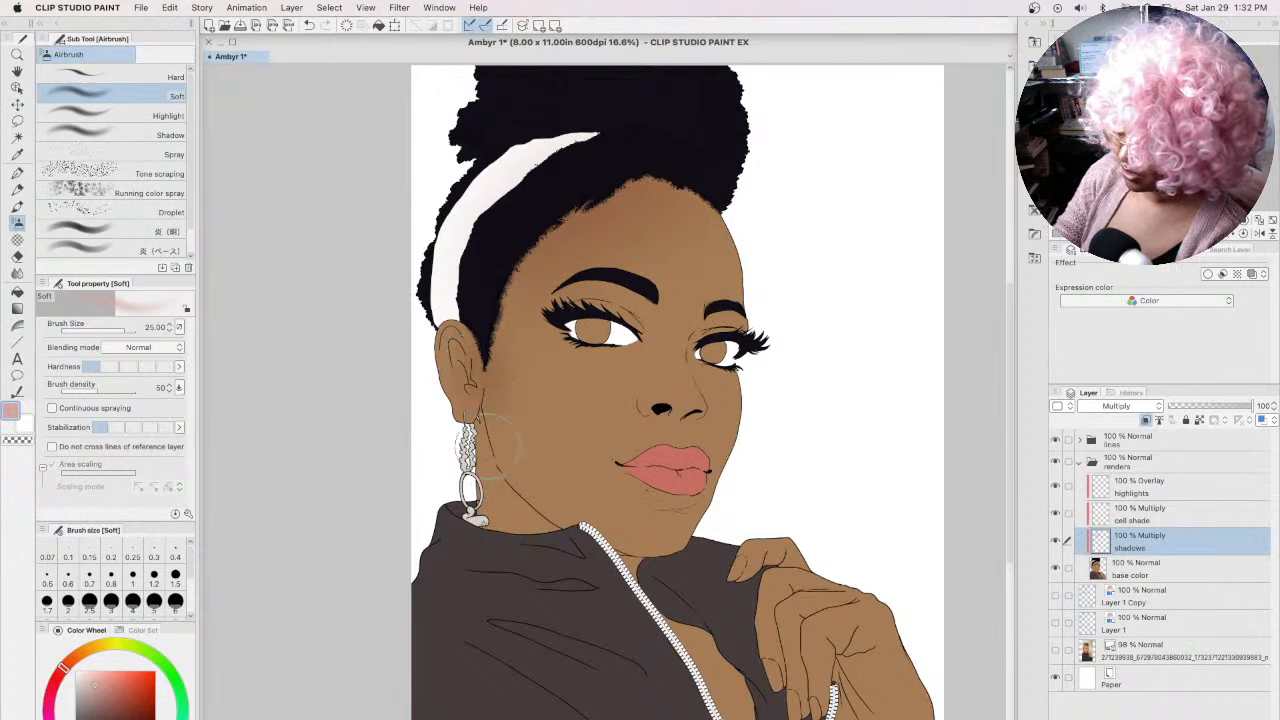
Step: Enlarge the airbrush to size 40 and shade the jaw, neck and exposed chest area
key("bracketright")
key("bracketright")
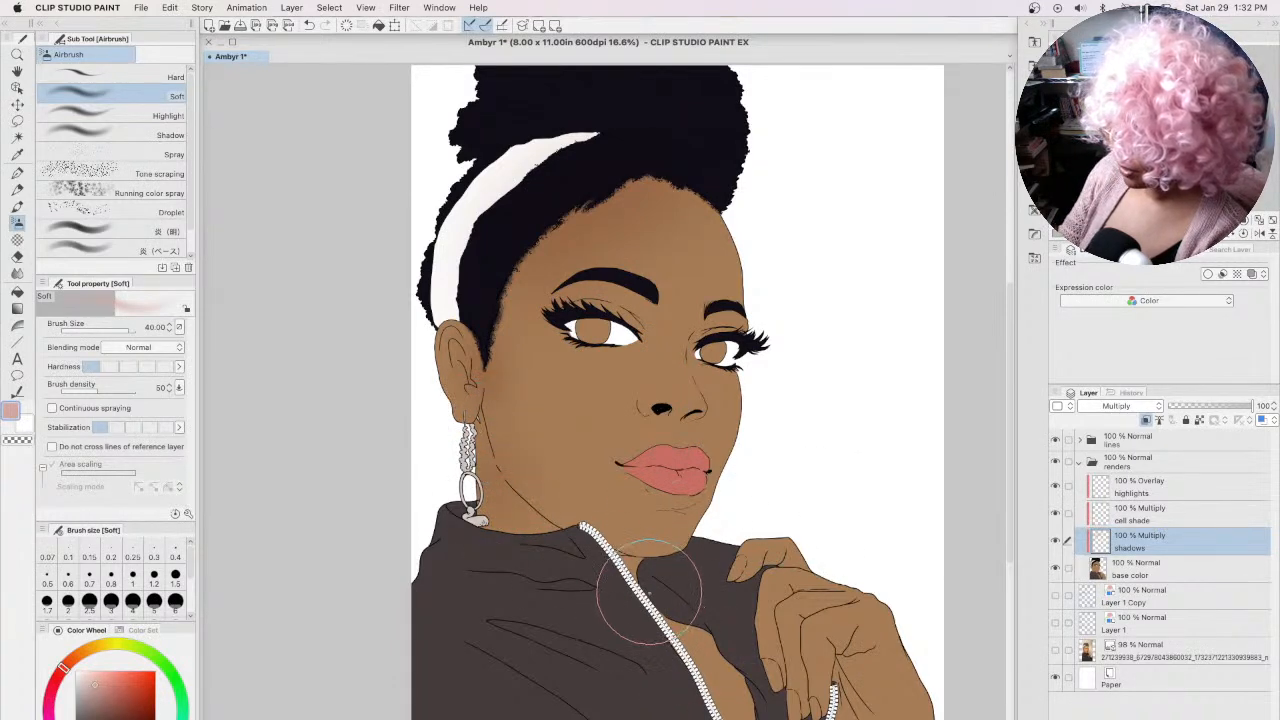
scroll(1008, 445, "down", 5)
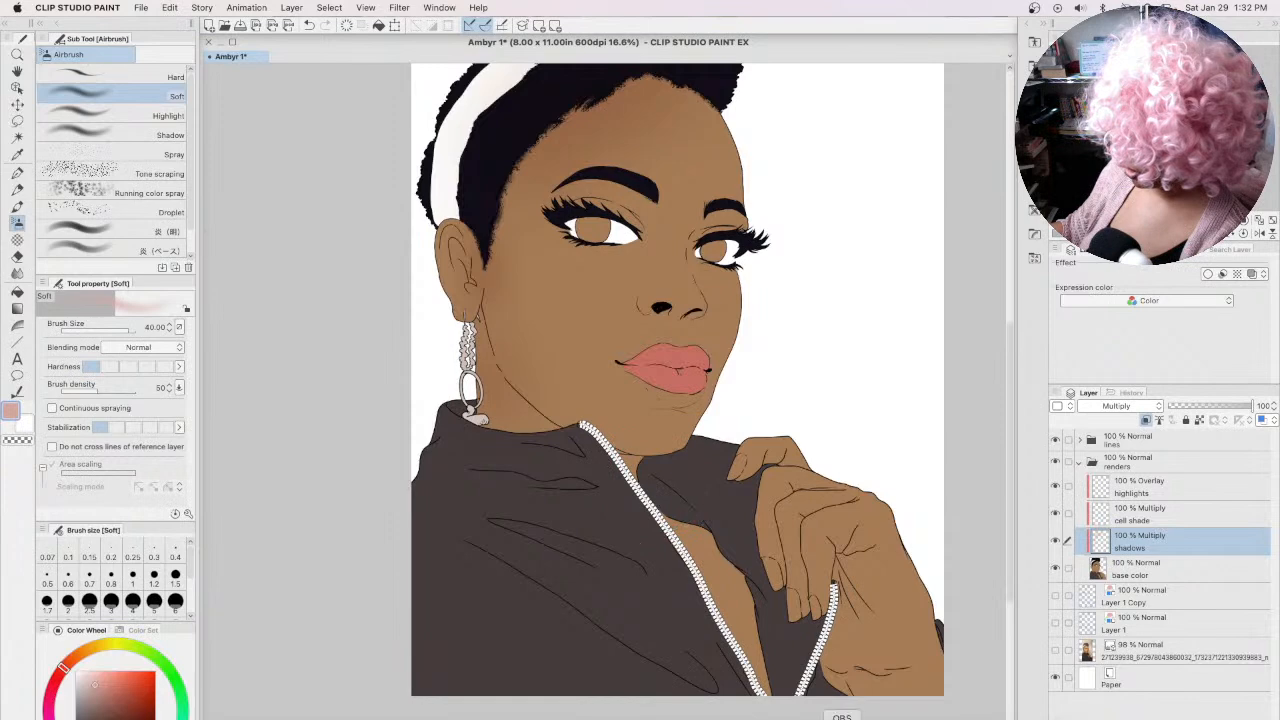
left_click(842, 718)
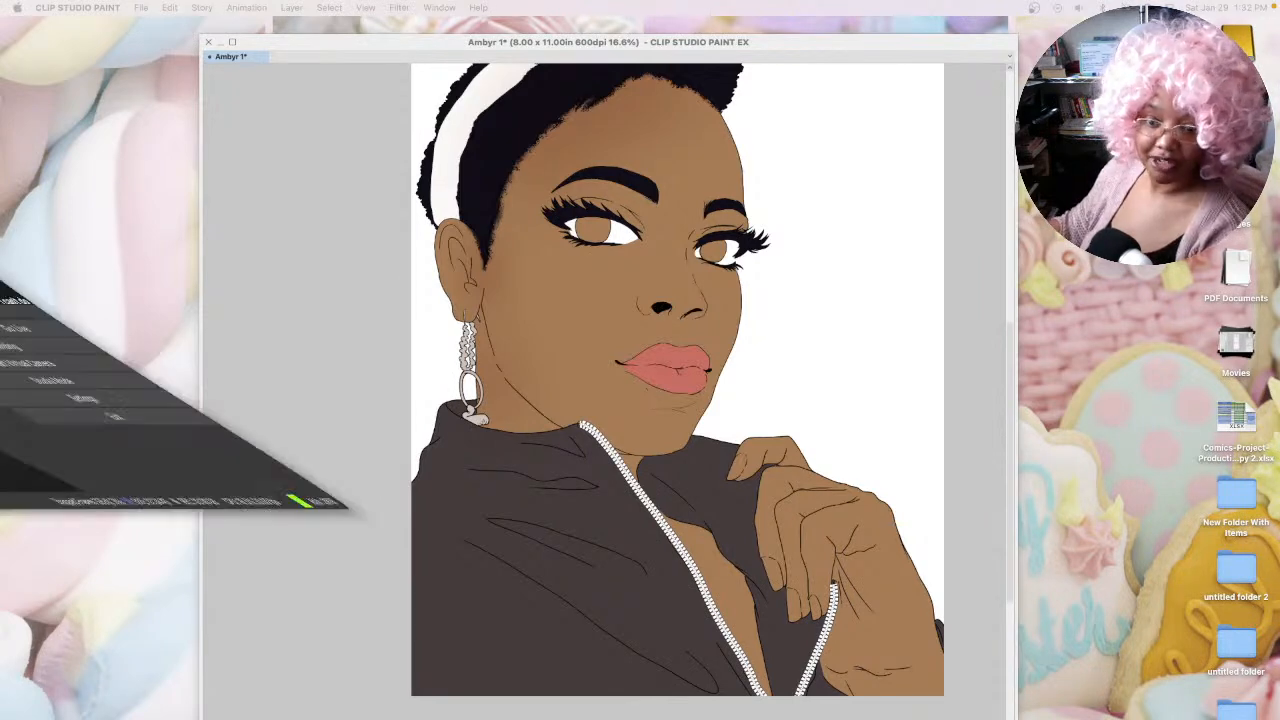
left_click(885, 423)
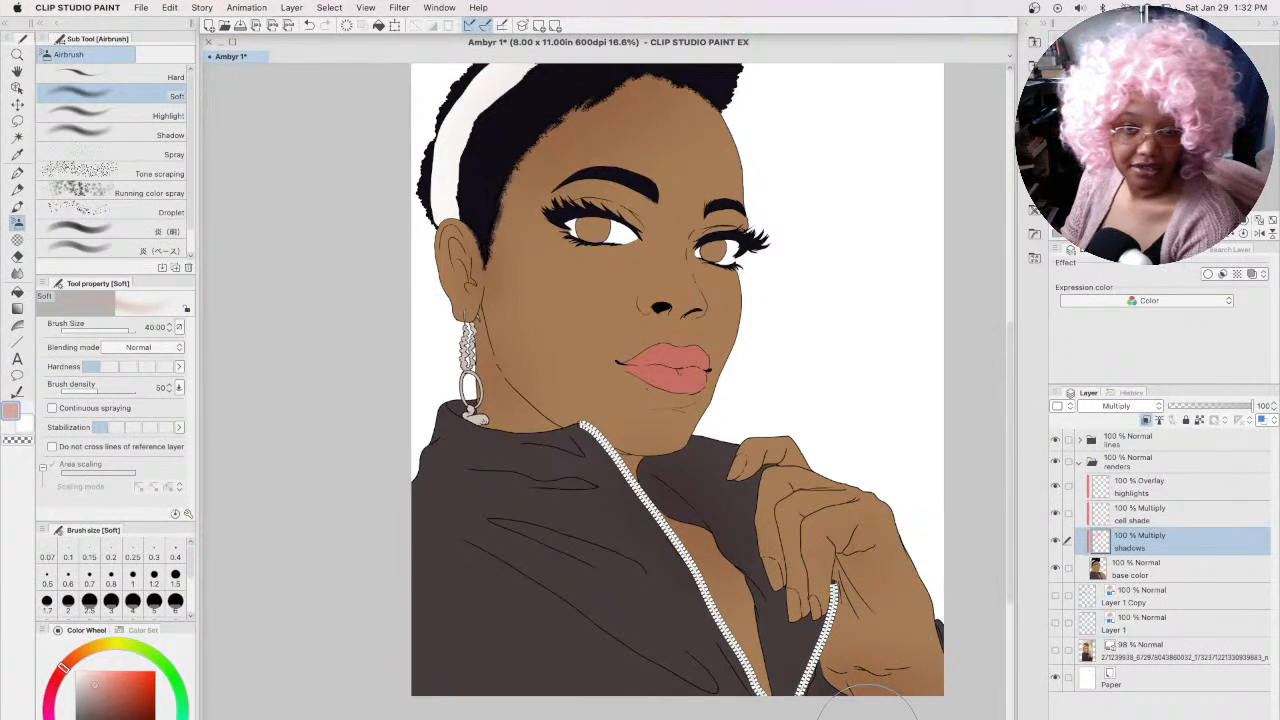
Step: Shade the raised hand and wrist, using brush size 15 around the finger creases and size 40 for broader areas
key("bracketleft")
key("bracketleft")
key("bracketleft")
key("bracketleft")
key("bracketleft")
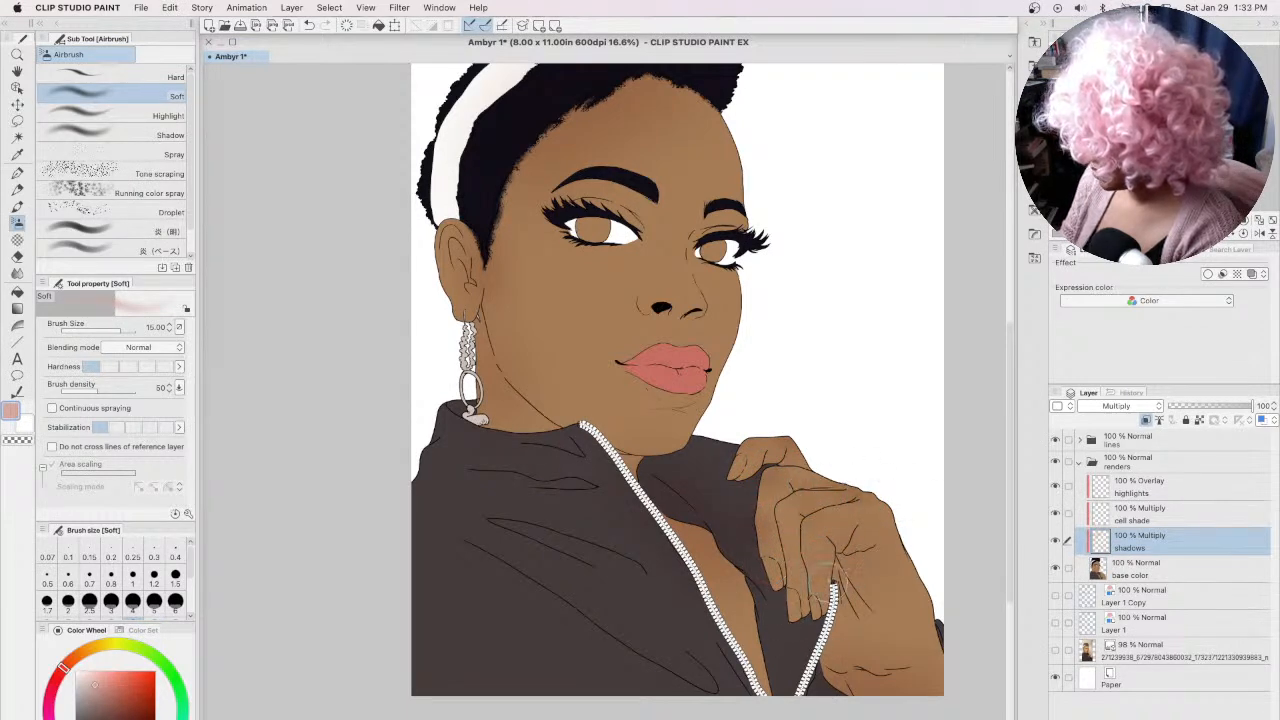
key("bracketright")
key("bracketright")
key("bracketright")
key("bracketright")
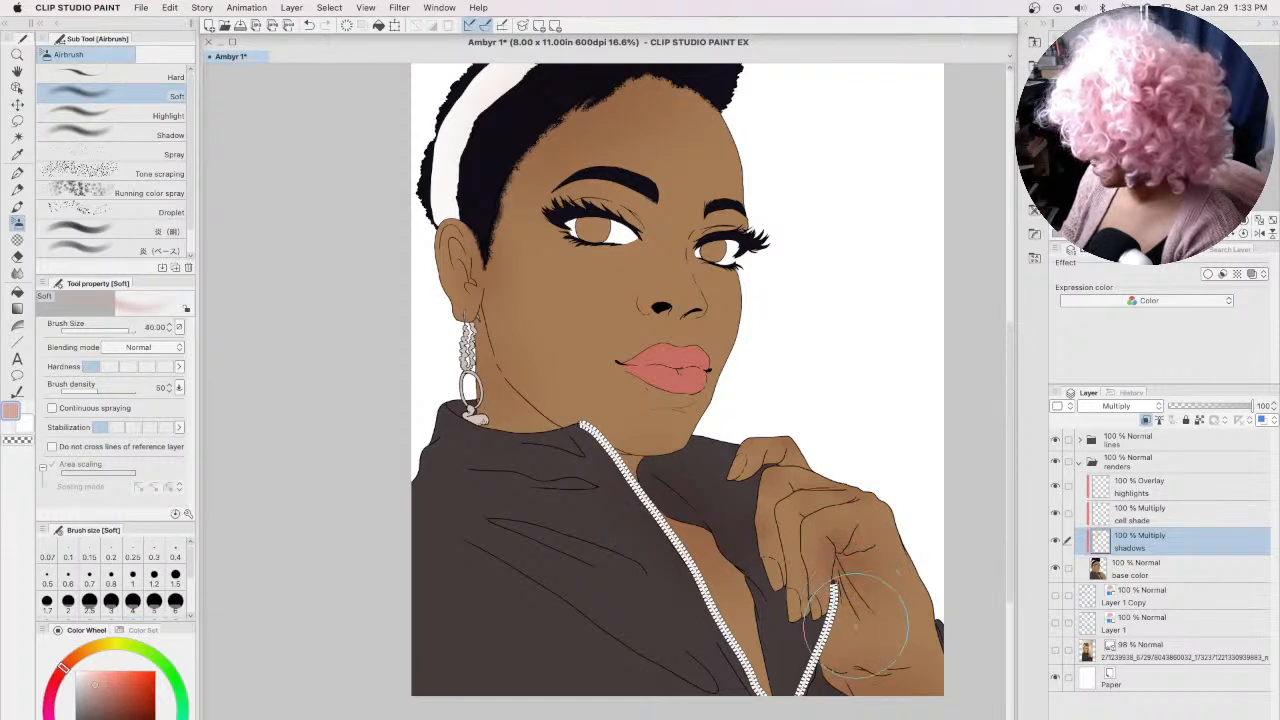
Step: Try shading the lips with the airbrush at size 15, compare with the reference photo, and undo the lip shading
key("bracketleft")
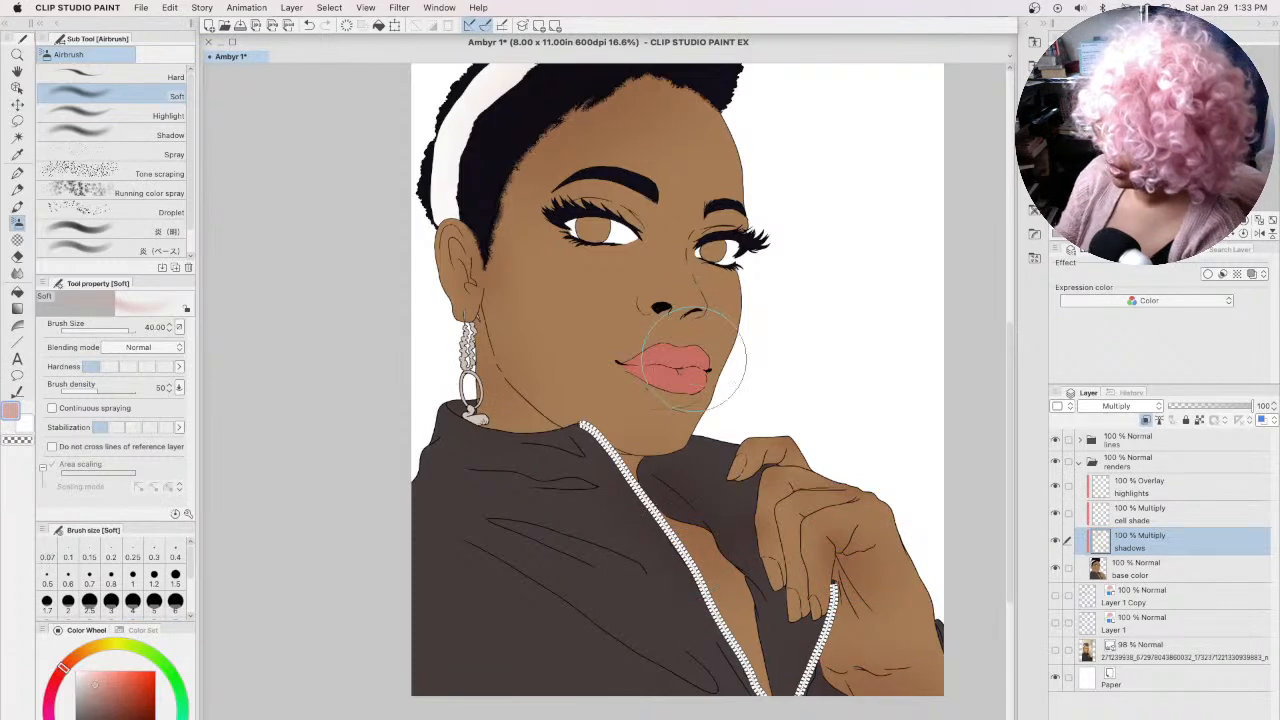
key("bracketleft")
key("bracketleft")
key("bracketleft")
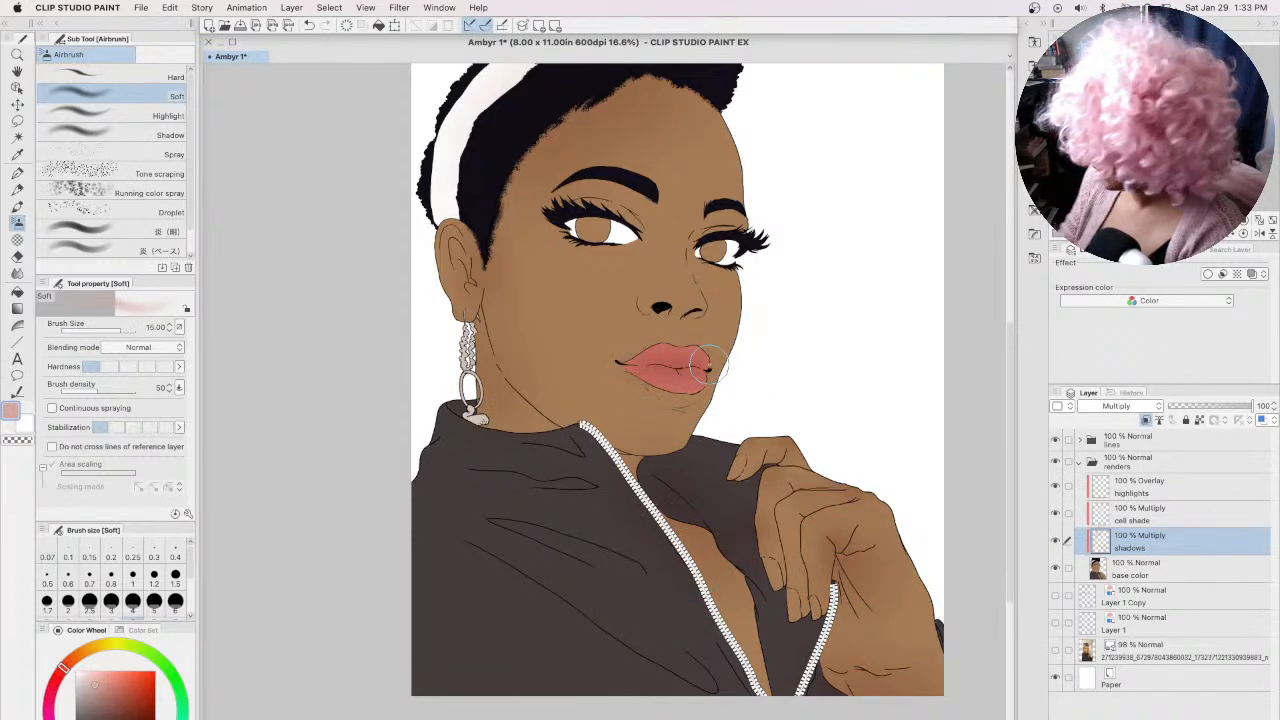
left_click(1055, 651)
left_click(1055, 461)
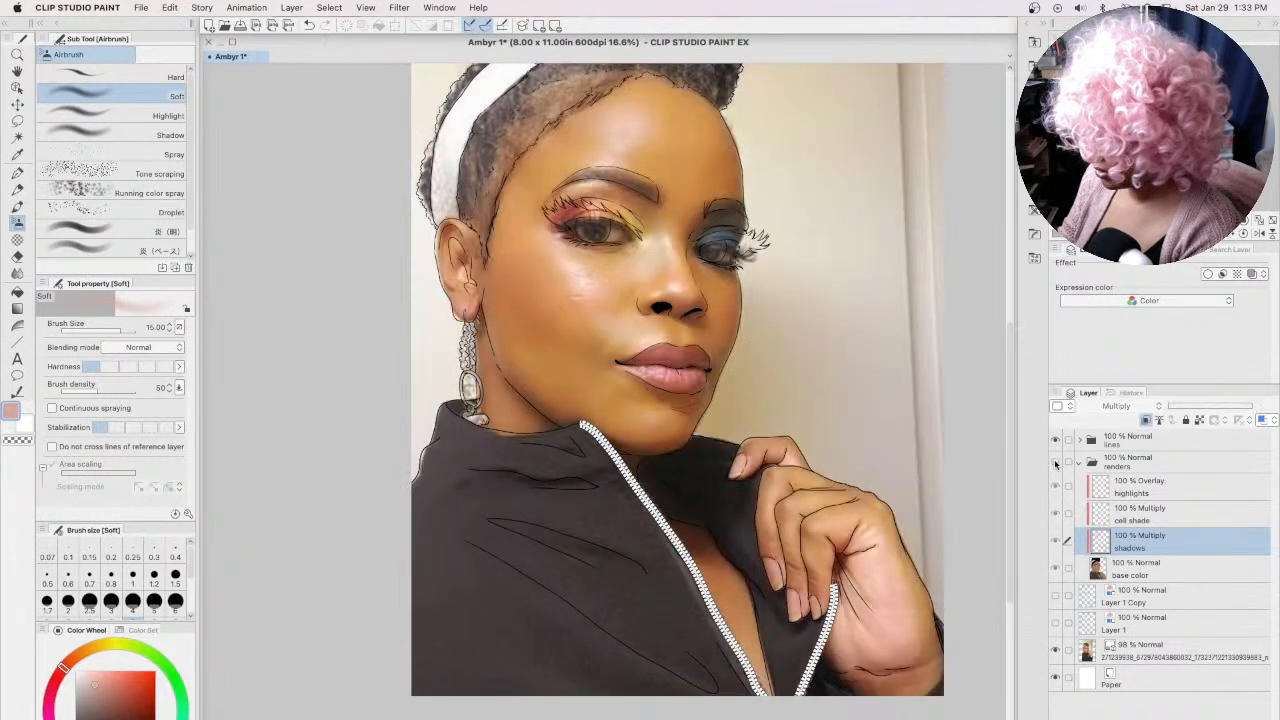
left_click(1055, 461)
left_click(1055, 651)
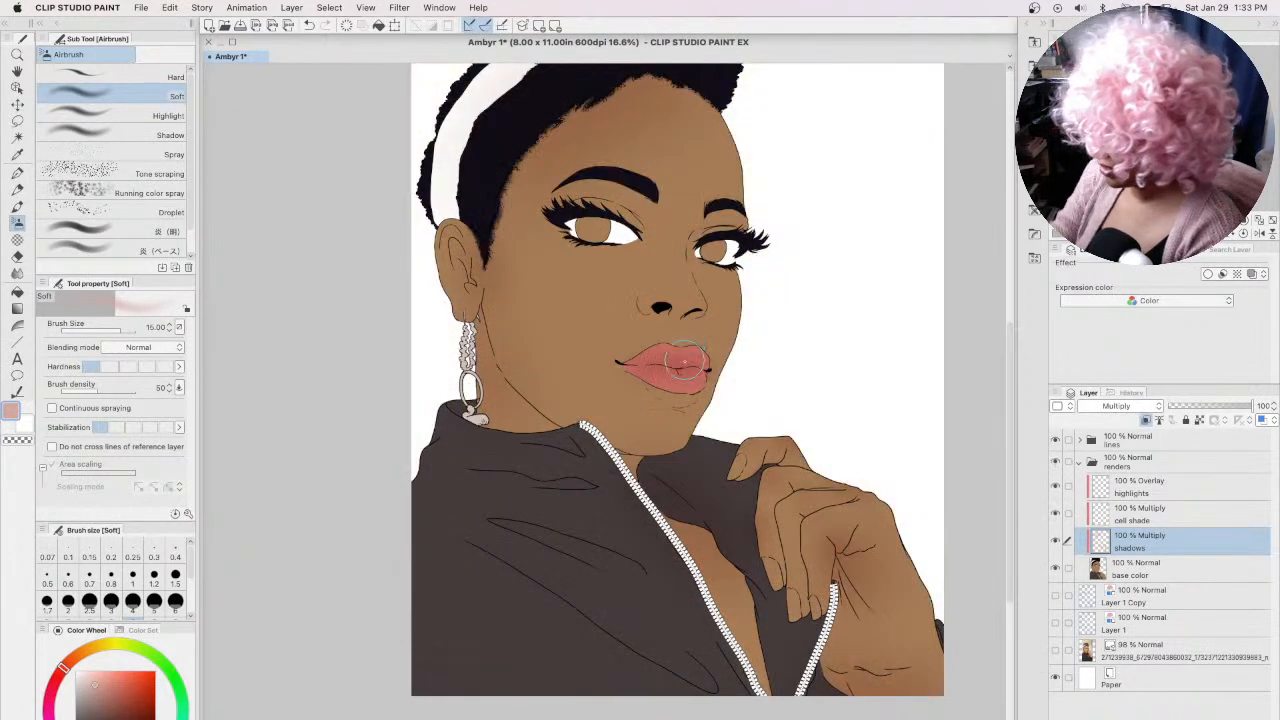
key("super+z")
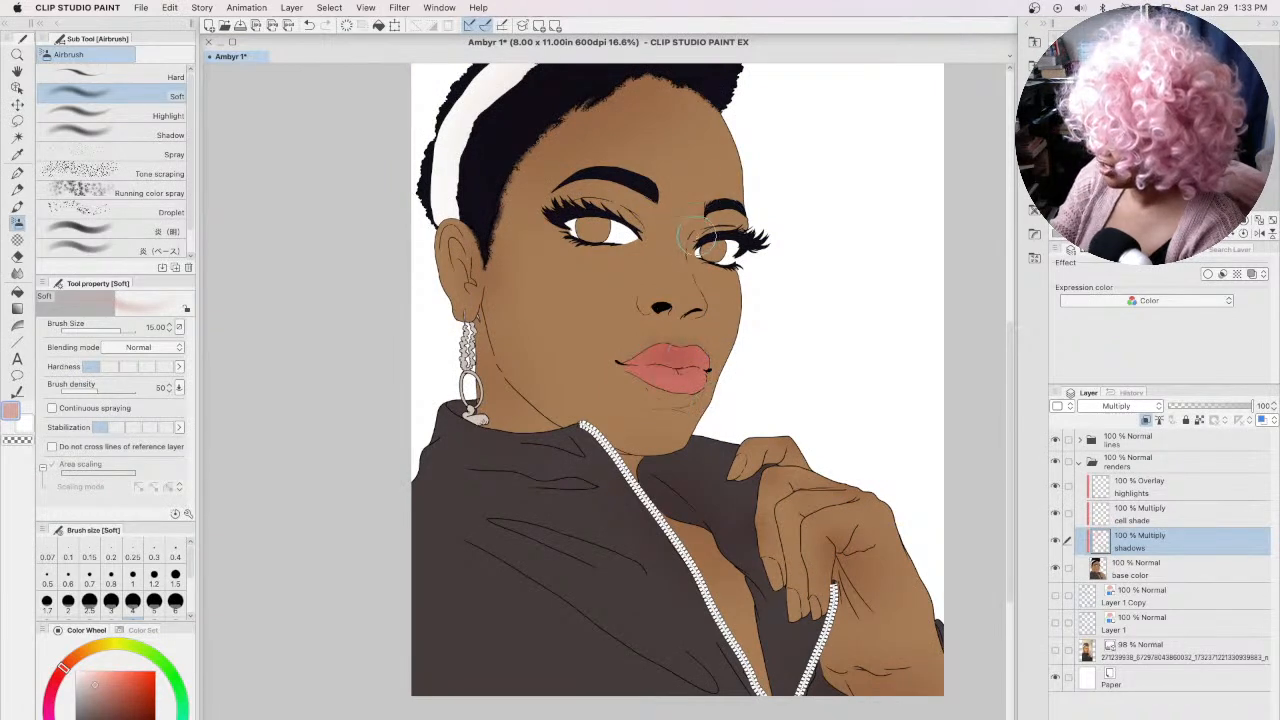
Step: Shade the inner eye corners and the sides of the nose bridge with the airbrush at sizes 15 to 20
key("bracketright")
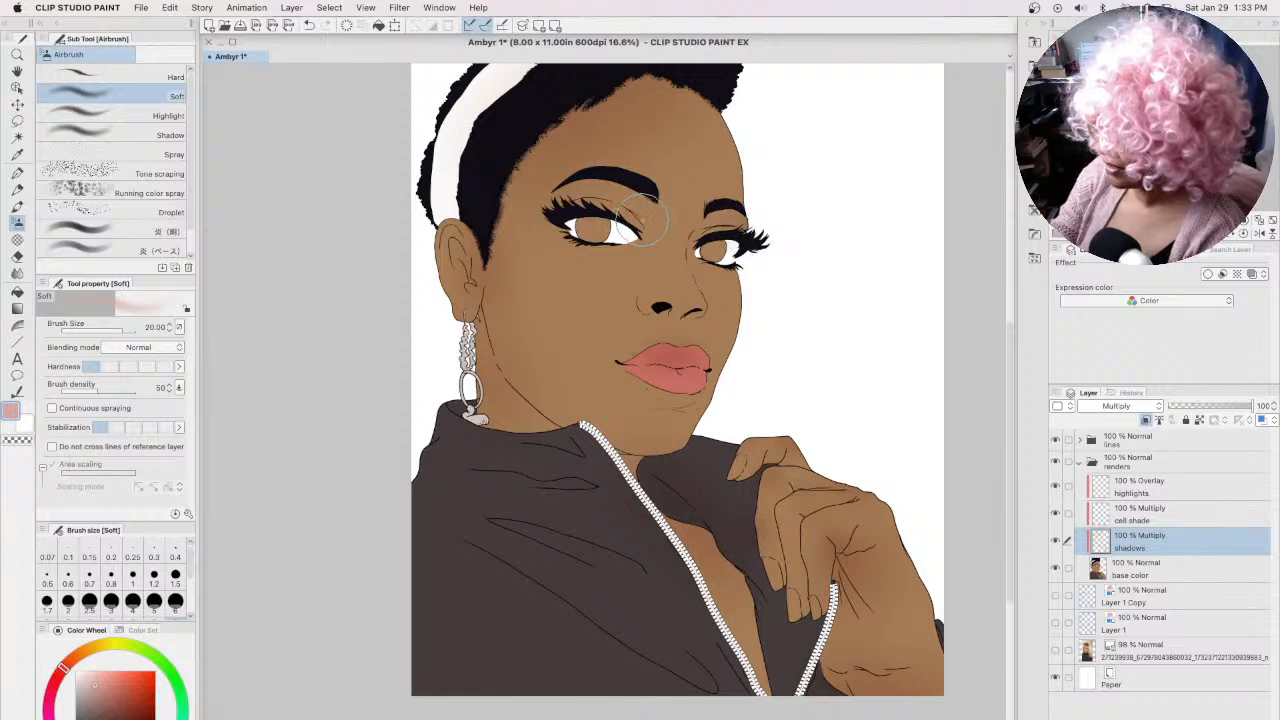
key("bracketright")
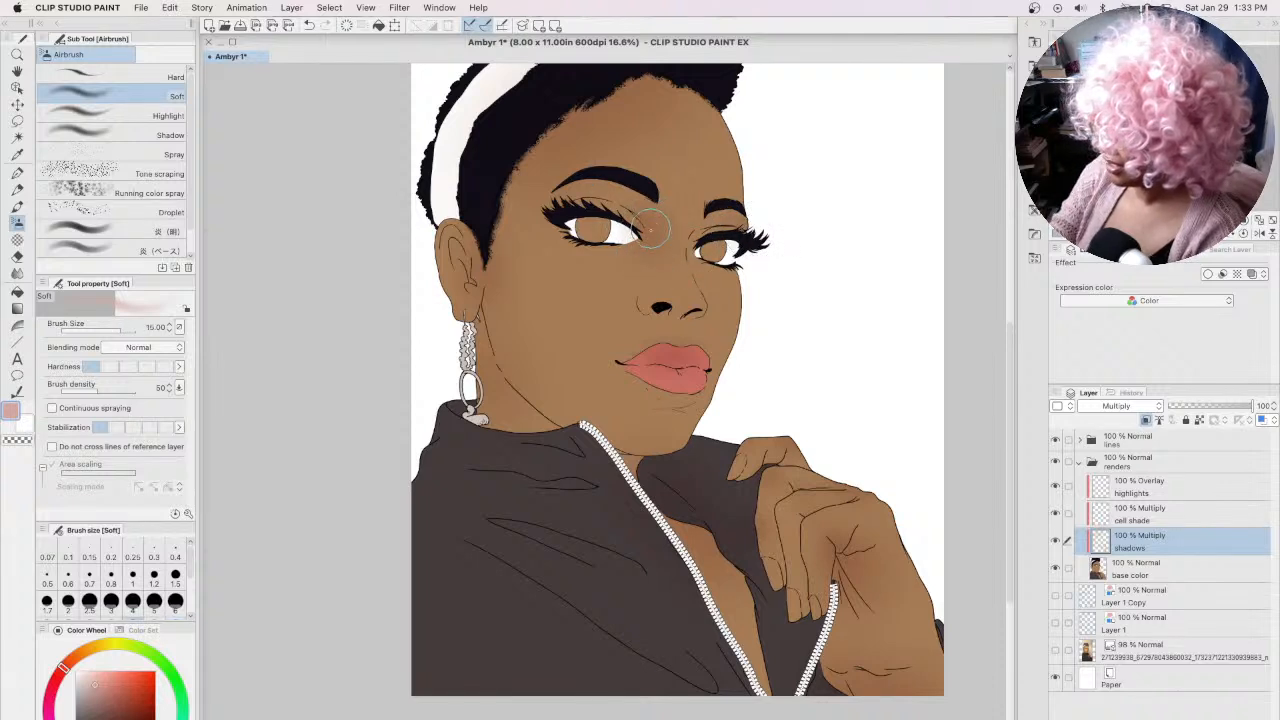
key("bracketleft")
key("bracketleft")
key("bracketleft")
key("bracketright")
key("bracketright")
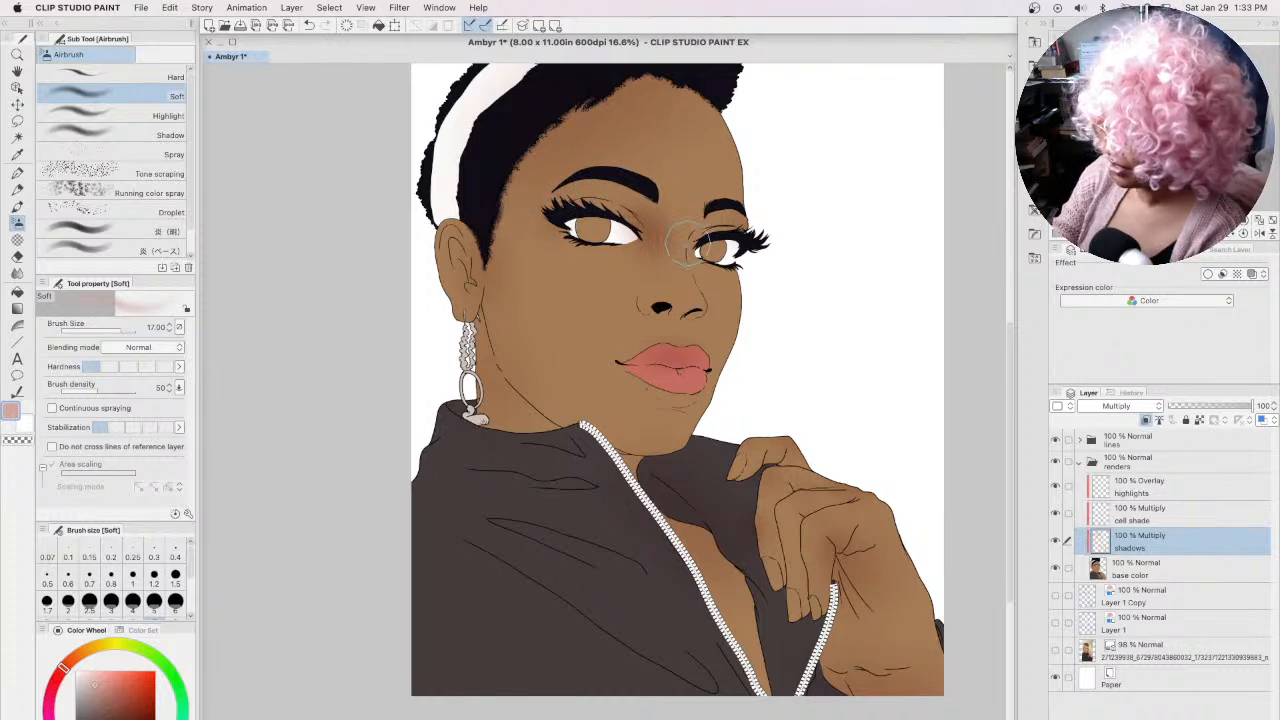
Step: Reduce the airbrush to size 8 and shade the area around the far eye below its brow
key("bracketleft")
key("bracketleft")
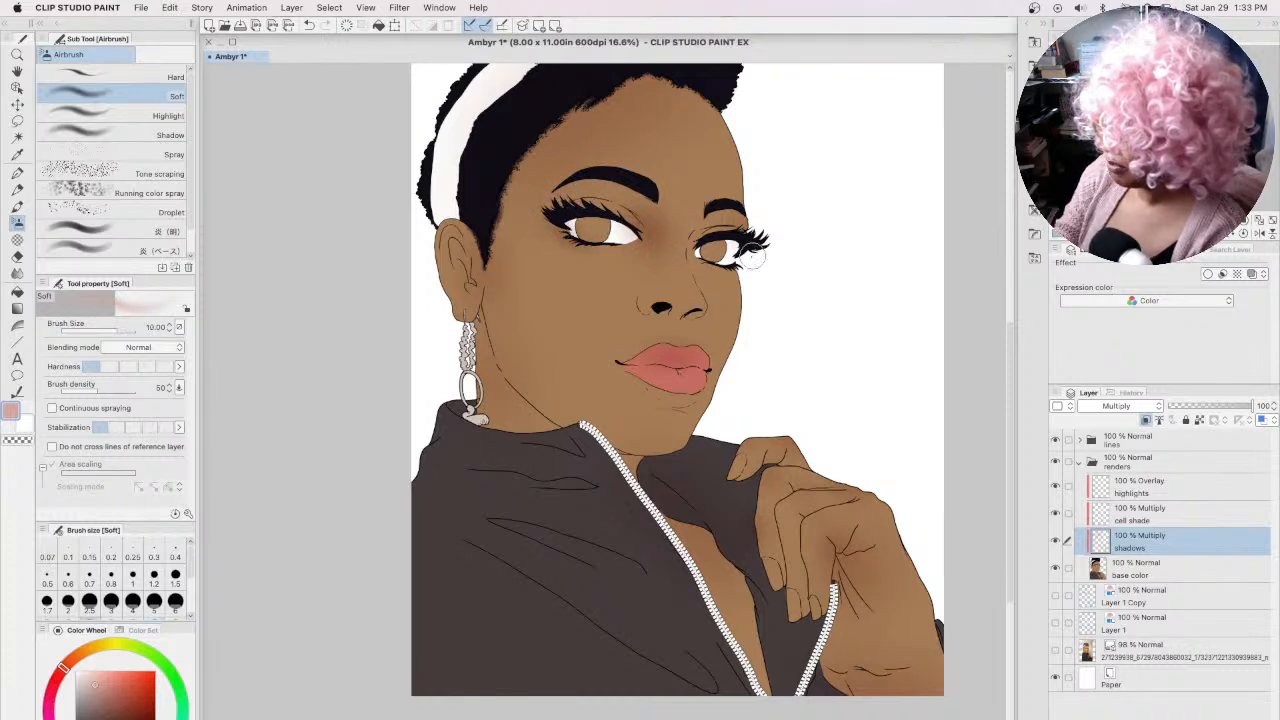
key("bracketleft")
key("bracketleft")
key("bracketleft")
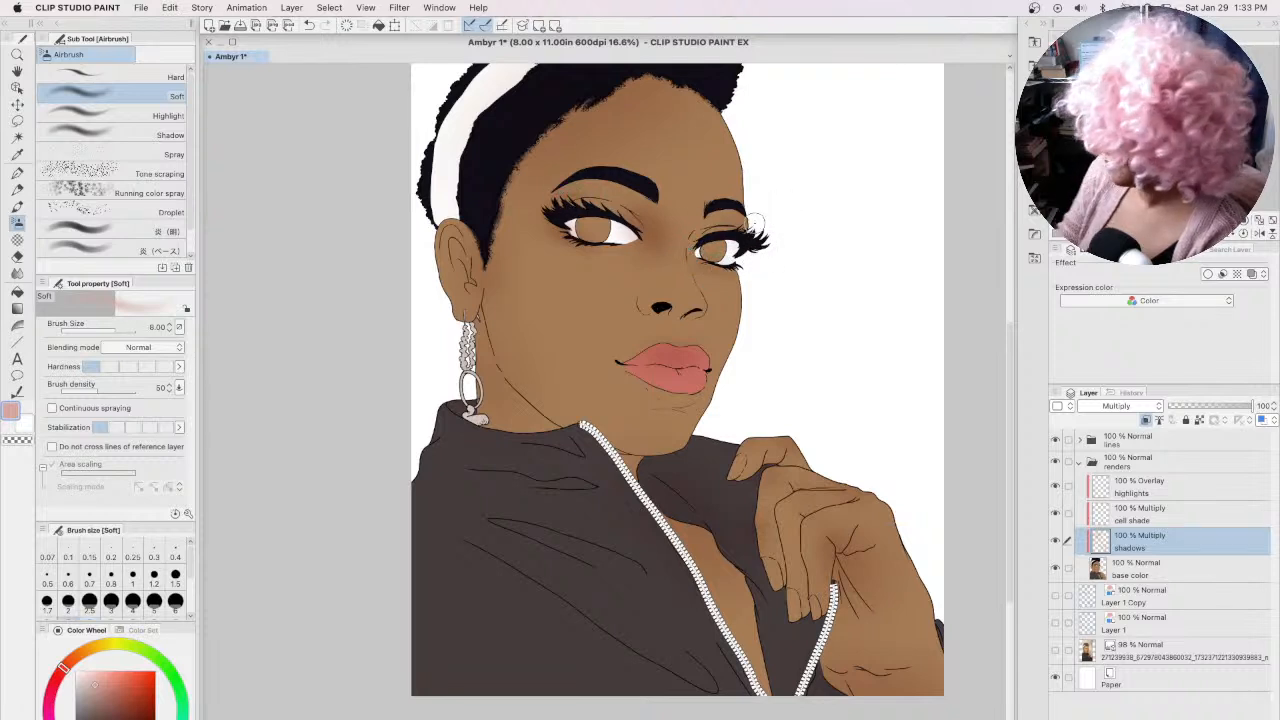
Step: Compare the eyes with the reference photo and add a shadow stroke across the far eyelid
left_click(1055, 461)
left_click(1055, 651)
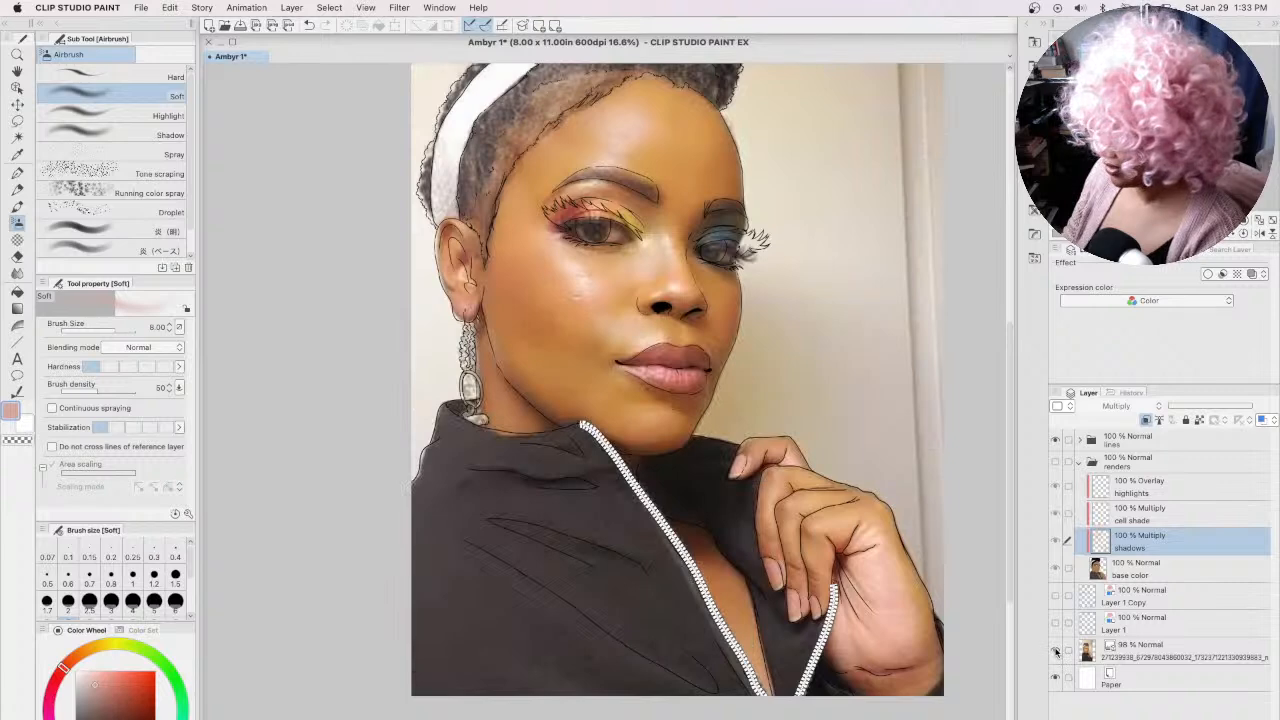
left_click(1055, 651)
left_click(1055, 461)
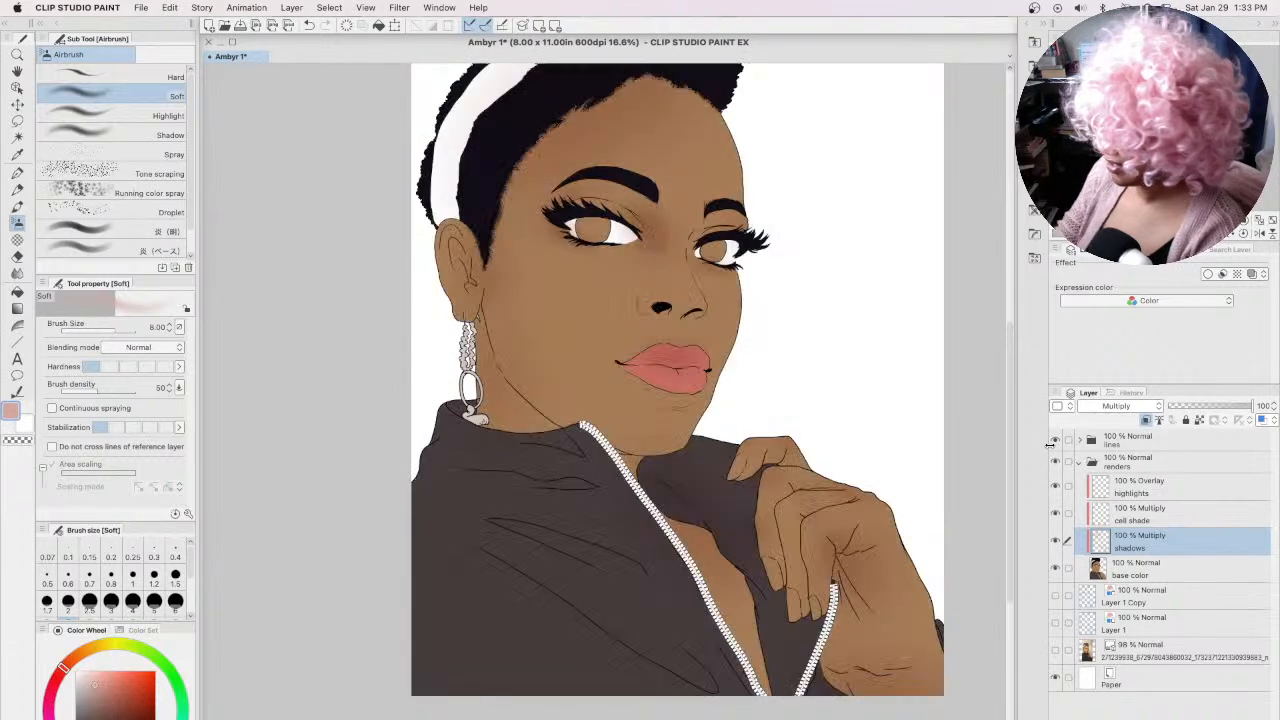
left_click_drag(700, 232, 757, 222)
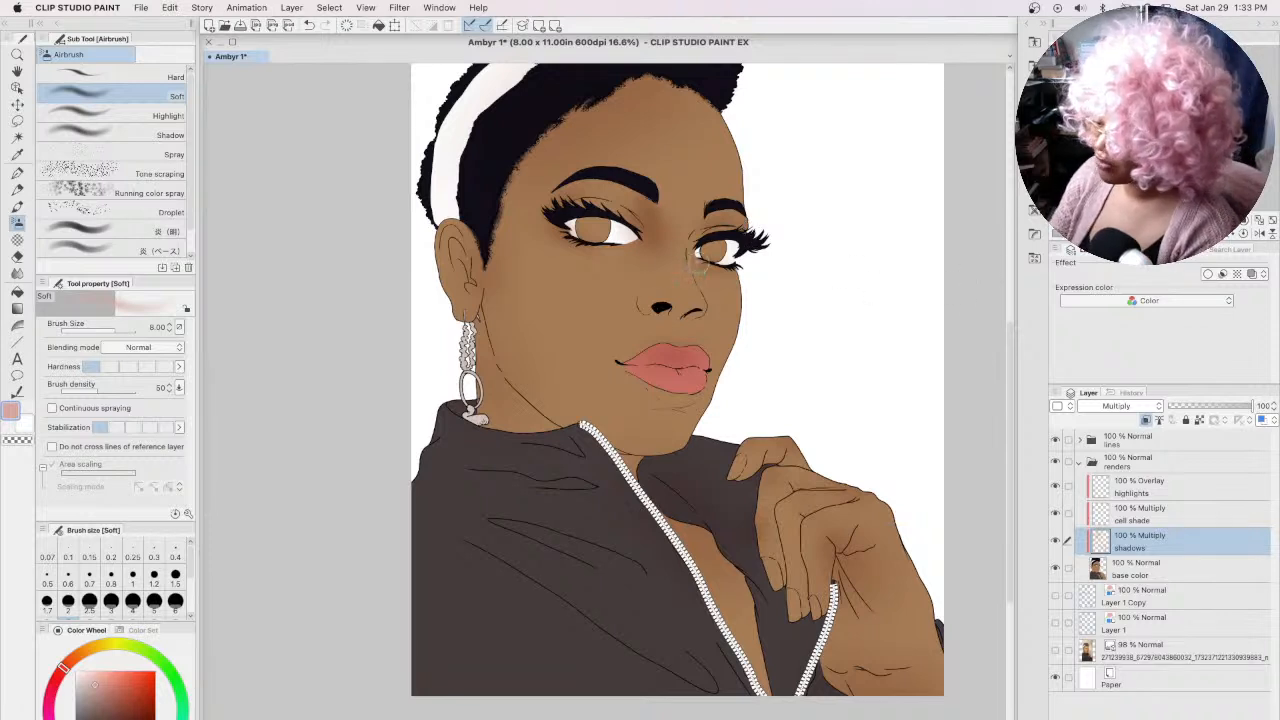
Step: Soften the shadows on the nose bridge and near inner eye corner using transparent color with the airbrush at size 15
left_click(17, 439)
key("bracketright")
key("bracketright")
key("bracketright")
left_click_drag(663, 209, 667, 251)
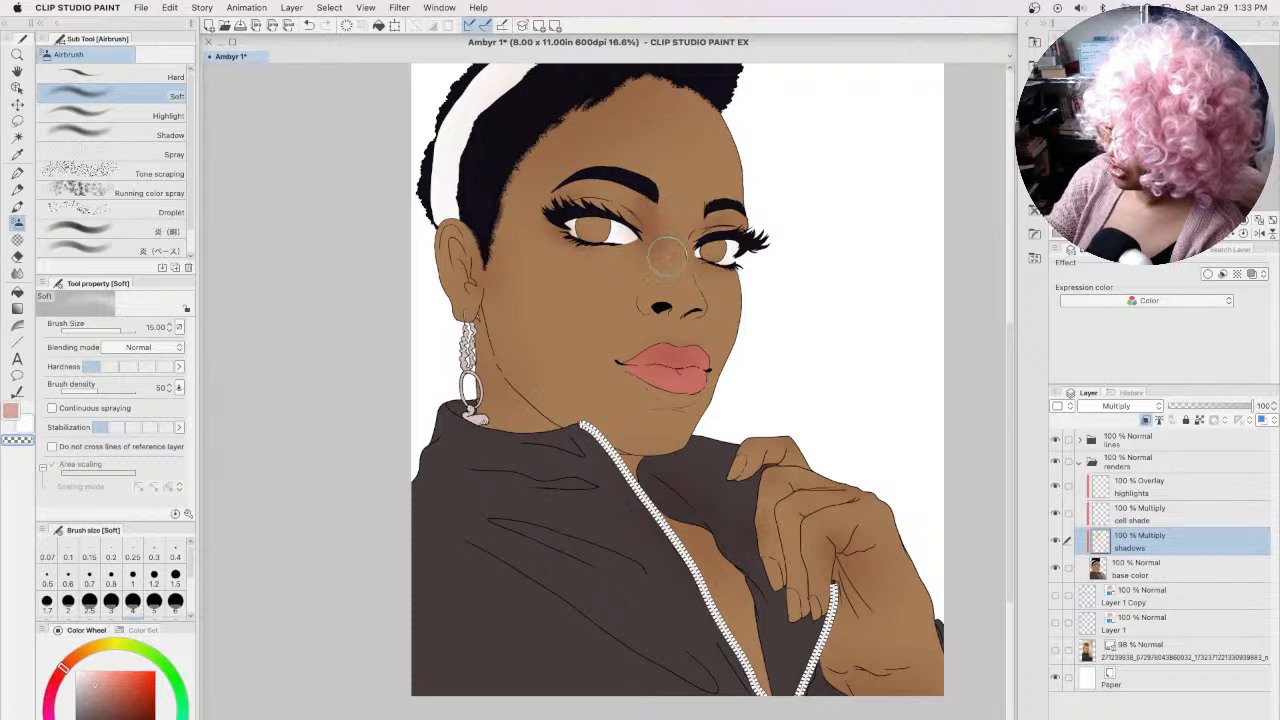
left_click_drag(643, 203, 637, 258)
left_click_drag(652, 199, 641, 197)
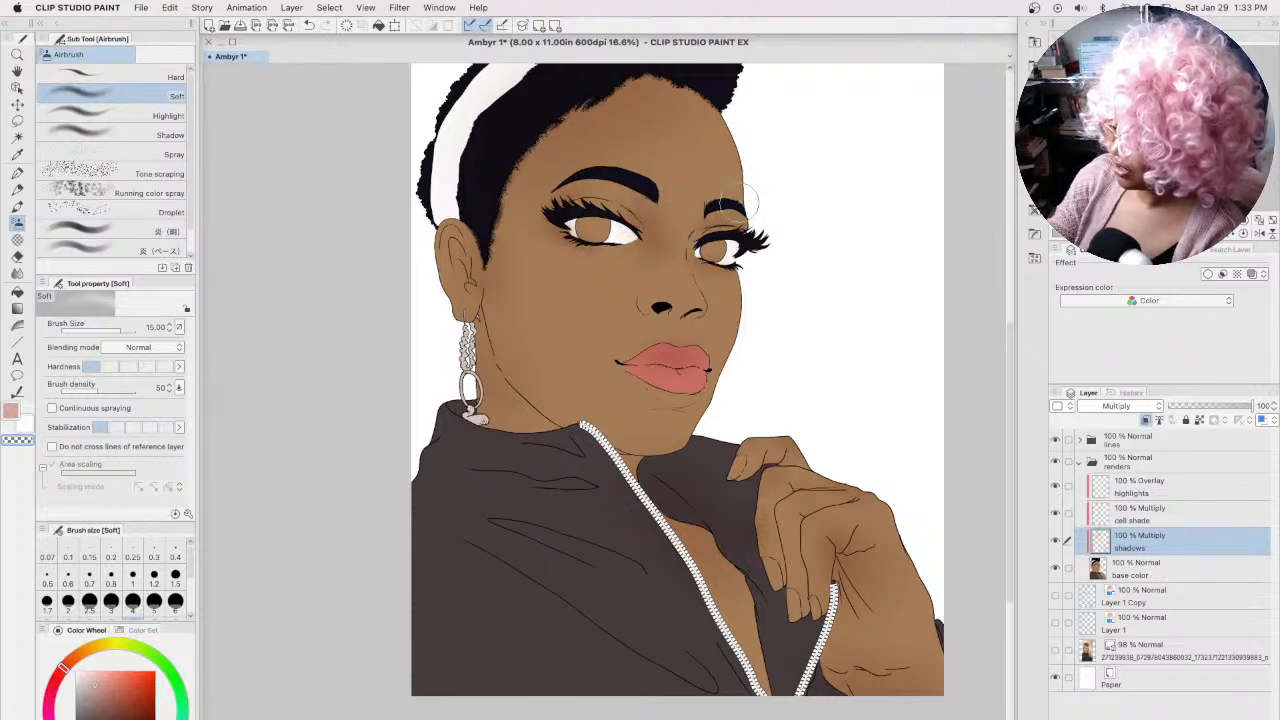
Step: Return to the muted red color, shade around the nose, and deepen the hairline shadows with brush size 25
left_click(11, 411)
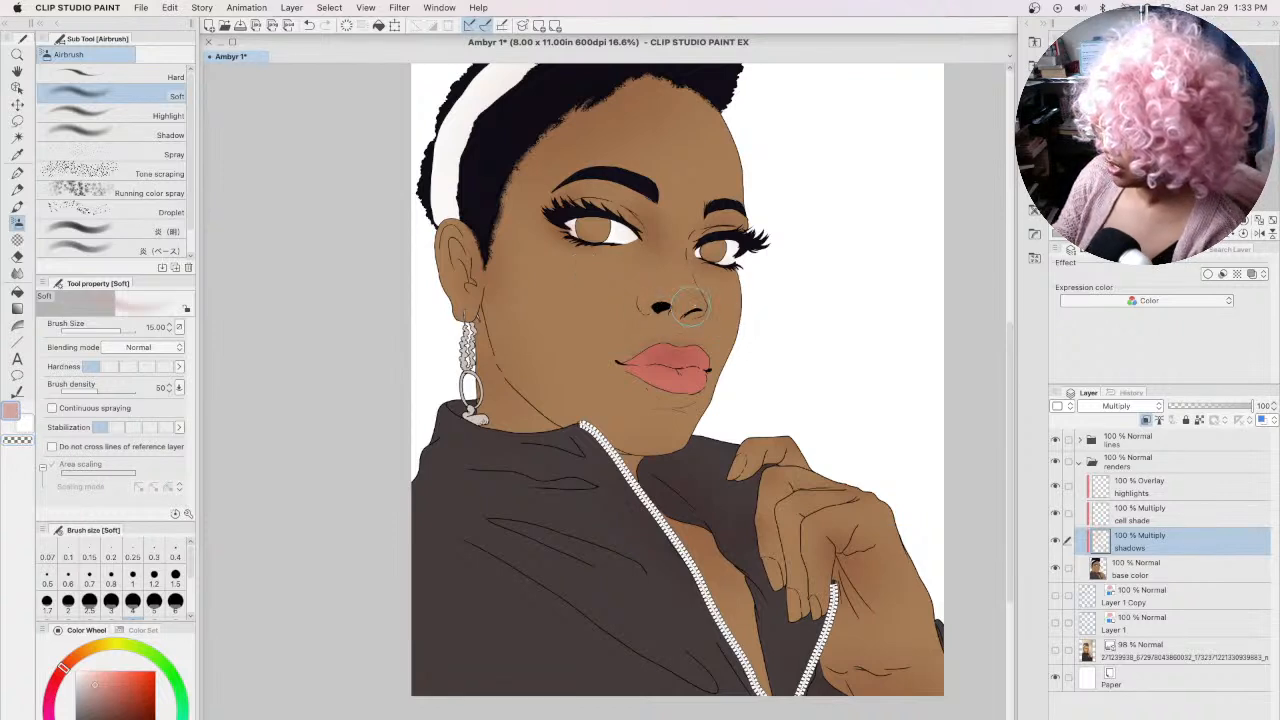
left_click_drag(1010, 399, 1009, 338)
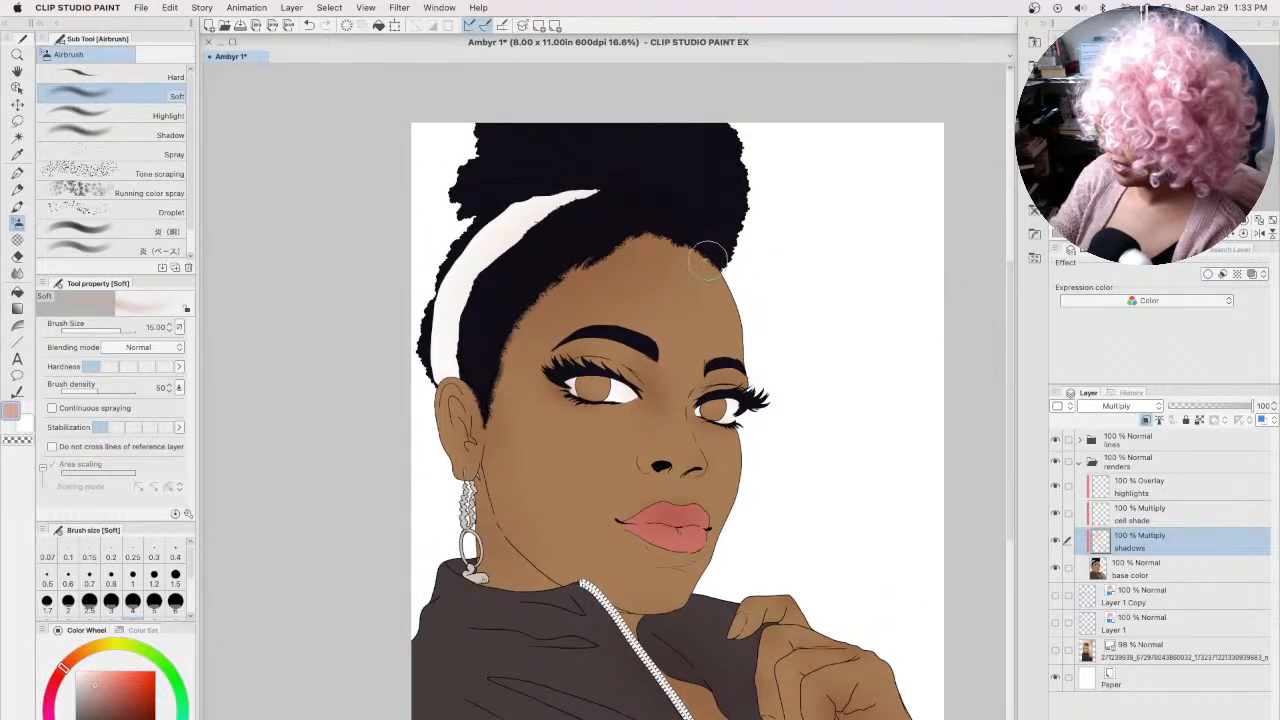
key("bracketright")
key("bracketright")
key("bracketright")
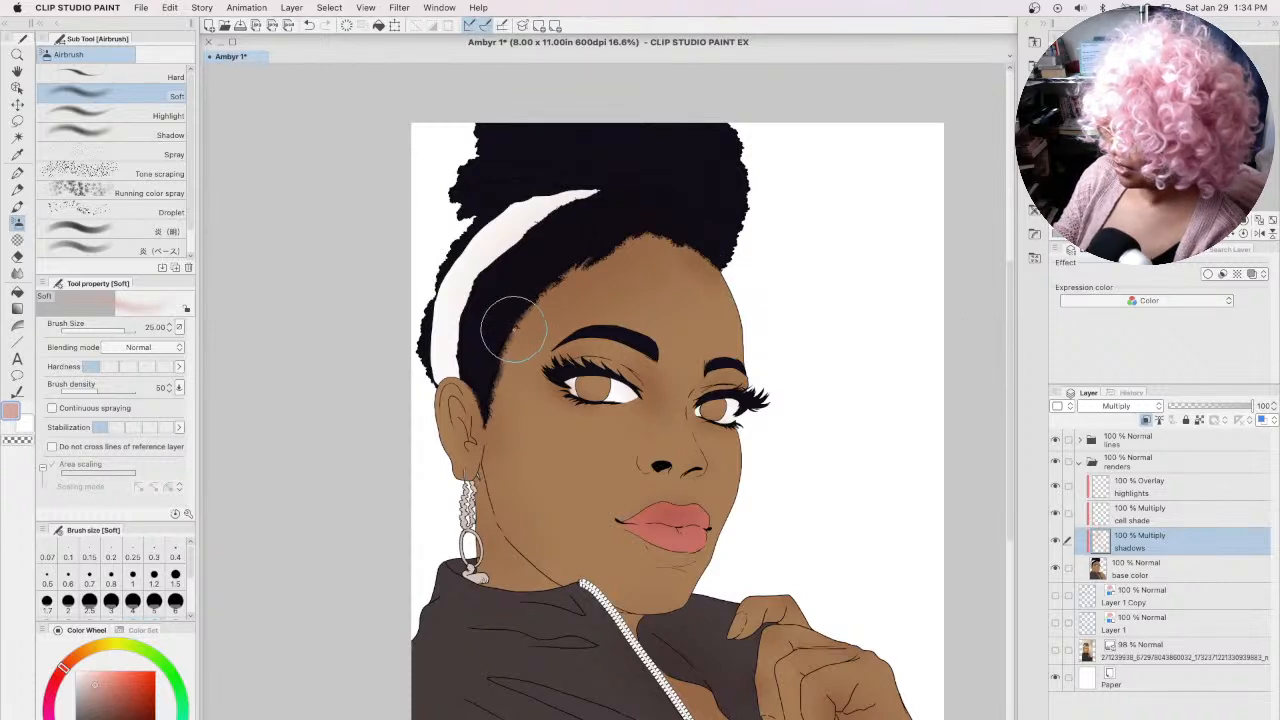
Step: Compare the face with the reference photo and shade below the near mouth corner with the airbrush reduced to size 8
left_click(1056, 462)
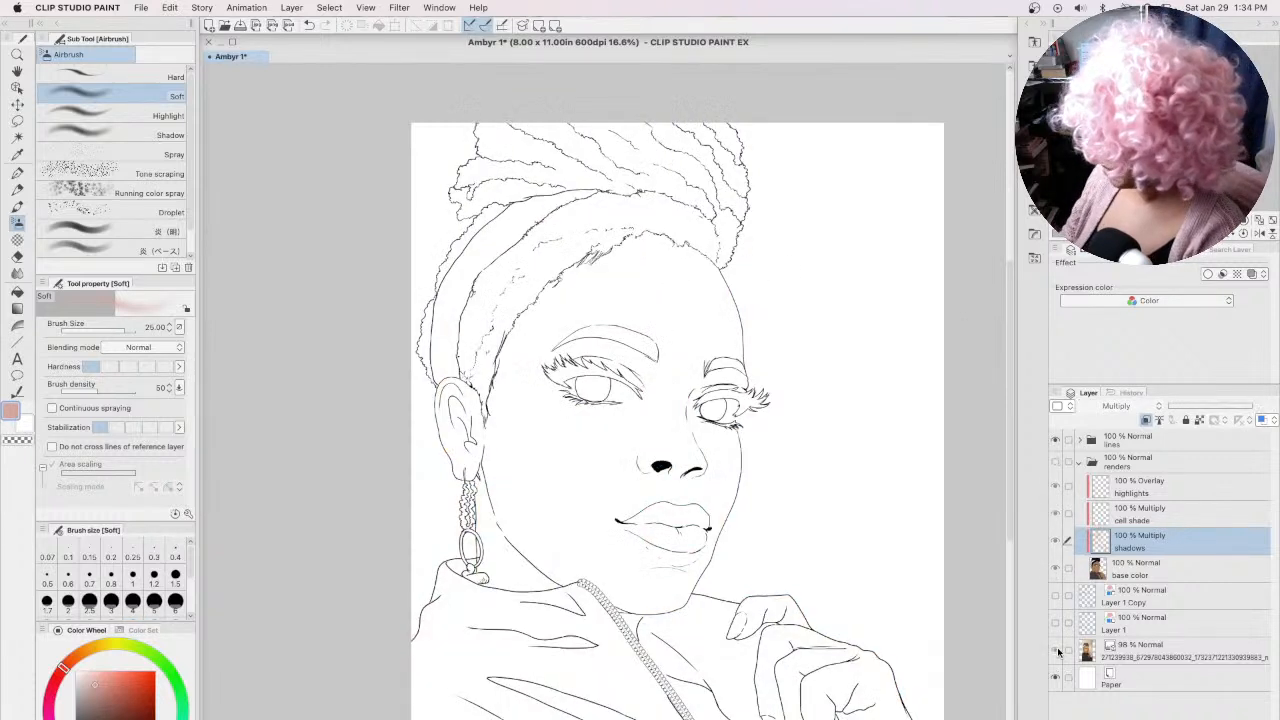
left_click(1056, 650)
left_click(1056, 650)
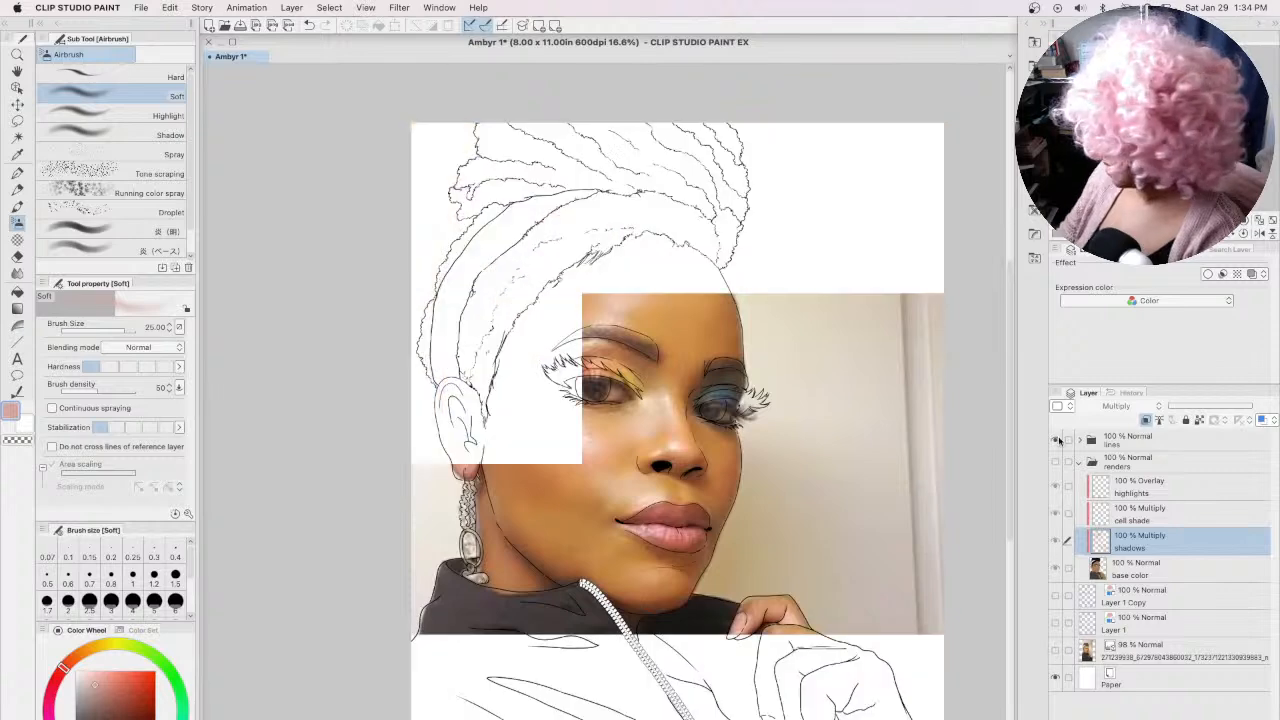
left_click(1056, 462)
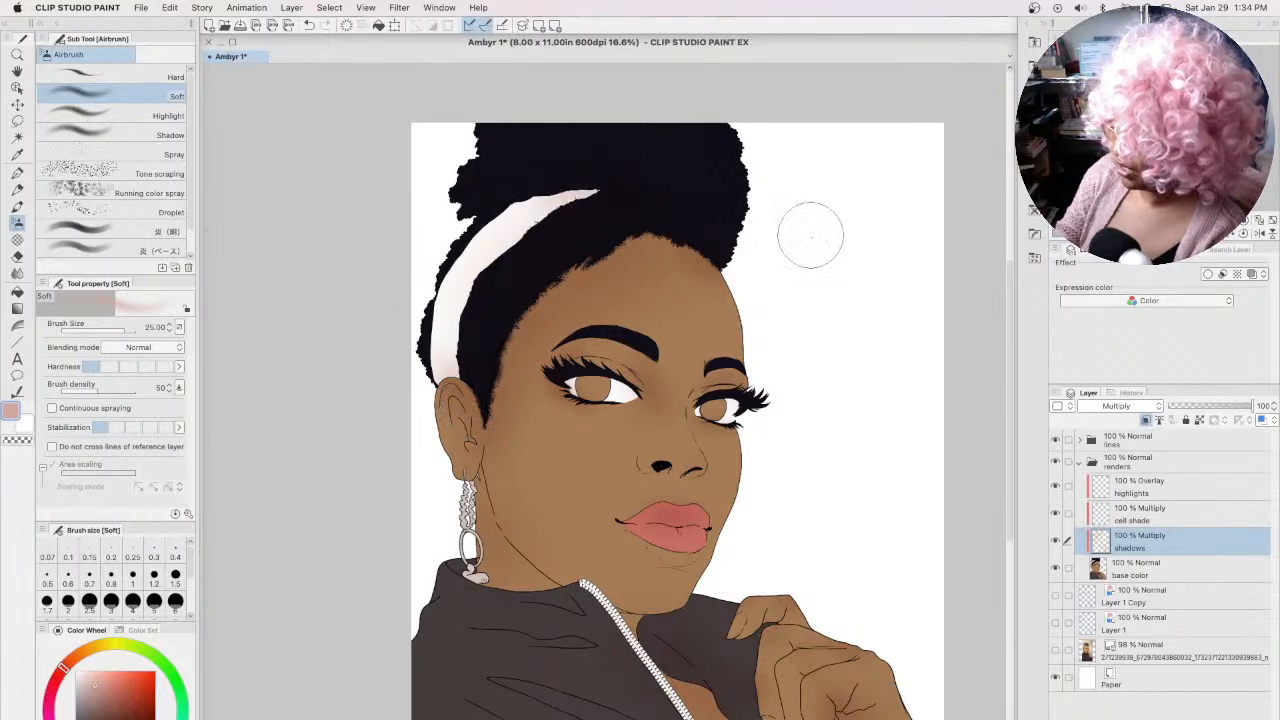
key("bracketleft")
key("bracketleft")
key("bracketleft")
key("bracketleft")
key("bracketleft")
key("bracketleft")
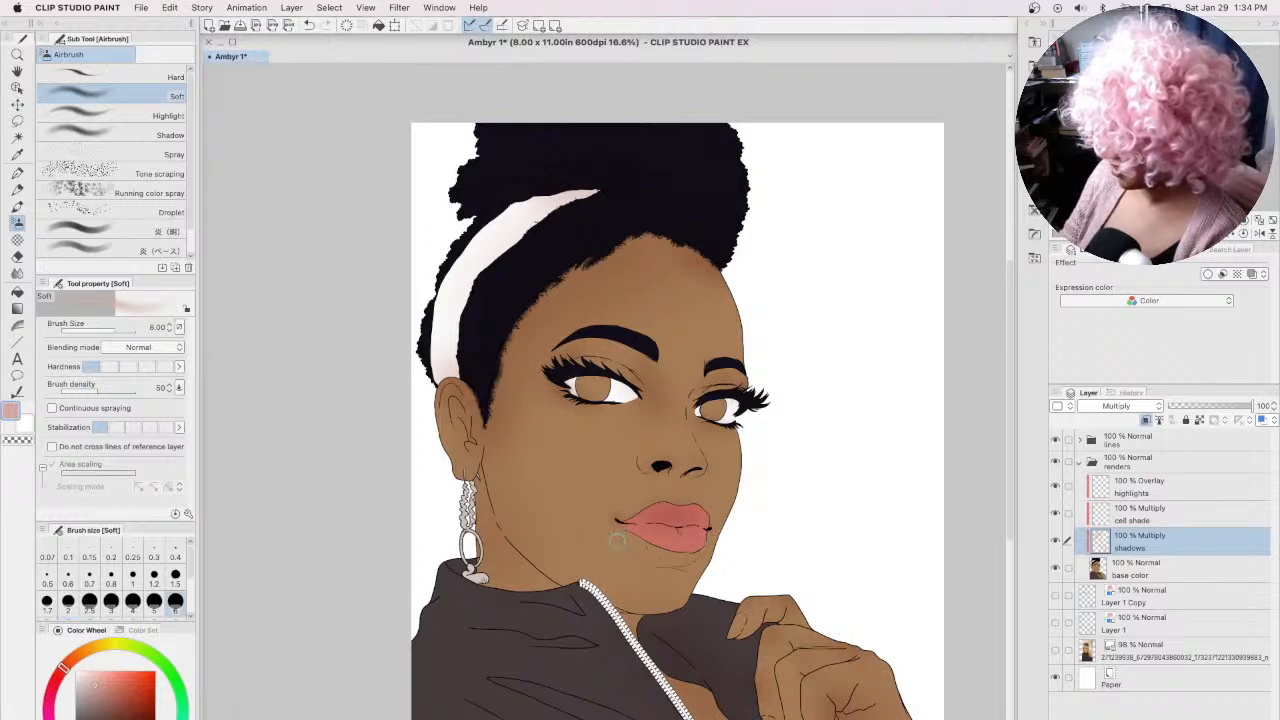
Step: Shade the lips from the near mouth corner outward with the airbrush at sizes 6 and 10
key("bracketleft")
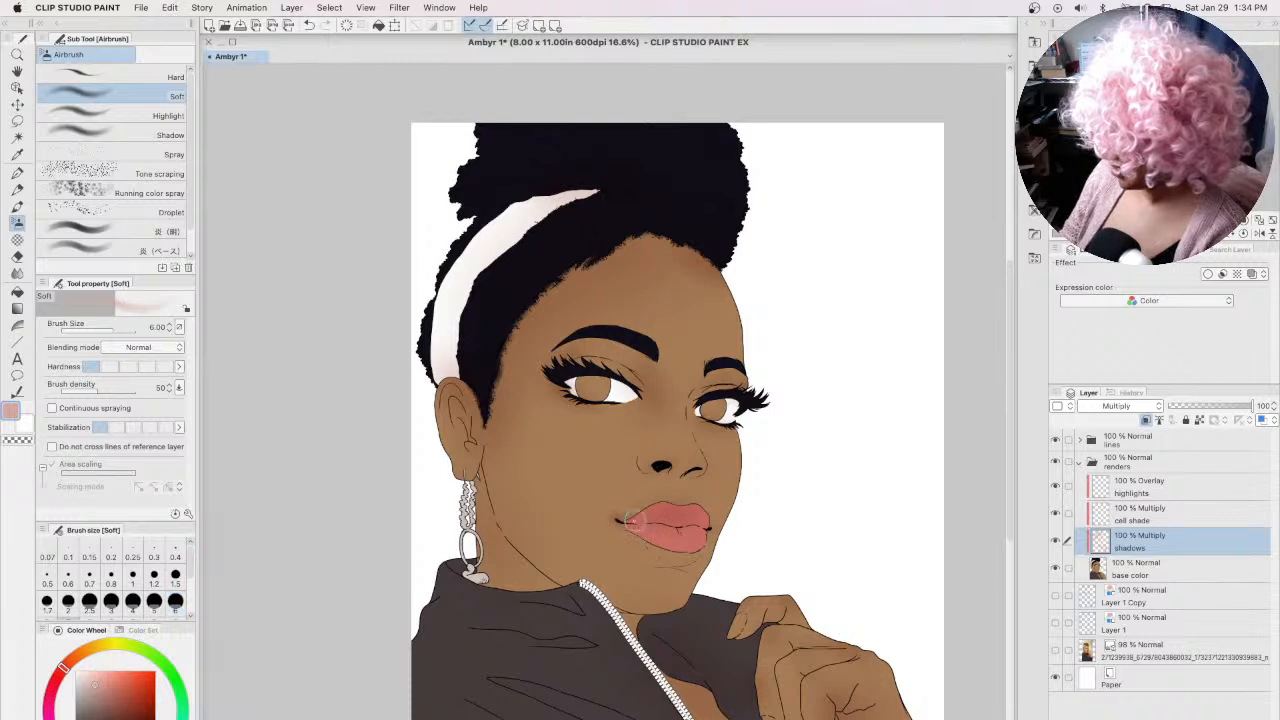
key("bracketright")
key("bracketright")
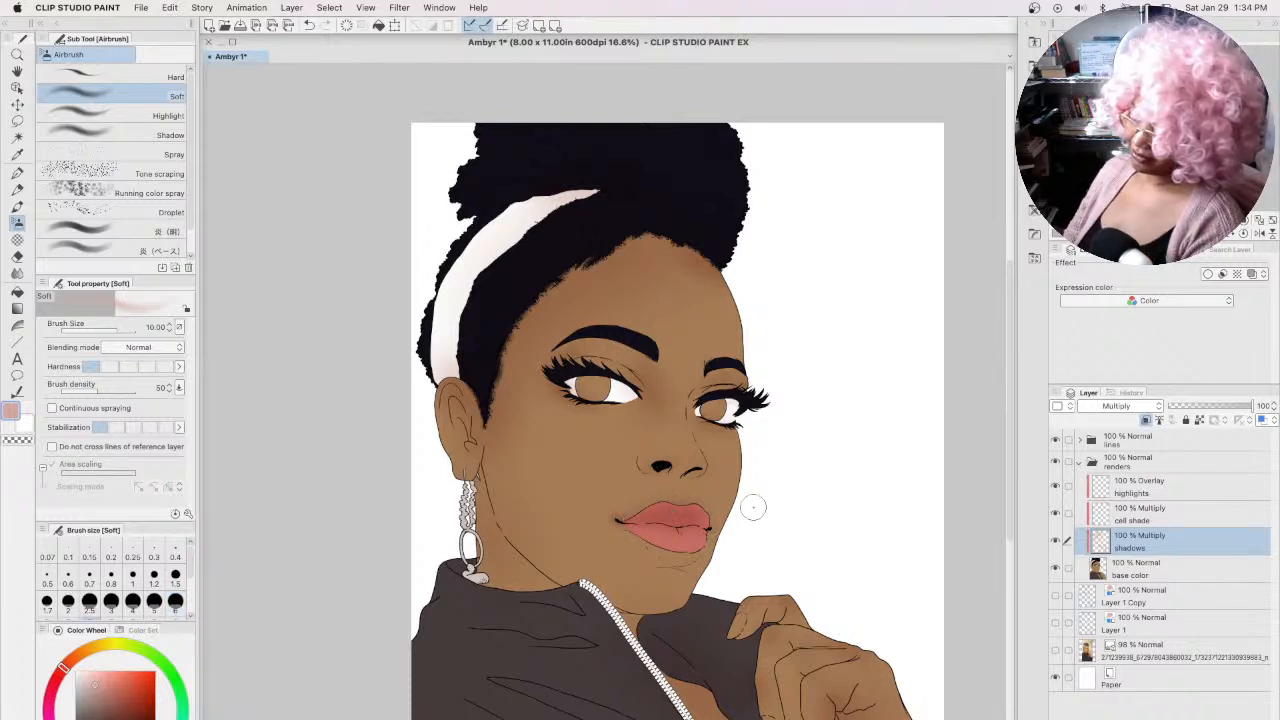
Step: Airbrush muted red shadows on the chest inside the open jacket and around the hand and wrist, using brush sizes 40 and 25
scroll(753, 507, "down", 5)
key("bracketright")
key("bracketright")
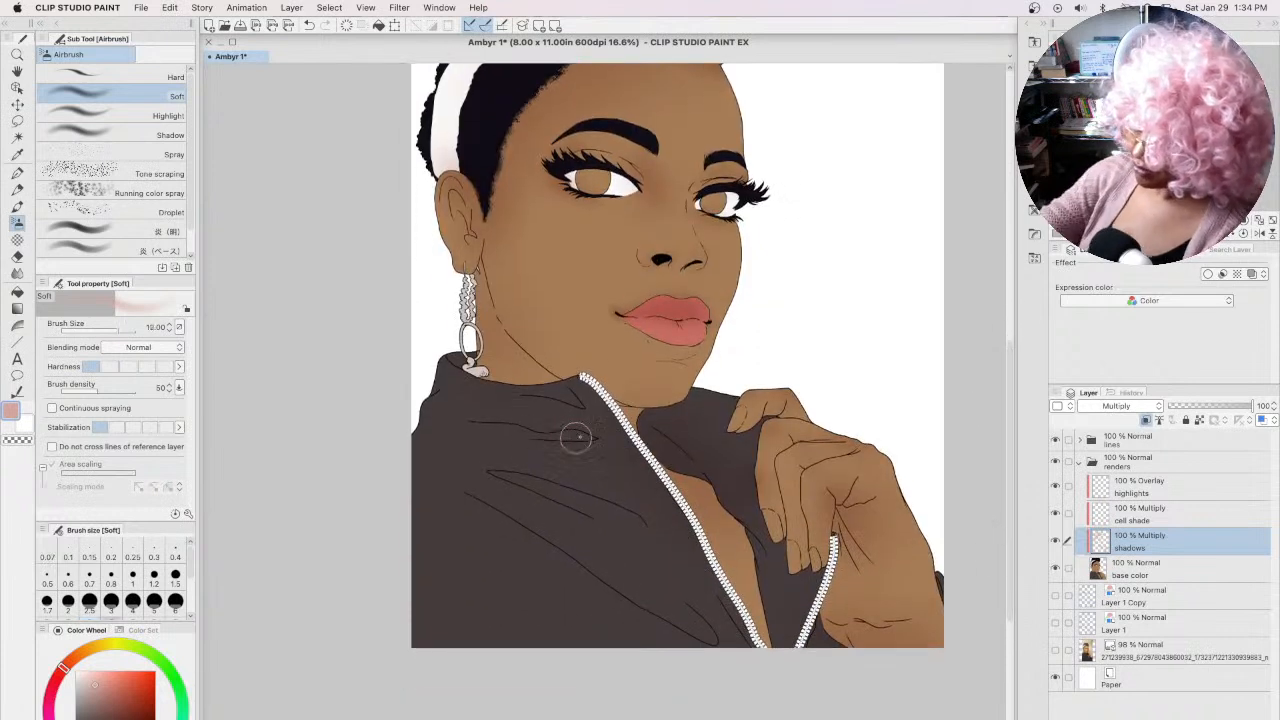
key("bracketright")
key("bracketright")
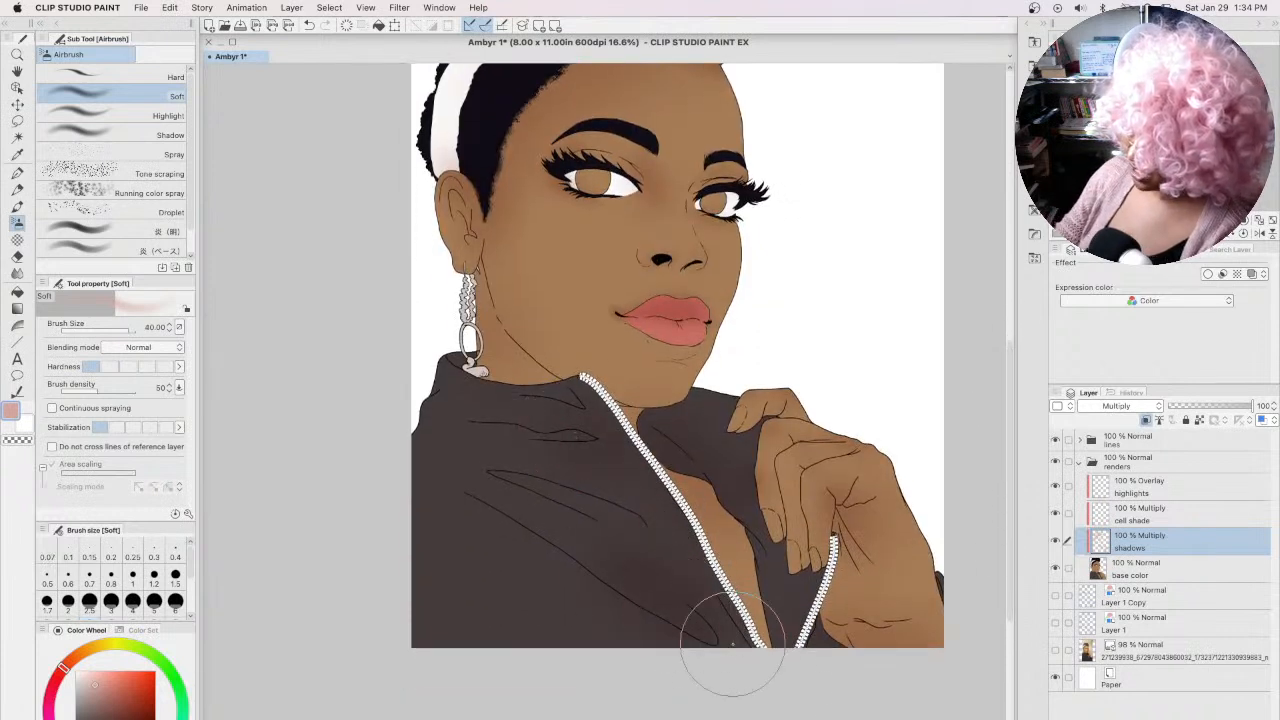
key("bracketleft")
key("bracketleft")
key("bracketleft")
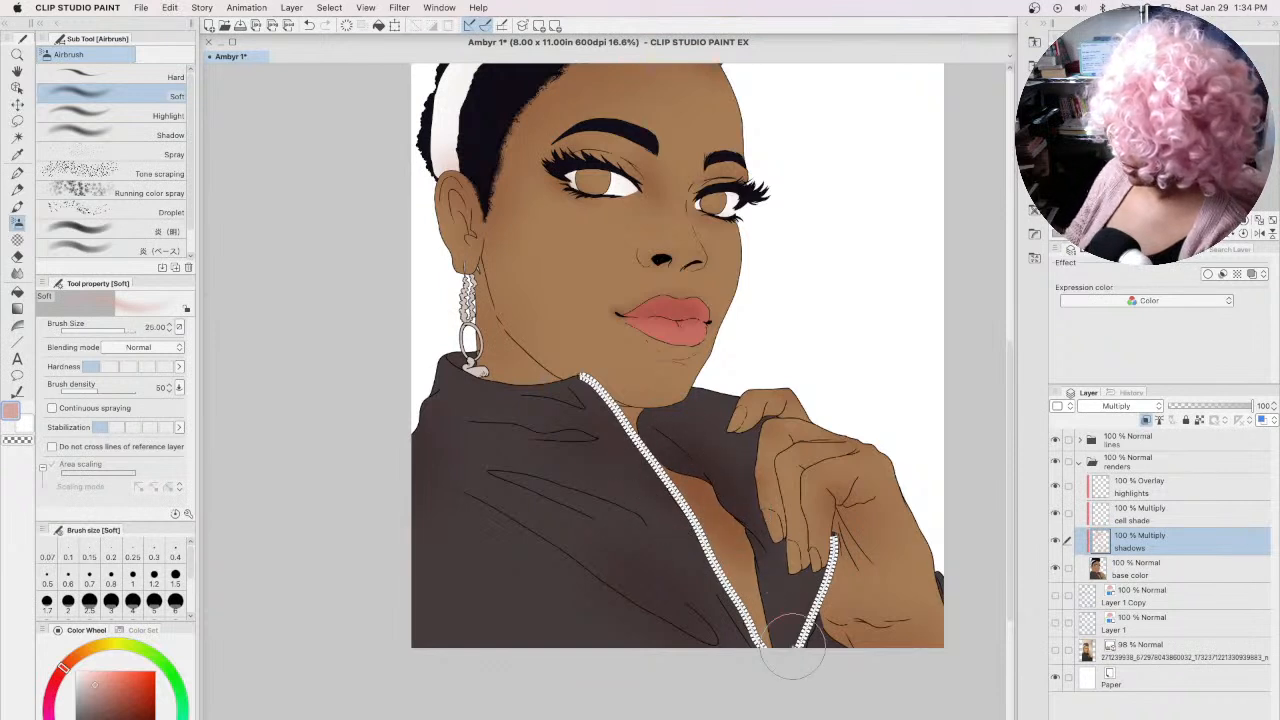
mouse_move(772, 482)
left_mouse_down()
mouse_move(828, 538)
mouse_move(853, 635)
left_mouse_up()
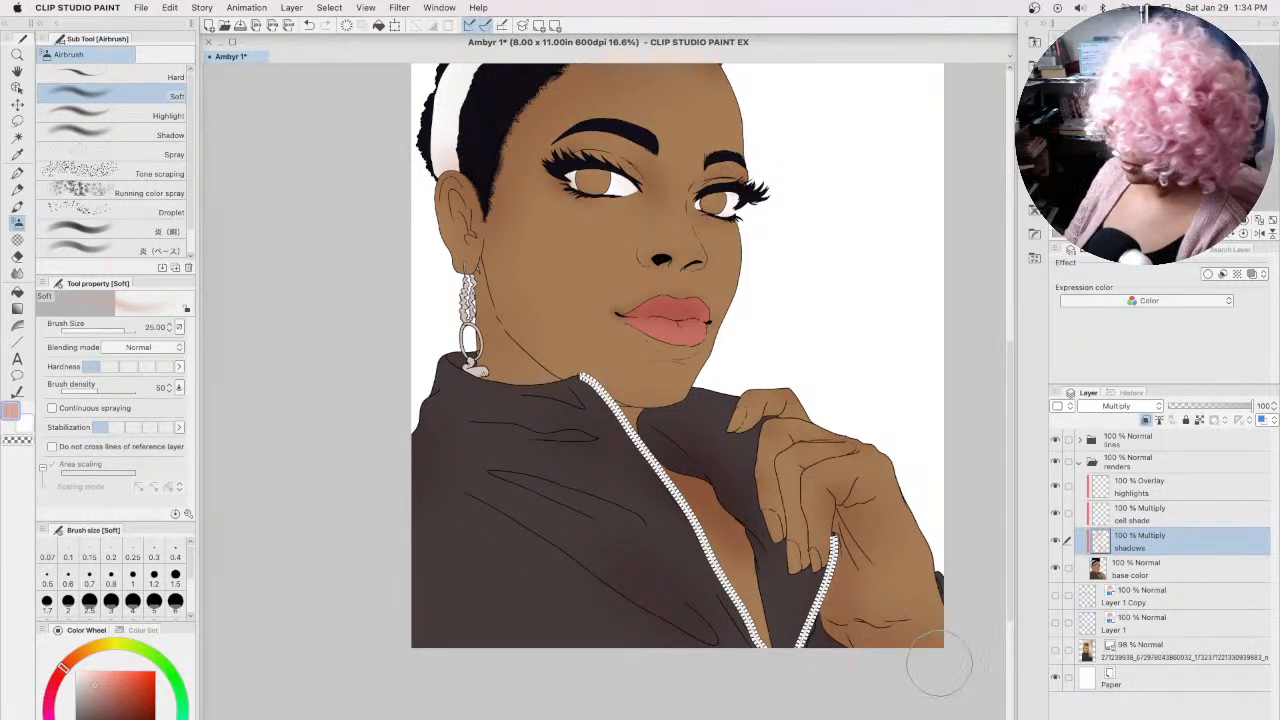
Step: Airbrush soft shadows on the white headband at size 25, changing the color from muted red to a paler tone and a pale blue
left_click_drag(1013, 530, 1013, 480)
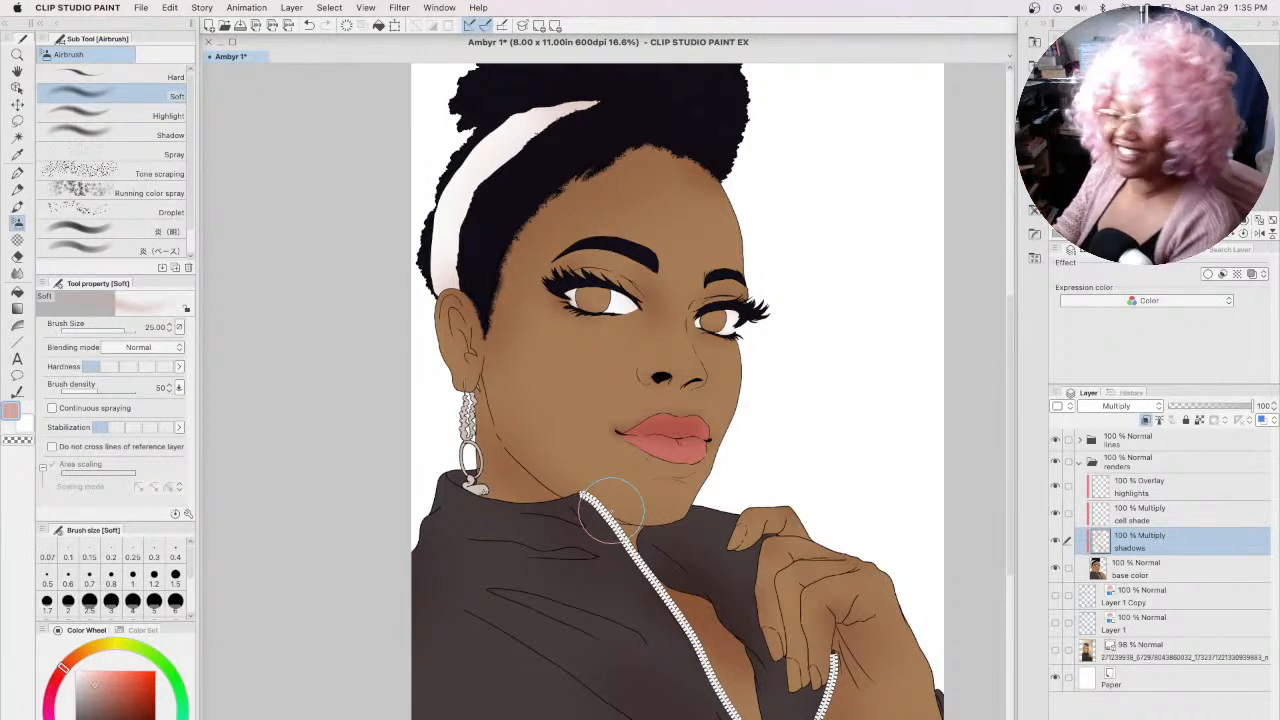
mouse_move(525, 140)
left_mouse_down()
mouse_move(577, 122)
mouse_move(485, 200)
mouse_move(498, 228)
left_mouse_up()
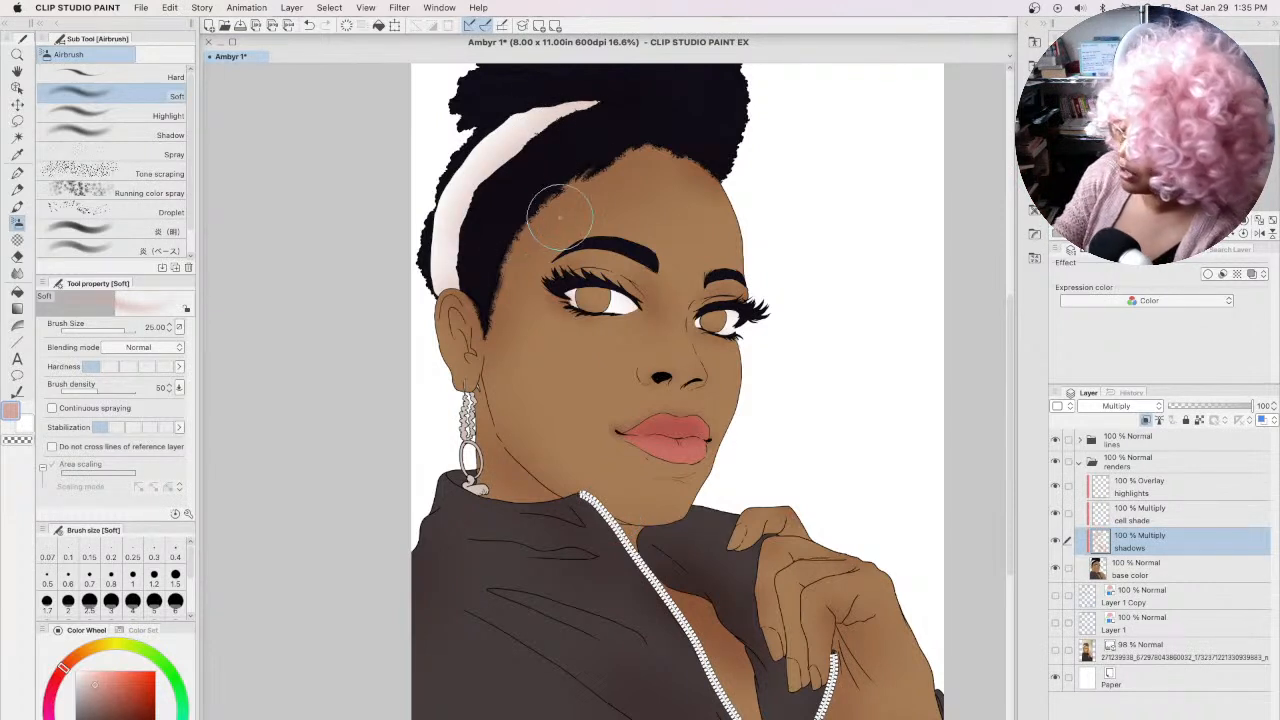
left_click_drag(446, 258, 508, 186)
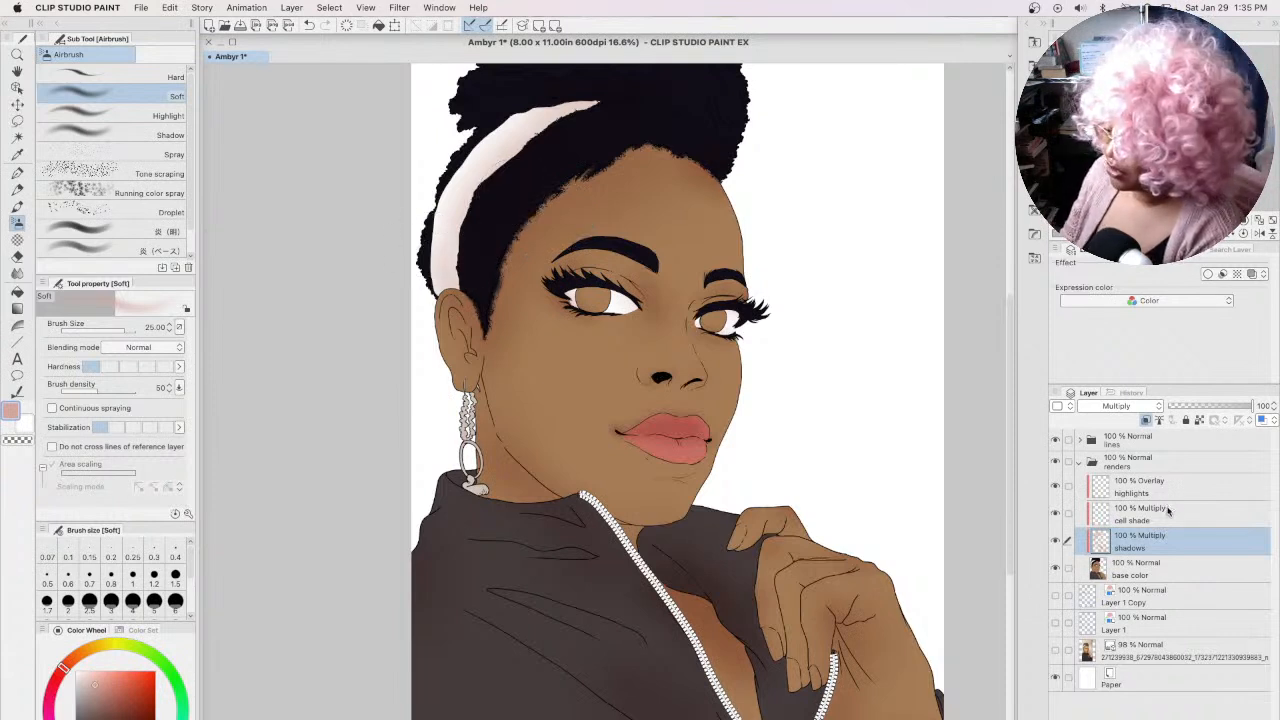
left_click(100, 674)
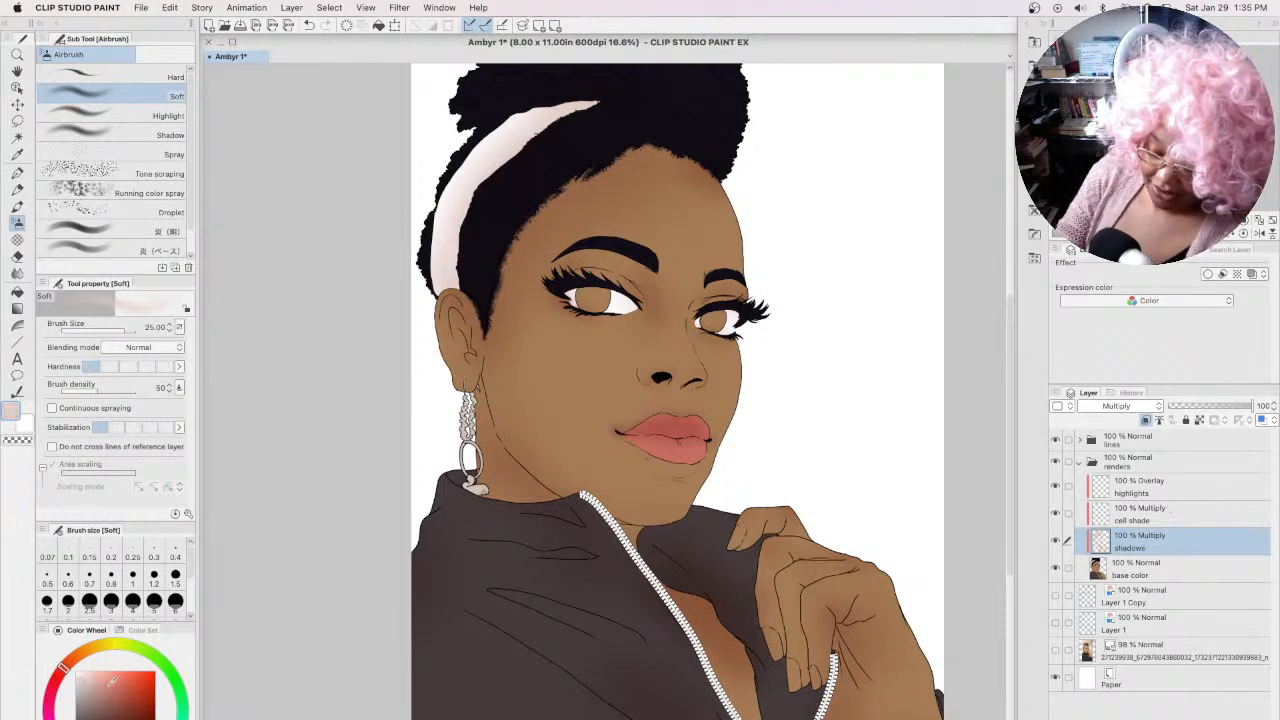
left_click(185, 693)
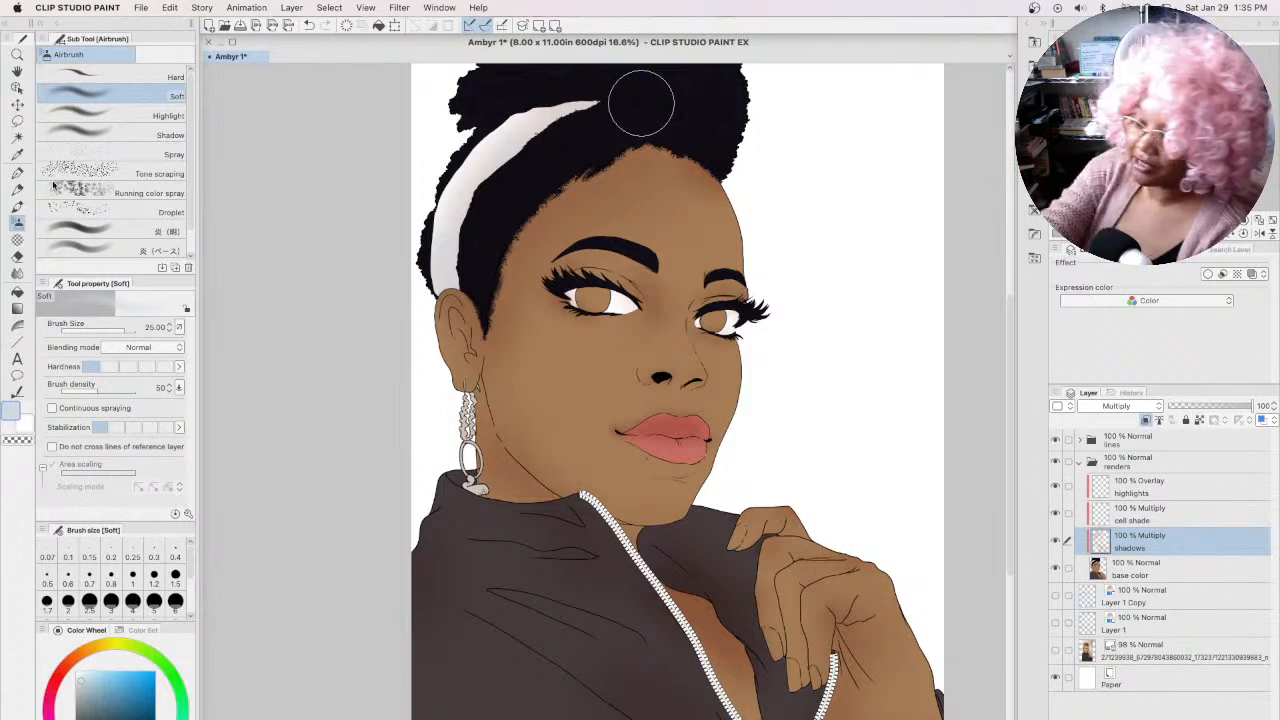
Step: Hide the shadows layer, auto-select both irises referring to other layers, and show the shadows layer again
left_click(1055, 540)
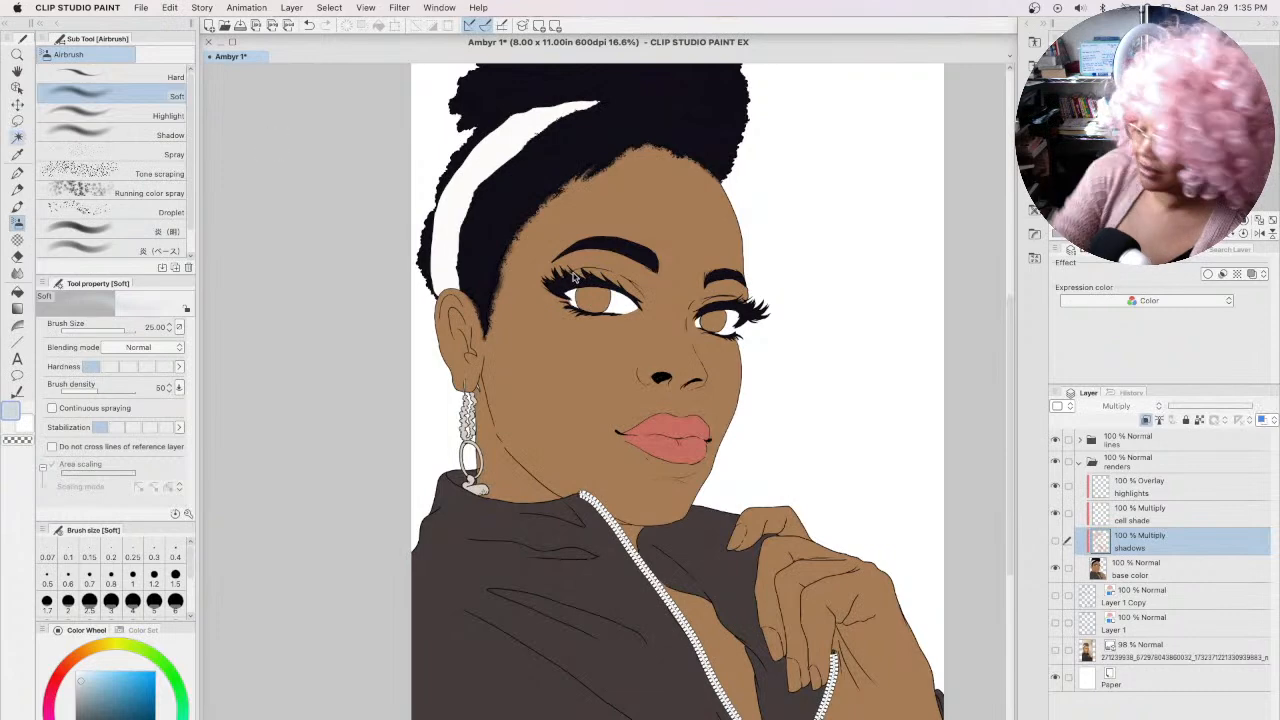
key("w")
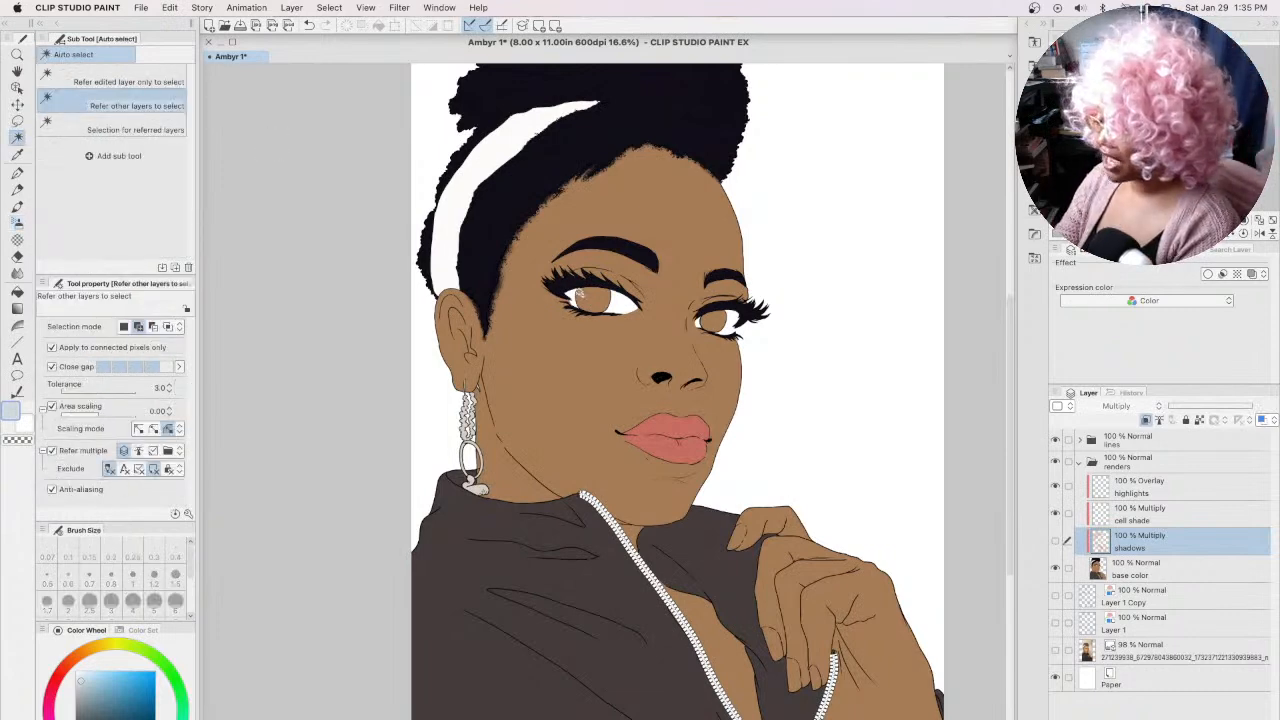
scroll(578, 293, "up", 3)
left_click(608, 301)
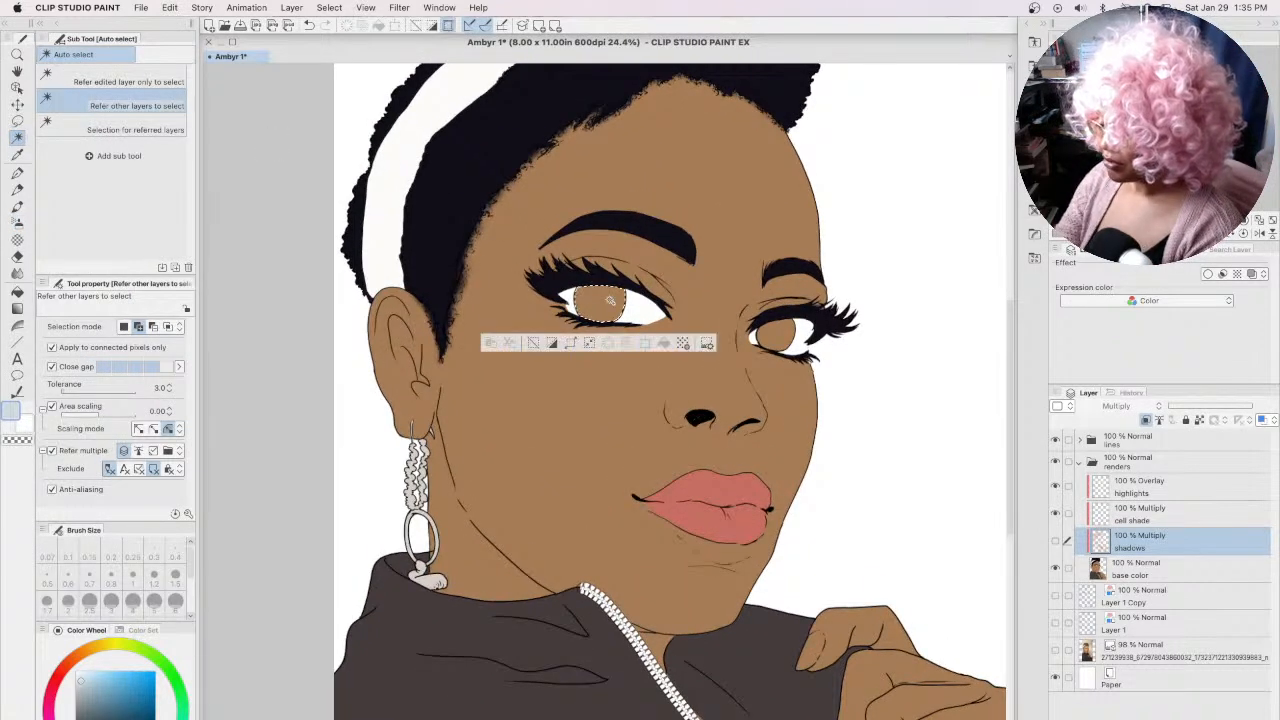
left_click(777, 341, "shift")
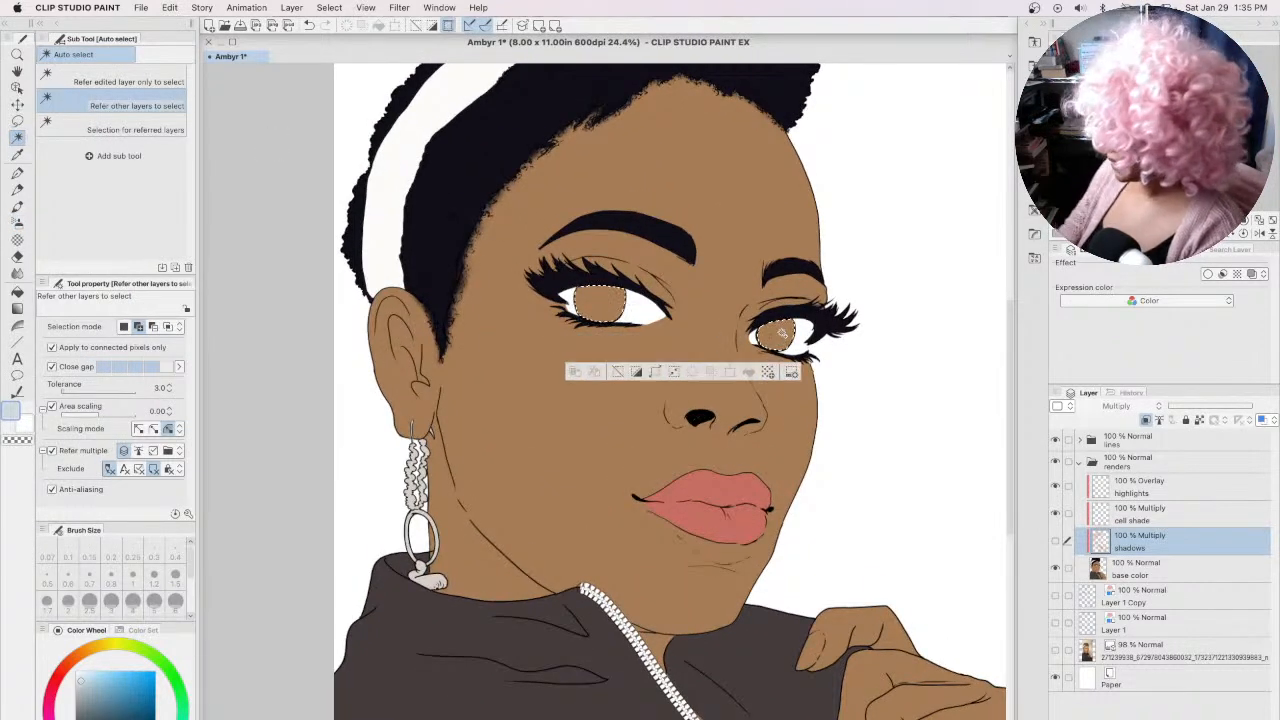
left_click(1055, 541)
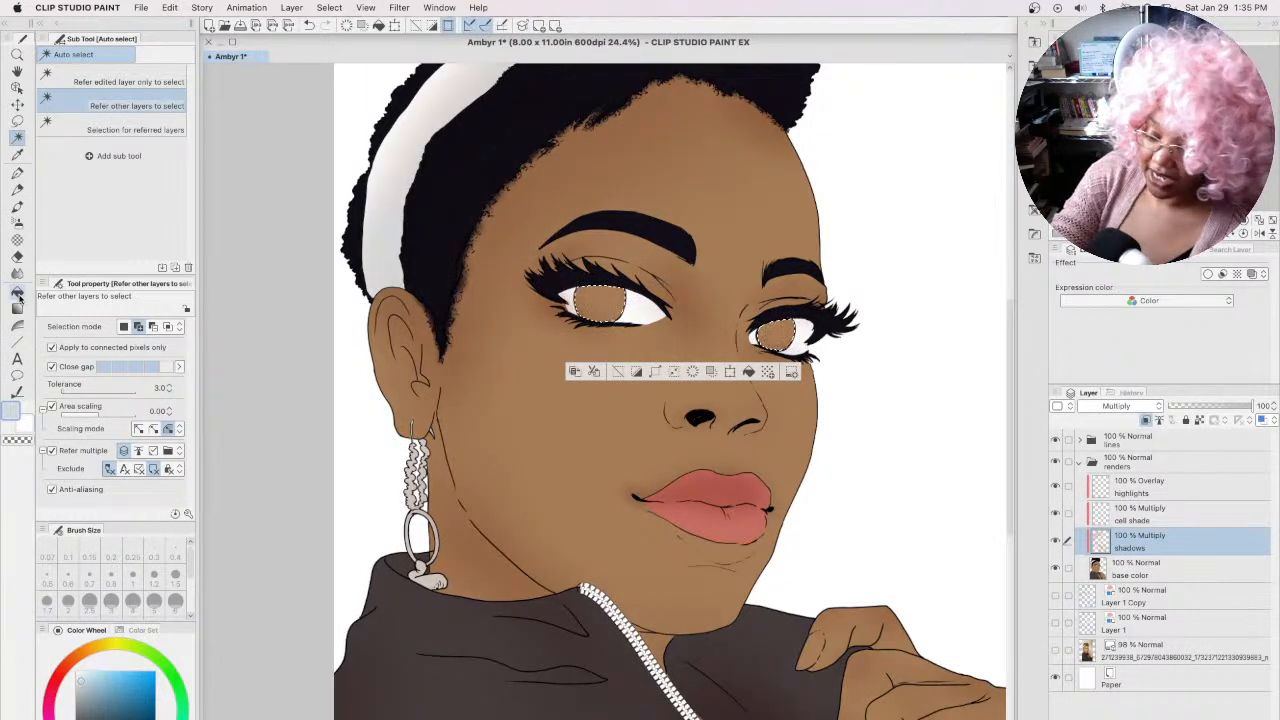
Step: Check the eye color against the reference photo and fill the selected irises with dark brown on the base color layer
left_click(1055, 650)
left_click(1055, 460)
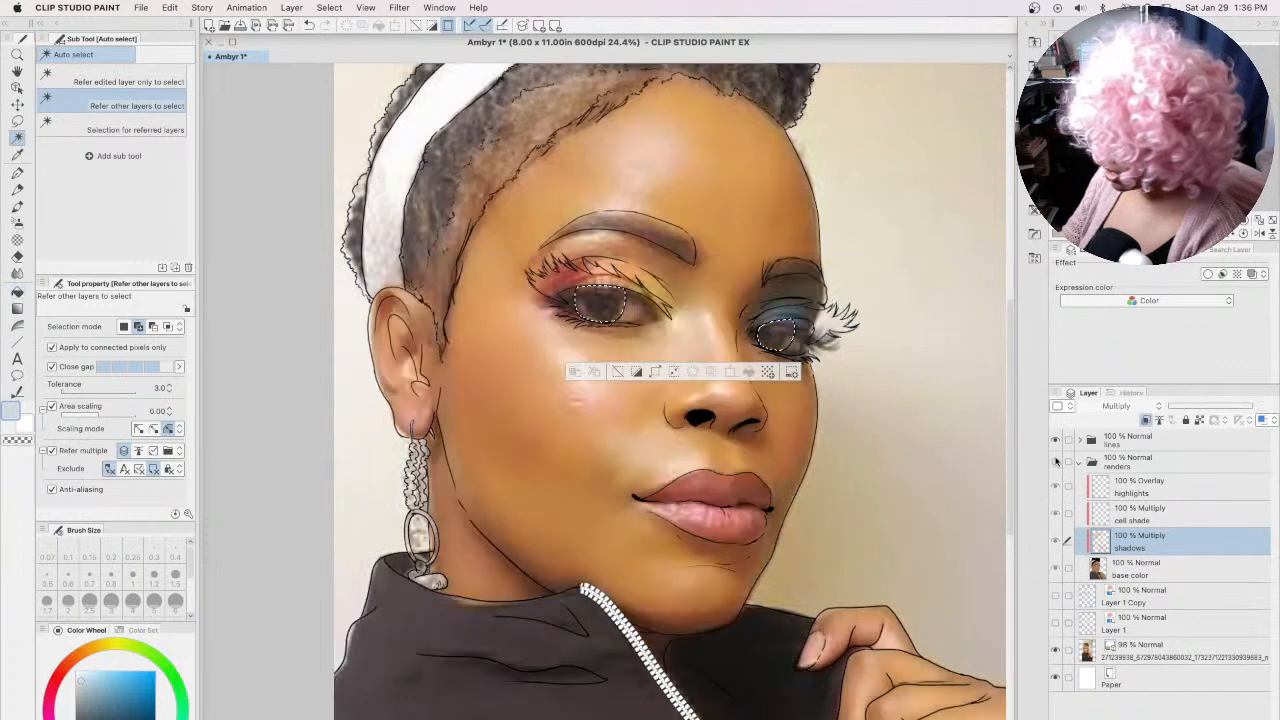
left_click(1055, 460)
left_click(1055, 650)
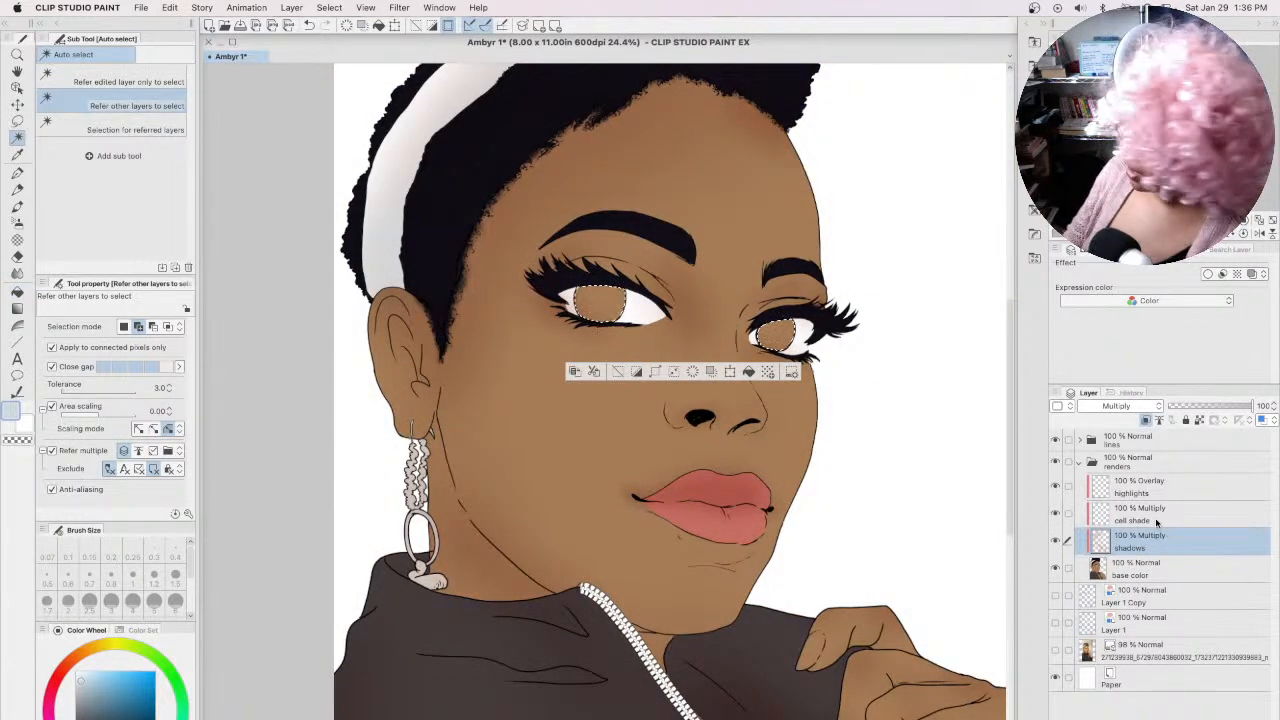
left_click(1132, 568)
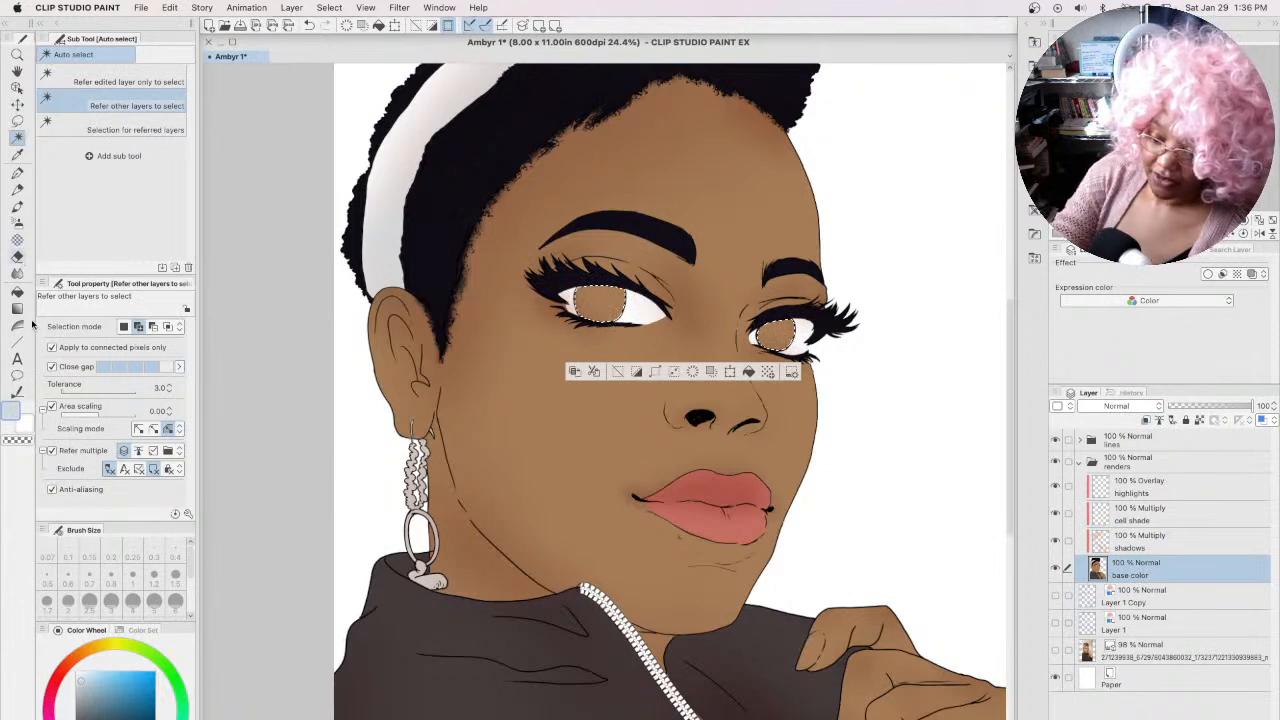
left_click(18, 273)
left_click(18, 291)
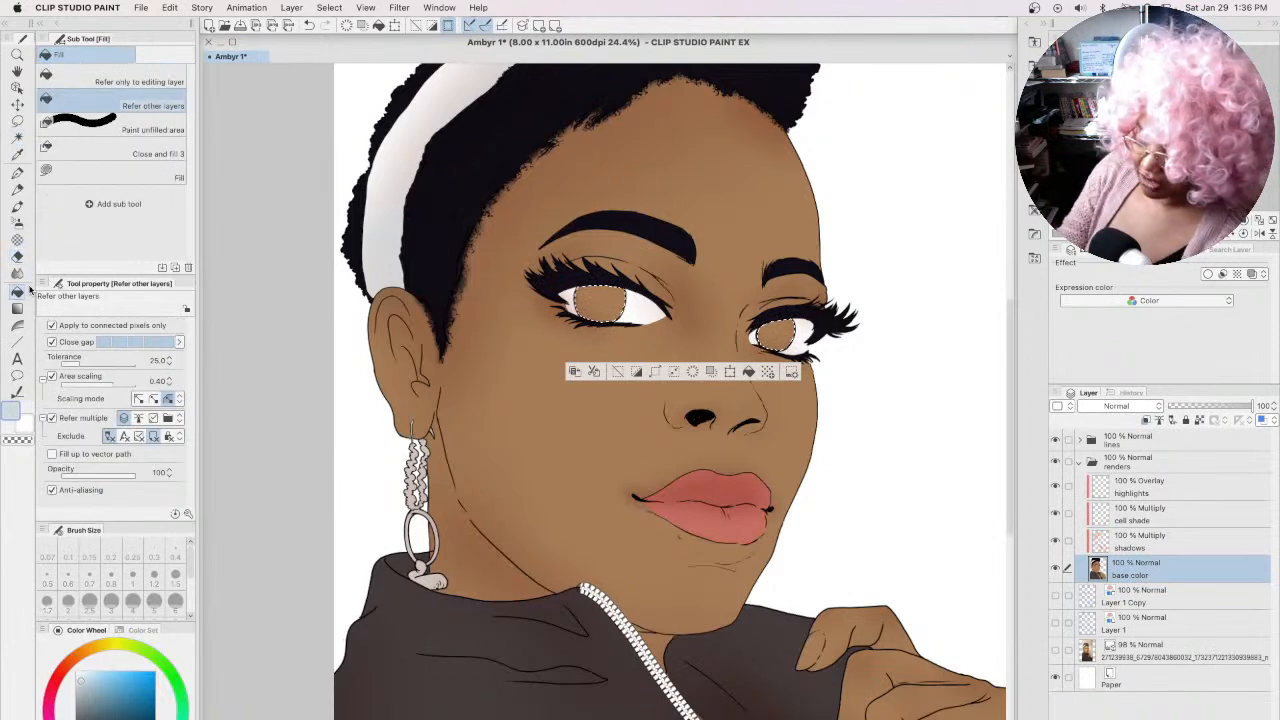
left_click(58, 675)
left_click_drag(62, 668, 83, 651)
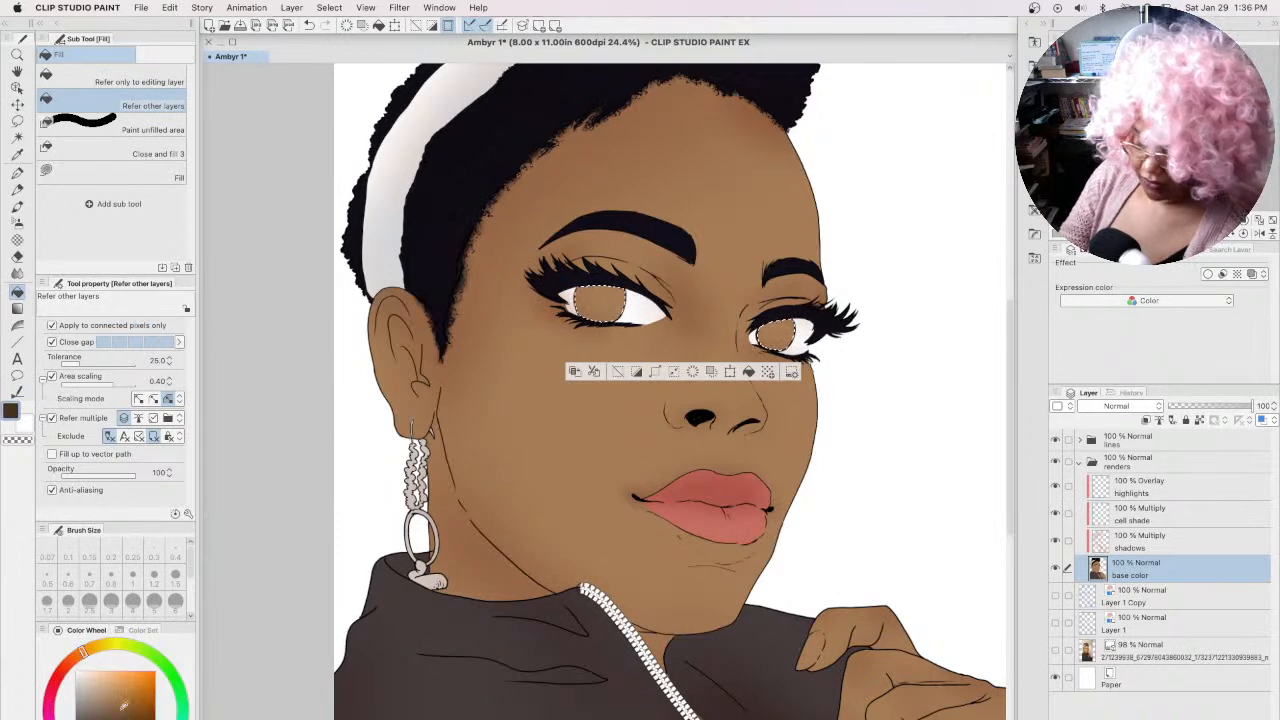
left_click(749, 371)
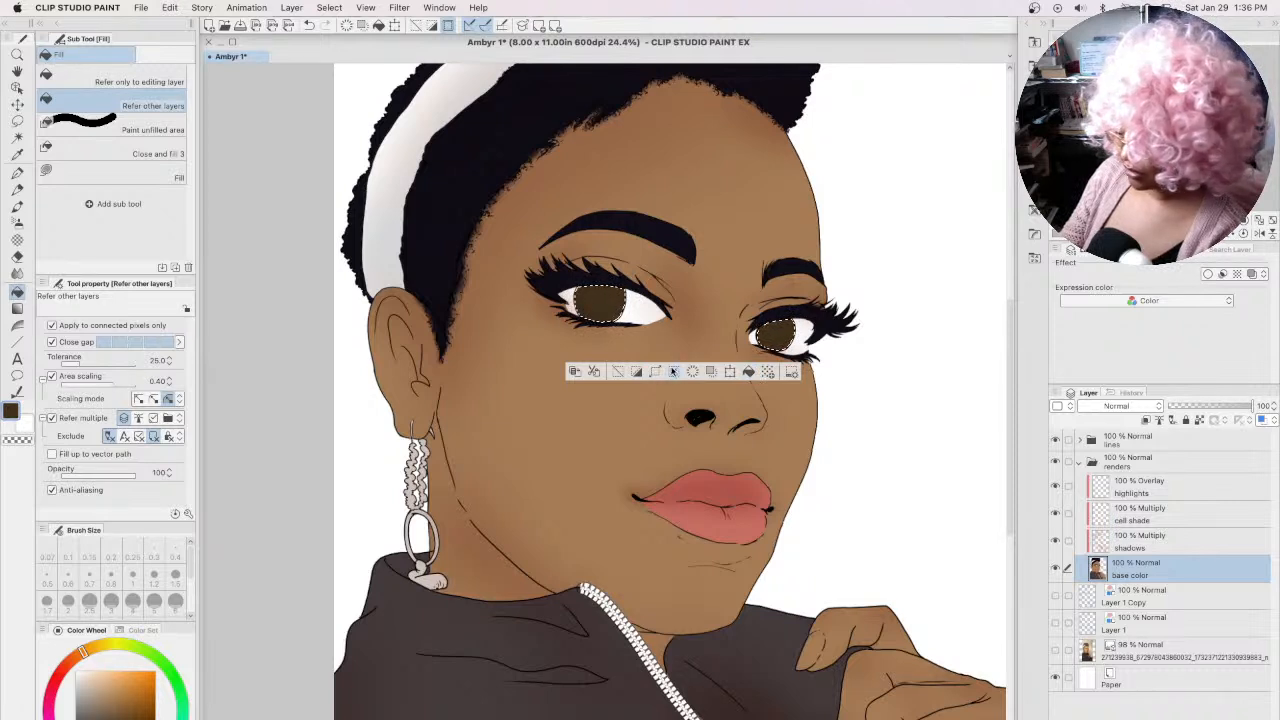
Step: Expand the selection around both irises by 0.10 mm, repeating the expansion
left_click(655, 373)
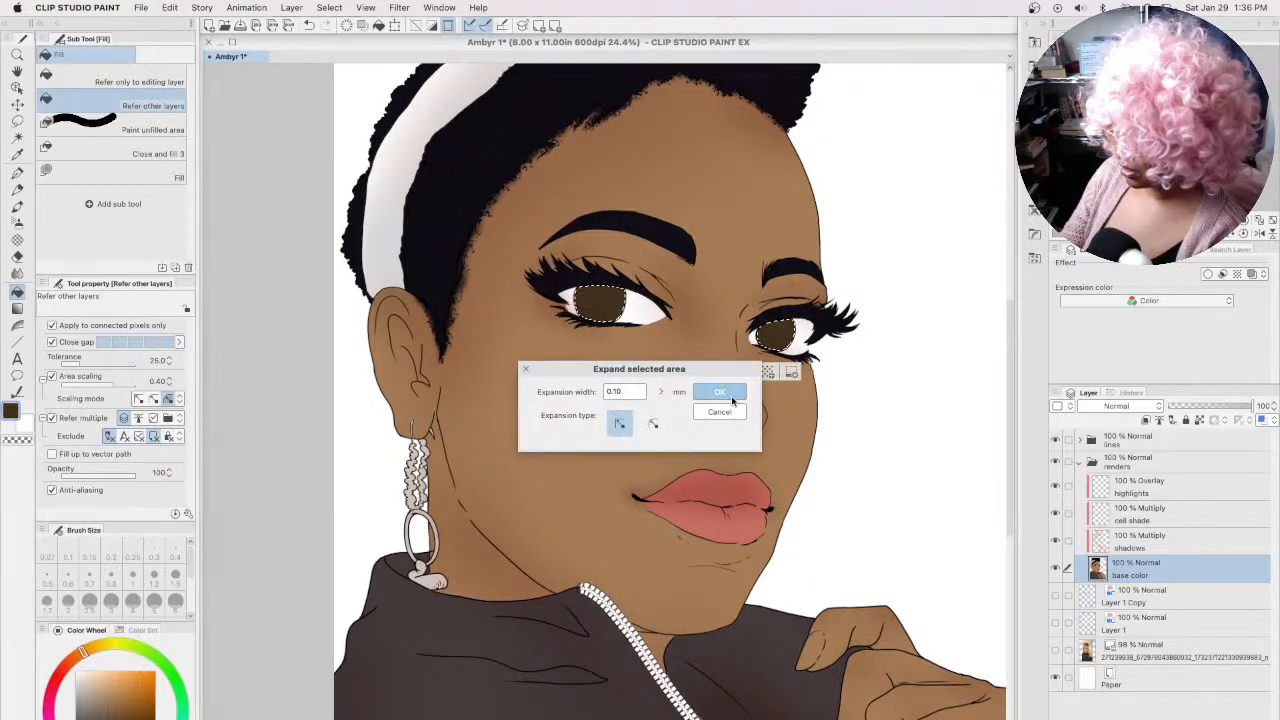
left_click(724, 391)
left_click(709, 376)
left_click(721, 391)
left_click(655, 373)
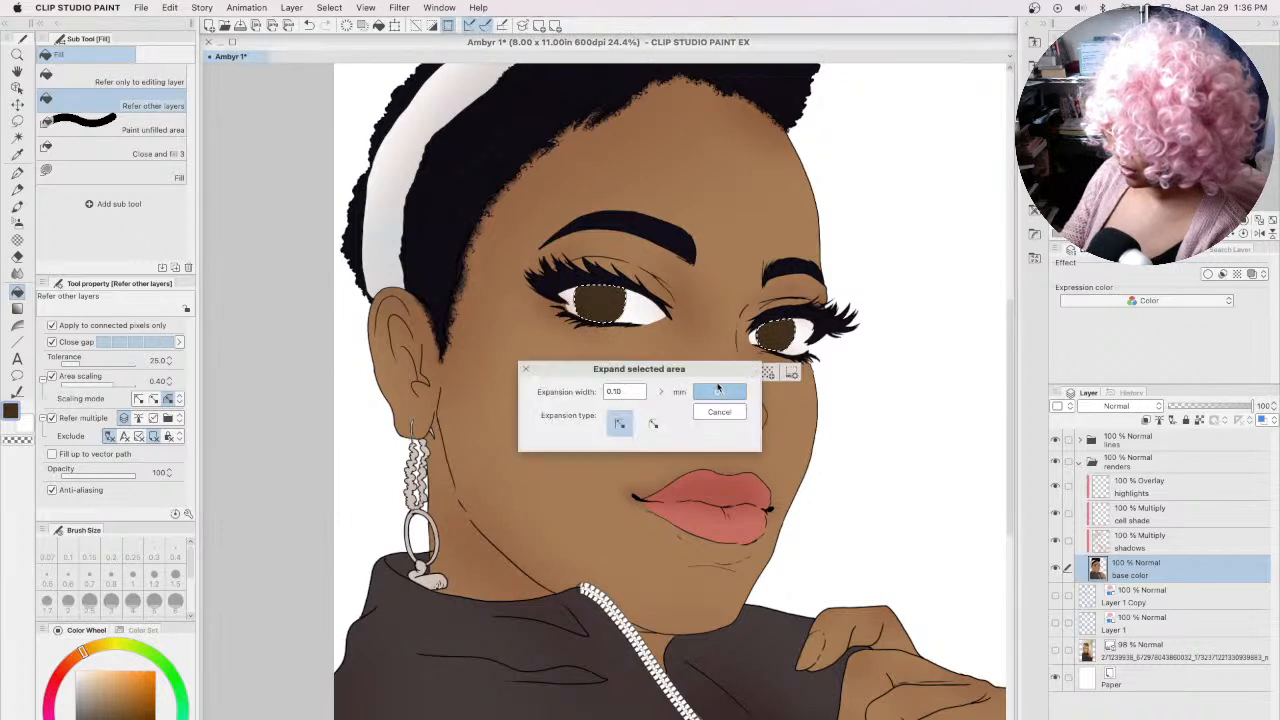
left_click(720, 391)
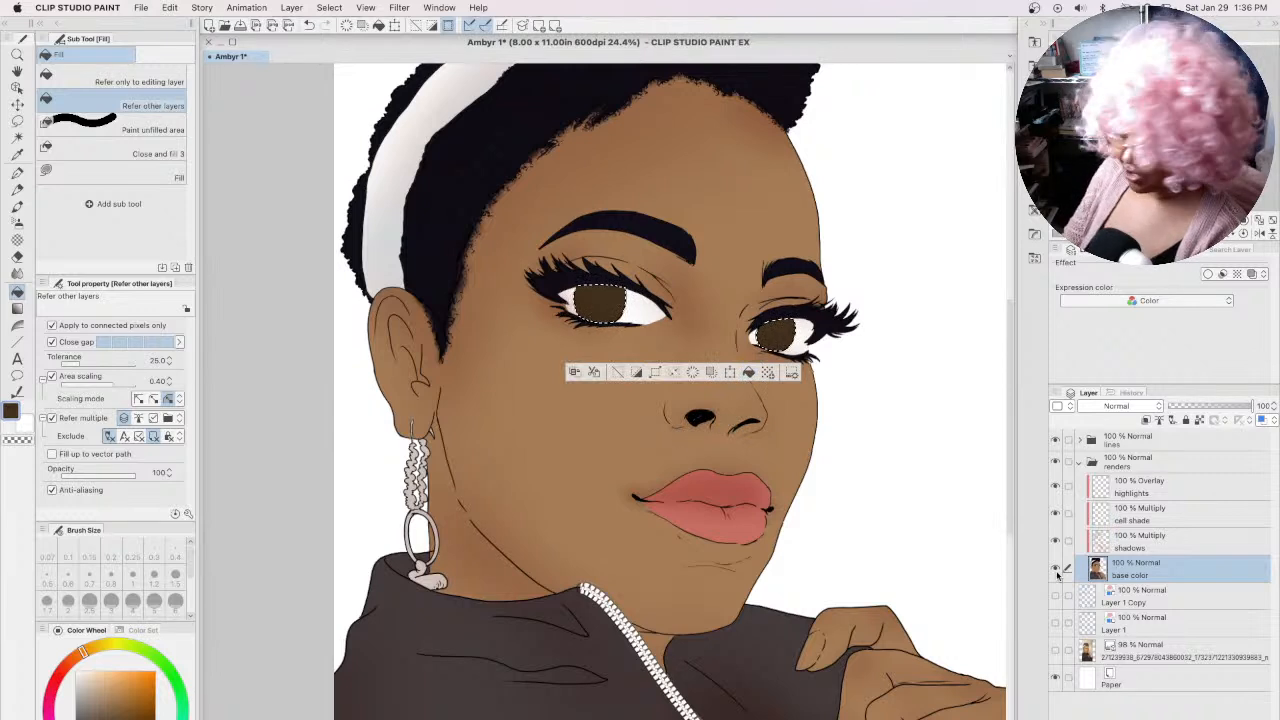
Step: Airbrush muted red shading over the selected irises on the shadows layer with the Soft airbrush at size 12
key("b")
left_click(1140, 540)
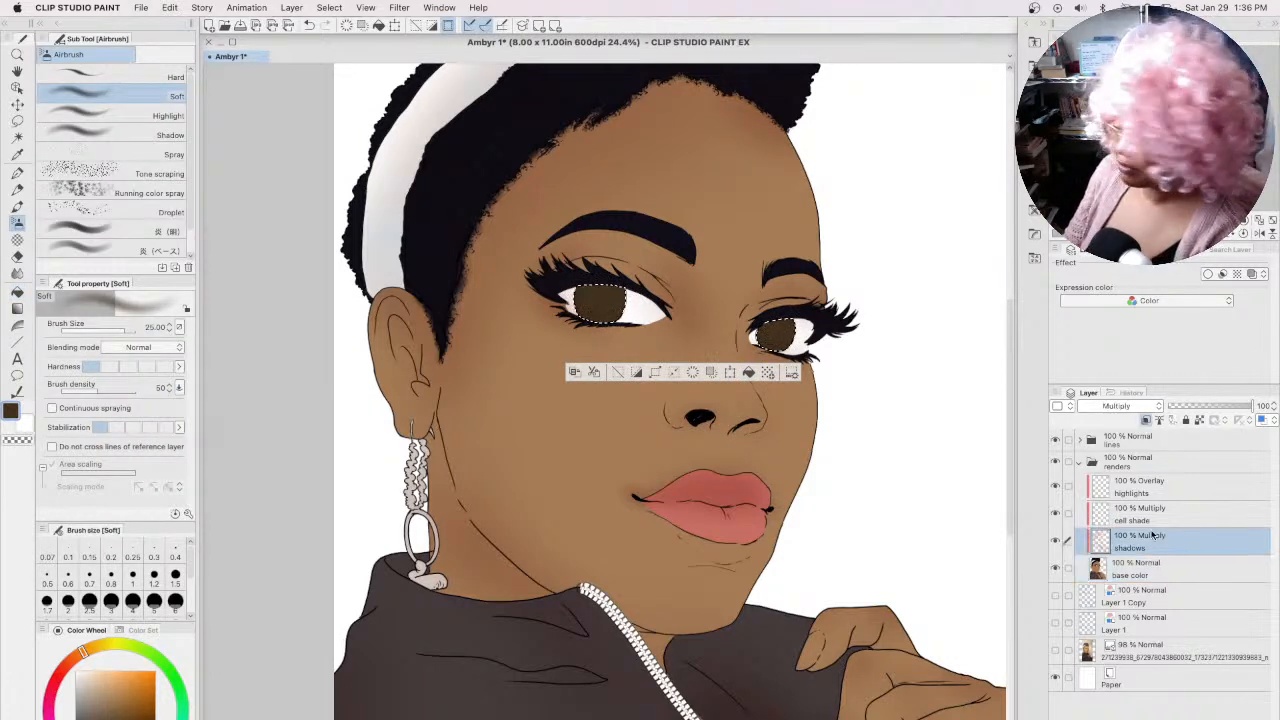
left_click(93, 693)
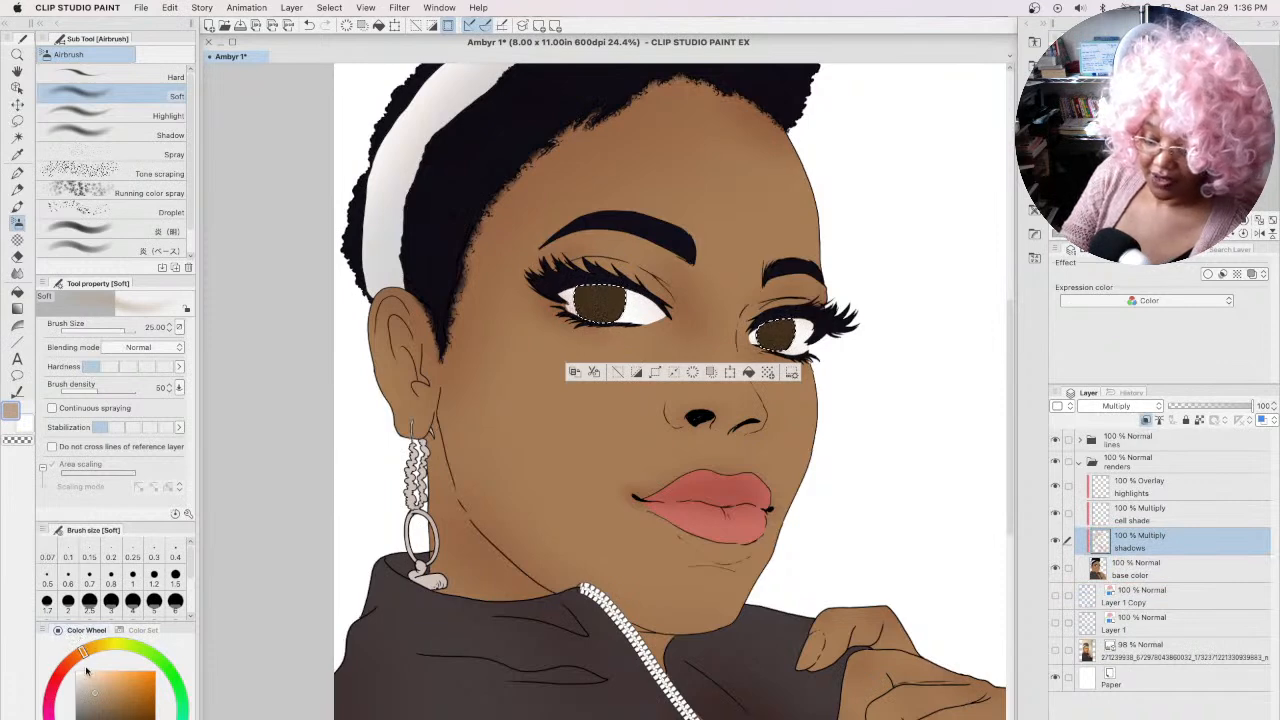
left_click(66, 667)
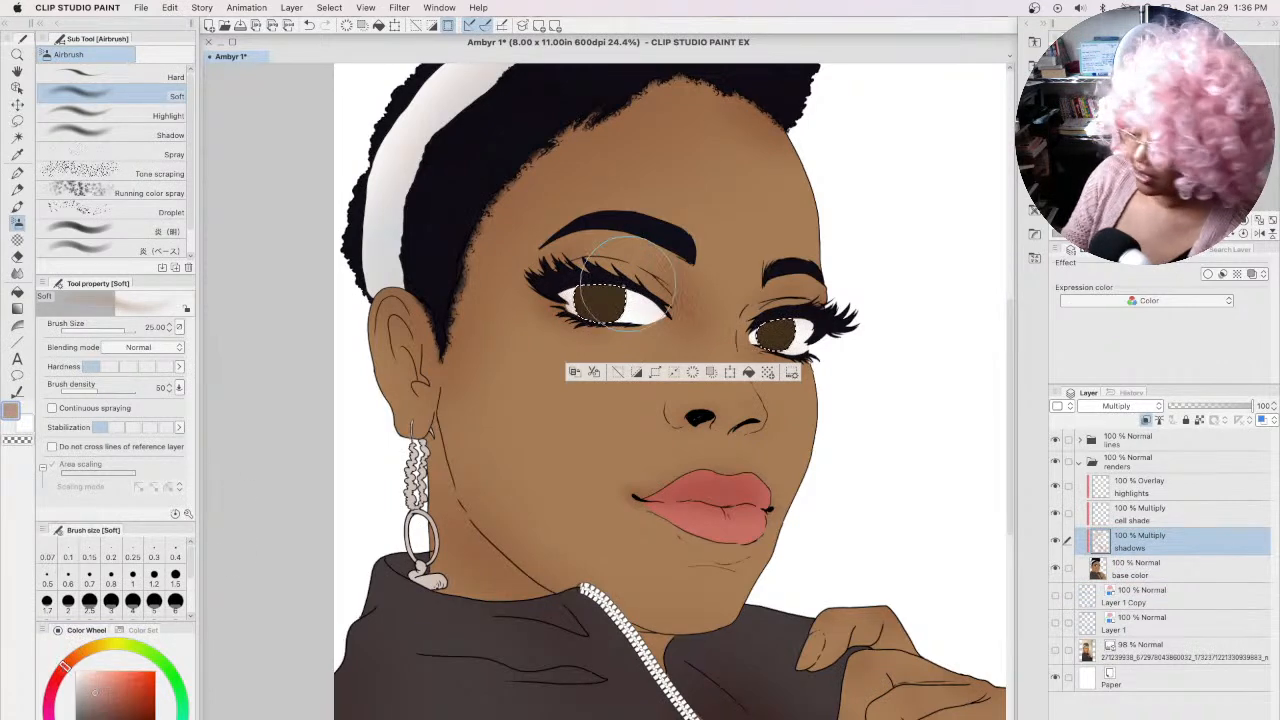
key("bracketleft")
key("bracketleft")
key("bracketleft")
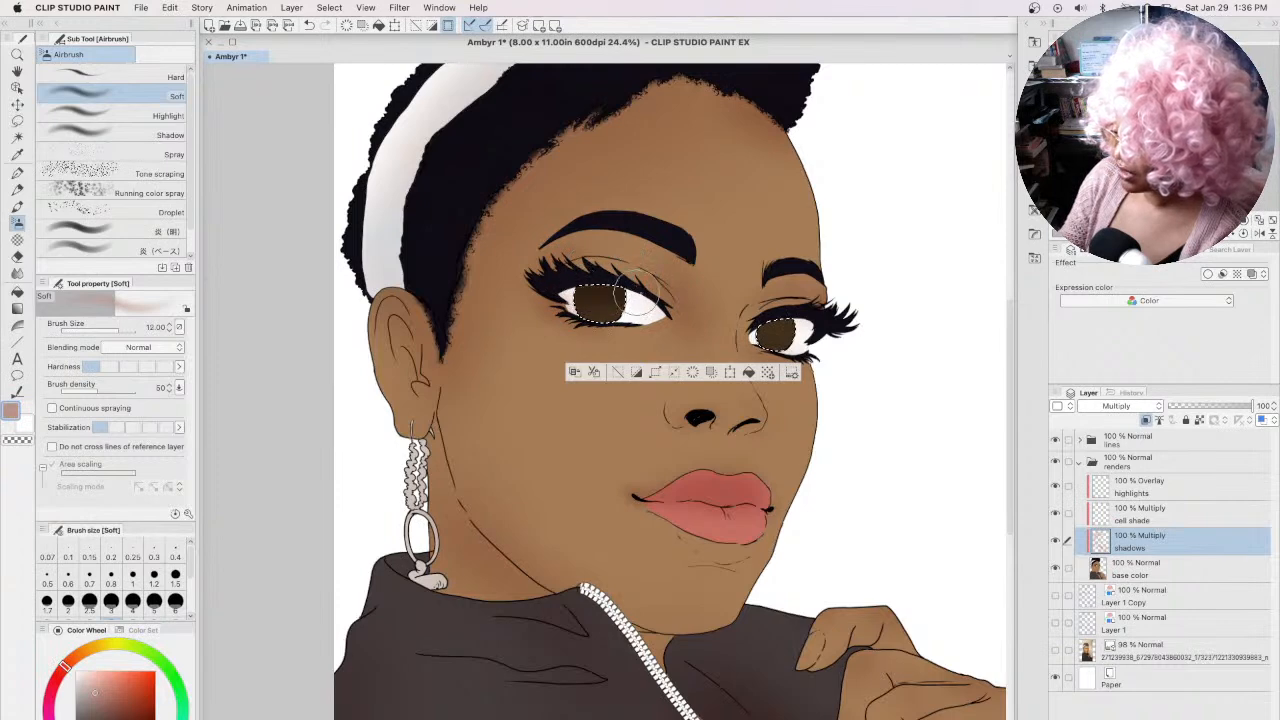
Step: Deepen the shading in both irises with dark red and a very dark brown, and clear the selection
left_click(117, 706)
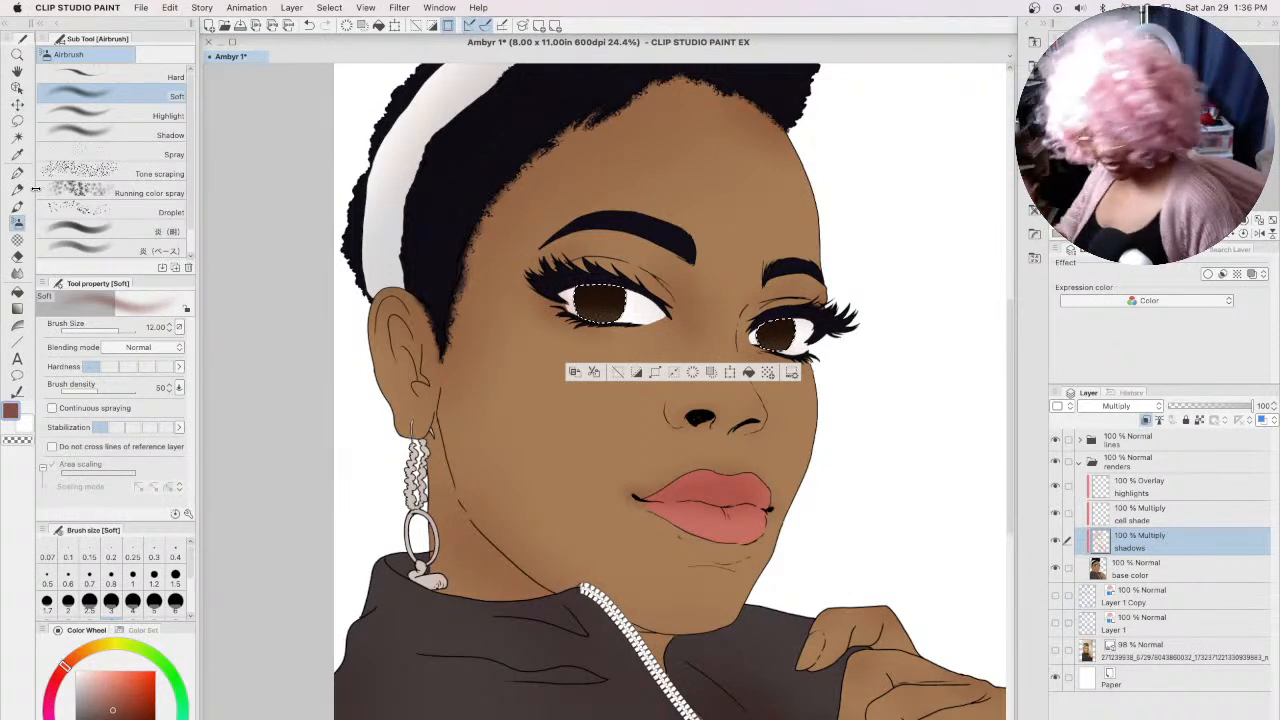
left_click(124, 714)
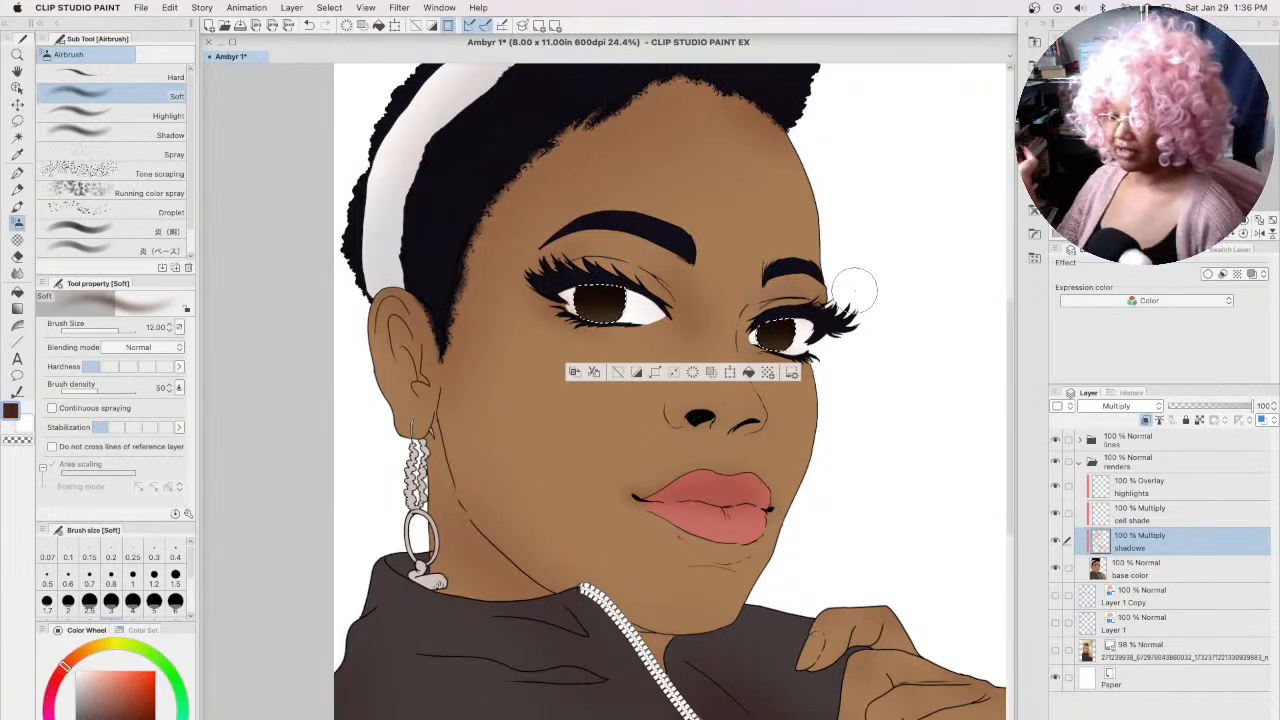
key("super+d")
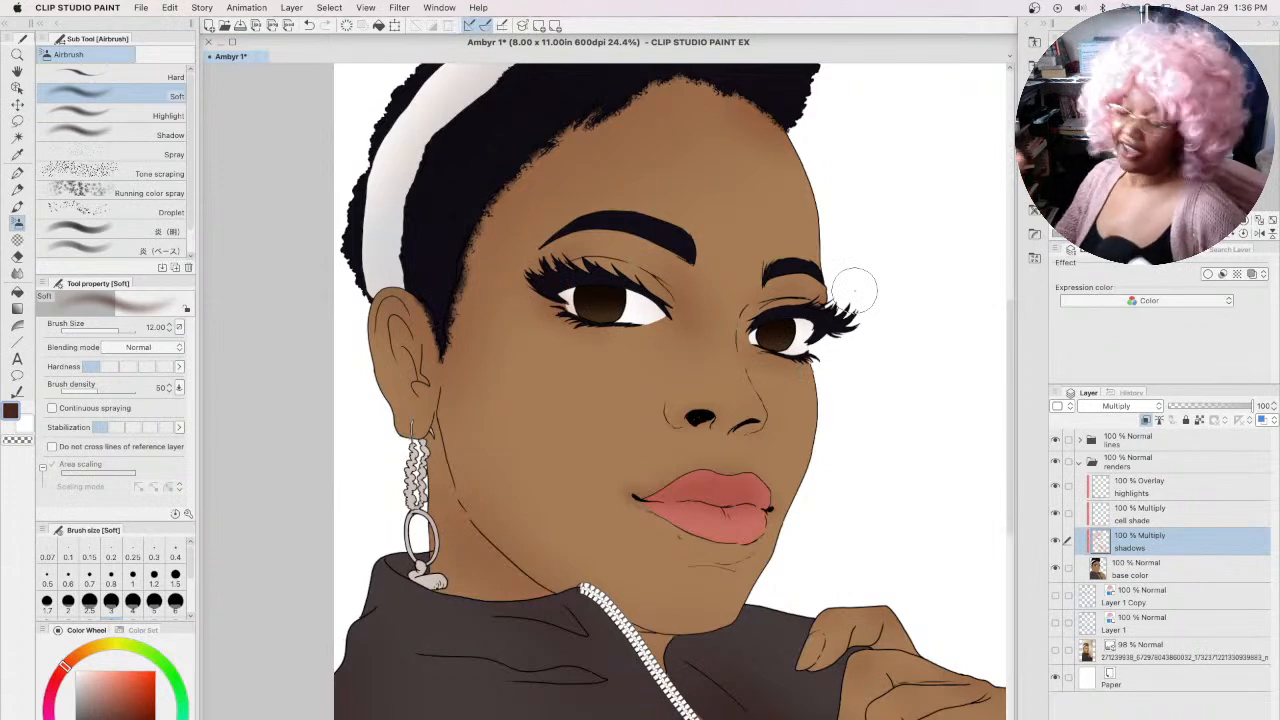
Step: Hide the shadows layer and make the cell shade layer active for drawing with the G-pen
scroll(613, 416, "down", 3)
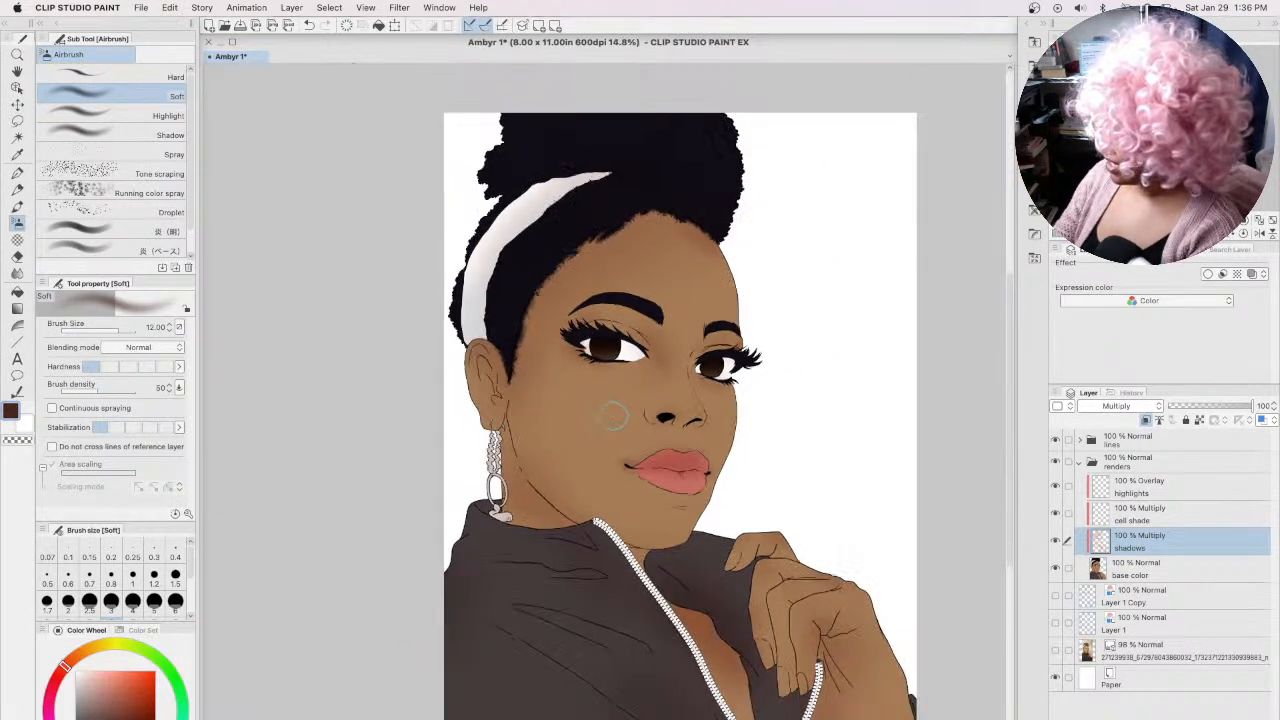
left_click(1055, 540)
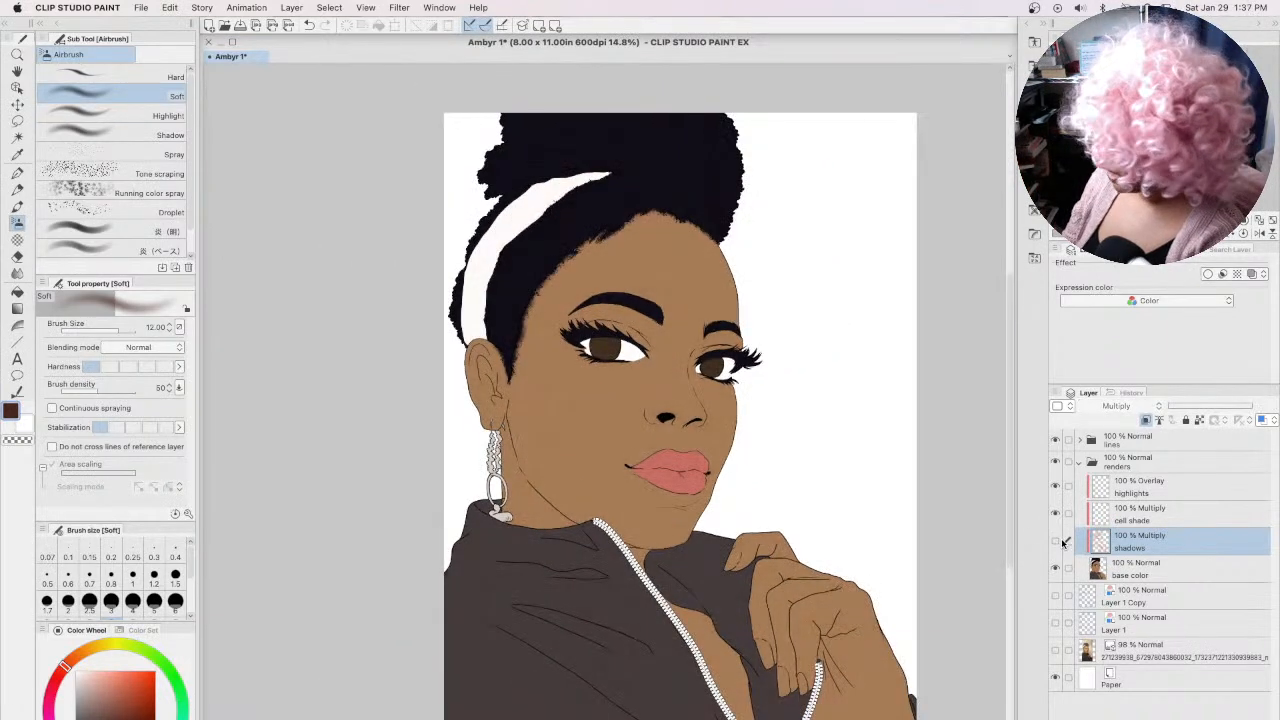
left_click(1152, 517)
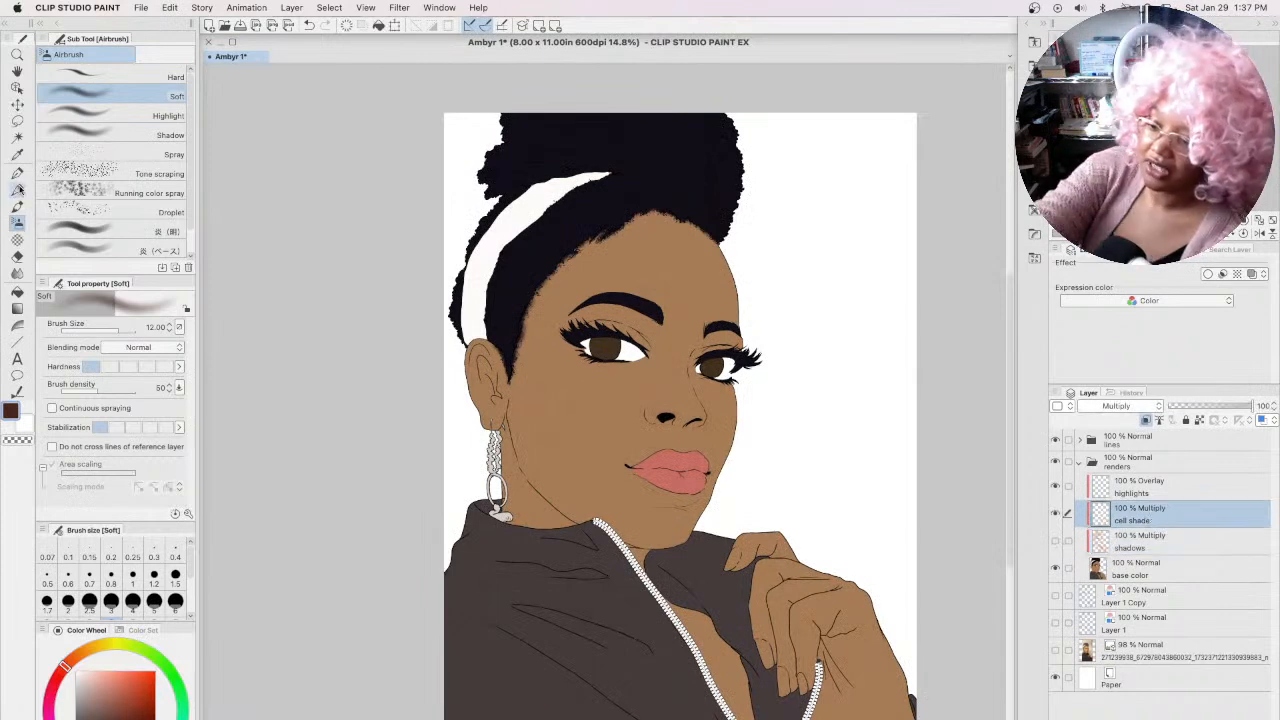
left_click(18, 172)
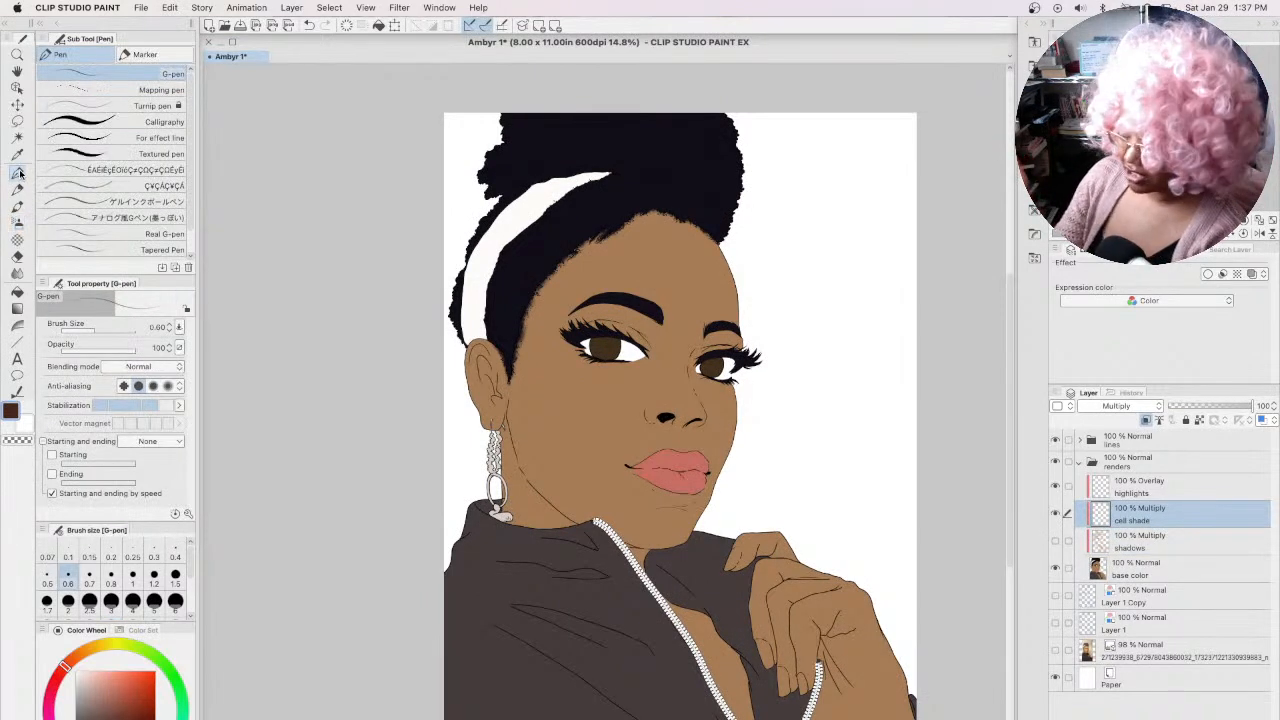
Step: Set the G-pen to a muted red at brush size 4, try a stroke down the cheek, and undo it
left_click(96, 686)
key("bracketright")
key("bracketright")
key("bracketright")
key("bracketright")
key("bracketright")
key("bracketright")
key("bracketright")
key("bracketright")
key("bracketright")
key("bracketright")
left_click_drag(591, 387, 620, 484)
key("ctrl+z")
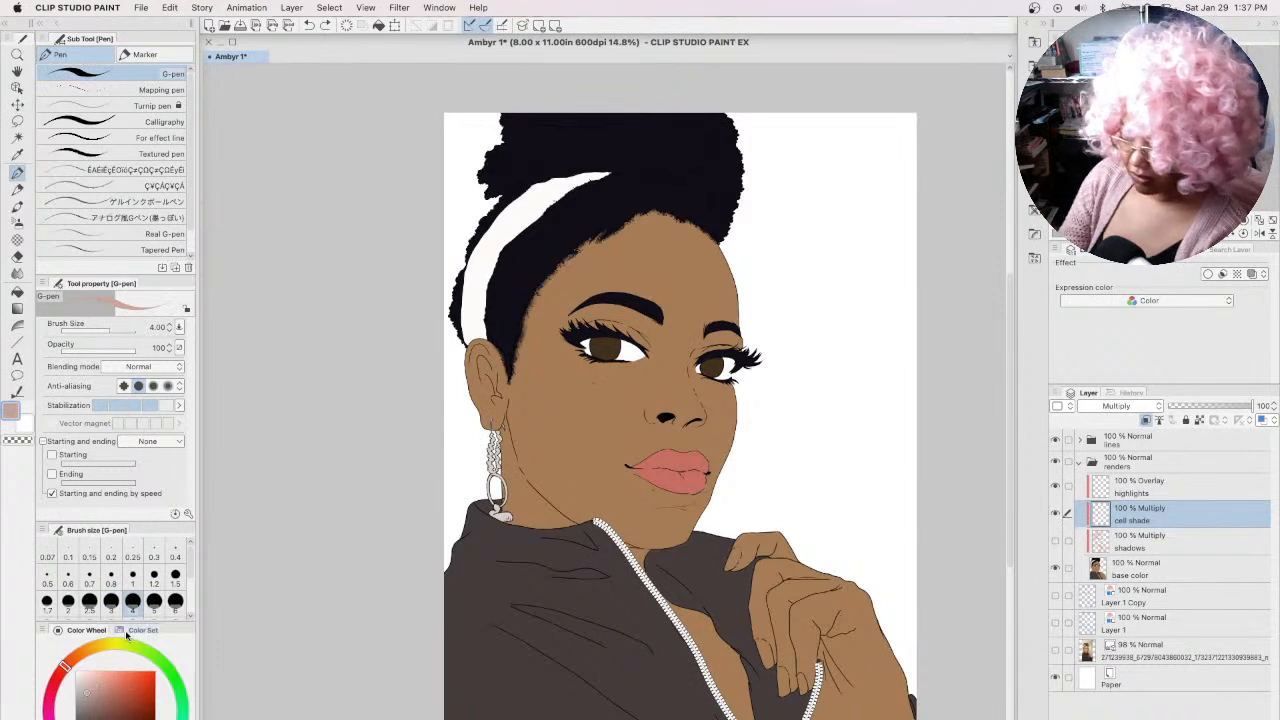
left_click_drag(567, 381, 568, 394)
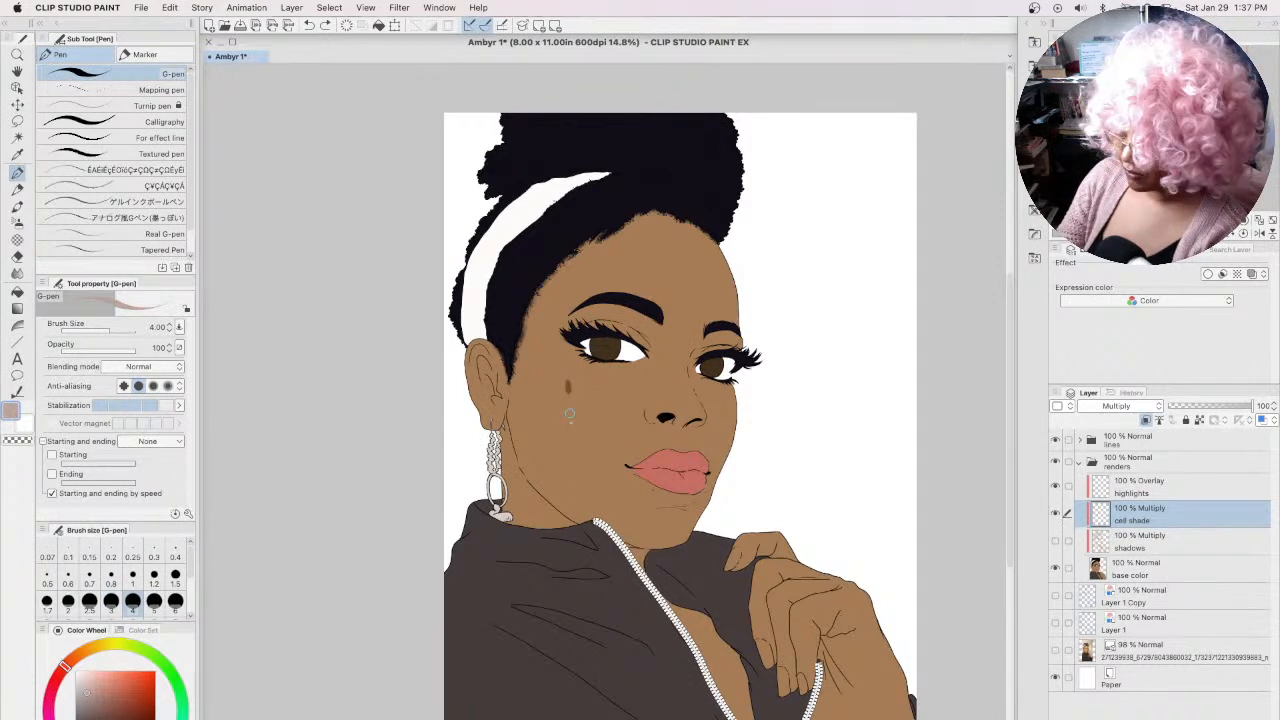
key("ctrl+z")
left_click_drag(571, 373, 612, 494)
key("super+z")
left_click_drag(572, 375, 577, 425)
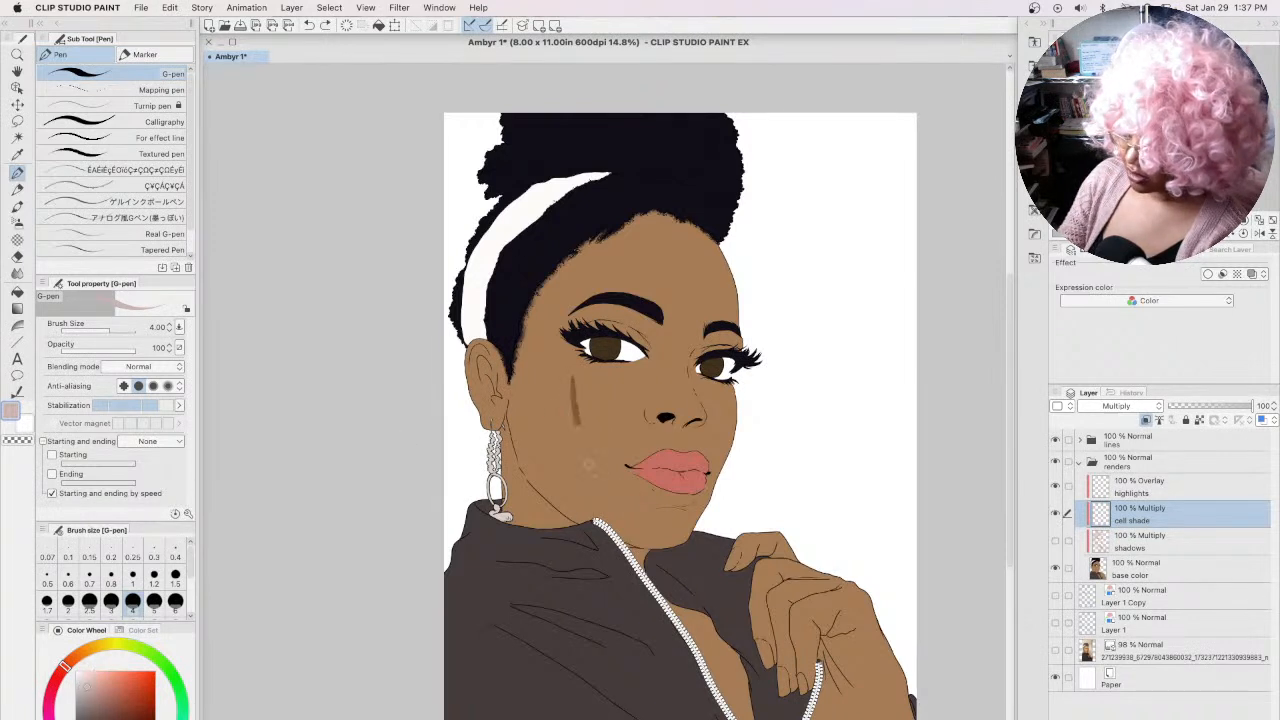
key("super+z")
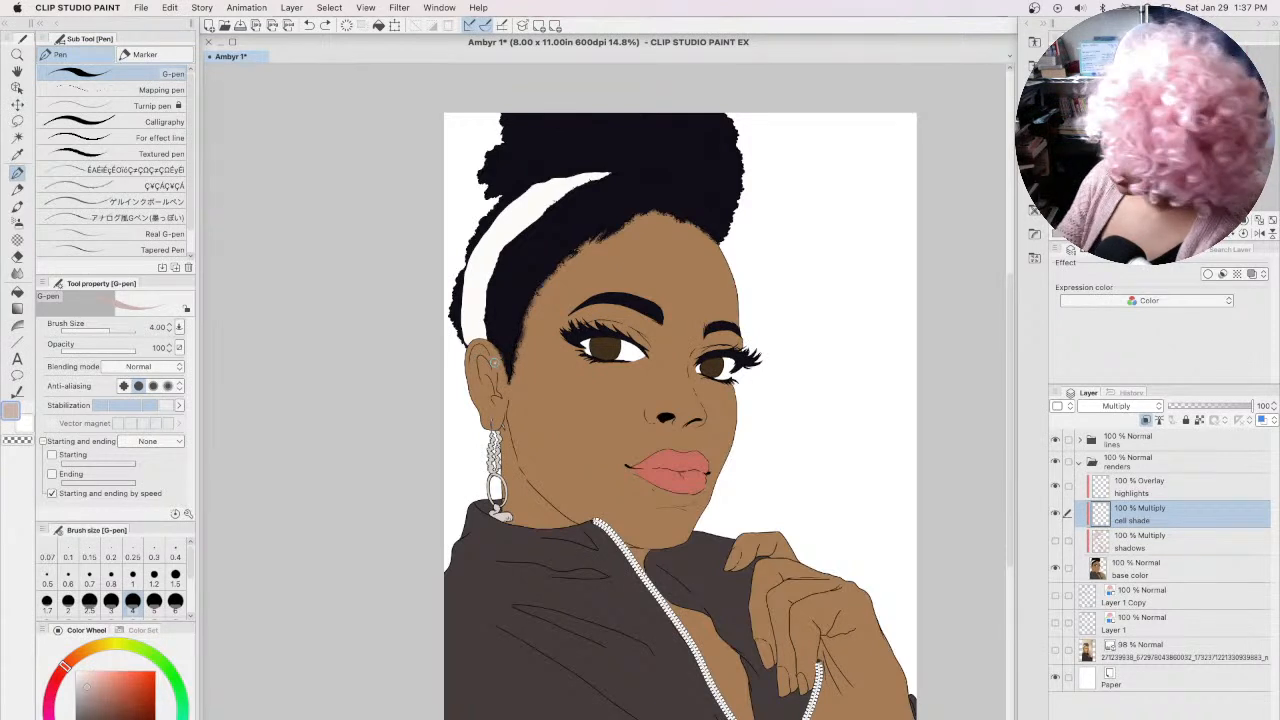
Step: Pick a slightly stronger muted red and shade the inside of the ear with the G-pen, redoing the first stroke
scroll(495, 362, "up", 2)
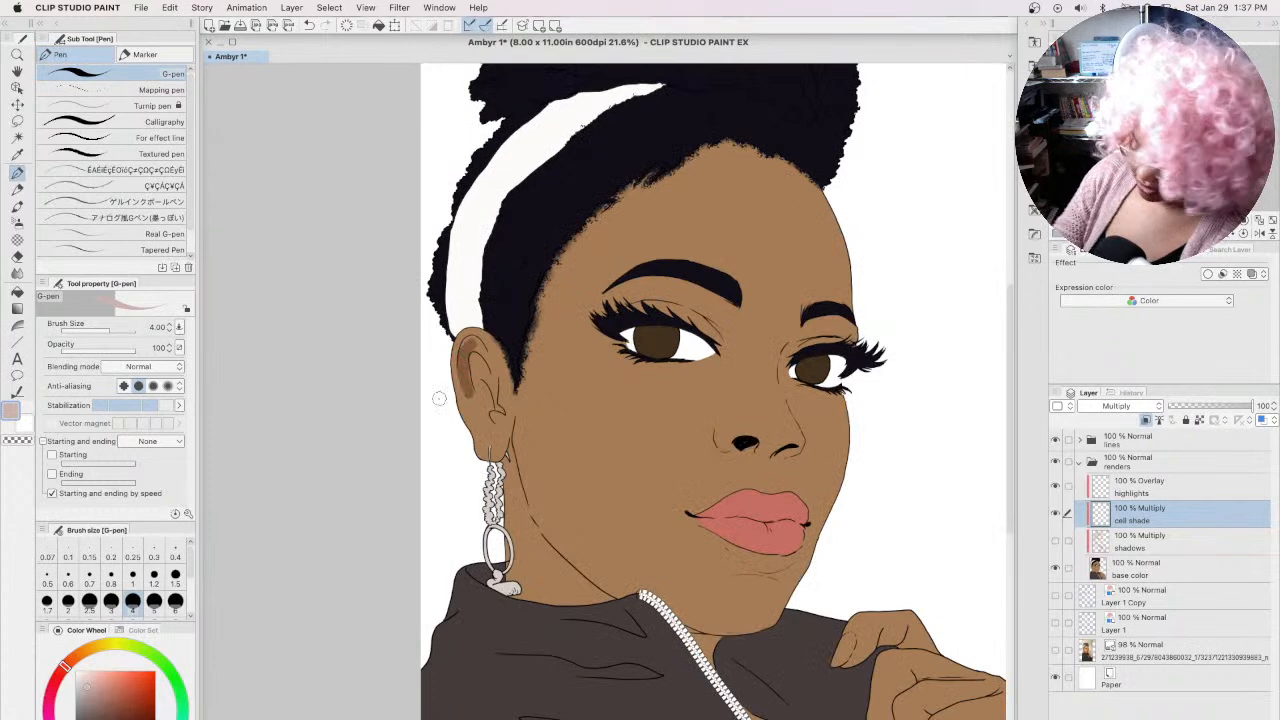
left_click(92, 689)
key("super+z")
mouse_move(476, 344)
left_mouse_down()
mouse_move(477, 383)
mouse_move(463, 359)
mouse_move(471, 341)
mouse_move(482, 357)
mouse_move(477, 342)
mouse_move(484, 397)
mouse_move(470, 347)
mouse_move(462, 366)
mouse_move(483, 413)
left_mouse_up()
mouse_move(475, 337)
left_mouse_down()
mouse_move(490, 379)
mouse_move(487, 404)
mouse_move(465, 380)
mouse_move(476, 426)
left_mouse_up()
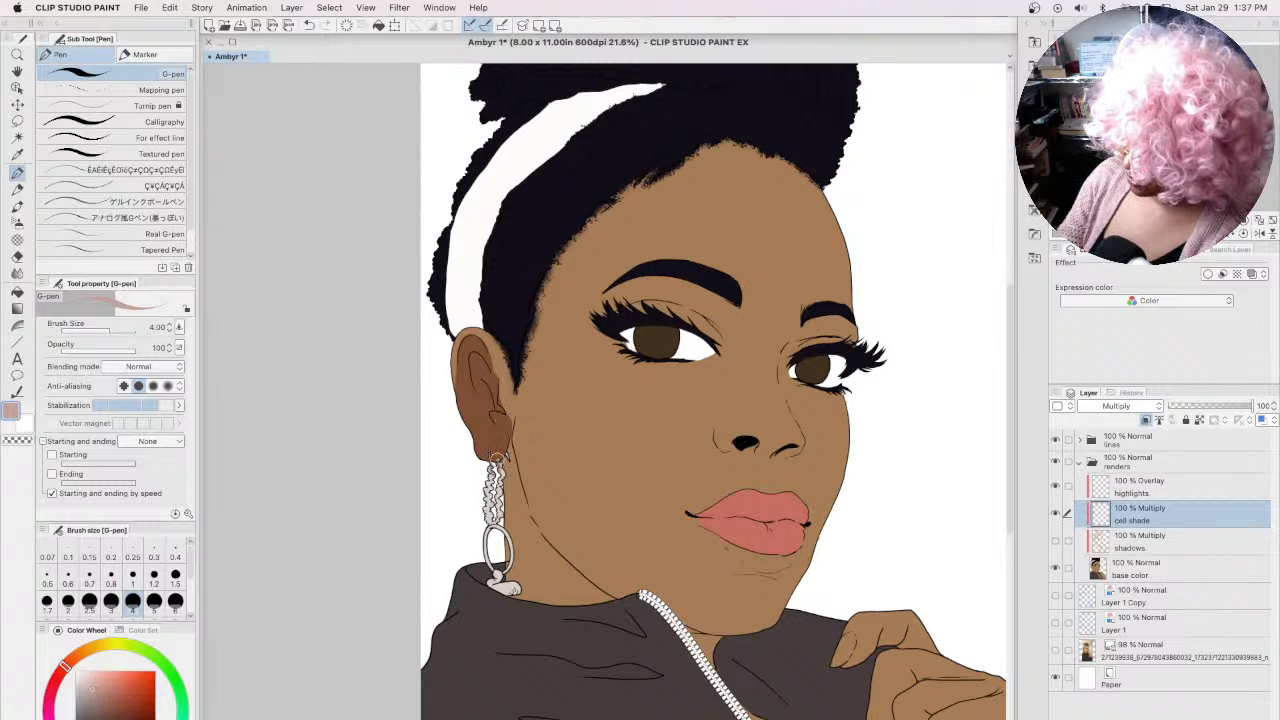
Step: Reduce the G-pen to size 2.5 and refine the cell shading around the earlobe and the neck below it, undoing the last stroke
key("bracketleft")
key("bracketleft")
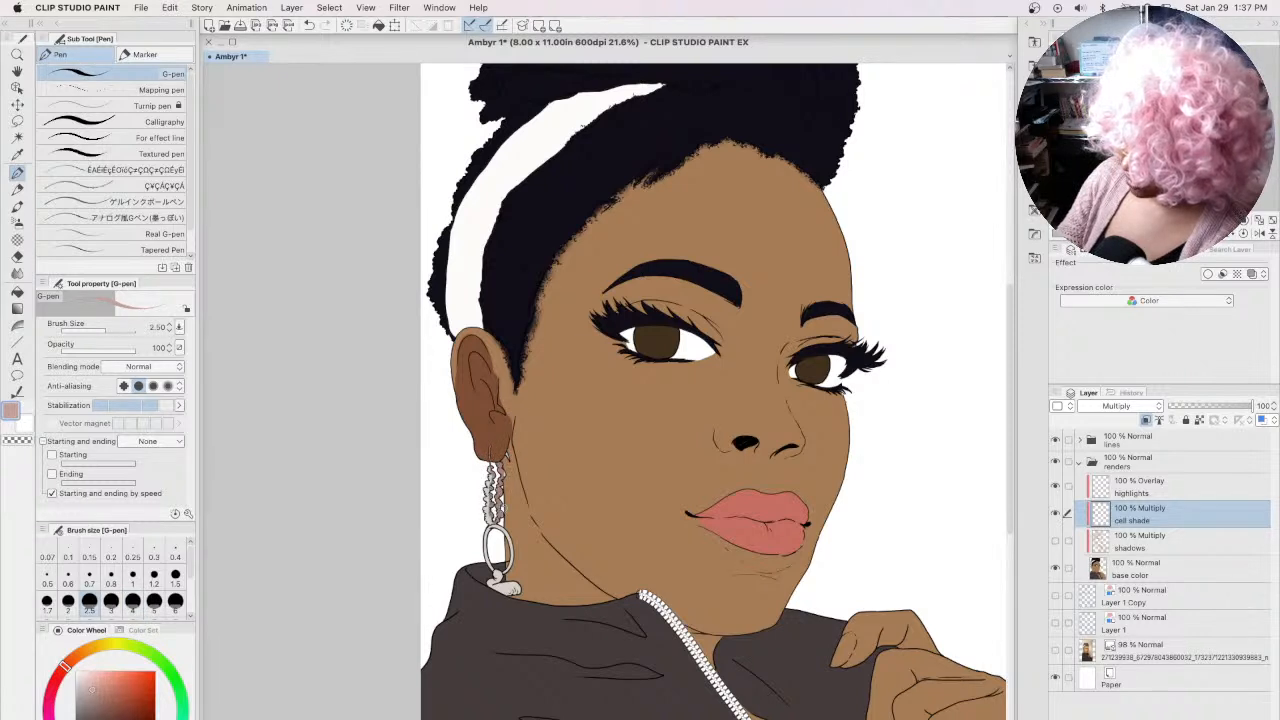
left_click(496, 446)
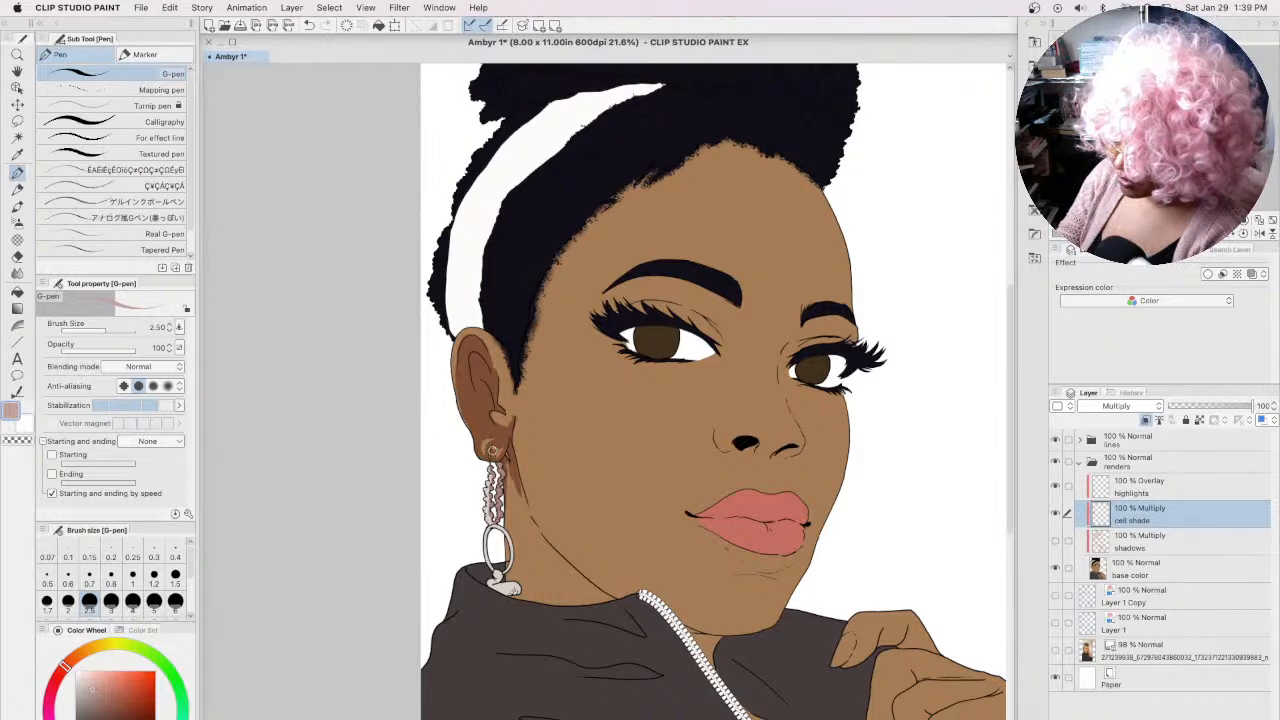
key("super+z")
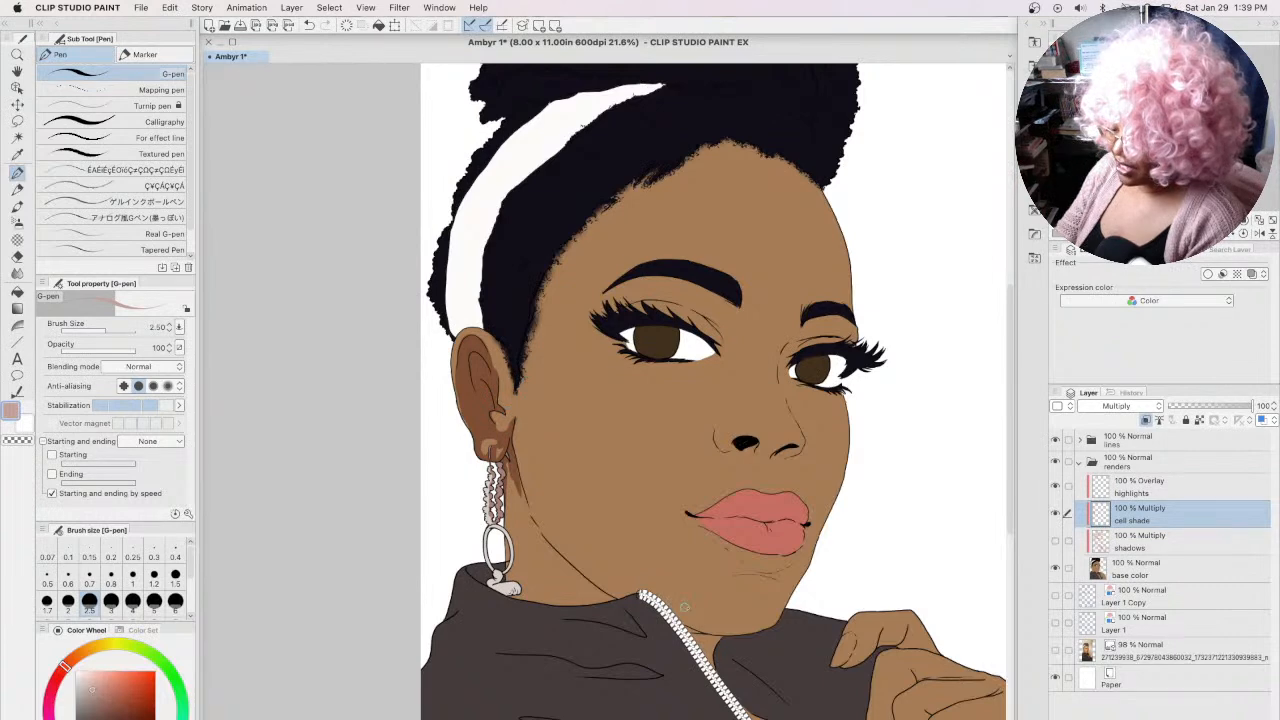
Step: Fill the neck shadow behind the jaw and the small neck area under the chin using the Refer other layers fill
scroll(684, 606, "down", 5)
key("g")
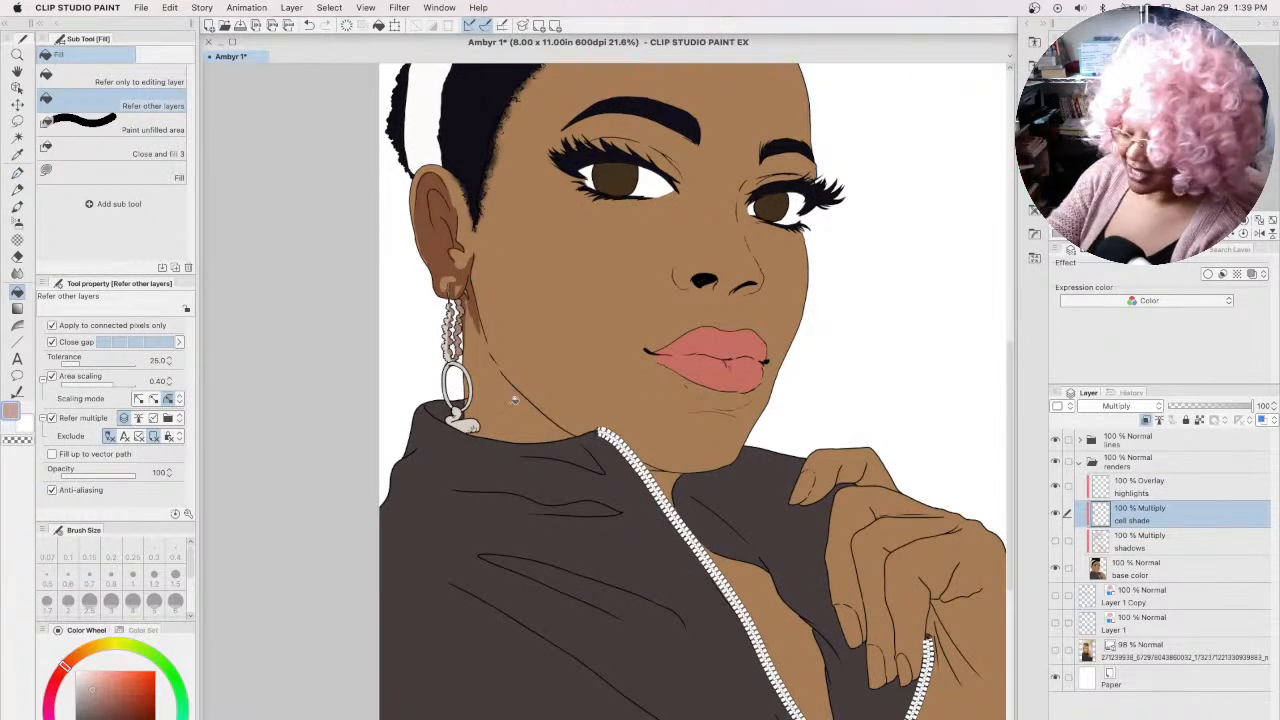
left_click(465, 338)
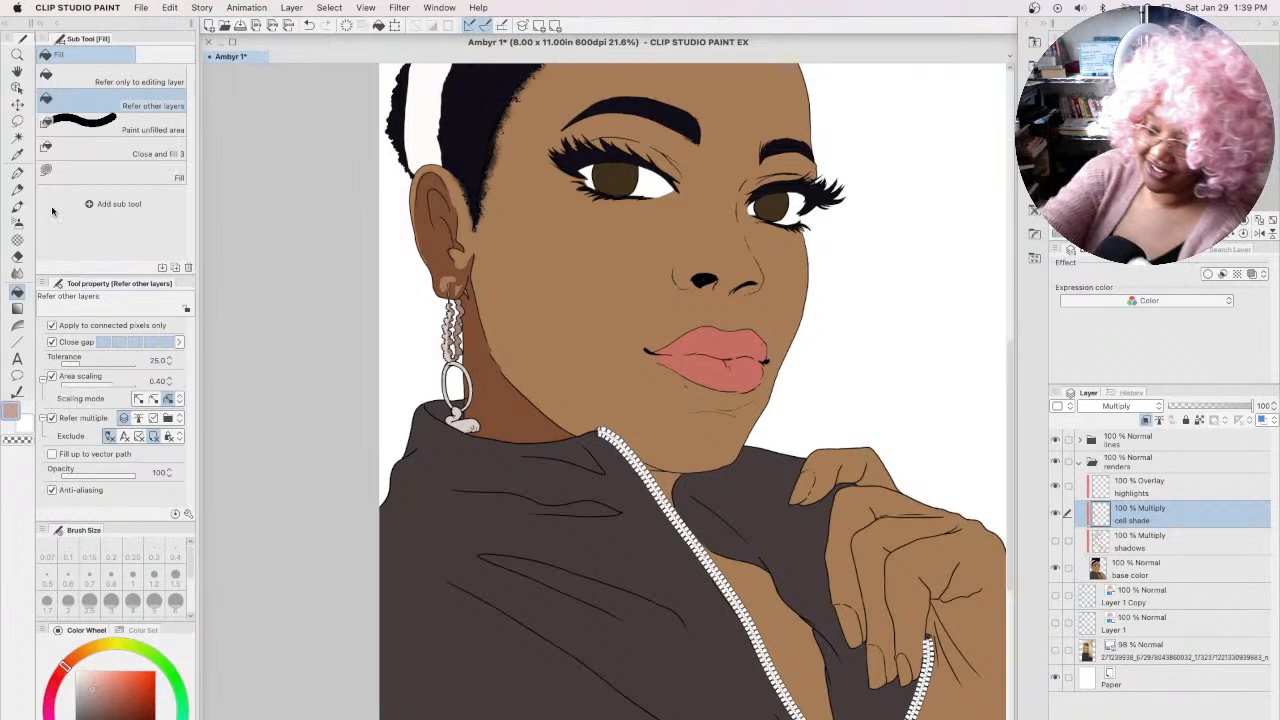
key("p")
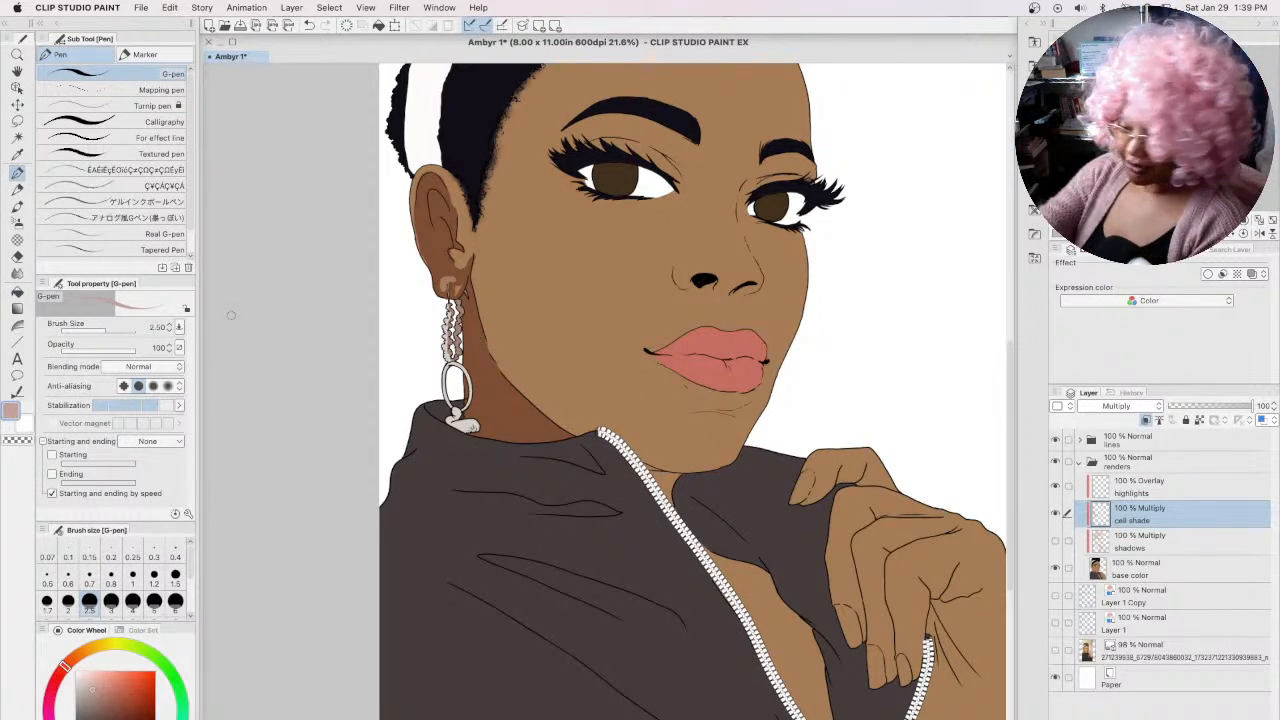
key("g")
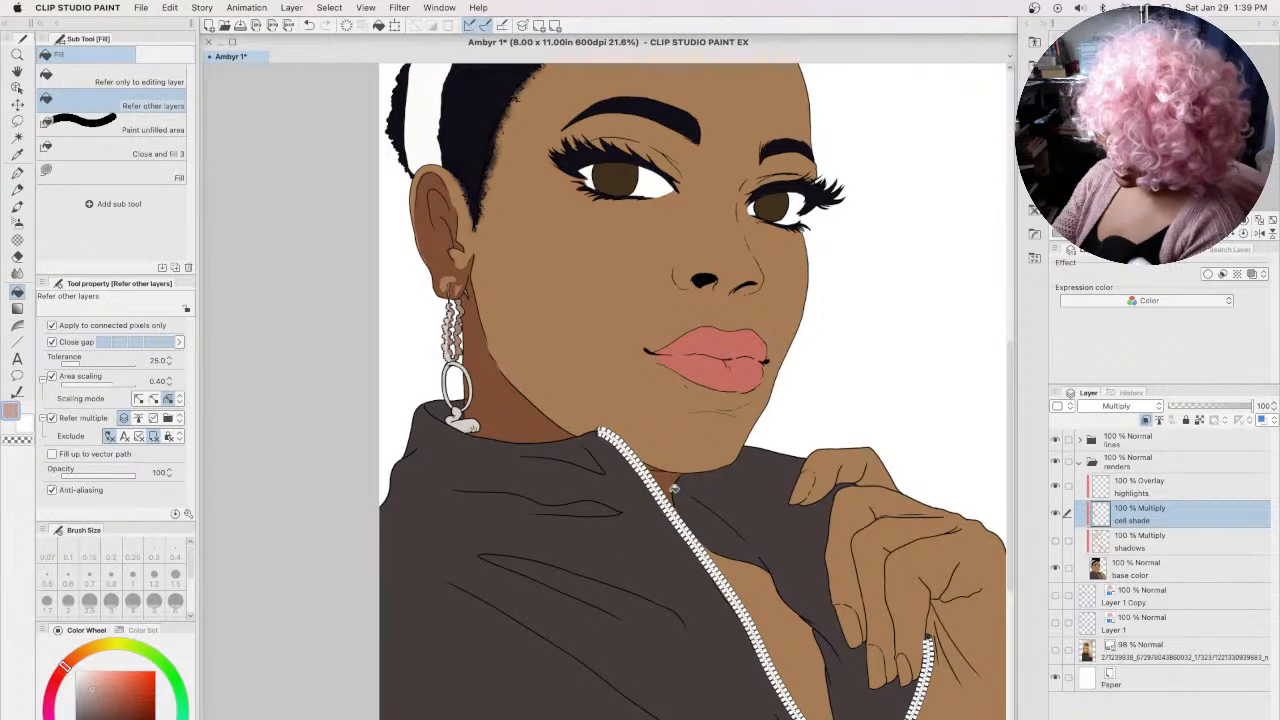
Step: Draw G-pen shadow boundary lines across the exposed chest and down the inner jacket collar beside the hand
scroll(675, 488, "down", 5)
scroll(675, 488, "right", 3)
key("p")
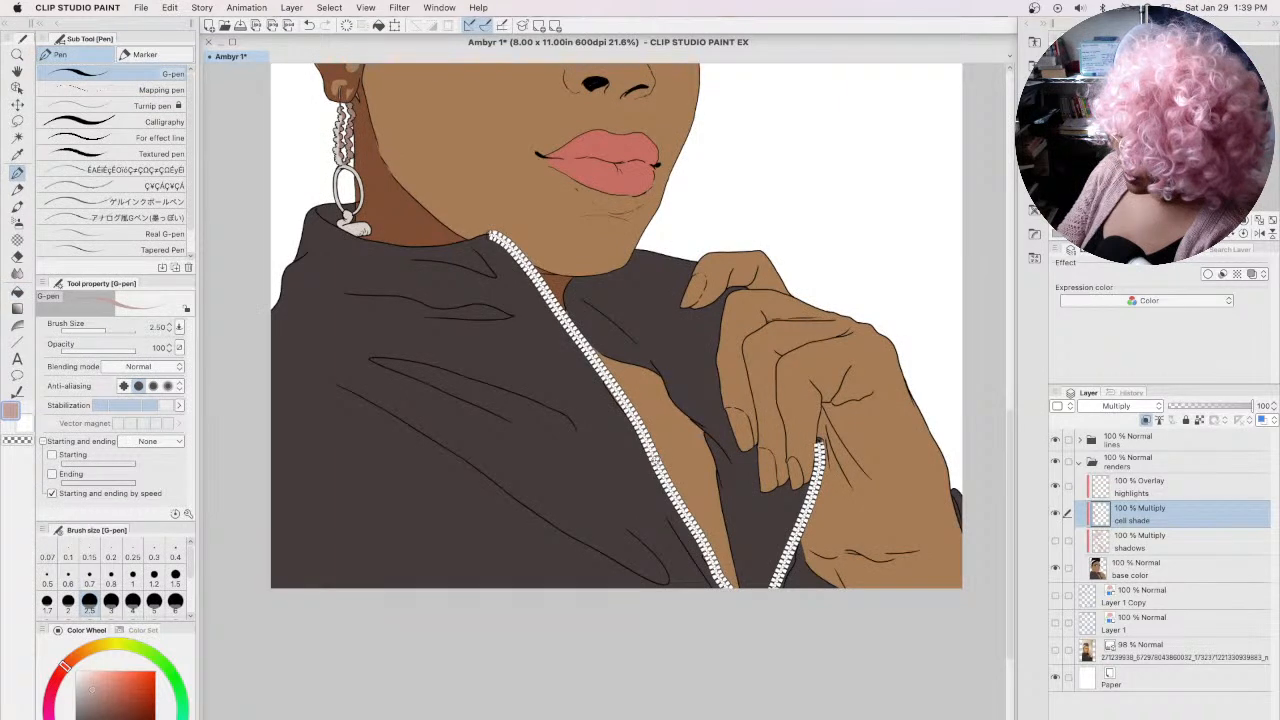
left_click_drag(705, 456, 650, 459)
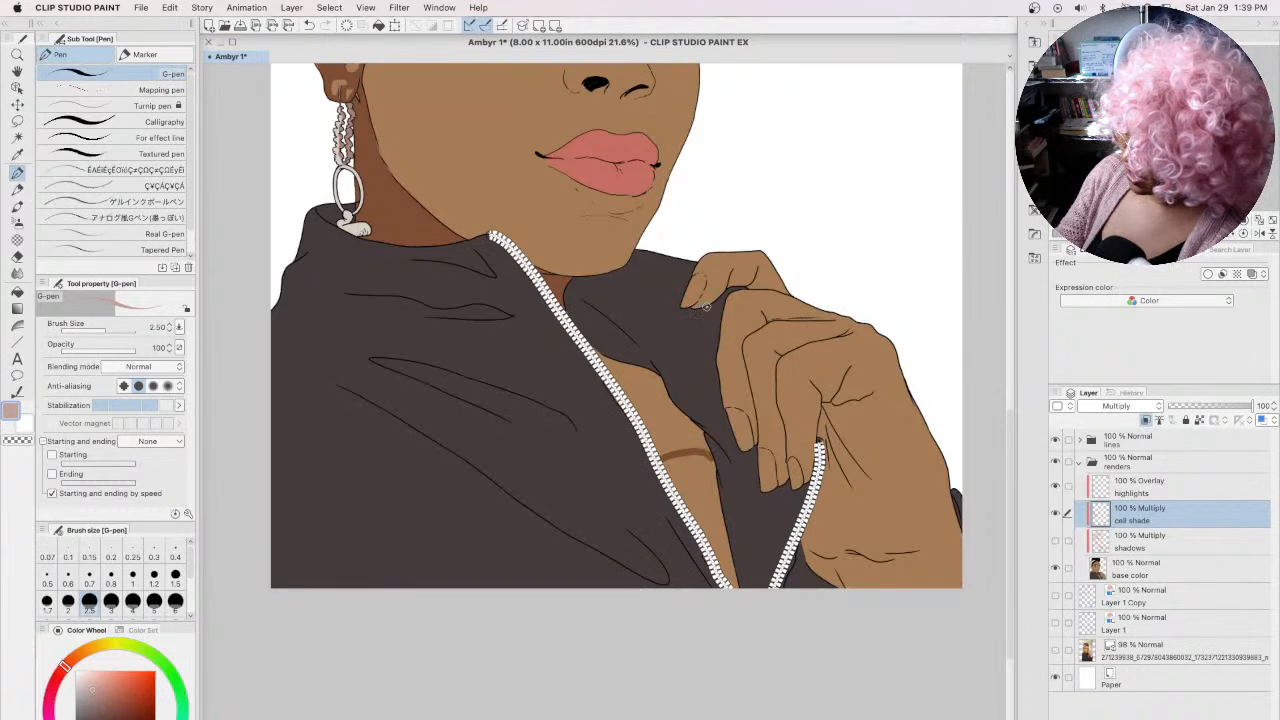
left_click_drag(705, 306, 712, 455)
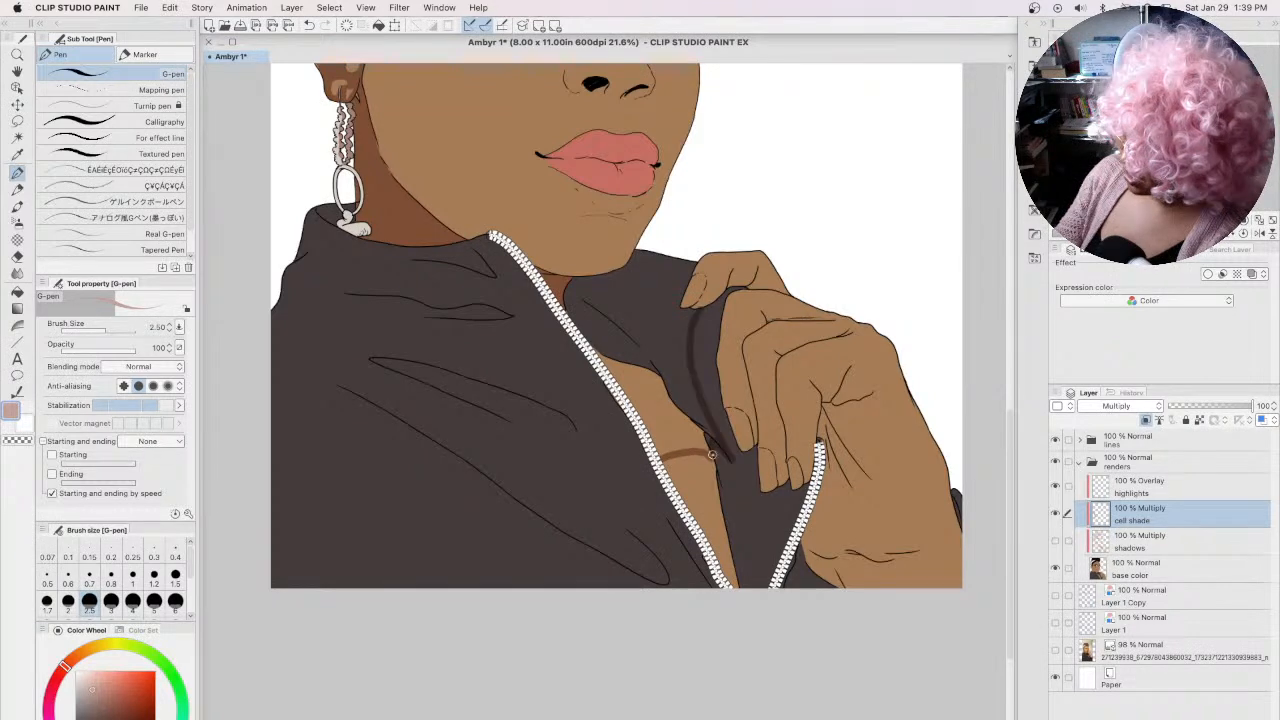
Step: Try filling the chest shadow, including with the fill tolerance raised to 83, and undo the fills
key("g")
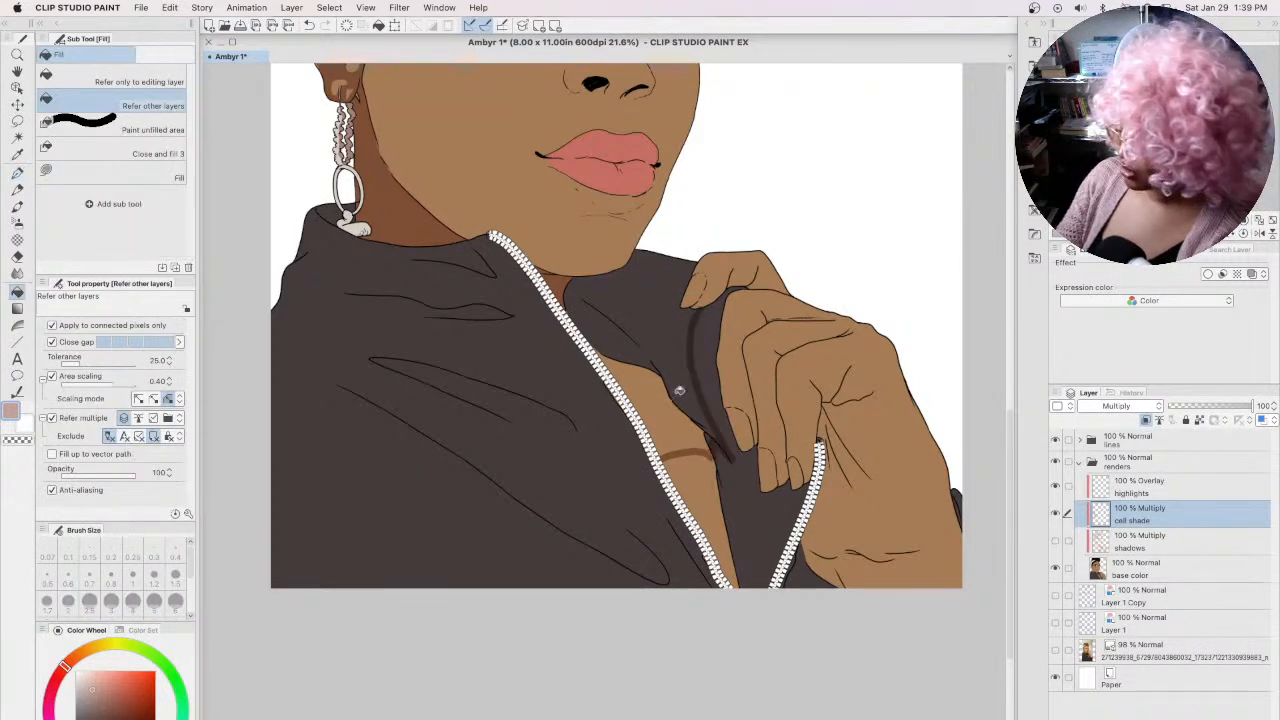
key("super+z")
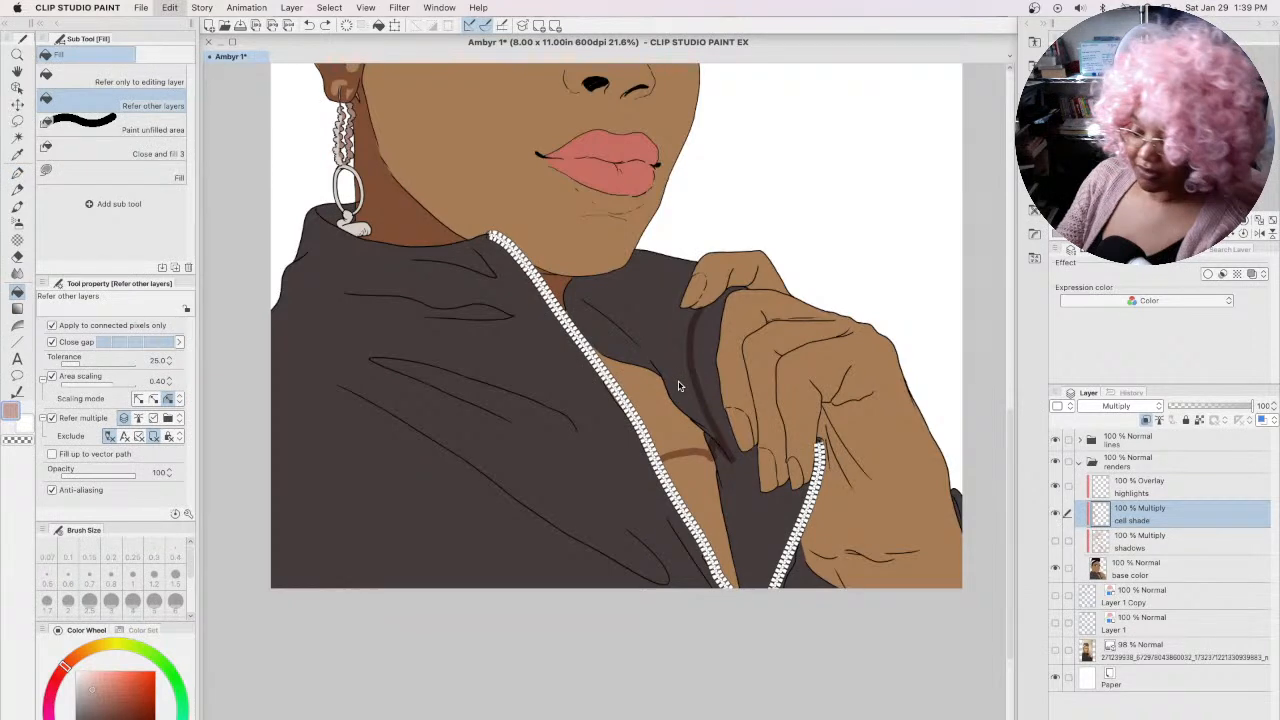
key("p")
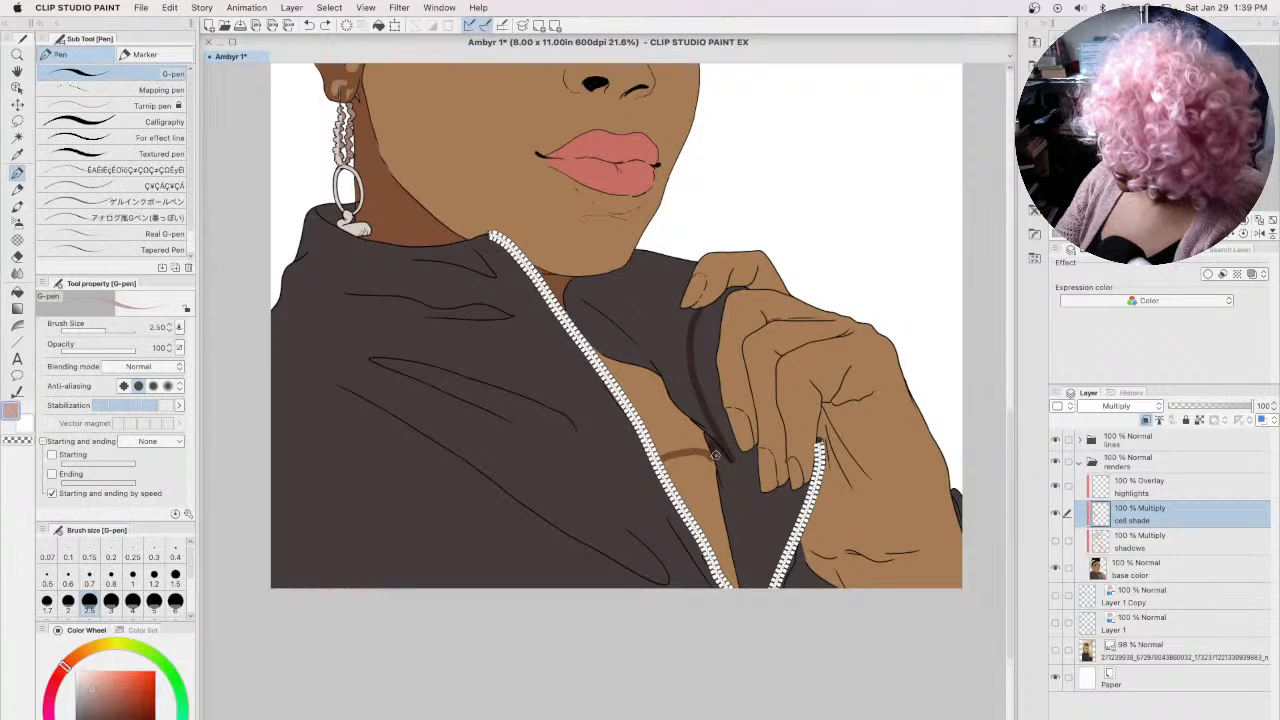
left_click(18, 290)
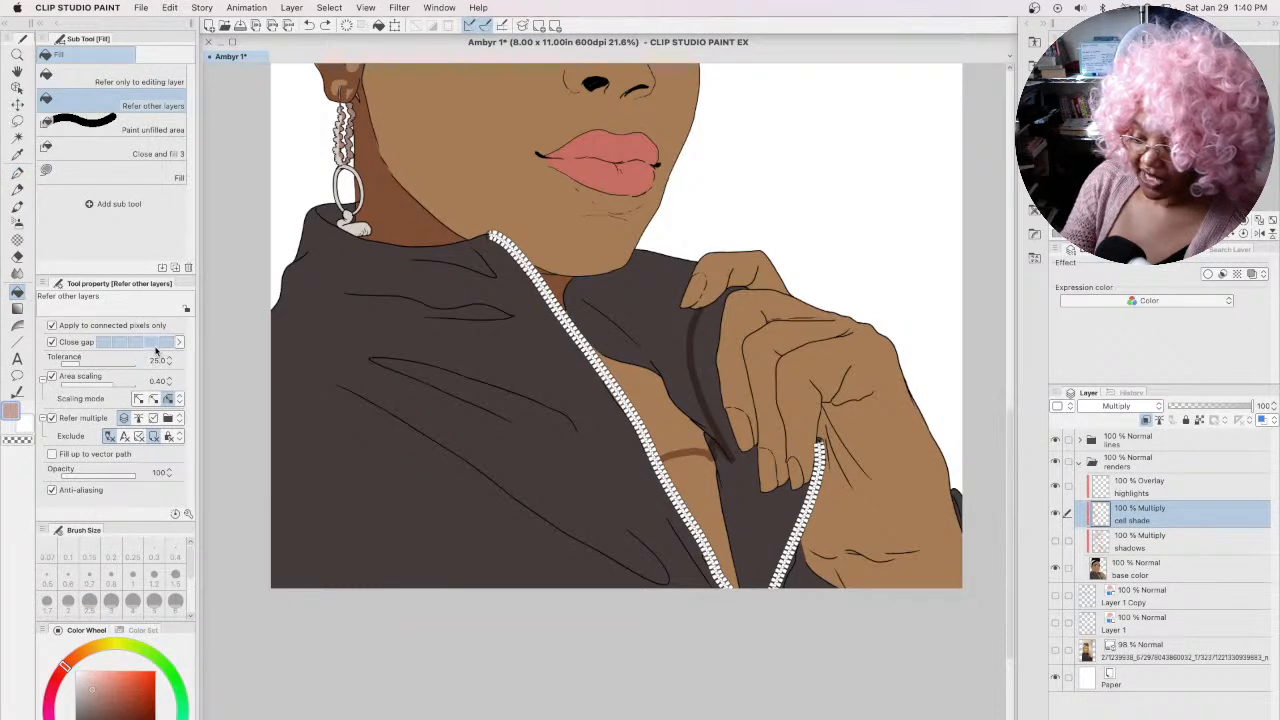
left_click(86, 365)
left_click(687, 425)
key("super+z")
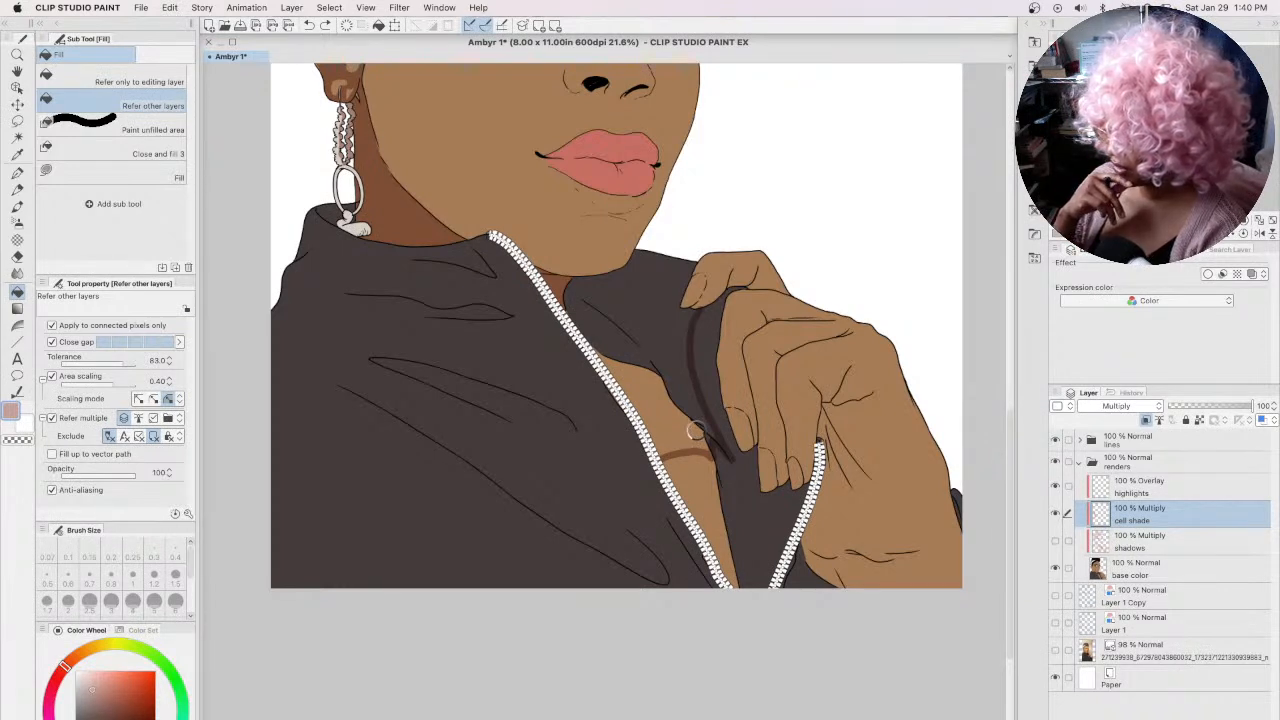
left_click(699, 429)
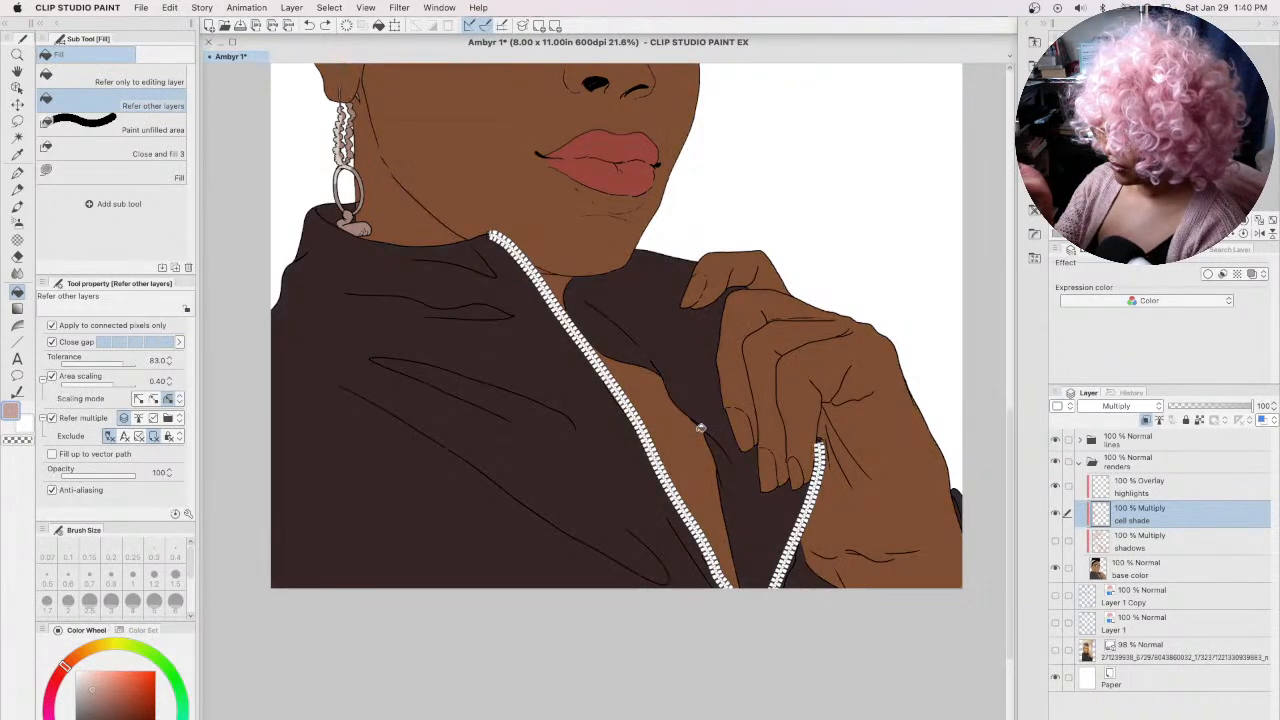
key("super+z")
Step: Save the drawing, lower the fill tolerance to 16.1, and fill the chest shadow above the drawn boundary
left_click(82, 366)
key("super+s")
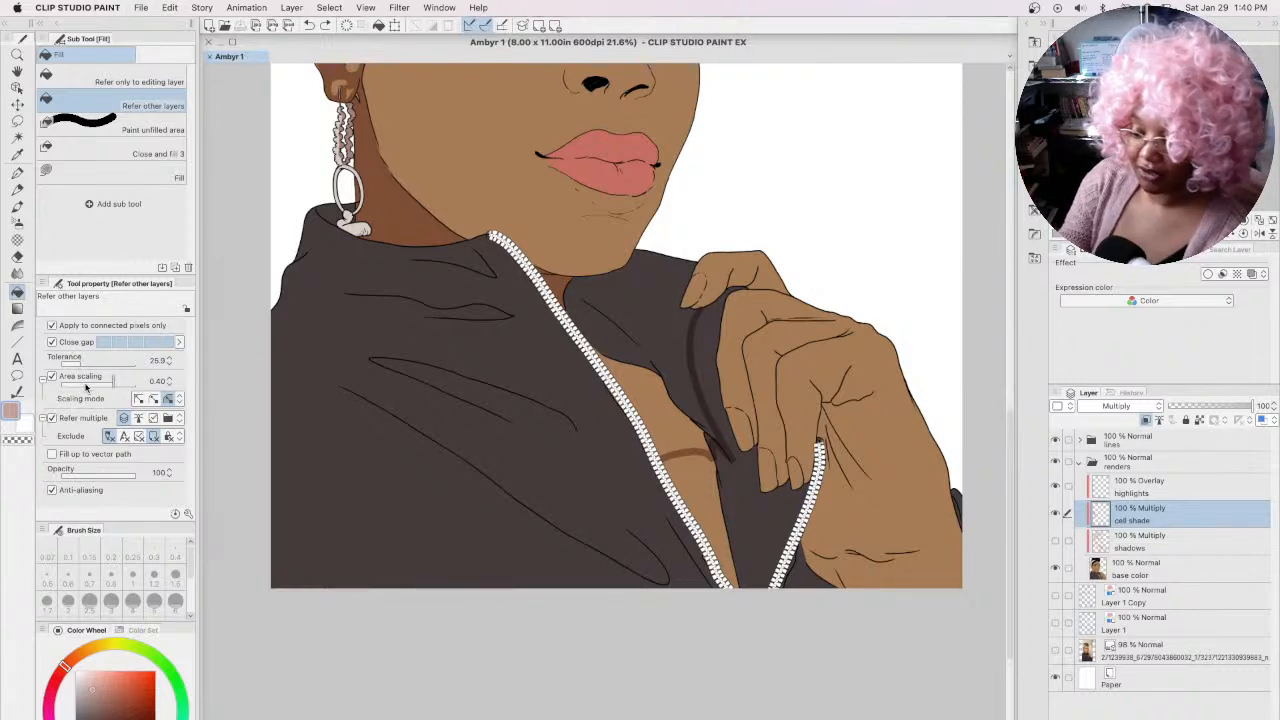
left_click(74, 364)
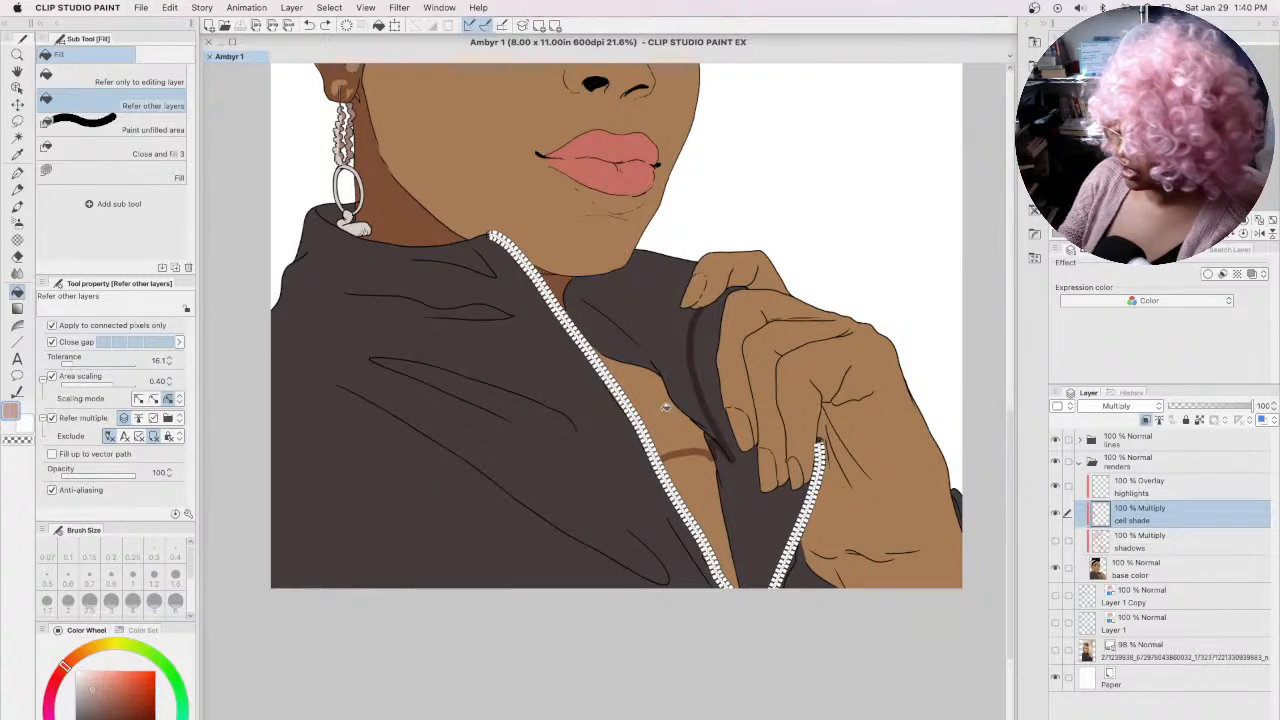
left_click(665, 407)
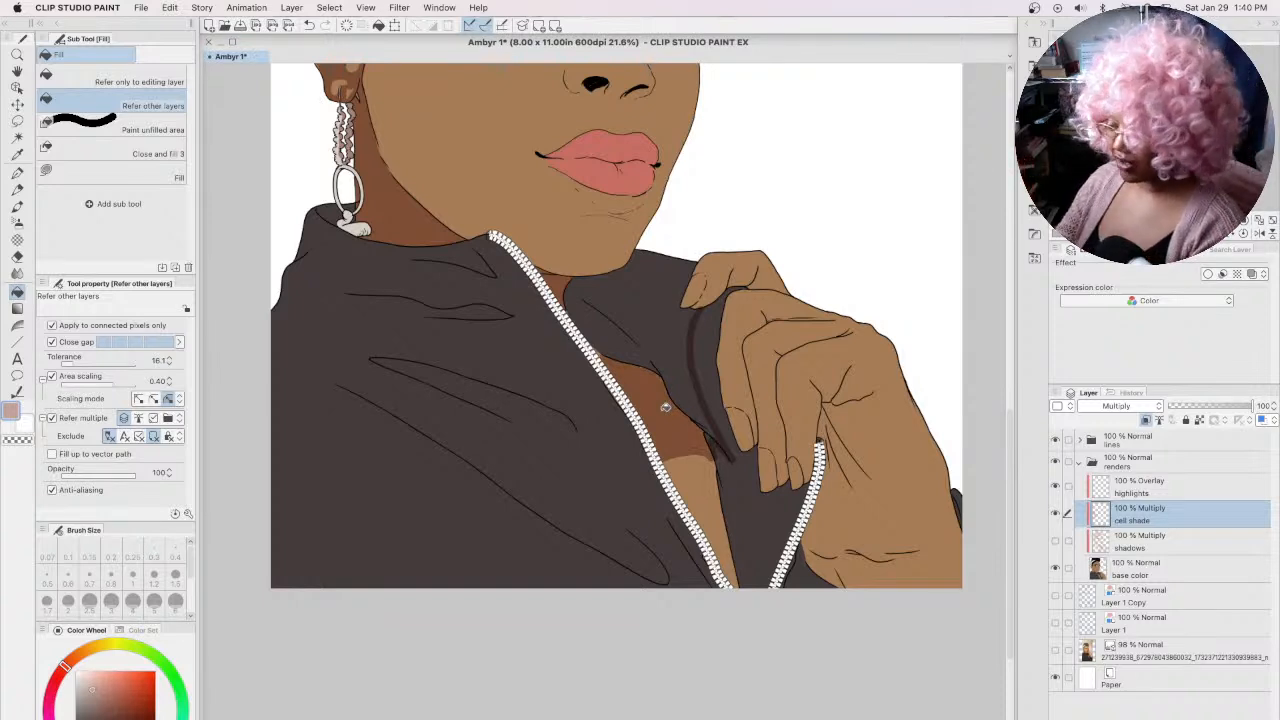
Step: Fill the inner collar, undo it, and refill only up to the boundary line with the tolerance set to 7.1
left_click(680, 353)
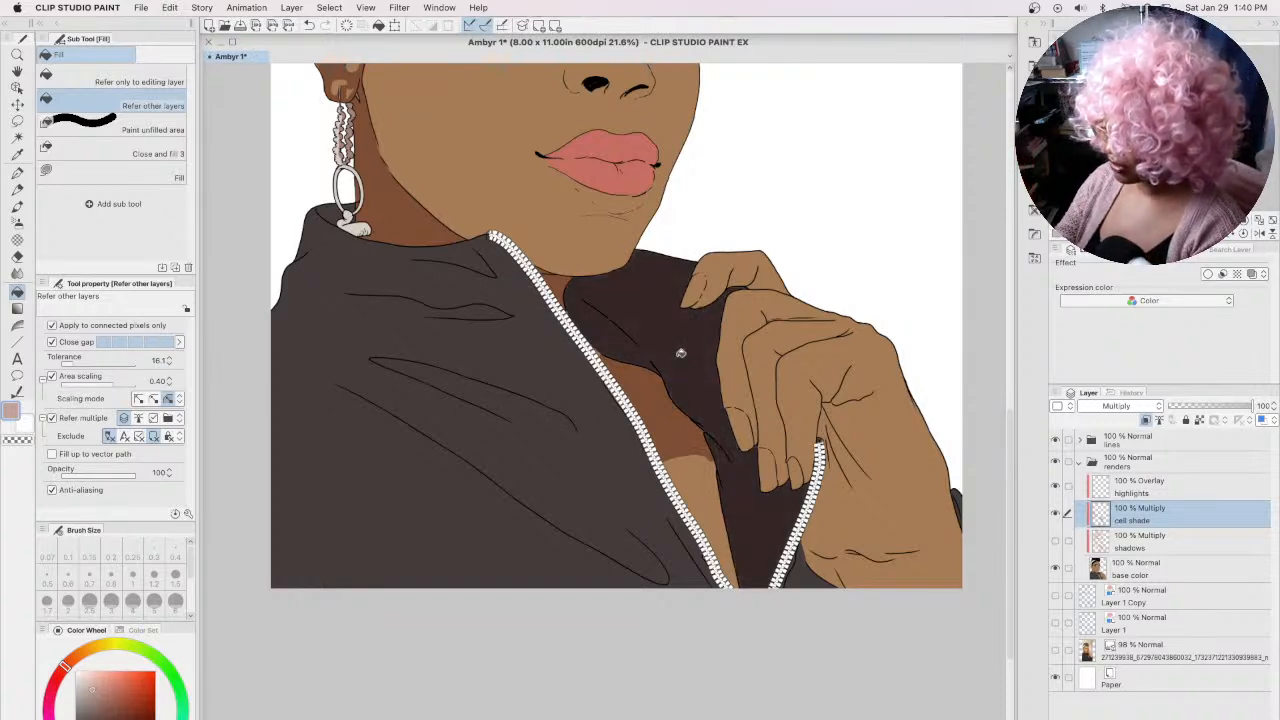
key("super+z")
left_click(65, 363)
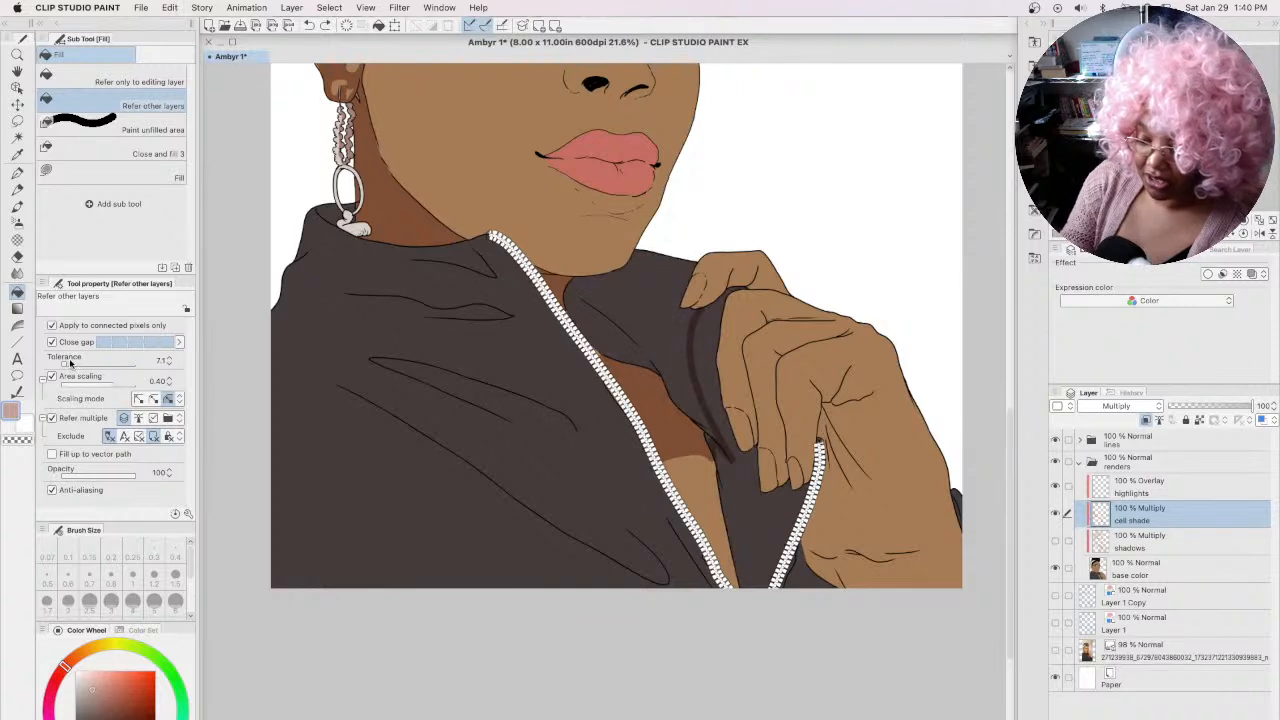
left_click(676, 327)
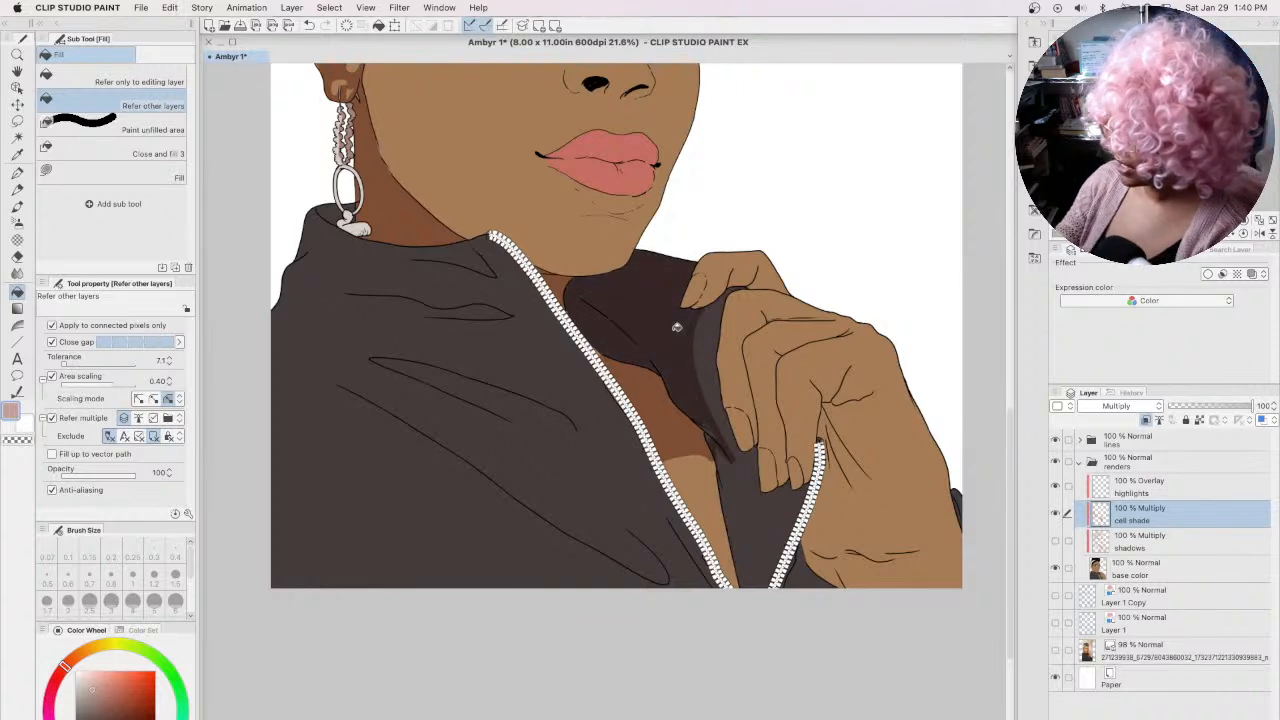
Step: Paint G-pen shadows on the open lapel beside the fingers and next to the lower zipper edge
left_click(18, 174)
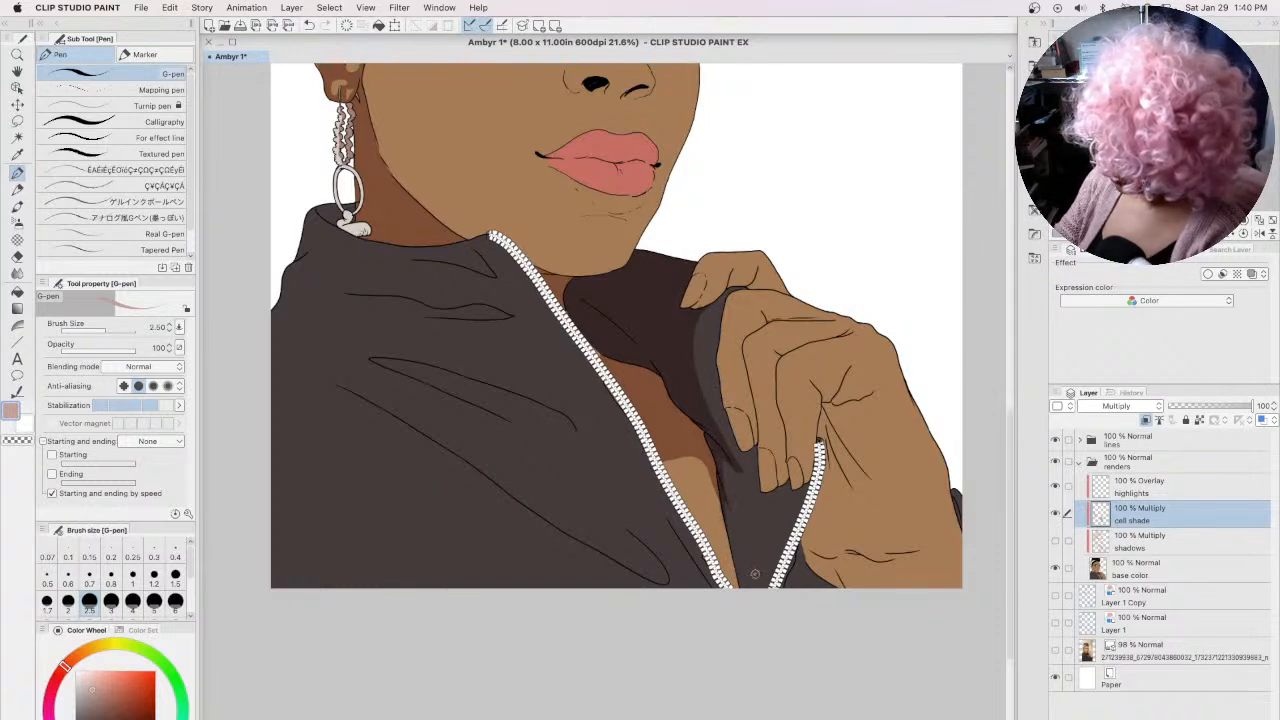
mouse_move(747, 588)
left_mouse_down()
mouse_move(776, 516)
mouse_move(787, 560)
mouse_move(781, 526)
mouse_move(760, 574)
mouse_move(758, 534)
mouse_move(782, 521)
left_mouse_up()
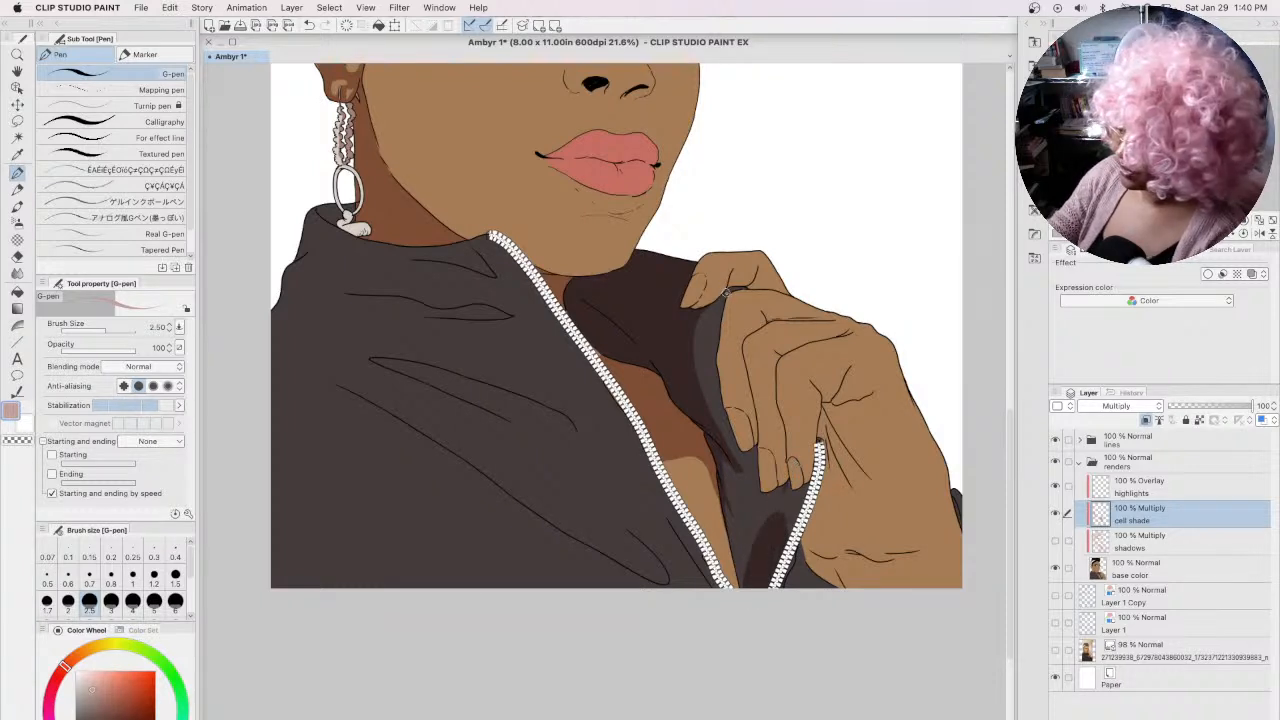
left_click_drag(727, 292, 721, 376)
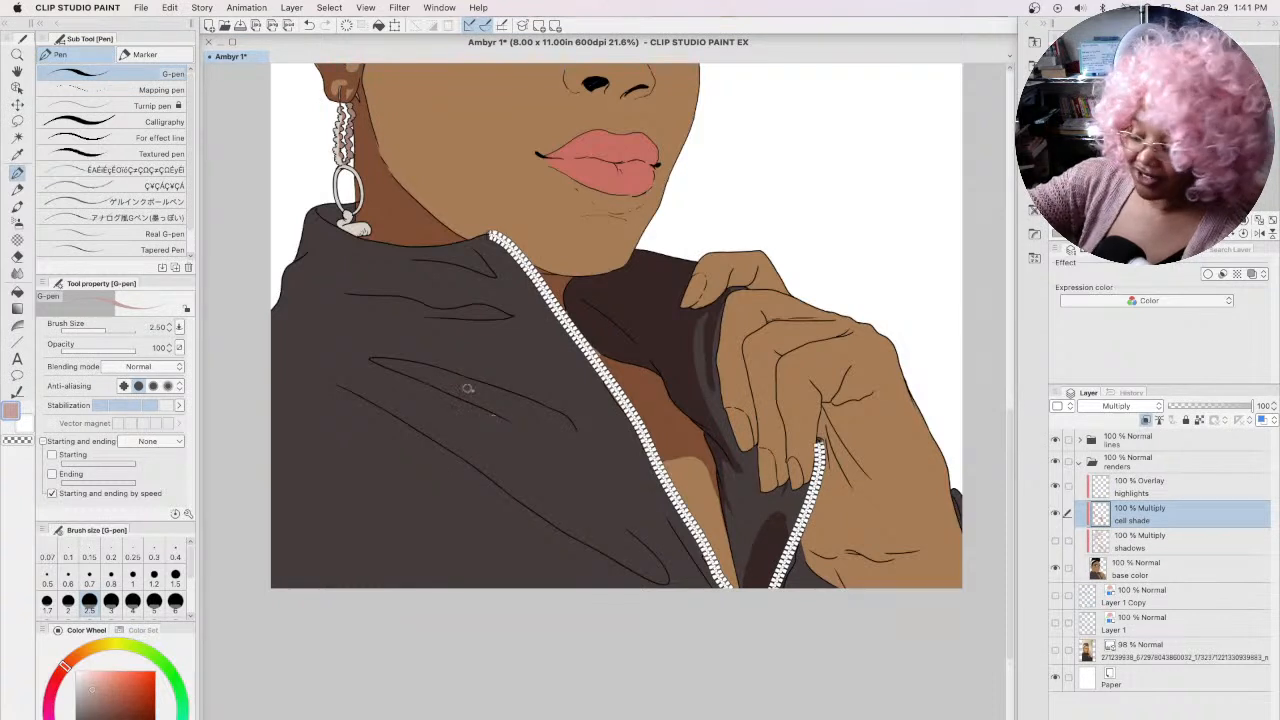
Step: Outline a shadow at the end of the jacket's middle fold with the G-pen and fill the fold
mouse_move(505, 418)
left_mouse_down()
mouse_move(484, 395)
mouse_move(530, 404)
left_mouse_up()
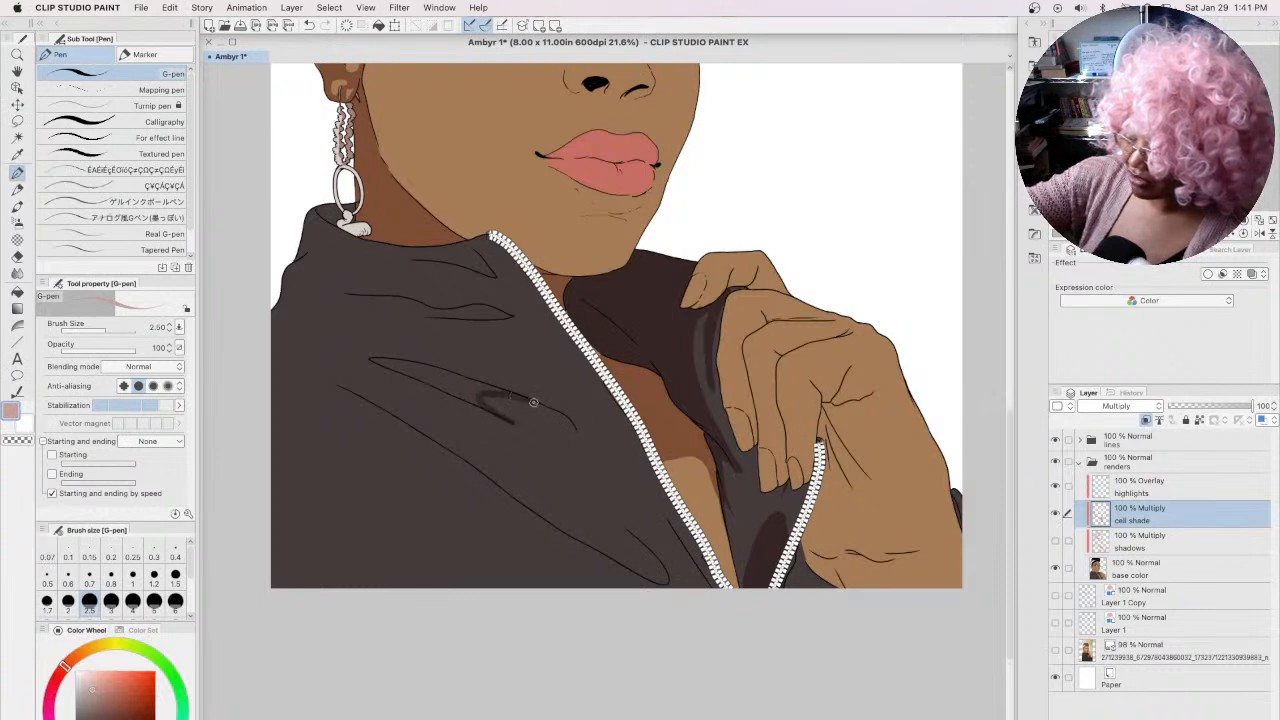
left_click(18, 291)
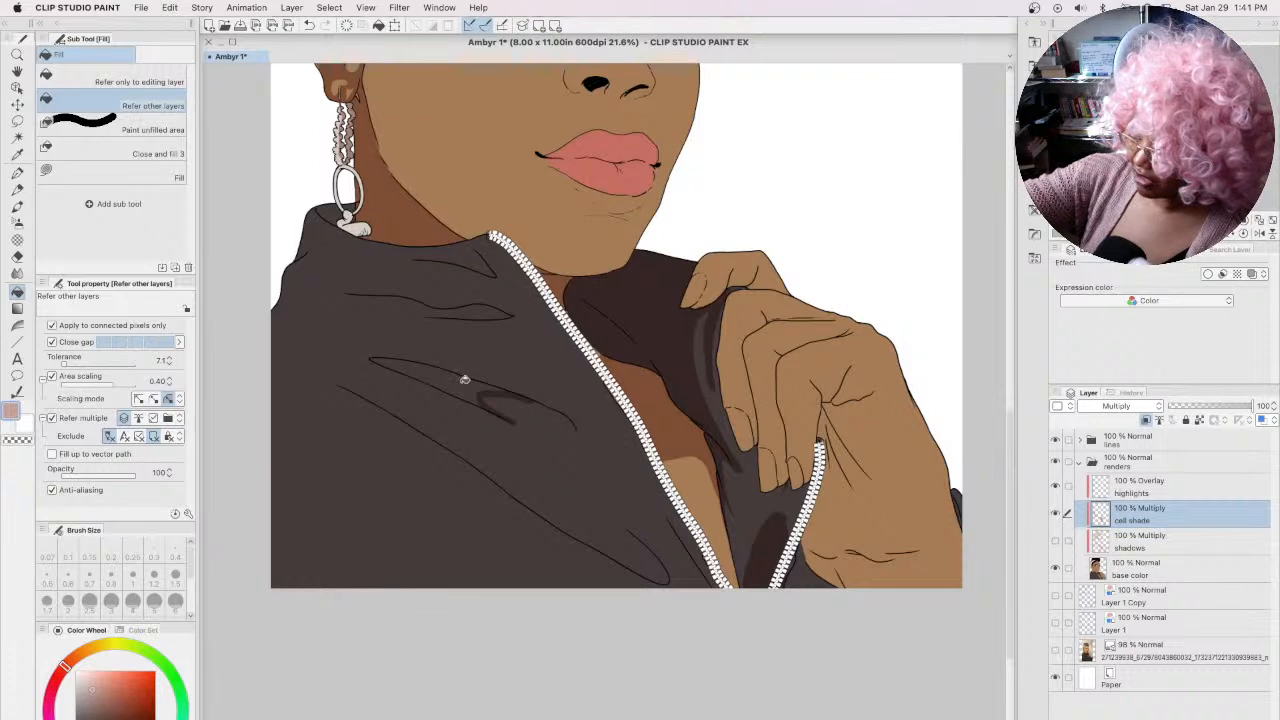
left_click(466, 375)
Step: Paint G-pen shading at the start of the jacket's upper fold below the collar and fill the fold
left_click(18, 173)
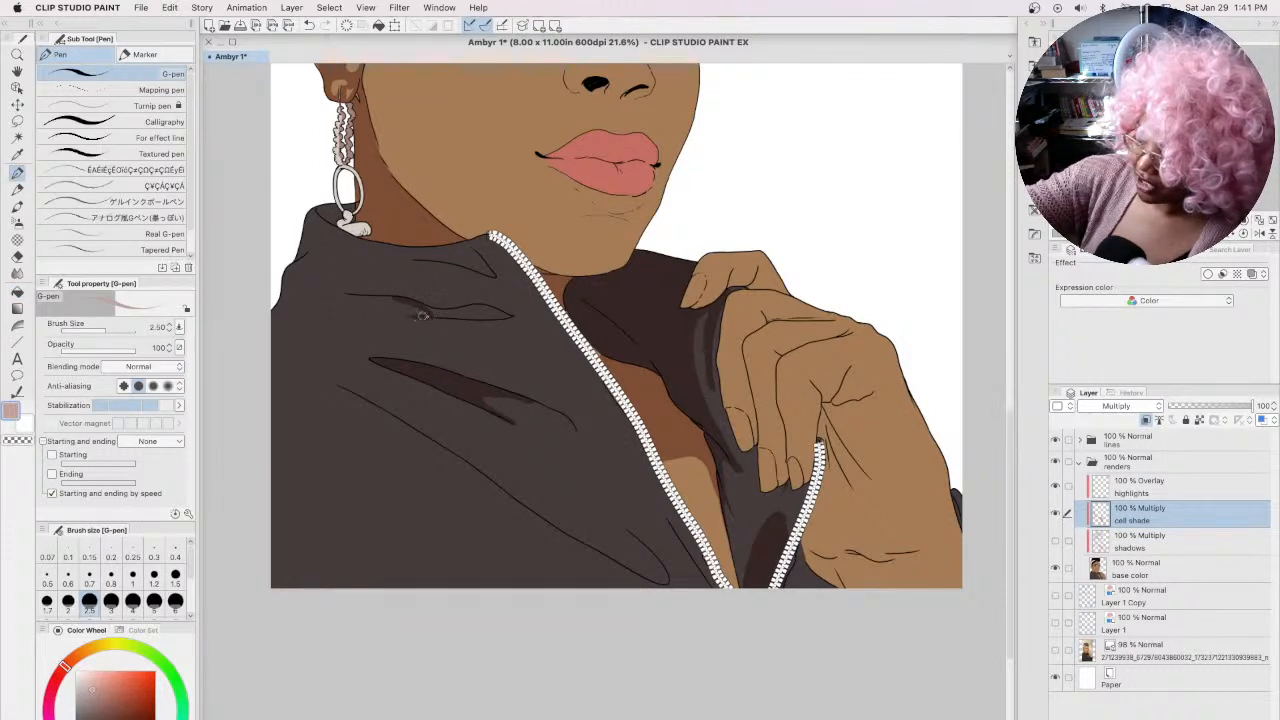
left_click_drag(428, 318, 384, 315)
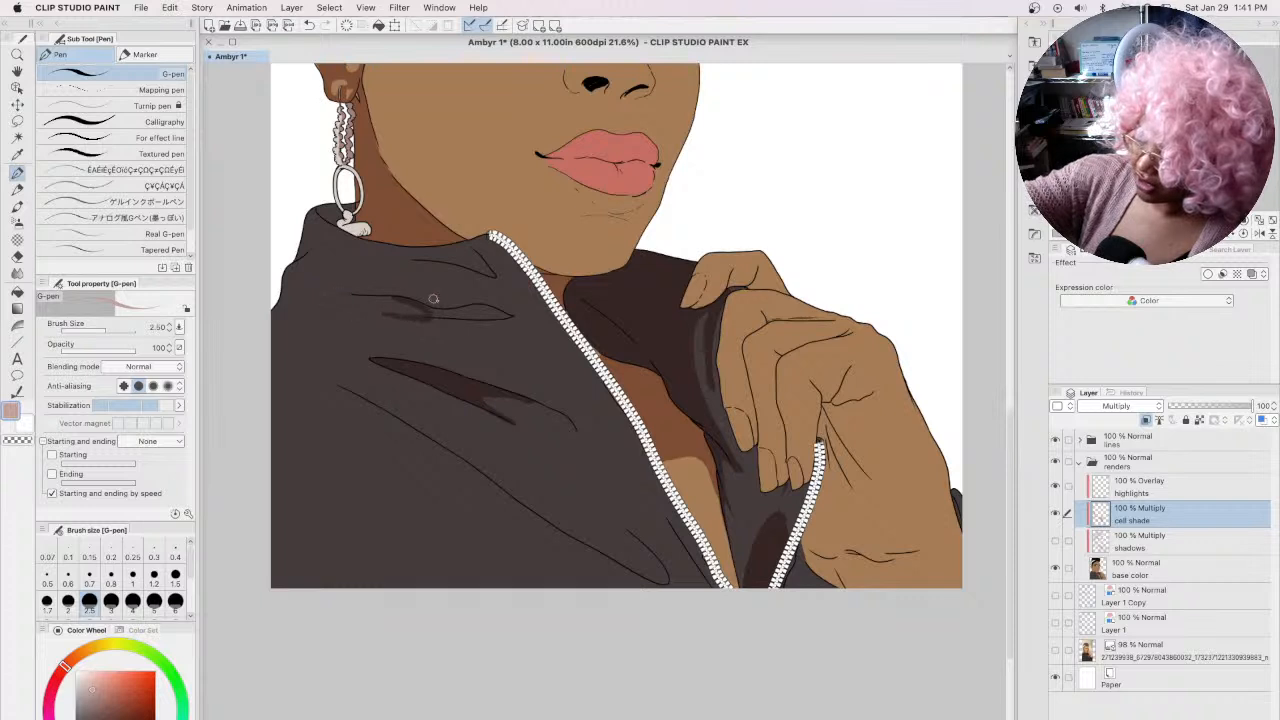
left_click(17, 290)
left_click(480, 310)
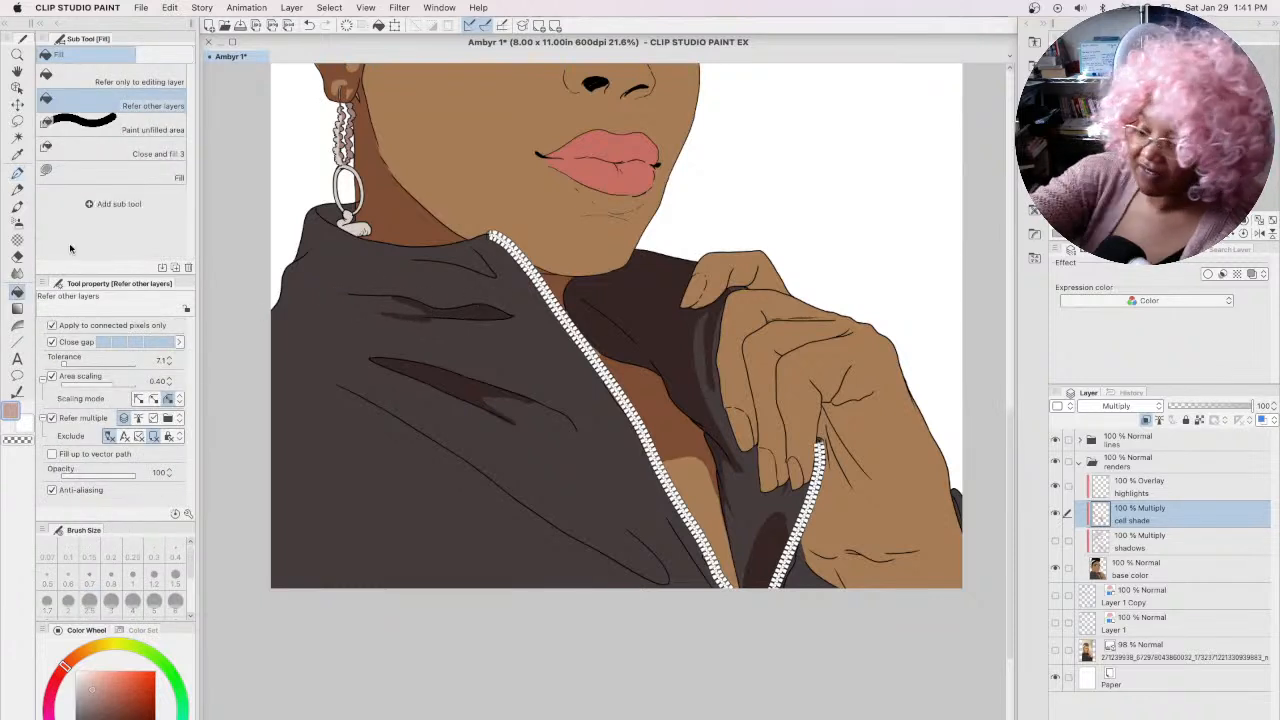
Step: Shade the collar fold's tip beside the zipper and the collar's shoulder-side edge with the G-pen and fills
left_click(18, 173)
mouse_move(451, 263)
left_mouse_down()
mouse_move(468, 248)
mouse_move(460, 270)
left_mouse_up()
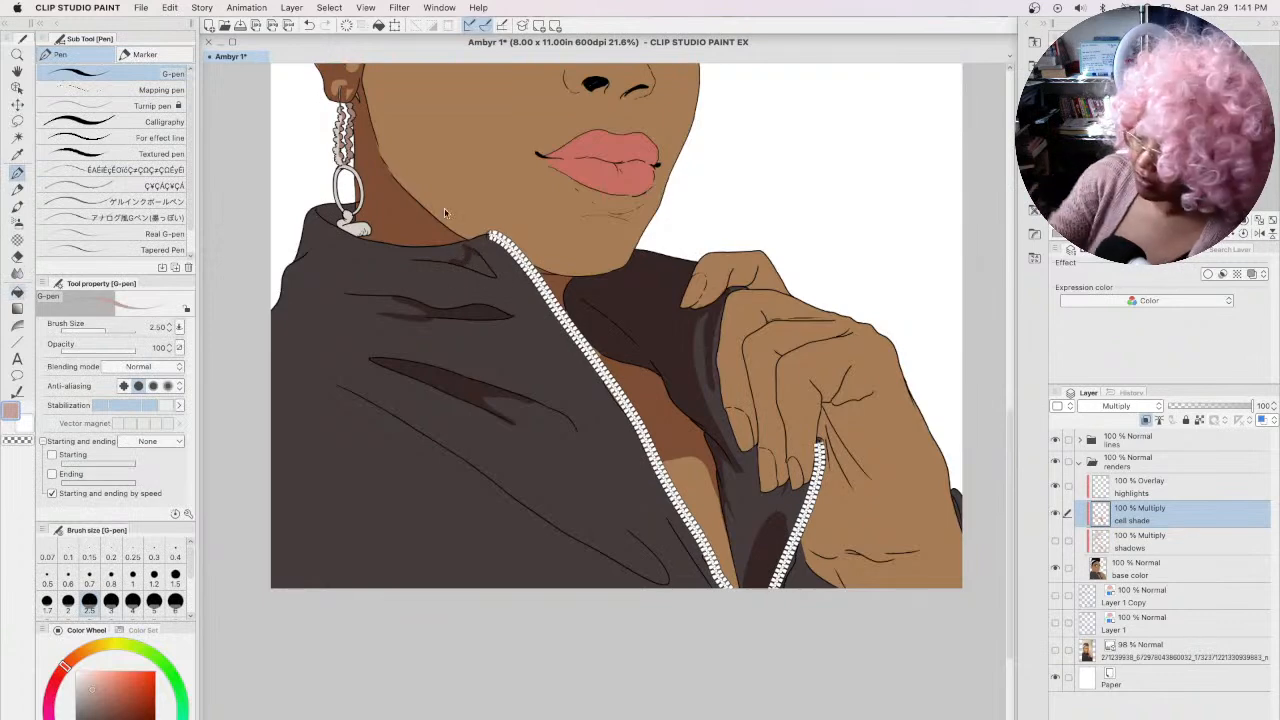
key("g")
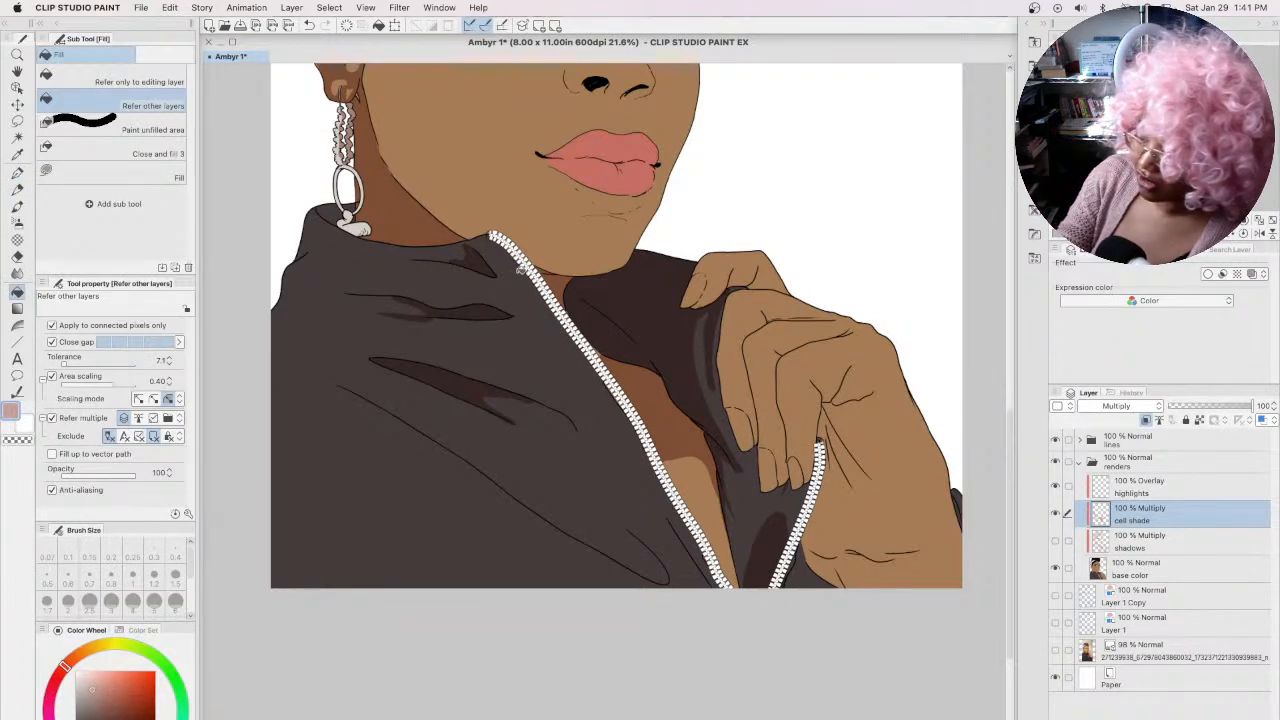
left_click(18, 173)
mouse_move(300, 250)
left_mouse_down()
mouse_move(336, 239)
mouse_move(287, 268)
left_mouse_up()
left_click(17, 291)
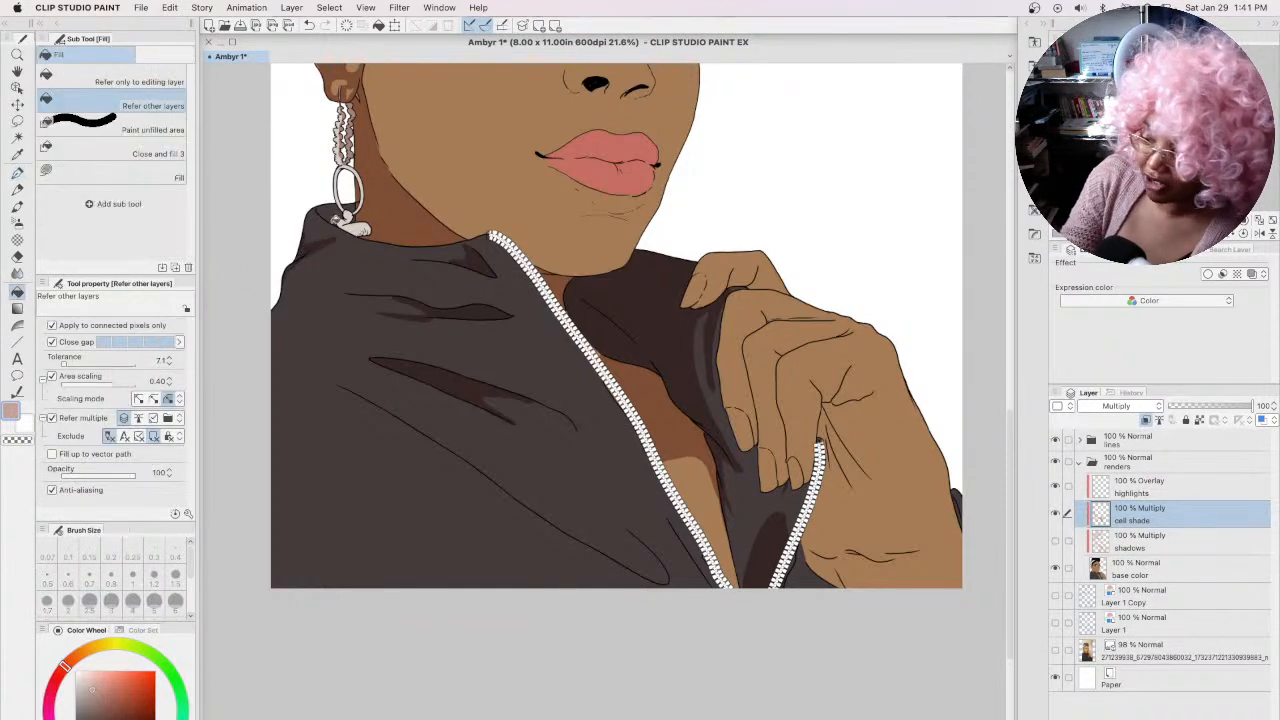
Step: Extend the middle fold's shadow with the G-pen, and outline and fill a curved shadow beneath the jacket's long lower fold
left_click(18, 173)
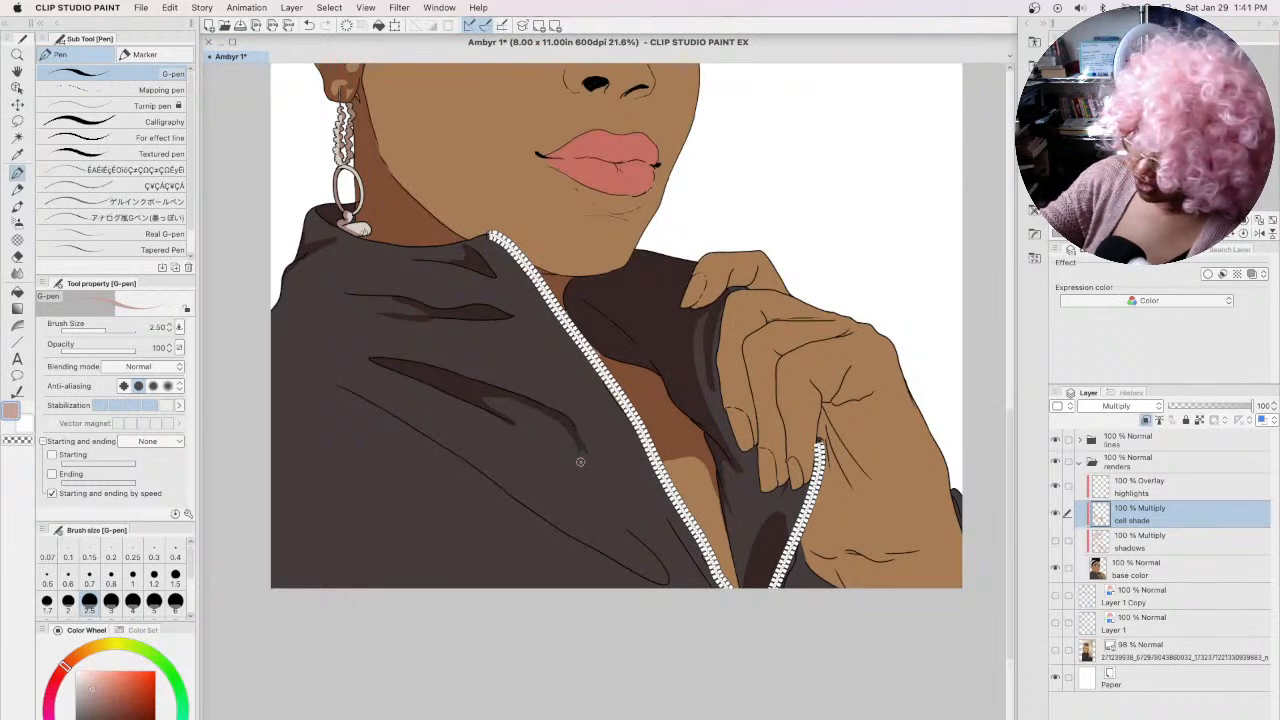
left_click_drag(415, 430, 472, 588)
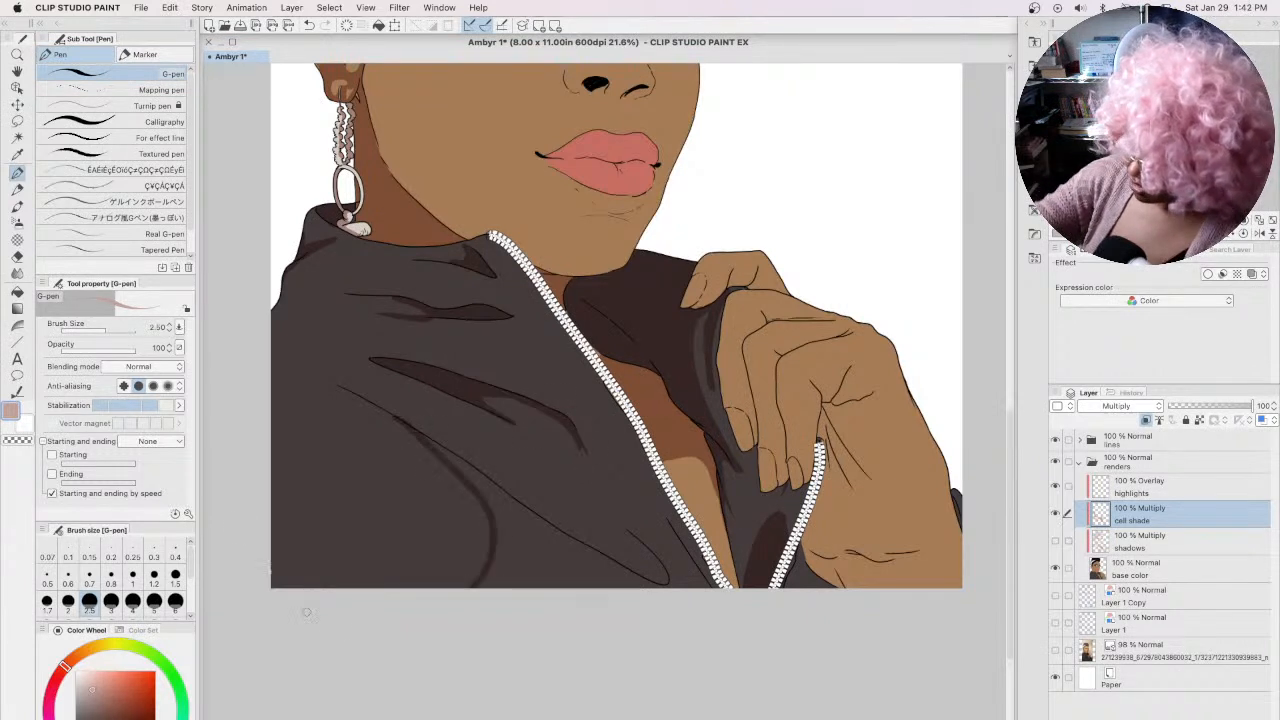
left_click(17, 290)
left_click(554, 567)
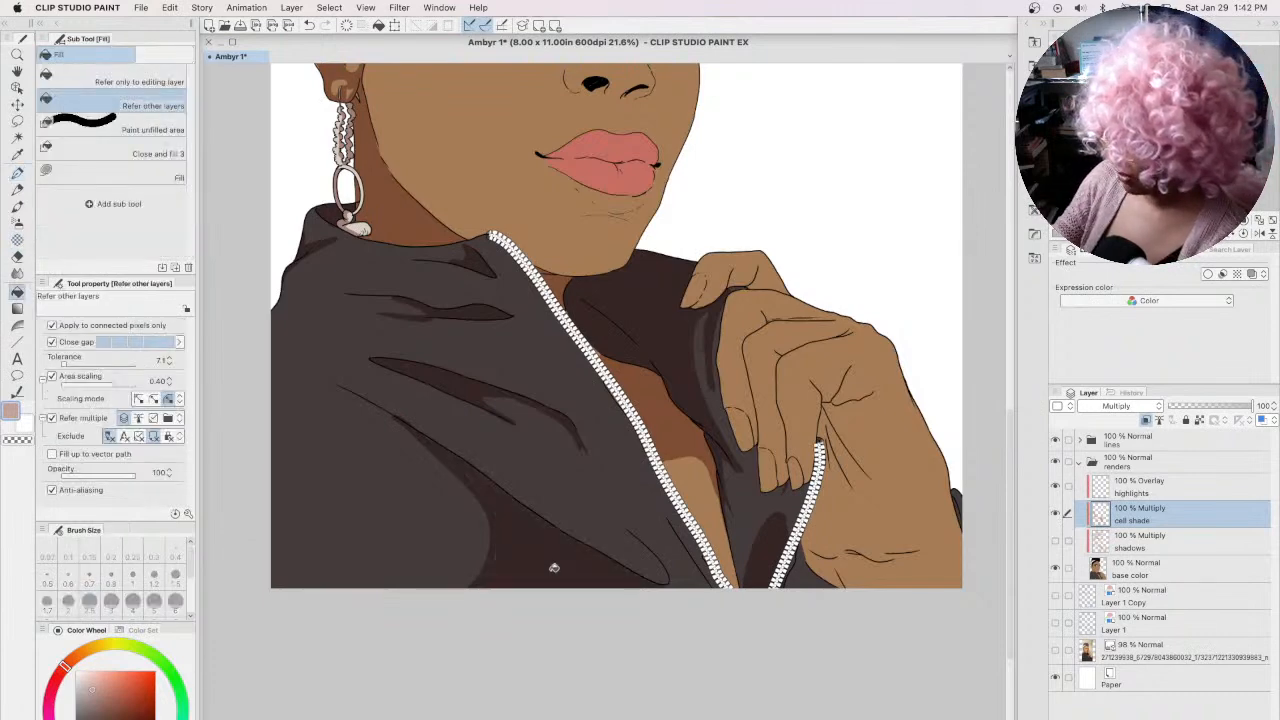
Step: Lengthen the upper folds' shading with the G-pen, and outline and fill the shadow along the jacket's outer sleeve edge
left_click(17, 172)
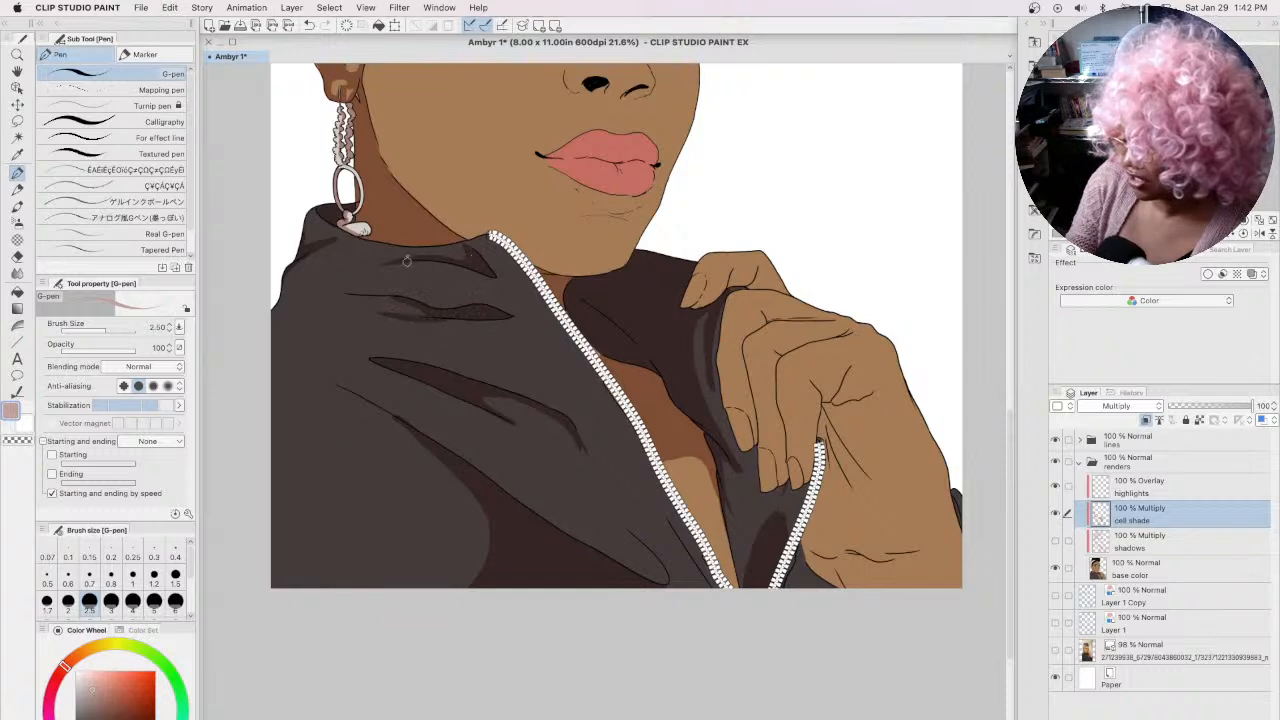
left_click_drag(422, 310, 319, 292)
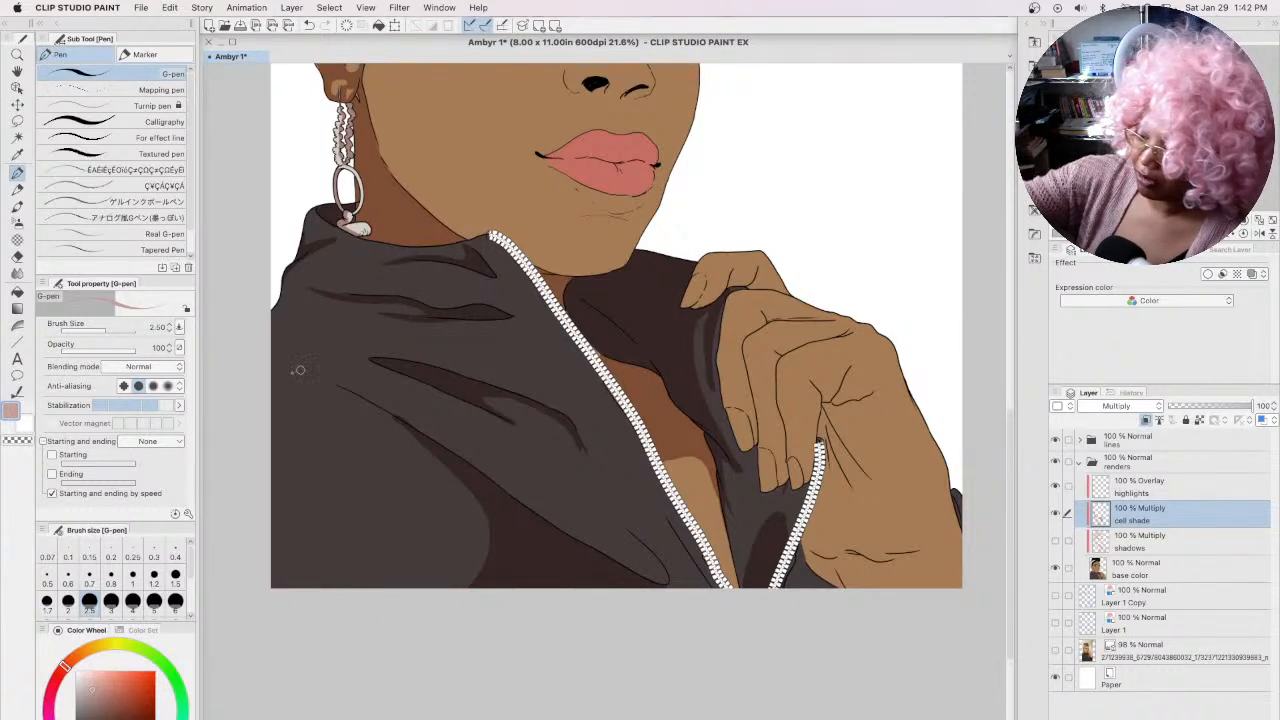
left_click_drag(273, 307, 362, 443)
left_click_drag(286, 378, 326, 543)
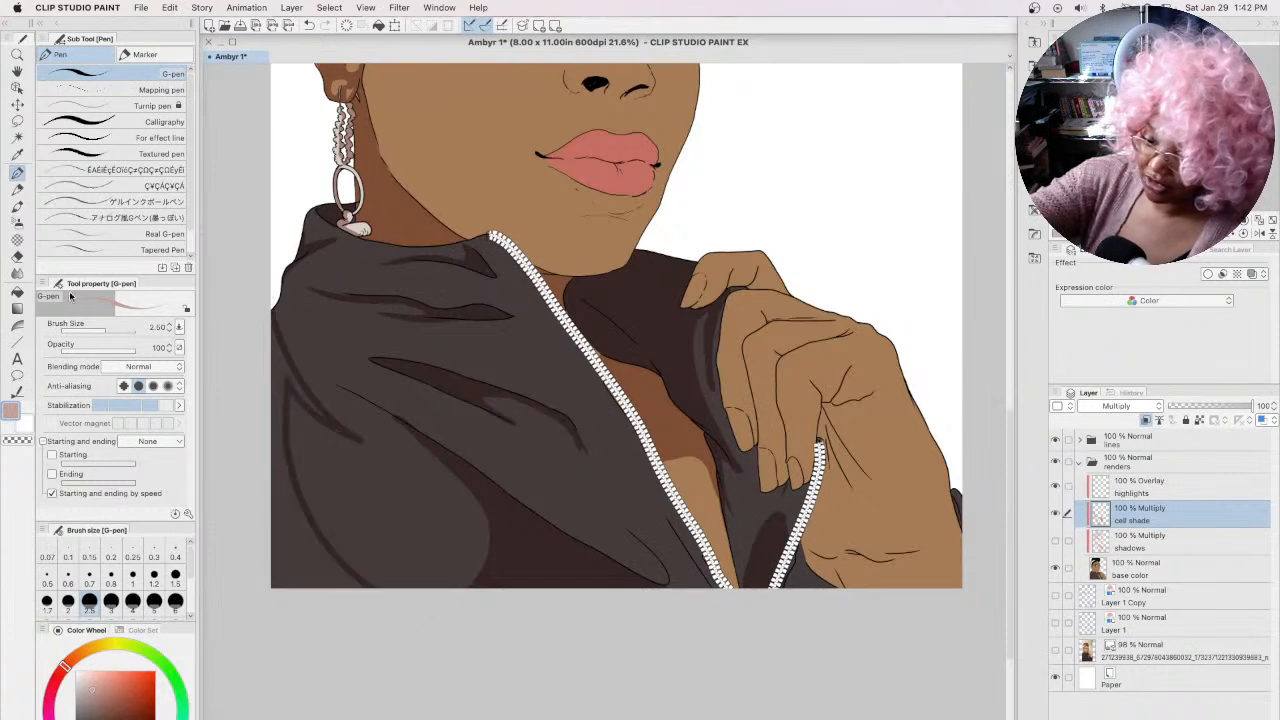
left_click(17, 291)
left_click(293, 360)
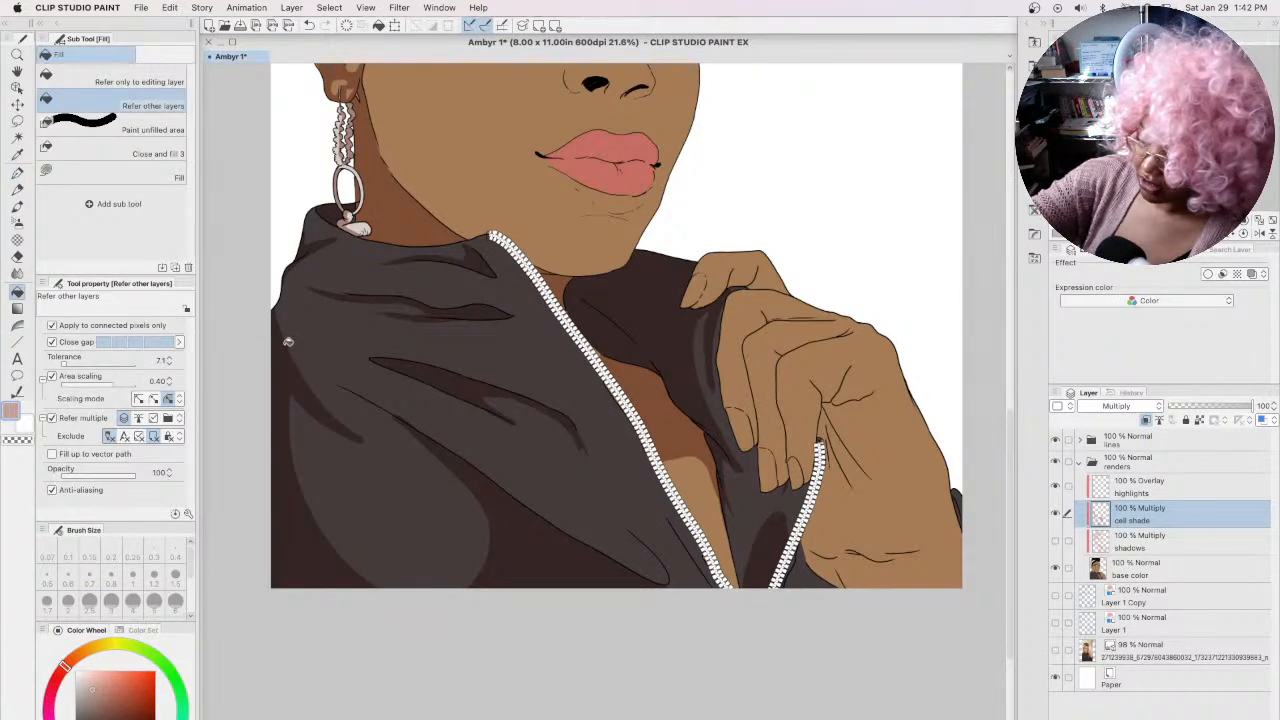
Step: Paint G-pen shadows around the short crease beside the lower part of the long zipper
left_click(18, 170)
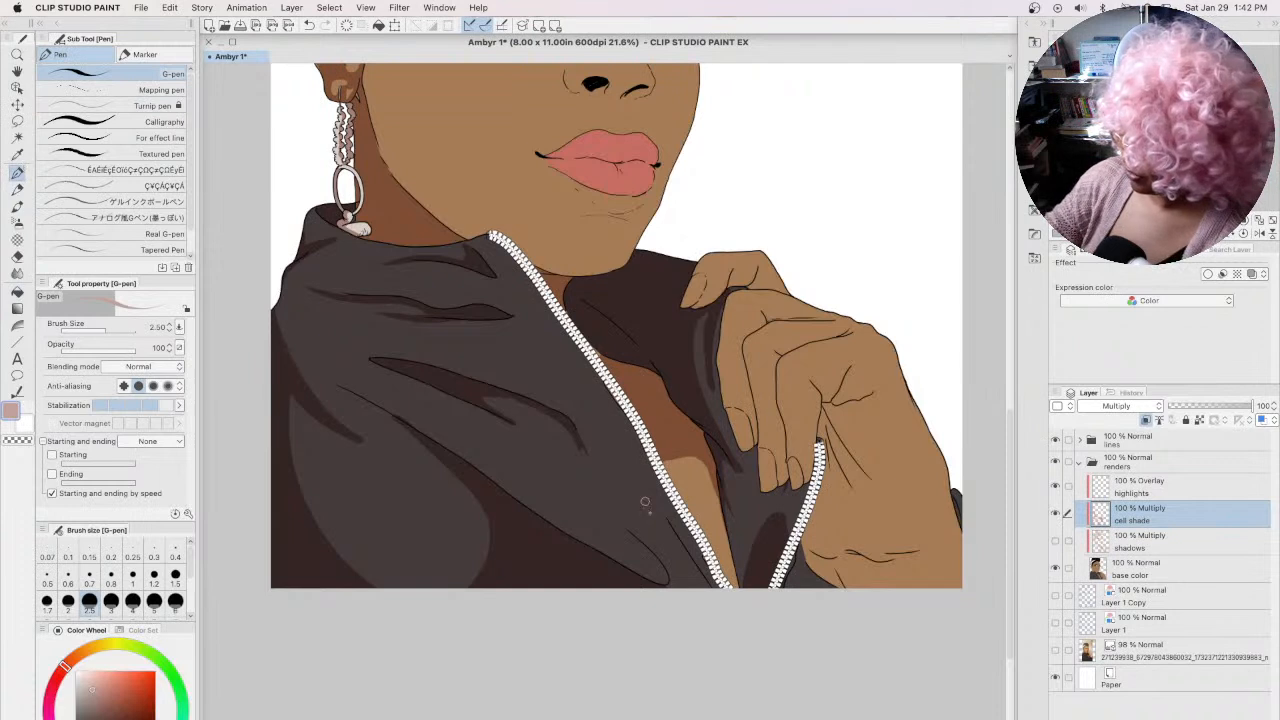
left_click_drag(618, 462, 712, 584)
mouse_move(659, 510)
left_mouse_down()
mouse_move(668, 486)
mouse_move(716, 582)
left_mouse_up()
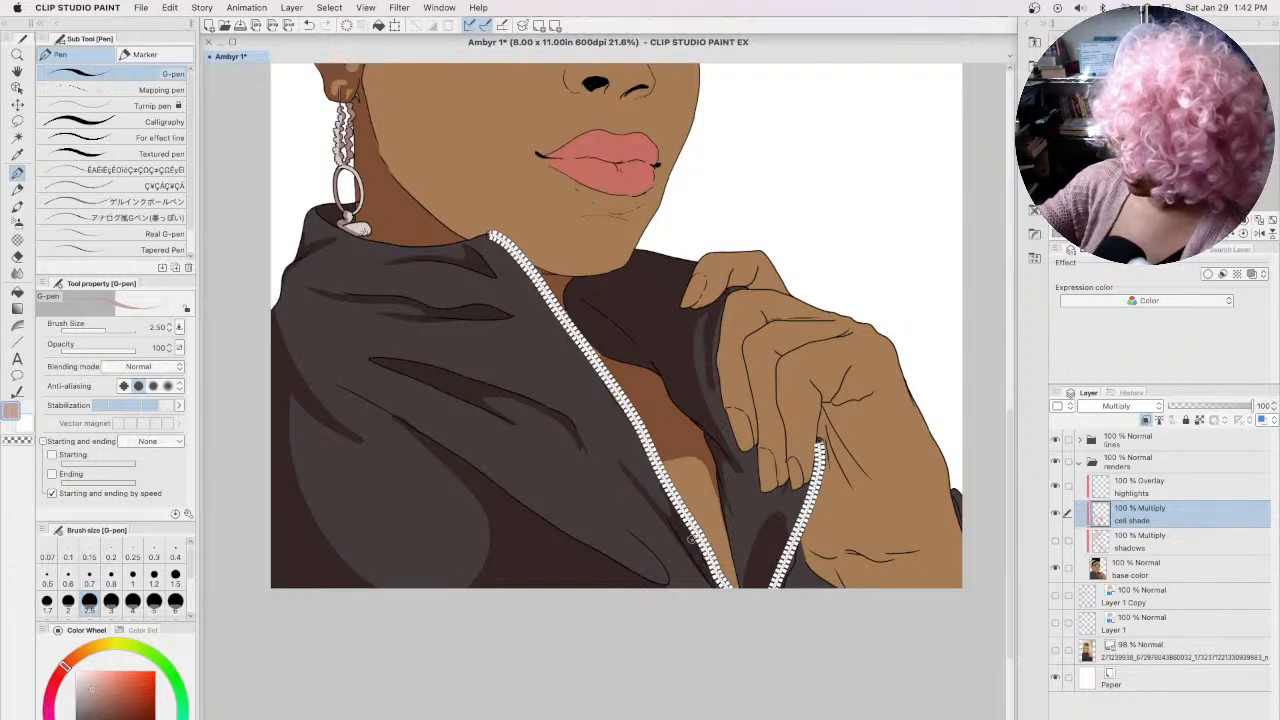
left_click_drag(584, 398, 688, 537)
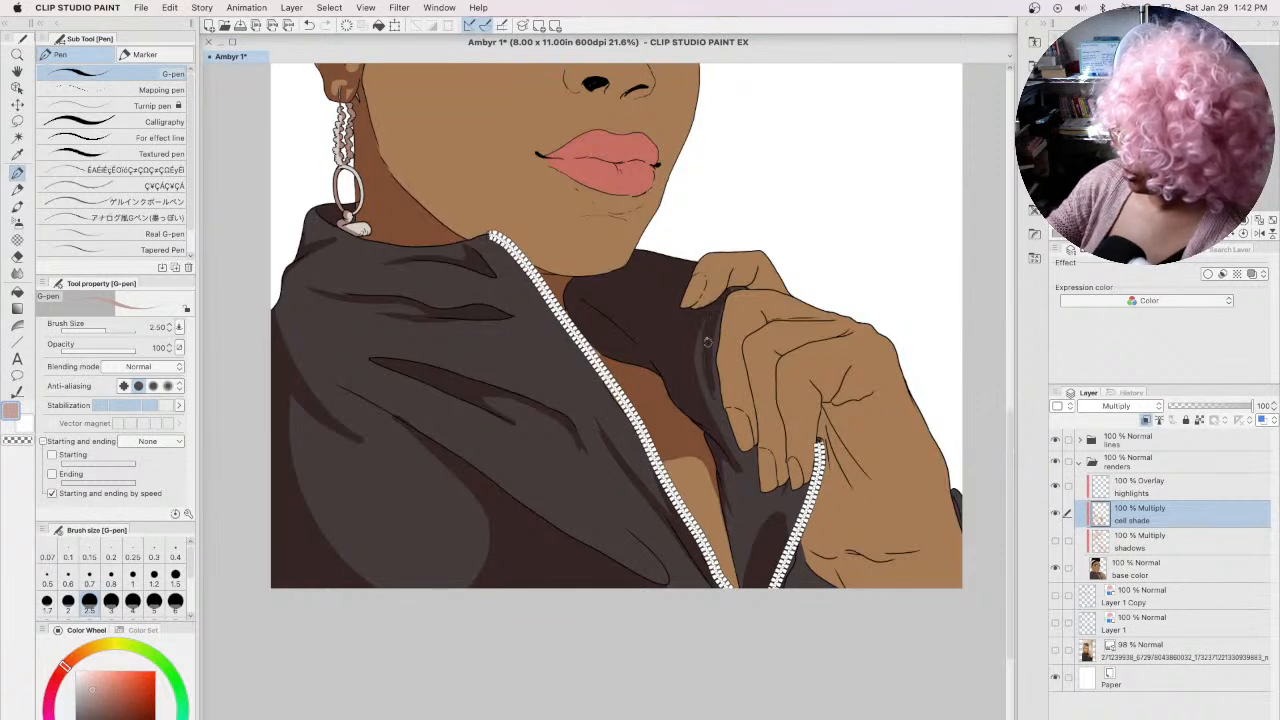
Step: Shade and fill the area beneath the collar's top edge and paint a G-pen shadow line down along the zipper
left_click_drag(308, 236, 451, 262)
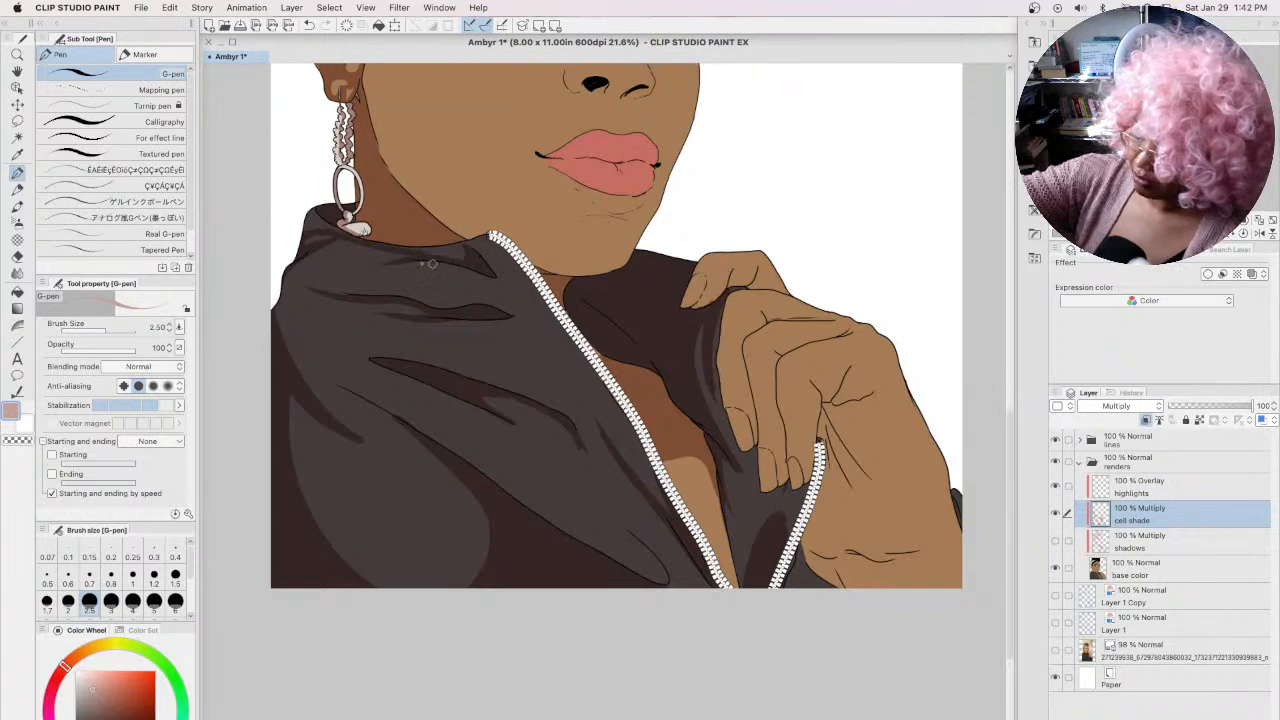
left_click(17, 291)
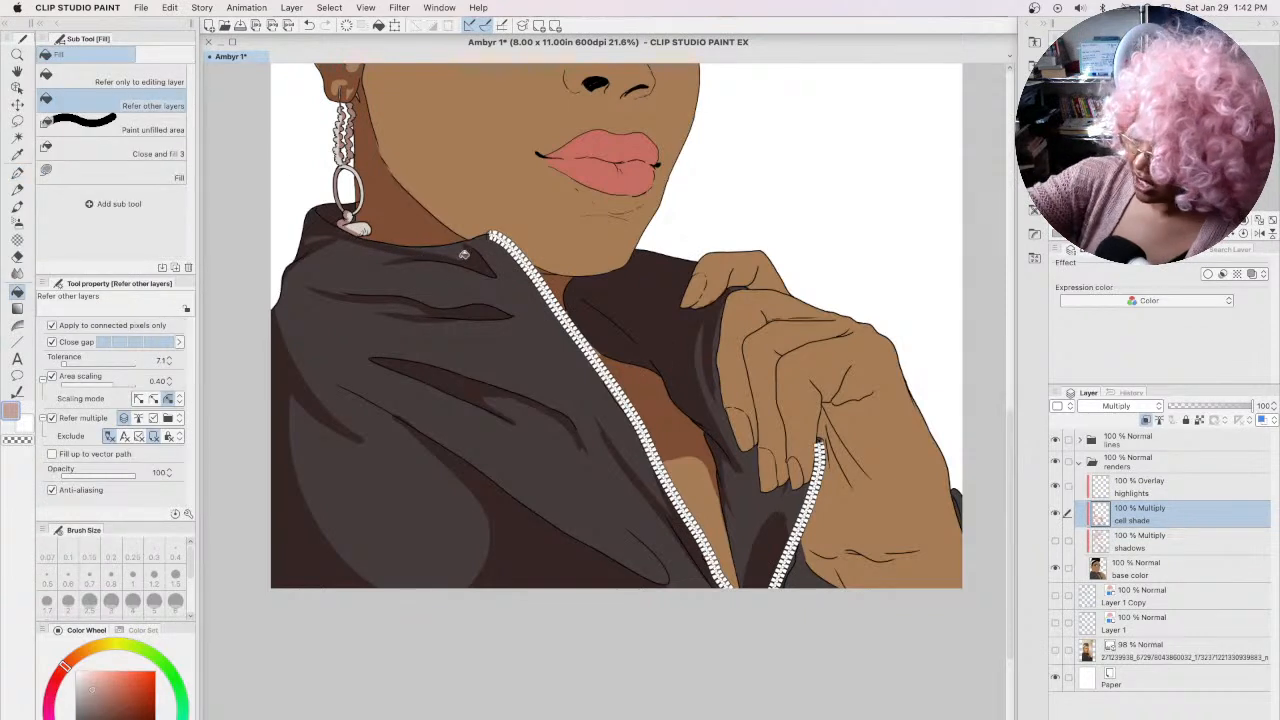
left_click(18, 174)
mouse_move(482, 257)
left_mouse_down()
mouse_move(508, 268)
mouse_move(570, 345)
mouse_move(666, 508)
left_mouse_up()
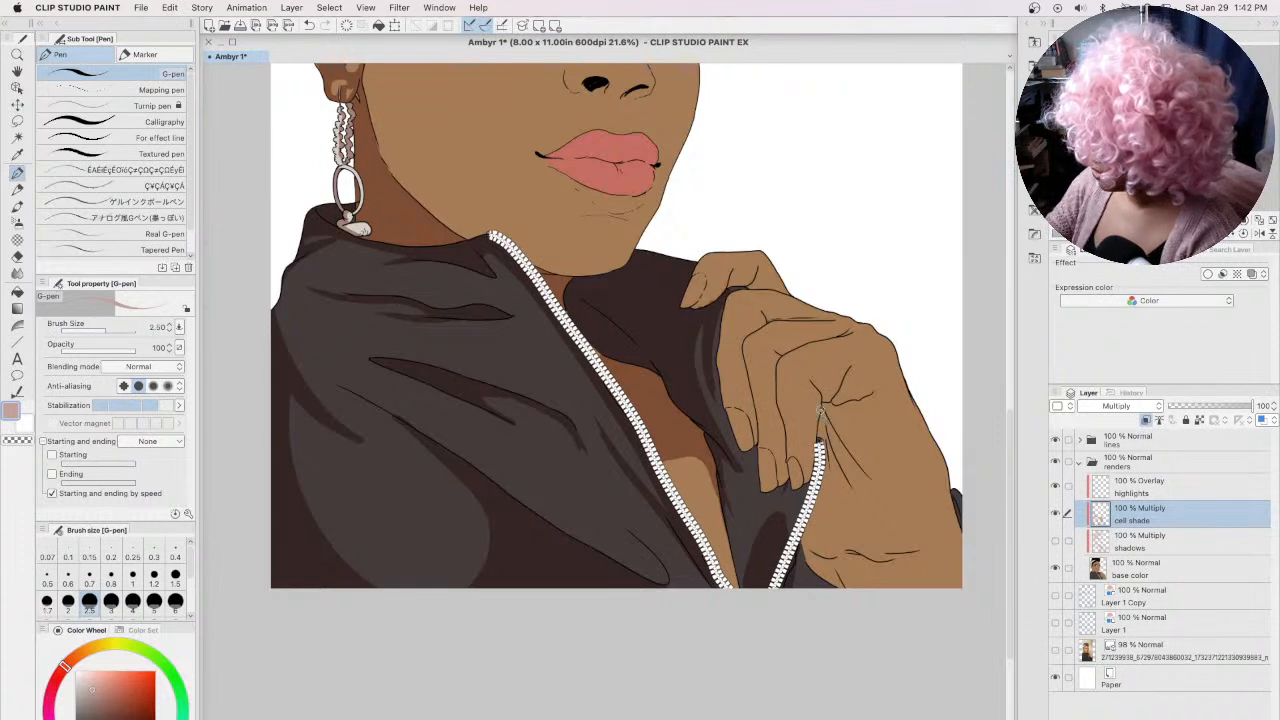
Step: Outline shadows along the palm creases and wrist with the G-pen and fill the enclosed wrist areas
left_click_drag(822, 408, 862, 478)
mouse_move(822, 412)
left_mouse_down()
mouse_move(861, 503)
mouse_move(823, 416)
mouse_move(841, 535)
mouse_move(860, 558)
mouse_move(922, 556)
mouse_move(886, 562)
mouse_move(907, 555)
mouse_move(882, 578)
left_mouse_up()
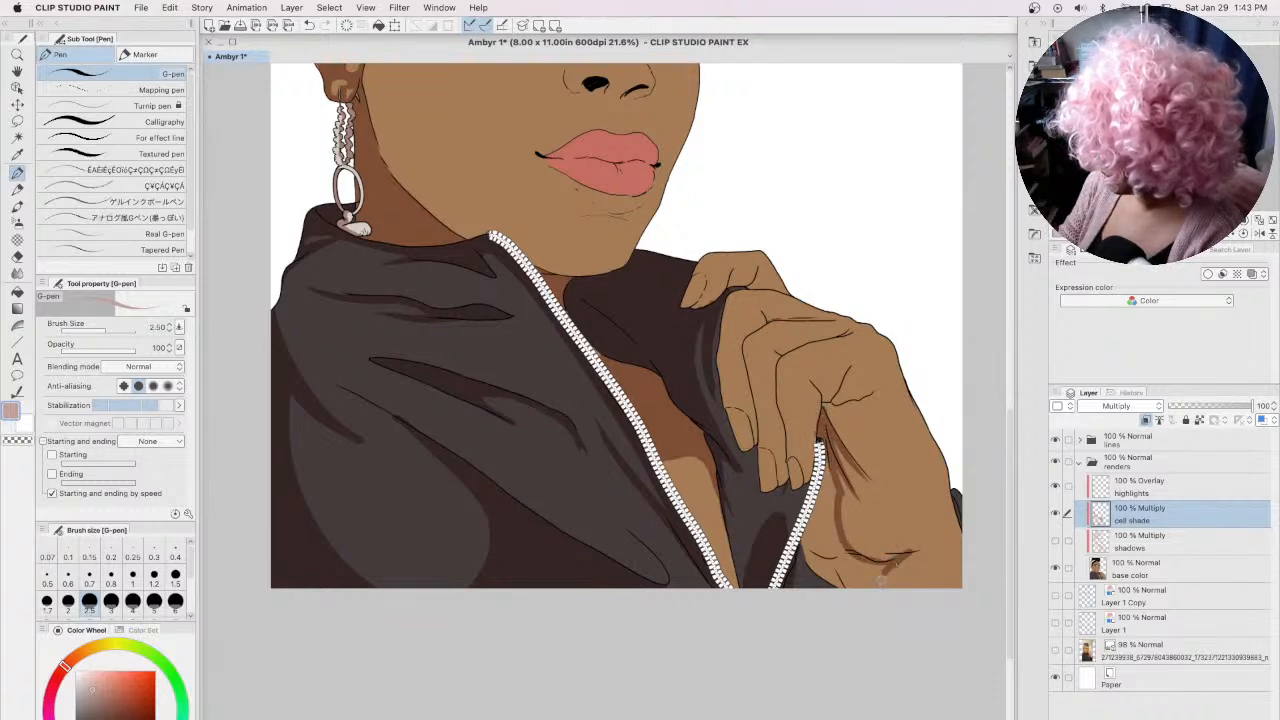
left_click(19, 288)
left_click(828, 531)
left_click(861, 582)
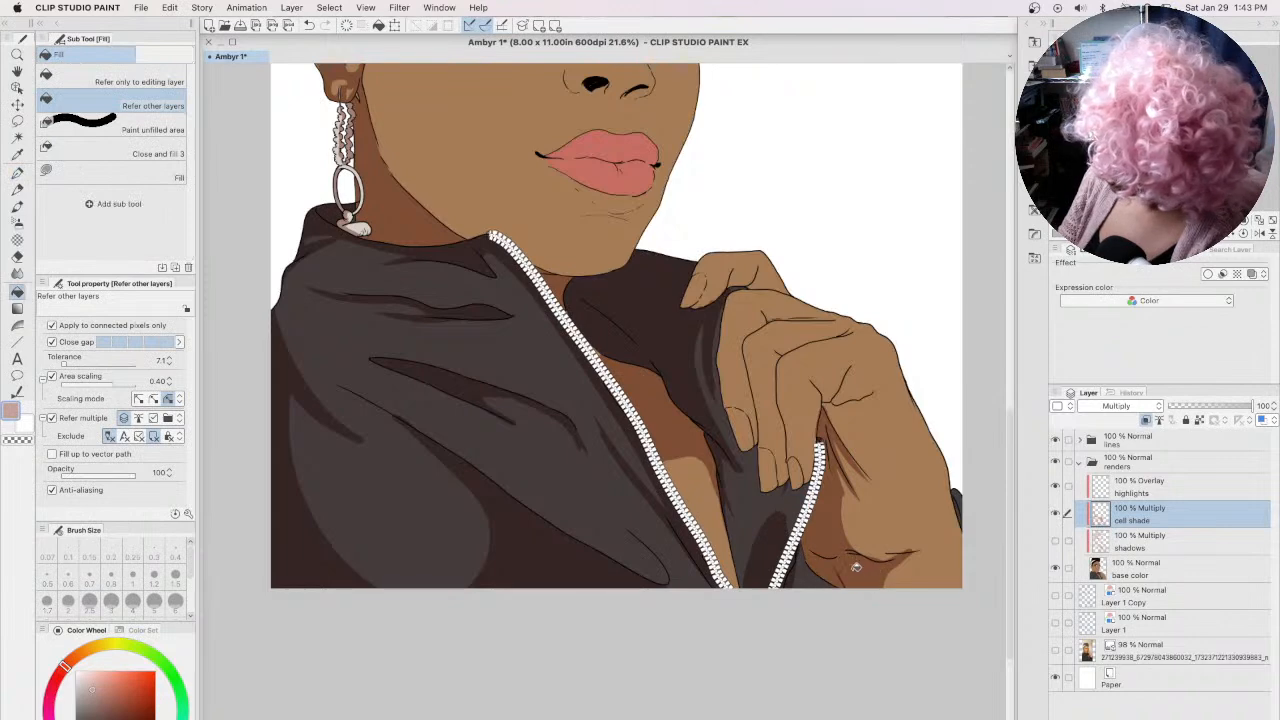
Step: Paint G-pen shadows along the creases at the back of the hand and on the uppermost finger behind the knuckles
left_click(19, 173)
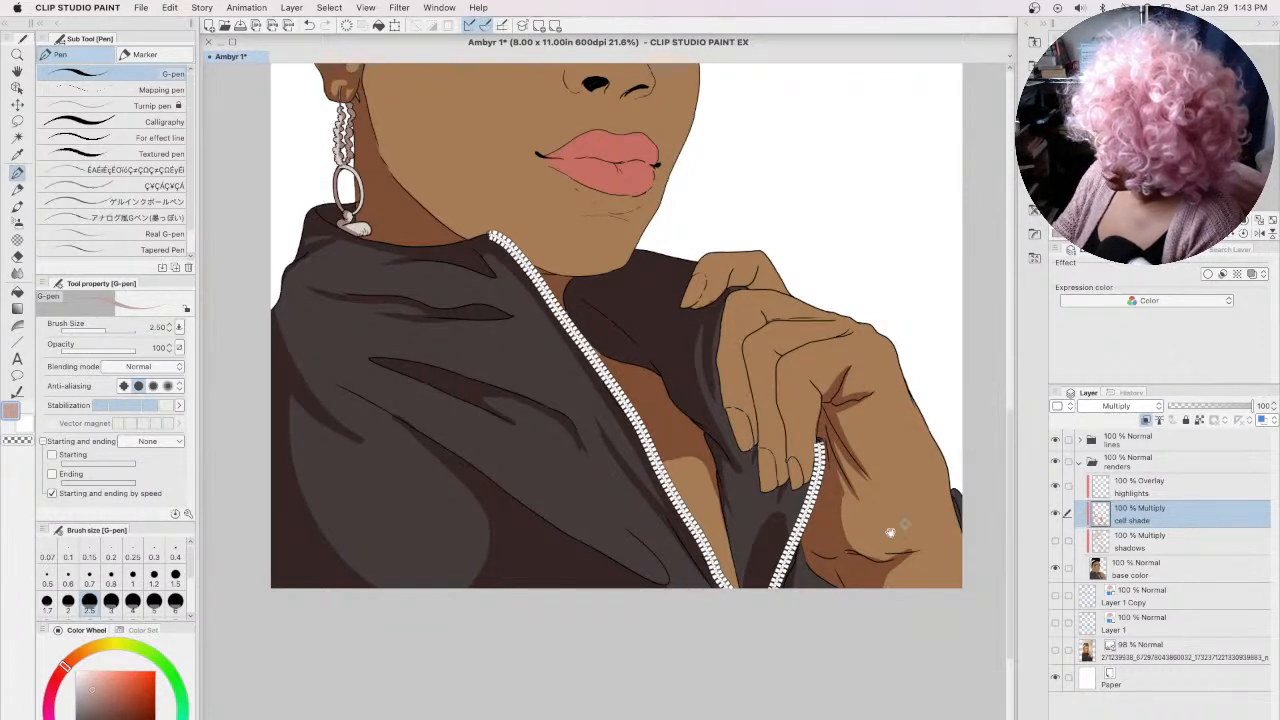
left_click_drag(903, 522, 739, 507)
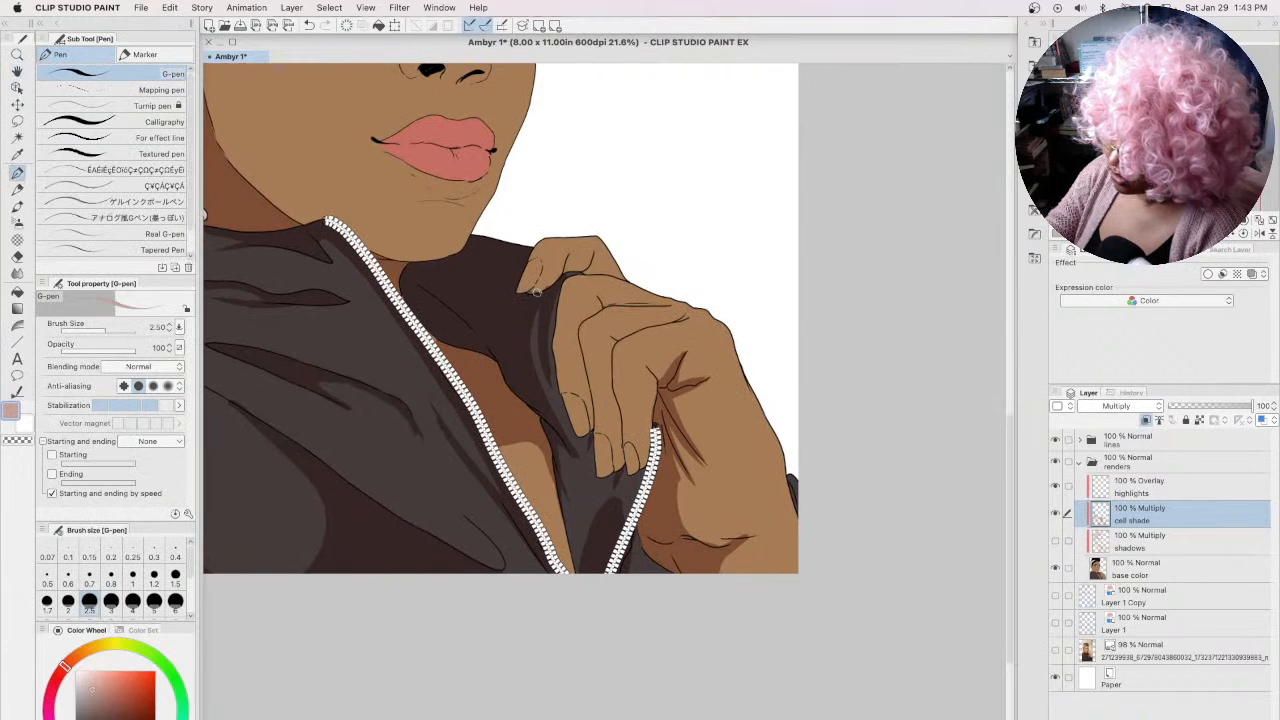
mouse_move(569, 255)
left_mouse_down()
mouse_move(593, 250)
mouse_move(549, 286)
mouse_move(593, 256)
mouse_move(623, 278)
left_mouse_up()
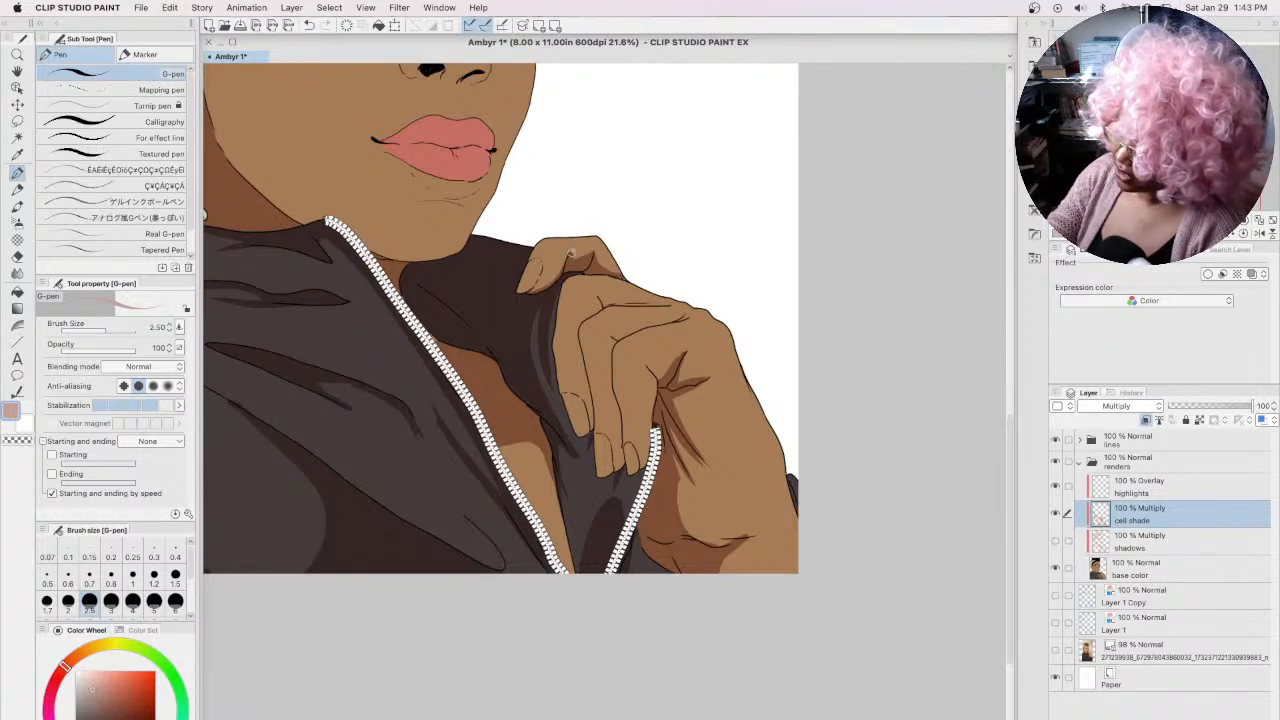
left_click_drag(565, 266, 572, 240)
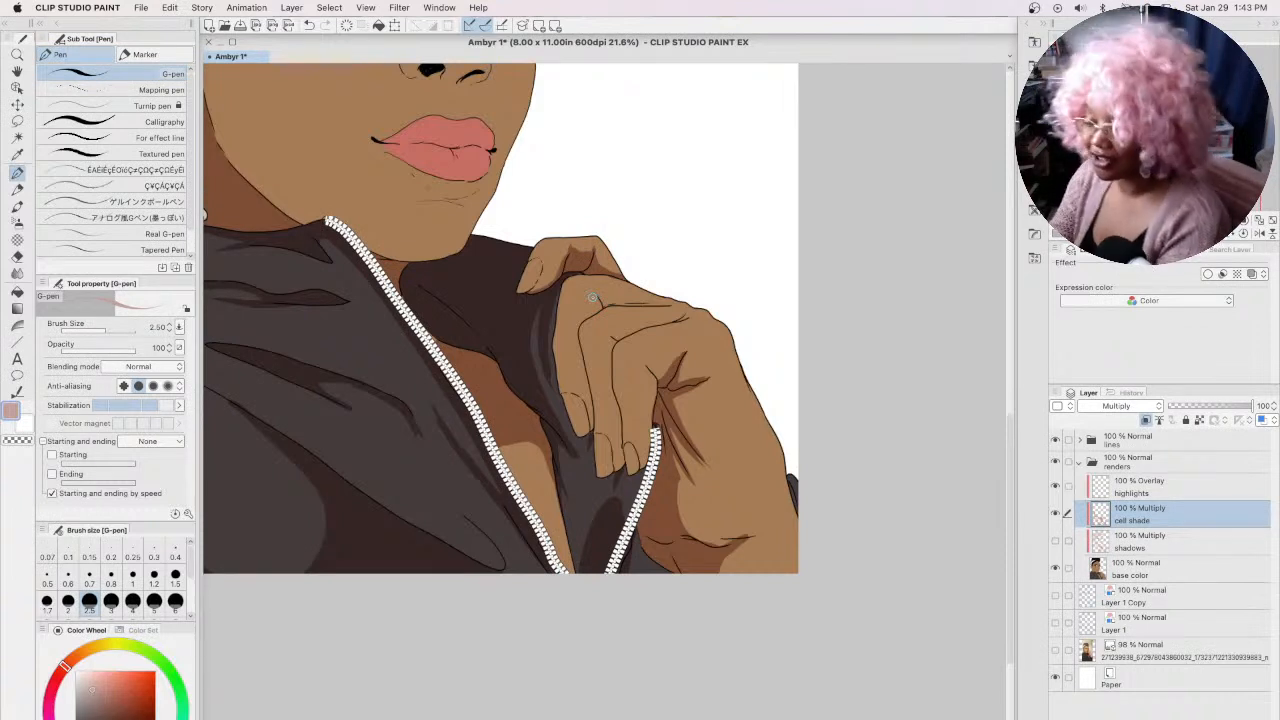
Step: Reduce the G-pen size to 1.5, shade the knuckle creases of the gripping fingers, and undo the last stroke
key("bracketleft")
key("bracketleft")
key("bracketleft")
key("bracketleft")
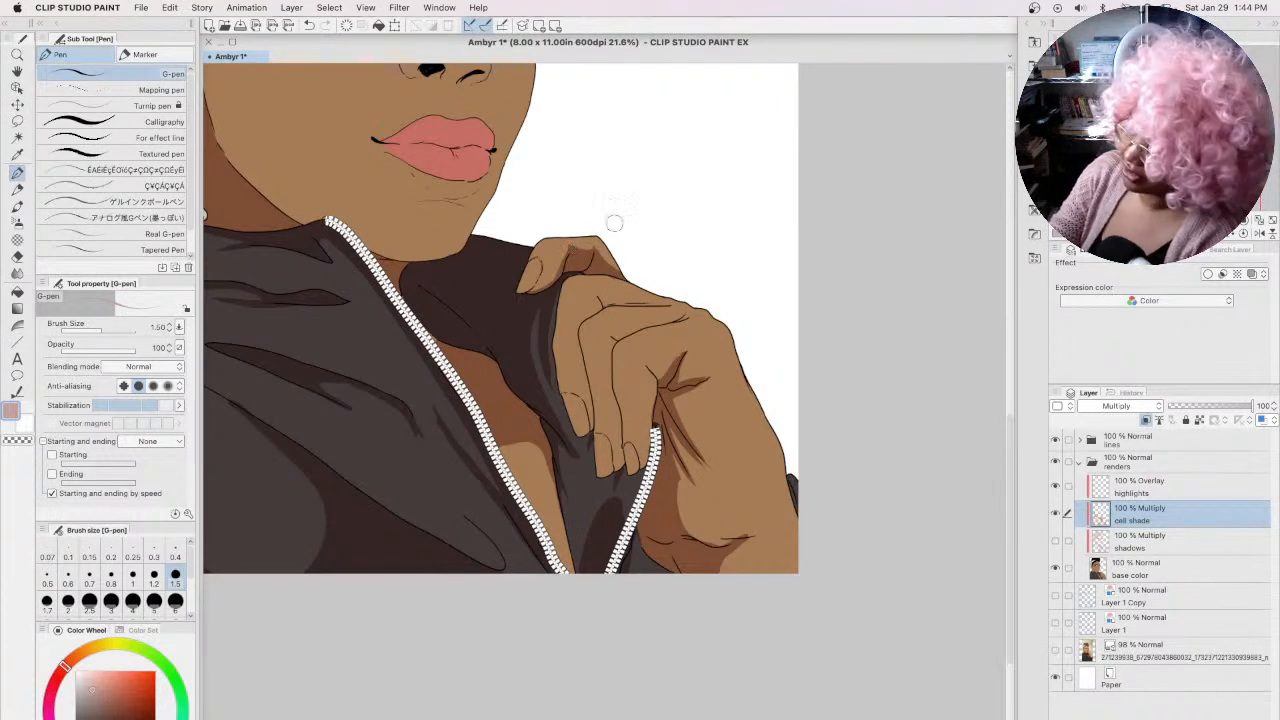
left_click_drag(597, 297, 583, 321)
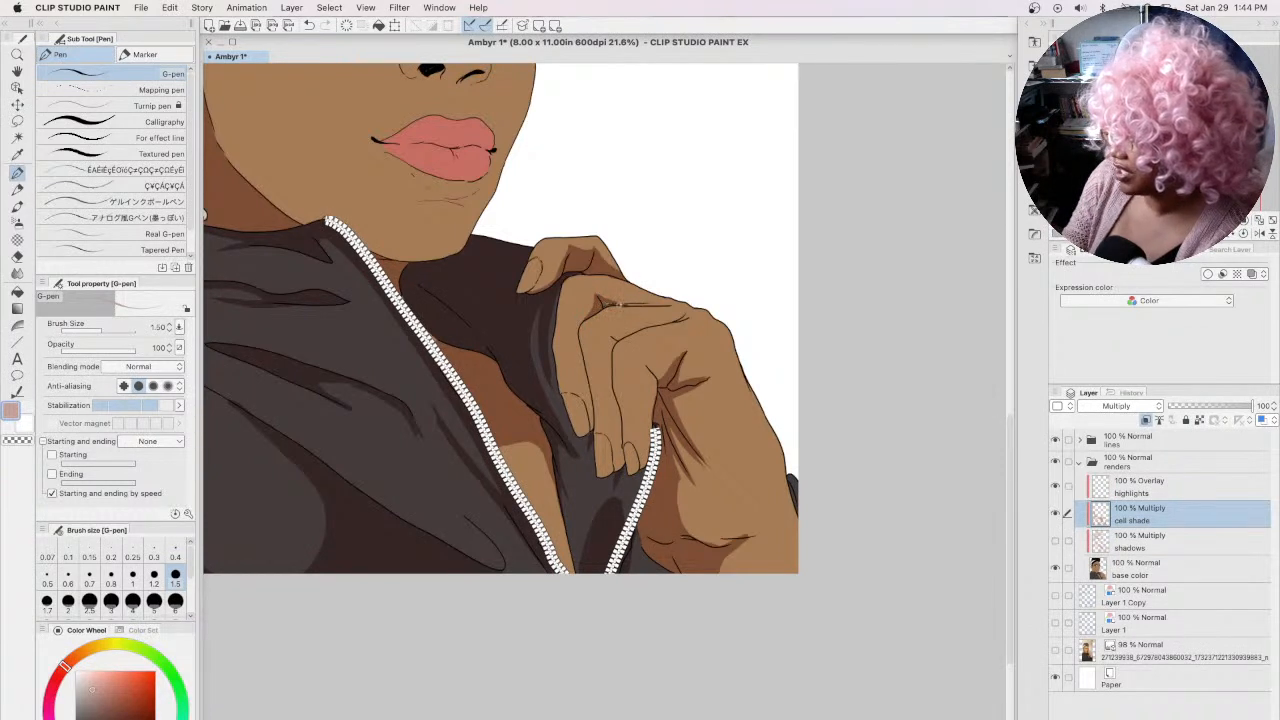
left_click_drag(621, 301, 649, 304)
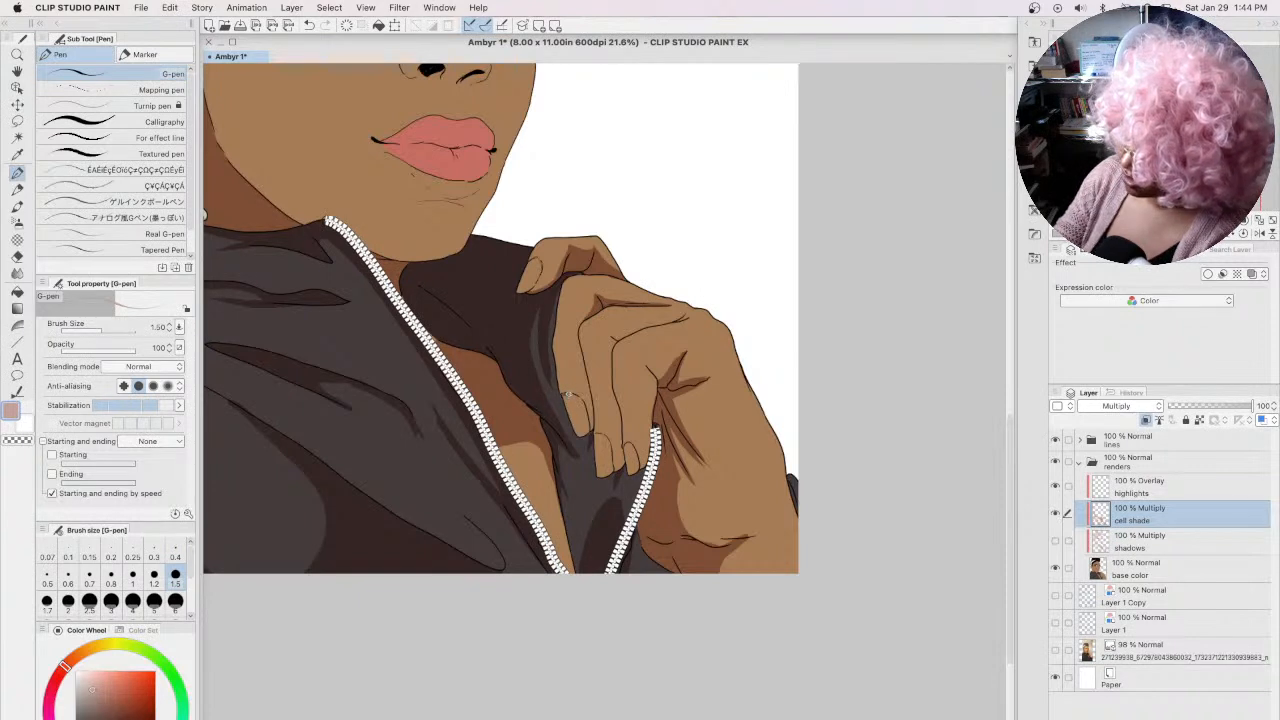
key("super+z")
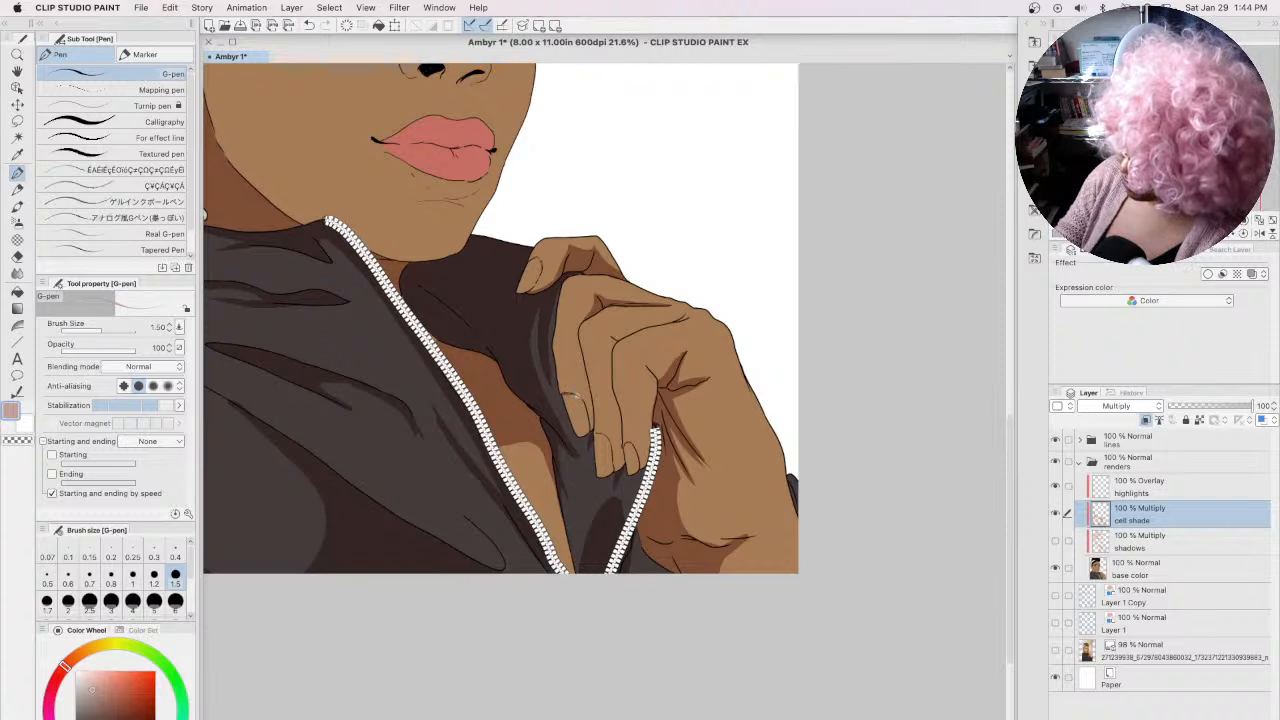
Step: Check the hand's line art against the reference photo with the renders folder hidden, and restore the coloured view
left_click(1055, 619)
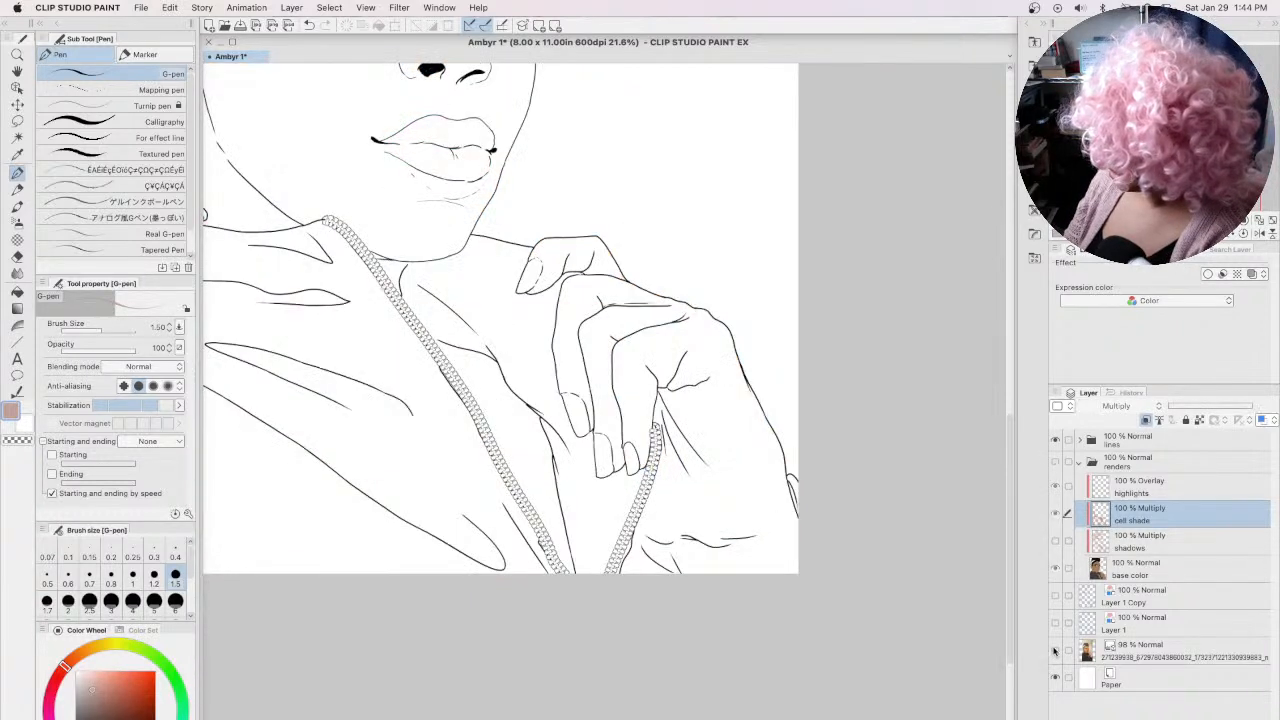
left_click(1055, 651)
left_click(1055, 651)
left_click(1055, 461)
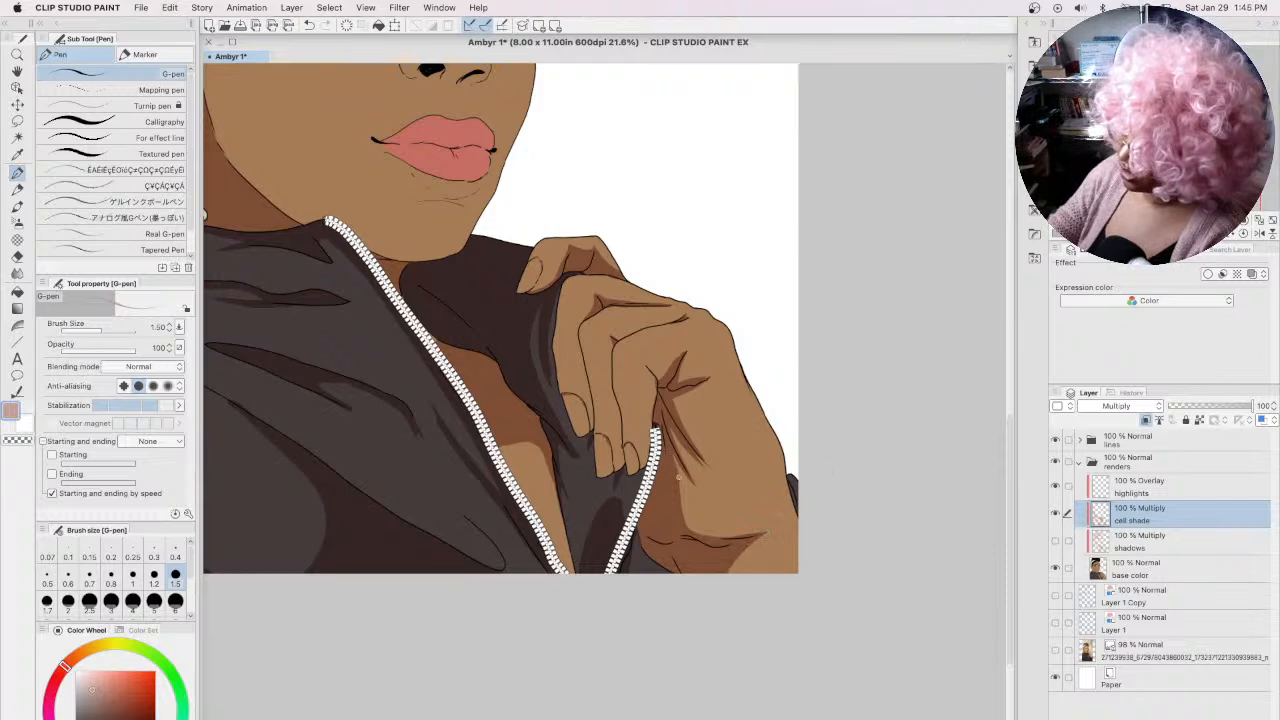
Step: Paint a curved G-pen shadow beneath the lower lip on the cell shade layer
mouse_move(594, 220)
left_mouse_down()
mouse_move(826, 463)
mouse_move(729, 517)
left_mouse_up()
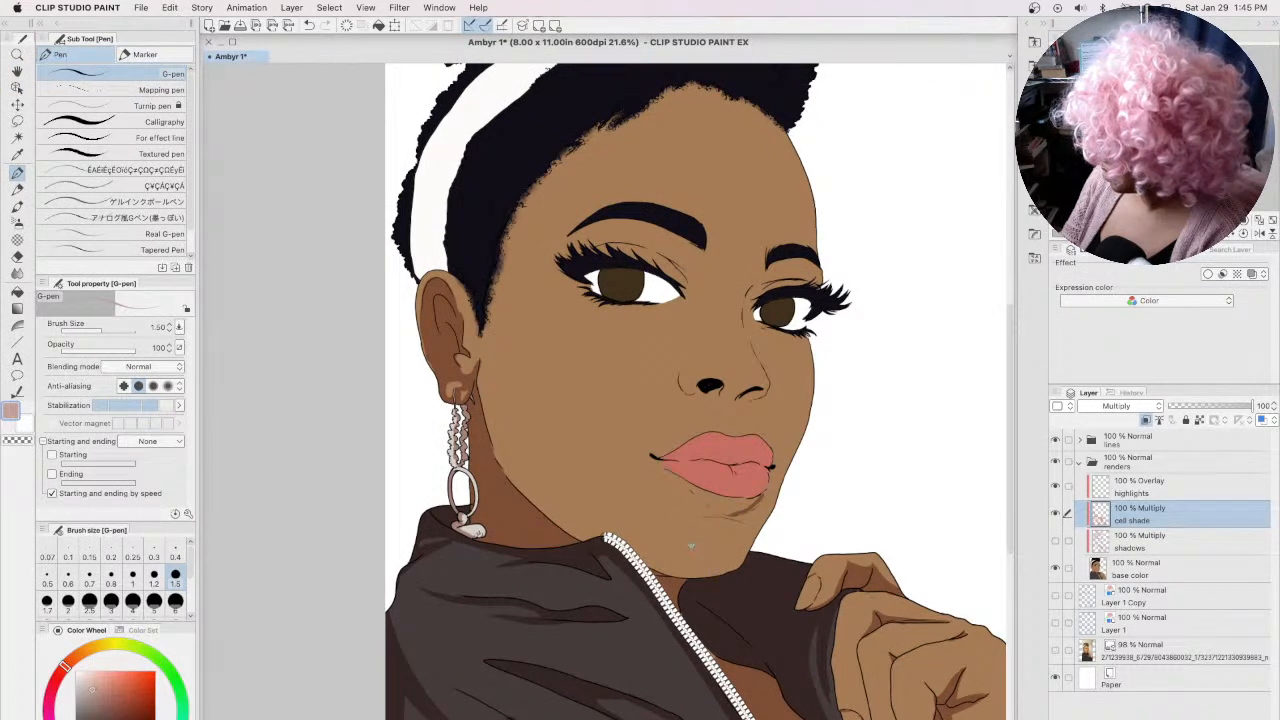
left_click_drag(685, 483, 742, 519)
Step: Hide the cell shade layer and airbrush a soft shadow under the lower lip on the shadows layer at brush size 8
left_click(1056, 515)
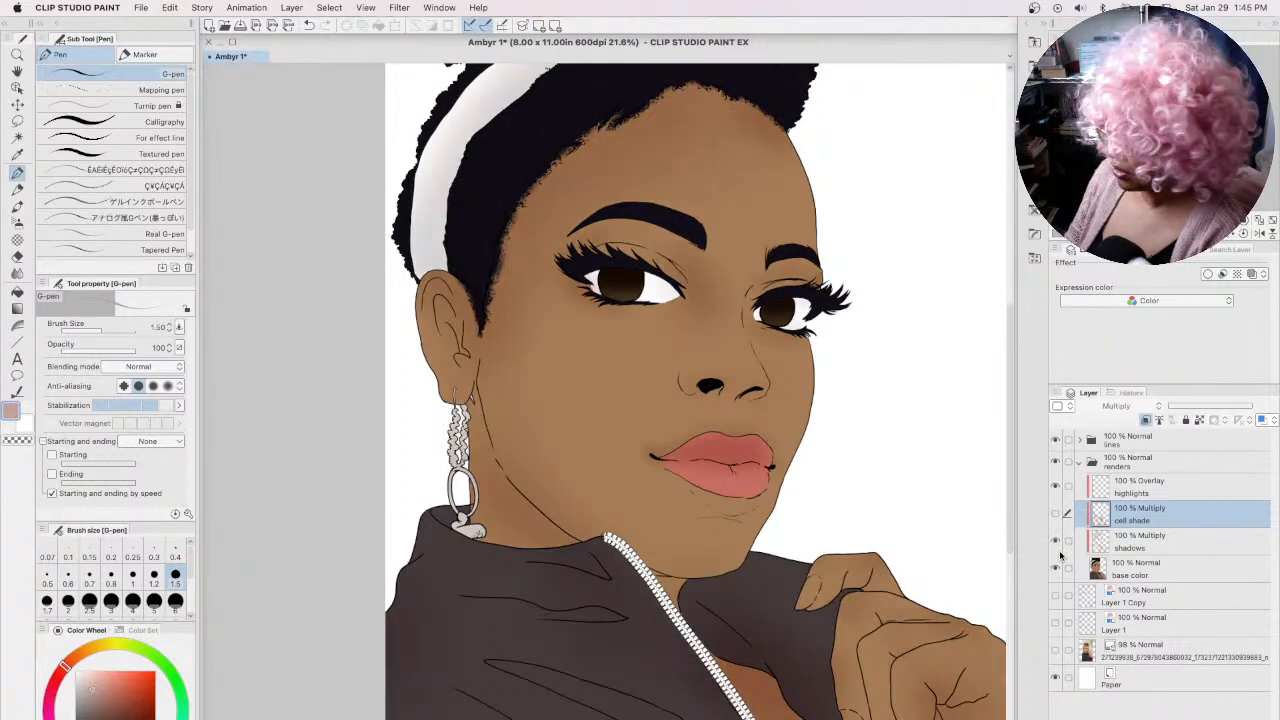
left_click(17, 222)
left_click(1140, 540)
key("bracketleft")
key("bracketleft")
key("bracketleft")
key("bracketright")
mouse_move(757, 503)
left_mouse_down()
mouse_move(766, 496)
mouse_move(699, 522)
left_mouse_up()
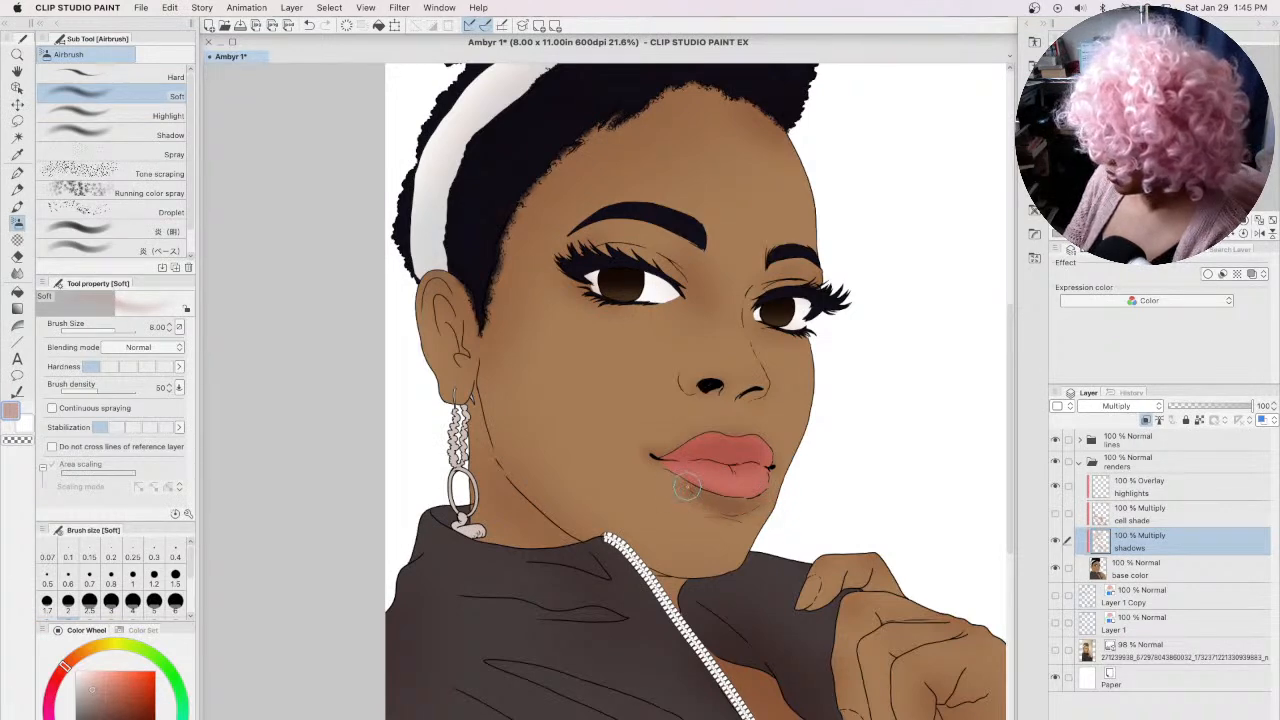
Step: Hide the shadows layer, and show and select the cell shade layer
left_click(1055, 540)
left_click(1056, 515)
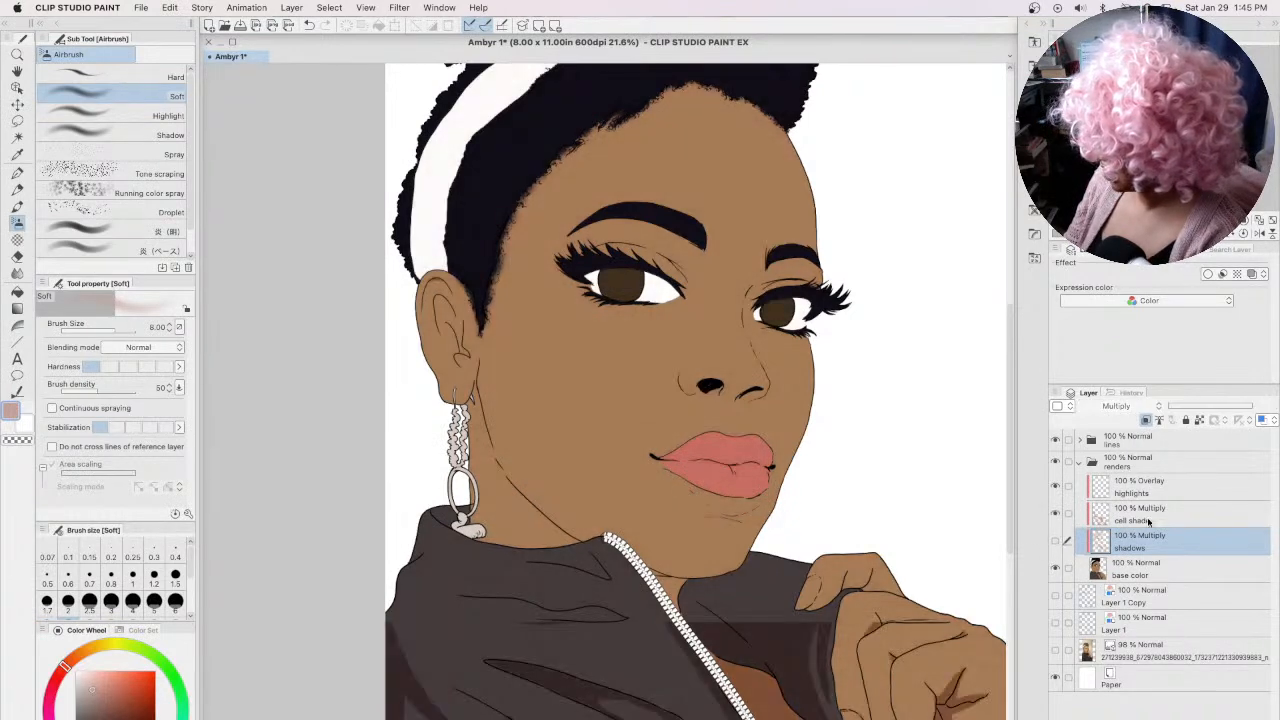
left_click(1148, 520)
Step: Preview the cell shade layer in Normal blending mode and return it to Multiply
left_click(1117, 406)
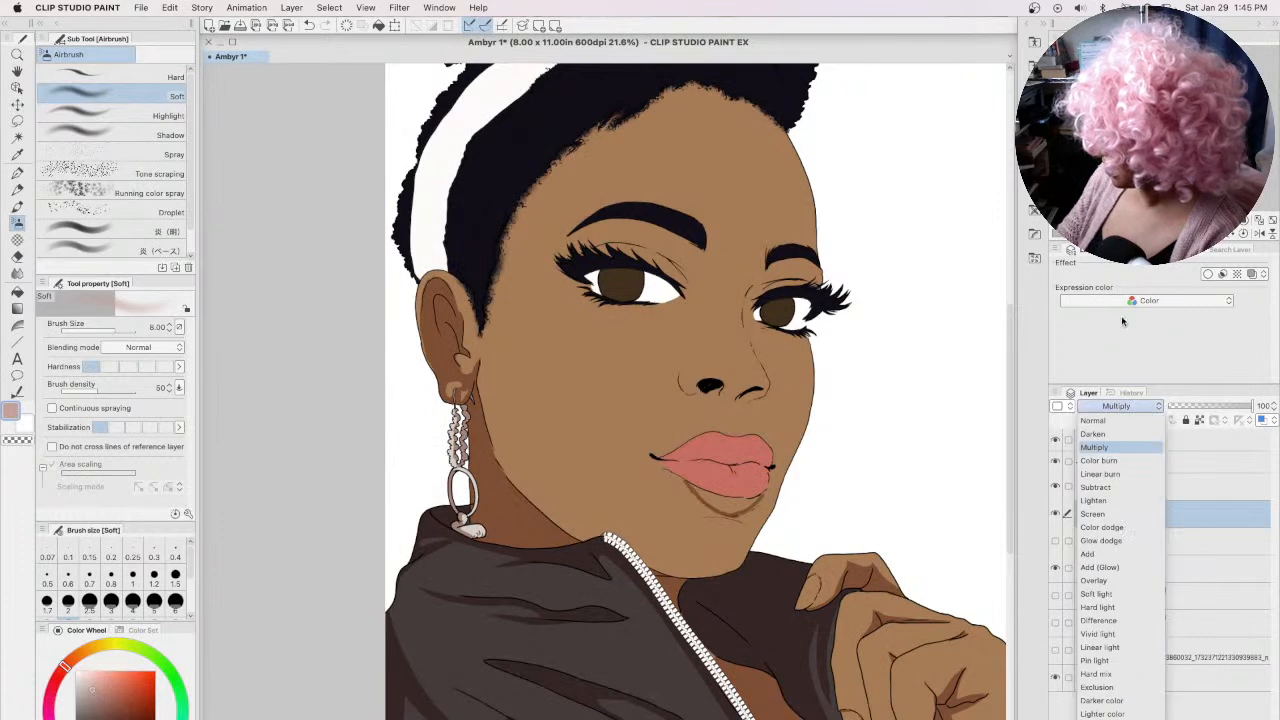
left_click(1100, 420)
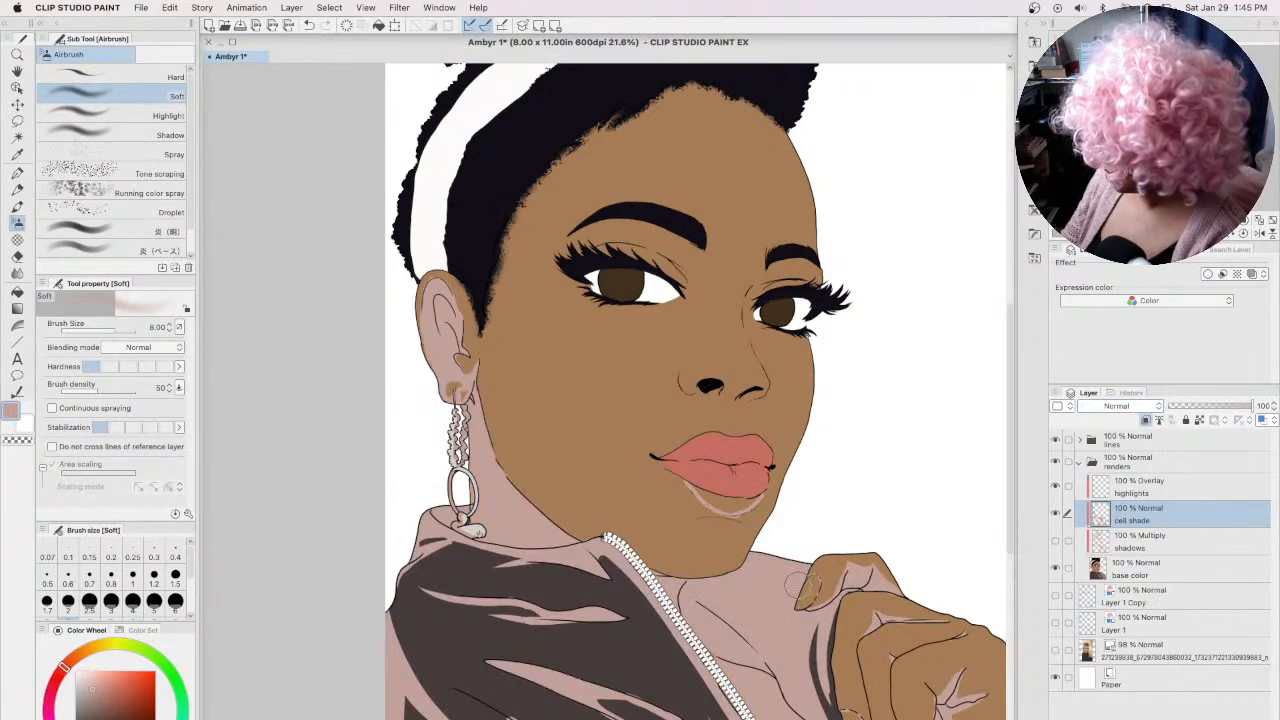
left_click(1117, 406)
left_click(1100, 447)
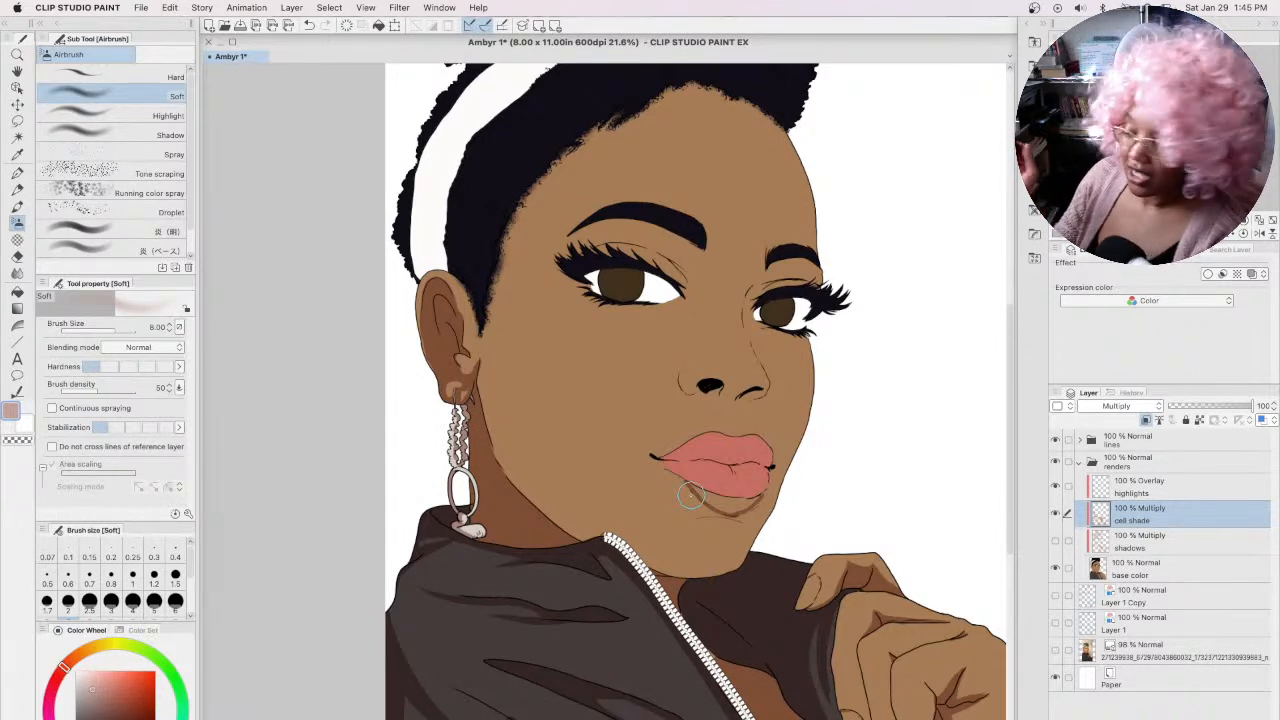
Step: Try a hard G-pen stroke and a soft airbrush stroke on the cheek for comparison, undoing each one
key("p")
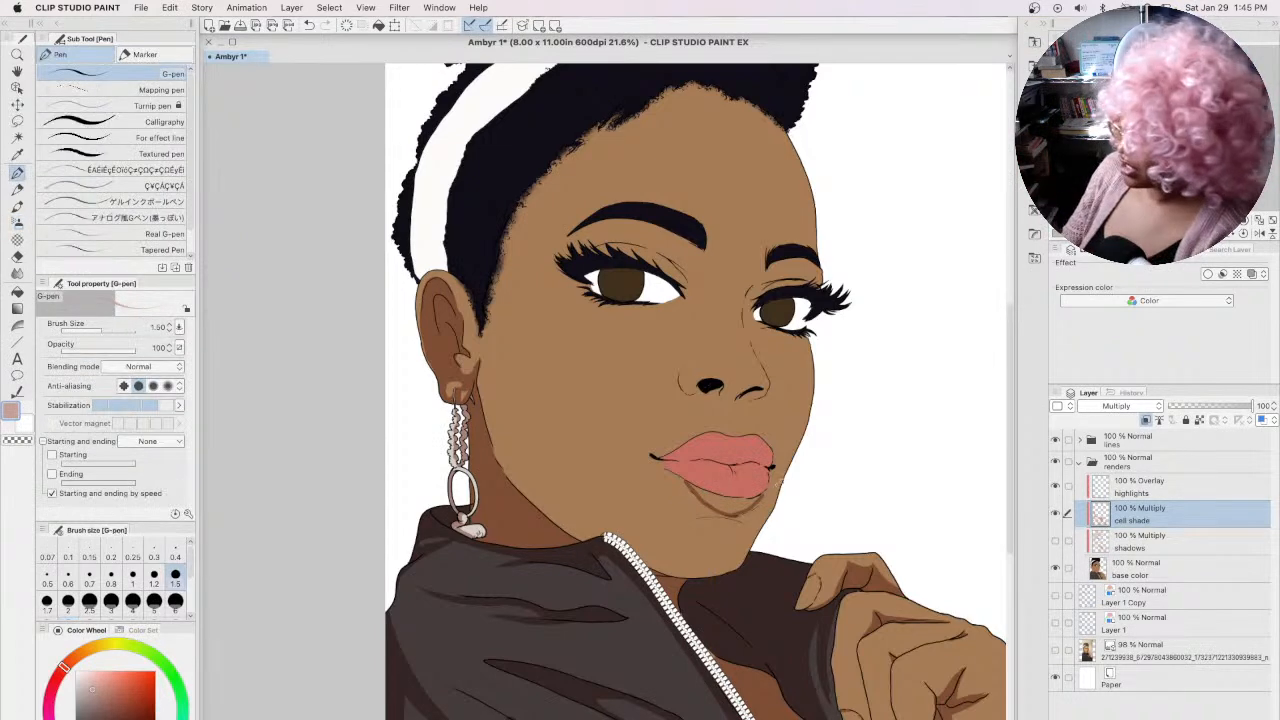
left_click_drag(628, 388, 650, 556)
key("super+z")
key("b")
left_click_drag(571, 360, 621, 498)
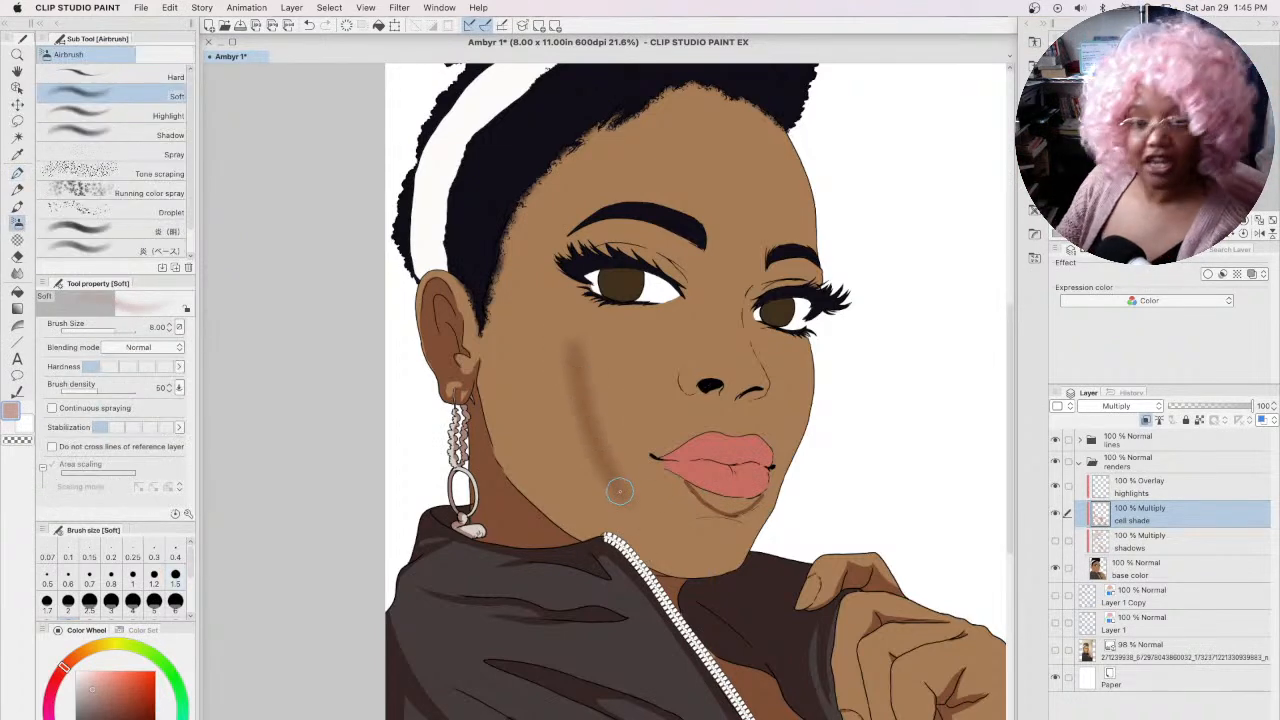
key("super+z")
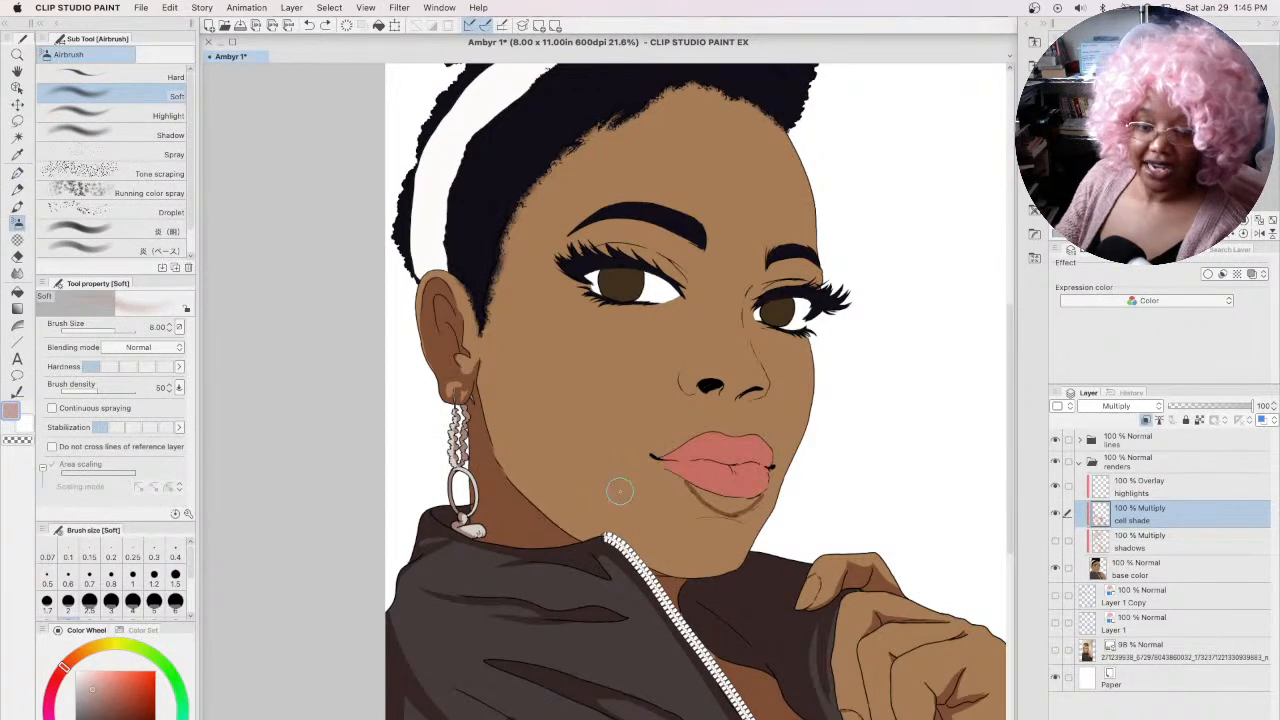
Step: Fill in the shadow beneath the lower lip with the G-pen on the cell shade layer, reducing the brush to size 1.2
left_click(17, 172)
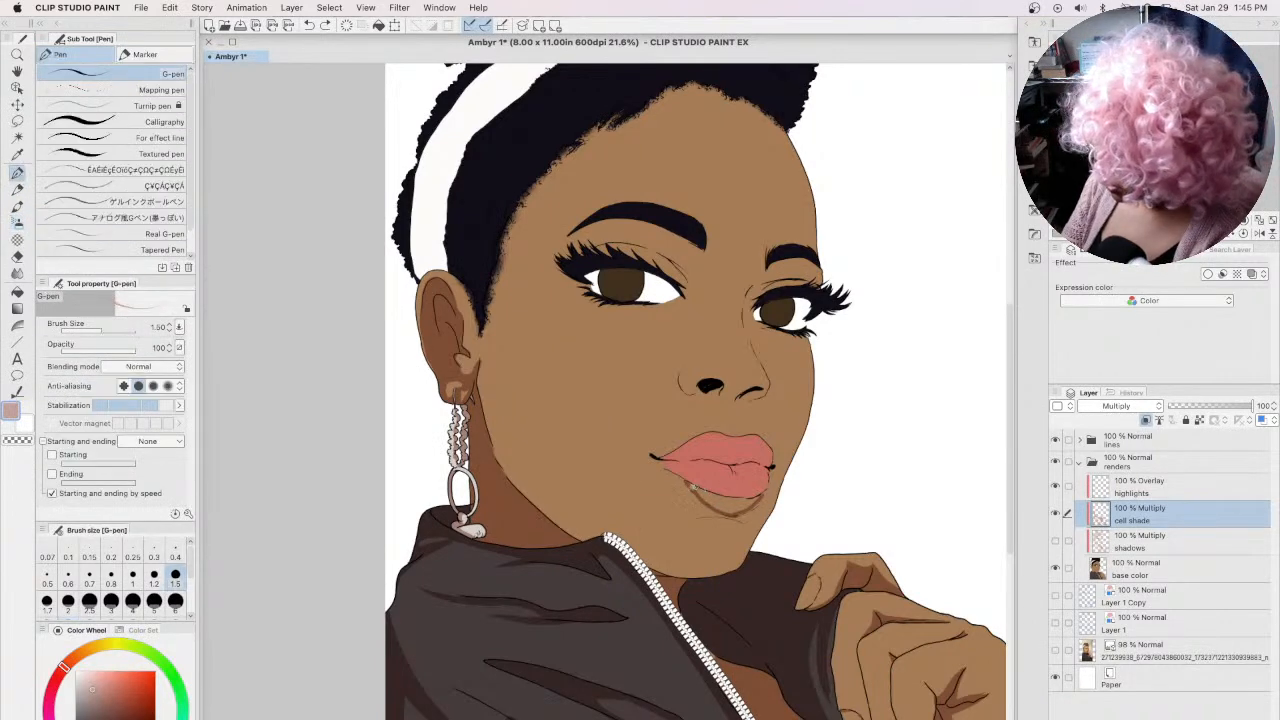
mouse_move(704, 494)
left_mouse_down()
mouse_move(758, 502)
mouse_move(728, 511)
mouse_move(704, 497)
mouse_move(724, 501)
left_mouse_up()
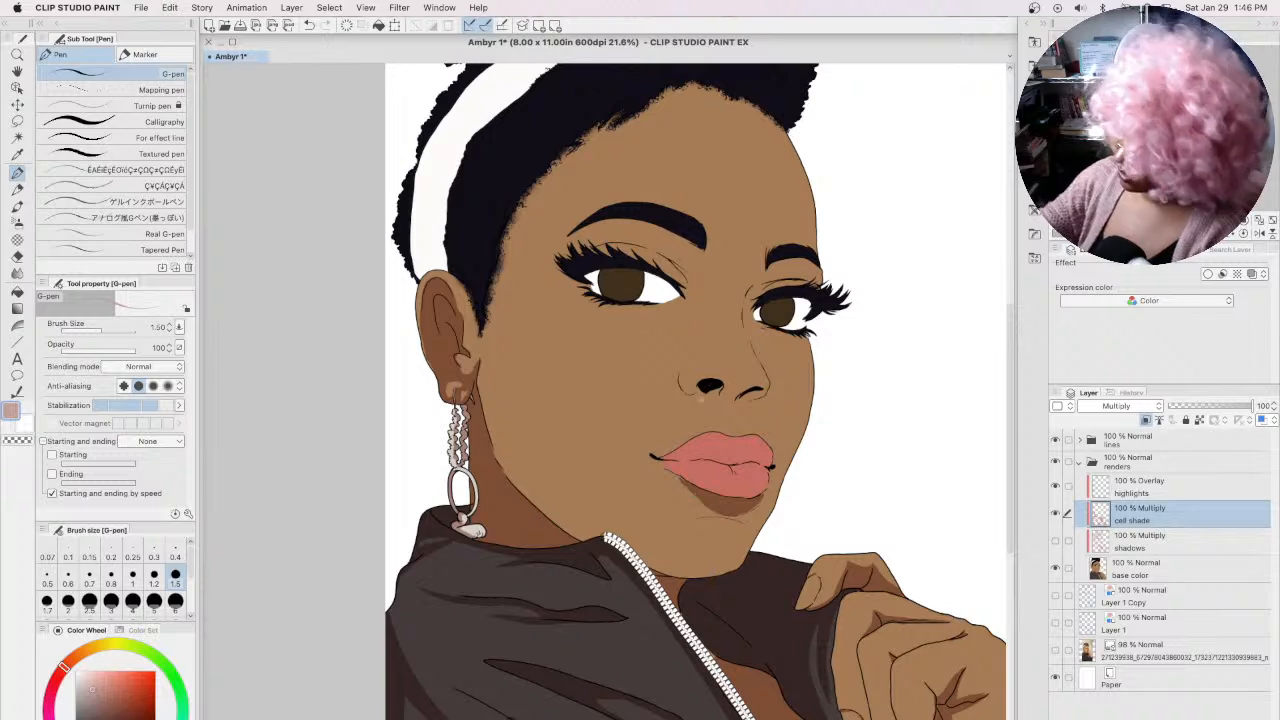
key("bracketleft")
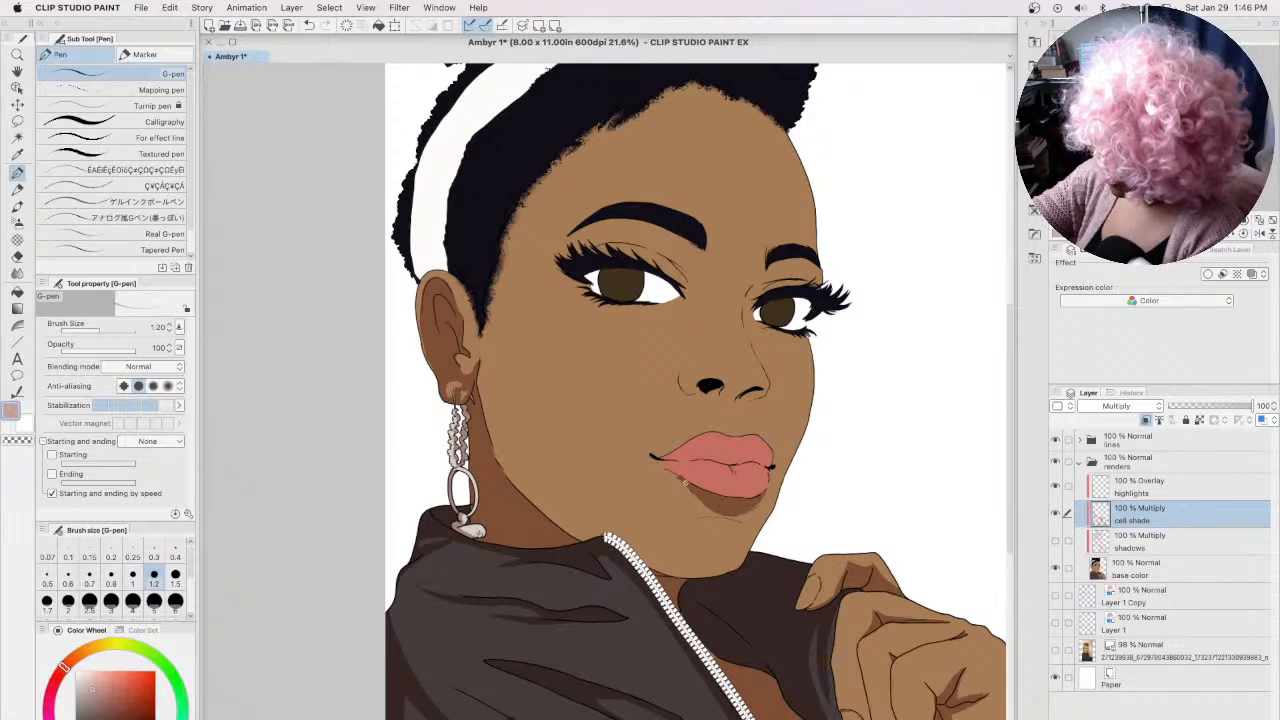
Step: Compare the shadows layer with the cell shade layer by switching their visibility, and return to the cell shade layer
left_click(1055, 513)
left_click(1055, 540)
left_click(1152, 535)
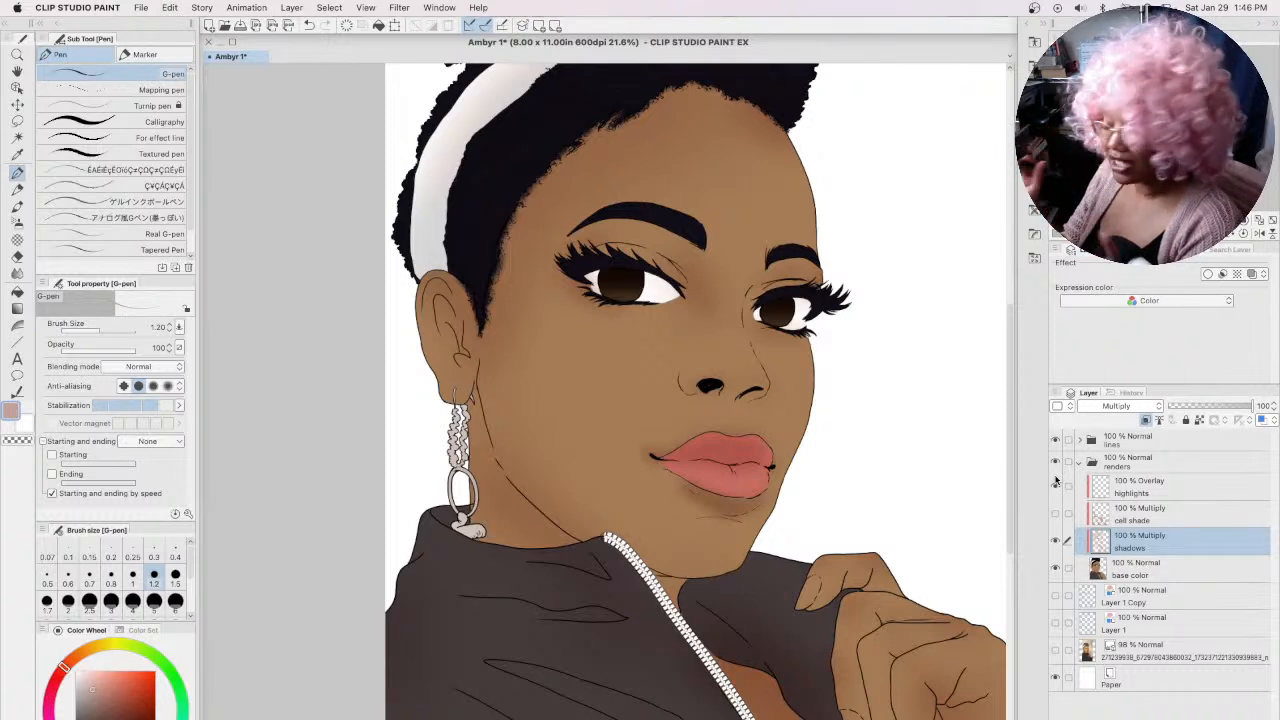
left_click(1055, 541)
left_click(1056, 514)
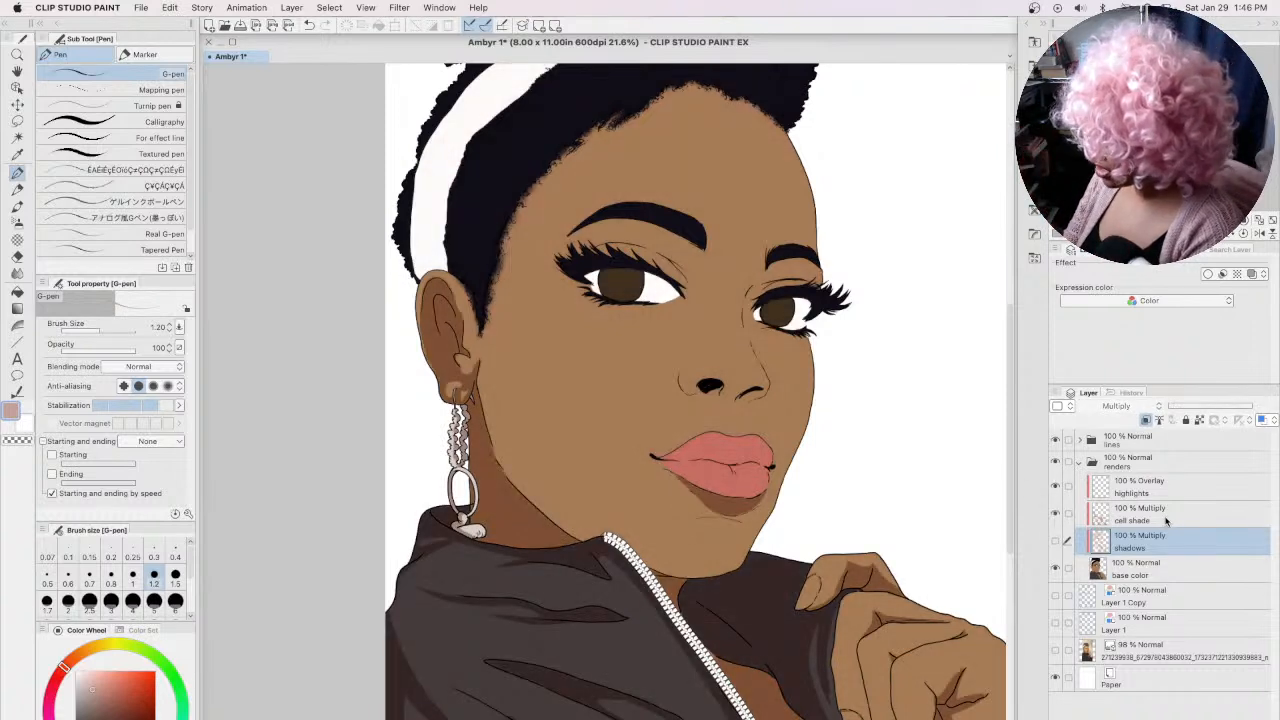
left_click(1153, 510)
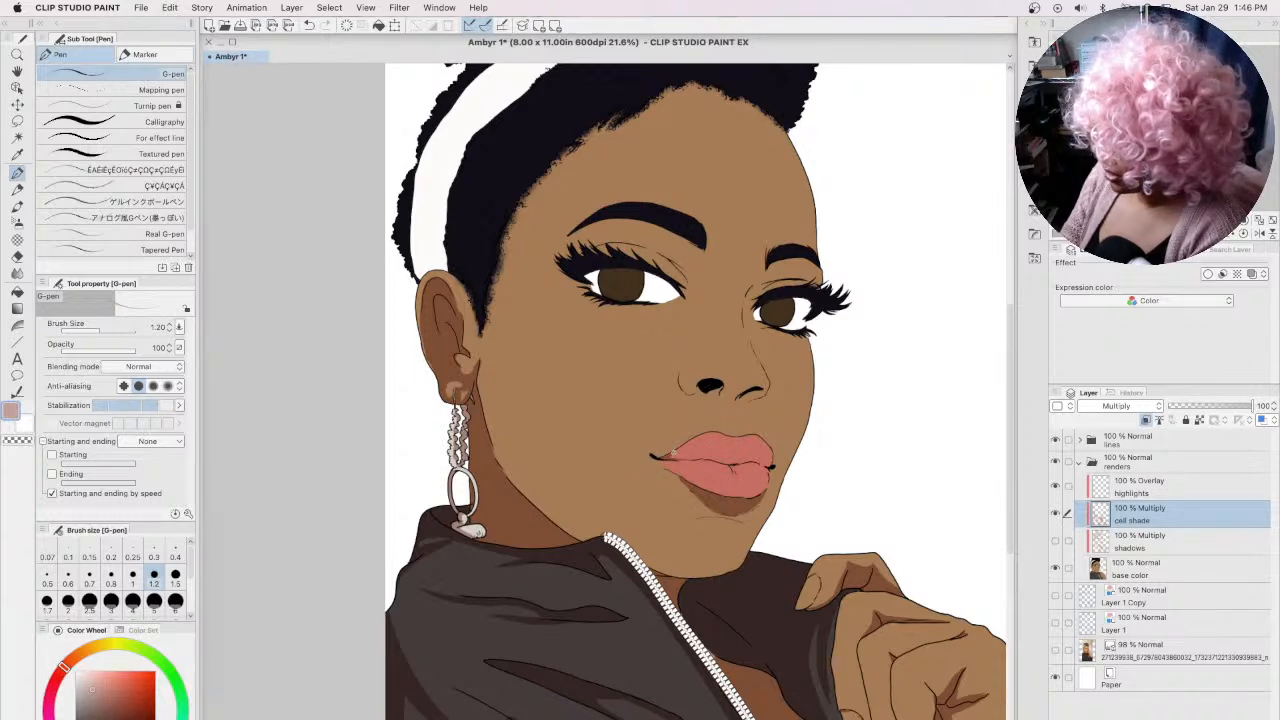
Step: Shade the upper lip on the cell shade layer with the G-pen, enlarging the brush to size 3
mouse_move(687, 459)
left_mouse_down()
mouse_move(748, 457)
mouse_move(698, 451)
mouse_move(728, 441)
mouse_move(690, 451)
mouse_move(711, 436)
mouse_move(729, 443)
mouse_move(699, 442)
mouse_move(765, 462)
left_mouse_up()
key("bracketright")
key("bracketright")
key("bracketright")
key("bracketright")
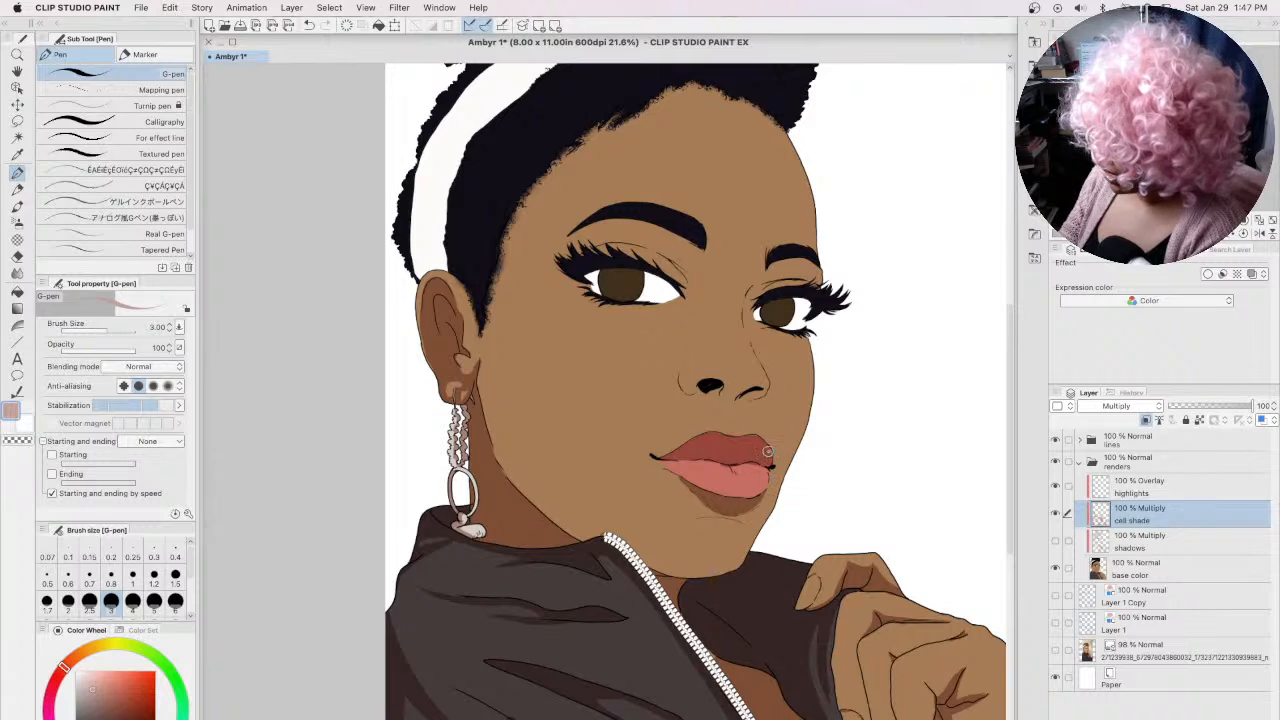
Step: Carve light patches into the upper lip shading, reducing the G-pen to size 1.5
key("bracketleft")
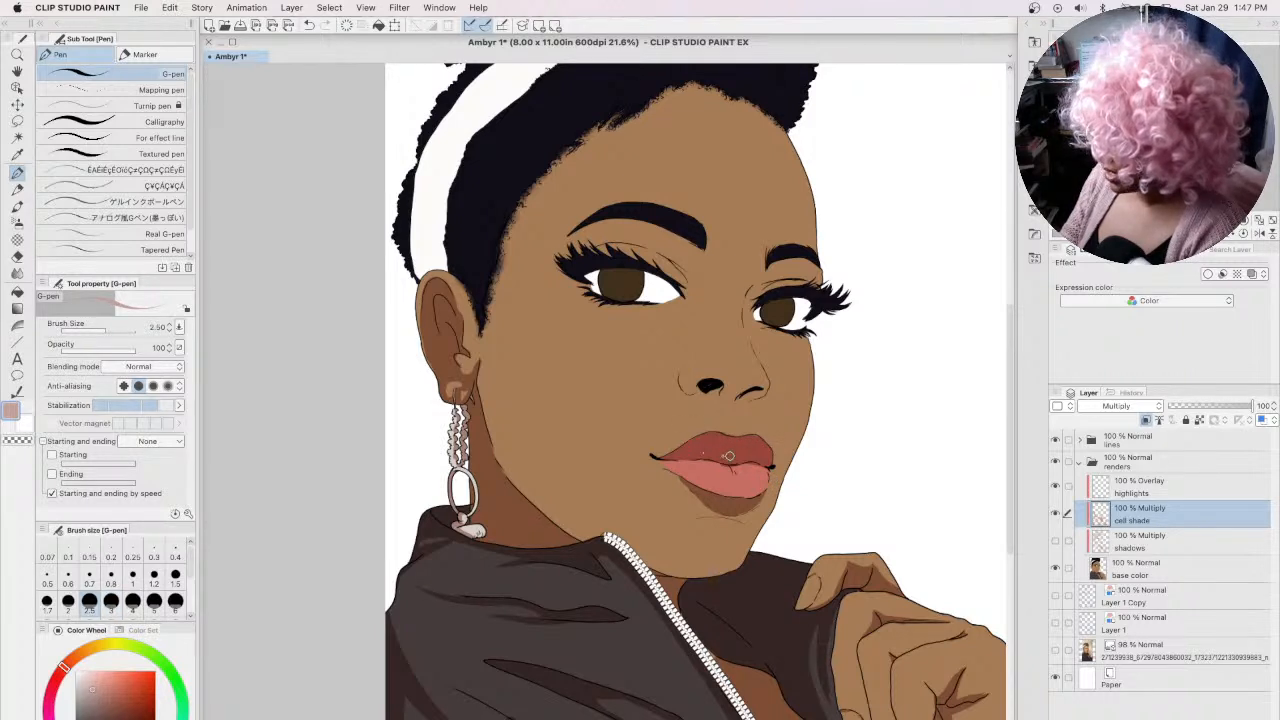
key("bracketleft")
key("bracketleft")
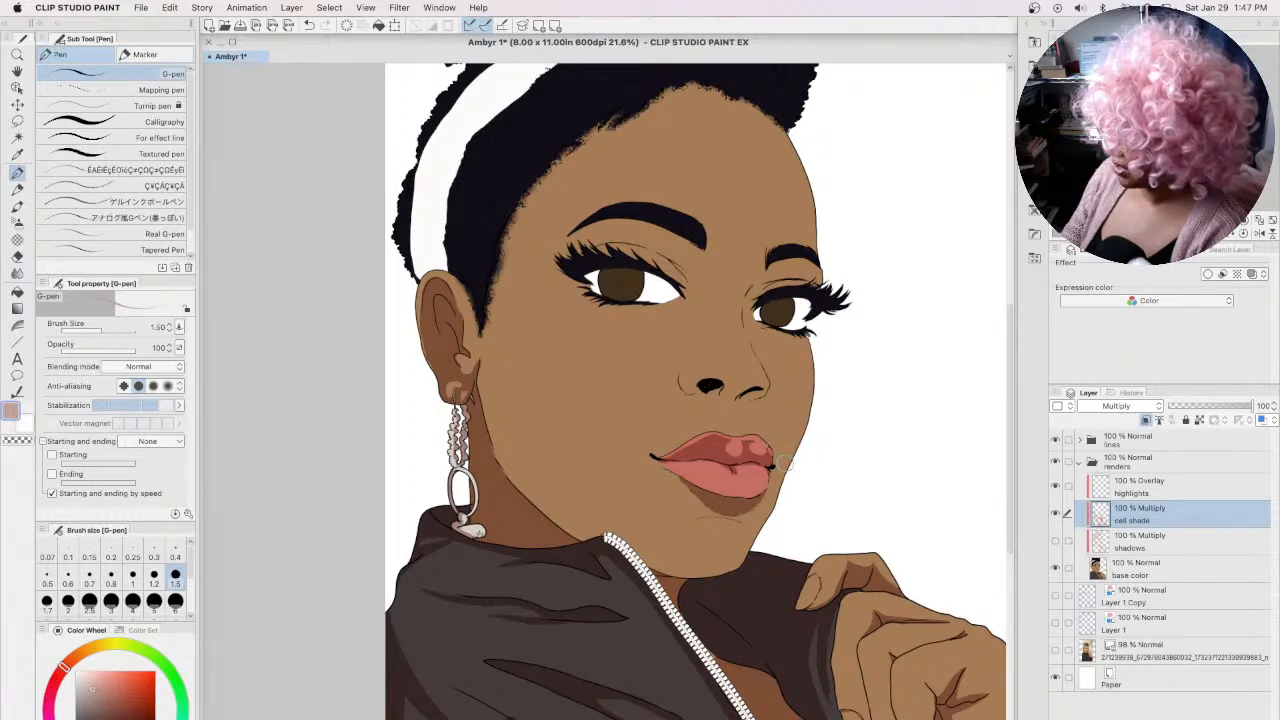
Step: Reshade the whole upper lip with the G-pen at size 4, and refine the lip shadows at size 1.7
key("bracketright")
key("bracketright")
key("bracketright")
key("bracketright")
key("bracketright")
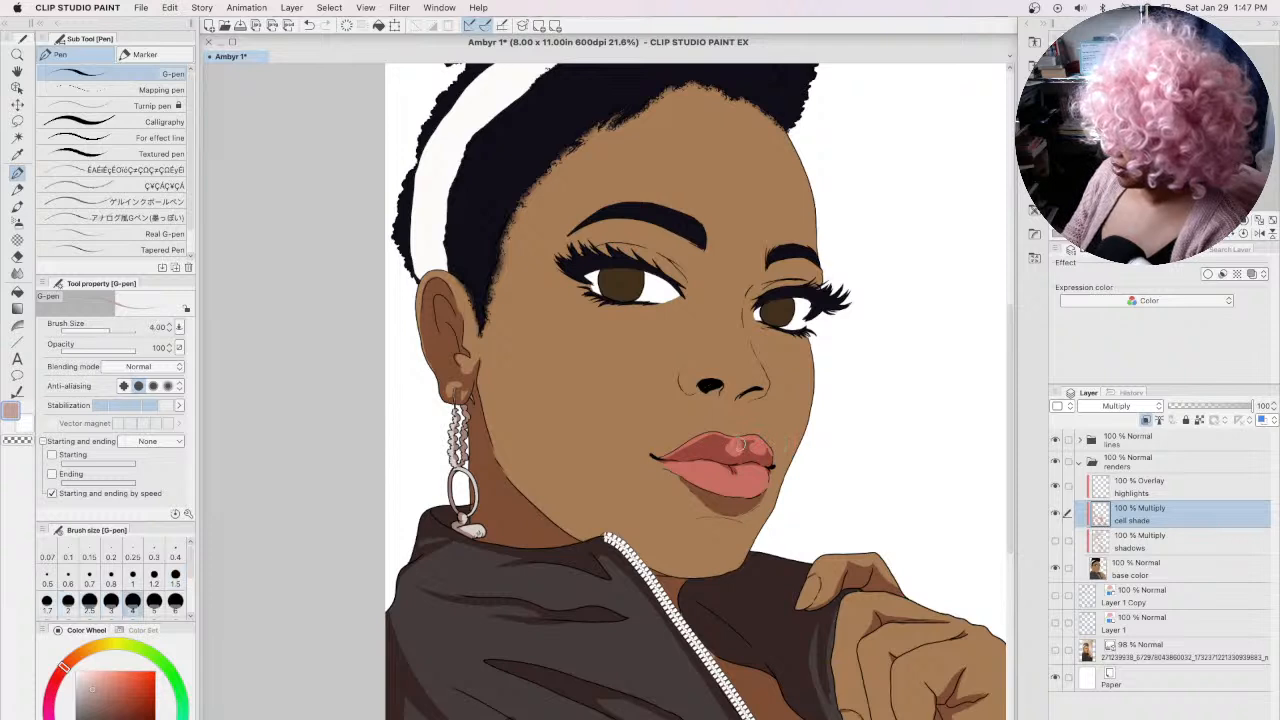
left_click_drag(729, 447, 685, 454)
left_click_drag(685, 451, 762, 453)
key("bracketleft")
key("bracketleft")
key("bracketleft")
key("bracketleft")
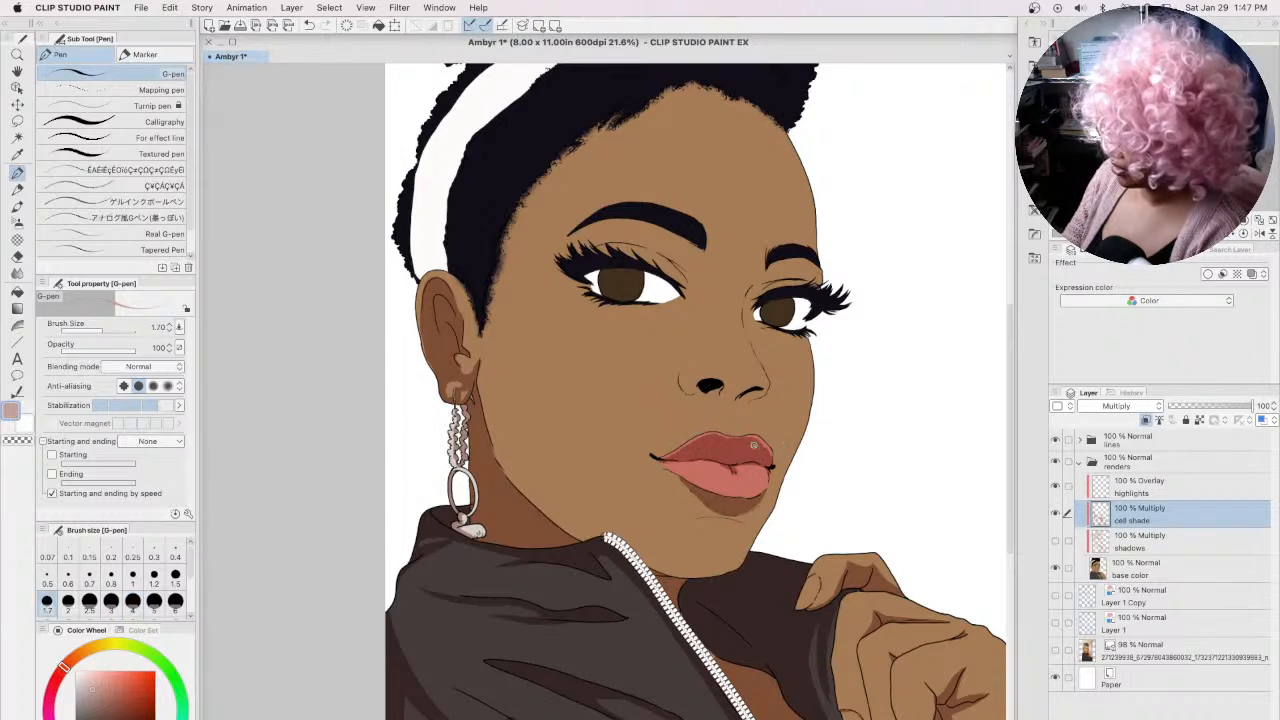
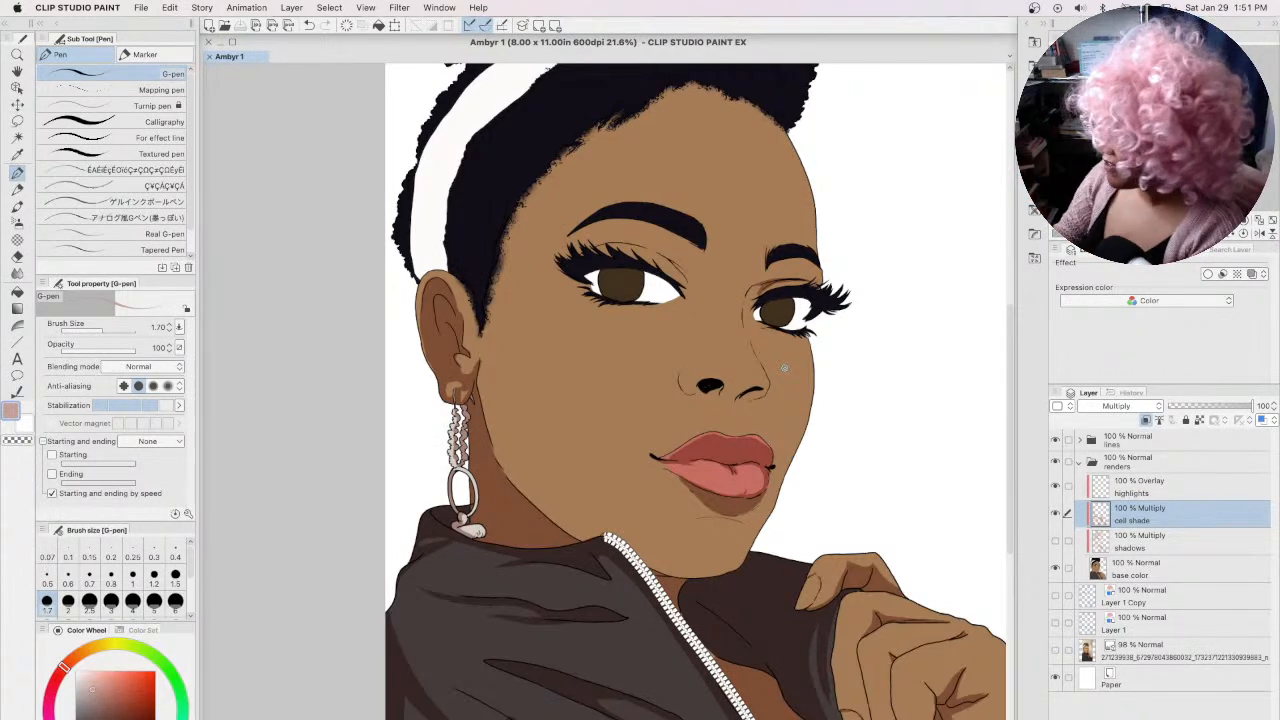
Step: Paint a small G-pen shadow at the nostril, and check the nose against the reference photo with the renders folder temporarily hidden
scroll(1005, 345, "down", 2)
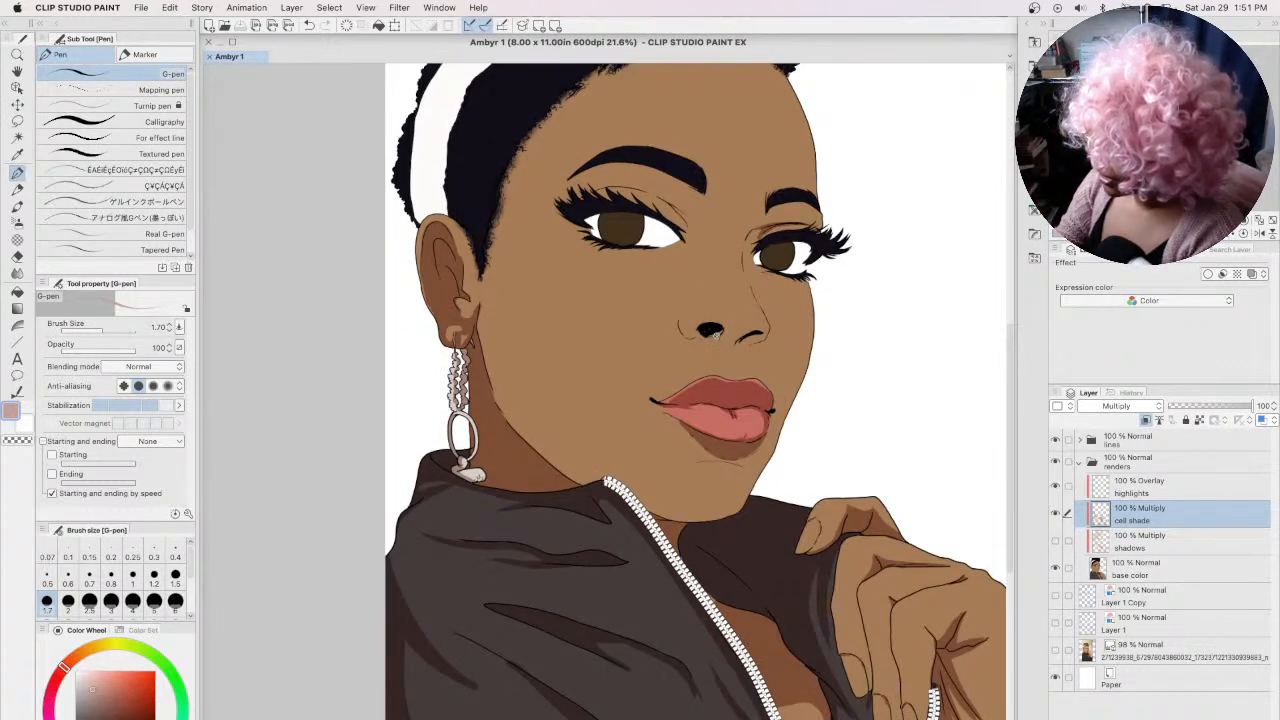
mouse_move(710, 333)
left_mouse_down()
mouse_move(763, 336)
mouse_move(701, 327)
left_mouse_up()
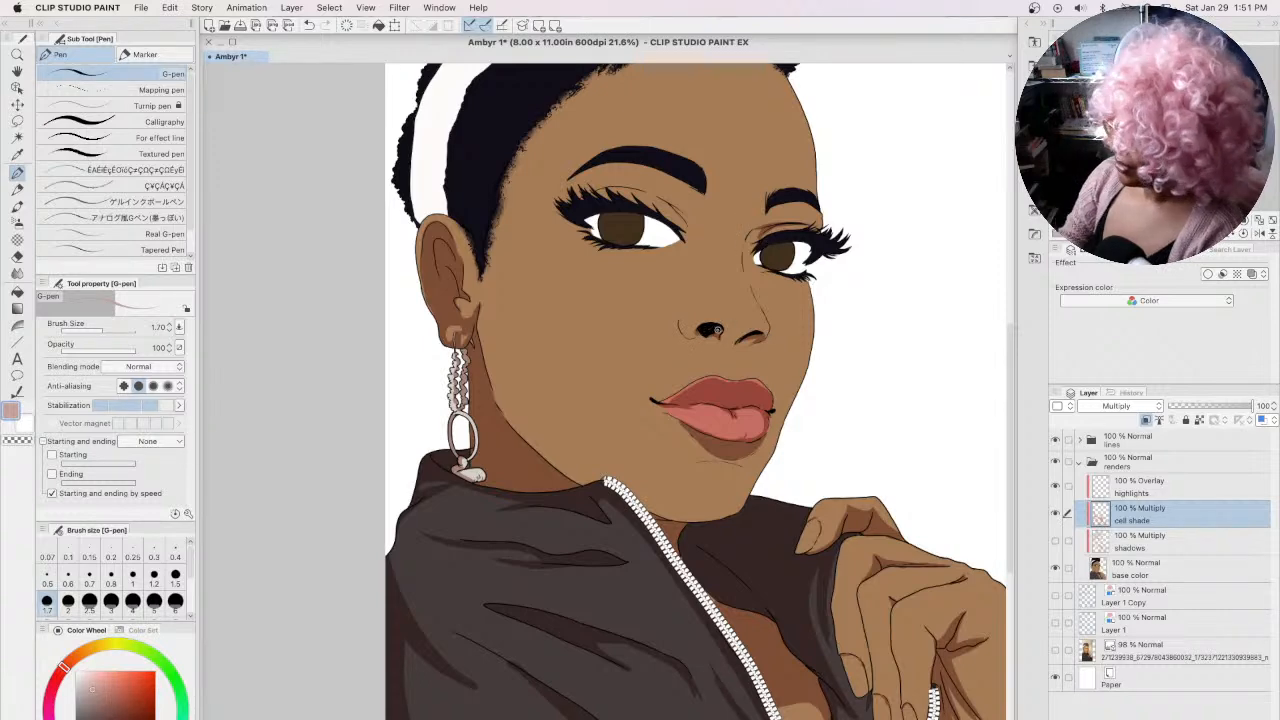
left_click(1057, 461)
left_click(1056, 650)
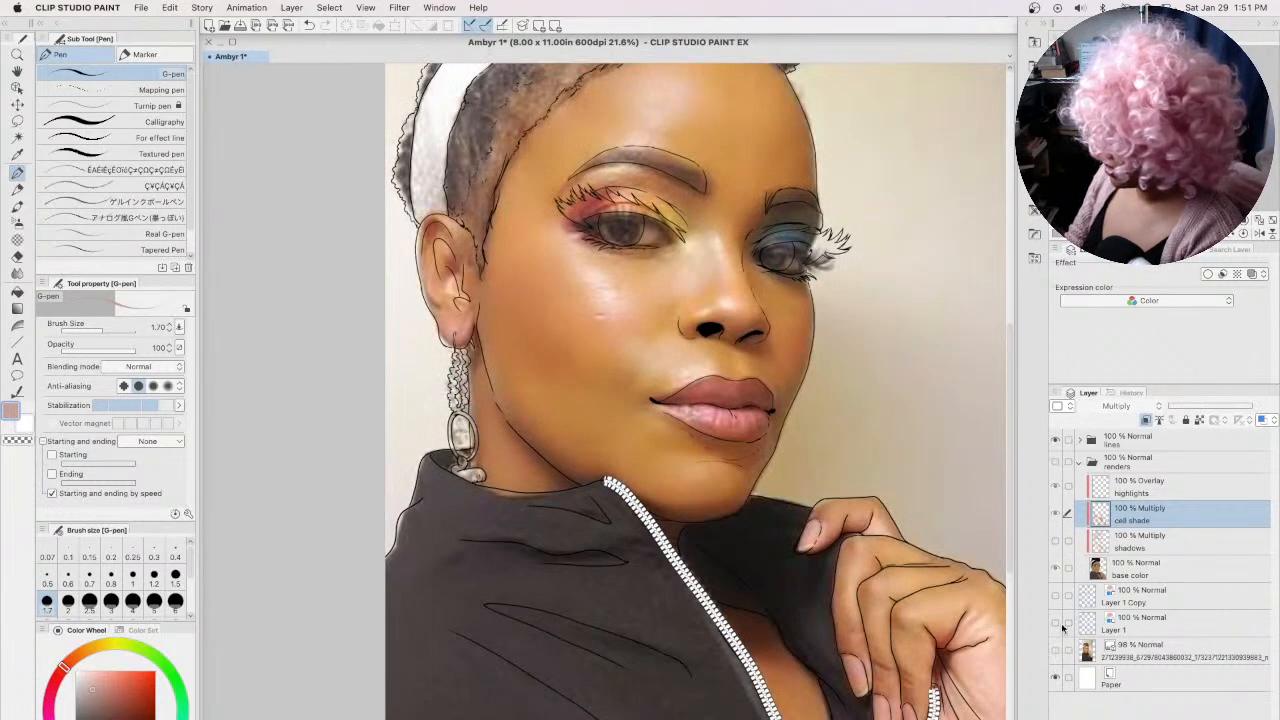
left_click(1056, 650)
left_click(1057, 461)
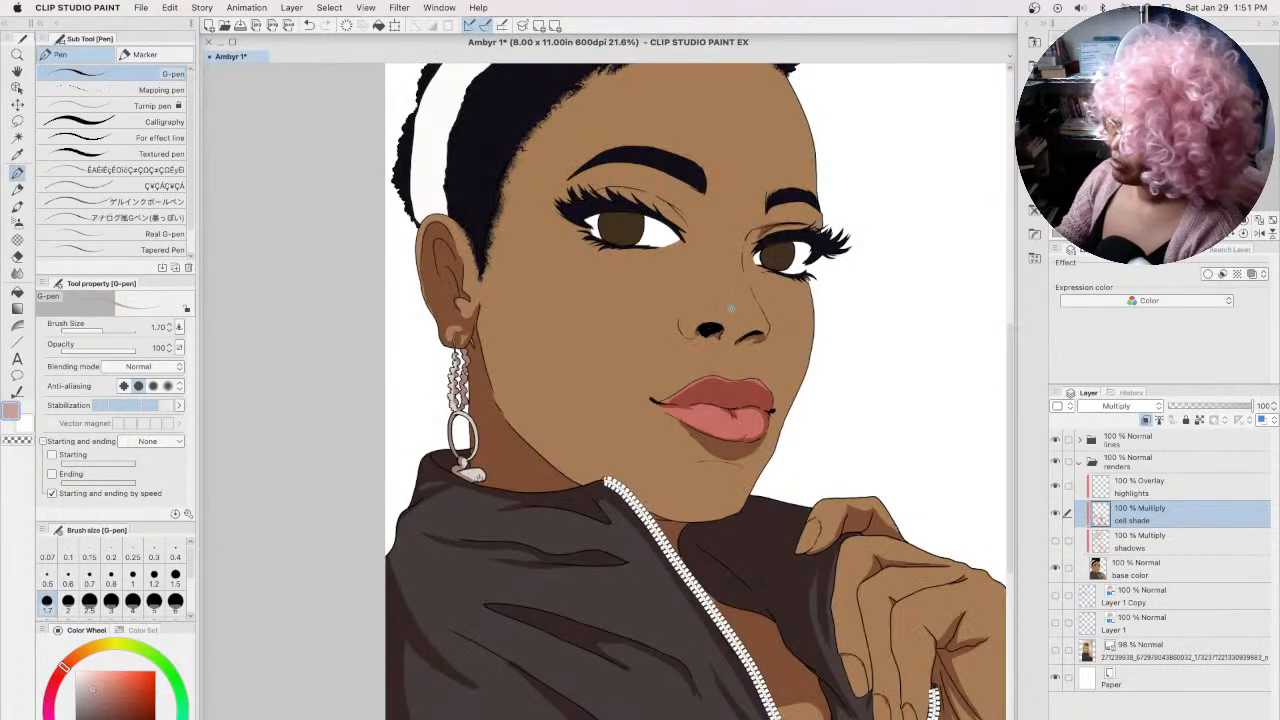
Step: Shade the upper eyelid crease on the cell shade layer and undo the last stray stroke
scroll(731, 308, "up", 3)
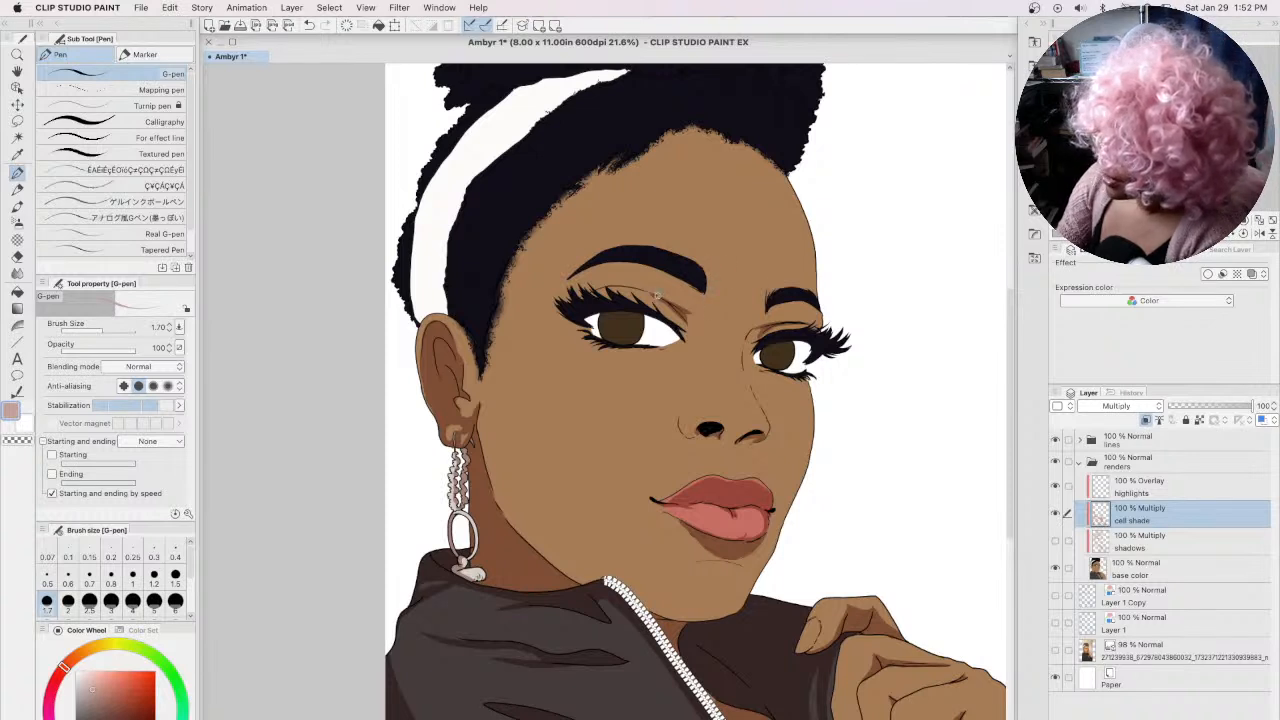
key("super+z")
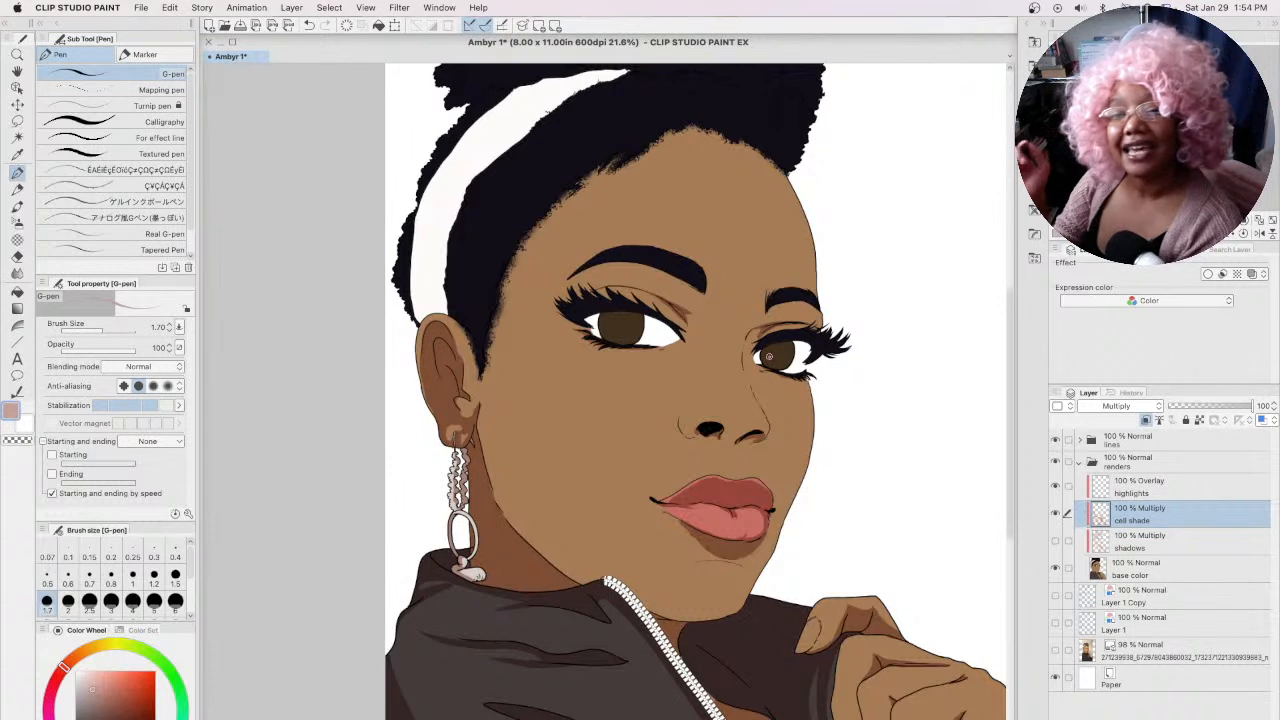
Step: Paint G-pen shadows along both edges and the upper end of the white headband at brush size 1.7
mouse_move(1009, 359)
left_mouse_down()
mouse_move(1008, 371)
mouse_move(1007, 352)
left_mouse_up()
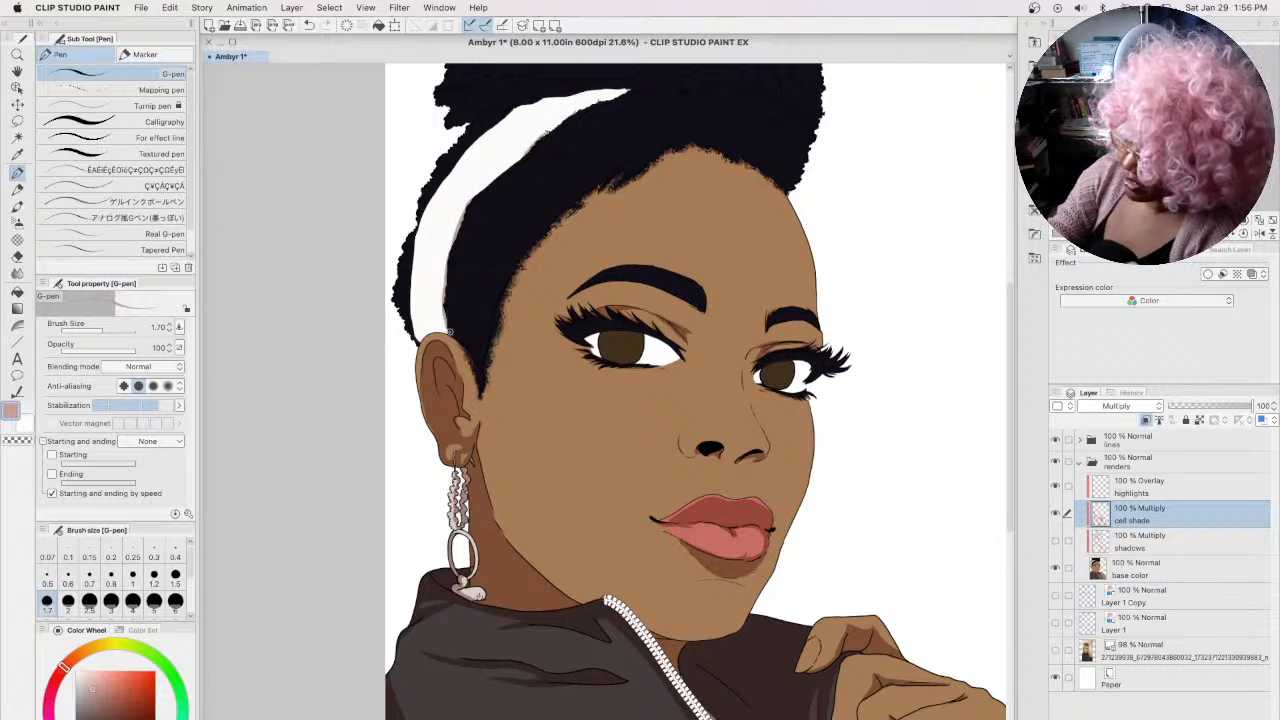
mouse_move(445, 310)
left_mouse_down()
mouse_move(421, 340)
mouse_move(445, 331)
mouse_move(438, 318)
mouse_move(412, 328)
mouse_move(418, 340)
left_mouse_up()
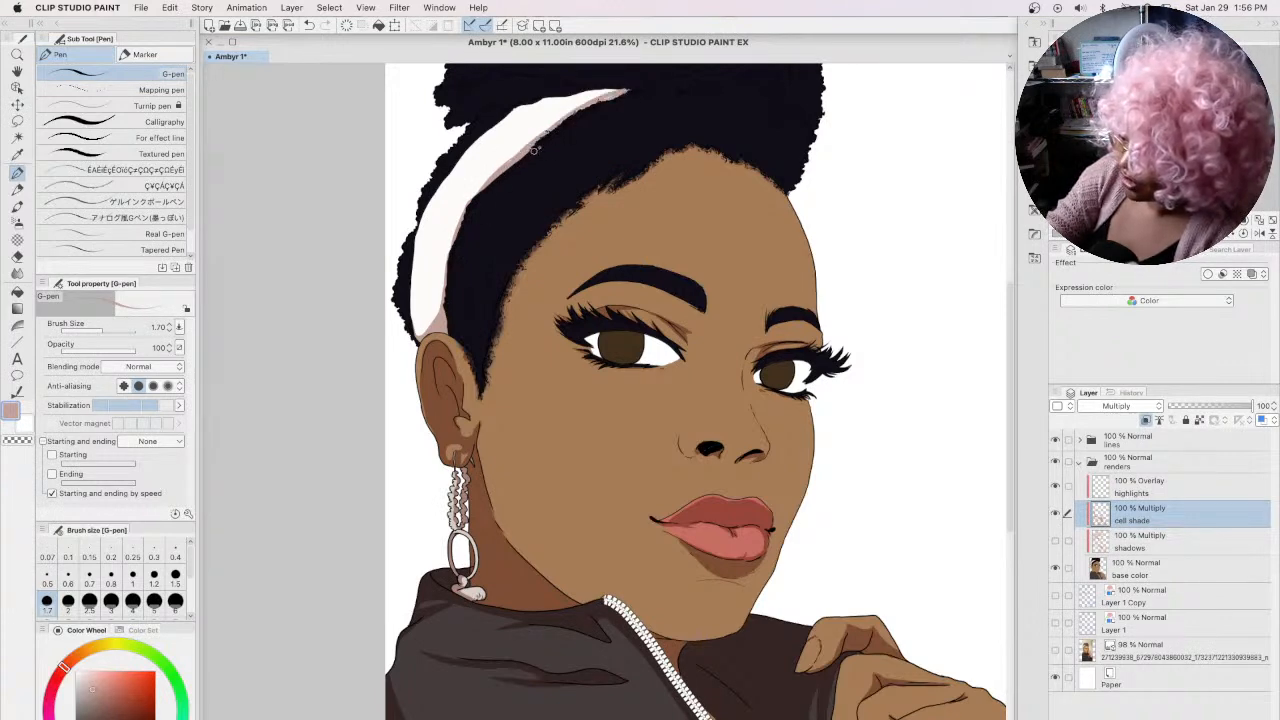
mouse_move(620, 93)
left_mouse_down()
mouse_move(502, 119)
mouse_move(643, 92)
mouse_move(511, 108)
left_mouse_up()
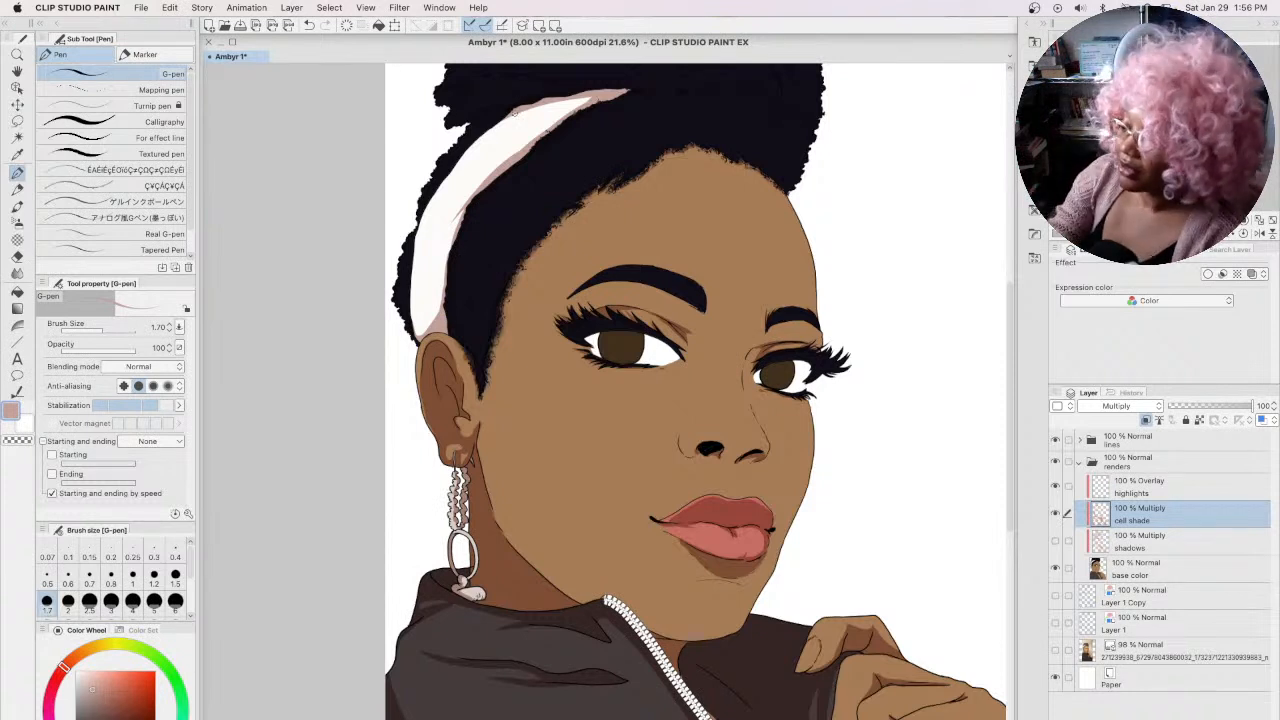
left_click_drag(526, 108, 590, 98)
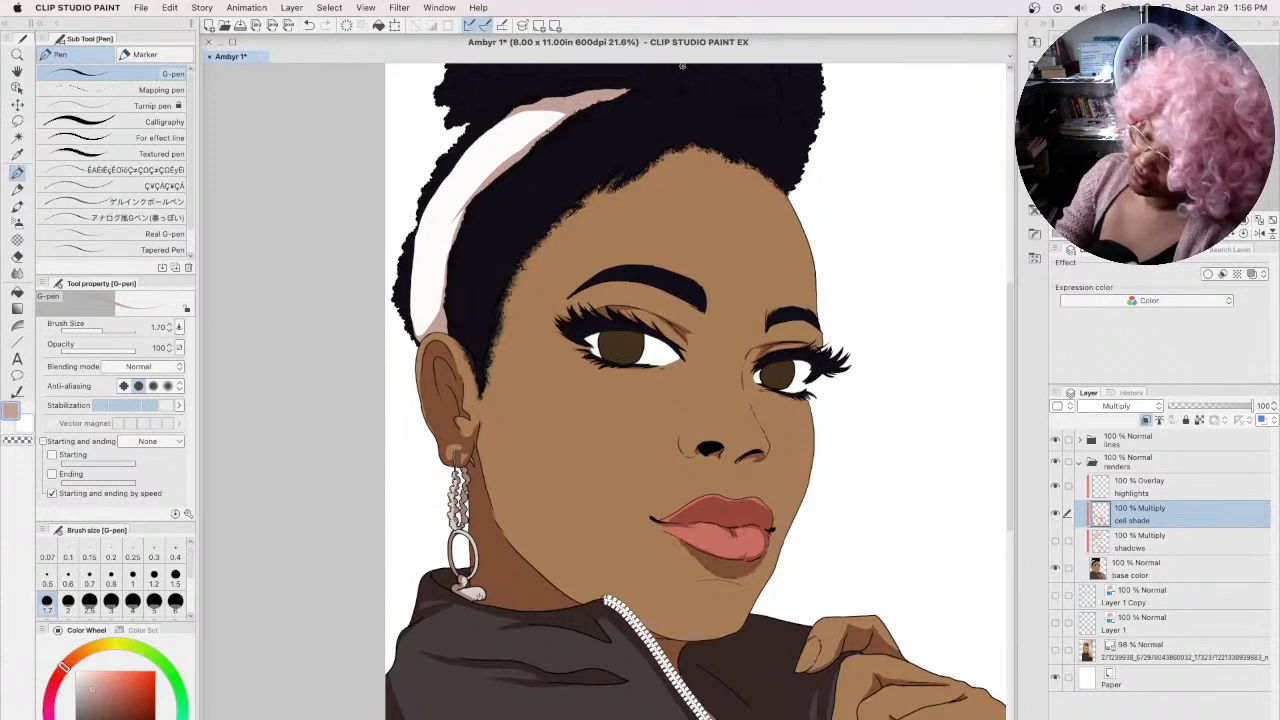
Step: Examine the hand and jacket in the reference photo, then hide the photo and show the renders folder again
left_click_drag(1010, 500, 1007, 576)
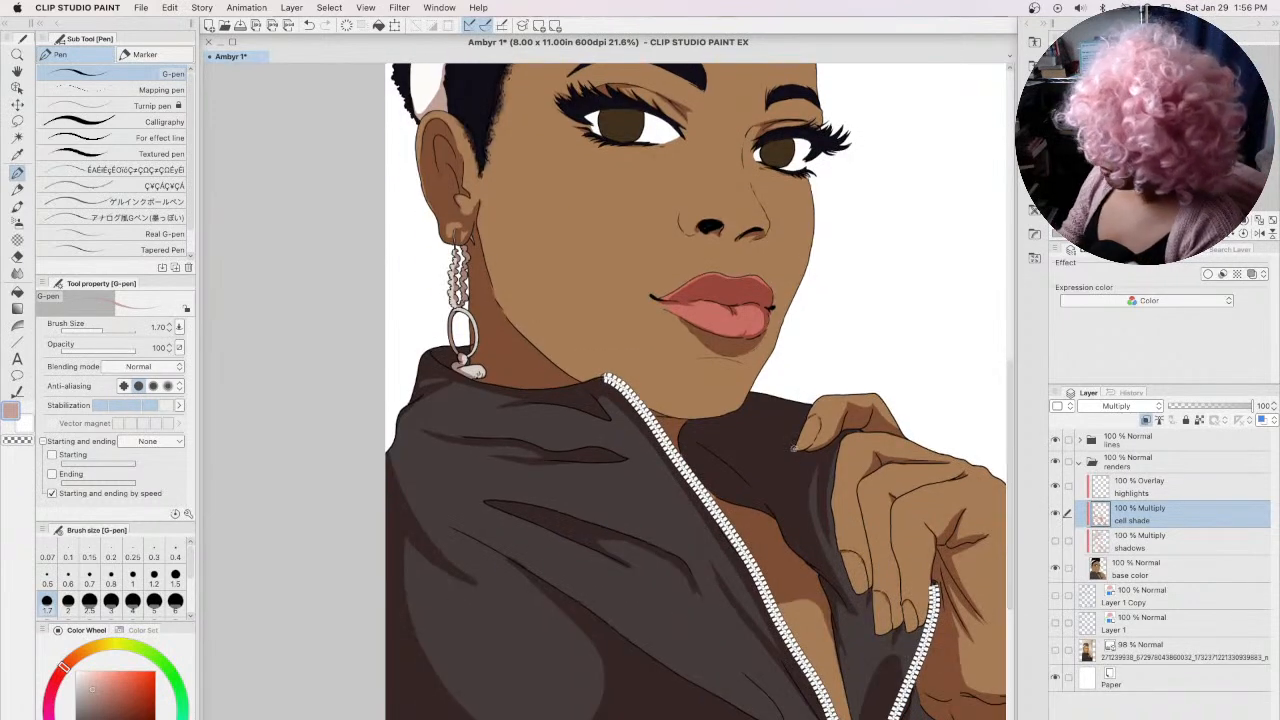
left_click(1056, 652)
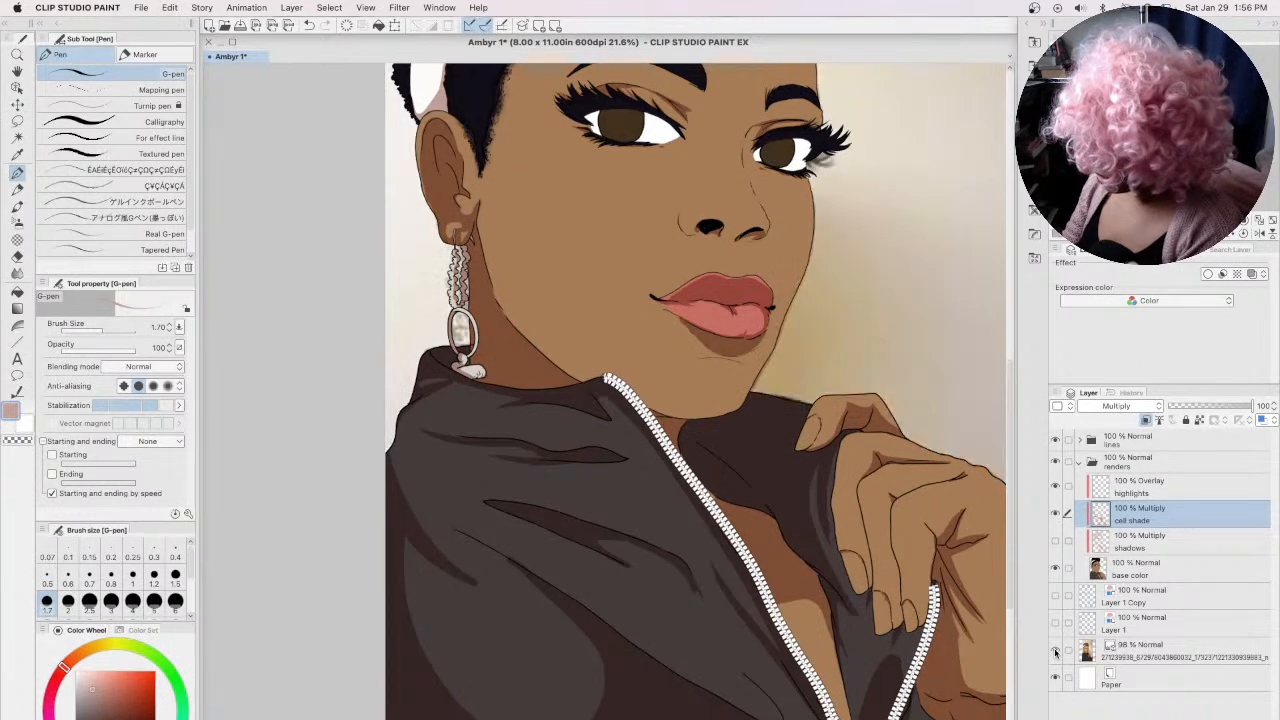
left_click(1056, 460)
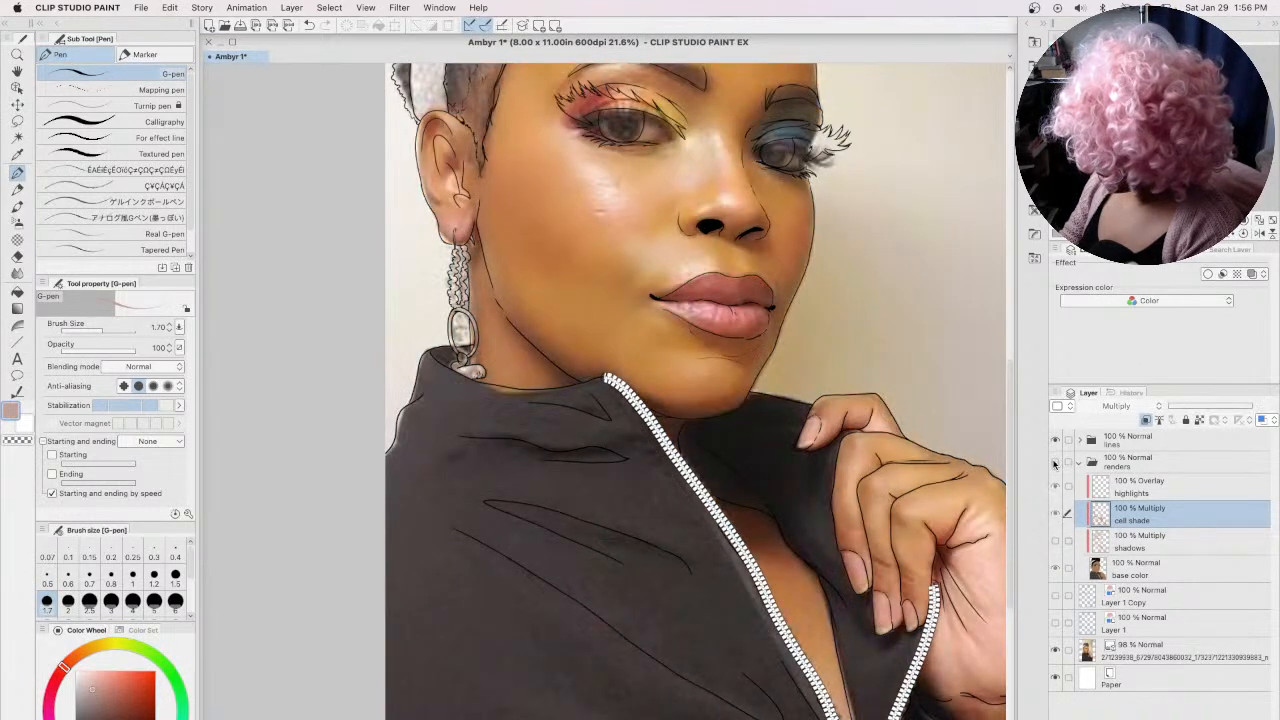
left_click(1056, 460)
left_click(1056, 650)
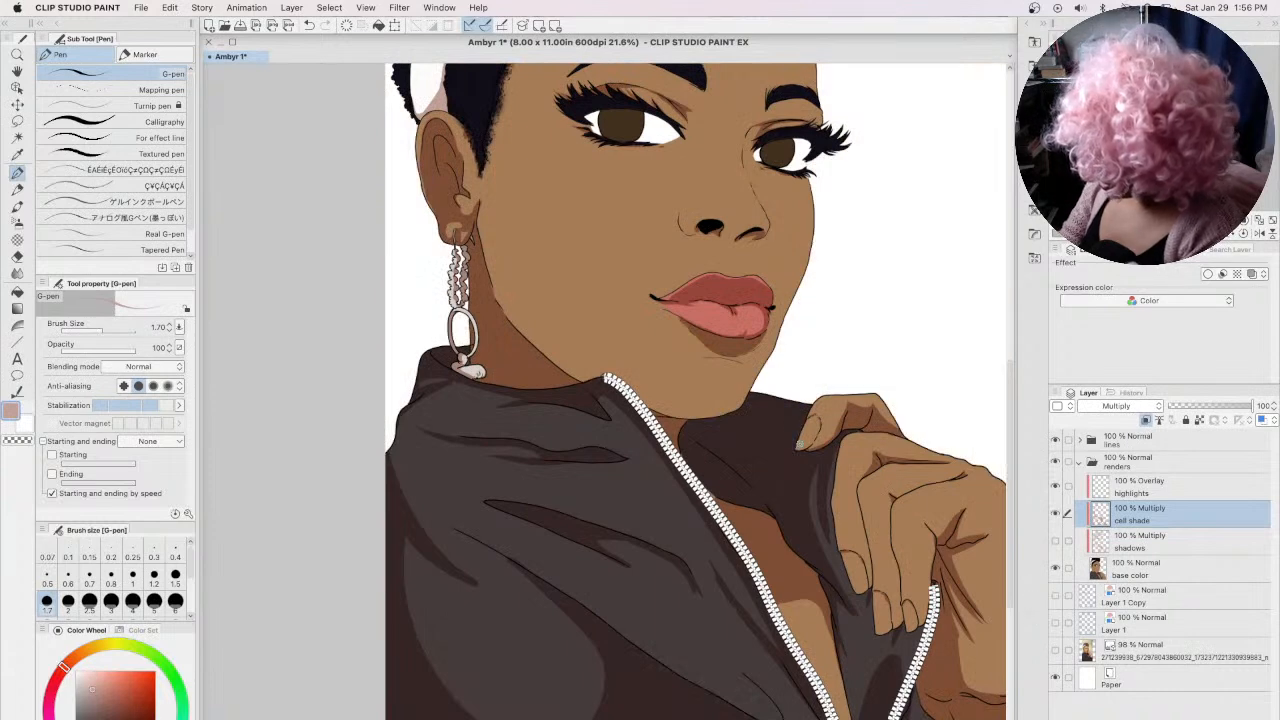
Step: Touch up the finger shading with the G-pen at brush size 1, and compare the hand with the reference photo
left_click(154, 576)
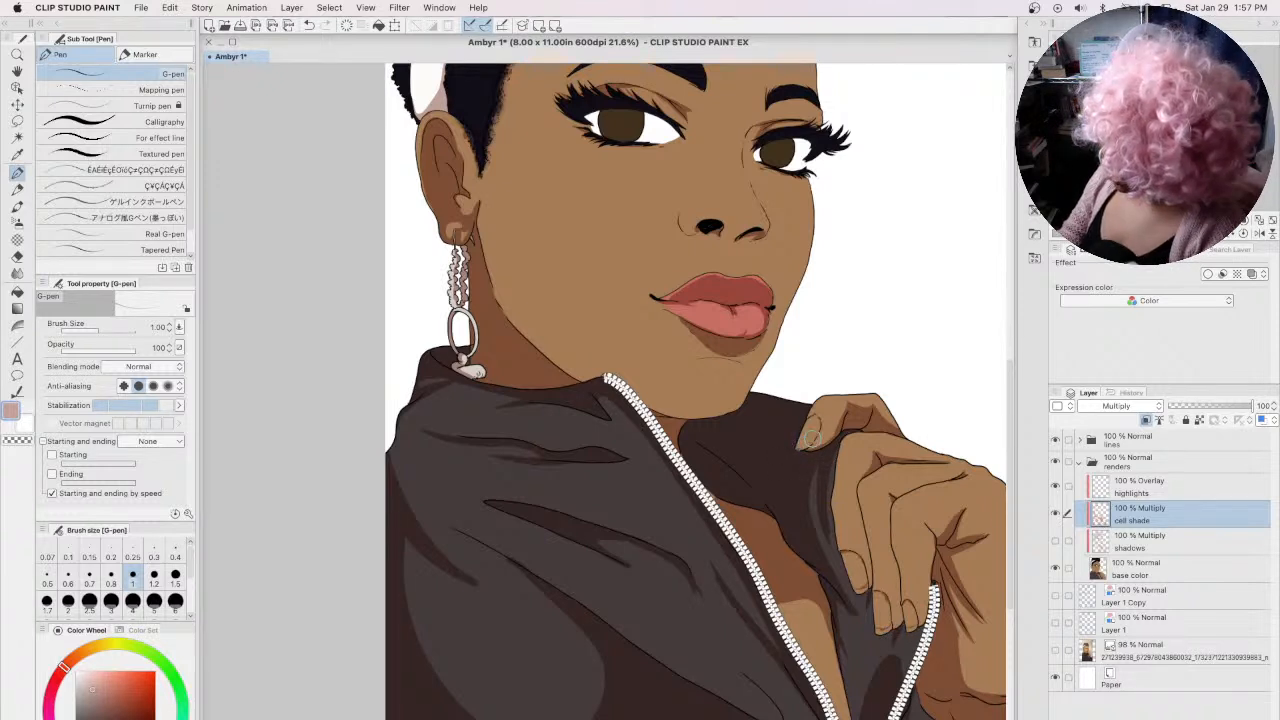
left_click(1056, 651)
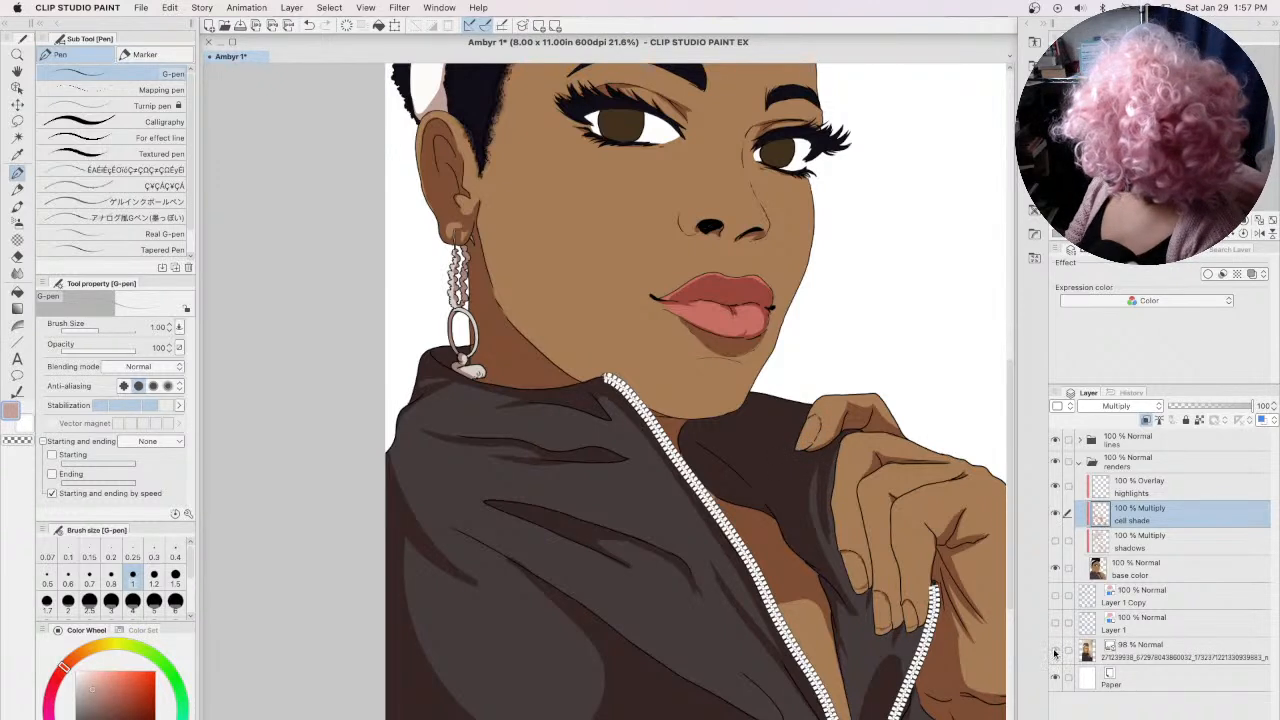
left_click(1055, 462)
left_click(1055, 462)
left_click(1056, 652)
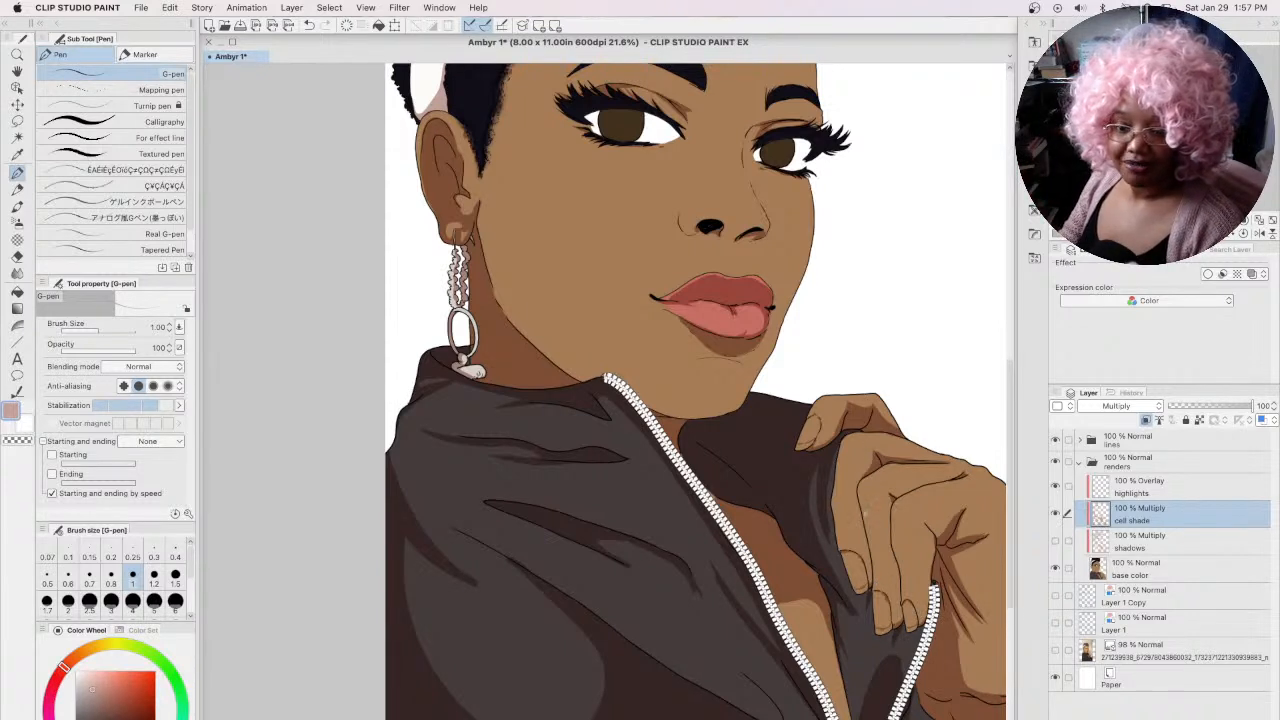
Step: Paint a G-pen shadow beside the nose bridge at the inner corner of the far eye, at brush size 1
key("h")
left_click_drag(858, 467, 785, 485)
key("p")
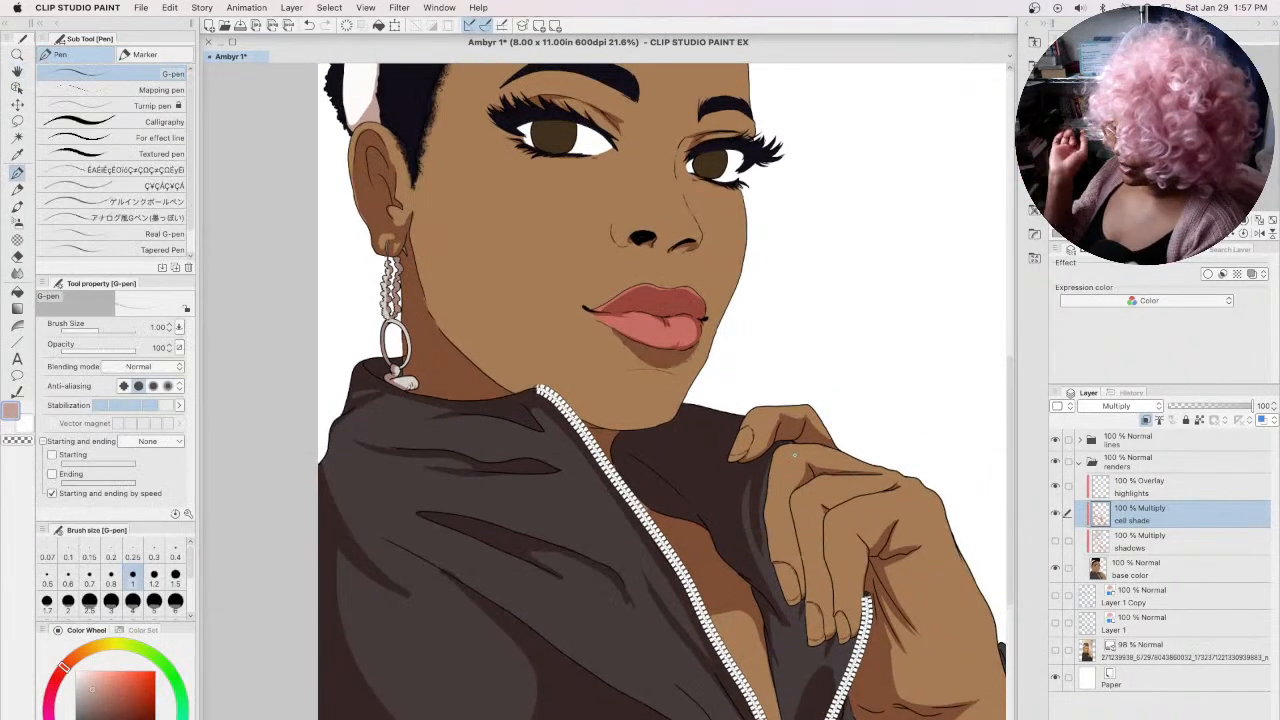
key("space")
left_click_drag(832, 180, 821, 333)
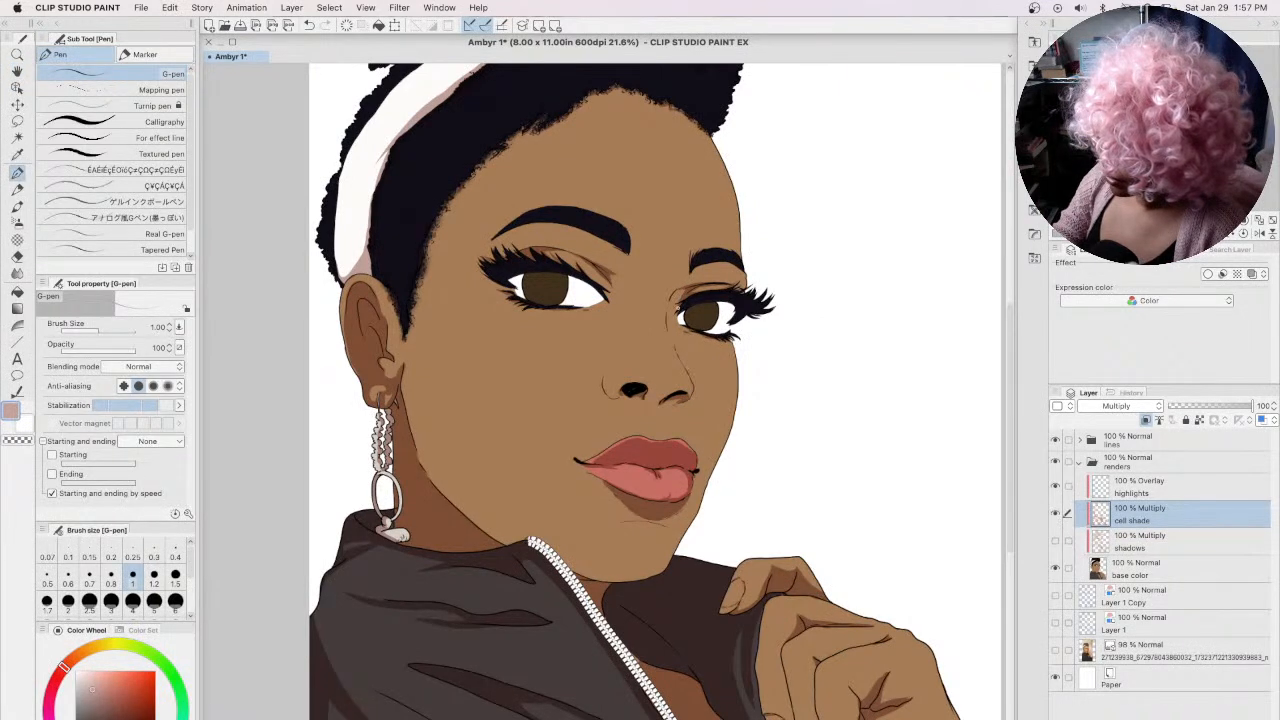
mouse_move(670, 308)
left_mouse_down()
mouse_move(683, 293)
mouse_move(670, 329)
left_mouse_up()
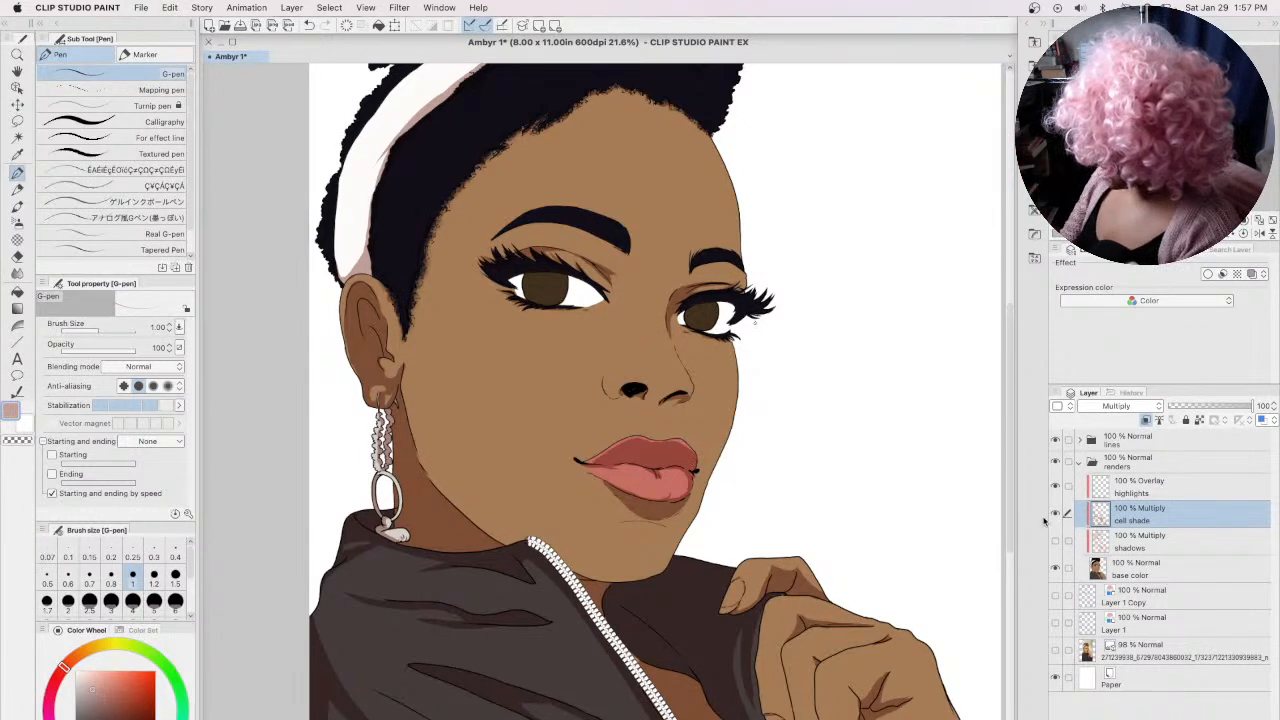
Step: Paint soft highlights on the thumbnail and fingernails on the highlights layer with the Soft airbrush, at brush sizes 5 and 3
left_click(1175, 490)
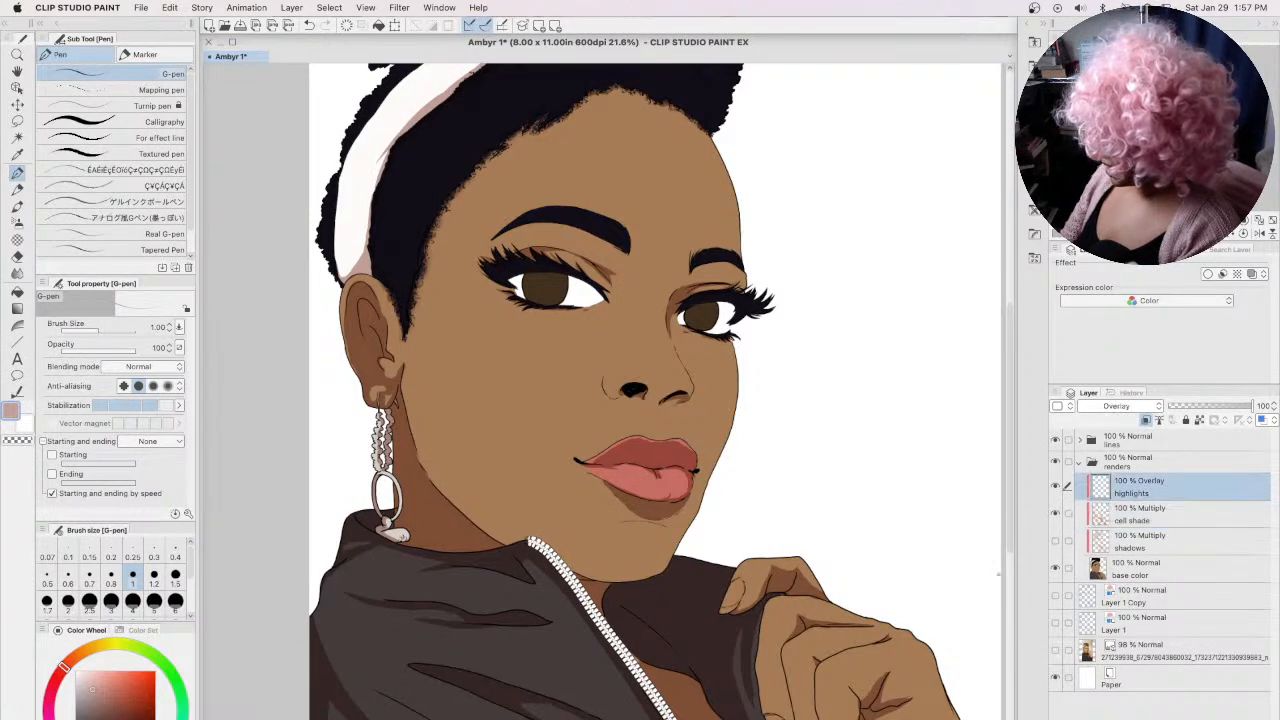
scroll(1008, 580, "down", 5)
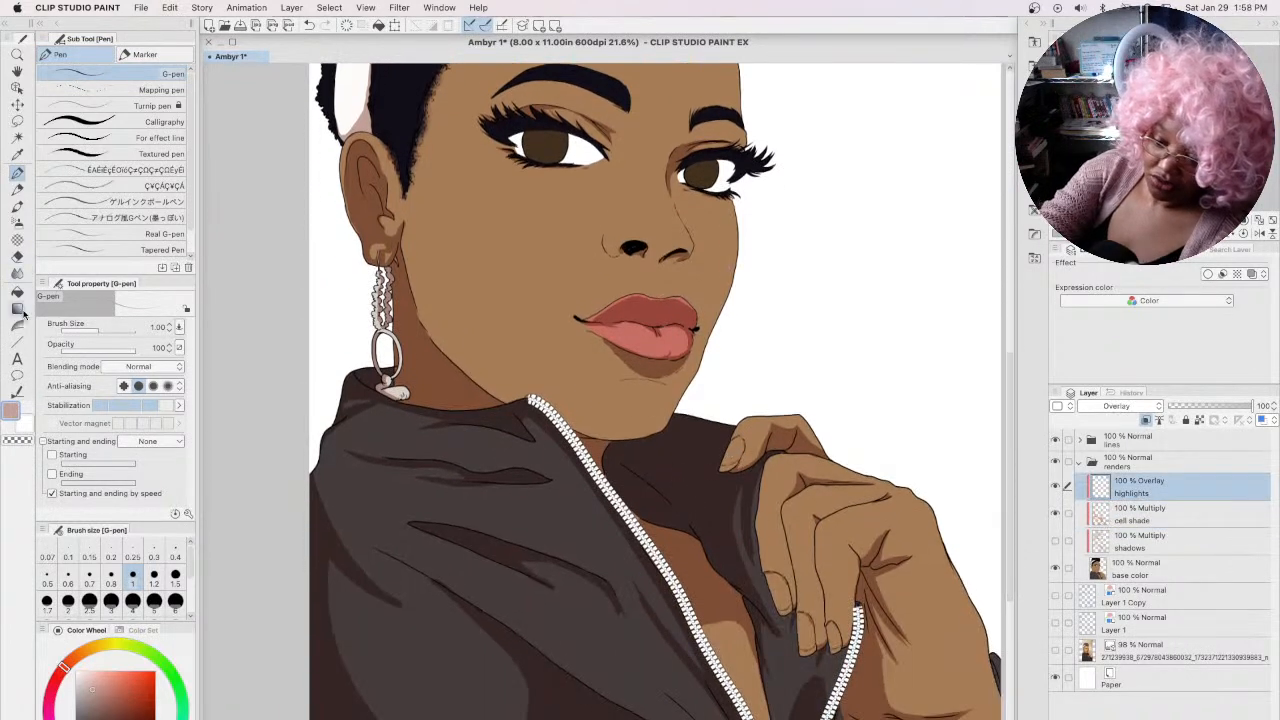
left_click(18, 223)
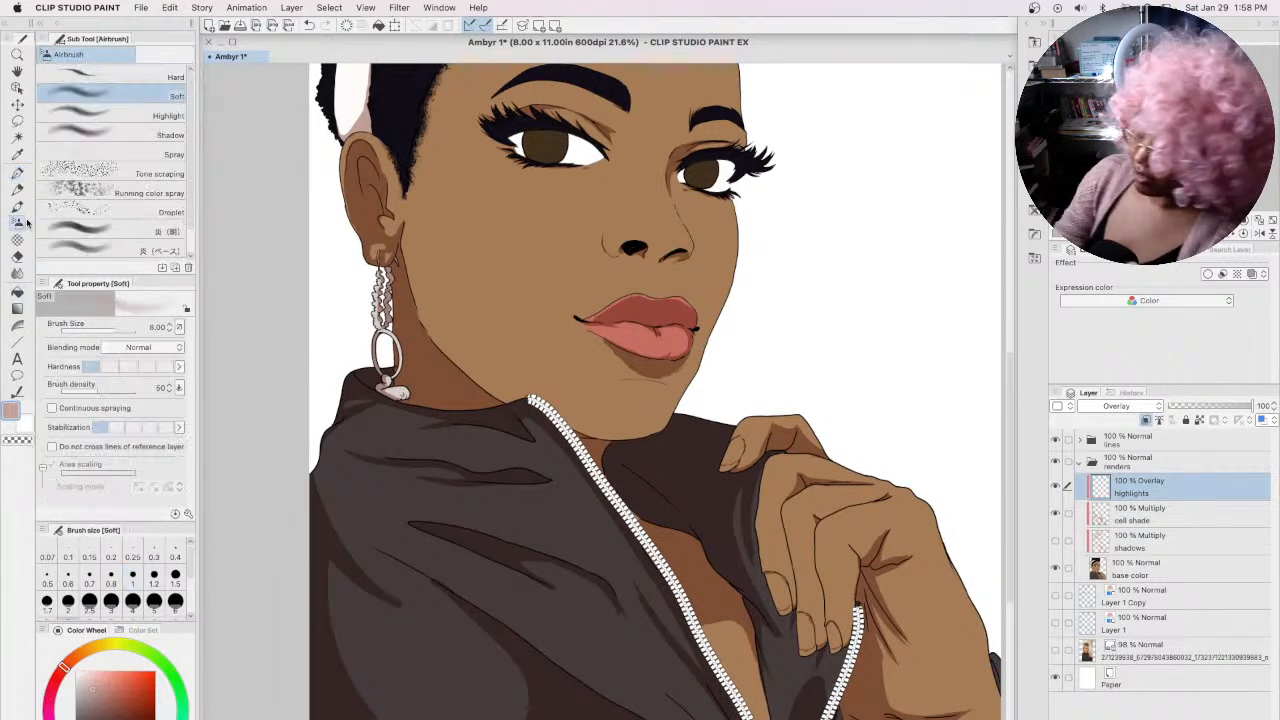
key("bracketleft")
left_click_drag(731, 452, 738, 444)
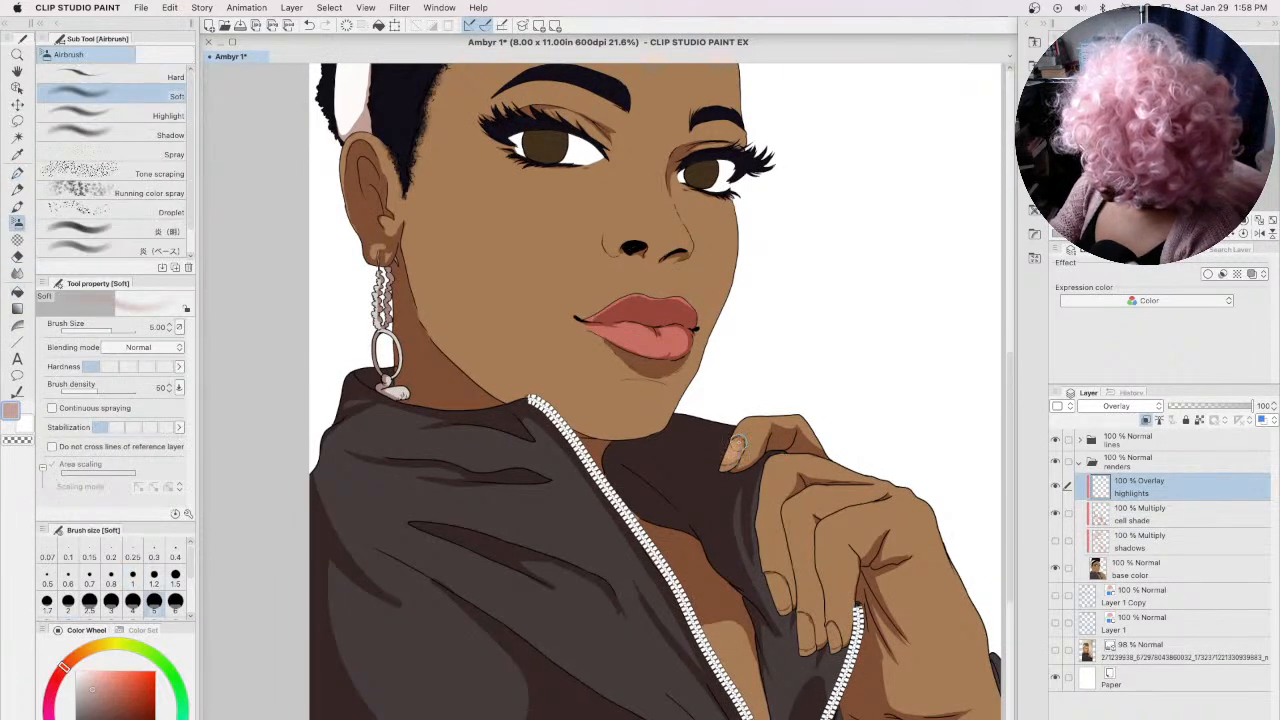
mouse_move(787, 597)
left_mouse_down()
mouse_move(775, 585)
mouse_move(780, 600)
left_mouse_up()
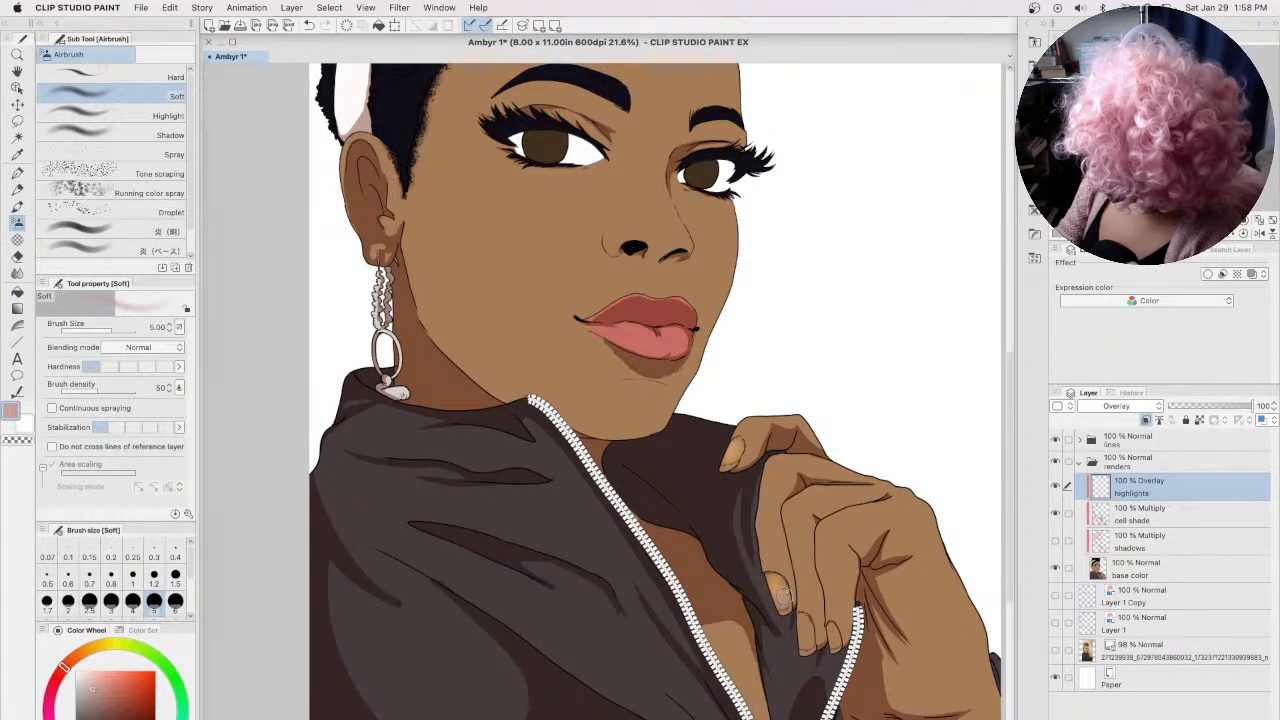
mouse_move(805, 642)
left_mouse_down()
mouse_move(812, 625)
mouse_move(836, 644)
mouse_move(806, 648)
mouse_move(846, 636)
left_mouse_up()
key("bracketleft")
key("bracketleft")
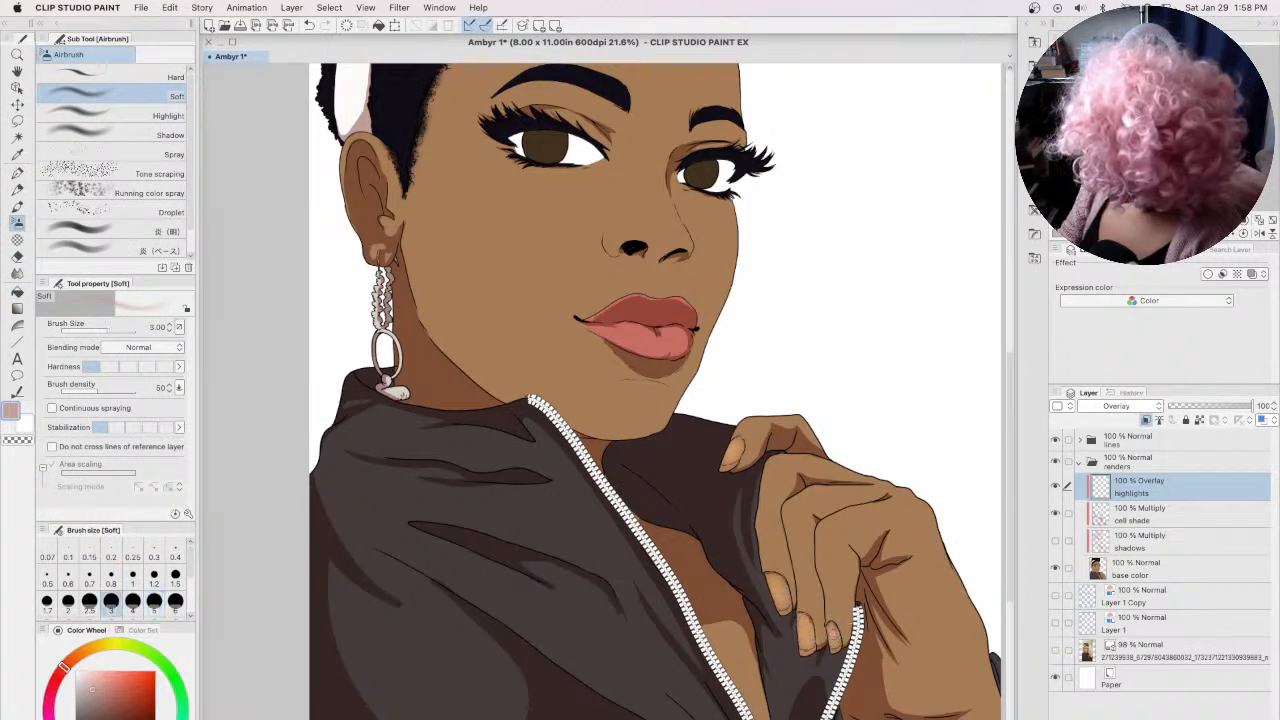
left_click_drag(740, 446, 731, 451)
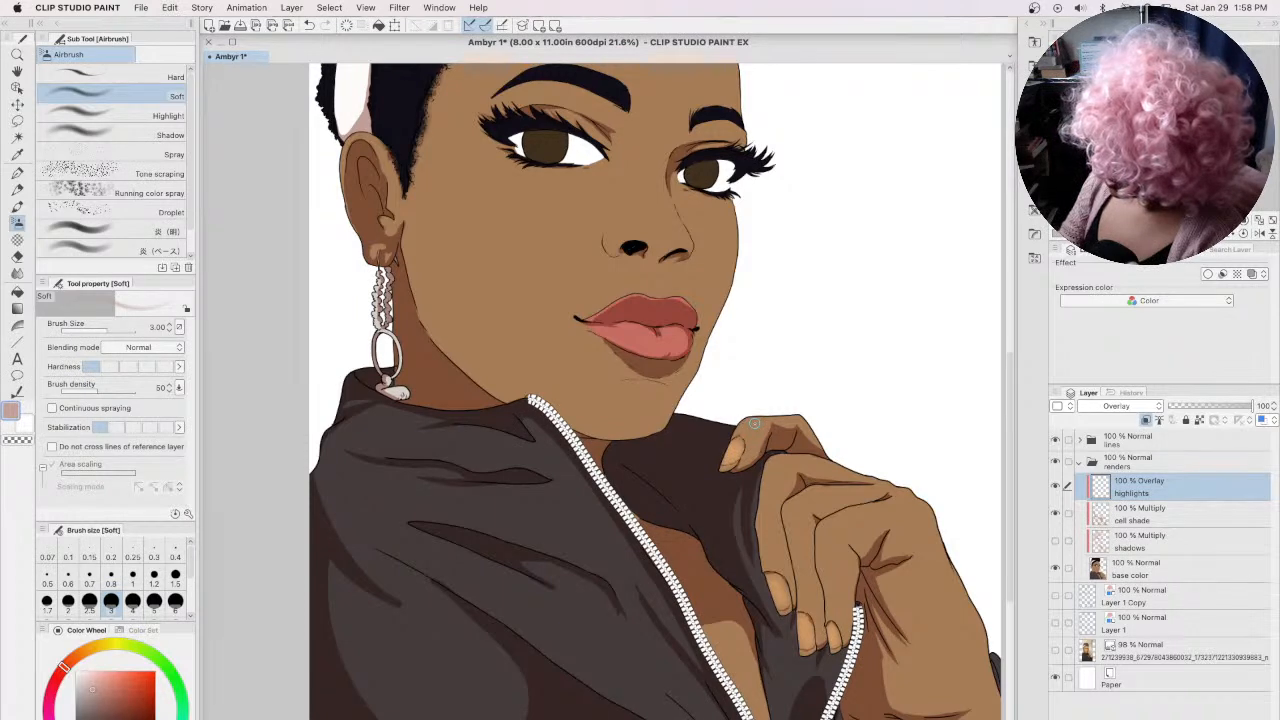
Step: Paint a pale peach tip on the thumbnail on the base color layer, using the G-pen at brush size 1
left_click(20, 170)
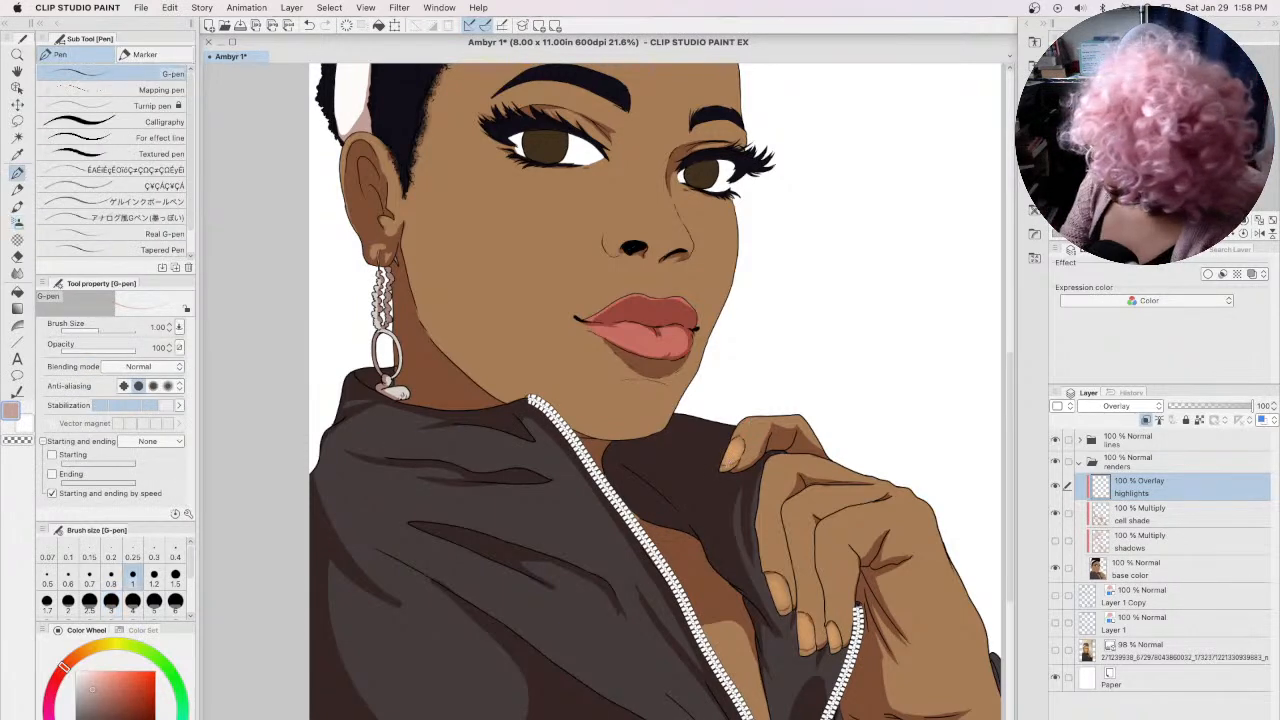
left_click(87, 701)
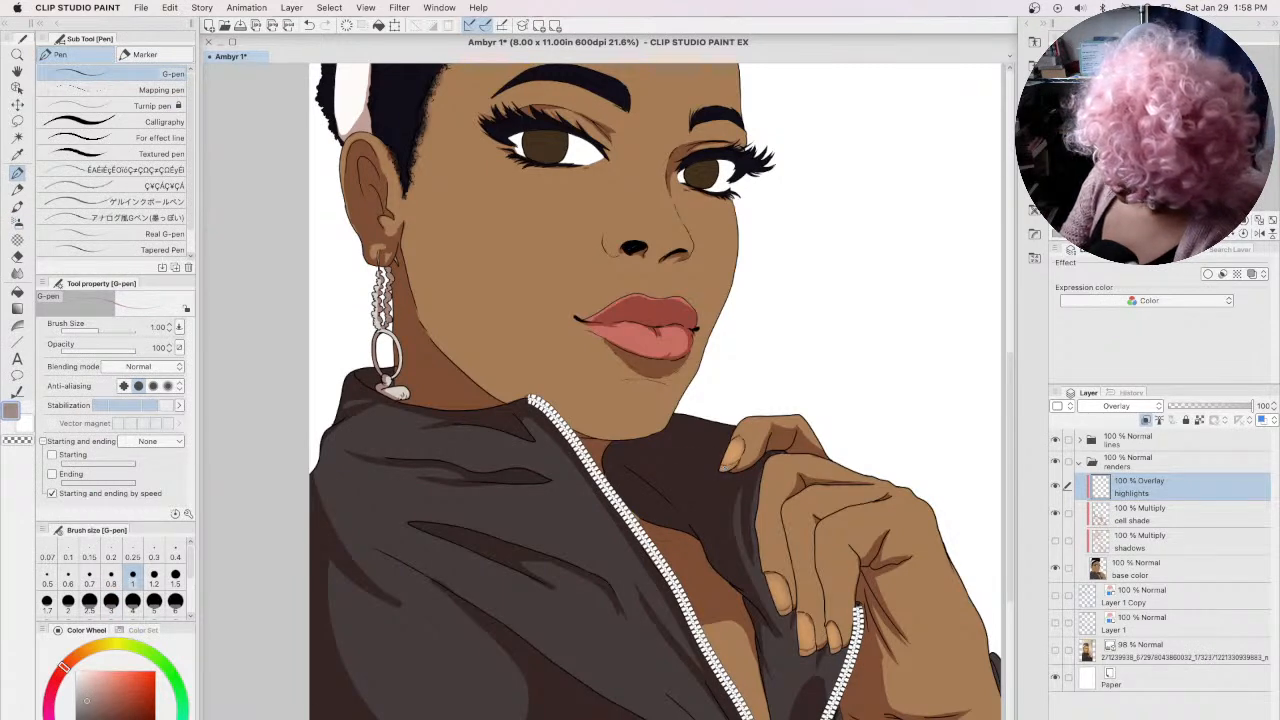
left_click(85, 677)
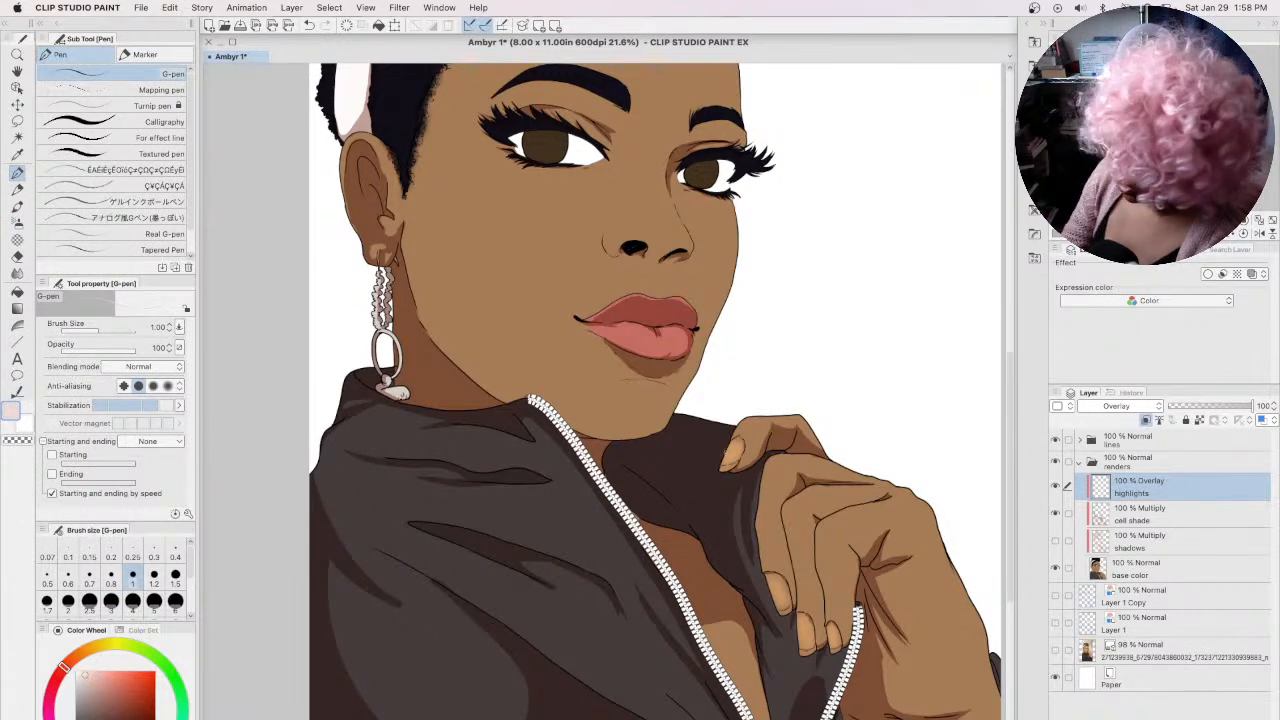
left_click(1140, 566)
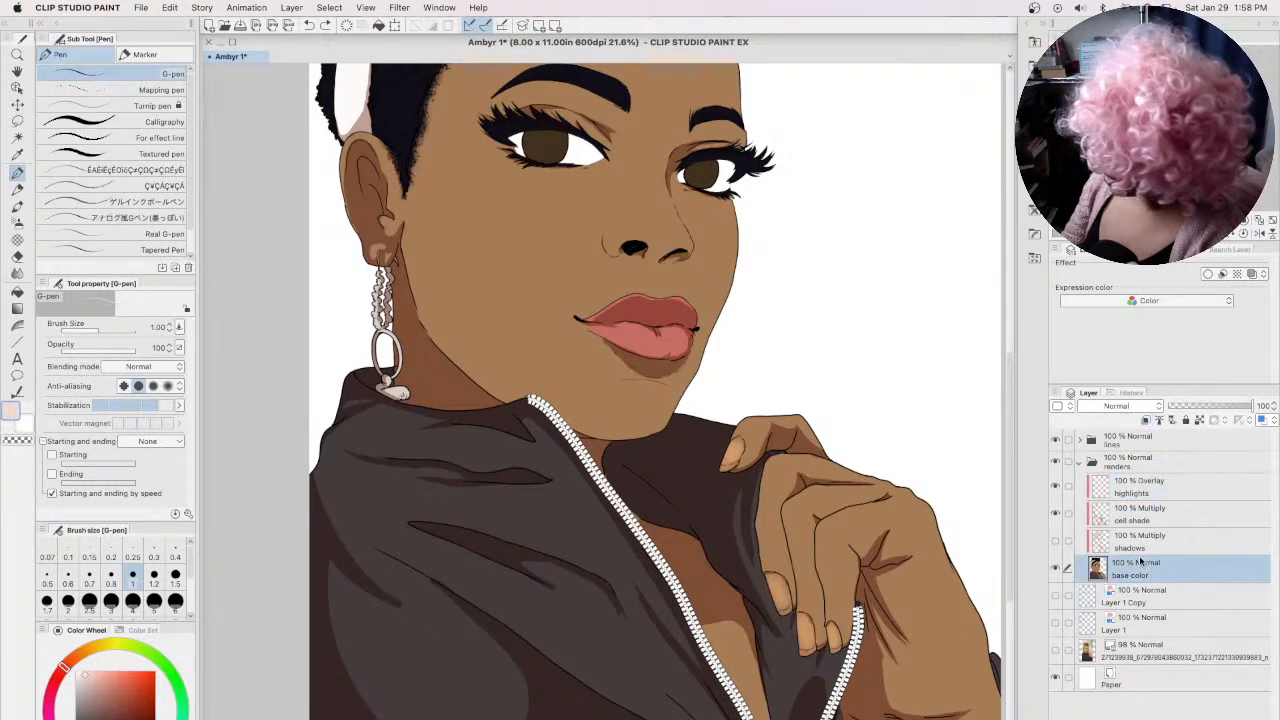
left_click(757, 441, "alt")
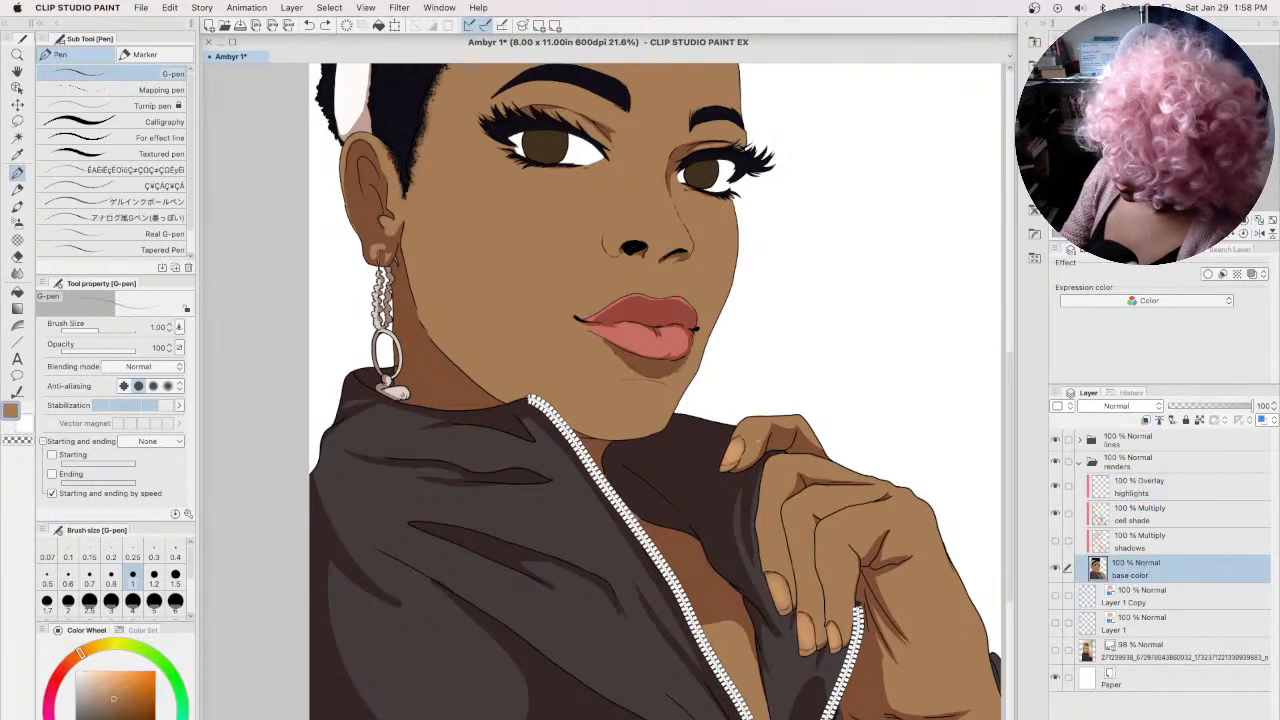
left_click(105, 686)
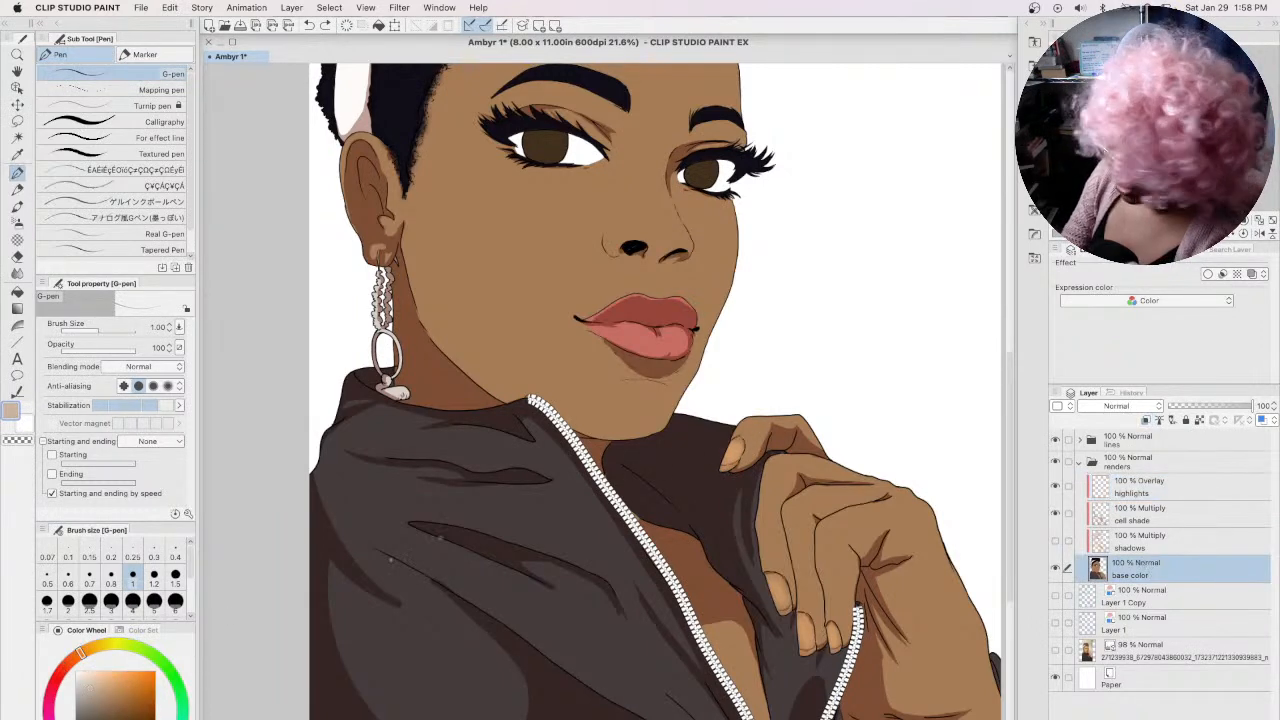
left_click(70, 662)
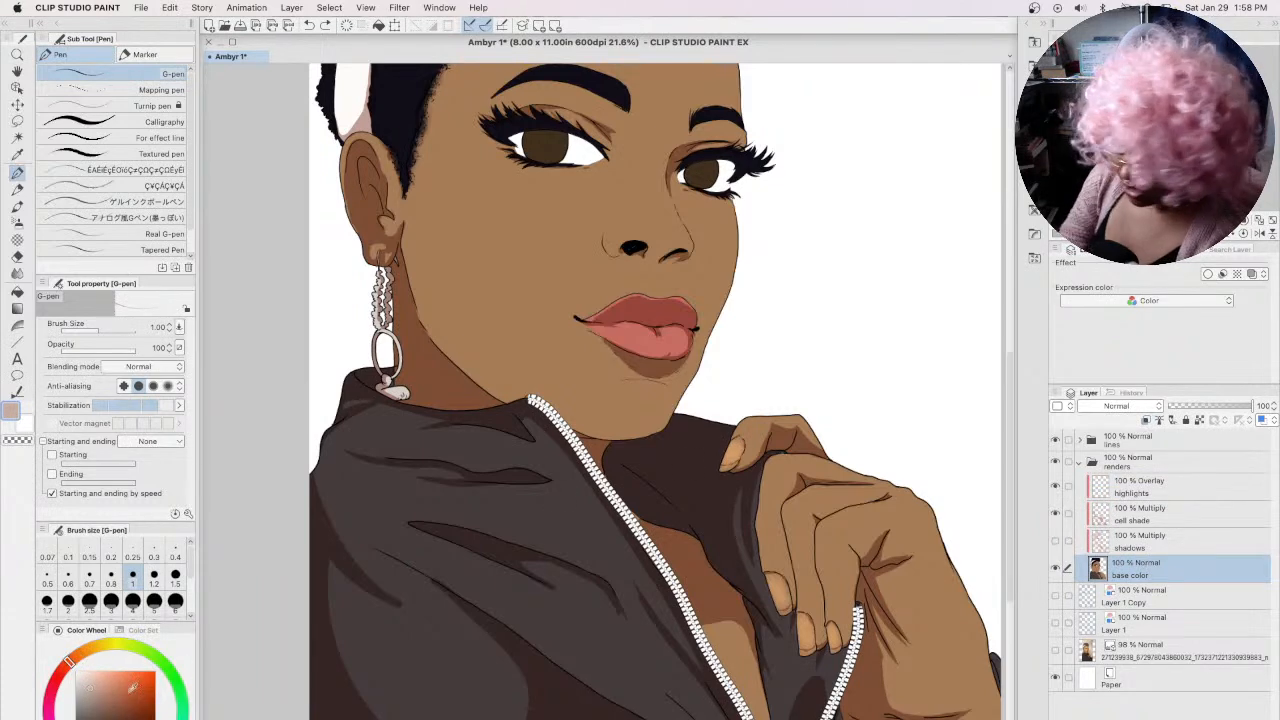
left_click(87, 681)
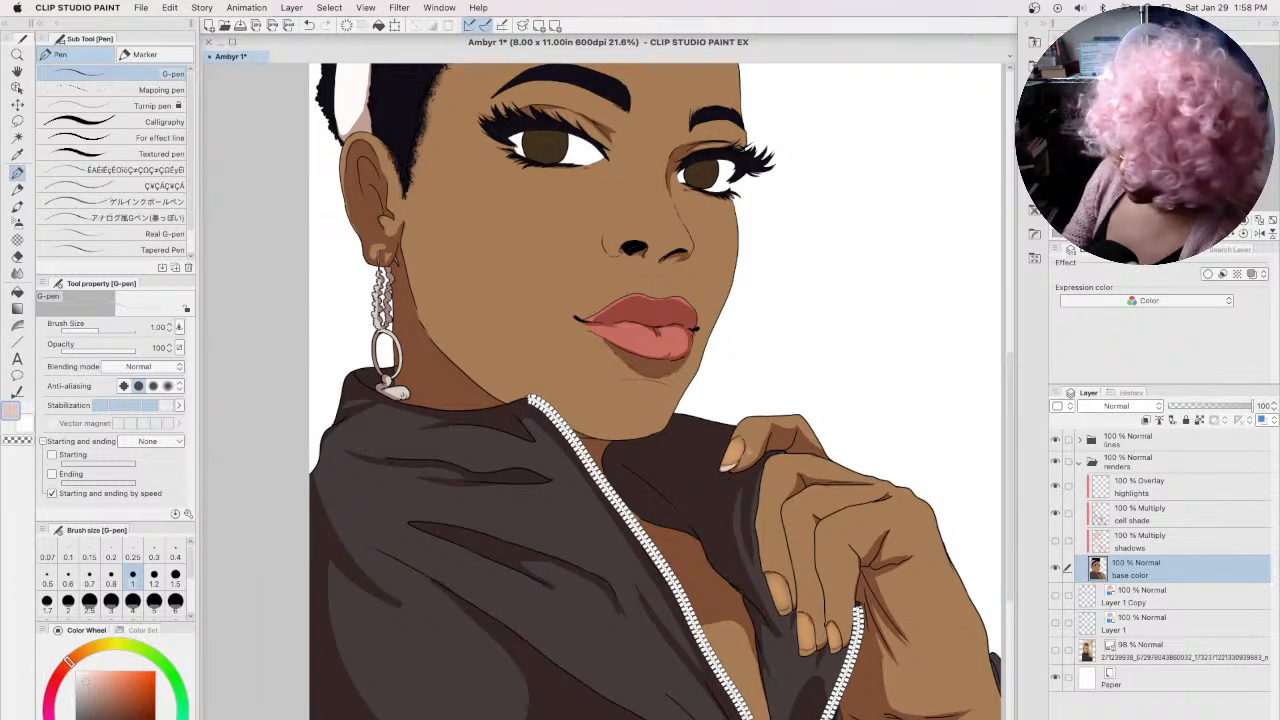
Step: Sample the skin colour, lighten it to a pale tan, and paint the tips of the remaining fingernails
left_click(752, 451, "alt")
left_click_drag(115, 699, 101, 694)
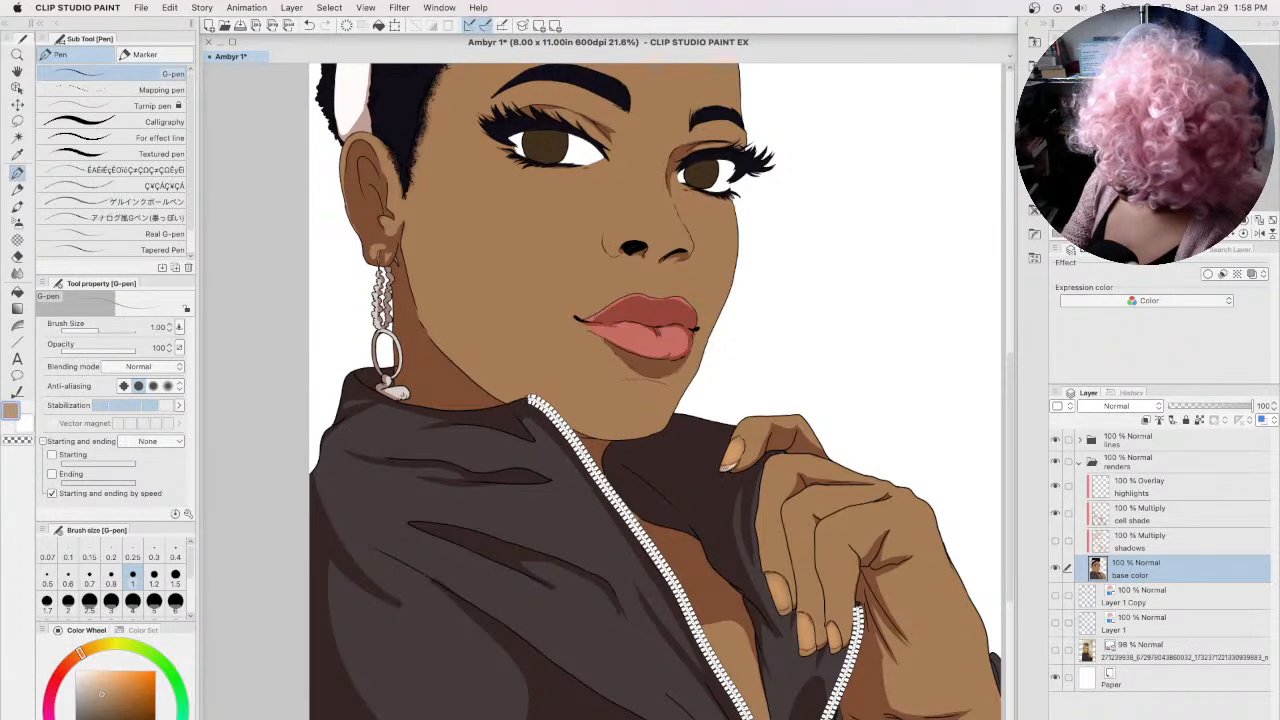
left_click_drag(101, 690, 91, 683)
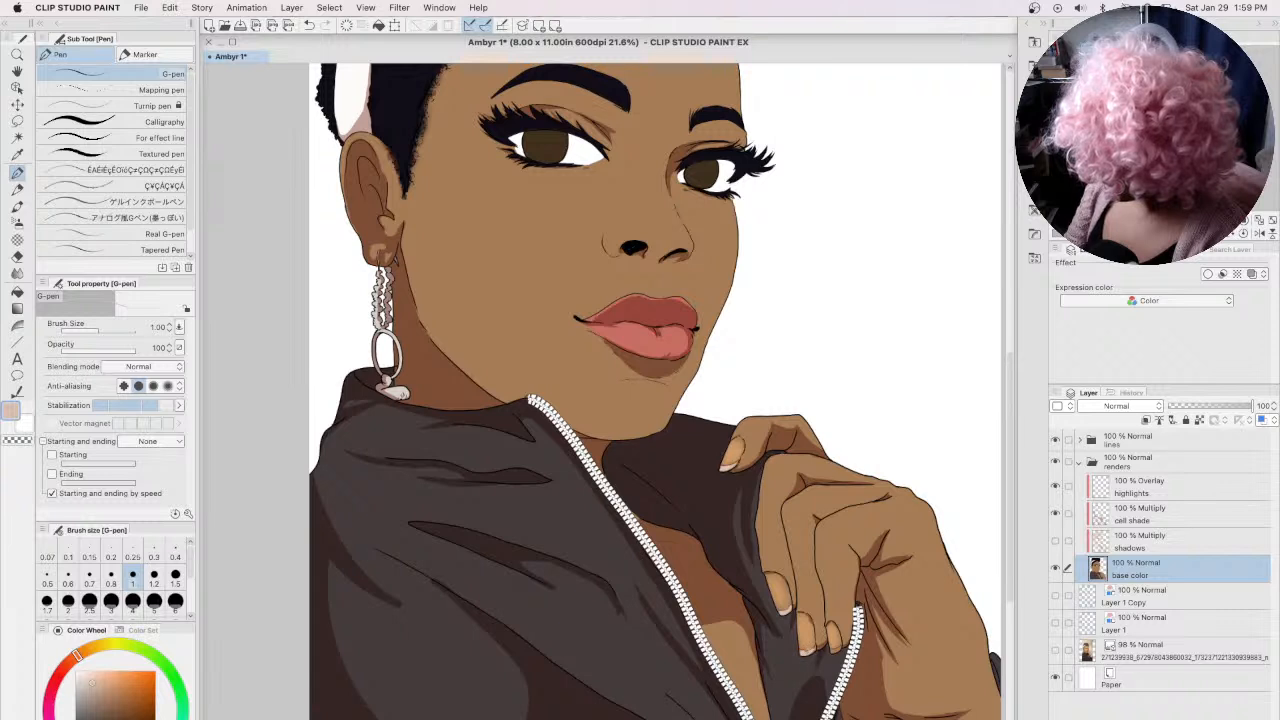
Step: Try filling a fingernail with pale tan using the G-pen at brush size 2.5, and undo the stroke
key("bracketright")
key("bracketright")
key("bracketright")
key("bracketright")
key("bracketright")
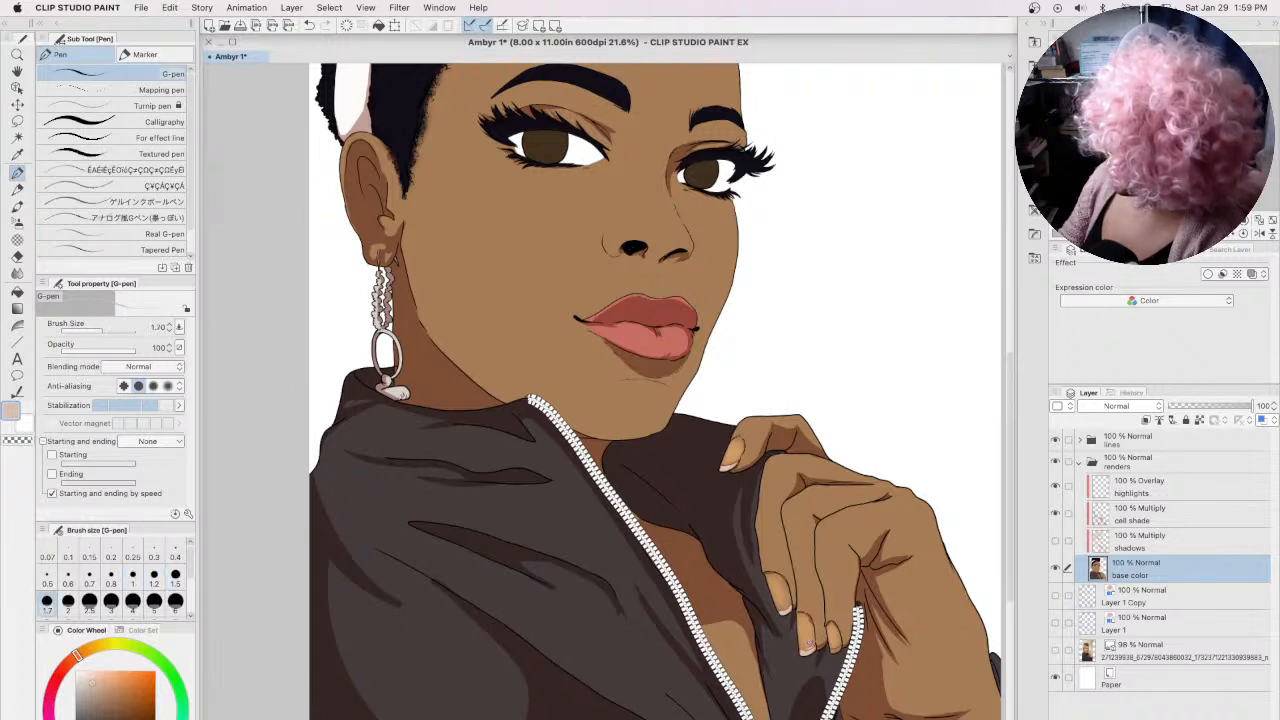
mouse_move(804, 632)
left_mouse_down()
mouse_move(801, 620)
mouse_move(810, 632)
left_mouse_up()
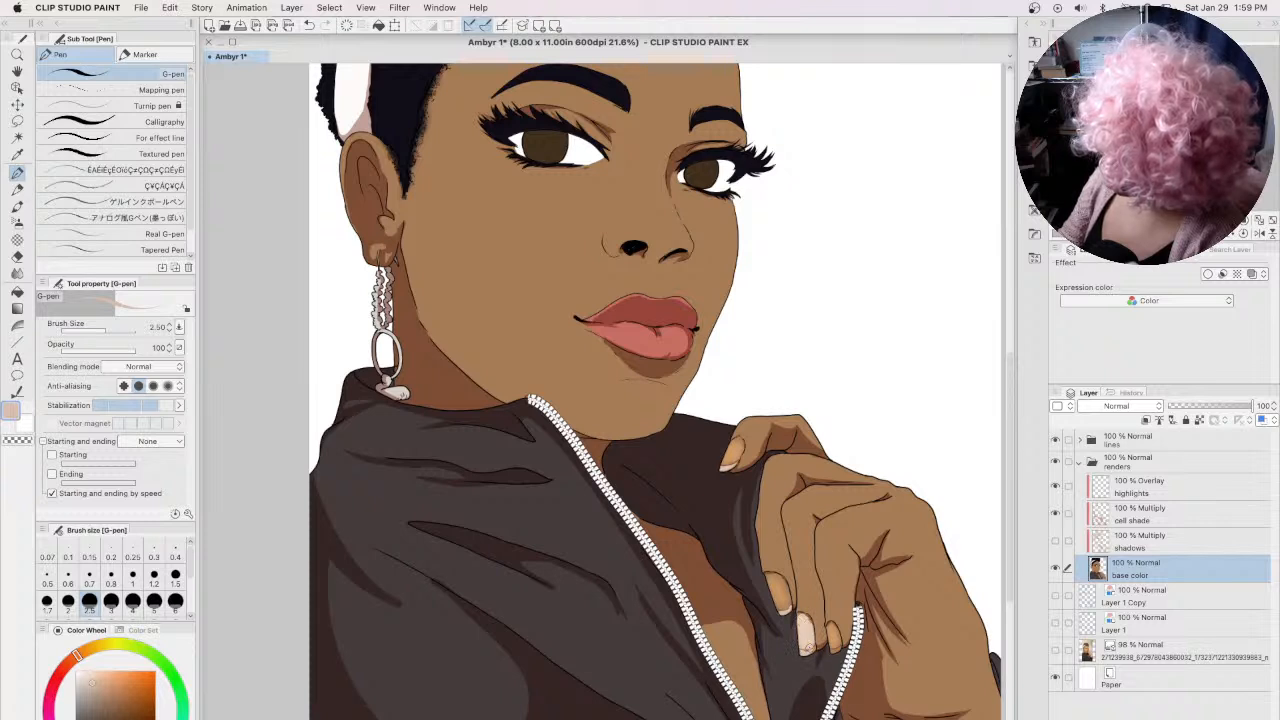
key("super+z")
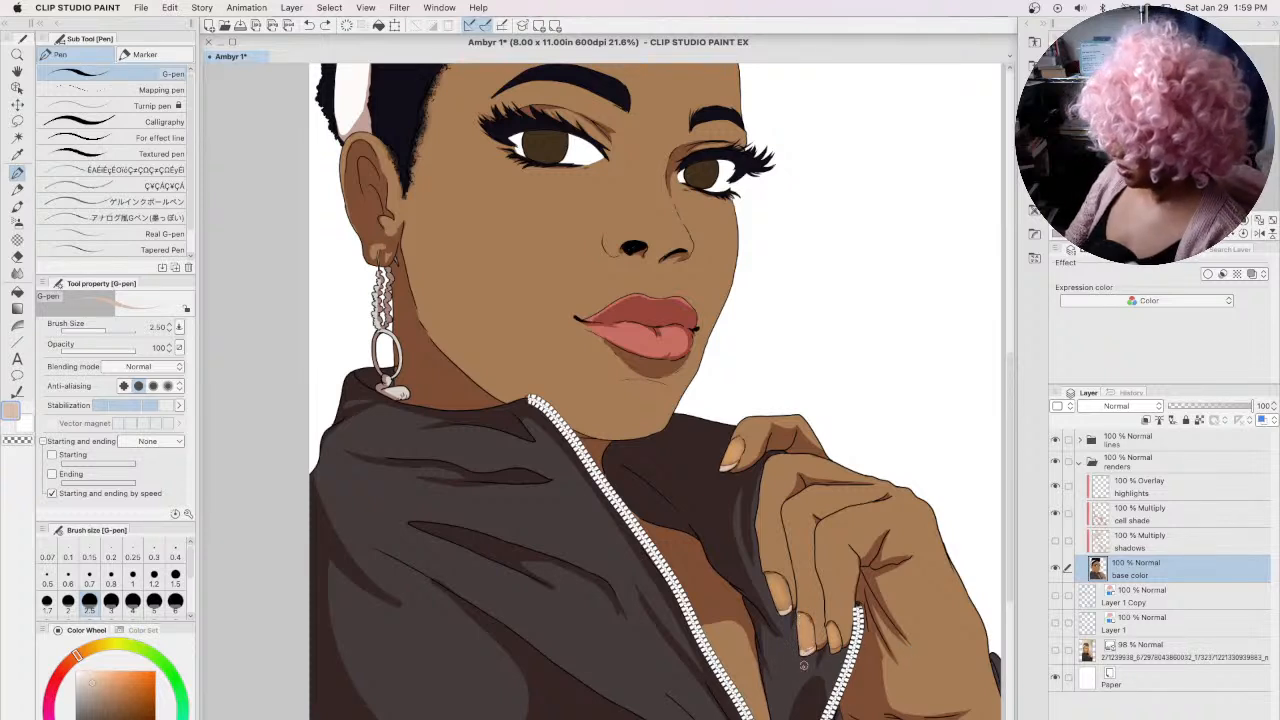
Step: Reduce the G-pen to brush size 0.8 and touch up the fingernail tips on the base color layer
key("bracketleft")
key("bracketleft")
key("bracketleft")
key("bracketleft")
key("bracketleft")
key("bracketleft")
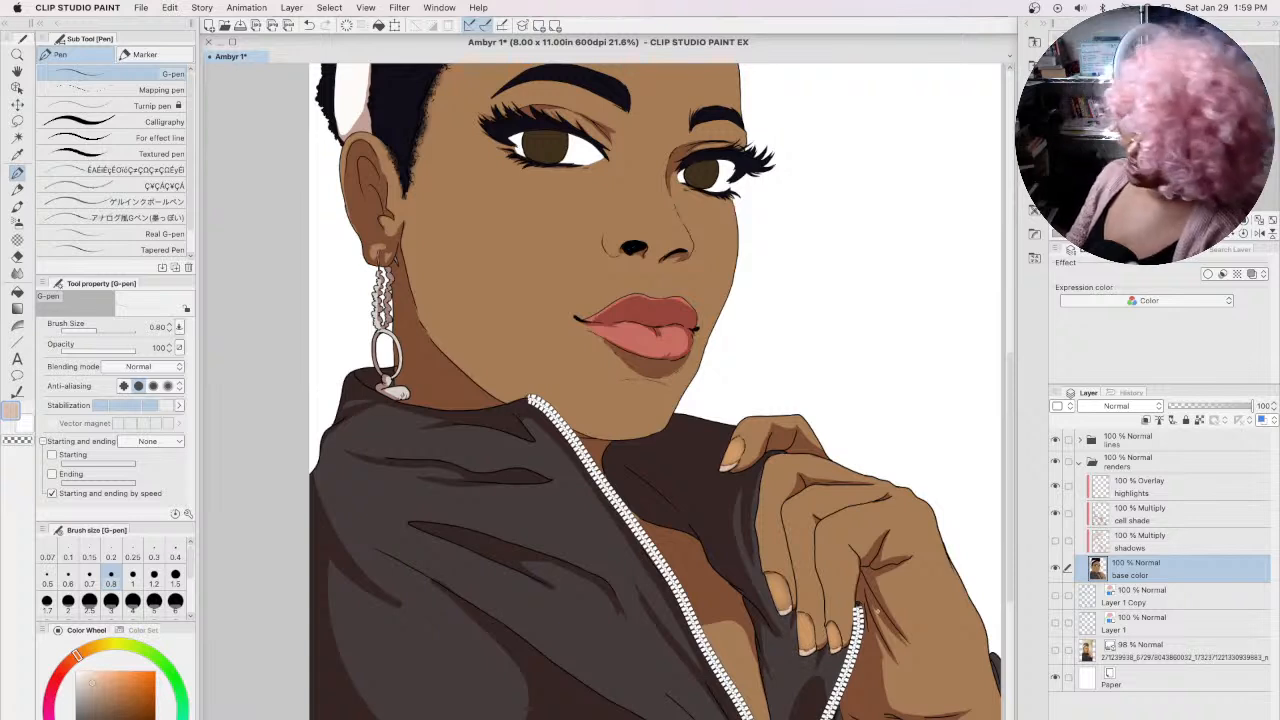
Step: Set up the Cross-hatching (for tone scraping) brush on the highlights layer at size 8 with a pale peach colour
left_click(1148, 490)
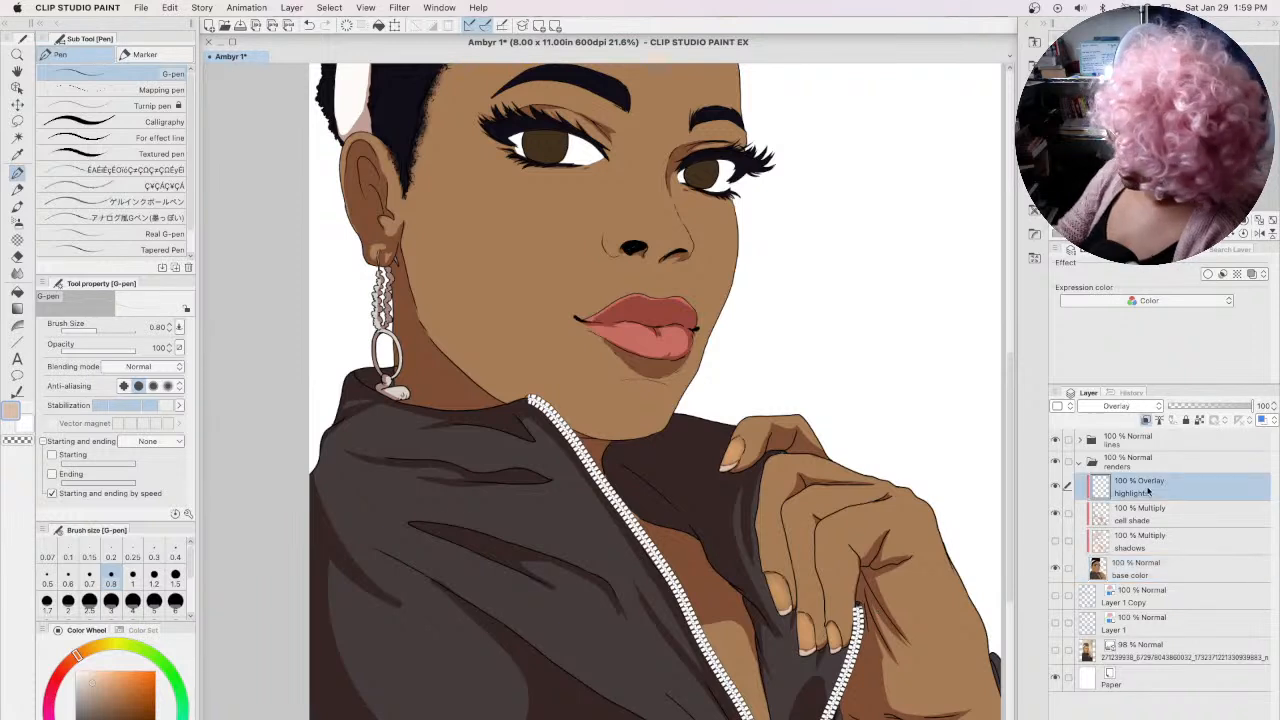
left_click(18, 240)
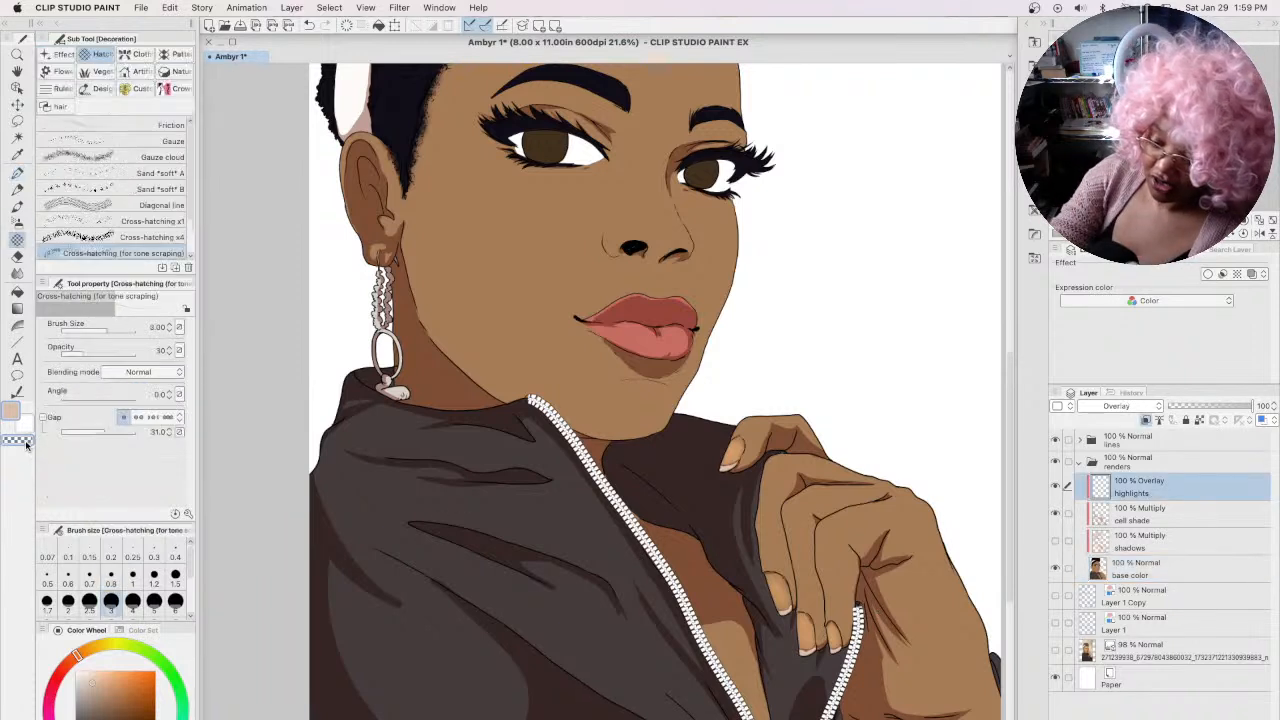
key("bracketright")
key("bracketright")
key("bracketright")
key("bracketright")
key("bracketright")
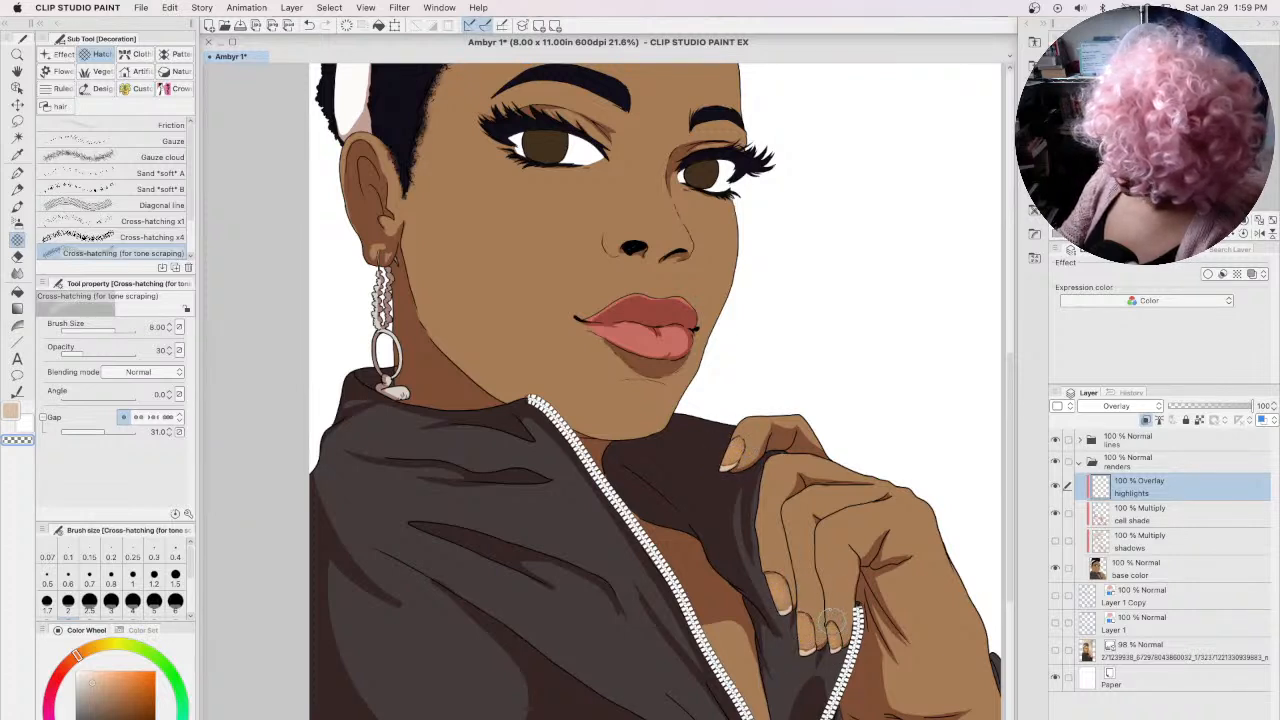
left_click(13, 412)
left_click(85, 690)
left_click_drag(84, 656, 68, 664)
left_click(90, 682)
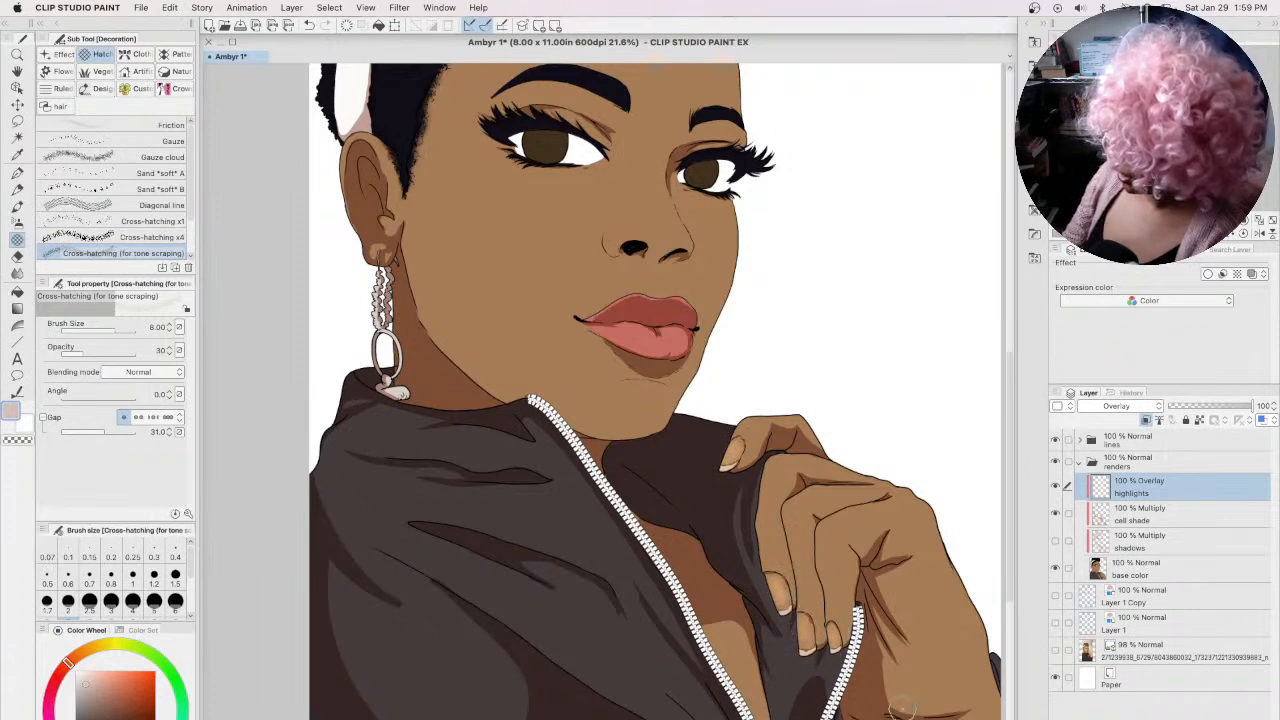
Step: Reduce the cross-hatching brush to size 4 and adjust its colour to a light peach for the nails
key("bracketleft")
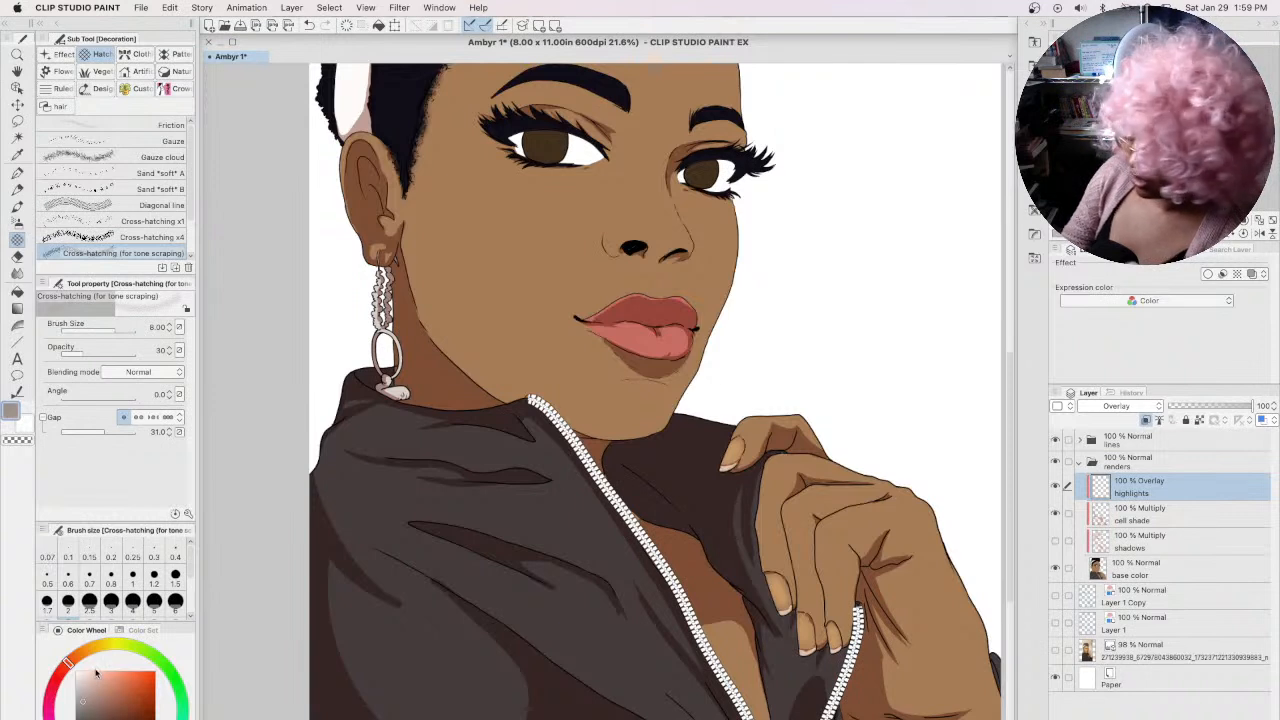
key("bracketleft")
key("bracketleft")
key("bracketleft")
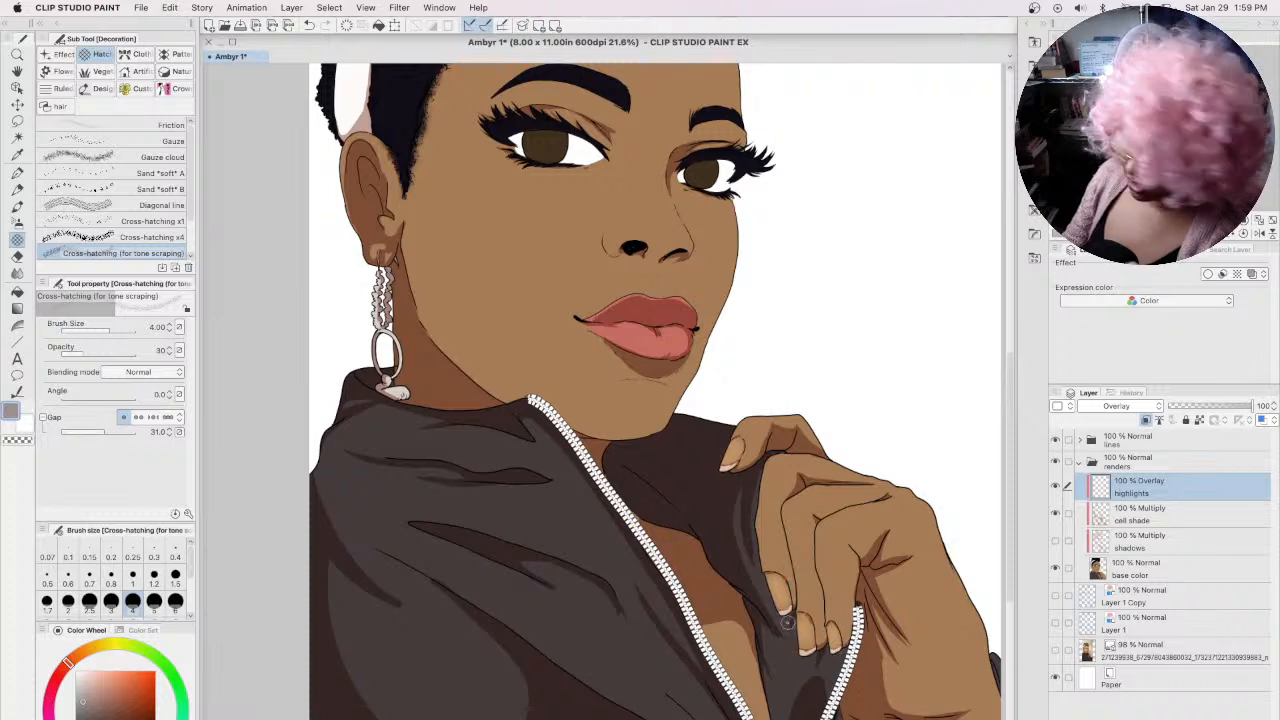
left_click_drag(107, 692, 111, 666)
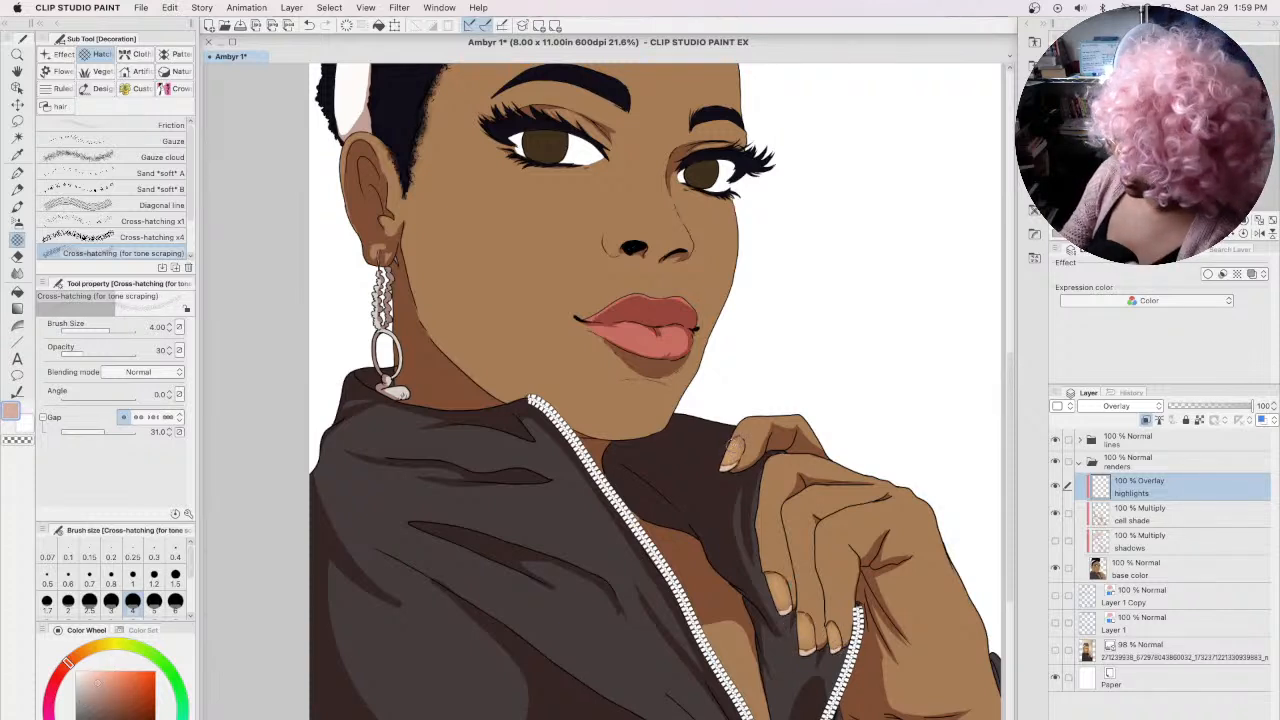
Step: Paint light blue highlights on the thumbnail and fingernails with the cross-hatching brush at size 4
key("x")
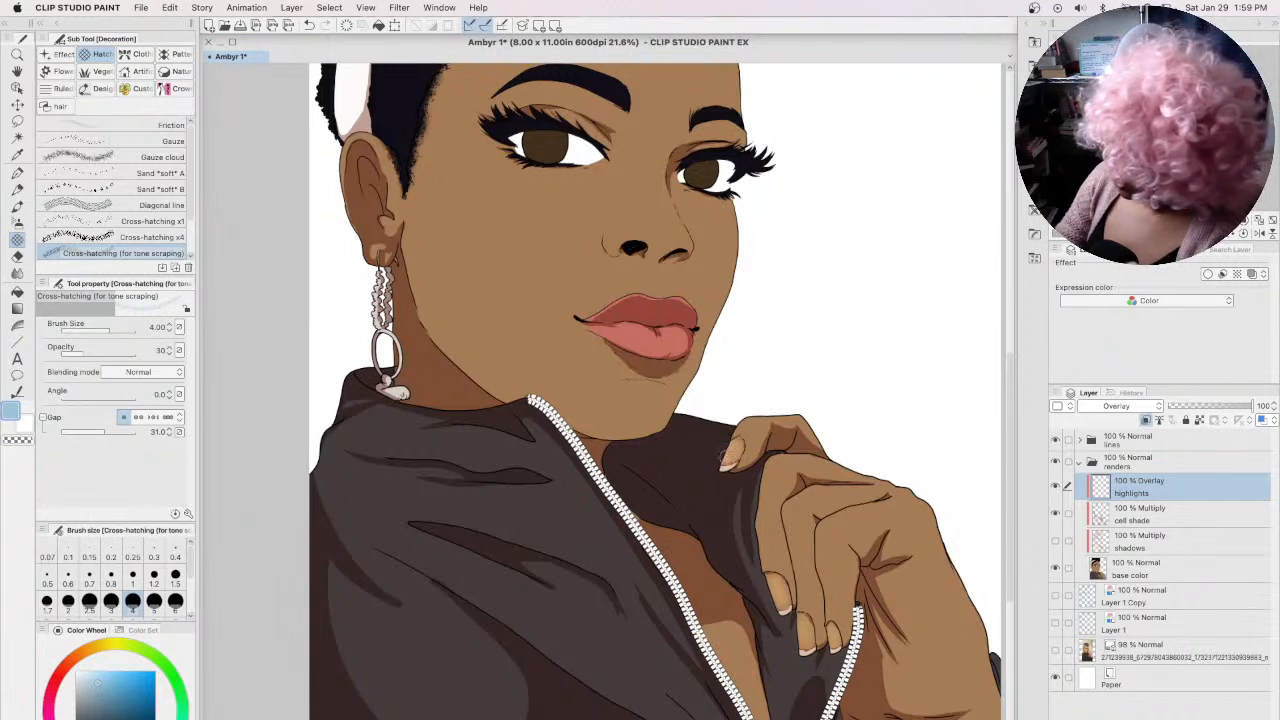
left_click_drag(740, 442, 732, 457)
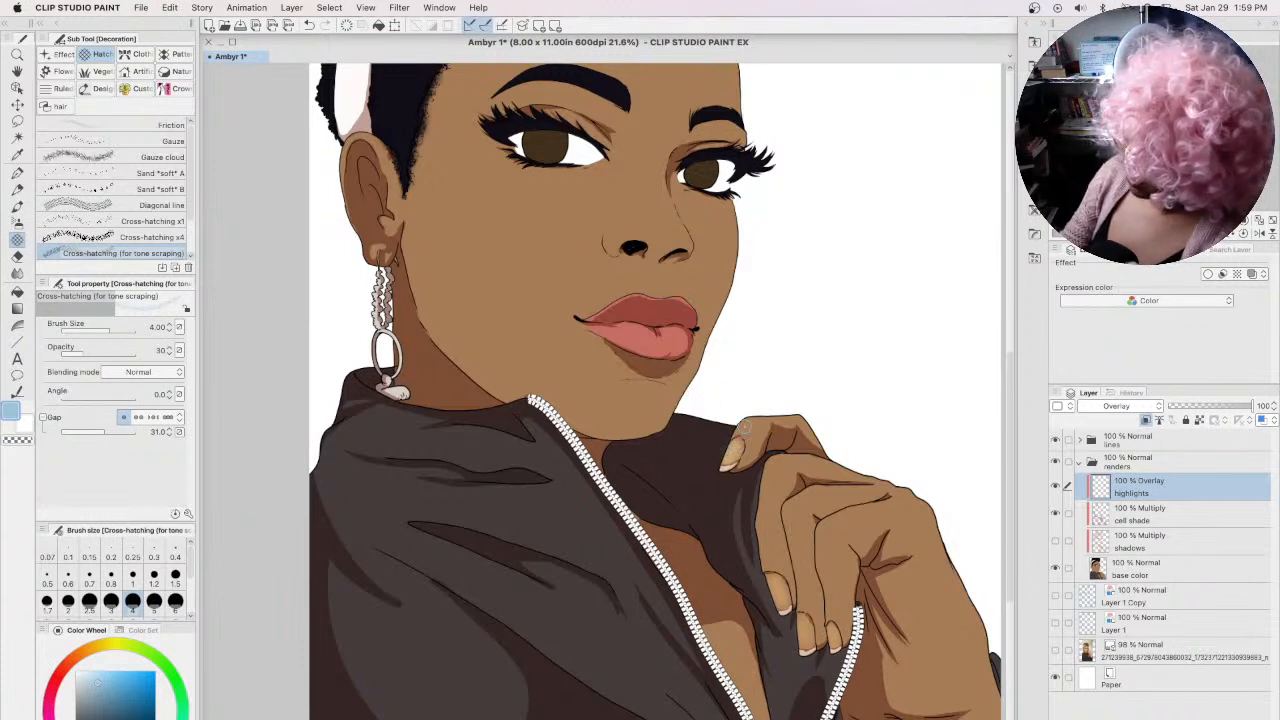
left_click(97, 684)
left_click(90, 674)
left_click_drag(724, 460, 729, 458)
mouse_move(772, 582)
left_mouse_down()
mouse_move(804, 637)
mouse_move(802, 618)
mouse_move(833, 638)
left_mouse_up()
Step: Add deeper blue tints over the thumbnail and fingernails with the cross-hatching brush
left_click(116, 697)
mouse_move(742, 444)
left_mouse_down()
mouse_move(725, 462)
mouse_move(735, 448)
left_mouse_up()
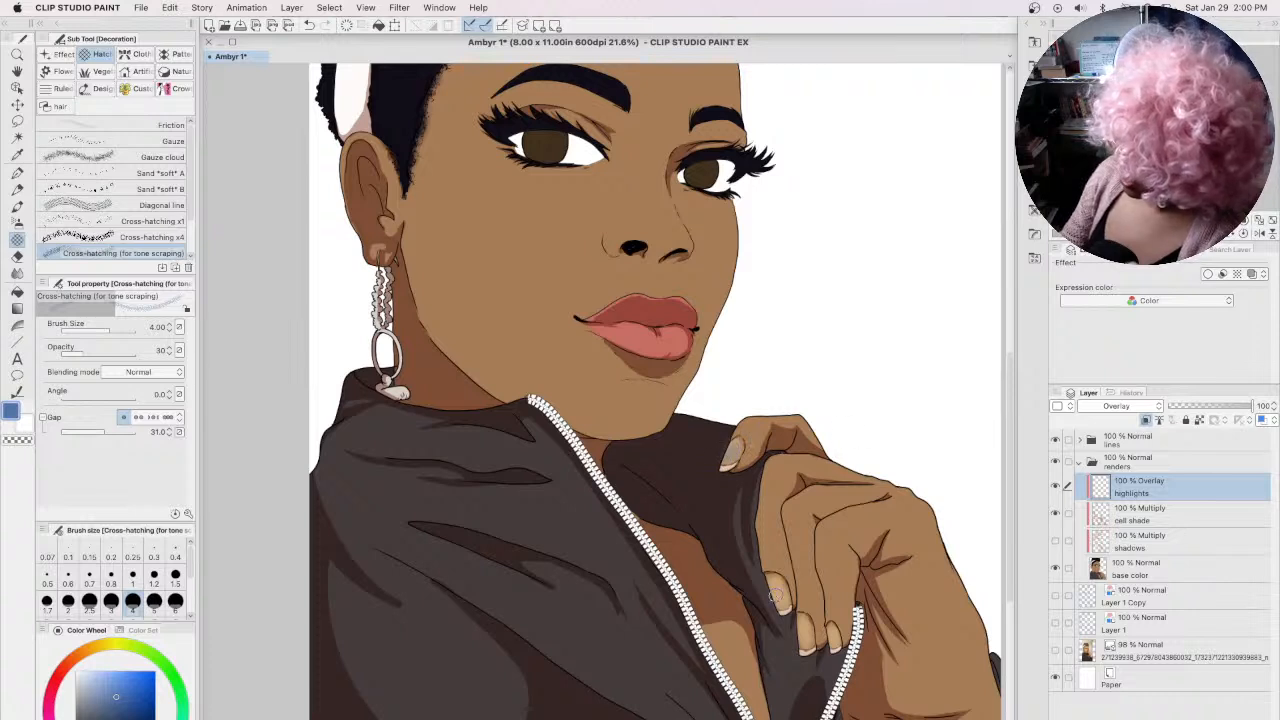
left_click_drag(804, 634, 833, 633)
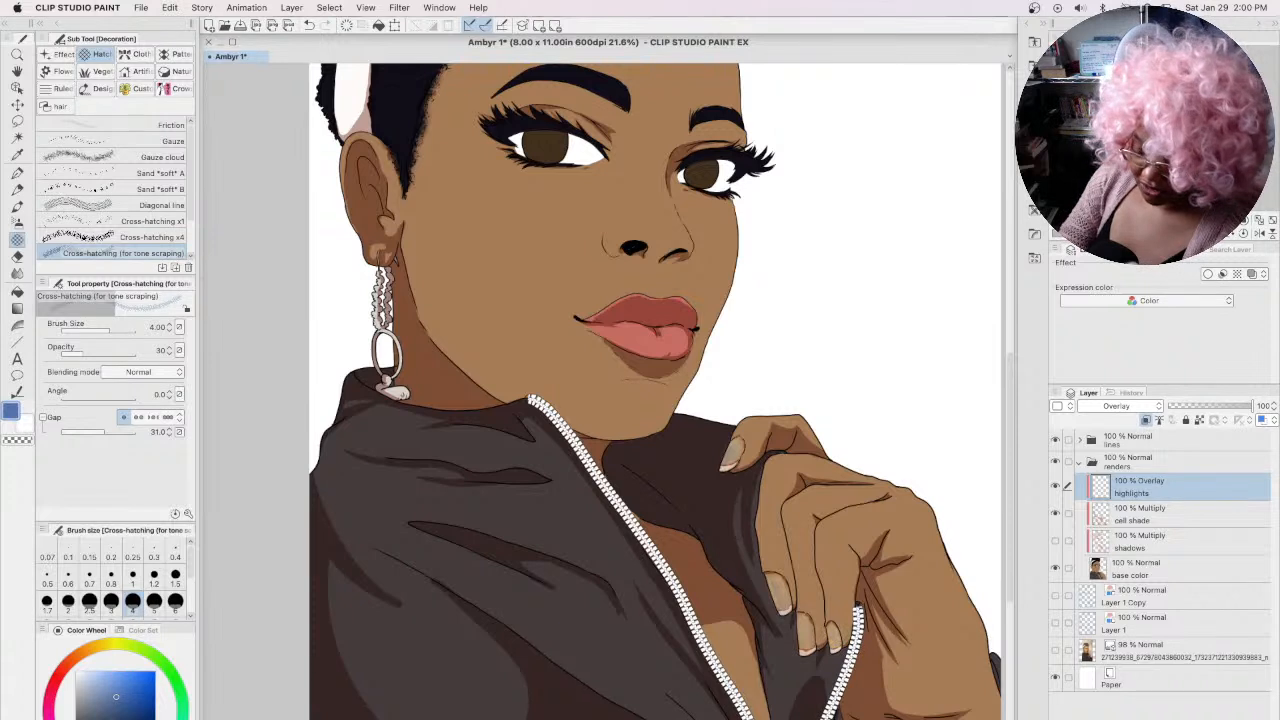
Step: Choose a purple hue and paint a purple tint on the thumbnail with the cross-hatching brush at size 4
left_click(138, 719)
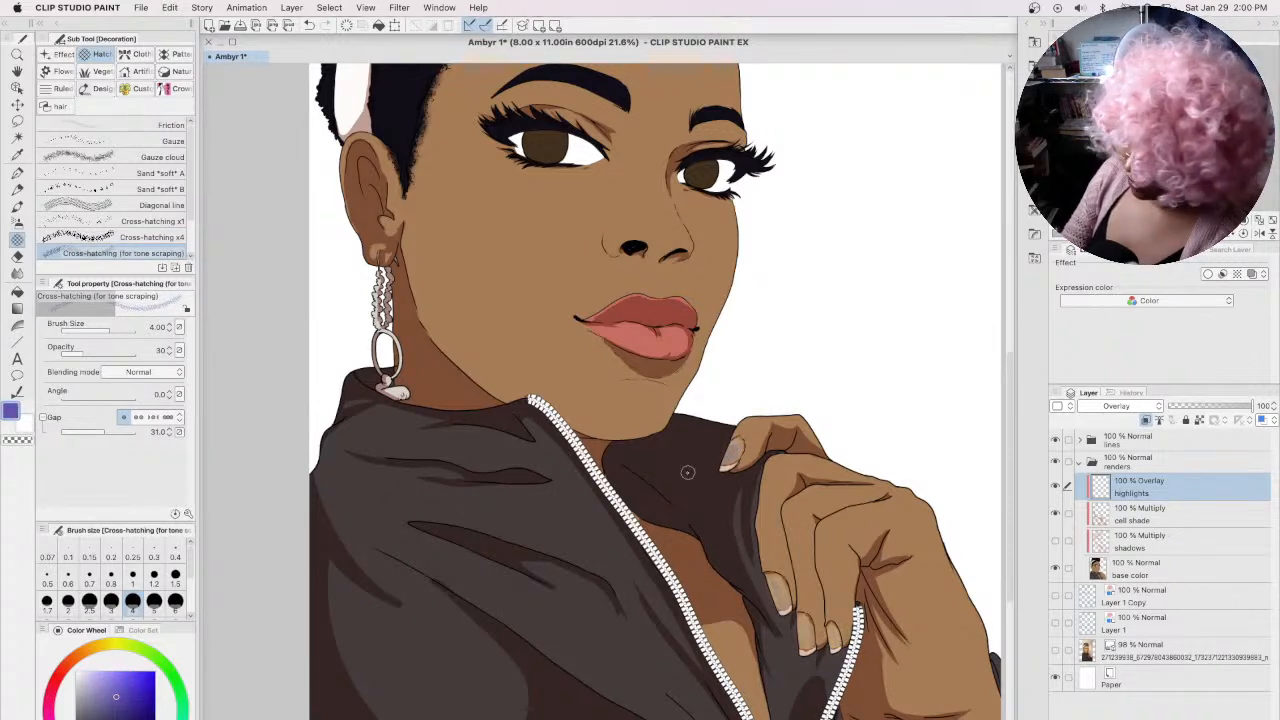
left_click(183, 716)
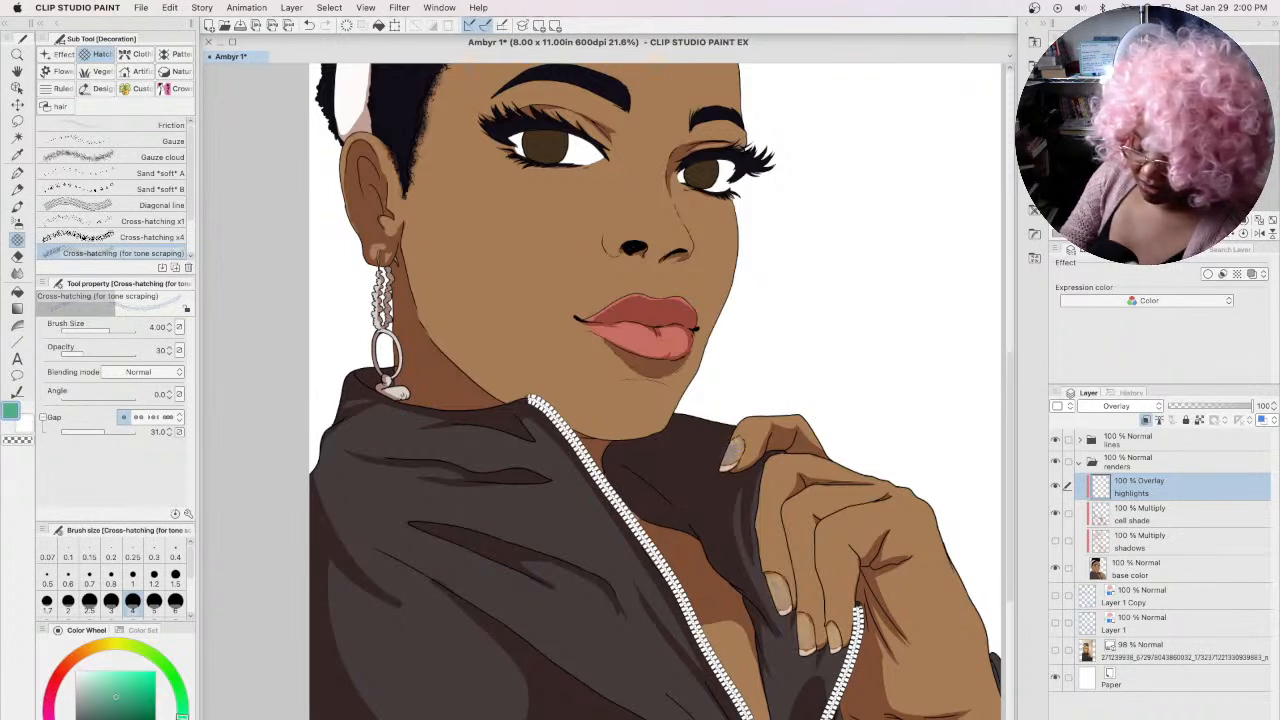
left_click(86, 718)
left_click_drag(734, 446, 730, 455)
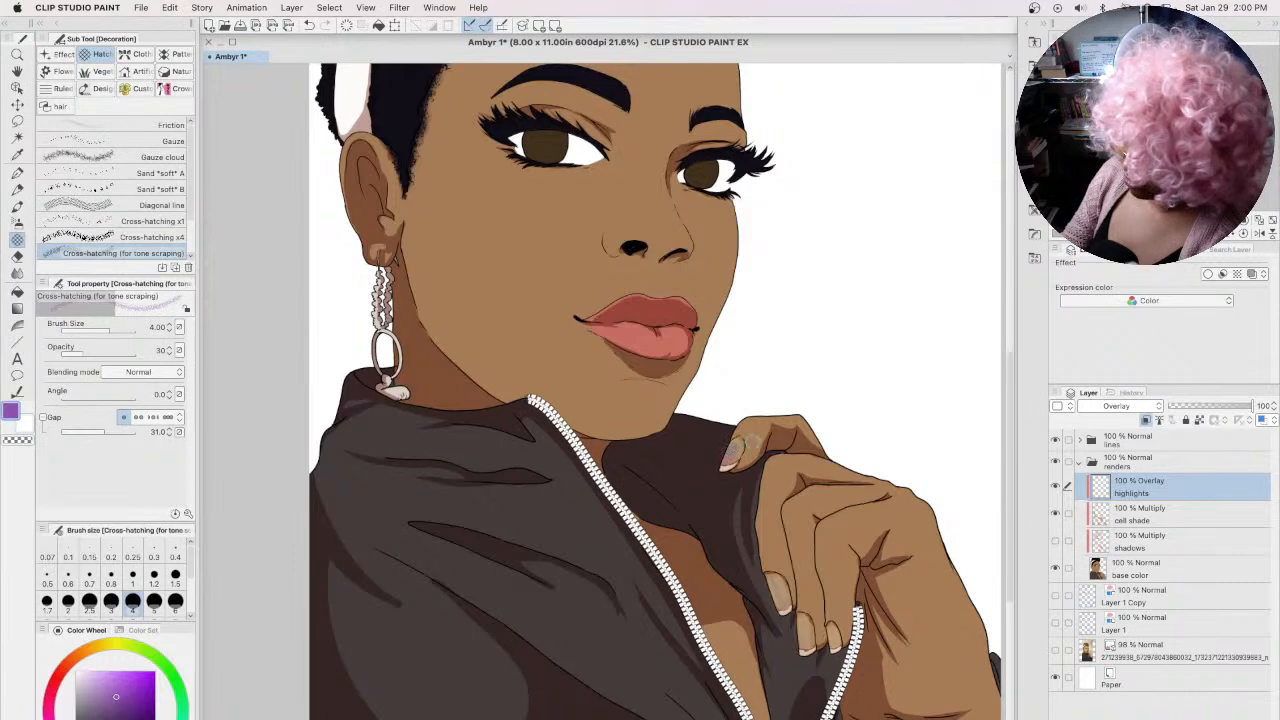
Step: Layer muted purple, blue and violet tints over the thumbnail and fingernails with the cross-hatching brush at size 4
left_click(103, 695)
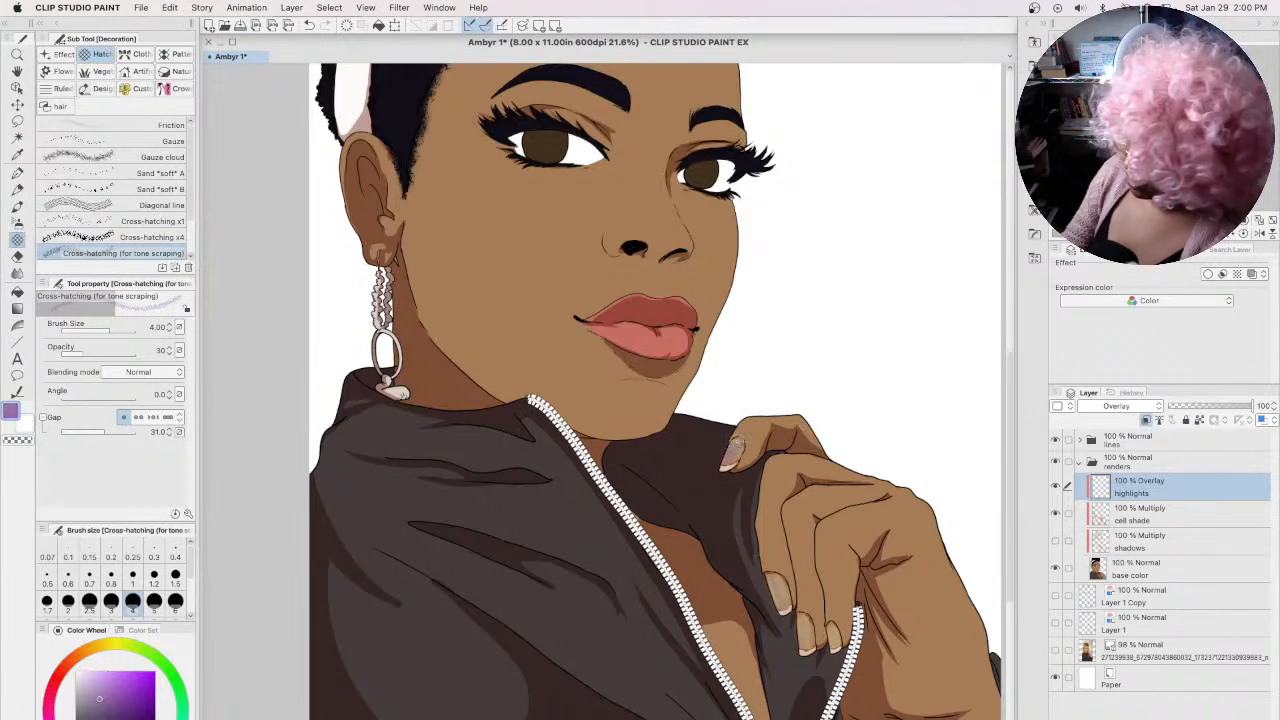
mouse_move(734, 458)
left_mouse_down()
mouse_move(744, 440)
mouse_move(729, 459)
mouse_move(728, 447)
left_mouse_up()
left_click(108, 718)
mouse_move(776, 586)
left_mouse_down()
mouse_move(811, 648)
mouse_move(835, 637)
left_mouse_up()
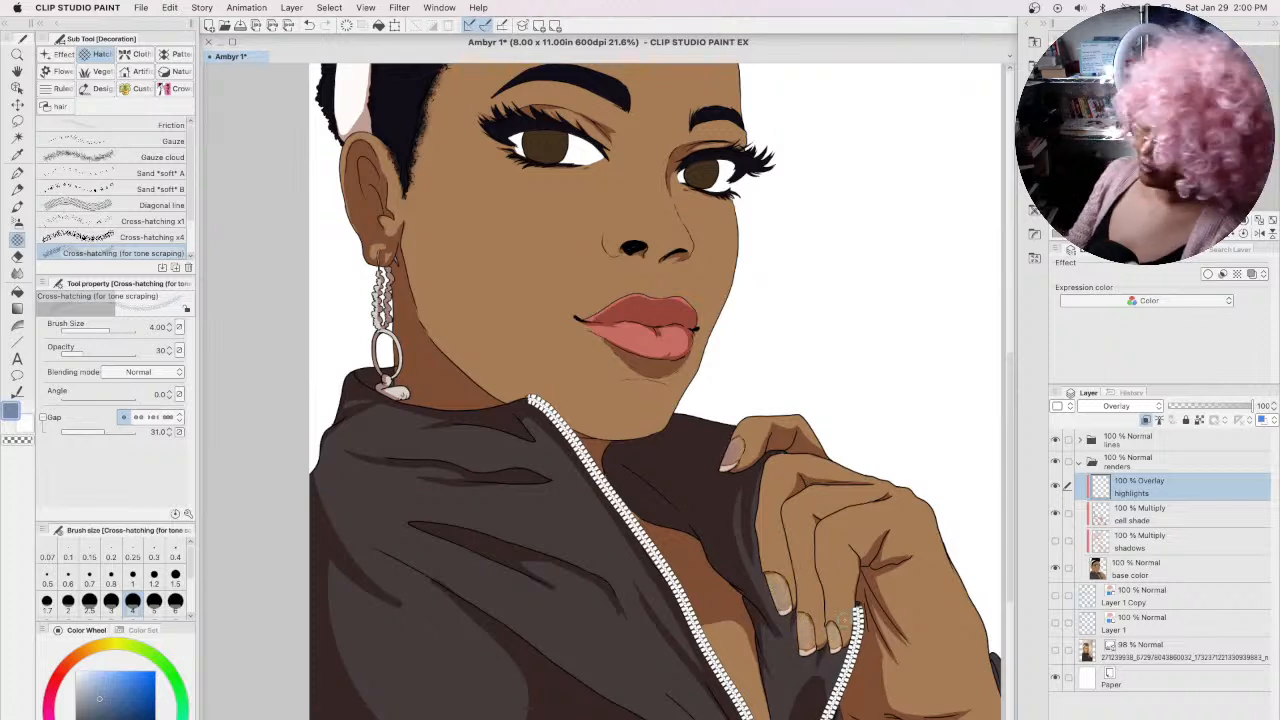
left_click_drag(777, 604, 776, 579)
mouse_move(808, 620)
left_mouse_down()
mouse_move(808, 640)
mouse_move(835, 640)
left_mouse_up()
left_click_drag(743, 453, 740, 445)
left_click_drag(780, 597, 781, 602)
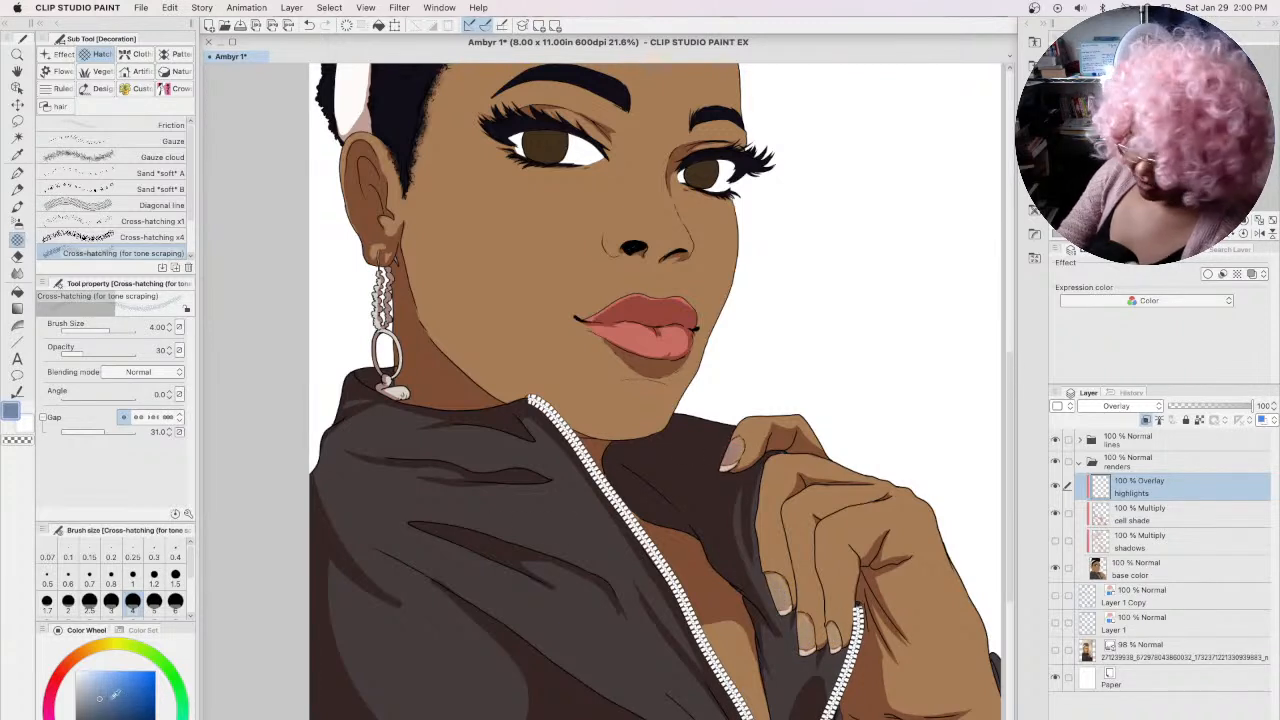
left_click(133, 719)
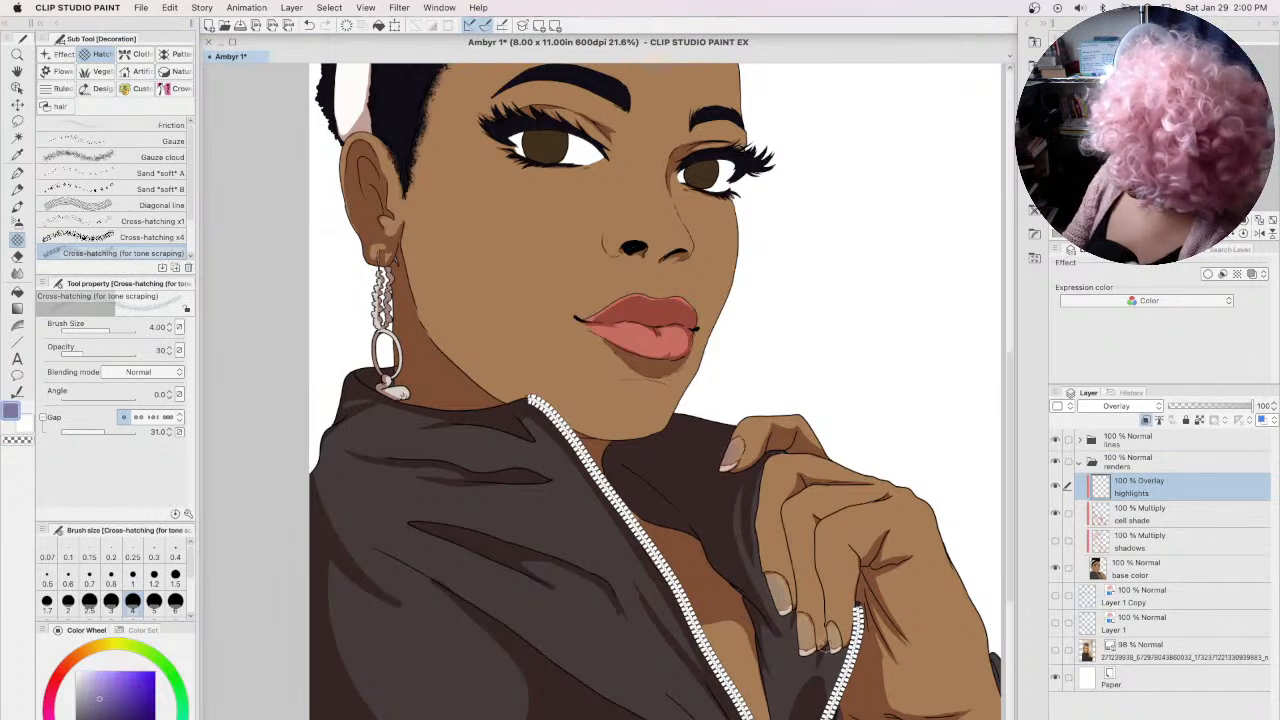
left_click_drag(802, 621, 835, 646)
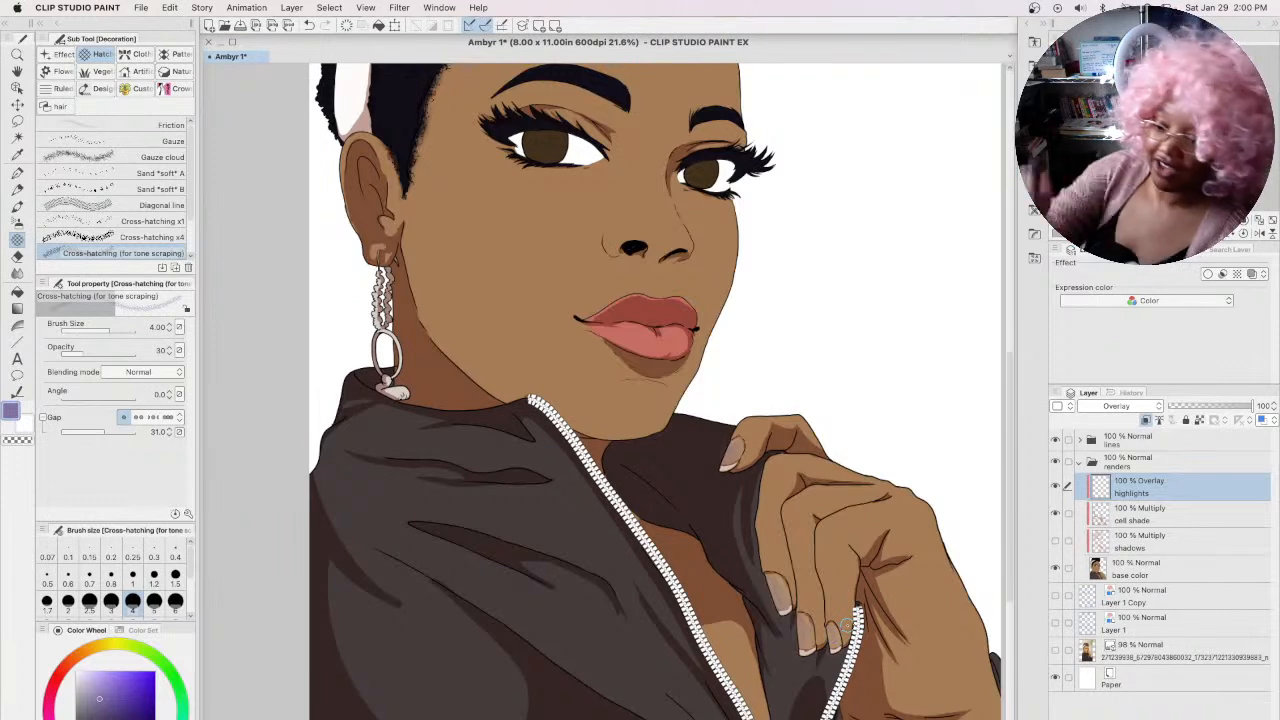
Step: Draw thin pale lavender highlights along the outer edges of the hand and thumb with the G-pen at size 0.80
left_click(18, 174)
left_click(87, 673)
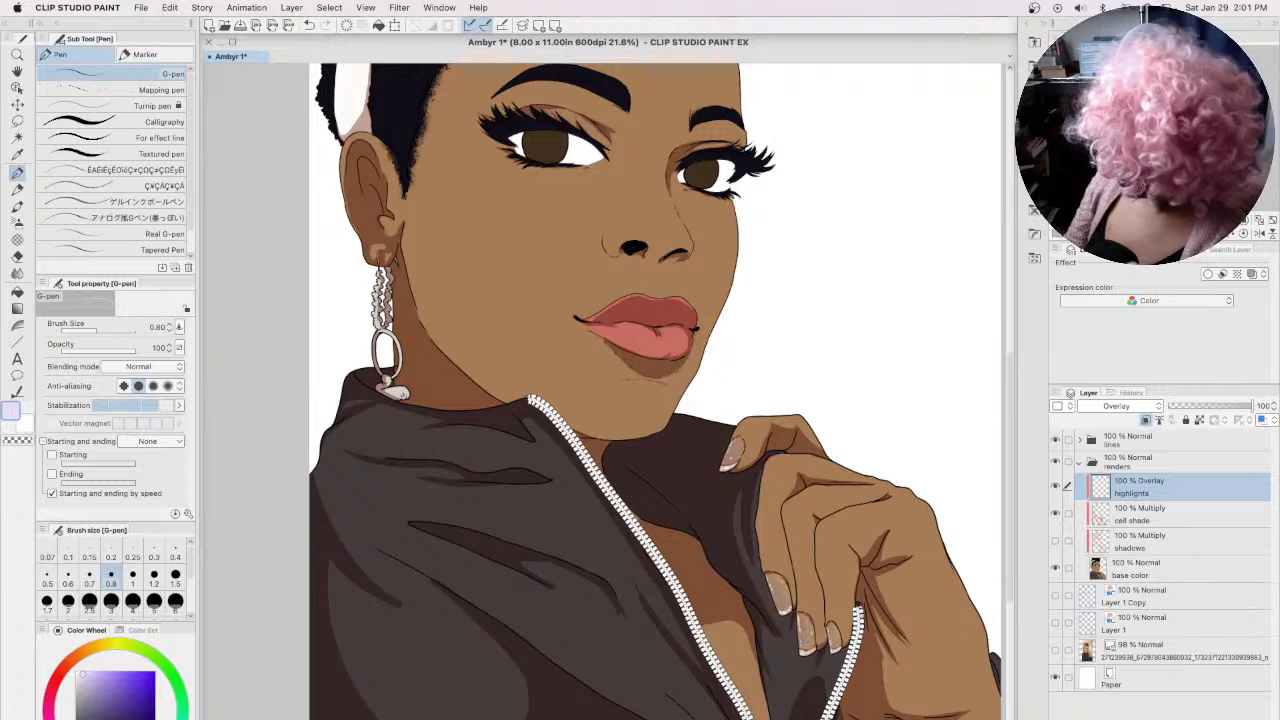
left_click_drag(755, 474, 764, 487)
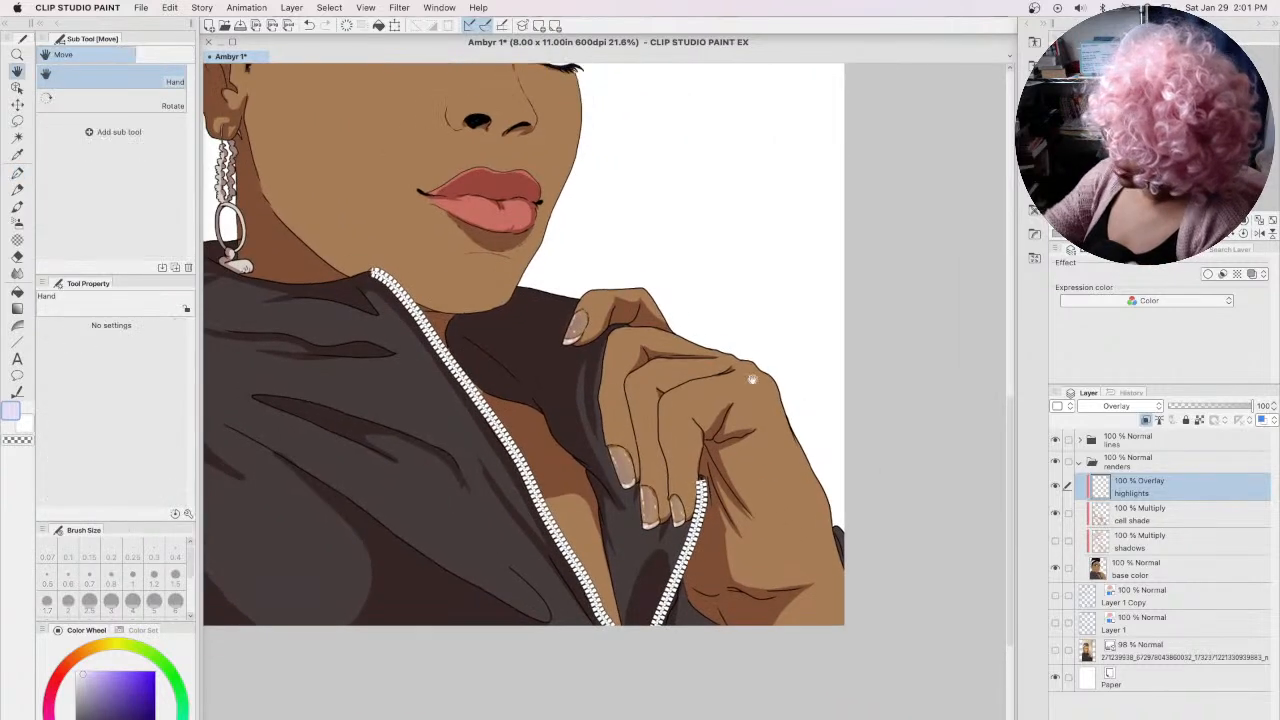
left_click_drag(767, 377, 779, 399)
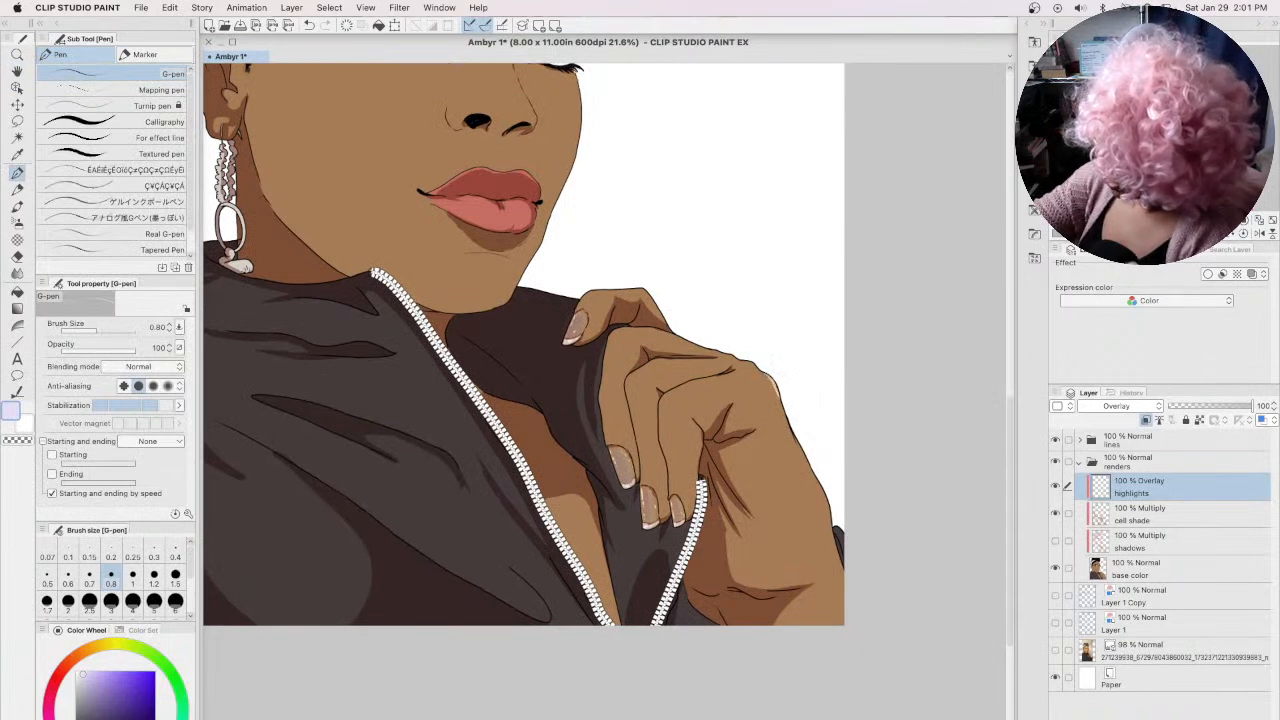
left_click_drag(806, 462, 841, 546)
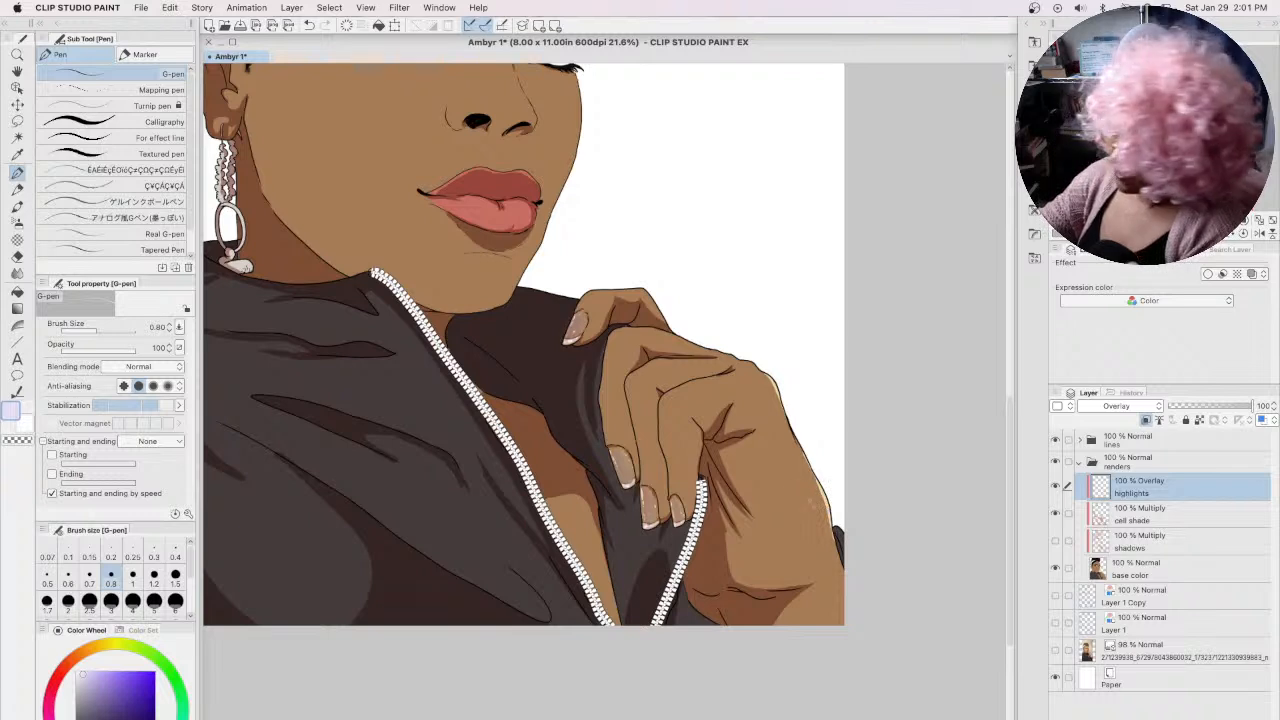
left_click_drag(643, 291, 655, 308)
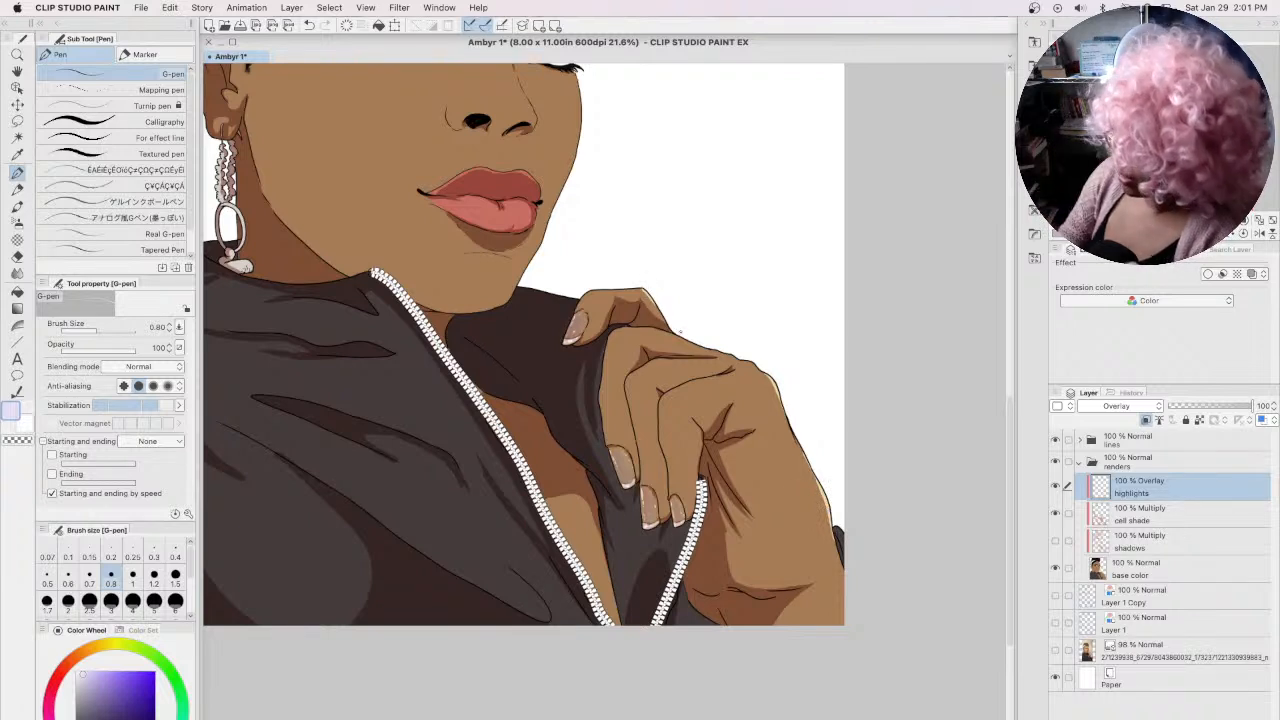
Step: Paint pale lavender highlights on the highlights layer along the knuckles and fingers and on both lips with the G-pen
mouse_move(647, 363)
left_mouse_down()
mouse_move(662, 356)
mouse_move(707, 378)
left_mouse_up()
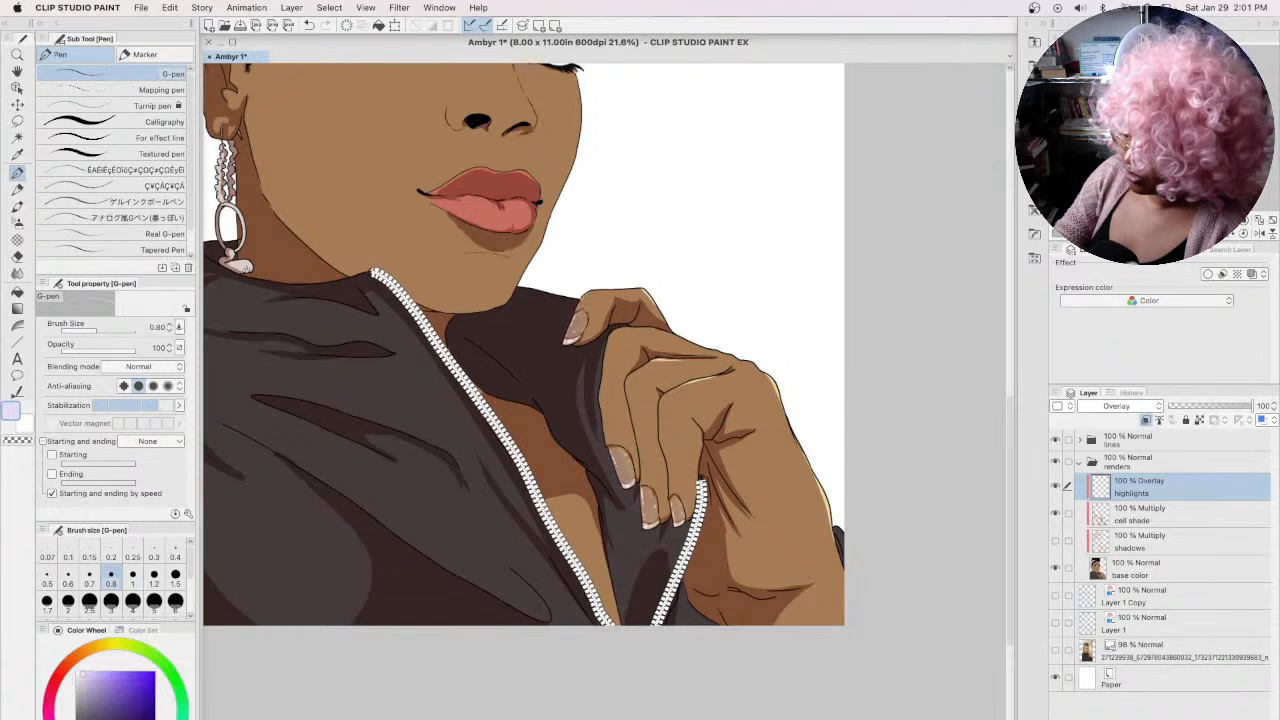
left_click_drag(618, 329, 627, 387)
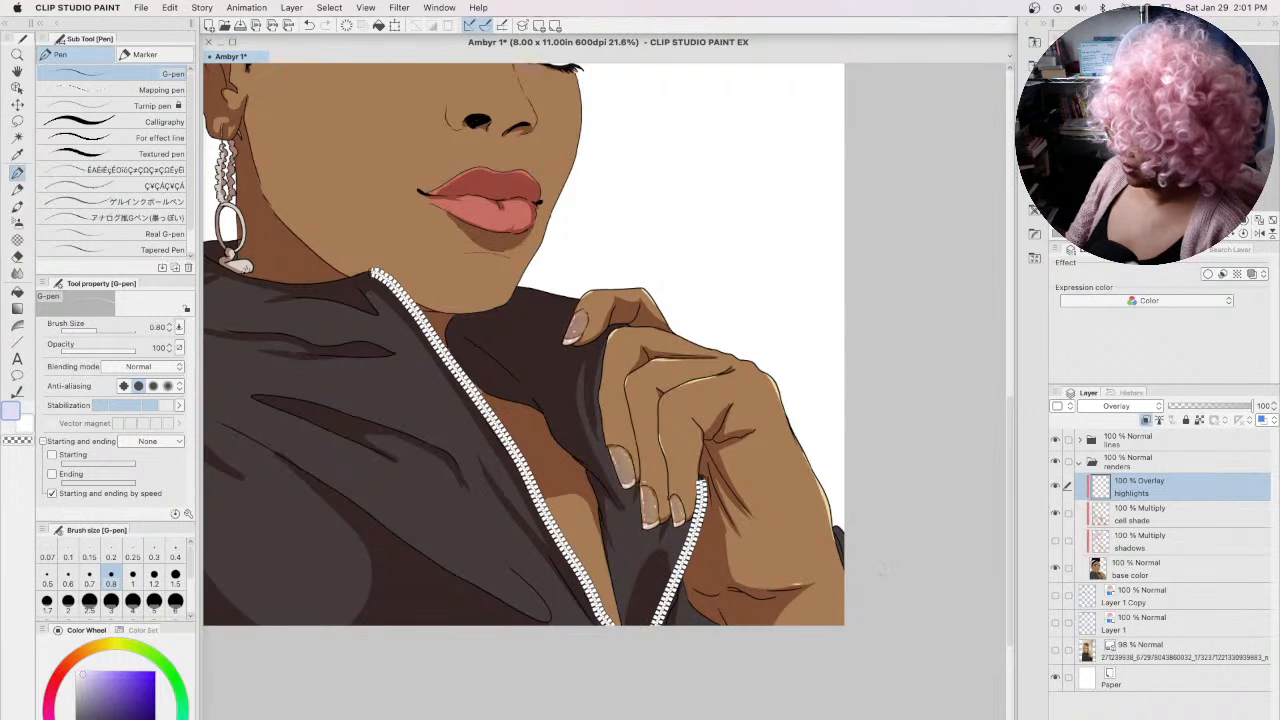
left_click_drag(496, 296, 730, 556)
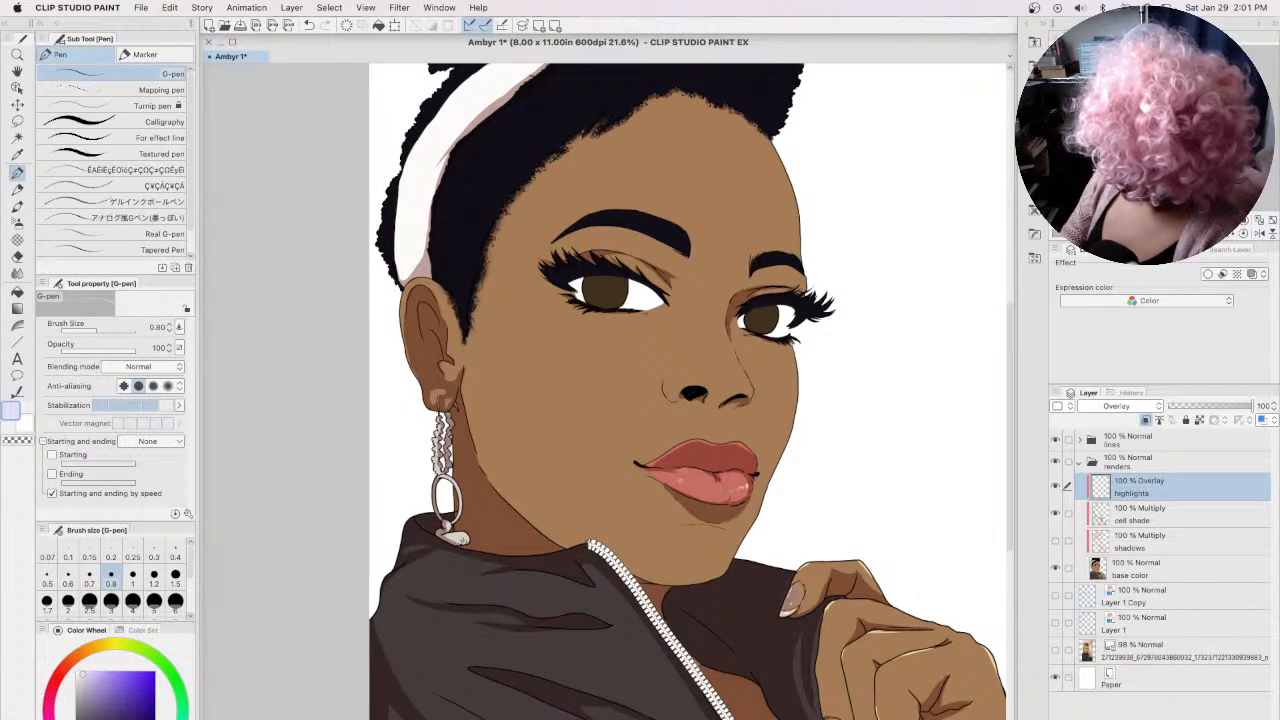
left_click_drag(684, 482, 695, 486)
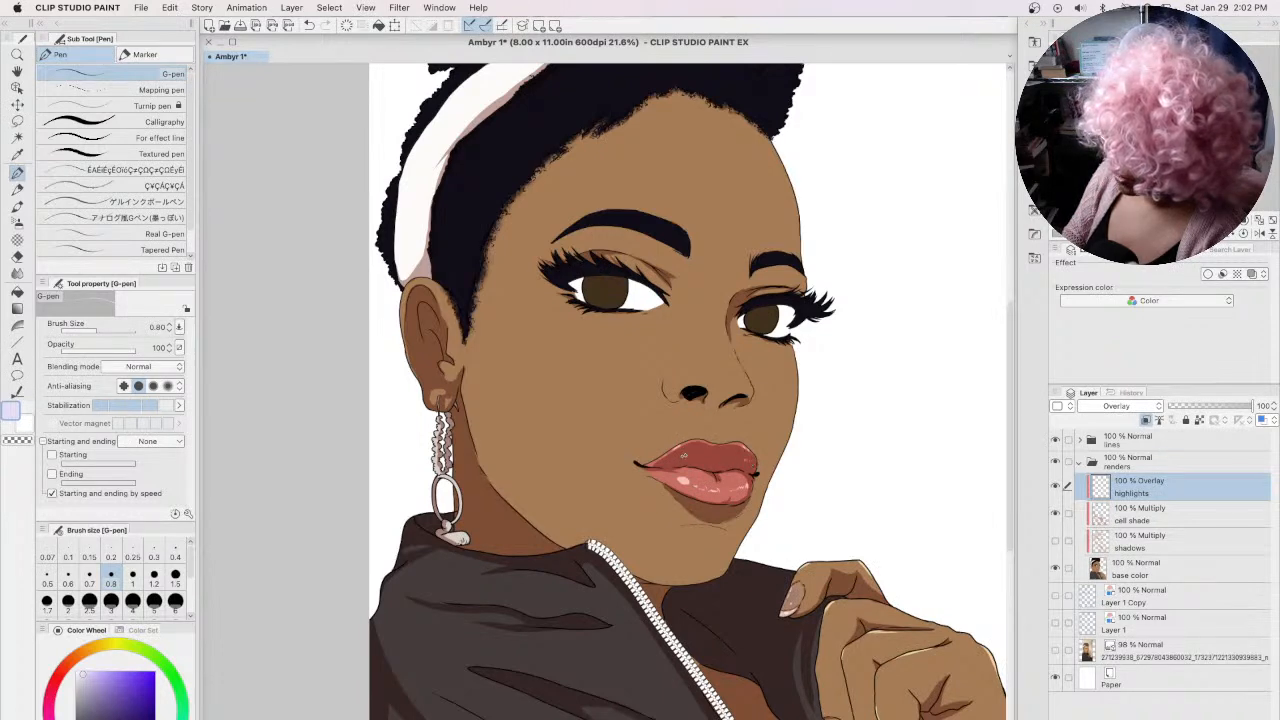
left_click_drag(680, 456, 690, 455)
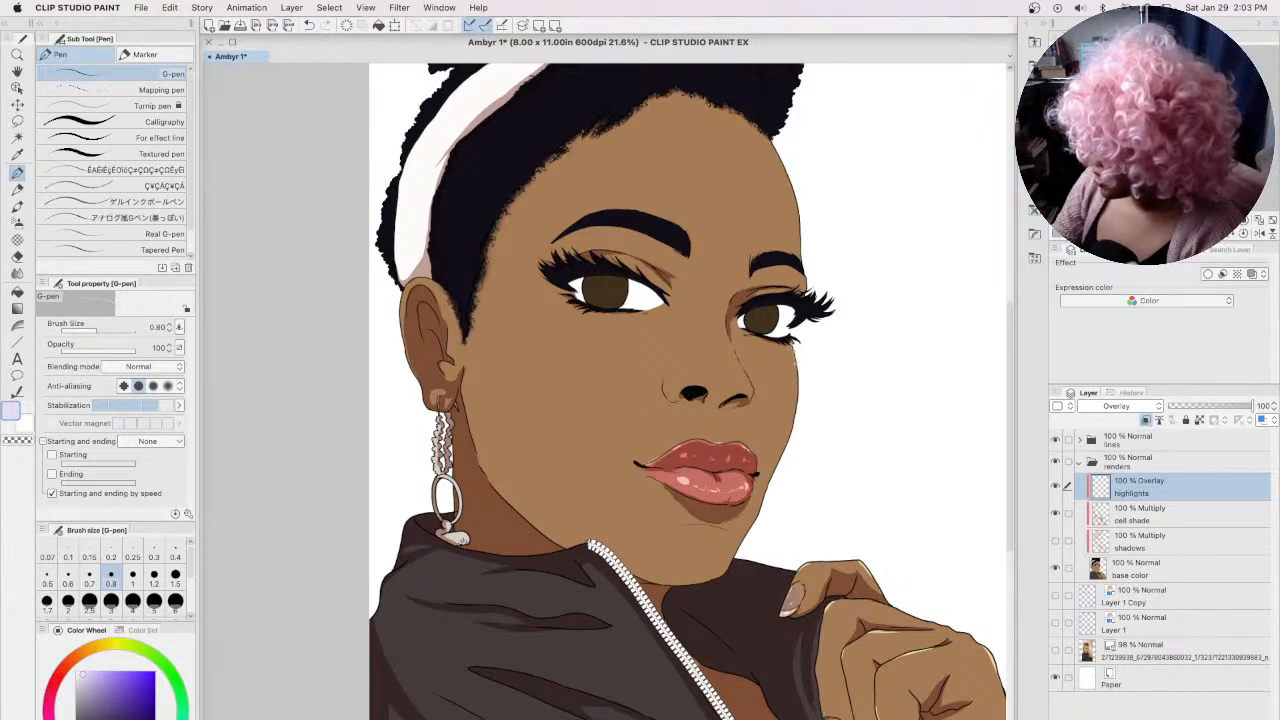
Step: Choose a light peach and paint thin highlights along the forehead edge, cheek, nose bridge and eyelids
left_click(62, 665)
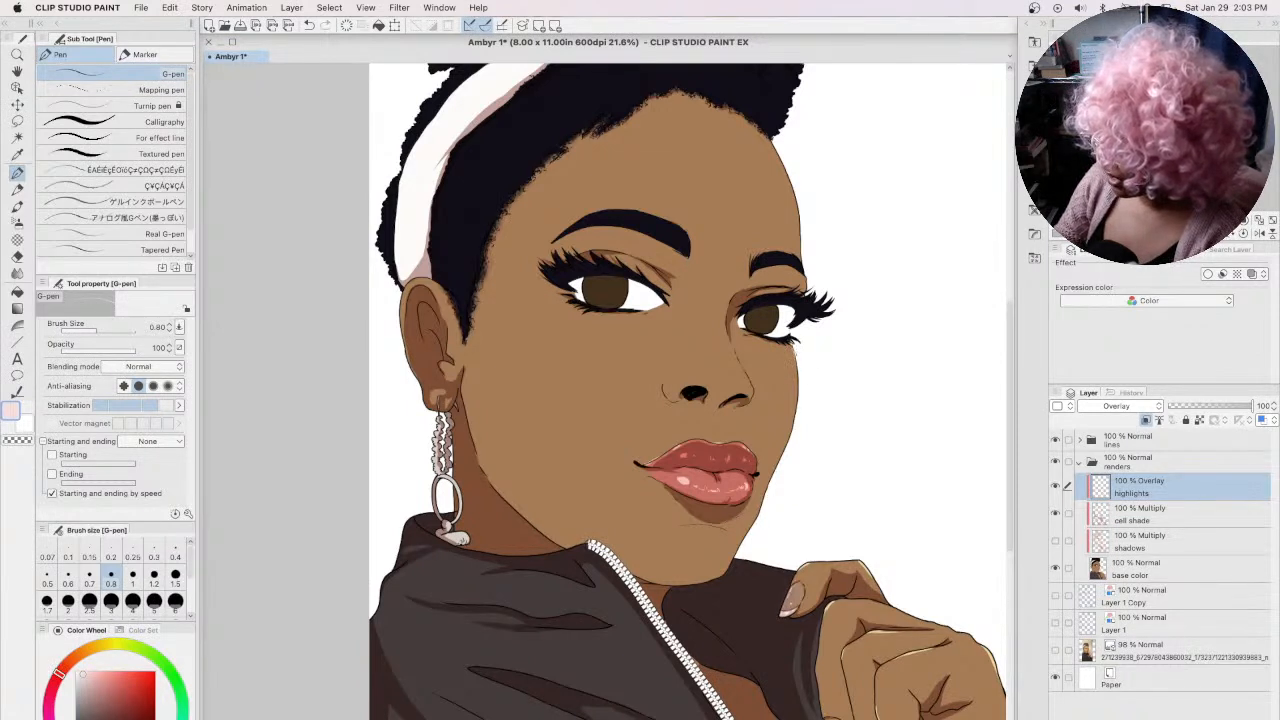
left_click_drag(85, 674, 95, 675)
left_click(775, 372, "alt")
left_click(95, 678)
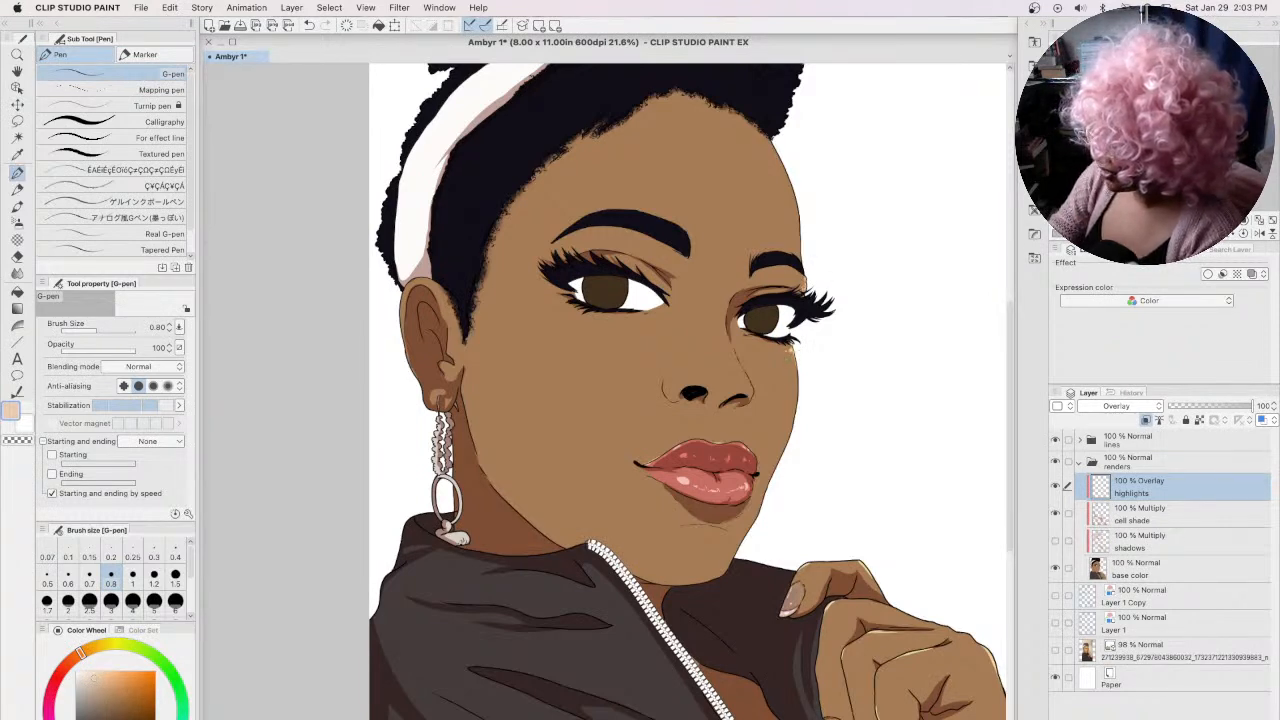
left_click_drag(771, 138, 793, 190)
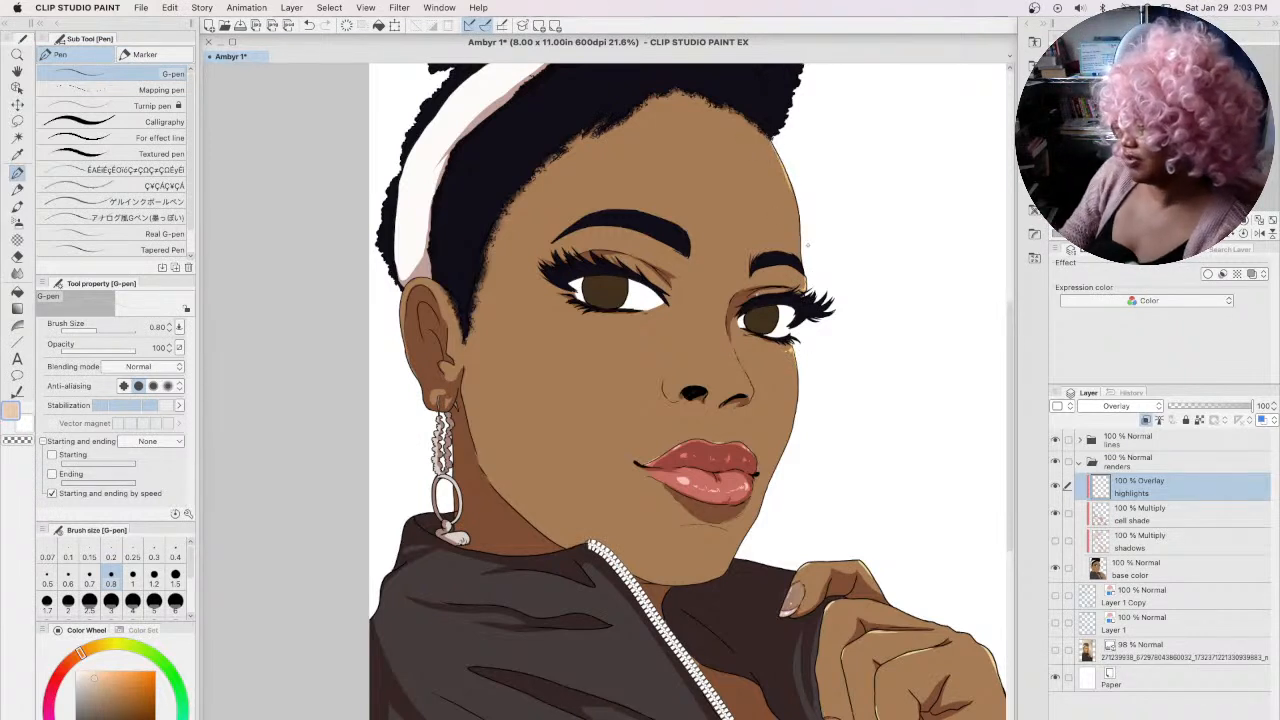
left_click_drag(769, 287, 788, 284)
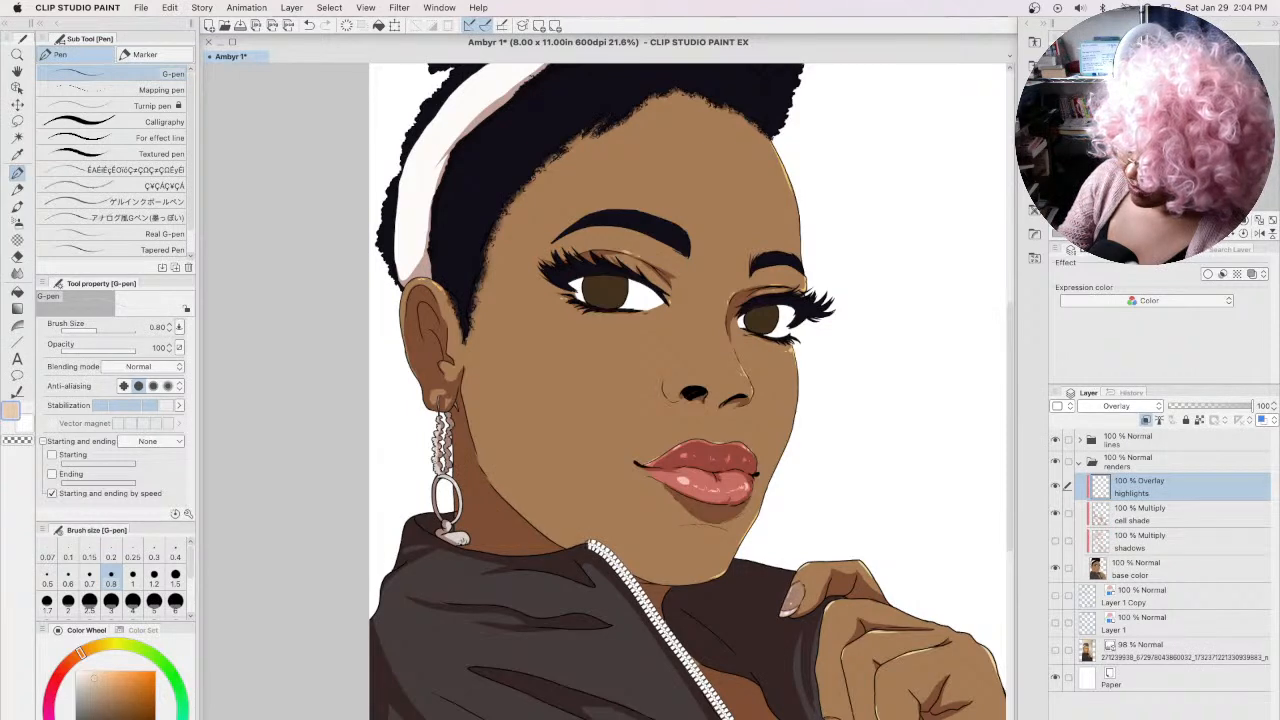
scroll(1011, 445, "down", 5)
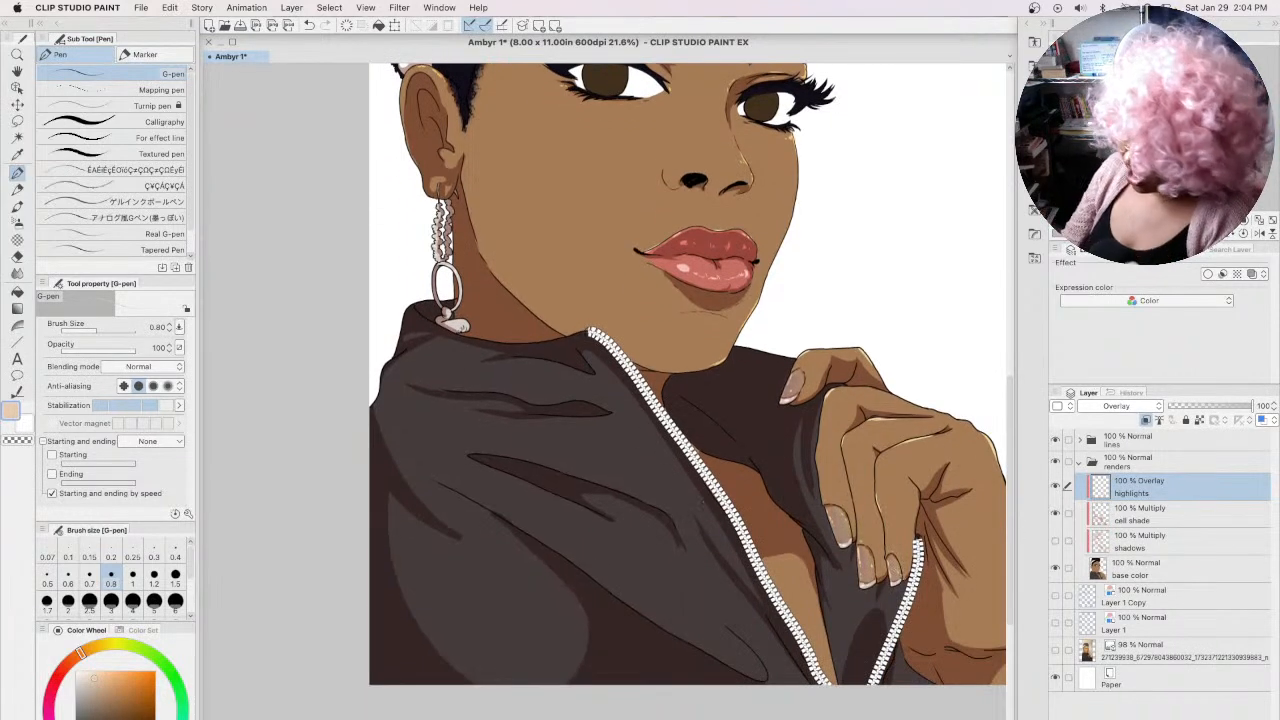
left_click_drag(537, 161, 777, 386)
key("p")
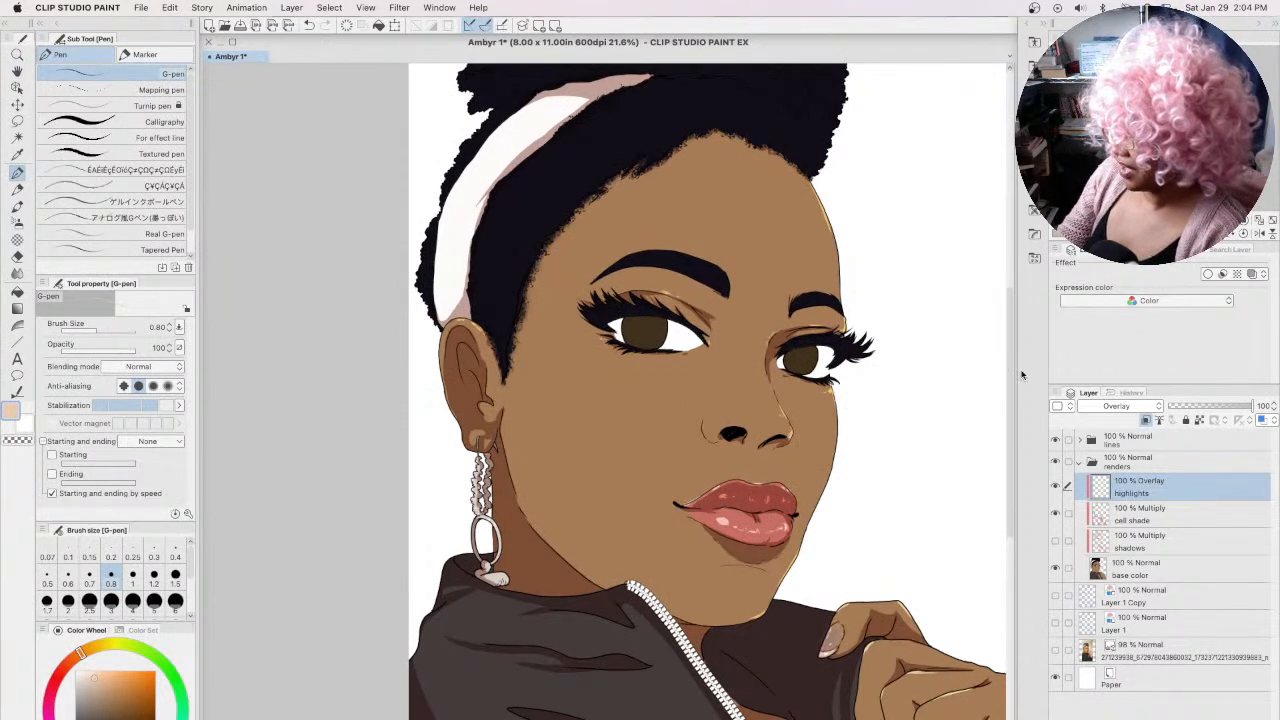
scroll(1011, 384, "up", 3)
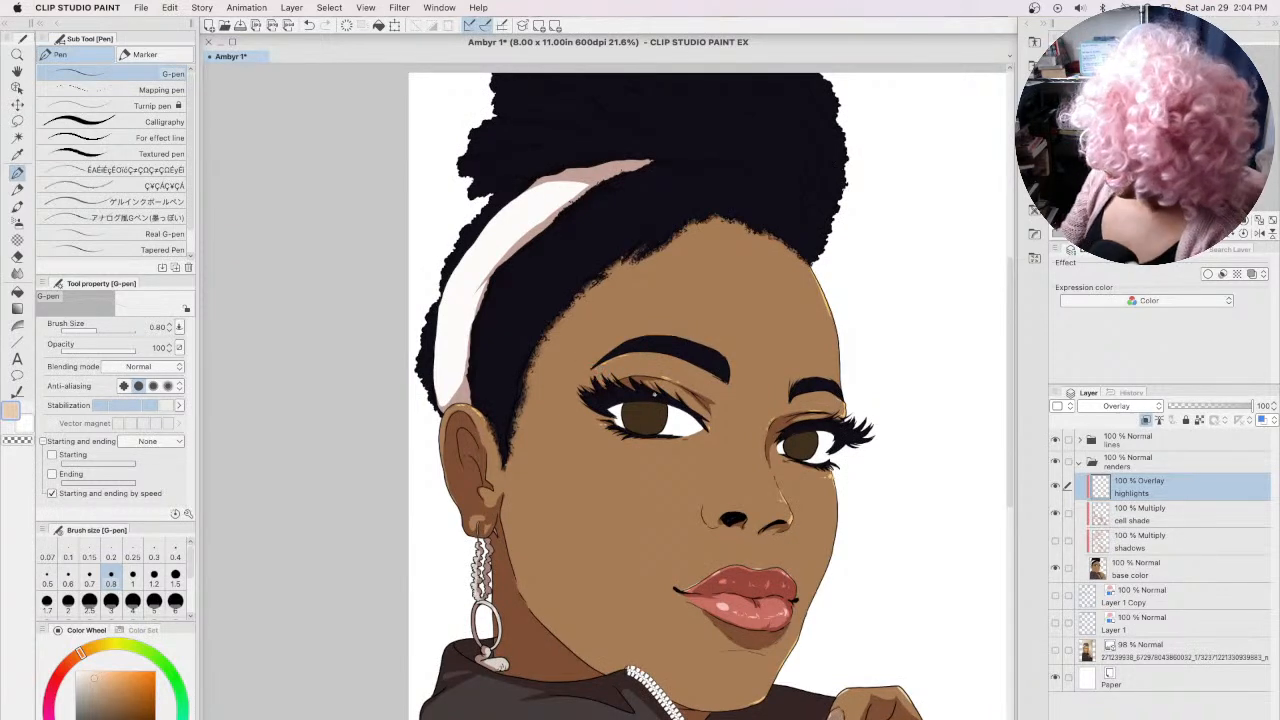
Step: Shade both irises and pupils in dark brown on the cell shade layer, varying the G-pen size between 0.80 and 1.50
left_click(1150, 515)
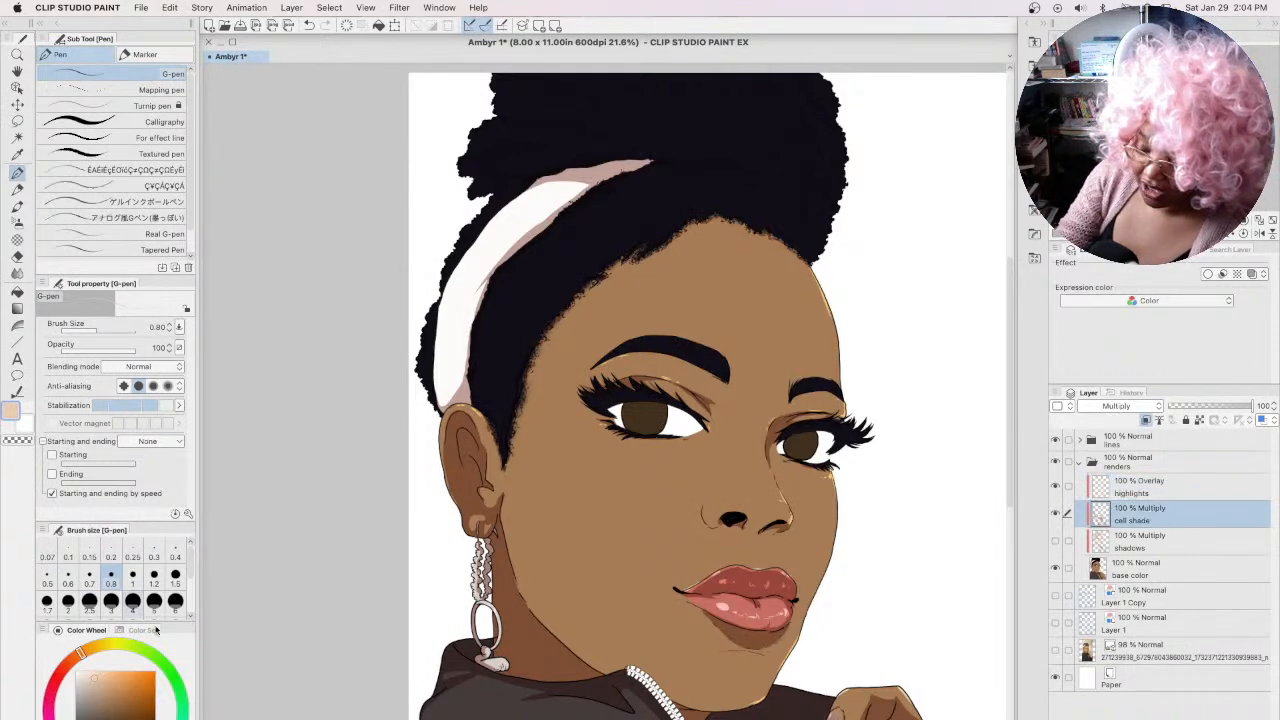
left_click_drag(112, 714, 122, 718)
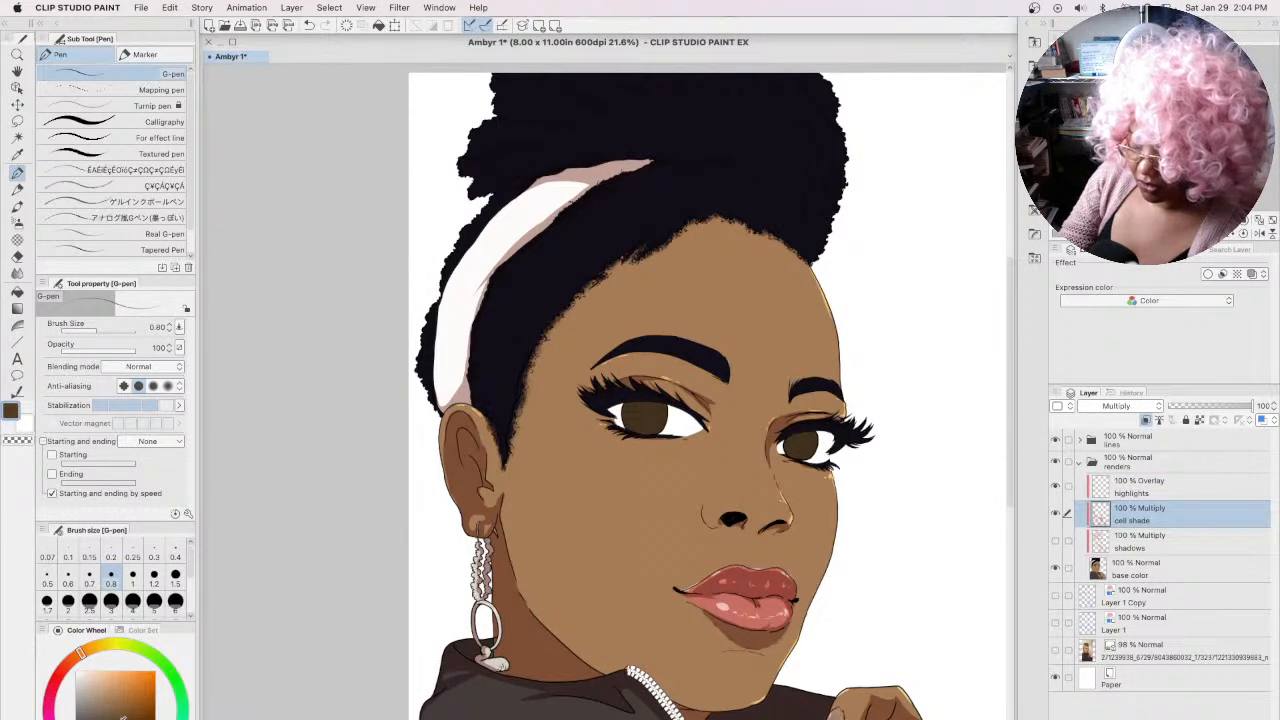
mouse_move(645, 403)
left_mouse_down()
mouse_move(653, 420)
mouse_move(632, 416)
mouse_move(649, 427)
left_mouse_up()
key("]")
key("]")
key("]")
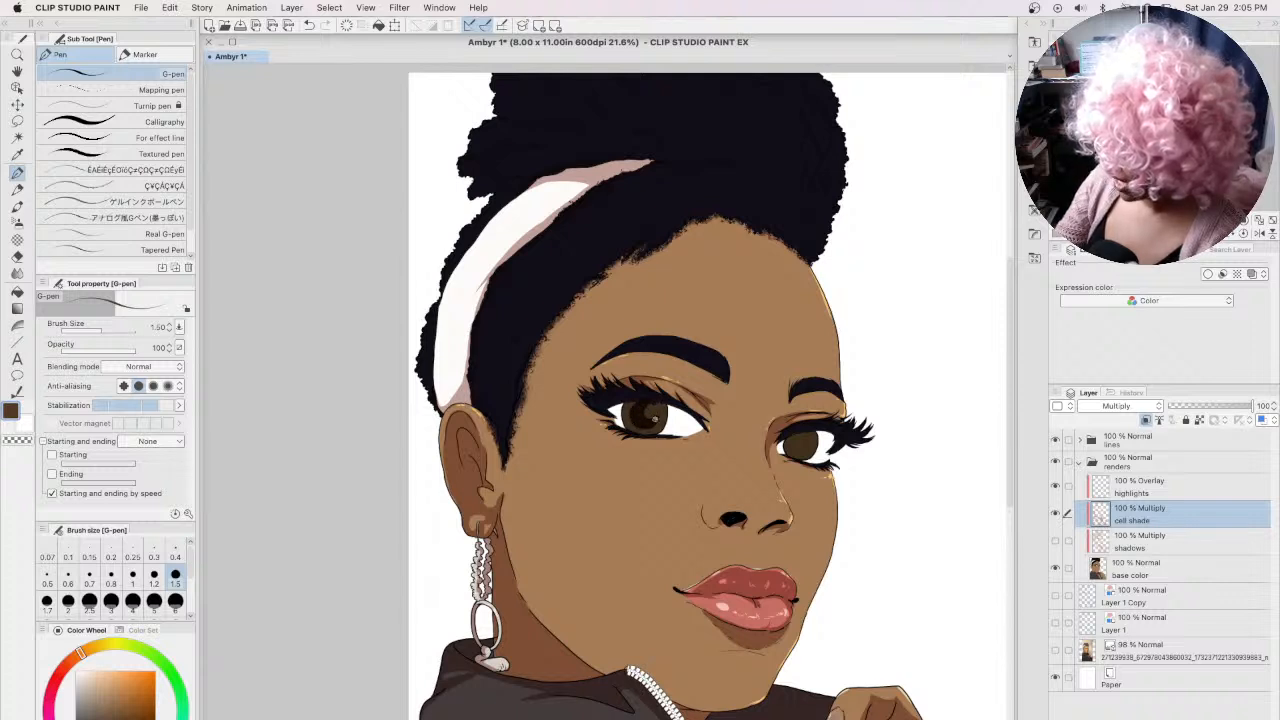
key("bracketleft")
key("bracketleft")
left_click_drag(797, 437, 803, 448)
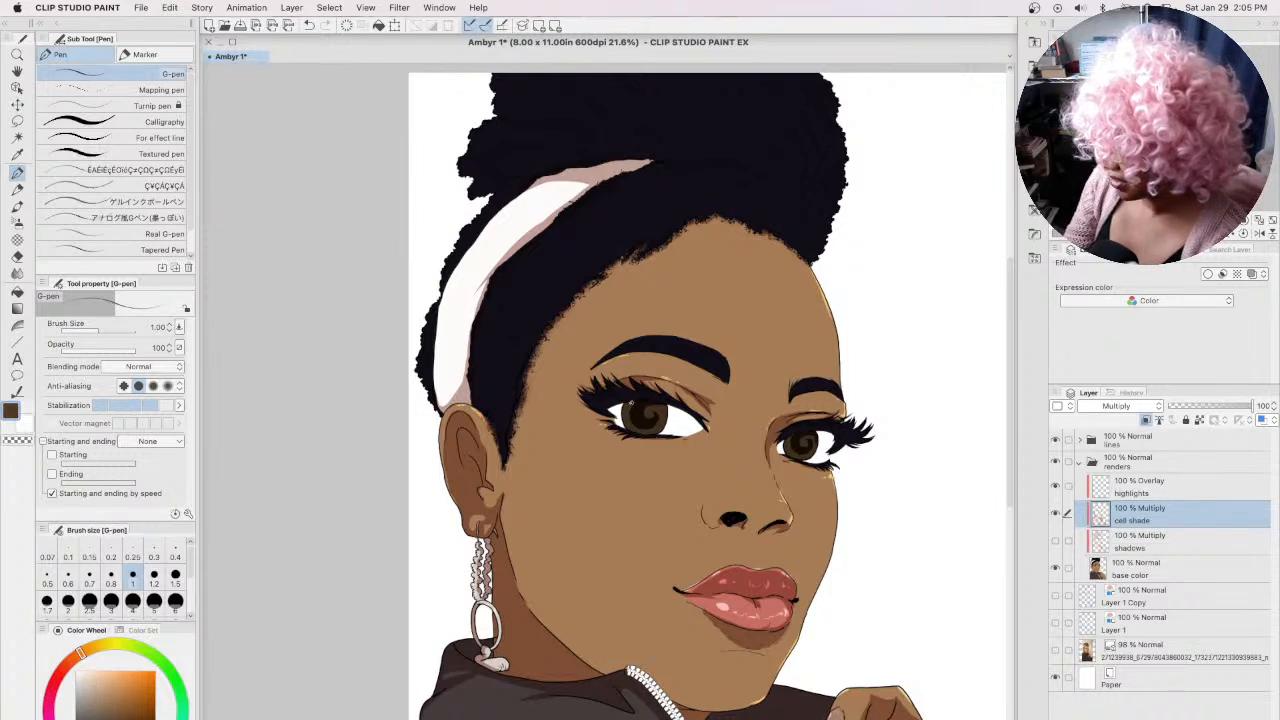
Step: Add highlights to both irises on the highlights layer in light green and light peach, with the G-pen up to size 2.00
left_click_drag(155, 688, 139, 695)
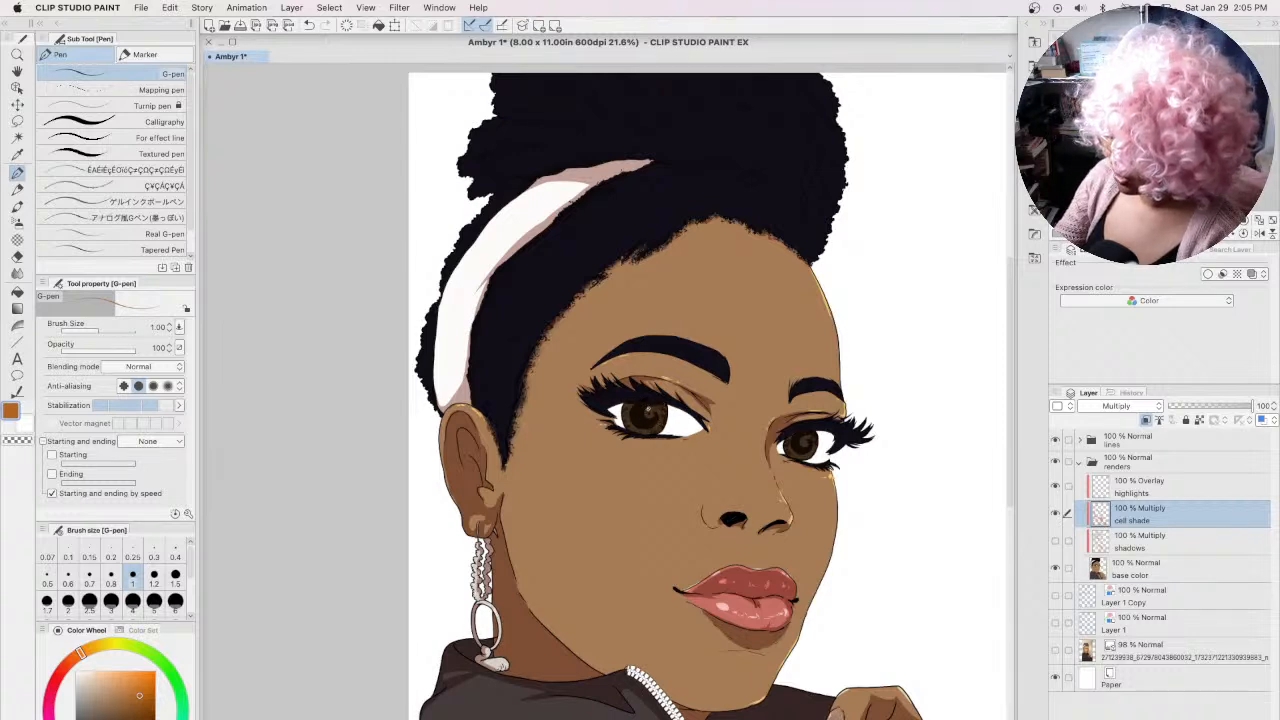
left_click(1168, 486)
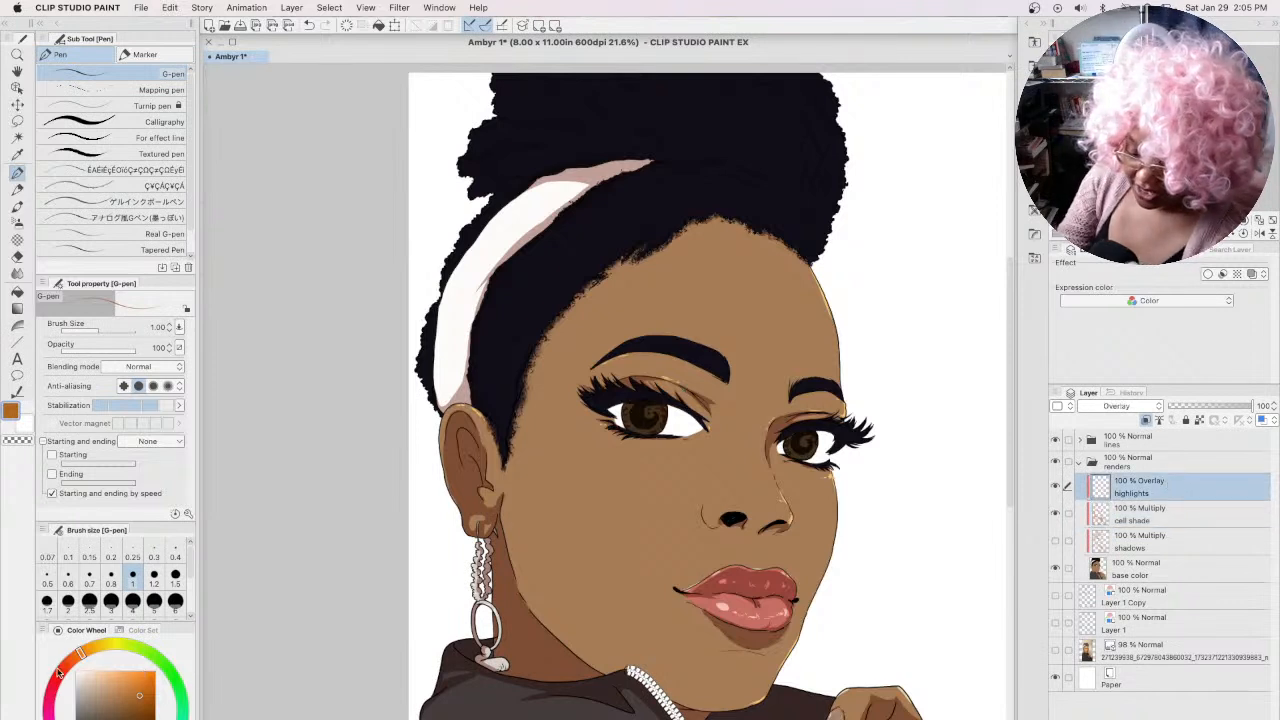
left_click(177, 709)
left_click(170, 670)
left_click(133, 679)
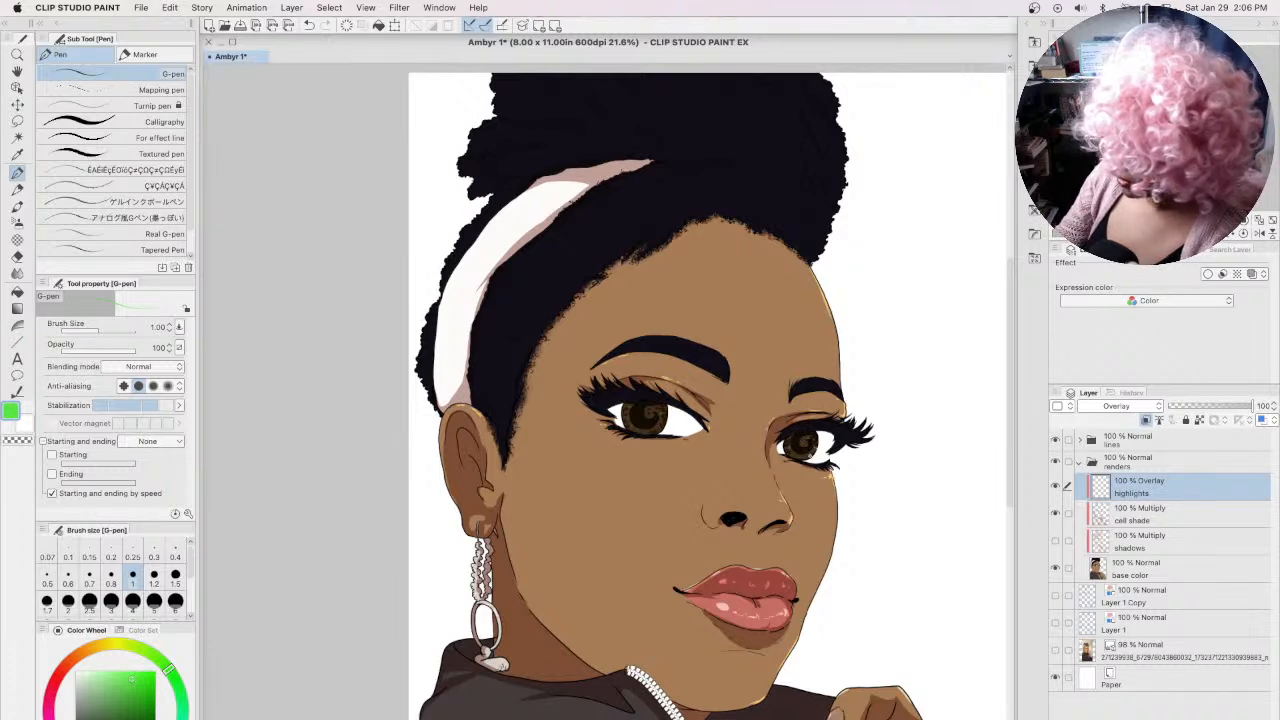
left_click_drag(151, 667, 94, 668)
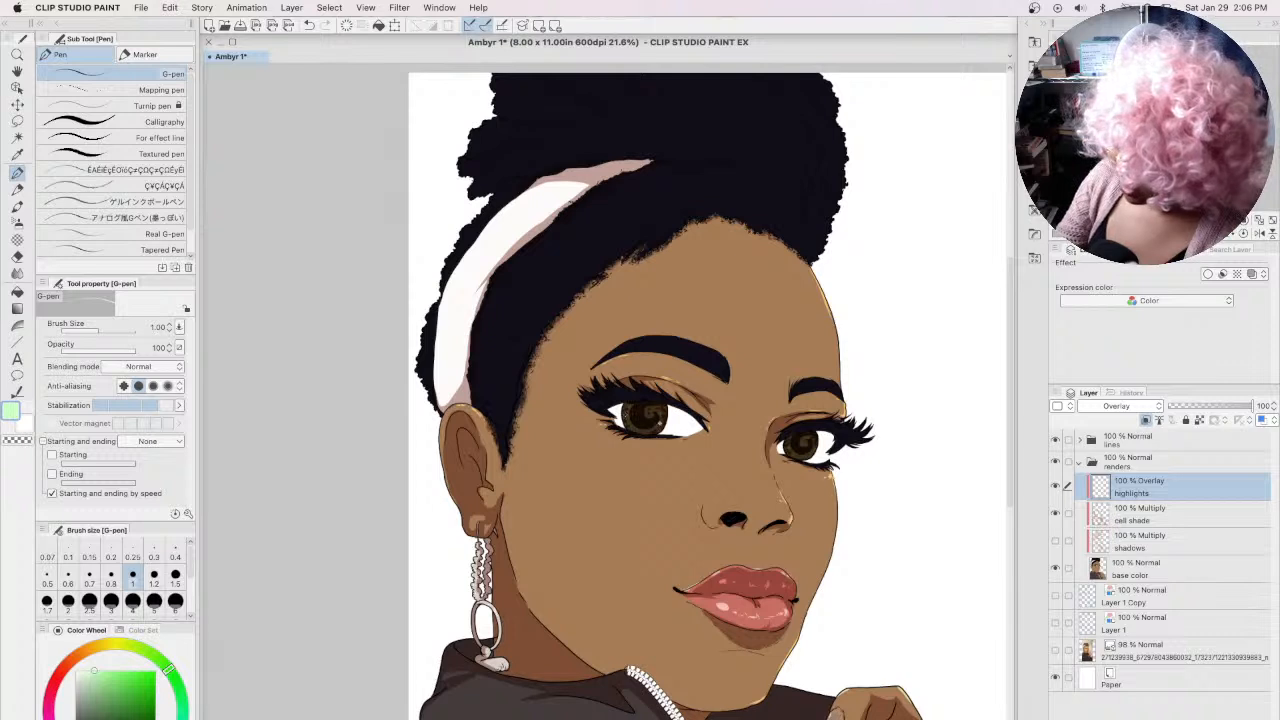
left_click_drag(174, 665, 80, 652)
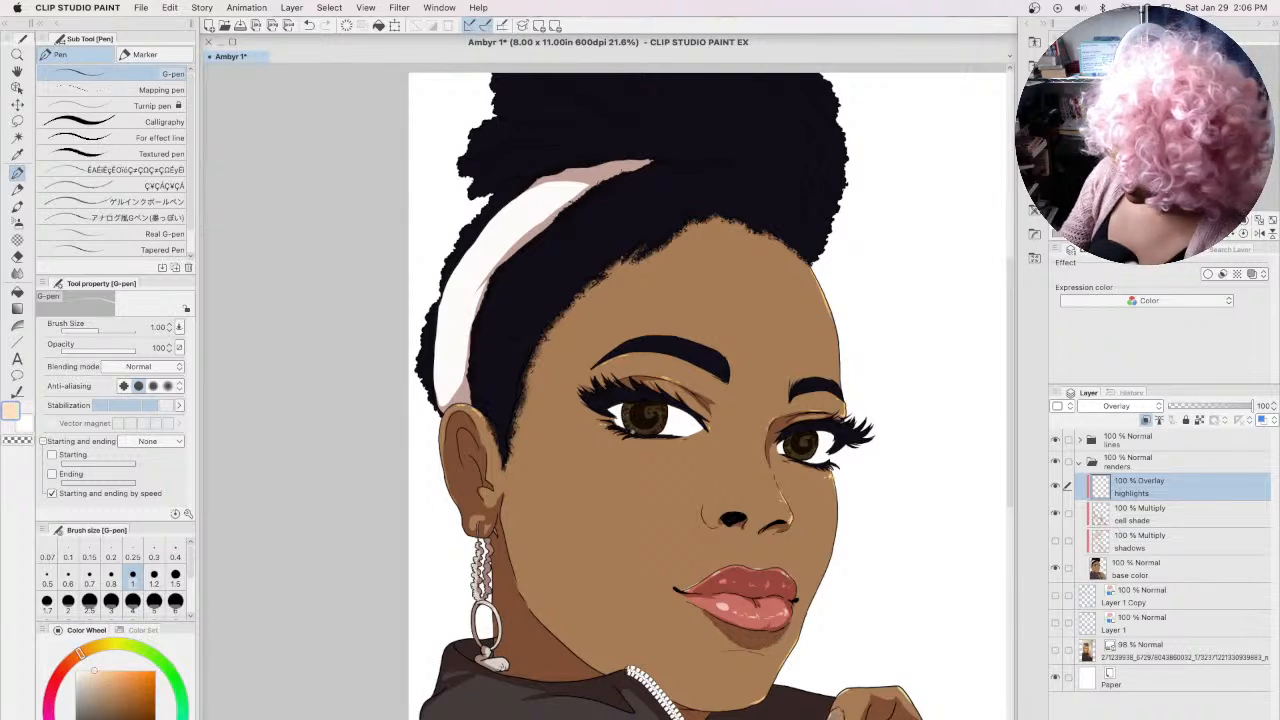
left_click(68, 600)
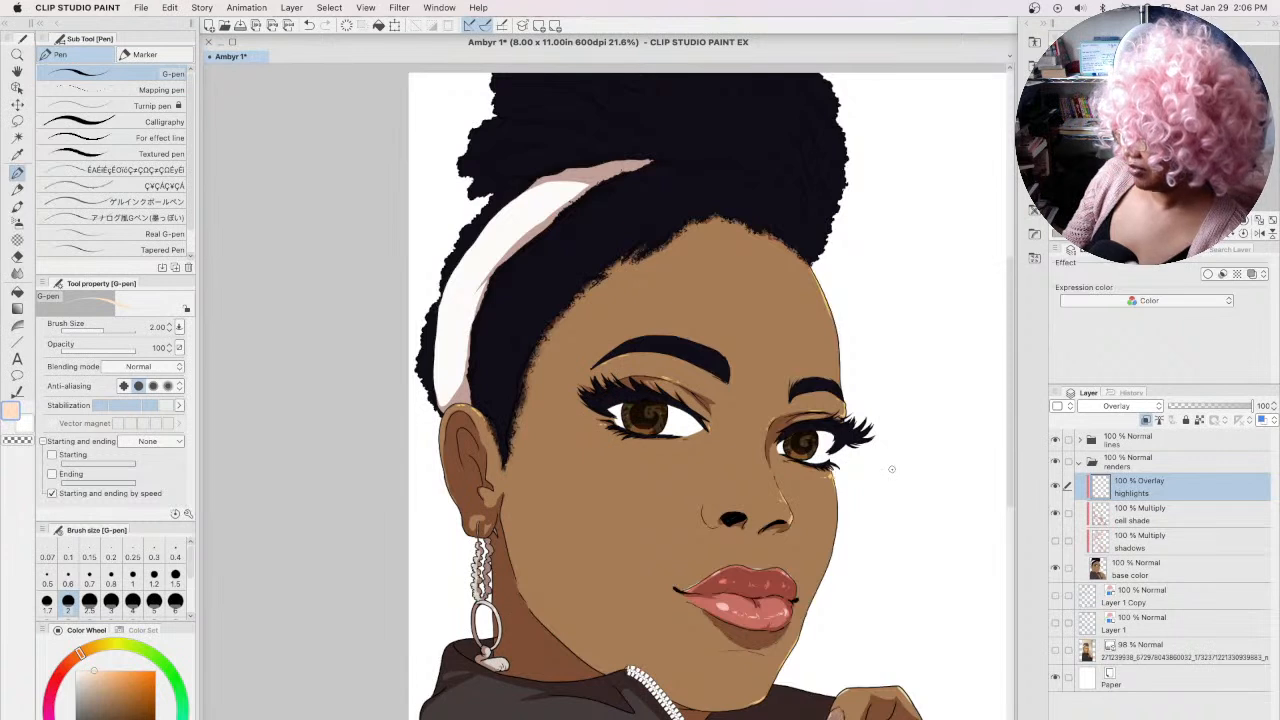
key("[")
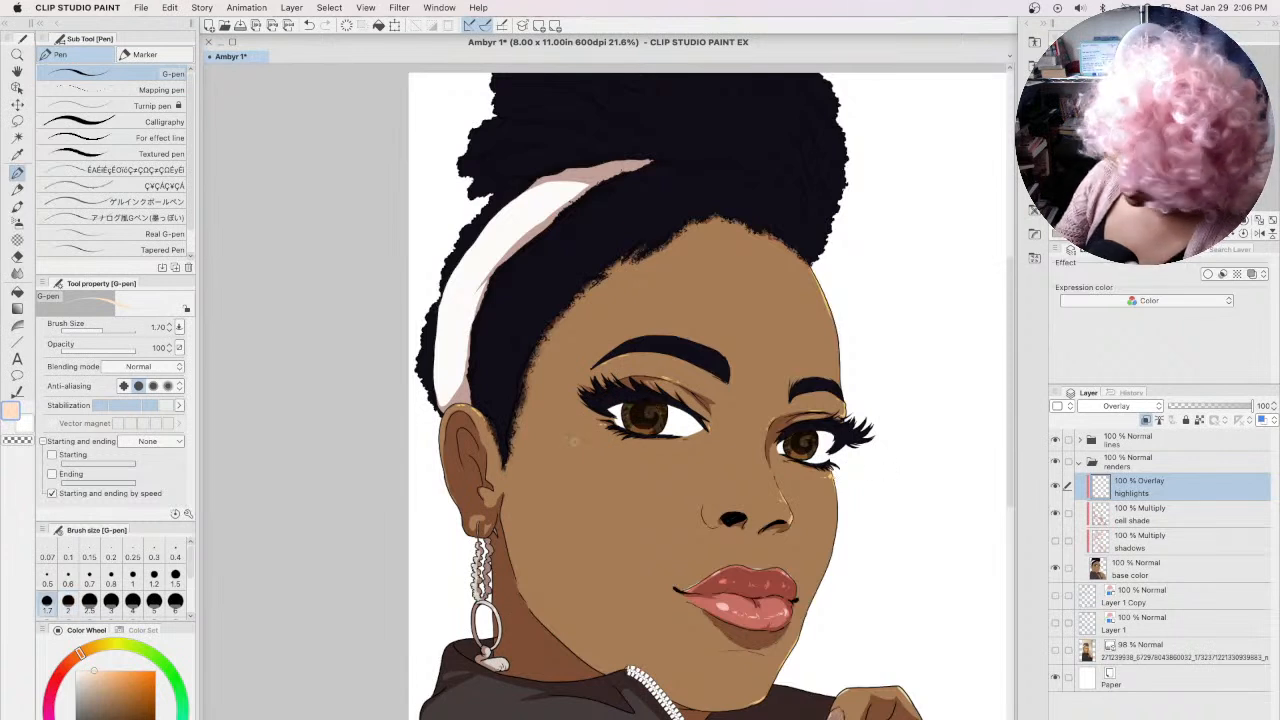
left_click(168, 669)
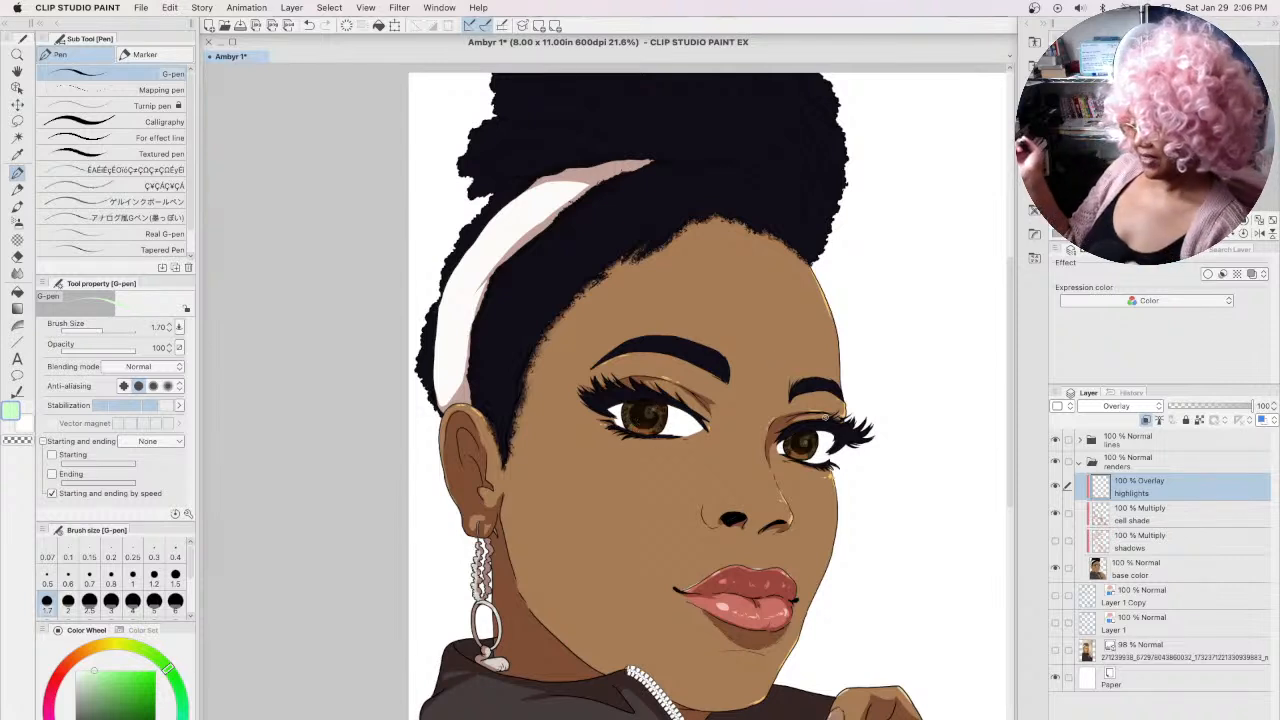
Step: Shade the whites of both eyes under the lashes on the cell shade layer with a muted greyish brown at size 1.70
left_click(1152, 522)
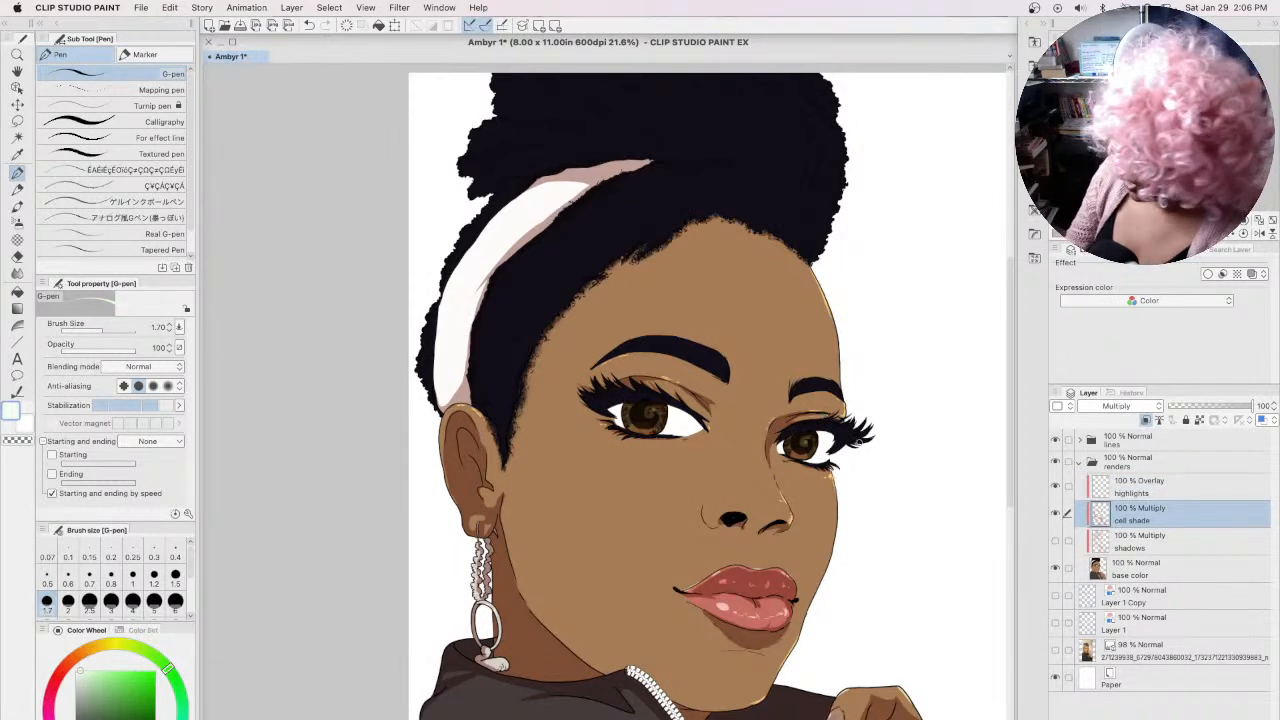
left_click(830, 431, "alt")
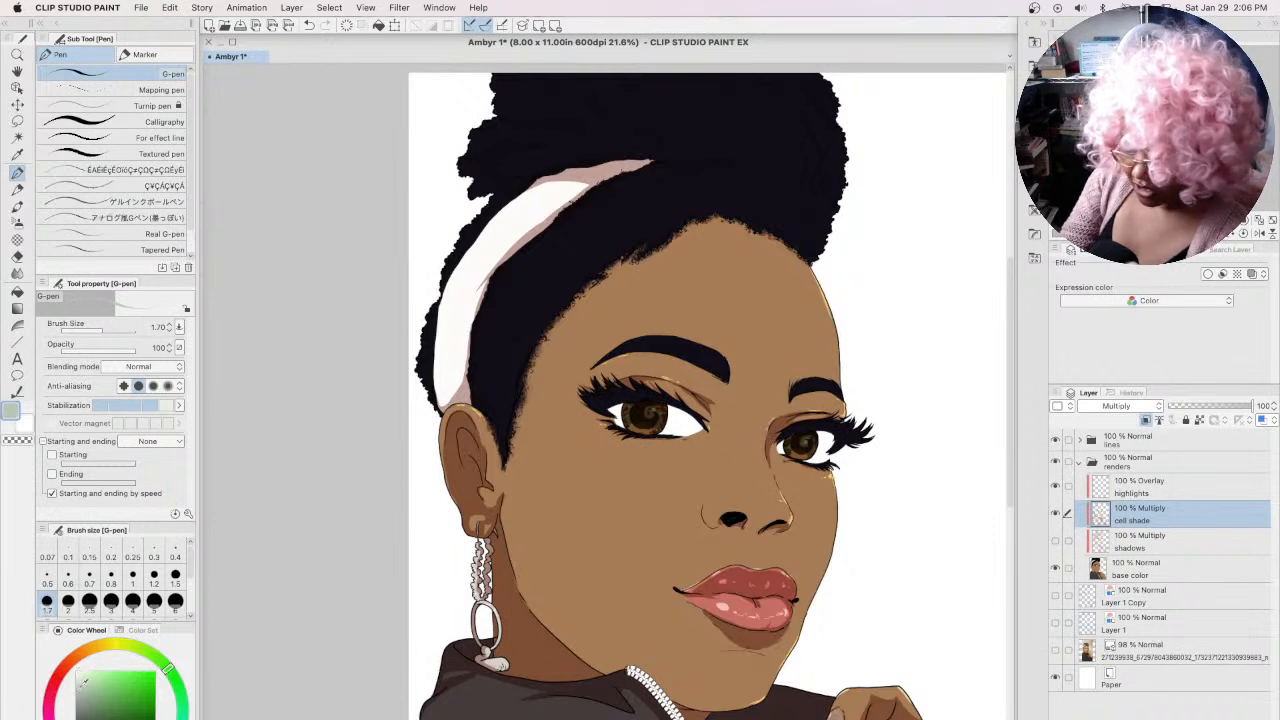
left_click_drag(792, 438, 835, 435)
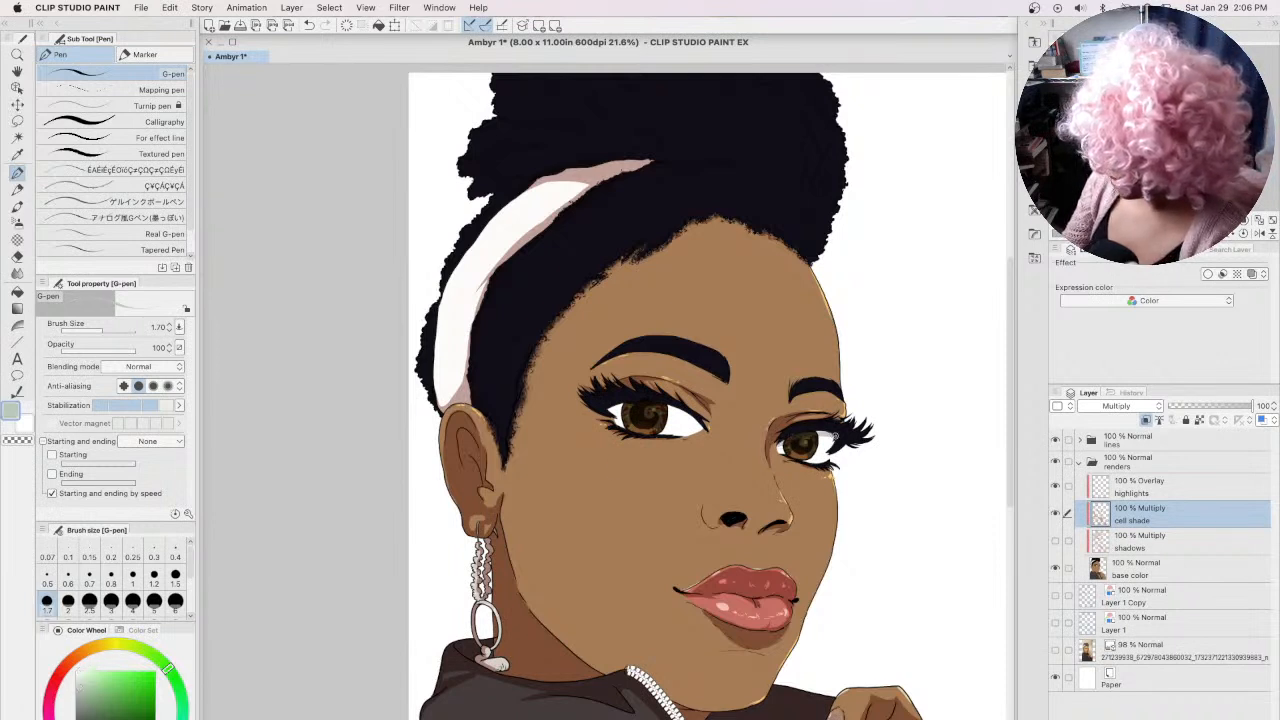
key("super+z")
left_click(88, 714)
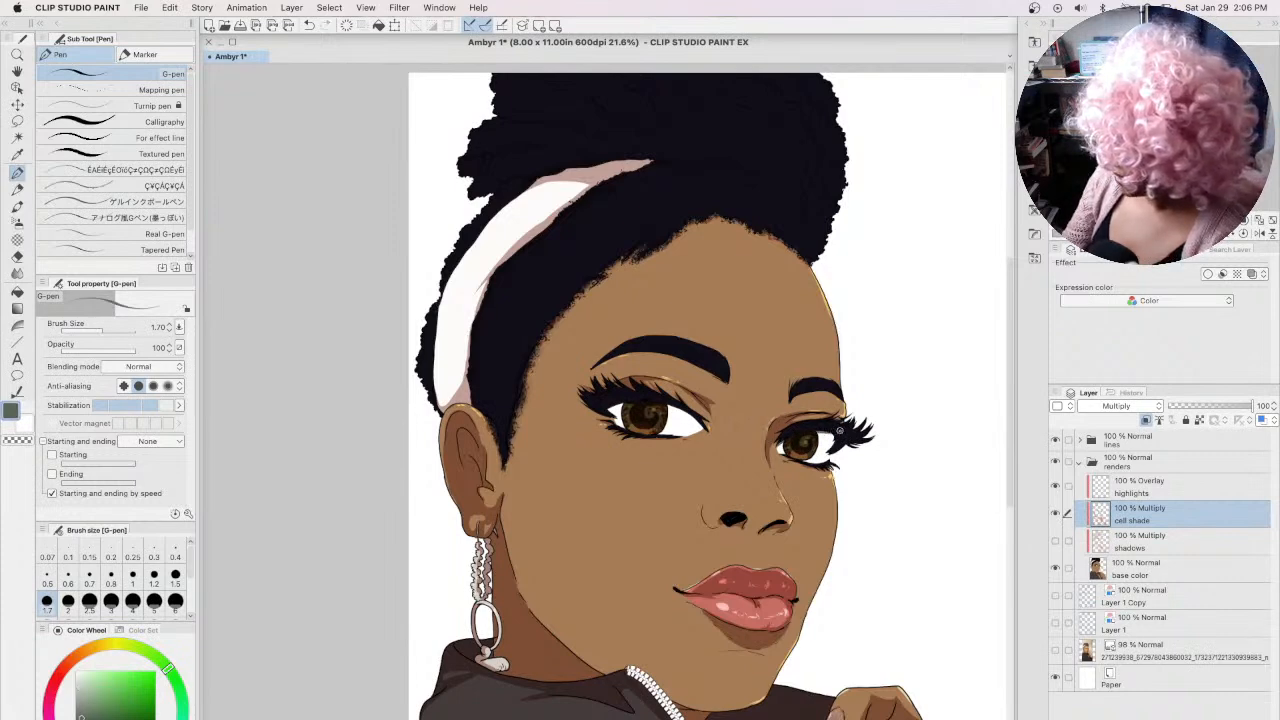
left_click(71, 660)
left_click(86, 701)
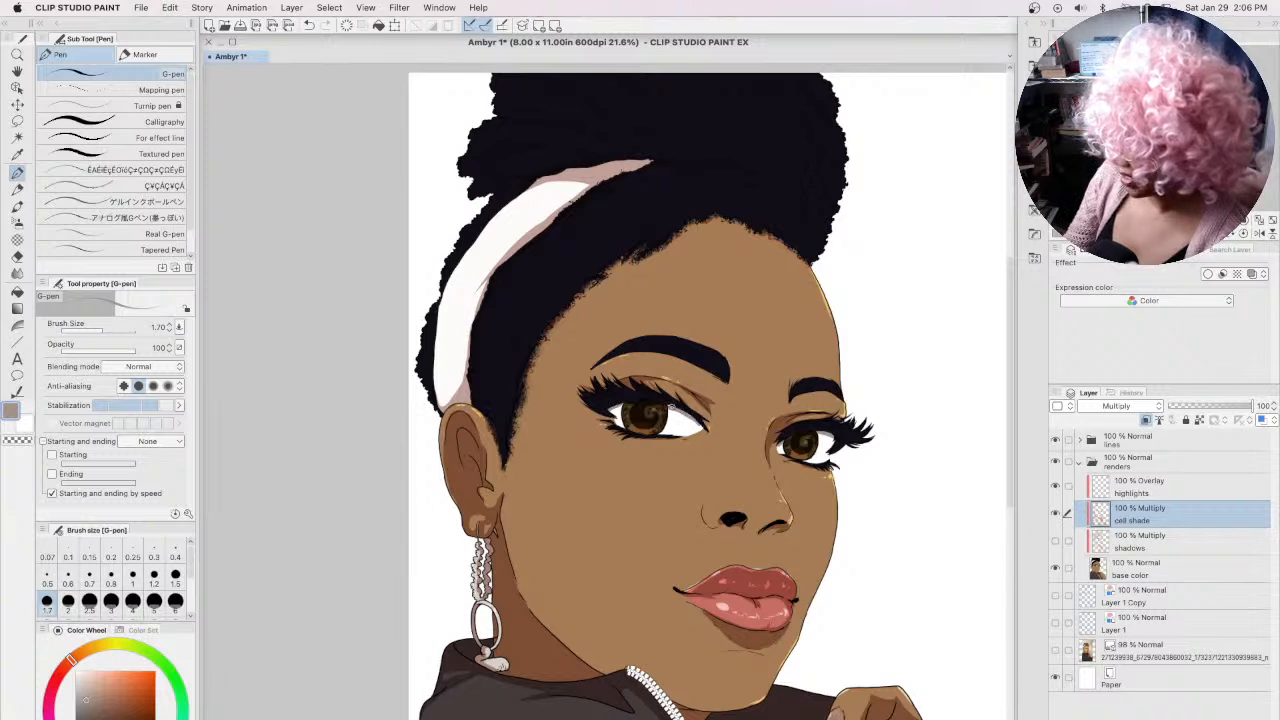
Step: Dab light lavender curl highlights across the hair on the highlights layer with the G-pen at size 5.00
left_click(1160, 490)
scroll(1006, 499, "up", 3)
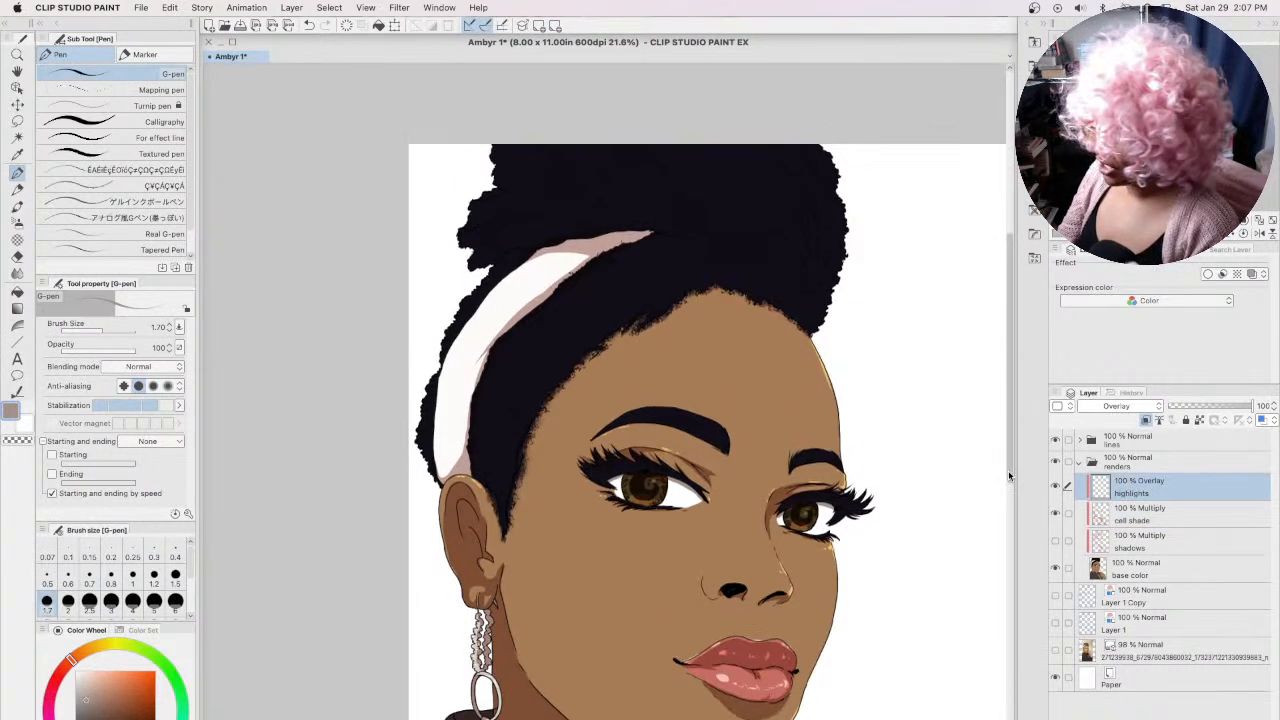
left_click(593, 344, "alt")
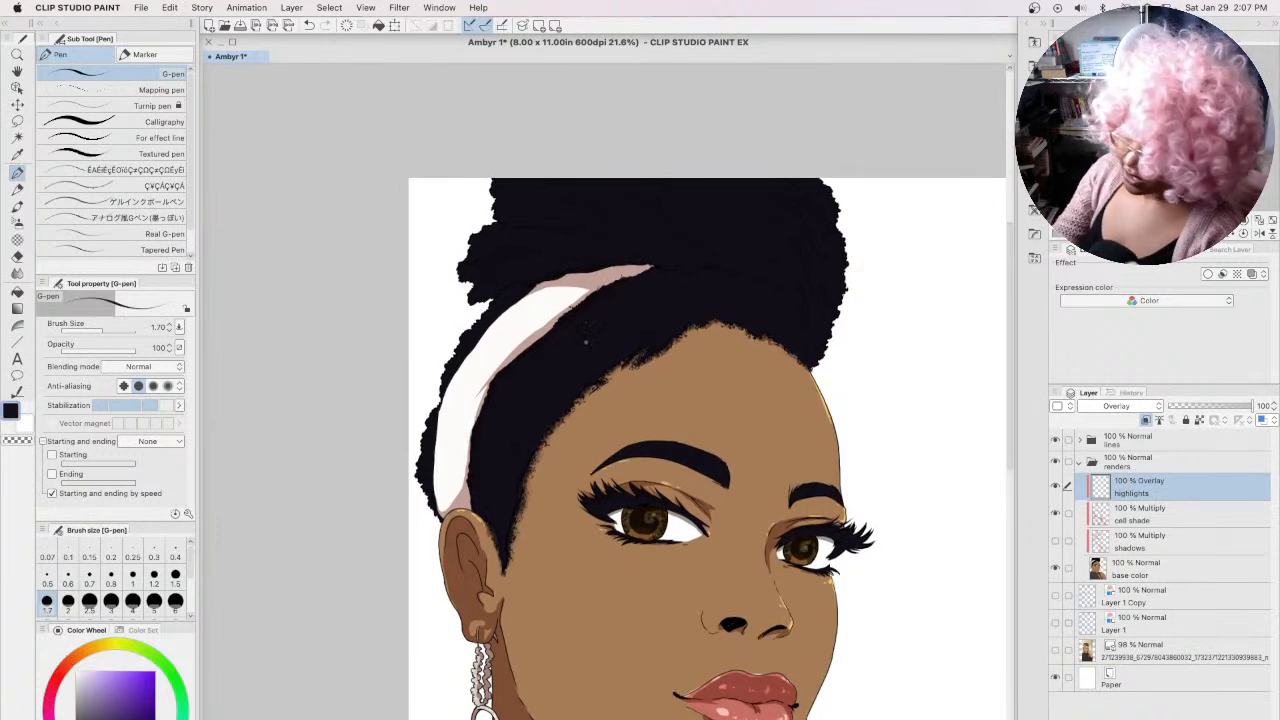
left_click(94, 699)
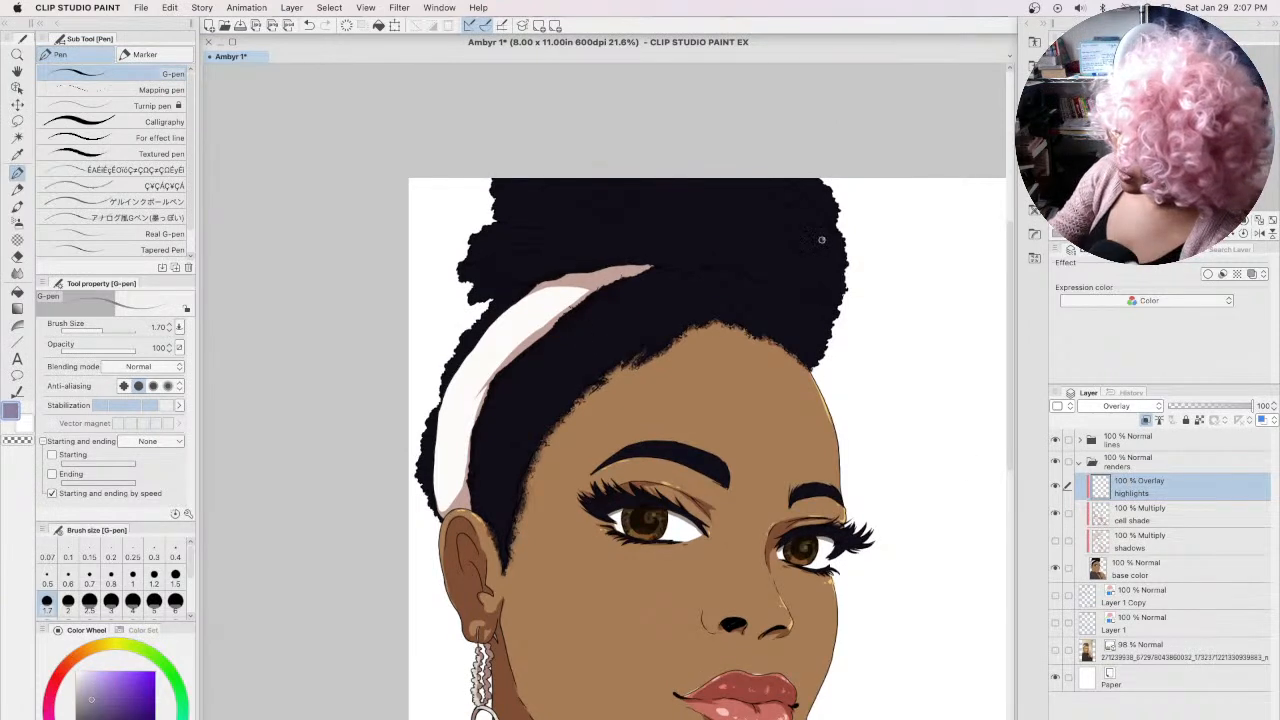
key("bracketright")
key("bracketright")
key("bracketright")
key("bracketright")
key("bracketright")
key("bracketright")
key("bracketleft")
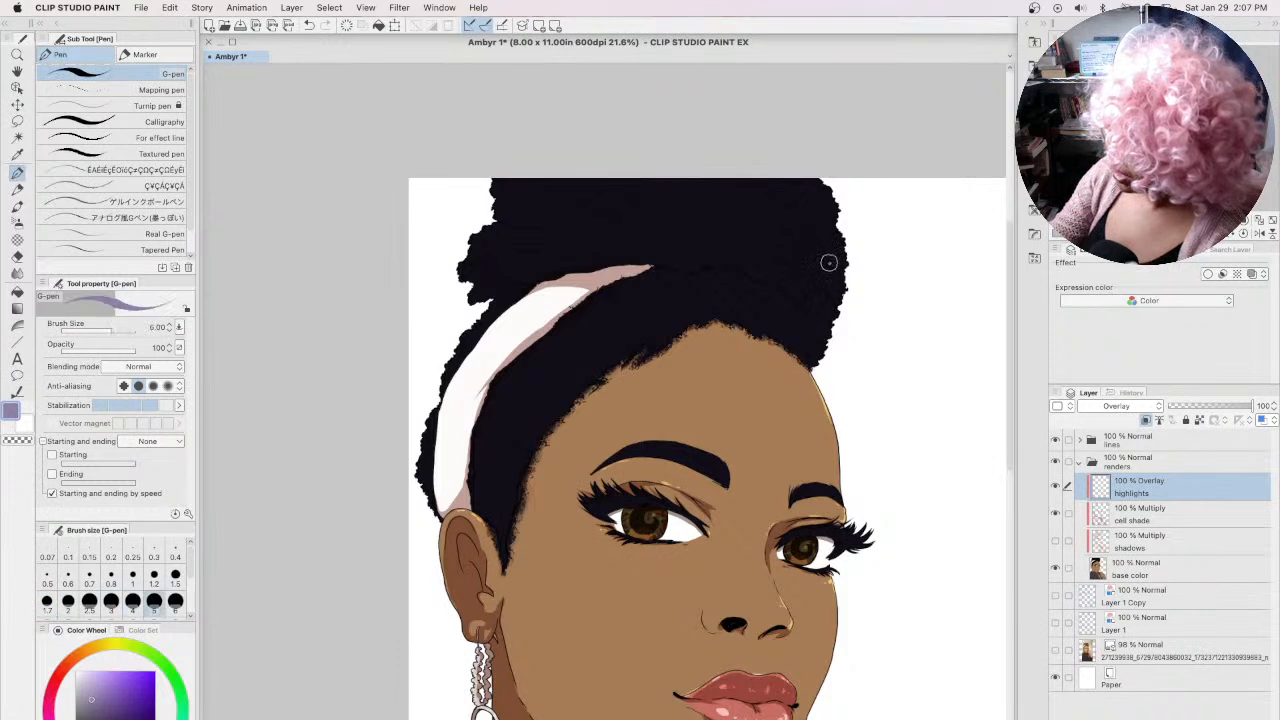
left_click(82, 672)
left_click(89, 671)
mouse_move(840, 275)
left_mouse_down()
mouse_move(824, 281)
mouse_move(823, 322)
left_mouse_up()
left_click_drag(739, 300, 747, 306)
left_click_drag(643, 289, 675, 298)
left_click_drag(794, 233, 799, 229)
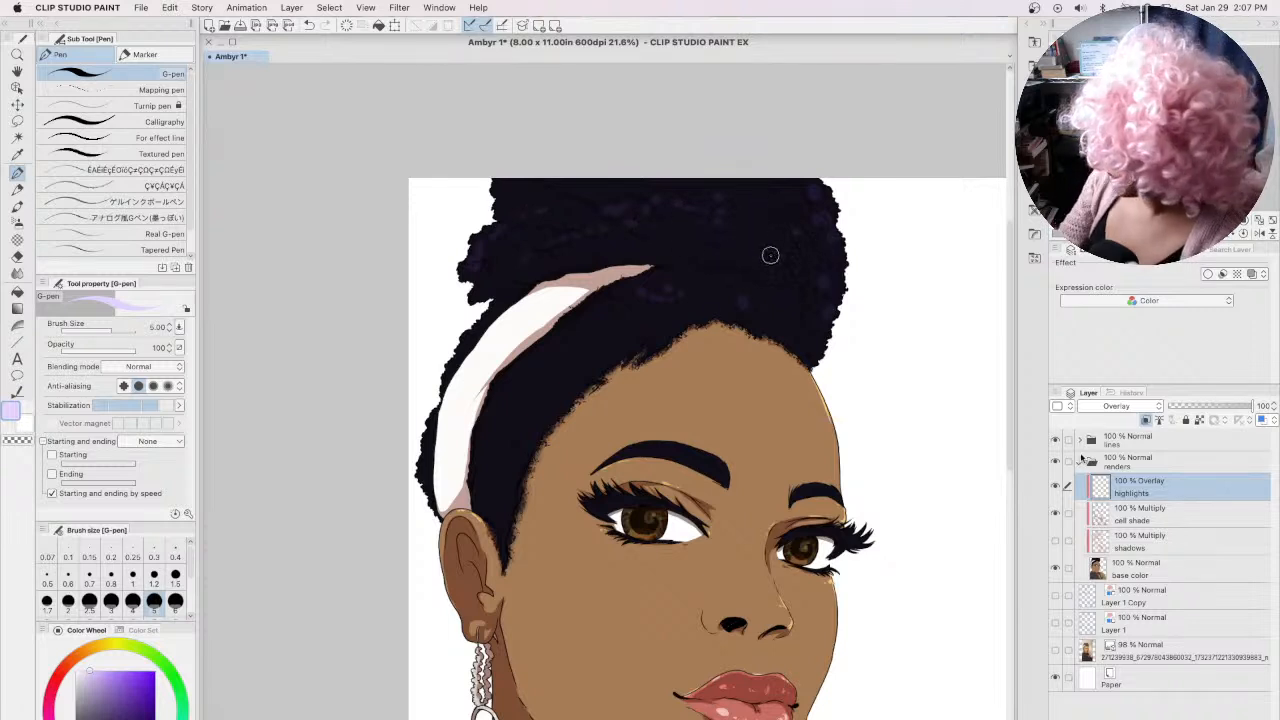
left_click(1056, 568)
left_click(1056, 568)
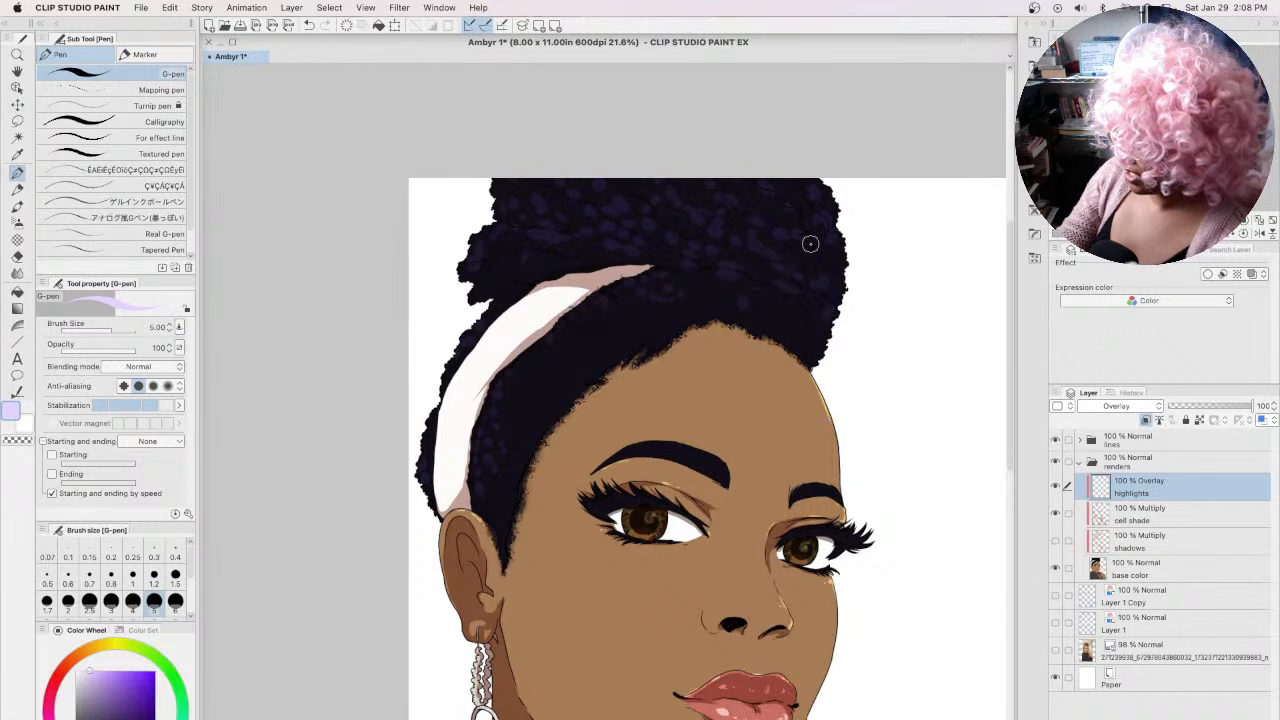
Step: Dab more lavender highlights on the bun and resample the lavender with the highlights layer briefly in Normal mode, returning it to Overlay
mouse_move(773, 224)
left_mouse_down()
mouse_move(821, 278)
mouse_move(726, 243)
left_mouse_up()
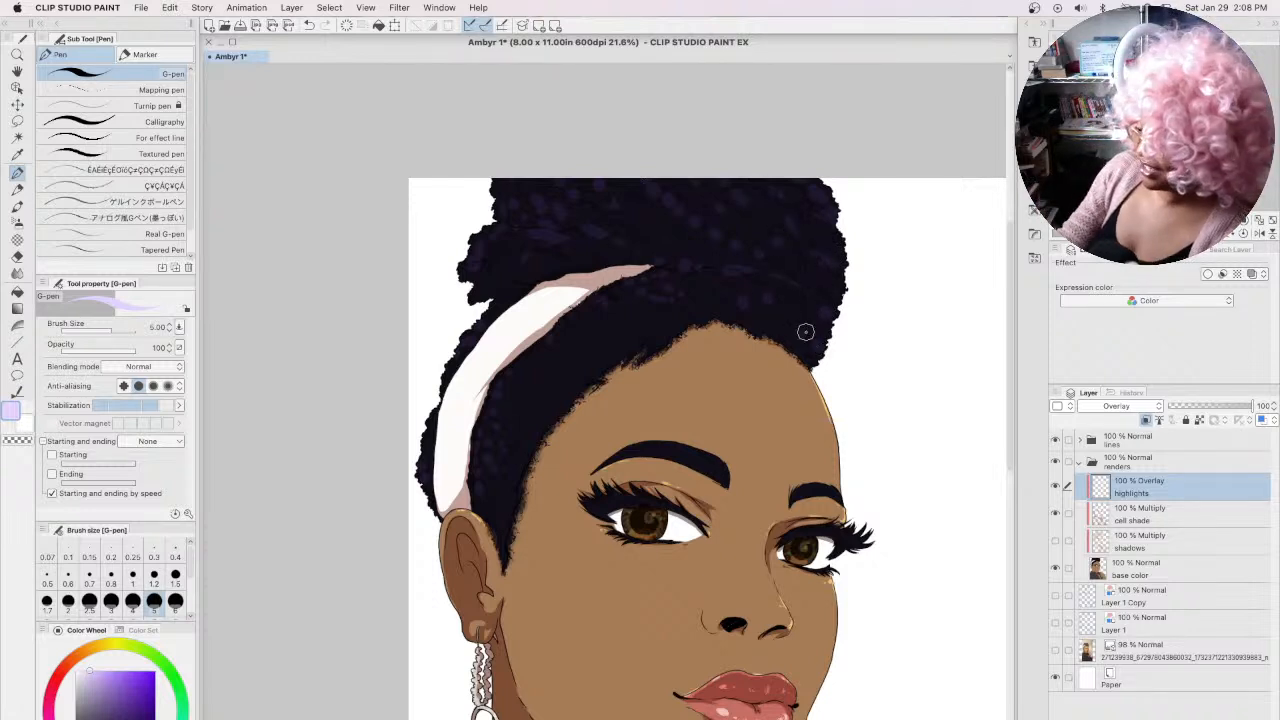
left_click(651, 248, "alt")
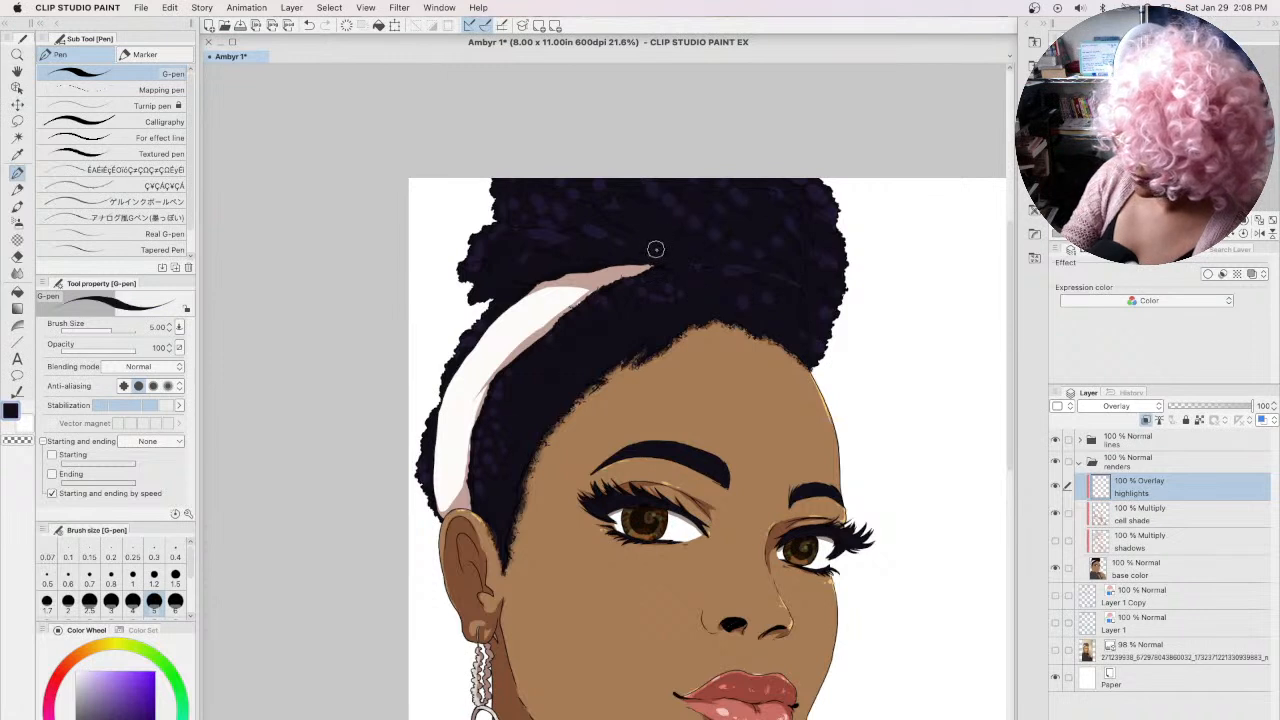
left_click(1127, 407)
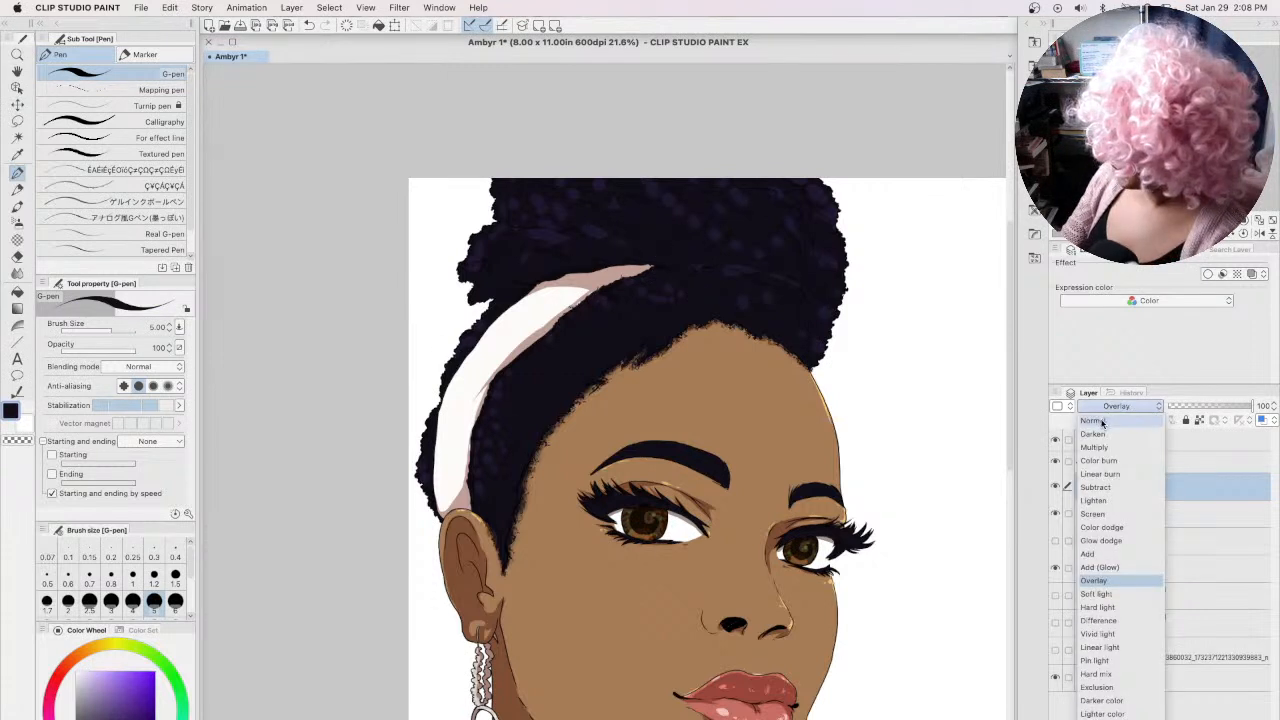
left_click(1099, 421)
left_click(714, 233, "alt")
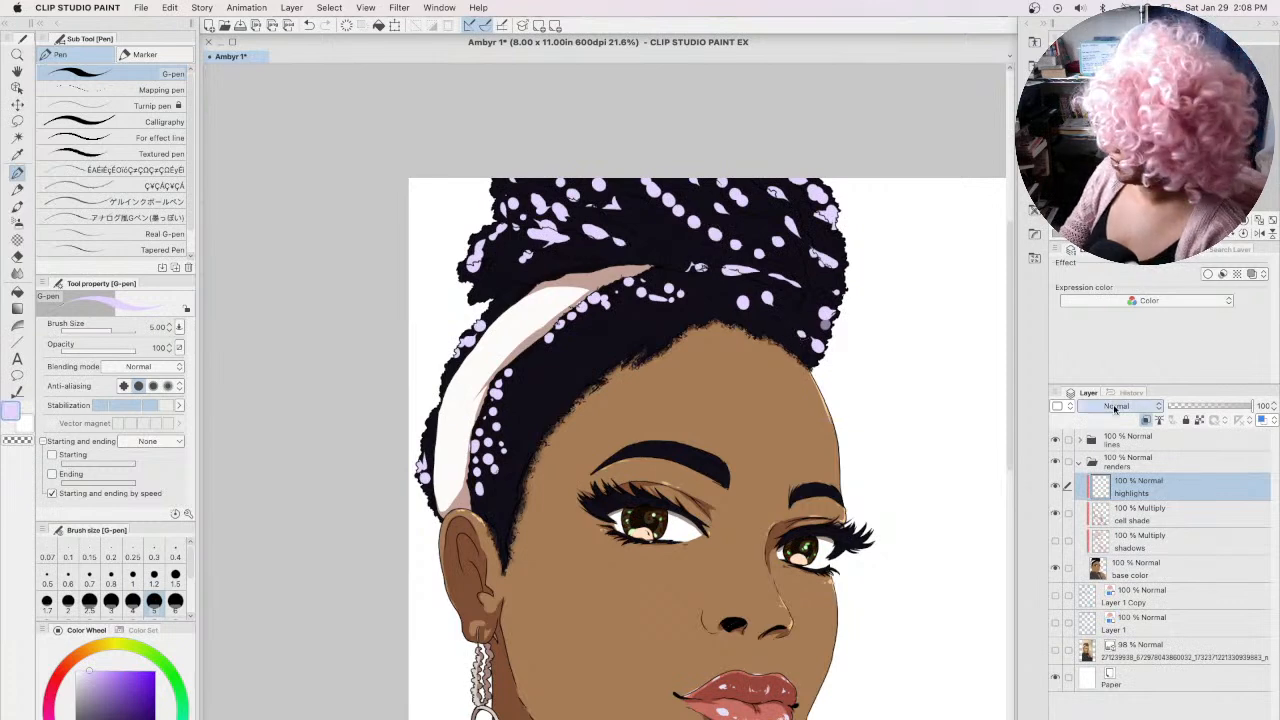
left_click(1115, 407)
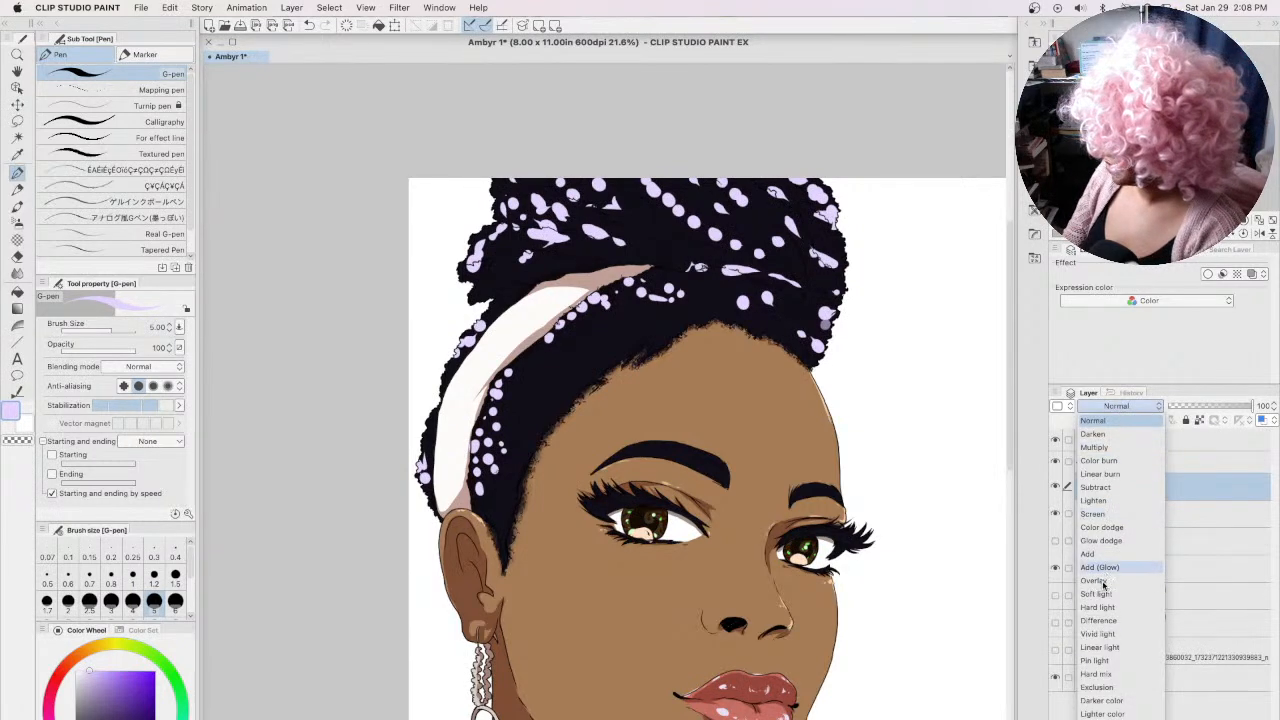
left_click(1100, 580)
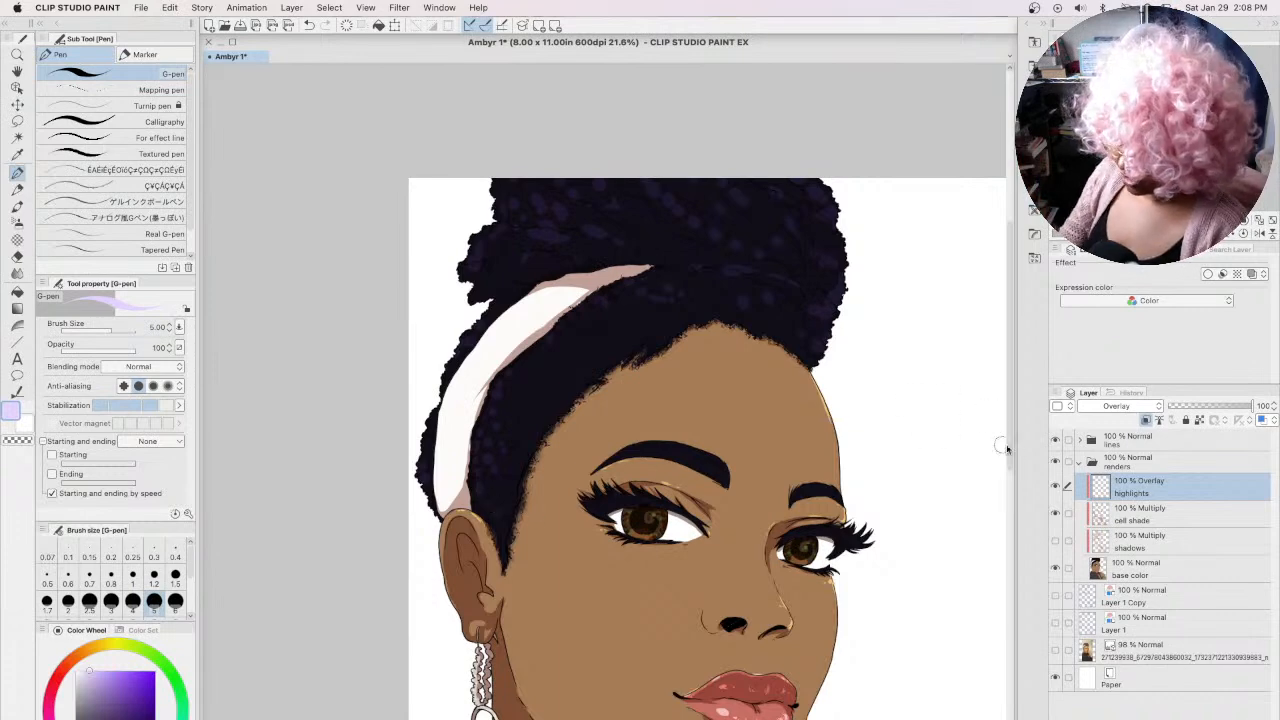
Step: Set the G-pen size to 1.70 and save the illustration
scroll(1000, 455, "down", 3)
left_click(46, 601)
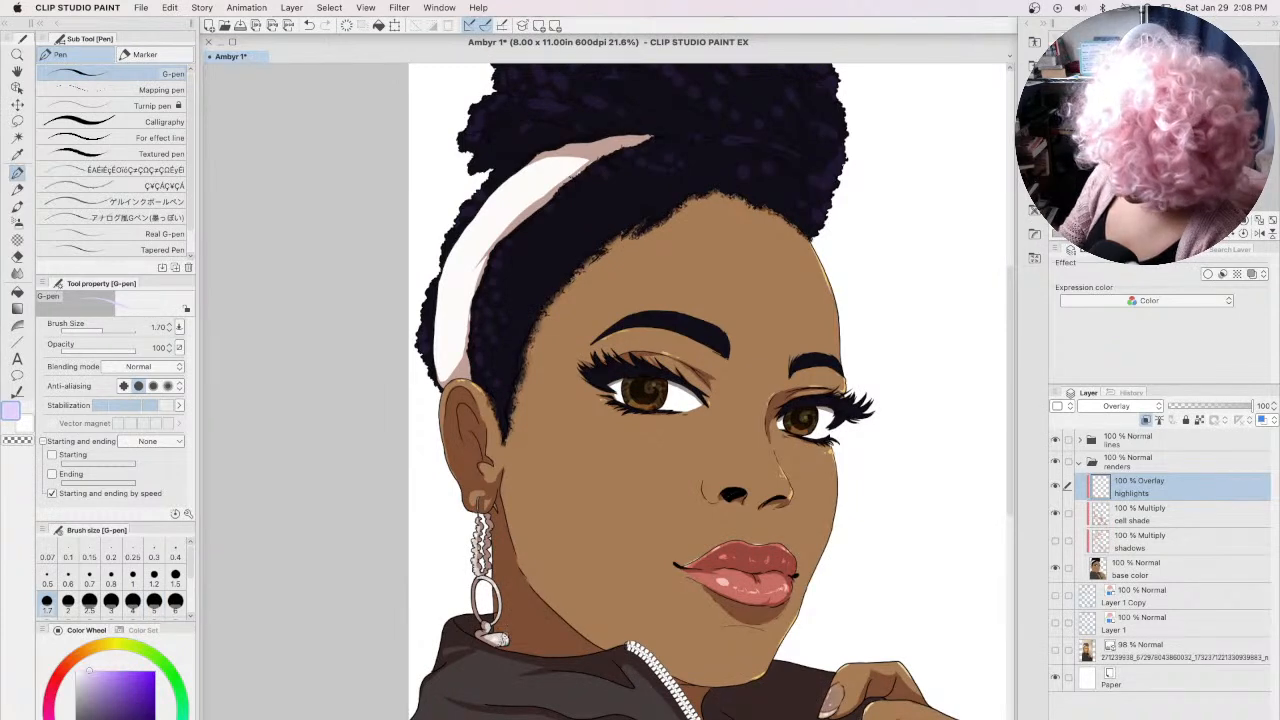
scroll(1014, 516, "down", 4)
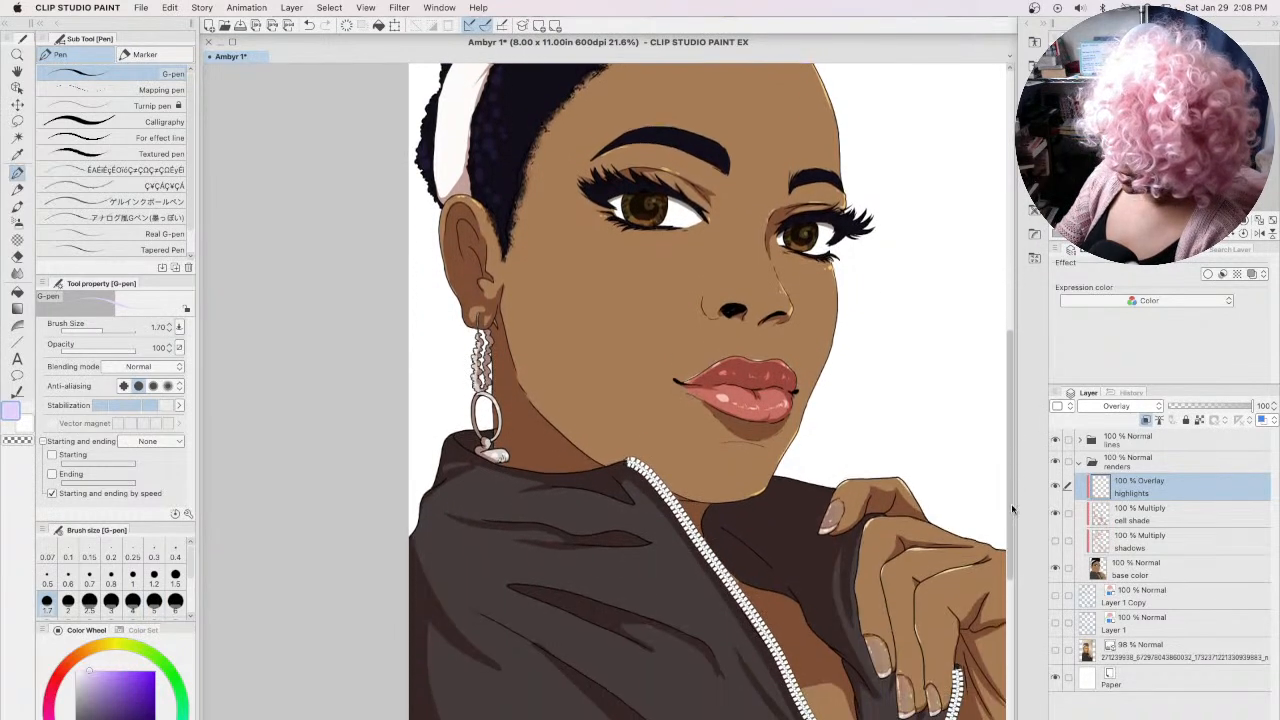
scroll(1014, 516, "up", 2)
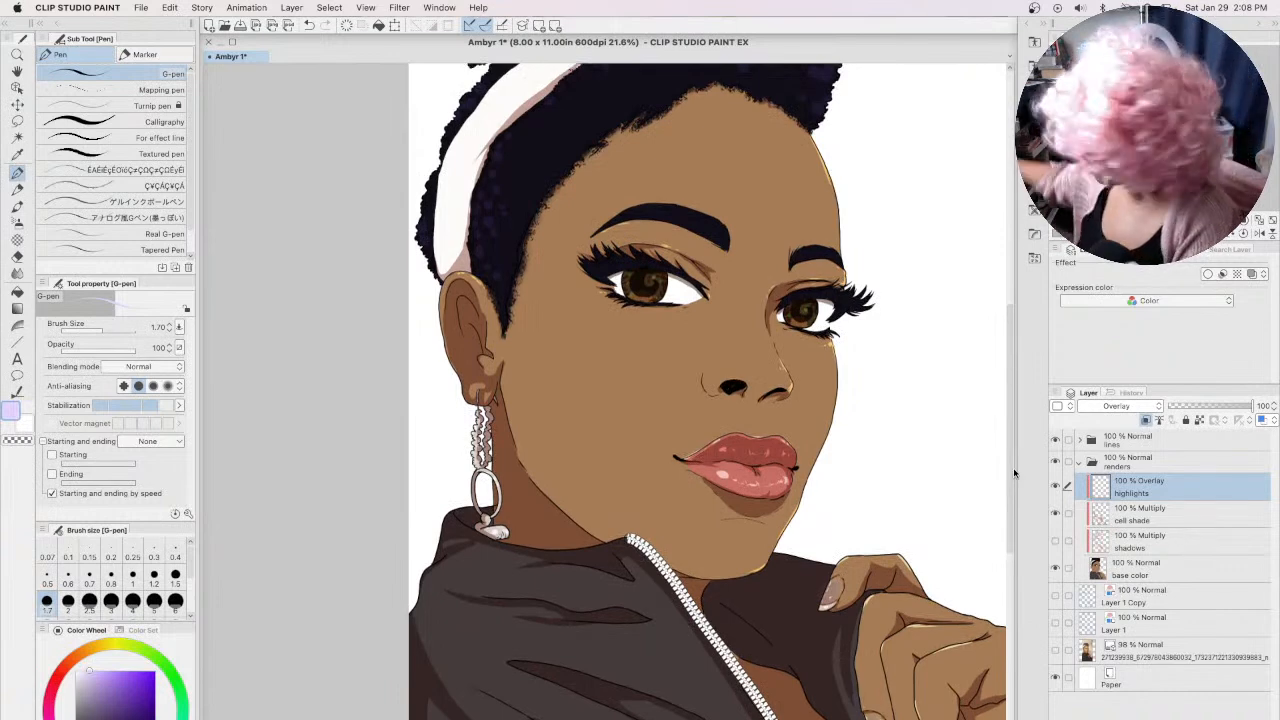
key("super+s")
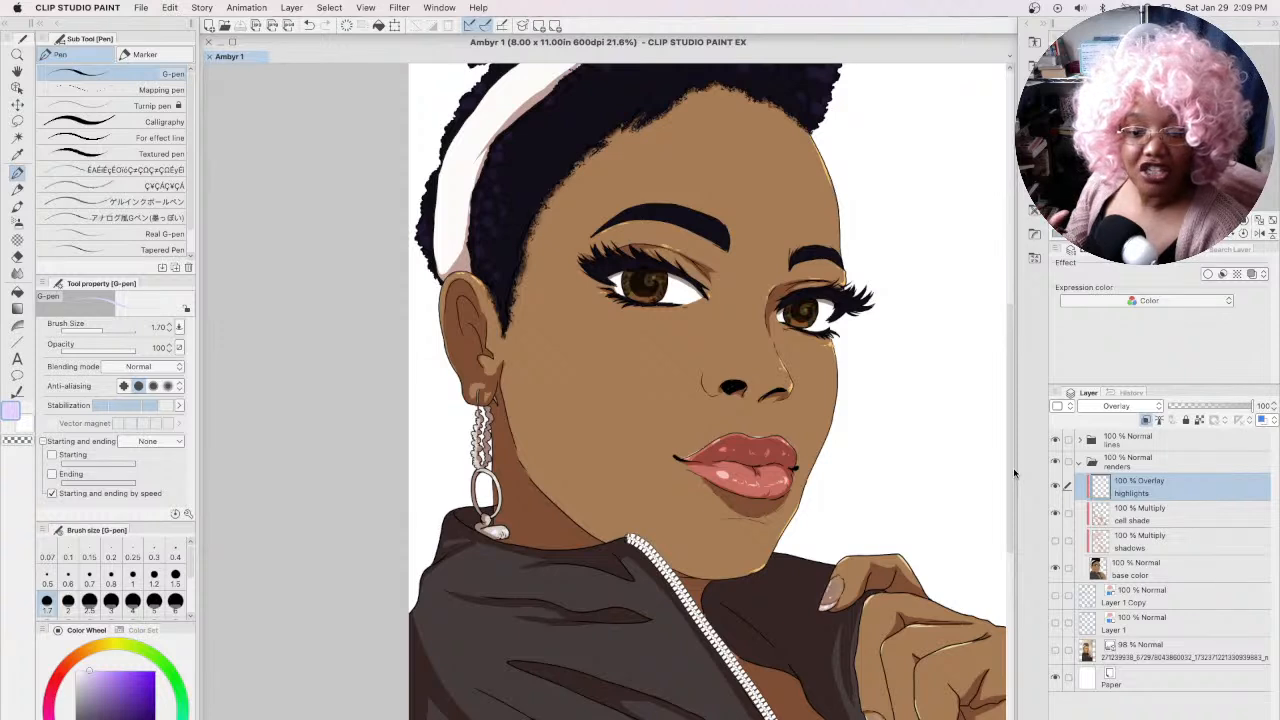
left_click_drag(1010, 376, 999, 323)
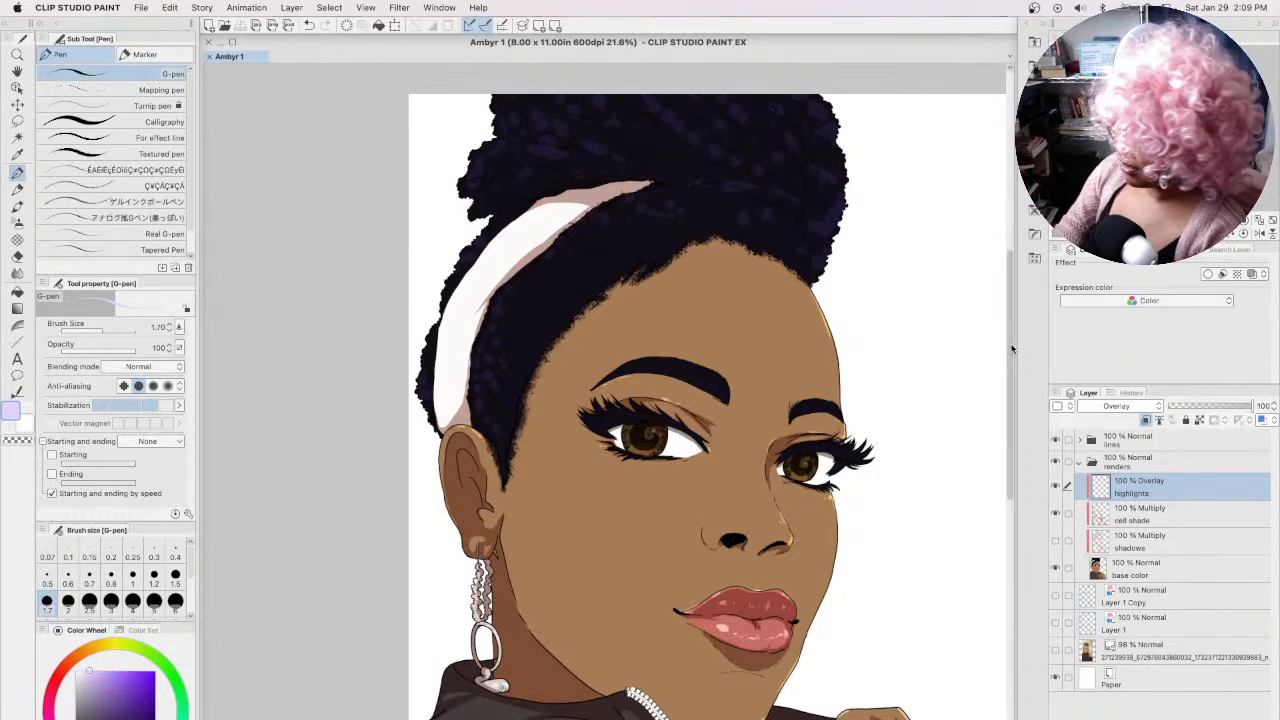
left_click(654, 400)
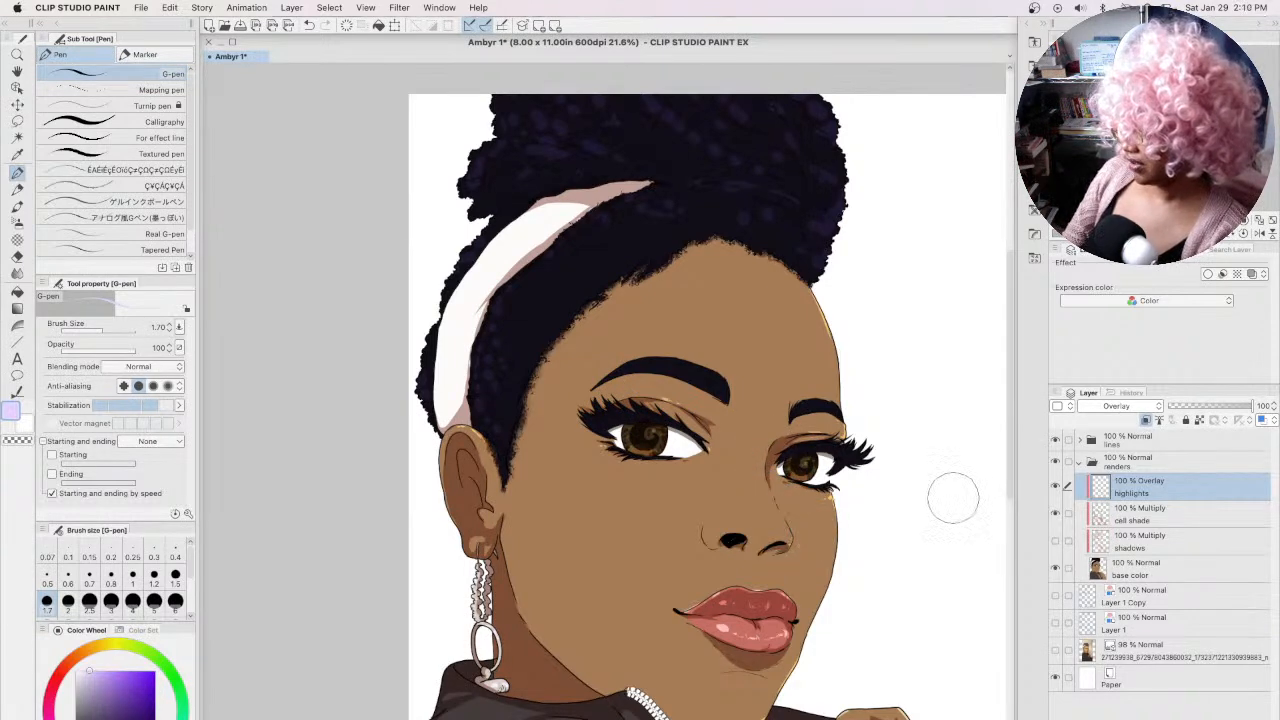
key("ctrl+z")
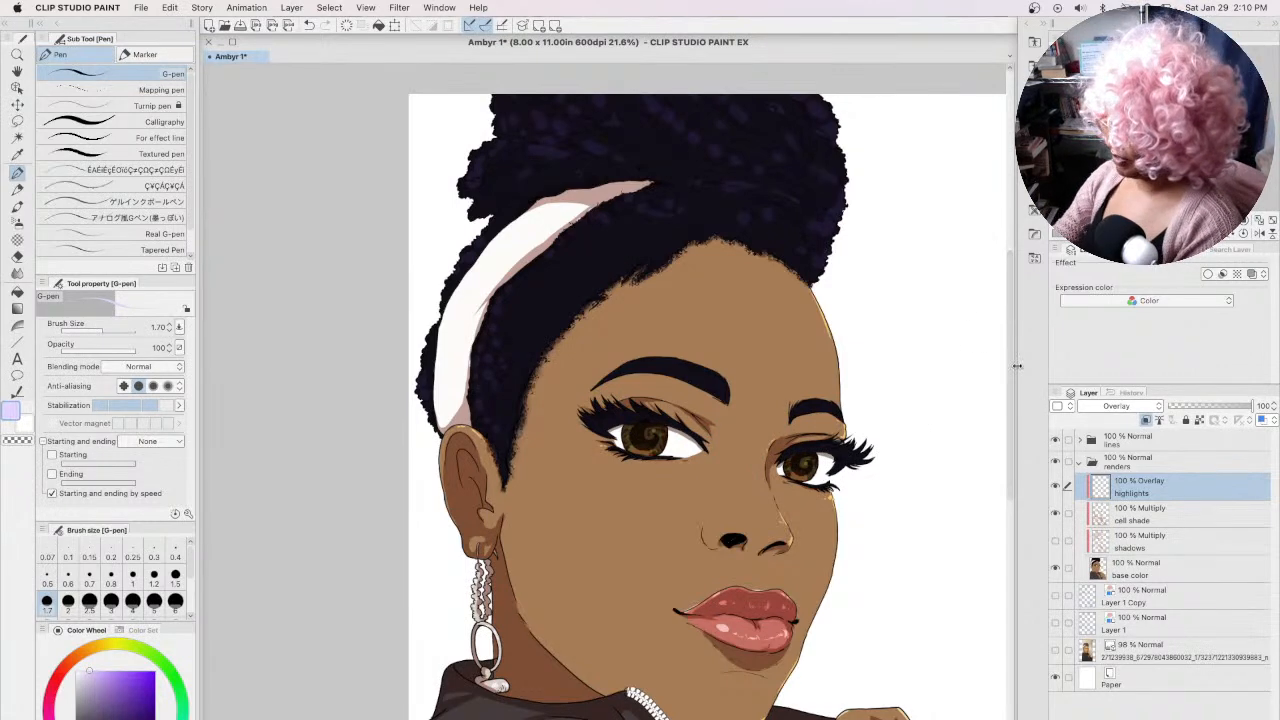
Step: Examine the whole portrait from the hair down to the jacket and hand at 17.2% zoom, keeping the highlights layer selected
left_click_drag(1011, 371, 1024, 414)
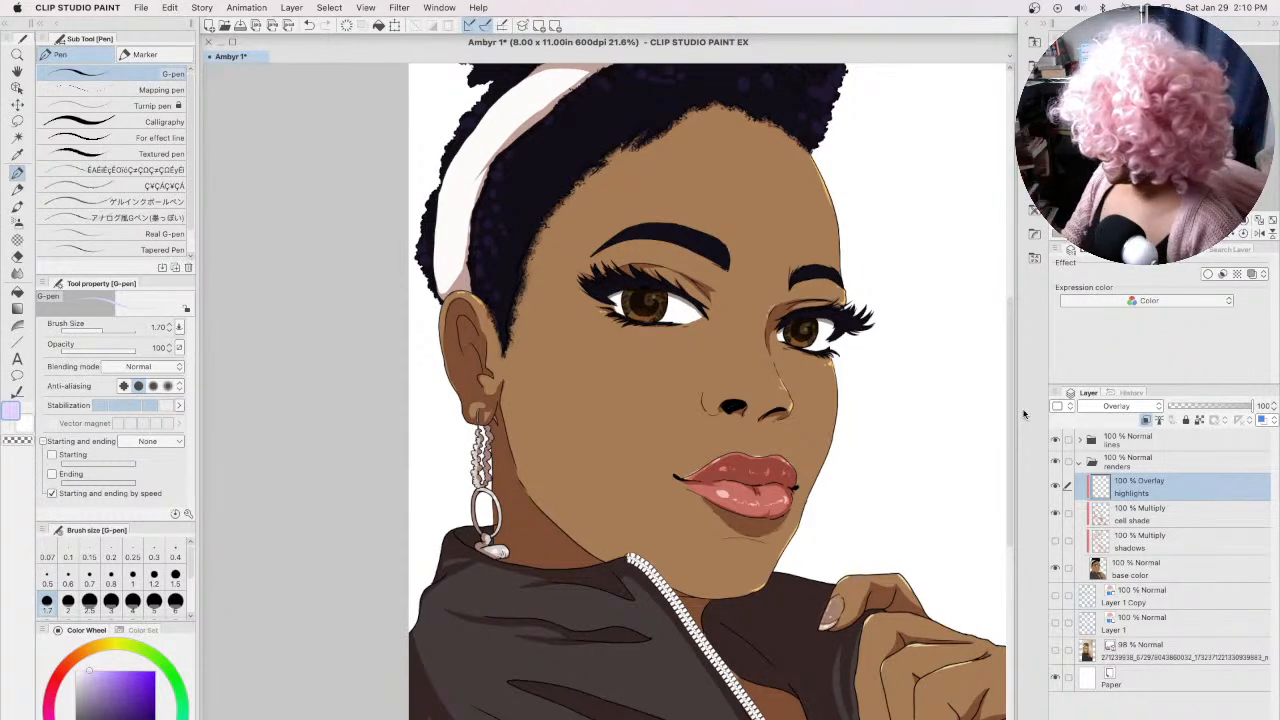
left_click(1166, 516)
mouse_move(1007, 509)
left_mouse_down()
mouse_move(1006, 557)
mouse_move(1000, 517)
mouse_move(946, 500)
left_mouse_up()
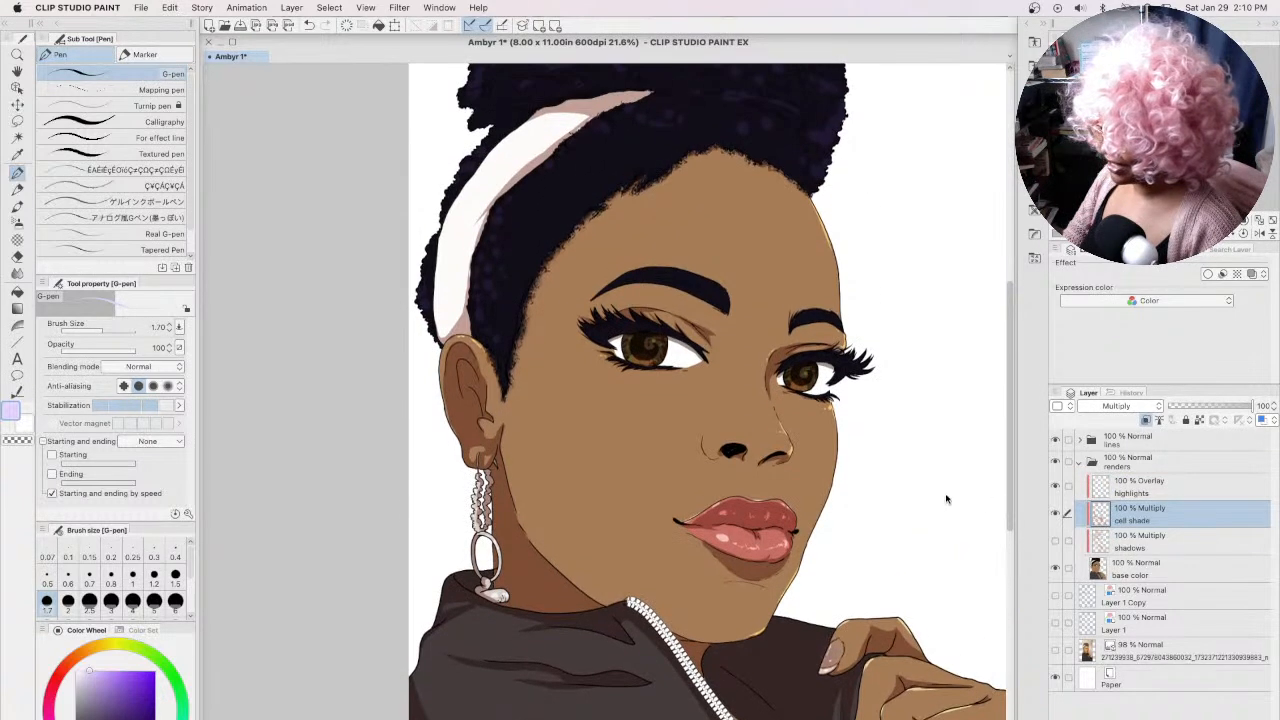
scroll(636, 530, "down", 3)
scroll(636, 530, "up", 2)
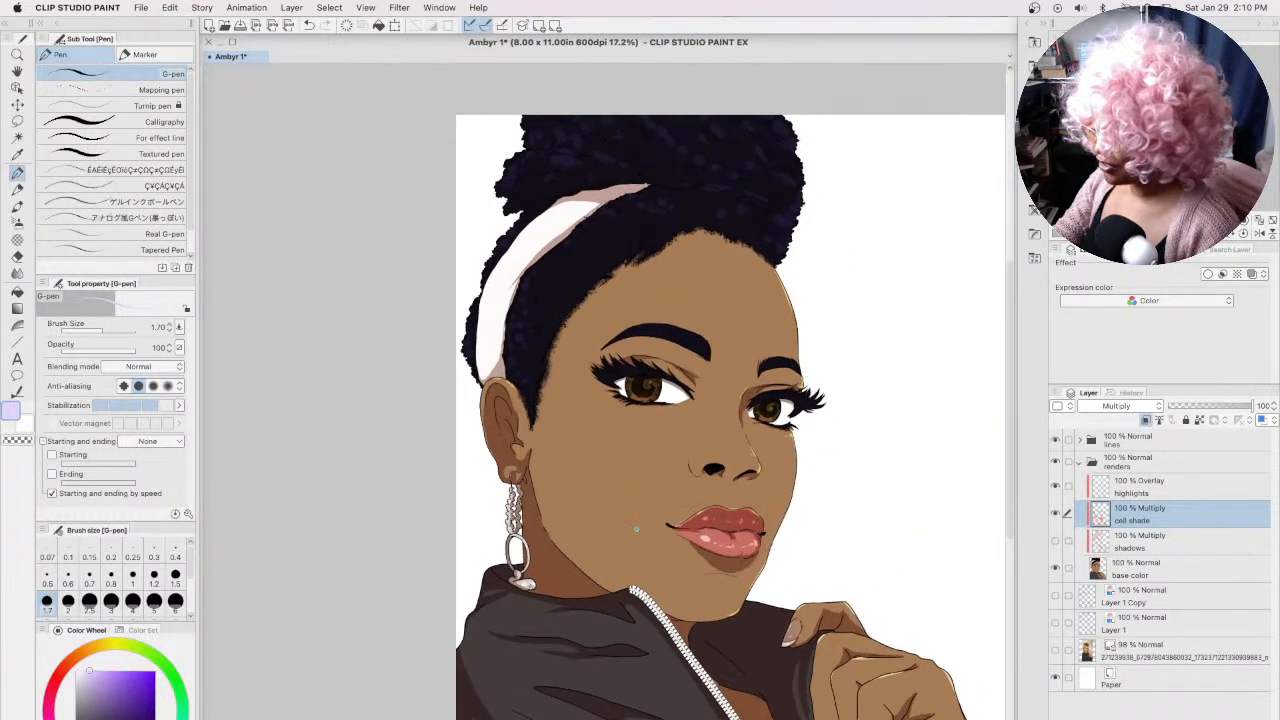
left_click_drag(1008, 356, 1006, 396)
left_click_drag(703, 718, 741, 718)
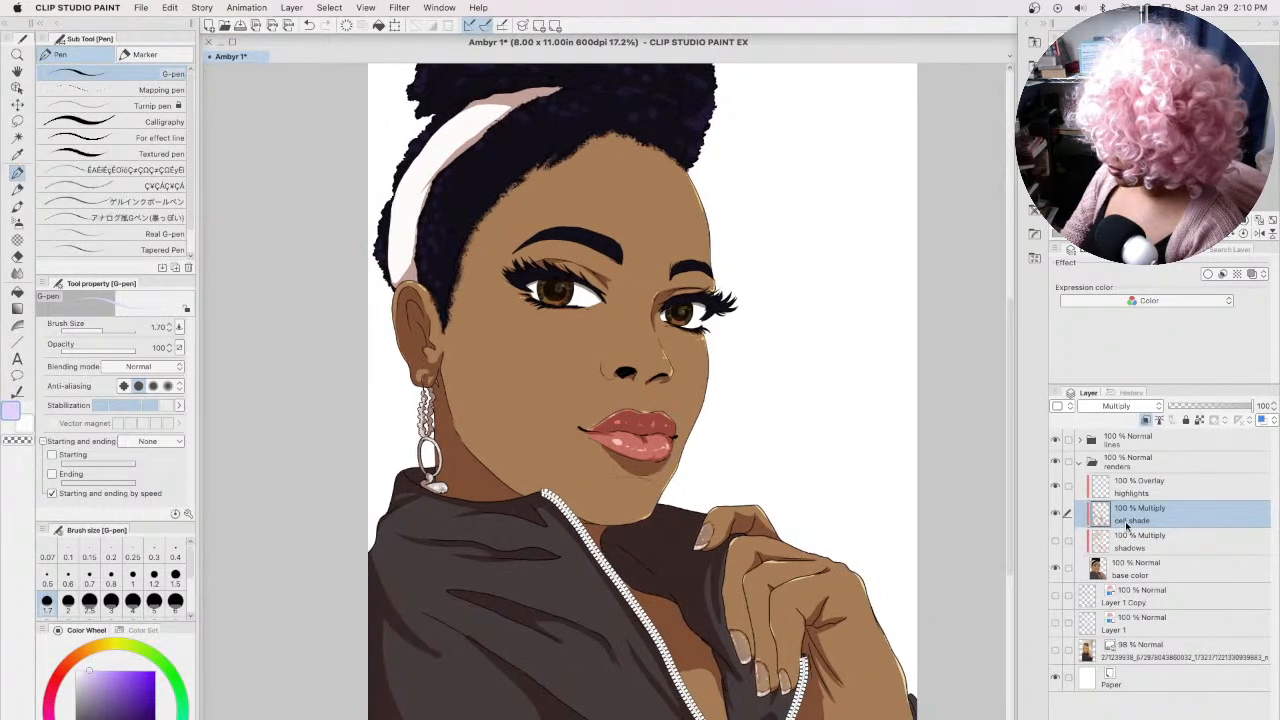
left_click(1150, 486)
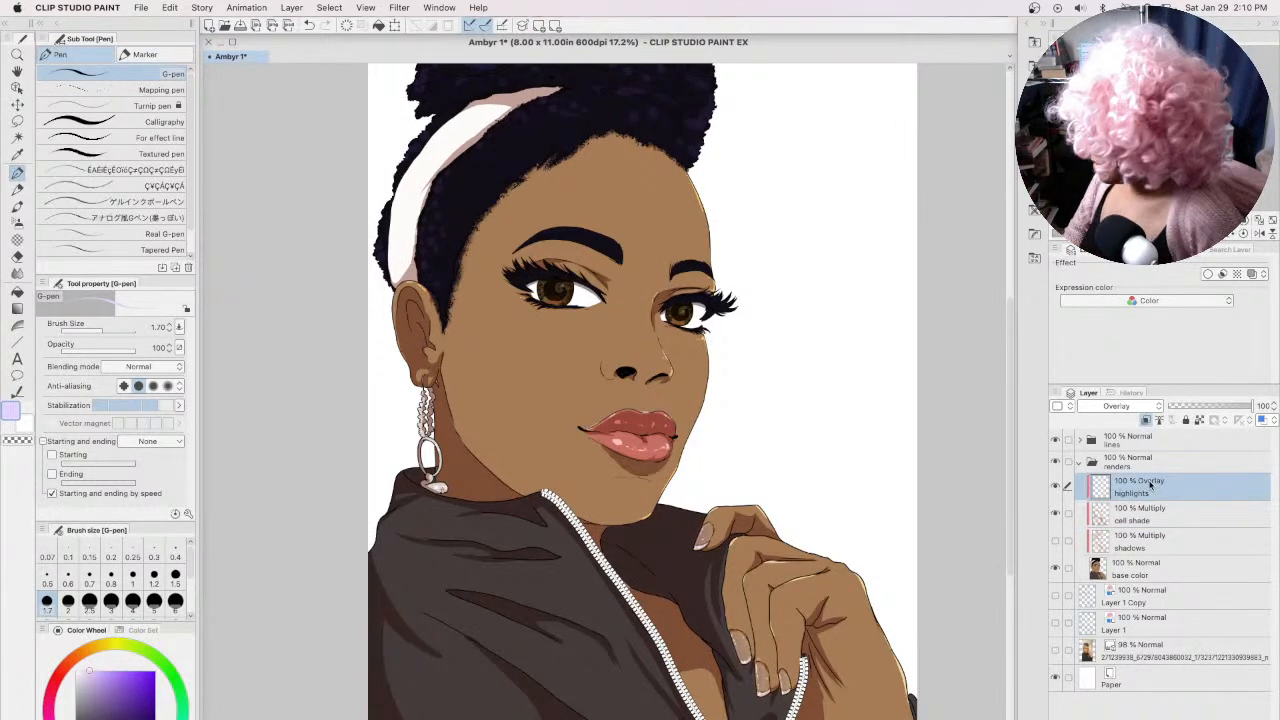
Step: Turn on the reference photo layer and compare it with the portrait by hiding and restoring the lines and renders folders
left_click(1055, 462)
left_click(1055, 649)
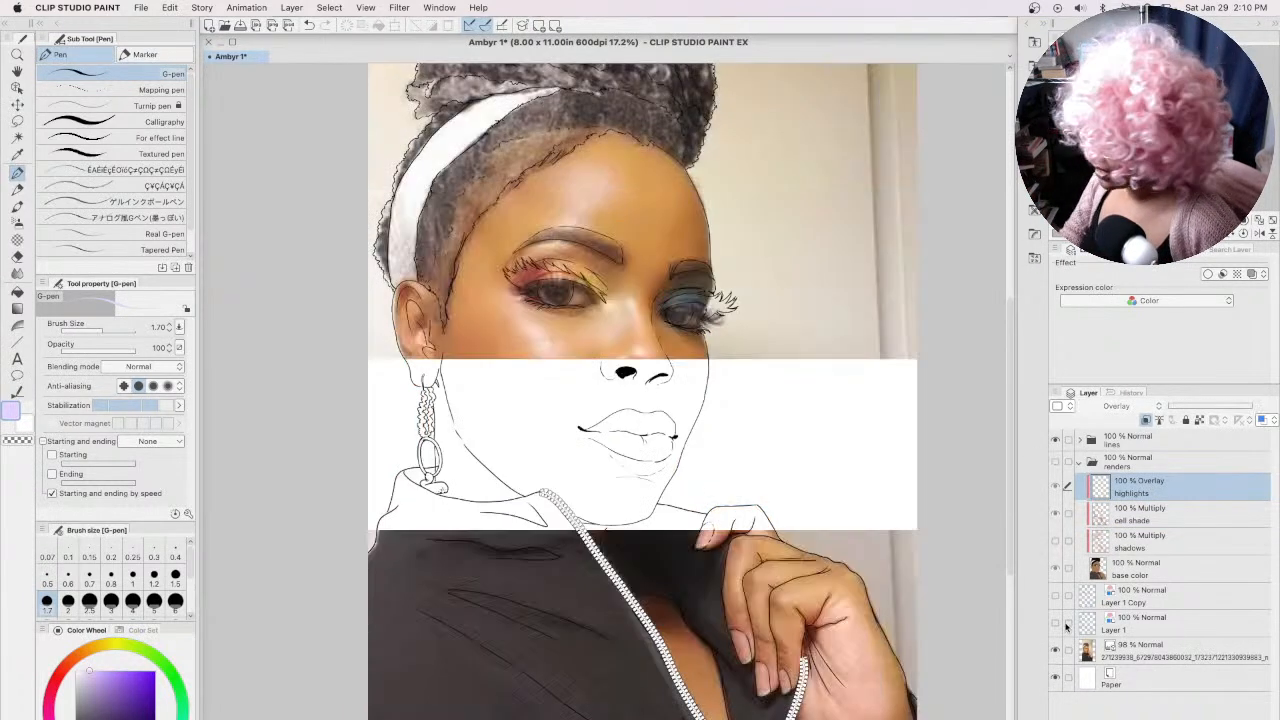
left_click(1055, 440)
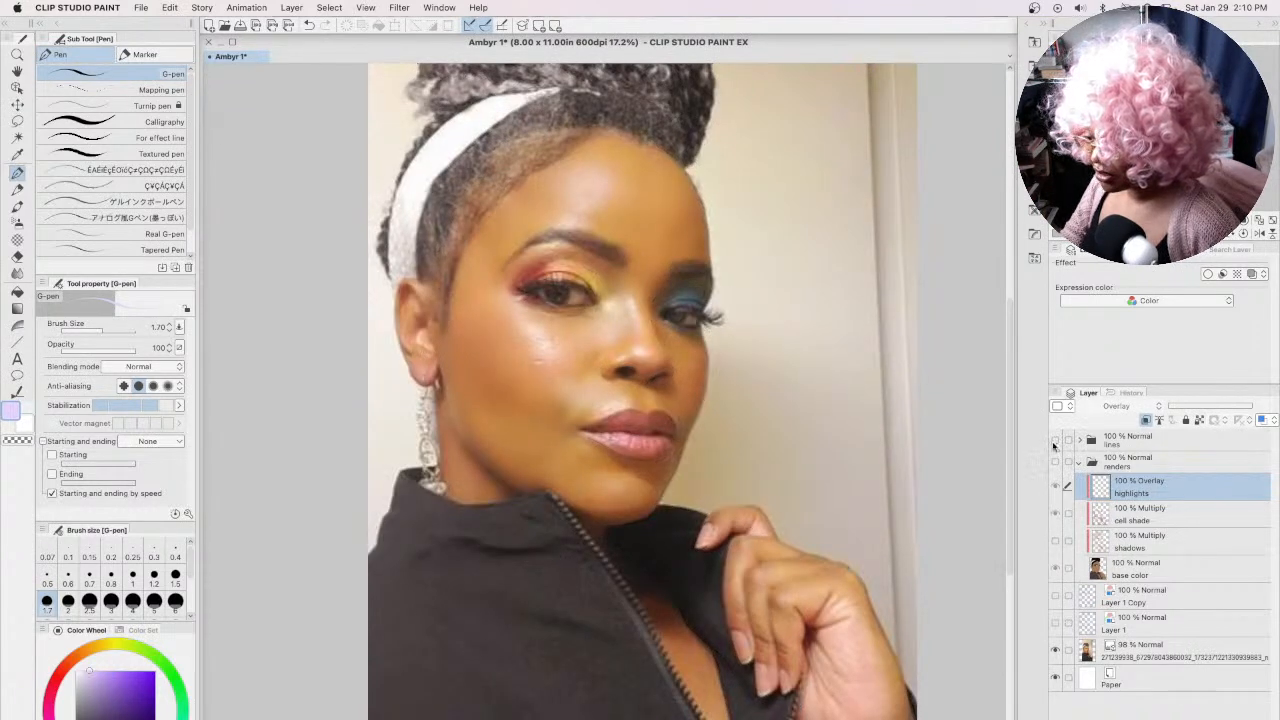
left_click(1055, 440)
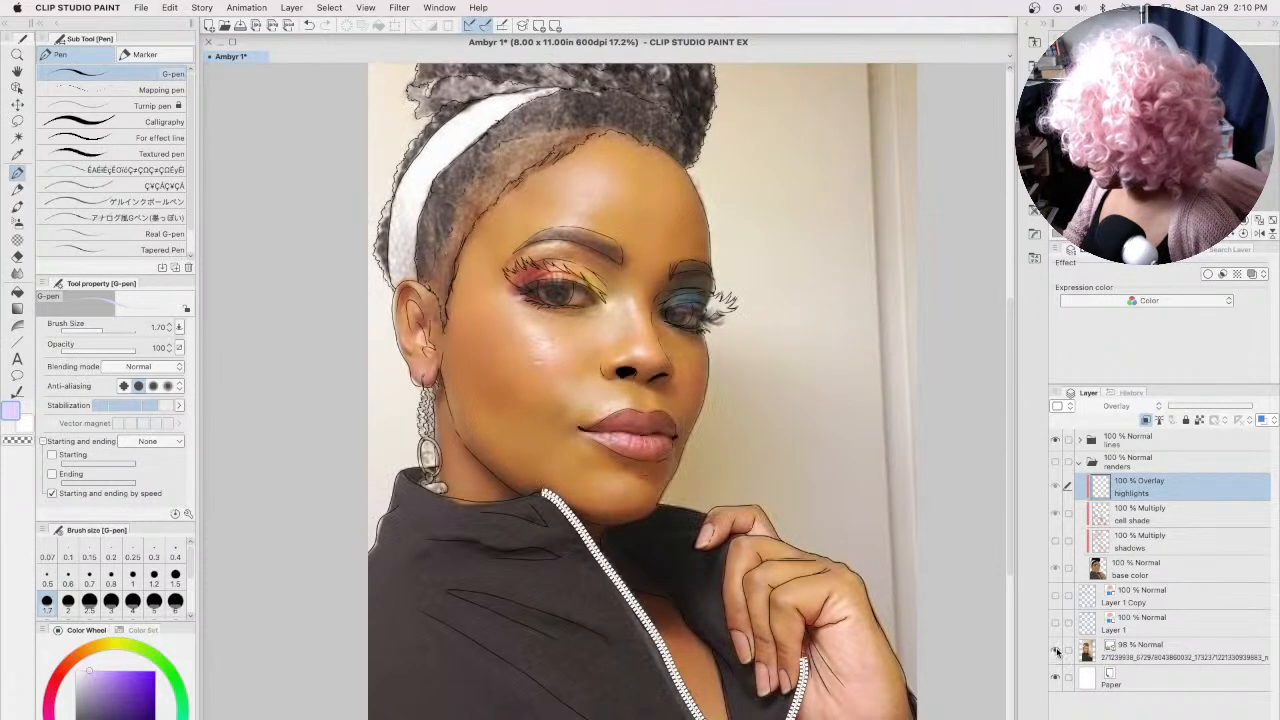
left_click(1055, 649)
left_click(1055, 650)
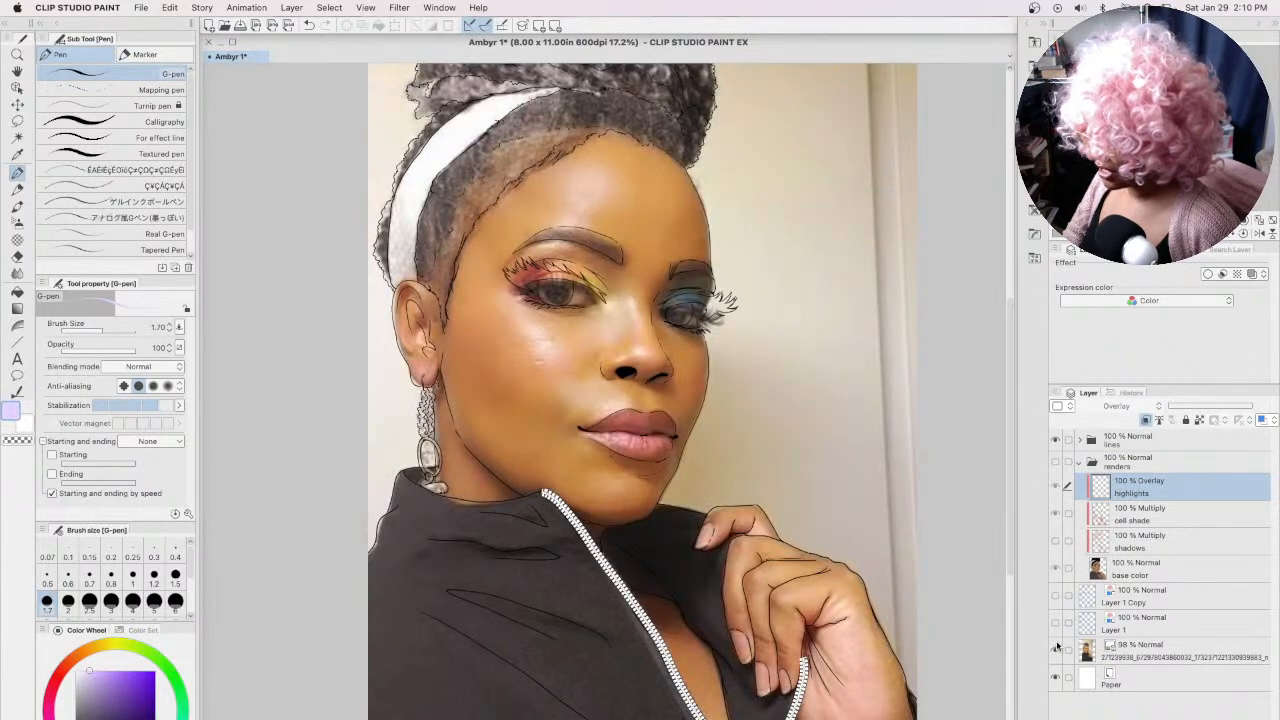
left_click(1055, 462)
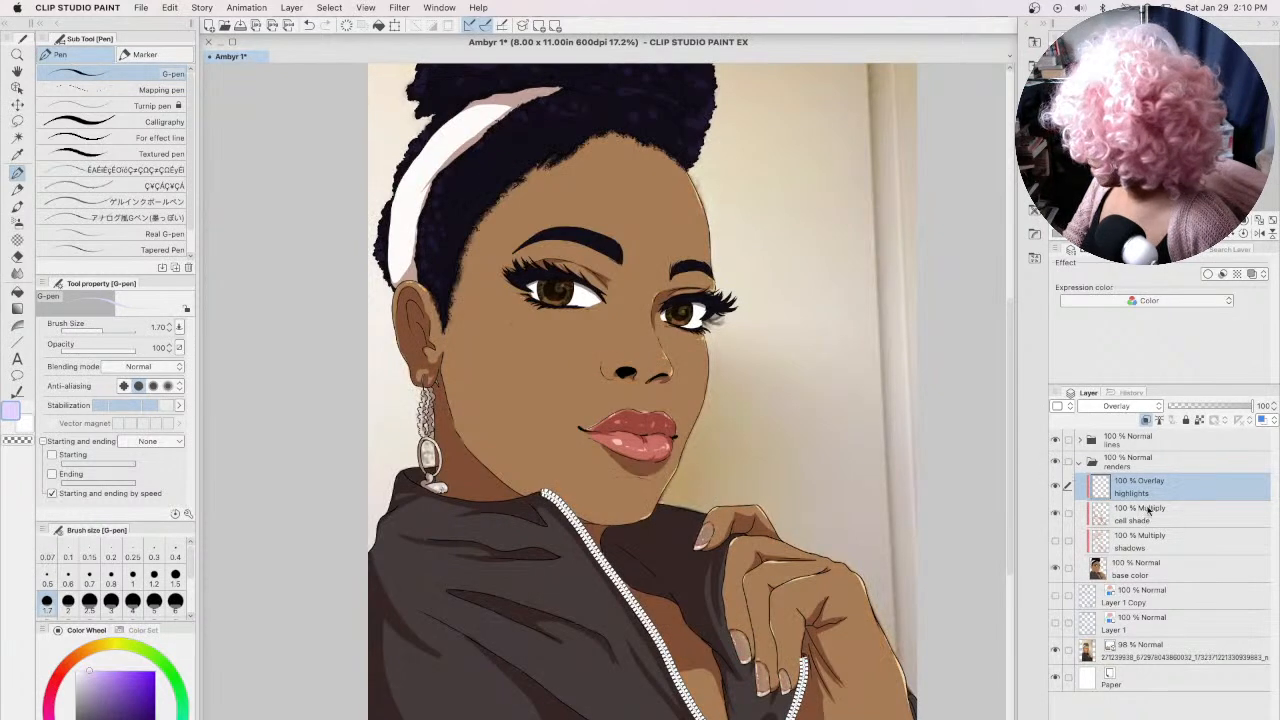
Step: Add a new layer clipped directly above the base color layer, and choose the Soft airbrush
left_click(1112, 718)
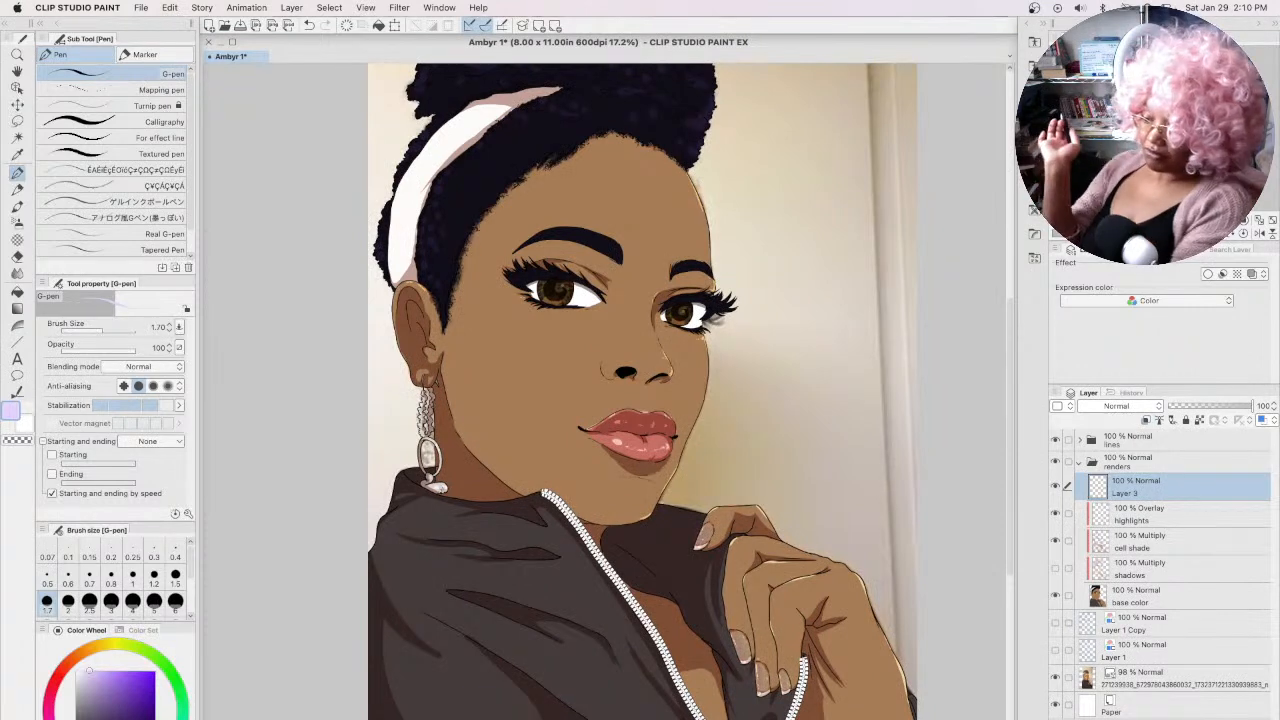
left_click(18, 222)
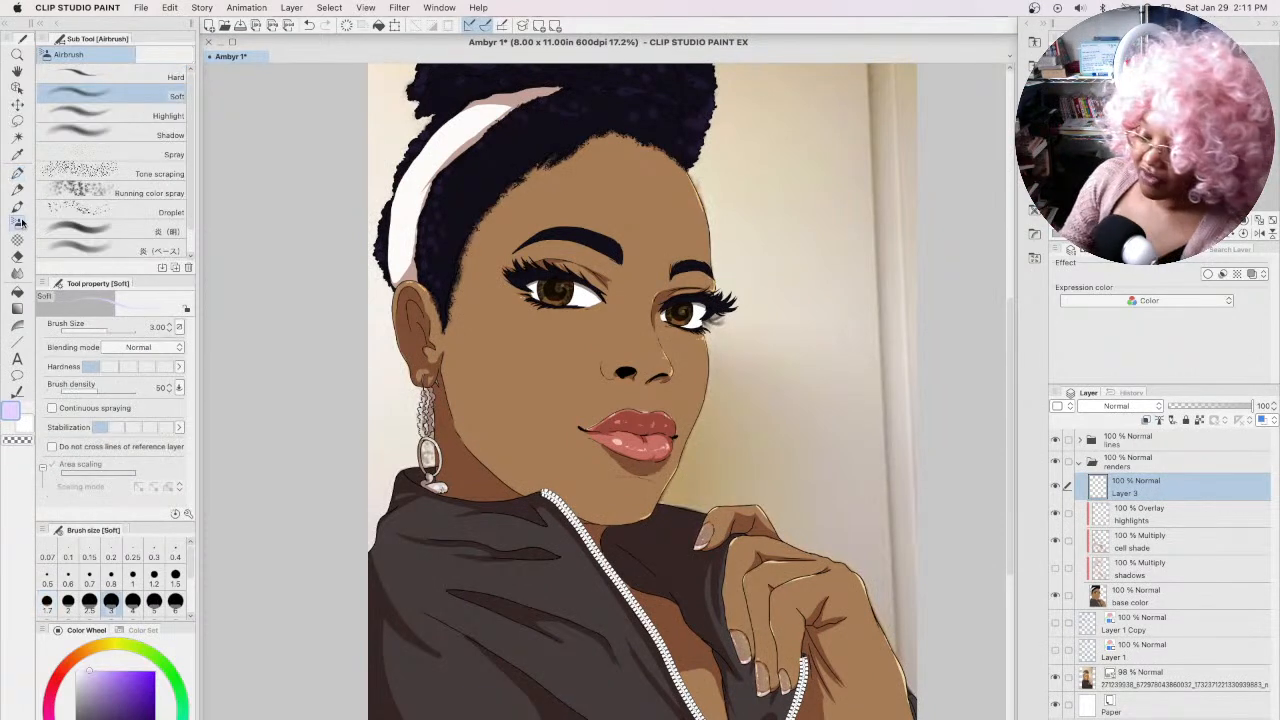
left_click_drag(1166, 494, 1158, 570)
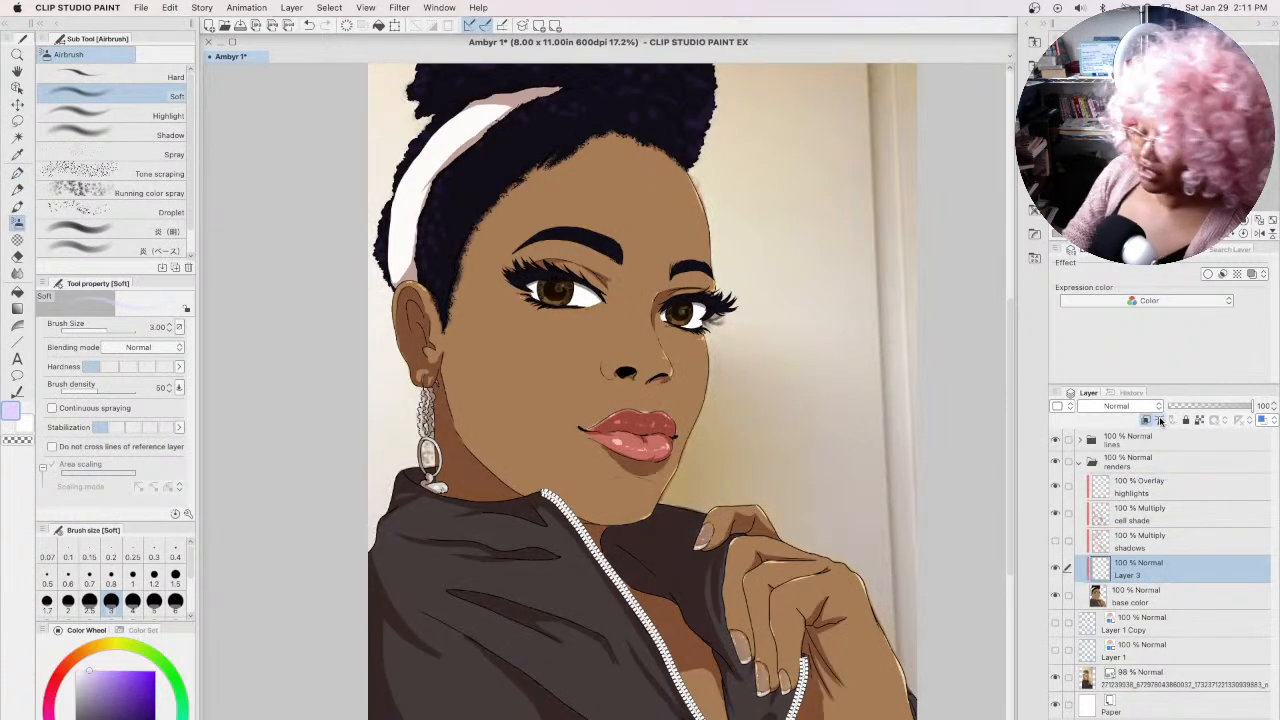
Step: Airbrush coral red eyeshadow onto the outer corner of the nearer eye's upper lid at size 6.00, using the reference photo as a guide
left_click(55, 680)
left_click(128, 679)
left_click_drag(128, 680, 121, 679)
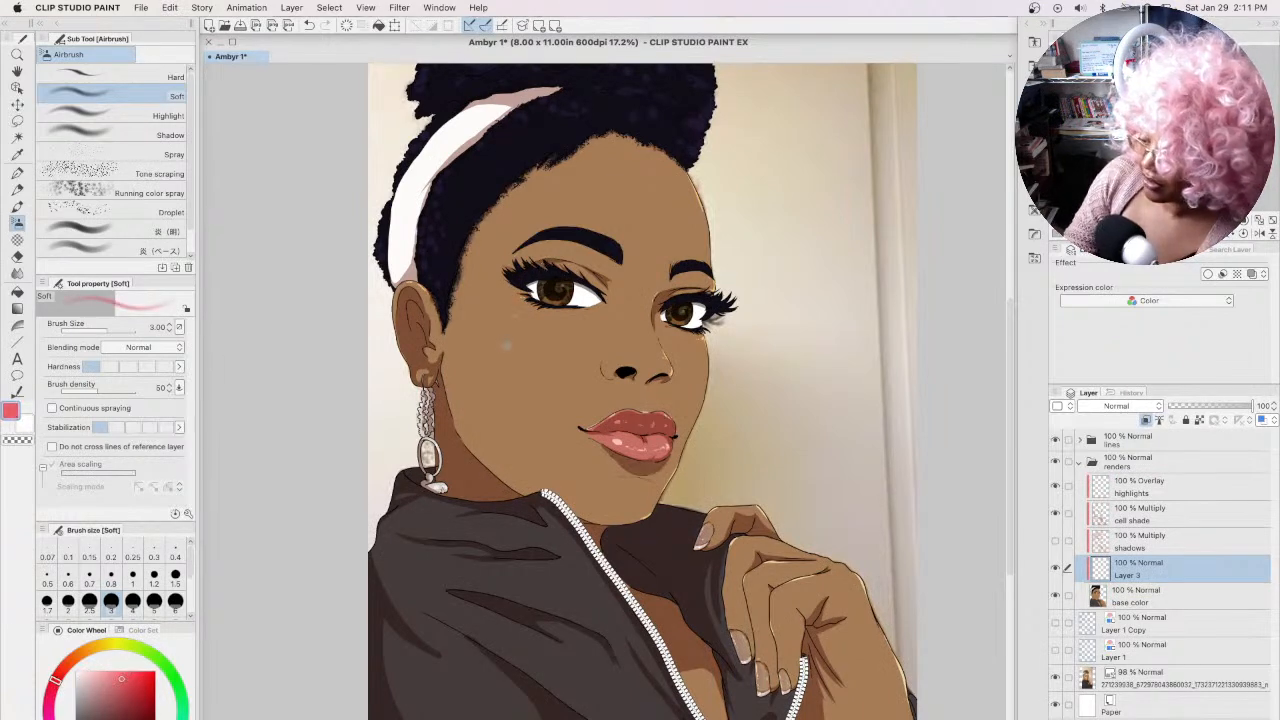
key("bracketright")
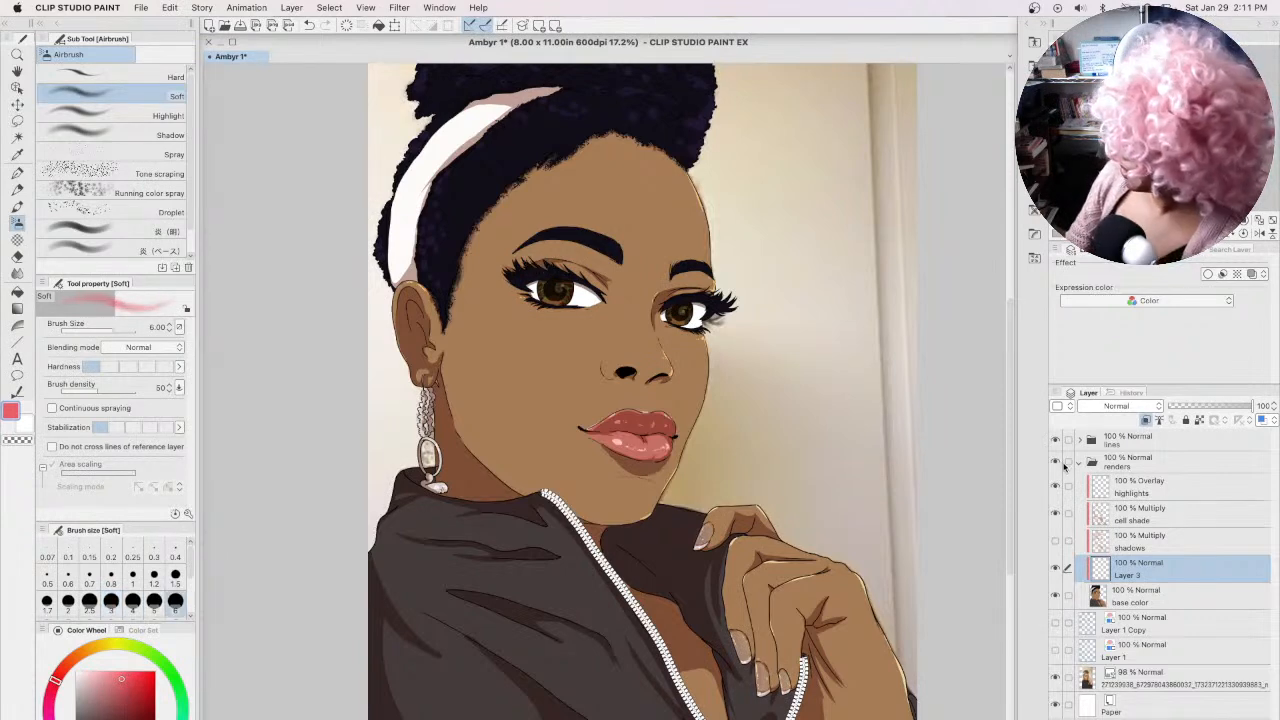
left_click(1056, 463)
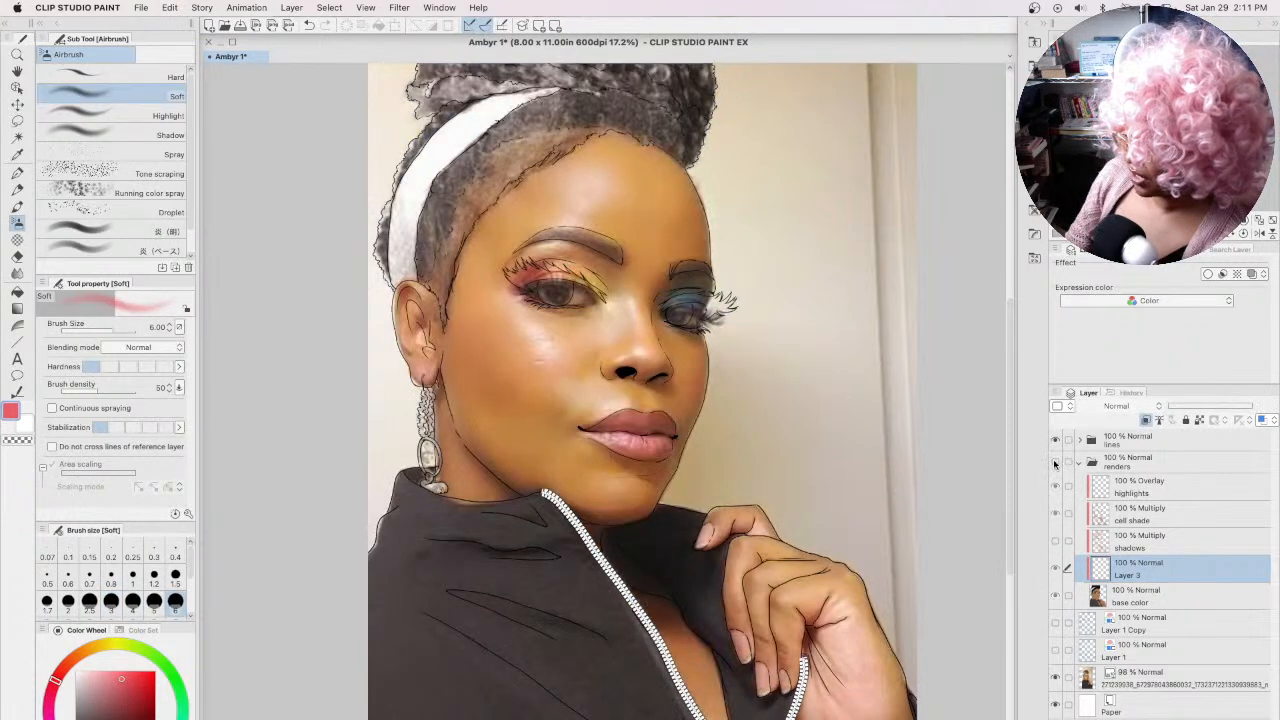
left_click(1055, 461)
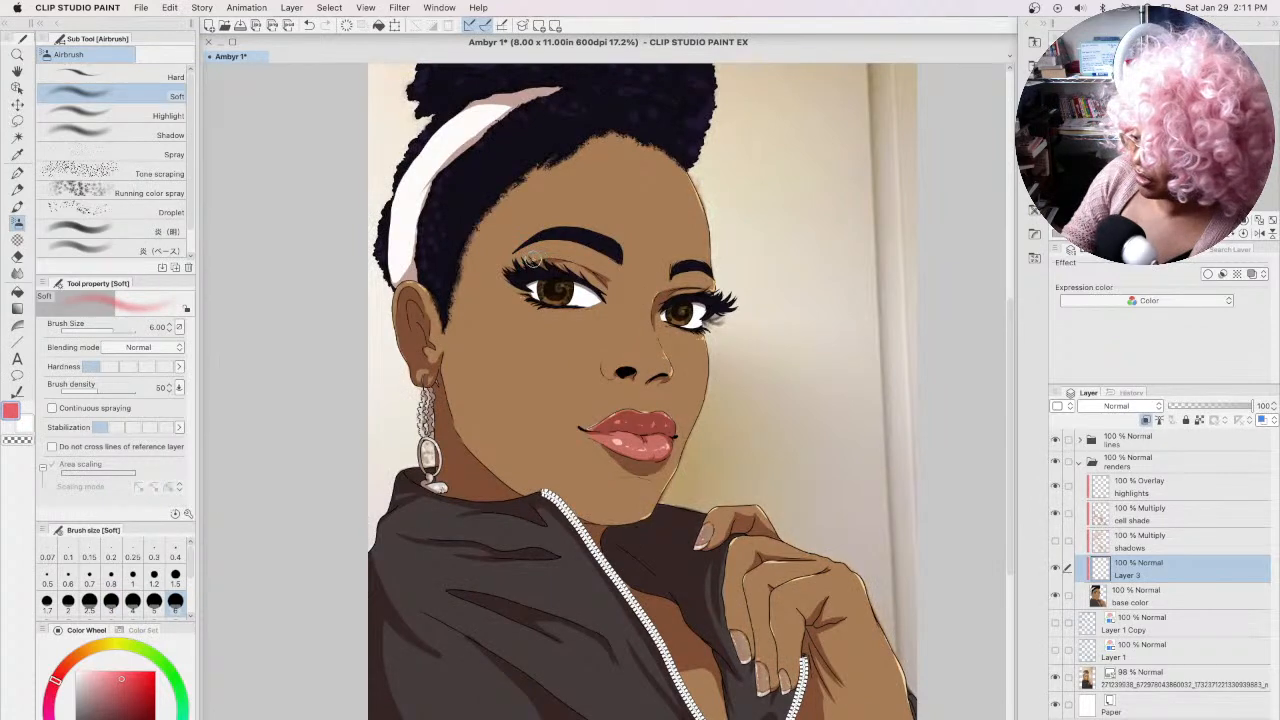
mouse_move(513, 267)
left_mouse_down()
mouse_move(548, 261)
mouse_move(530, 258)
left_mouse_up()
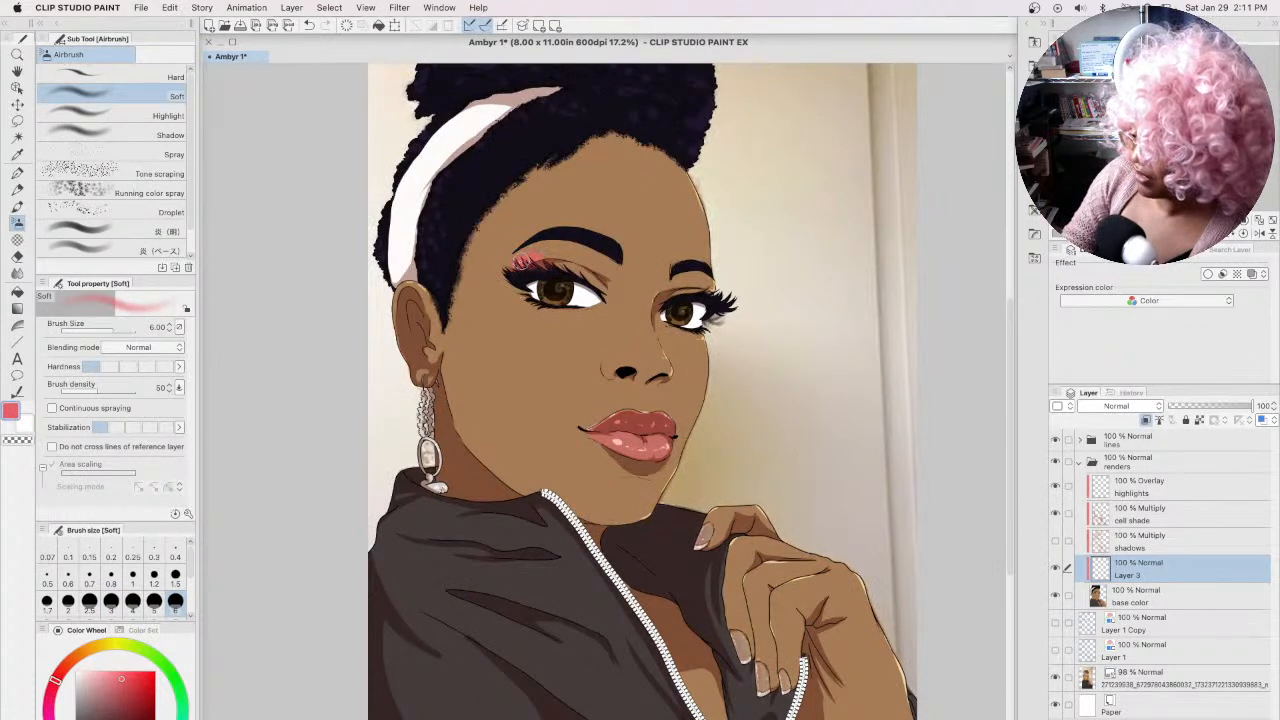
Step: Airbrush orange eyeshadow across the middle of the nearer eye's upper lid at size 6.00, checking its placement against the reference photo
left_click(93, 655)
mouse_move(561, 245)
left_mouse_down()
mouse_move(563, 276)
mouse_move(540, 255)
mouse_move(566, 263)
left_mouse_up()
left_click(128, 691)
left_click(86, 650)
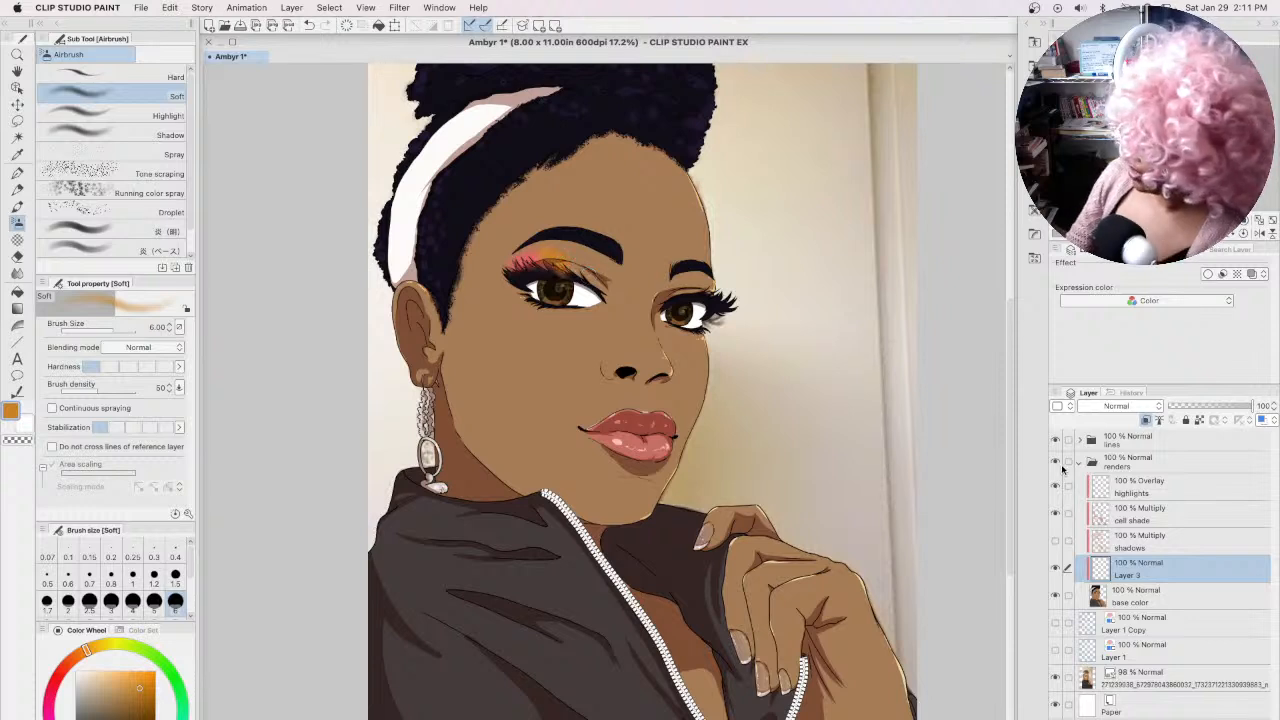
left_click(1055, 462)
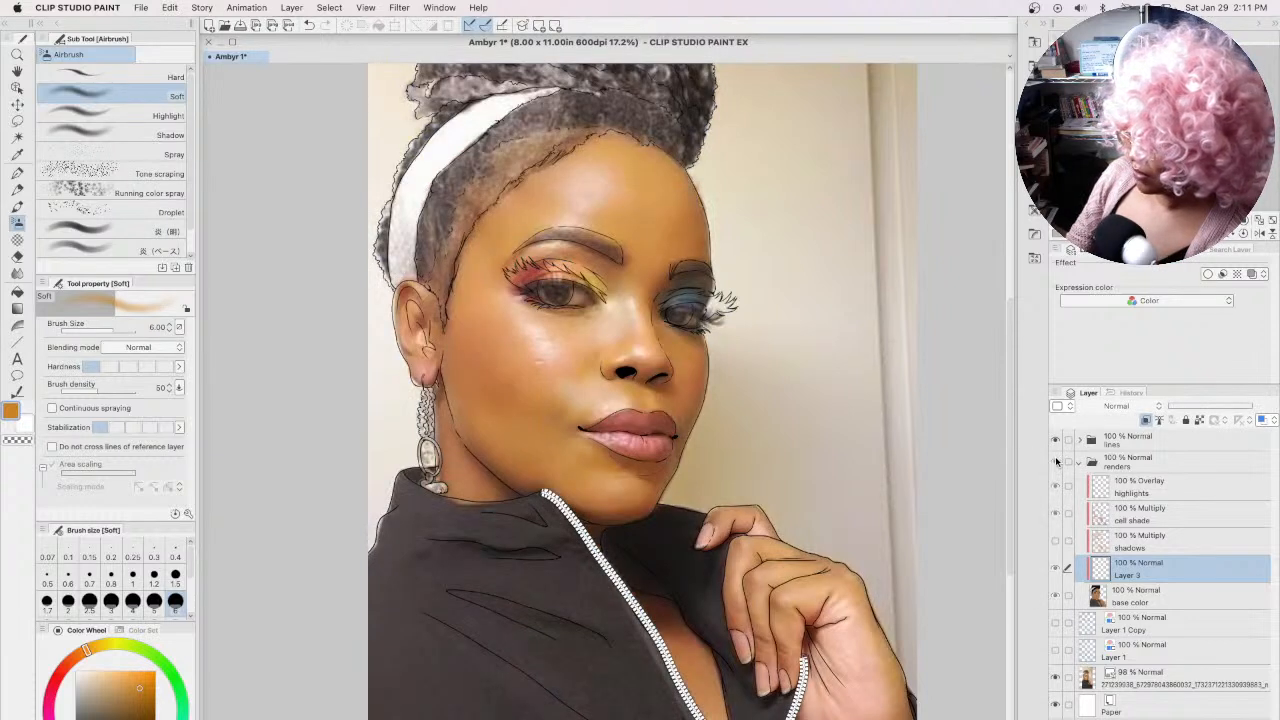
left_click(1055, 462)
mouse_move(548, 242)
left_mouse_down()
mouse_move(550, 262)
mouse_move(575, 272)
left_mouse_up()
Step: Airbrush yellow eyeshadow toward the inner corner of the nearer eye's upper lid, and check the blend without line art and against the photo
left_click_drag(104, 656, 110, 643)
left_click_drag(572, 262, 596, 262)
left_click(1055, 441)
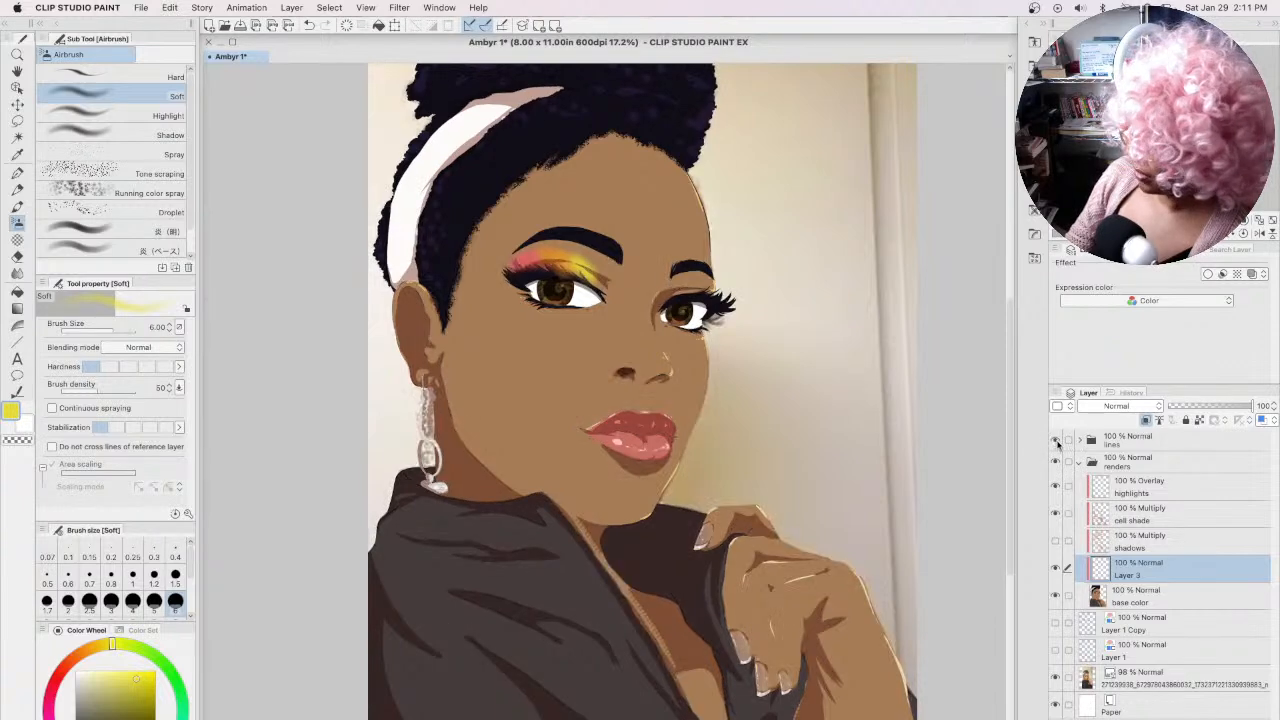
left_click(1055, 441)
left_click(1055, 462)
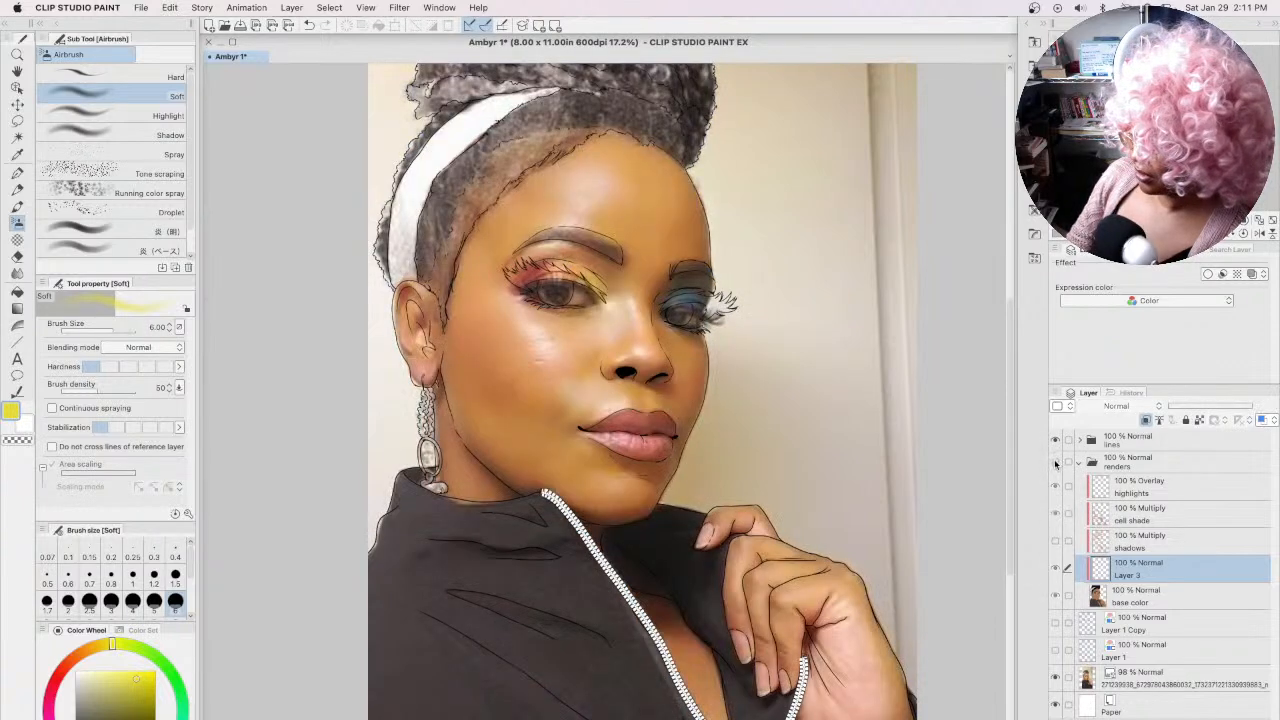
Step: Strengthen the orange and coral eyeshadow on the nearer eye's upper lid with colours sampled from the existing makeup
left_click(1055, 462)
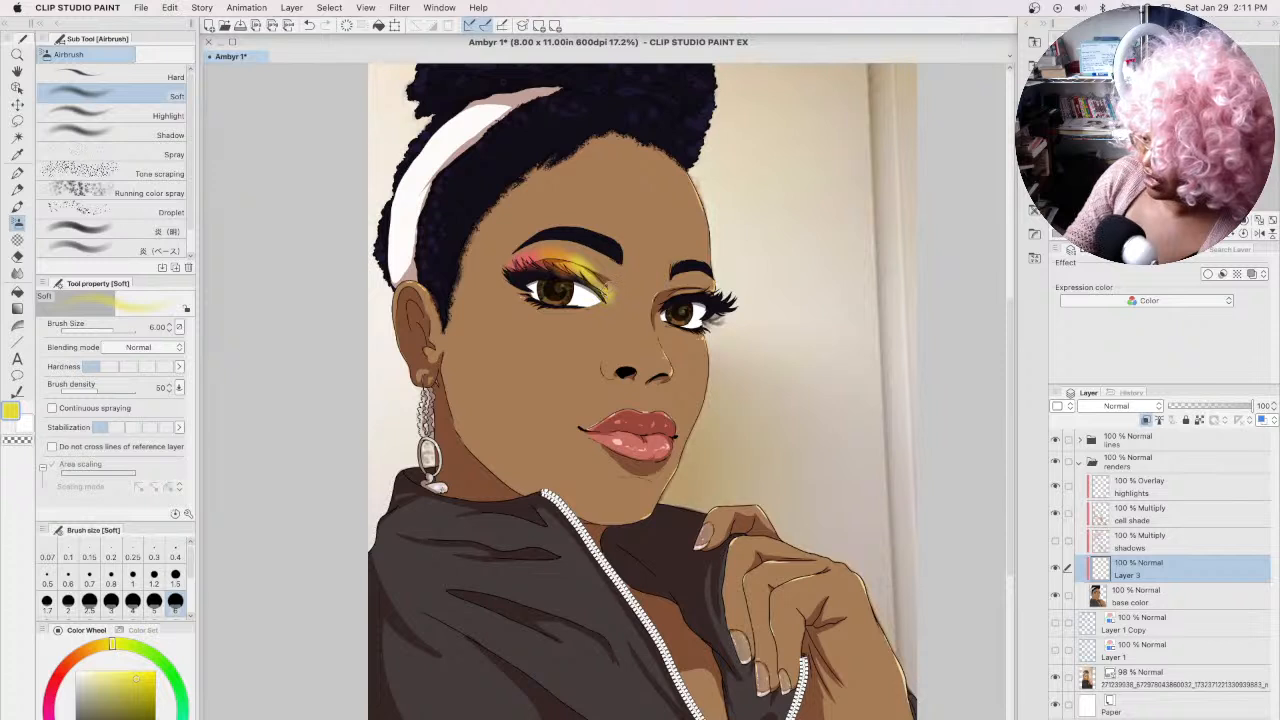
left_click(560, 258, "alt")
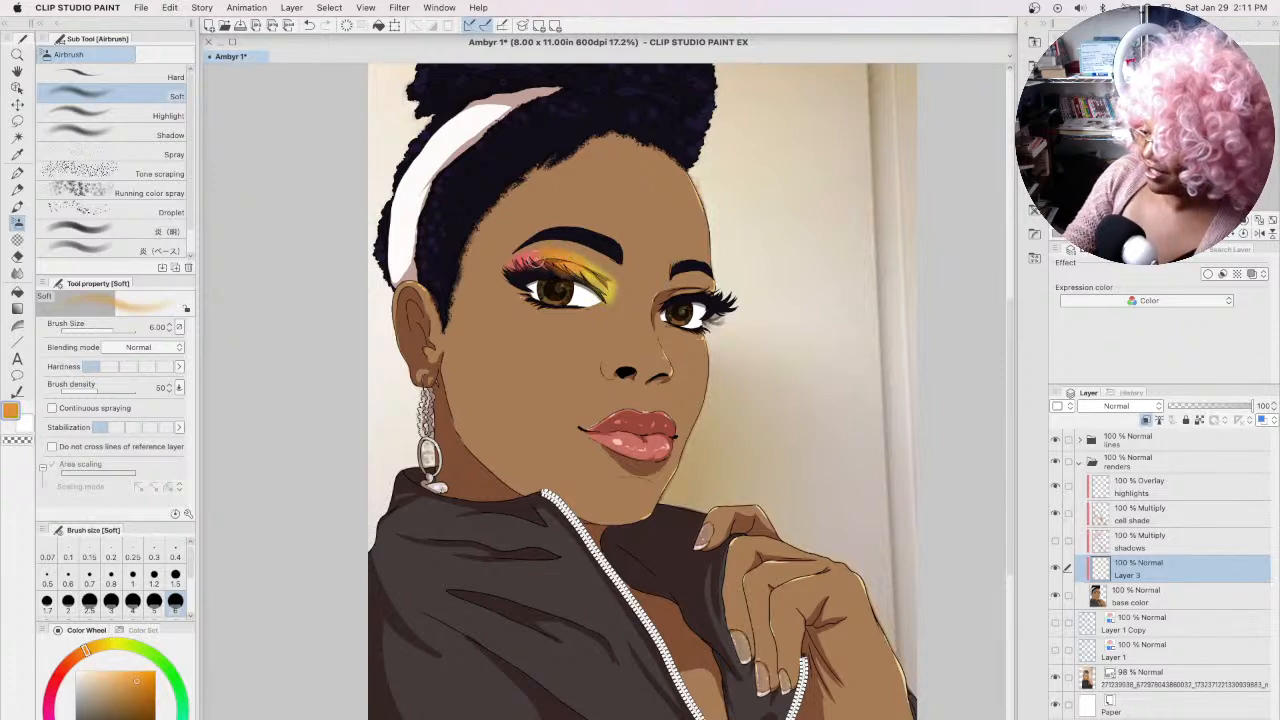
left_click(528, 262, "alt")
left_click_drag(538, 266, 508, 264)
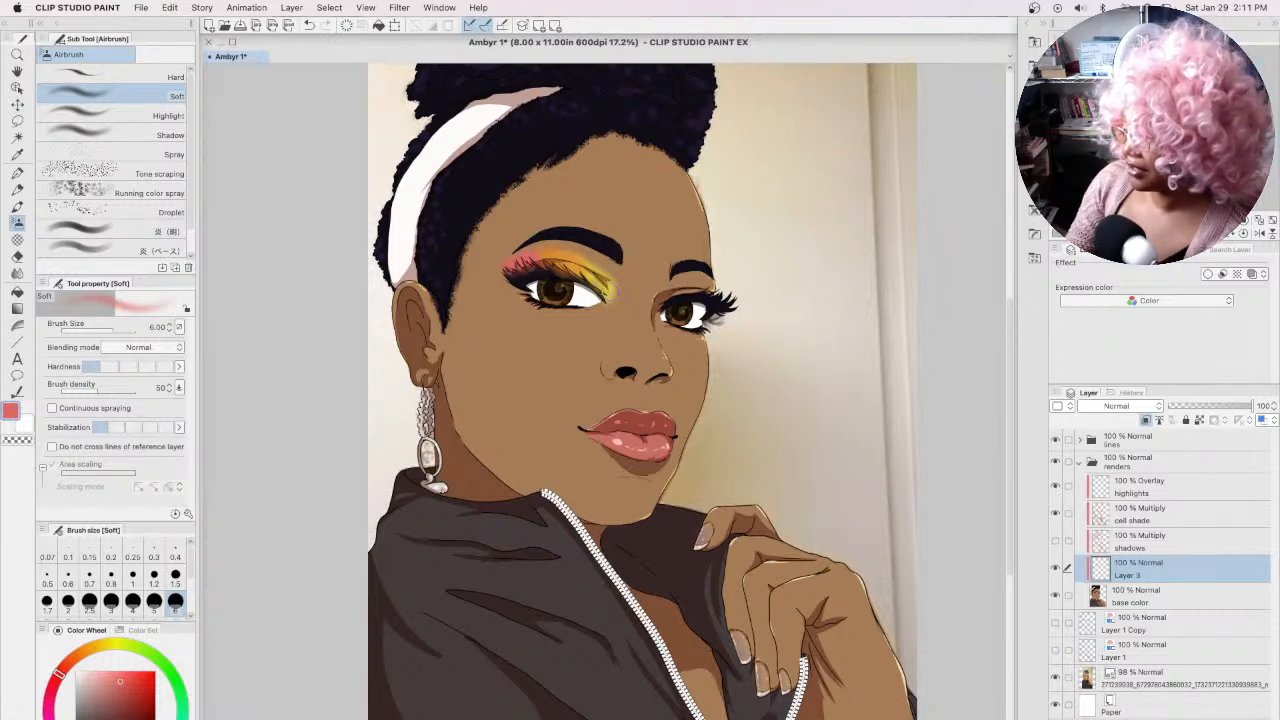
Step: Airbrush a brighter yellow toward the nearer eye's inner corner and a vivid pinkish red over the lid's outer corner
left_click(600, 292, "alt")
left_click_drag(110, 645, 116, 645)
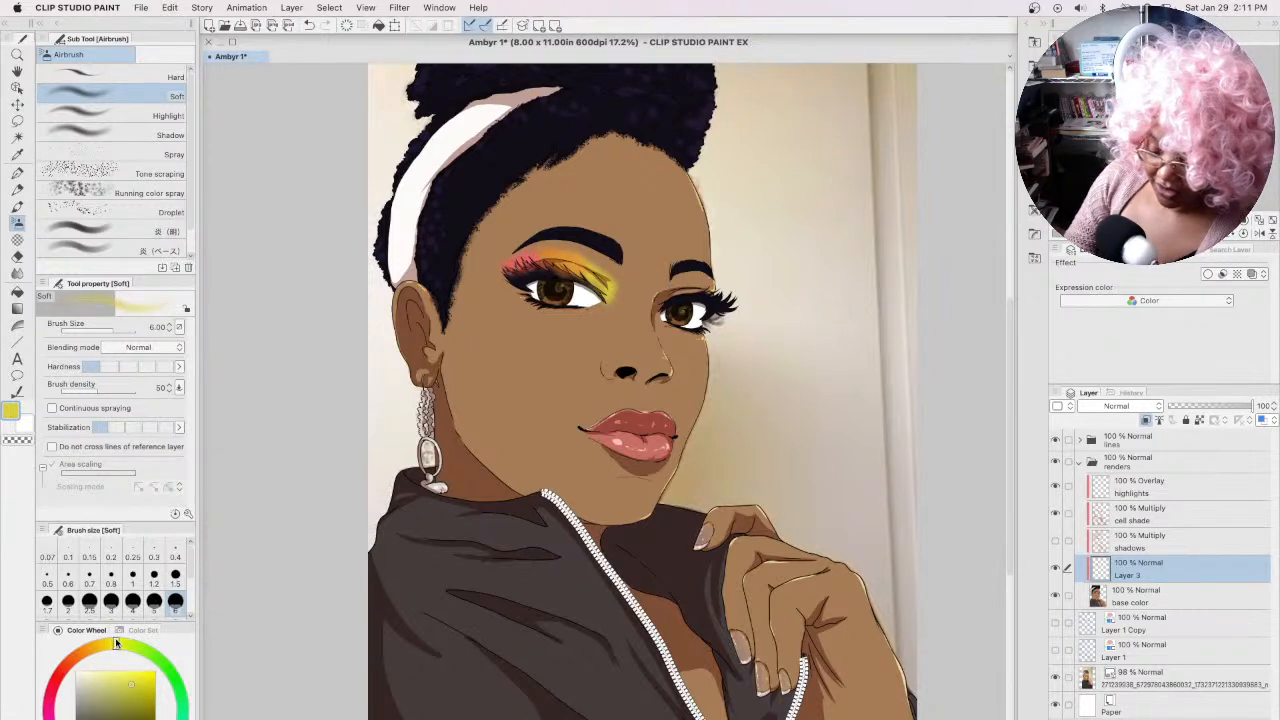
left_click_drag(576, 270, 612, 285)
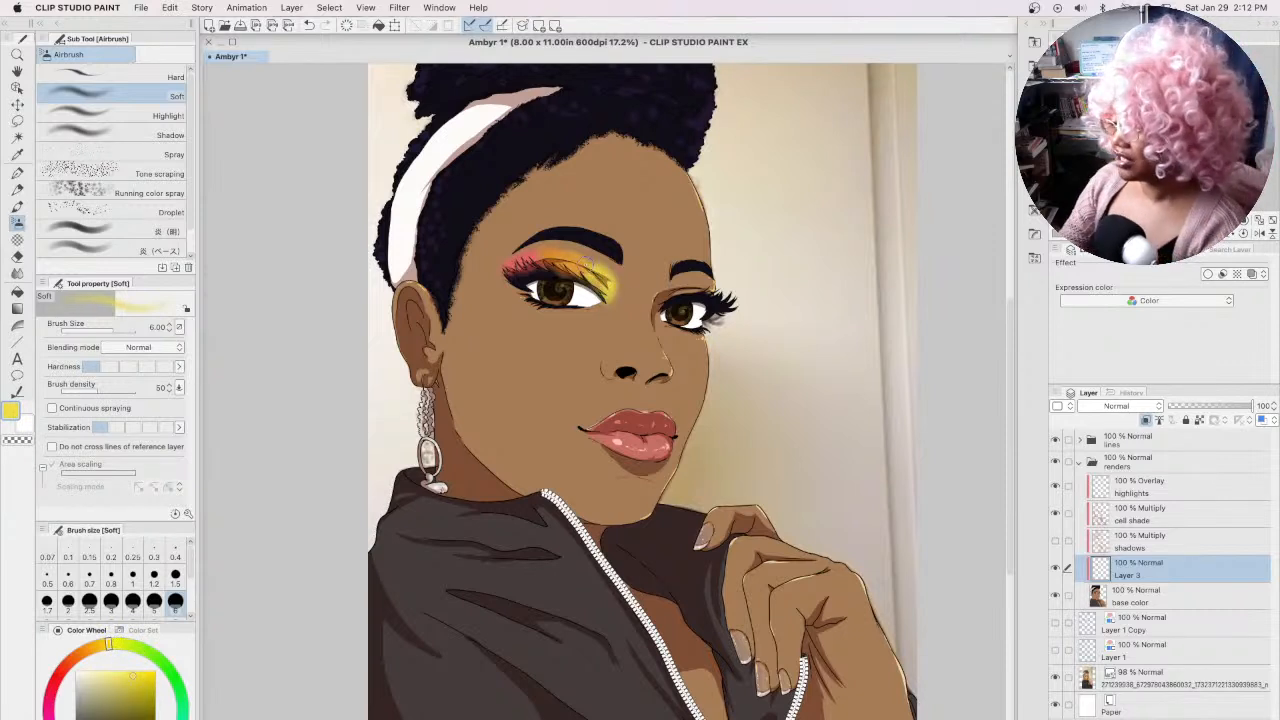
left_click(62, 668)
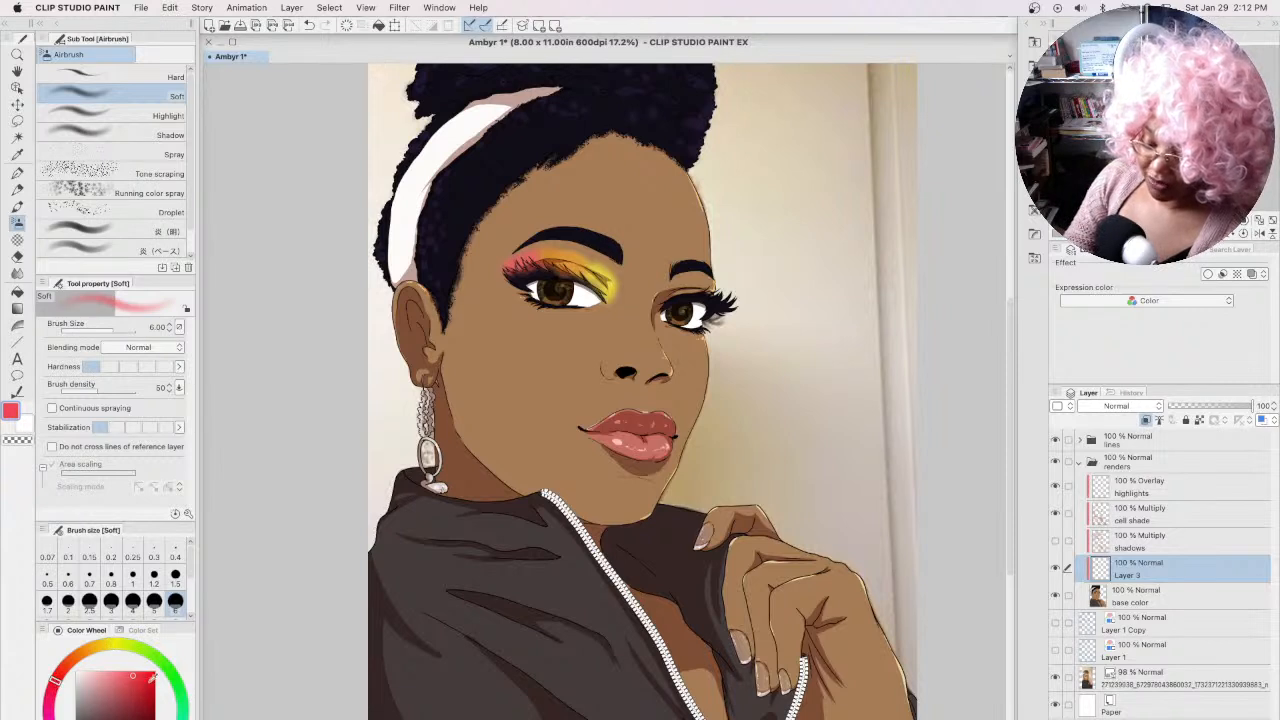
left_click_drag(548, 262, 512, 268)
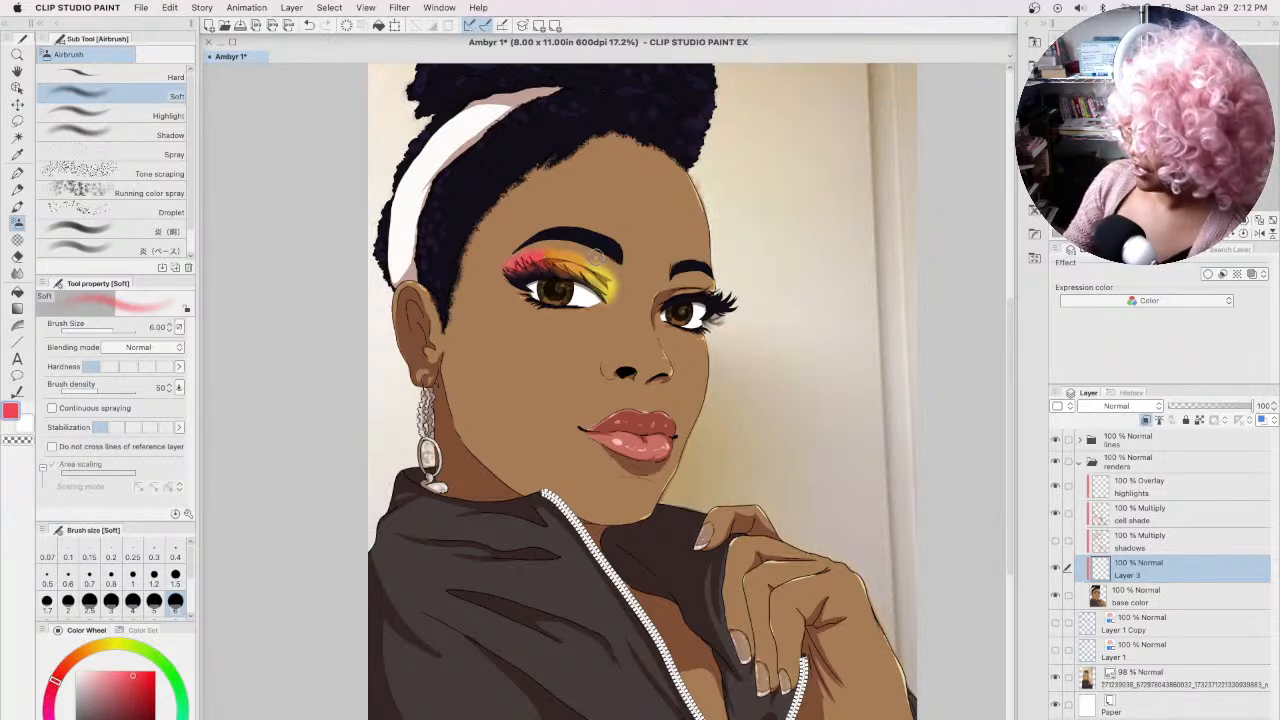
Step: Compare the nearer eye's makeup with the reference photo, viewing the photo with and without the line art
left_click(1055, 461)
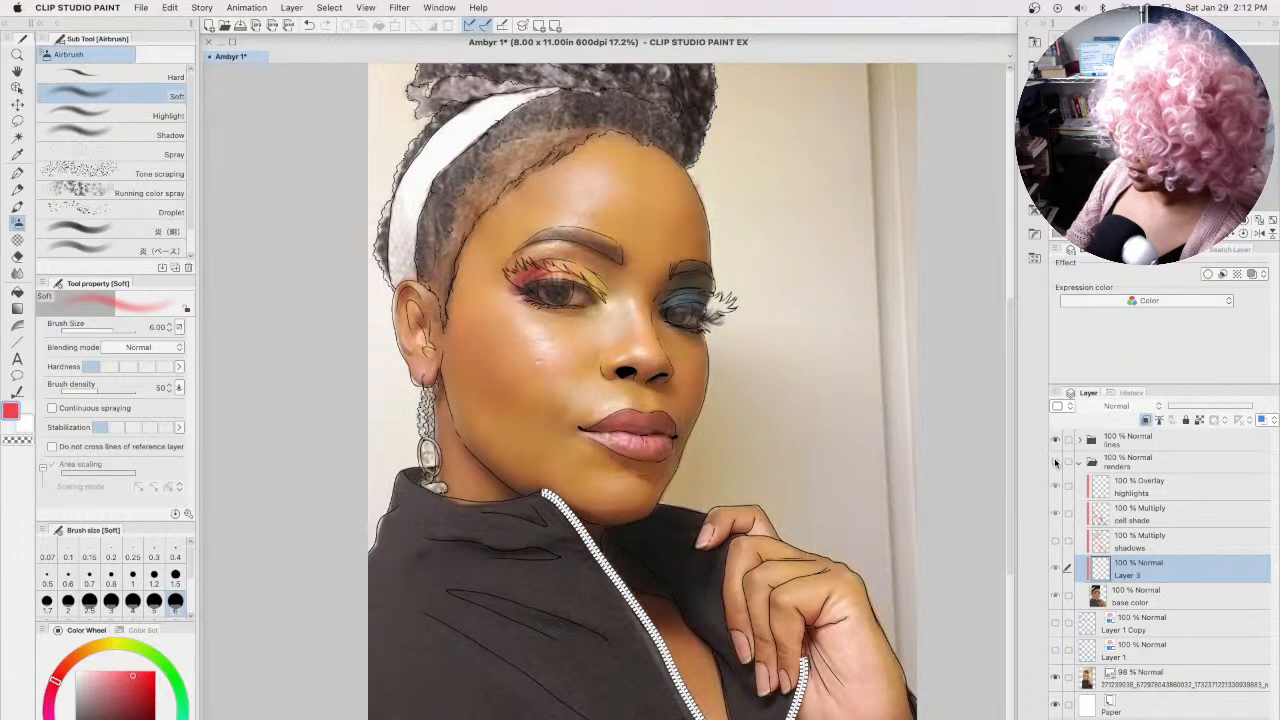
left_click(1055, 461)
left_click(1055, 461)
left_click(1056, 441)
left_click(1056, 441)
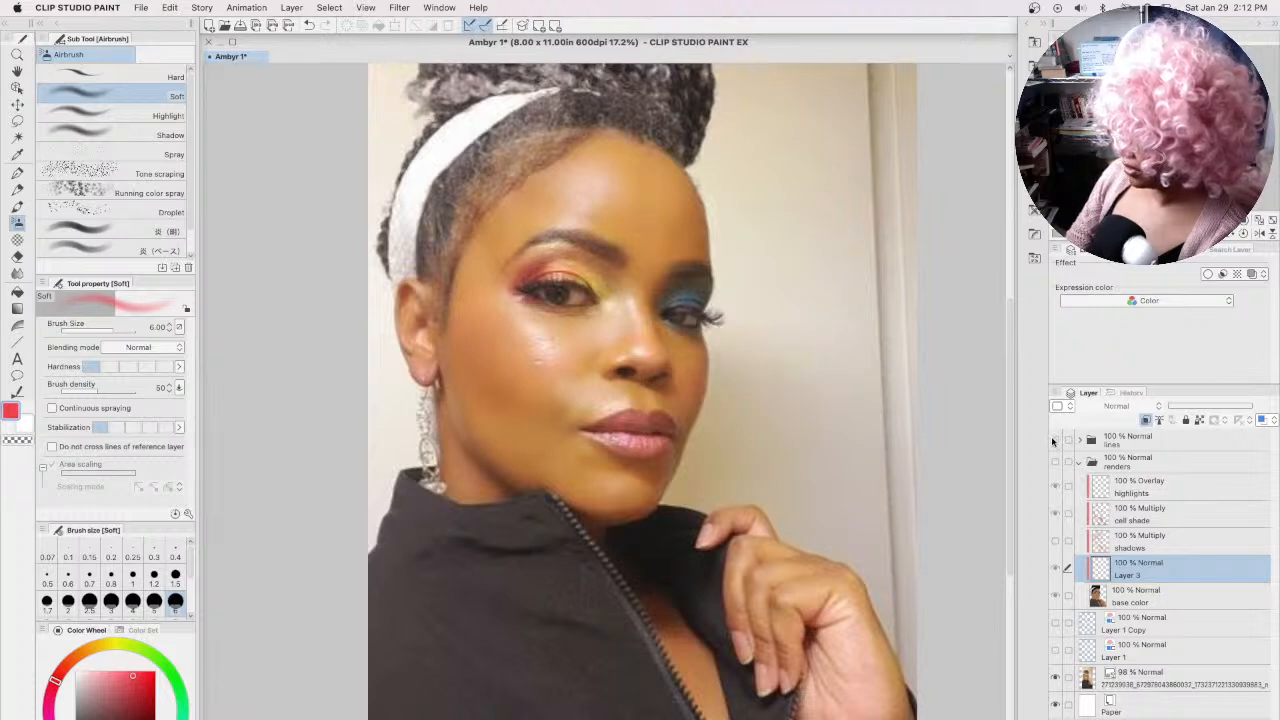
left_click(1055, 441)
left_click(1055, 461)
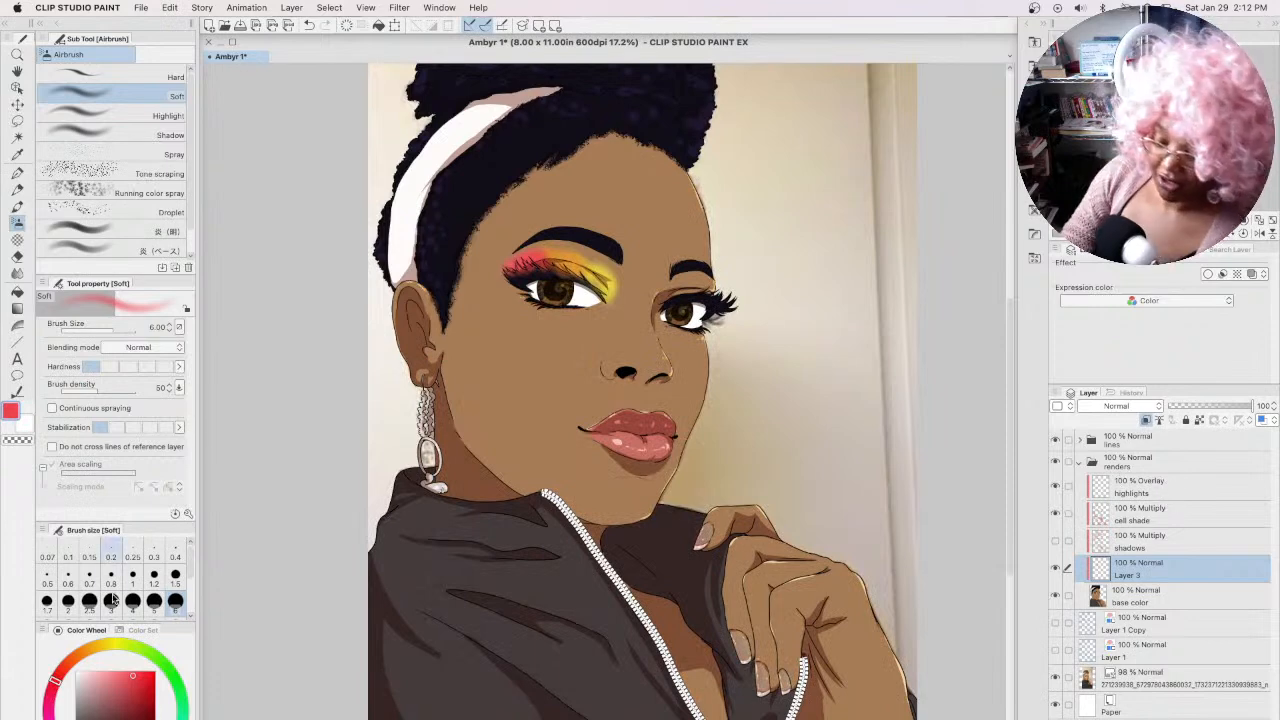
Step: Airbrush pale lavender eyeshadow onto the inner part of the farther eye's upper lid at size 6.00
left_click(172, 719)
left_click(72, 719)
left_click_drag(108, 666, 86, 674)
mouse_move(664, 293)
left_mouse_down()
mouse_move(690, 284)
mouse_move(672, 298)
mouse_move(690, 304)
left_mouse_up()
Step: Airbrush periwinkle eyeshadow across the middle and outer part of the farther eye's upper lid
left_click(115, 719)
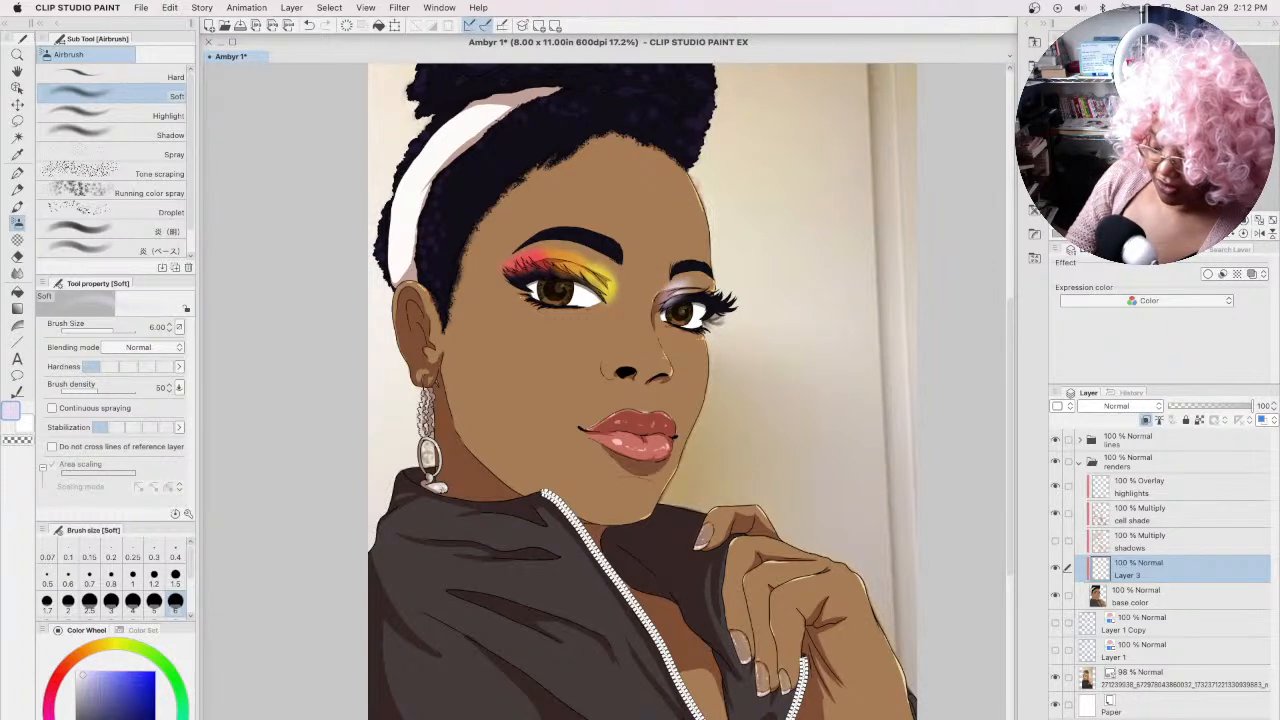
left_click(96, 676)
left_click(106, 669)
left_click_drag(685, 291, 706, 292)
left_click(122, 672)
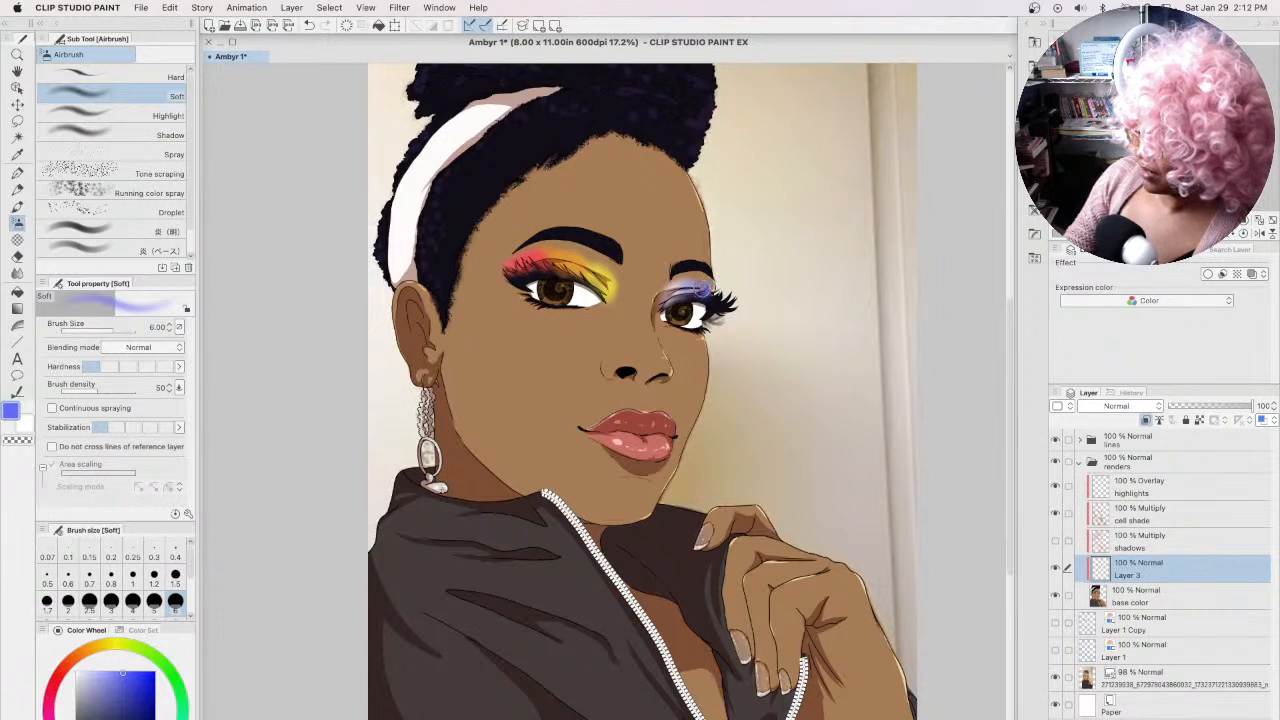
Step: Deepen the outer part of the farther eye's upper lid with bright blue and progressively darker blue eyeshadow
left_click(140, 719)
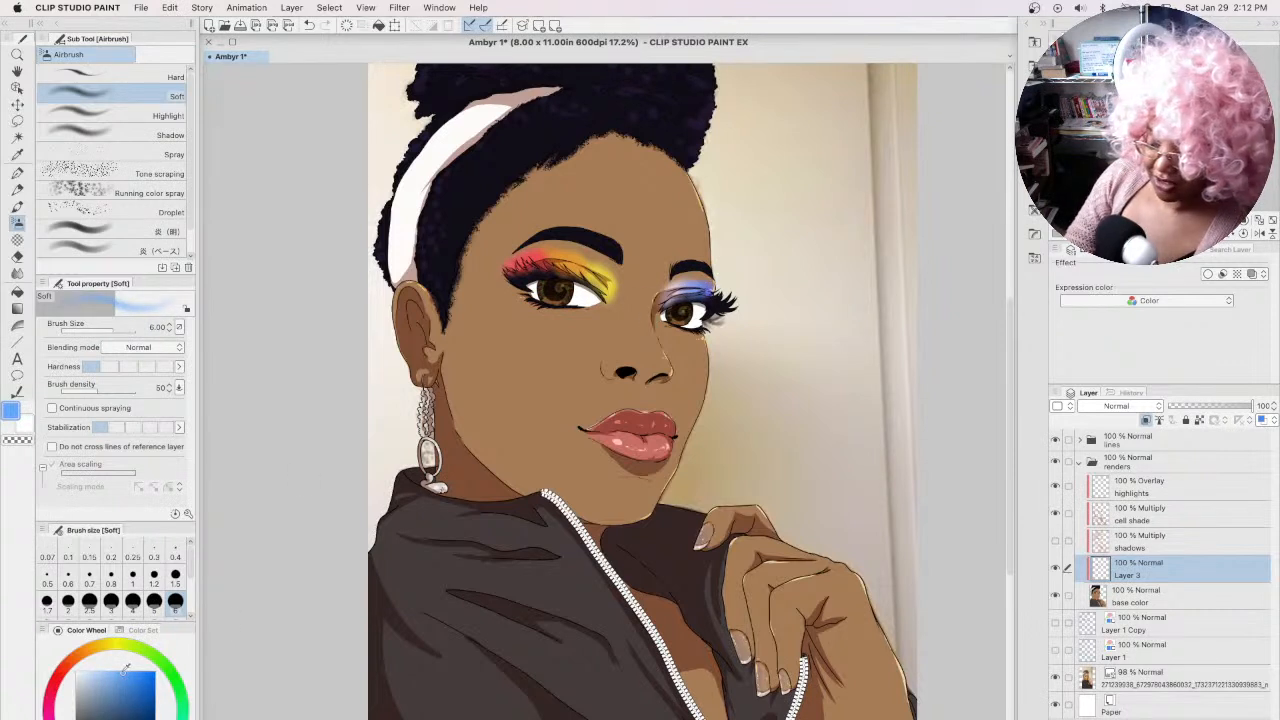
left_click_drag(700, 288, 704, 280)
left_click_drag(128, 678, 118, 703)
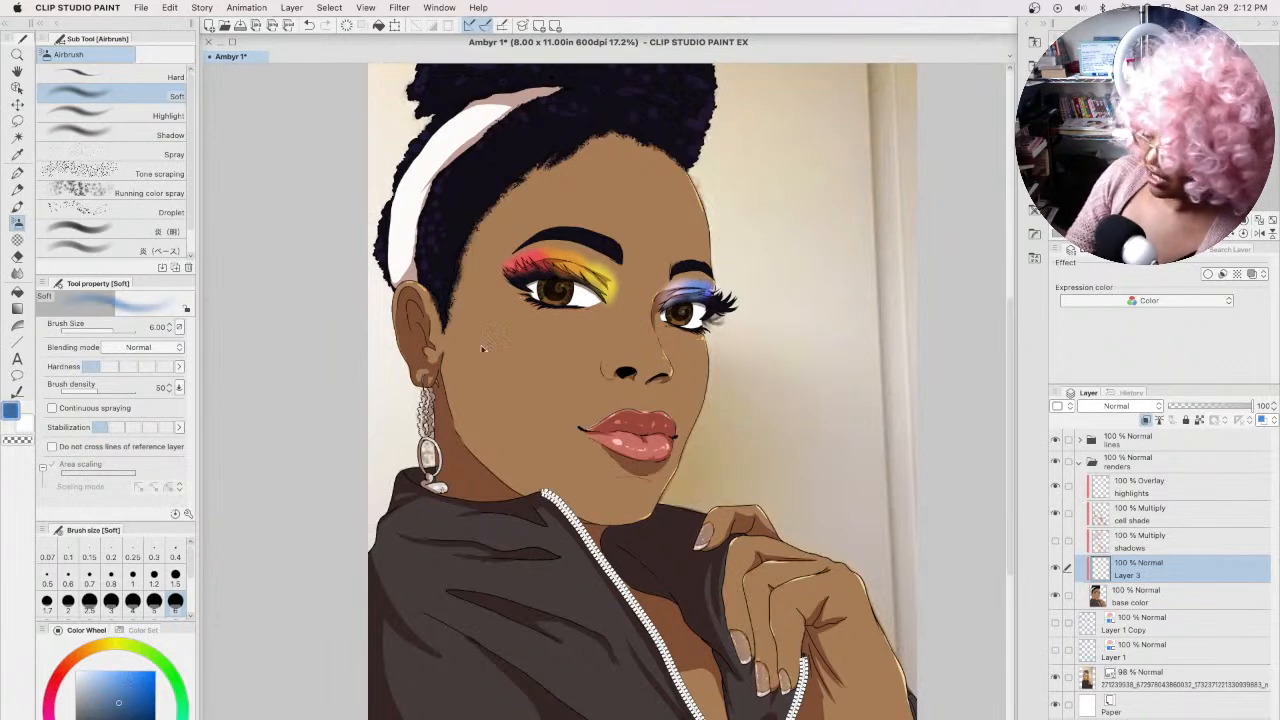
left_click_drag(702, 283, 702, 290)
left_click_drag(130, 701, 124, 709)
mouse_move(703, 288)
left_mouse_down()
mouse_move(692, 291)
mouse_move(712, 283)
left_mouse_up()
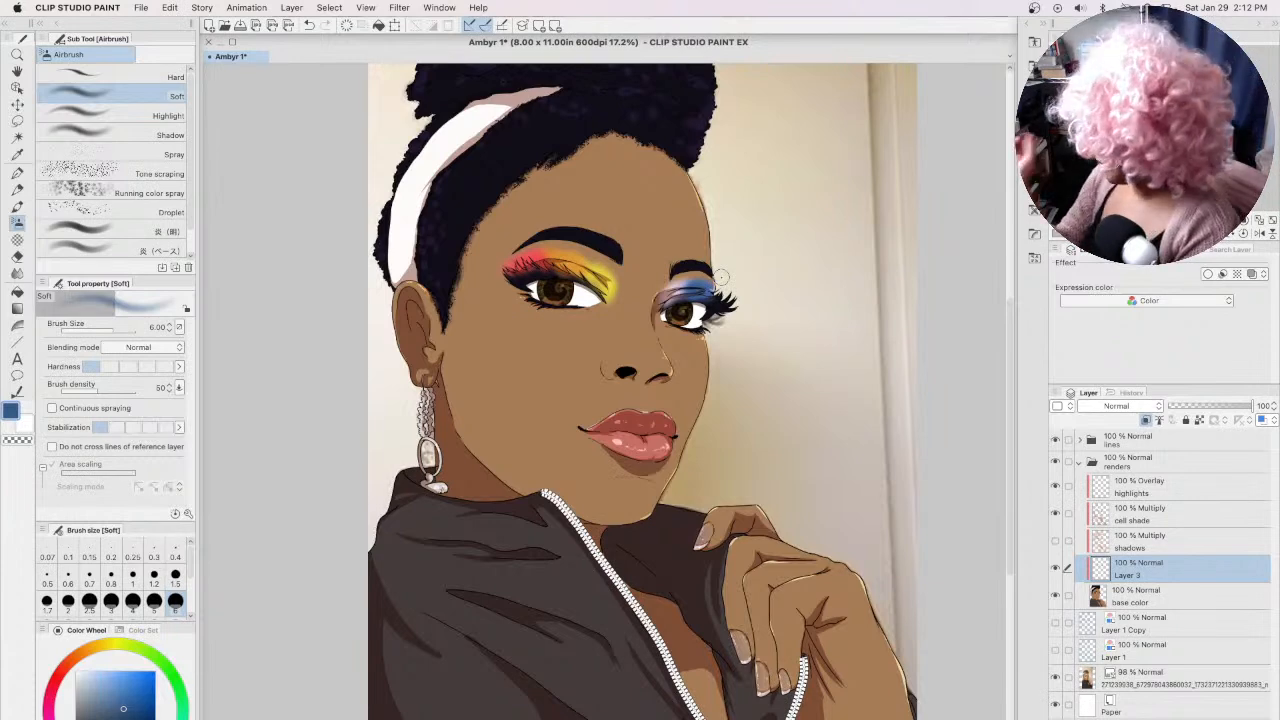
Step: Airbrush deep purple eyeshadow close to the farther eye's lash line at size 3.00, comparing it with the reference photo
left_click(1056, 462)
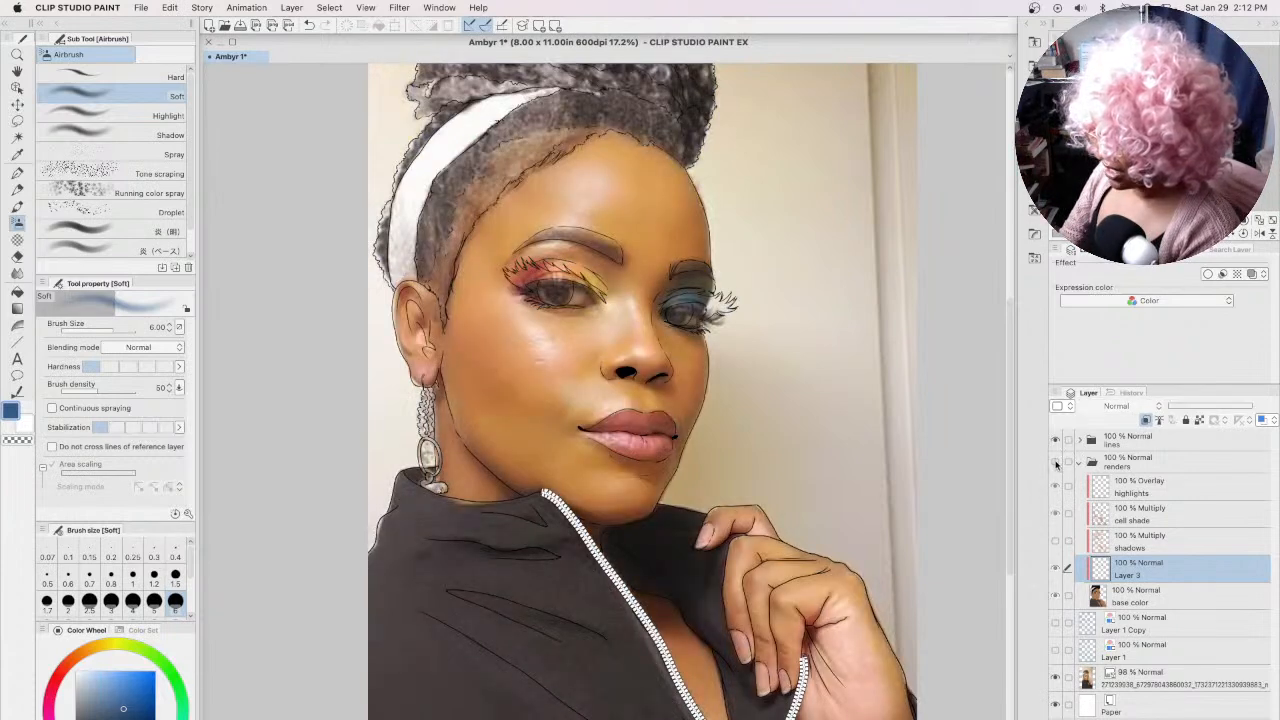
left_click(1056, 462)
left_click_drag(142, 719, 100, 719)
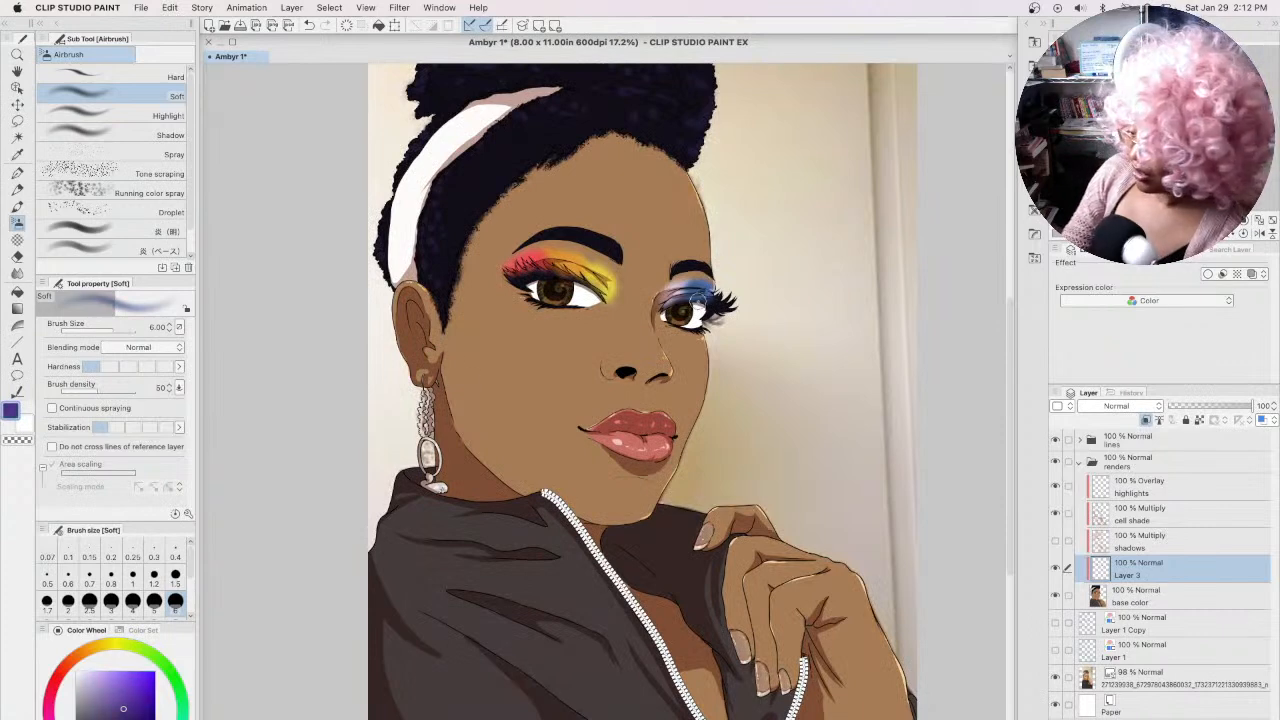
key("bracketleft")
key("bracketleft")
key("bracketleft")
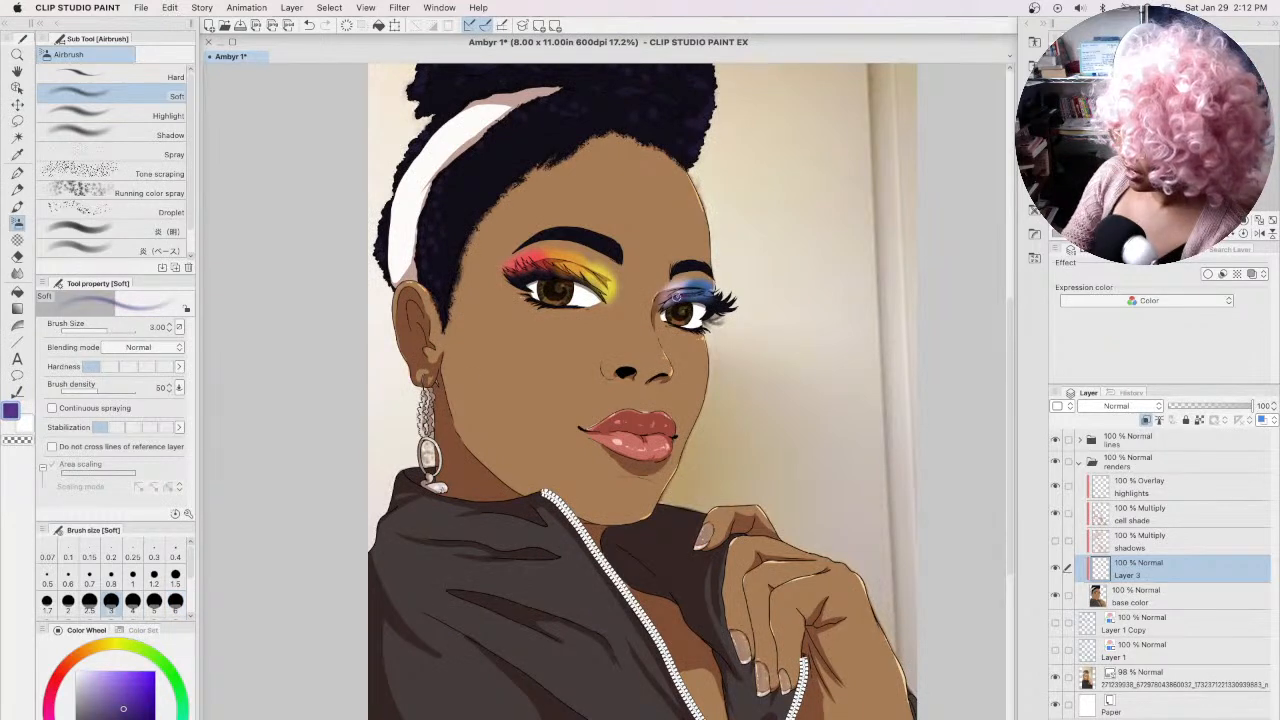
left_click(1055, 463)
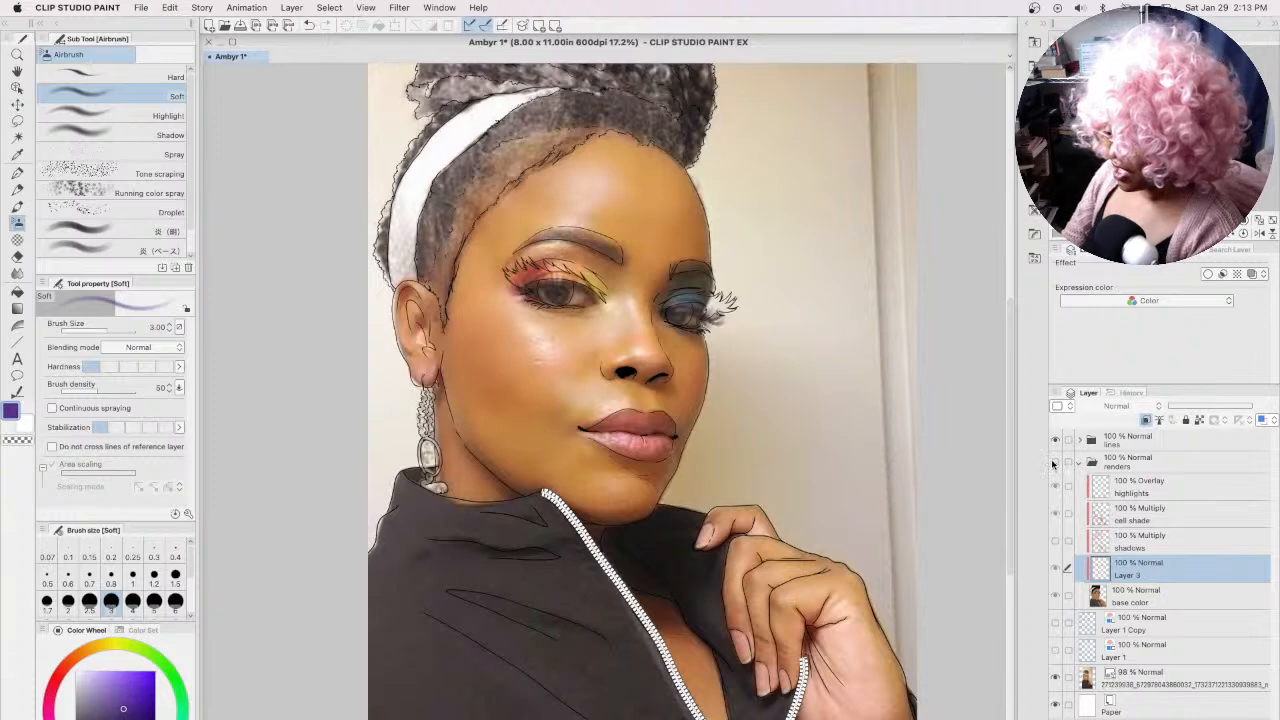
left_click(1055, 463)
Step: Airbrush reddish-brown blush onto the nearer cheek at size 40.00, using a skin tone shifted toward red-orange
left_click(535, 363, "alt")
left_click(58, 674)
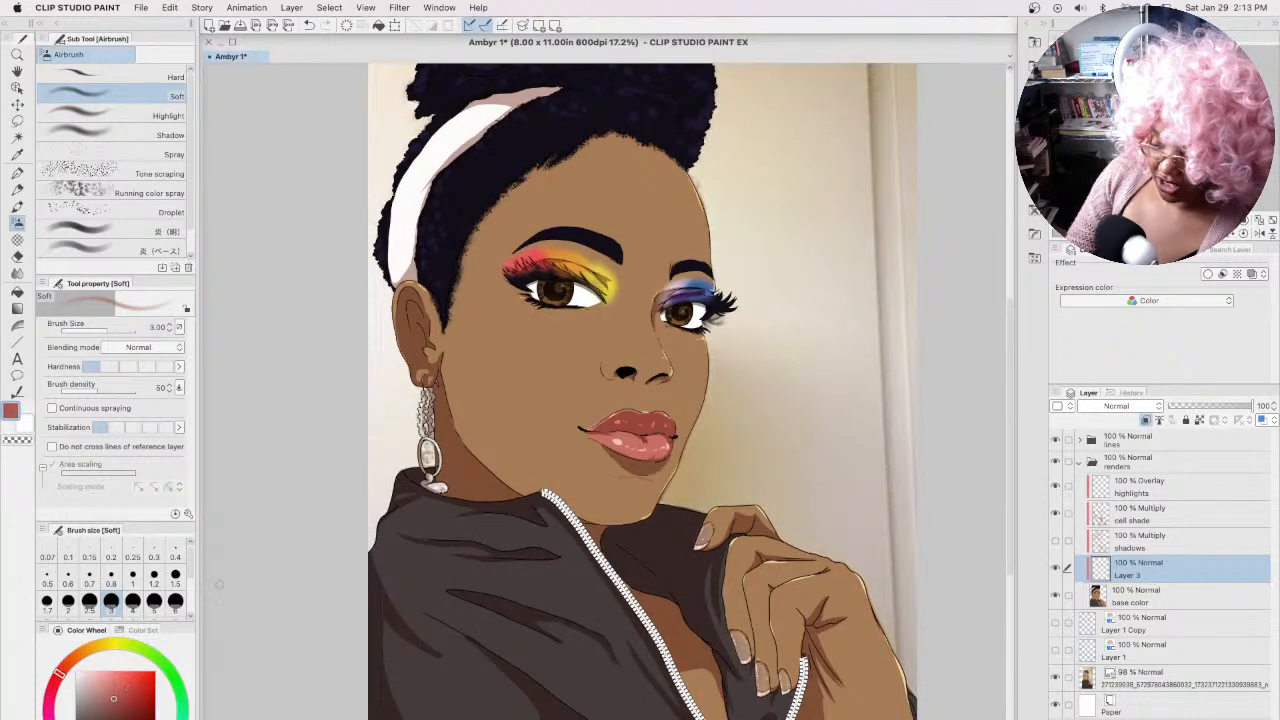
left_click(545, 362, "alt")
left_click_drag(77, 663, 67, 664)
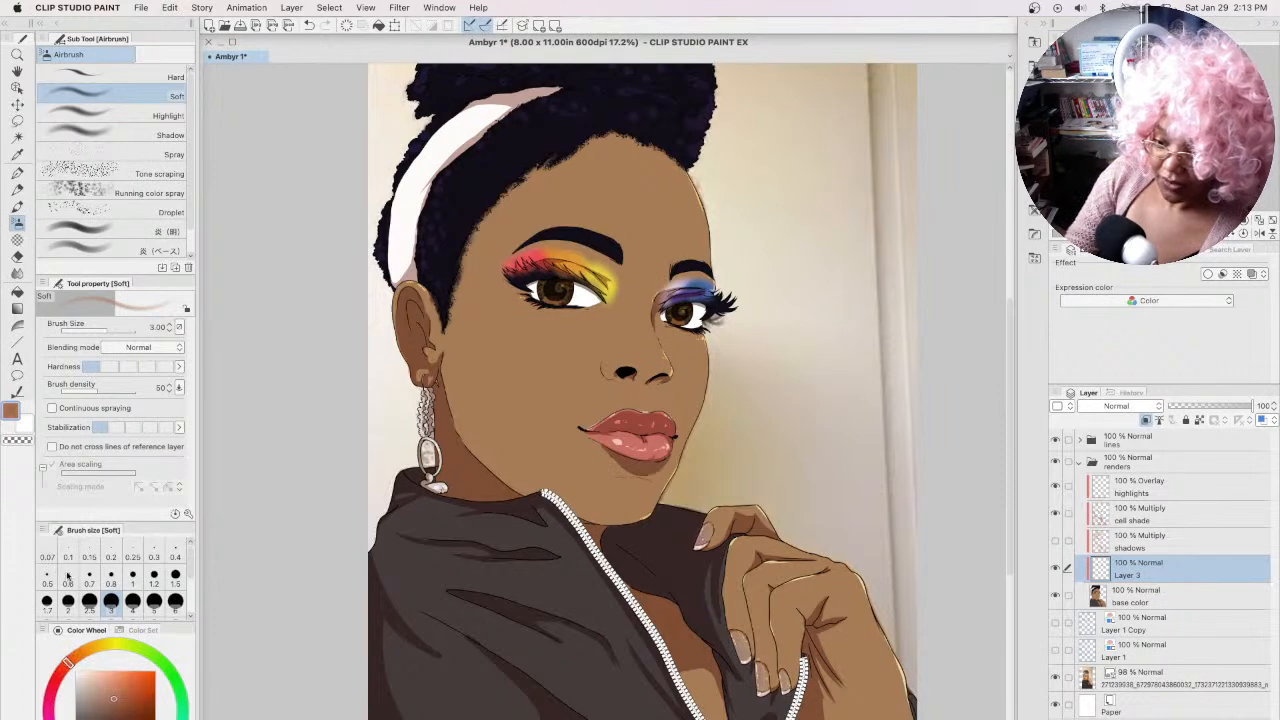
key("bracketright")
key("bracketright")
key("bracketright")
key("bracketright")
key("bracketright")
key("bracketright")
key("bracketright")
key("bracketright")
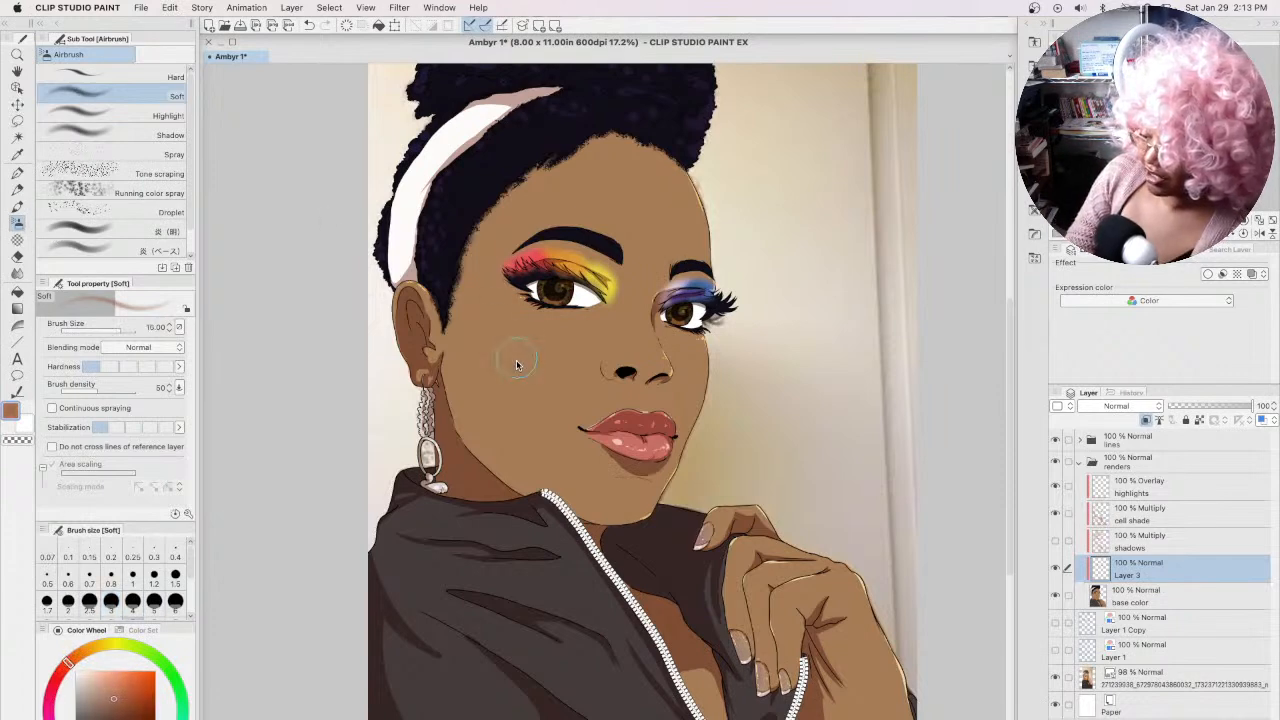
key("bracketright")
key("bracketright")
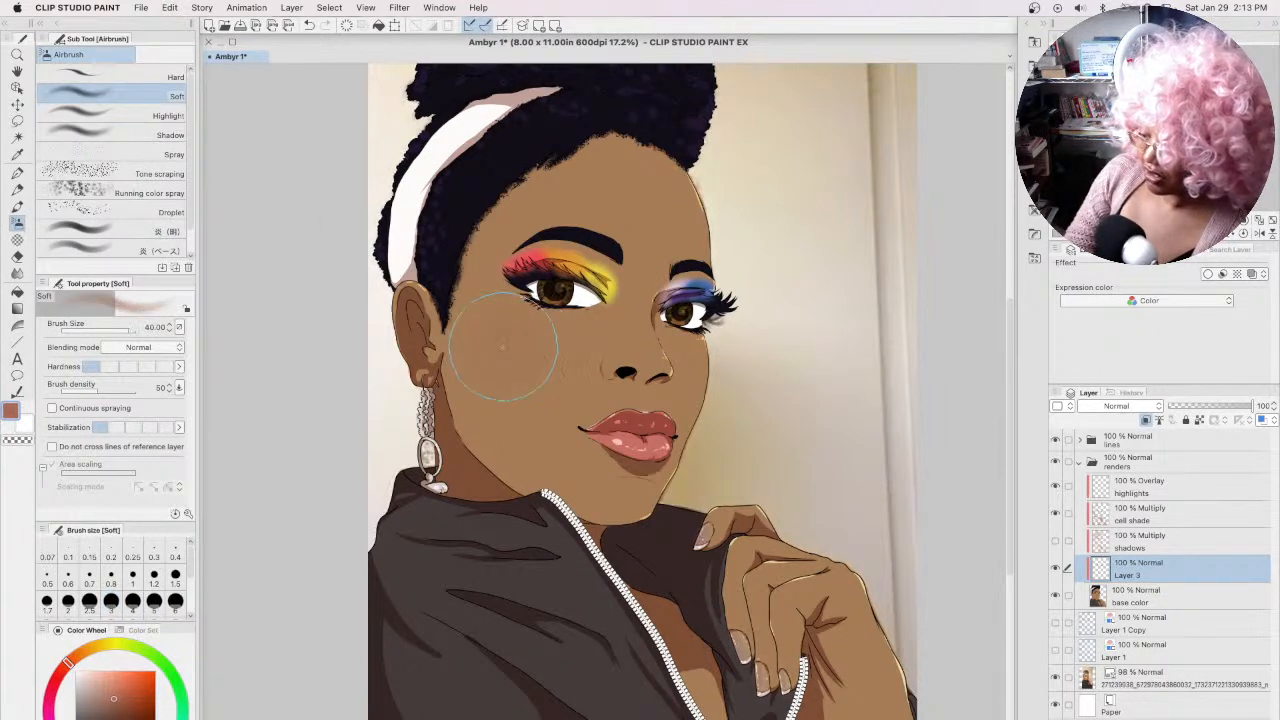
left_click(128, 687)
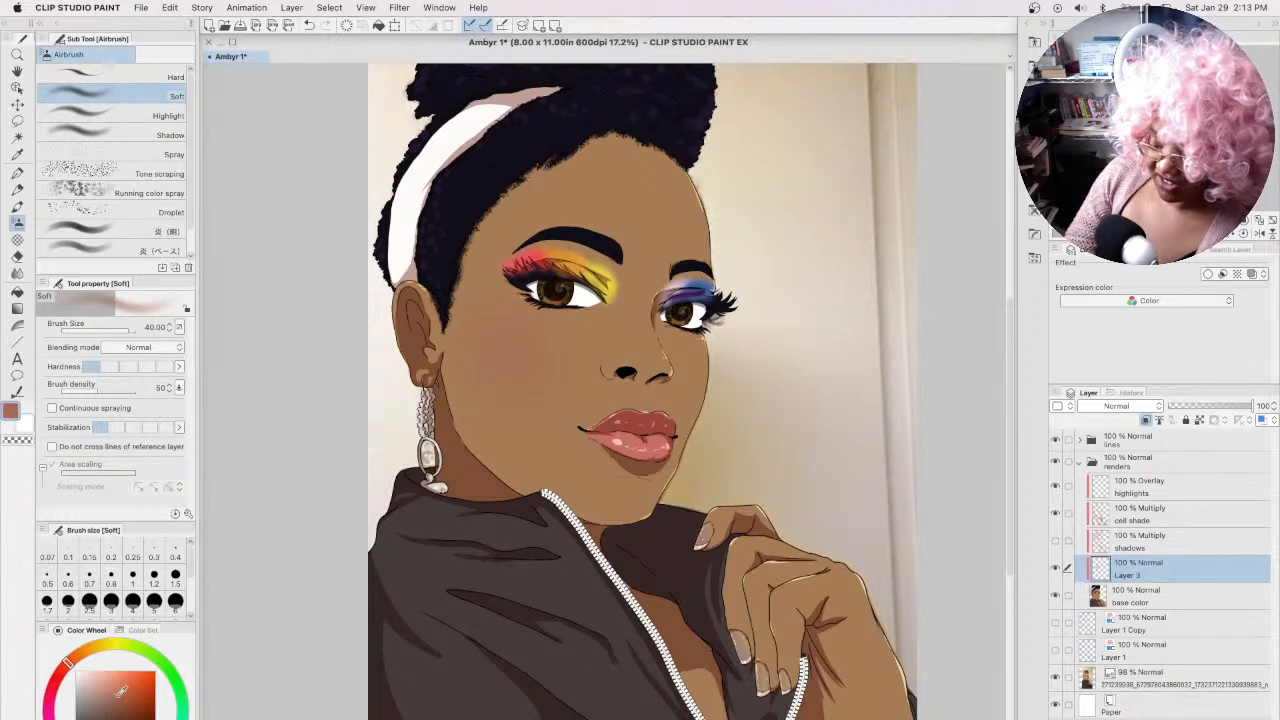
Step: Blend a warm orange-brown over the nearer cheek's blush, and check it without line art and against the reference photo
left_click(540, 482, "alt")
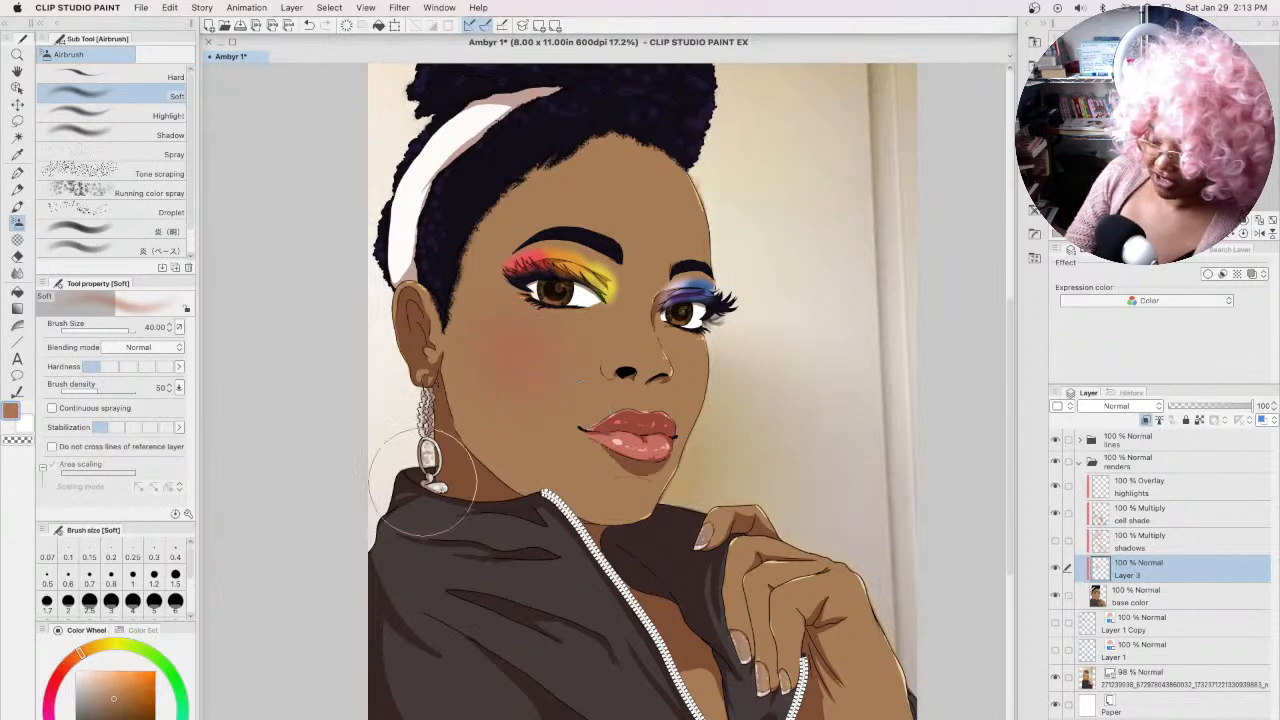
left_click(126, 698)
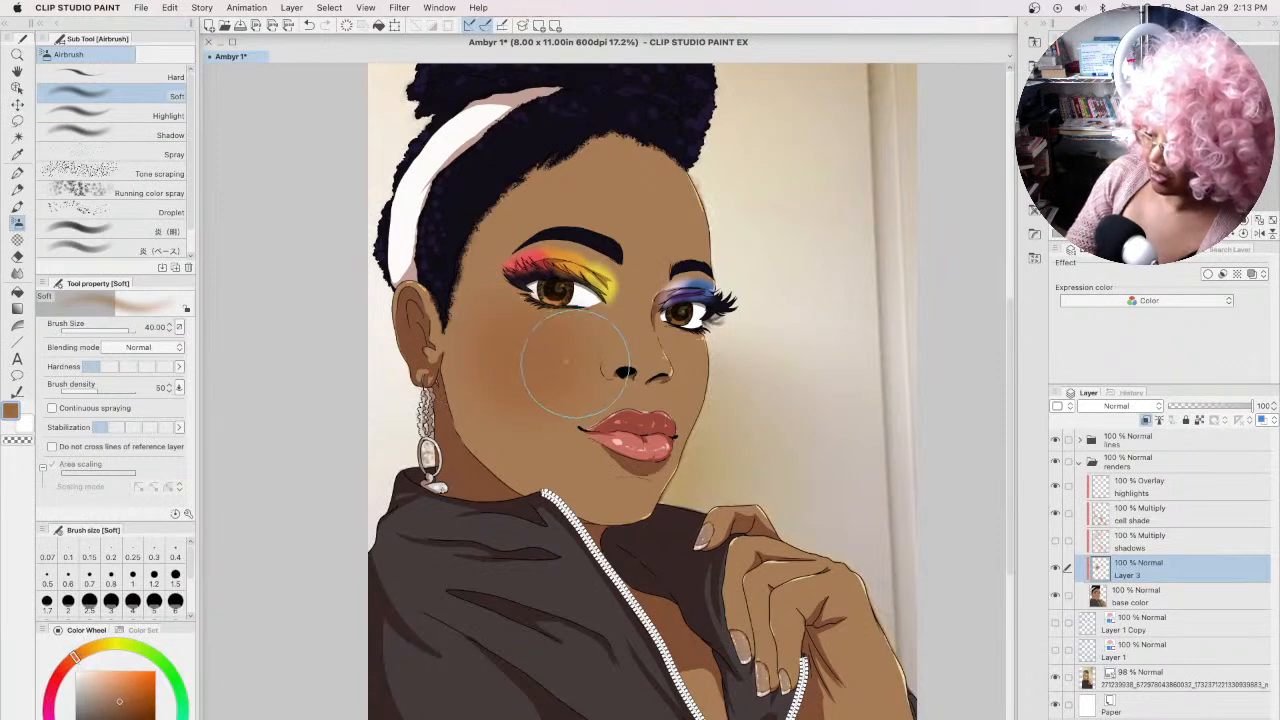
left_click(1055, 440)
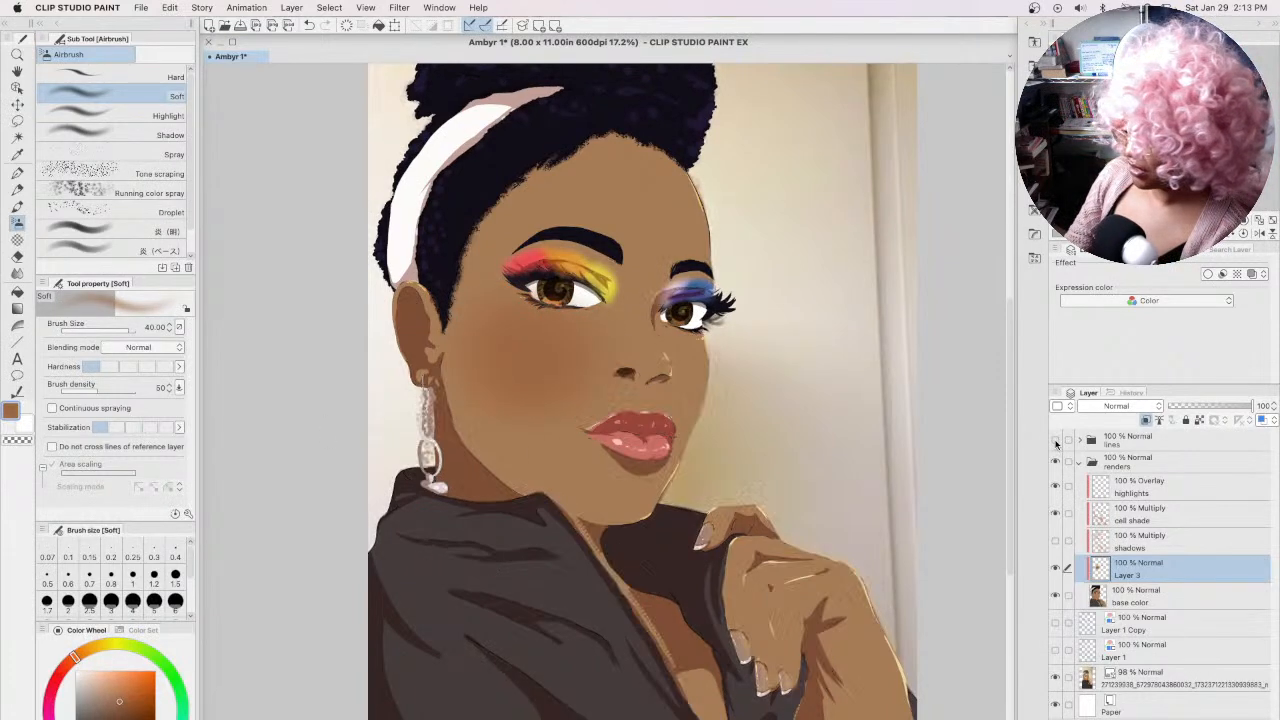
left_click(1055, 440)
left_click(1055, 463)
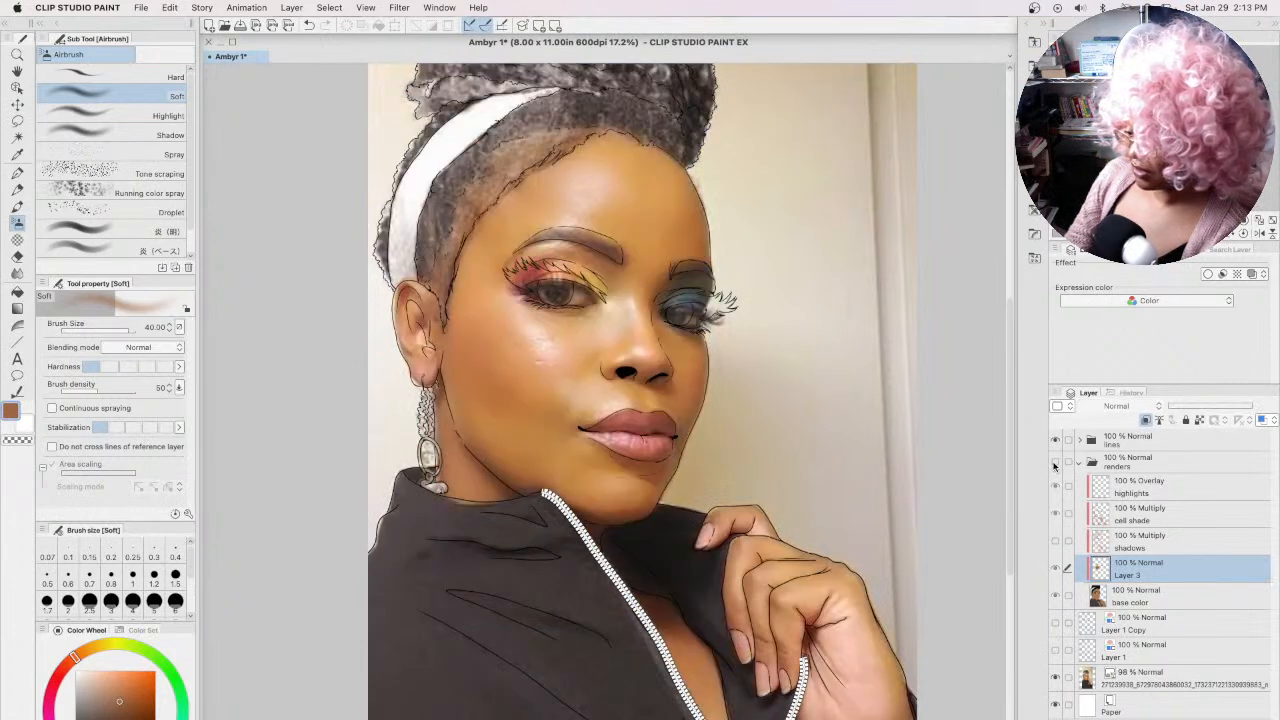
left_click(1055, 463)
Step: Airbrush orange-brown along the outer edge of the nearer cheek beside the ear at size 20.00
key("bracketleft")
key("bracketleft")
key("bracketleft")
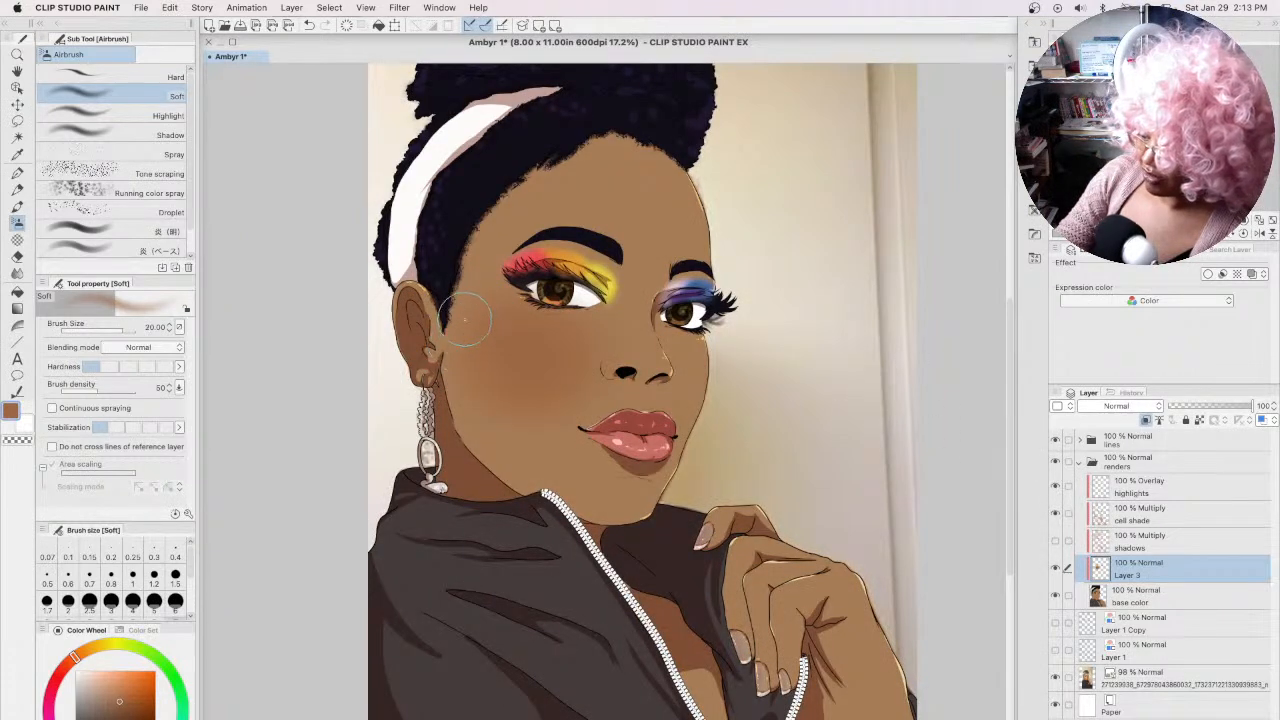
Step: Fade the blush's inner and lower edges with transparent colour at sizes 70.00 and 40.00, checking against the reference photo
key("c")
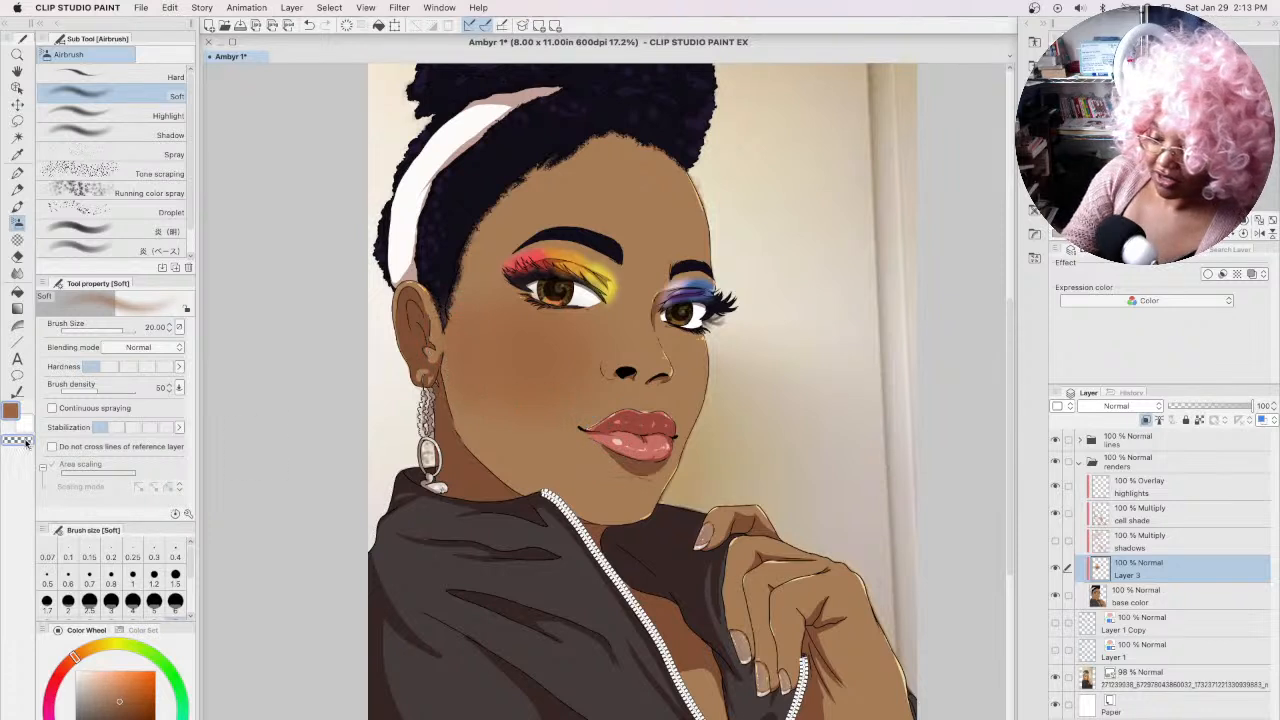
key("bracketright")
key("bracketright")
key("bracketright")
key("bracketright")
key("bracketright")
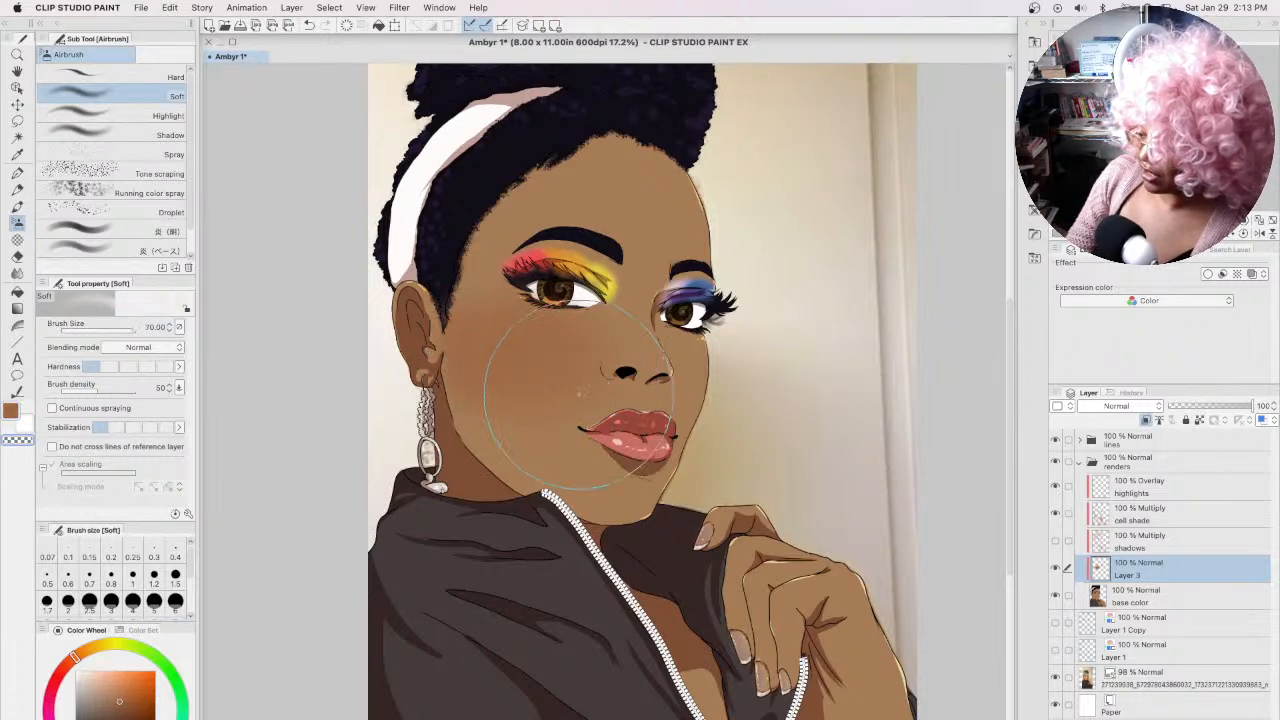
key("bracketleft")
key("bracketleft")
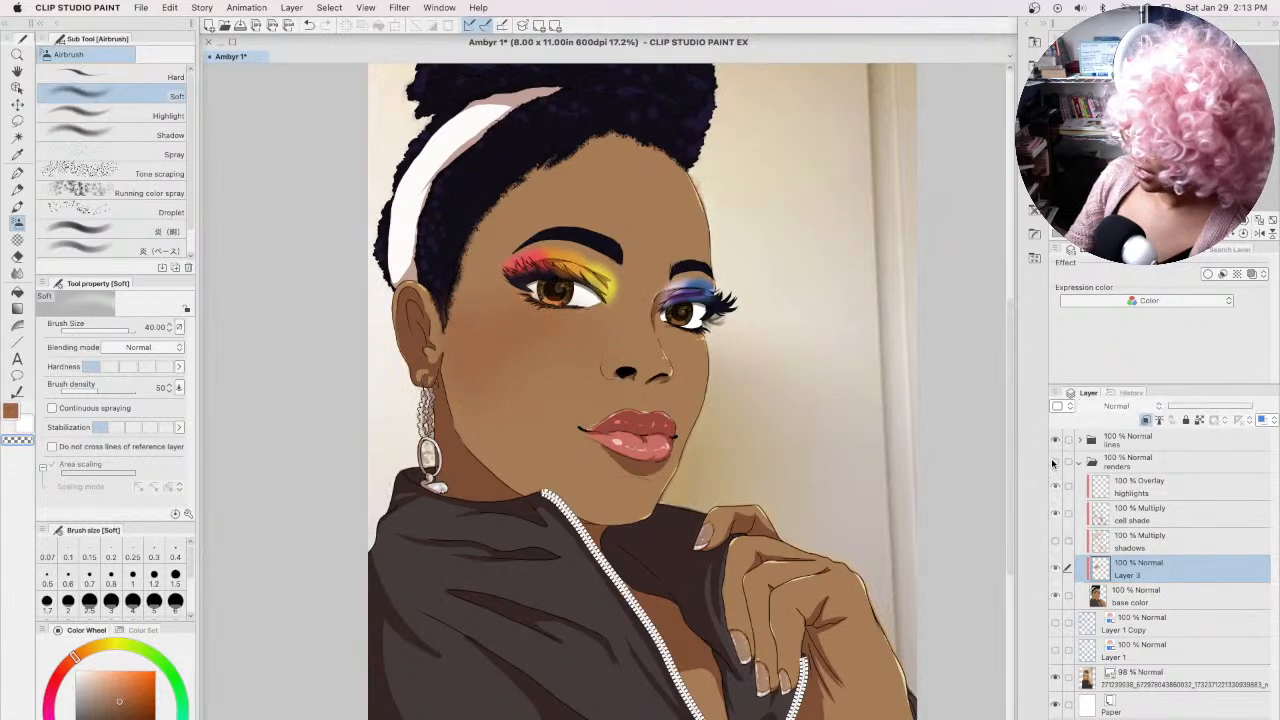
left_click(1054, 462)
left_click(1054, 462)
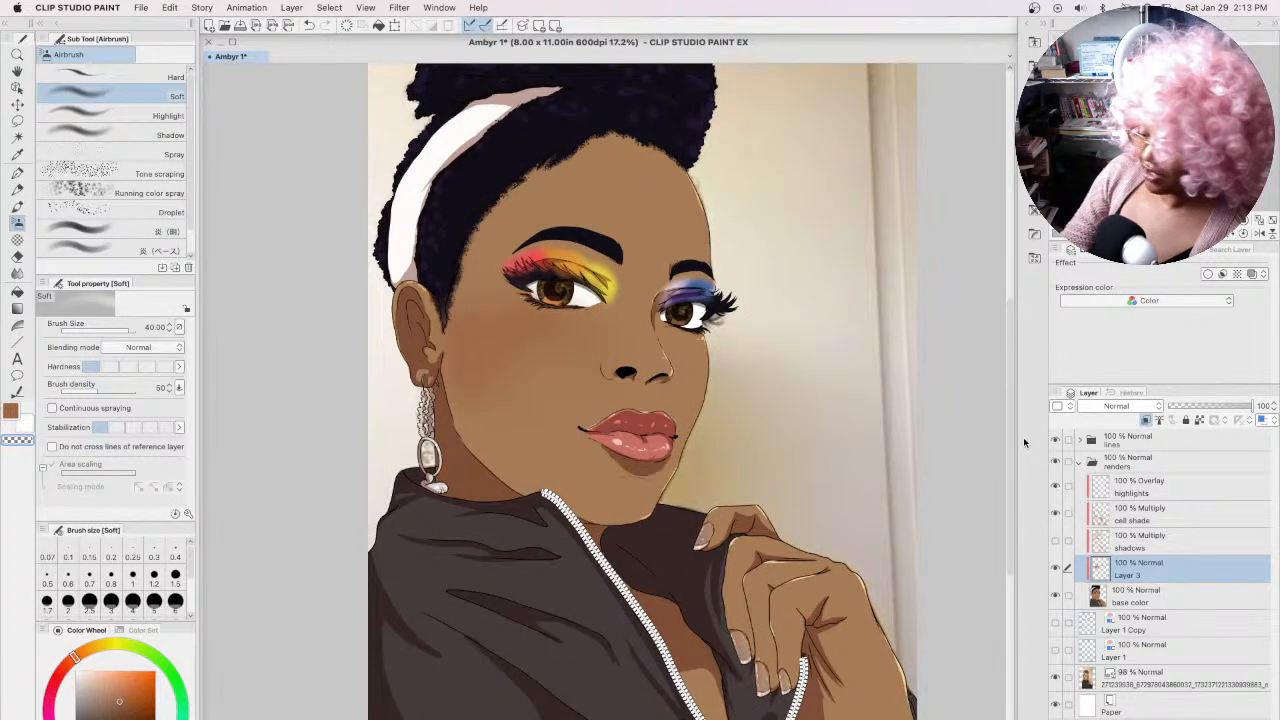
Step: Airbrush orange-brown along the farther cheek at size 20.00, and compare the result with the reference photo
key("bracketleft")
key("bracketleft")
key("bracketleft")
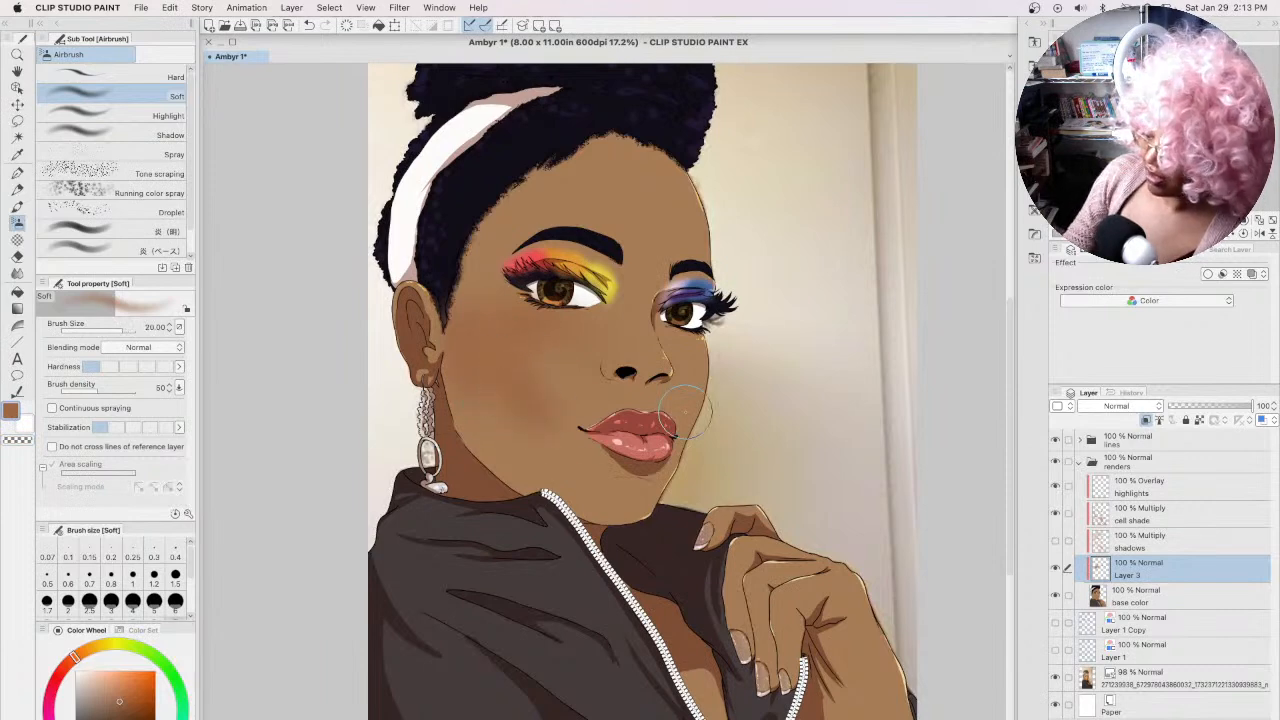
left_click(1055, 463)
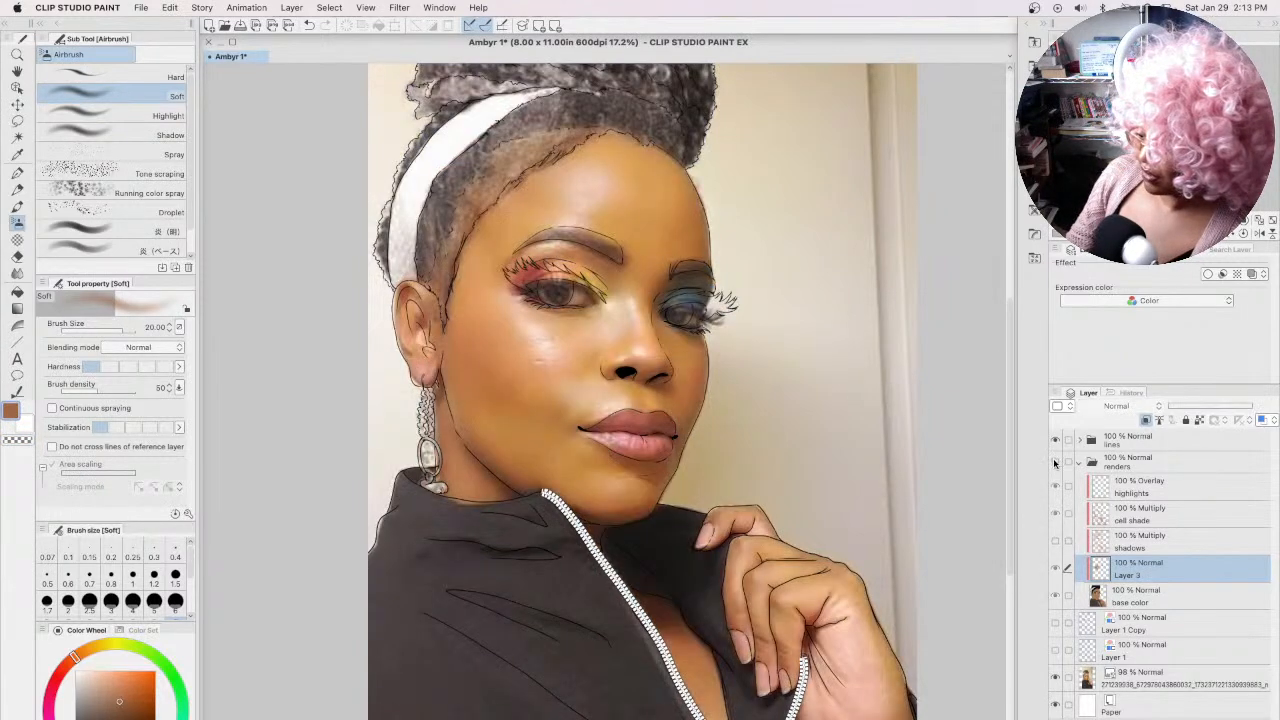
left_click(1055, 463)
Step: Touch up the face shading with orange-brown at sizes 10.00 and 15.00, checking repeatedly against the reference photo
key("bracketleft")
key("bracketleft")
key("bracketleft")
key("bracketleft")
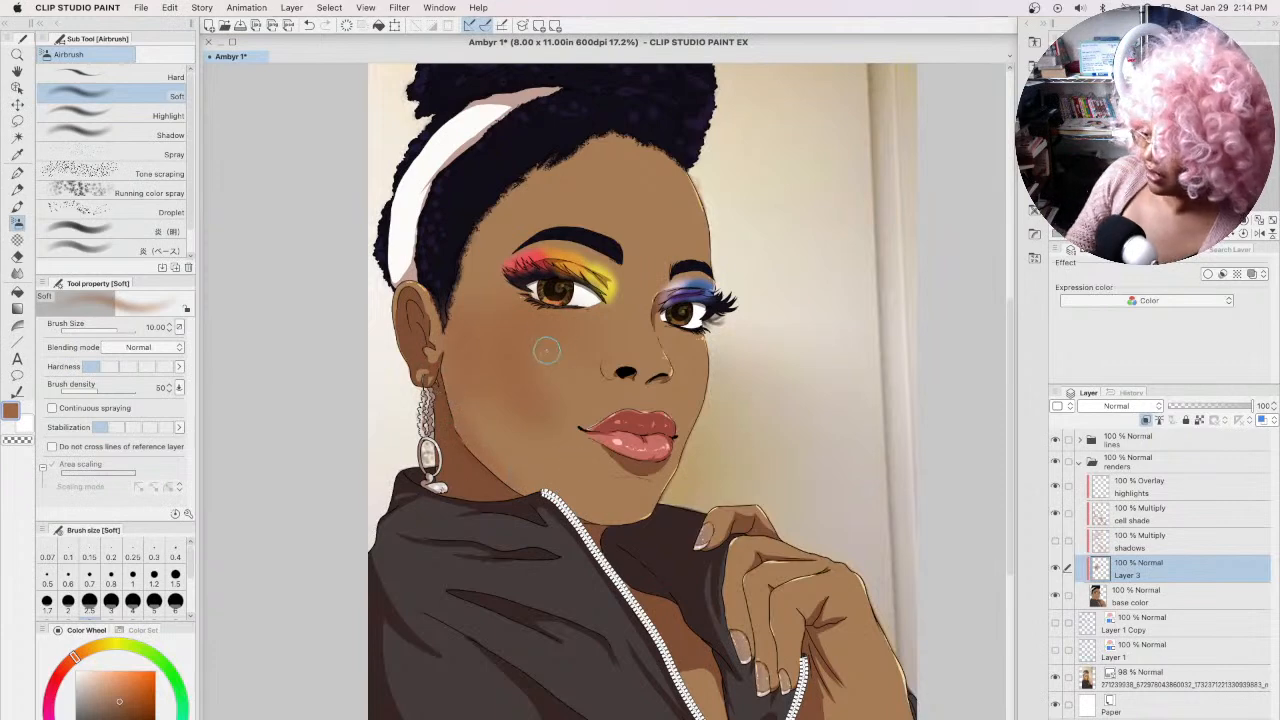
left_click(1055, 463)
left_click(1055, 463)
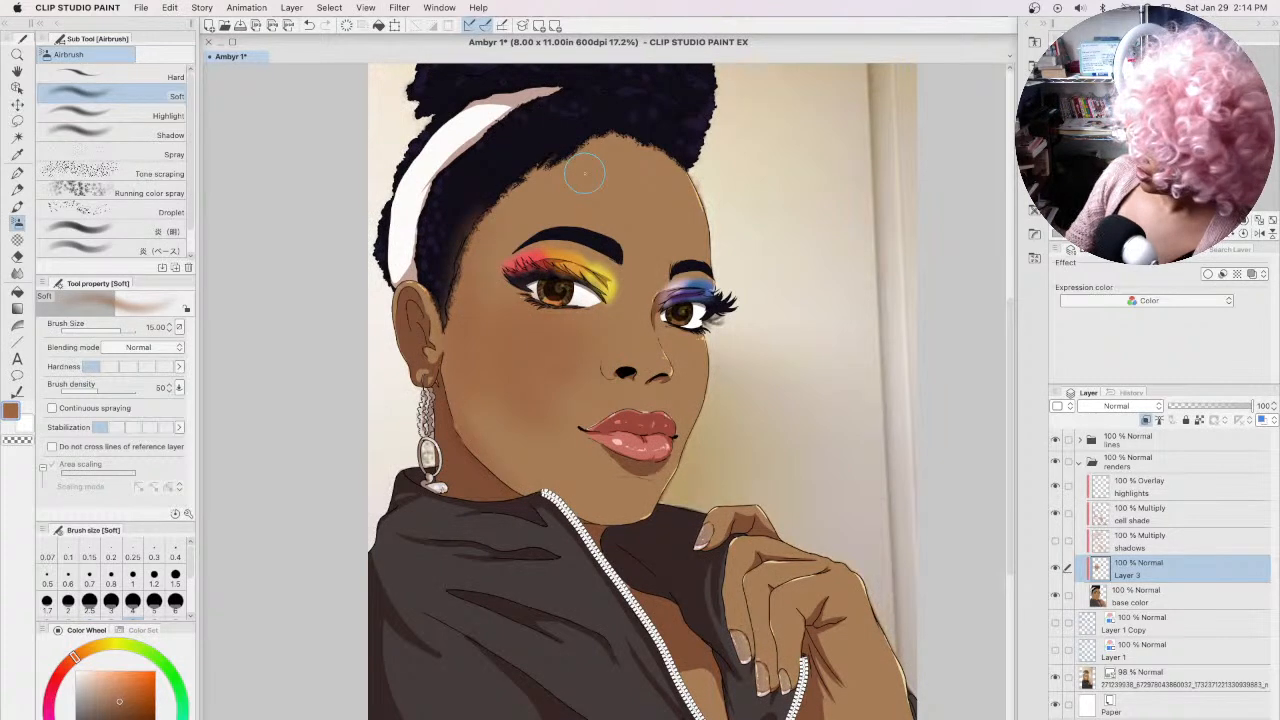
left_click(1055, 463)
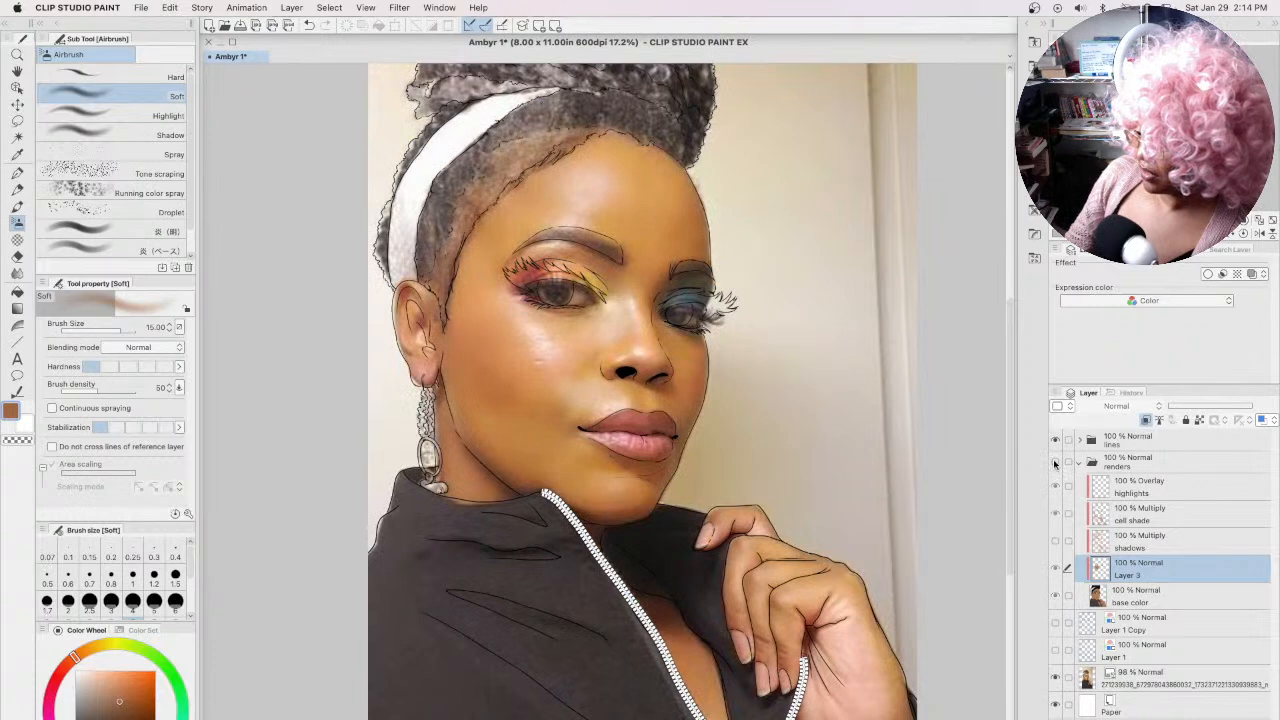
left_click(1055, 463)
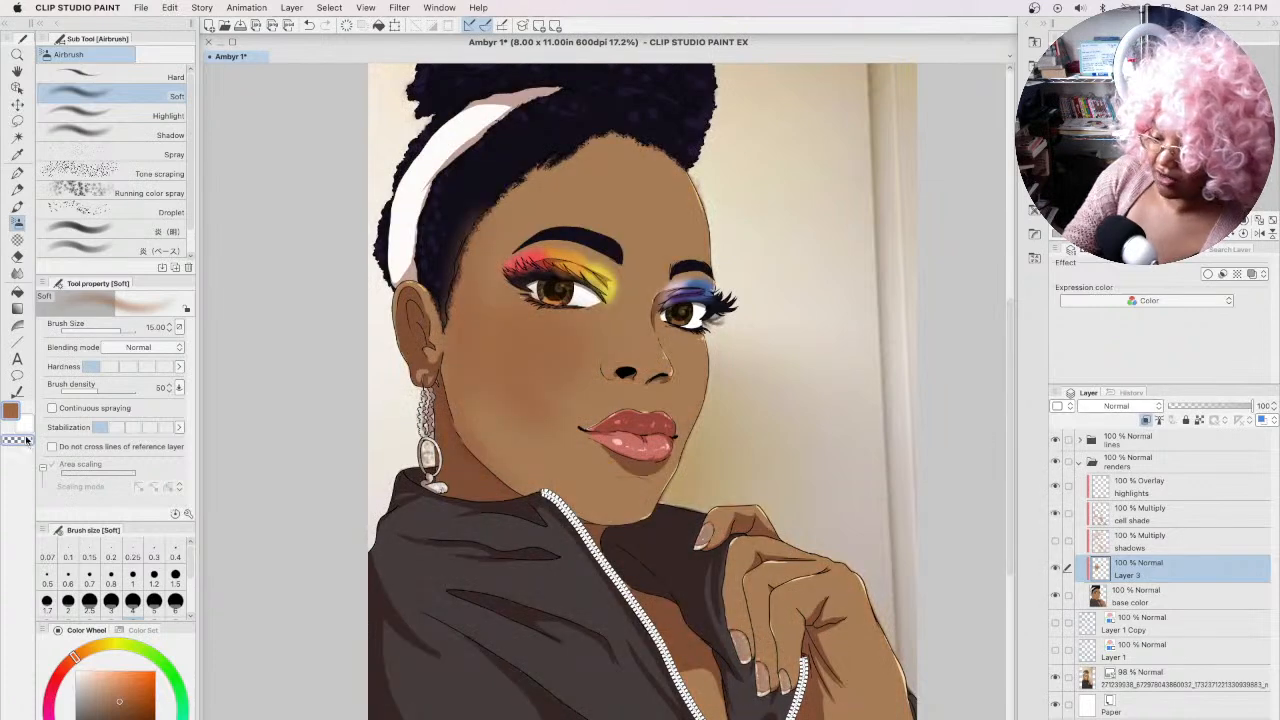
Step: Soften the inner and lower edges of the nearer cheek's blush with transparent colour at size 30.00
key("bracketright")
key("bracketright")
key("bracketright")
key("bracketright")
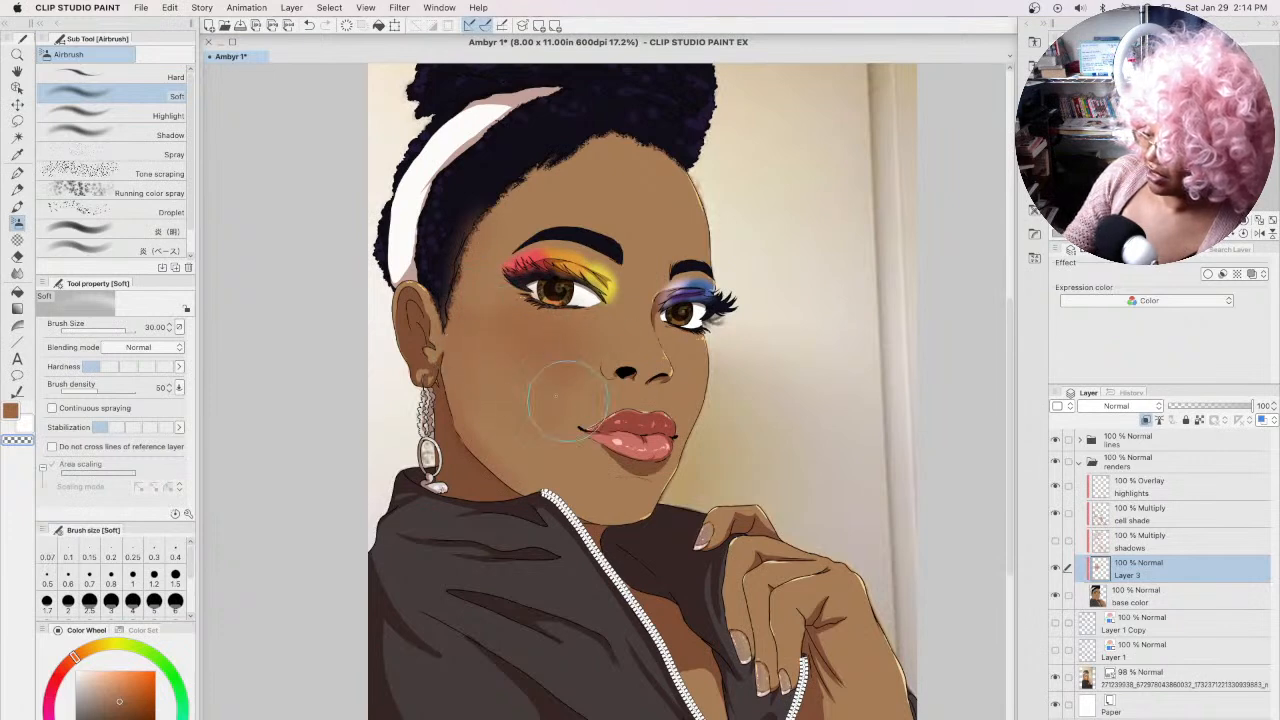
Step: Shift the brown toward red and airbrush it across the nearer cheek below the eye at size 30.00
left_click_drag(74, 657, 69, 663)
mouse_move(537, 338)
left_mouse_down()
mouse_move(571, 349)
mouse_move(546, 354)
left_mouse_up()
mouse_move(471, 329)
left_mouse_down()
mouse_move(488, 362)
mouse_move(561, 372)
mouse_move(509, 374)
mouse_move(594, 344)
left_mouse_up()
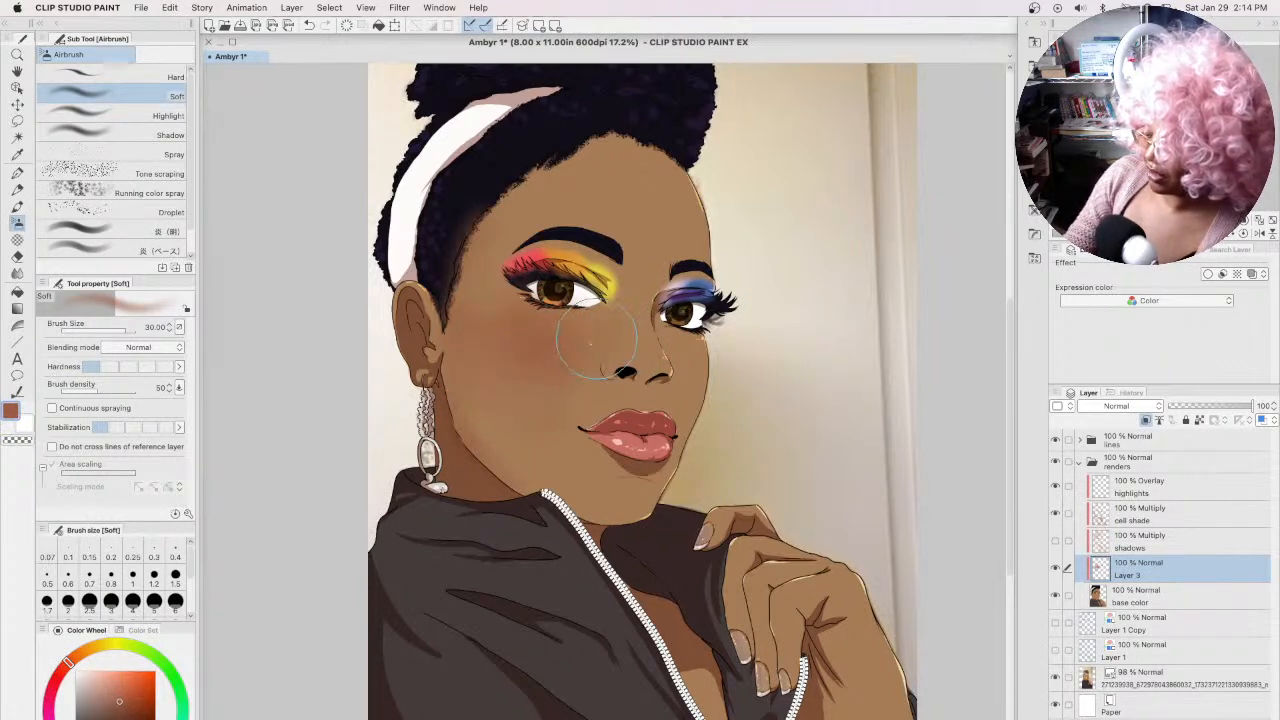
Step: Sample the lower cheek's skin tone, make it more orange, blend it from the cheek toward the nose, and compare with the reference photo
left_click(545, 436, "alt")
left_click_drag(79, 654, 82, 657)
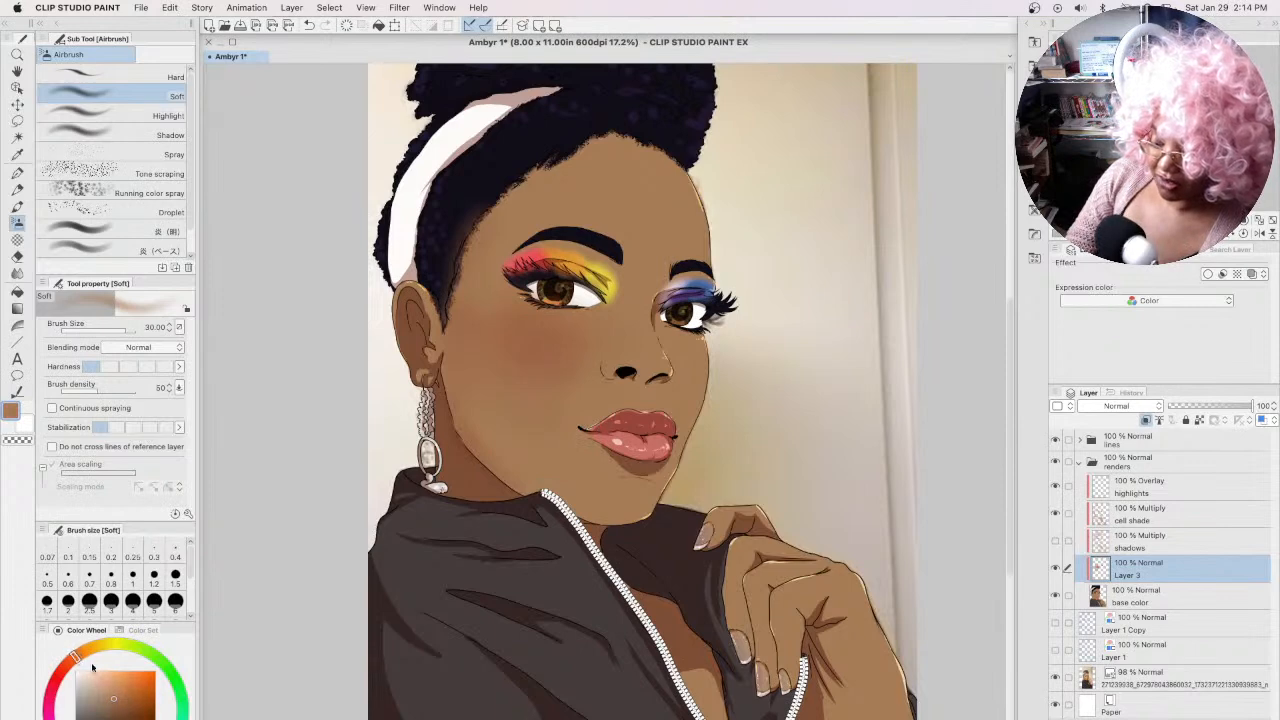
mouse_move(532, 342)
left_mouse_down()
mouse_move(587, 342)
mouse_move(555, 351)
mouse_move(542, 282)
mouse_move(499, 350)
mouse_move(511, 259)
mouse_move(536, 362)
mouse_move(617, 363)
left_mouse_up()
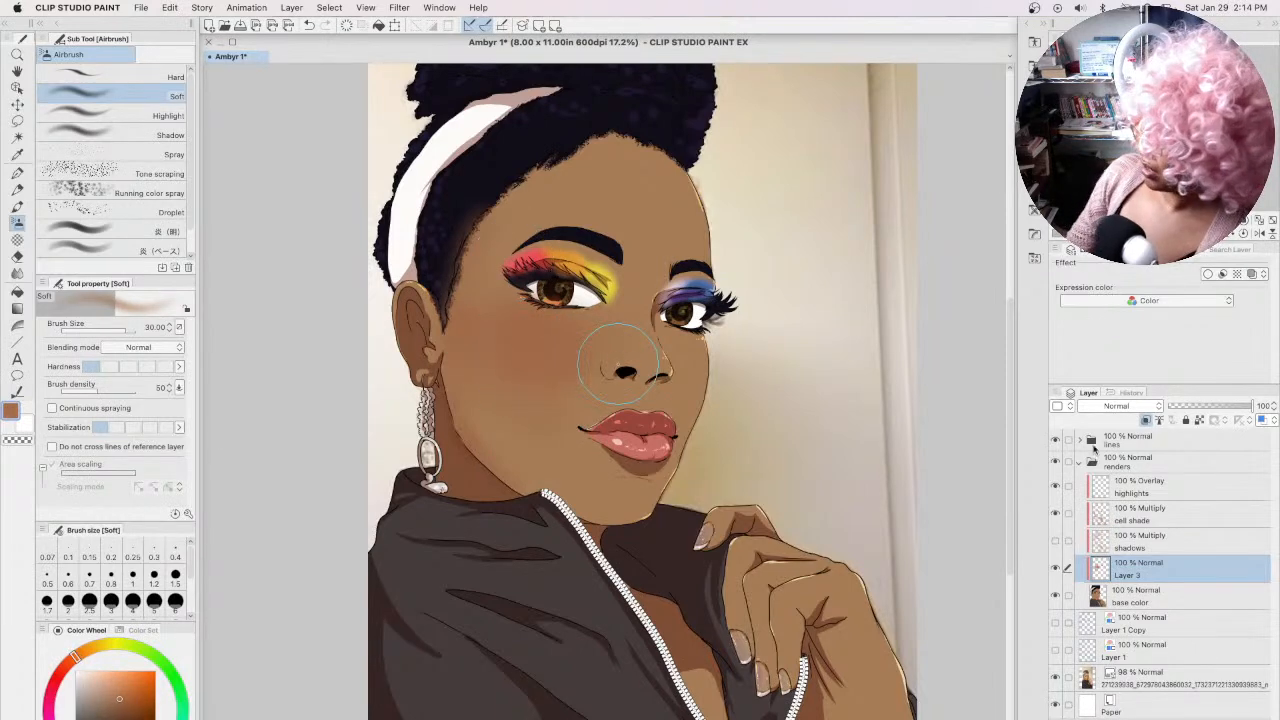
left_click(1055, 463)
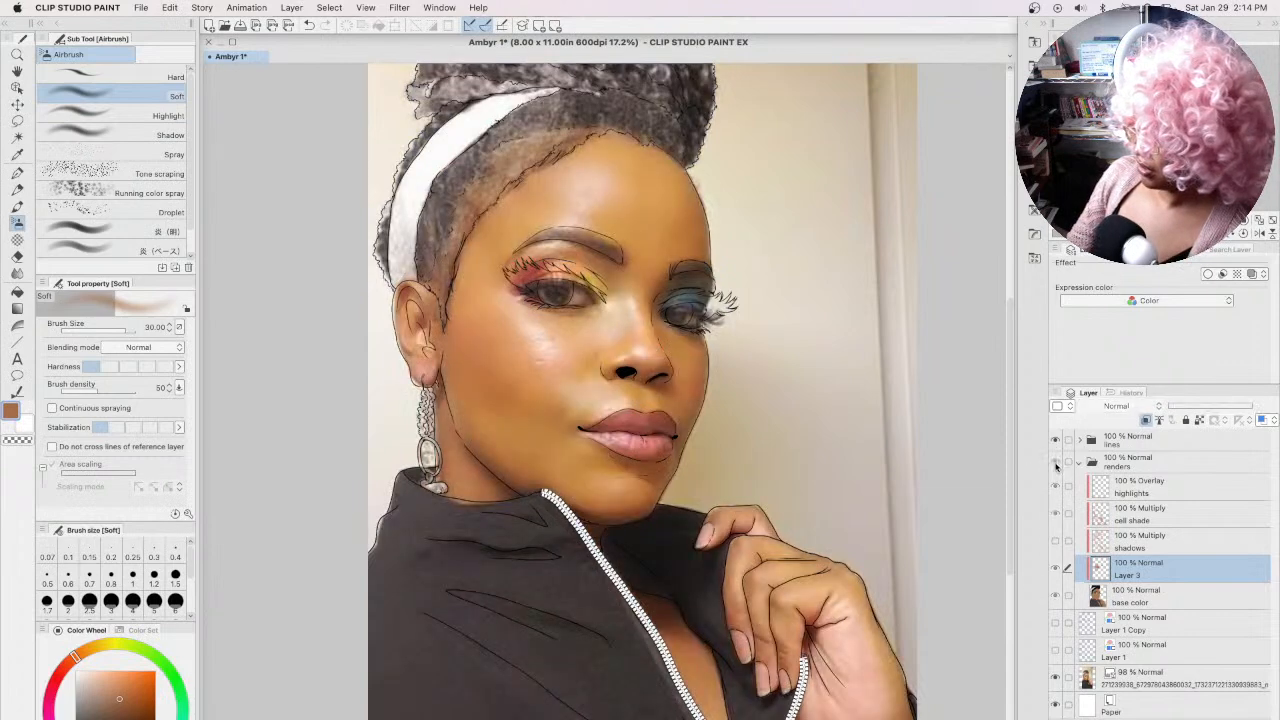
left_click(1055, 463)
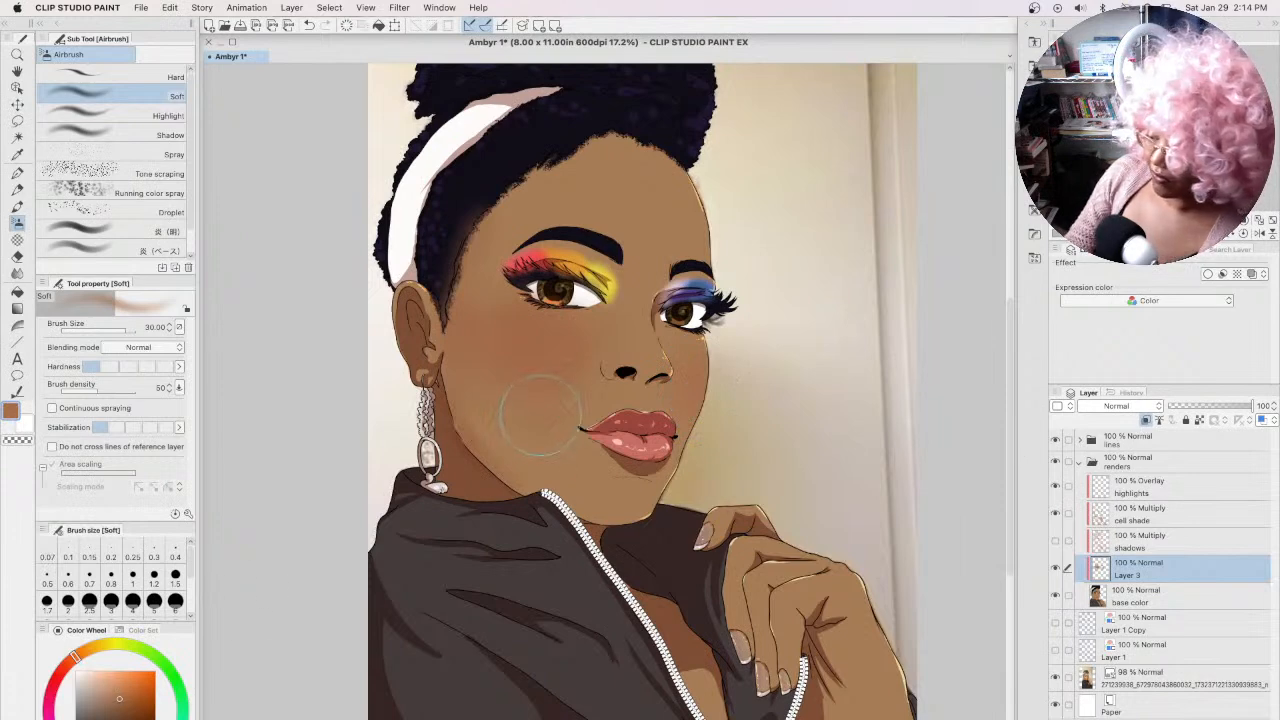
Step: Fade the nearer cheek's blush with transparent colour at sizes 40.00 and 25.00, and check it against the reference photo
key("c")
key("bracketright")
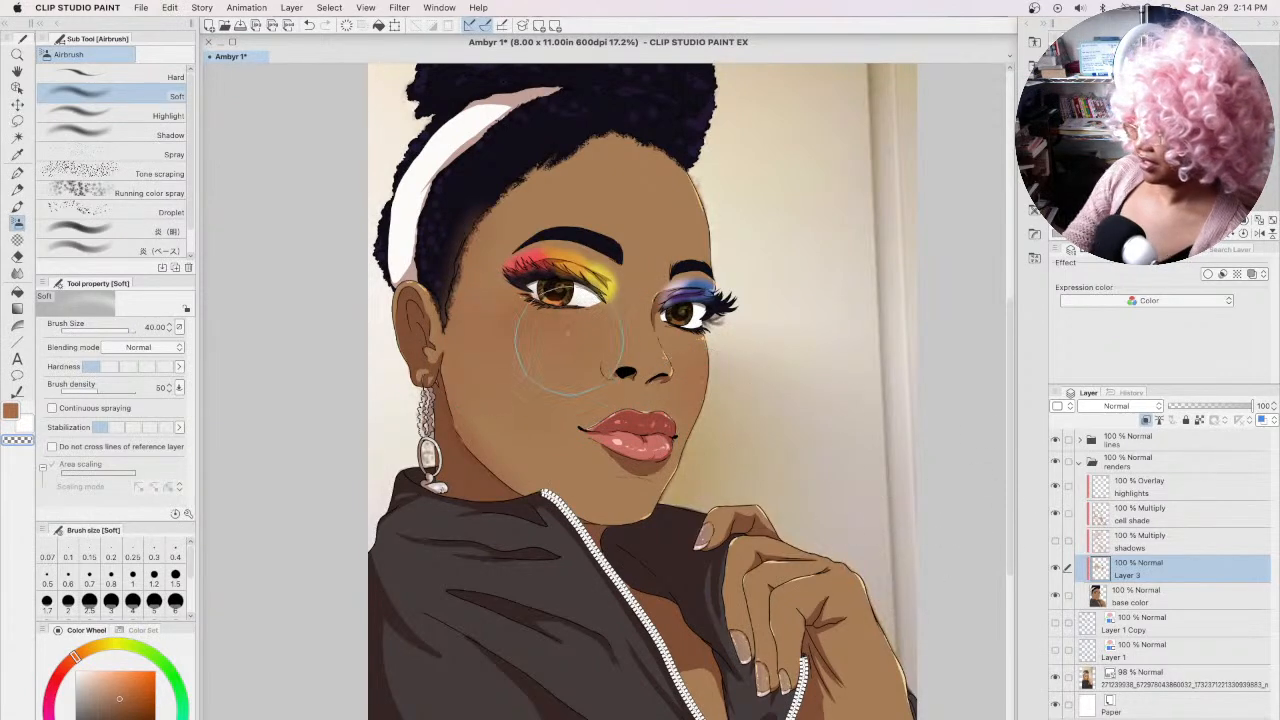
key("bracketleft")
key("bracketleft")
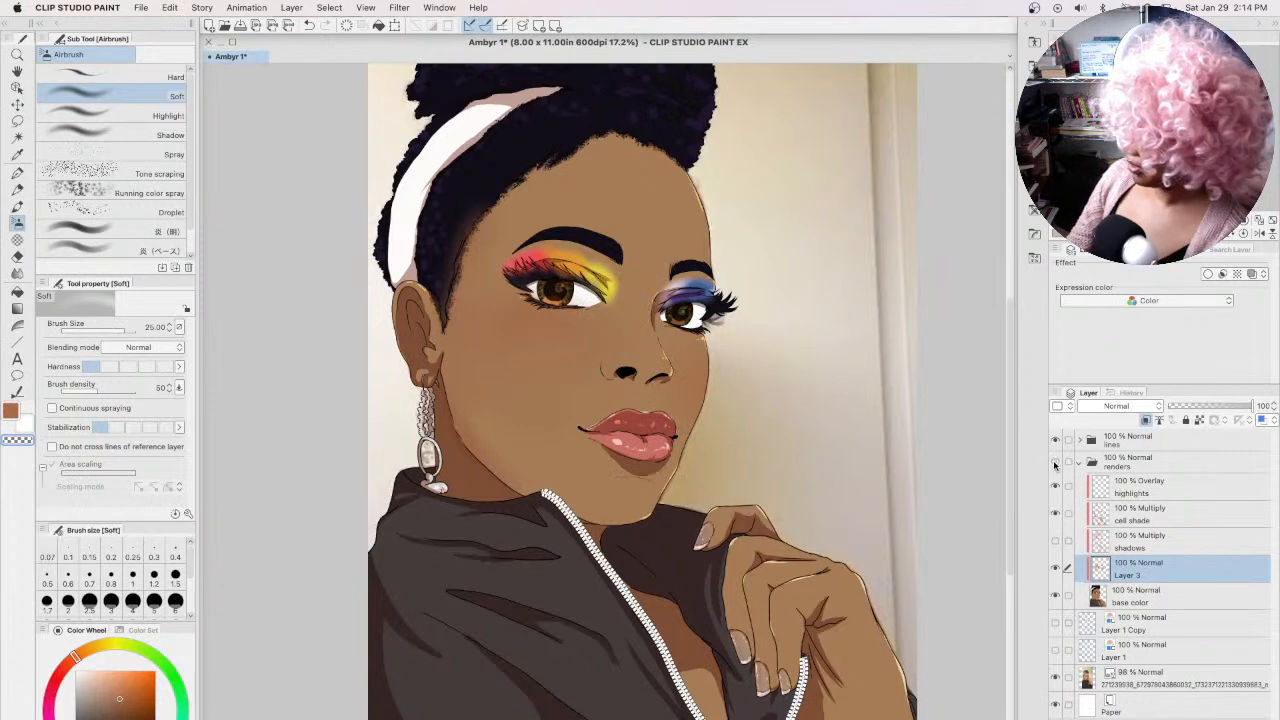
left_click(1055, 462)
left_click(1055, 462)
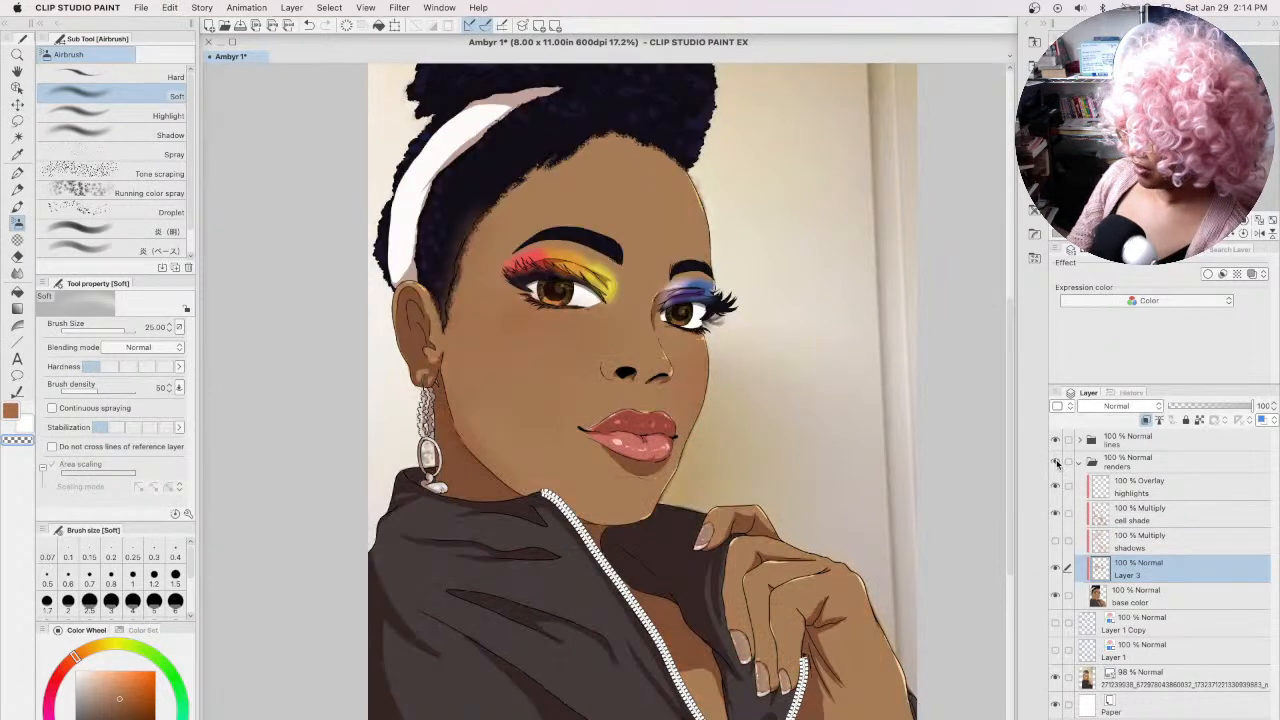
Step: Airbrush orange-brown along the chin's lower edge at sizes 25.00 and 17.00, and compare with the reference photo
key("c")
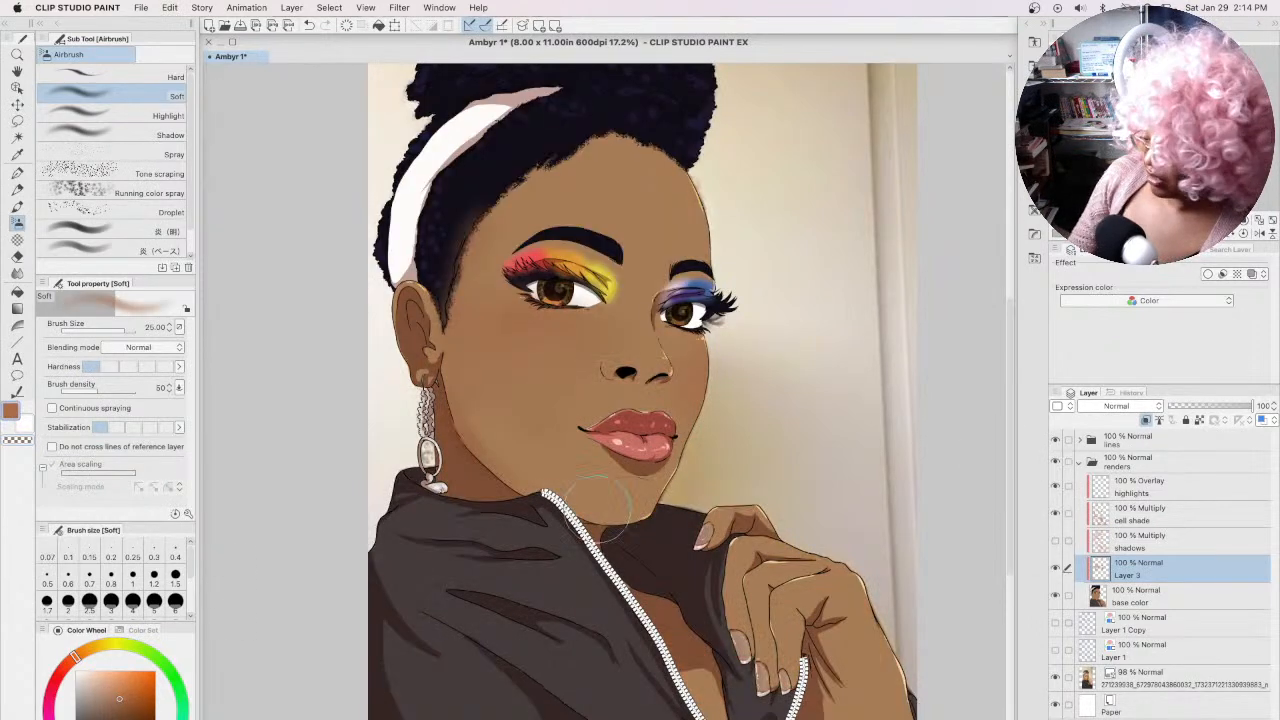
key("bracketleft")
key("bracketleft")
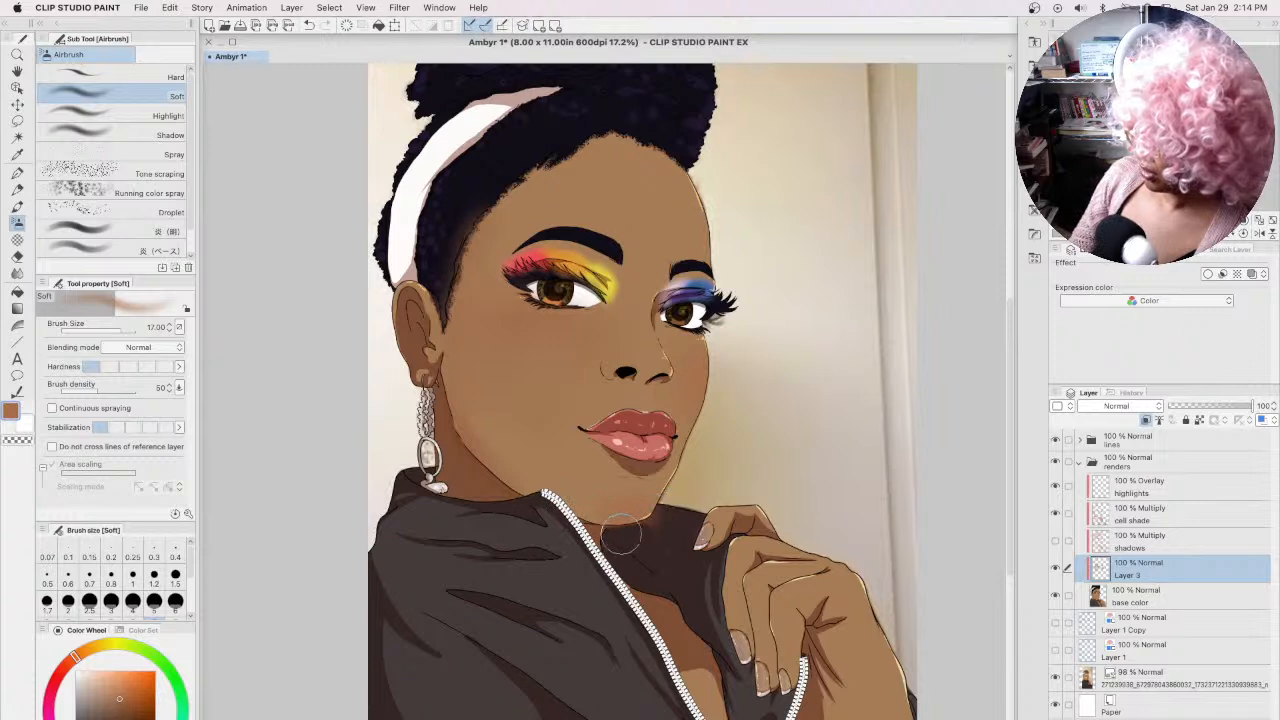
left_click(1056, 462)
left_click(1055, 463)
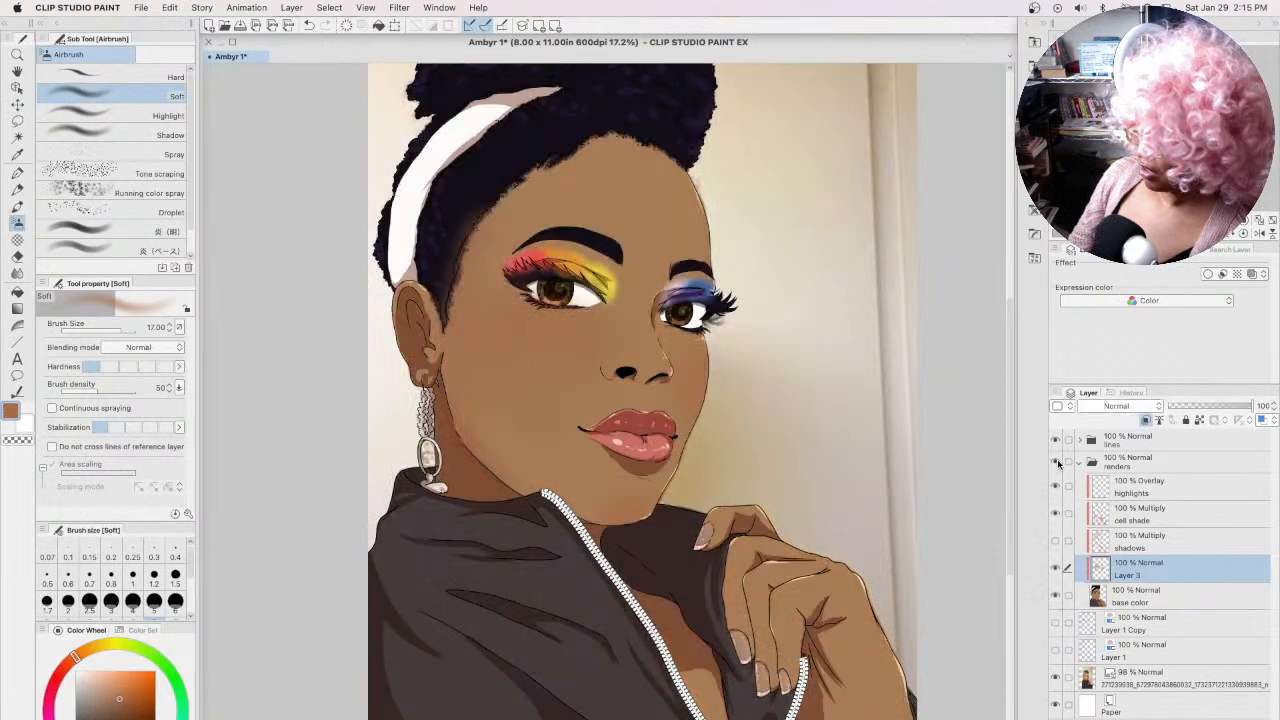
Step: Airbrush deep red over the upper lip and the line between the lips at size 5.00
left_click(55, 684)
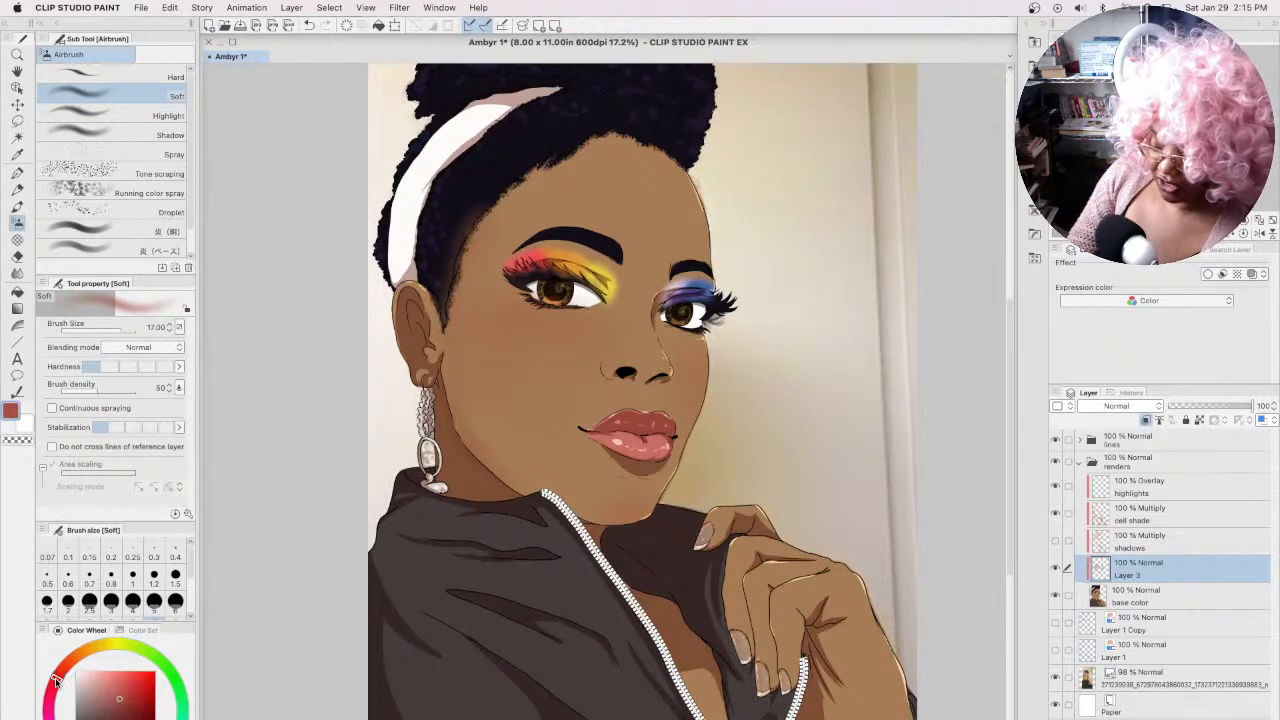
key("bracketleft")
key("bracketleft")
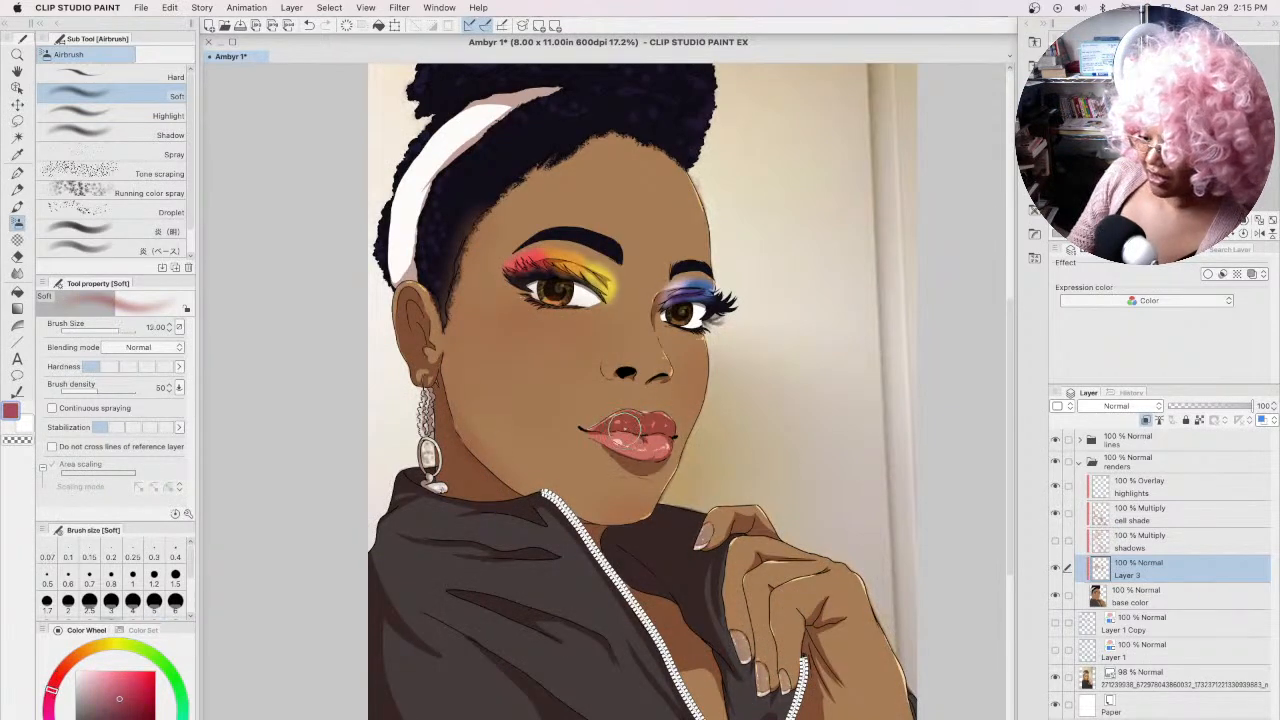
key("bracketleft")
key("bracketleft")
key("bracketleft")
key("bracketleft")
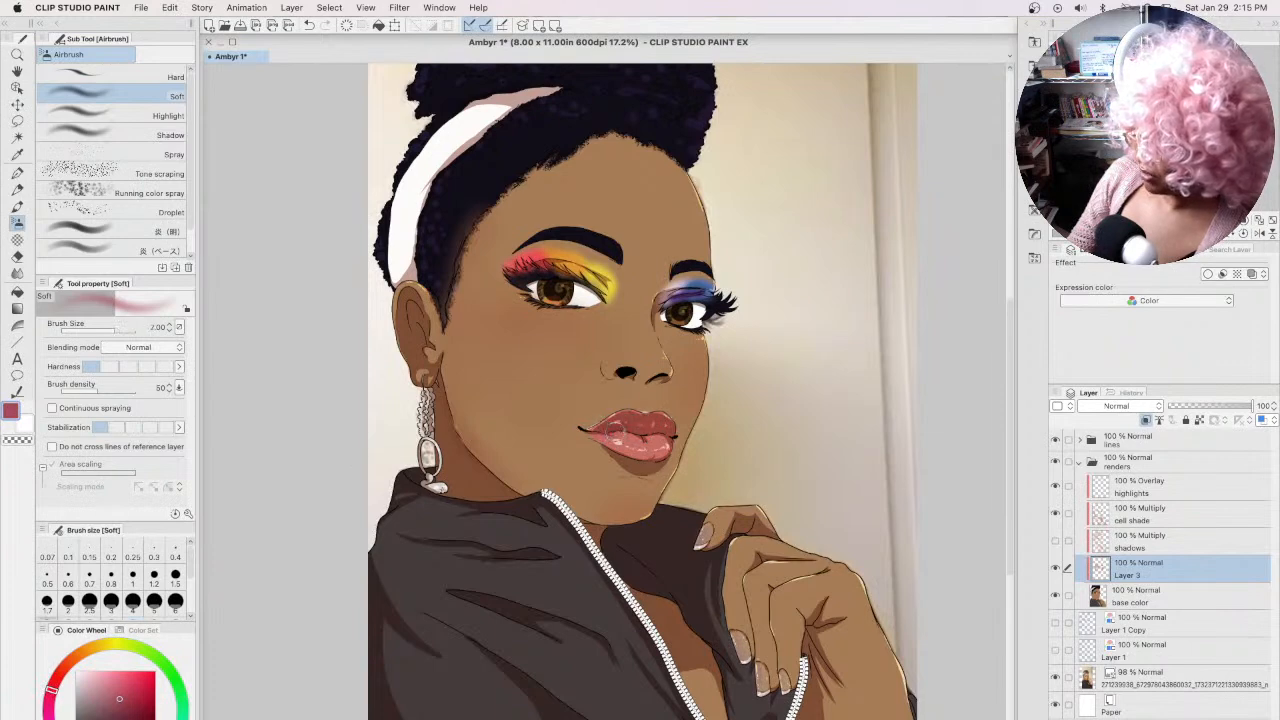
key("bracketleft")
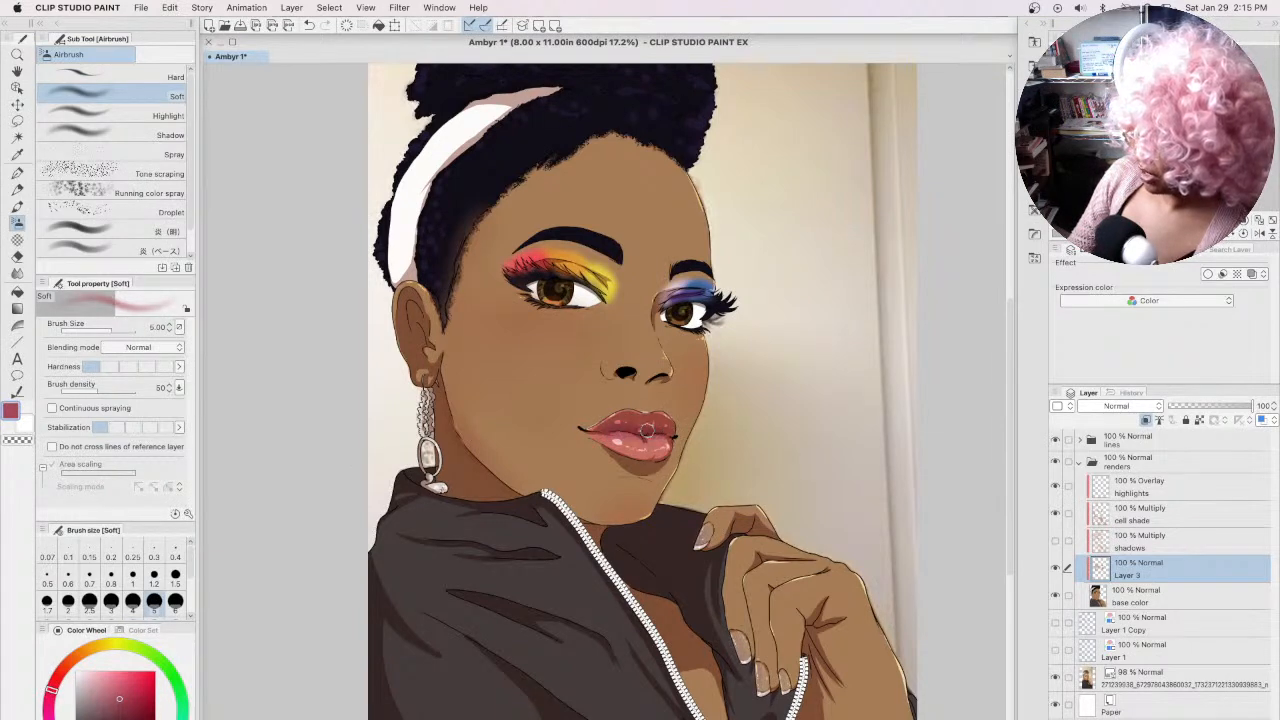
left_click(55, 681)
left_click(128, 700)
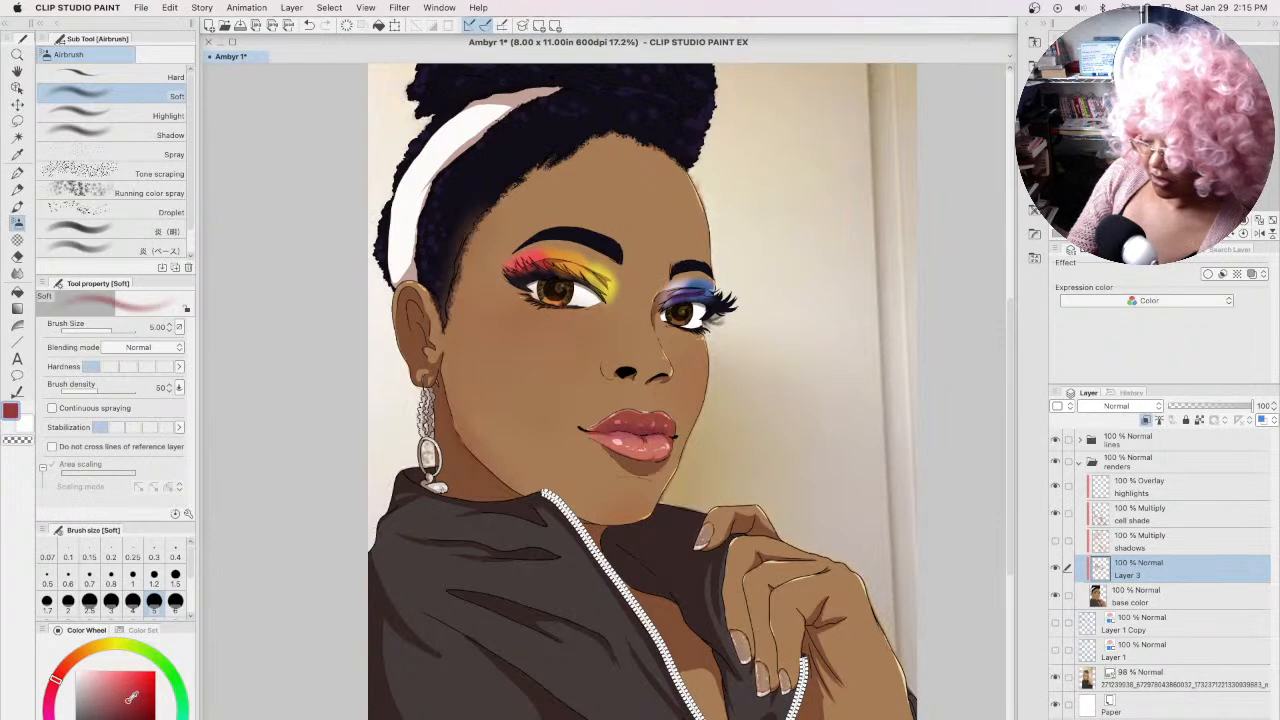
mouse_move(622, 430)
left_mouse_down()
mouse_move(601, 429)
mouse_move(670, 432)
mouse_move(596, 430)
mouse_move(644, 432)
mouse_move(603, 461)
mouse_move(673, 440)
mouse_move(591, 429)
mouse_move(649, 417)
mouse_move(625, 409)
mouse_move(666, 429)
mouse_move(648, 437)
left_mouse_up()
Step: Refine the lip shading in the same red at sizes 4.00 and 2.50, including the lower lip's edge
key("[")
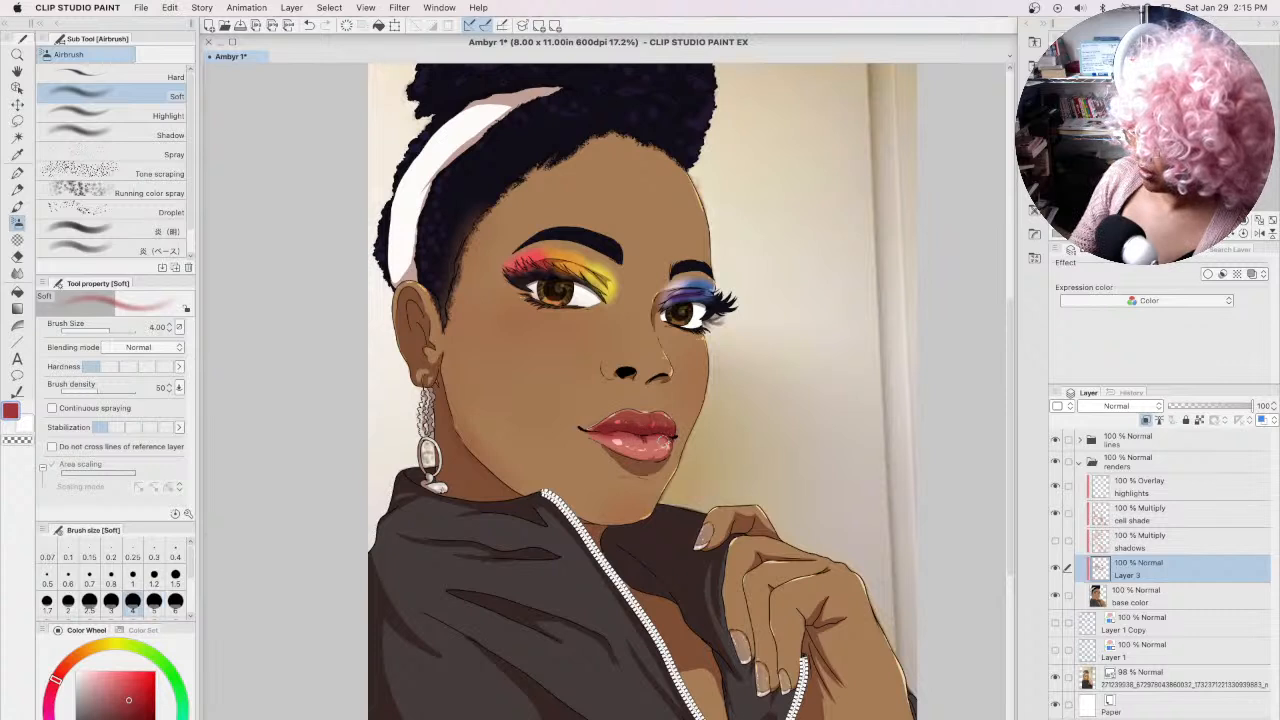
key("[")
key("[")
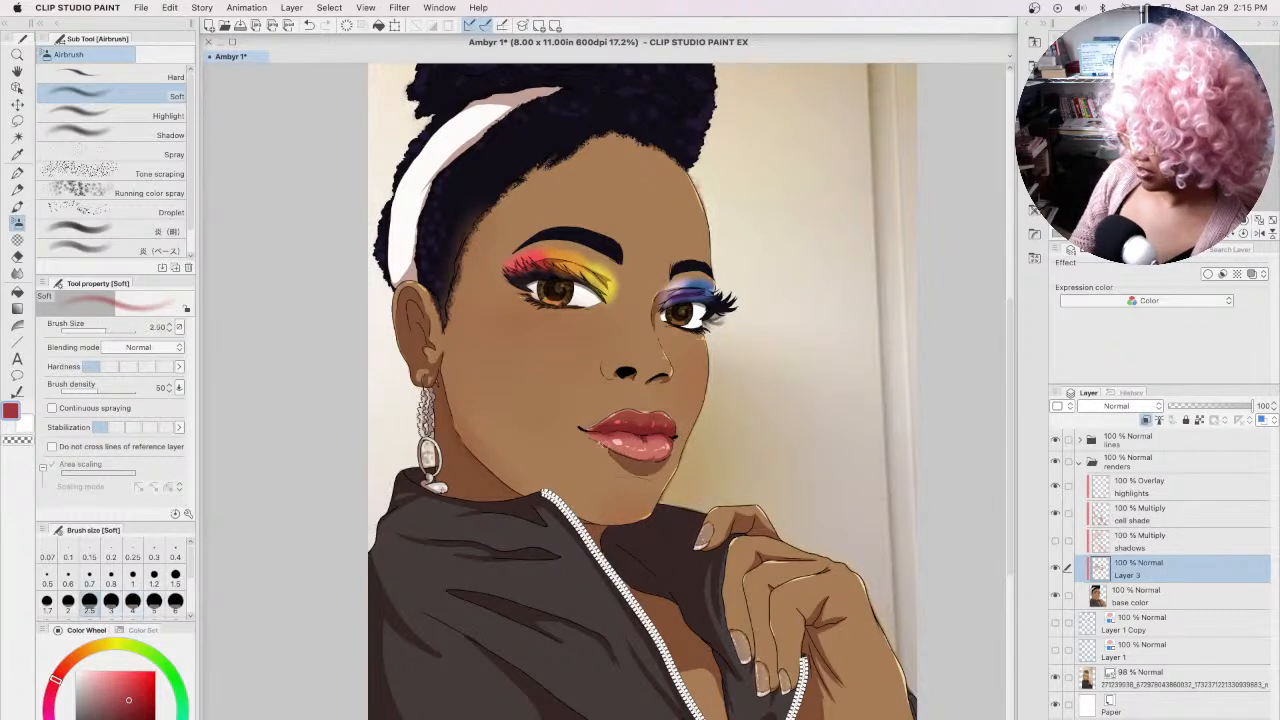
left_click_drag(607, 448, 650, 462)
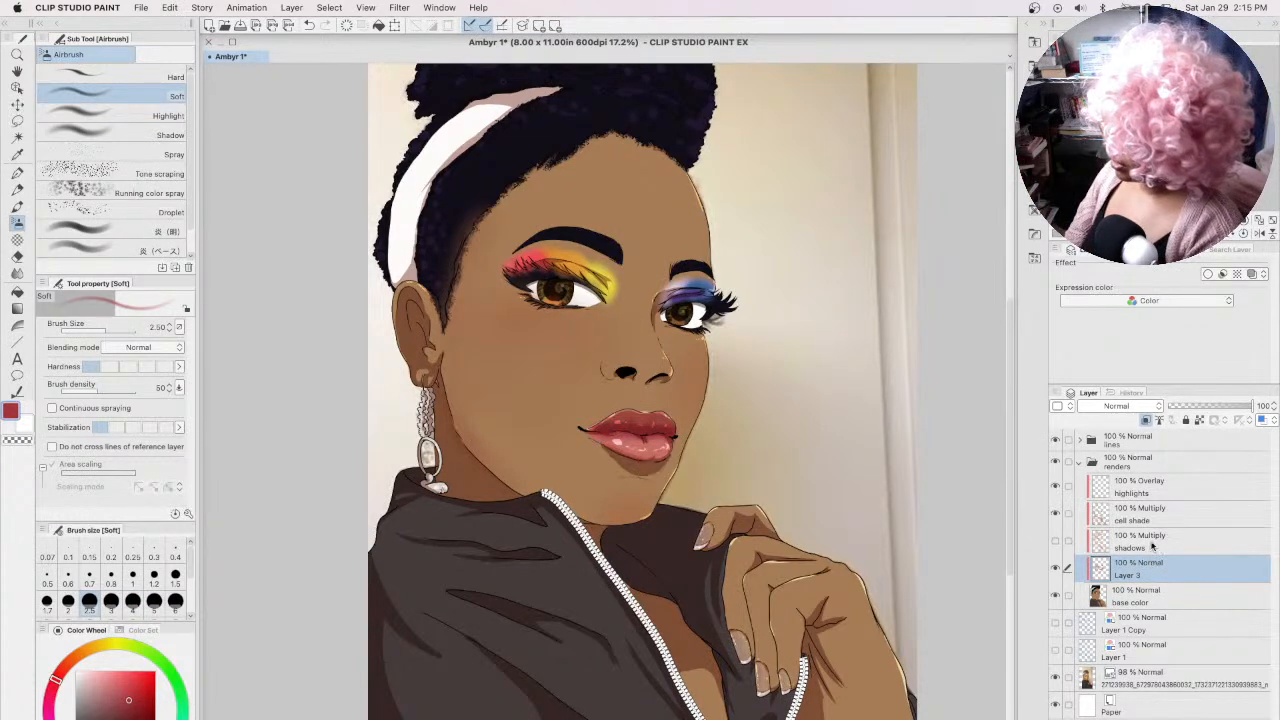
Step: Try the Multiply, Overlay and Hue blending modes on Layer 3, and return it to Normal
left_click(1110, 406)
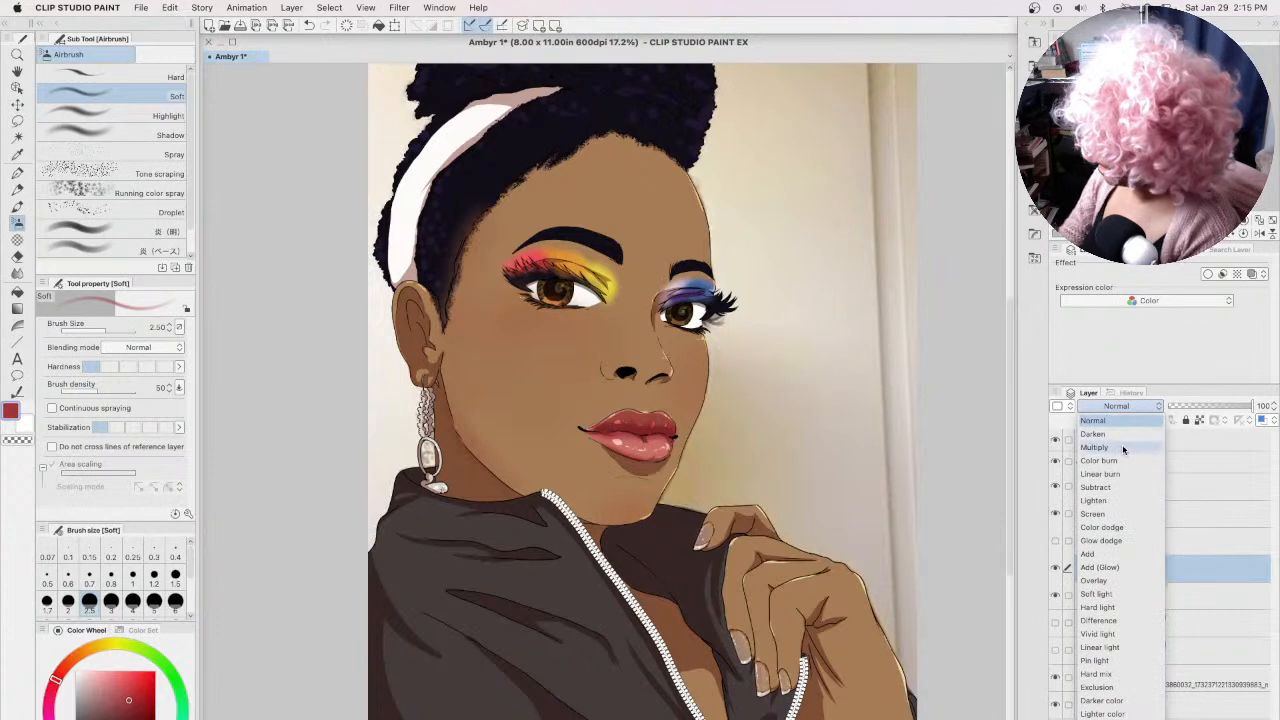
left_click(1119, 447)
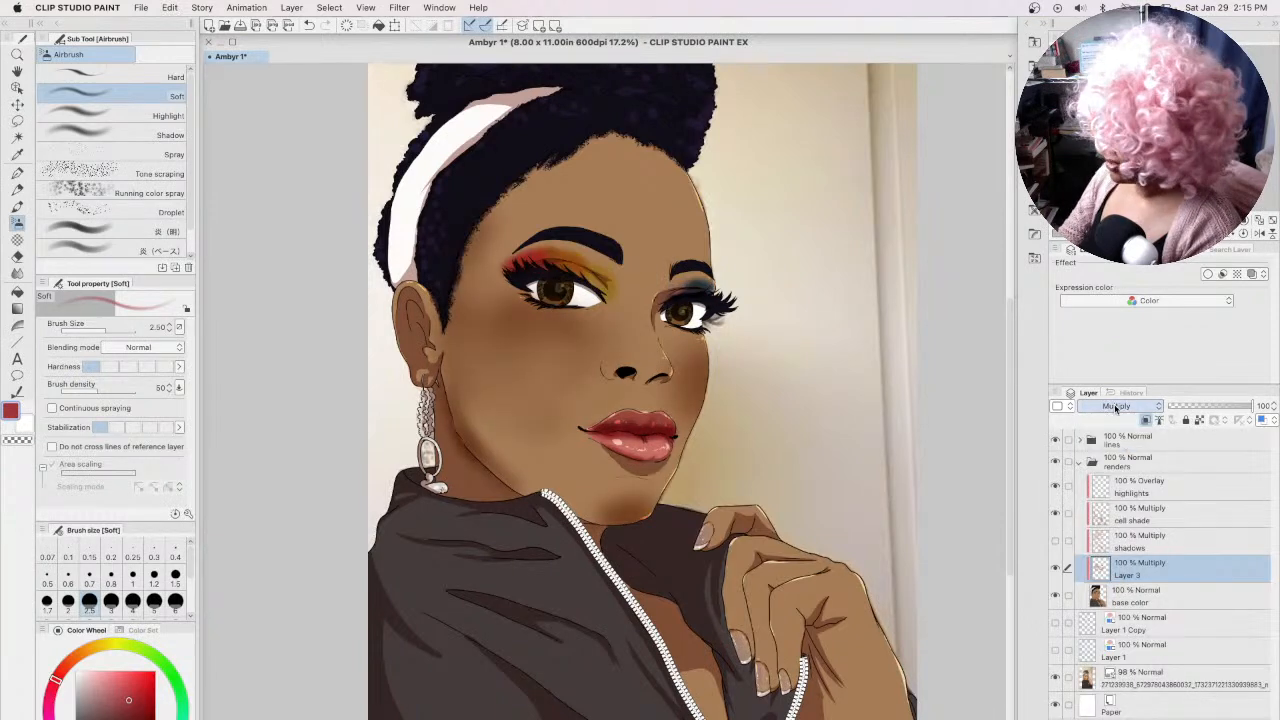
left_click(1116, 408)
left_click(1094, 580)
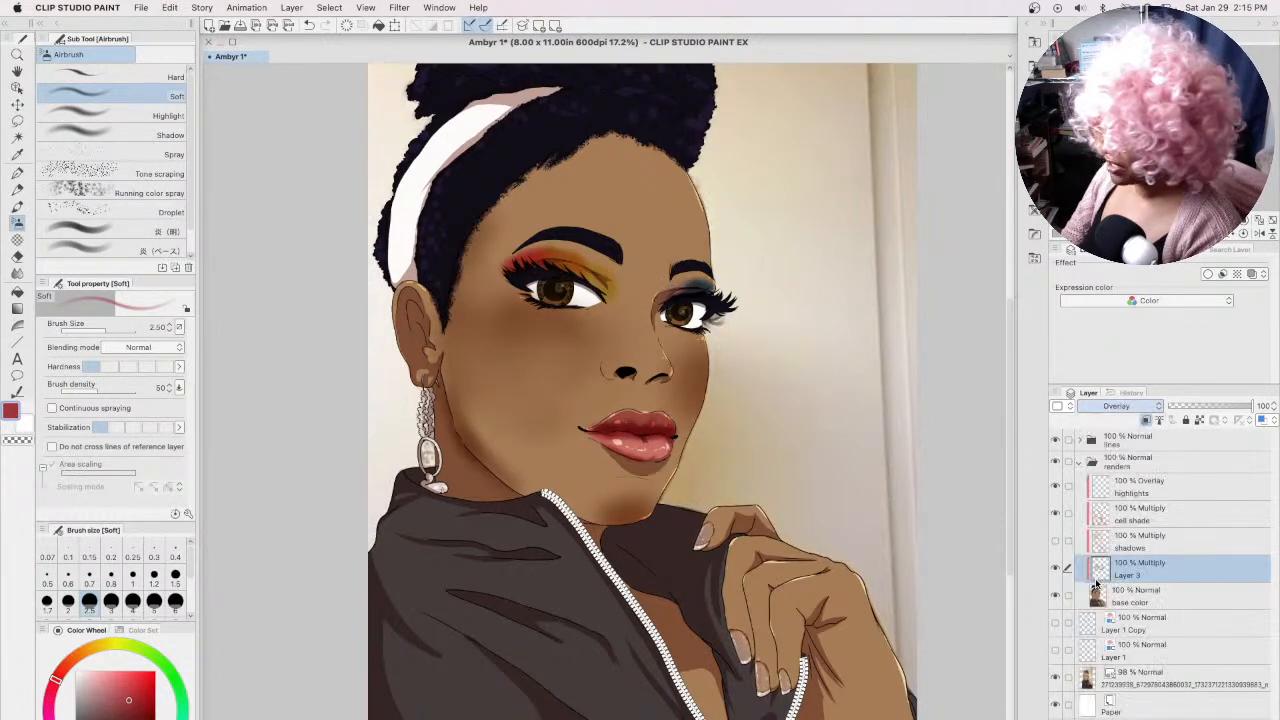
left_click(1112, 406)
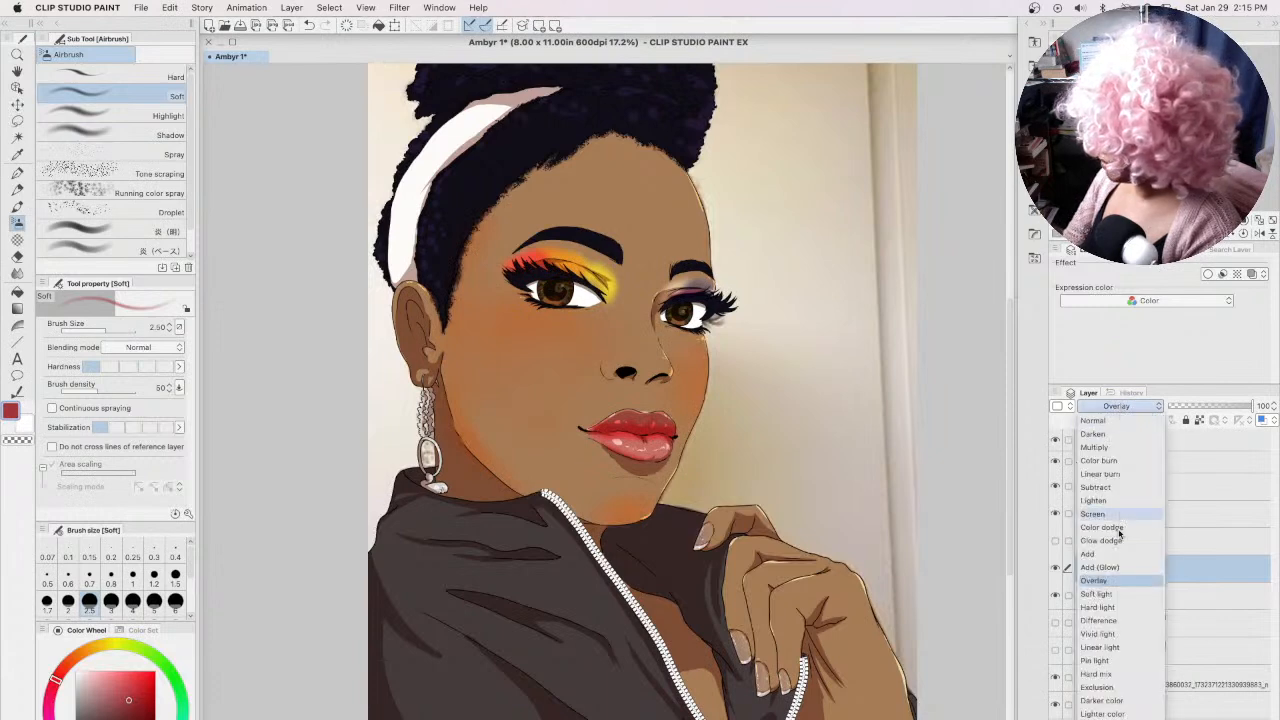
left_click(1090, 719)
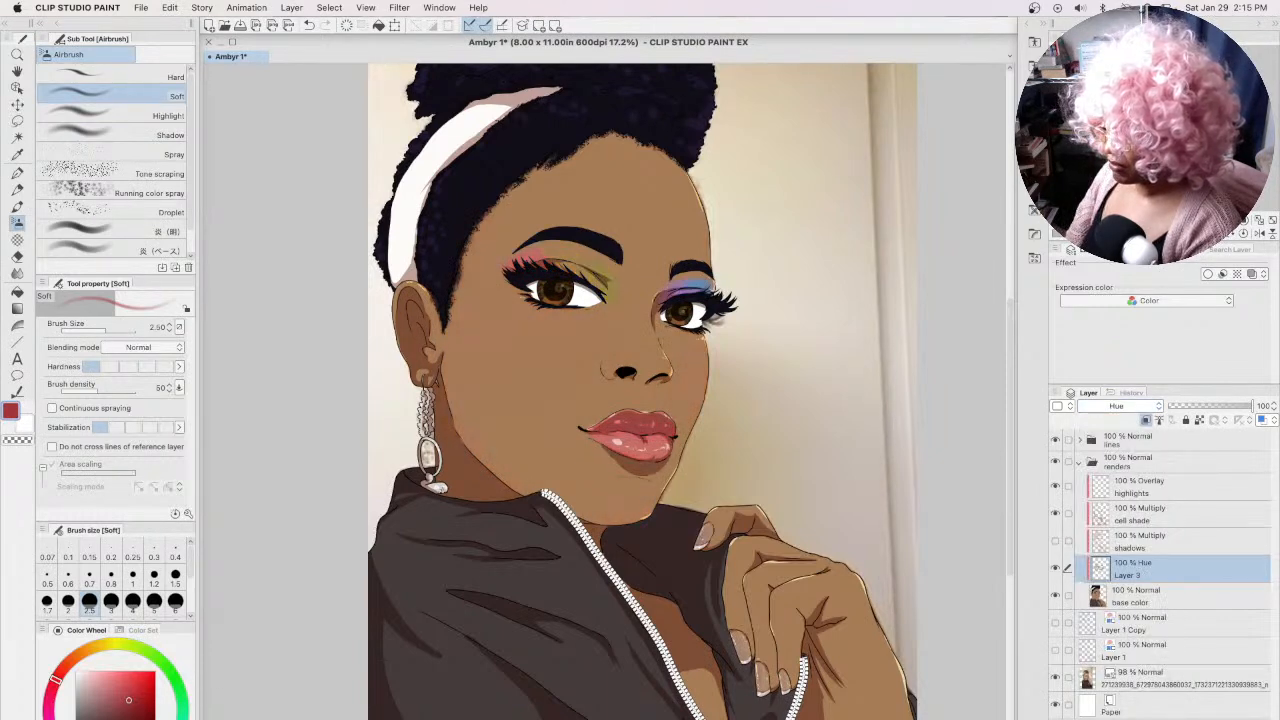
left_click(1116, 406)
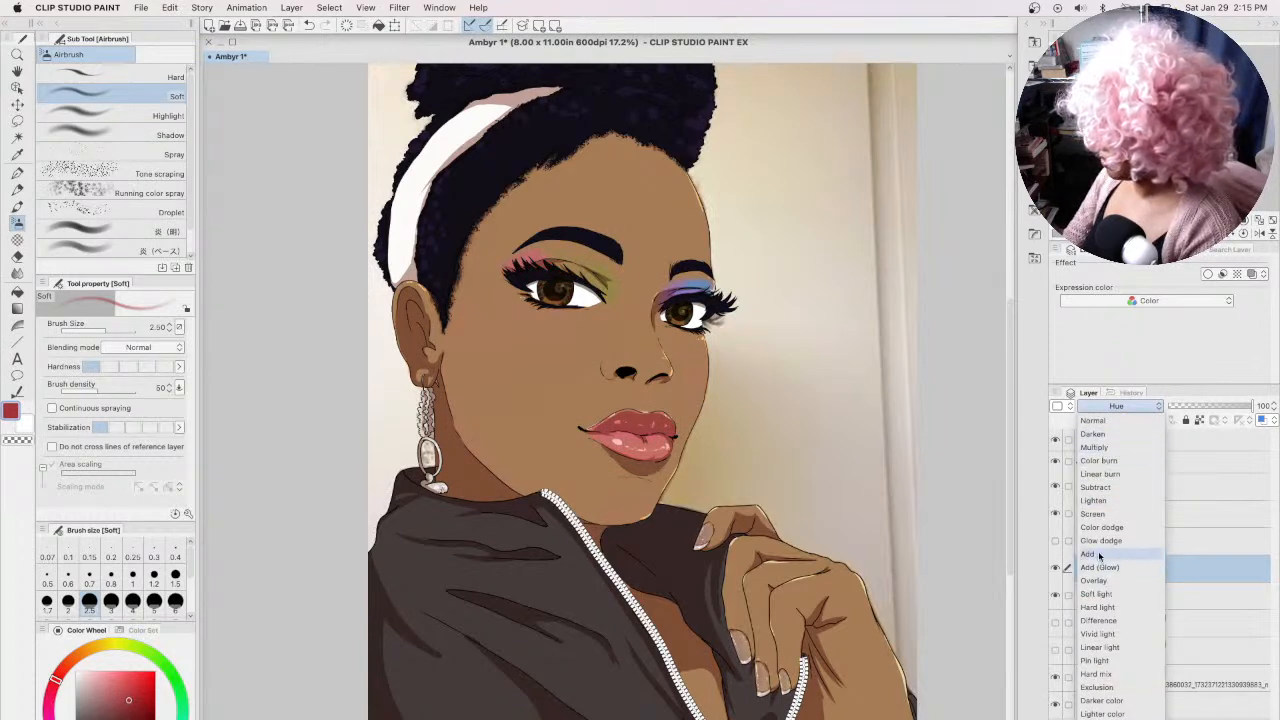
left_click(1109, 421)
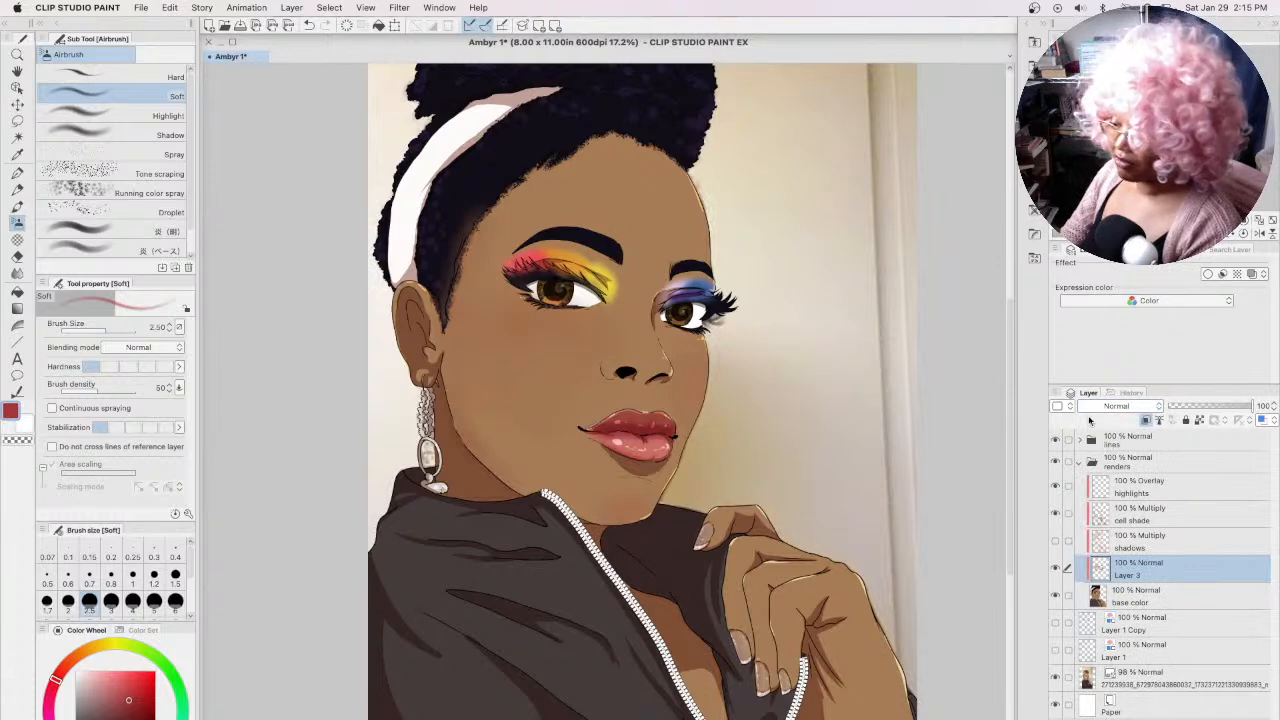
Step: Fade the outer edges of the eyeshadow on both eyes with transparent colour at sizes 10.00 and 15.00
left_click(629, 285, "alt")
left_click(32, 437)
key("bracketright")
key("bracketright")
key("bracketright")
key("bracketright")
mouse_move(510, 266)
left_mouse_down()
mouse_move(543, 237)
mouse_move(554, 237)
mouse_move(530, 243)
mouse_move(590, 238)
mouse_move(635, 273)
mouse_move(621, 305)
left_mouse_up()
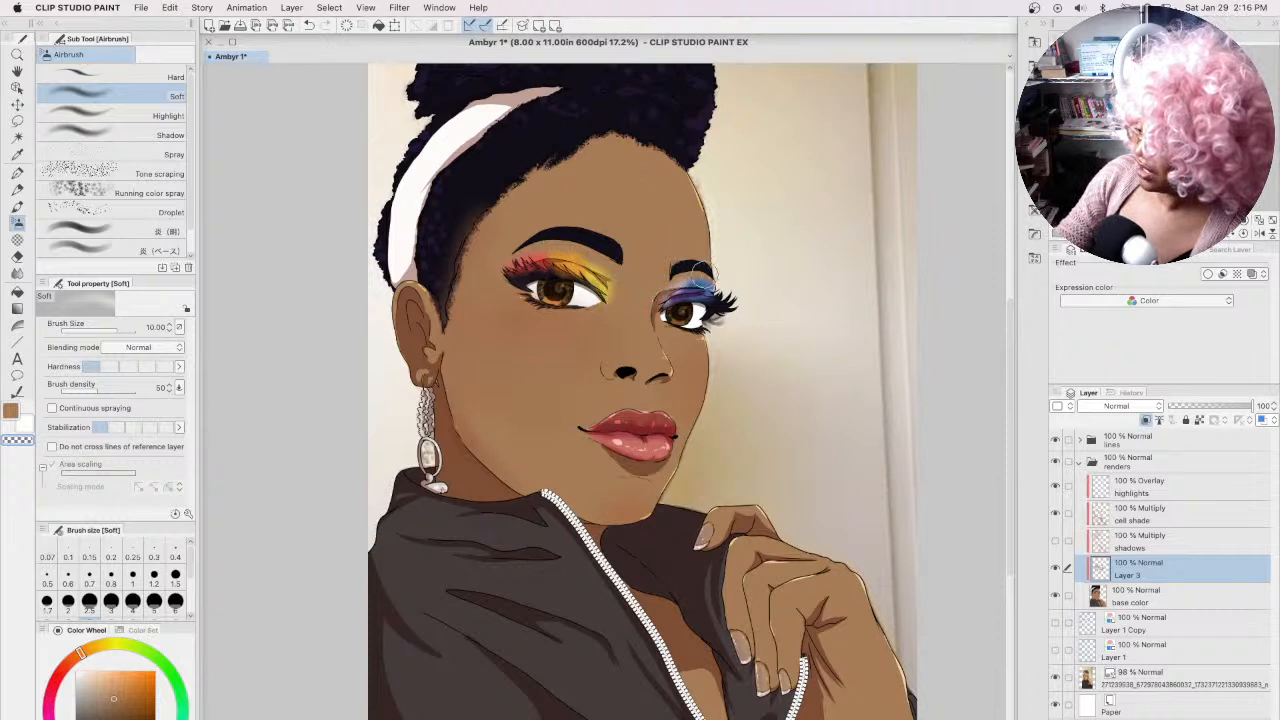
key("bracketright")
key("bracketright")
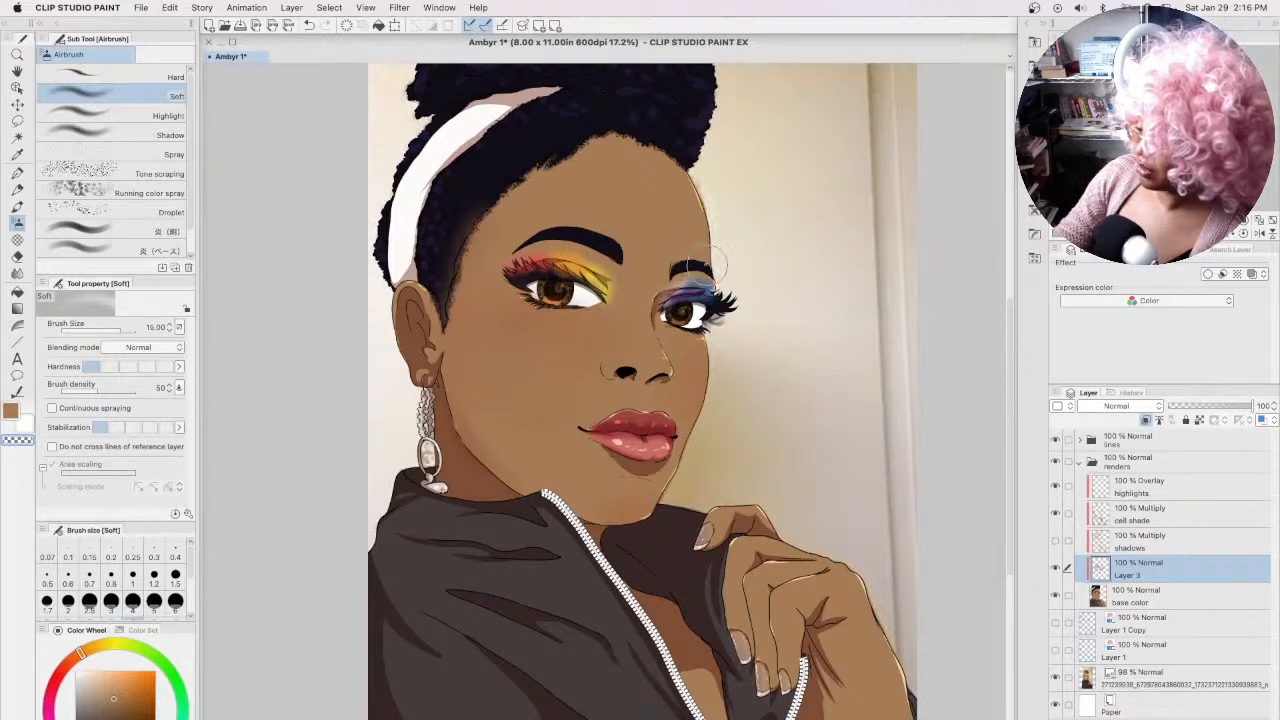
Step: Fade the eyeshadow toward the inner corners of the eyes with transparent colour at size 15.00
mouse_move(620, 272)
left_mouse_down()
mouse_move(557, 262)
mouse_move(622, 266)
mouse_move(584, 268)
mouse_move(610, 300)
left_mouse_up()
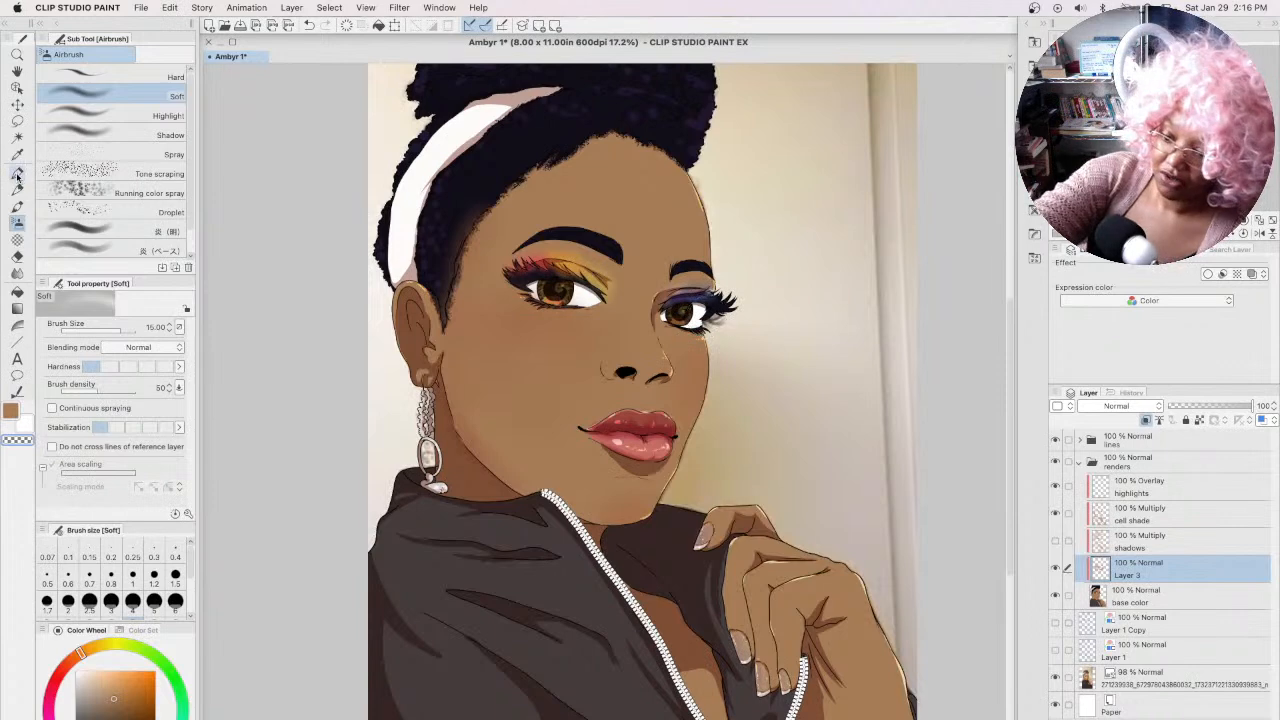
key("p")
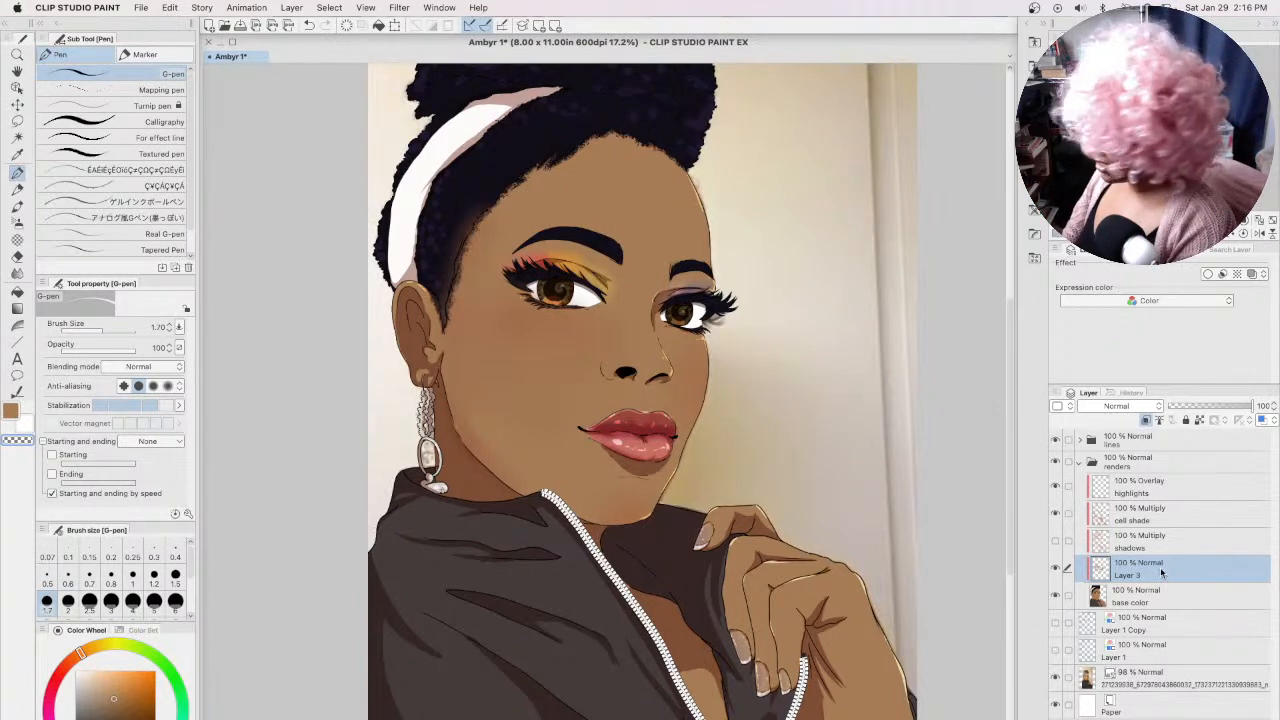
Step: Try Layer 3 above the highlights layer, return it to just above base color, and toggle its visibility to compare
left_click_drag(1163, 567, 1160, 476)
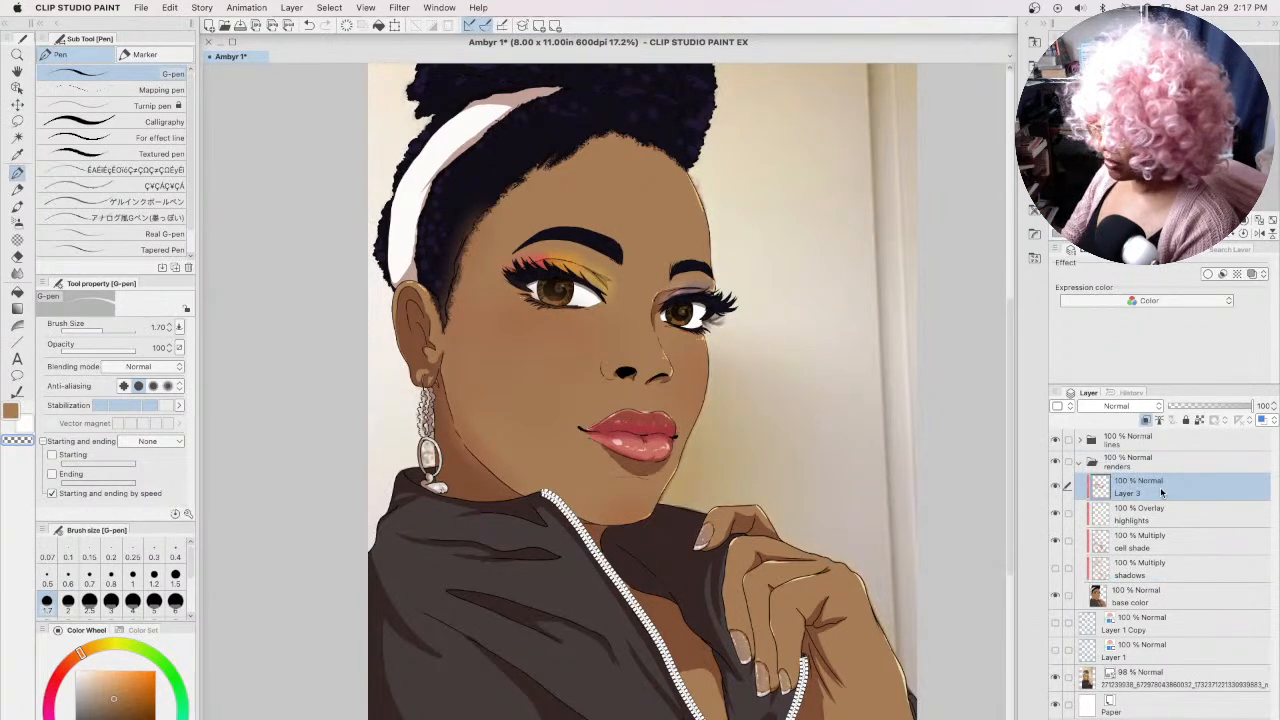
left_click_drag(1161, 482, 1152, 575)
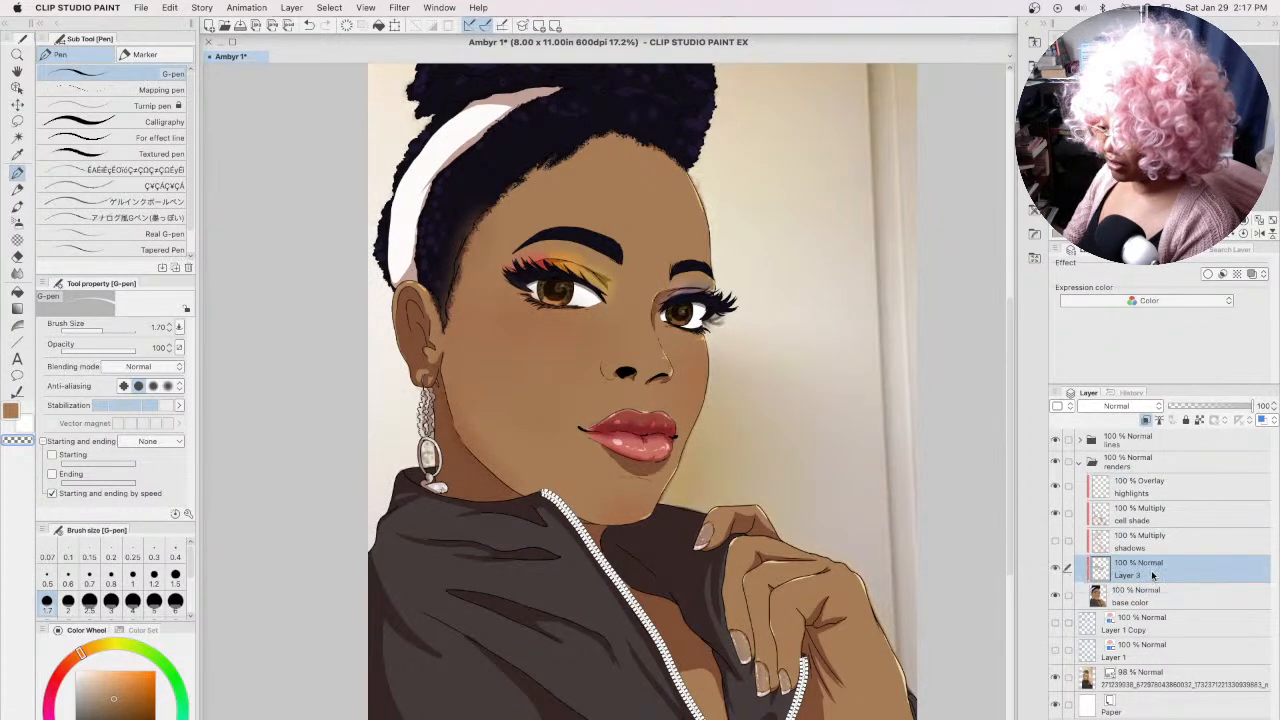
left_click(1054, 568)
left_click(1054, 568)
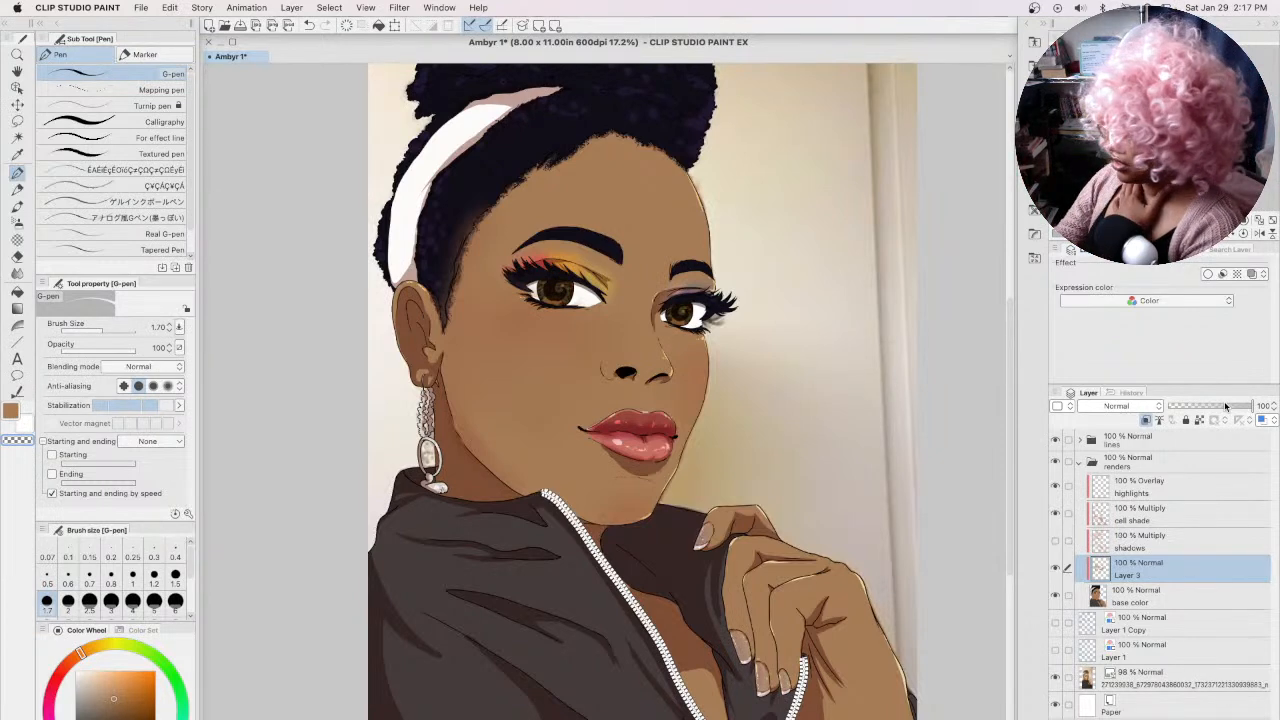
Step: Duplicate Layer 3
right_click(1173, 570)
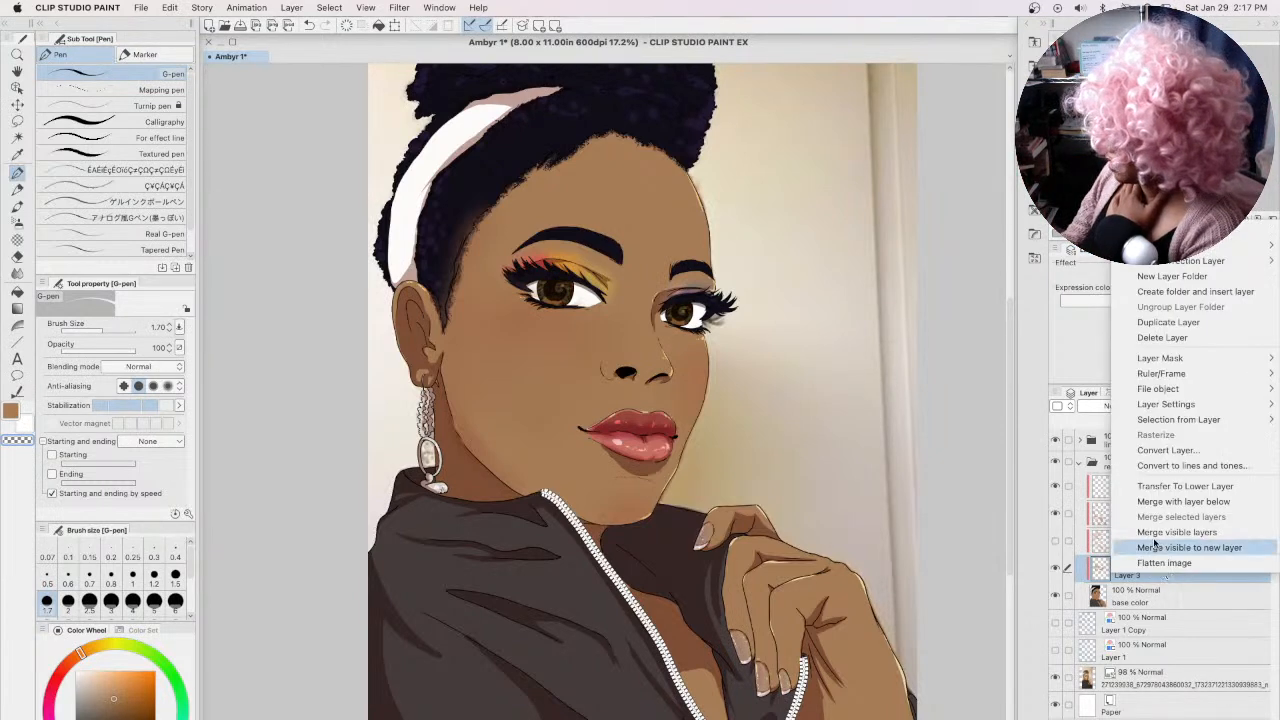
left_click(1160, 326)
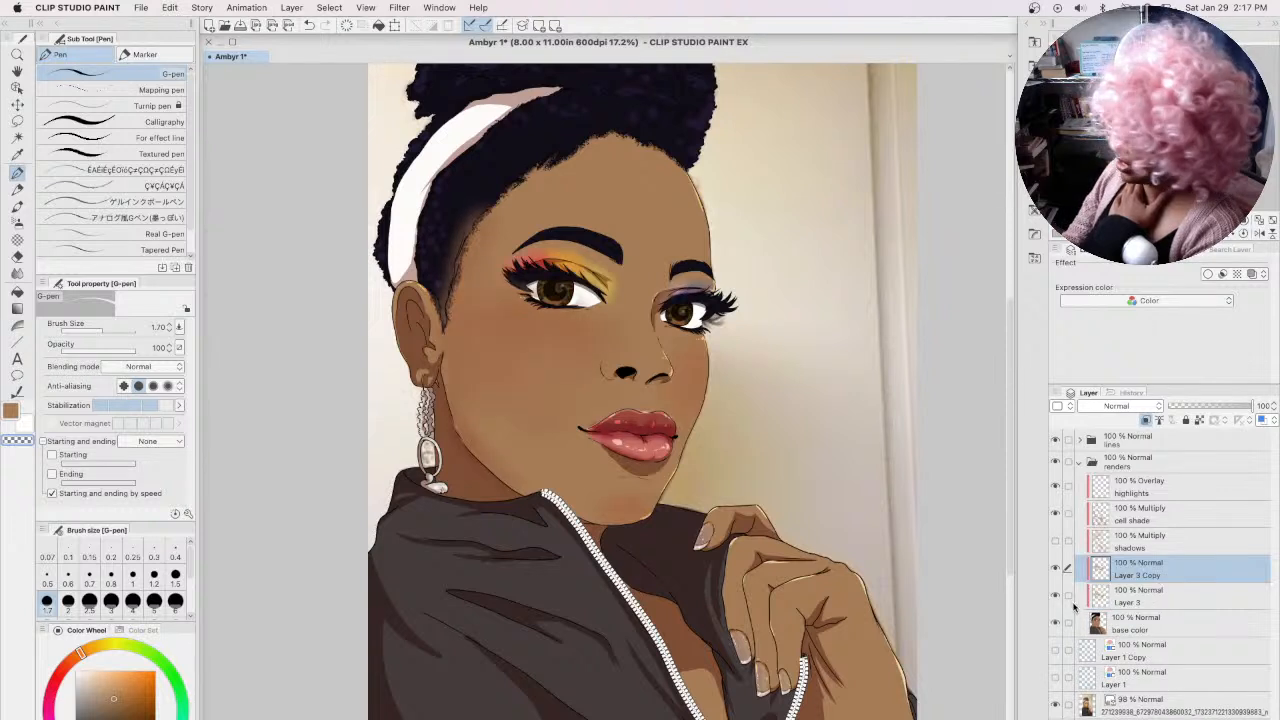
Step: Try lassoing one large area around both eyes and clearing it from Layer 3
left_click(17, 120)
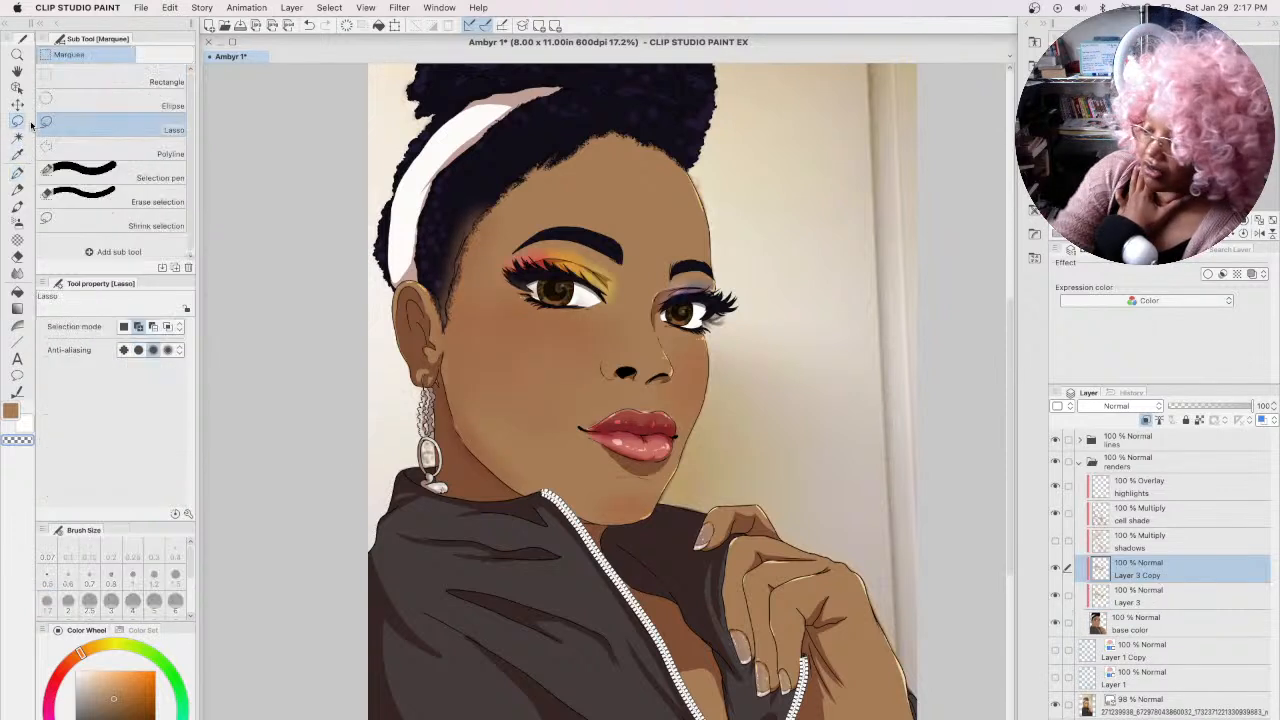
mouse_move(602, 202)
left_mouse_down()
mouse_move(474, 284)
mouse_move(677, 364)
mouse_move(628, 196)
left_mouse_up()
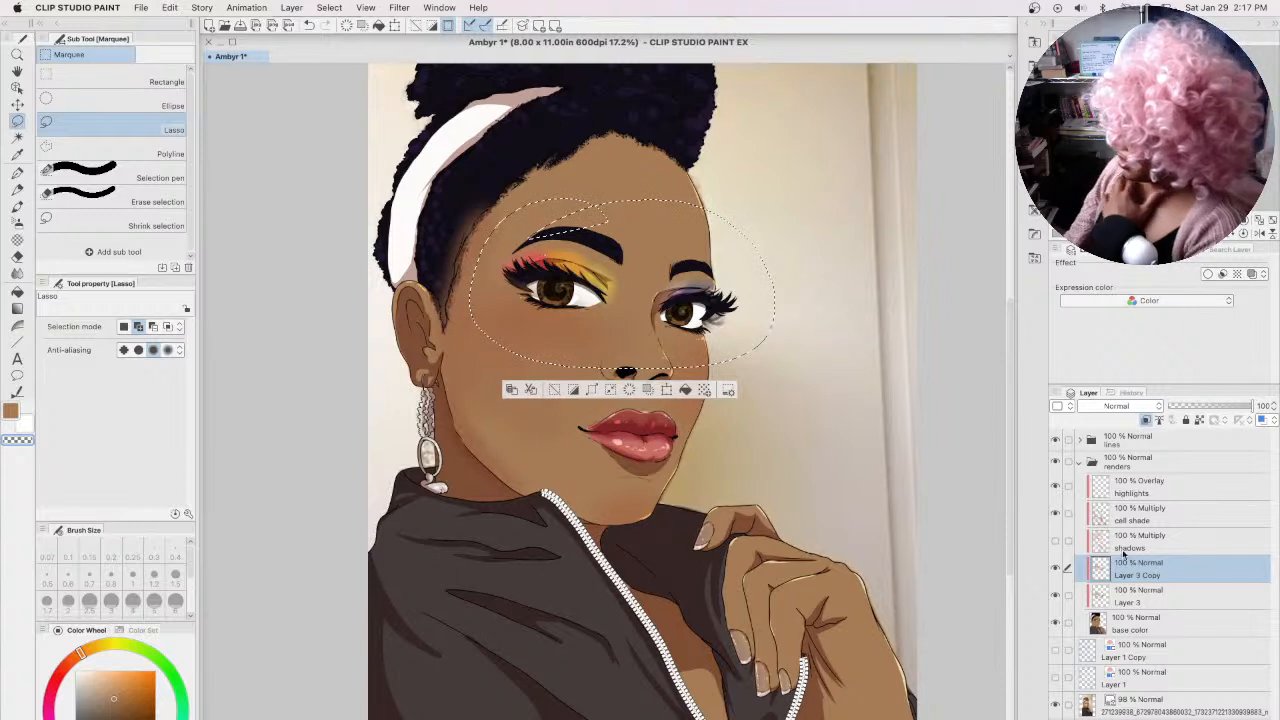
left_click(1128, 591)
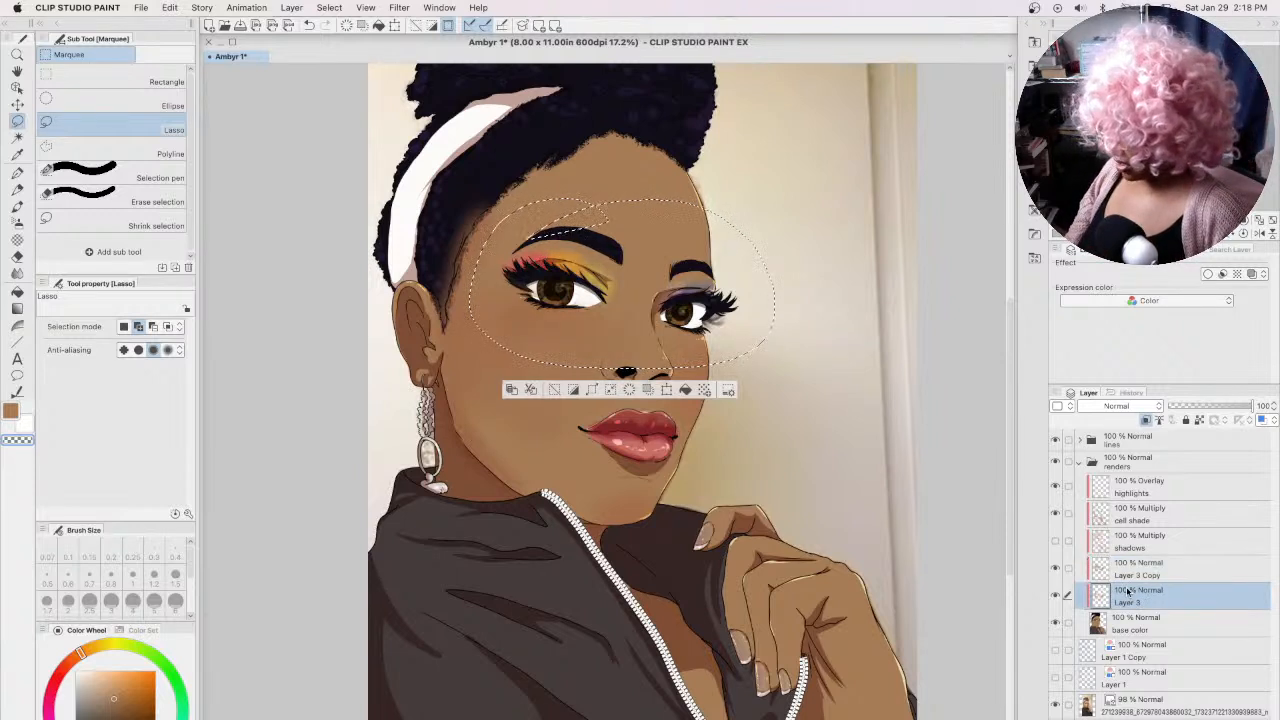
key("super+d")
Step: Try clearing a lassoed area of the cheeks and lips from Layer 3 Copy, and toggle its visibility to compare
left_click(1134, 566)
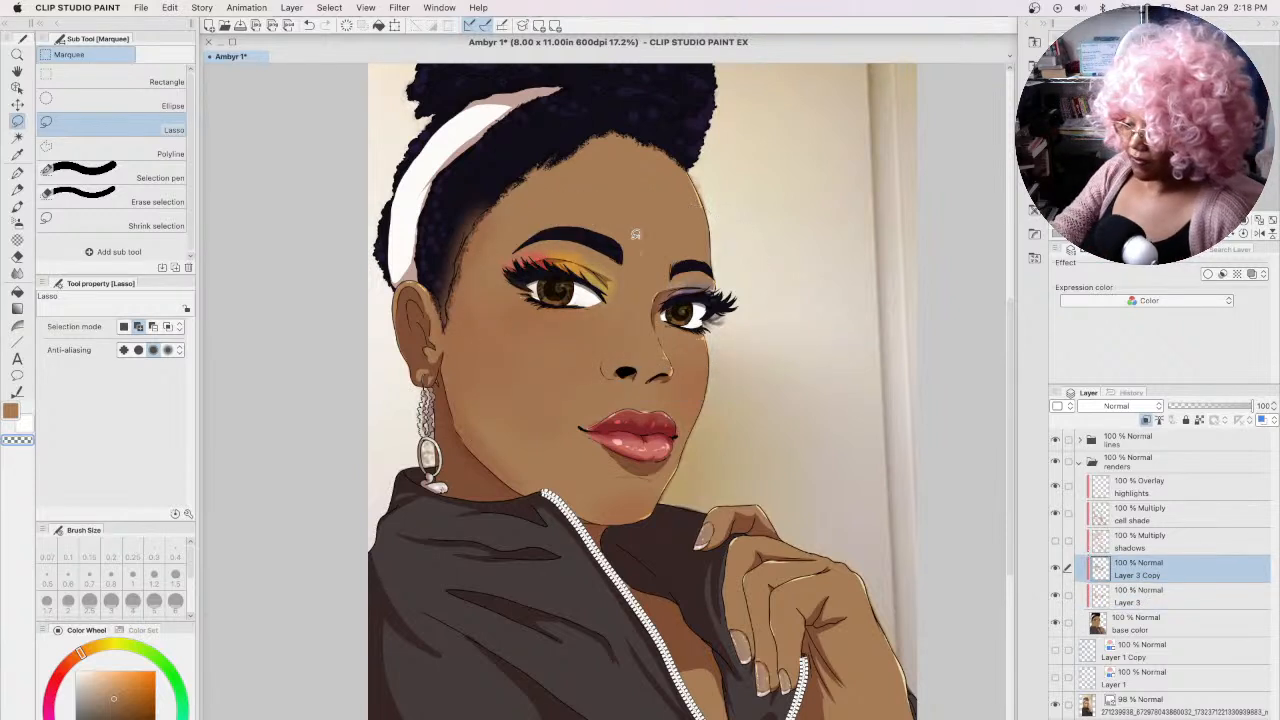
mouse_move(472, 190)
left_mouse_down()
mouse_move(379, 418)
mouse_move(755, 556)
mouse_move(775, 358)
mouse_move(527, 320)
mouse_move(491, 283)
mouse_move(498, 254)
mouse_move(462, 153)
mouse_move(470, 190)
left_mouse_up()
left_click(1055, 568)
left_click(1055, 568)
left_click(1055, 568)
left_click(1055, 568)
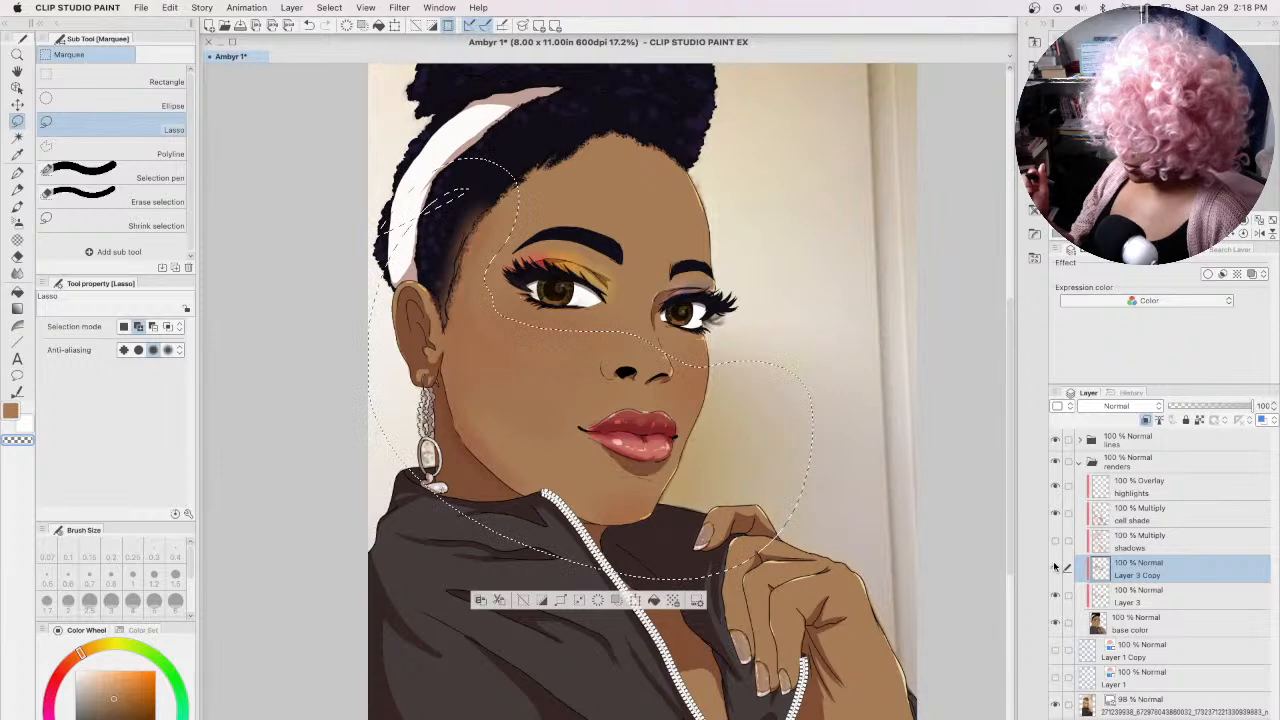
Step: Undo the lasso selections and clearing on Layer 3 and Layer 3 Copy
key("super+z")
key("super+shift+z")
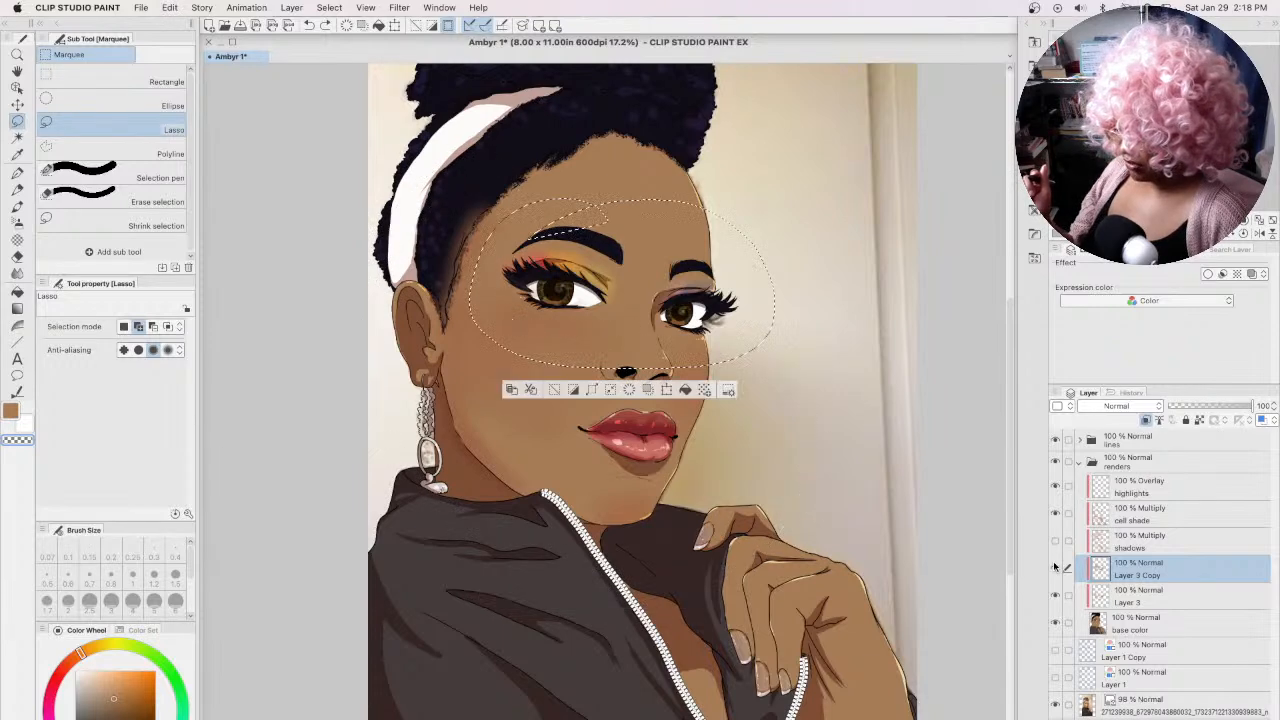
key("super+z")
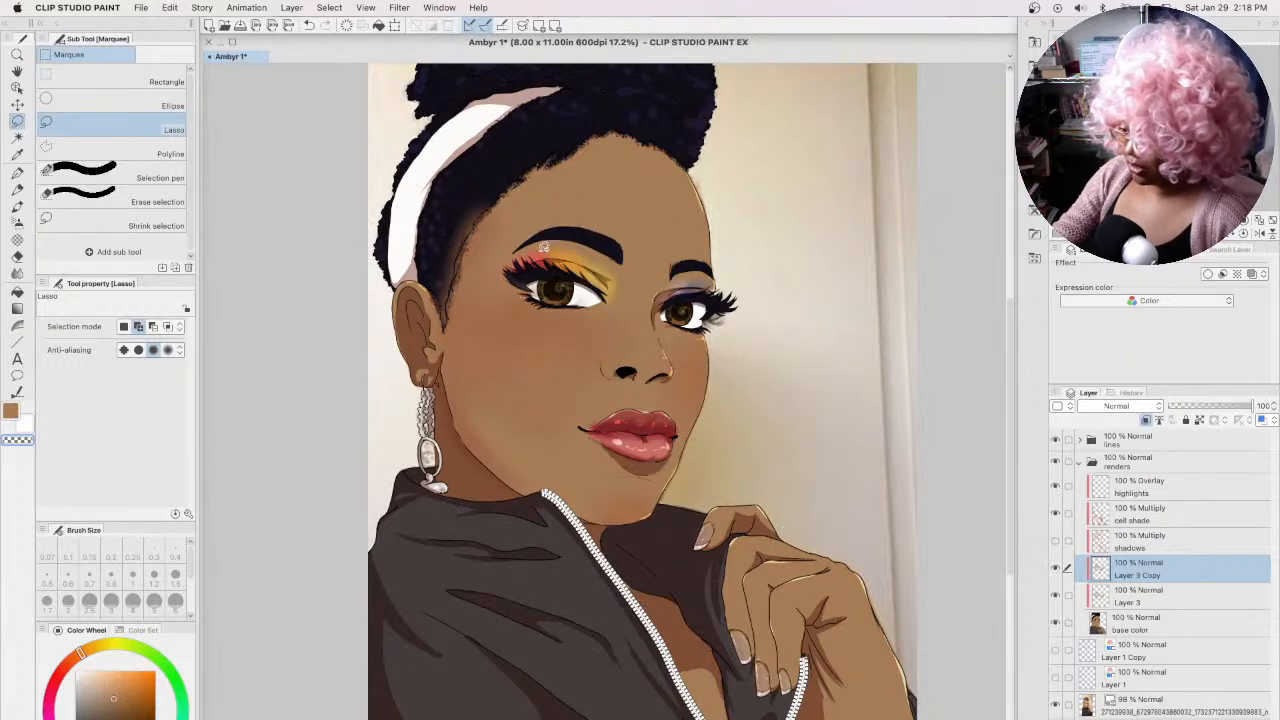
Step: Lasso closely around each eye's eyeshadow, clear that area from Layer 3, and deselect
mouse_move(508, 254)
left_mouse_down()
mouse_move(614, 297)
mouse_move(613, 248)
mouse_move(516, 248)
left_mouse_up()
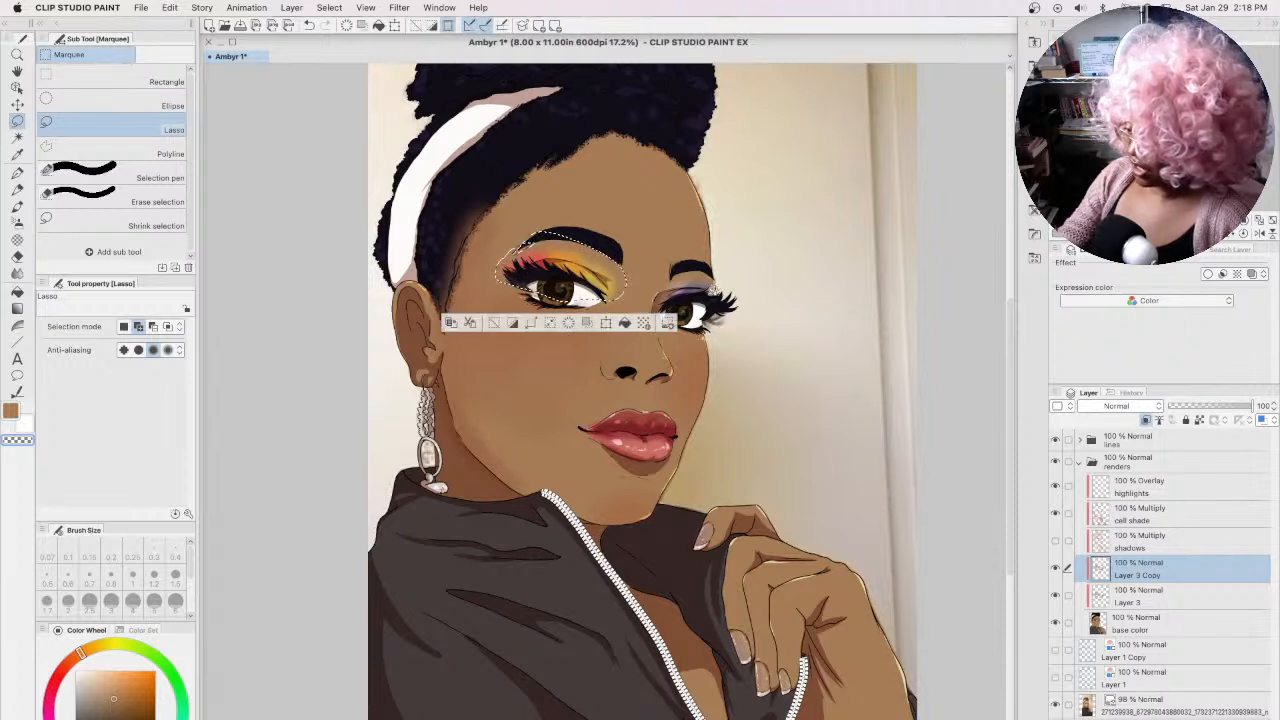
mouse_move(663, 278)
left_mouse_down()
mouse_move(660, 318)
mouse_move(730, 320)
mouse_move(695, 268)
left_mouse_up()
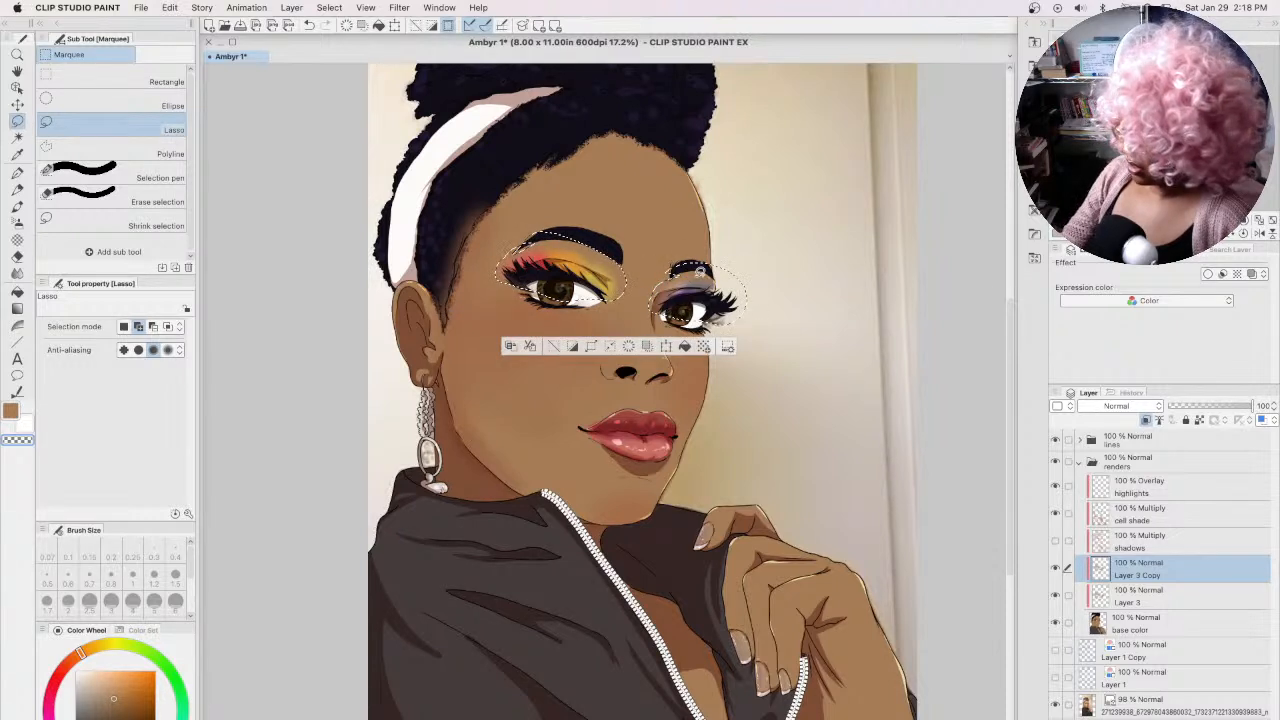
left_click(1142, 594)
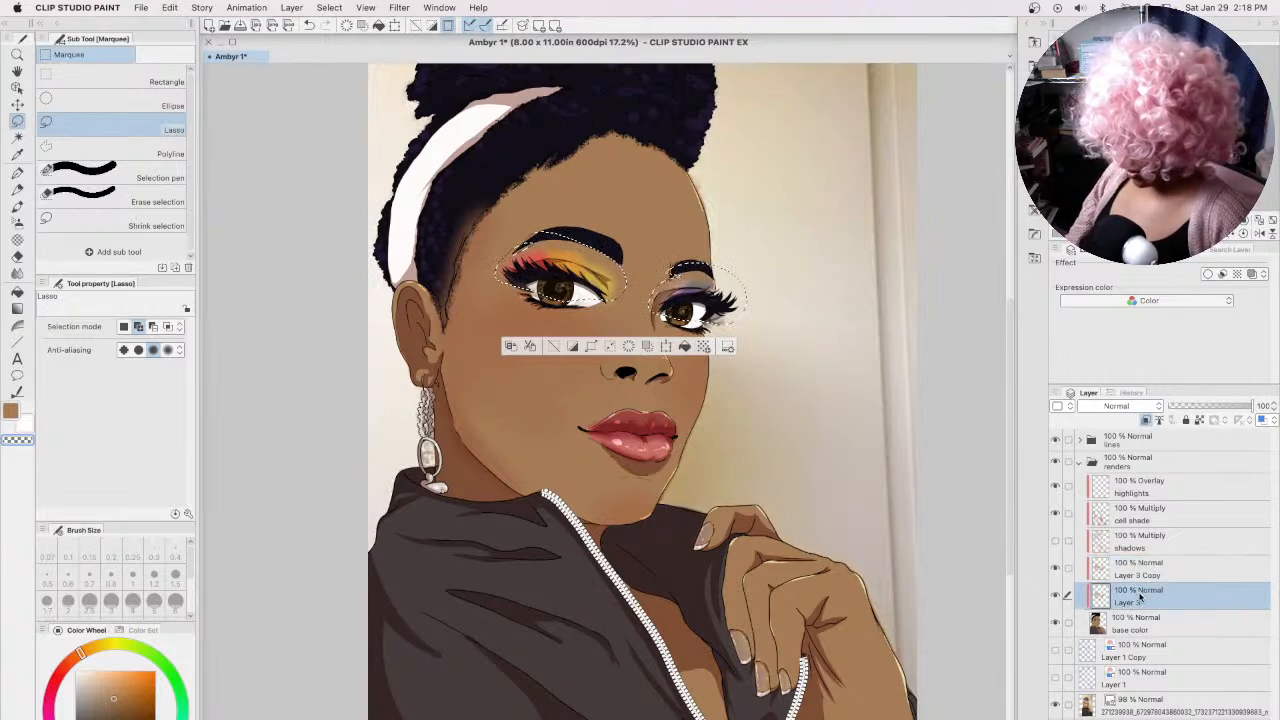
key("super+d")
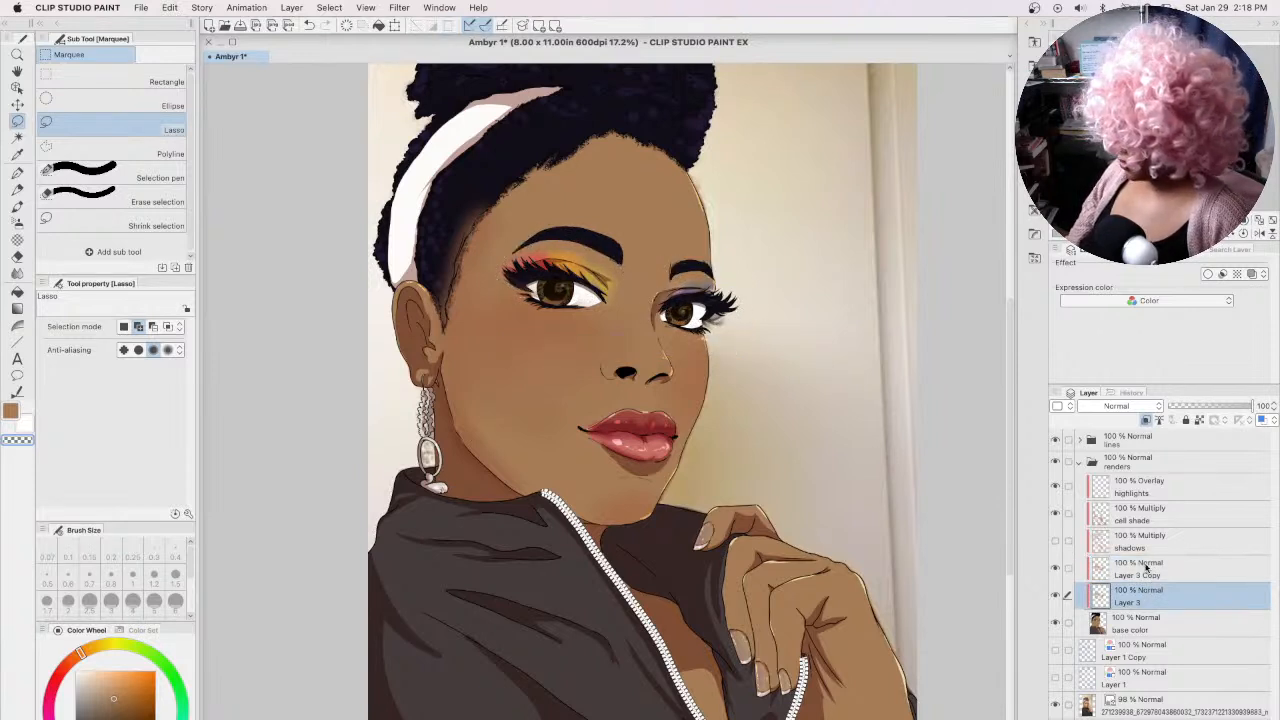
Step: Lasso the cheeks, nose and lips on Layer 3 Copy, clear them so only eyeshadow is left, and deselect
left_click(1145, 568)
mouse_move(475, 212)
left_mouse_down()
mouse_move(363, 432)
mouse_move(643, 601)
mouse_move(788, 388)
mouse_move(727, 329)
mouse_move(692, 335)
mouse_move(659, 326)
mouse_move(626, 292)
mouse_move(519, 280)
mouse_move(462, 212)
left_mouse_up()
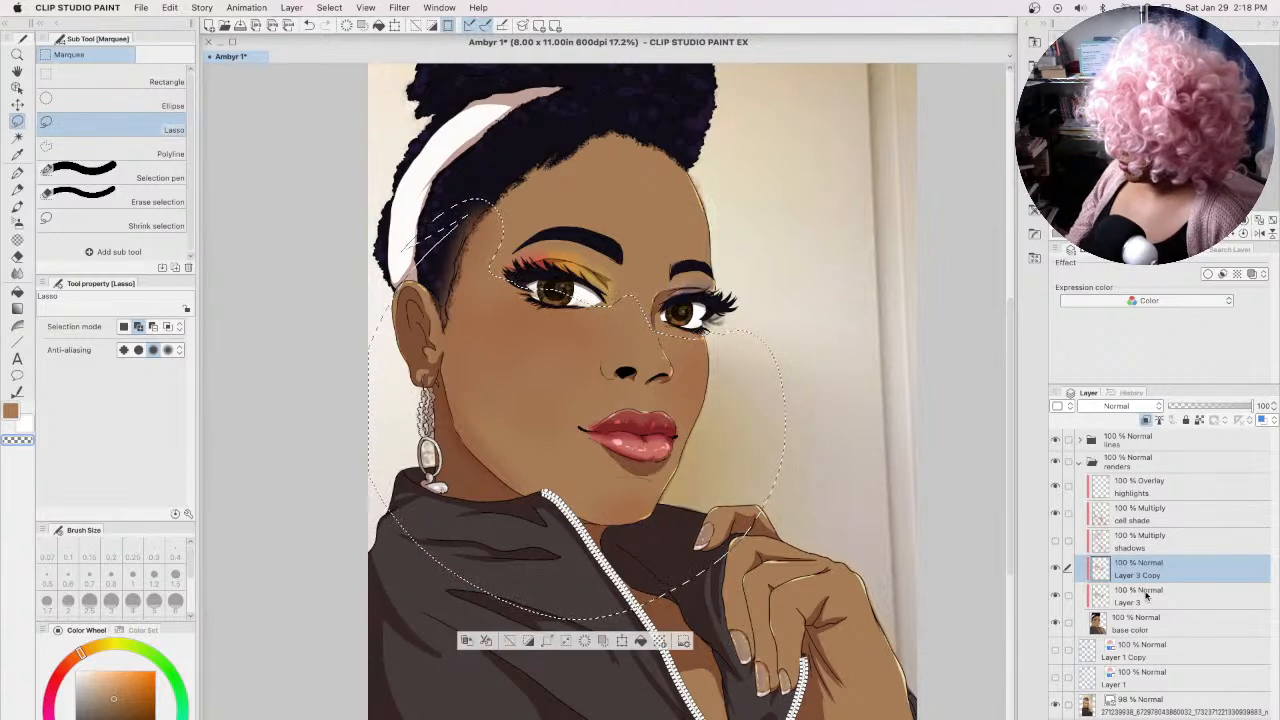
key("super+c")
key("super+d")
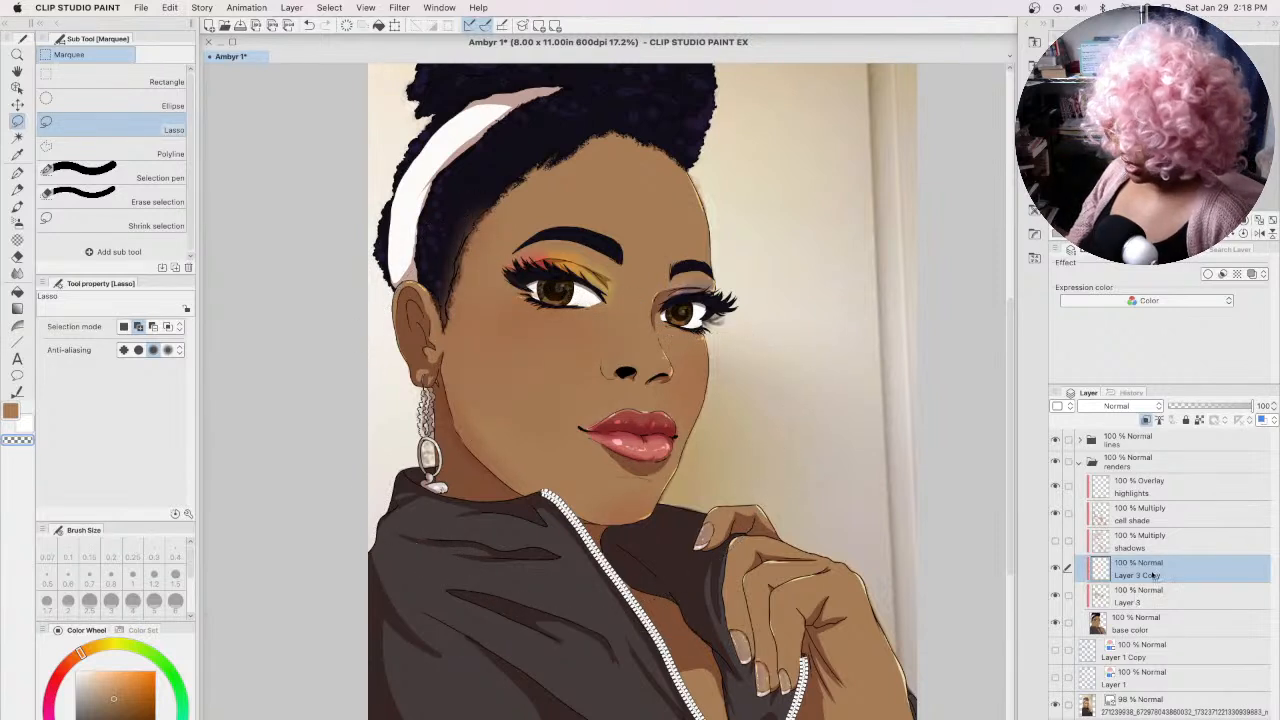
Step: Try the Multiply, Hue and Overlay blending modes on Layer 3 Copy
left_click(1116, 406)
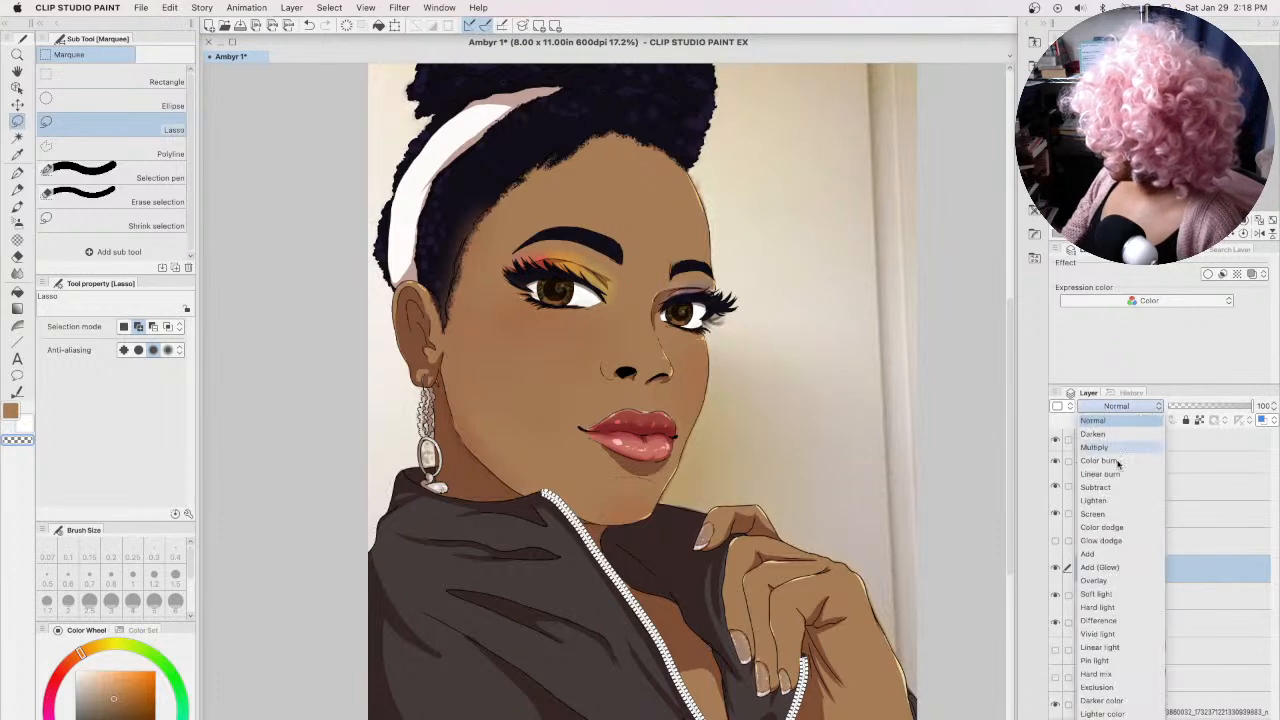
left_click(1103, 450)
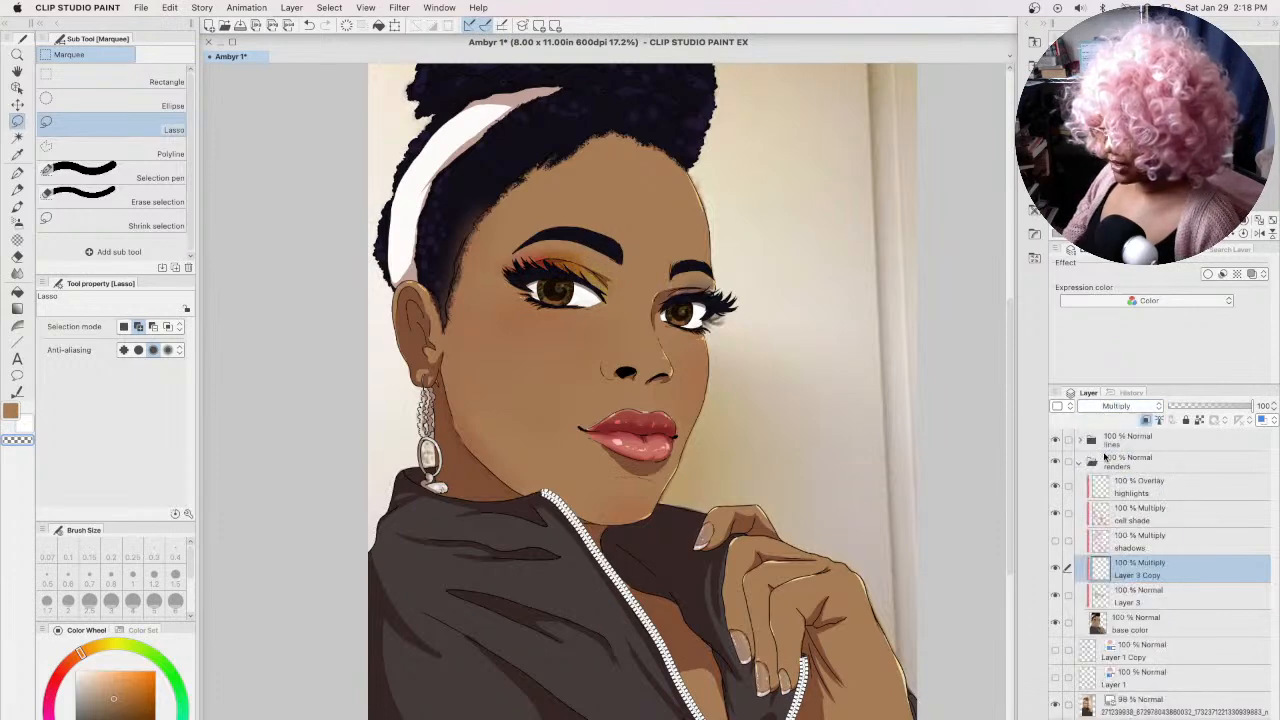
left_click(1116, 406)
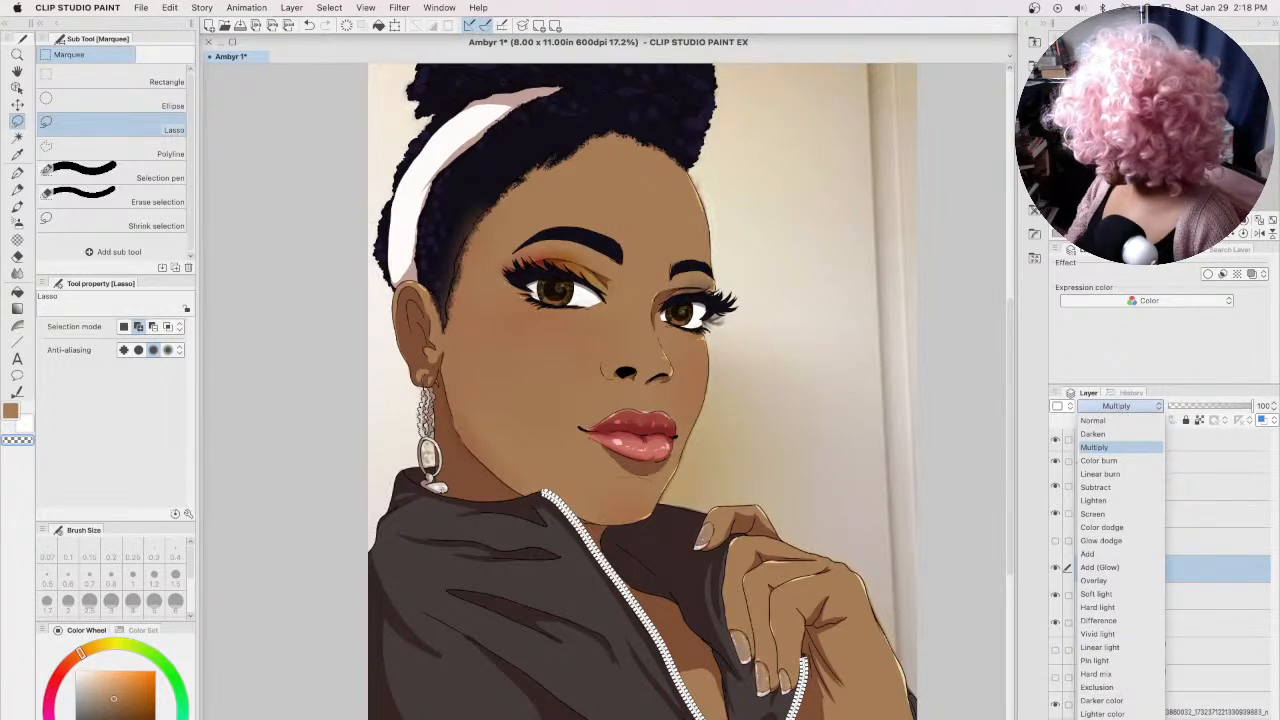
left_click(1120, 665)
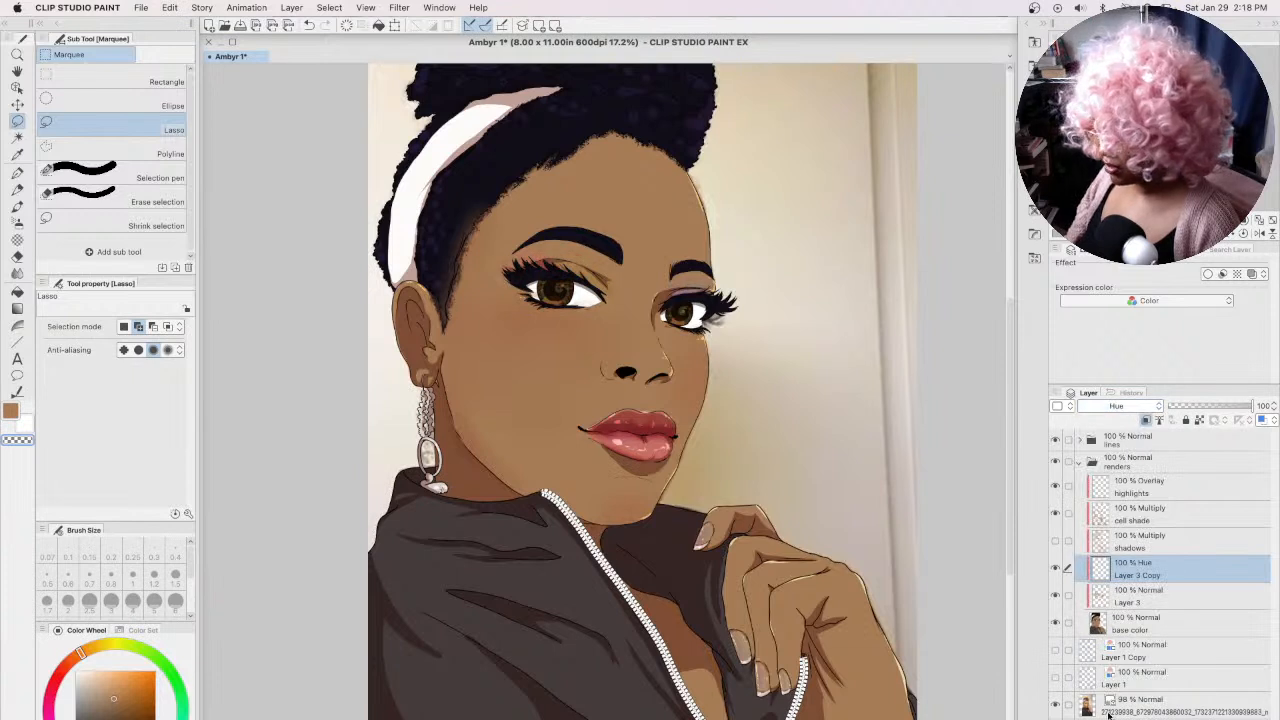
left_click(1116, 406)
left_click(1098, 590)
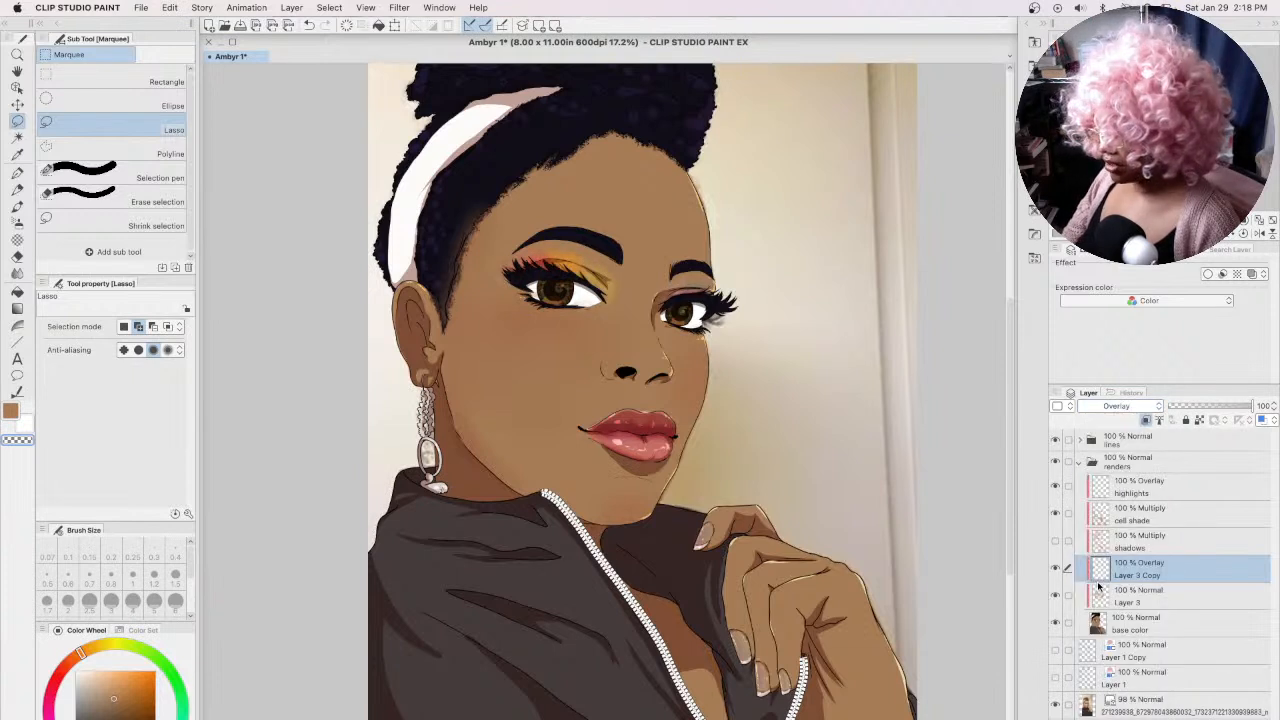
mouse_move(1246, 406)
left_mouse_down()
mouse_move(1197, 410)
mouse_move(1262, 406)
left_mouse_up()
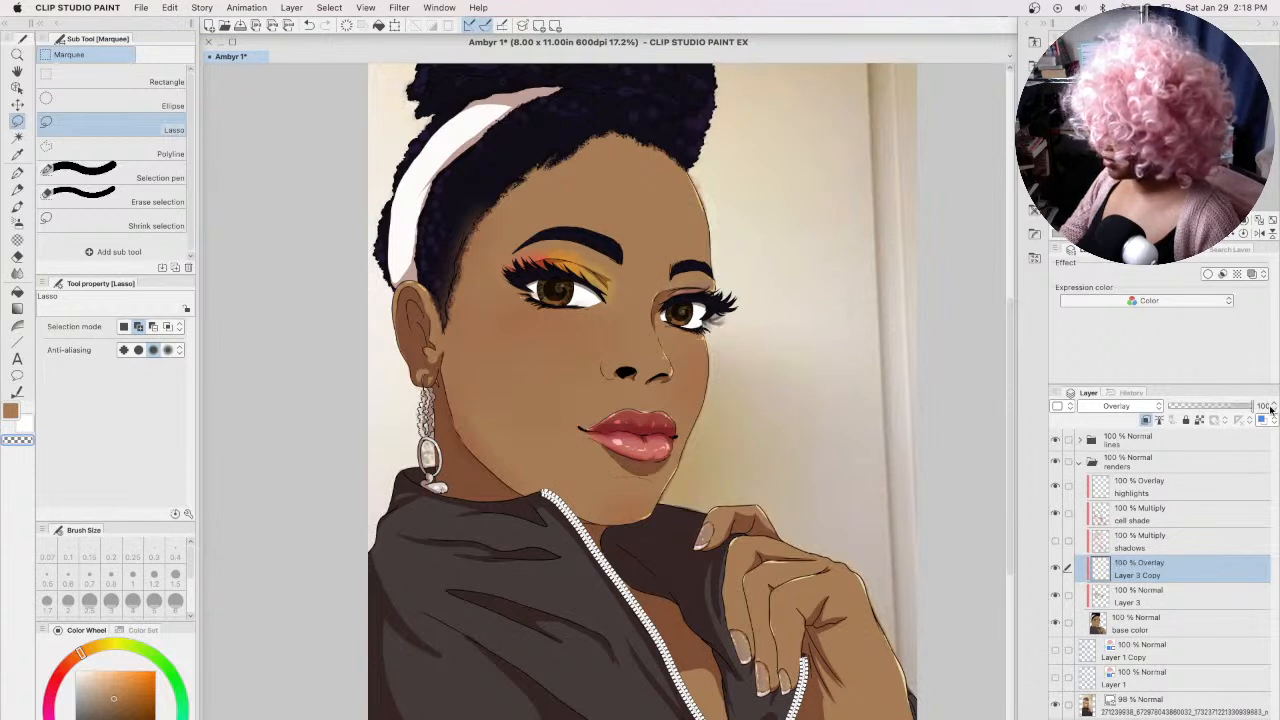
left_click(1113, 408)
left_click(1123, 406)
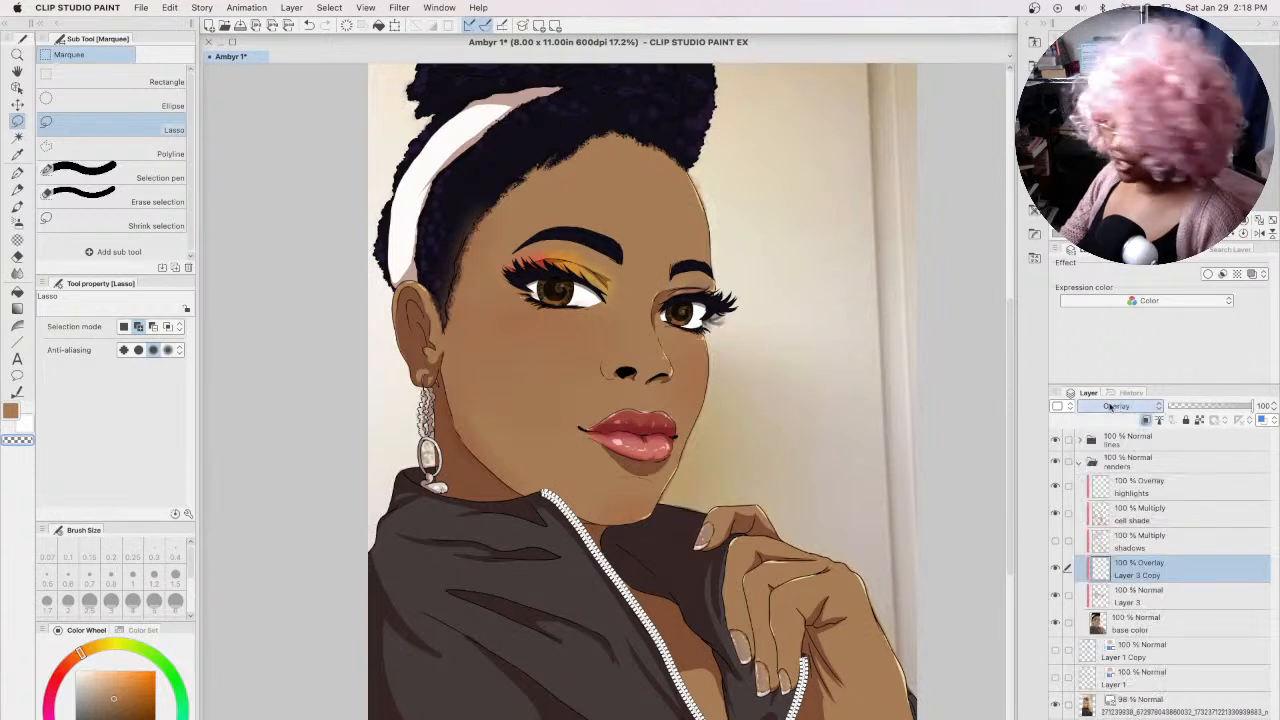
Step: Airbrush bright blue over the eyelid of the eye farther from the earring at size 10.00 on the Overlay layer
key("b")
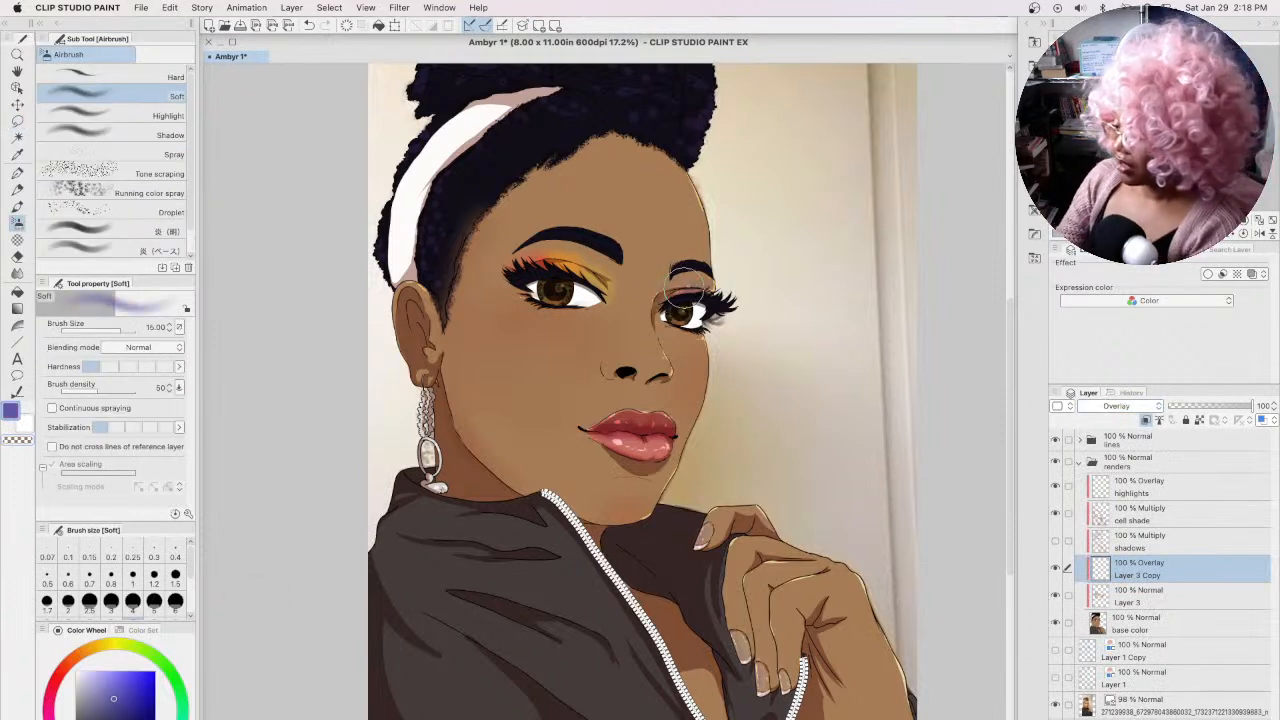
left_click(90, 678)
left_click(154, 600)
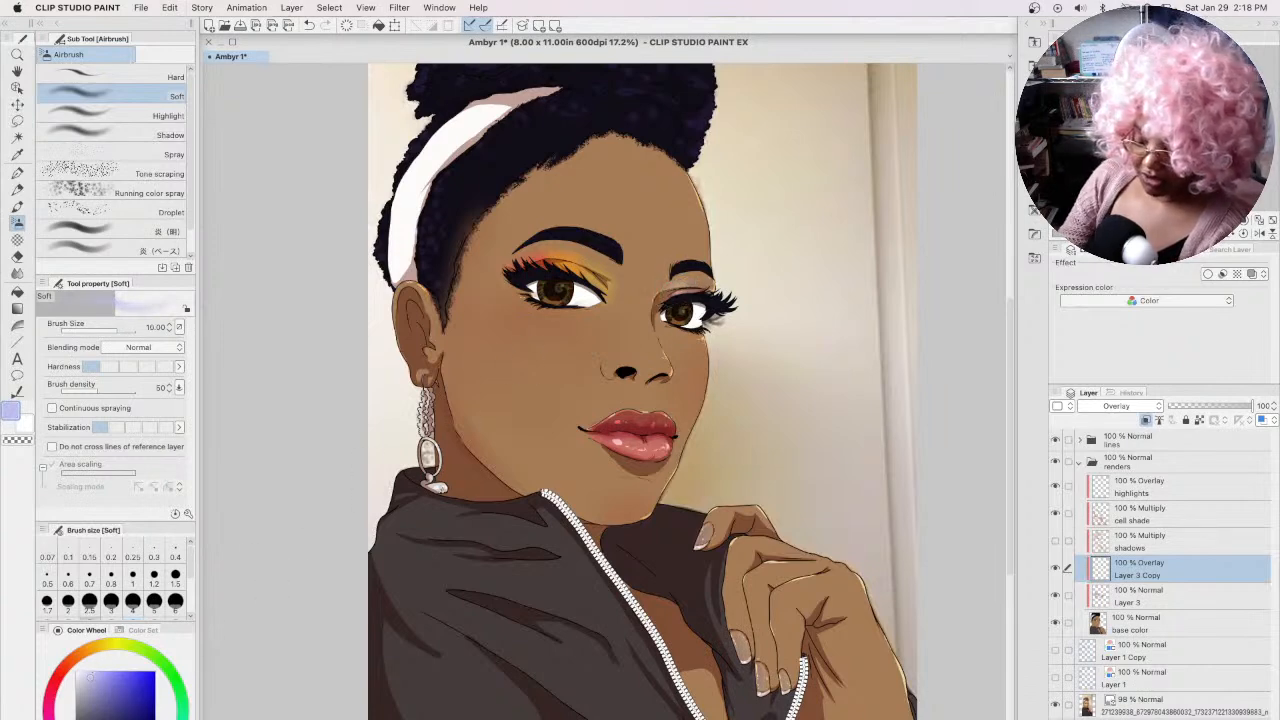
left_click(152, 719)
left_click(140, 679)
mouse_move(692, 290)
left_mouse_down()
mouse_move(724, 293)
mouse_move(699, 296)
mouse_move(713, 291)
left_mouse_up()
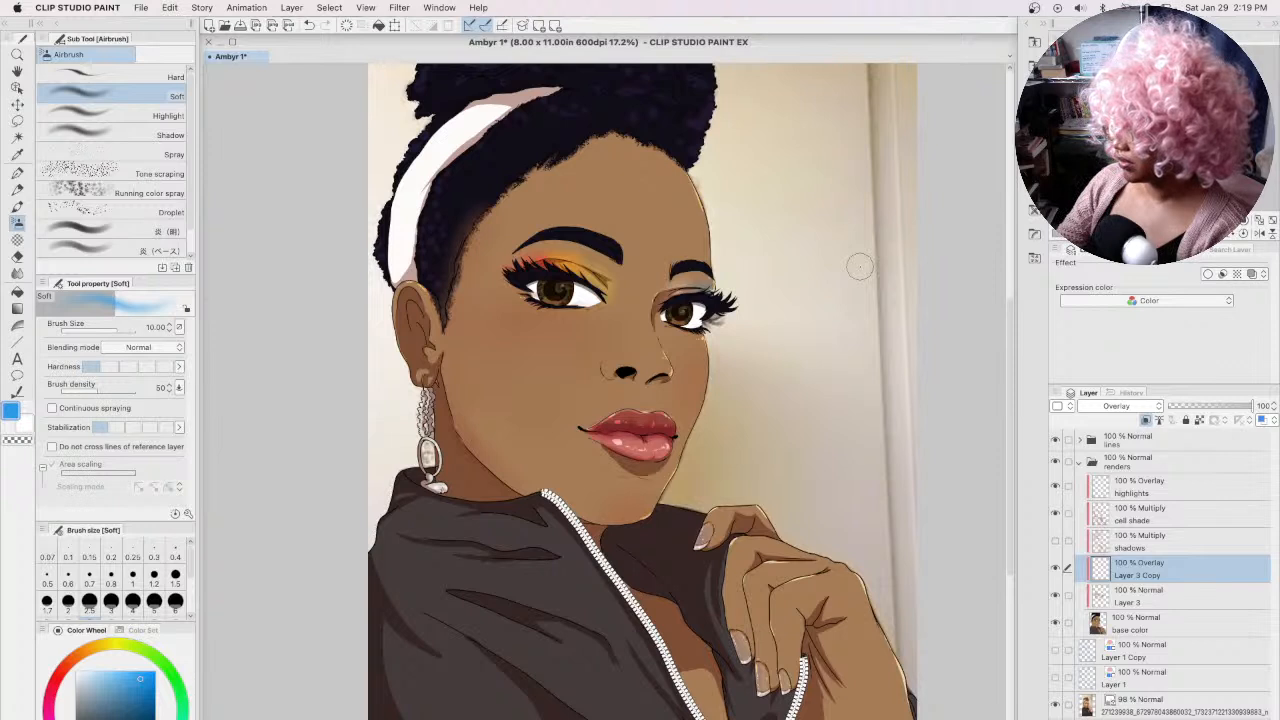
Step: Undo the blue airbrushing and the blending mode changes on Layer 3 Copy, and drop the restored lasso selection
left_click(1132, 407)
left_click(1136, 408)
left_click_drag(1250, 406, 1226, 407)
key("super+z")
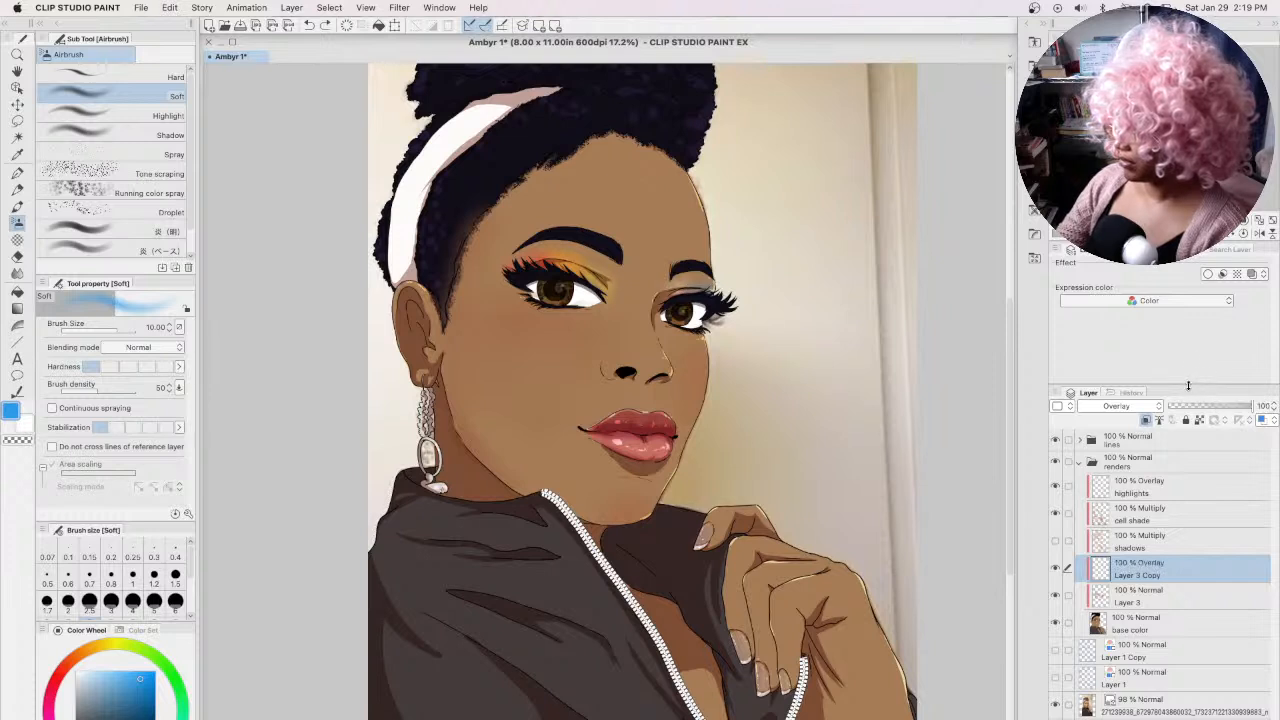
key("super+z")
key("super+z")
key("super+z")
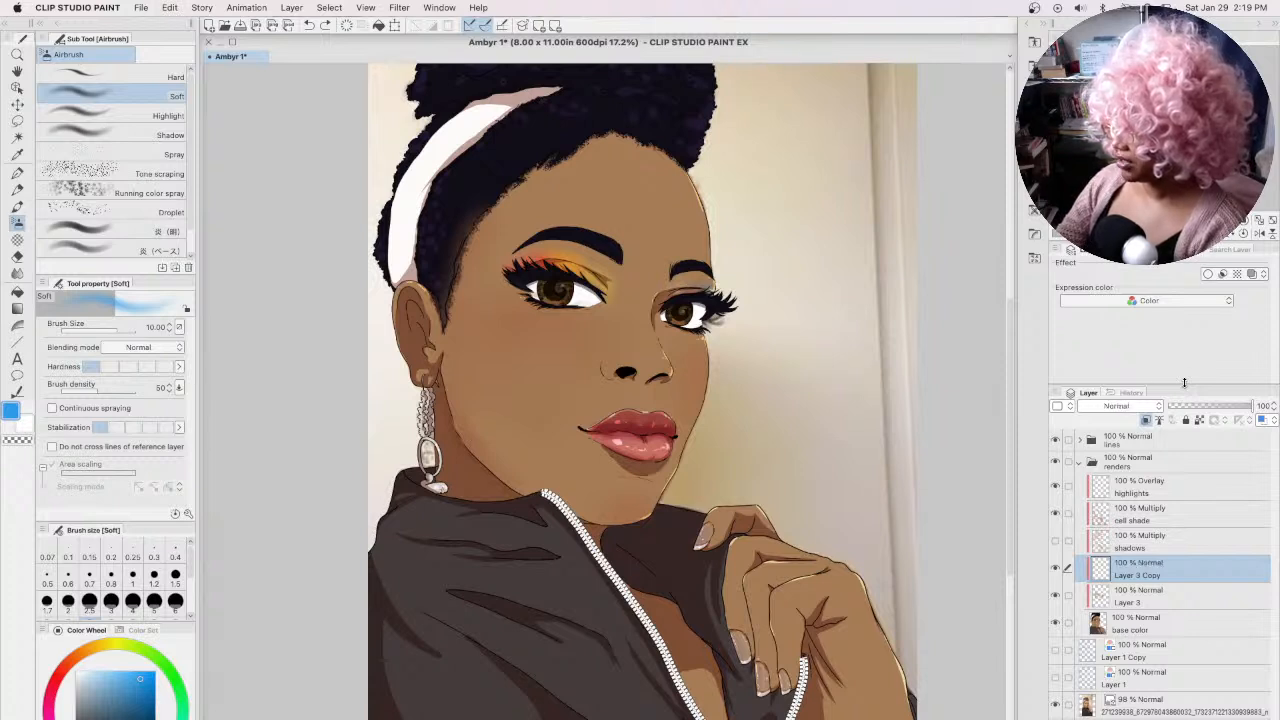
key("super+z")
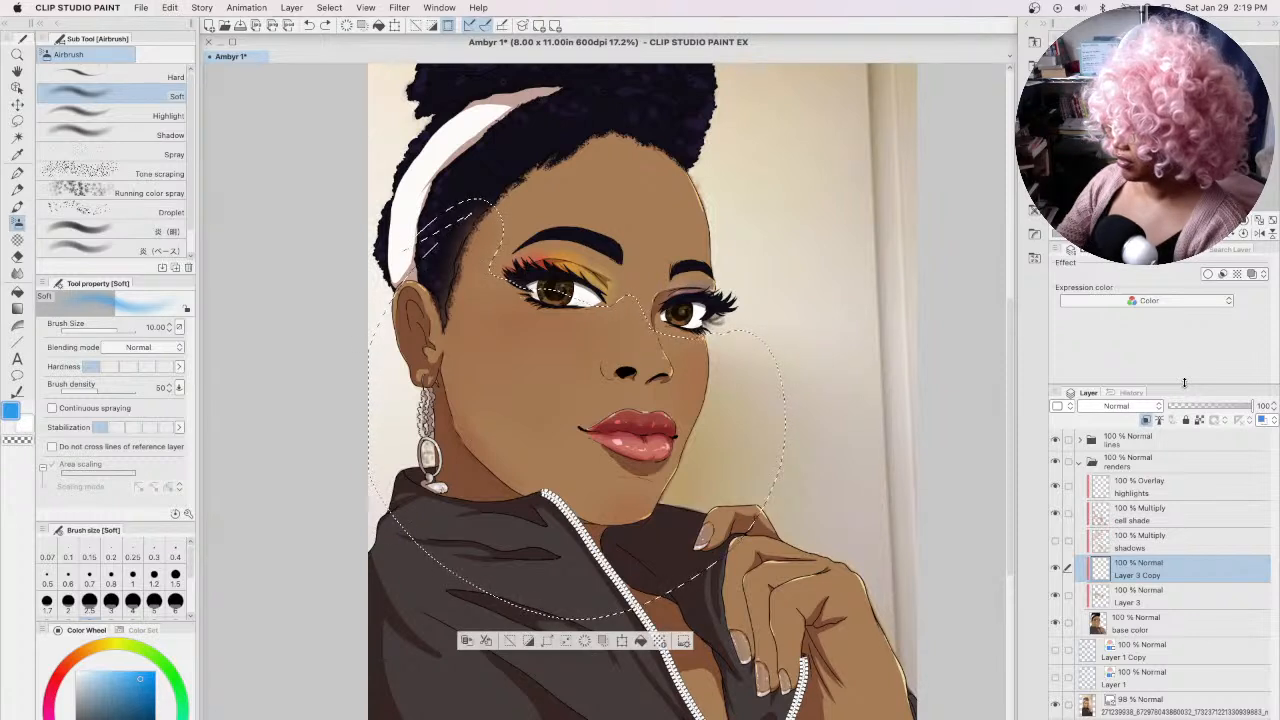
left_click(487, 640)
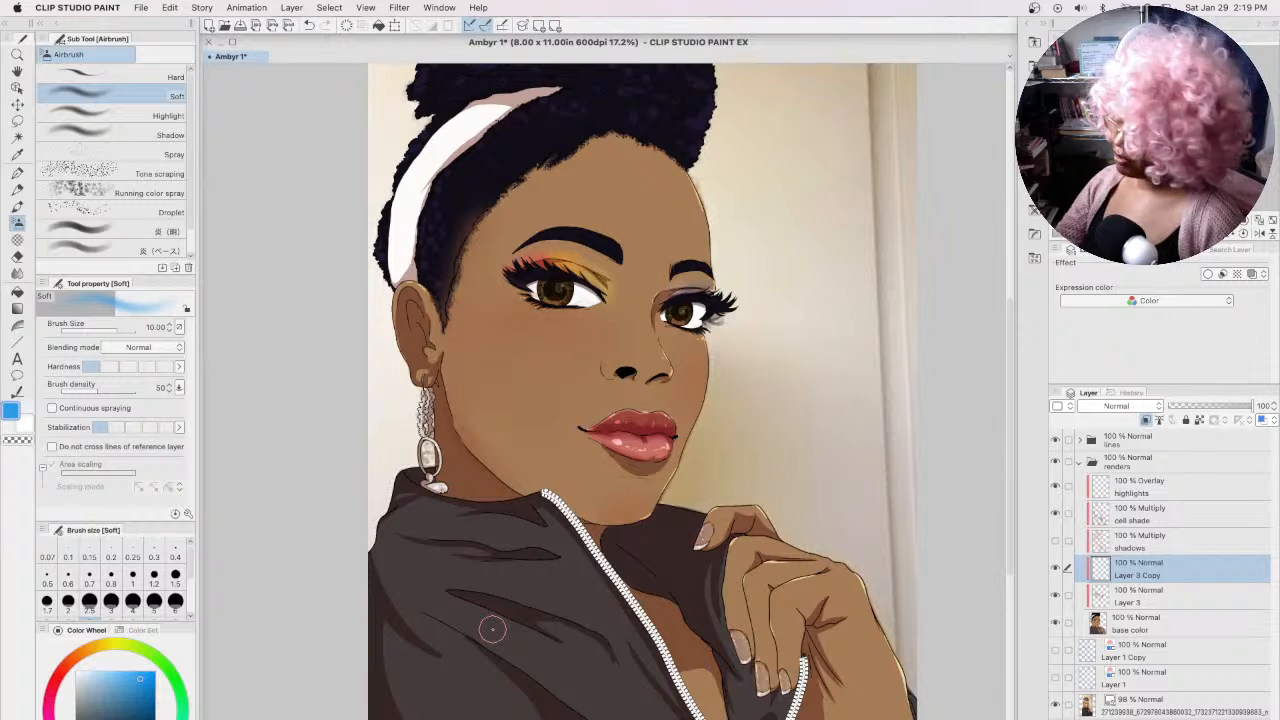
Step: Keep Layer 3 Copy's opacity at 100% after adjusting it, and save the illustration
mouse_move(1236, 406)
left_mouse_down()
mouse_move(1215, 405)
mouse_move(1246, 399)
left_mouse_up()
key("super+s")
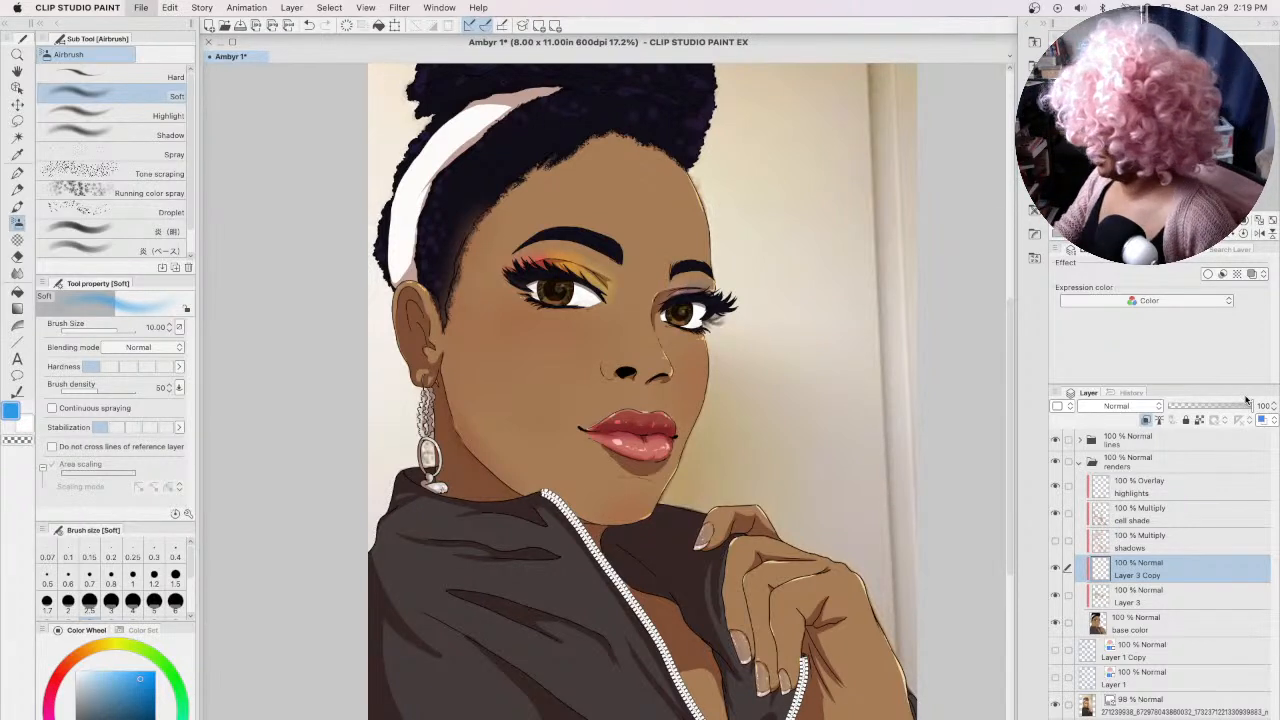
Step: Show the shadows layer, compare its effect with Layer 3's, and softly erase shading around the eyelid nearer the earring
left_click_drag(1010, 565, 1009, 529)
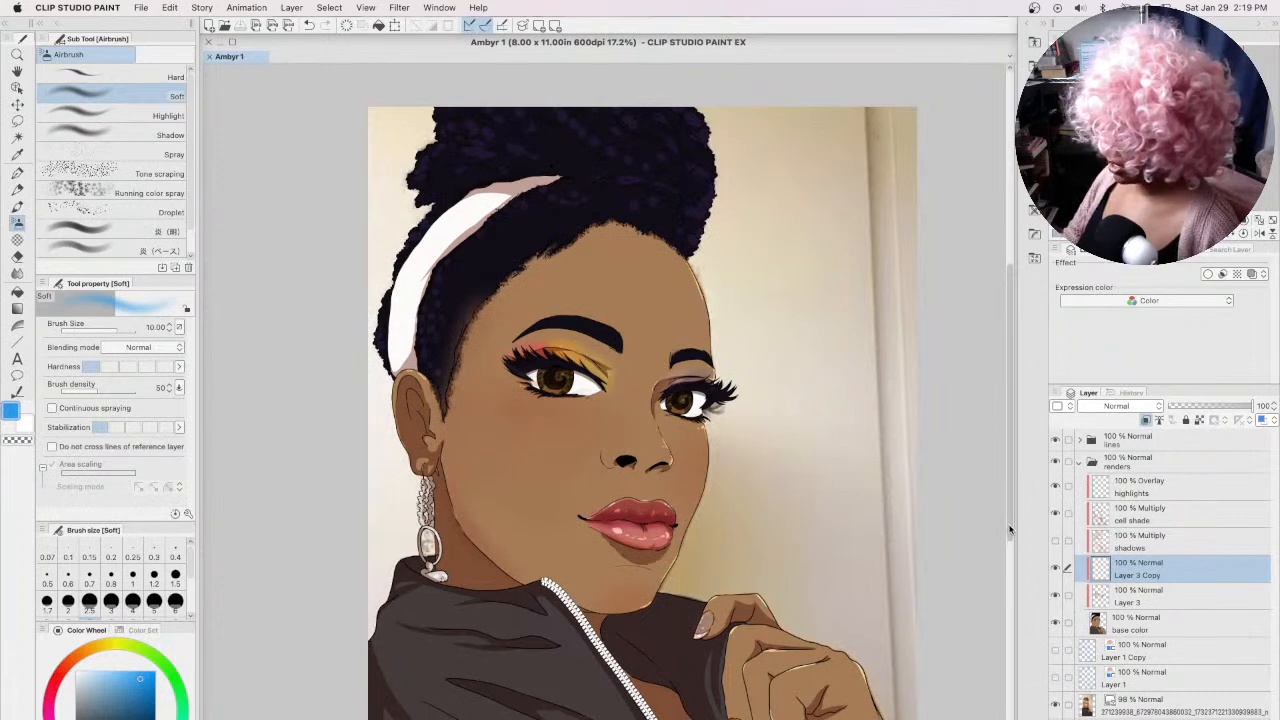
left_click(1056, 540)
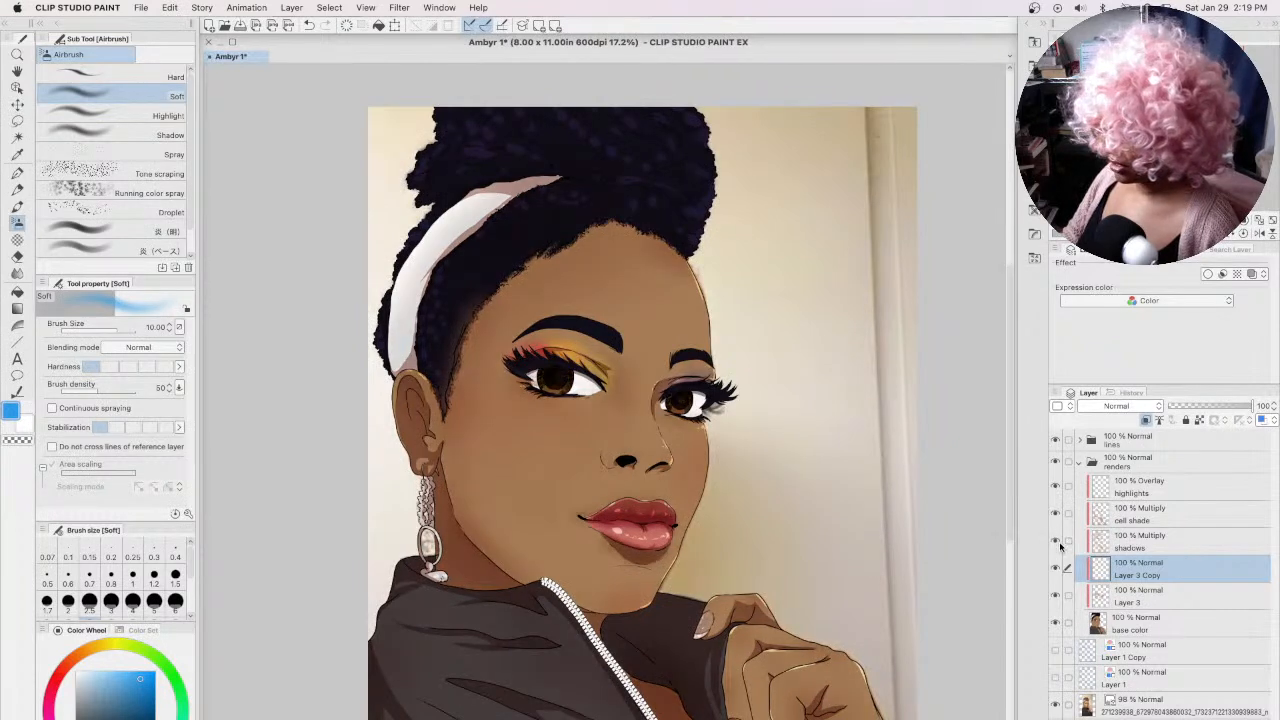
left_click(1148, 600)
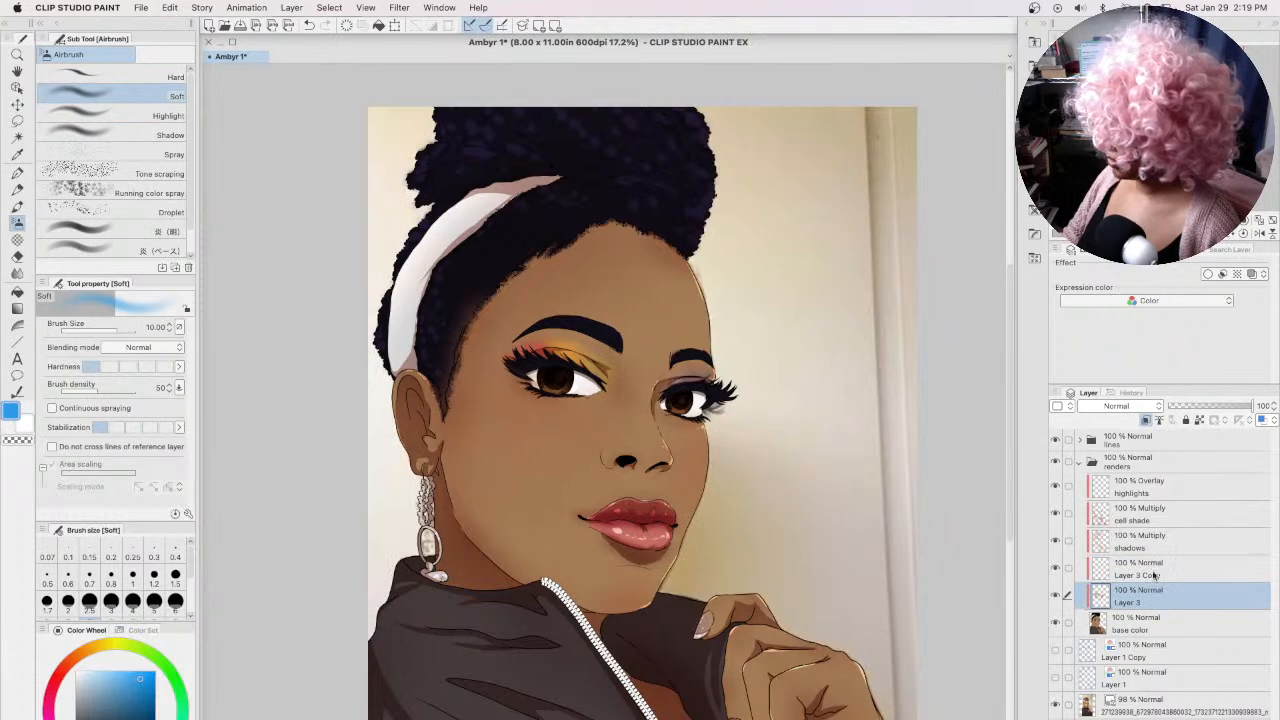
left_click(1056, 570)
left_click(1056, 597)
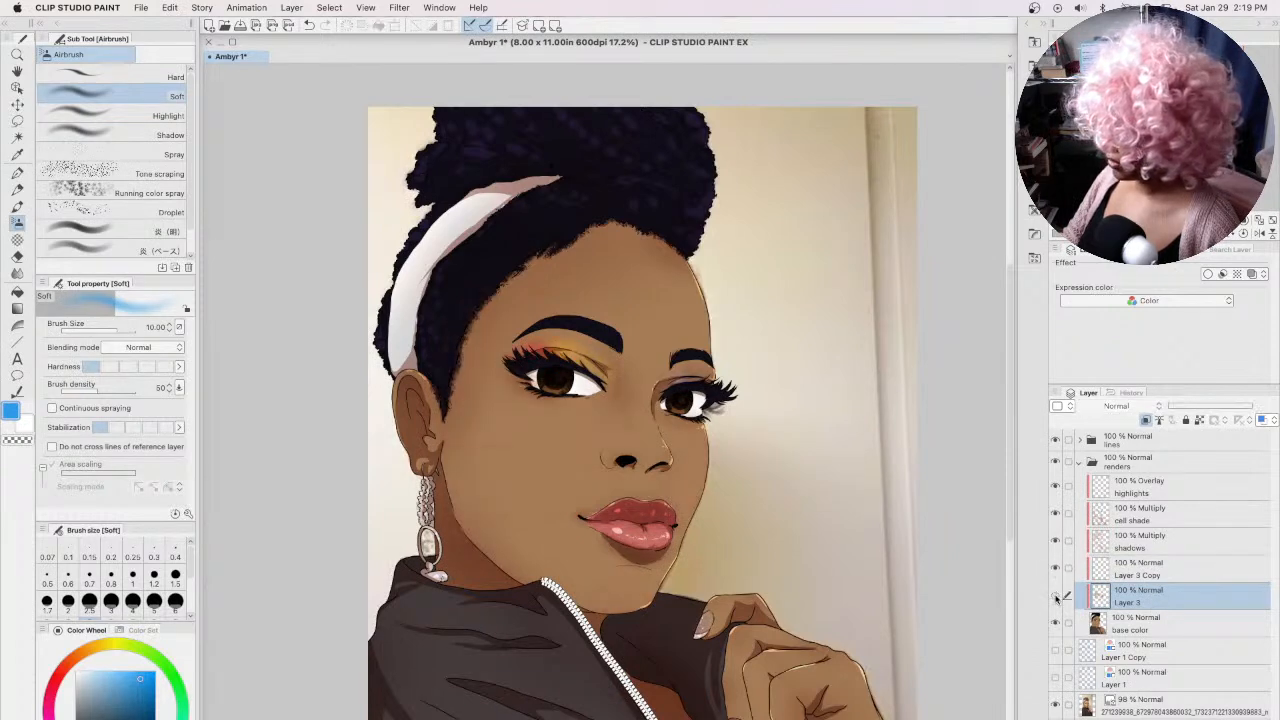
left_click(1057, 598)
left_click(1056, 542)
left_click(1056, 542)
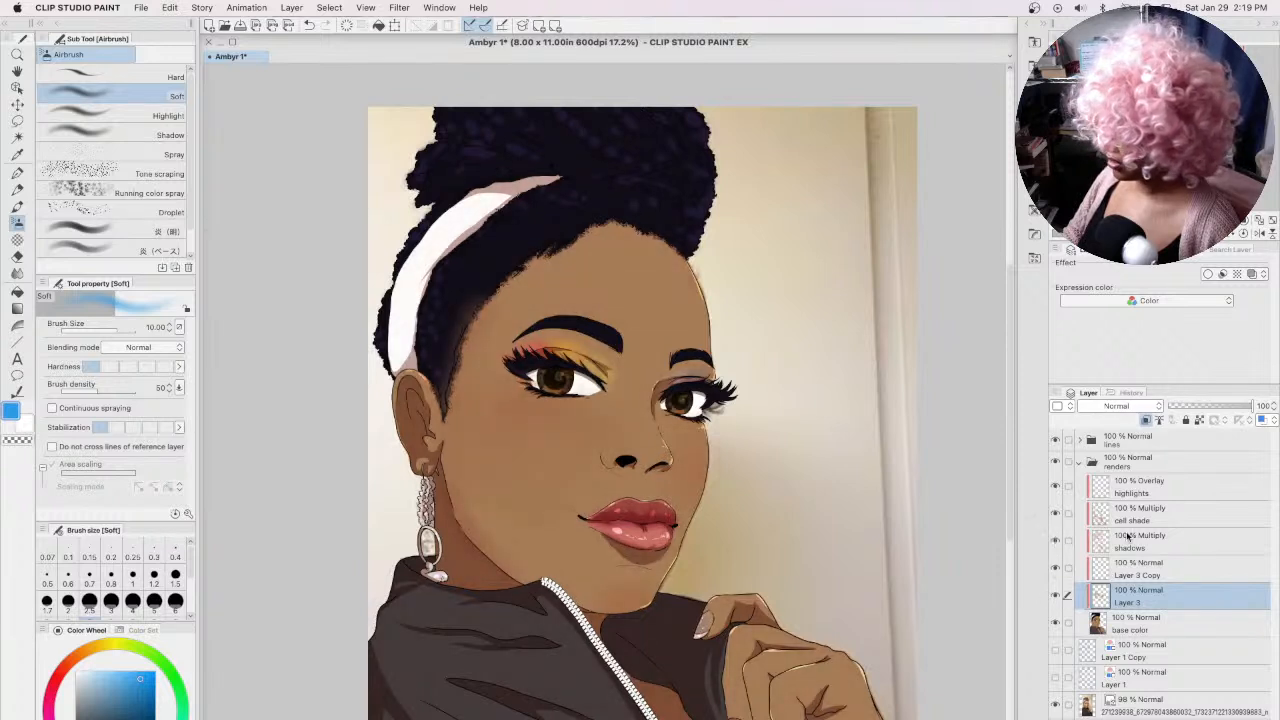
mouse_move(1159, 542)
left_mouse_down()
mouse_move(1157, 606)
mouse_move(1145, 542)
left_mouse_up()
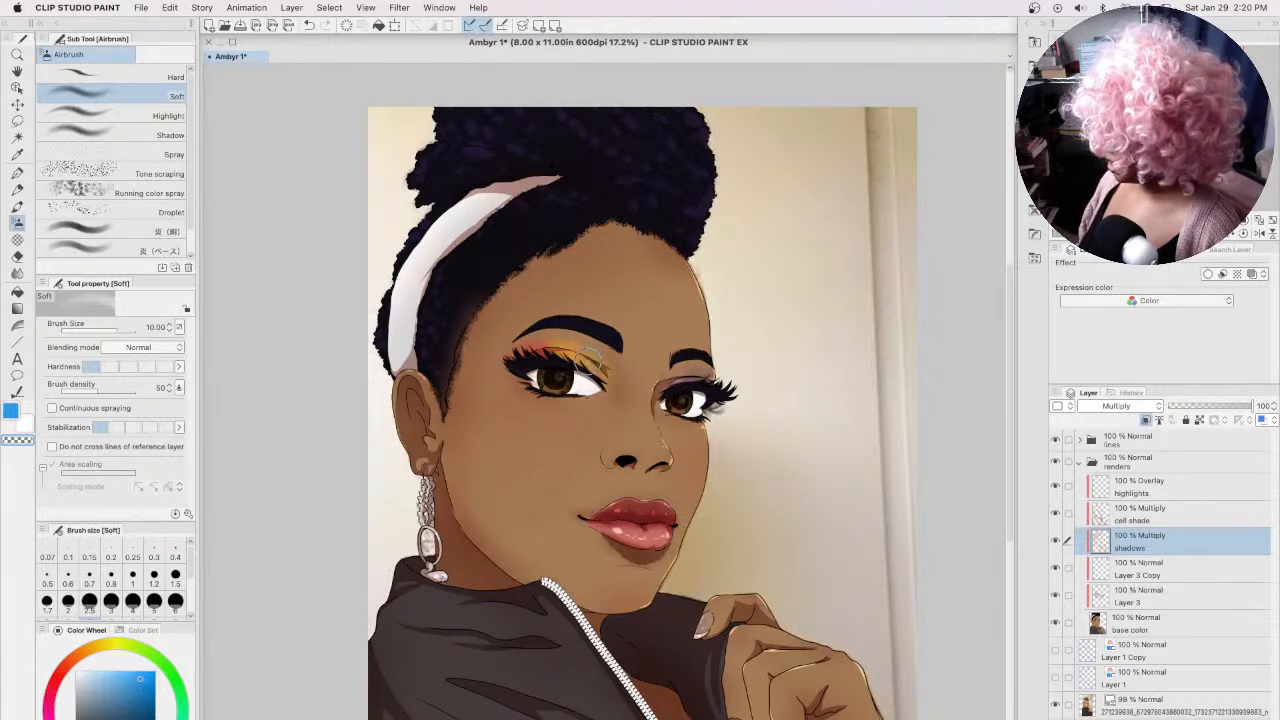
Step: On a new layer, draw white catchlights in both eyes with the G-pen at size 1.70, and move that layer above the lines folder
left_click(1150, 490)
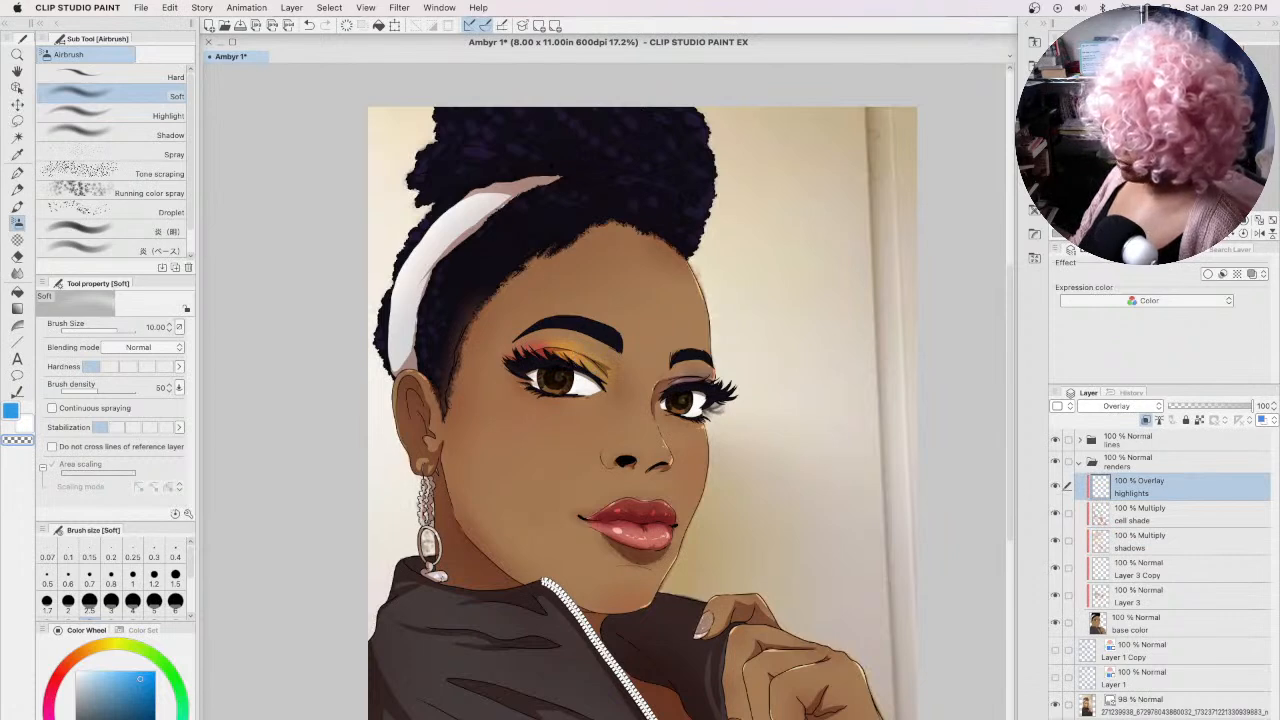
key("super+shift+n")
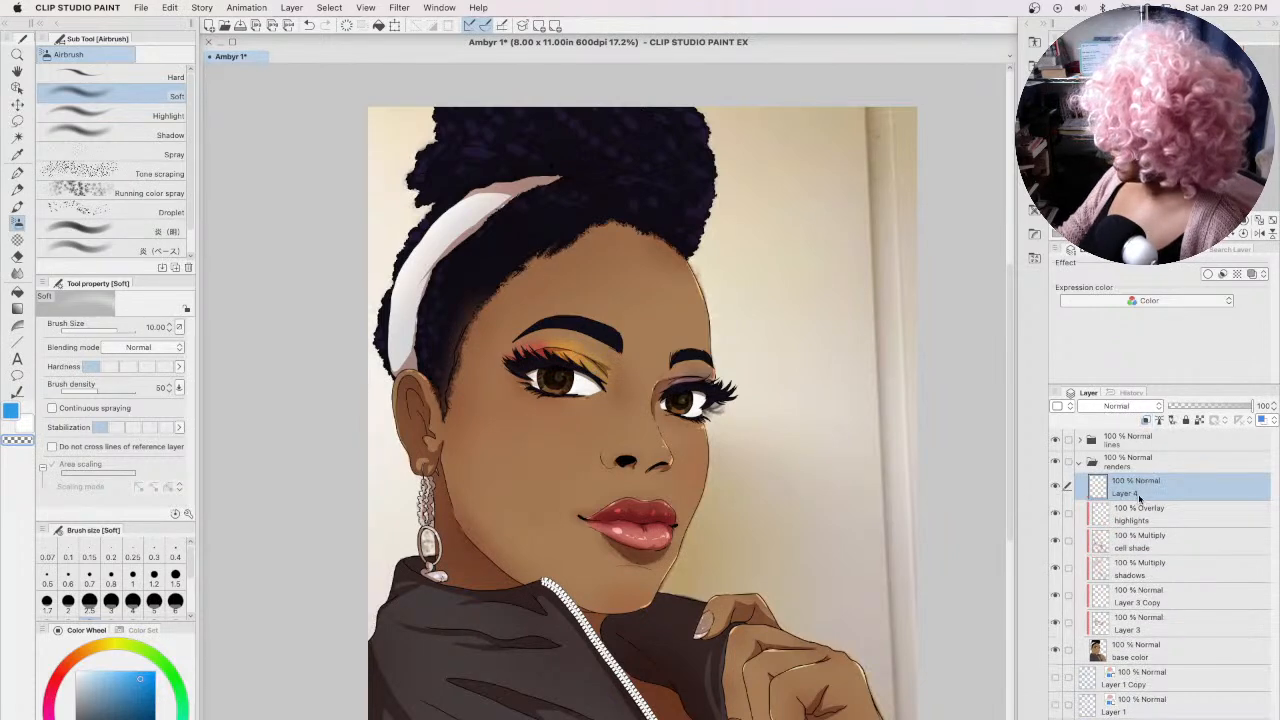
left_click(14, 411)
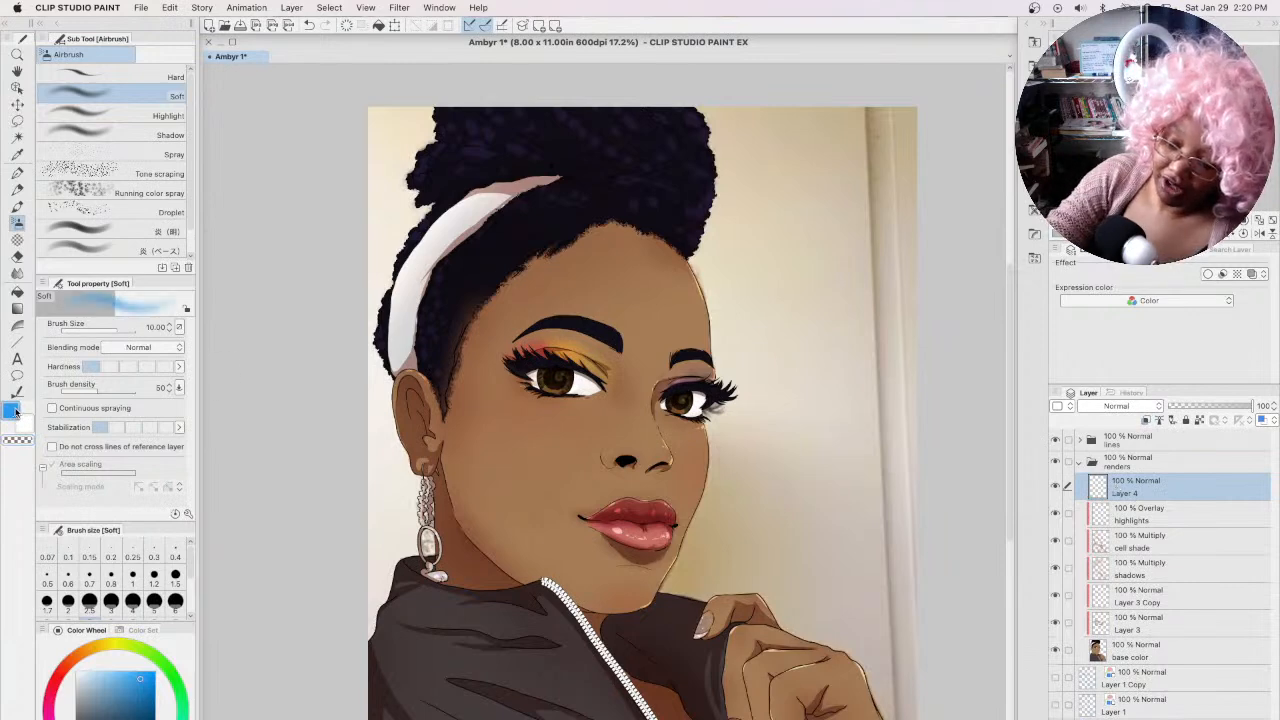
left_click(26, 424)
left_click(17, 172)
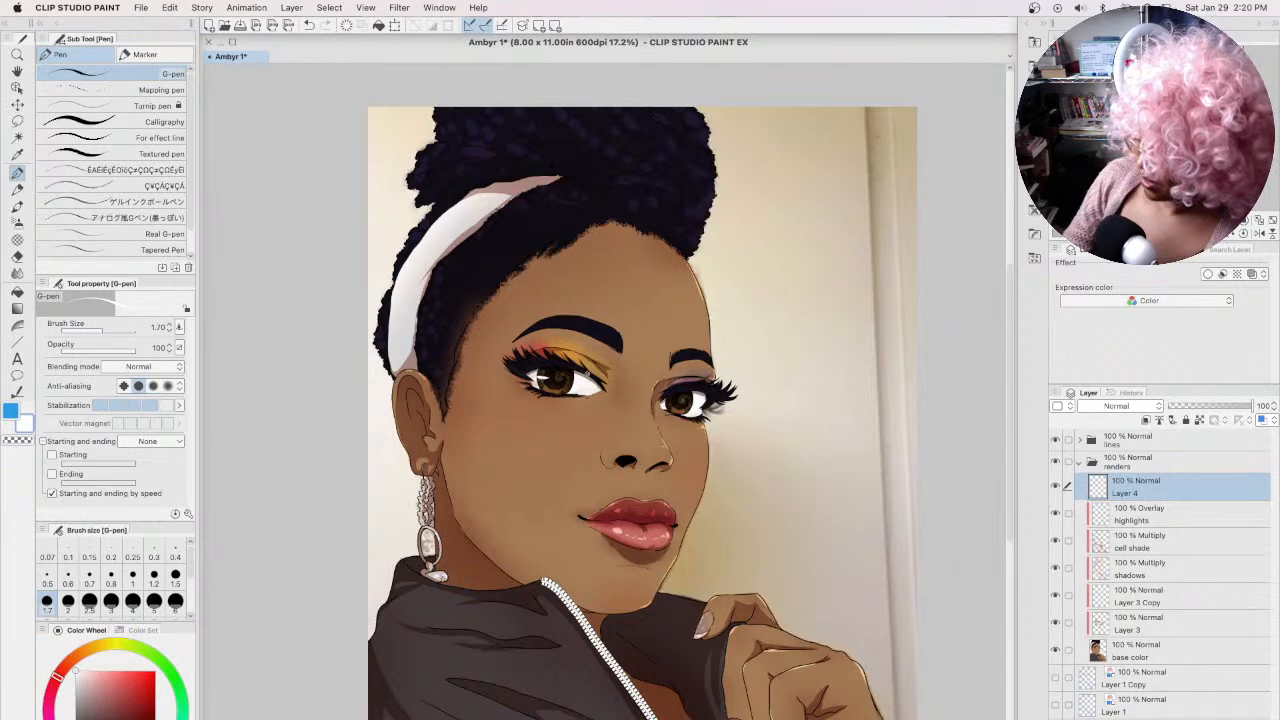
left_click_drag(1163, 489, 1162, 440)
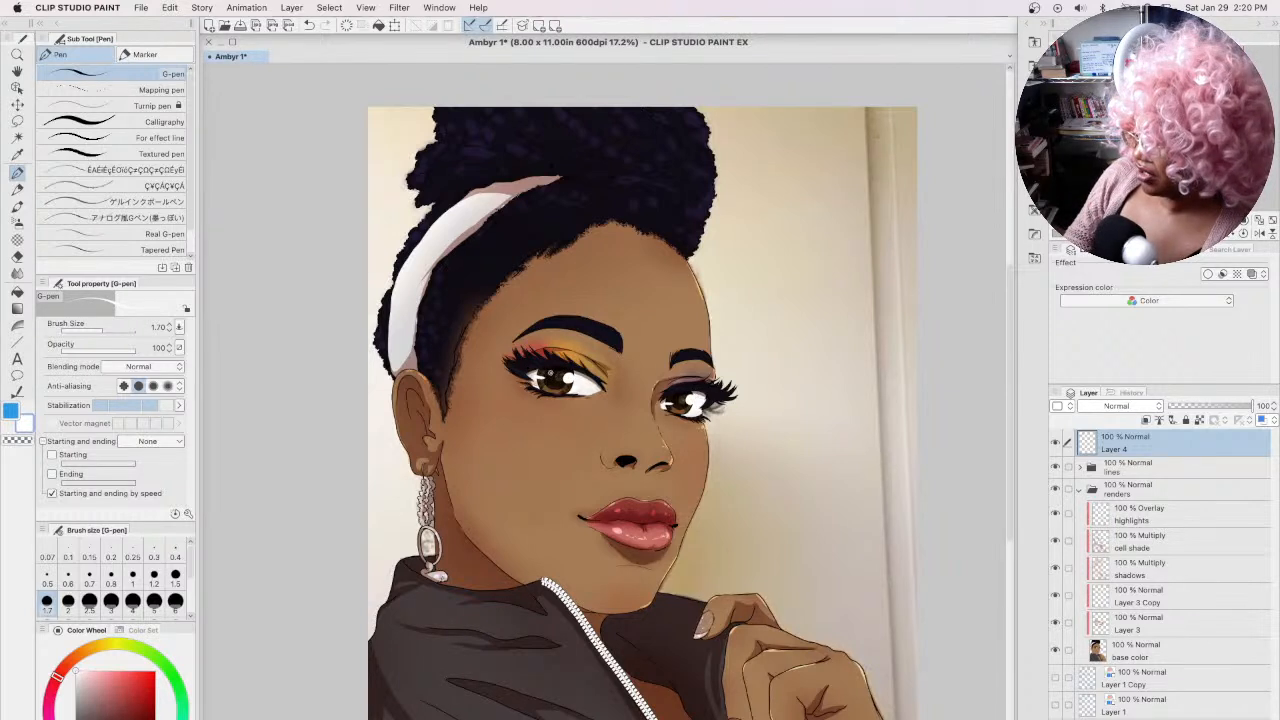
Step: Try orange, green and red as G-pen colours for the eye reflections
left_click(127, 671)
left_click(79, 655)
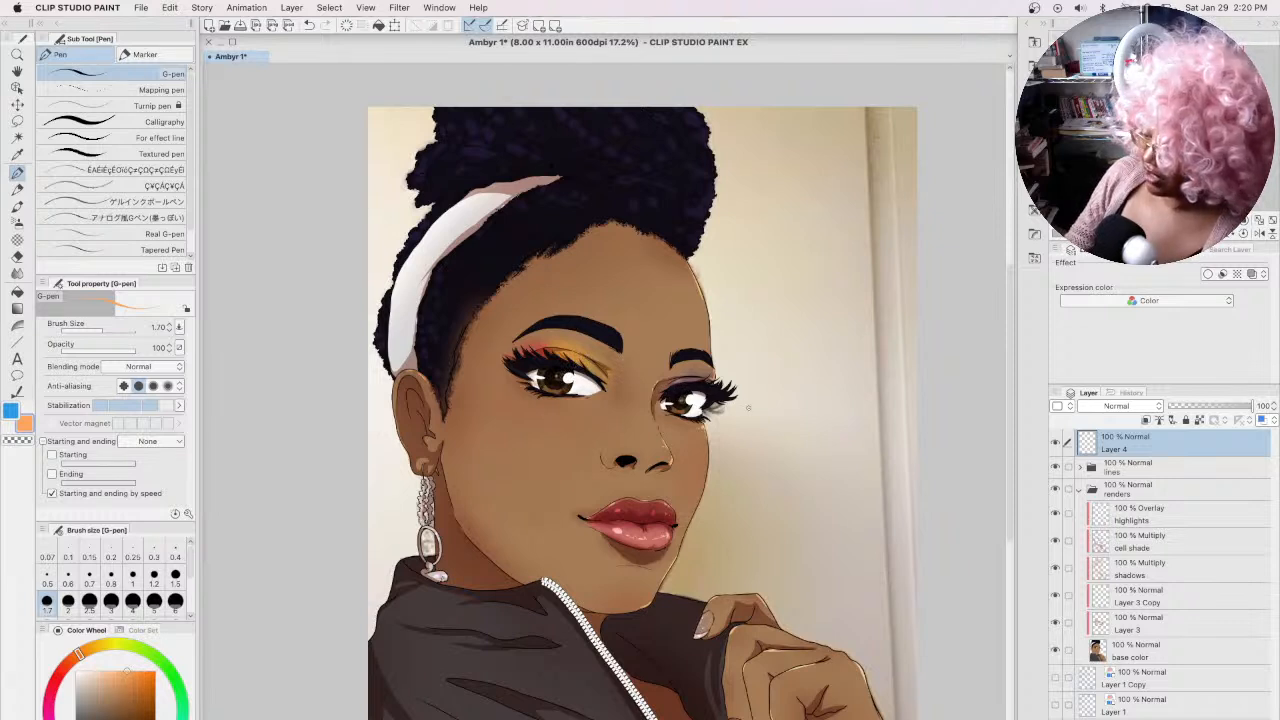
left_click(178, 686)
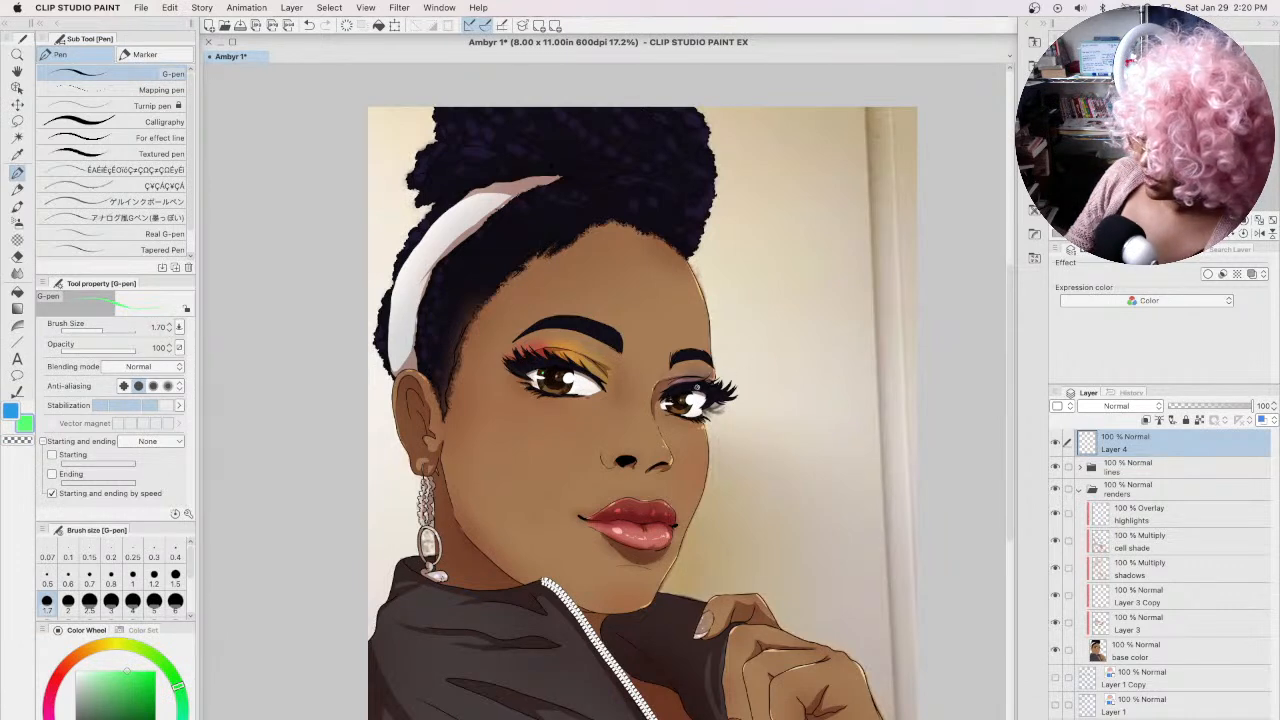
left_click(58, 679)
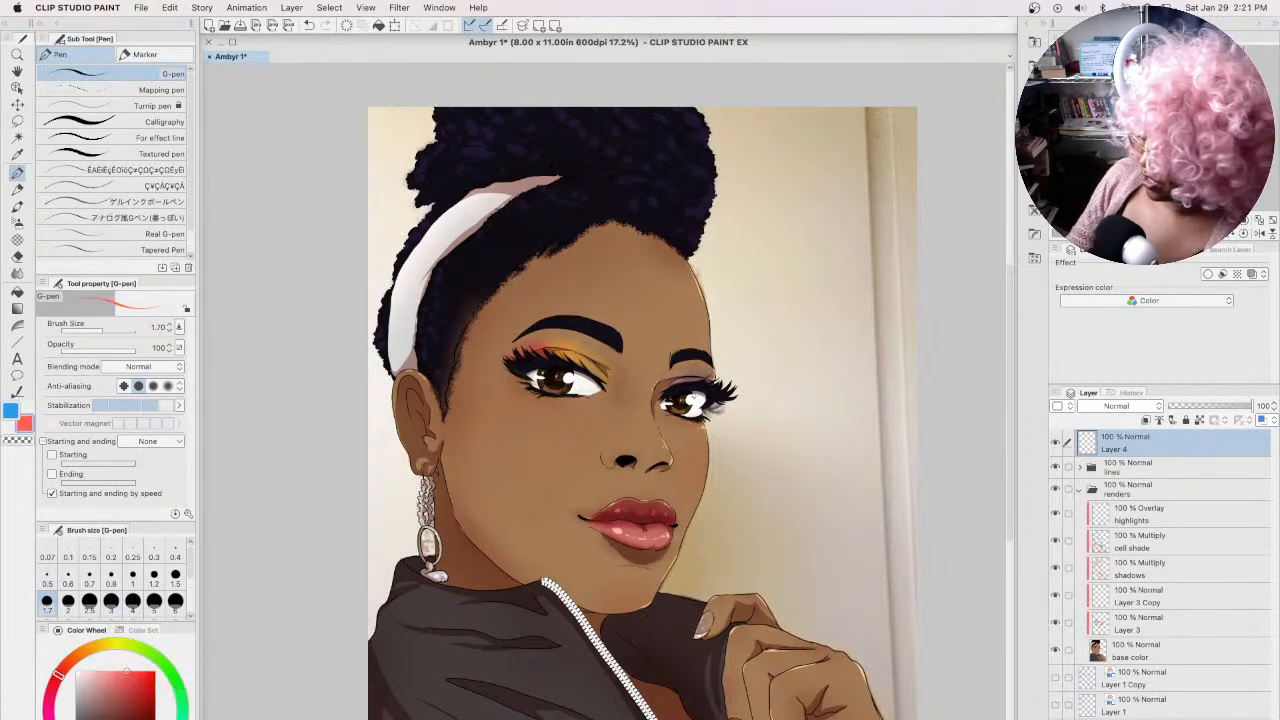
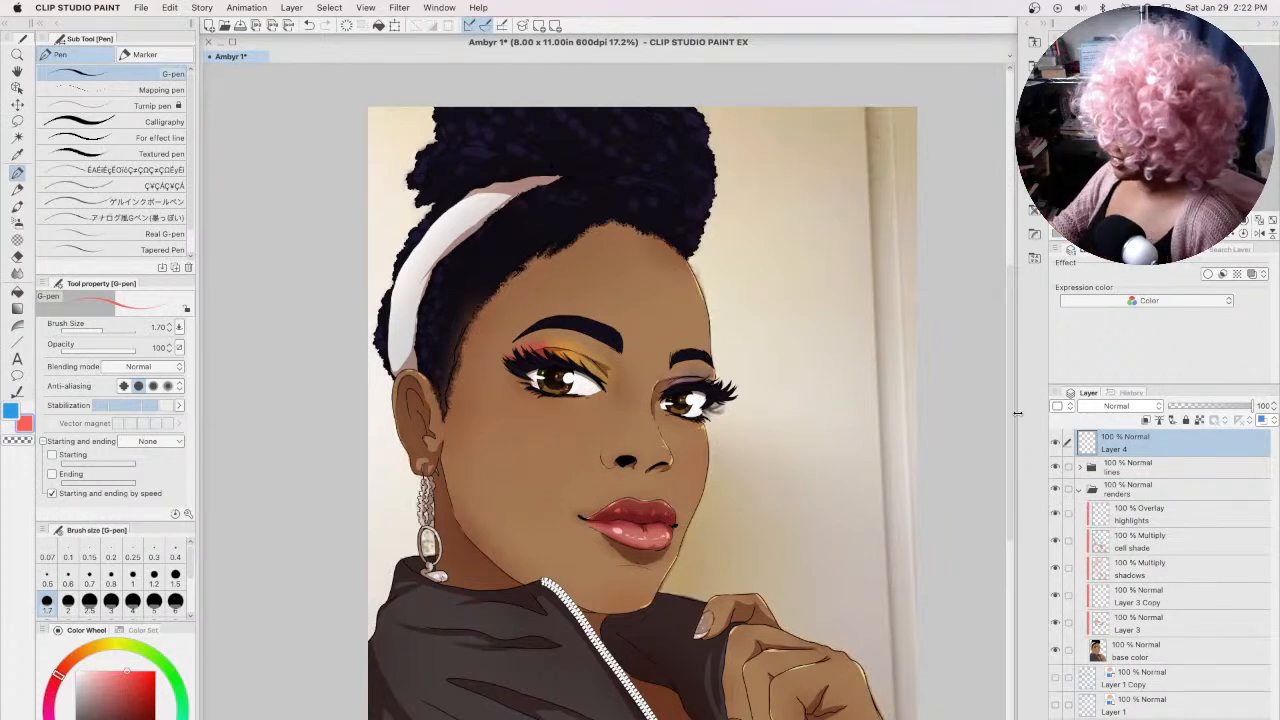
Step: Draw a small white sparkle on the earring's oval pendant with the G-pen on Layer 4
scroll(1011, 446, "down", 4)
scroll(1011, 446, "down", 1)
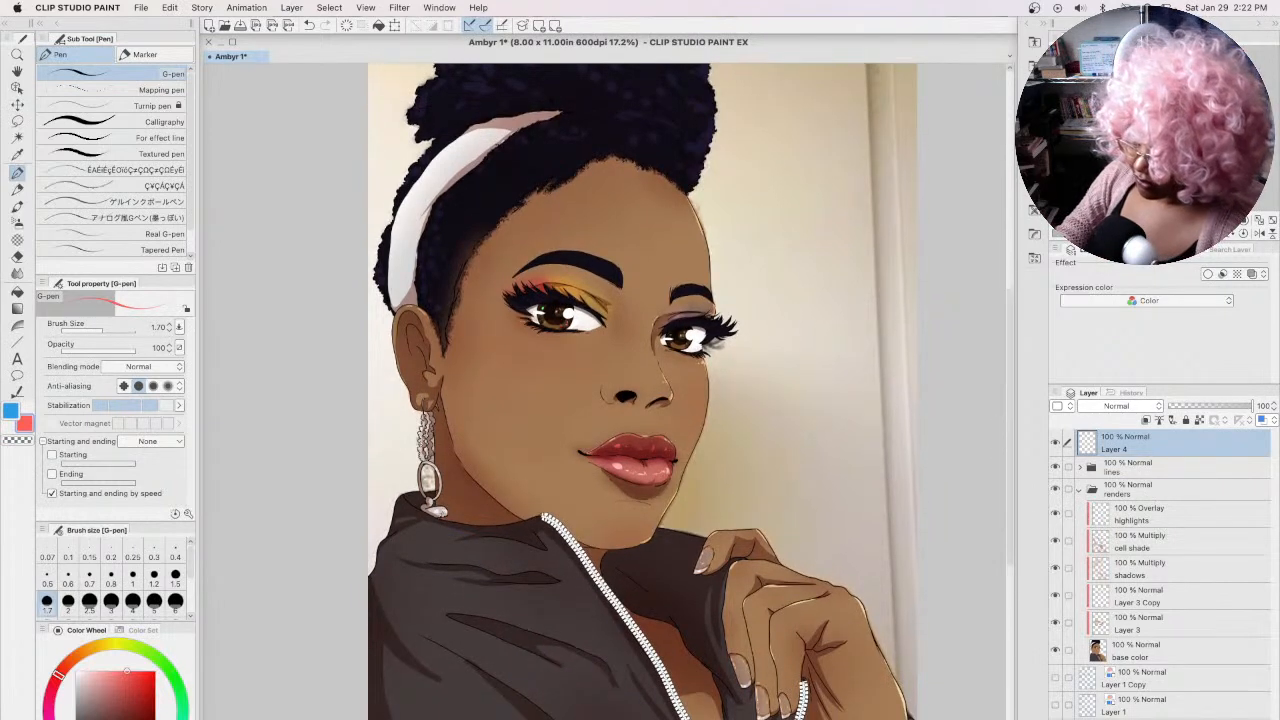
left_click(77, 672)
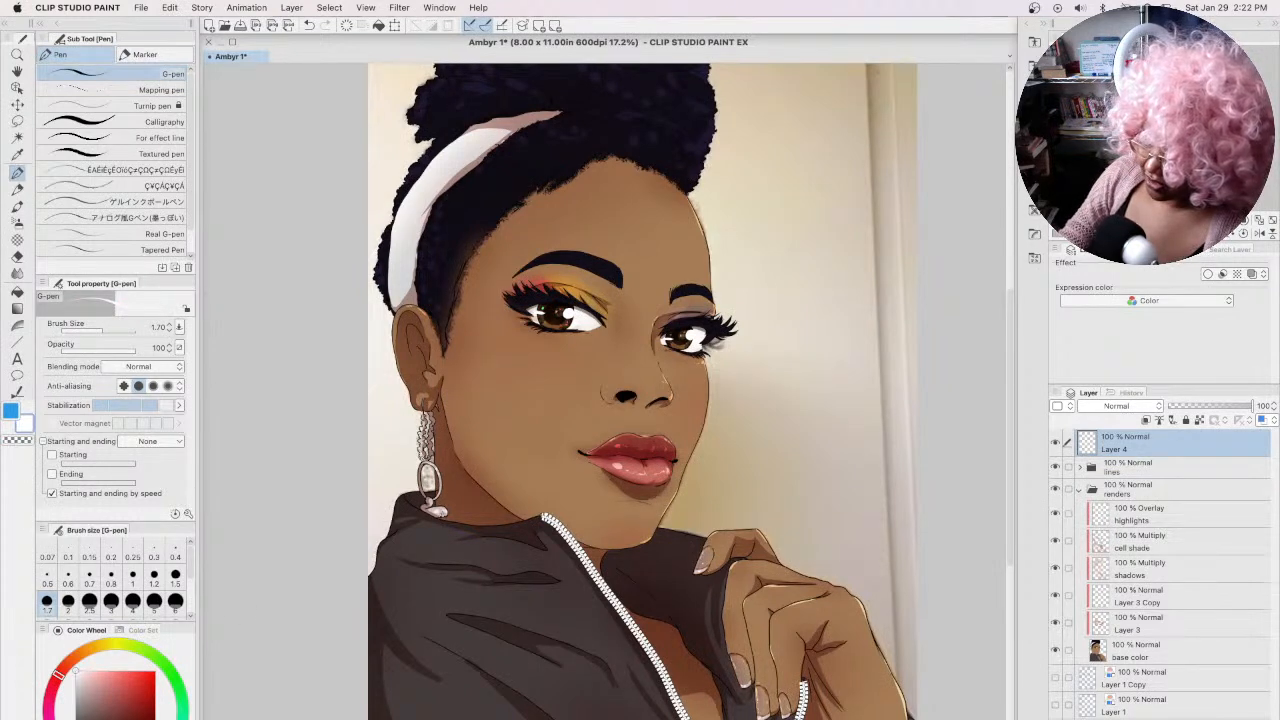
left_click_drag(421, 460, 430, 452)
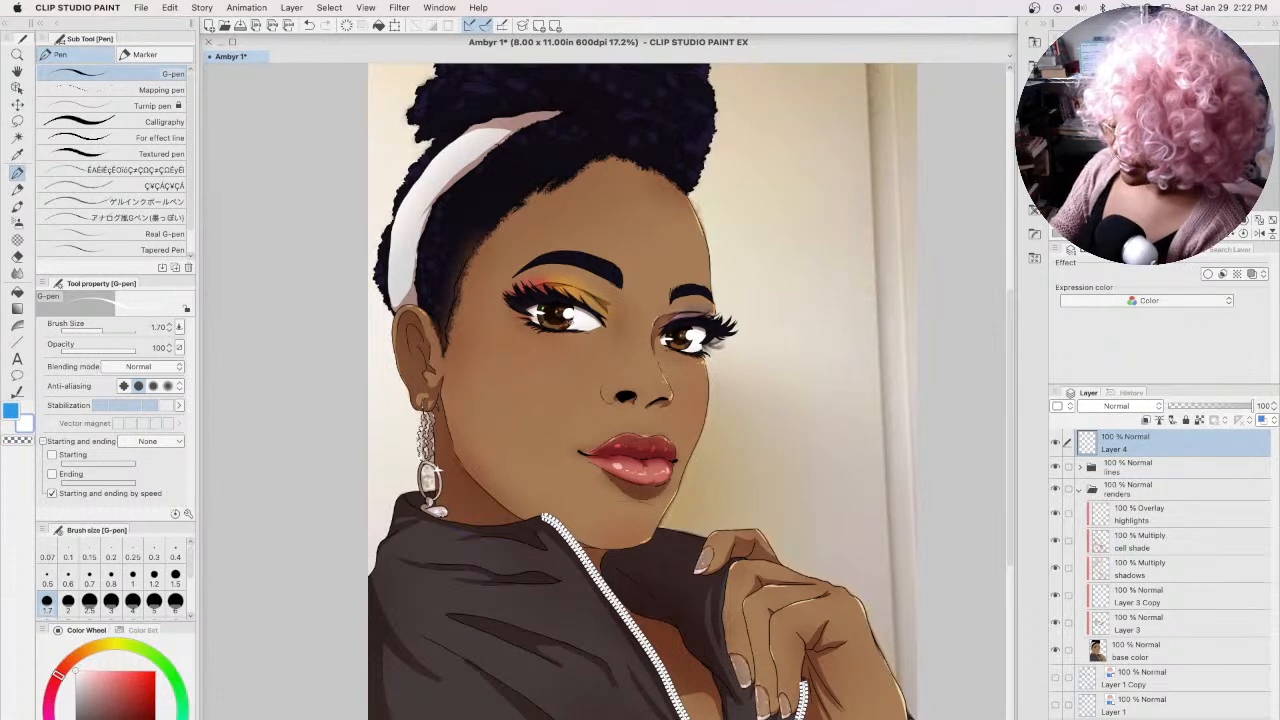
Step: Hide the reference photo and add a new layer above the lines folder, clipped to that folder
left_click(1079, 489)
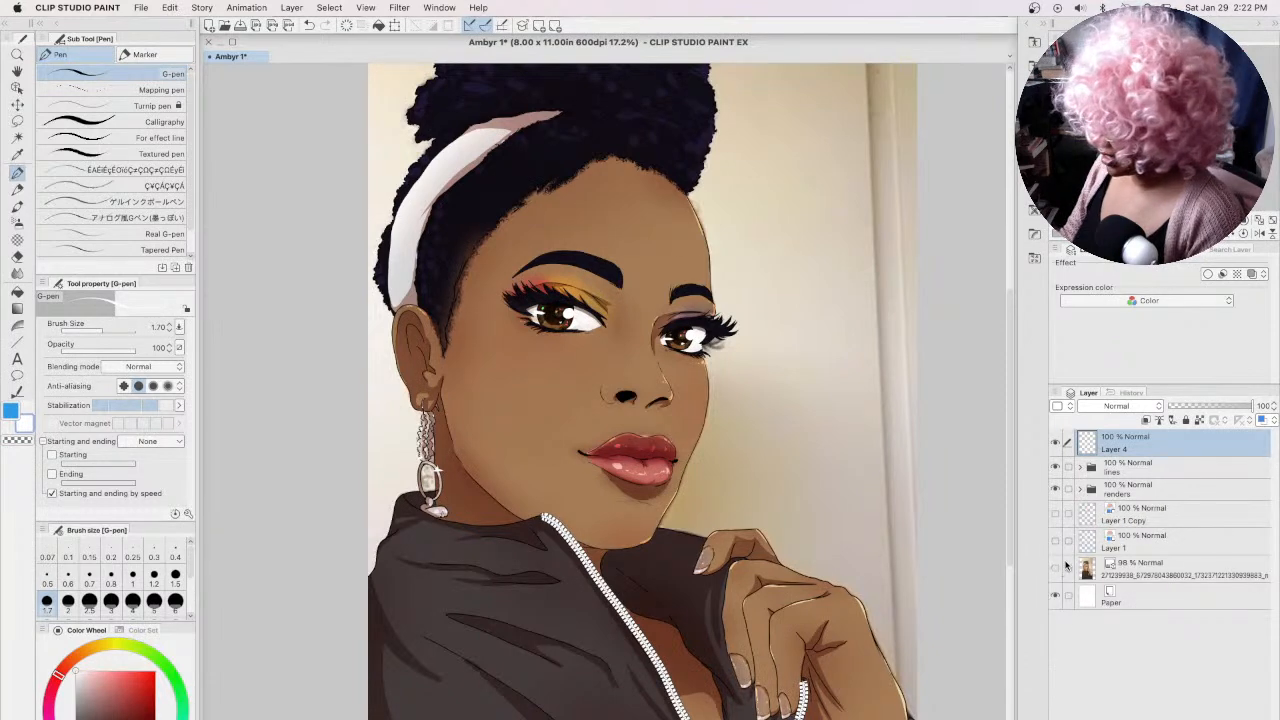
left_click(1062, 567)
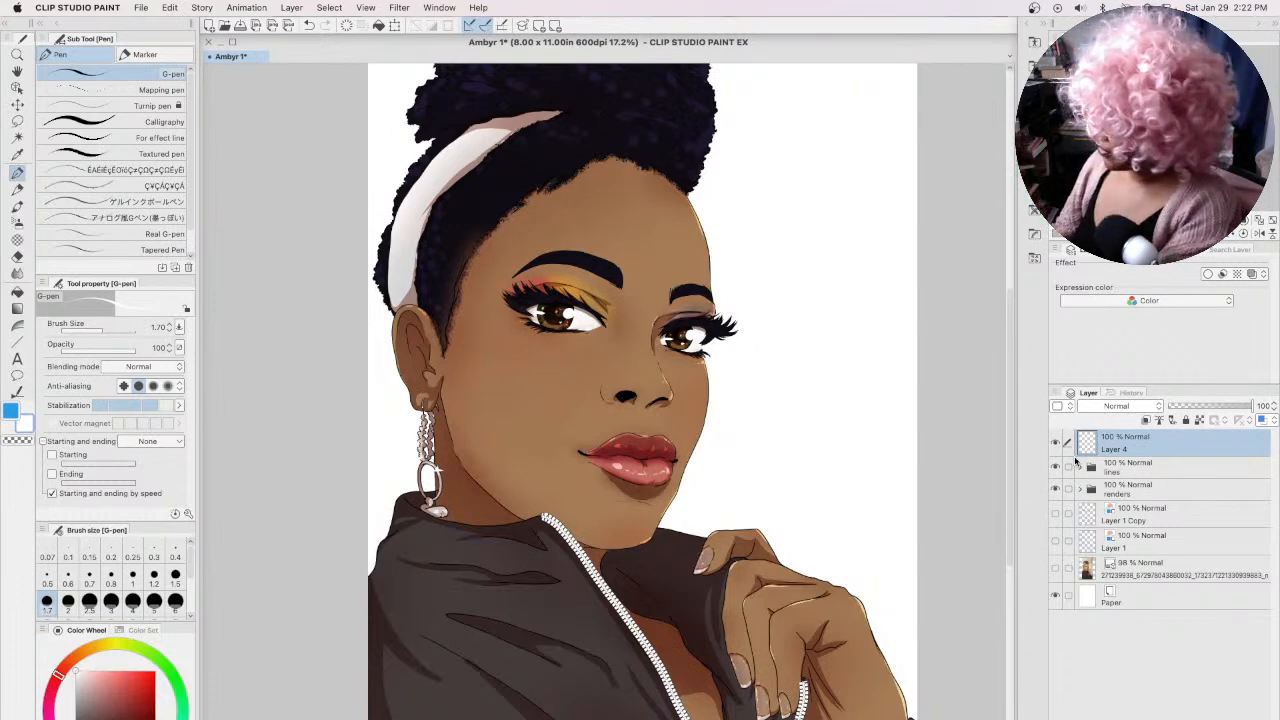
left_click(1130, 466)
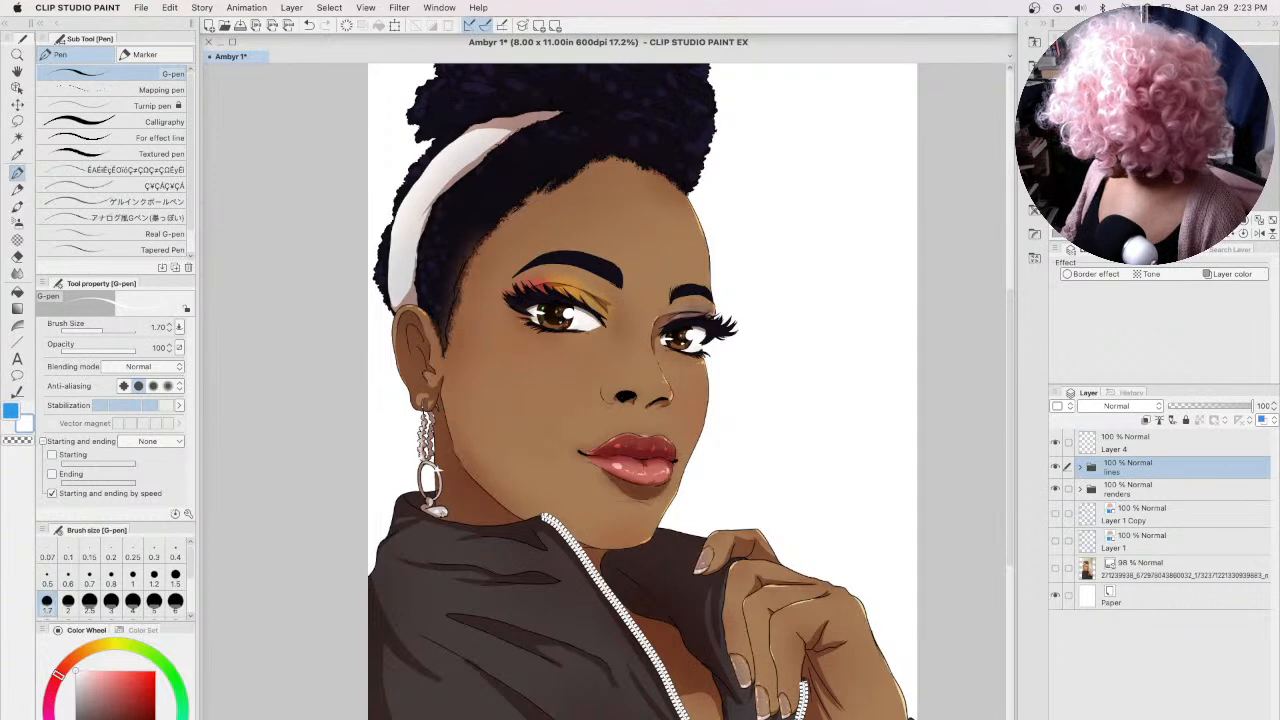
key("super+shift+n")
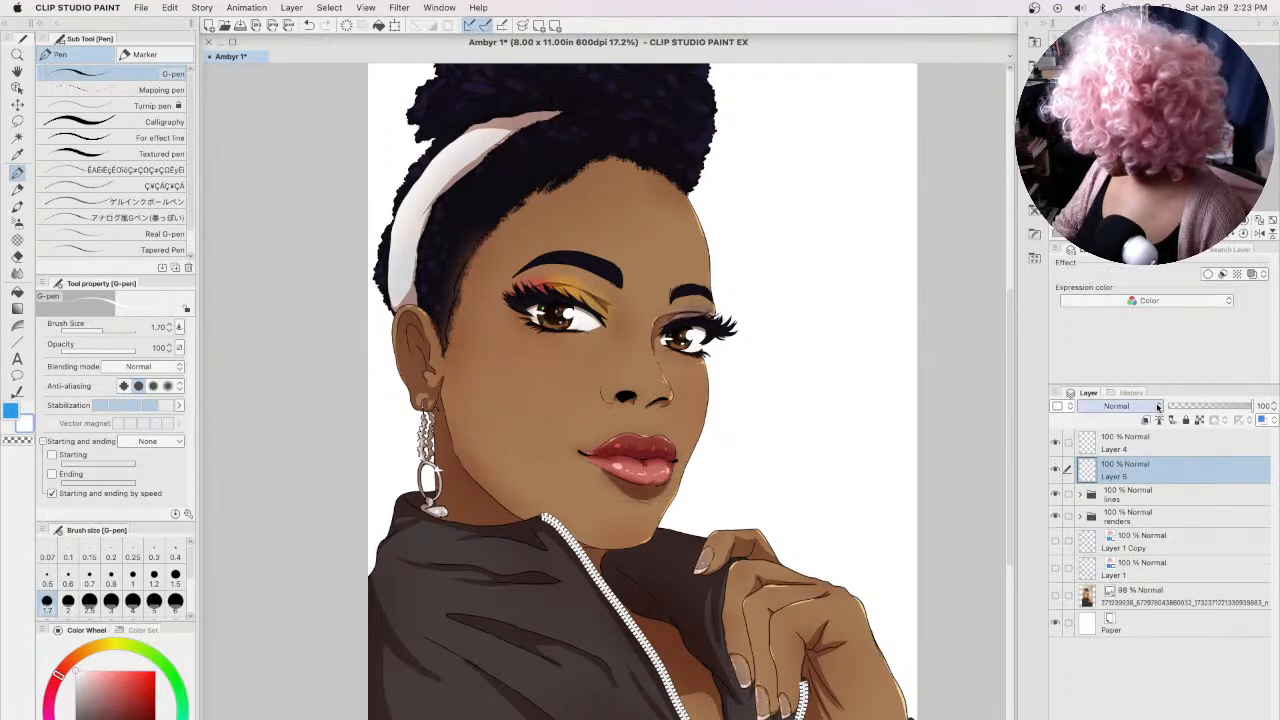
left_click(1127, 495)
left_click(1056, 495)
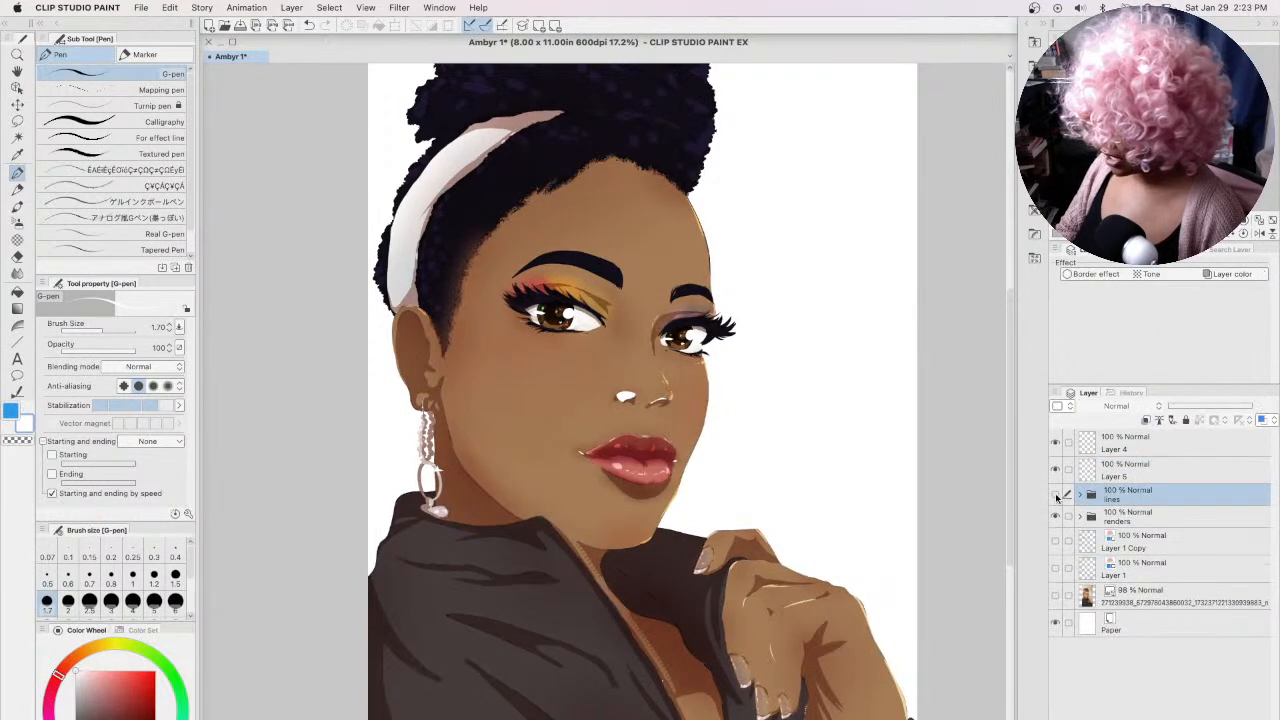
left_click(1056, 495)
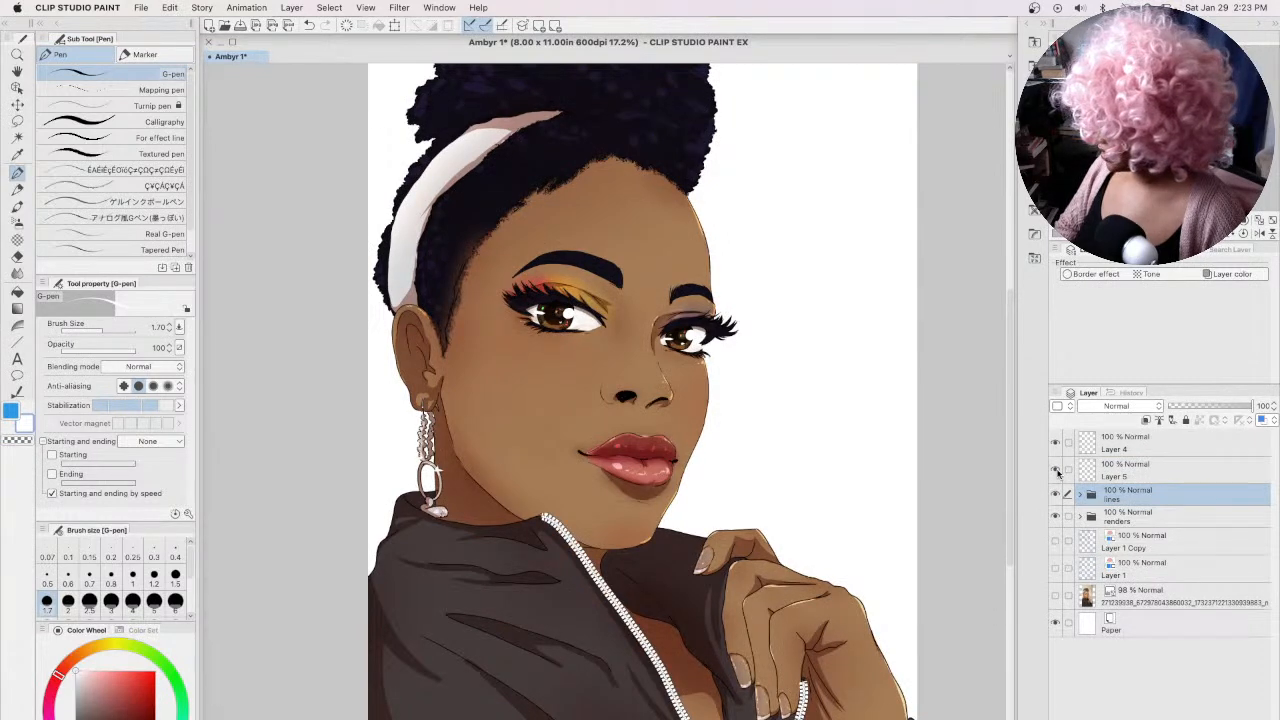
left_click(1120, 468)
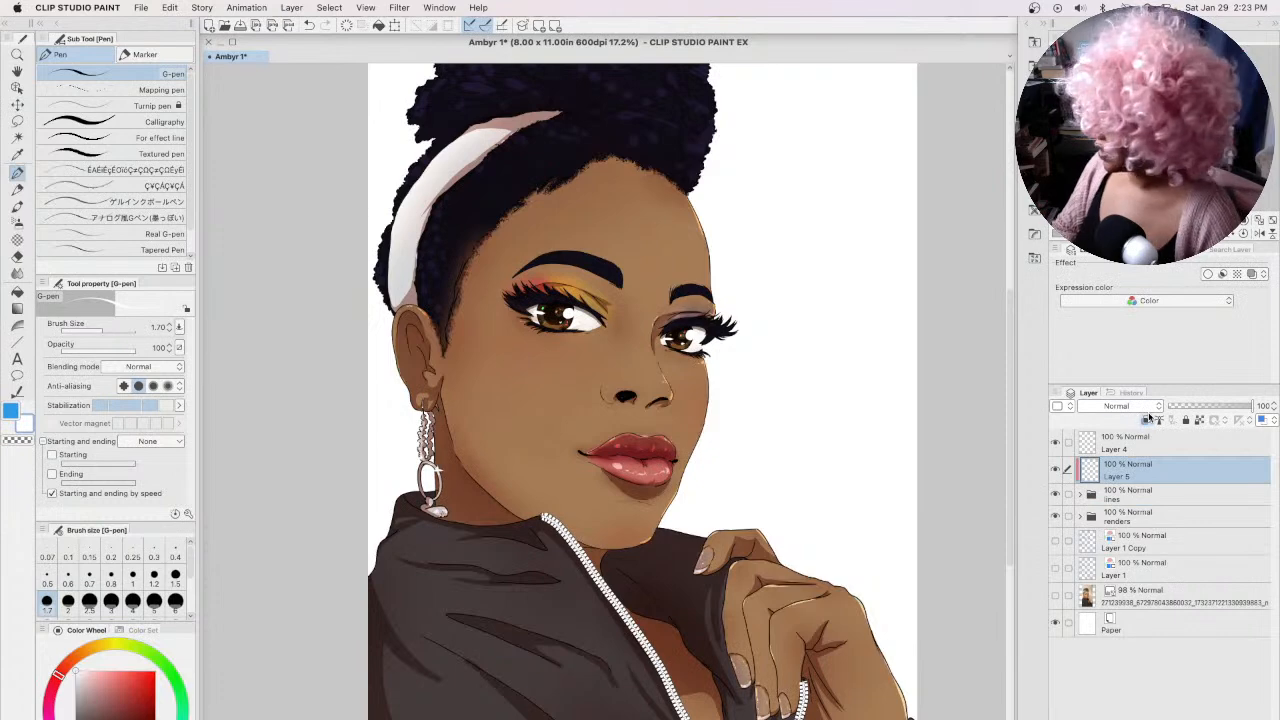
Step: Recolour the face and ear line art with the Soft airbrush in a dark brown sampled from the portrait
left_click(19, 224)
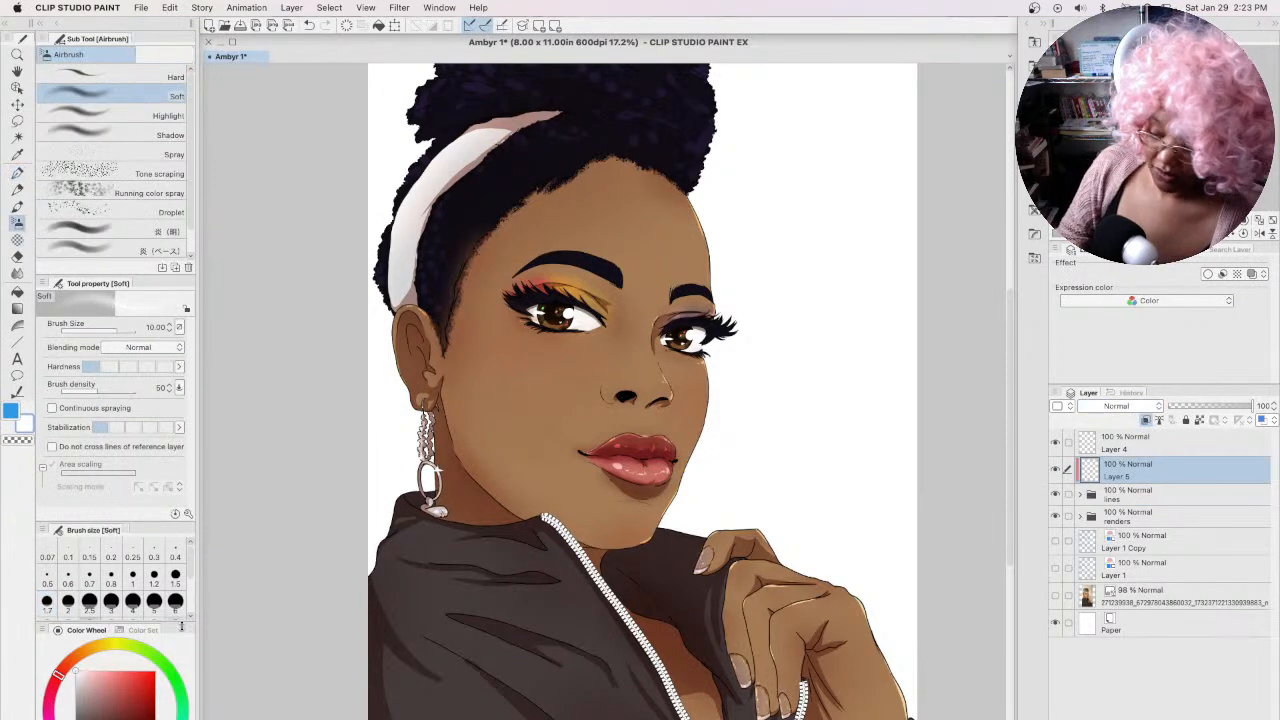
left_click(445, 420, "alt")
left_click(409, 347, "alt")
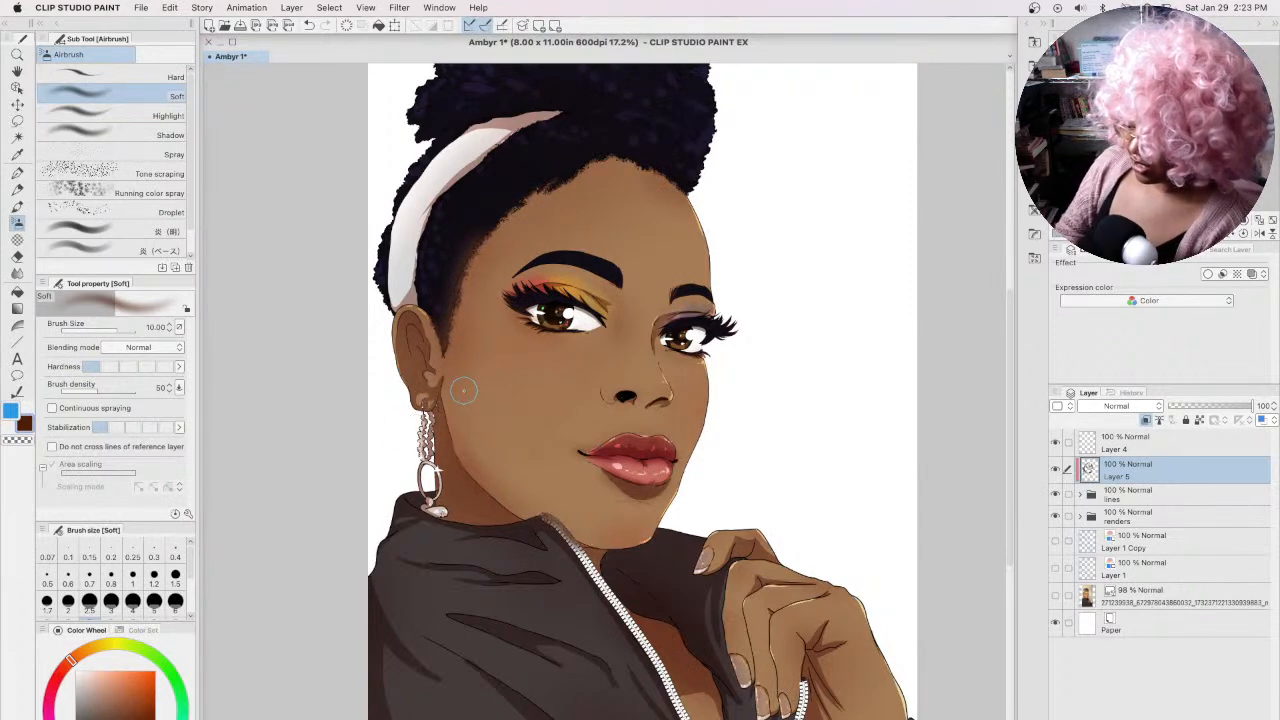
Step: Enlarge the Soft airbrush to 25.00 and recolour the hand's line art dark brown on Layer 5
left_click_drag(1009, 460, 1011, 504)
key("]")
key("]")
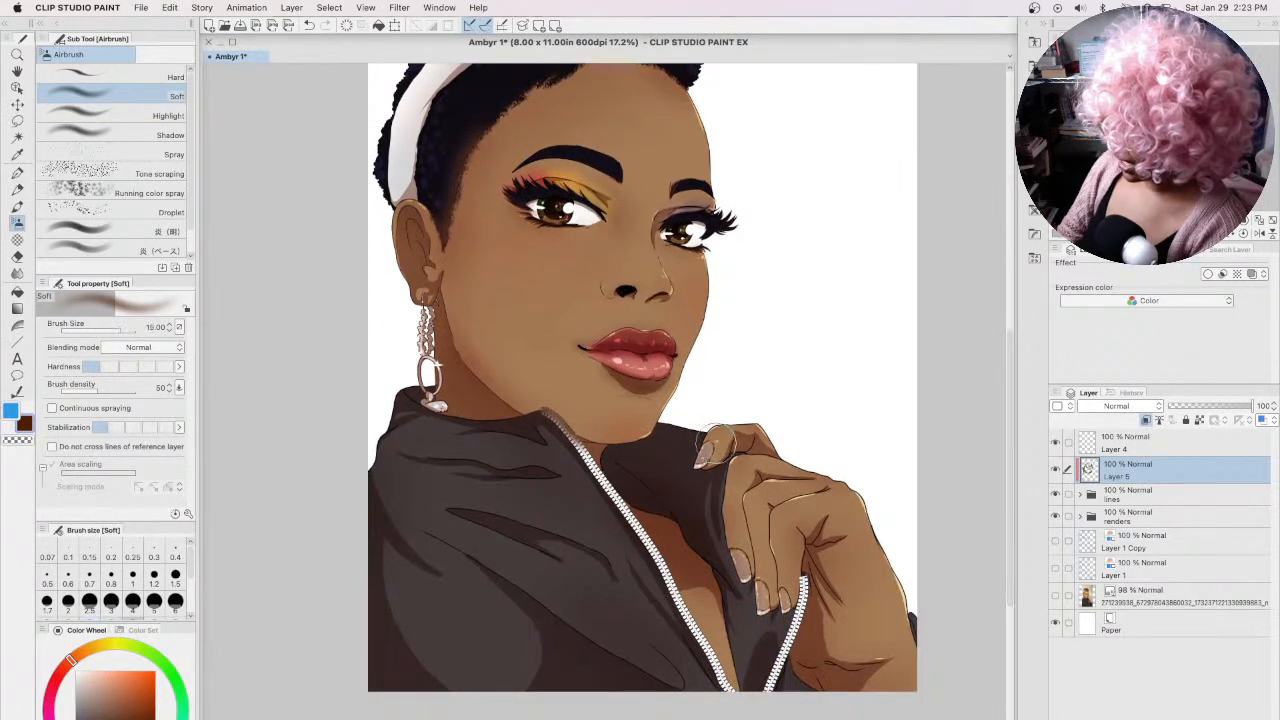
key("]")
key("]")
key("]")
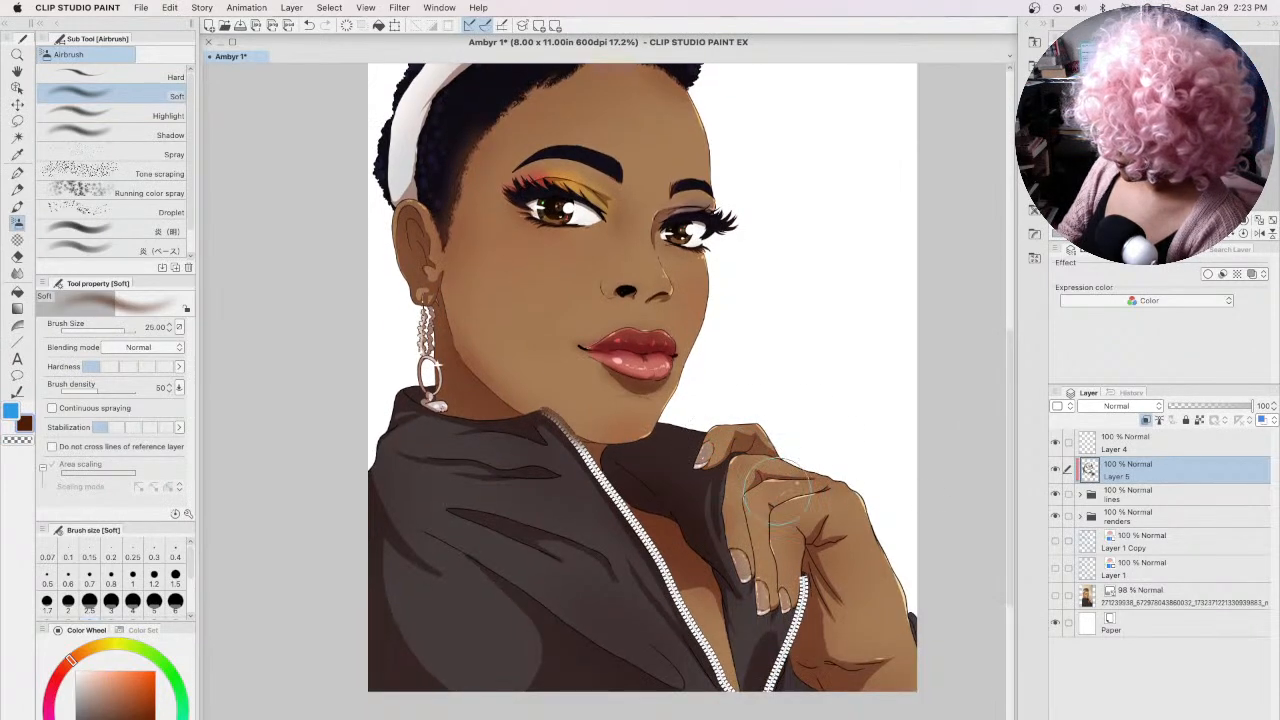
mouse_move(781, 536)
left_mouse_down()
mouse_move(775, 597)
mouse_move(745, 529)
mouse_move(779, 609)
mouse_move(803, 644)
left_mouse_up()
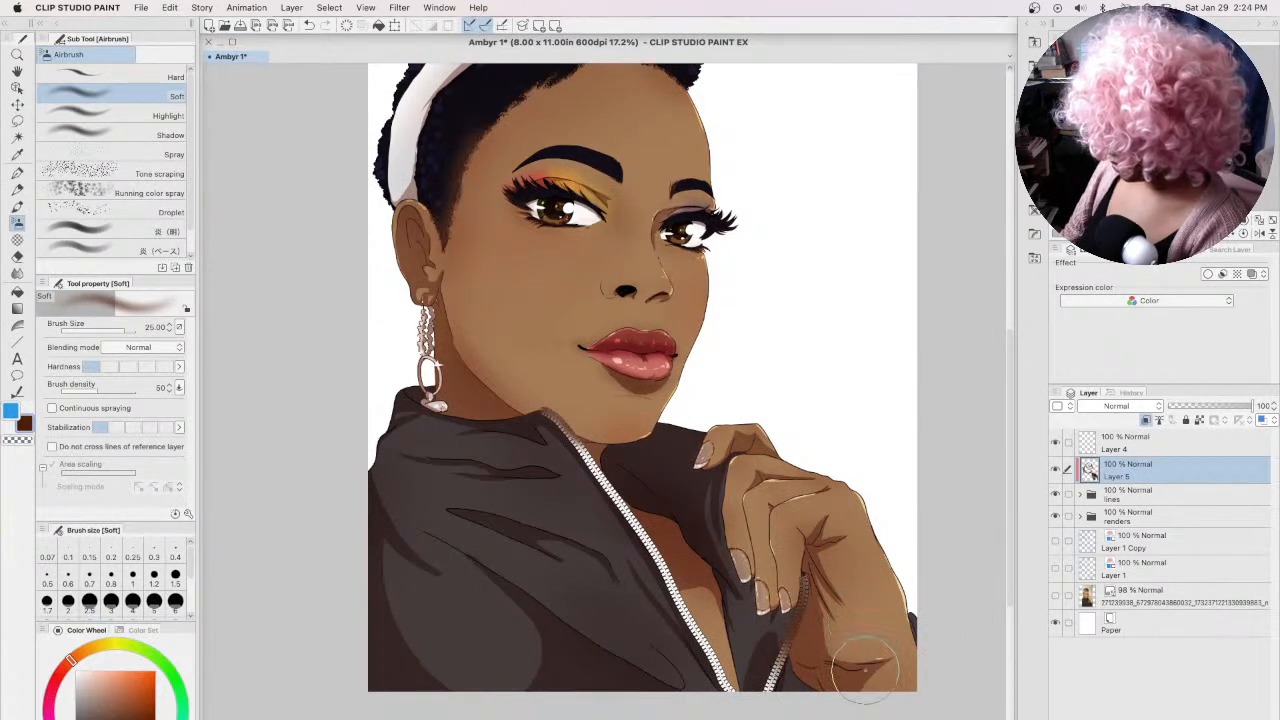
Step: Undo the brown stroke over the zipper beside the hand, and erase the brown tint from the zipper's collar end with transparent colour
key("super+z")
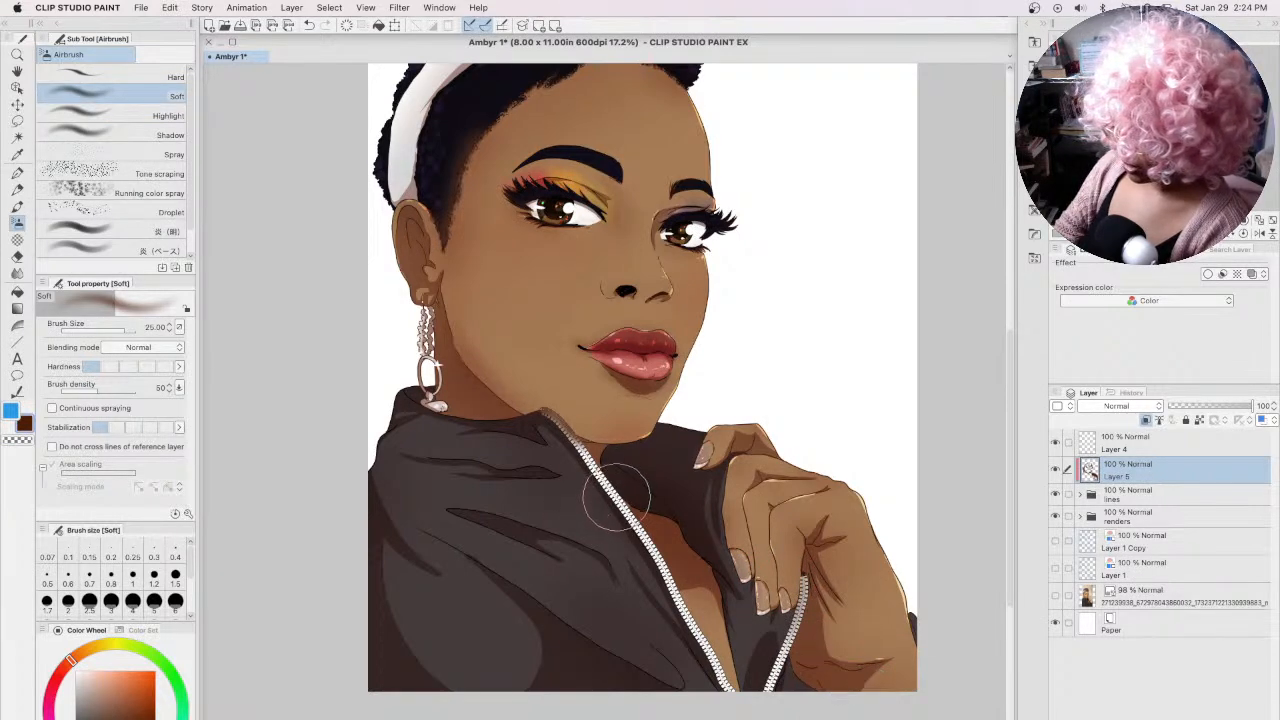
left_click(17, 440)
left_click_drag(553, 390, 604, 458)
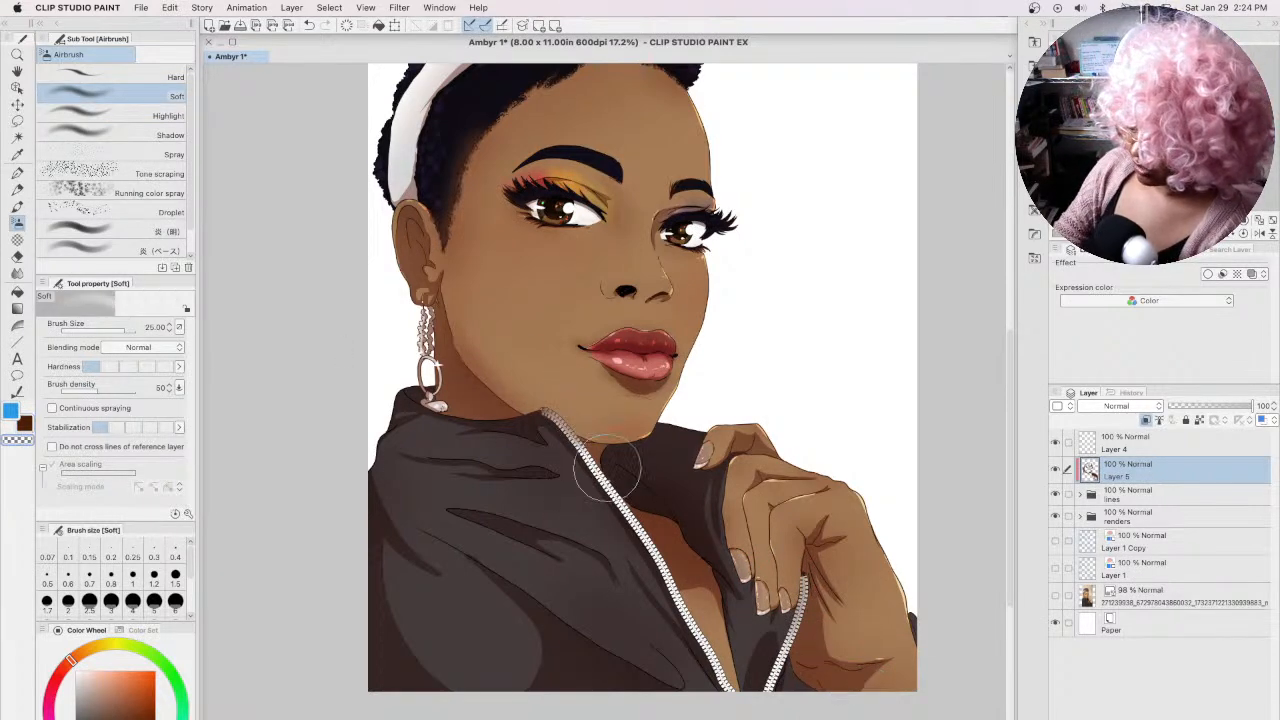
Step: Sample a dark tone from the jacket and airbrush it over the jacket's line art at size 25.00
left_click(24, 425)
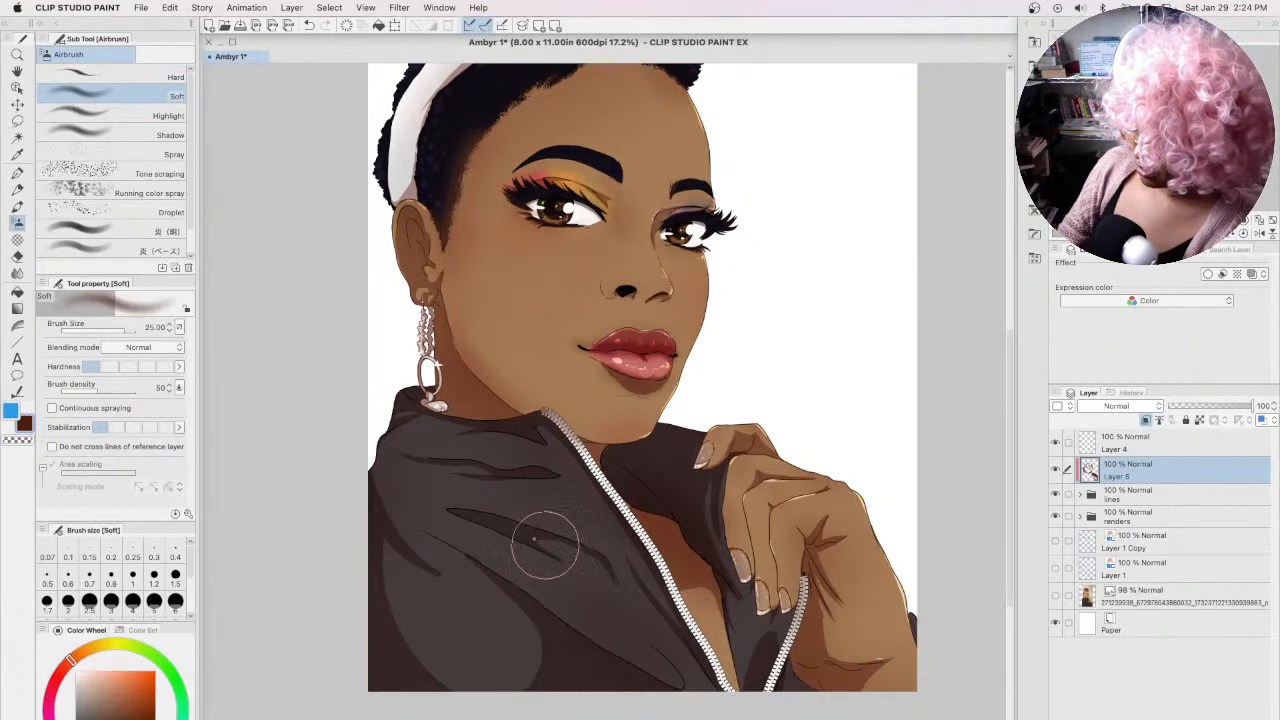
left_click(560, 640, "alt")
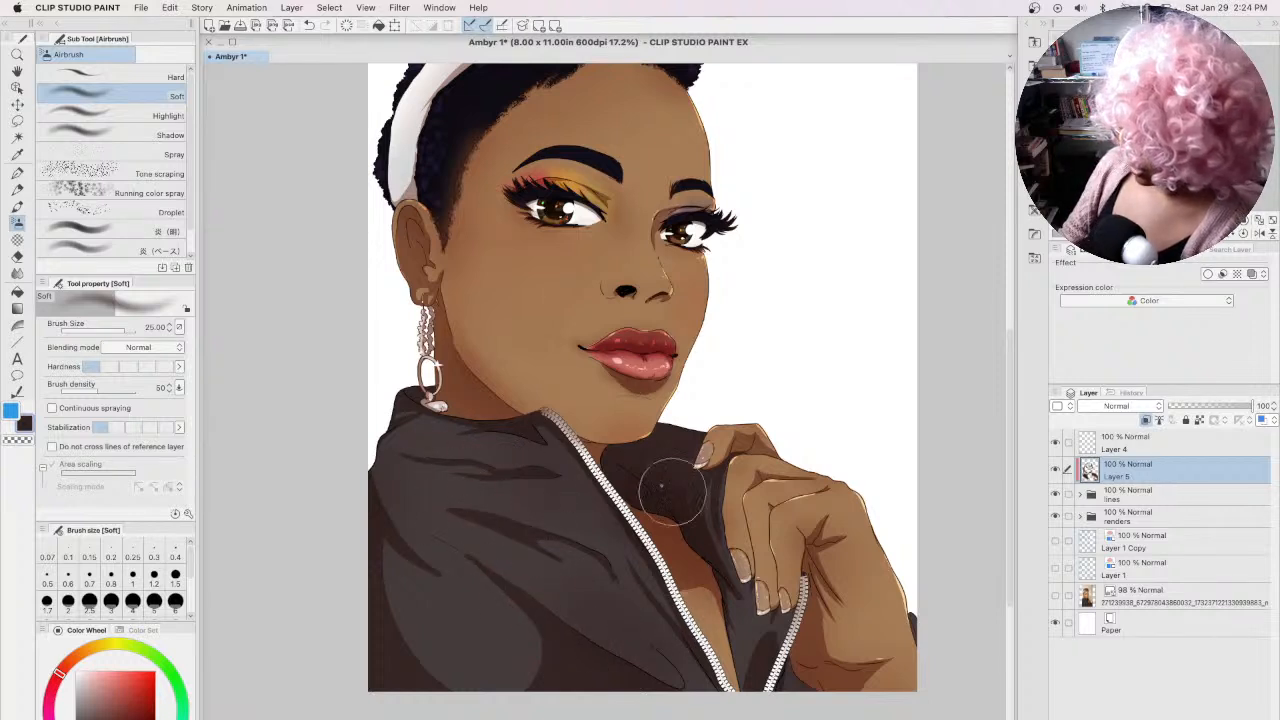
scroll(1008, 433, "up", 3)
scroll(1008, 433, "up", 5)
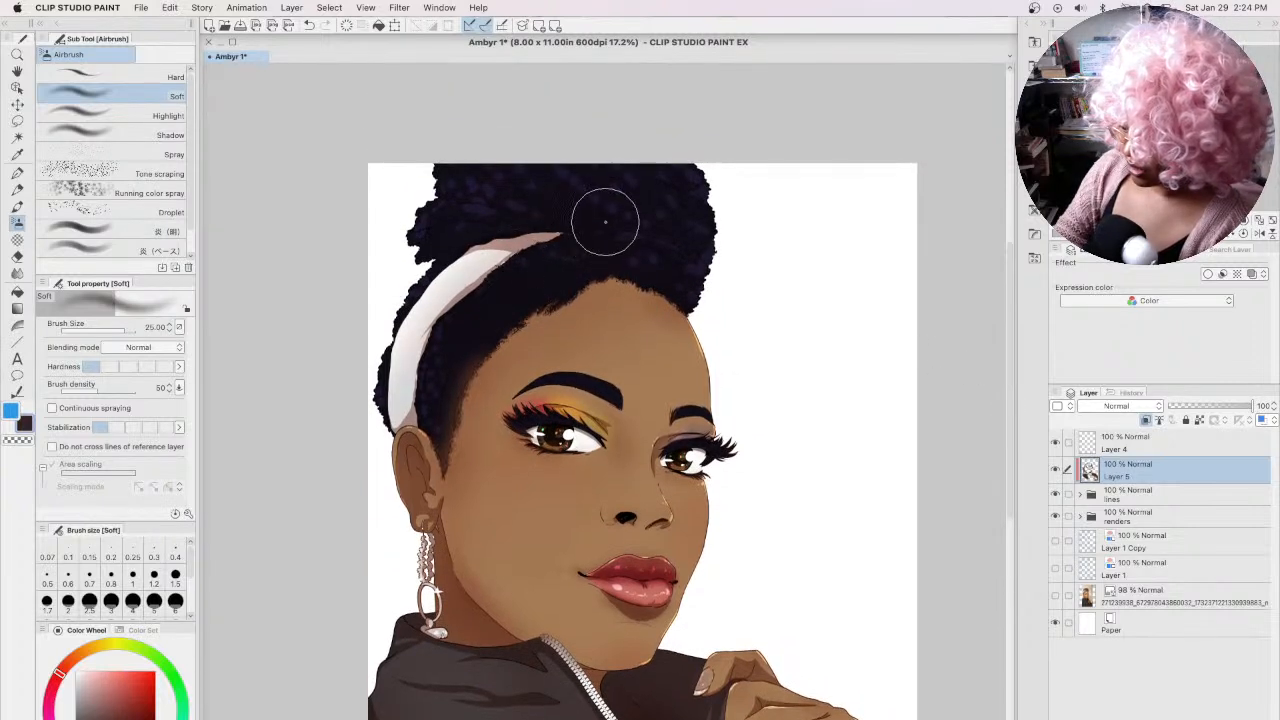
Step: Recolour the hair's line art with the Soft airbrush in sampled dark navy, muted purple and light lavender, reducing the brush size to 15.00
left_click(576, 210, "alt")
mouse_move(576, 210)
left_mouse_down()
mouse_move(638, 236)
mouse_move(607, 244)
mouse_move(695, 190)
mouse_move(693, 236)
mouse_move(686, 177)
left_mouse_up()
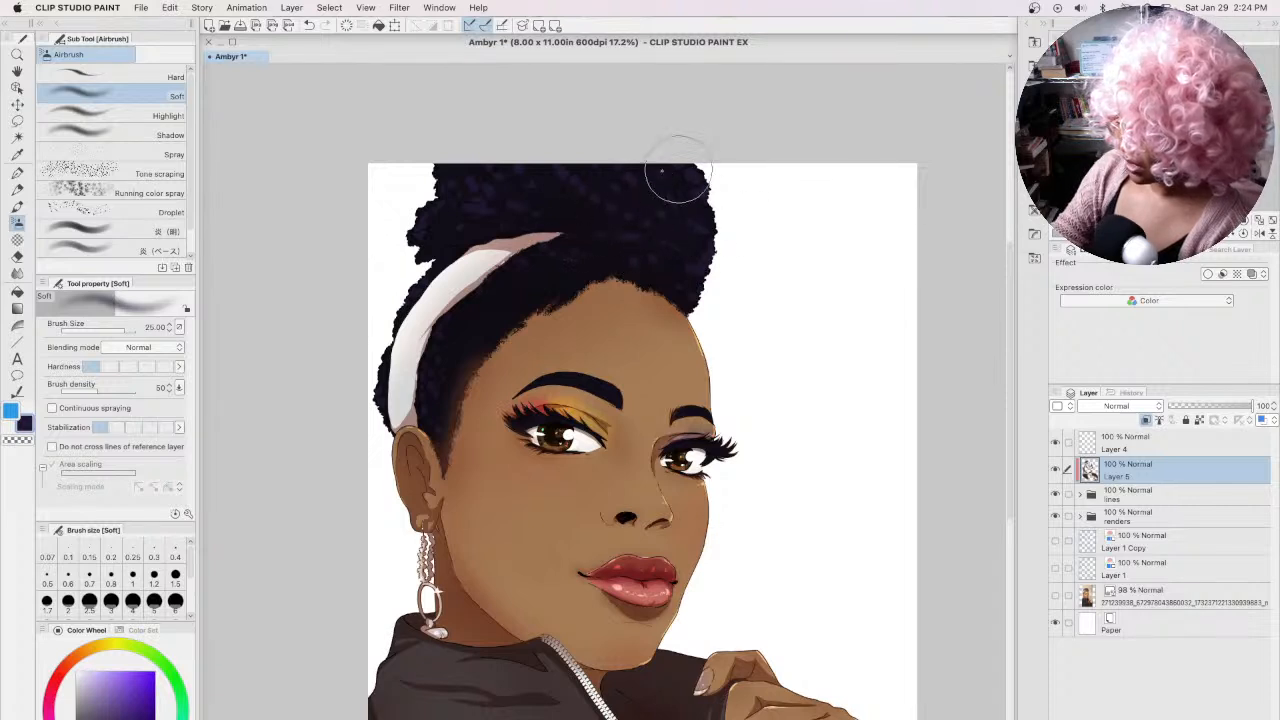
left_click(105, 703)
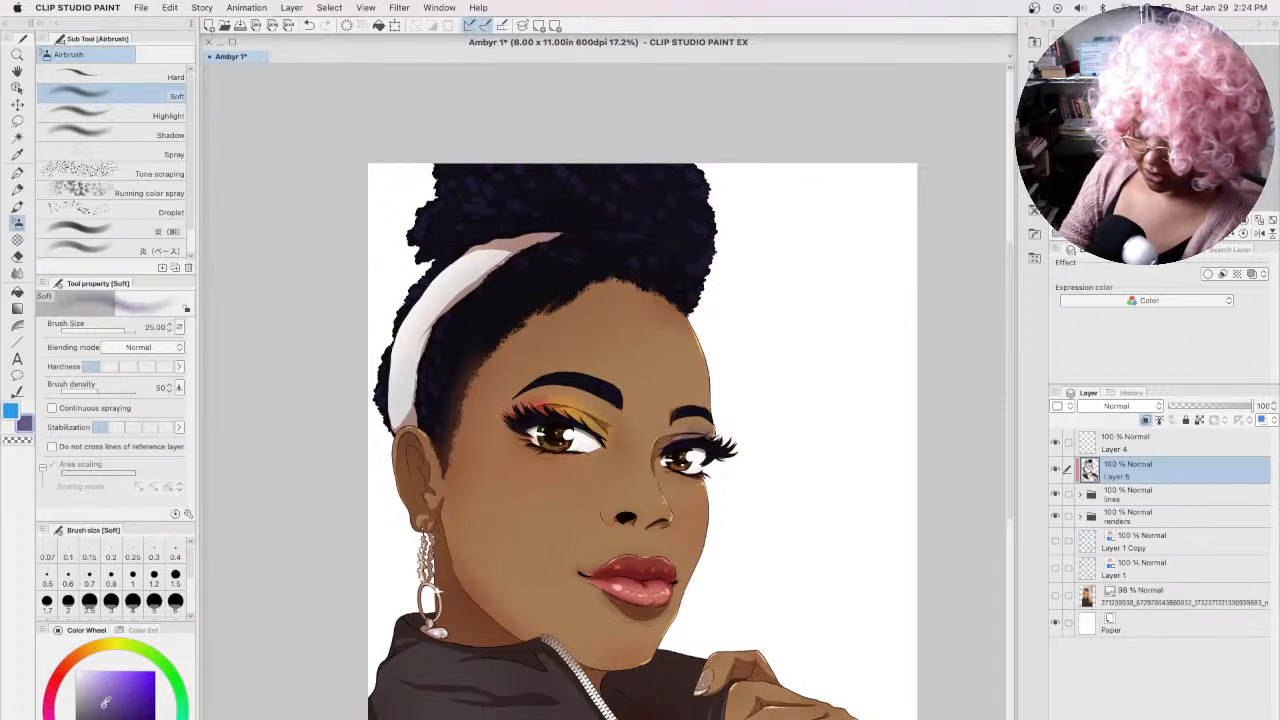
mouse_move(560, 229)
left_mouse_down()
mouse_move(589, 208)
mouse_move(597, 231)
mouse_move(674, 224)
mouse_move(720, 264)
mouse_move(694, 210)
mouse_move(577, 161)
mouse_move(442, 178)
mouse_move(721, 197)
mouse_move(748, 224)
mouse_move(694, 165)
mouse_move(619, 252)
mouse_move(587, 256)
left_mouse_up()
key("[")
key("[")
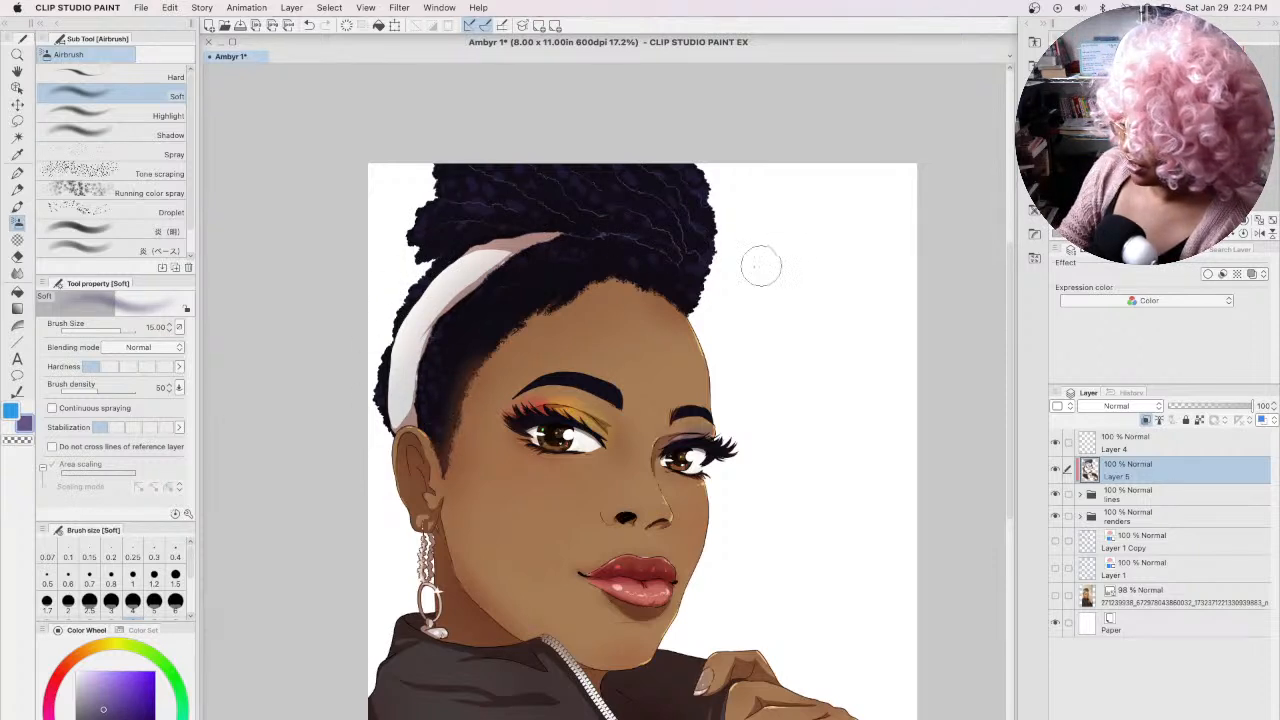
left_click(686, 276, "alt")
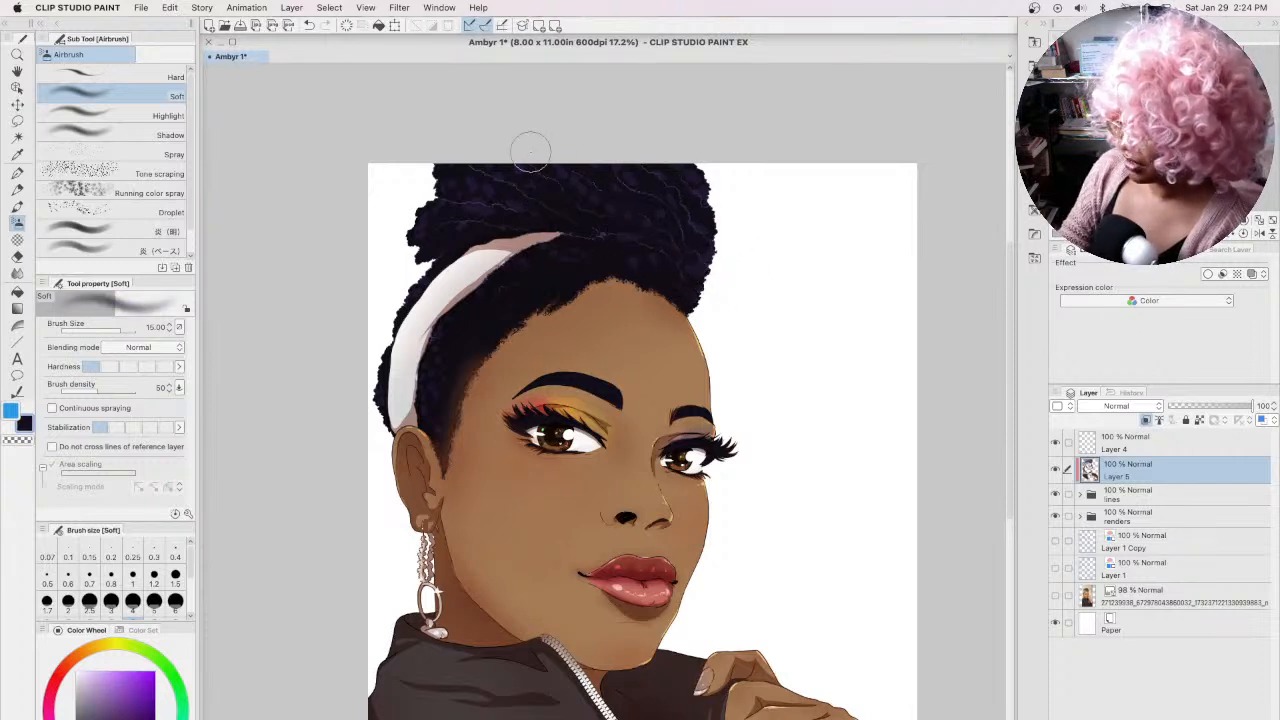
left_click(128, 672)
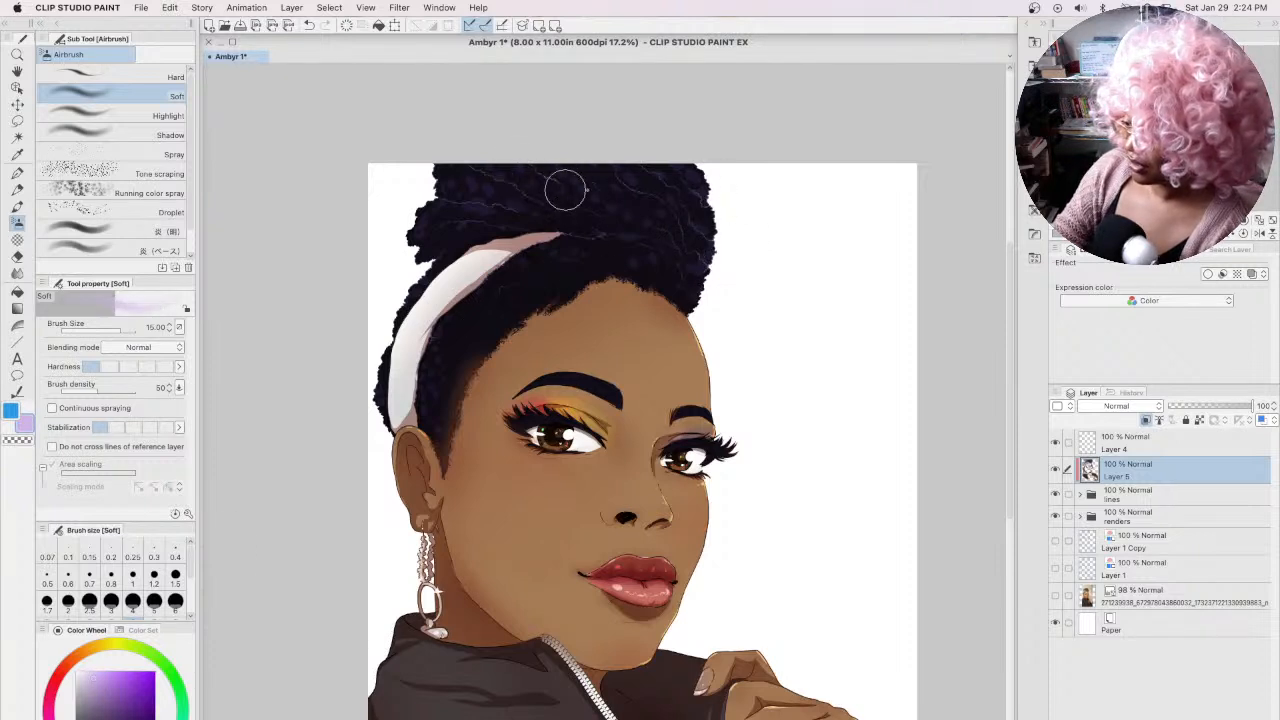
Step: Tint the eyelashes on Layer 3 in the renders folder with the Soft airbrush at size 20.00, shifting a sampled skin brown to red
left_click(1081, 517)
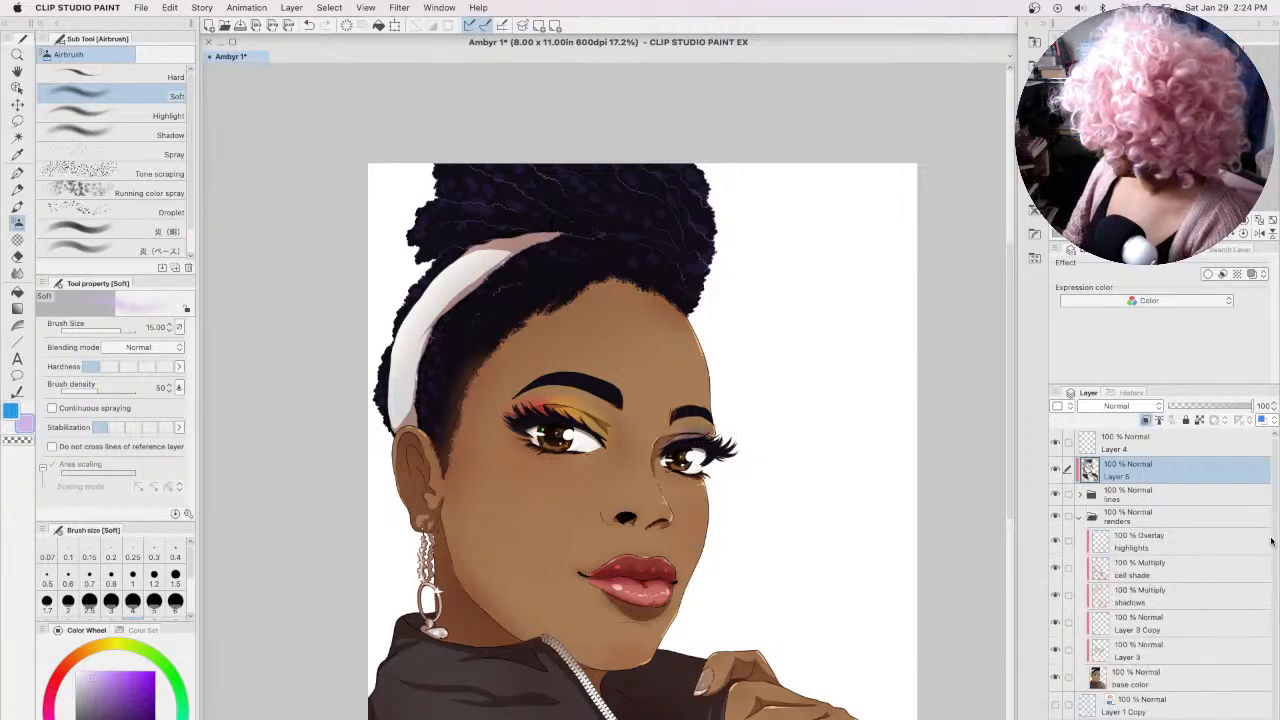
scroll(1142, 640, "down", 1)
left_click(1158, 631)
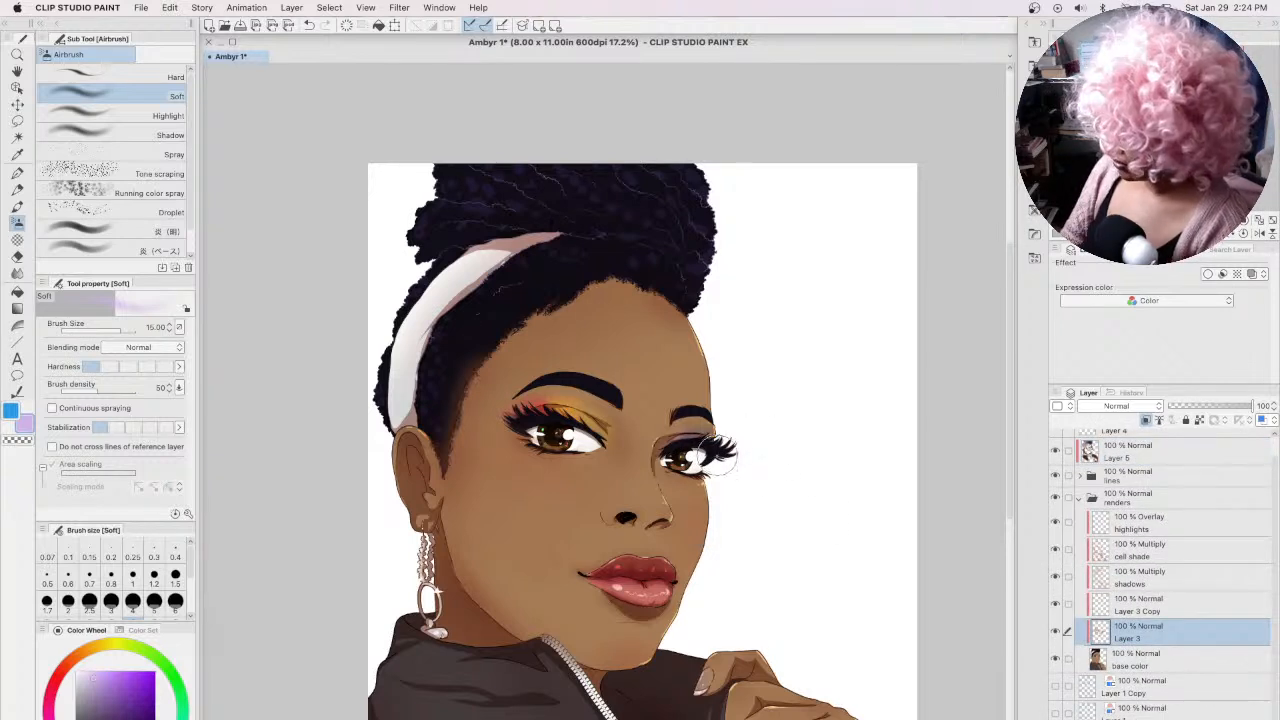
key("bracketright")
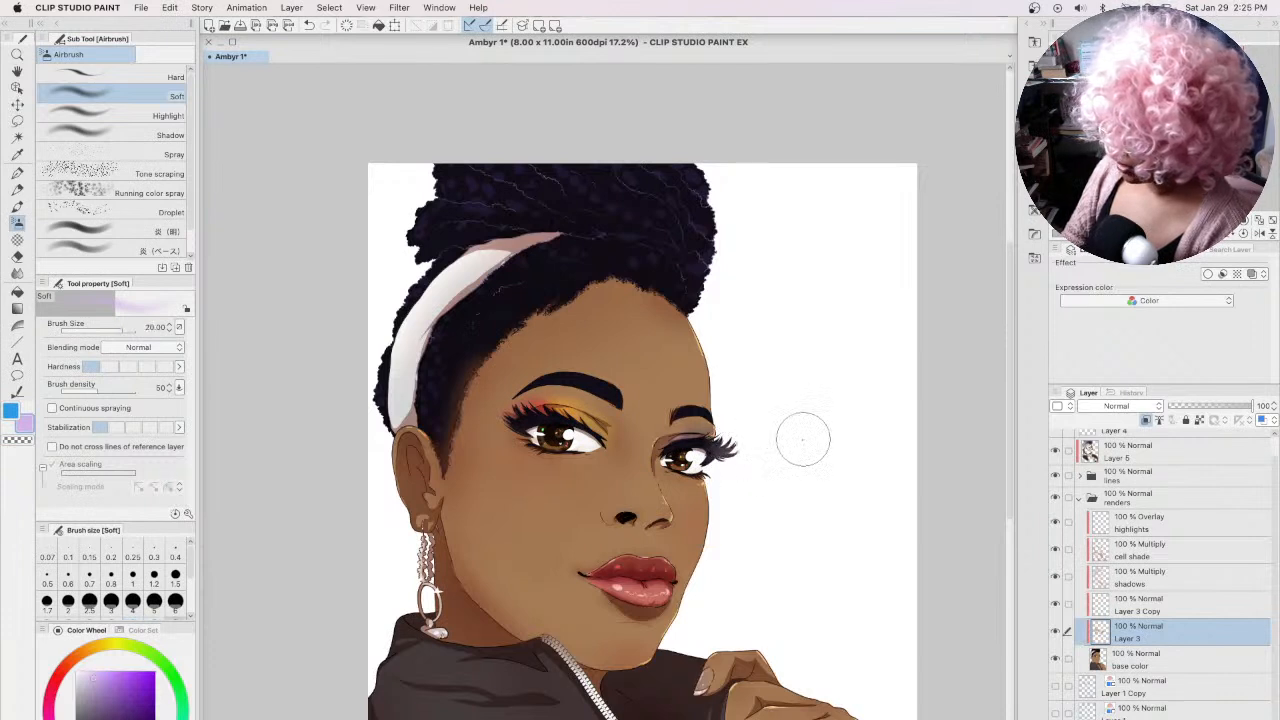
left_click(540, 505, "alt")
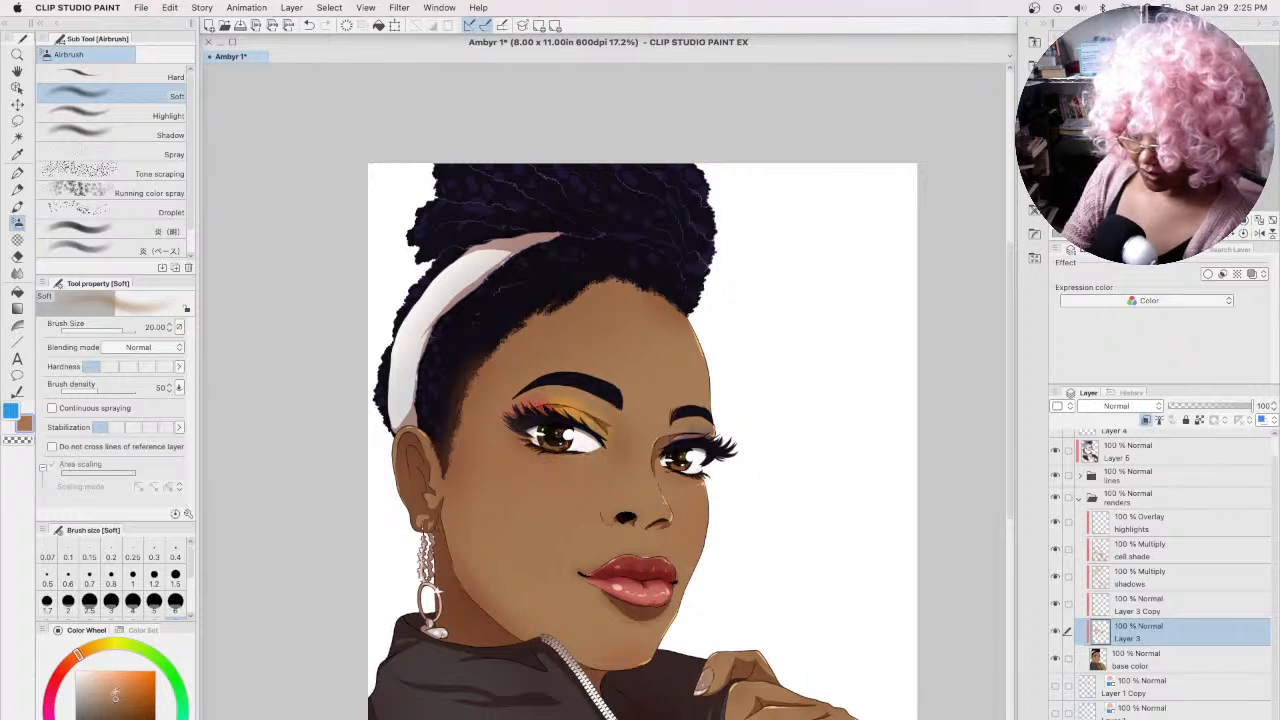
left_click(68, 673)
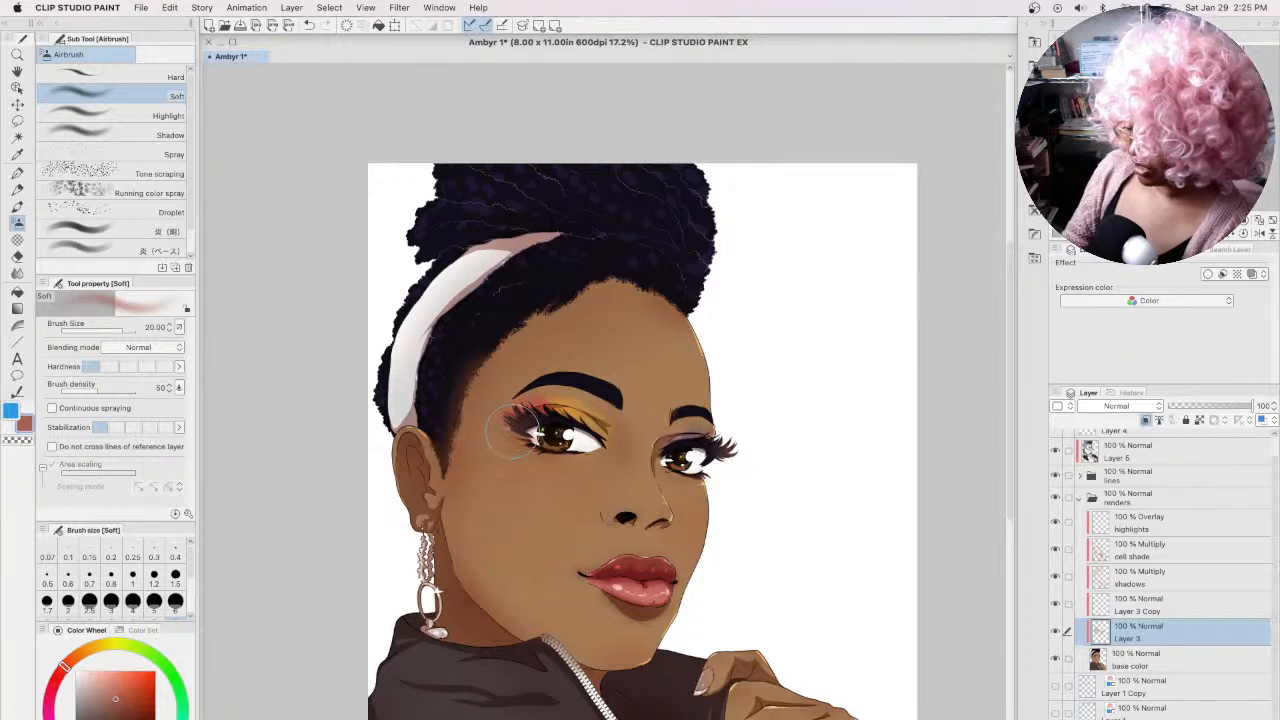
left_click(131, 690)
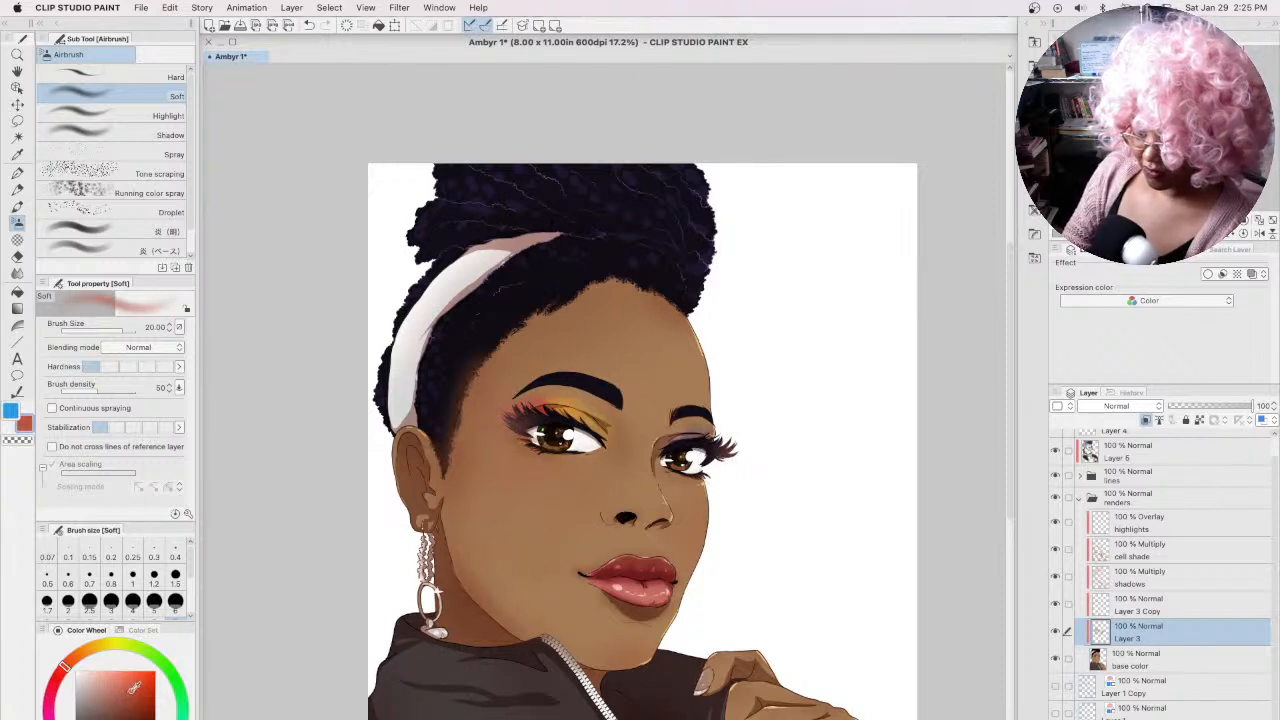
Step: Clean up the lash tint with transparent colour, and refine the red on the lashes with the airbrush at size 10.00
left_click(17, 440)
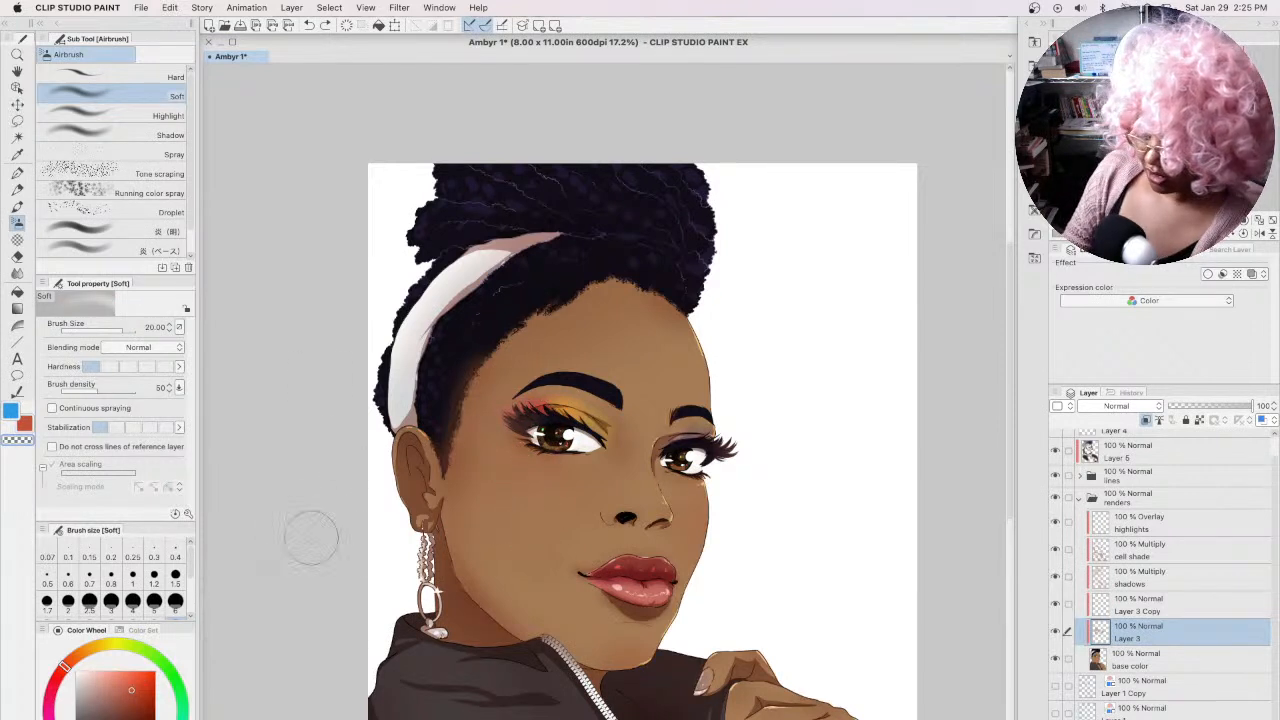
left_click(25, 424)
key("bracketleft")
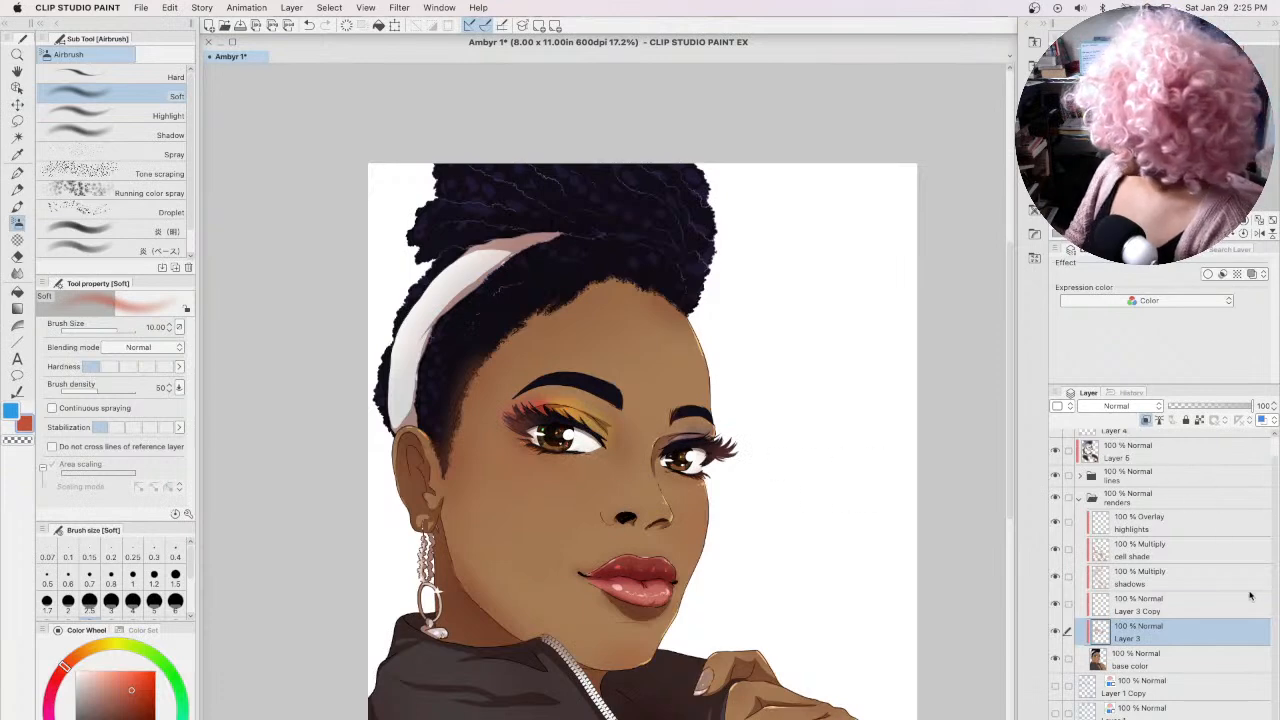
Step: Reselect Layer 5, collapse the renders folder and save the file
left_click(1153, 455)
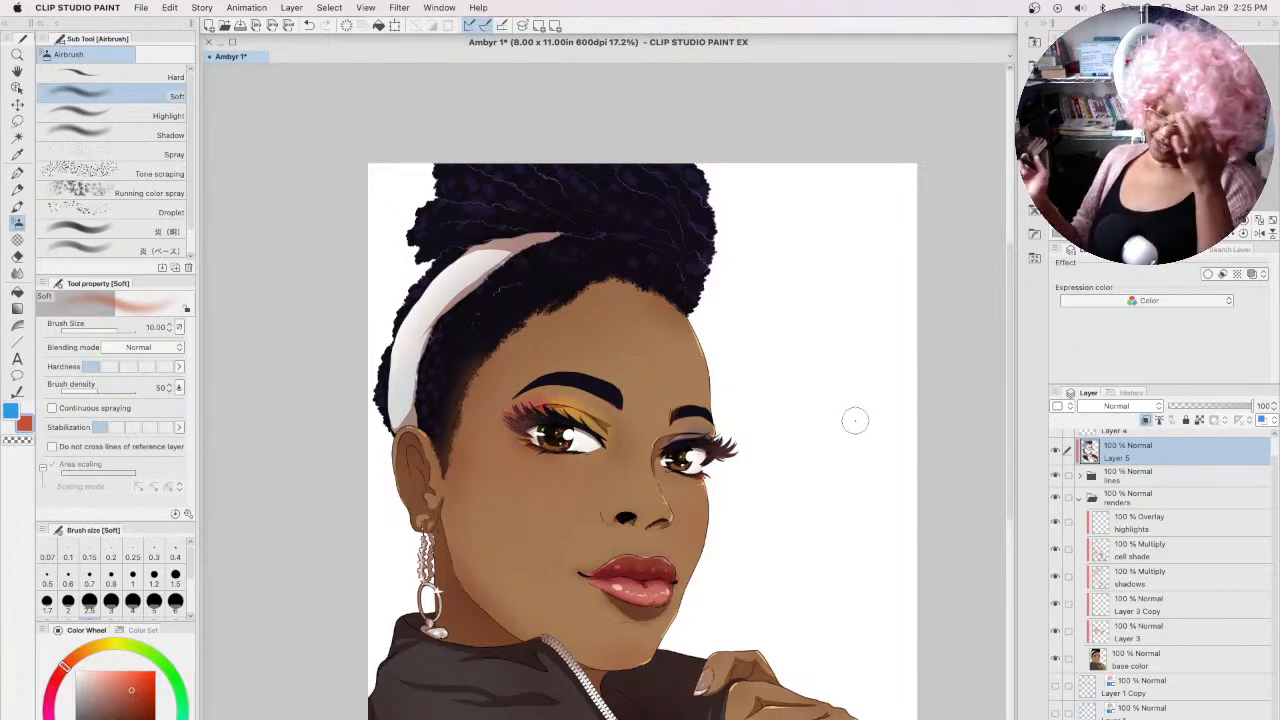
mouse_move(1012, 444)
left_mouse_down()
mouse_move(1000, 529)
mouse_move(1007, 476)
left_mouse_up()
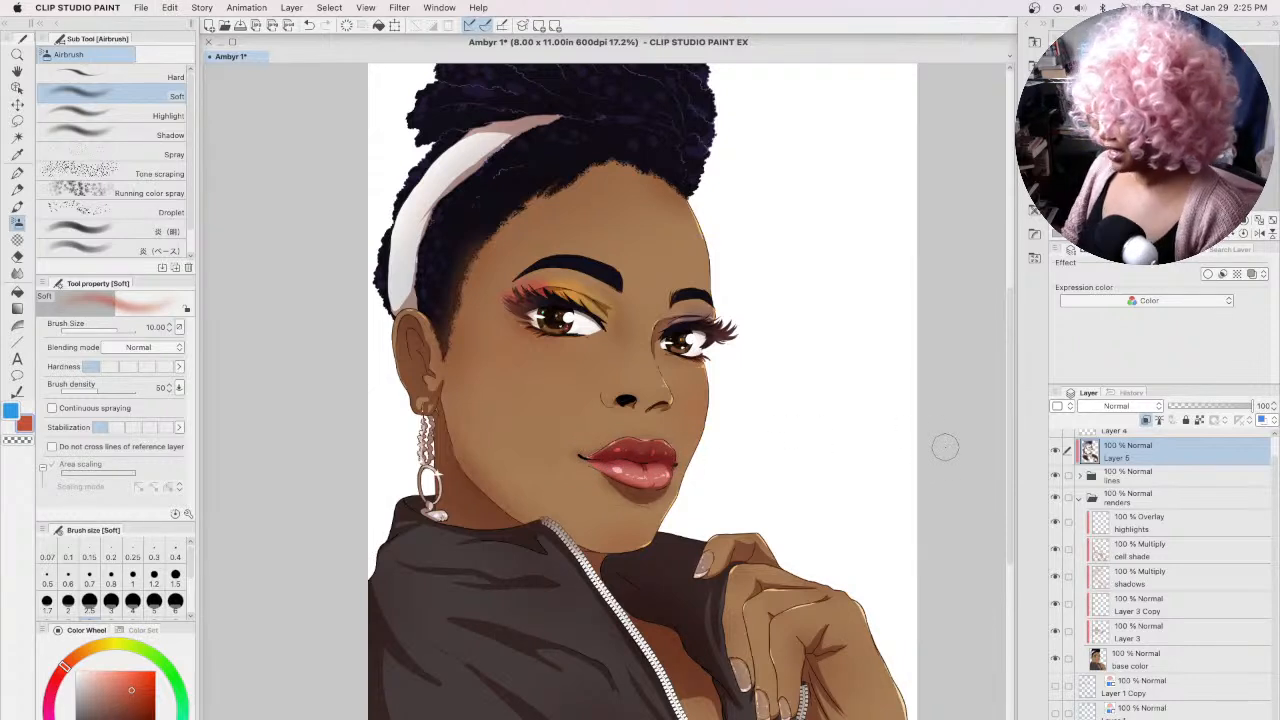
left_click(1080, 498)
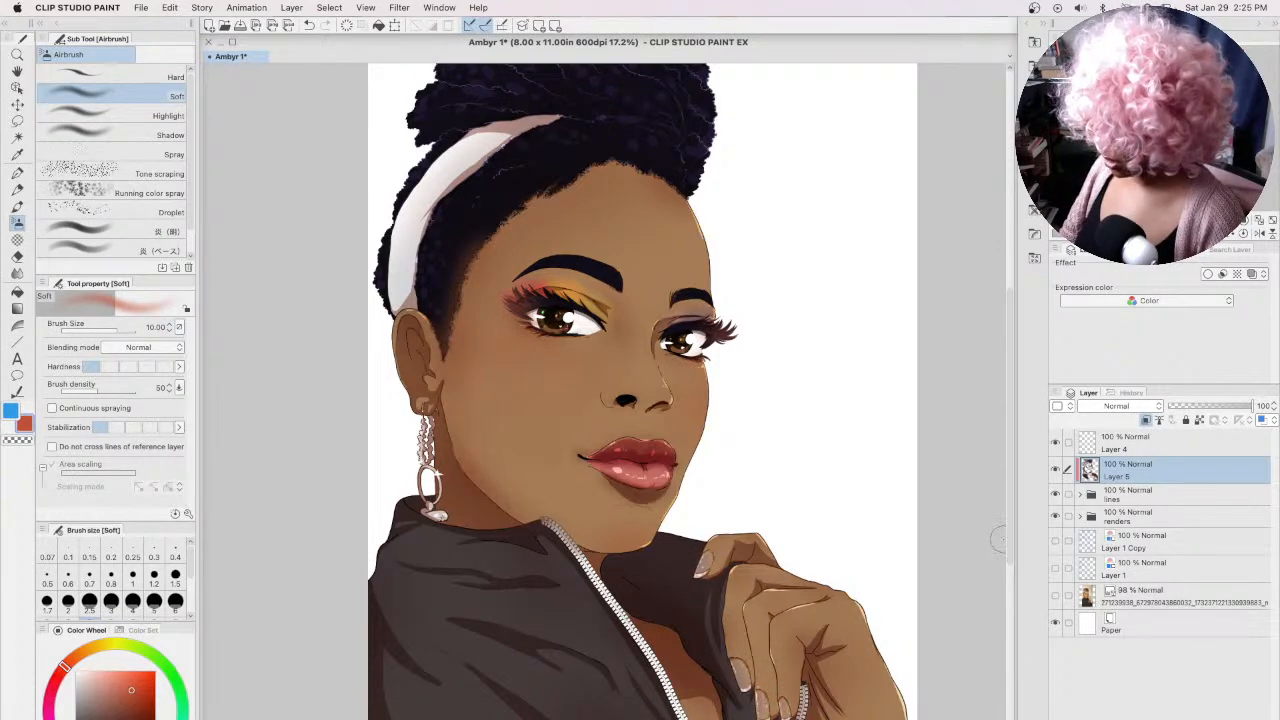
left_click_drag(1010, 540, 1008, 512)
scroll(1008, 512, "down", 2)
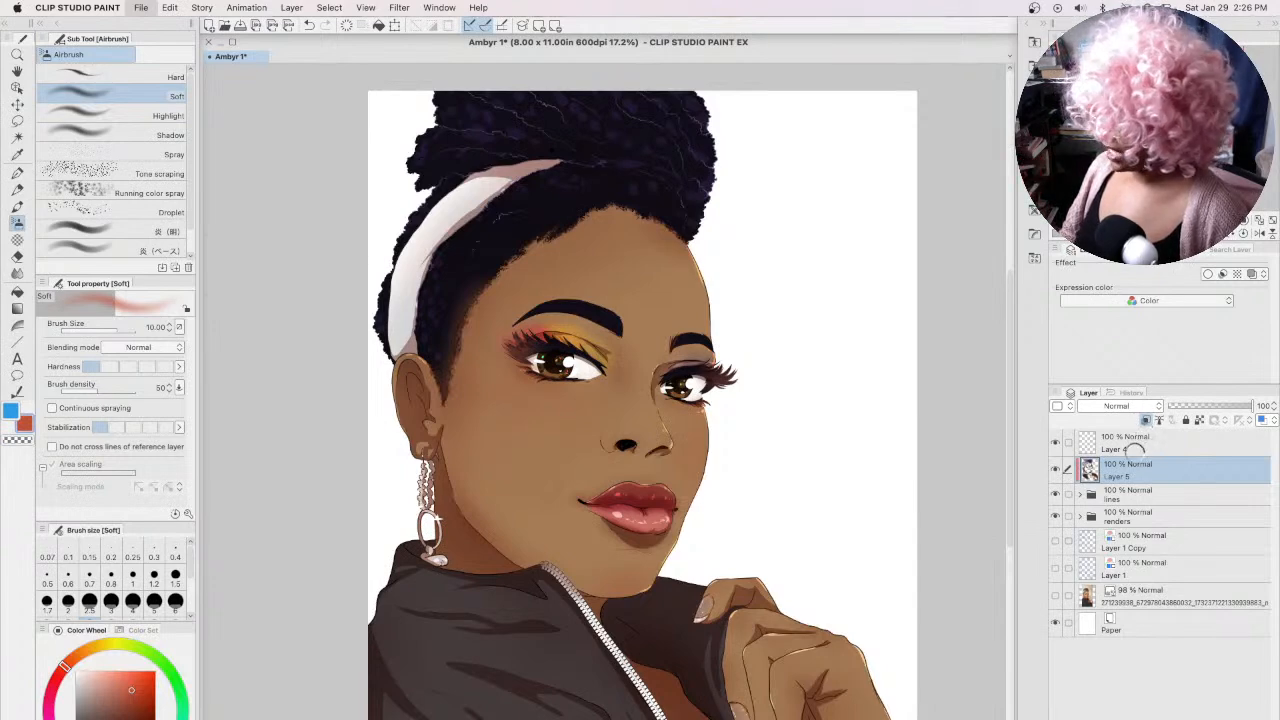
key("super+s")
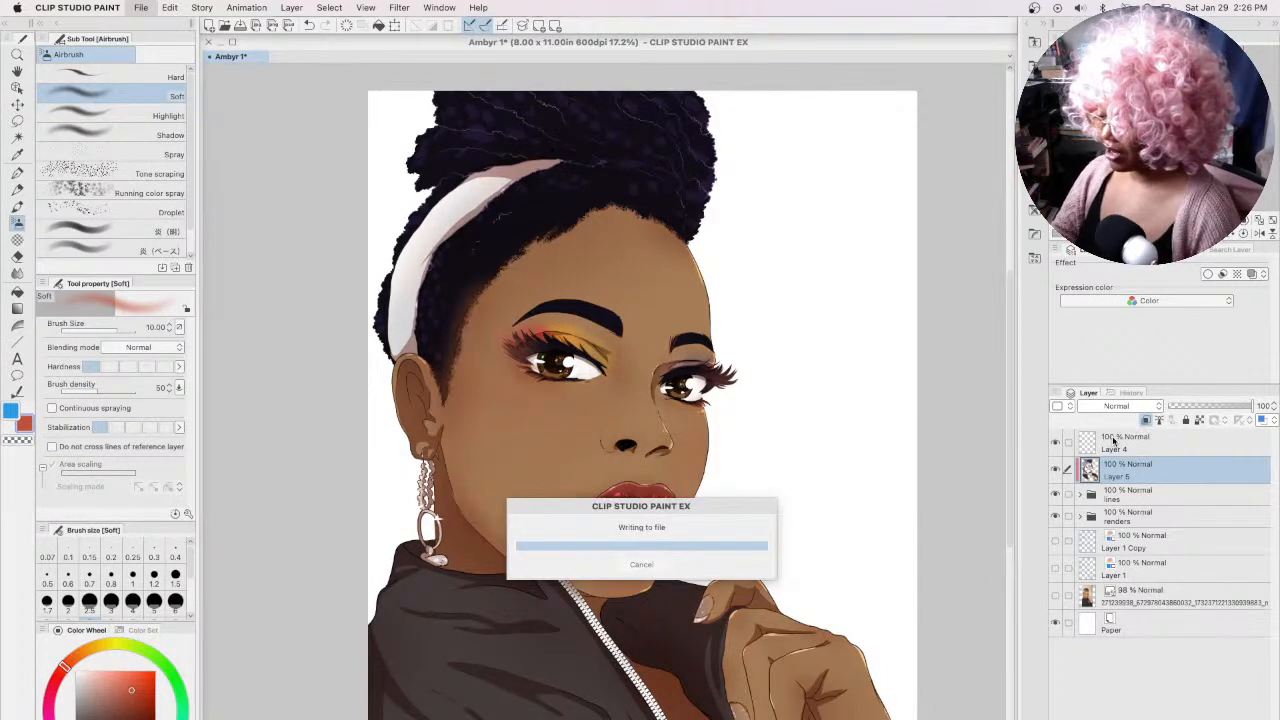
Step: Group Layer 4, Layer 5 and the lines and renders folders into one new layer folder
left_click(1141, 449)
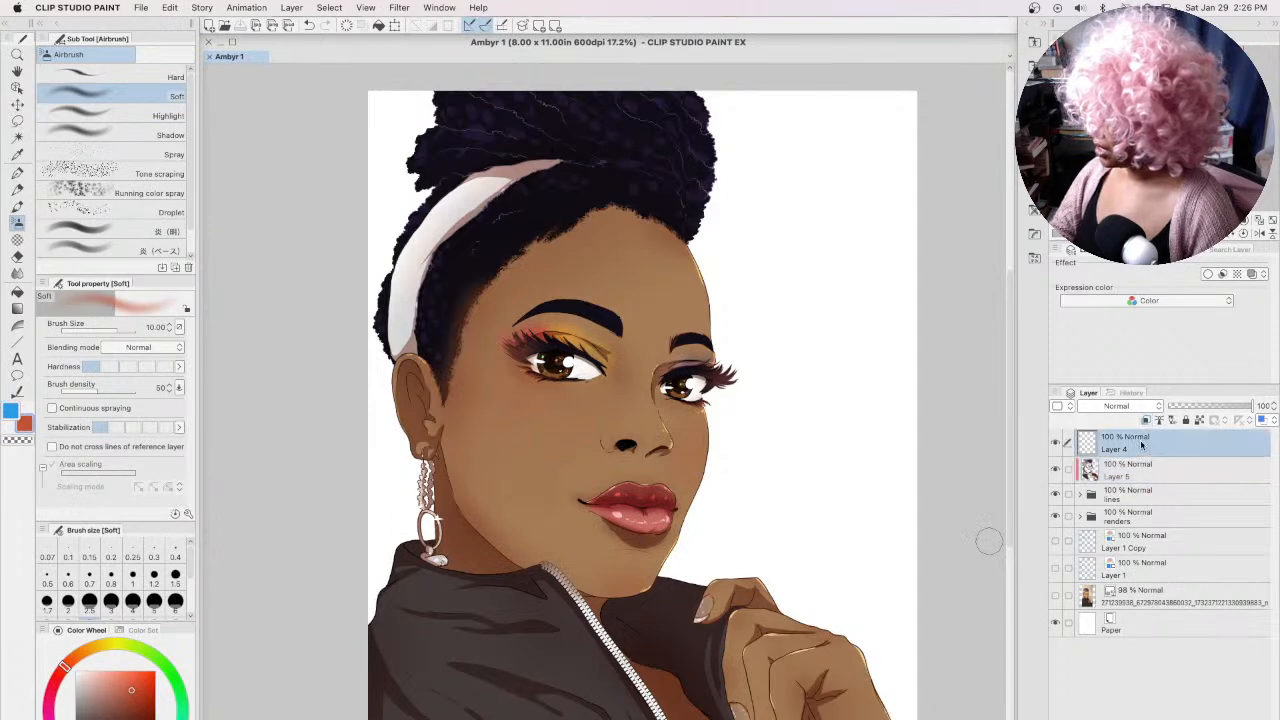
left_click(1055, 444)
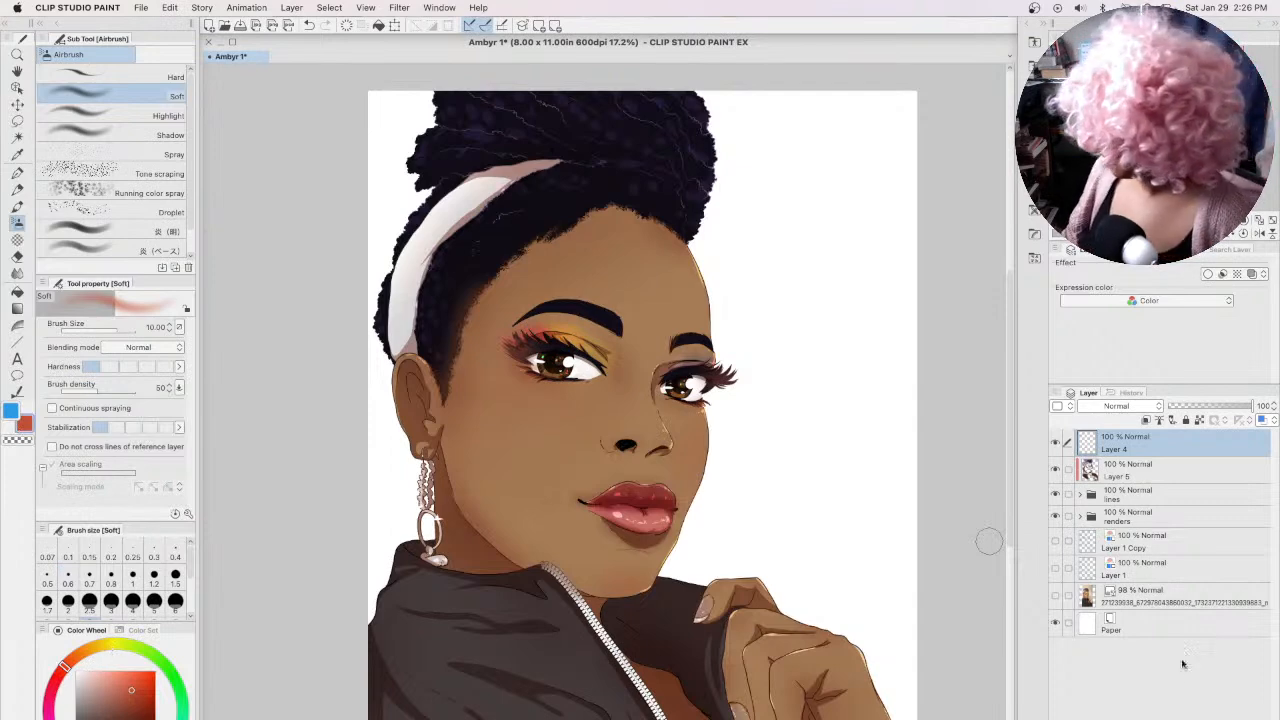
key("super+g")
left_click(1133, 464)
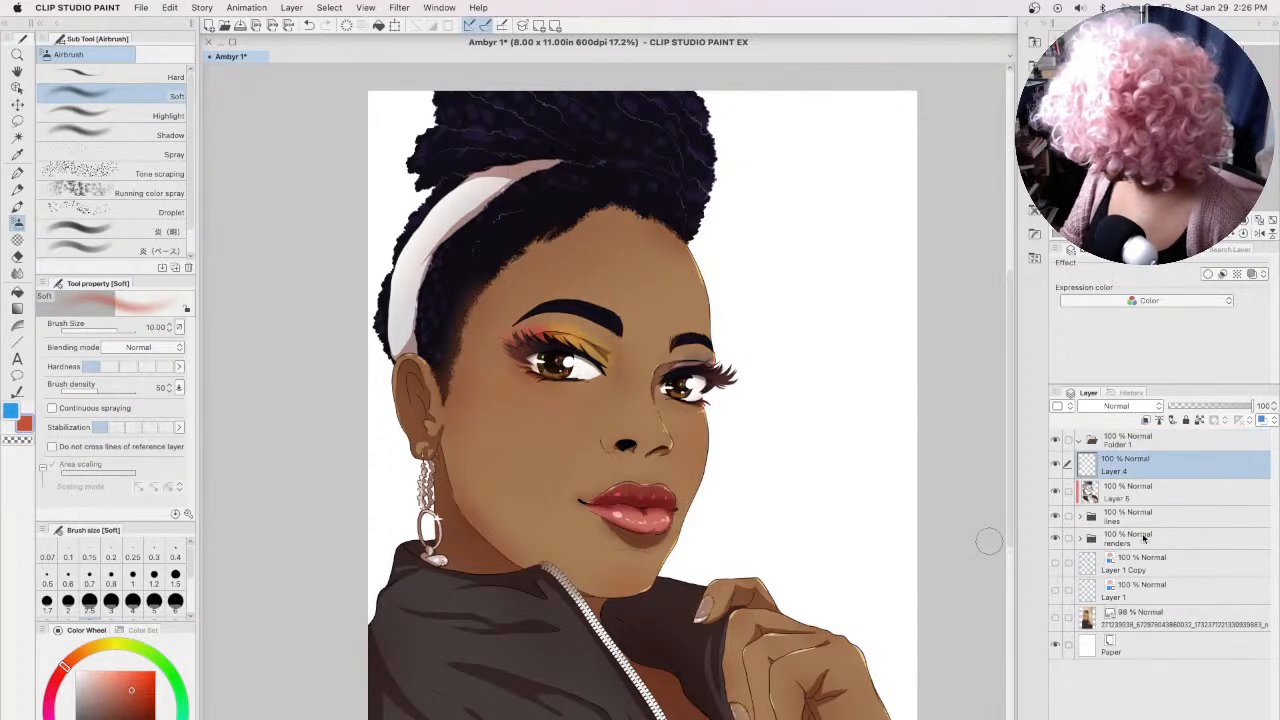
left_click(1145, 540, "shift")
left_click_drag(1141, 468, 1145, 449)
left_click(1080, 440)
Step: Duplicate the new portrait folder and move the copy of Layer 4 out above the duplicated folder
right_click(1105, 448)
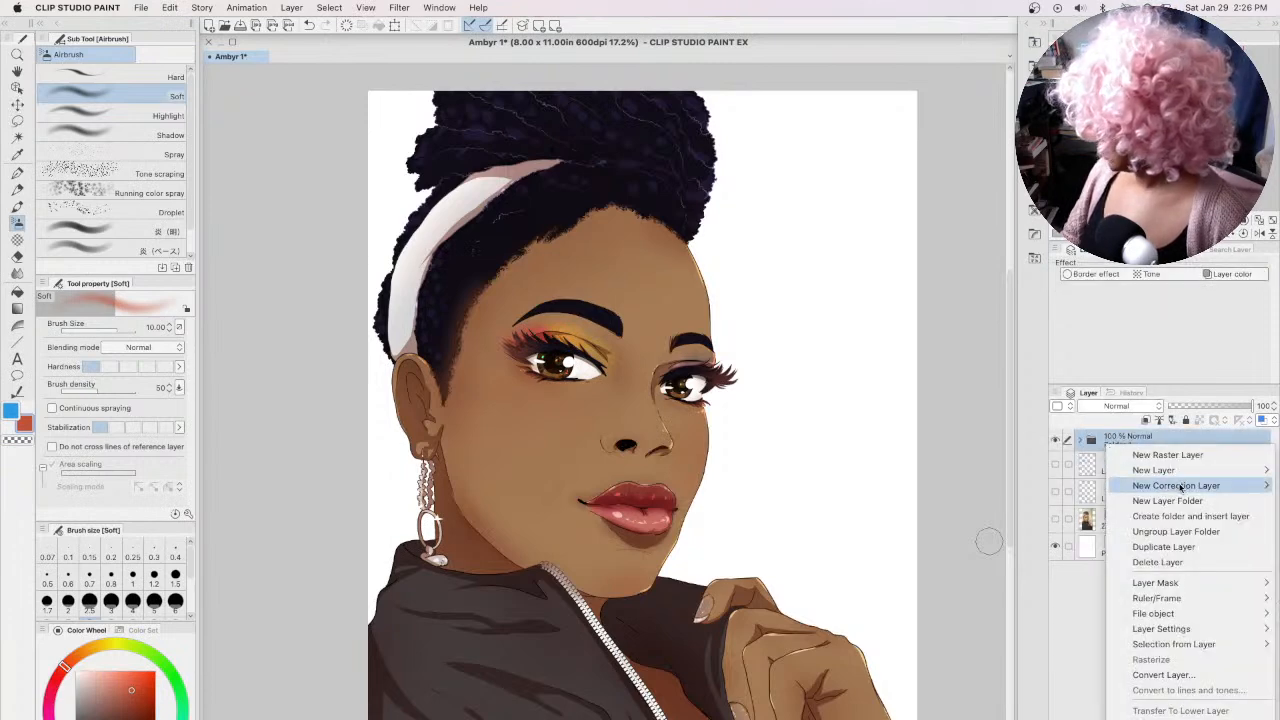
left_click(1174, 549)
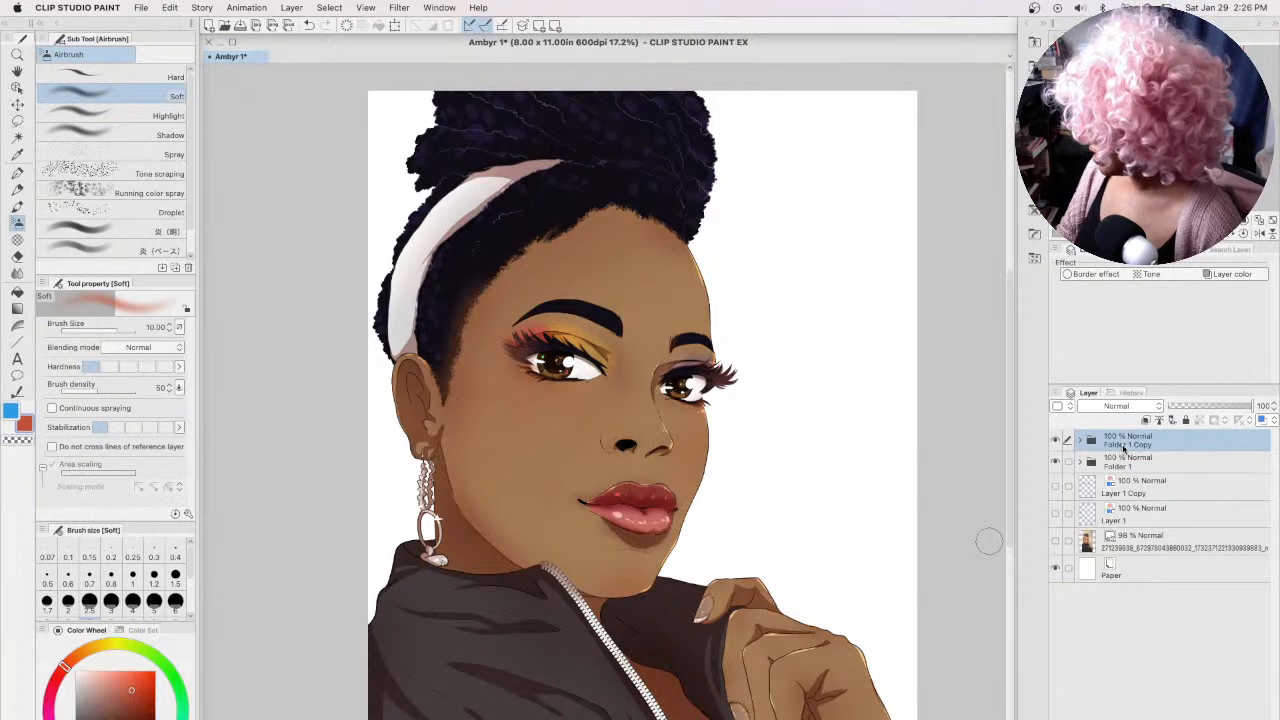
right_click(1122, 448)
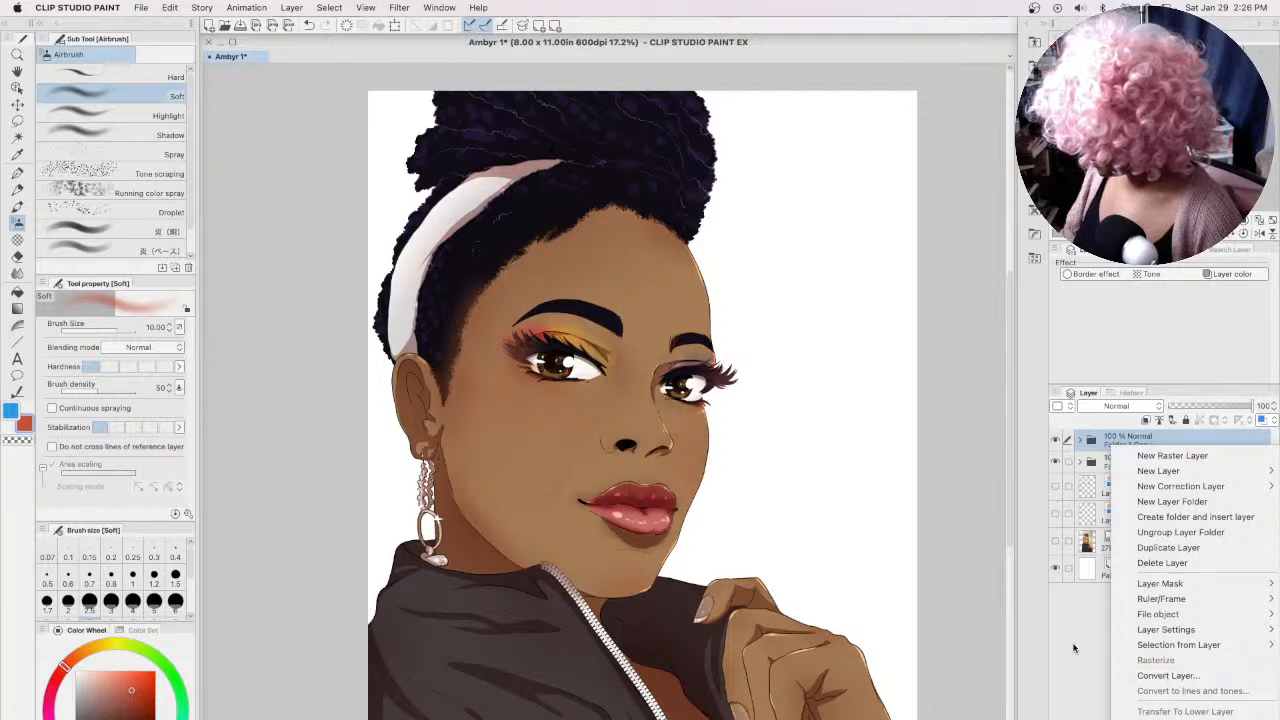
left_click(1078, 655)
left_click(1080, 443)
left_click_drag(1155, 463, 1158, 443)
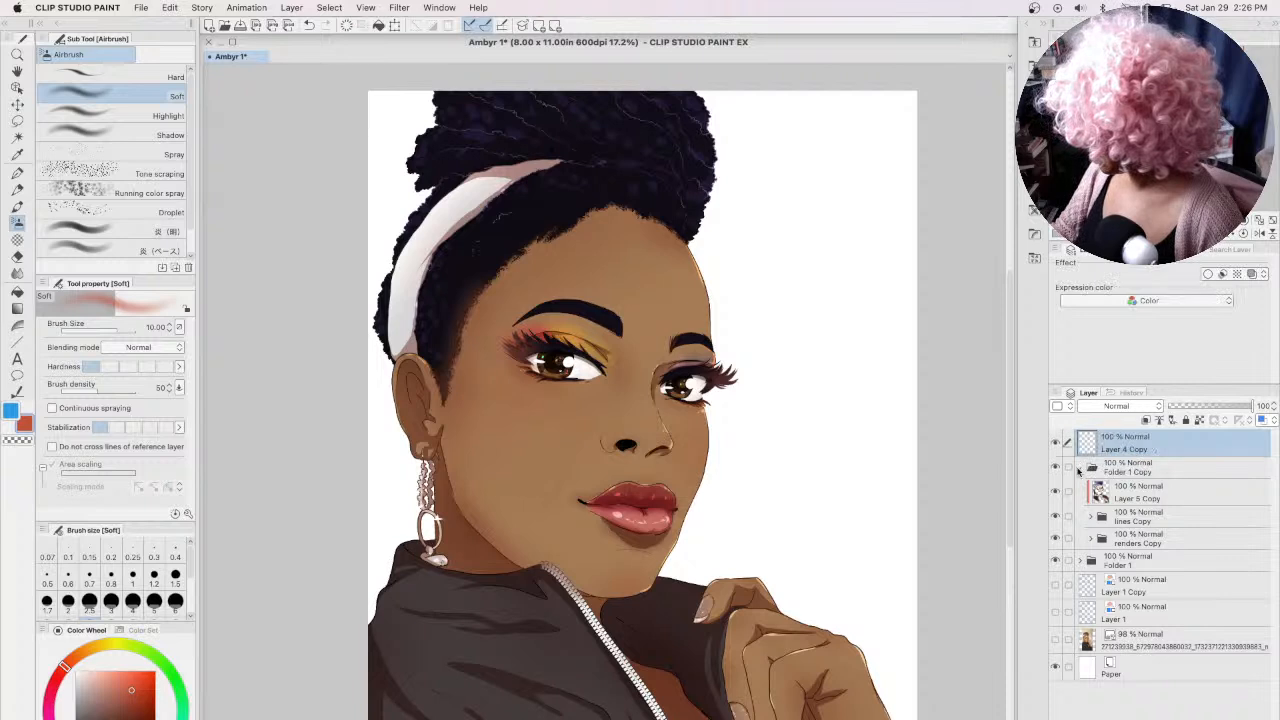
Step: Merge the duplicated portrait folder into a single layer and hide the original folder
left_click(1080, 467)
right_click(1120, 472)
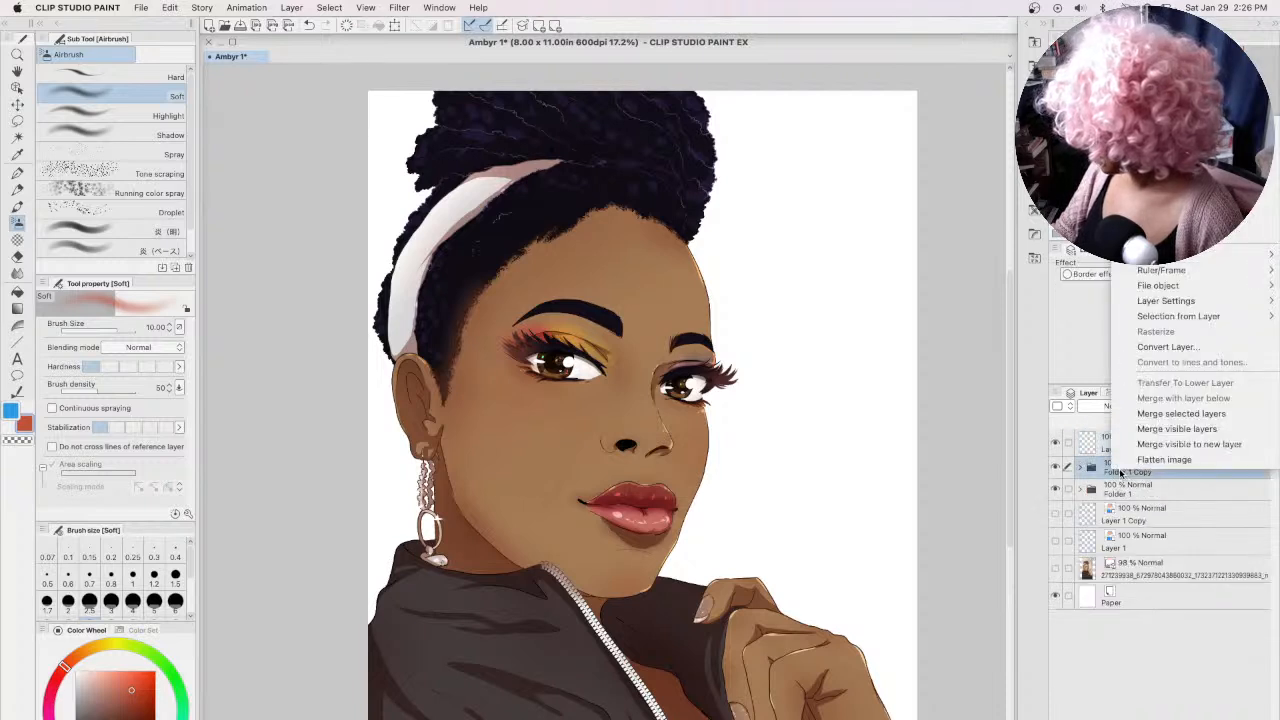
left_click(1190, 413)
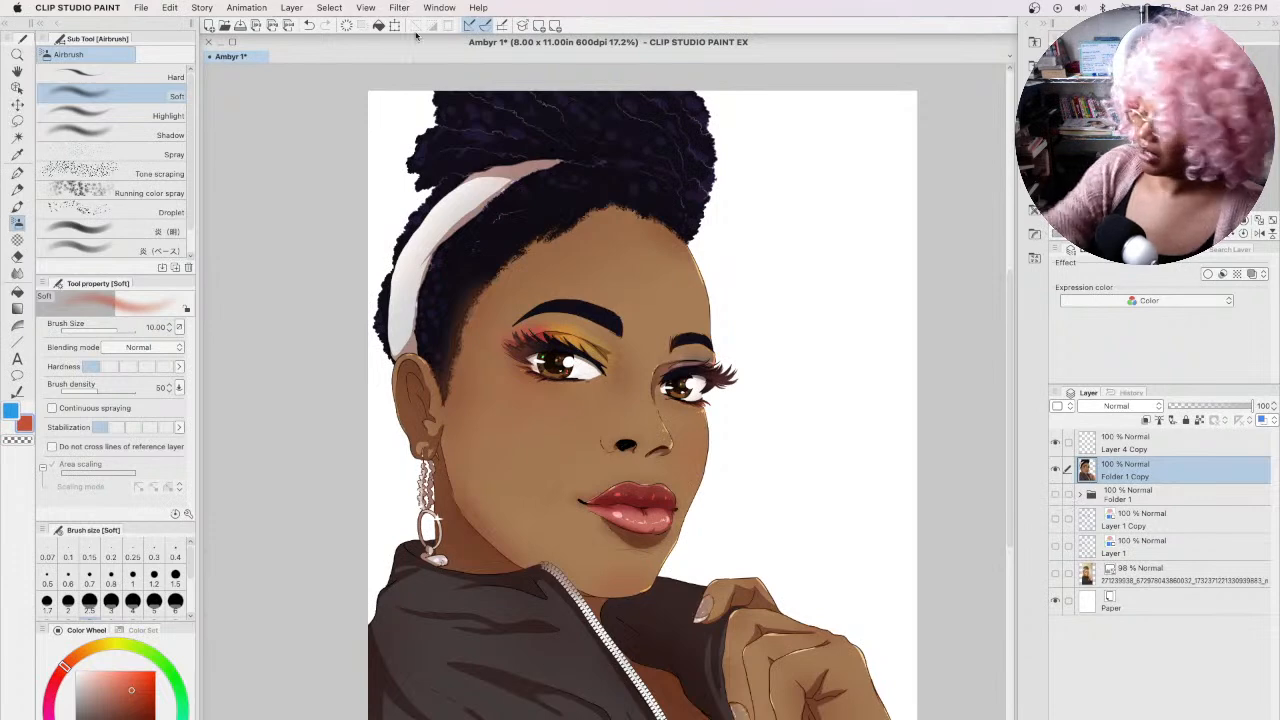
Step: Duplicate the merged portrait layer
right_click(1135, 476)
left_click(1148, 226)
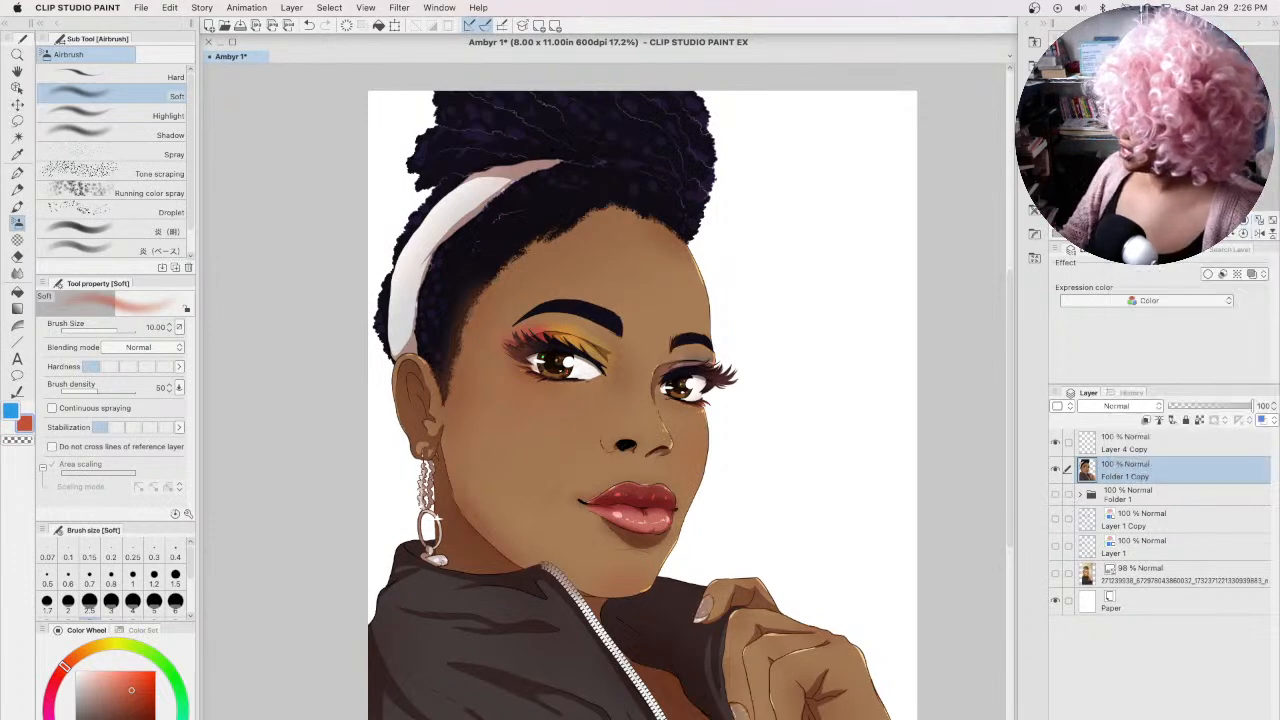
scroll(625, 490, "down", 2)
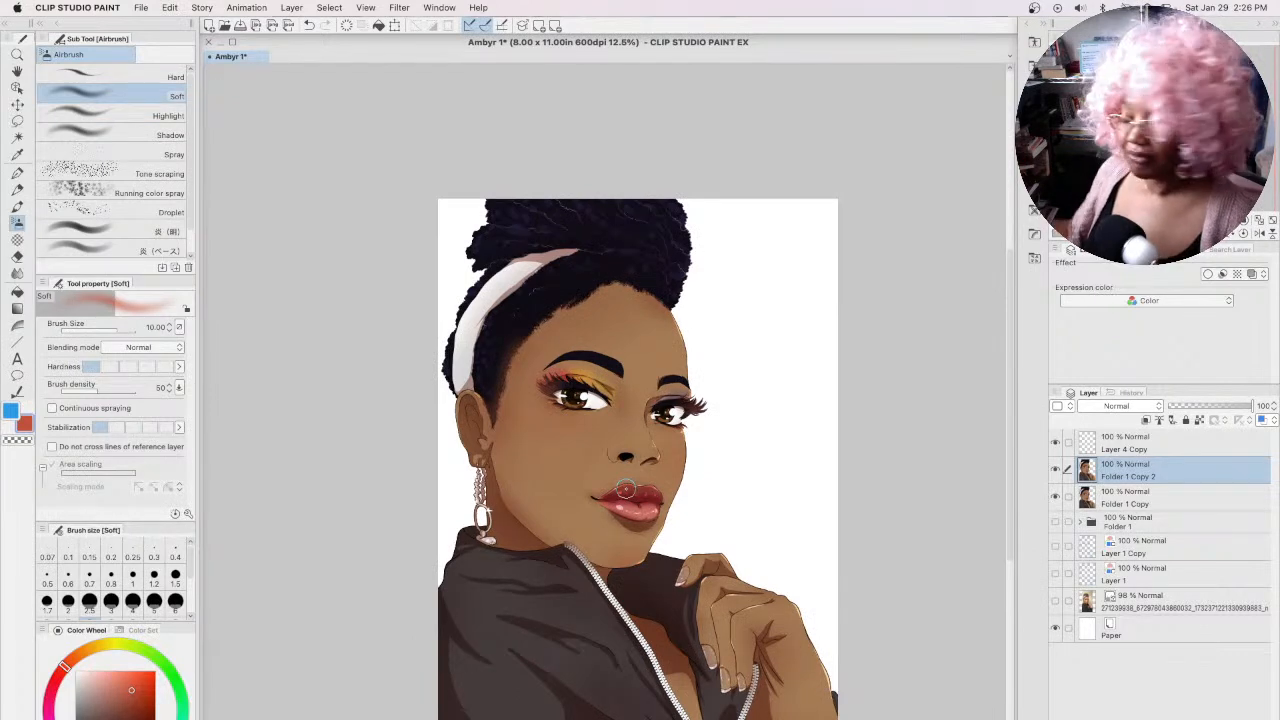
left_click_drag(1009, 347, 1010, 373)
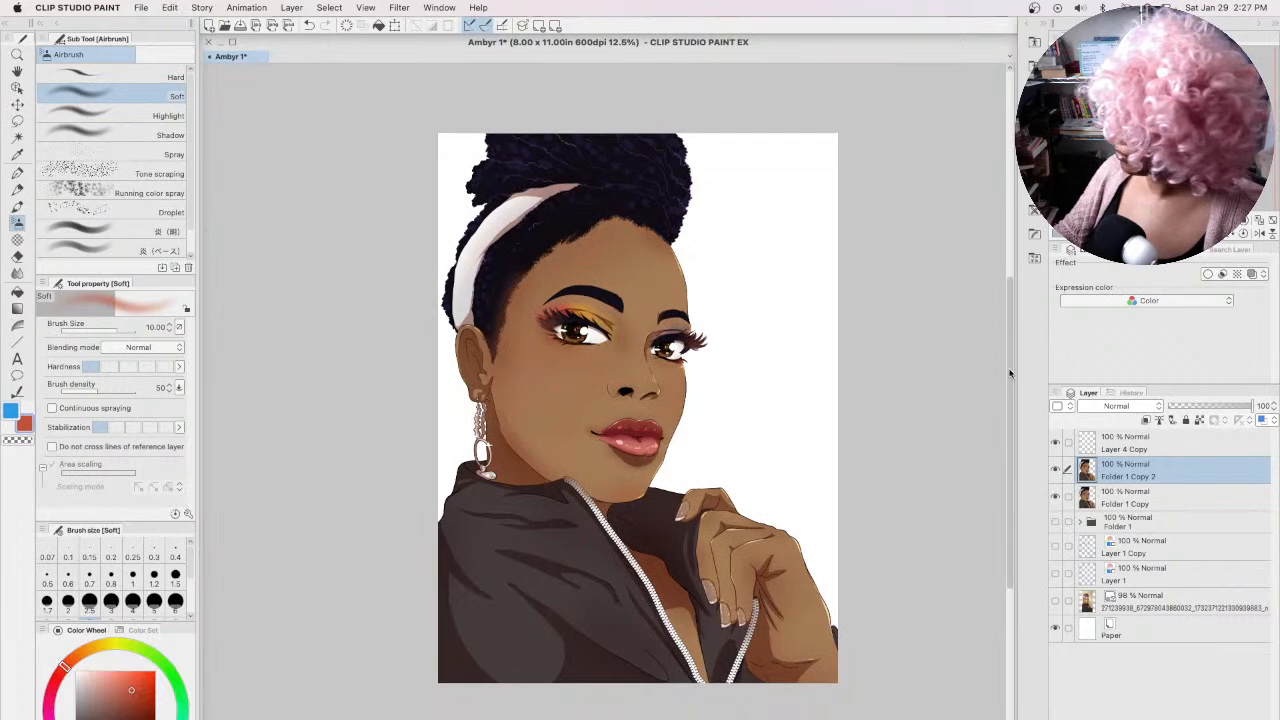
Step: Hide the lower merged copy and apply a Gaussian blur of strength 20.26 to Folder 1 Copy 2
left_click(399, 8)
mouse_move(419, 35)
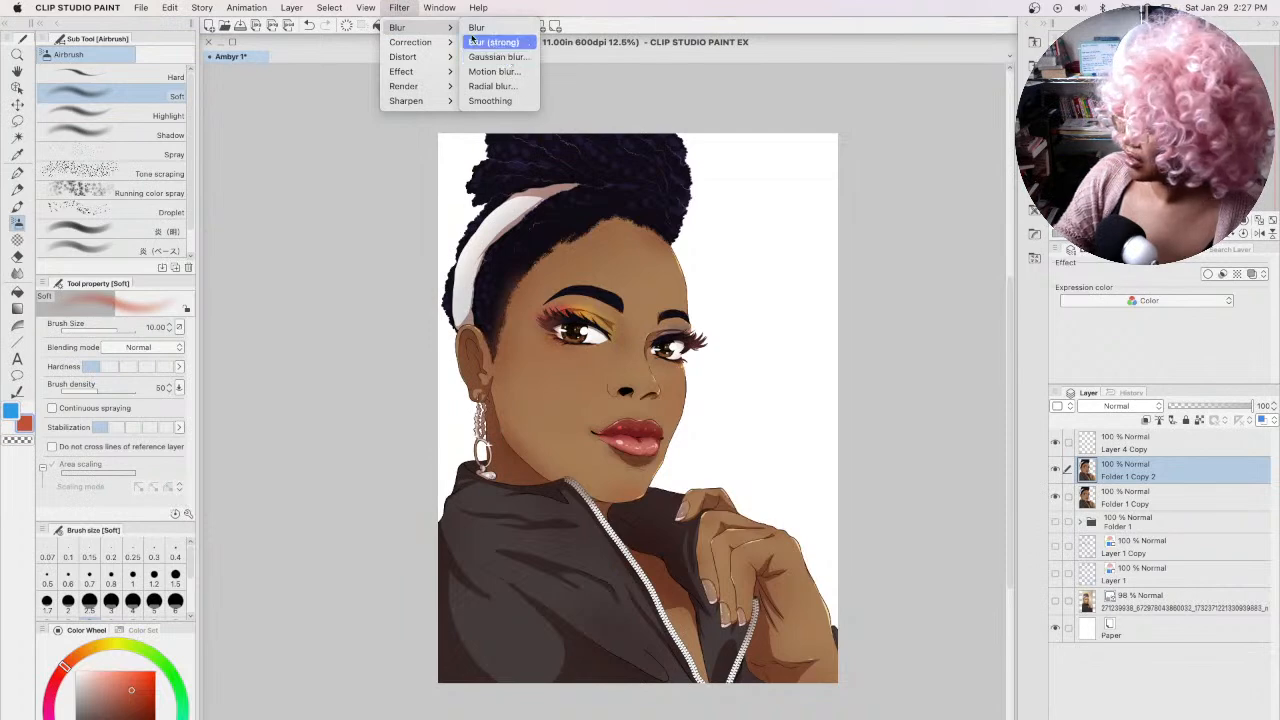
left_click(403, 12)
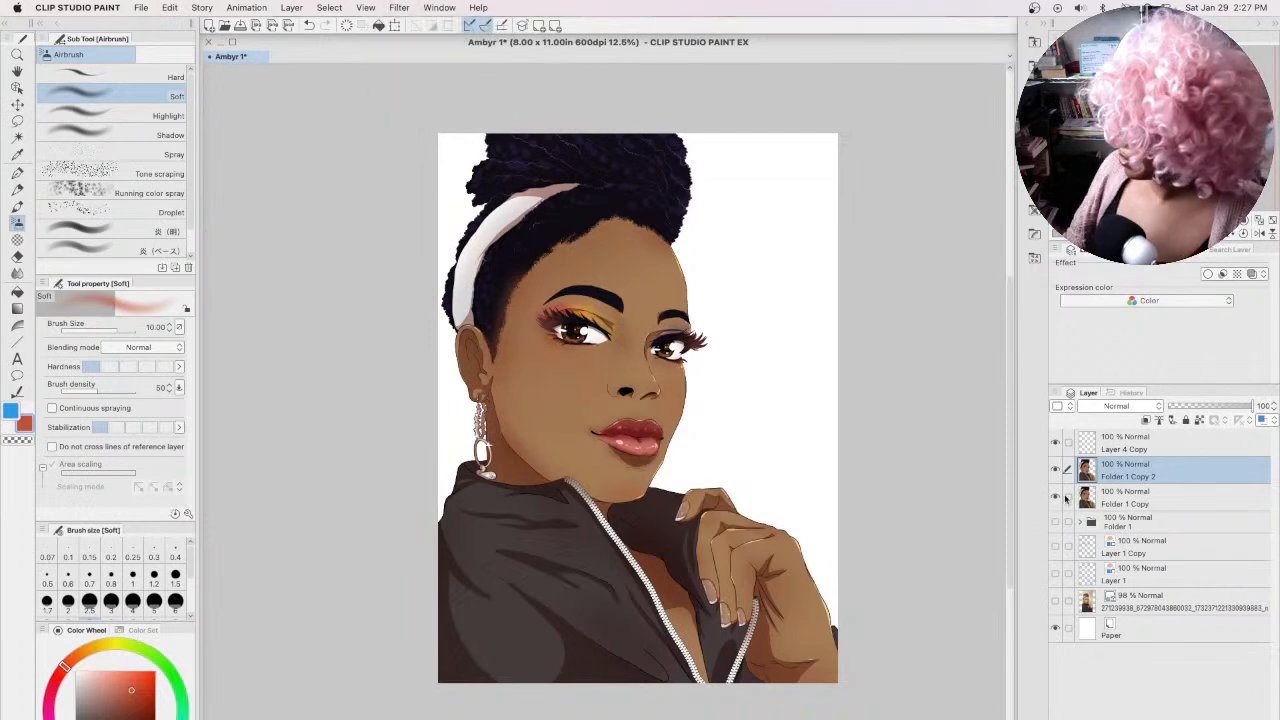
left_click(399, 8)
mouse_move(420, 27)
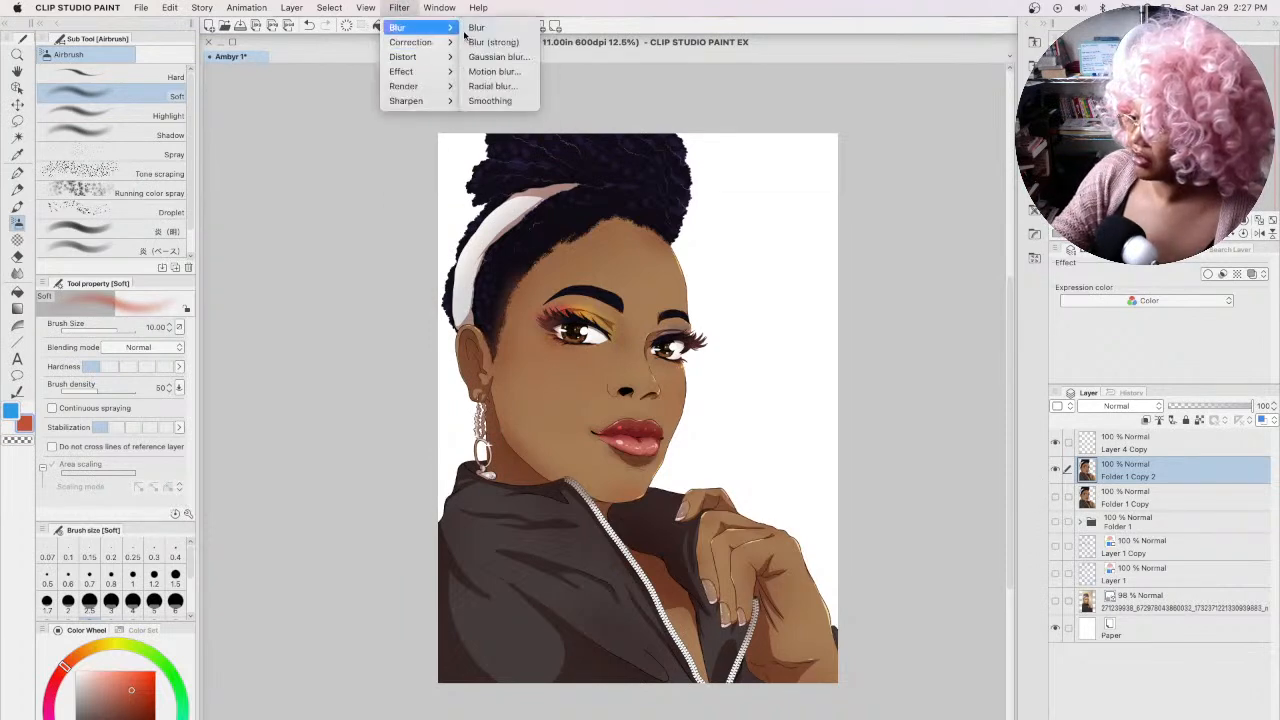
left_click(515, 57)
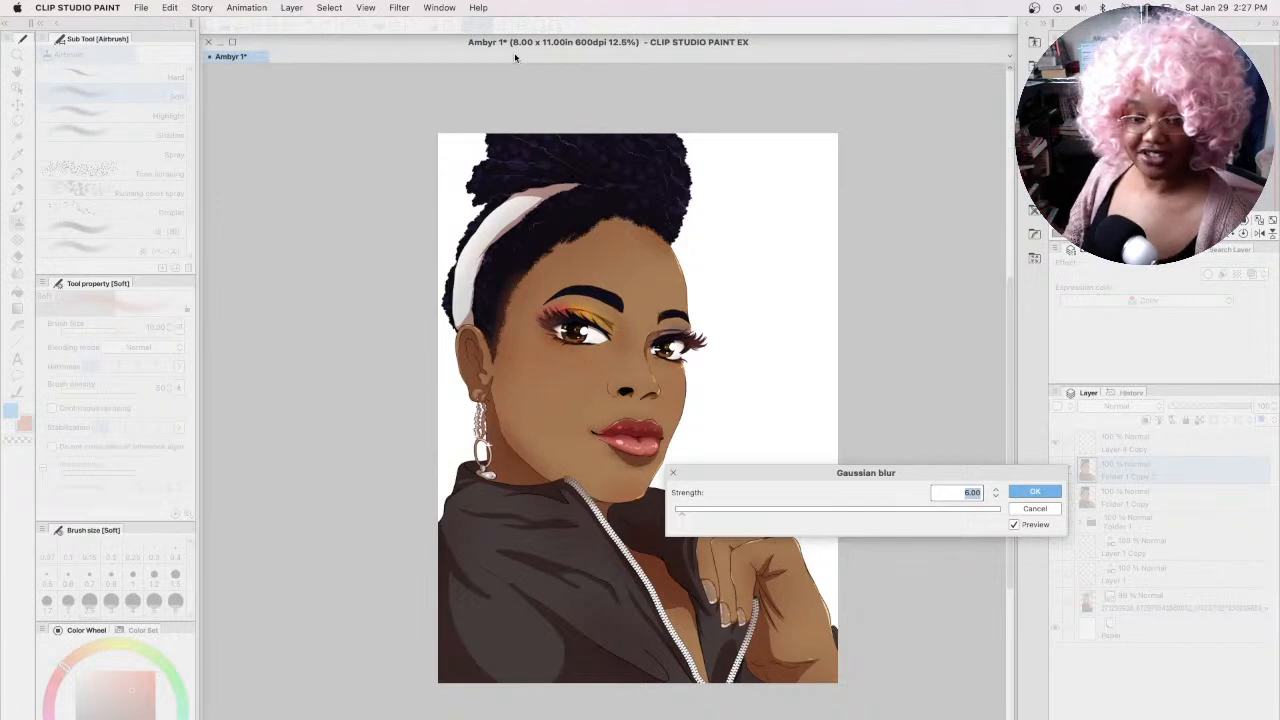
left_click_drag(684, 514, 695, 517)
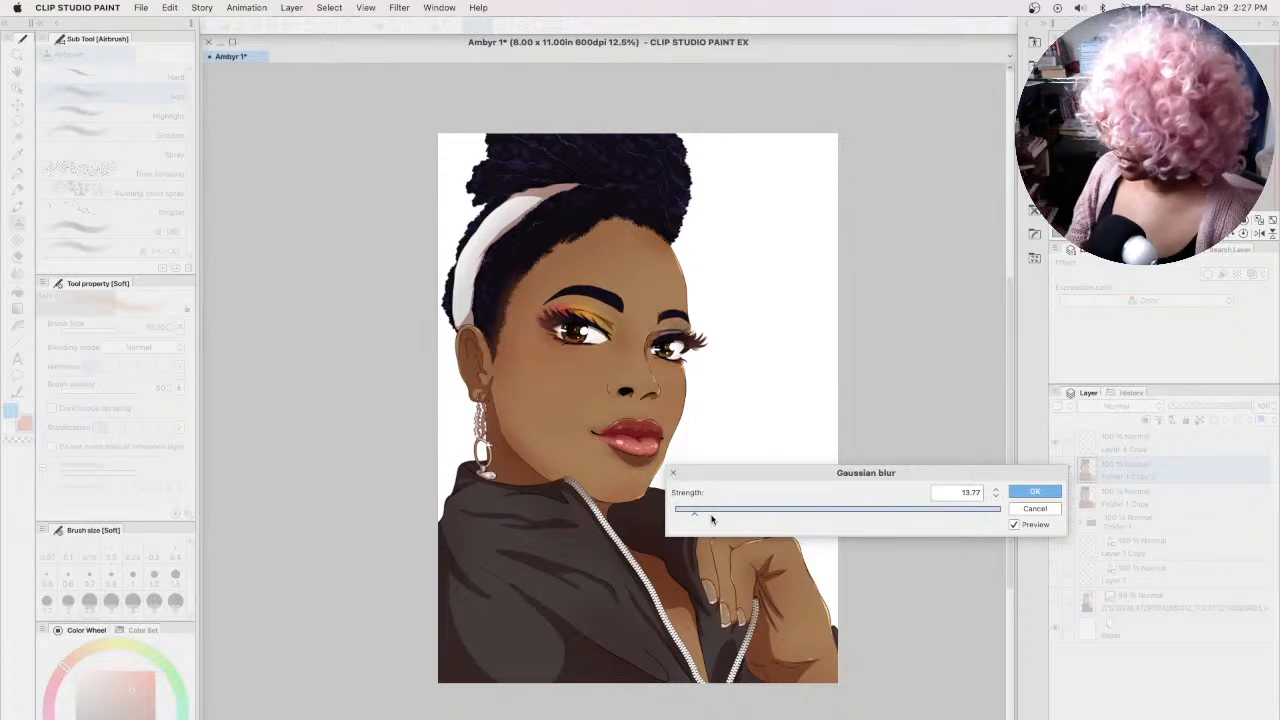
left_click_drag(695, 517, 698, 517)
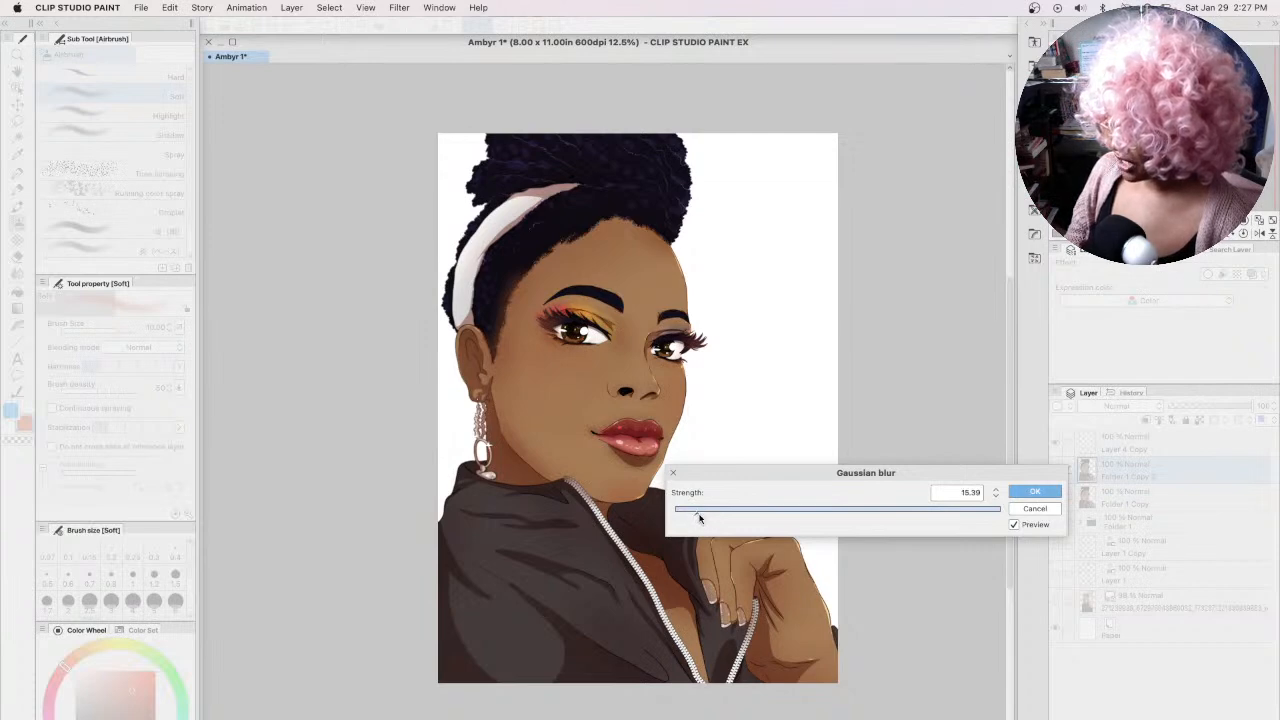
left_click_drag(698, 517, 703, 518)
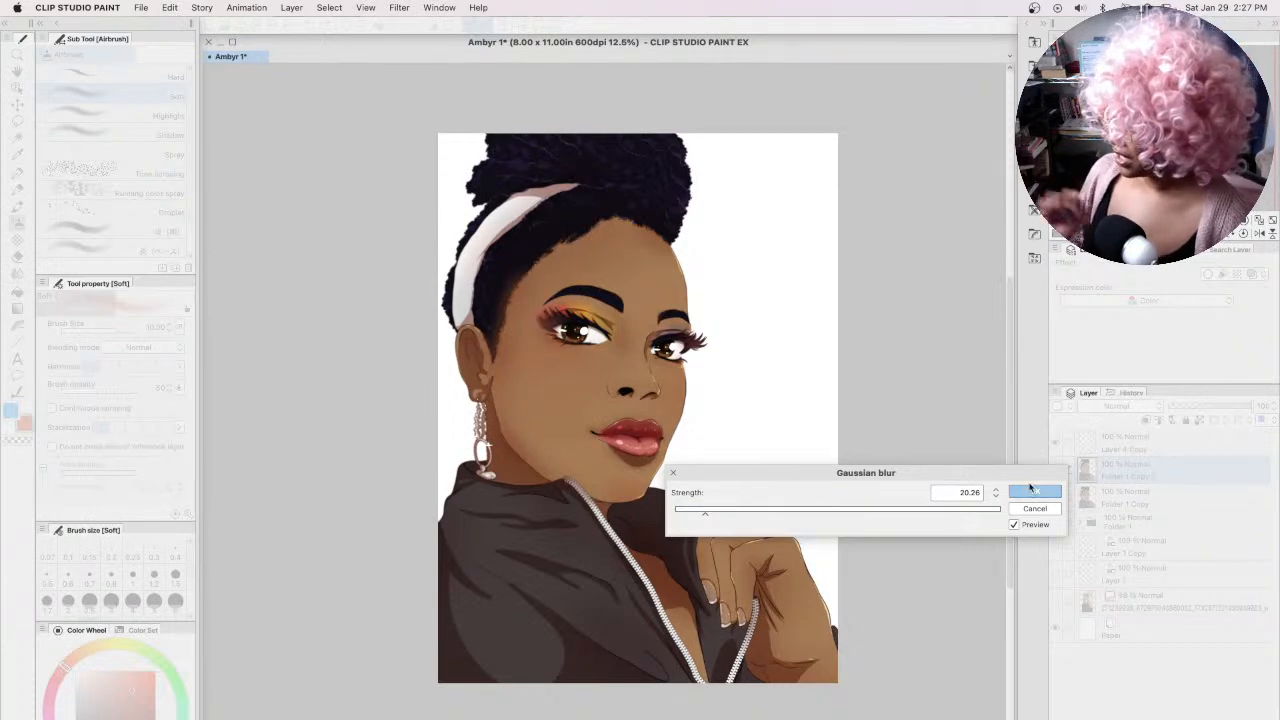
left_click(1030, 487)
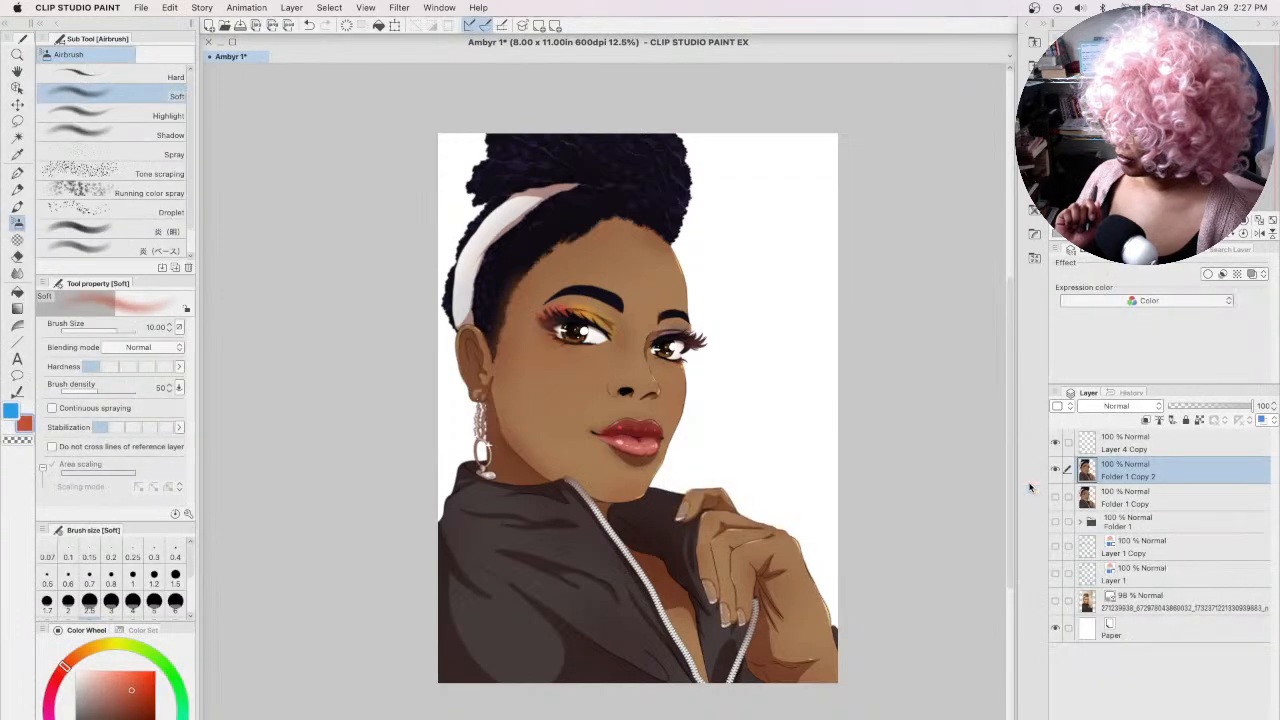
Step: Show the lower merged copy again and set the blurred layer above it to Overlay blending at 28% opacity
left_click(1056, 498)
left_click(1120, 406)
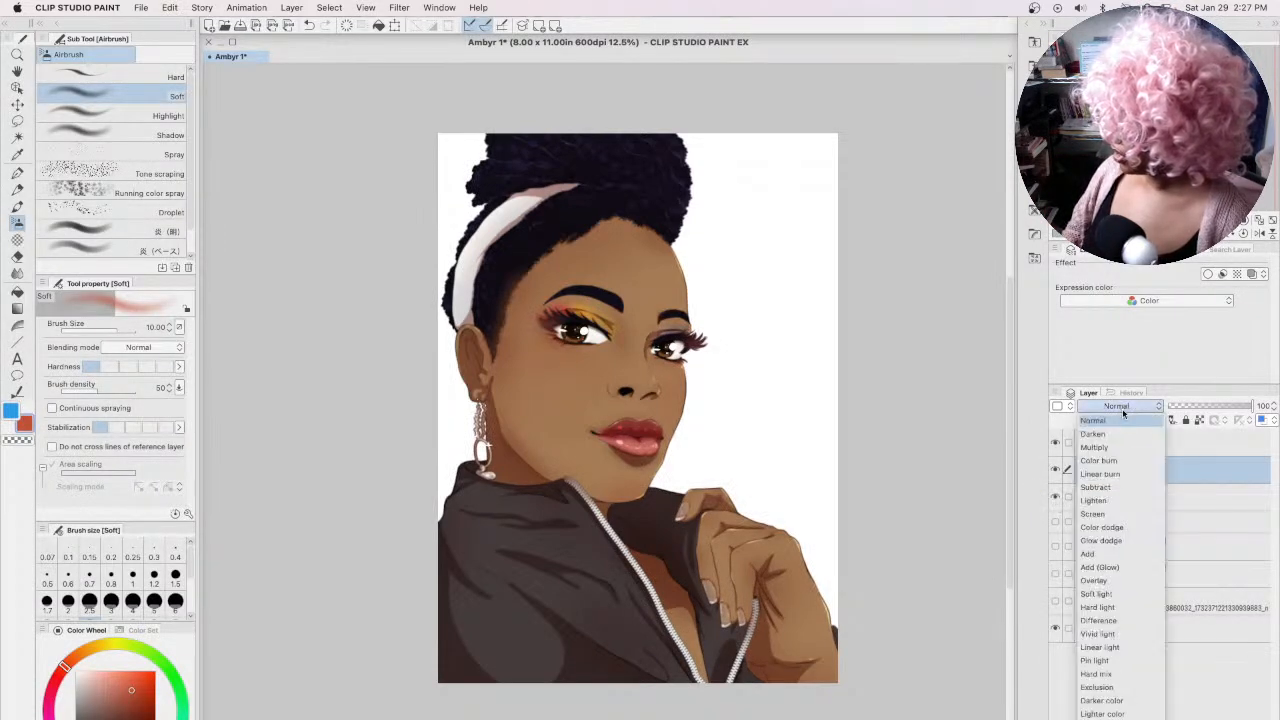
left_click(1094, 580)
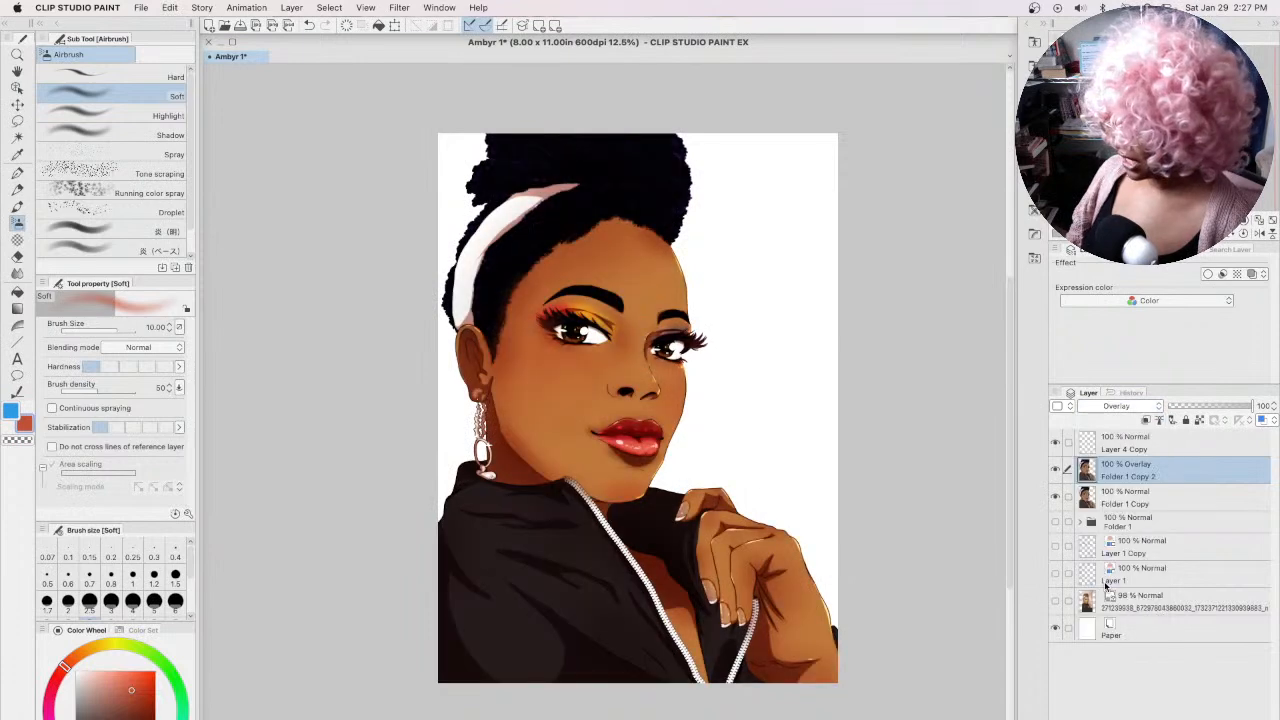
left_click_drag(1207, 409, 1197, 410)
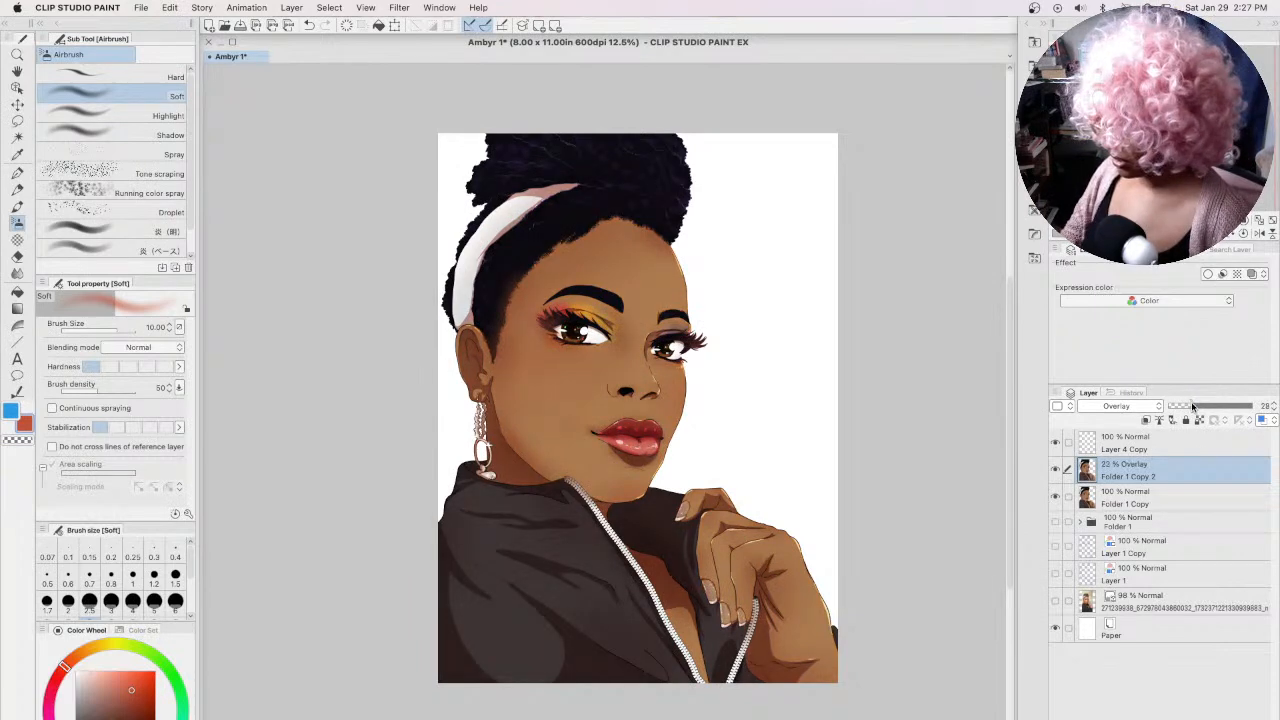
Step: Merge the overlay layer with Folder 1 Copy and apply the Sharpen filter to the merged portrait
left_click(1145, 505, "shift")
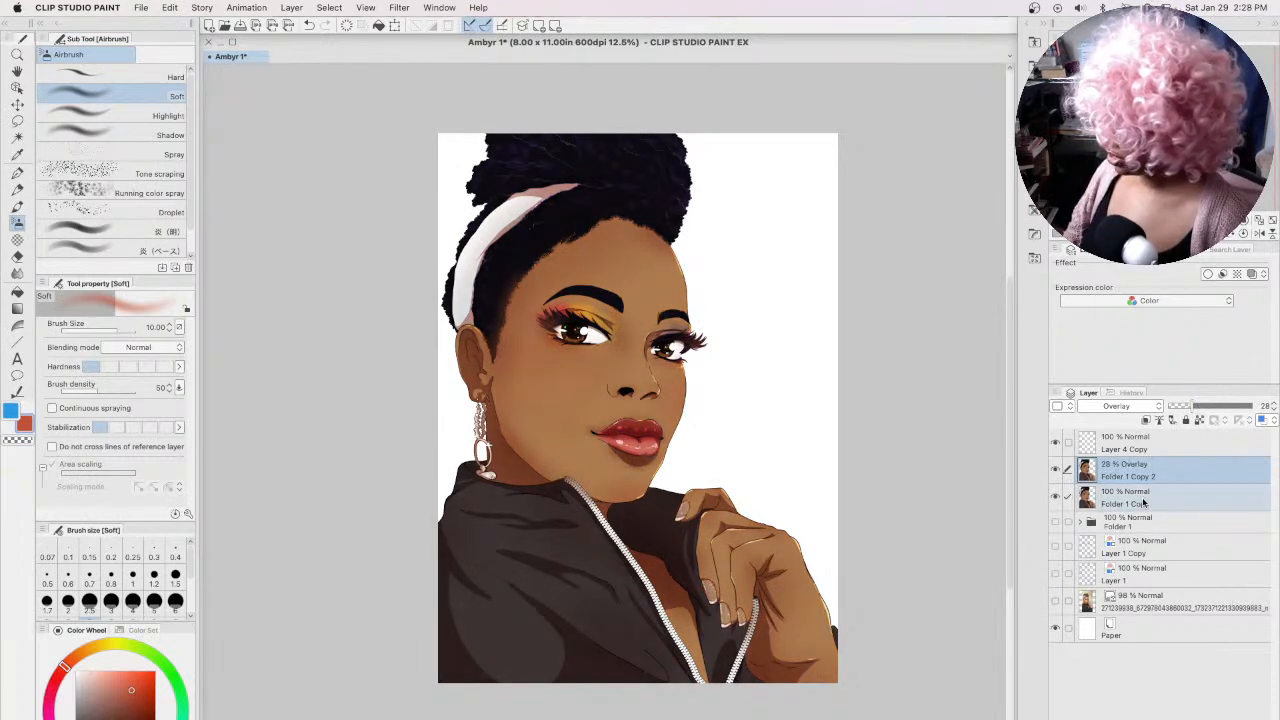
right_click(1143, 503)
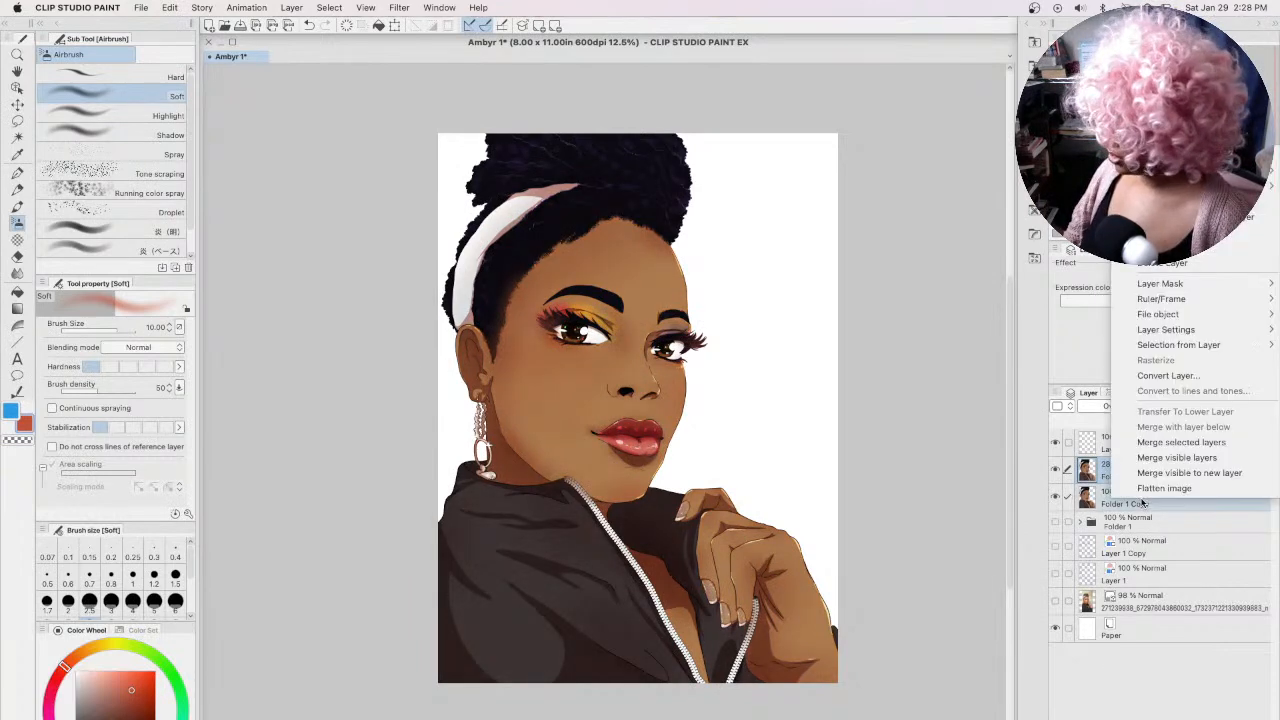
left_click(1186, 443)
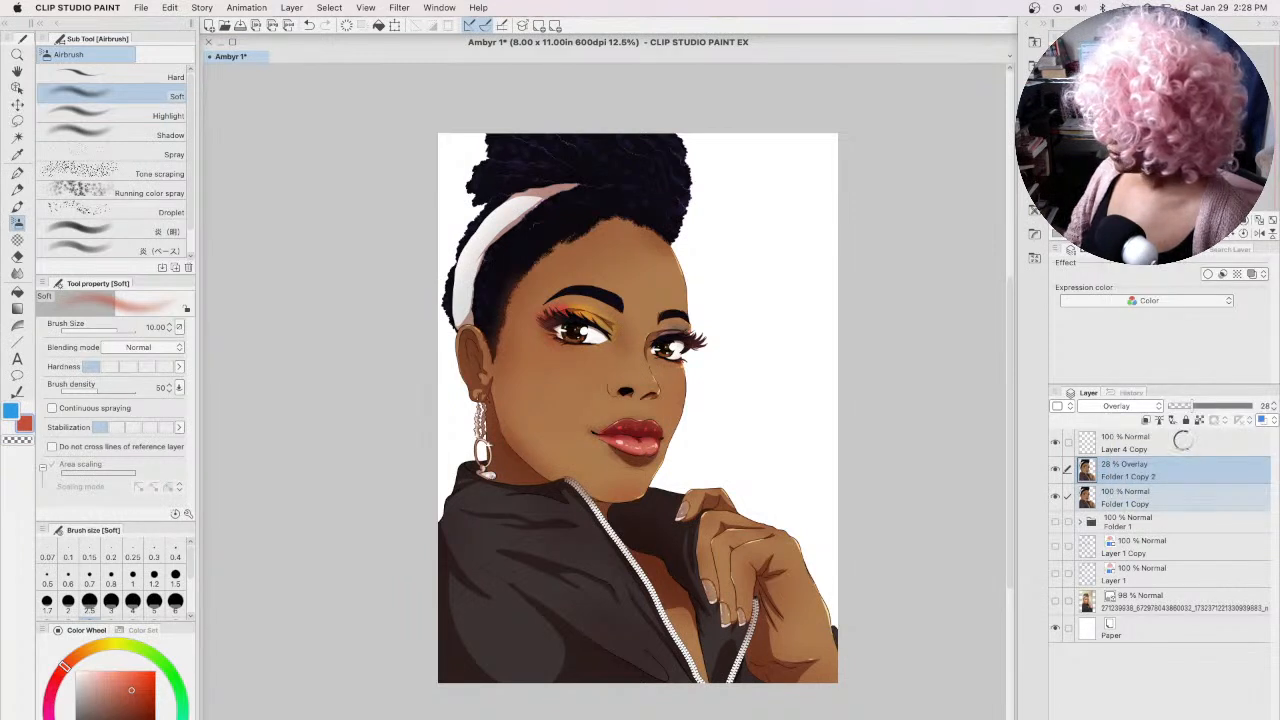
left_click(399, 7)
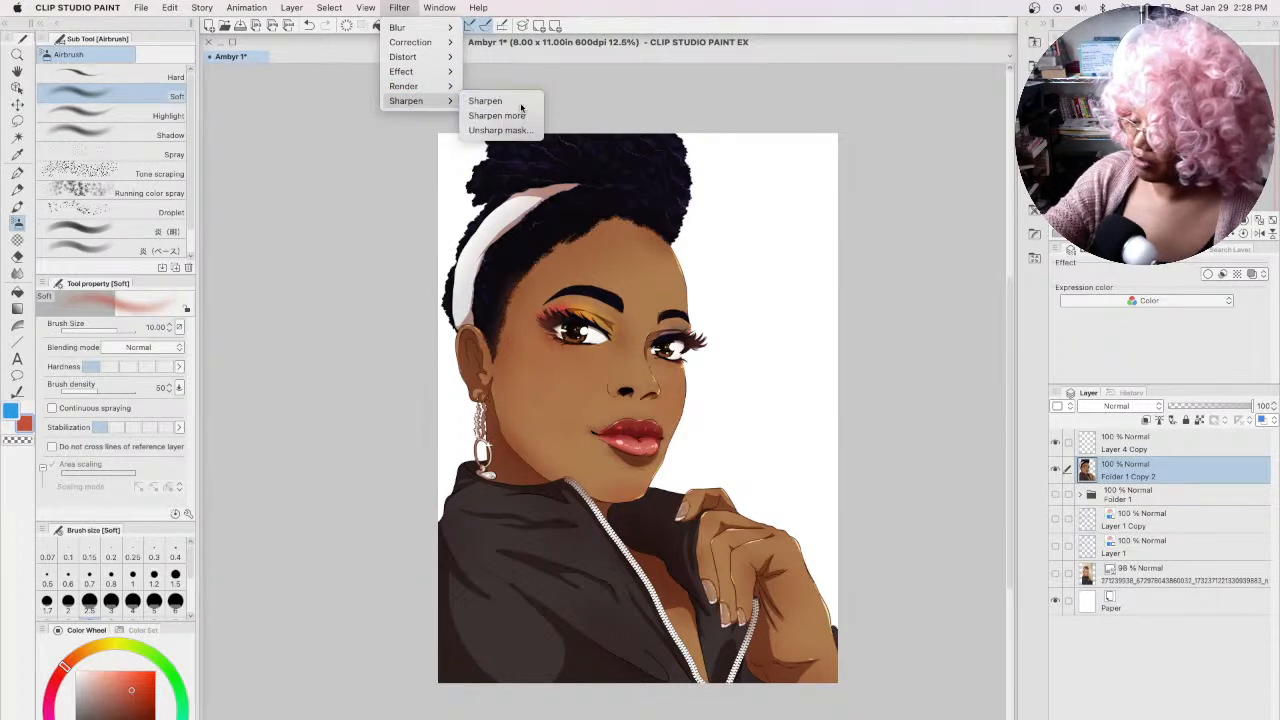
left_click(505, 101)
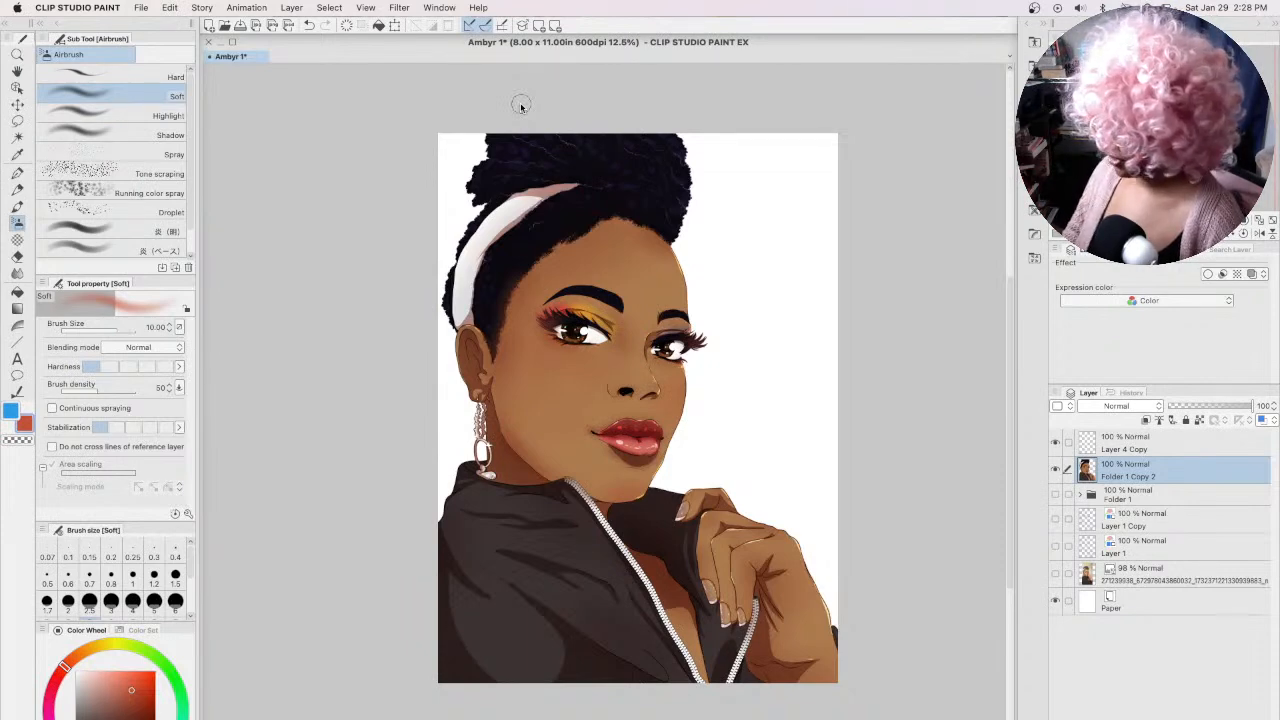
Step: Add one new layer above Layer 4 Copy and choose white as the drawing colour
left_click(1155, 445)
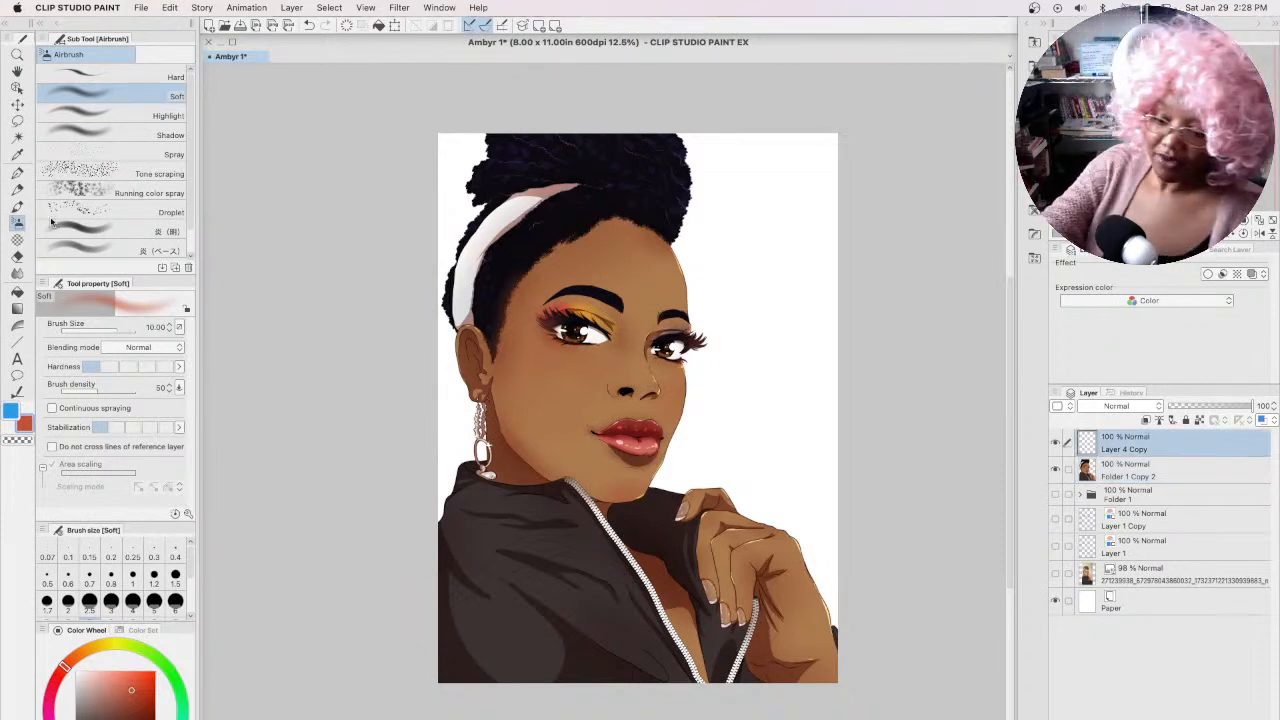
left_click(21, 441)
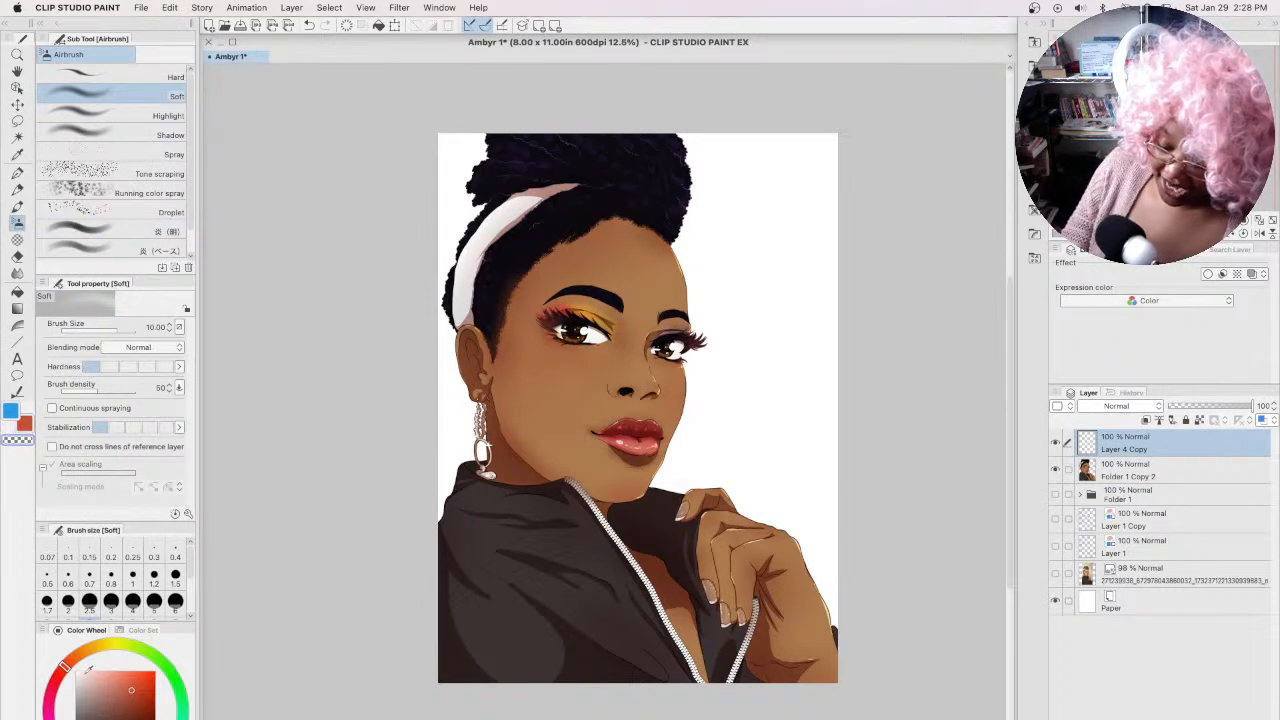
key("super+shift+n")
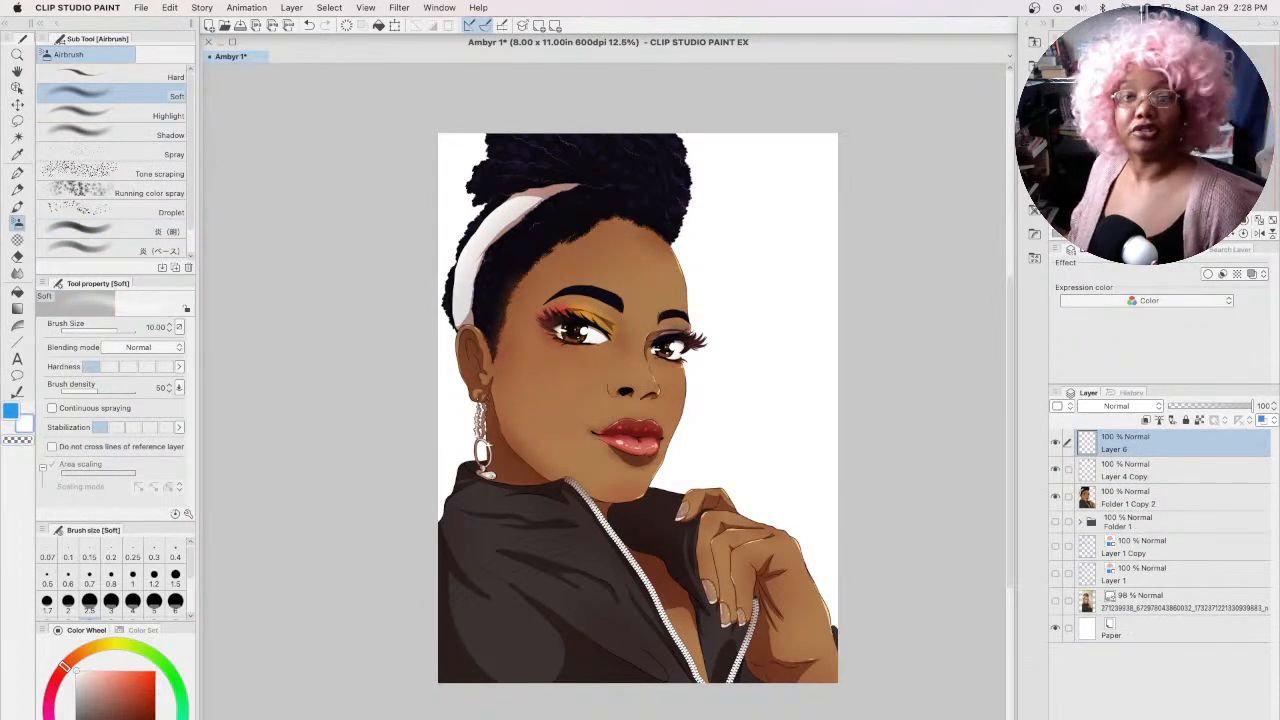
key("super+shift+n")
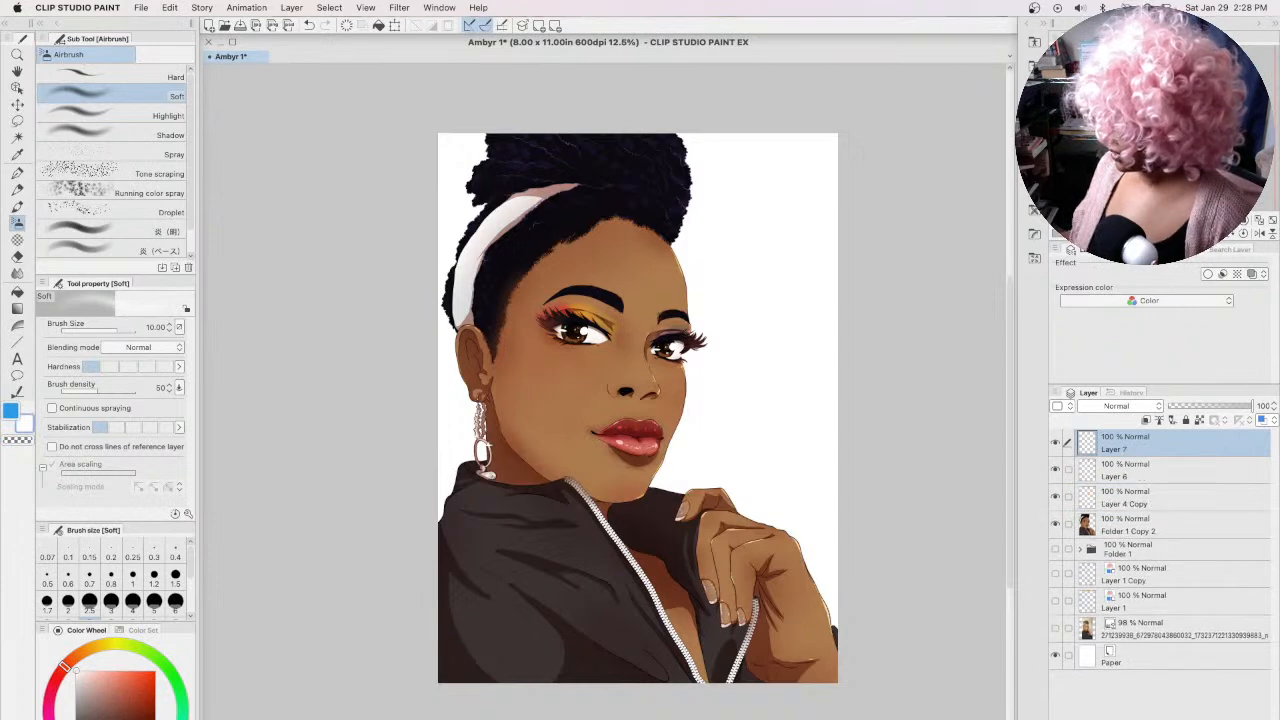
key("super+z")
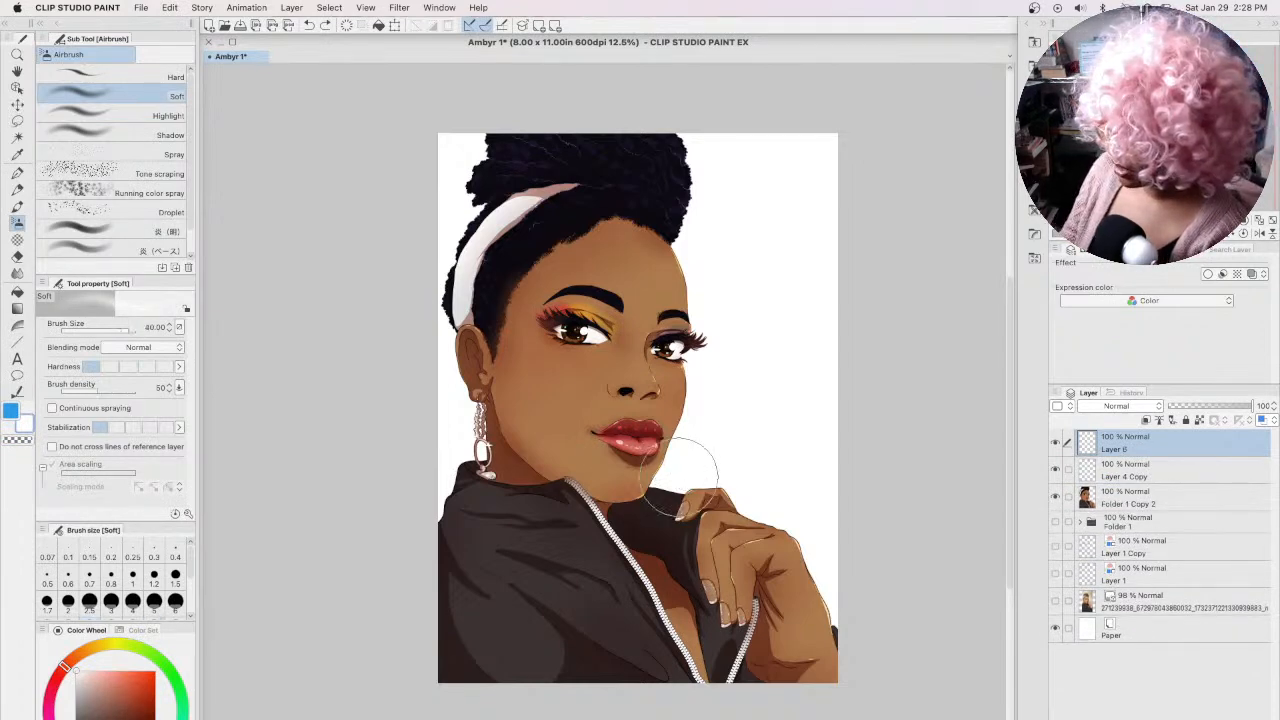
Step: Airbrush soft white glows along the outer edges of the hair, collar and arm at about brush size 25 to 40
key("bracketright")
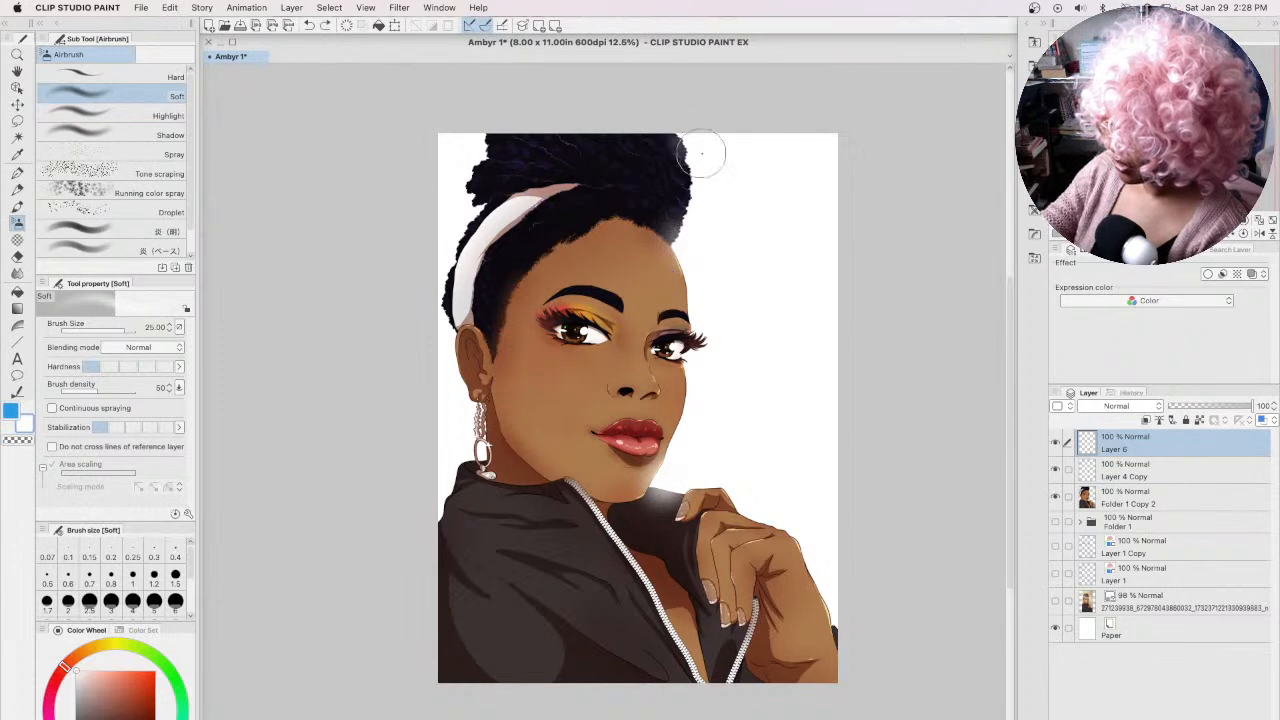
mouse_move(474, 200)
left_mouse_down()
mouse_move(455, 226)
mouse_move(484, 202)
mouse_move(419, 241)
mouse_move(465, 212)
mouse_move(433, 246)
mouse_move(466, 205)
mouse_move(440, 270)
left_mouse_up()
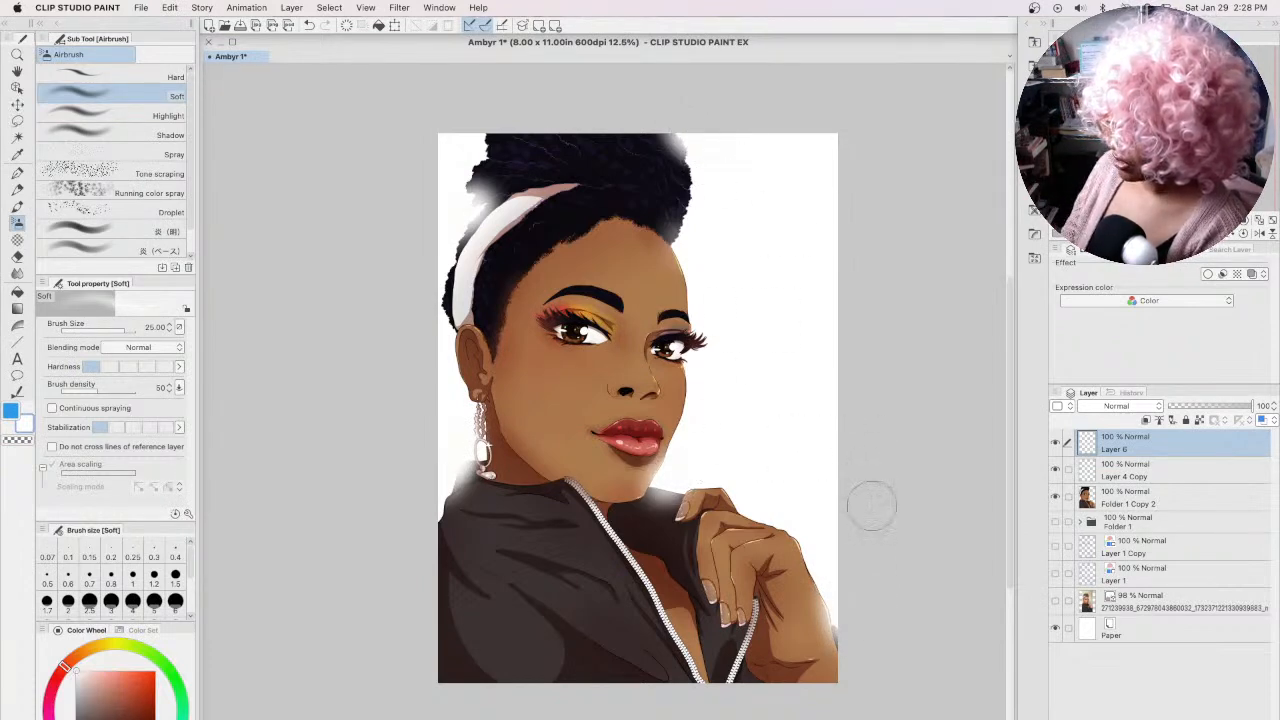
key("bracketright")
key("bracketright")
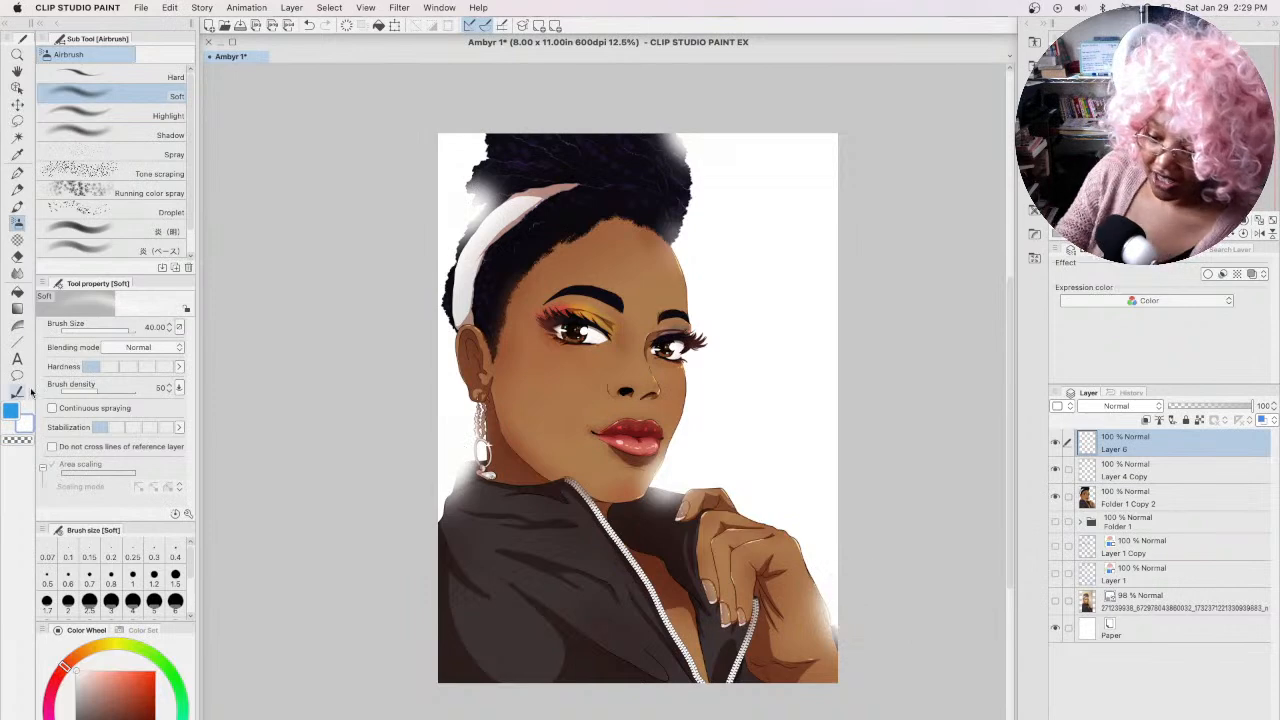
Step: Switch to the effect brushes of the Decoration tool
left_click(17, 240)
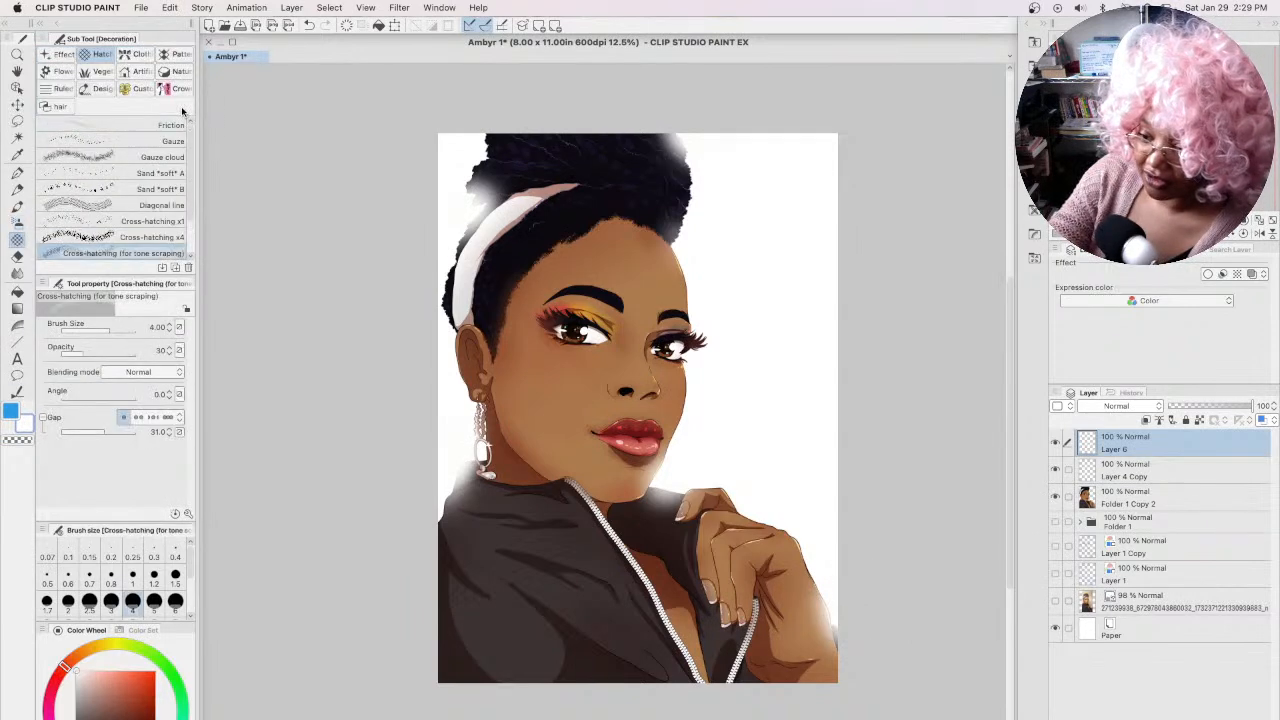
left_click(63, 55)
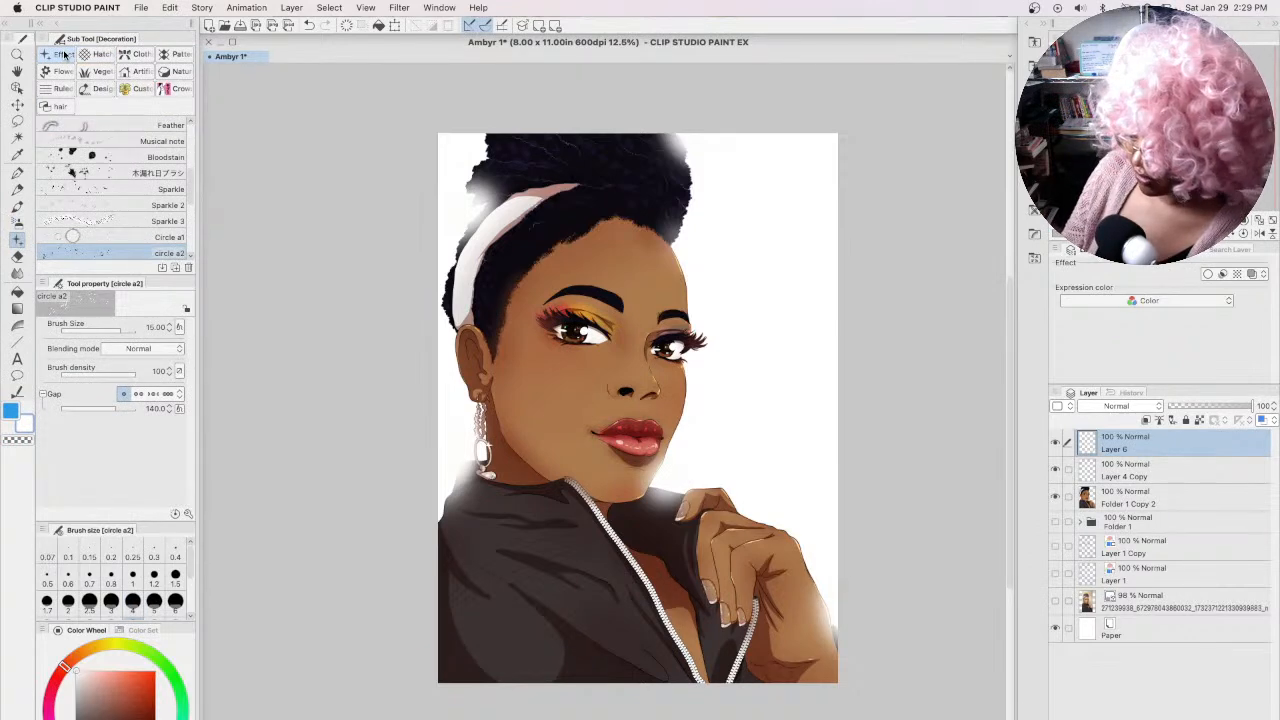
Step: Try the circle a2 brush in light blue, violet-blue and pink on the white background, and undo the strokes
left_click(165, 719)
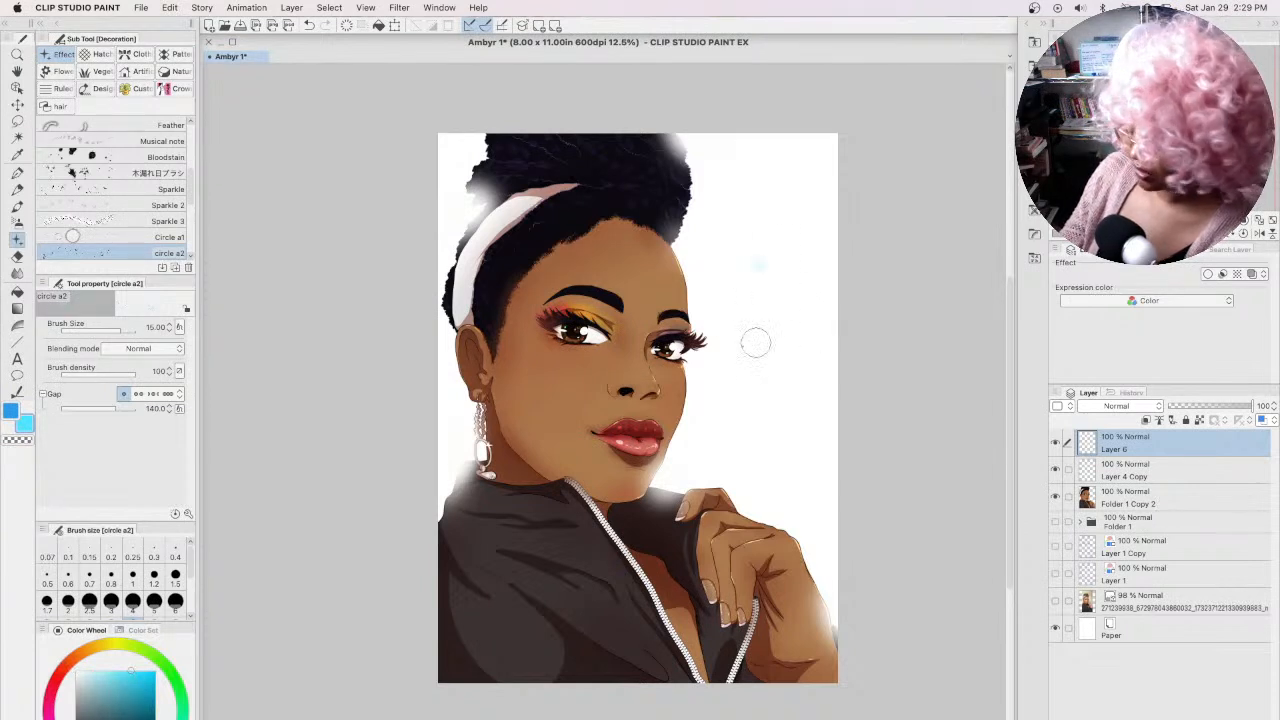
left_click(118, 719)
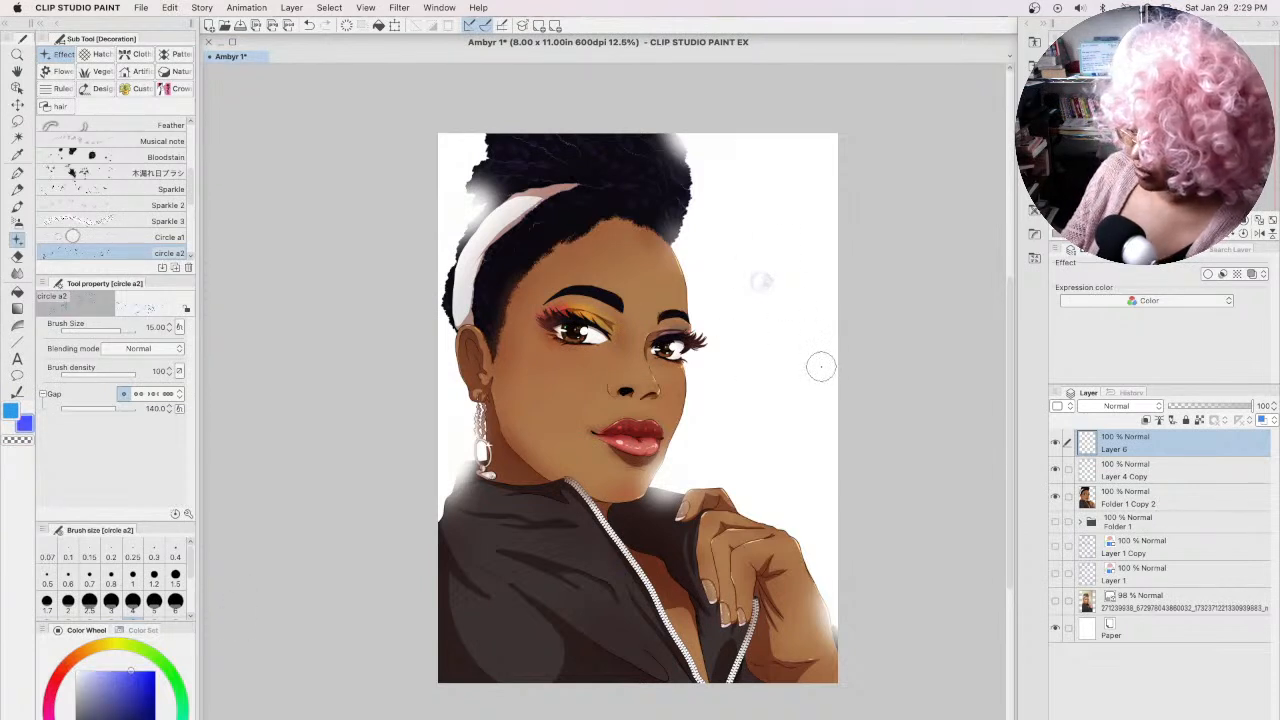
left_click(54, 689)
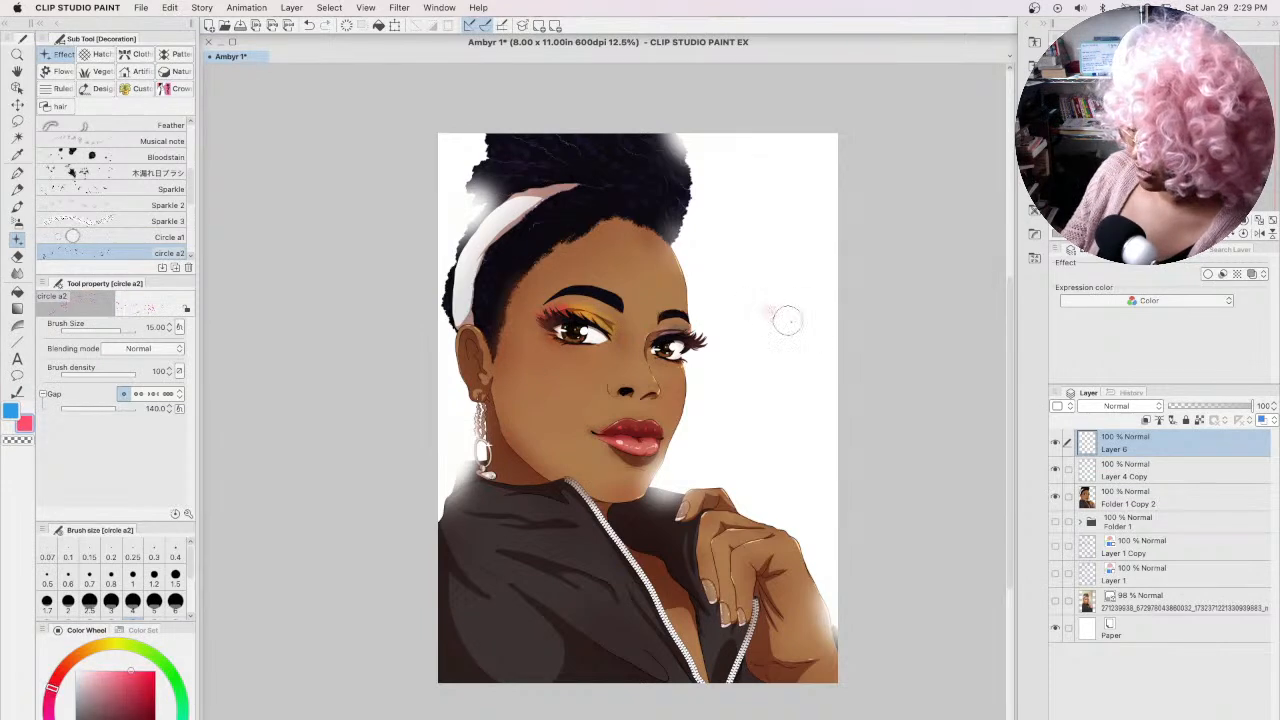
key("super+z")
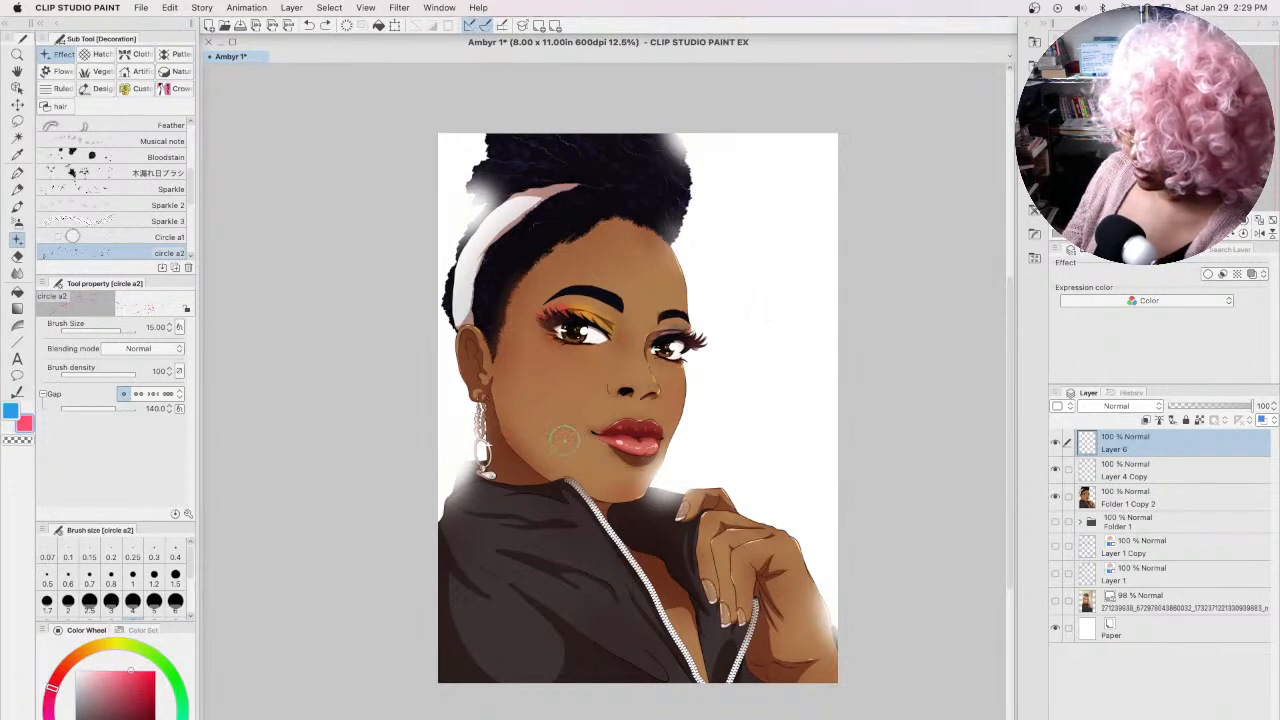
Step: Sample the brown skin colour and paint Sparkle 2 bursts on the white background beside the face, enlarging the brush to 60
left_click(563, 438, "alt")
key("super+z")
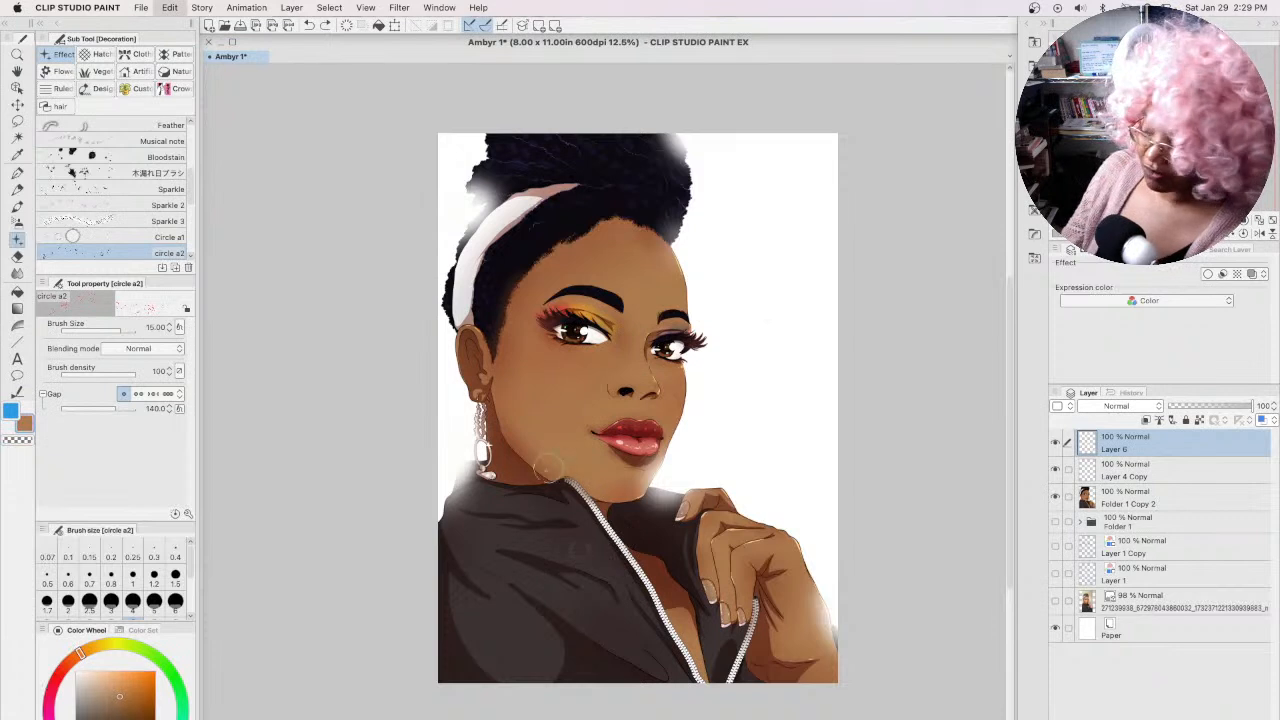
scroll(157, 175, "down", 2)
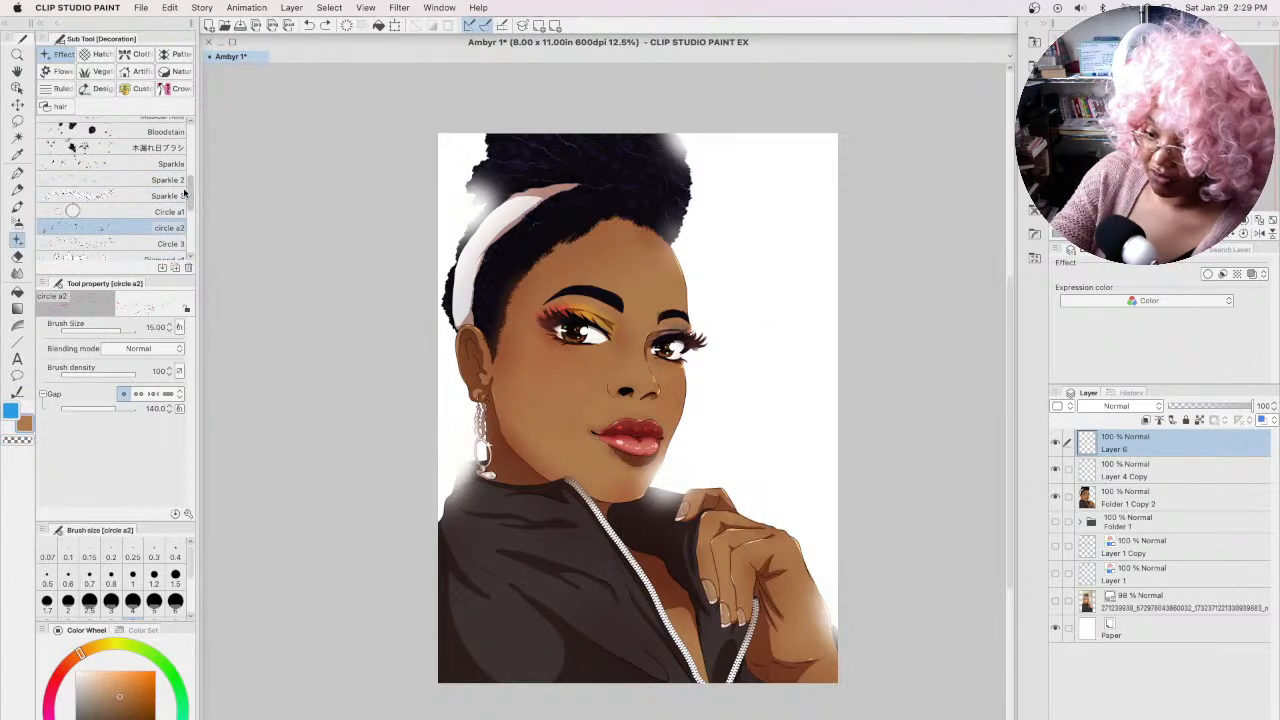
left_click(157, 178)
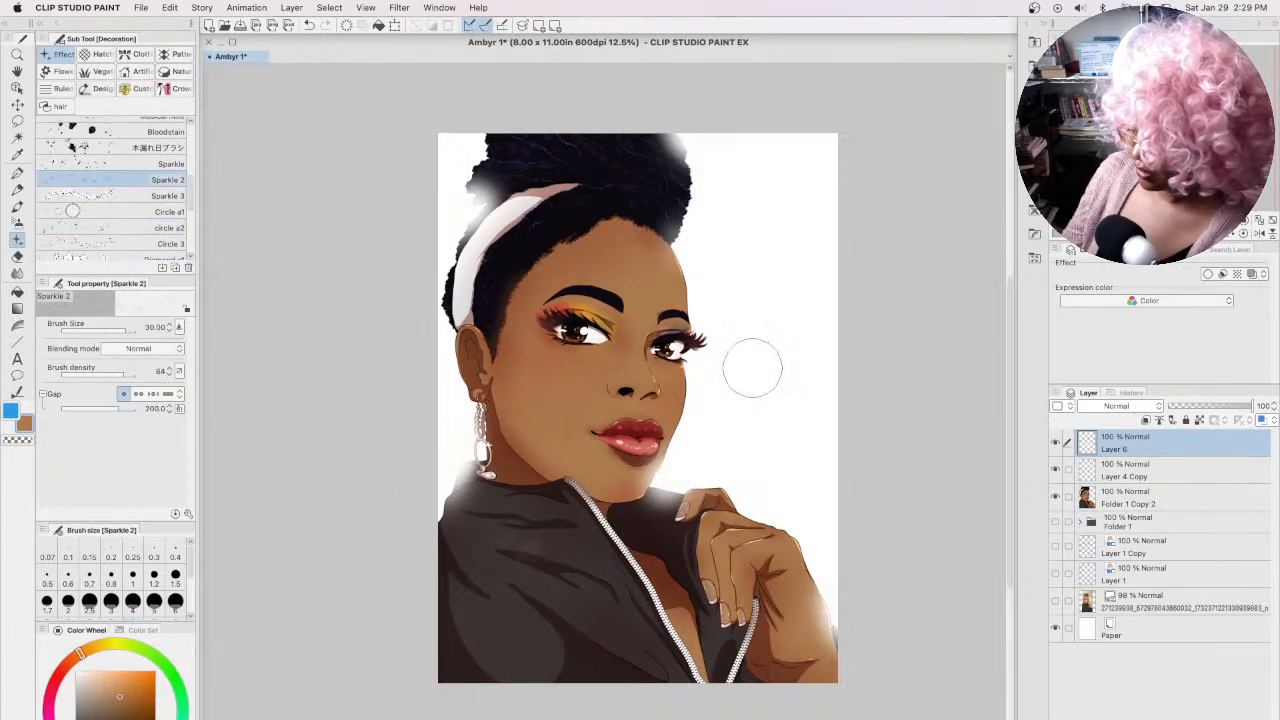
key("bracketright")
key("bracketright")
key("bracketright")
left_click_drag(766, 209, 771, 180)
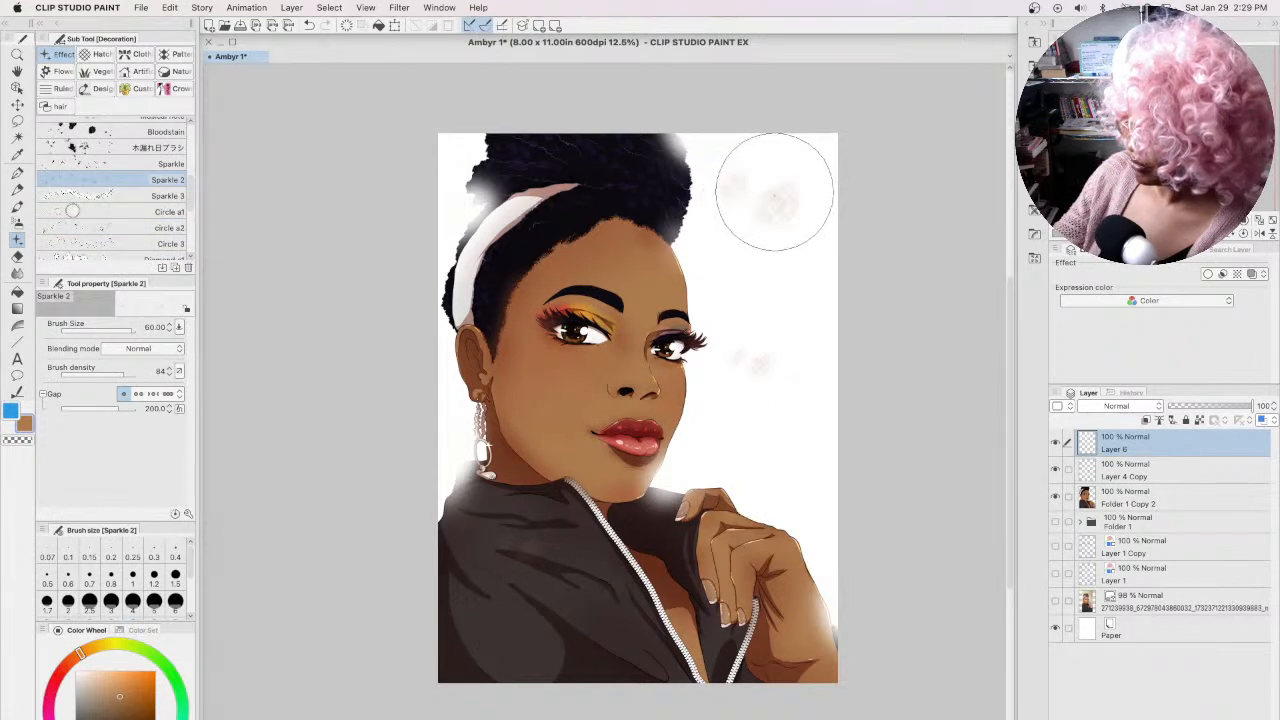
left_click_drag(810, 450, 790, 465)
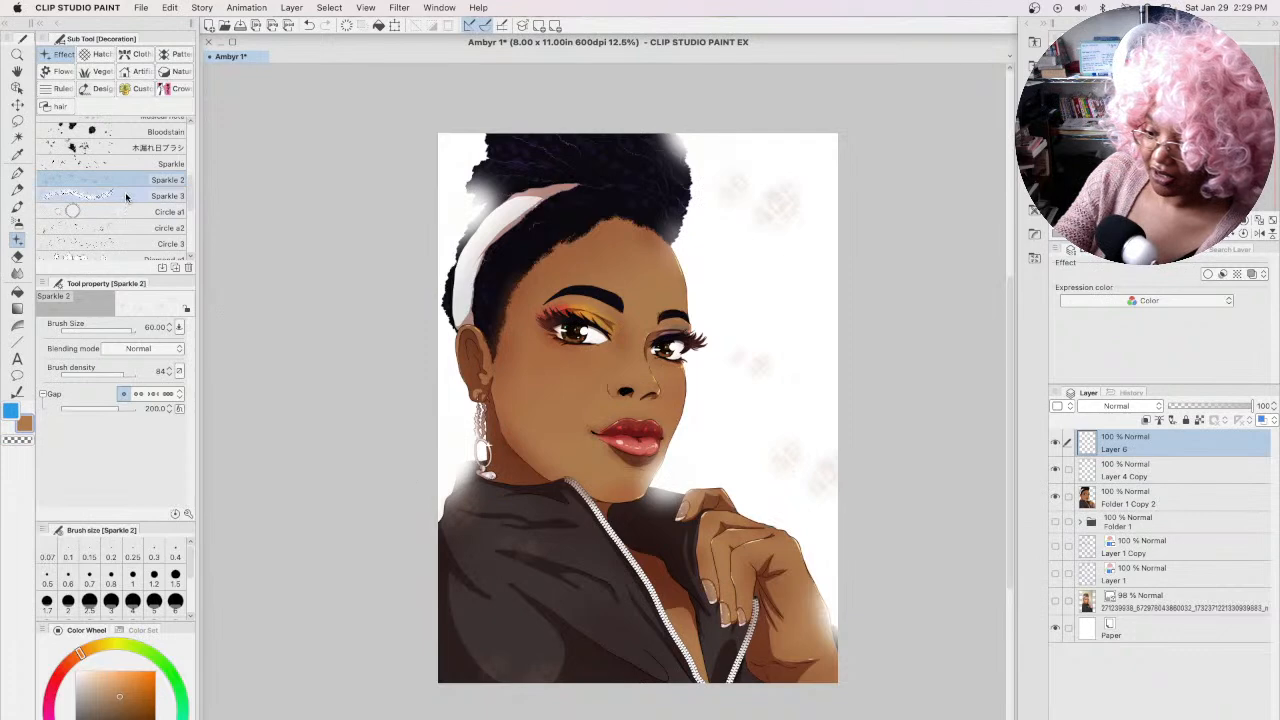
Step: Try the Sparkle 3 brush on the white background, undo the mark, and switch through the Fuzz a1 and Shojo circle a1 brushes
left_click(168, 196)
left_click(710, 222)
key("super+z")
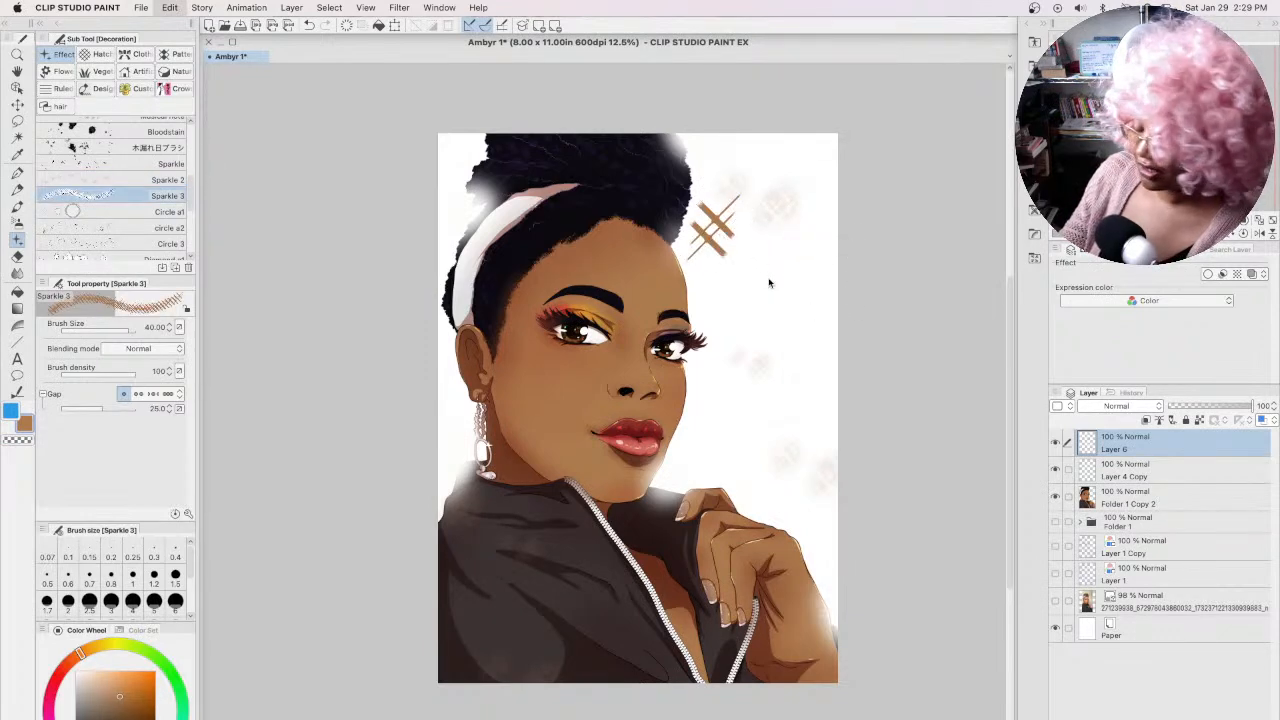
scroll(186, 205, "down", 3)
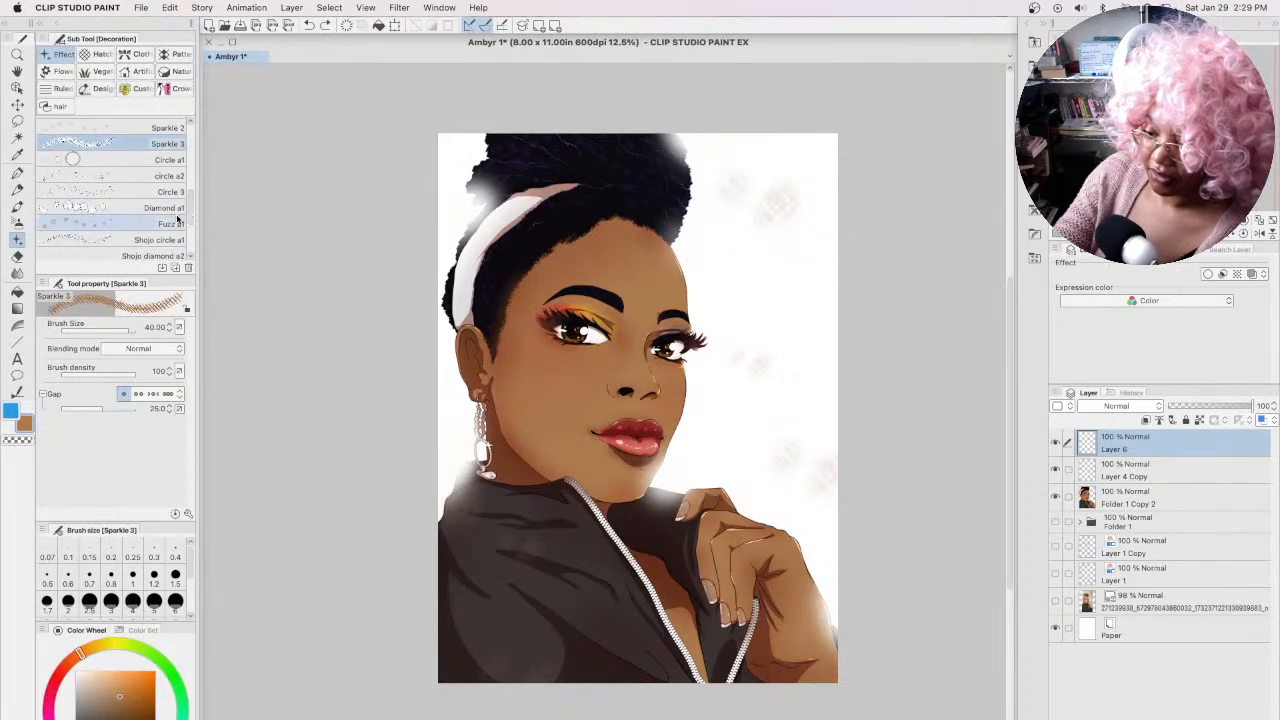
left_click(160, 223)
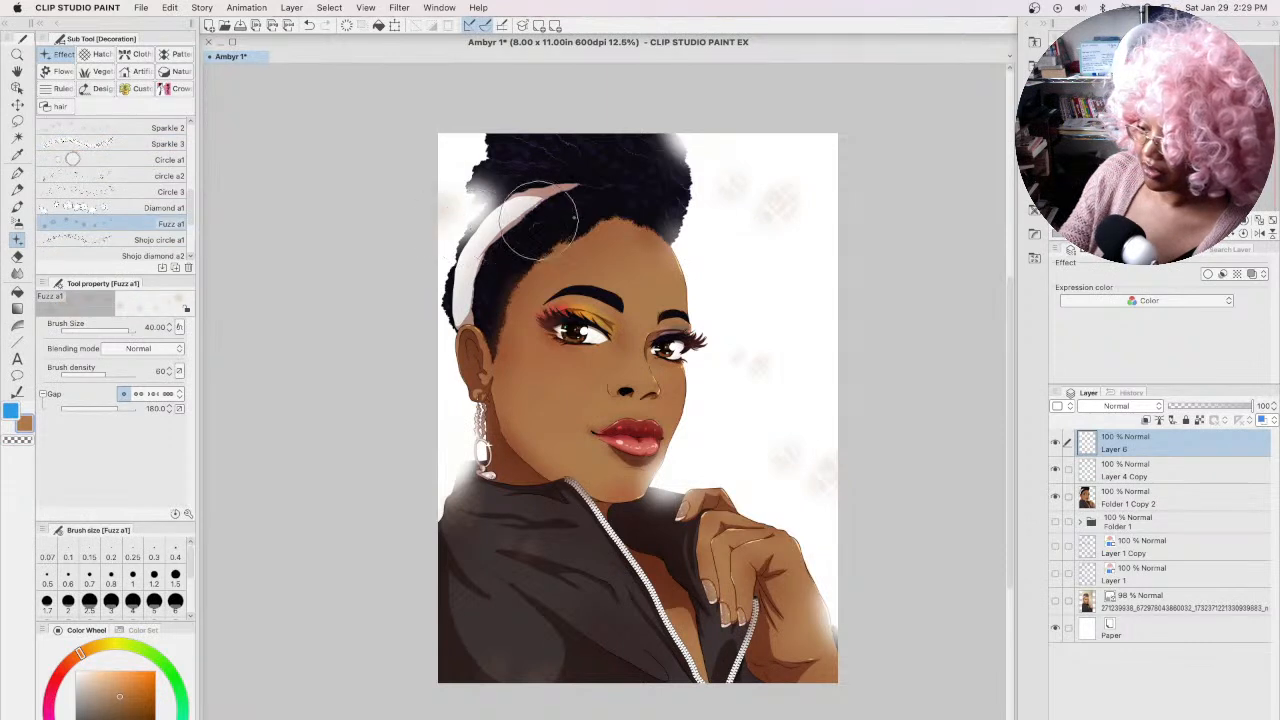
left_click(120, 240)
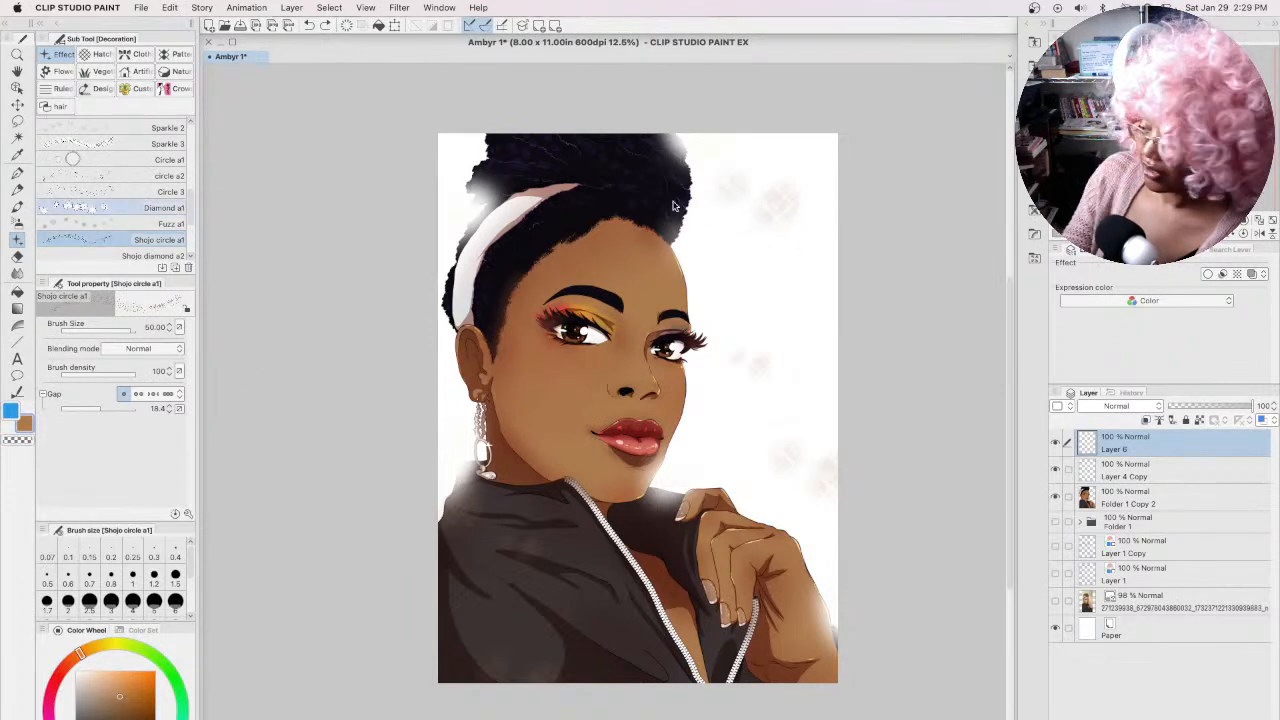
Step: Try the Diamond a1 and Fuzzy circle a2 brushes in brown on the white background and undo the marks
left_click(80, 207)
left_click(773, 219)
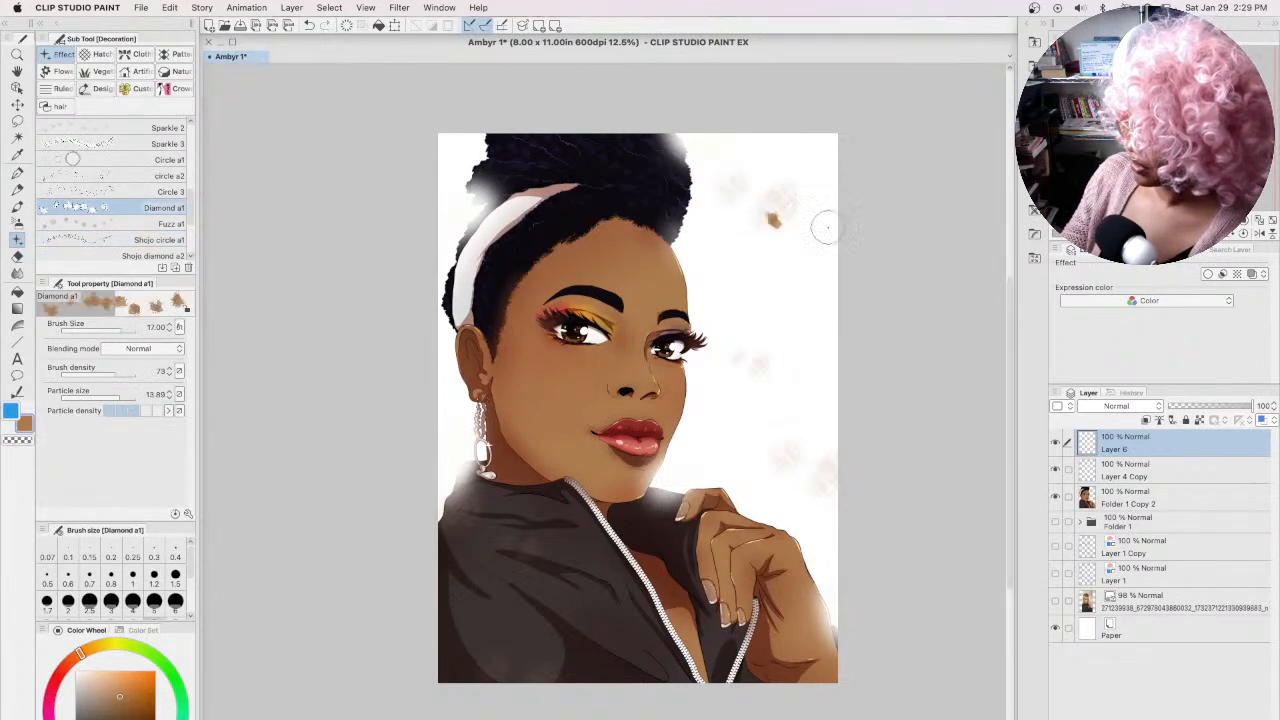
scroll(190, 208, "down", 5)
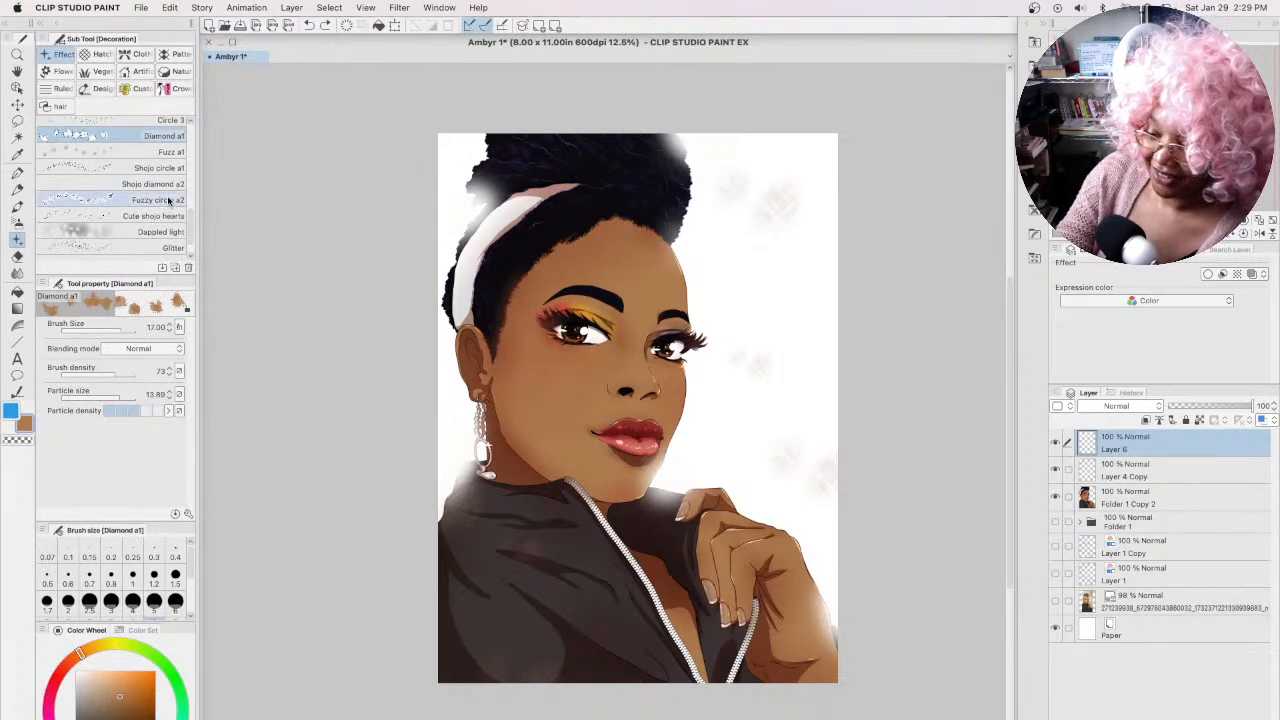
left_click(150, 200)
left_click(748, 240)
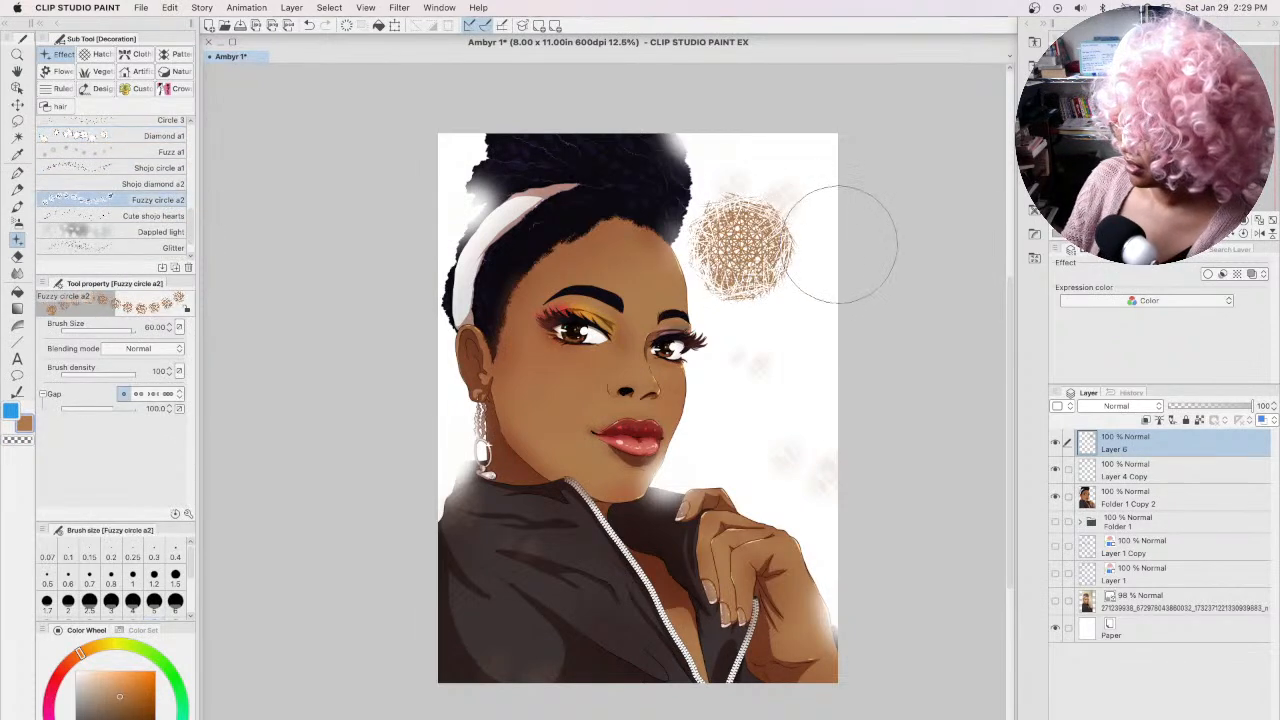
key("super+z")
Step: Paint a pale peach star on the background and white stars over the hair bun with the Sparkle brush at size 70
scroll(187, 188, "up", 7)
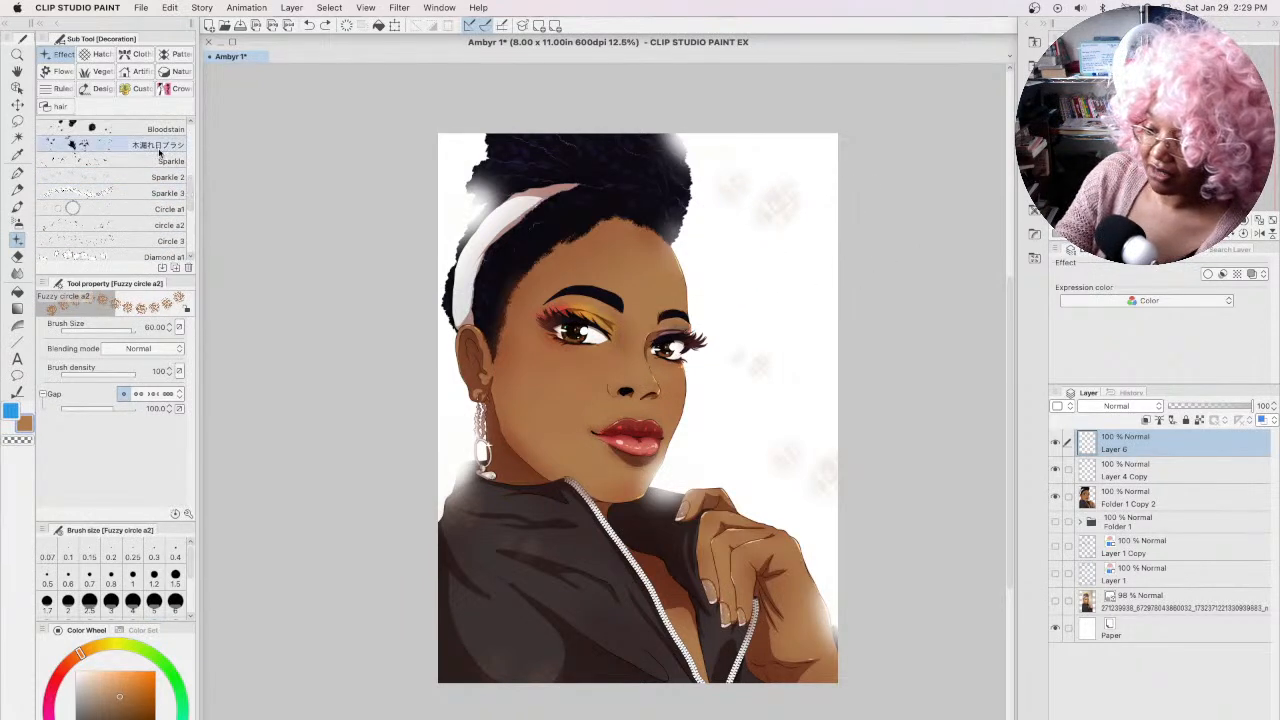
left_click(162, 158)
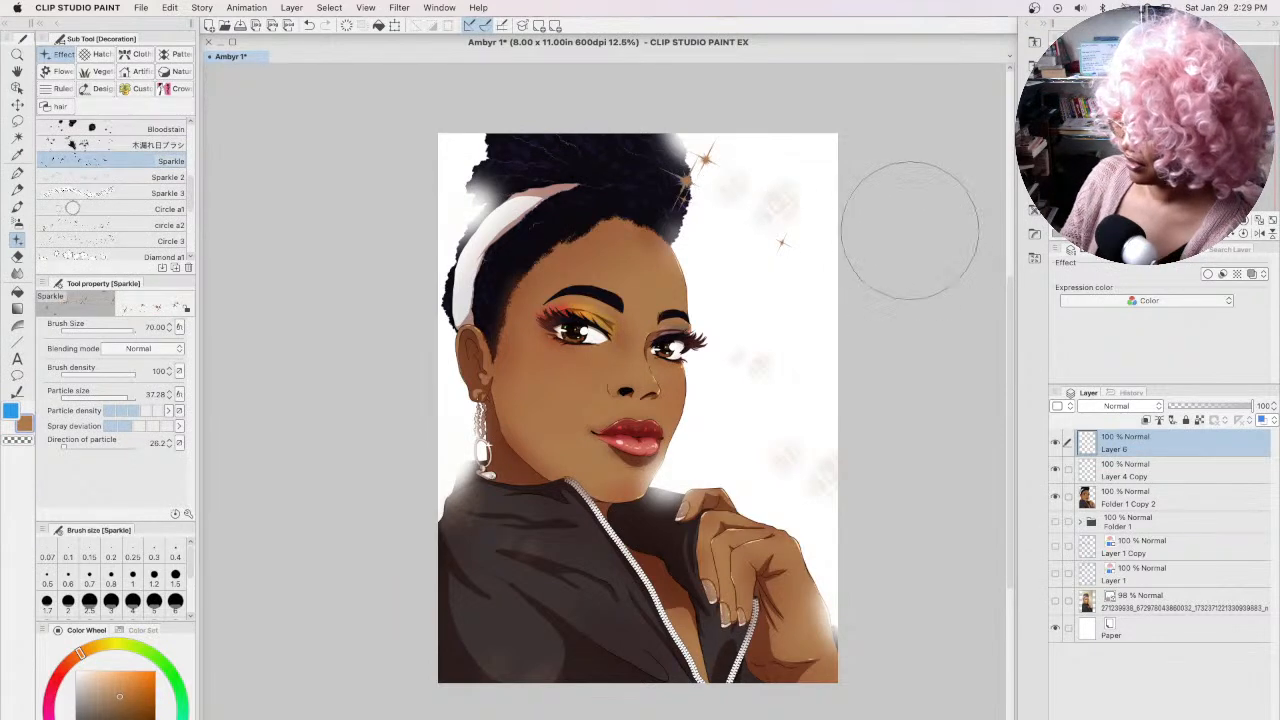
left_click(740, 190)
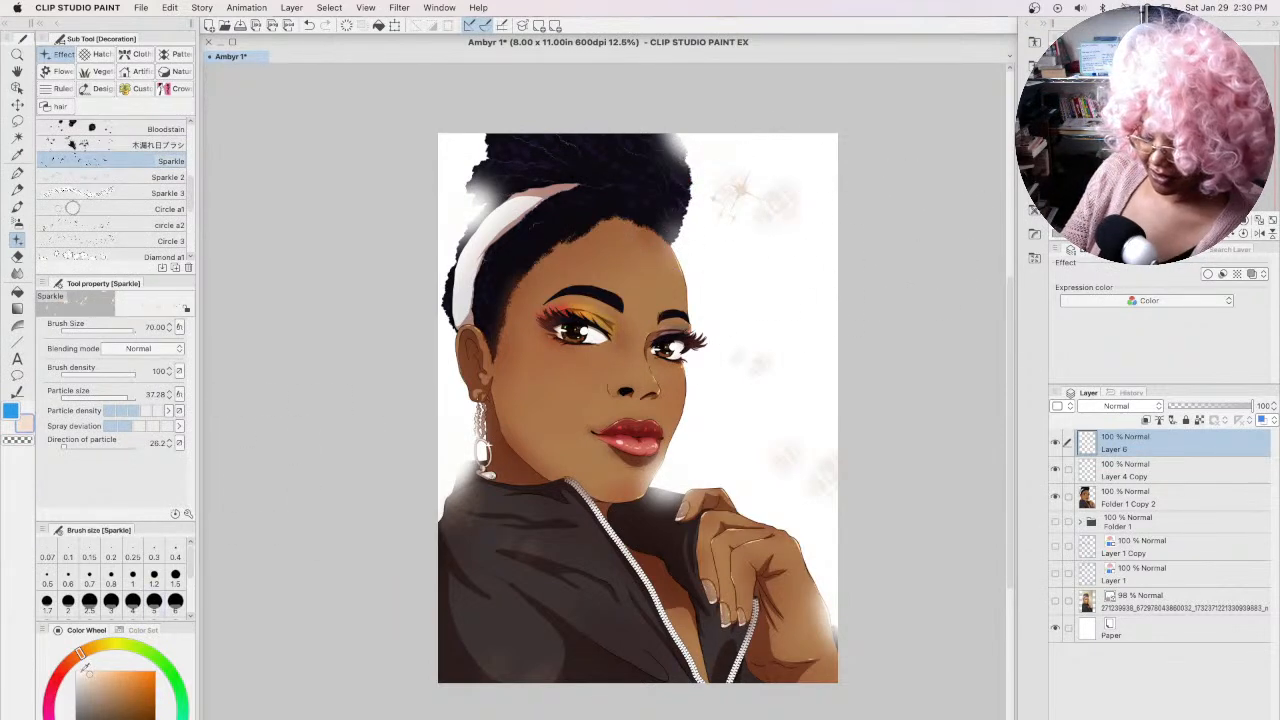
left_click(705, 180)
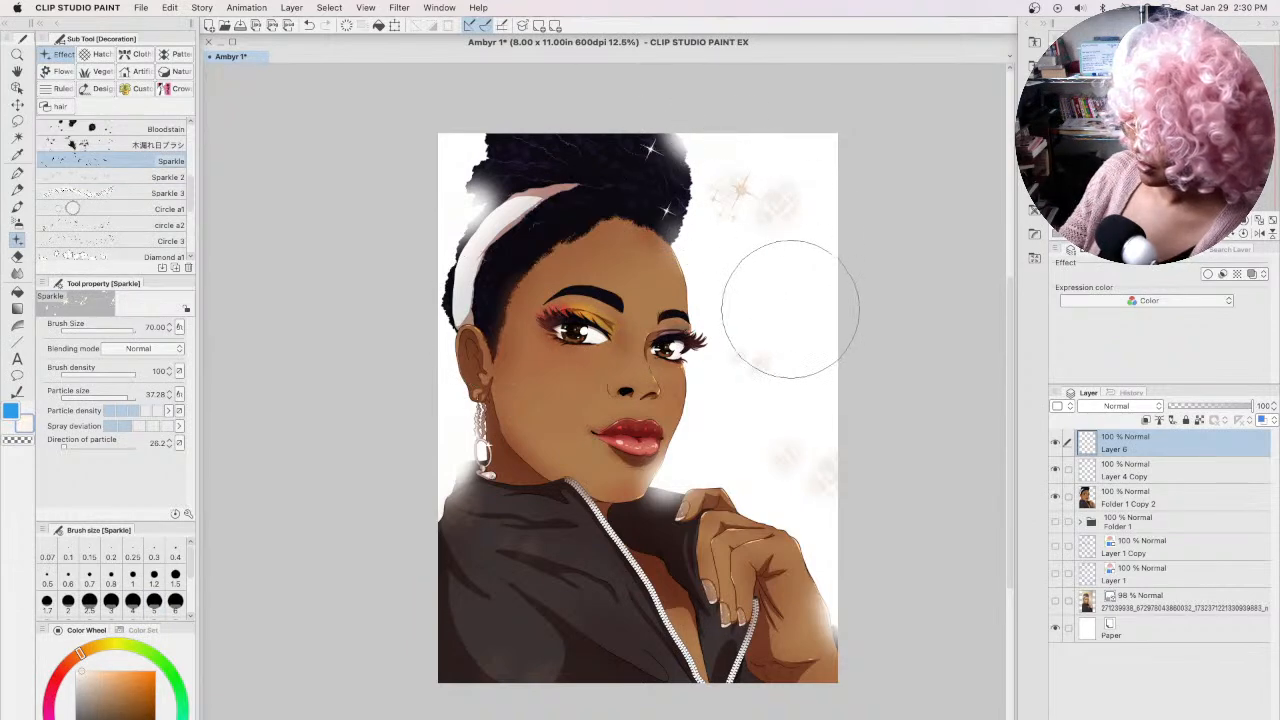
Step: Reduce the Sparkle brush to size 50 with particle size 7.20 and scatter small white sparkles over the dark jacket
left_click(525, 540)
key("super+z")
key("bracketleft")
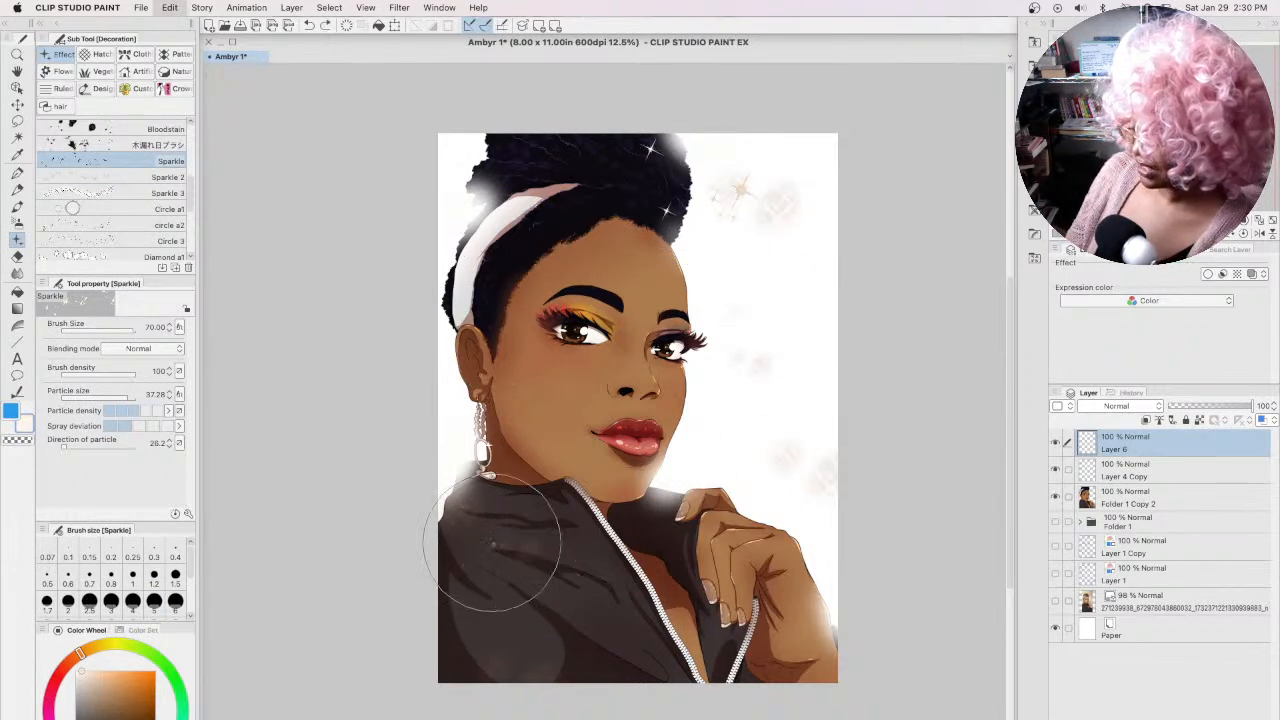
left_click(508, 552)
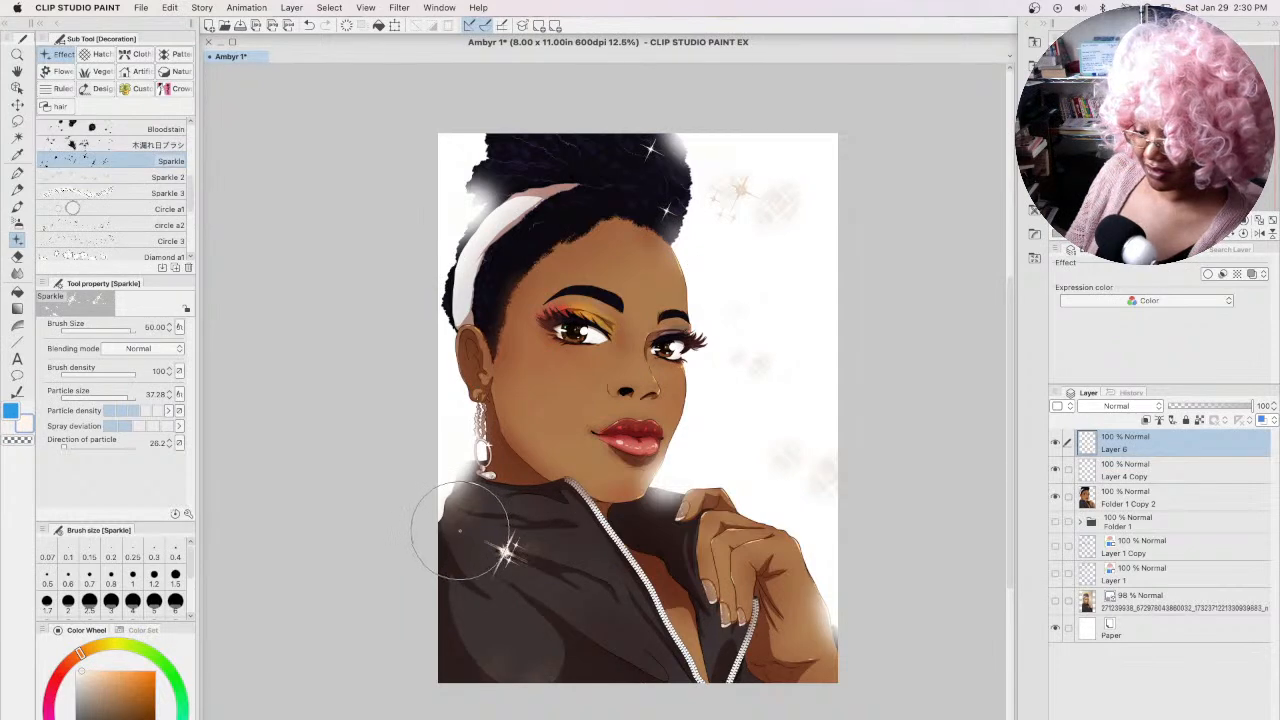
key("super+z")
left_click(112, 394)
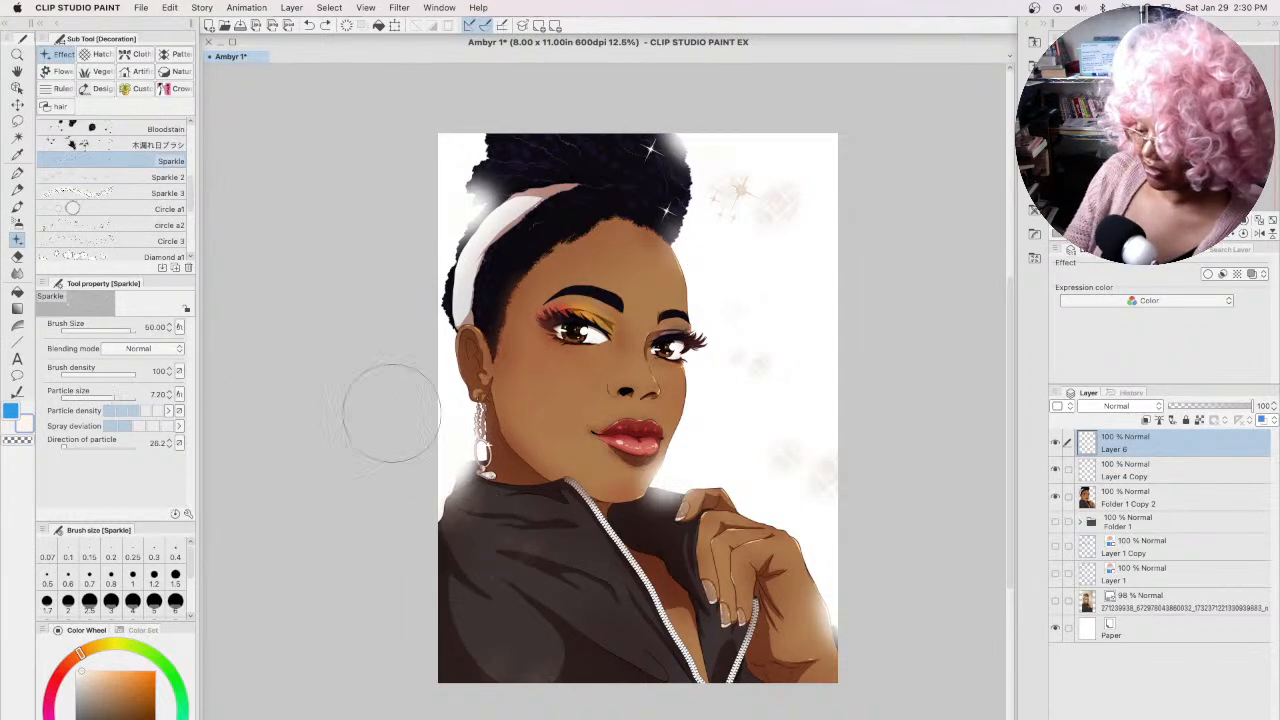
left_click(553, 549)
left_click(657, 607)
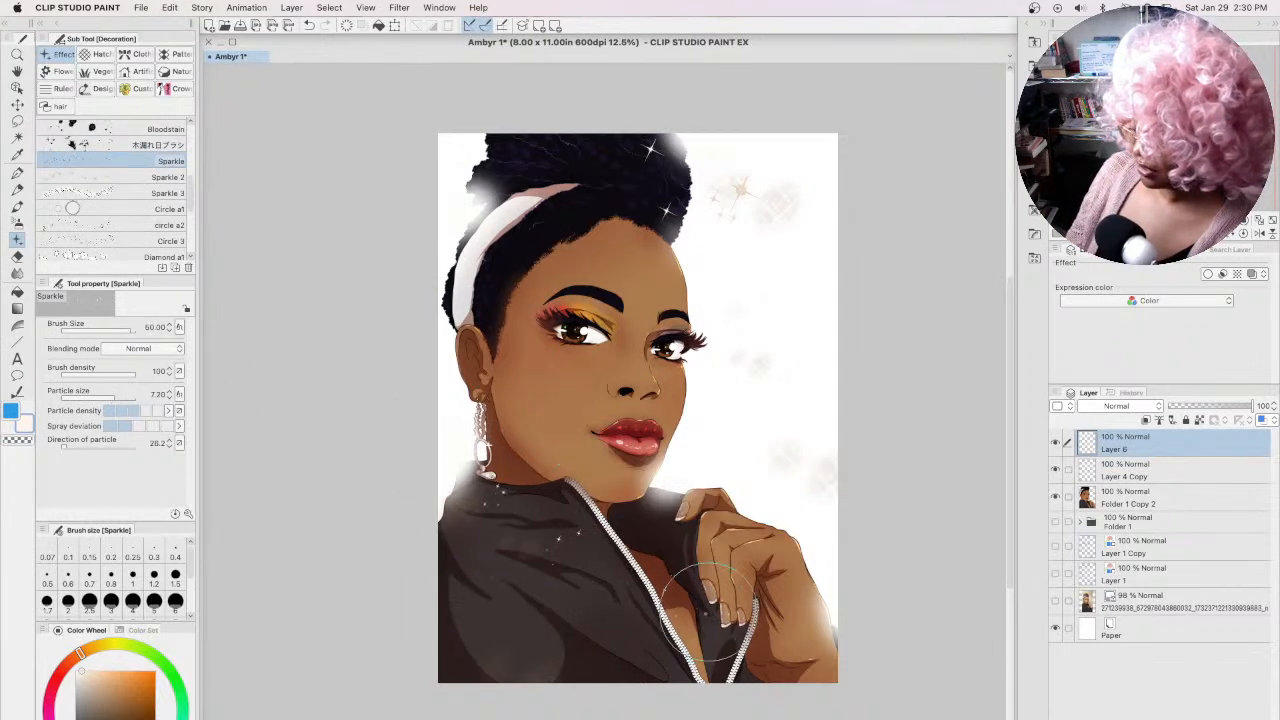
Step: Sample the brown skin colour and scatter tiny sparkles over the chest and on the background beside the hand
left_click(569, 453, "alt")
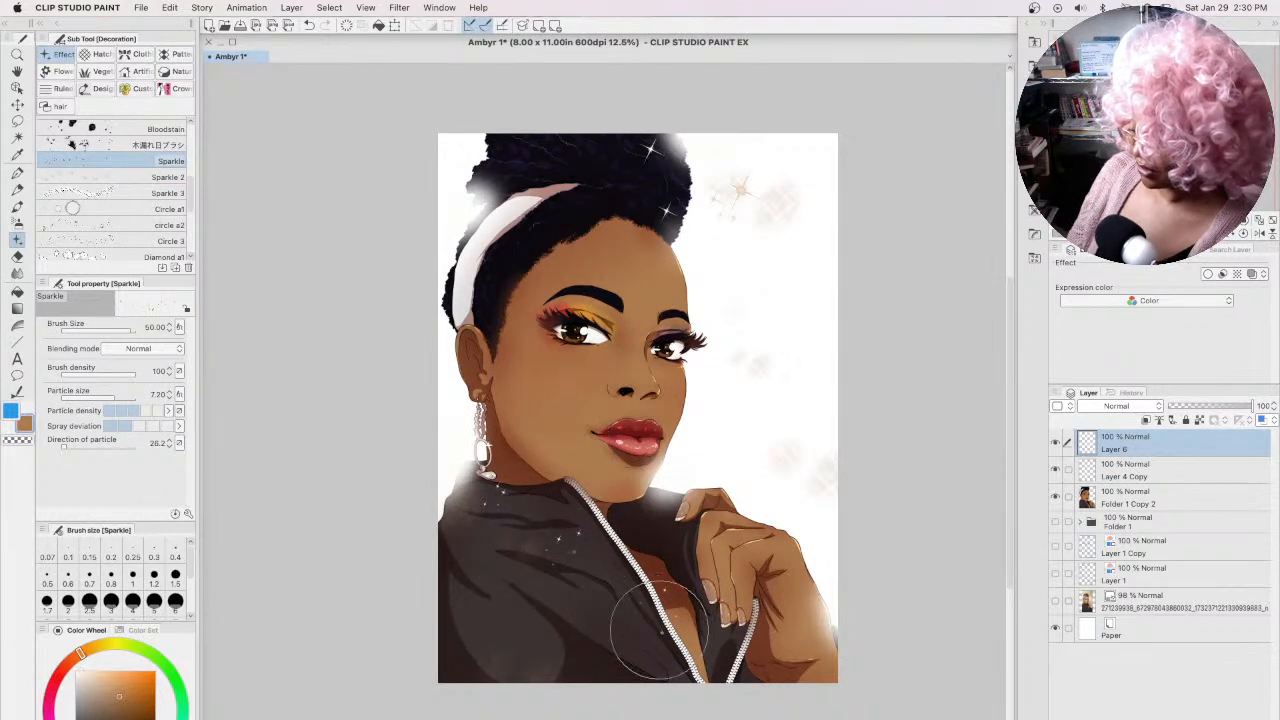
left_click(733, 456)
left_click(809, 532)
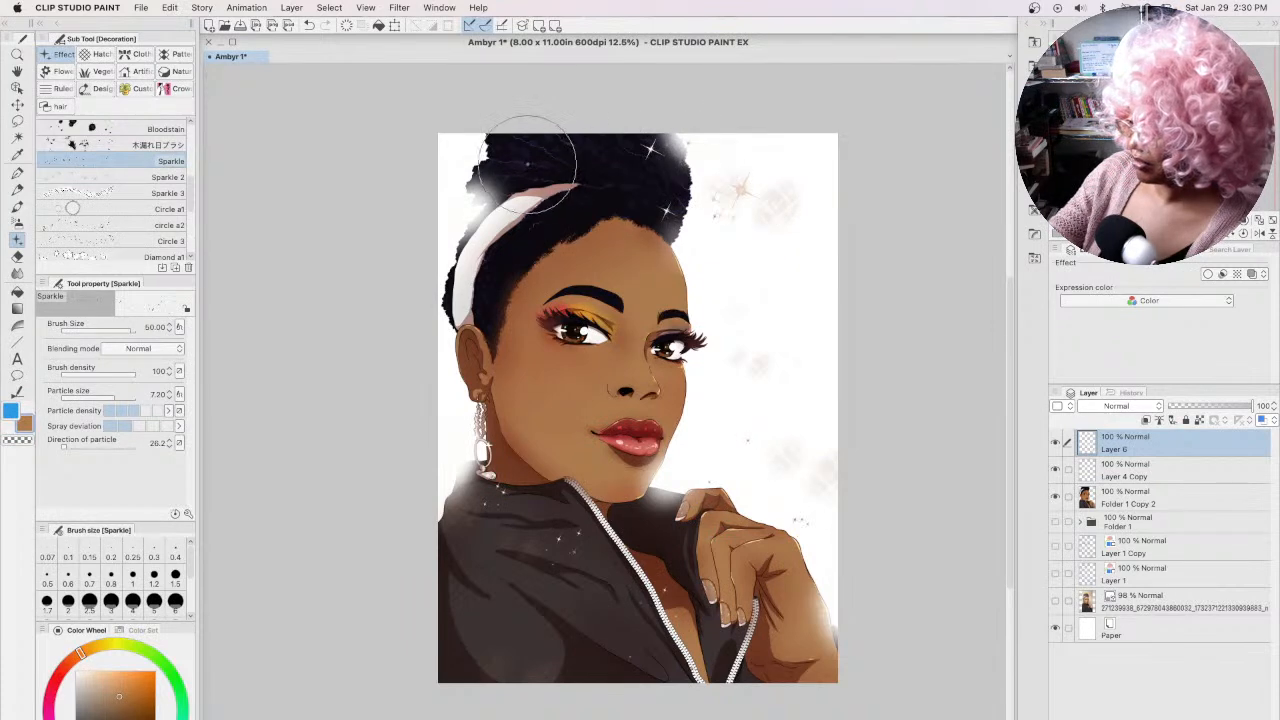
Step: Sample the dark hair colour, lighten it to muted violet and scatter tiny sparkles on the white background beside the hair and face
left_click(613, 165, "alt")
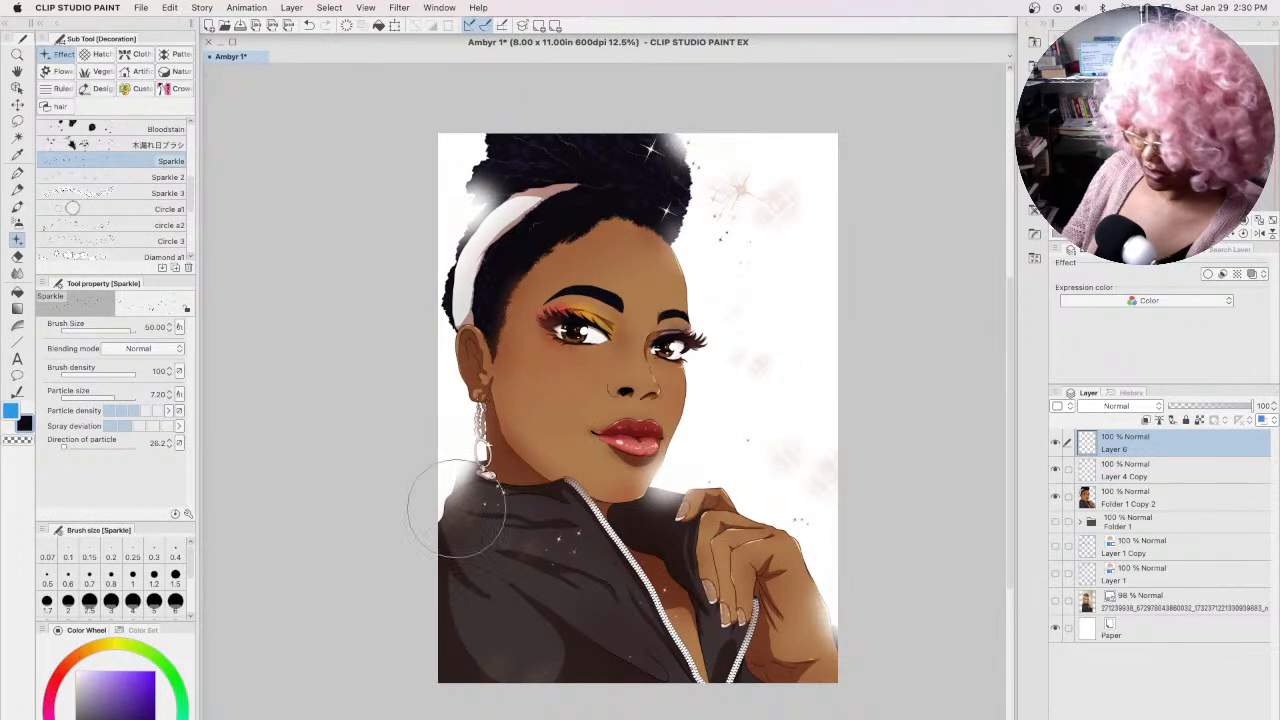
left_click(97, 690)
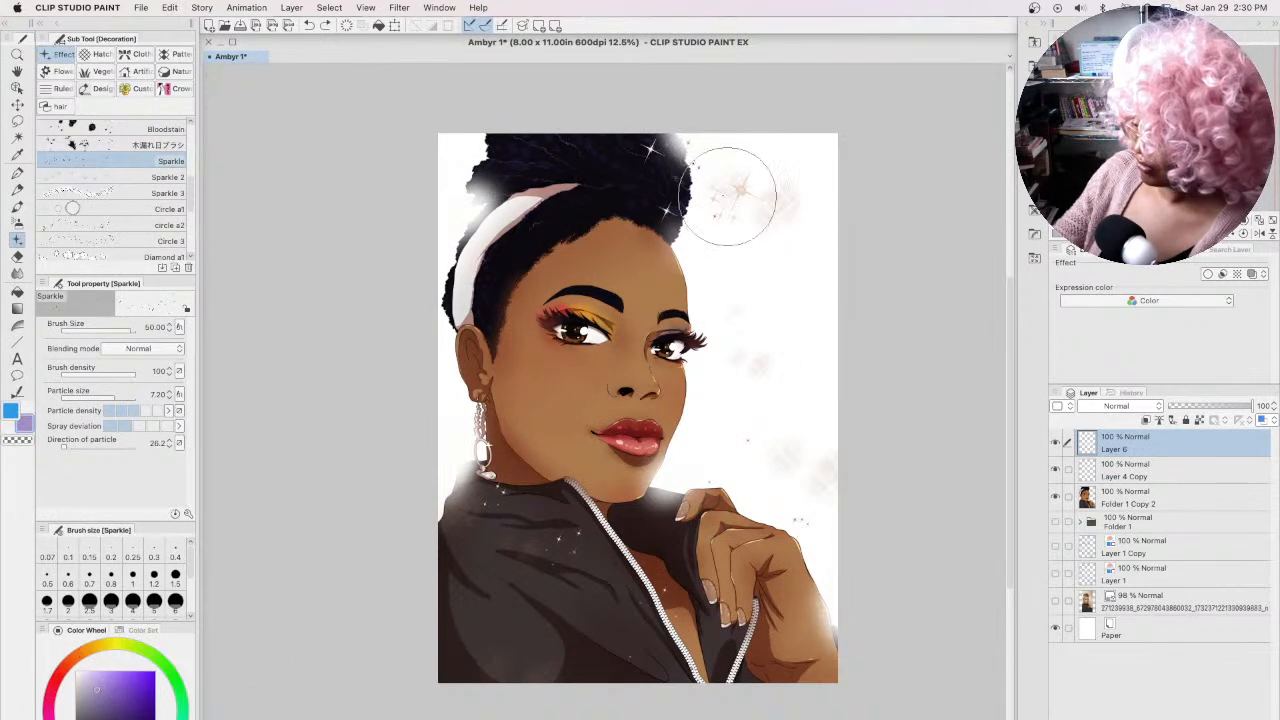
key("super+z")
key("super+z")
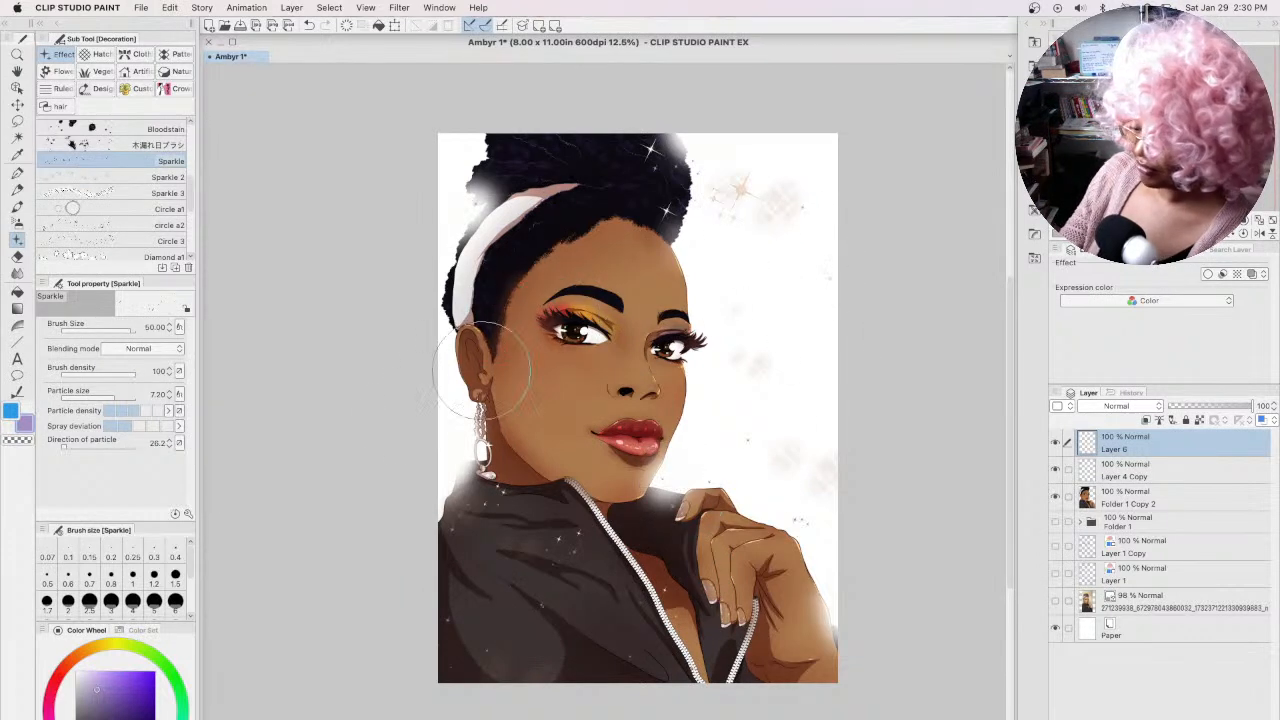
Step: Raise the Sparkle particle size to 10.86 and scatter white and pale lavender sparkles over the jacket, headband and hair
left_click(566, 384, "alt")
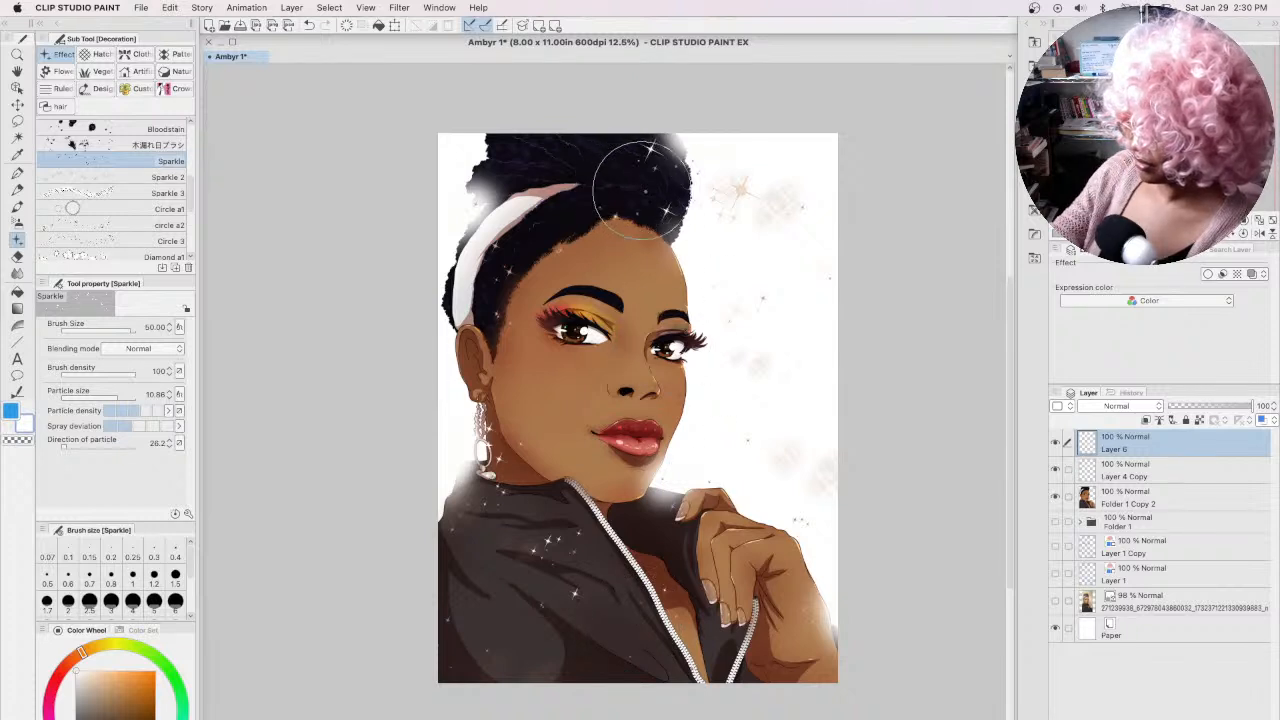
key("super+z")
left_click(108, 719)
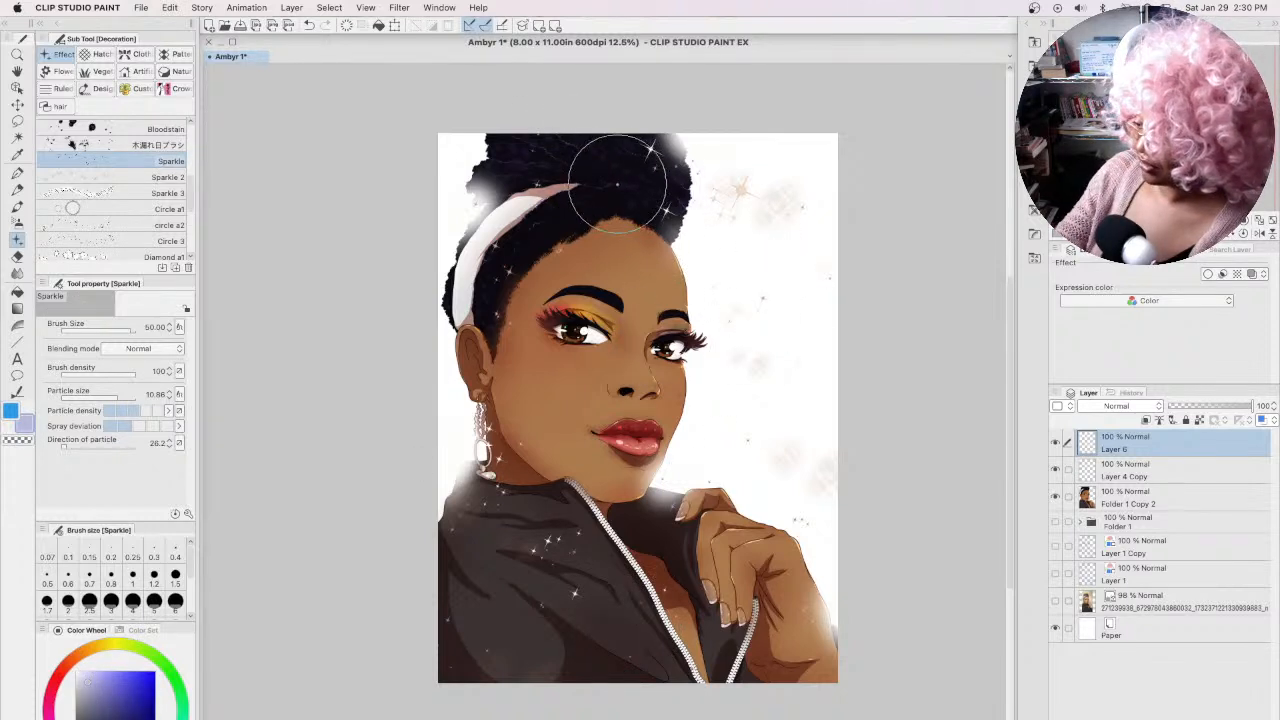
Step: Fade the large star on the white background with the Soft airbrush in transparent colour at size 40, and save the illustration
left_click(17, 222)
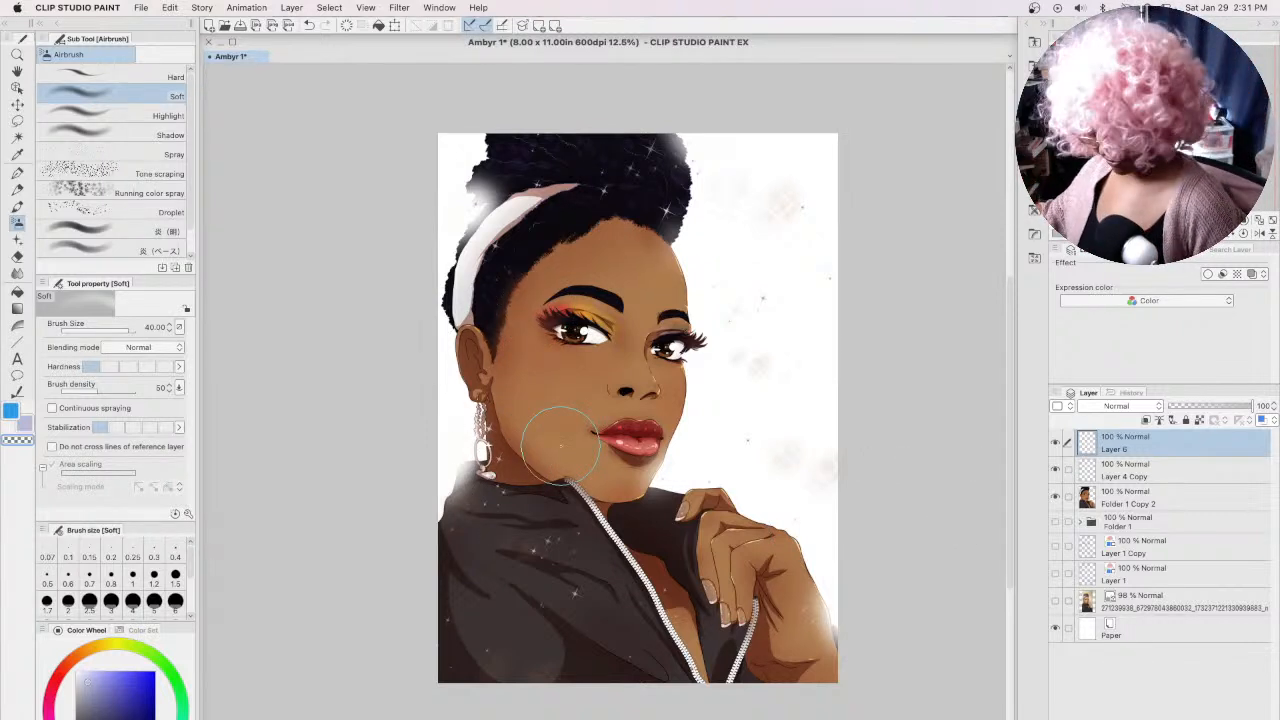
key("super+s")
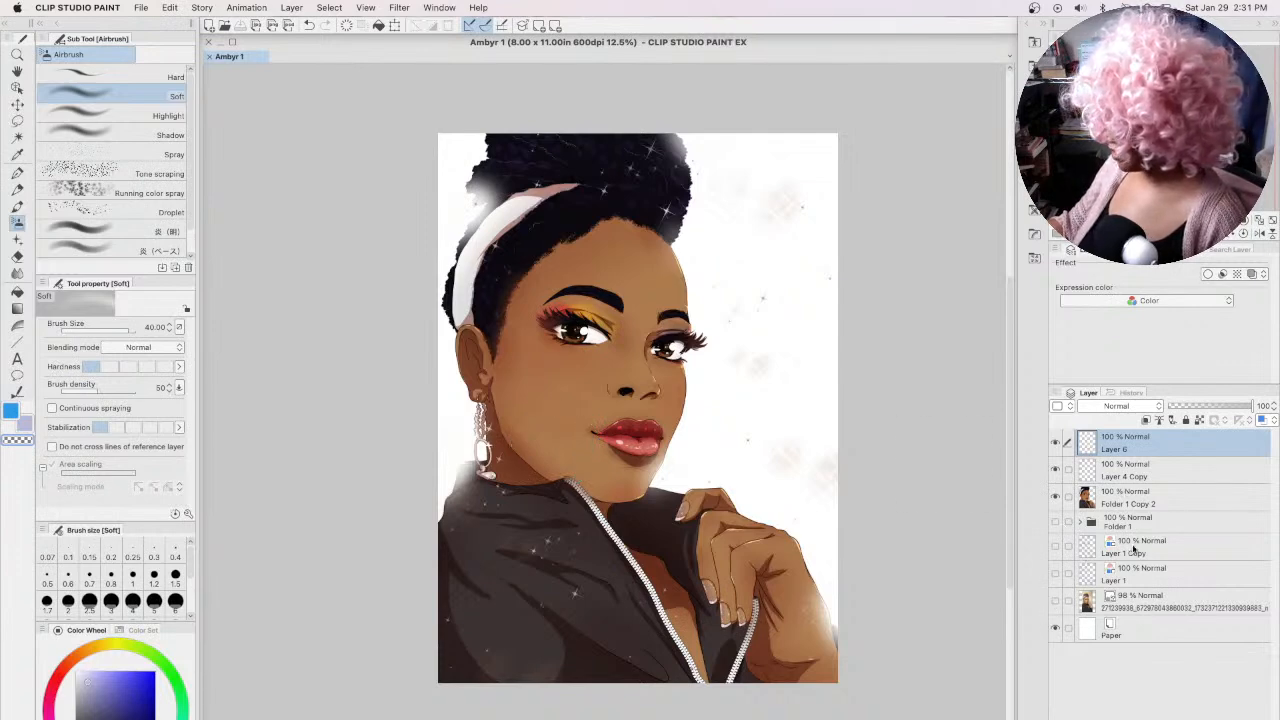
Step: Create a new layer folder, move Layer 6, Layer 4 Copy and Folder 1 Copy 2 into it, and collapse the folder
left_click(1195, 716)
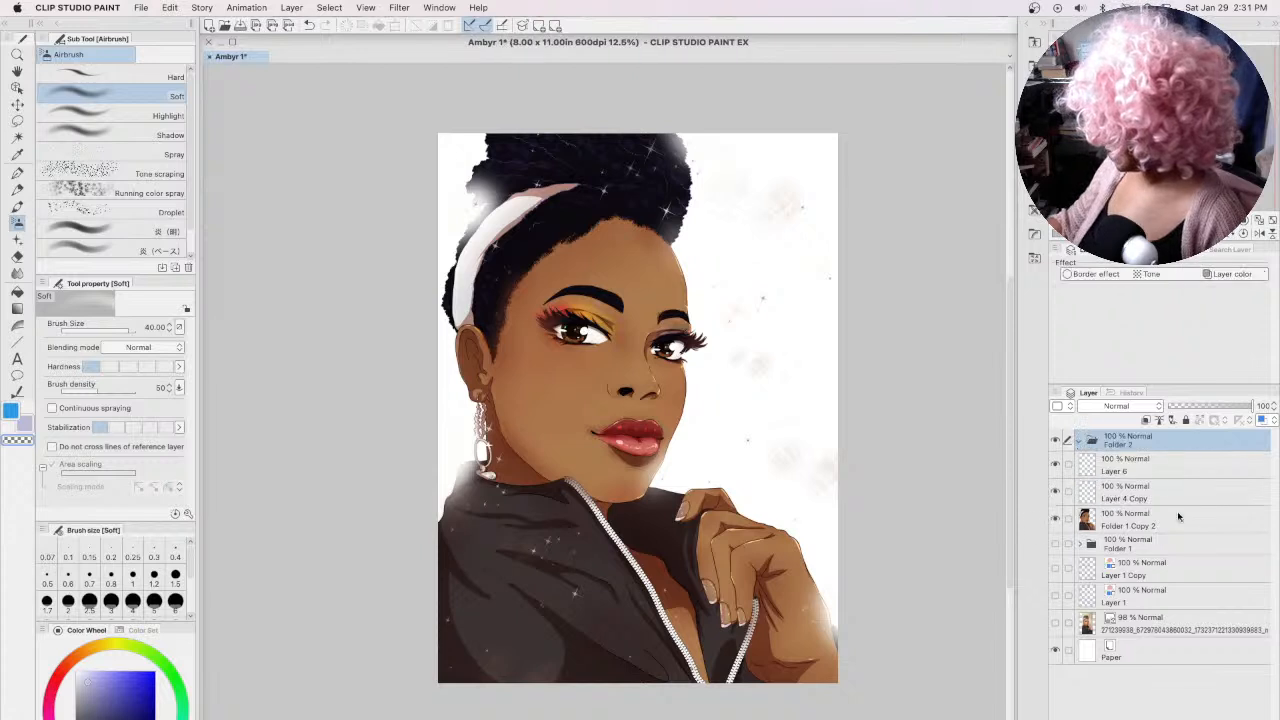
left_click(1153, 472)
left_click(1156, 517, "shift")
left_click_drag(1156, 517, 1150, 446)
left_click(1080, 443)
Step: Hide the new Folder 2, show the reference photo layer and set its opacity to 100%
left_click(1055, 441)
left_click(1055, 542)
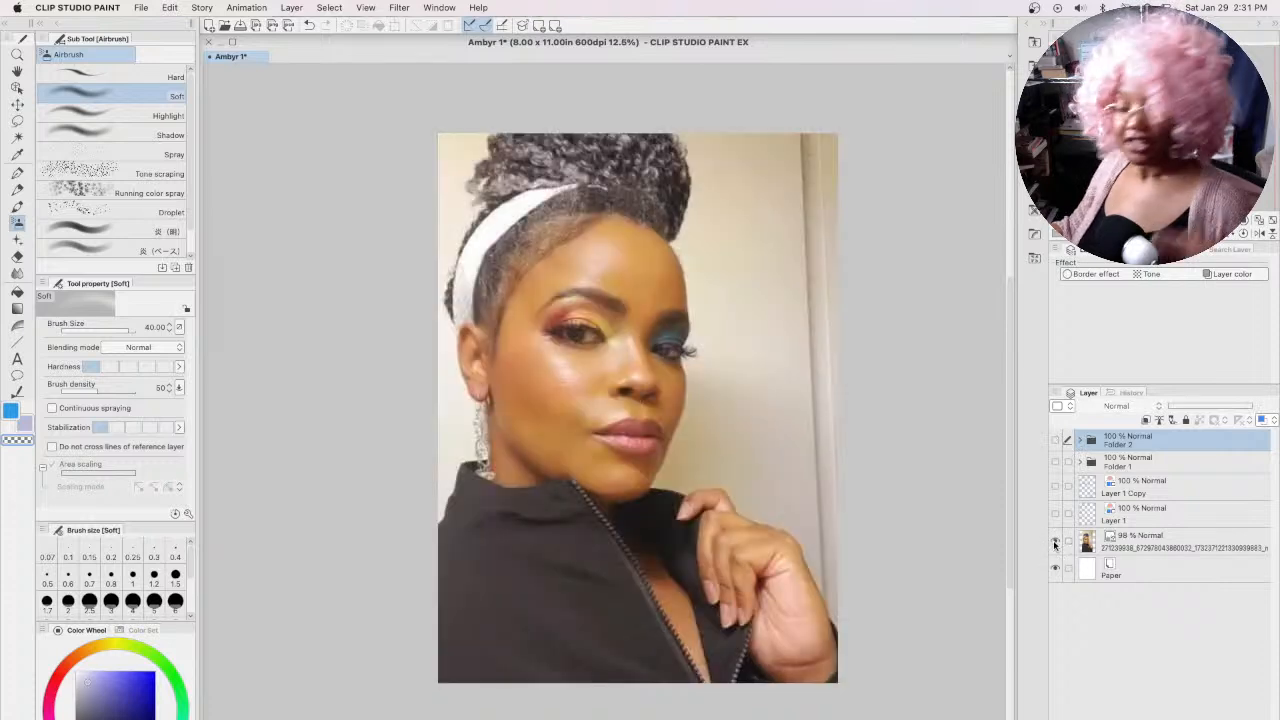
left_click(1201, 542)
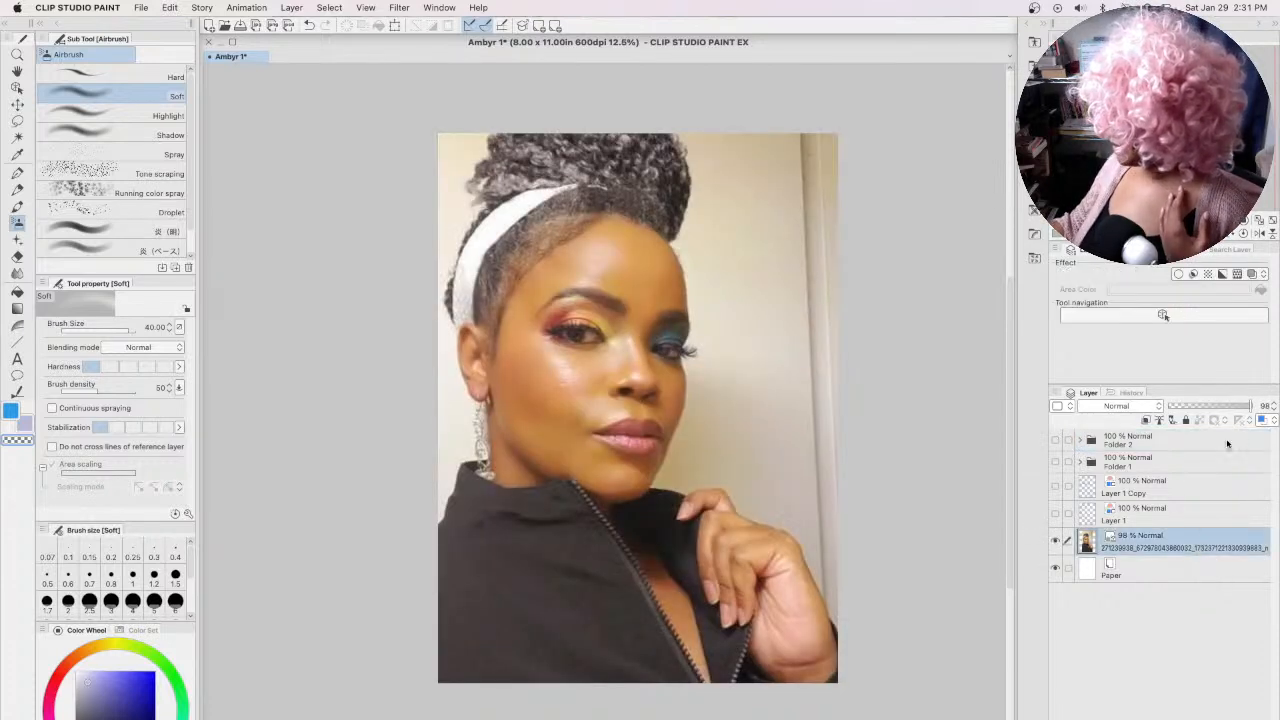
left_click(1256, 406)
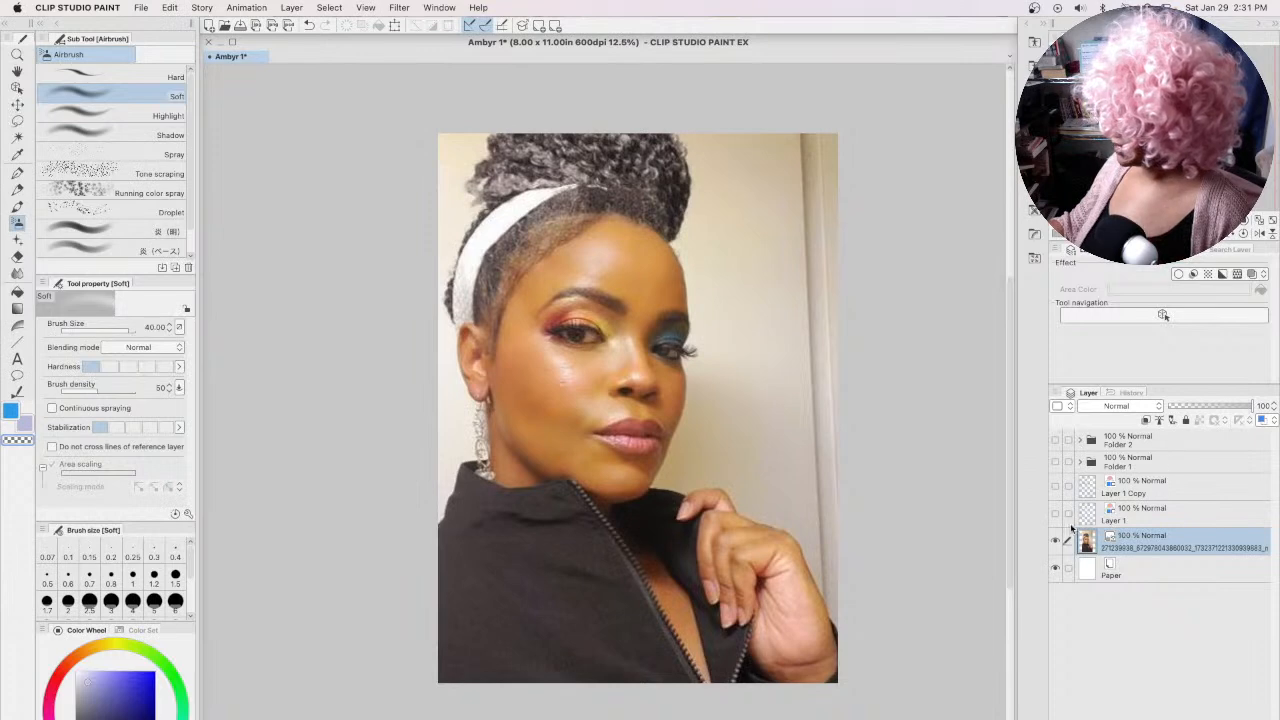
Step: Review the blue Layer 1 sketch over the photo and on its own, and compare it with the refined Layer 1 Copy sketch
left_click(1055, 513)
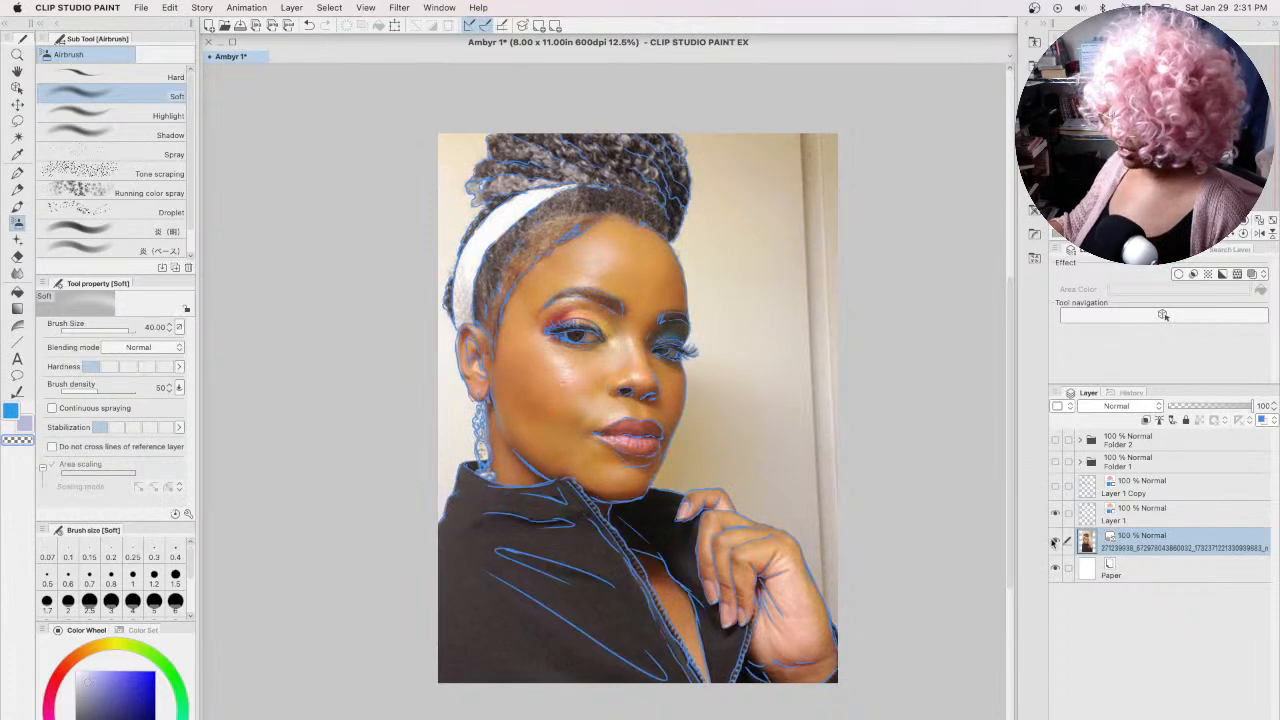
left_click(1055, 542)
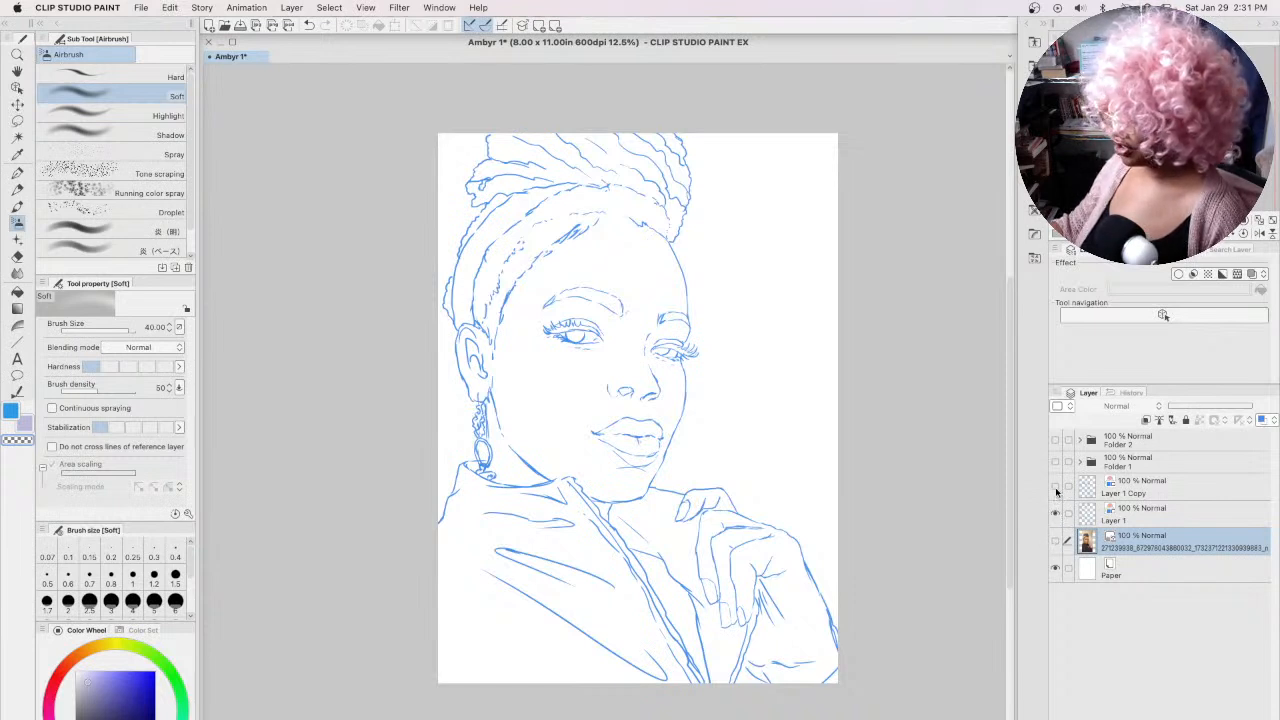
left_click(1055, 486)
left_click(1055, 514)
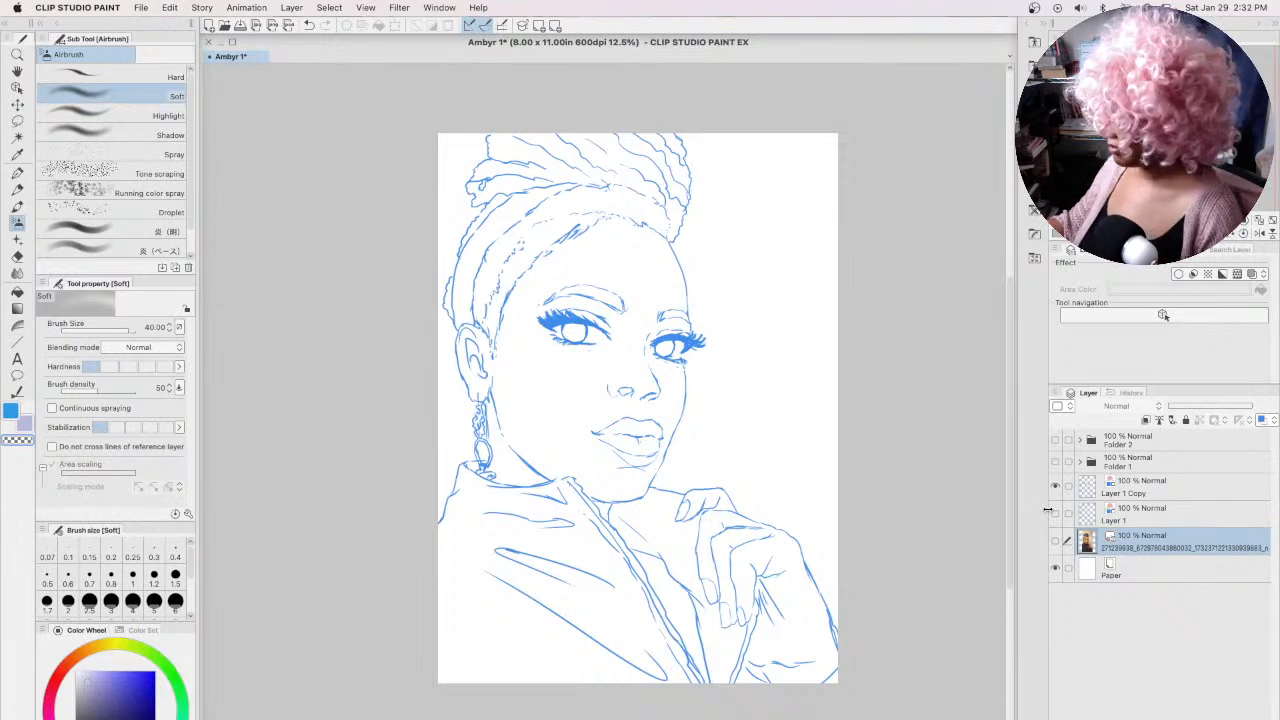
Step: Show the coloured artwork in Folder 1 without the sketch and compare it with the finished Folder 2 version by toggling visibility
left_click(1055, 463)
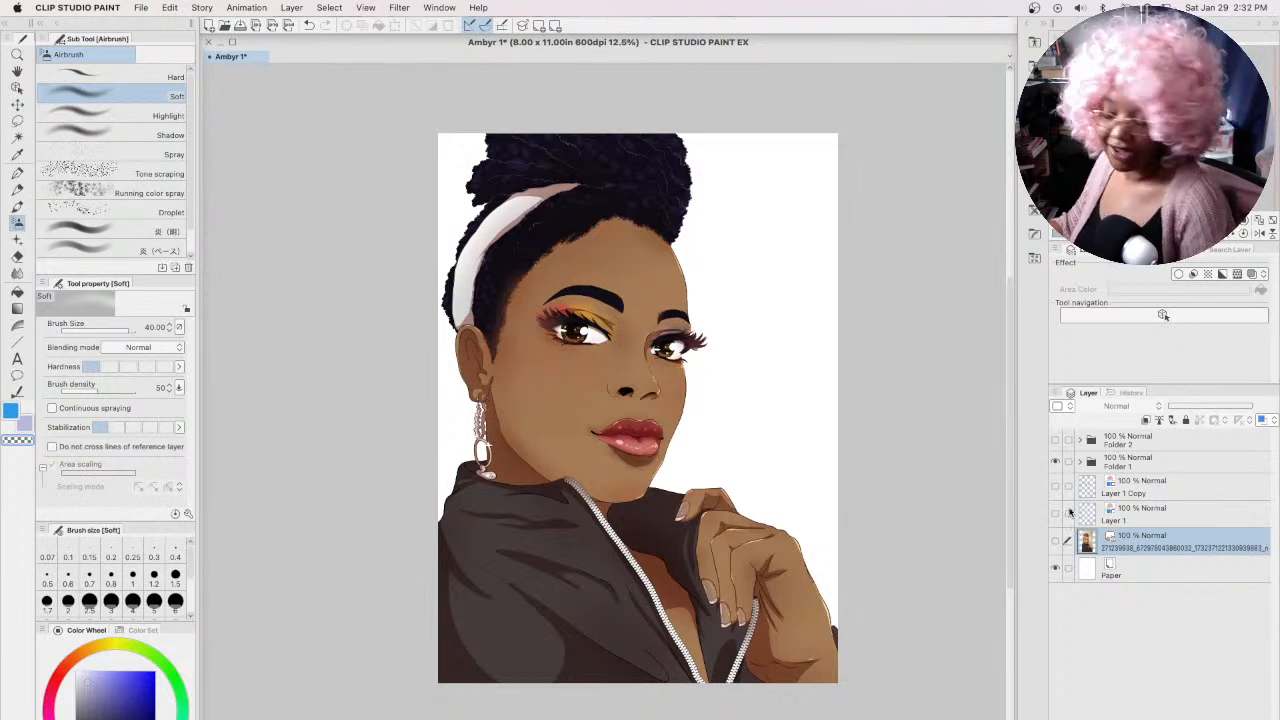
left_click(1055, 440)
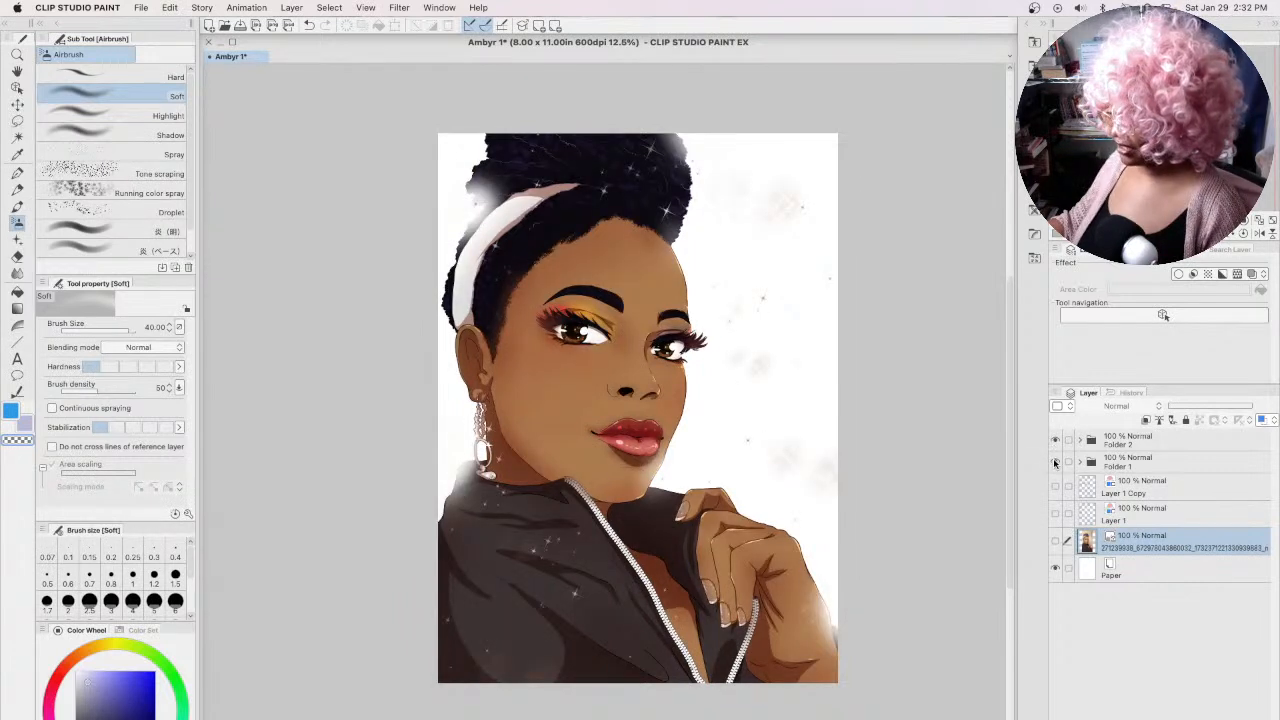
left_click(1054, 440)
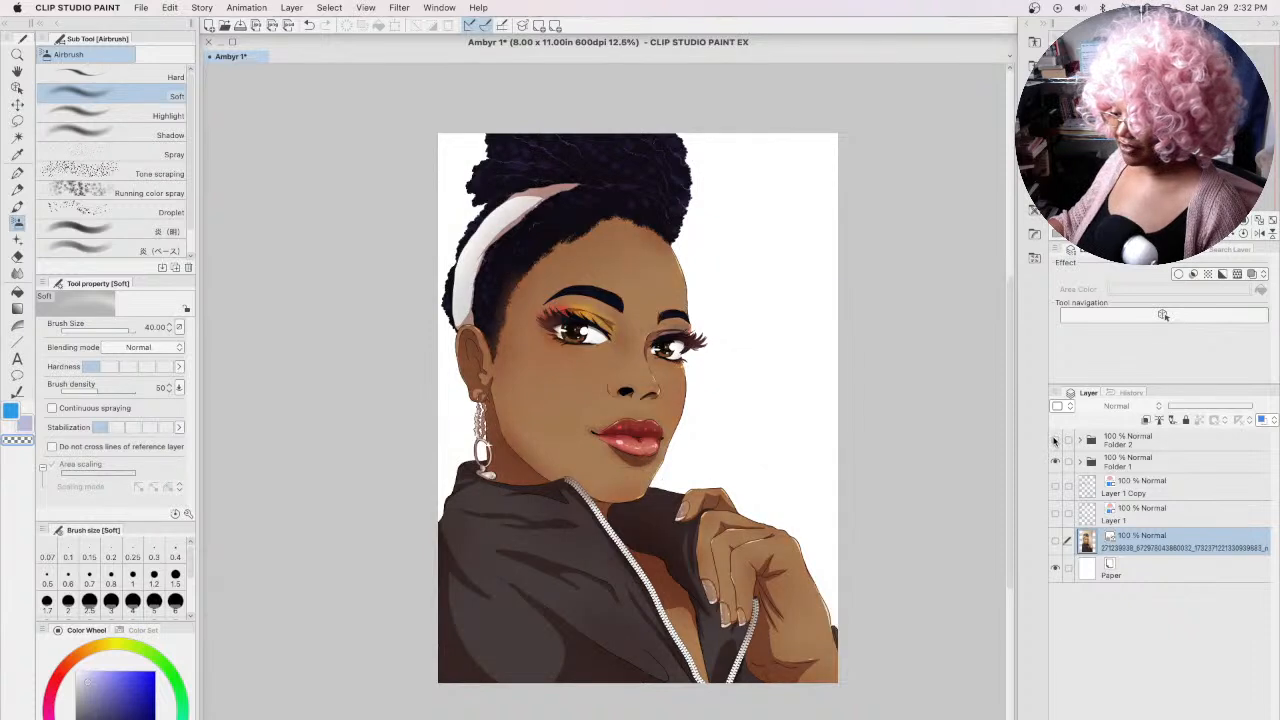
left_click(1054, 440)
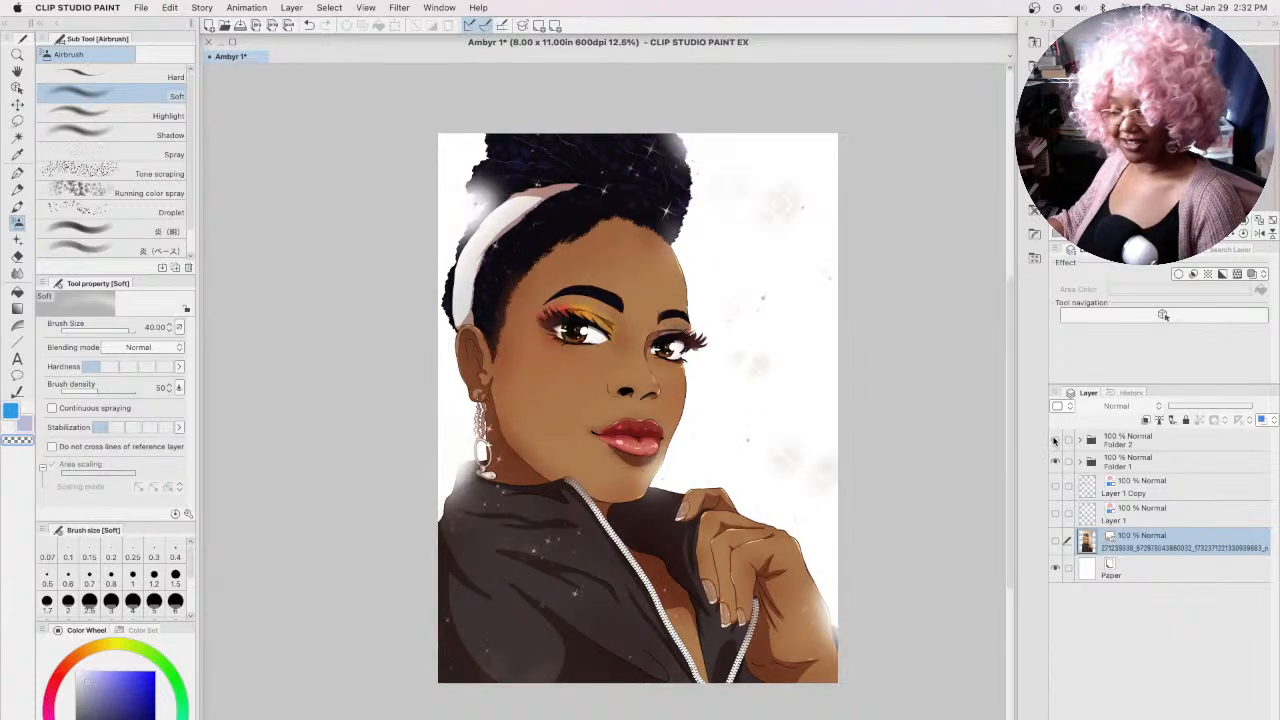
Step: Hide Folder 1, show the reference photo layer and compare the photo with the finished portrait by toggling Folder 2's visibility
left_click(1054, 440)
left_click(1054, 440)
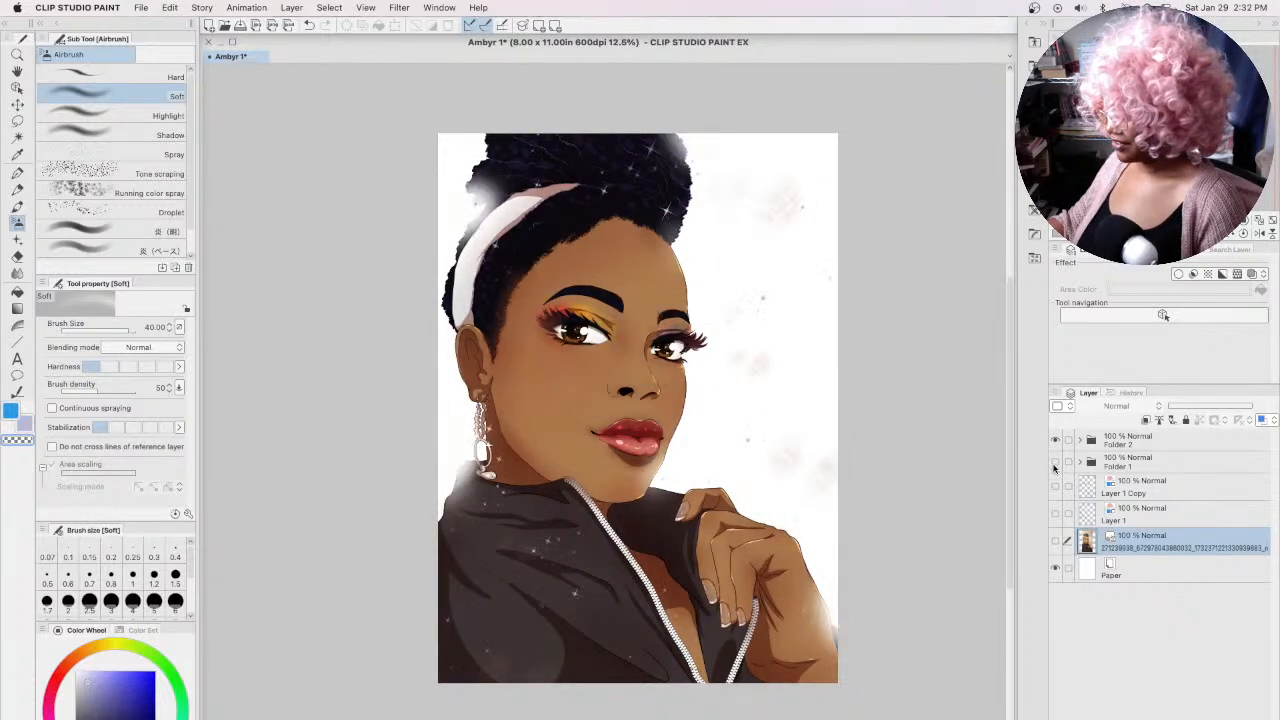
left_click(1055, 540)
left_click(1055, 440)
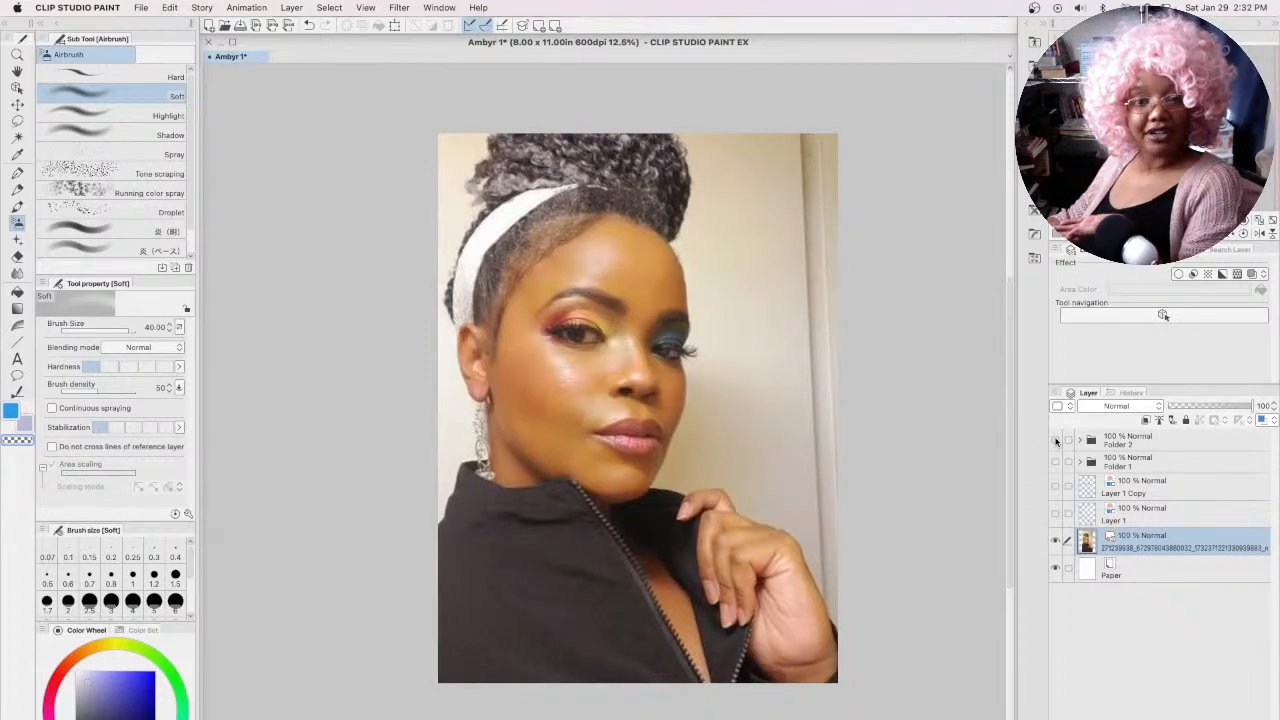
left_click(1055, 440)
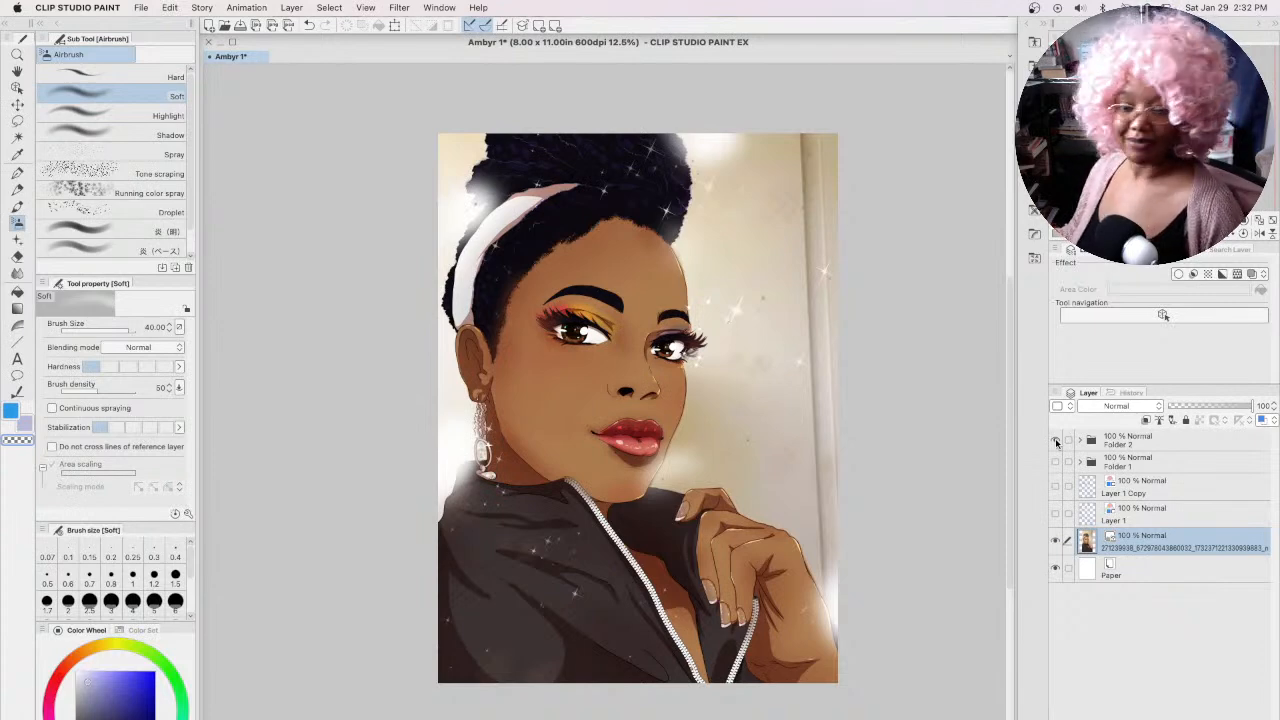
left_click(1056, 442)
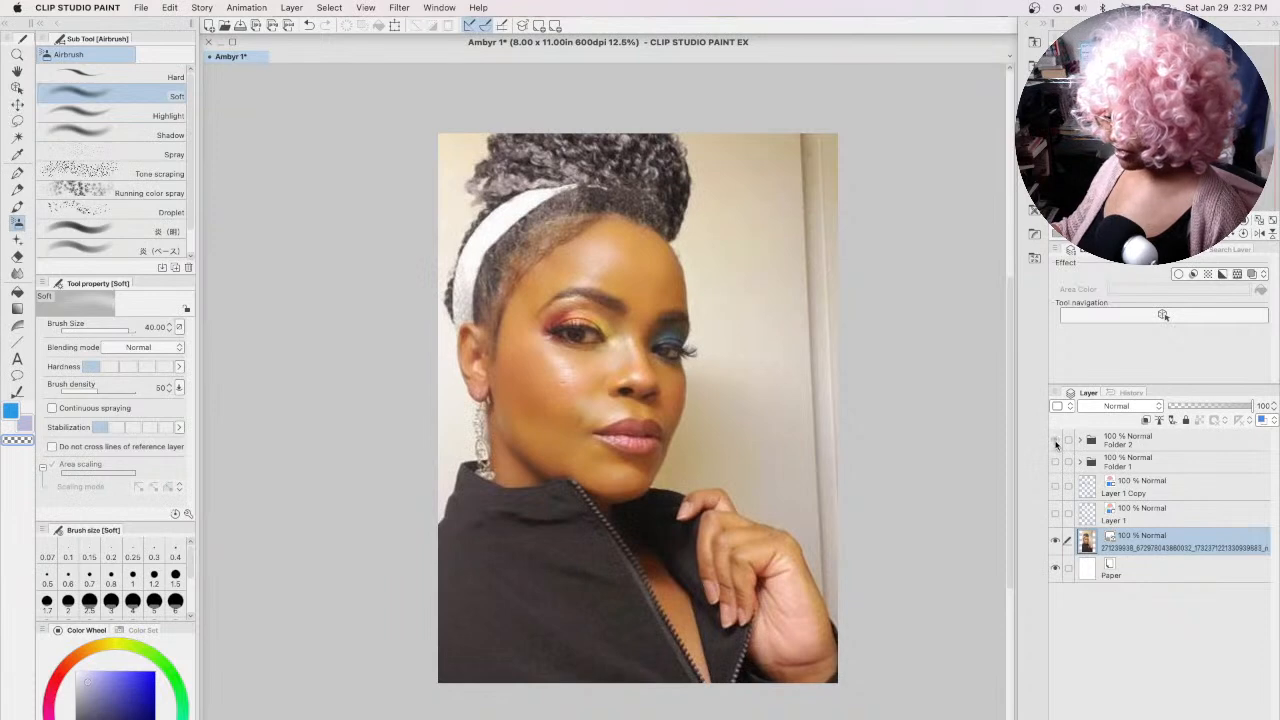
left_click(1056, 442)
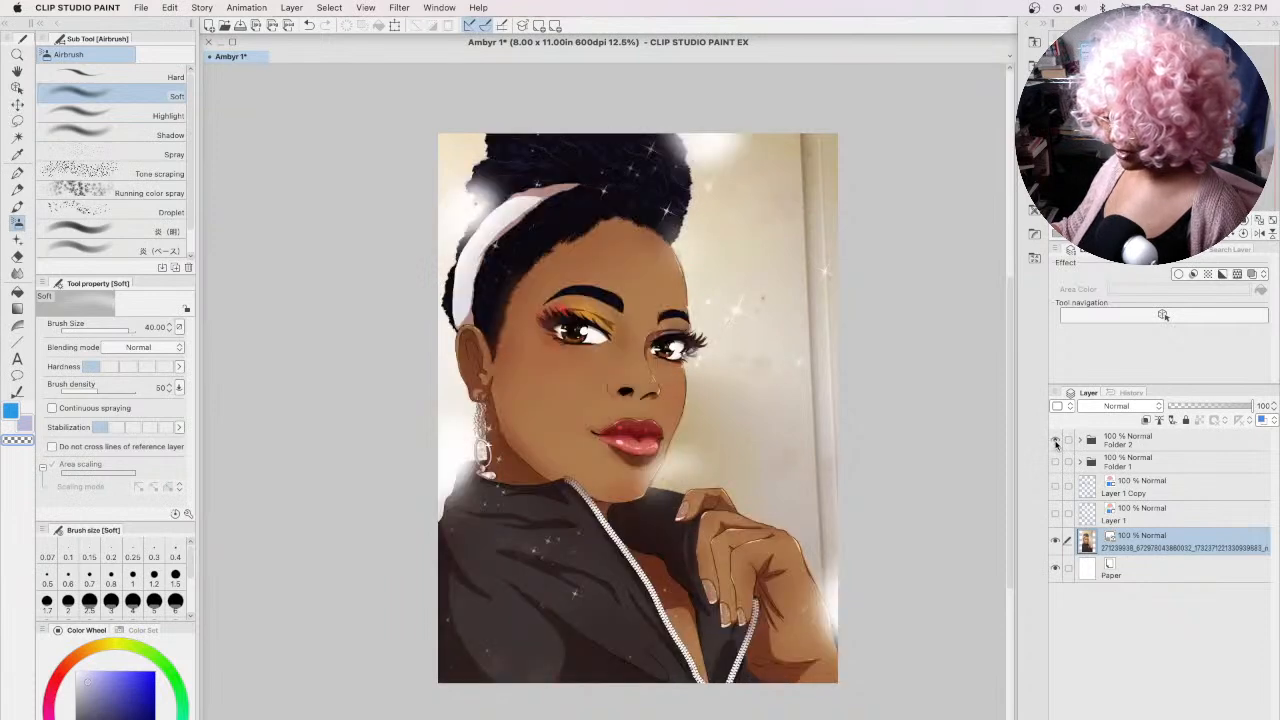
Step: Hide the reference photo layer, save the illustration and hide all palettes so only the canvas is shown
left_click(1055, 540)
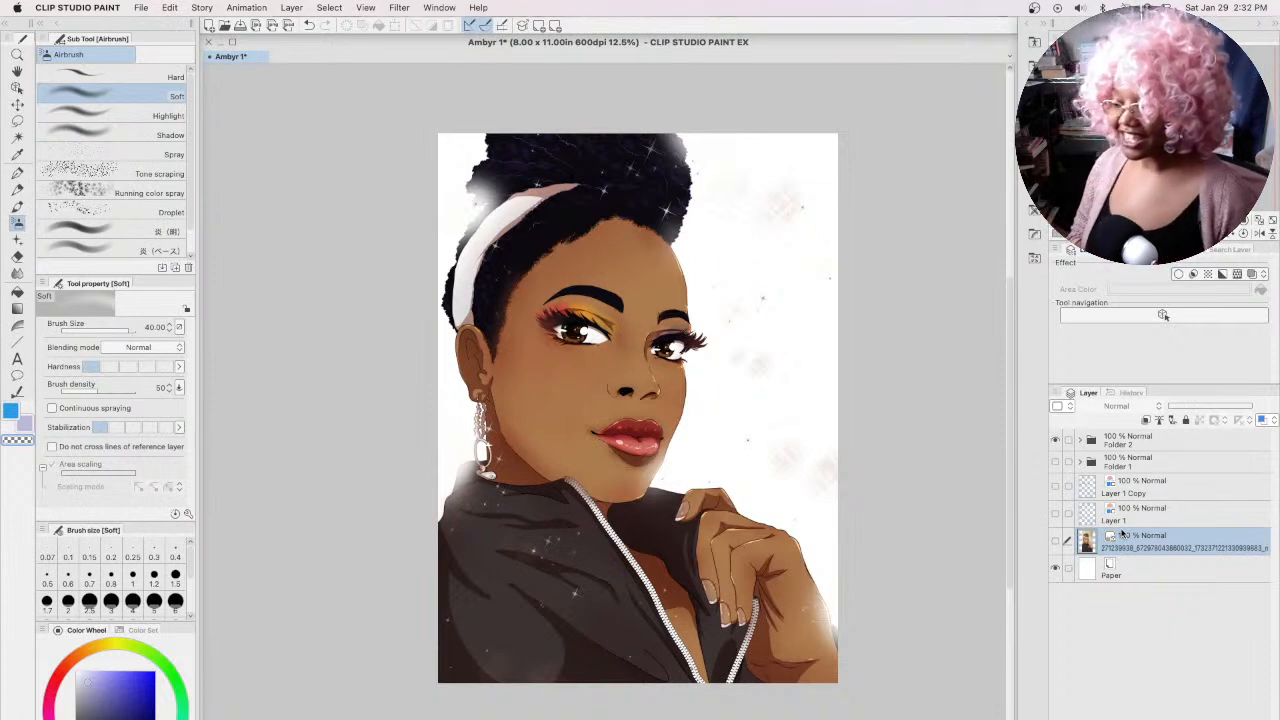
key("super+s")
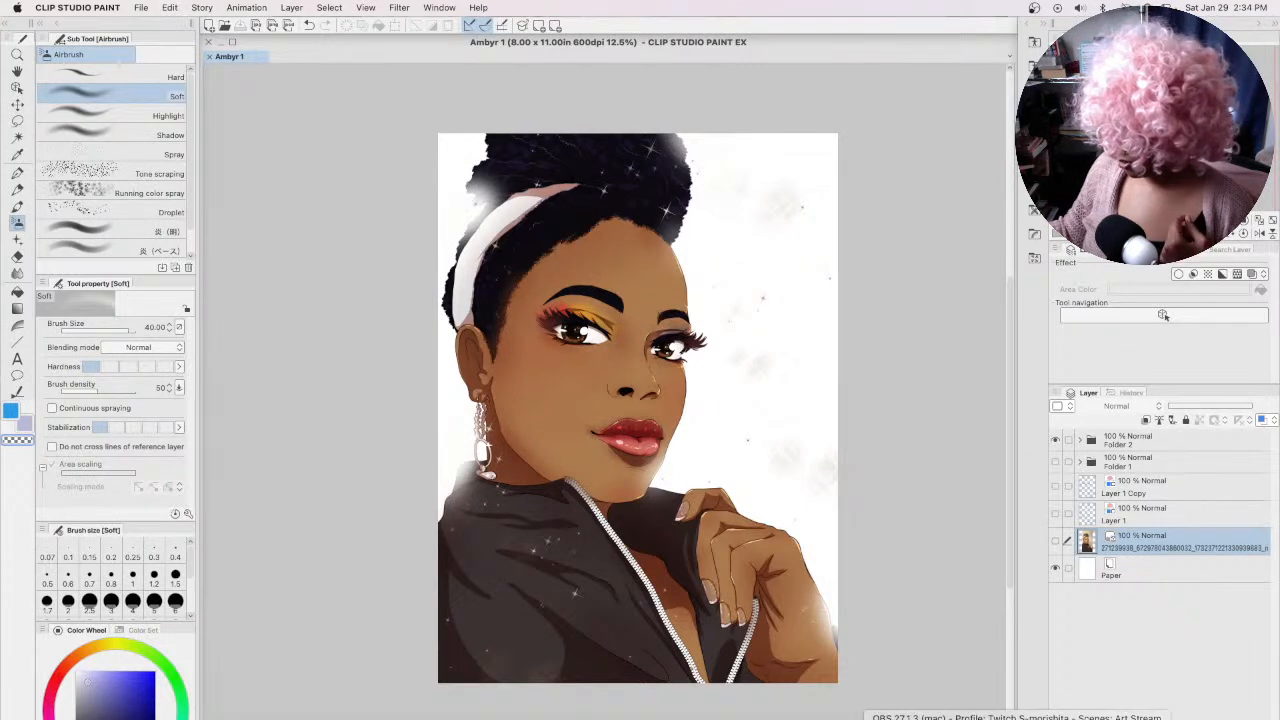
key("Tab")
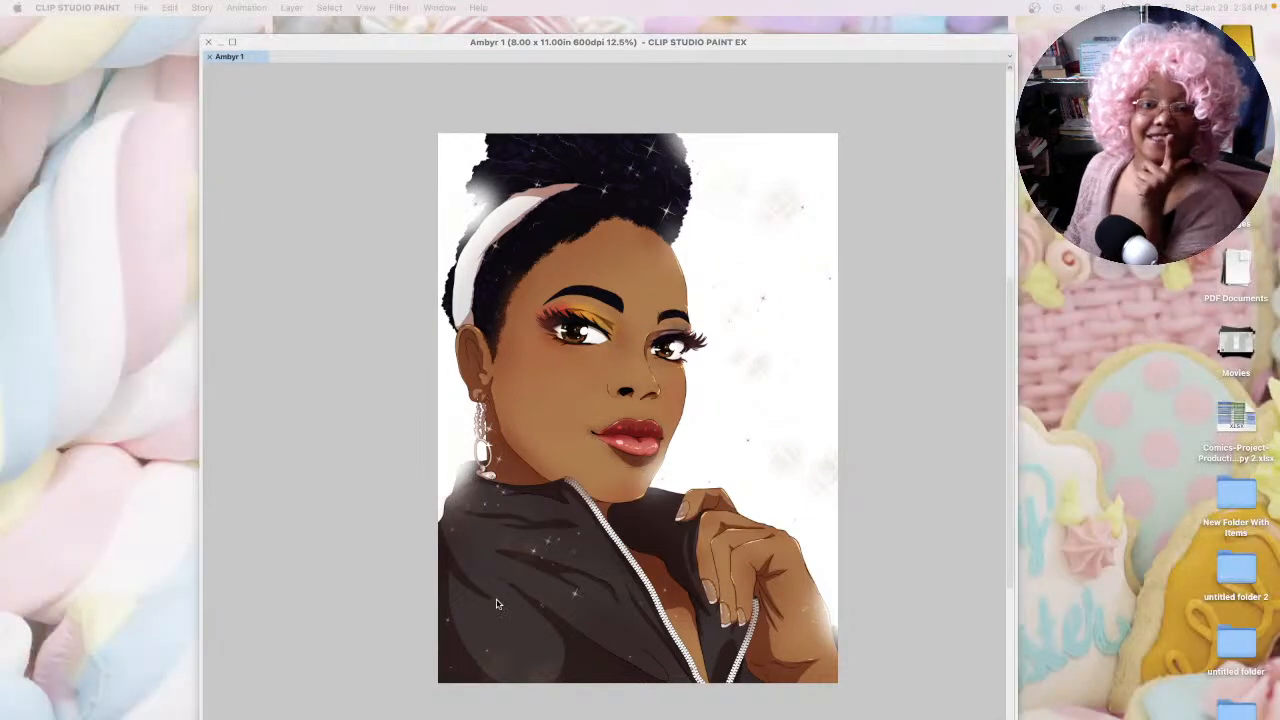